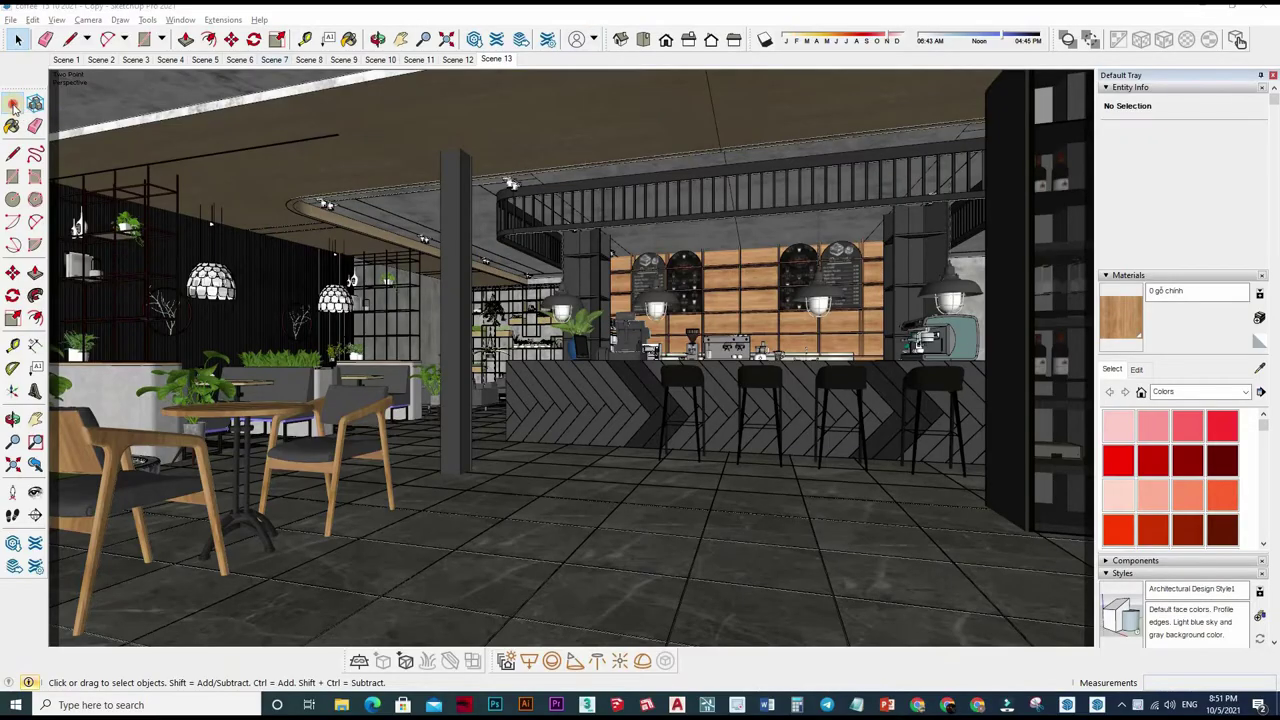
Step: Launch a V-Ray Interactive Render of the current café bar view
left_click(697, 105)
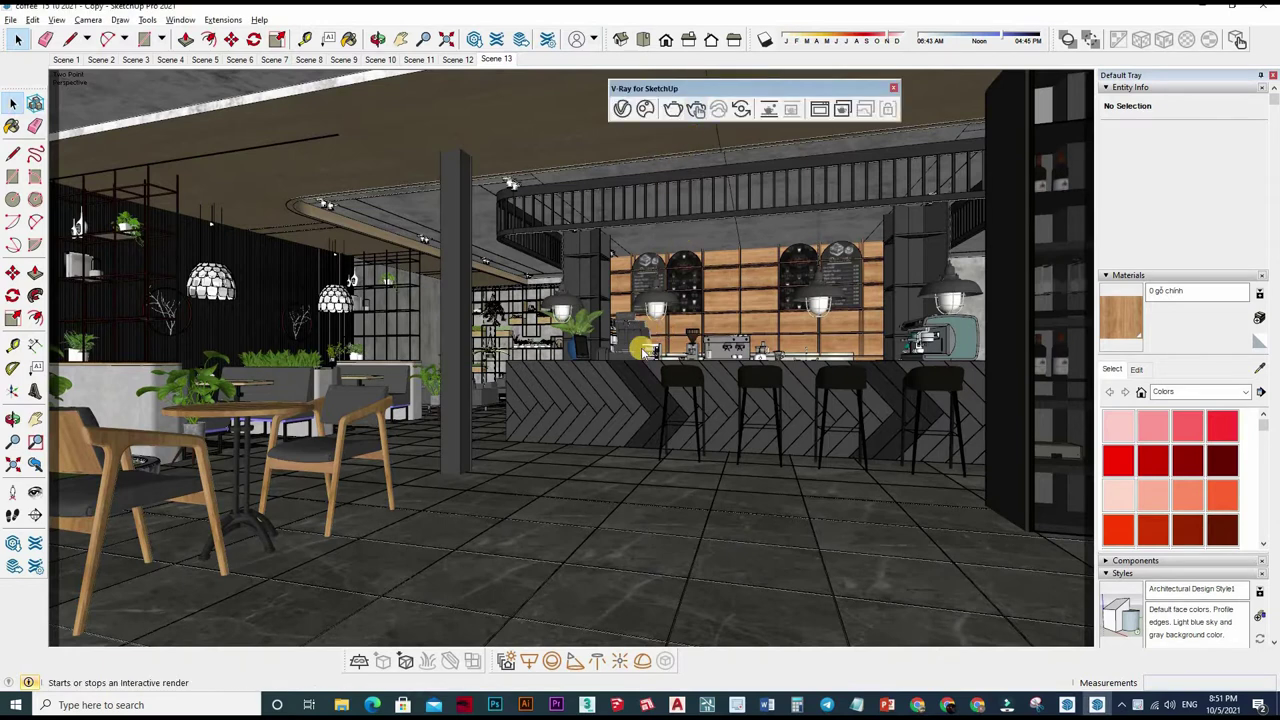
left_click(697, 108)
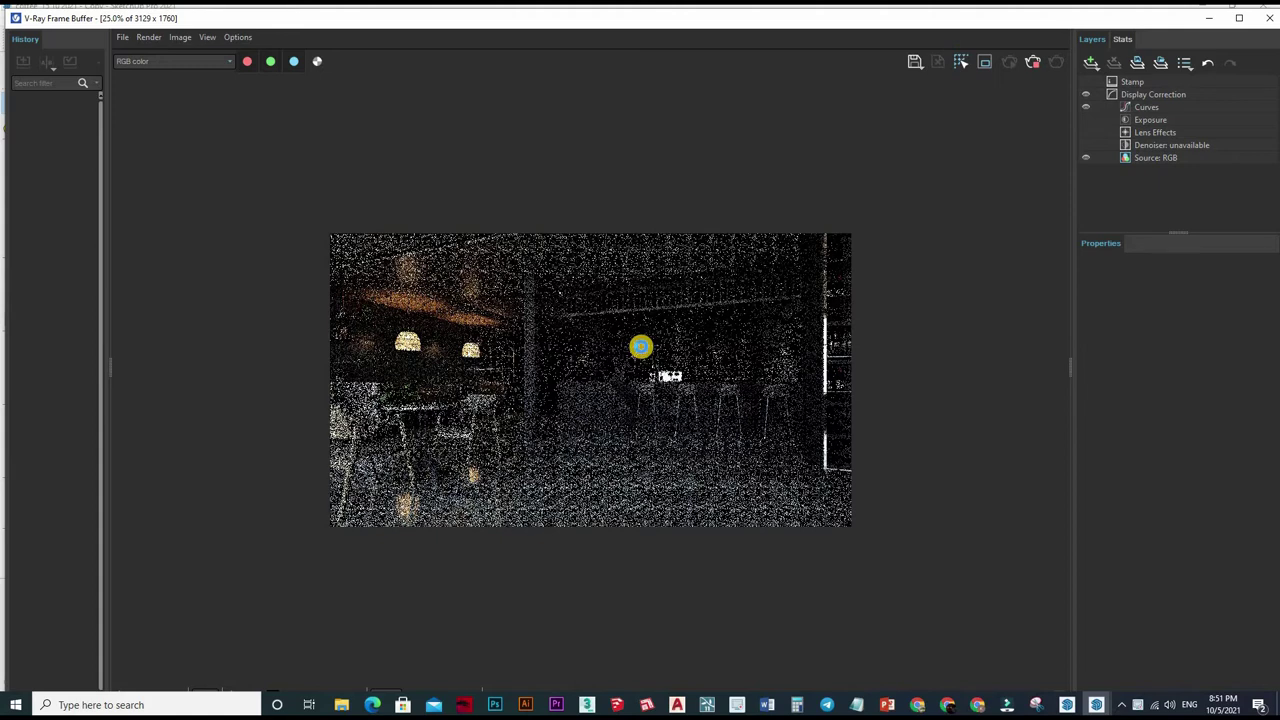
Step: Zoom in and out on the grainy progressive render in the V-Ray Frame Buffer
left_click(640, 346)
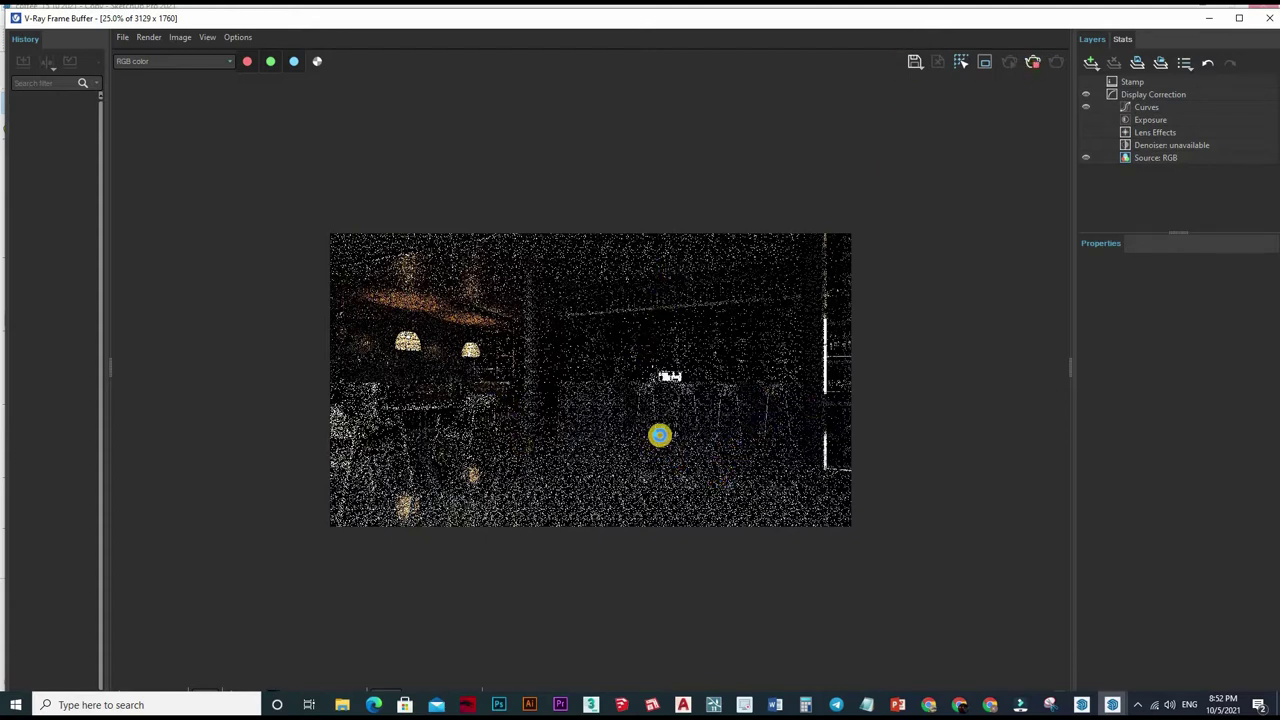
scroll(660, 434, "up", 1)
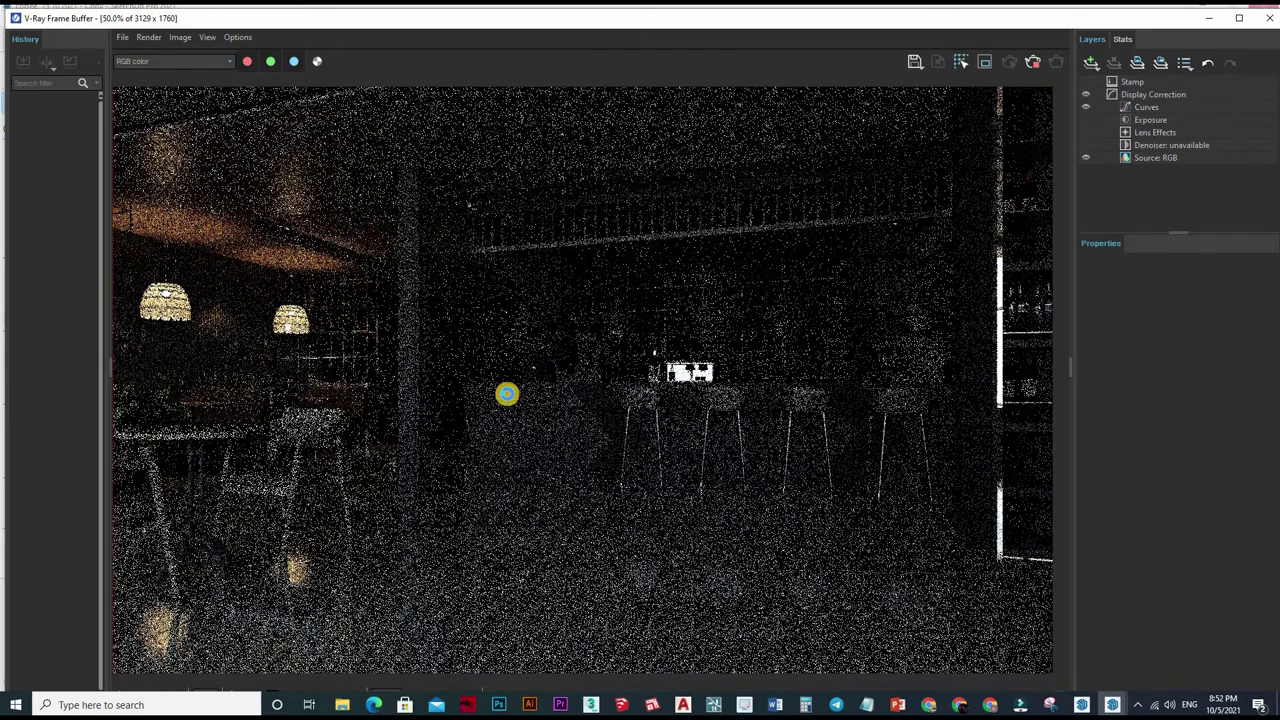
scroll(503, 318, "down", 1)
scroll(525, 338, "up", 1)
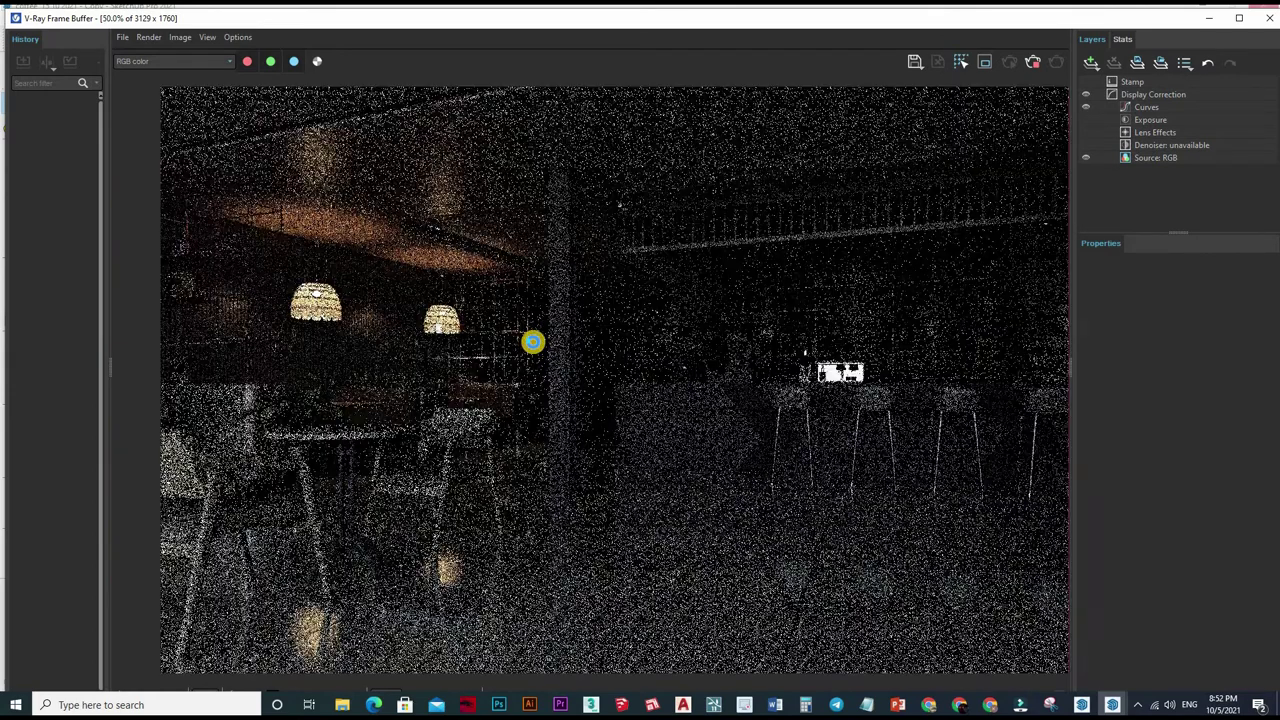
scroll(606, 495, "down", 1)
scroll(593, 421, "up", 1)
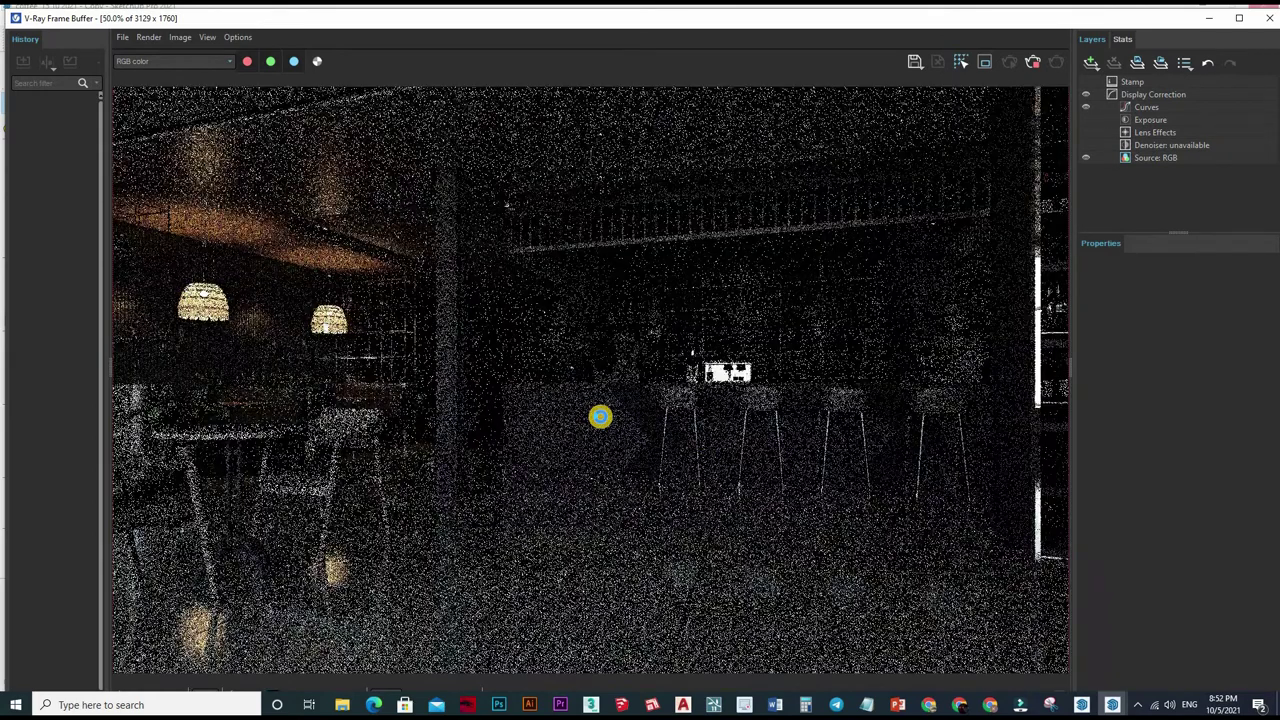
scroll(795, 471, "down", 1)
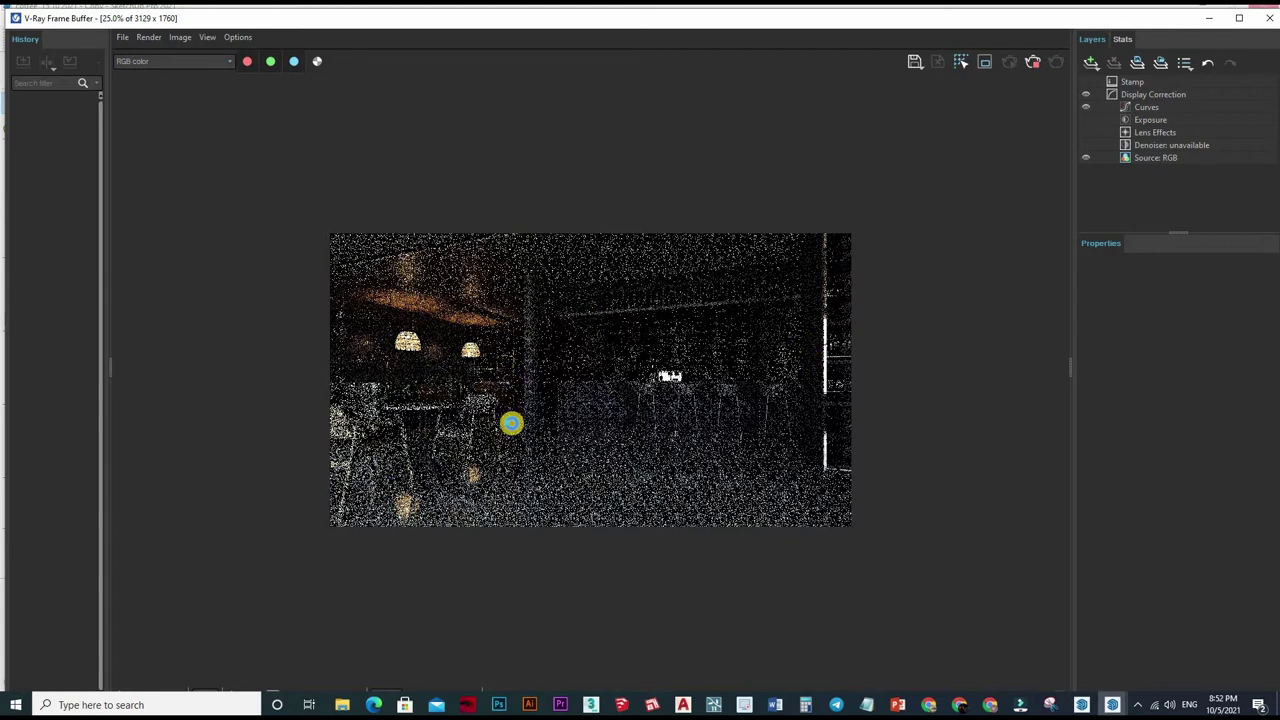
scroll(501, 405, "up", 1)
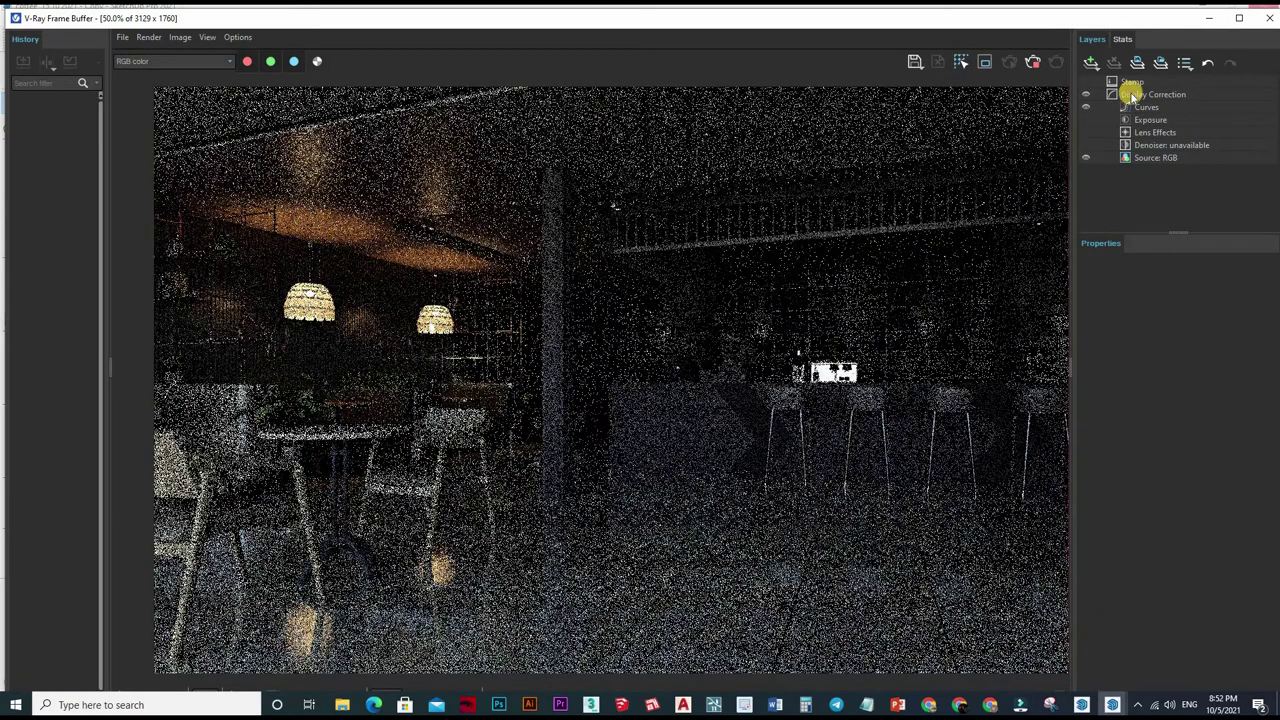
Step: Restart the progressive render from scratch and zoom around it again
left_click(1030, 63)
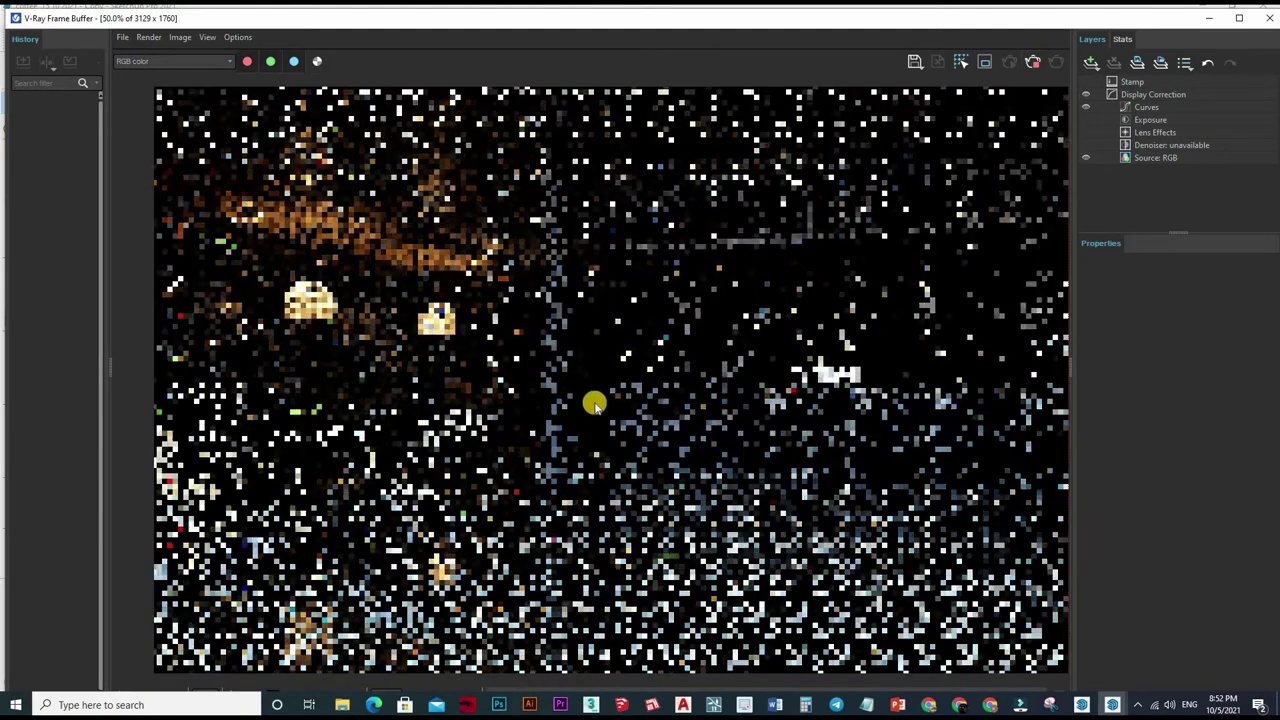
scroll(594, 404, "down", 1)
scroll(594, 404, "down", 1)
scroll(594, 395, "up", 1)
scroll(600, 385, "up", 1)
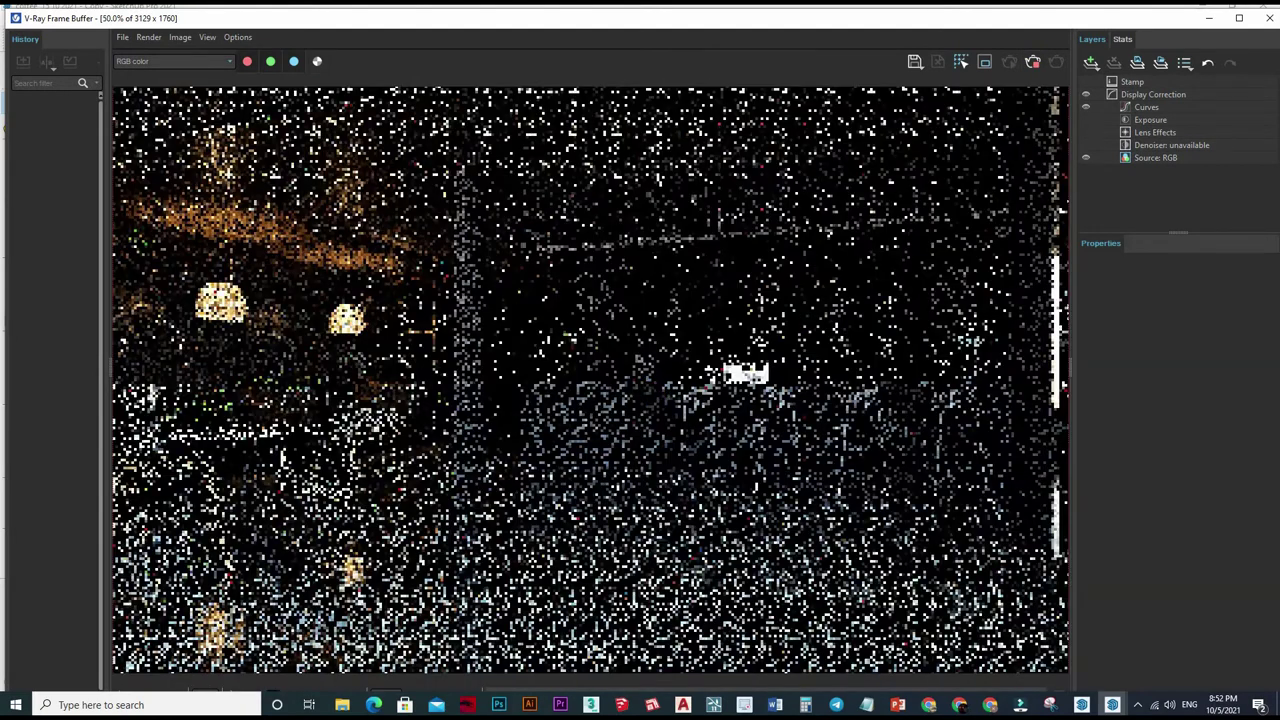
scroll(600, 385, "down", 1)
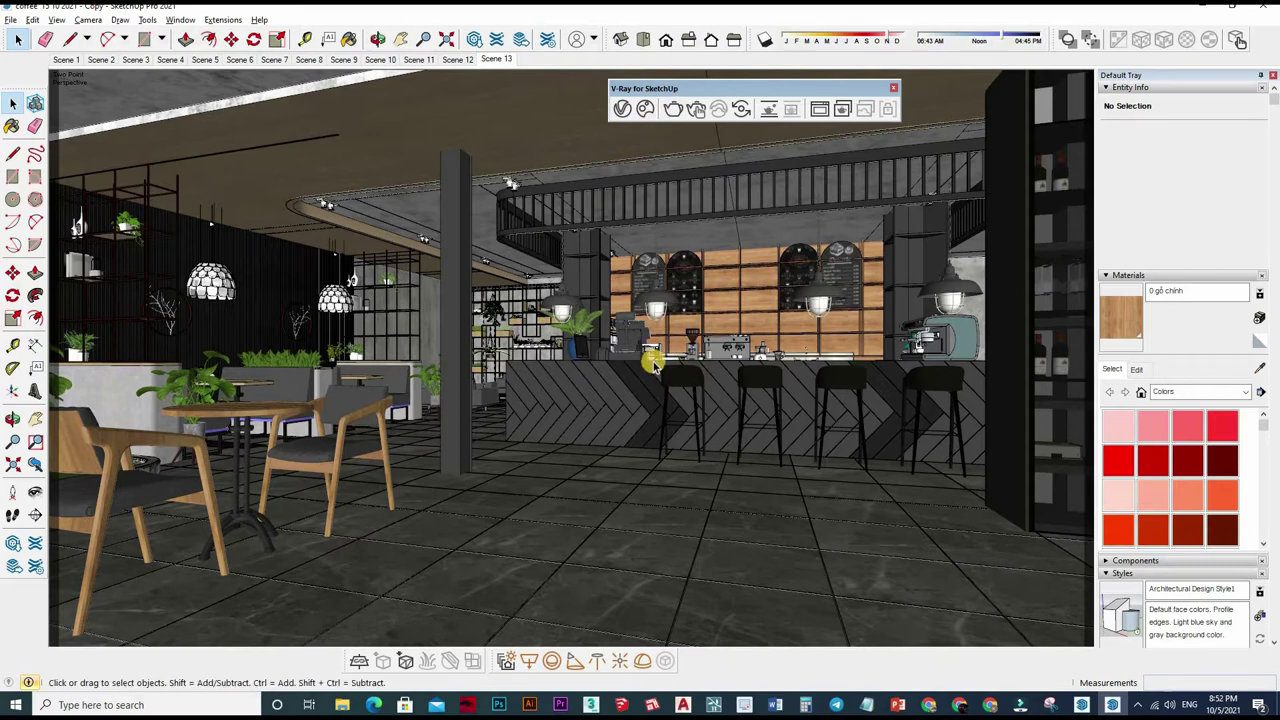
Step: Orbit and zoom out to a wide view of the café's glazed front doors
scroll(642, 386, "down", 5)
scroll(737, 537, "down", 3)
mouse_move(737, 486)
middle_mouse_down()
mouse_move(614, 371)
mouse_move(657, 491)
middle_mouse_up()
scroll(597, 380, "up", 3)
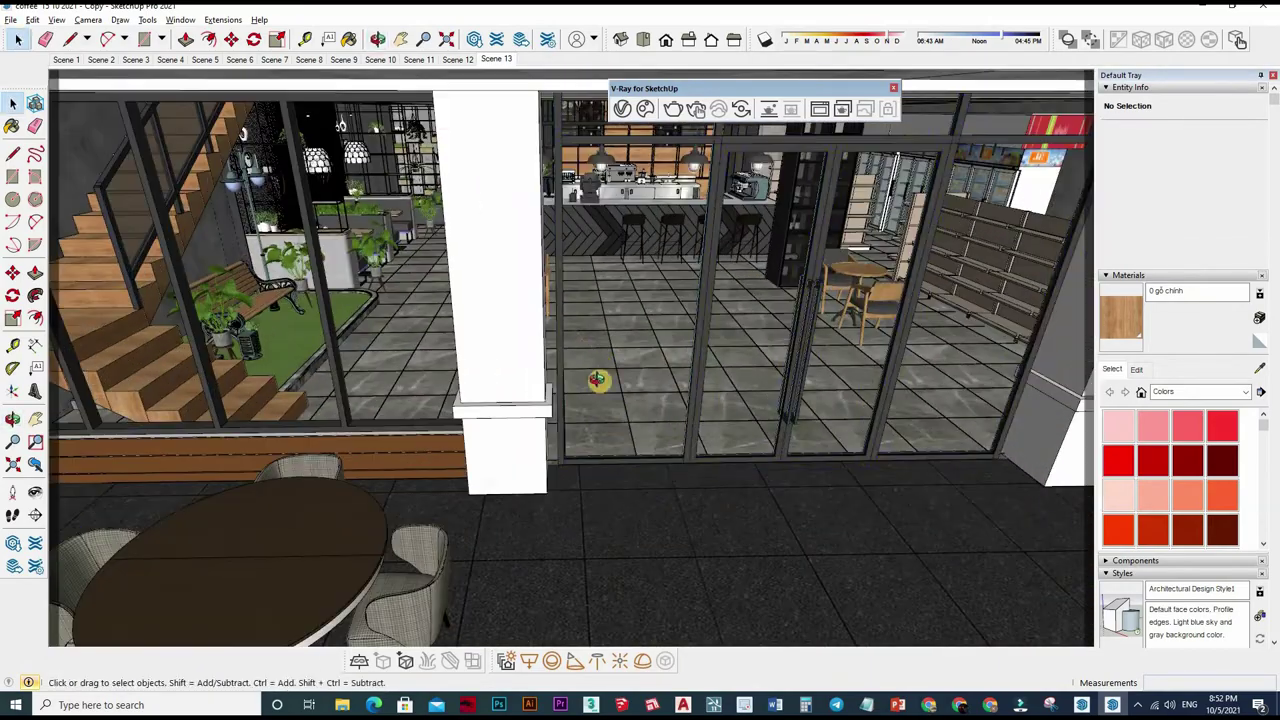
scroll(578, 363, "up", 2)
mouse_move(578, 363)
middle_mouse_down()
mouse_move(571, 391)
mouse_move(620, 420)
middle_mouse_up()
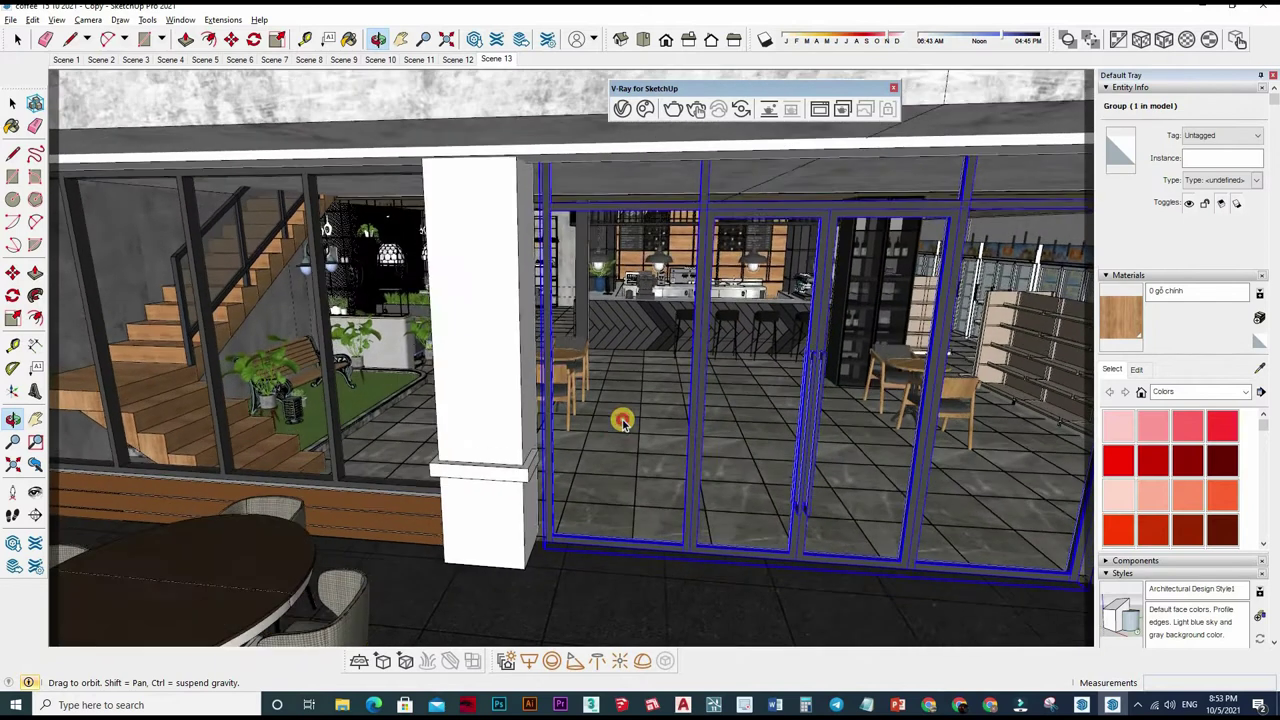
Step: Switch to monochrome display and select the glass door group
key("alt+t")
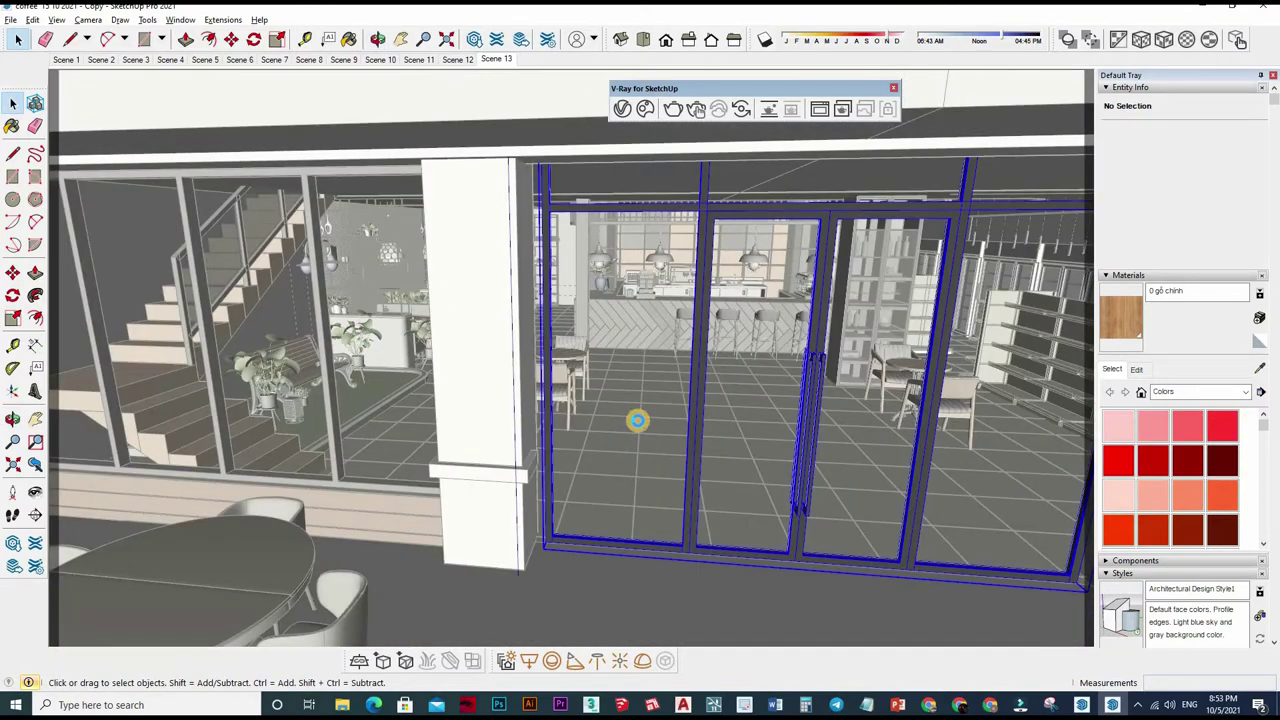
left_click(625, 430)
left_click(630, 428)
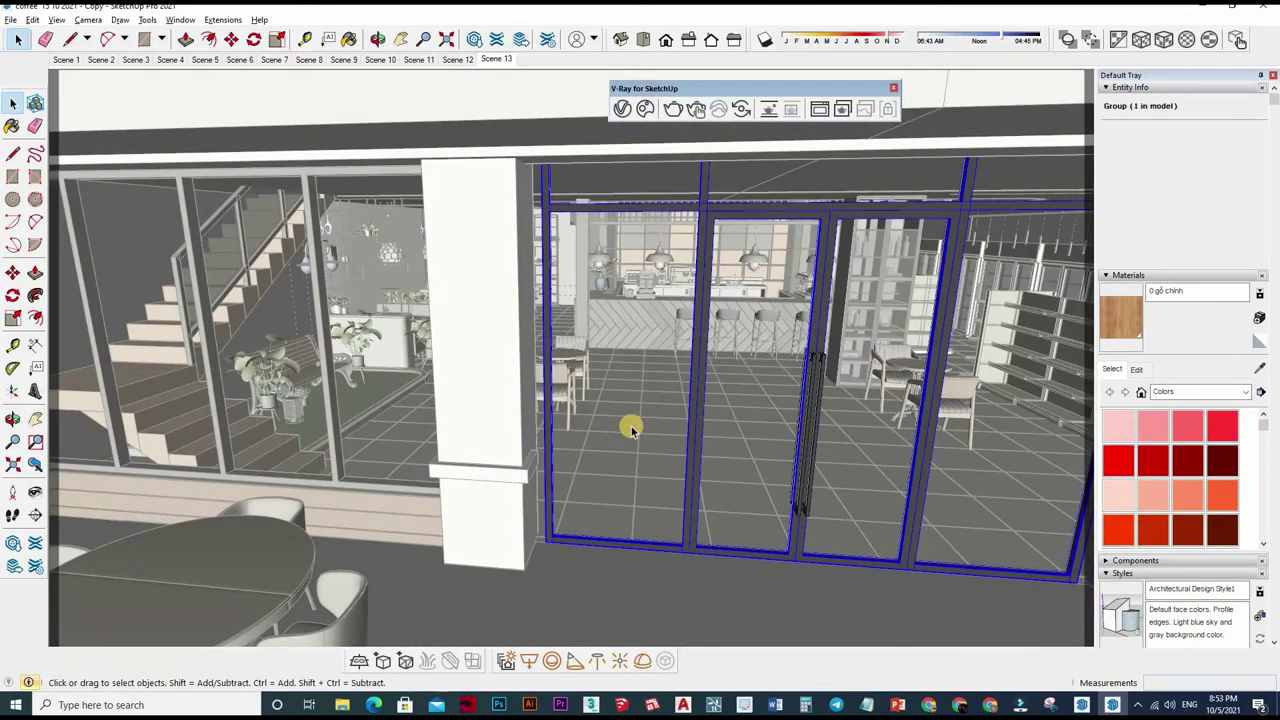
left_click(632, 426)
left_click(632, 426)
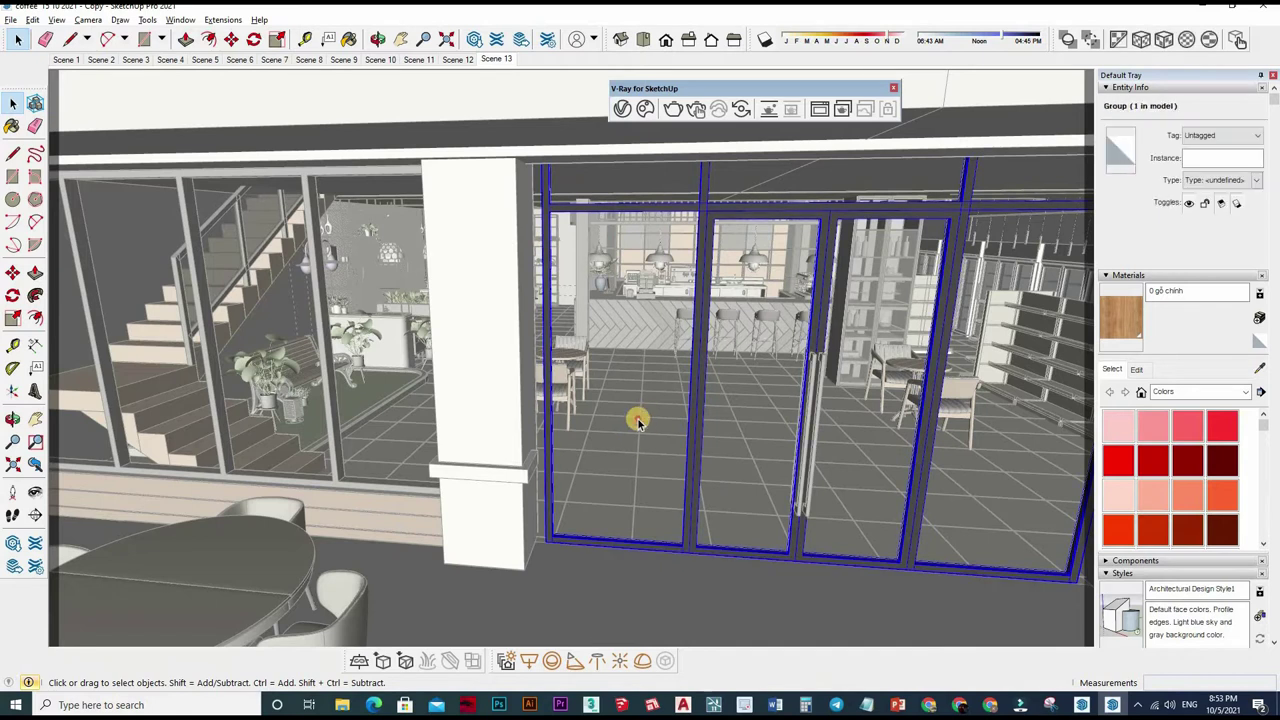
left_click(630, 427)
left_click(628, 429)
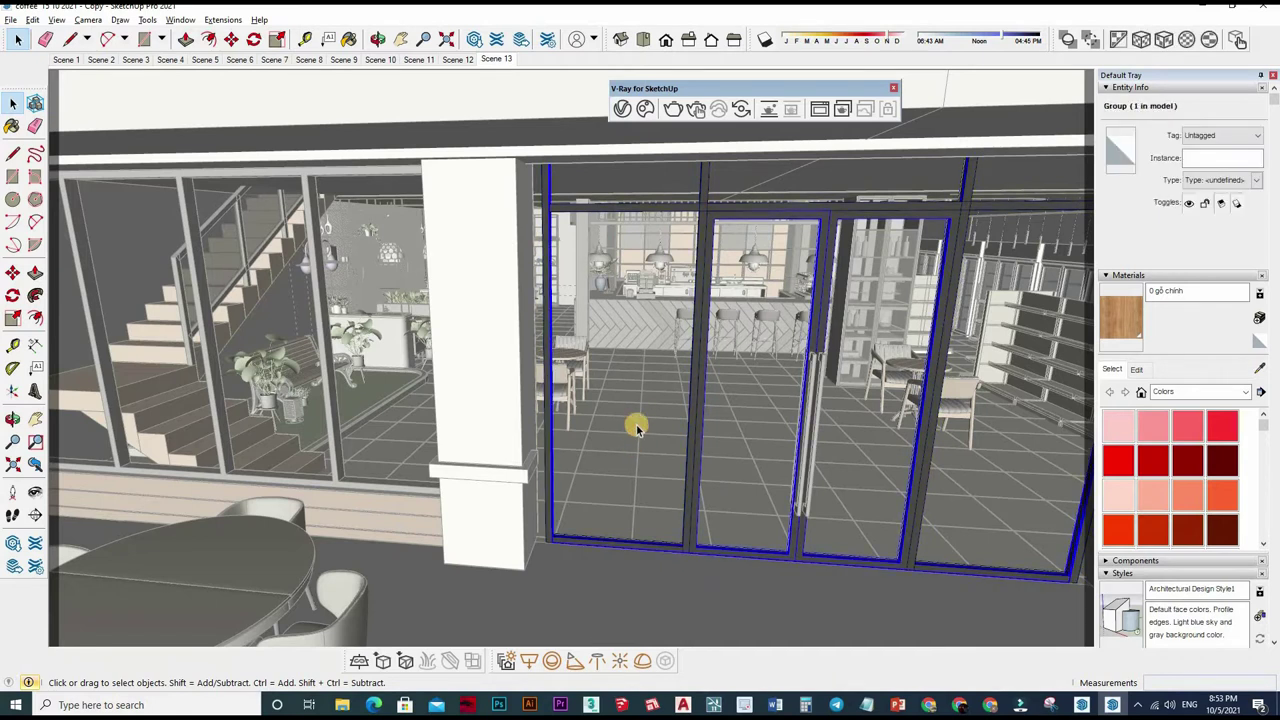
Step: Open the door group and select its door panels, frame and door component
double_click(636, 427)
left_click(640, 424)
left_click(768, 443)
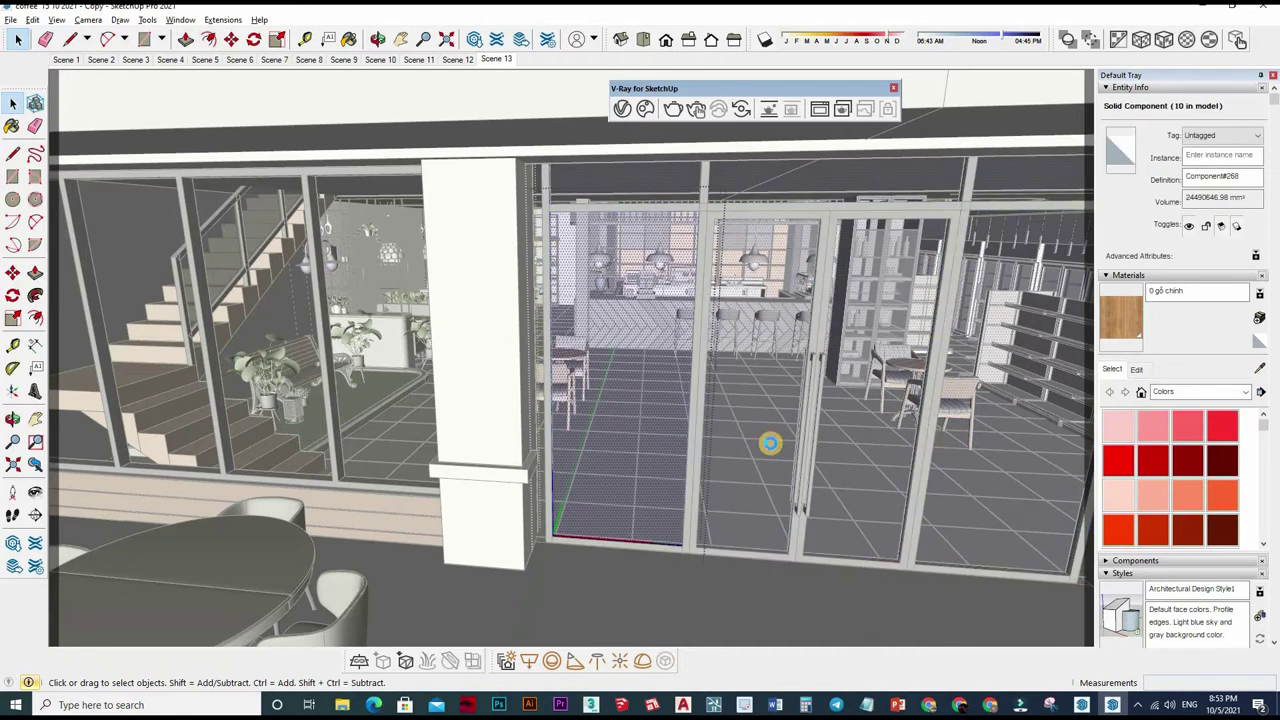
left_click(768, 443)
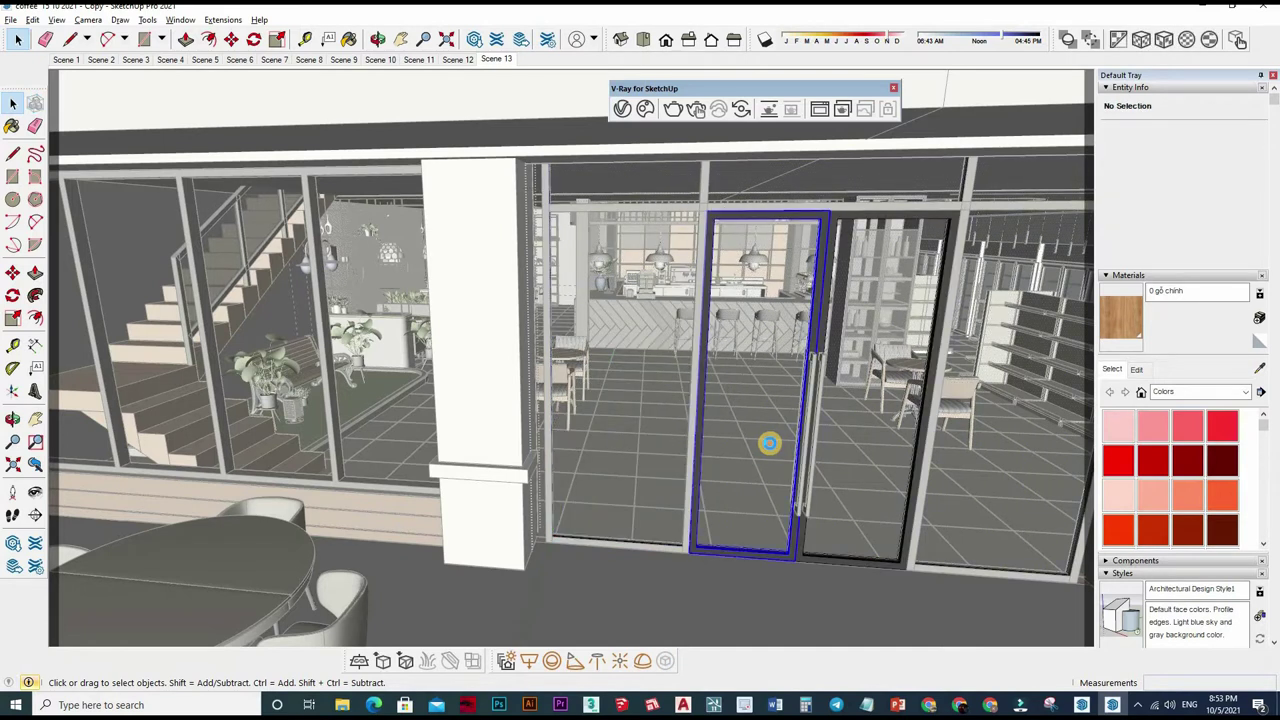
left_click(831, 184)
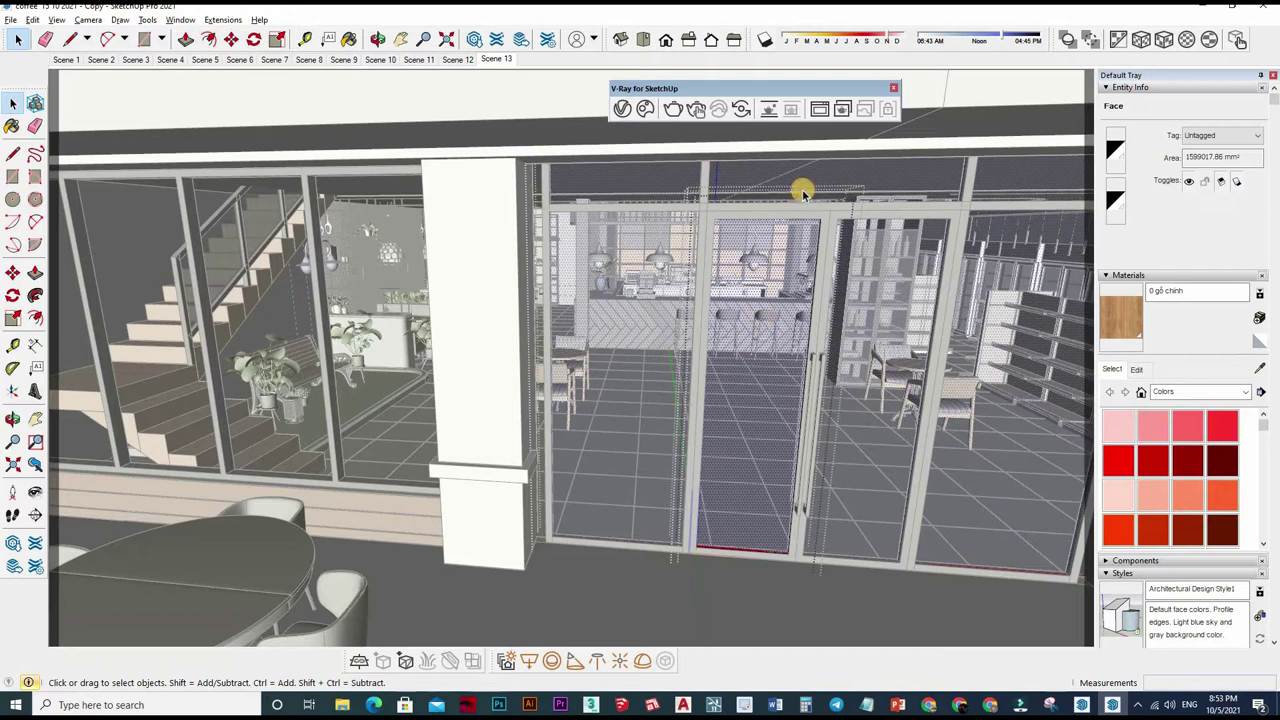
left_click(803, 192)
Step: Inspect the door's glass faces from an angle, then restore textured display
middle_click_drag(571, 238, 587, 285)
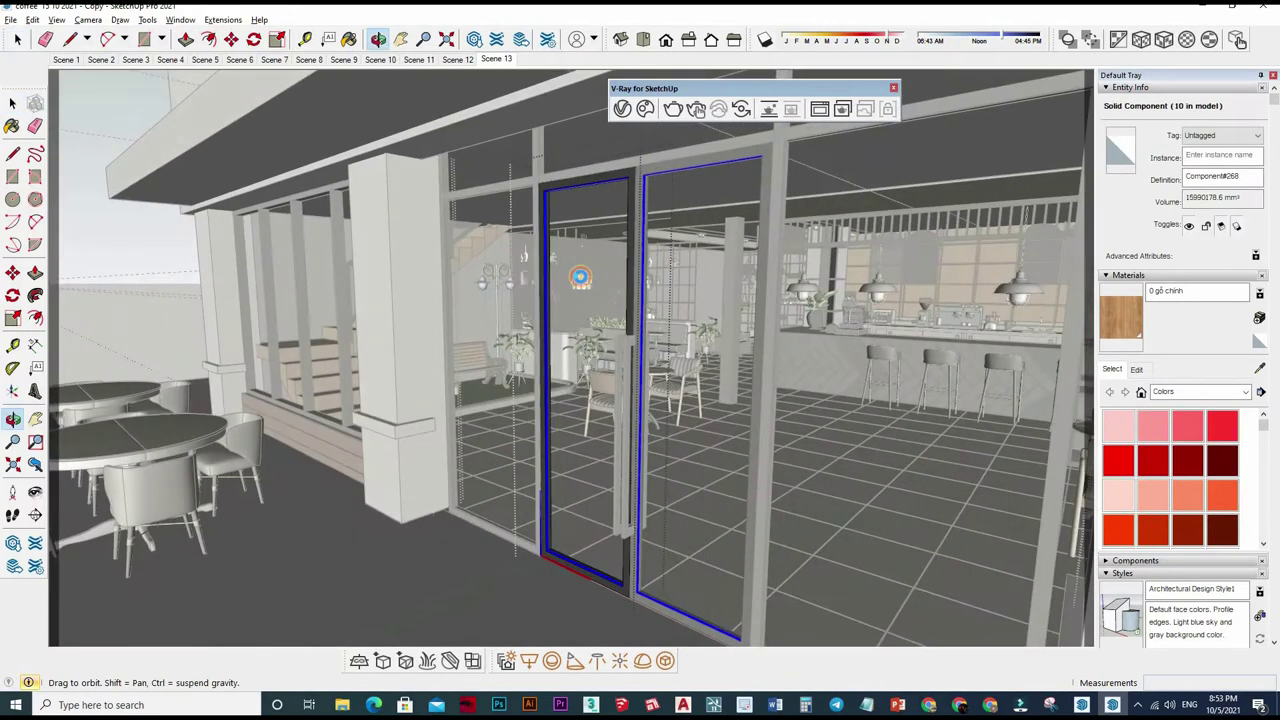
left_click(588, 289)
left_click(820, 265)
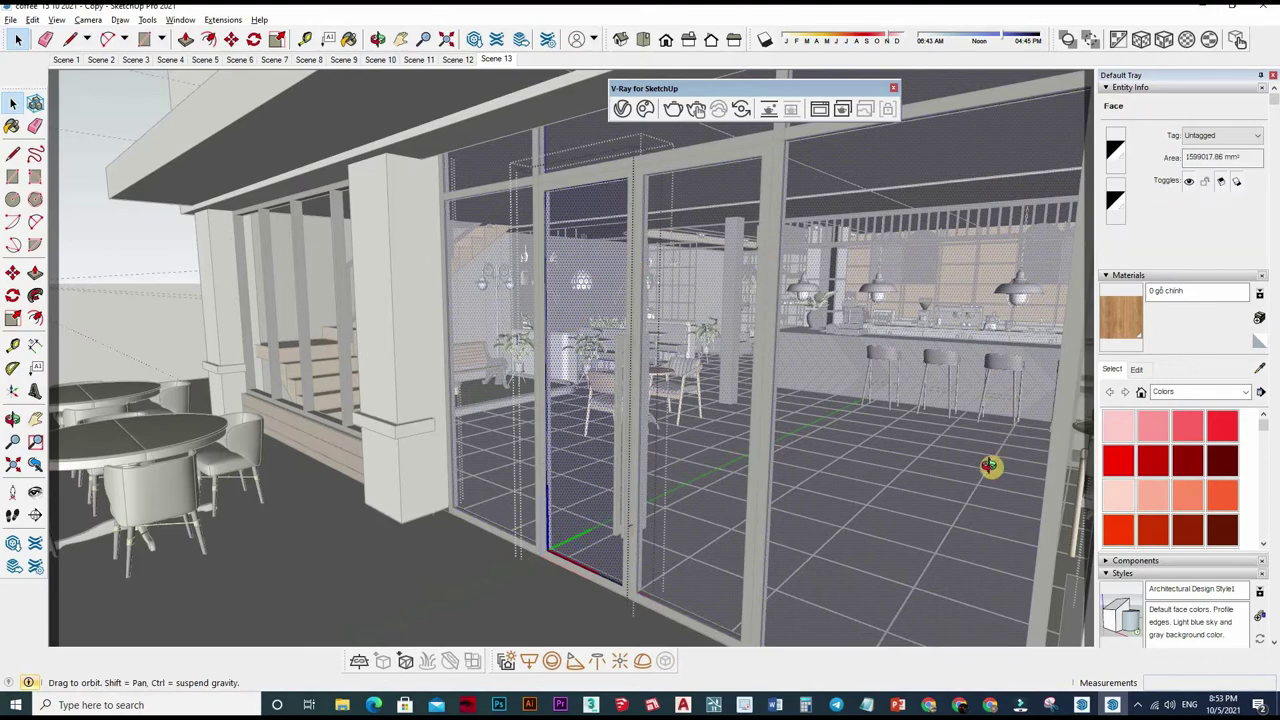
mouse_move(990, 466)
middle_mouse_down()
mouse_move(812, 388)
mouse_move(717, 460)
middle_mouse_up()
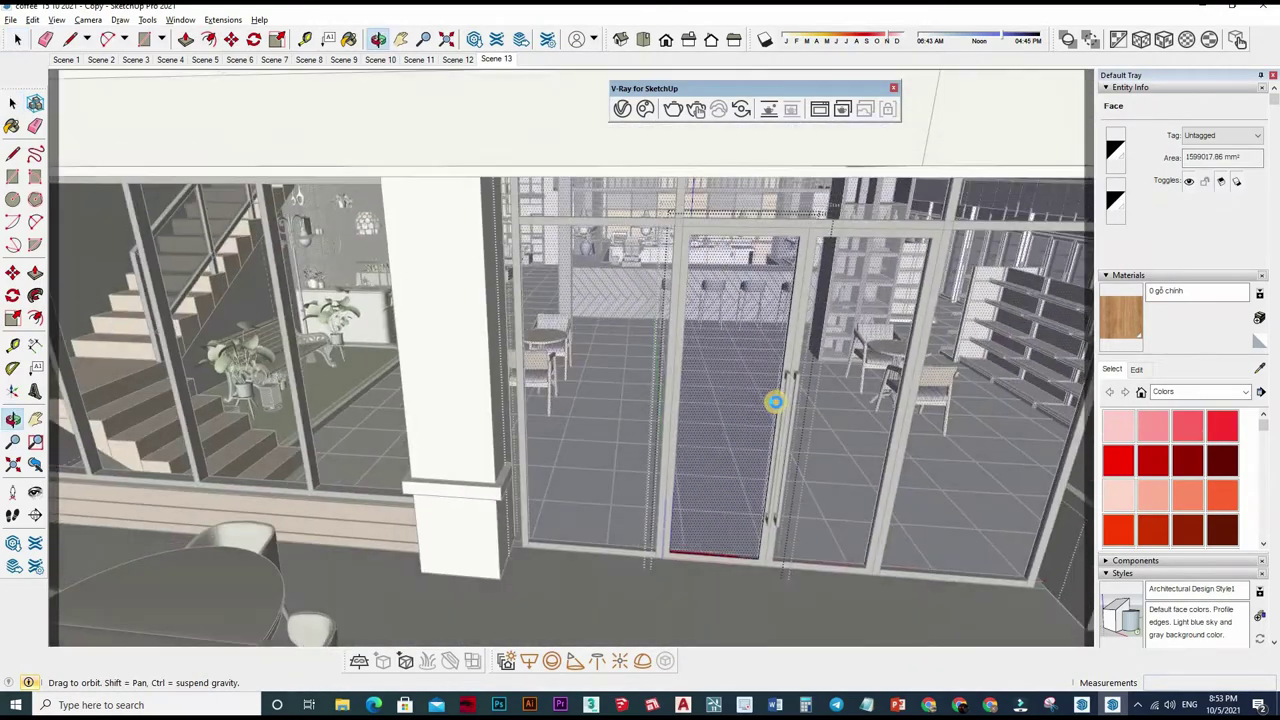
left_click(668, 472)
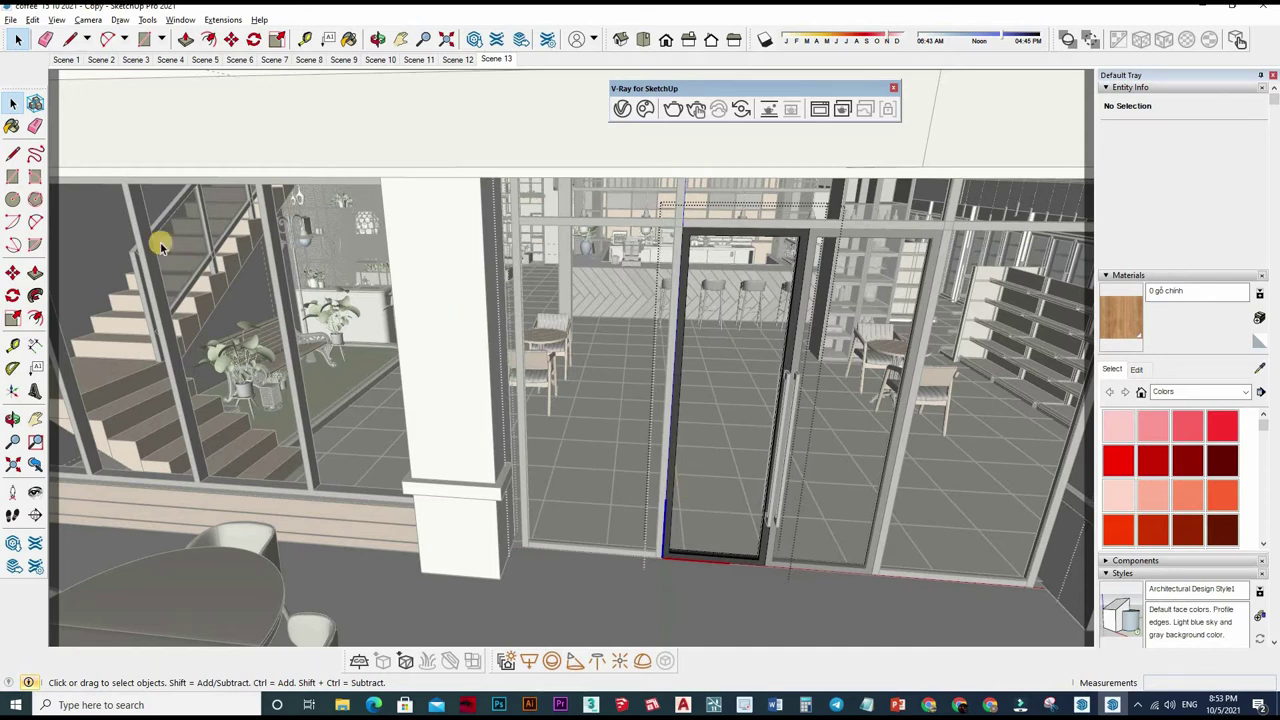
left_click(14, 418)
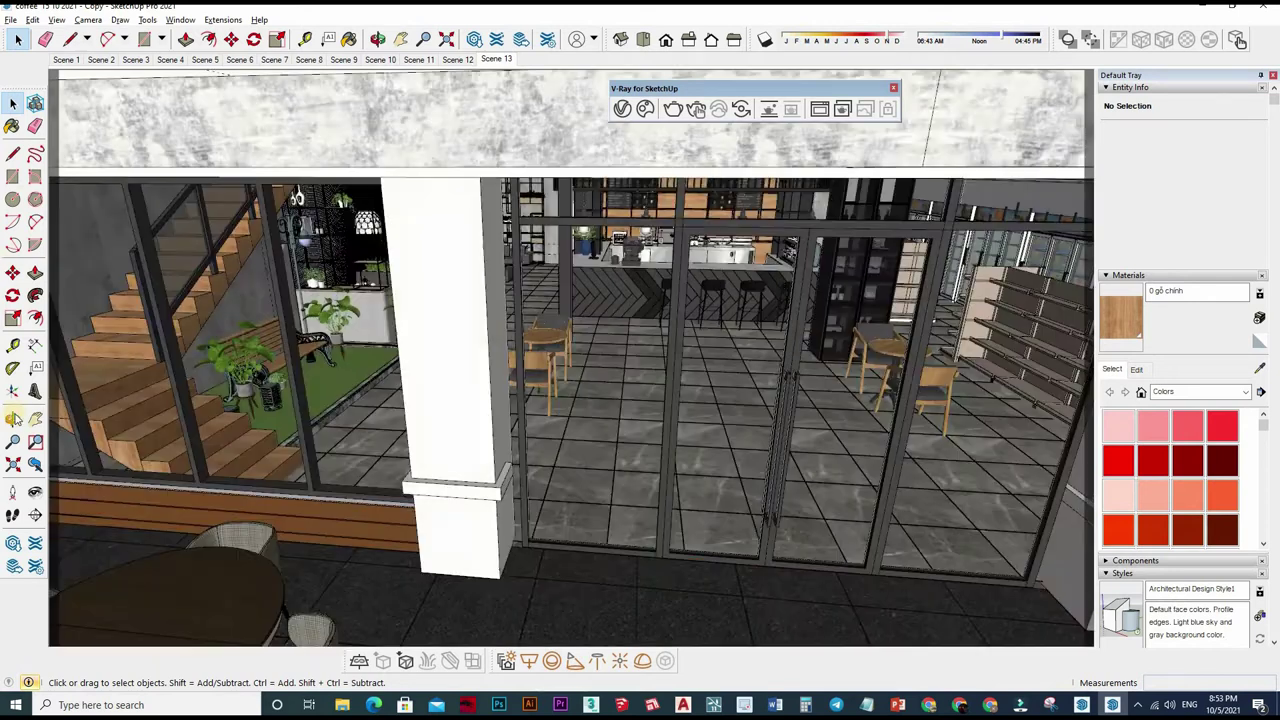
Step: Select the glass door group, start Scale, and orbit to a low frontal view
left_click(529, 660)
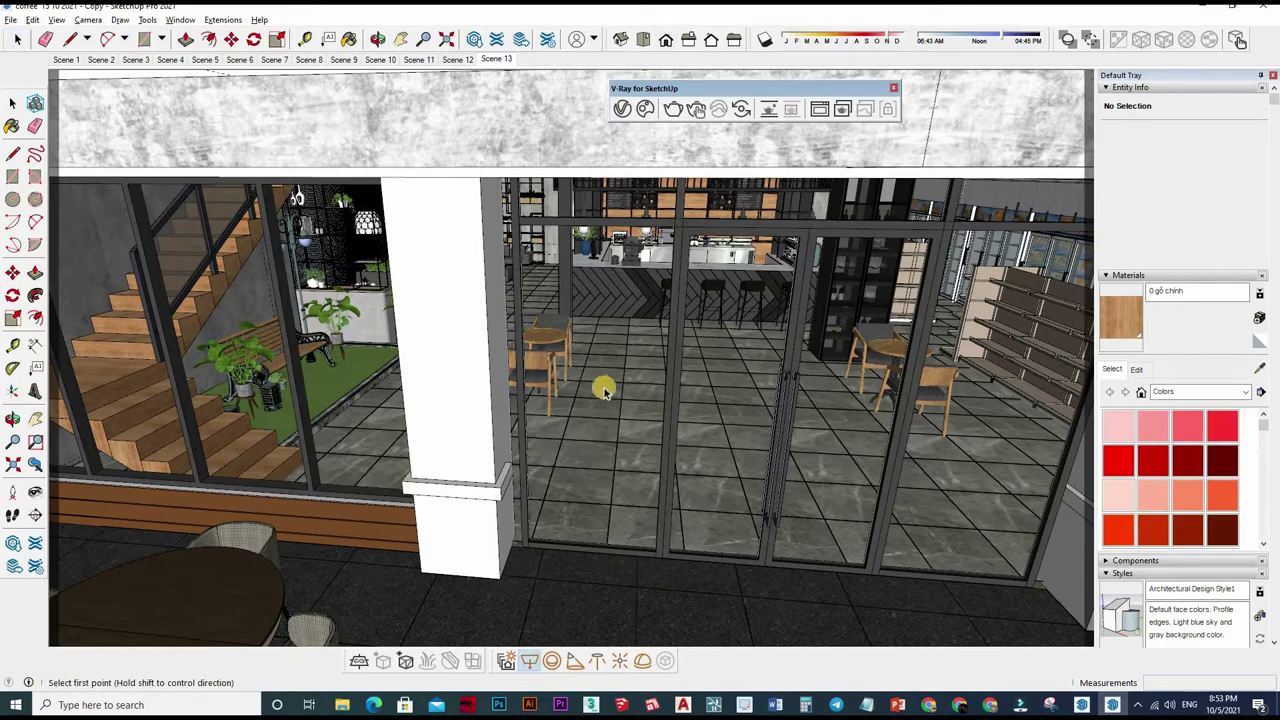
key("space")
left_click(588, 448)
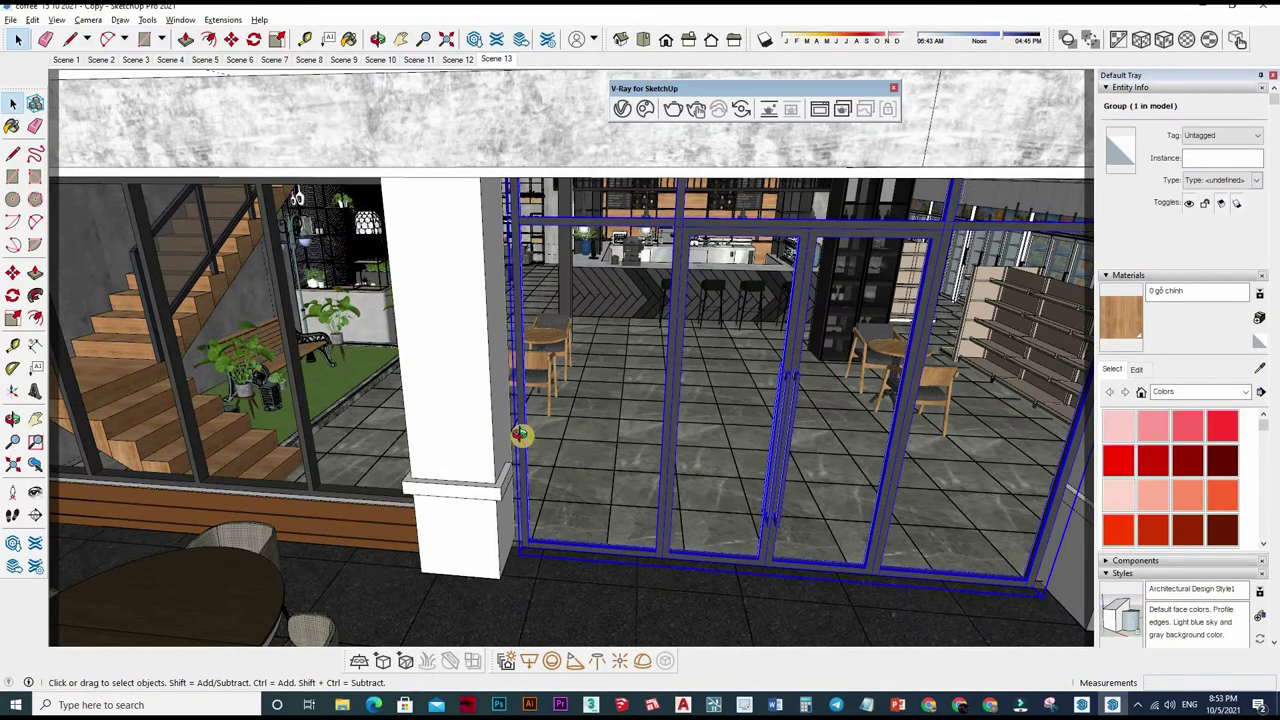
key("s")
middle_click_drag(551, 290, 548, 286)
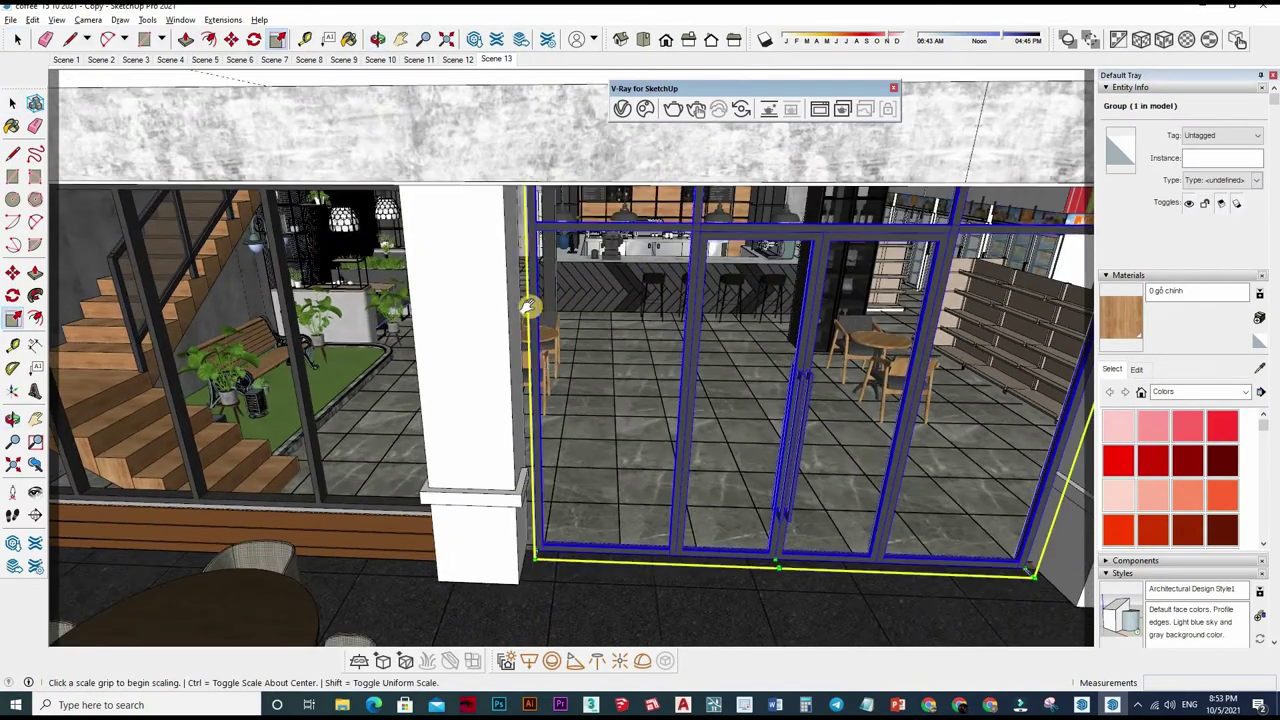
mouse_move(540, 345)
middle_mouse_down()
mouse_move(533, 243)
mouse_move(563, 443)
mouse_move(423, 334)
middle_mouse_up()
mouse_move(563, 471)
middle_mouse_down()
mouse_move(561, 547)
mouse_move(497, 503)
mouse_move(560, 445)
middle_mouse_up()
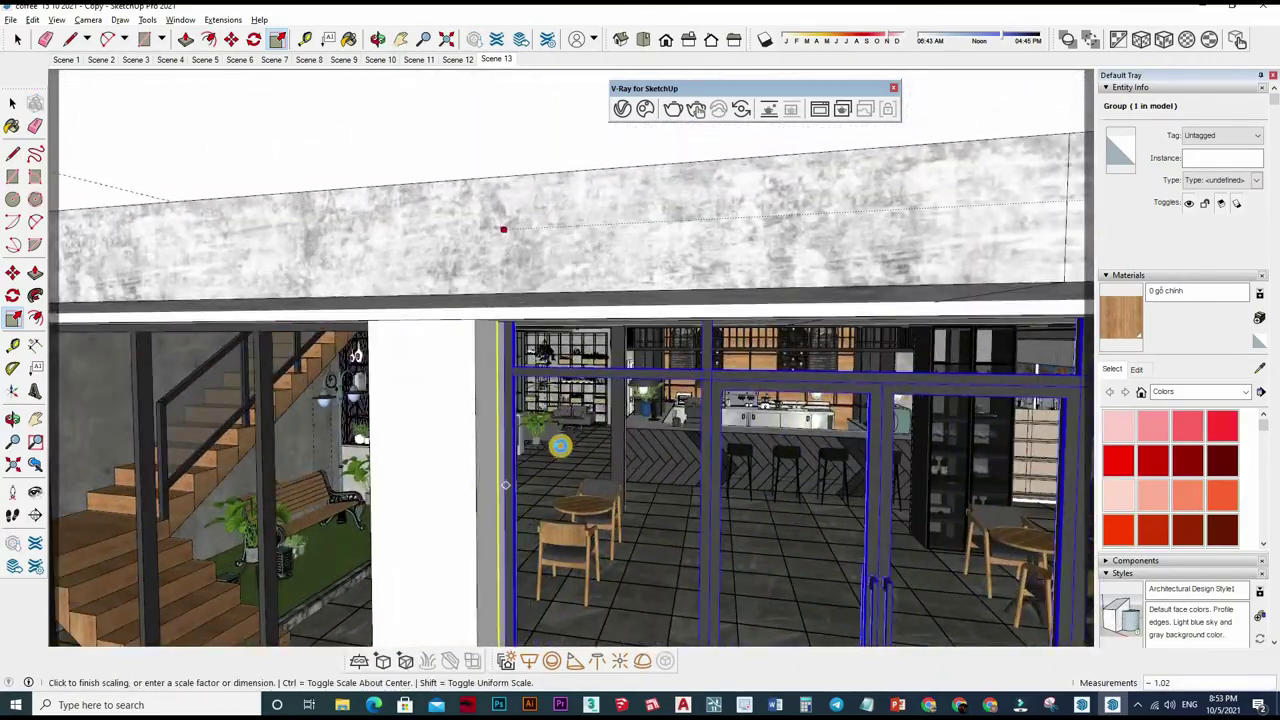
mouse_move(472, 393)
middle_mouse_down()
mouse_move(677, 418)
mouse_move(737, 357)
mouse_move(600, 380)
mouse_move(500, 340)
middle_mouse_up()
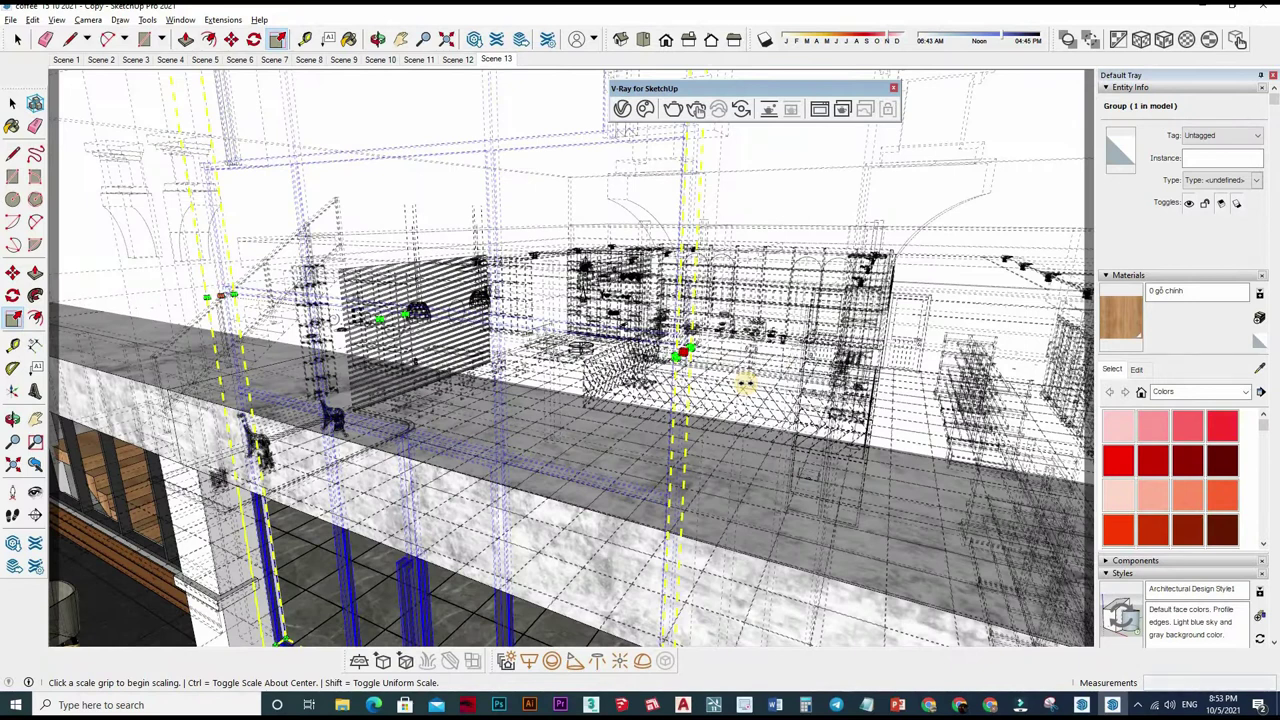
Step: Mirror the door group to -1 scale along the red axis, then exit Scale
left_click(220, 295)
scroll(648, 408, "up", 5)
mouse_move(657, 486)
middle_mouse_down()
mouse_move(626, 371)
mouse_move(623, 408)
middle_mouse_up()
scroll(626, 371, "up", 3)
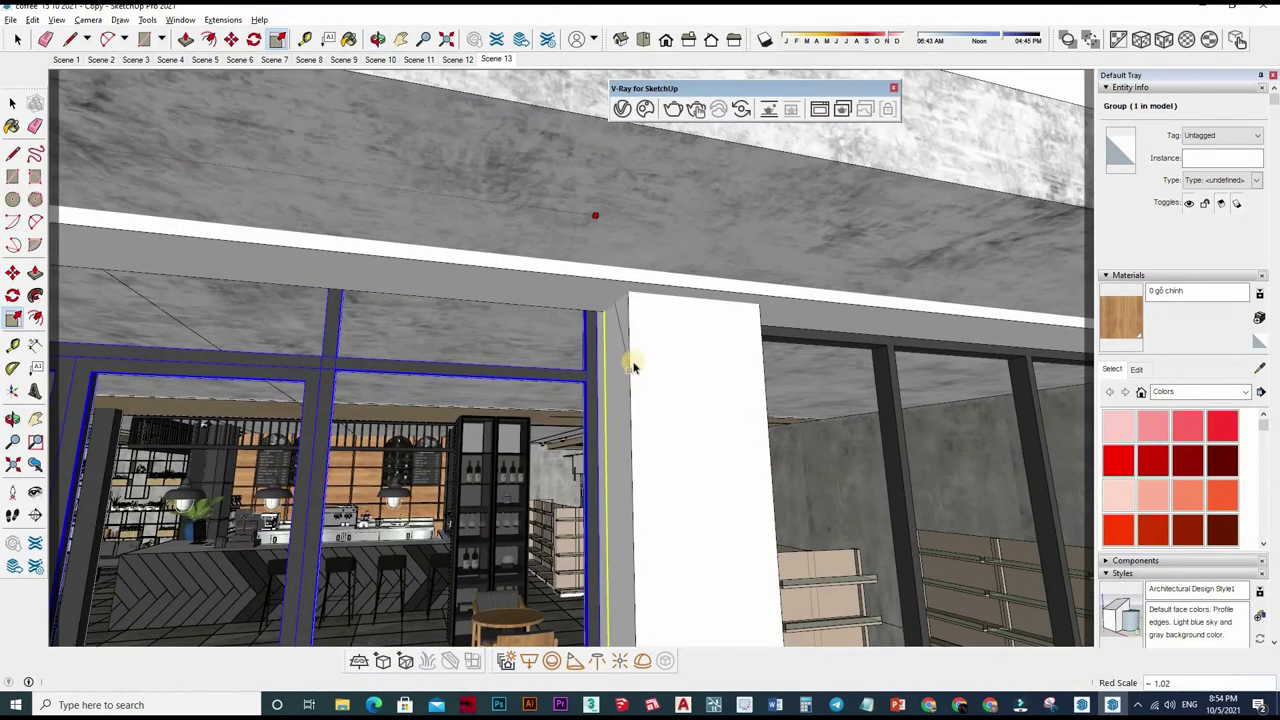
key("Escape")
key("space")
mouse_move(528, 174)
middle_mouse_down()
mouse_move(475, 290)
mouse_move(457, 386)
mouse_move(477, 437)
mouse_move(517, 466)
mouse_move(572, 437)
mouse_move(543, 374)
mouse_move(566, 323)
mouse_move(521, 351)
mouse_move(700, 357)
mouse_move(651, 351)
mouse_move(687, 397)
mouse_move(629, 289)
mouse_move(743, 200)
mouse_move(600, 190)
middle_mouse_up()
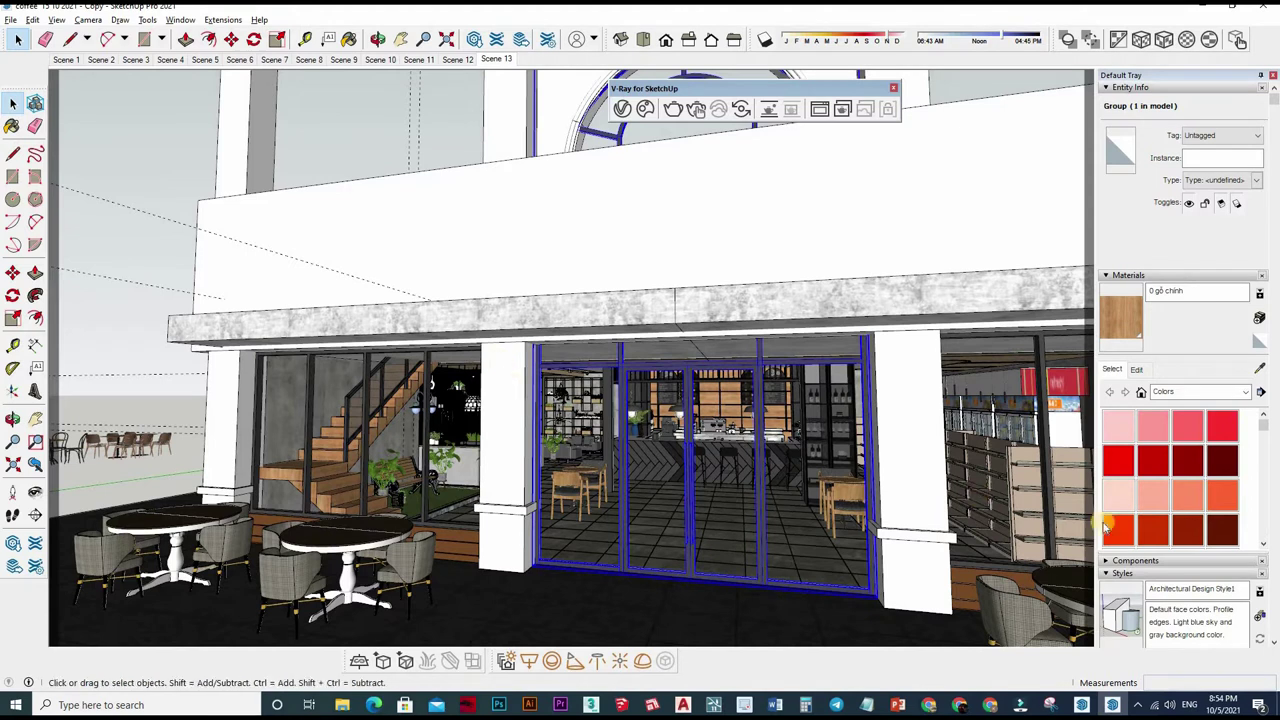
Step: Flip the existing rectangle light along the component's green axis
left_click(533, 662)
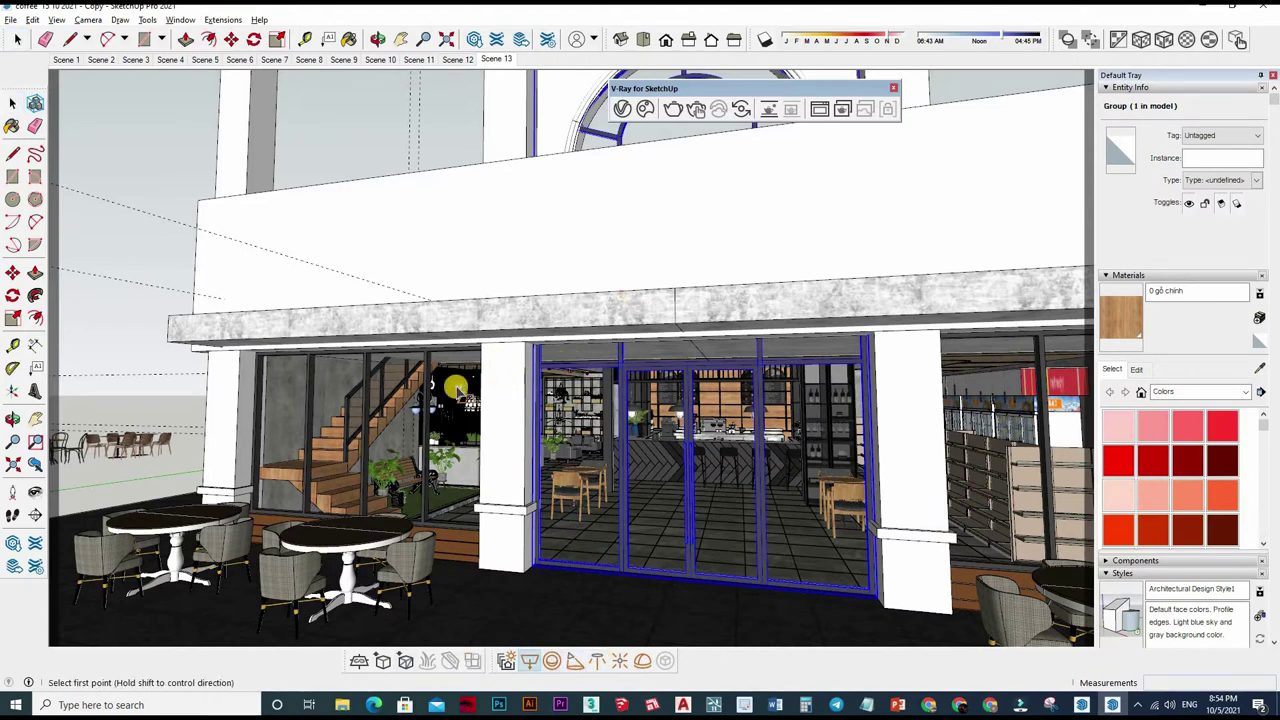
scroll(716, 323, "up", 3)
mouse_move(471, 429)
middle_mouse_down()
mouse_move(567, 381)
mouse_move(324, 286)
middle_mouse_up()
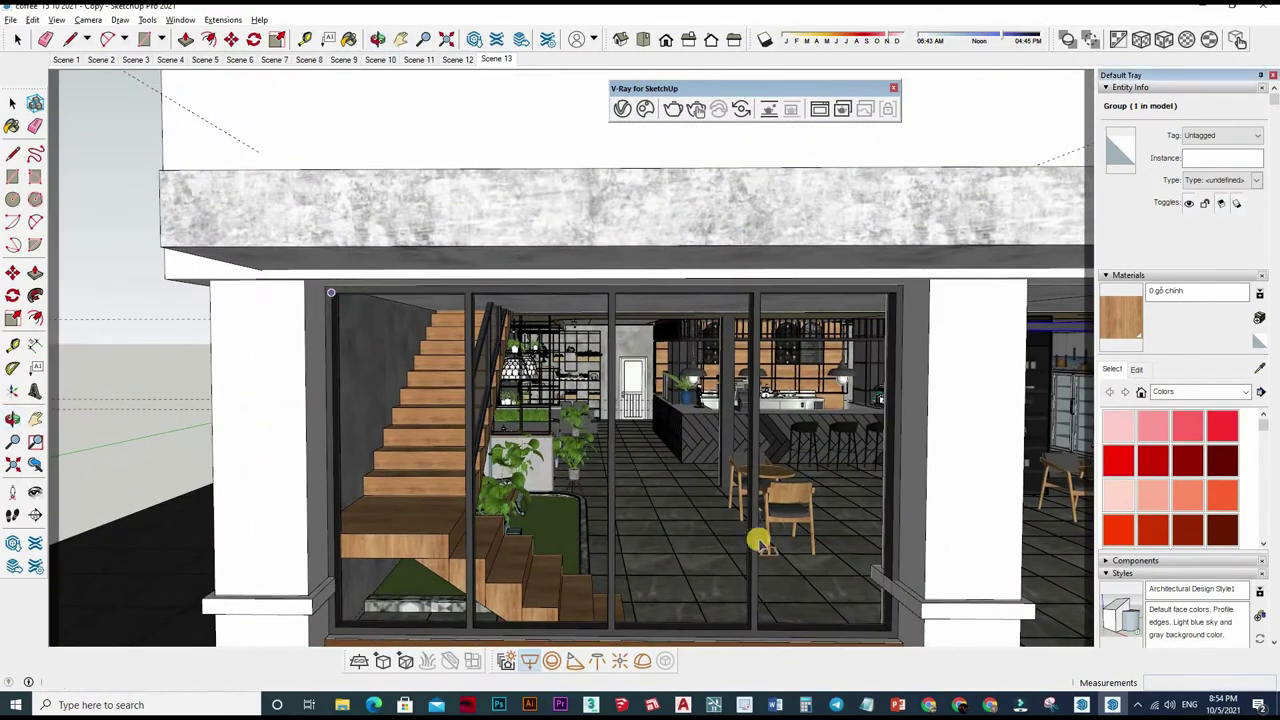
scroll(763, 537, "up", 5)
mouse_move(737, 566)
middle_mouse_down()
mouse_move(757, 463)
mouse_move(750, 375)
middle_mouse_up()
scroll(760, 386, "up", 2)
scroll(765, 390, "up", 2)
scroll(765, 388, "up", 2)
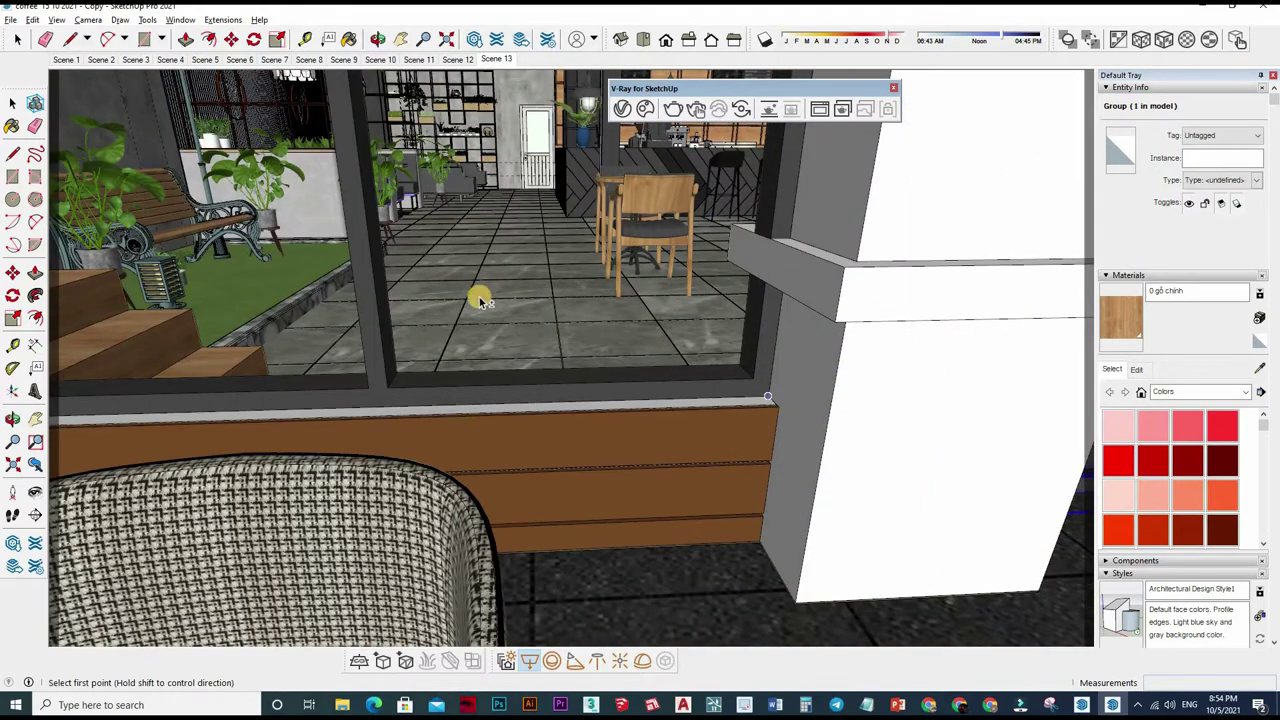
scroll(623, 506, "down", 6)
scroll(676, 555, "down", 3)
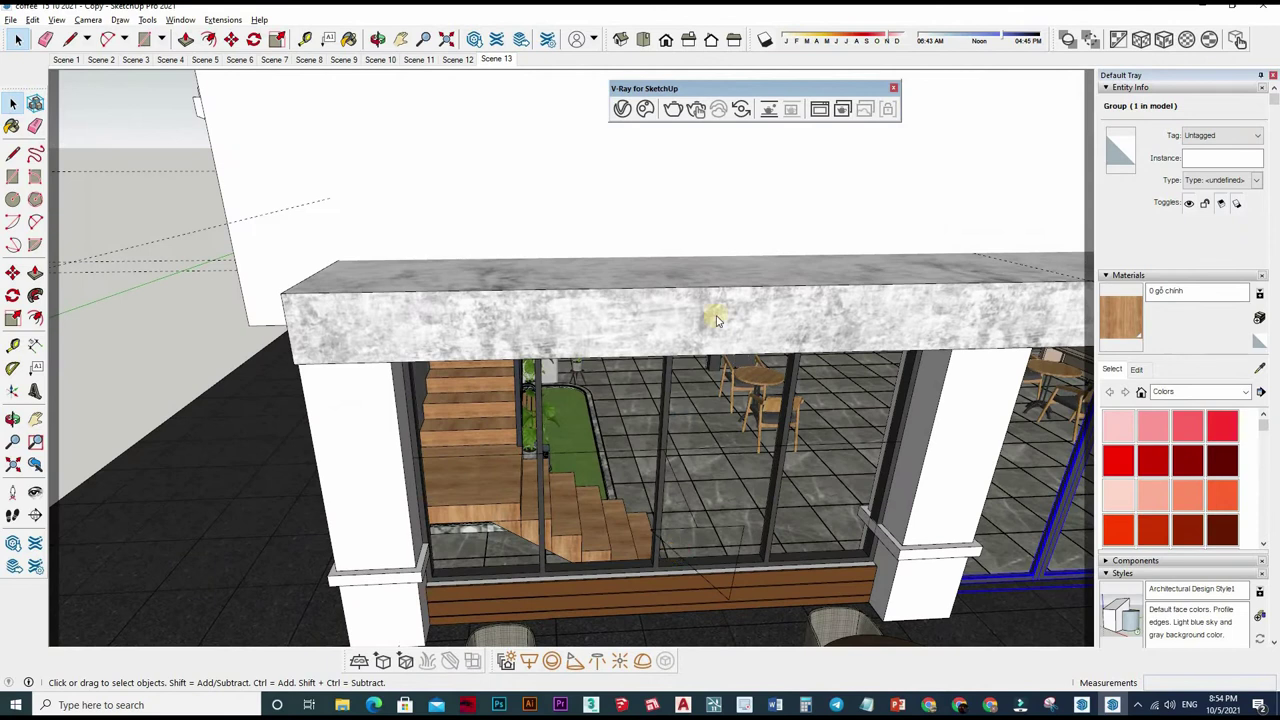
right_click(727, 462)
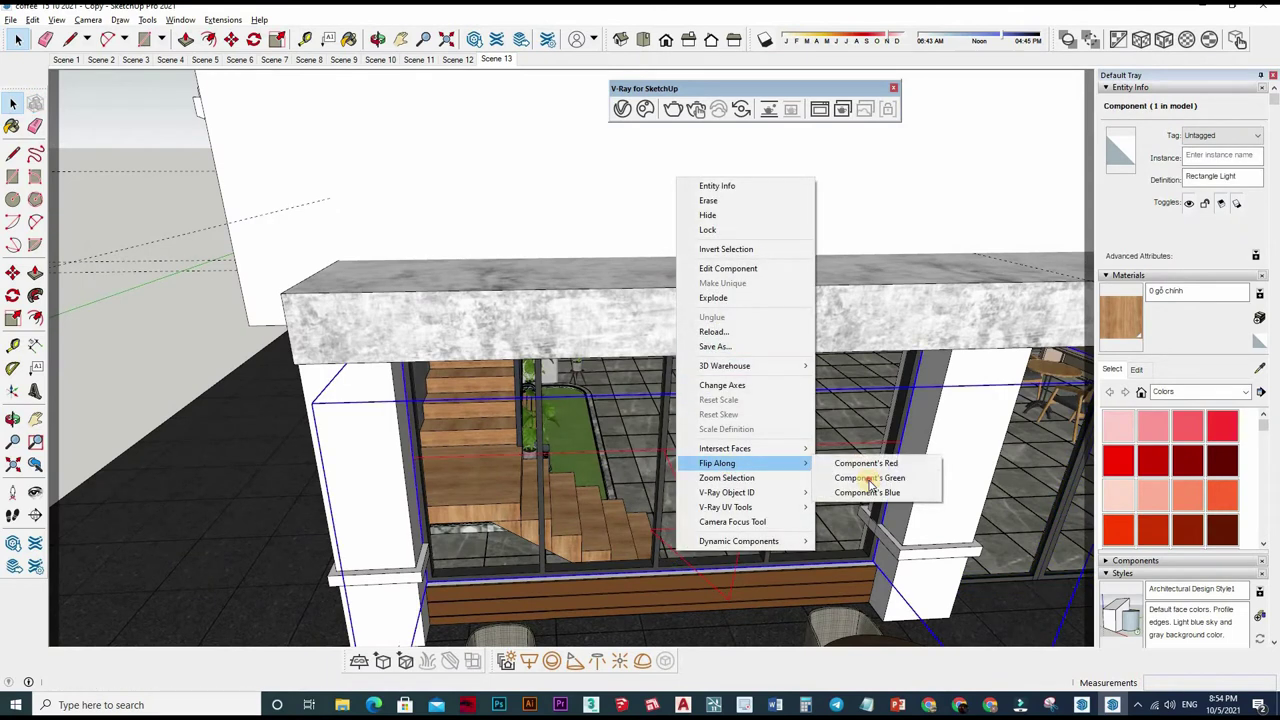
left_click(862, 478)
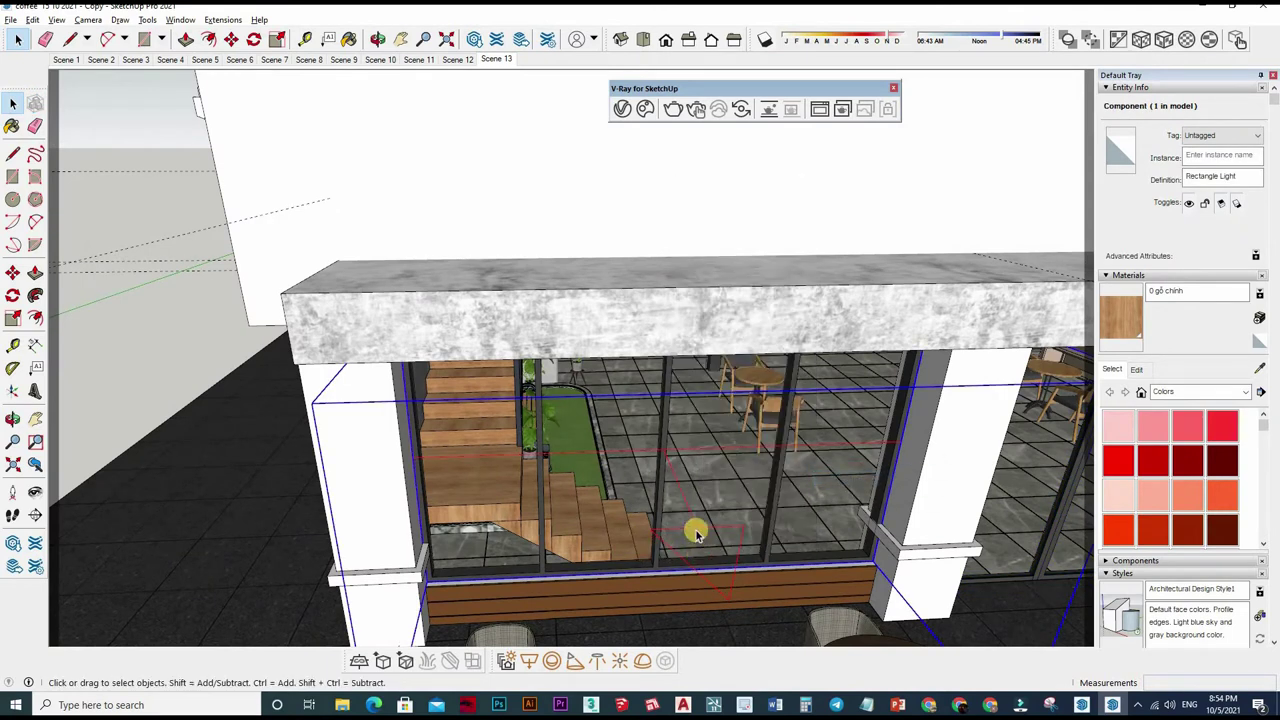
right_click(838, 452)
left_click(900, 468)
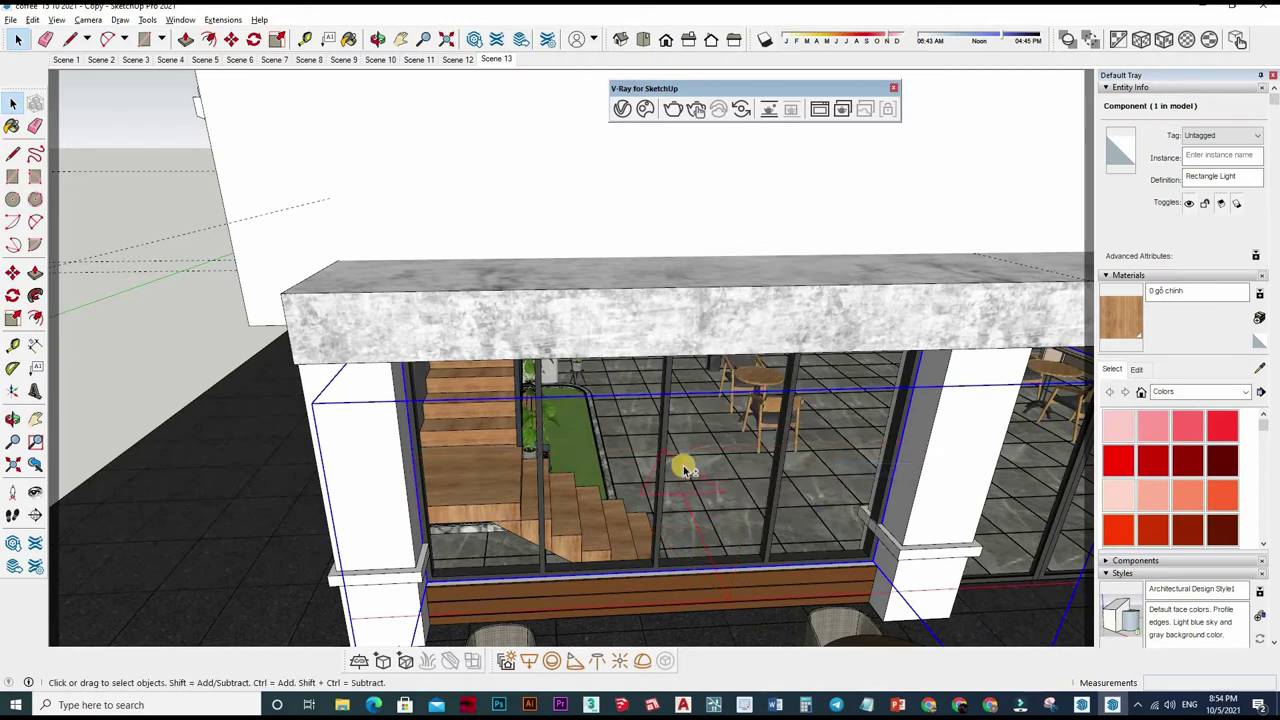
Step: Draw a new V-Ray Rectangle Light across the central glass doors
mouse_move(685, 470)
middle_mouse_down()
mouse_move(680, 491)
mouse_move(583, 531)
mouse_move(600, 528)
mouse_move(595, 492)
middle_mouse_up()
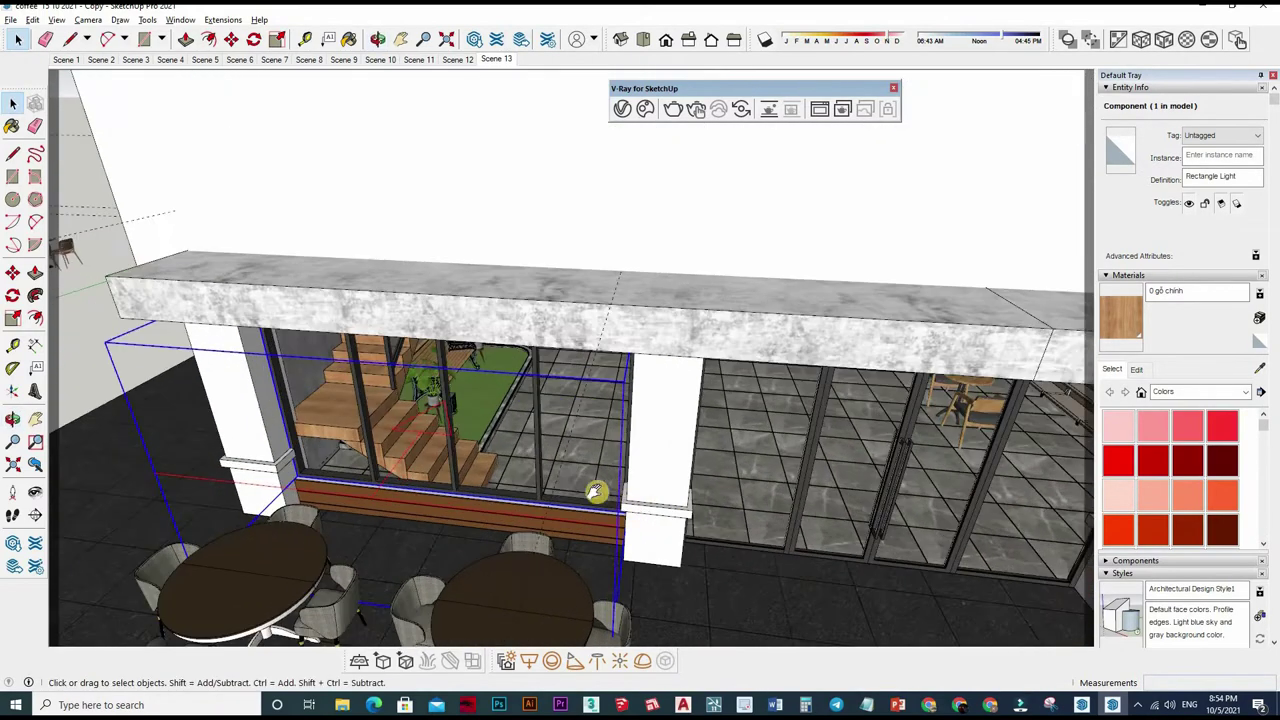
mouse_move(548, 424)
middle_mouse_down()
mouse_move(420, 216)
mouse_move(171, 177)
middle_mouse_up()
scroll(197, 250, "up", 3)
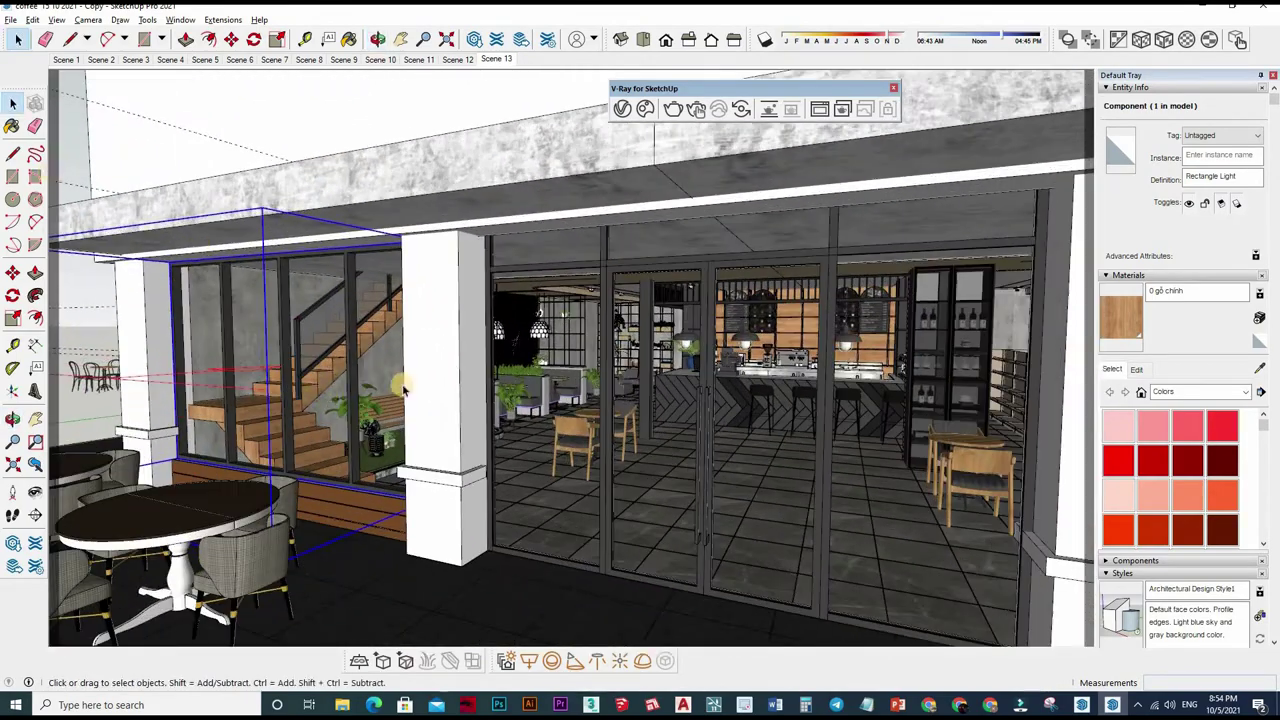
mouse_move(530, 483)
middle_mouse_down()
mouse_move(549, 514)
mouse_move(478, 632)
mouse_move(530, 567)
middle_mouse_up()
left_click(529, 660)
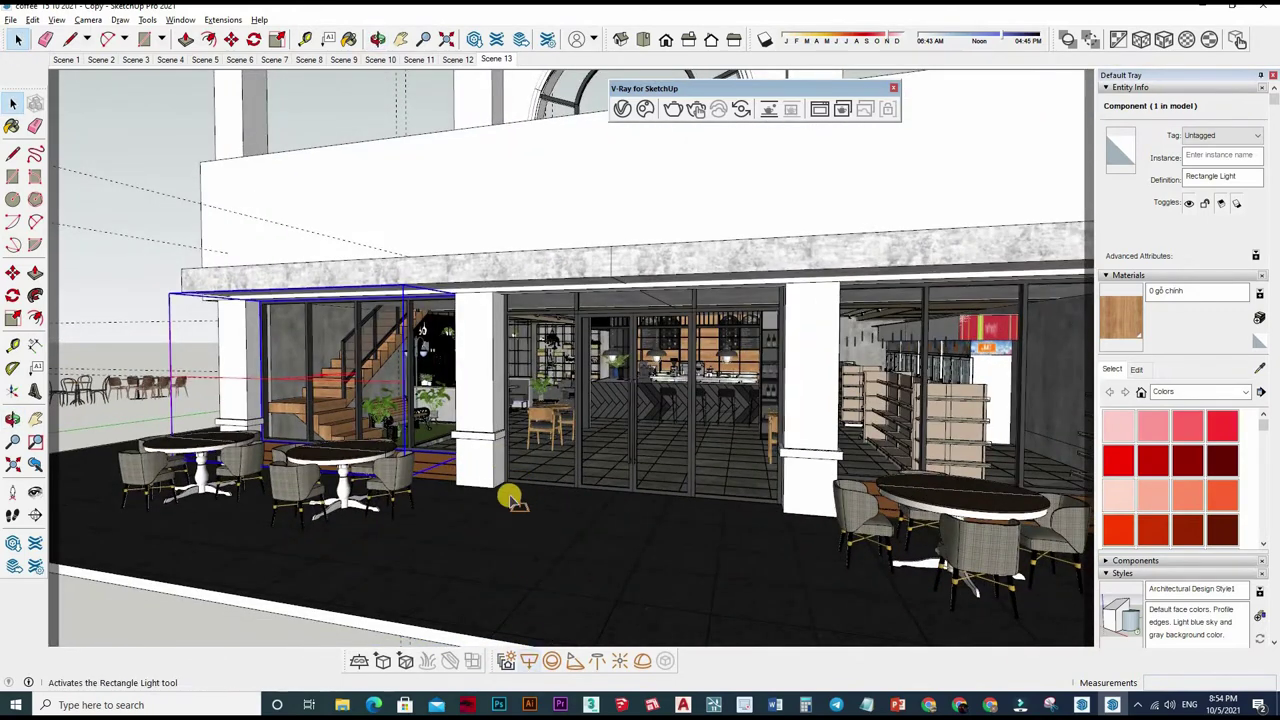
scroll(500, 507, "up", 3)
scroll(629, 514, "down", 1)
scroll(780, 429, "down", 1)
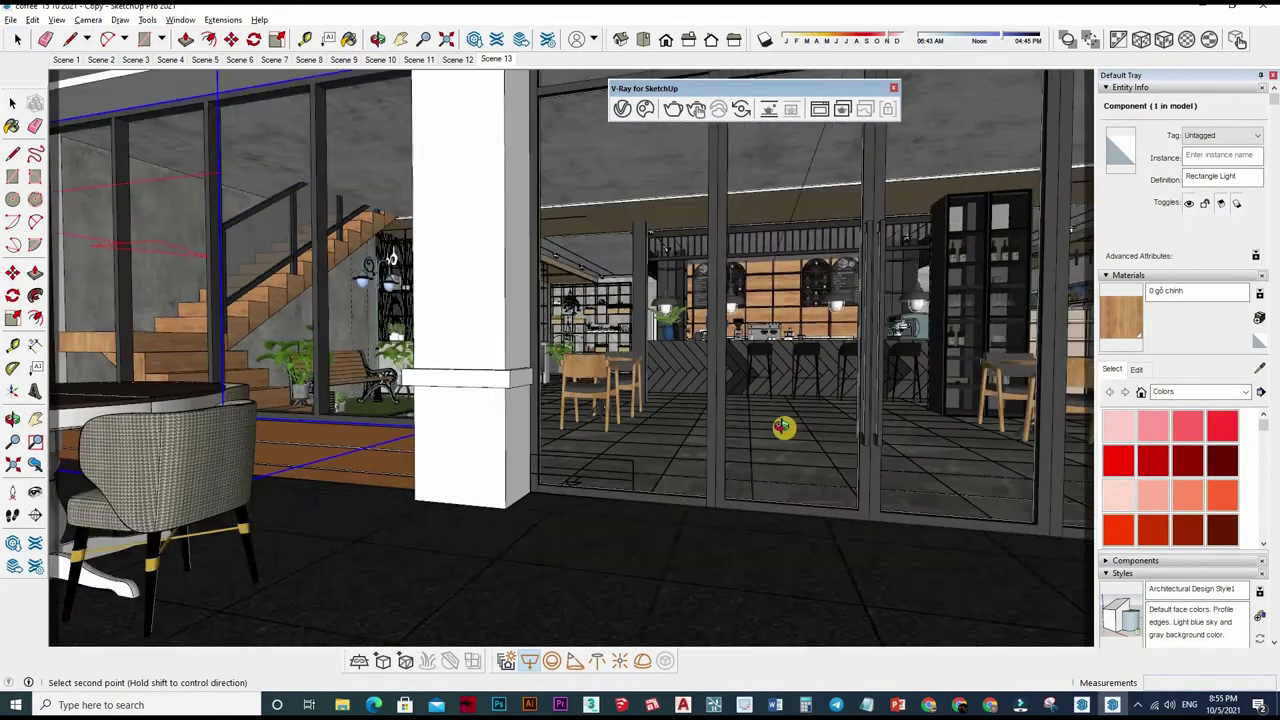
mouse_move(780, 429)
middle_mouse_down()
mouse_move(838, 356)
mouse_move(876, 244)
middle_mouse_up()
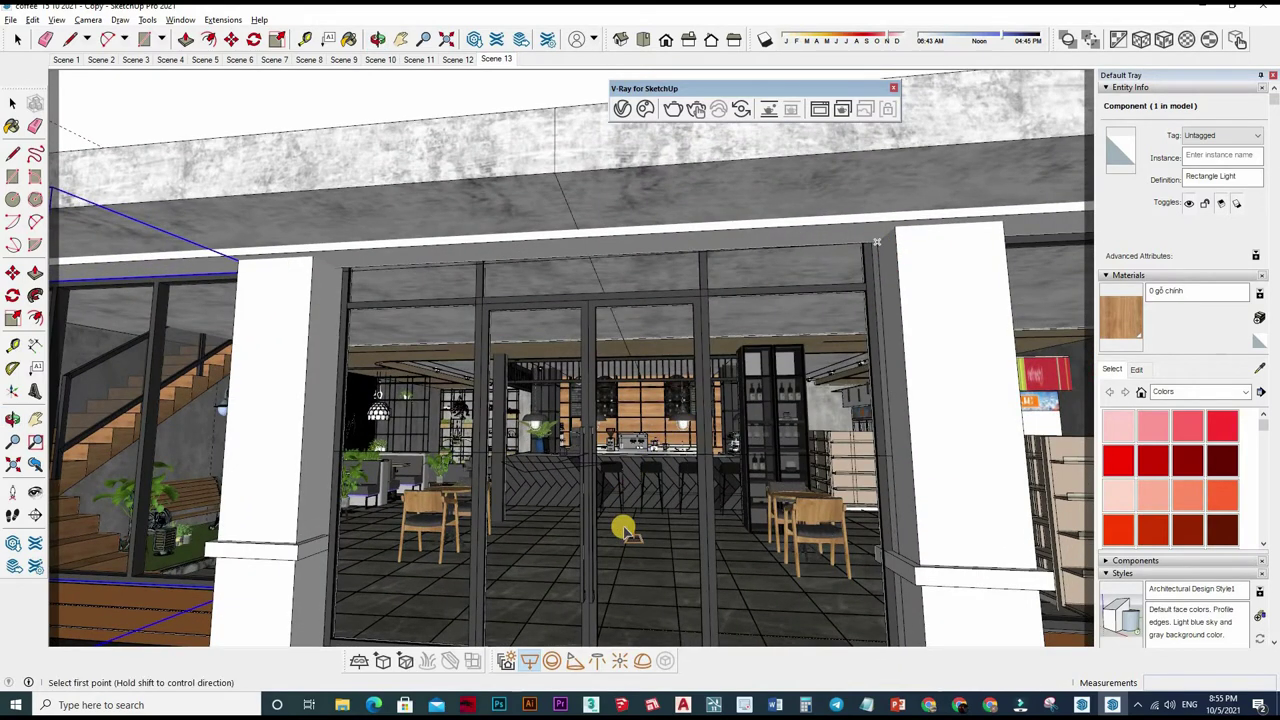
left_click(483, 553)
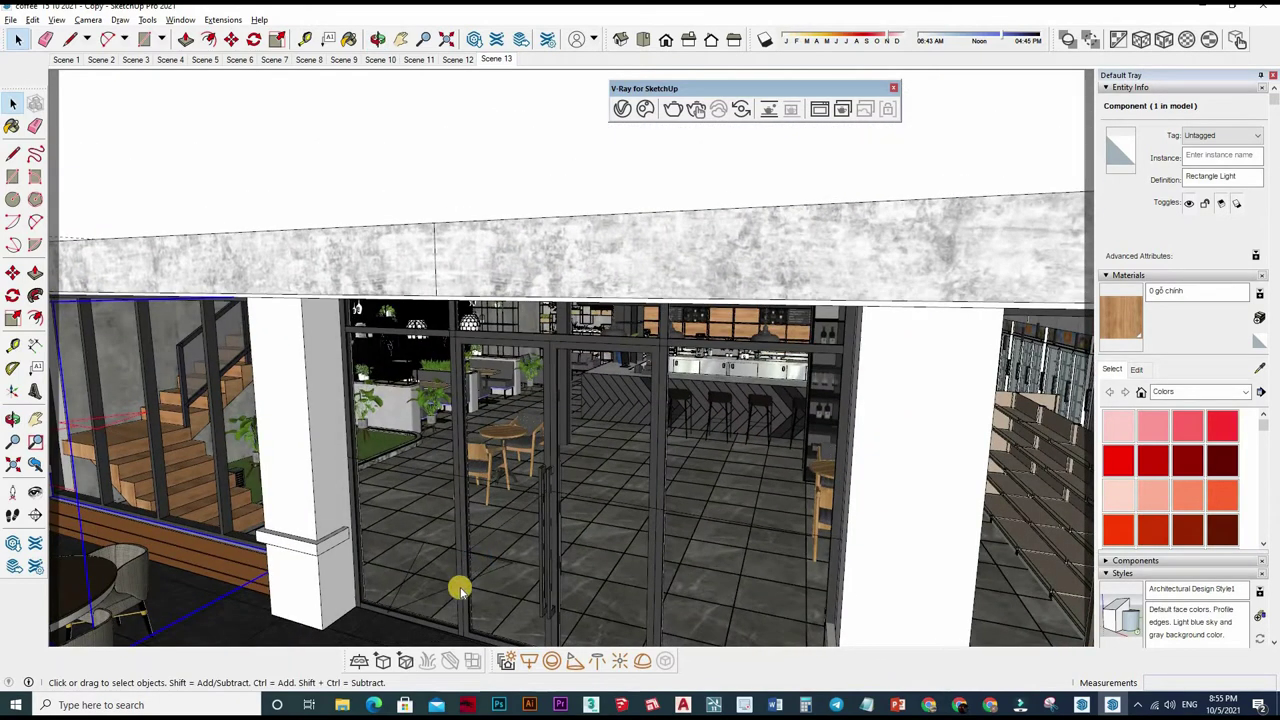
Step: Flip the new door light along the component's blue axis
right_click(459, 590)
left_click(546, 296)
right_click(462, 216)
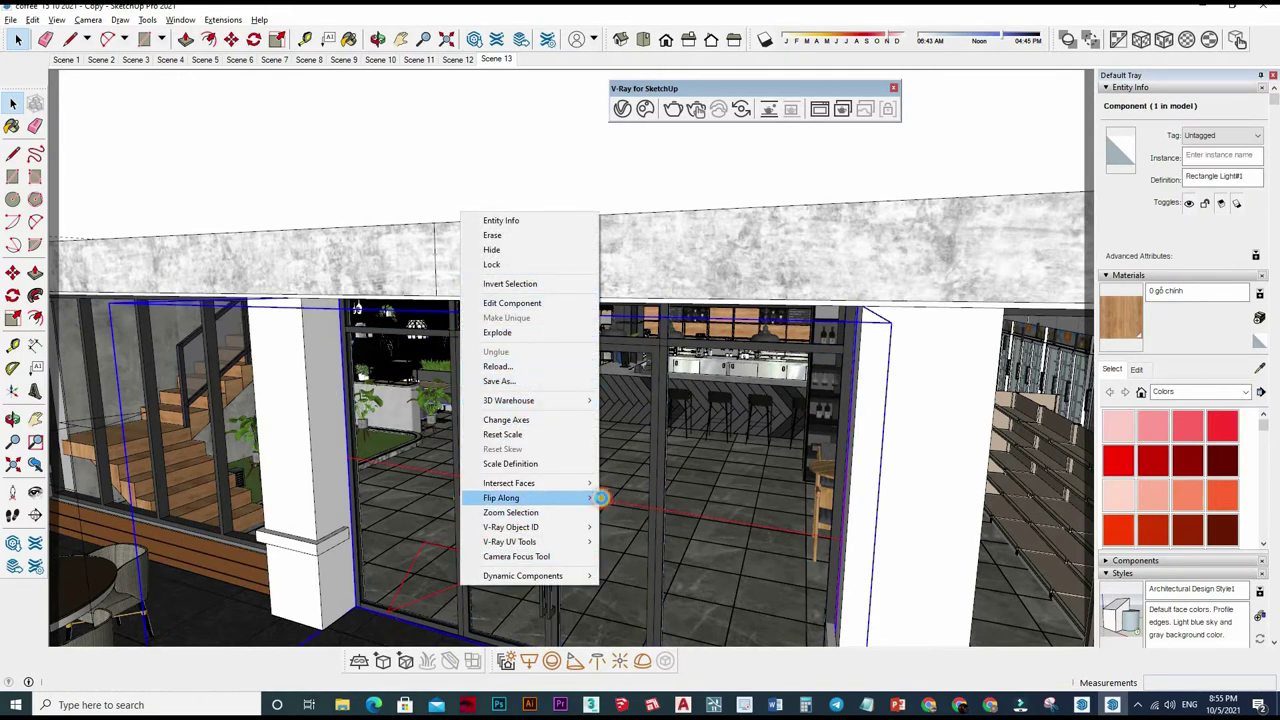
mouse_move(525, 498)
left_click(640, 524)
mouse_move(593, 511)
middle_mouse_down()
mouse_move(449, 490)
mouse_move(449, 510)
middle_mouse_up()
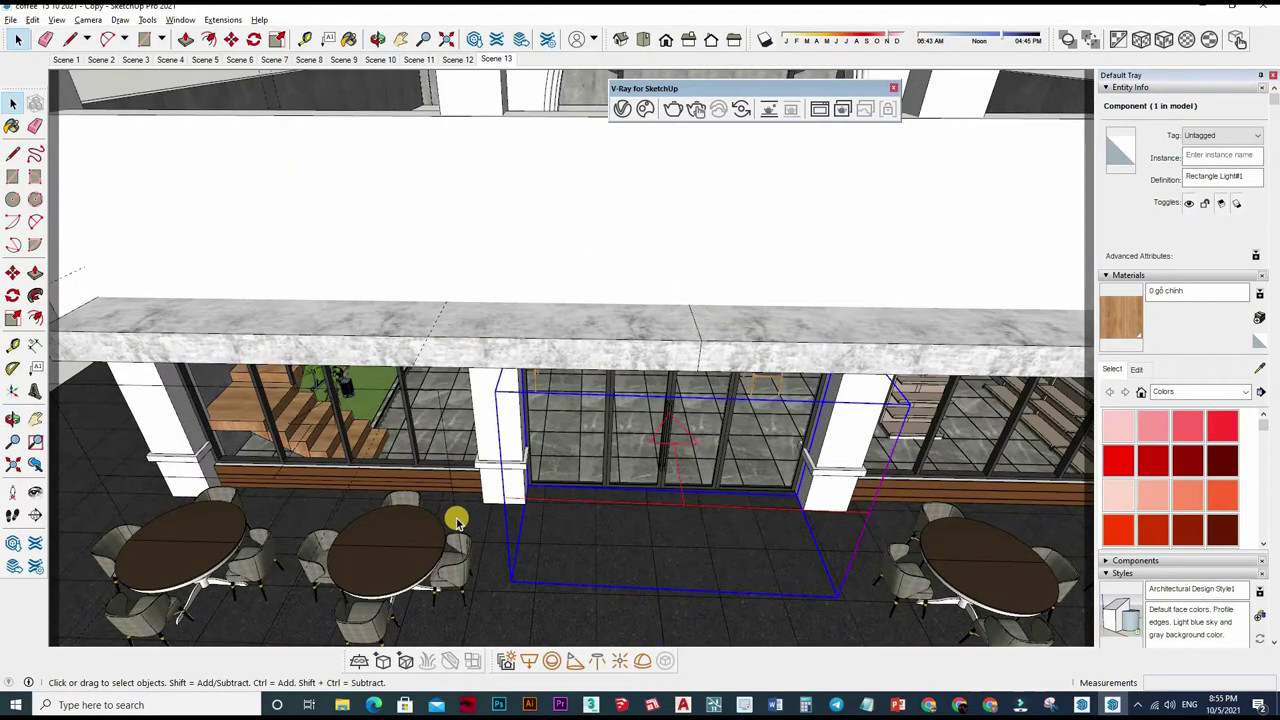
Step: Copy the left window's rectangle light to another window with Move and Ctrl
left_click(234, 463)
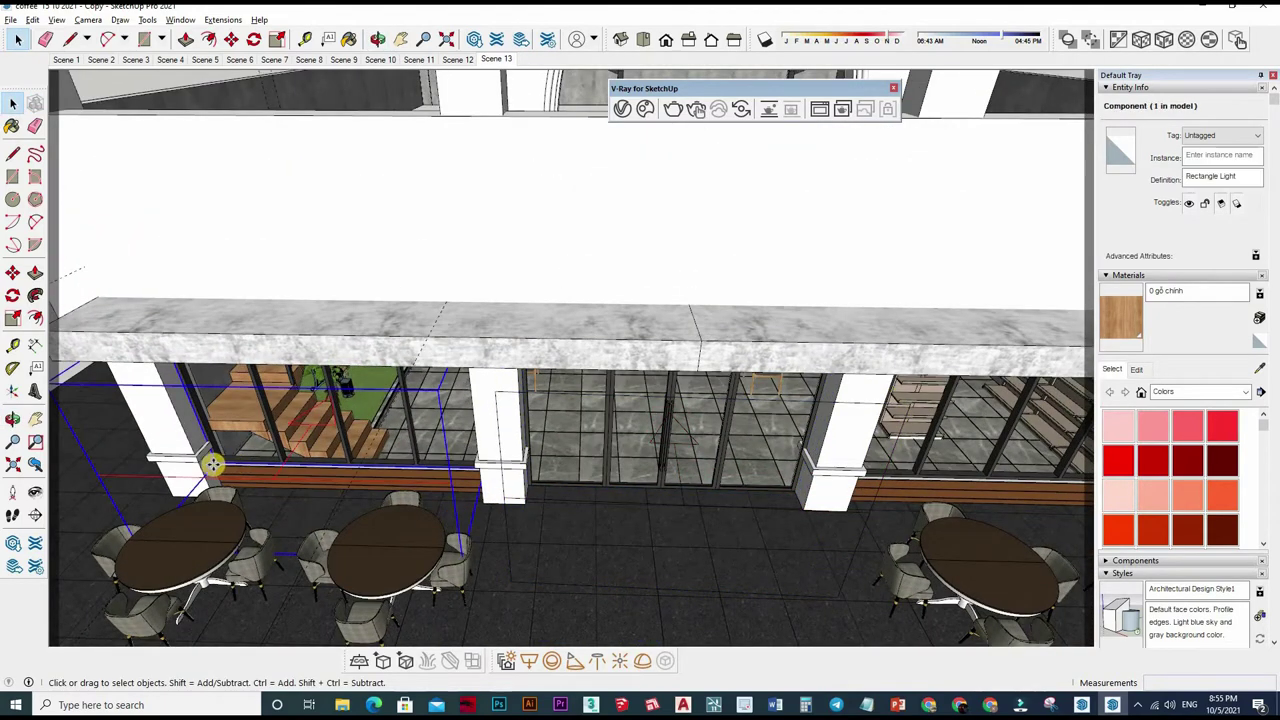
key("m")
scroll(205, 462, "up", 2)
scroll(194, 460, "up", 2)
scroll(291, 463, "up", 2)
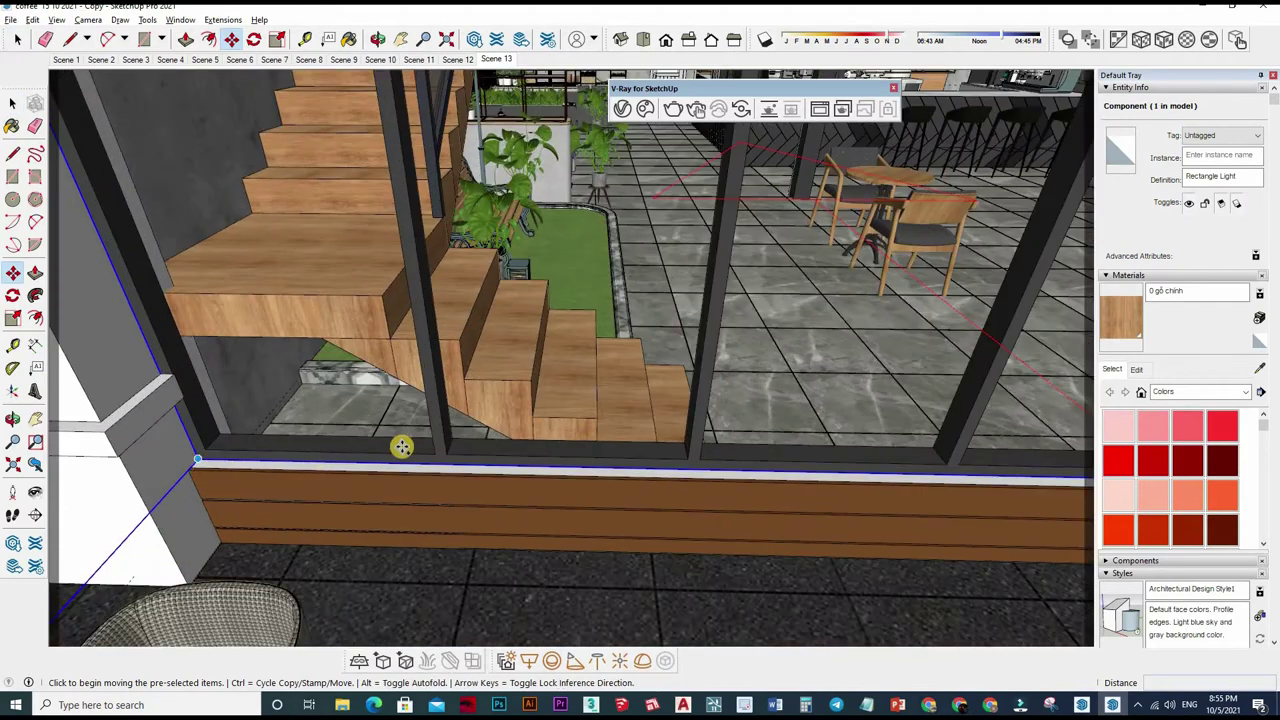
left_click(491, 454)
scroll(380, 483, "down", 3)
mouse_move(380, 483)
middle_mouse_down()
mouse_move(872, 383)
mouse_move(871, 405)
mouse_move(597, 466)
mouse_move(463, 434)
middle_mouse_up()
scroll(454, 441, "up", 2)
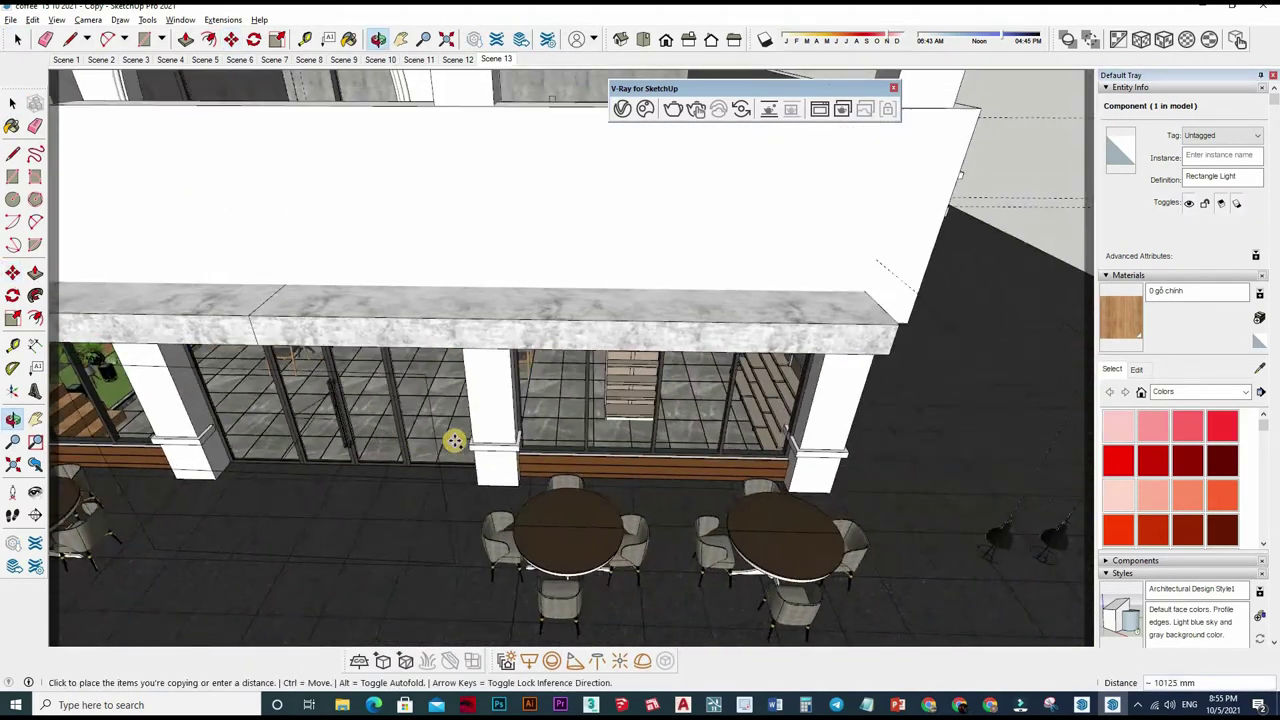
scroll(454, 441, "up", 2)
scroll(443, 443, "up", 3)
scroll(491, 400, "up", 2)
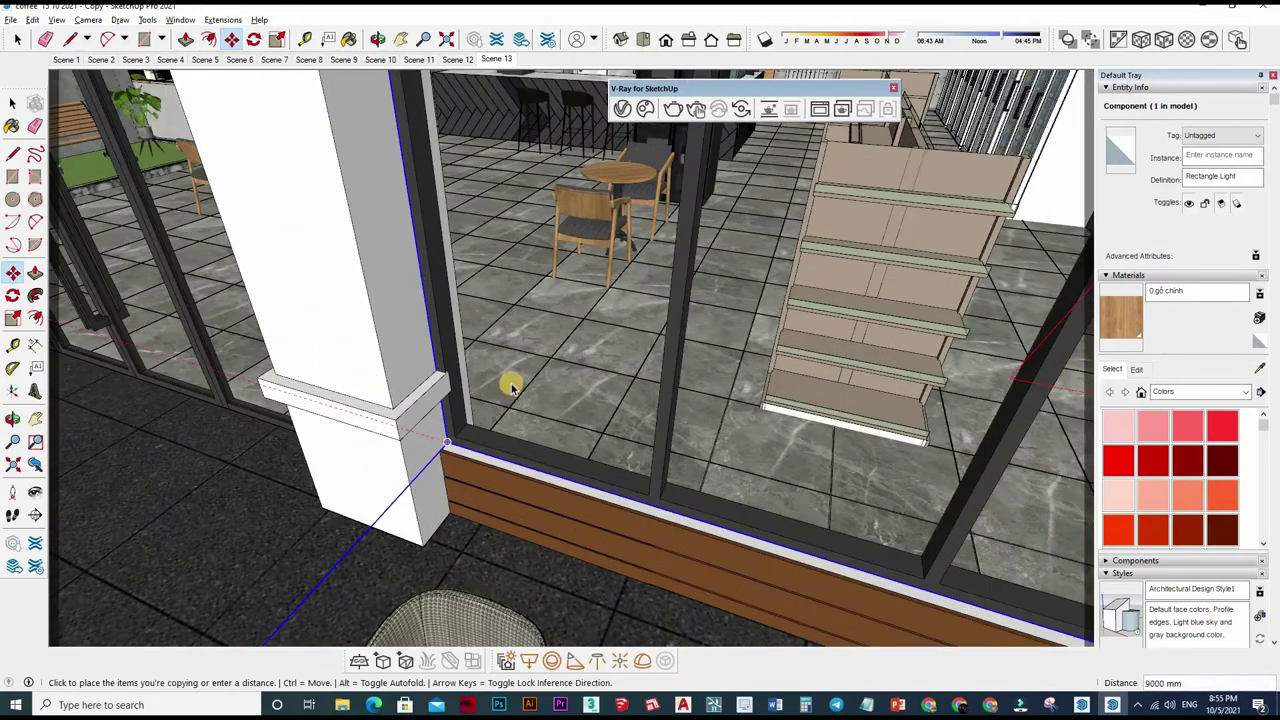
left_click(512, 386)
key("space")
Step: Close the V-Ray render settings and orbit around the storefront
scroll(580, 356, "down", 2)
scroll(590, 420, "down", 3)
scroll(605, 474, "down", 2)
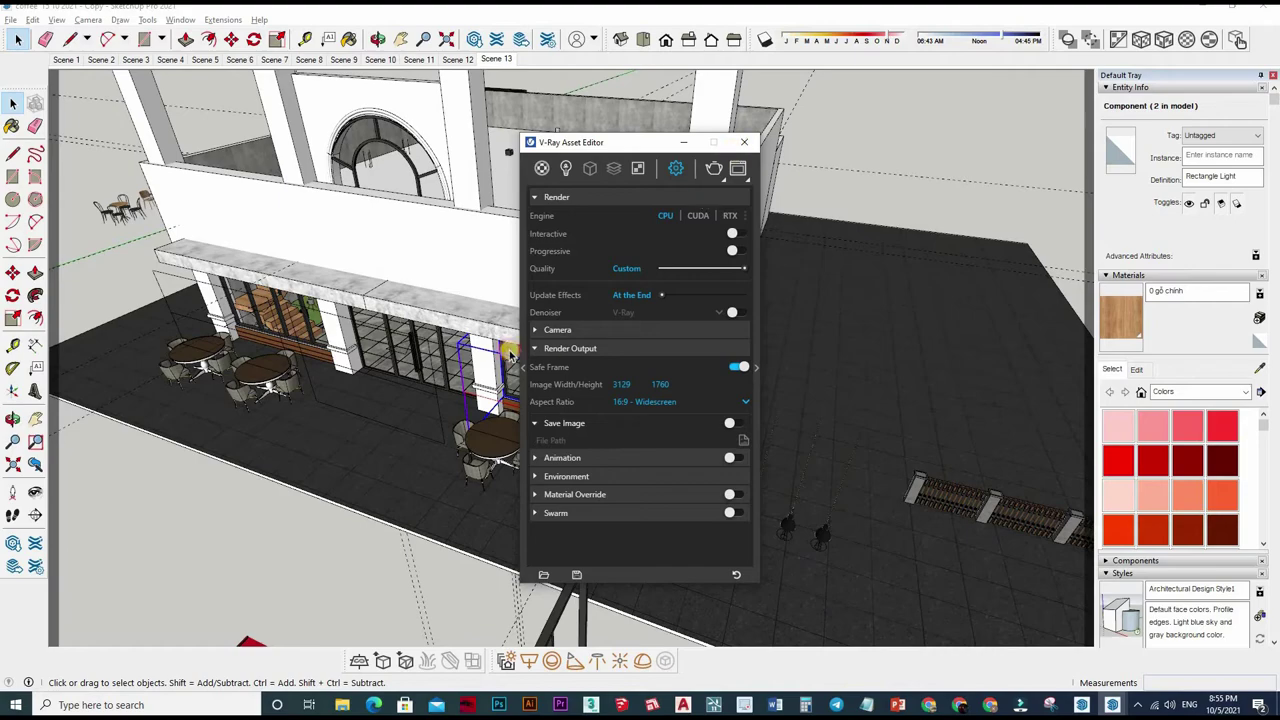
left_click(744, 142)
scroll(672, 320, "up", 3)
scroll(672, 310, "up", 3)
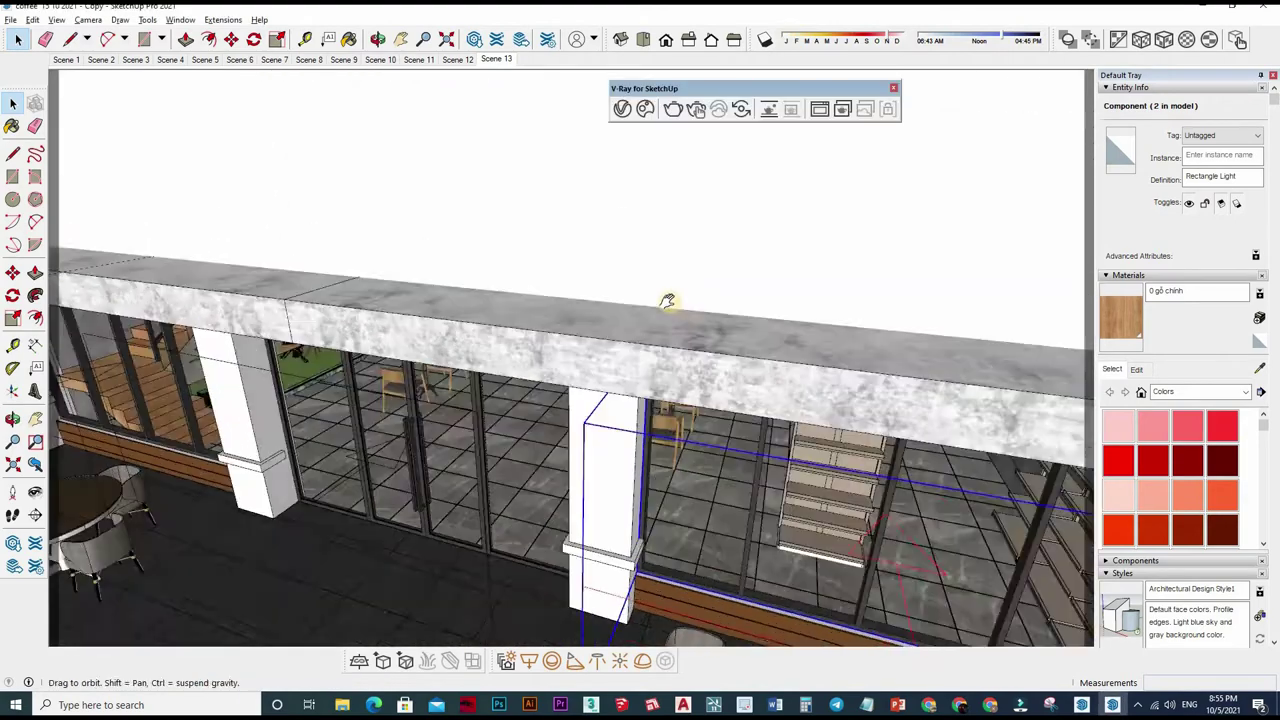
scroll(669, 297, "up", 2)
middle_click_drag(705, 137, 809, 234)
mouse_move(728, 271)
middle_mouse_down()
mouse_move(690, 340)
mouse_move(605, 360)
middle_mouse_up()
scroll(690, 340, "up", 2)
scroll(650, 345, "up", 2)
Step: Set Rectangle Light#1's intensity to 1000 in the Asset Editor Lights list
left_click(622, 108)
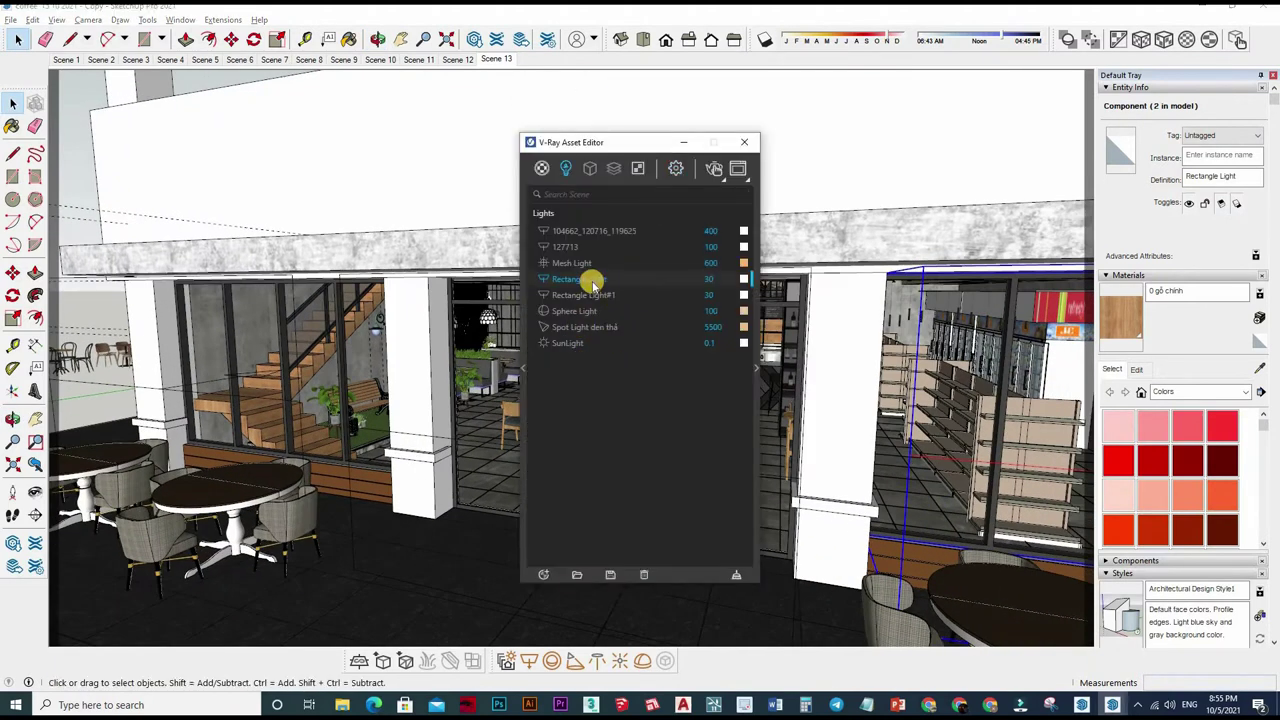
left_click(300, 440)
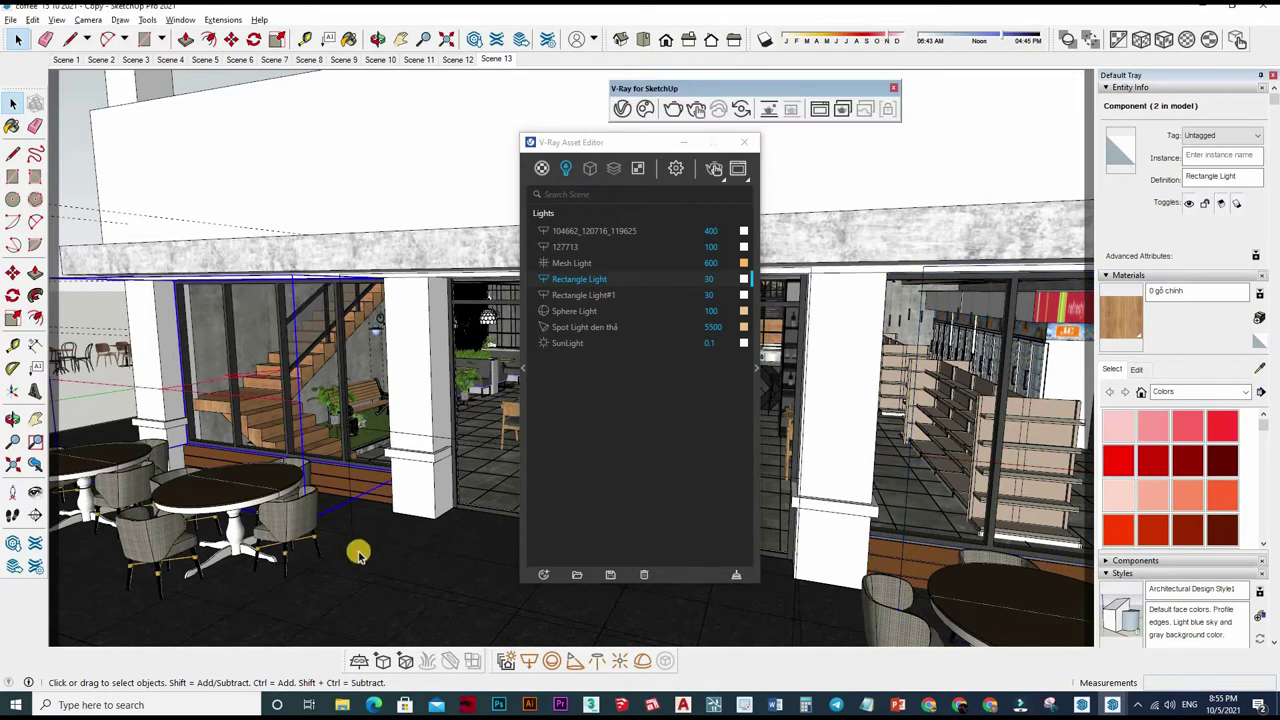
key("Down")
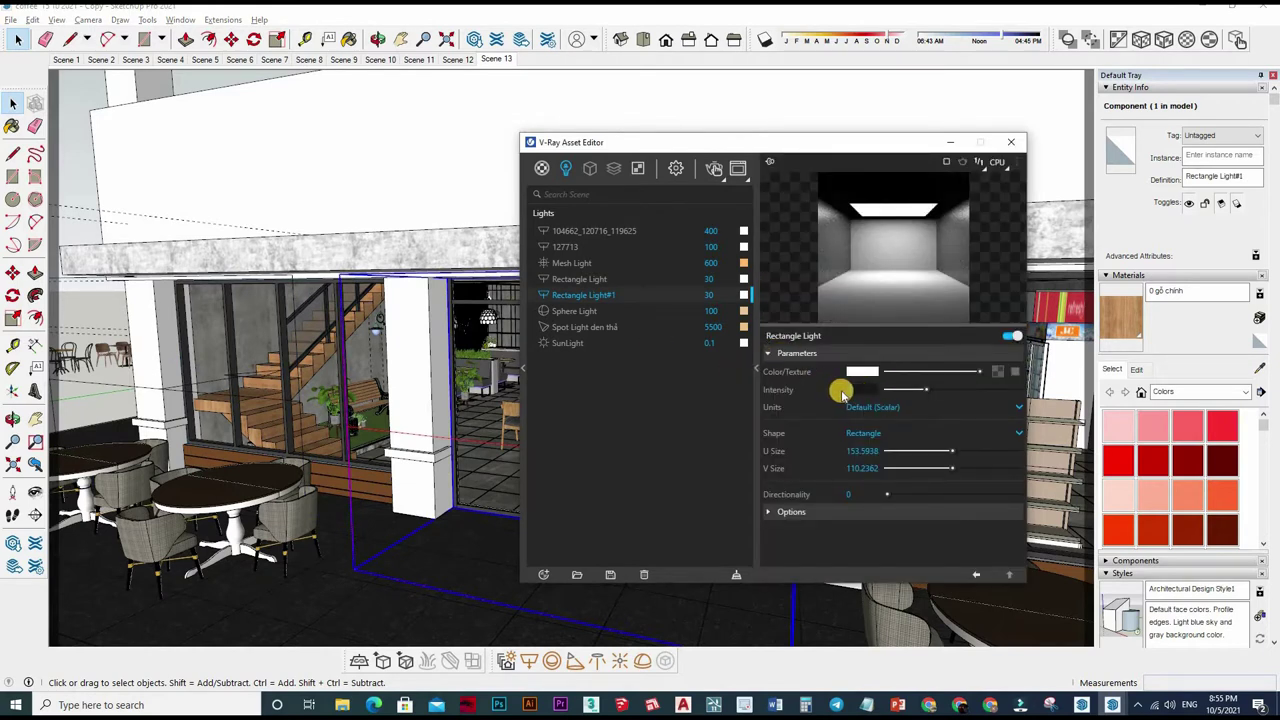
type("00")
key("Return")
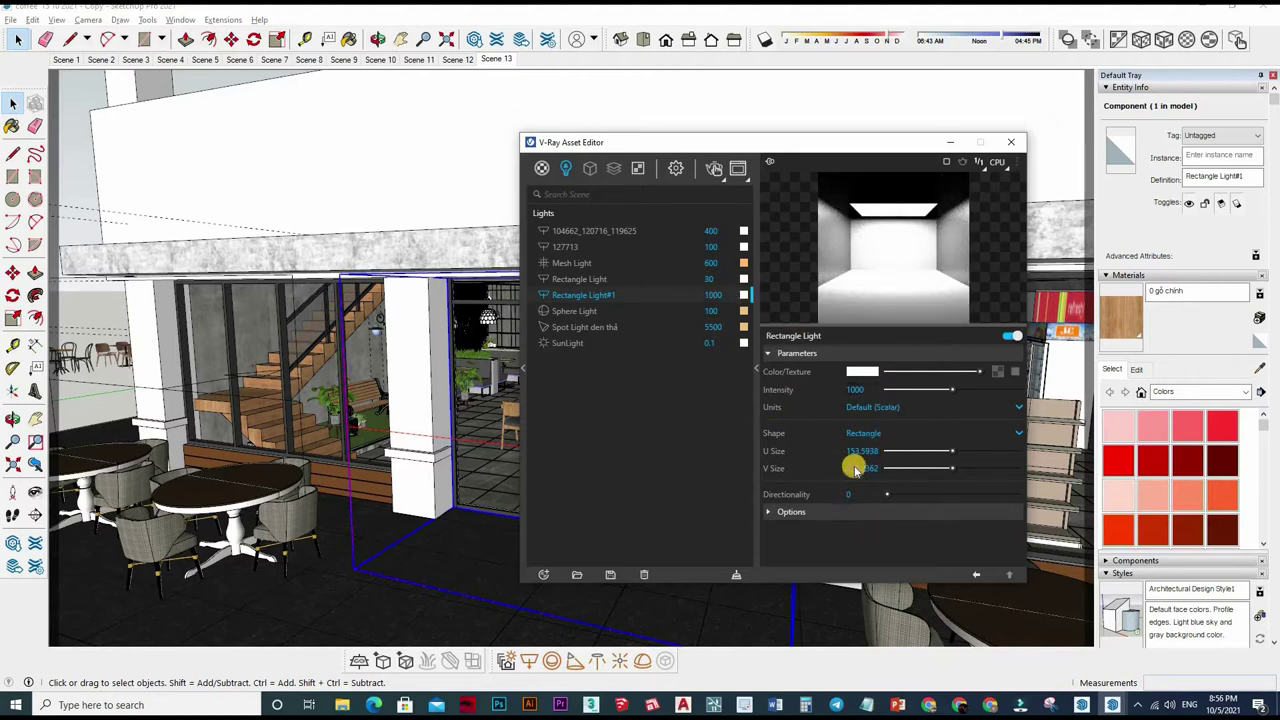
Step: Uncheck Affect Reflections for Rectangle Light#1, keeping diffuse and specular on
left_click(850, 511)
scroll(850, 515, "down", 2)
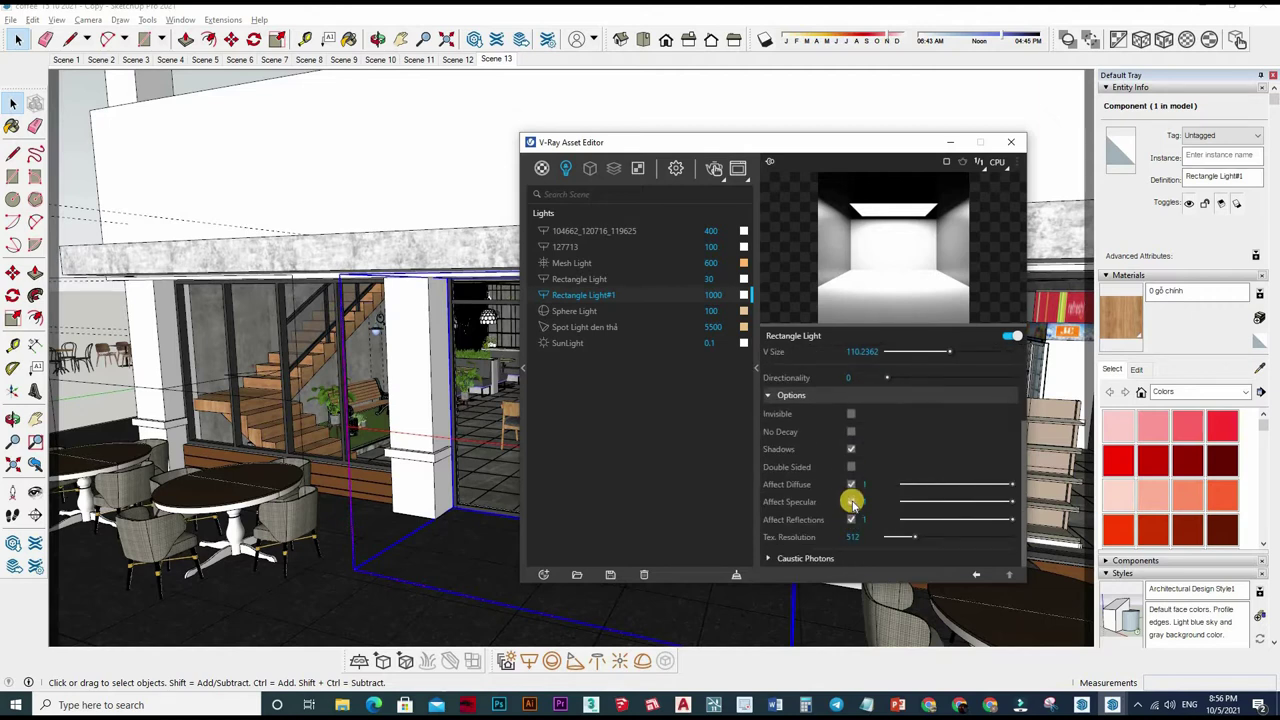
left_click(851, 518)
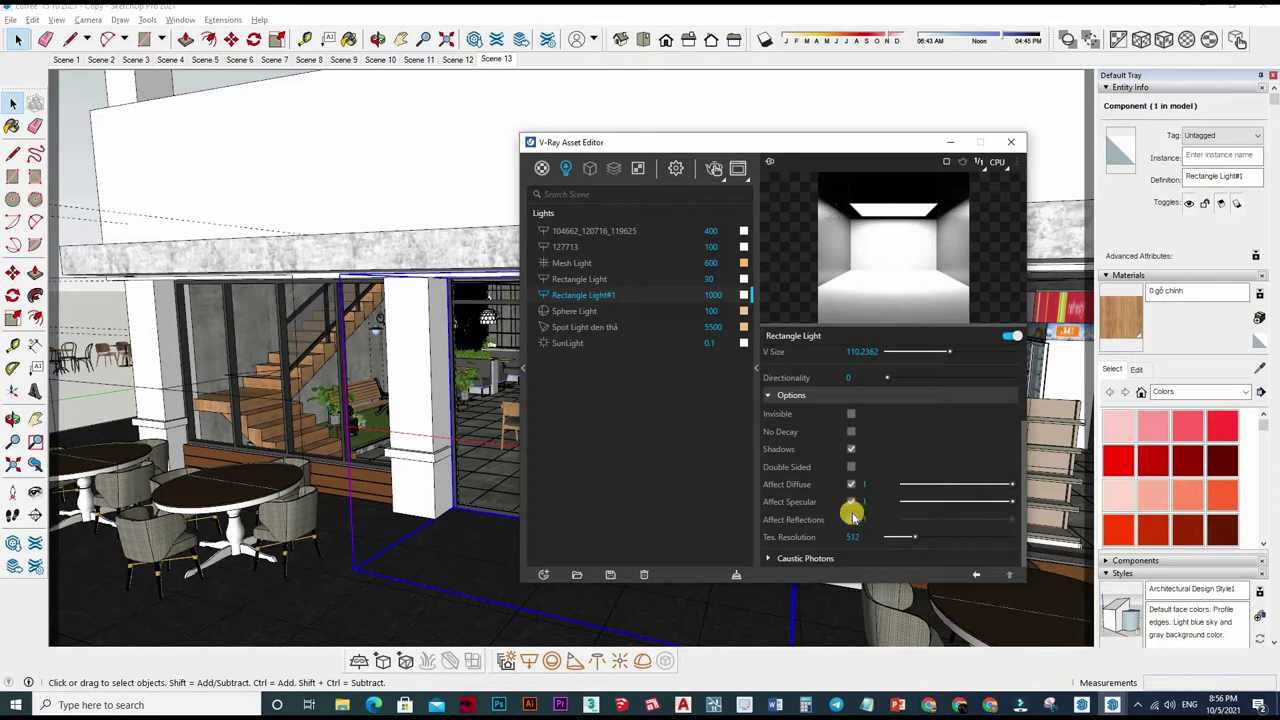
left_click(851, 504)
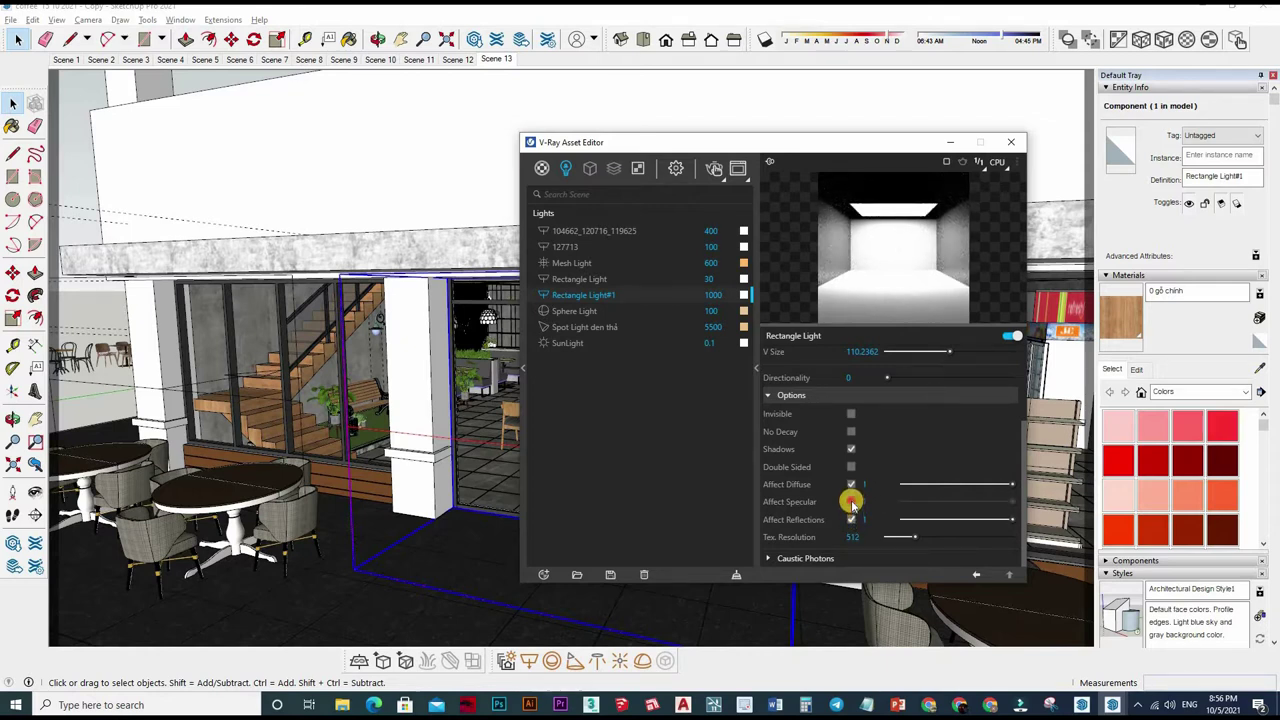
left_click(851, 503)
left_click(851, 485)
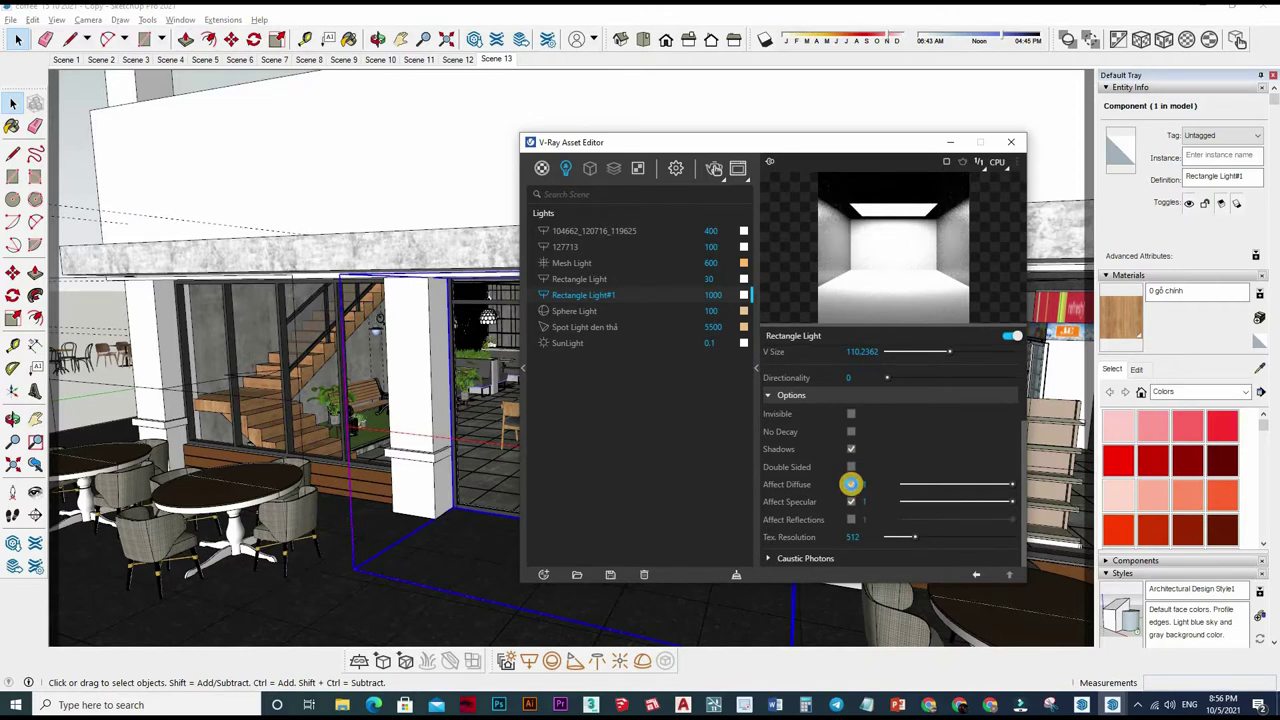
left_click(851, 487)
left_click(869, 487)
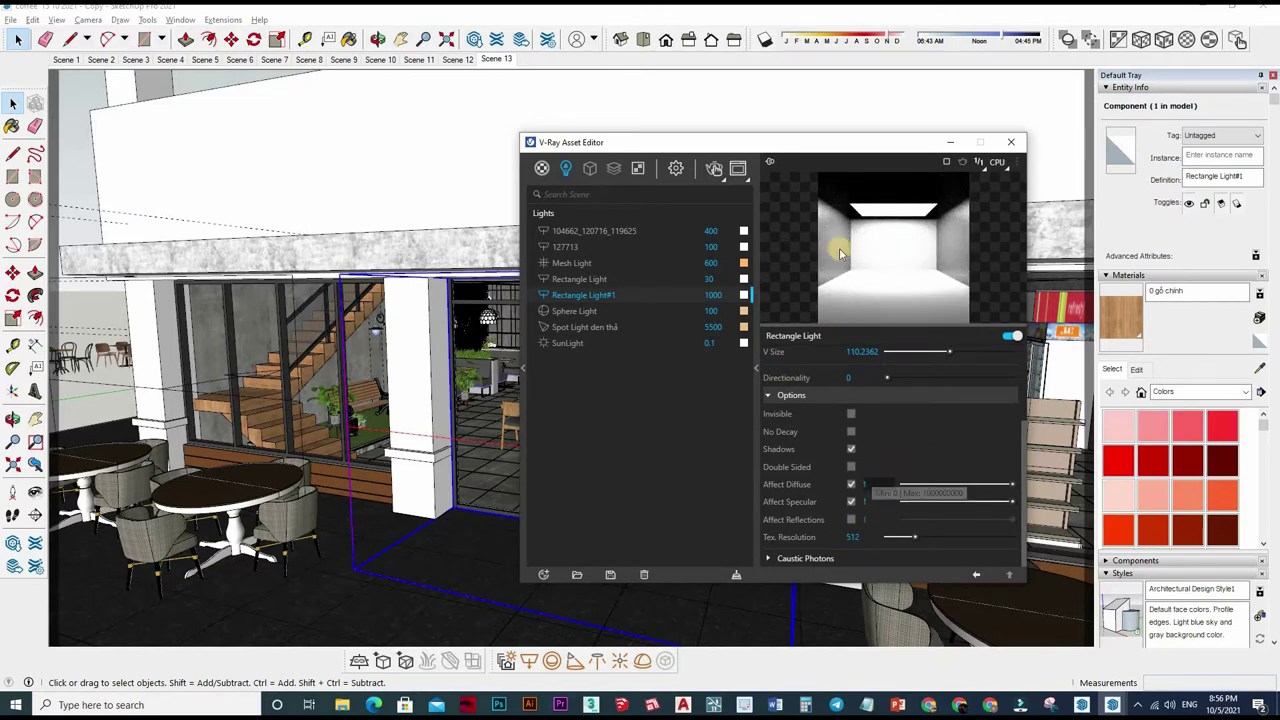
scroll(790, 400, "up", 3)
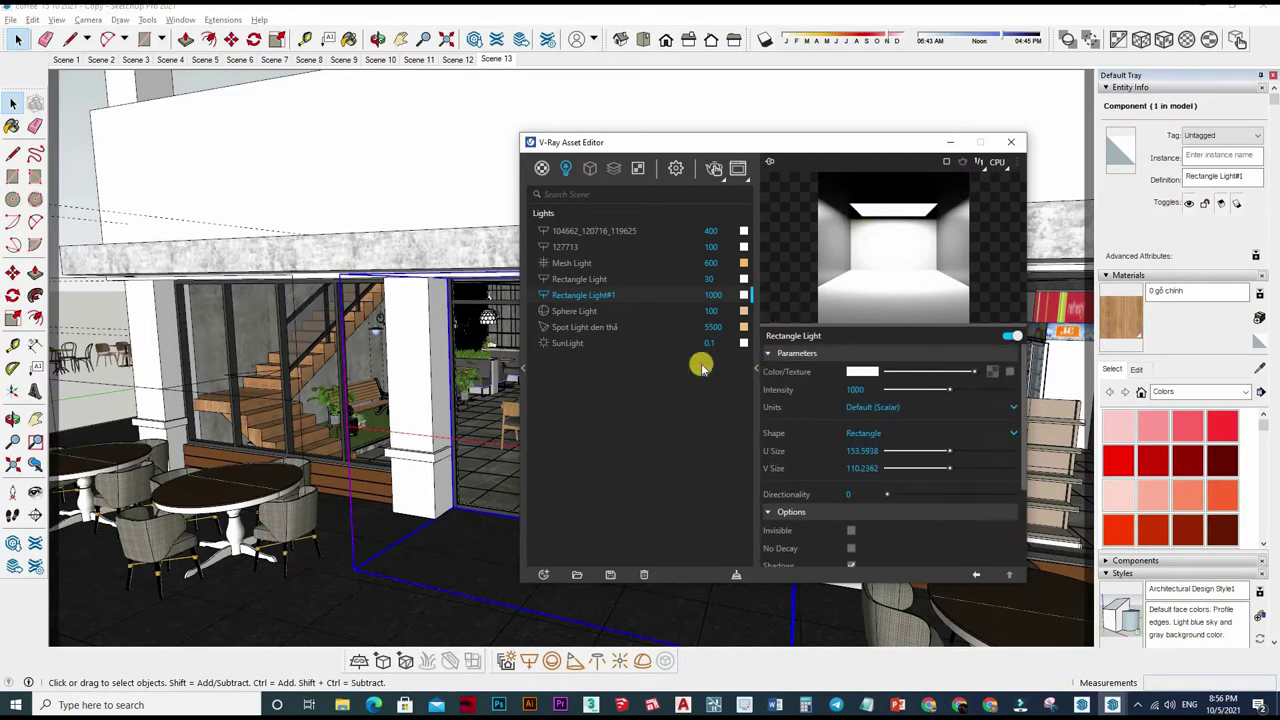
Step: Set Rectangle Light's intensity to 1000
right_click(745, 298)
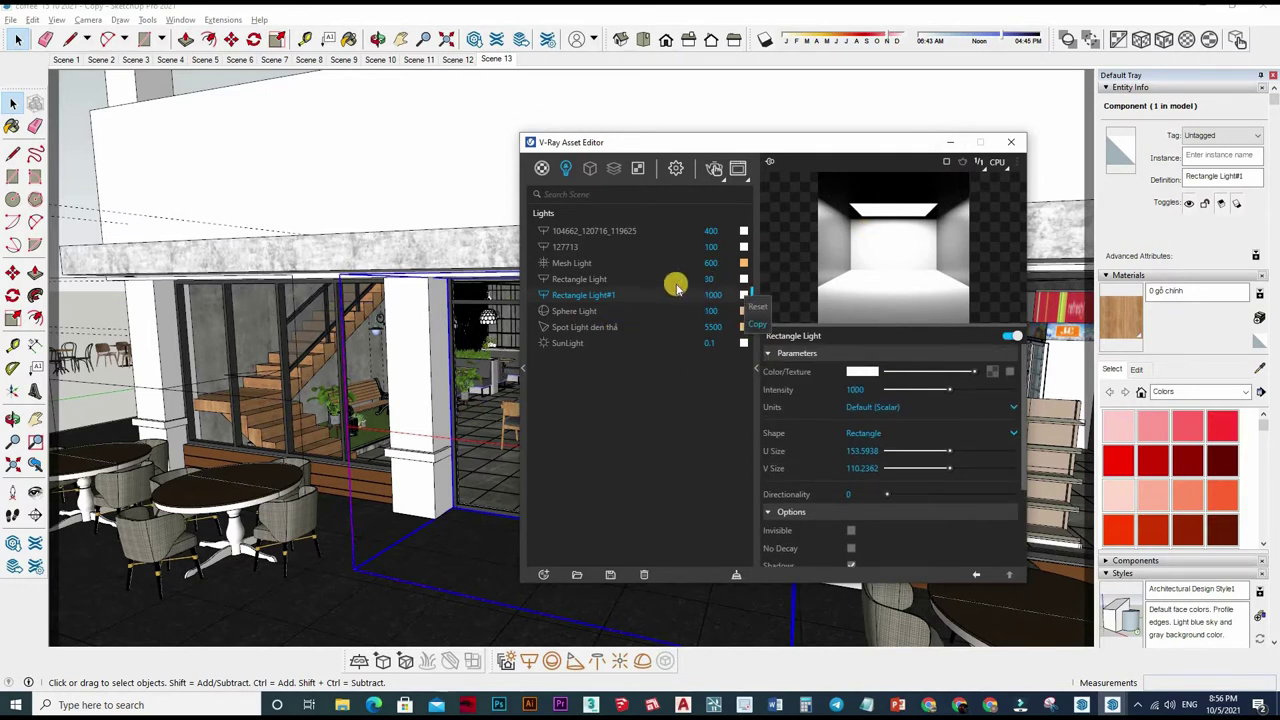
left_click(660, 279)
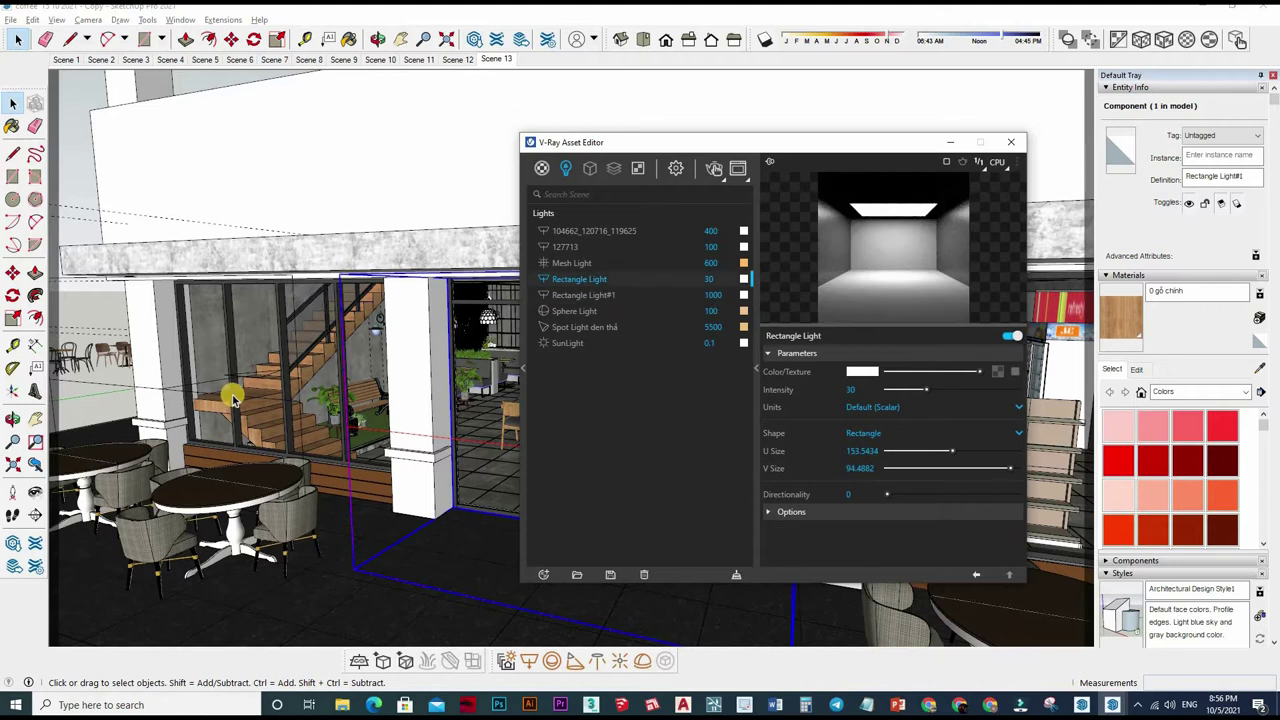
right_click(748, 278)
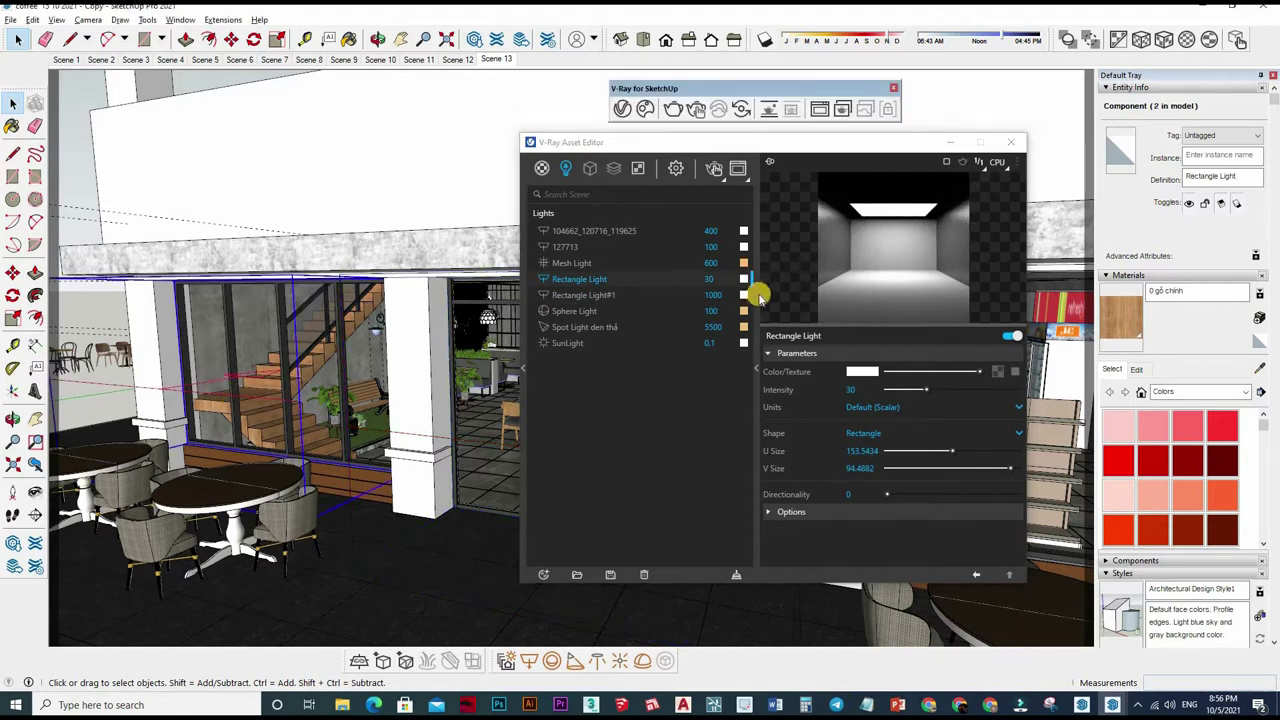
left_click(752, 306)
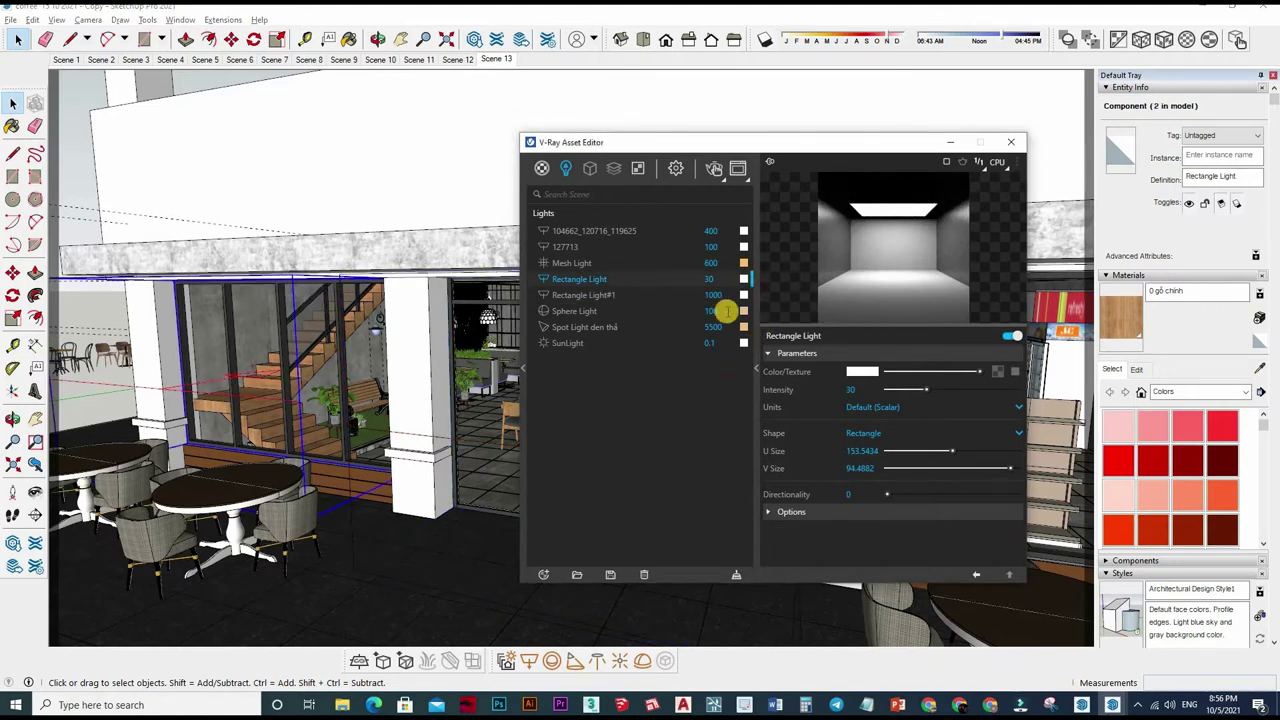
left_click(848, 386)
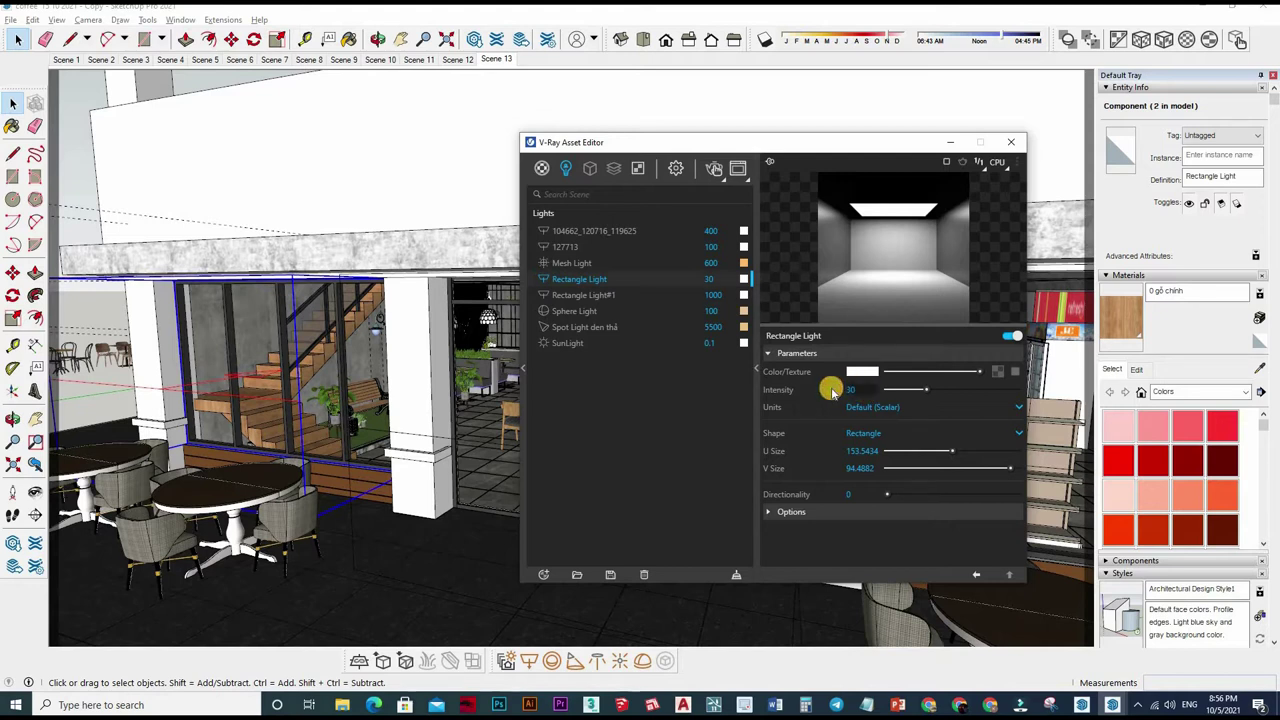
type("1000")
Step: Uncheck Affect Reflections for Rectangle Light and close the Asset Editor
left_click(866, 507)
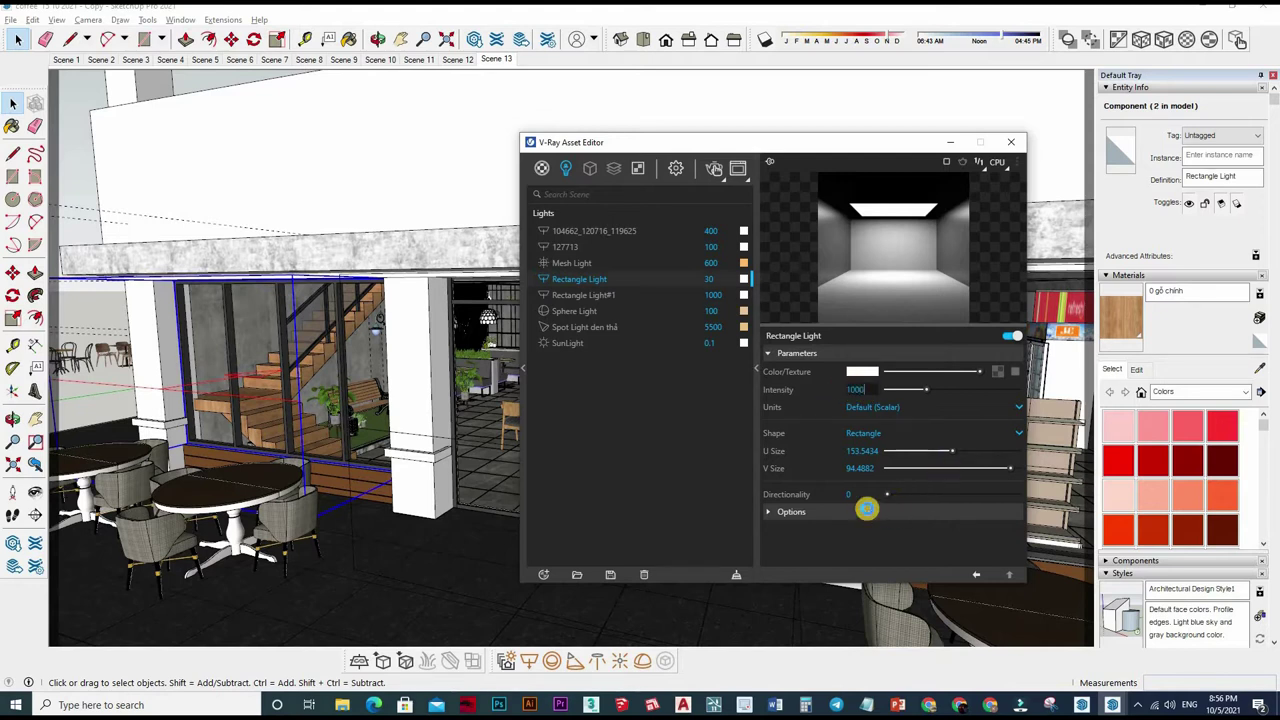
scroll(850, 525, "down", 1)
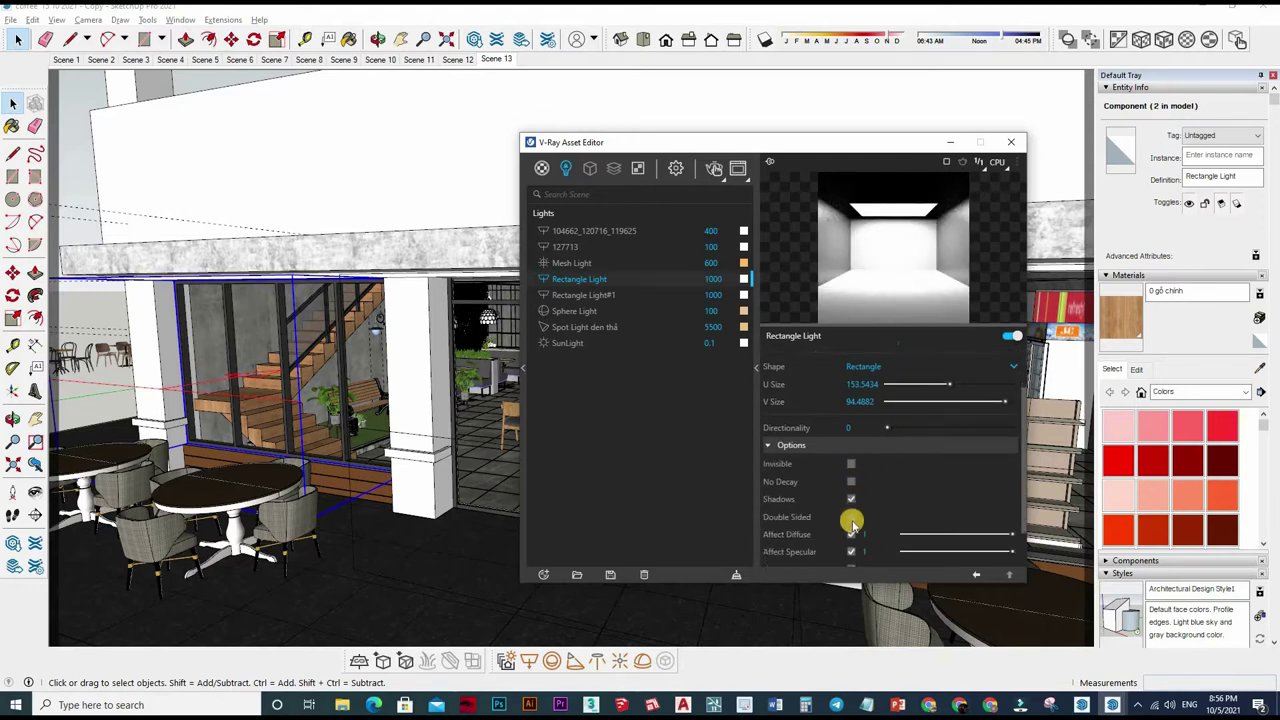
scroll(858, 480, "down", 1)
left_click(852, 414)
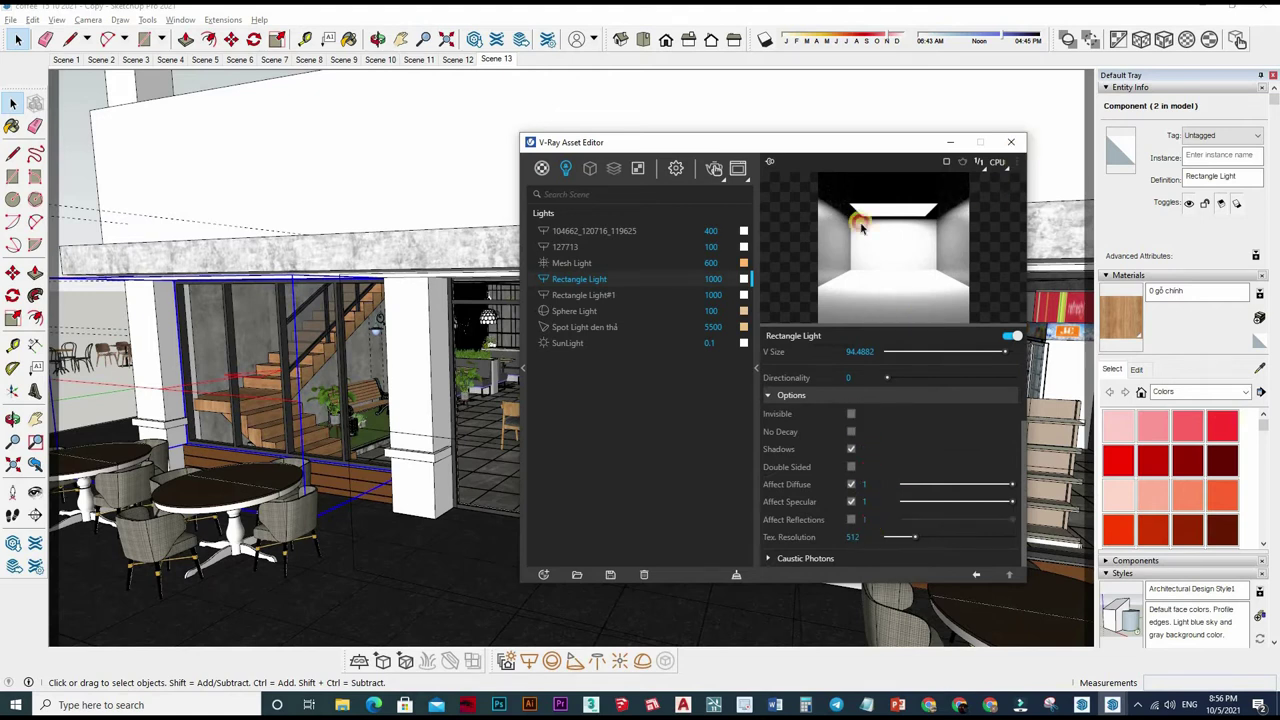
left_click(1011, 142)
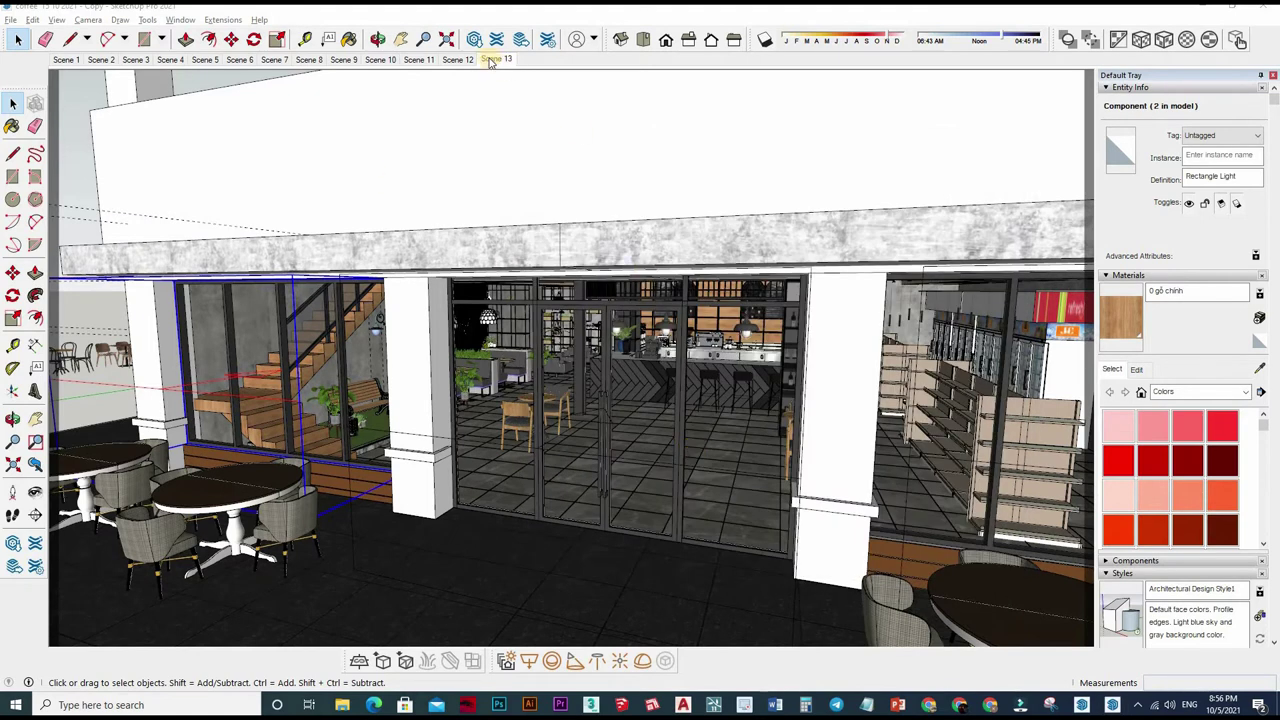
Step: Switch to Scene 13 and select the tall shelving unit on the right
left_click(497, 59)
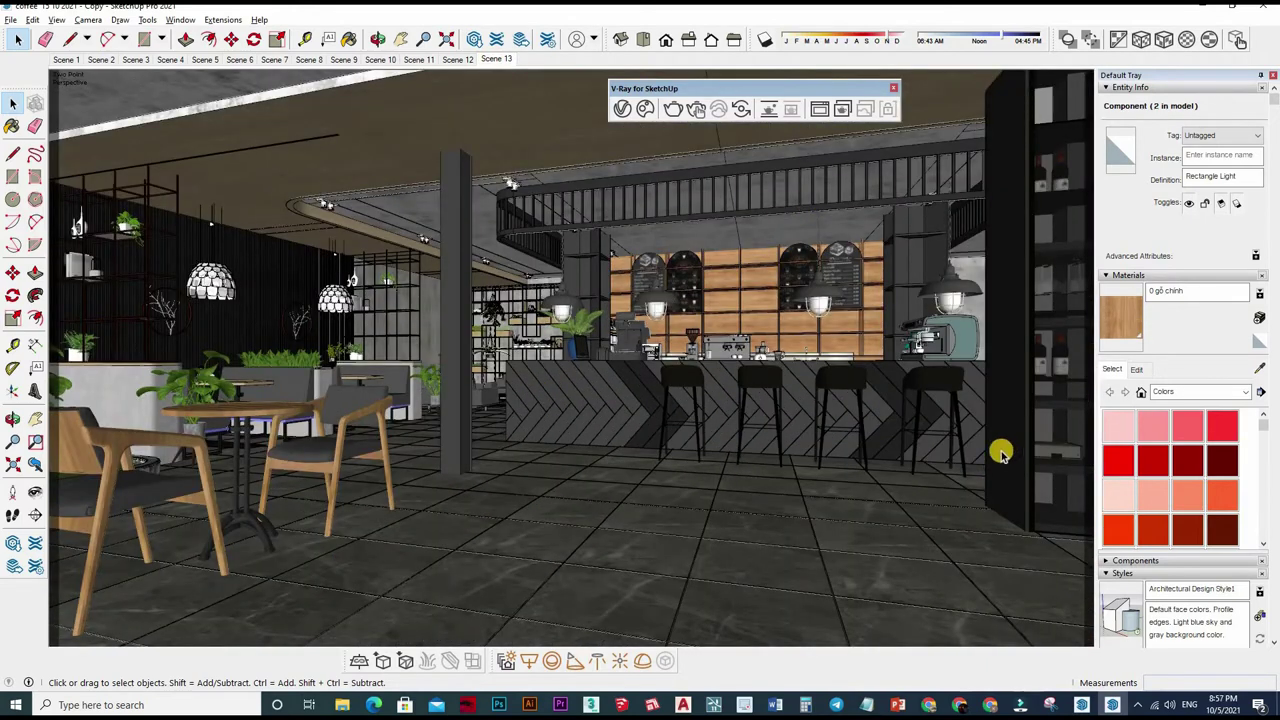
left_click(993, 441)
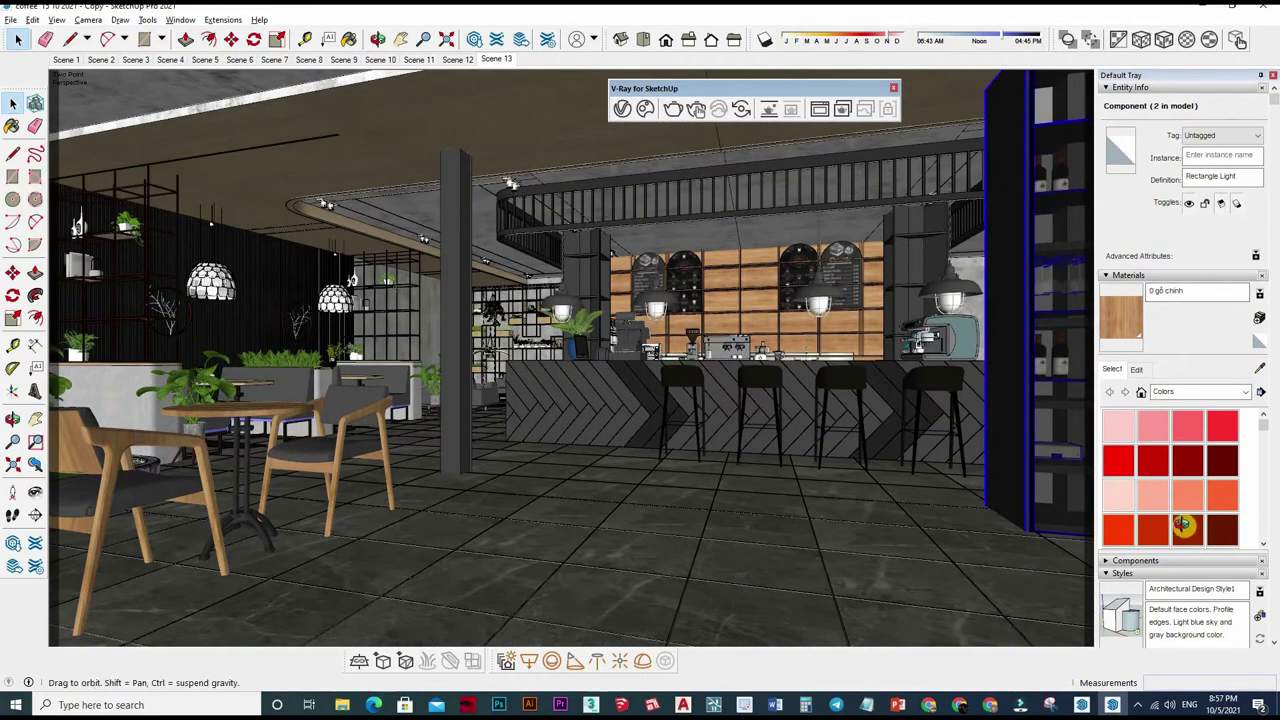
mouse_move(993, 441)
middle_mouse_down()
mouse_move(836, 468)
mouse_move(832, 400)
mouse_move(877, 463)
mouse_move(780, 406)
mouse_move(787, 420)
middle_mouse_up()
scroll(787, 420, "up", 3)
scroll(784, 418, "up", 3)
scroll(770, 418, "up", 2)
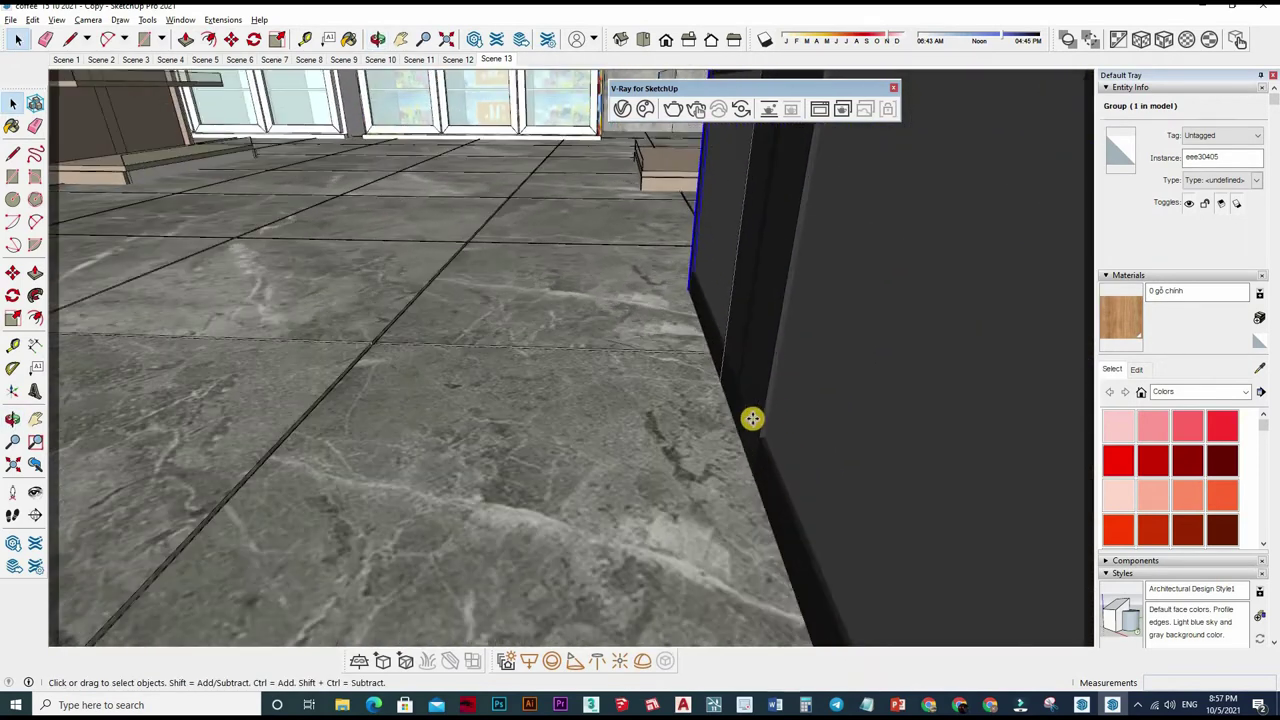
Step: Copy the shelving unit 4500 mm away from its base corner using Move with Ctrl
key("m")
scroll(765, 402, "up", 2)
scroll(772, 415, "up", 1)
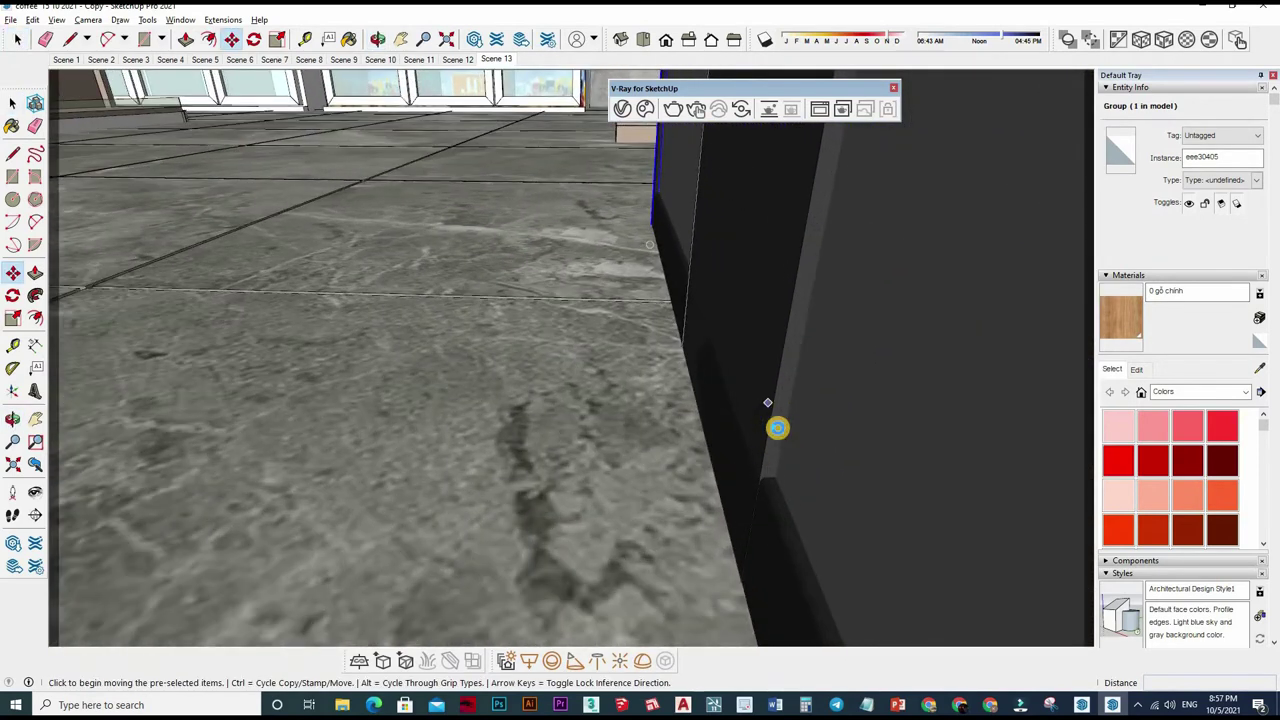
left_click(777, 437)
key("ctrl")
scroll(800, 523, "down", 3)
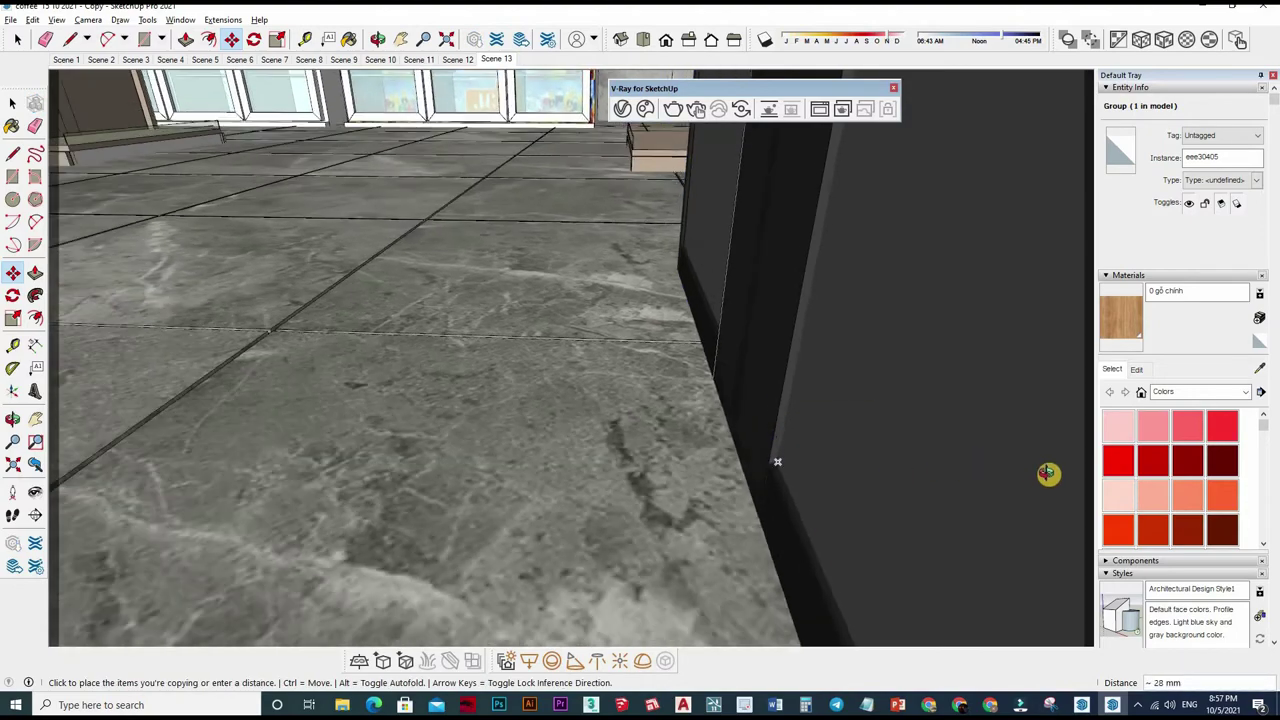
scroll(1049, 474, "down", 2)
mouse_move(251, 335)
middle_mouse_down()
mouse_move(894, 331)
mouse_move(580, 334)
mouse_move(731, 343)
mouse_move(417, 360)
mouse_move(571, 337)
mouse_move(583, 369)
middle_mouse_up()
scroll(674, 380, "down", 2)
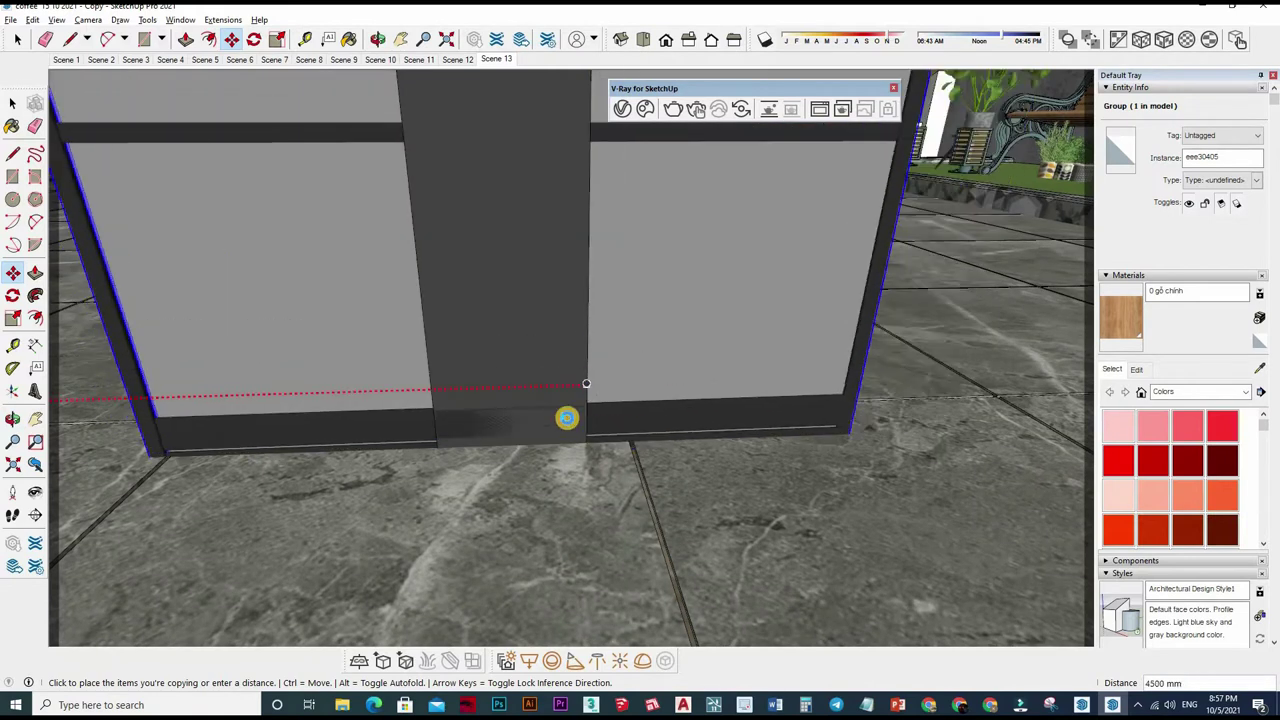
left_click(657, 313)
key("Return")
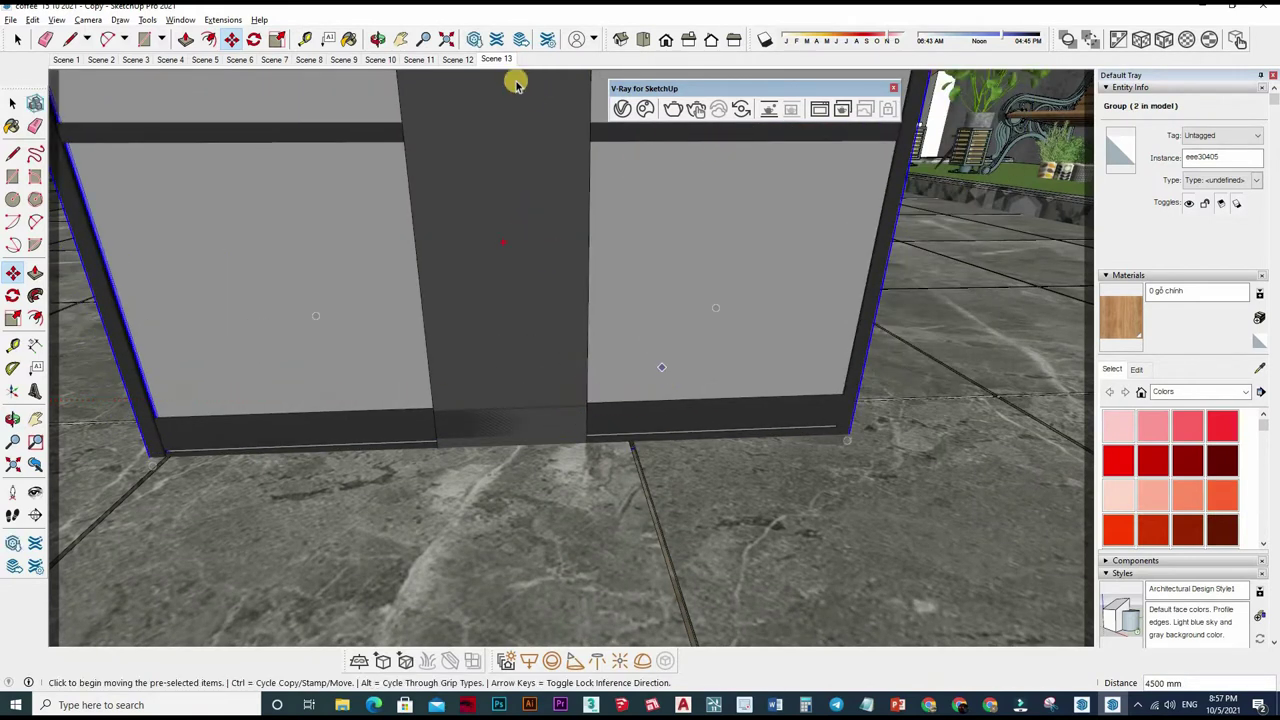
key("space")
scroll(657, 187, "down", 5)
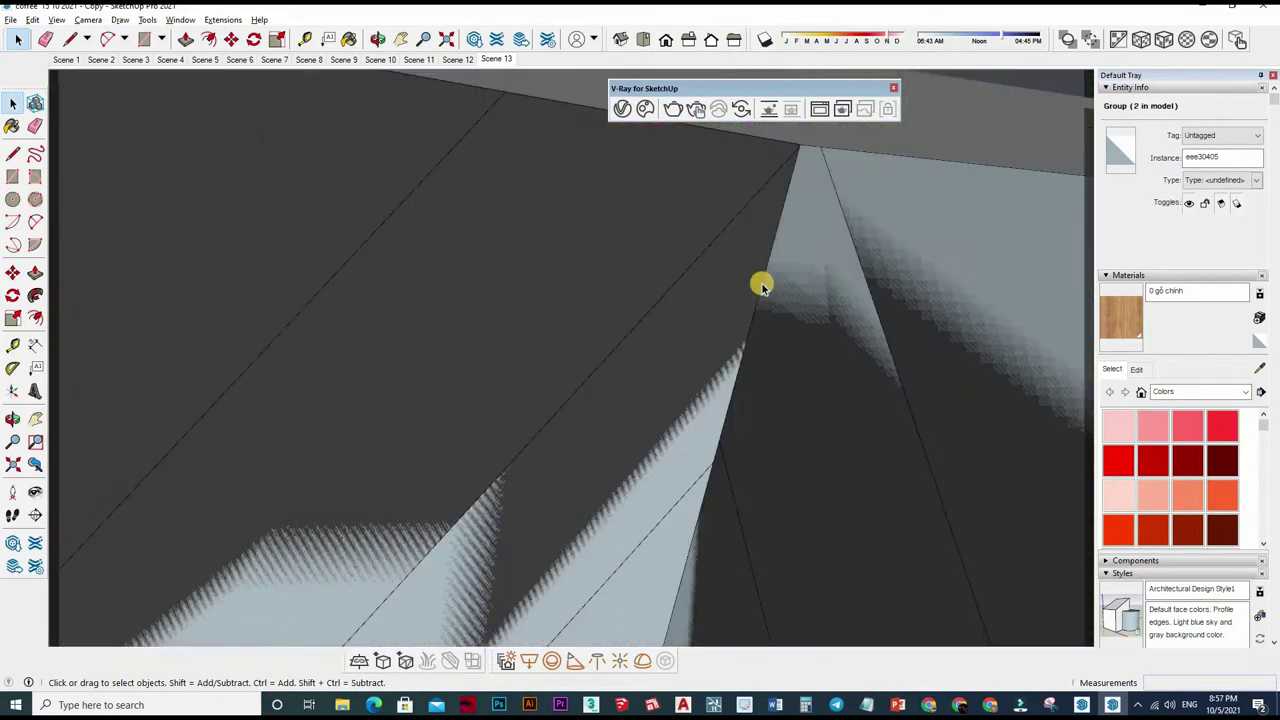
scroll(763, 286, "down", 5)
scroll(386, 337, "down", 5)
scroll(540, 343, "down", 5)
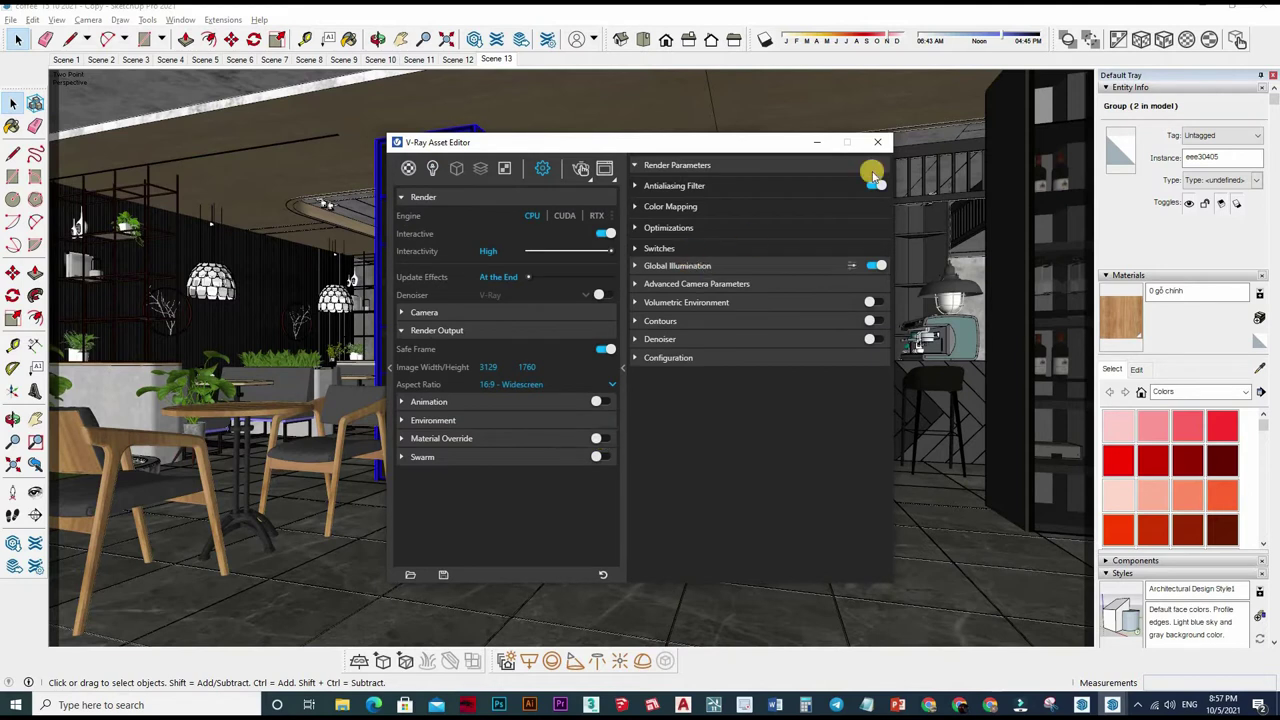
Step: Check the Camera exposure settings, close the Asset Editor and start Interactive Rendering
left_click(471, 316)
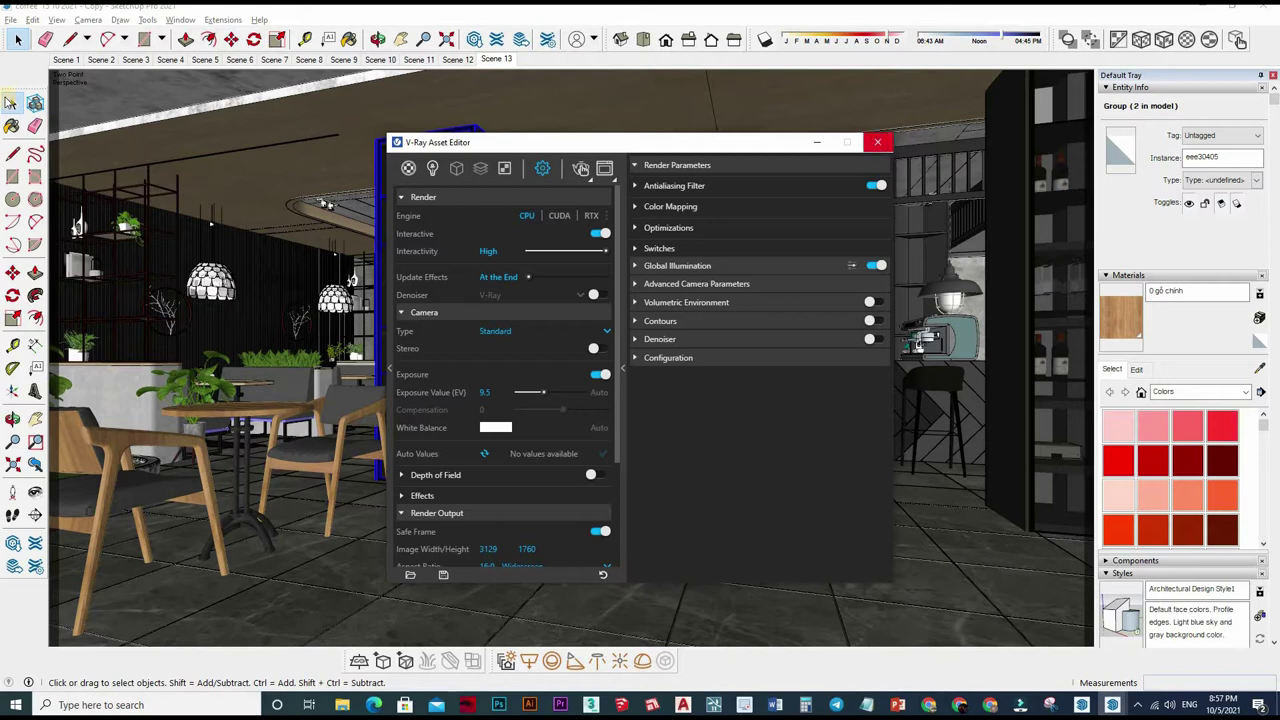
left_click(877, 142)
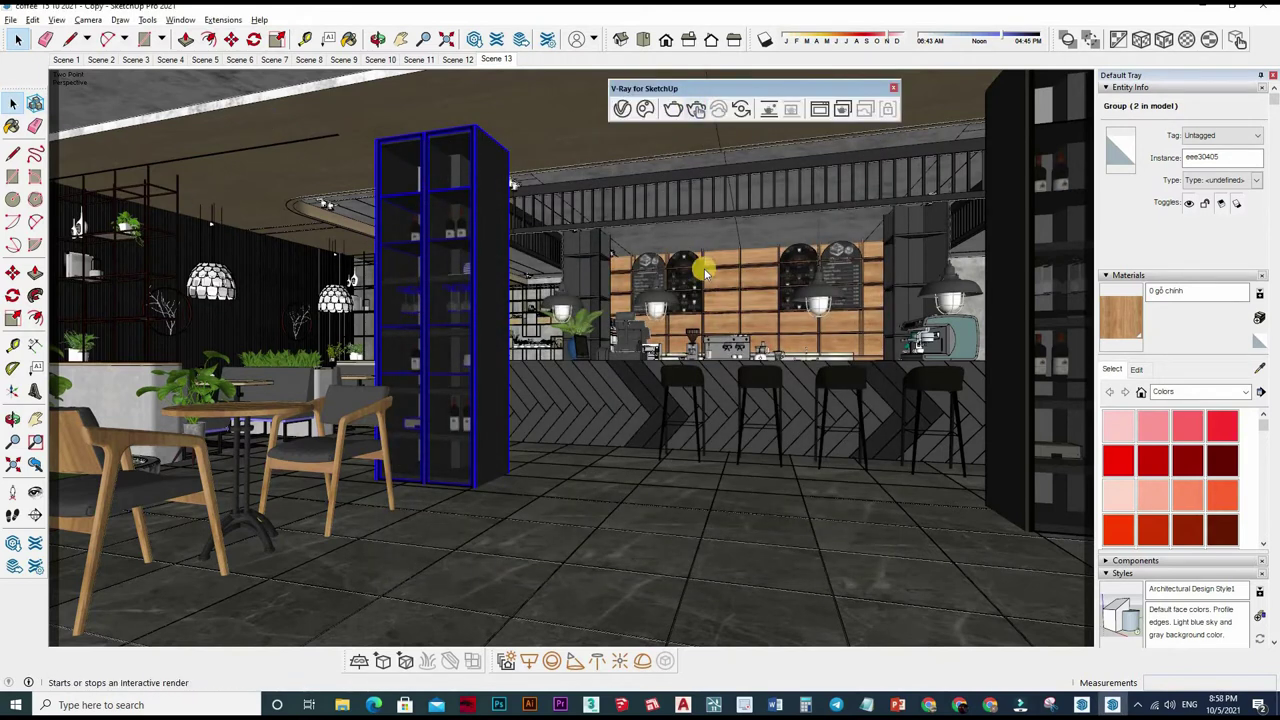
left_click(673, 108)
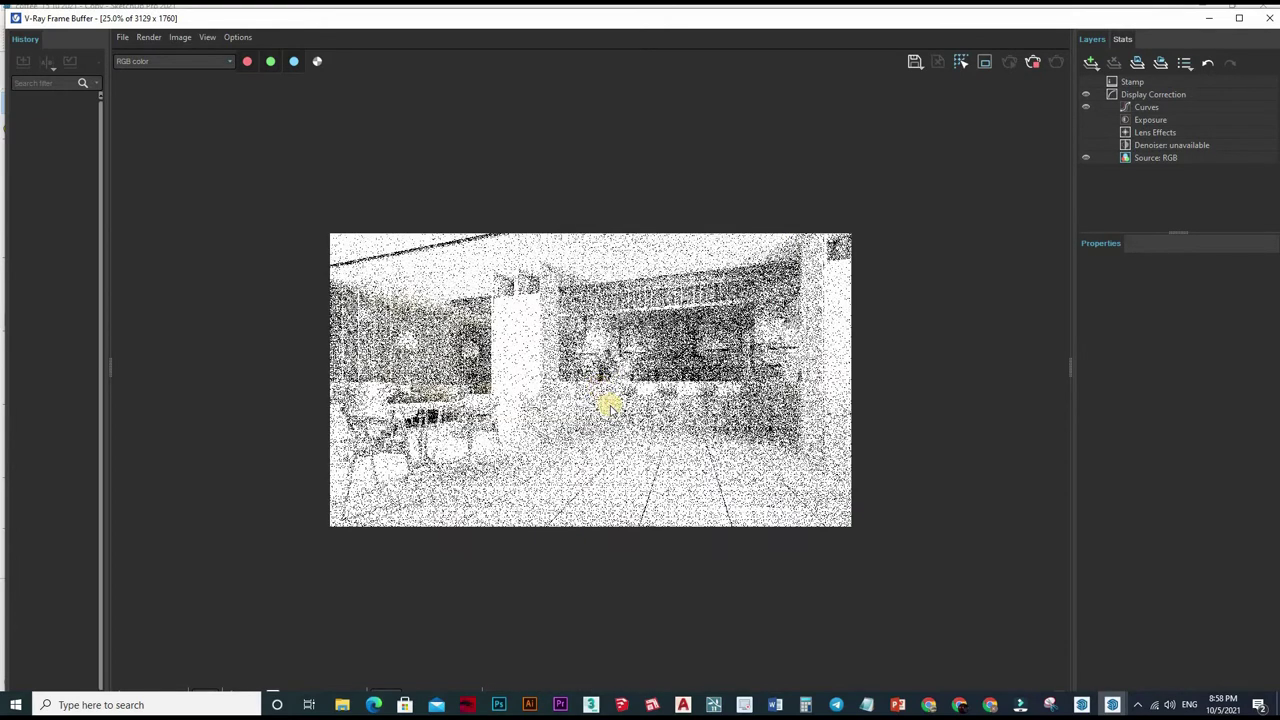
Step: Zoom in and out in the Frame Buffer while the café render refines
scroll(668, 400, "down", 2)
scroll(668, 400, "up", 3)
scroll(634, 350, "down", 1)
scroll(600, 365, "up", 1)
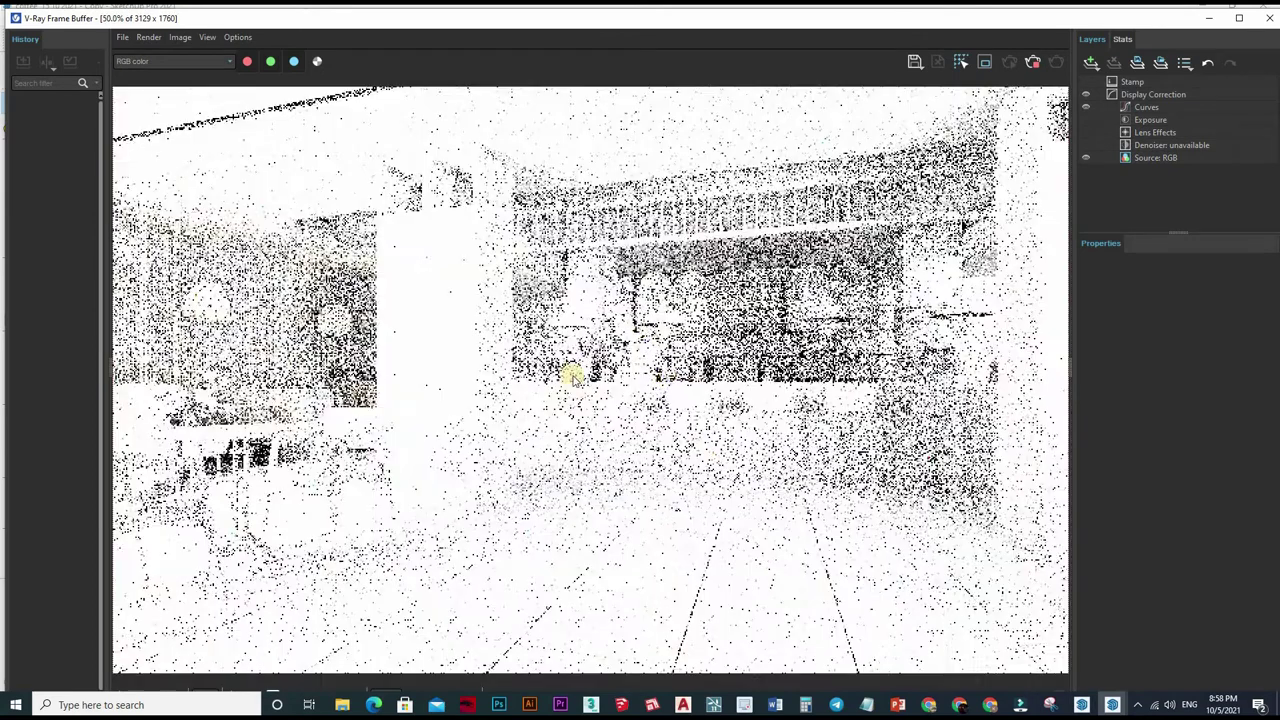
scroll(700, 375, "down", 1)
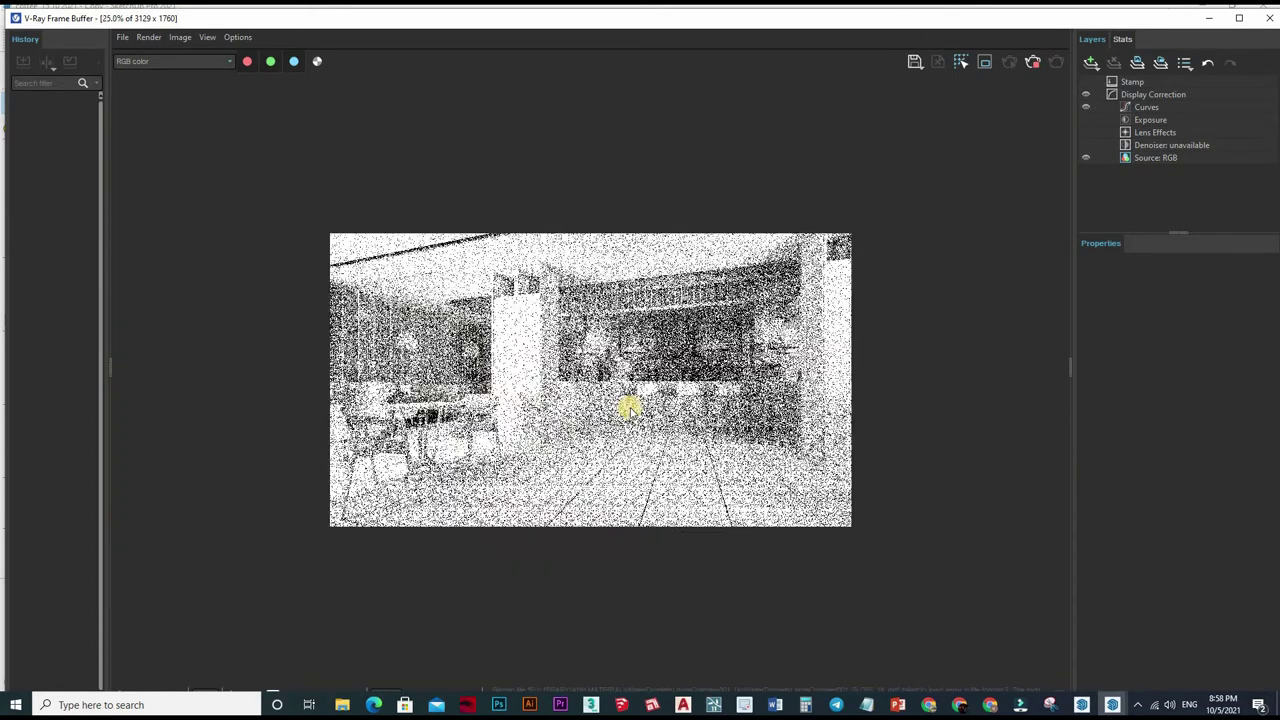
scroll(580, 406, "down", 1)
scroll(545, 405, "up", 1)
scroll(550, 395, "up", 1)
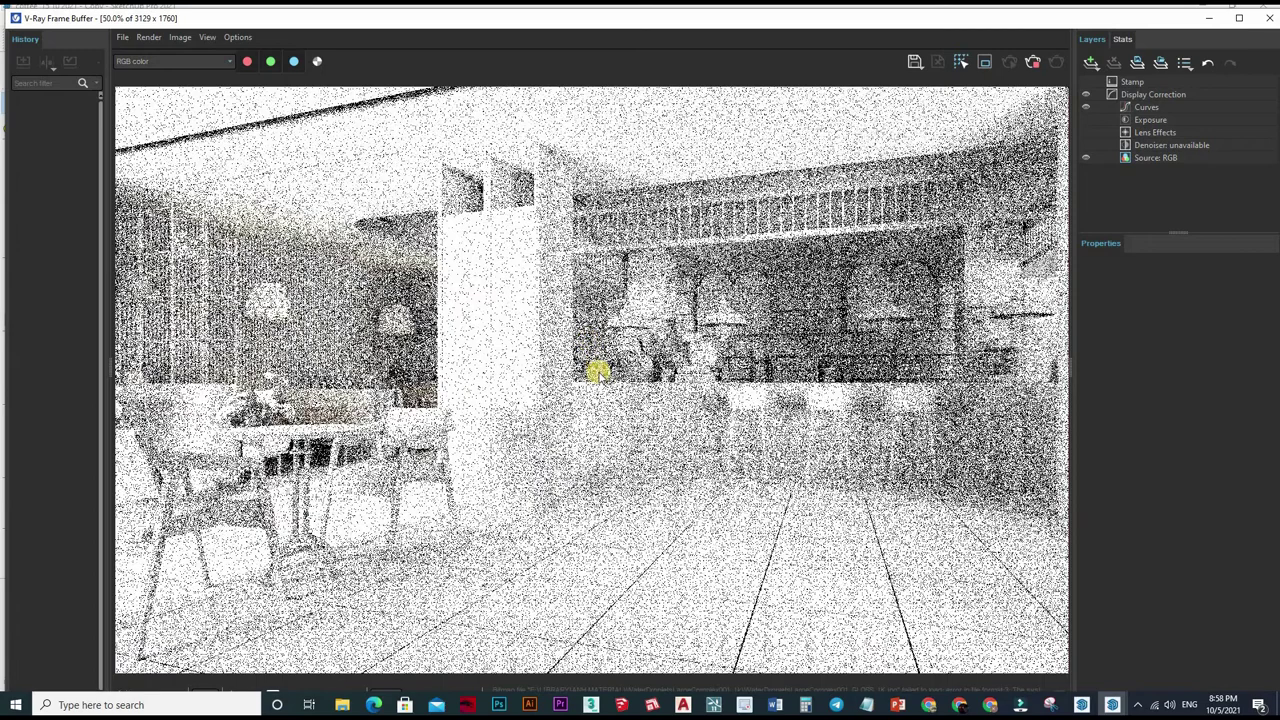
scroll(594, 366, "down", 1)
scroll(600, 360, "up", 1)
scroll(1025, 65, "down", 1)
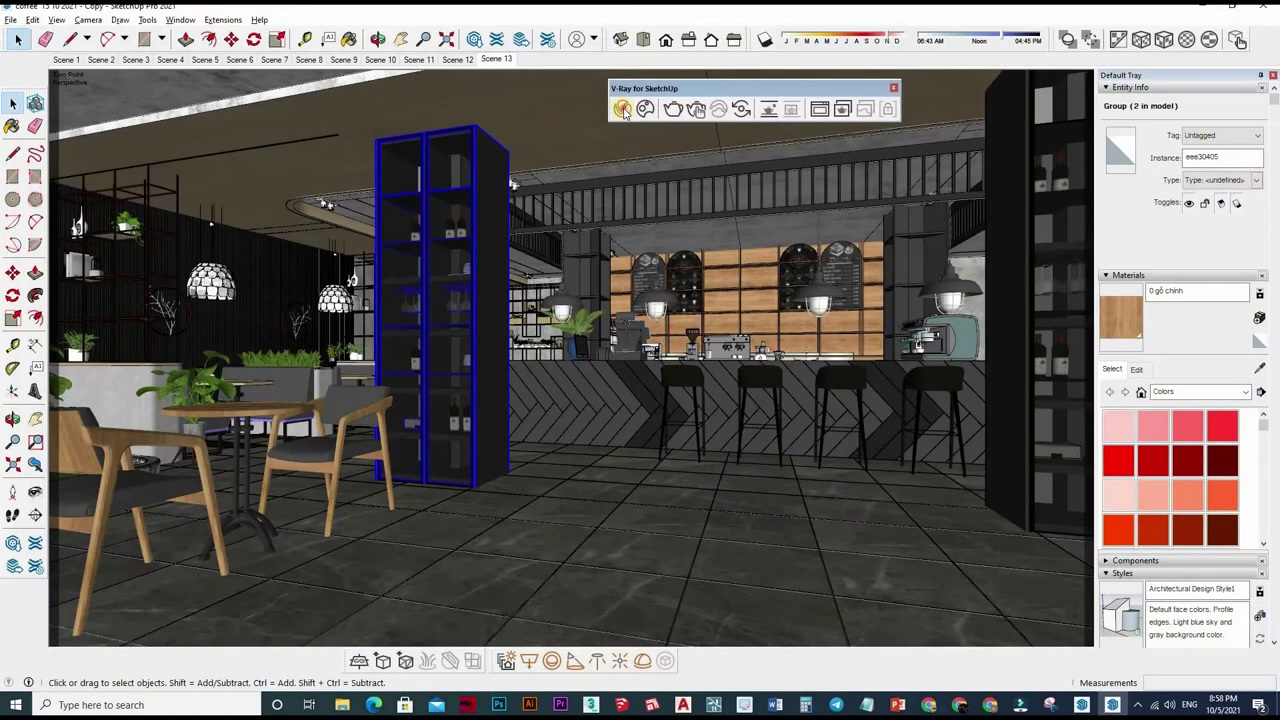
Step: Load VizPeople_non_commercial_hdr_v1_02 as a Bitmap in the Environment Background slot
left_click(622, 110)
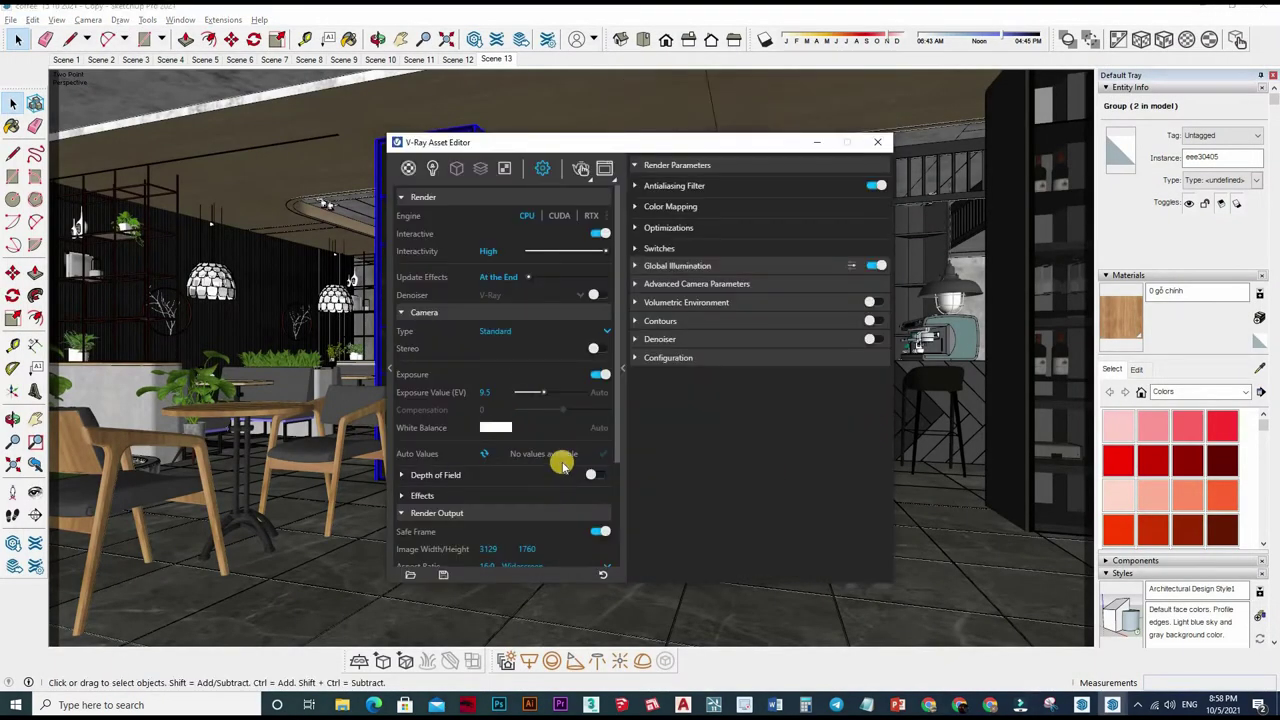
scroll(520, 510, "down", 3)
scroll(583, 446, "down", 1)
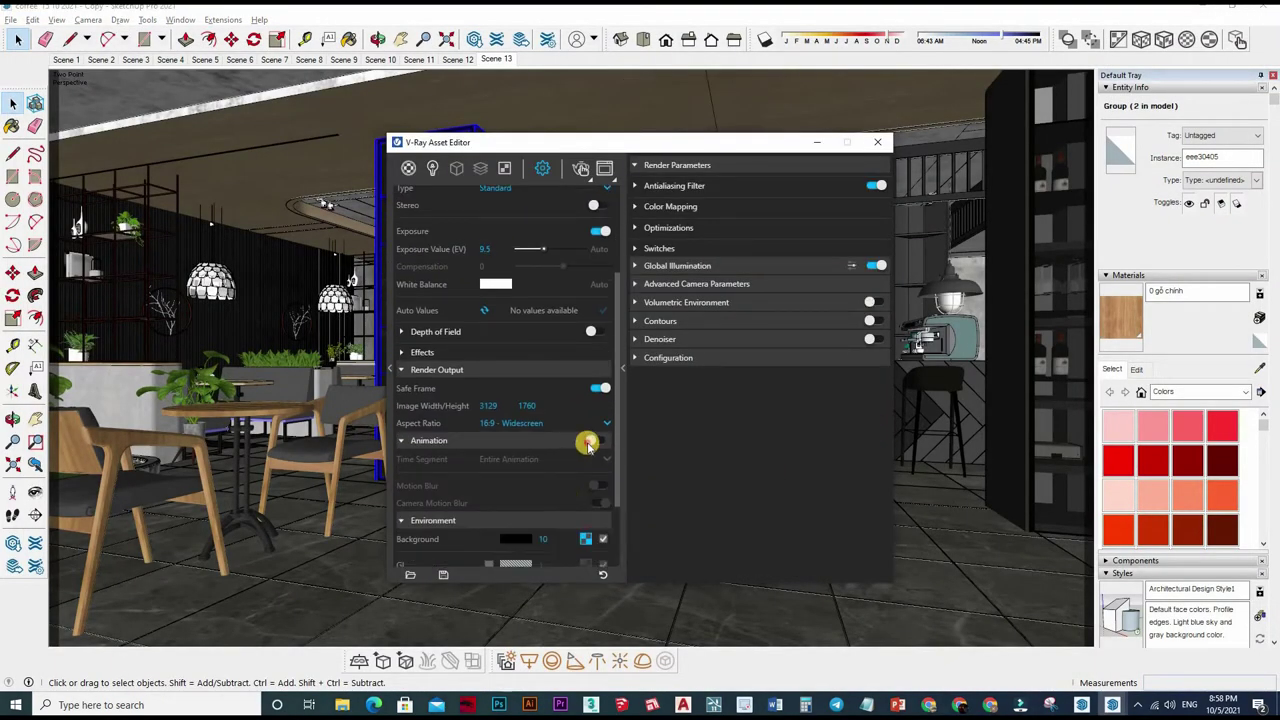
scroll(590, 440, "down", 2)
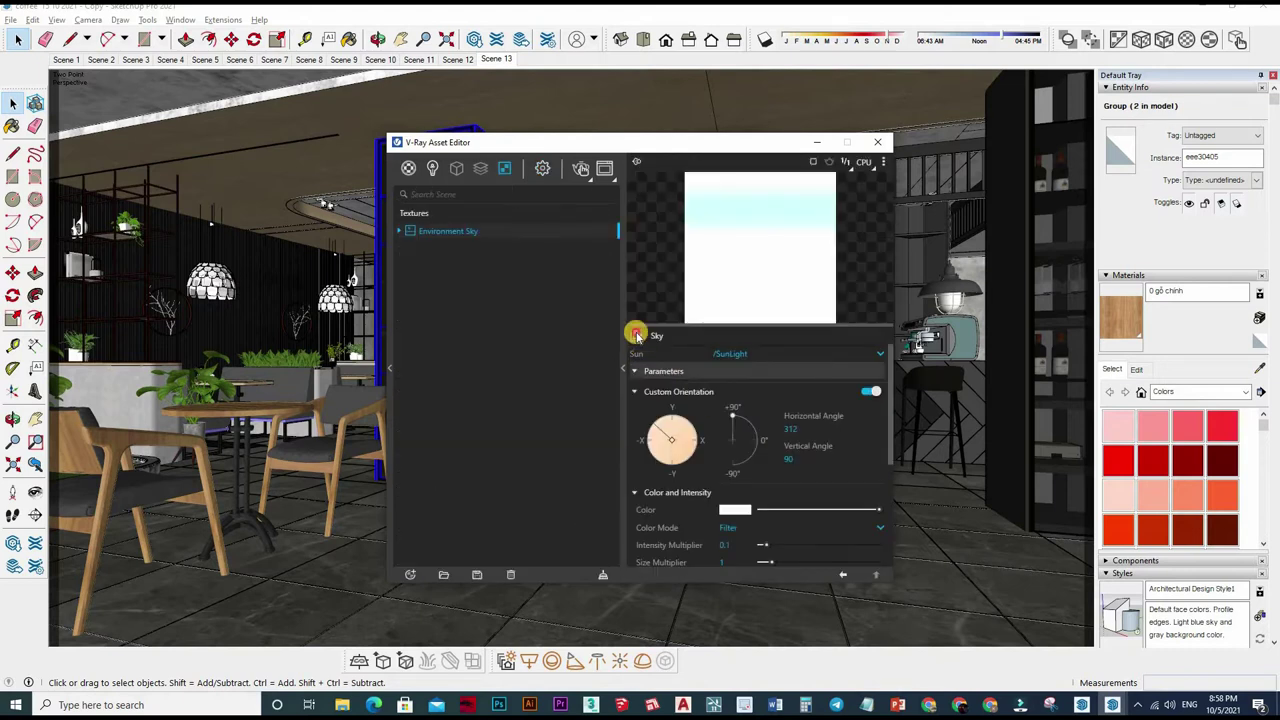
left_click(655, 350)
left_click(677, 365)
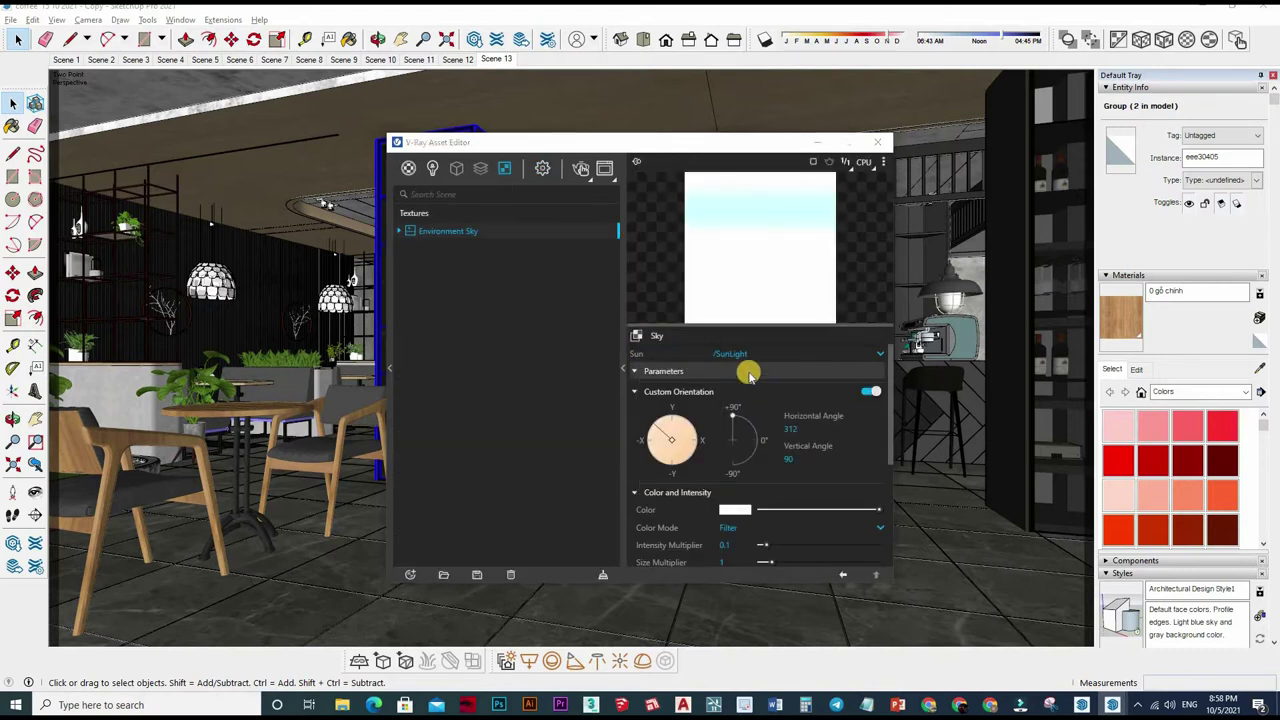
left_click(690, 345)
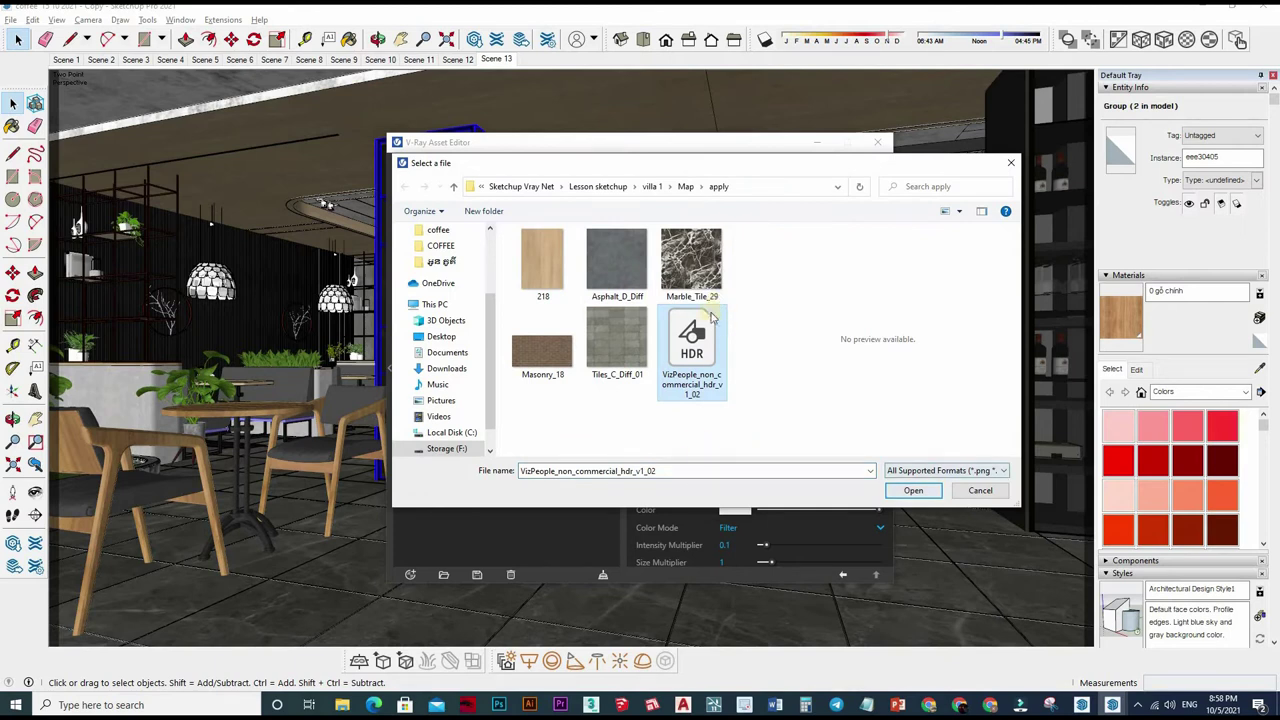
double_click(690, 345)
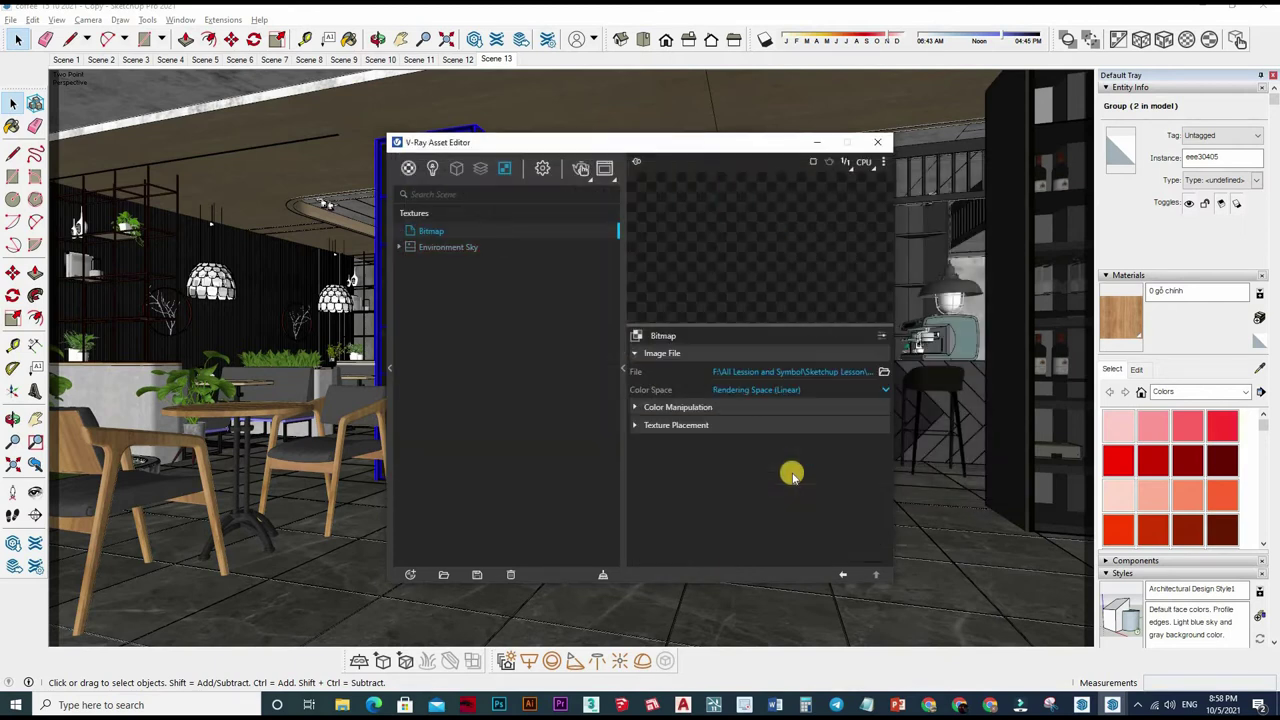
Step: Inspect the HDR's colour adjustments and mapping types, leaving placement at 2D (UV Channel)
left_click(749, 407)
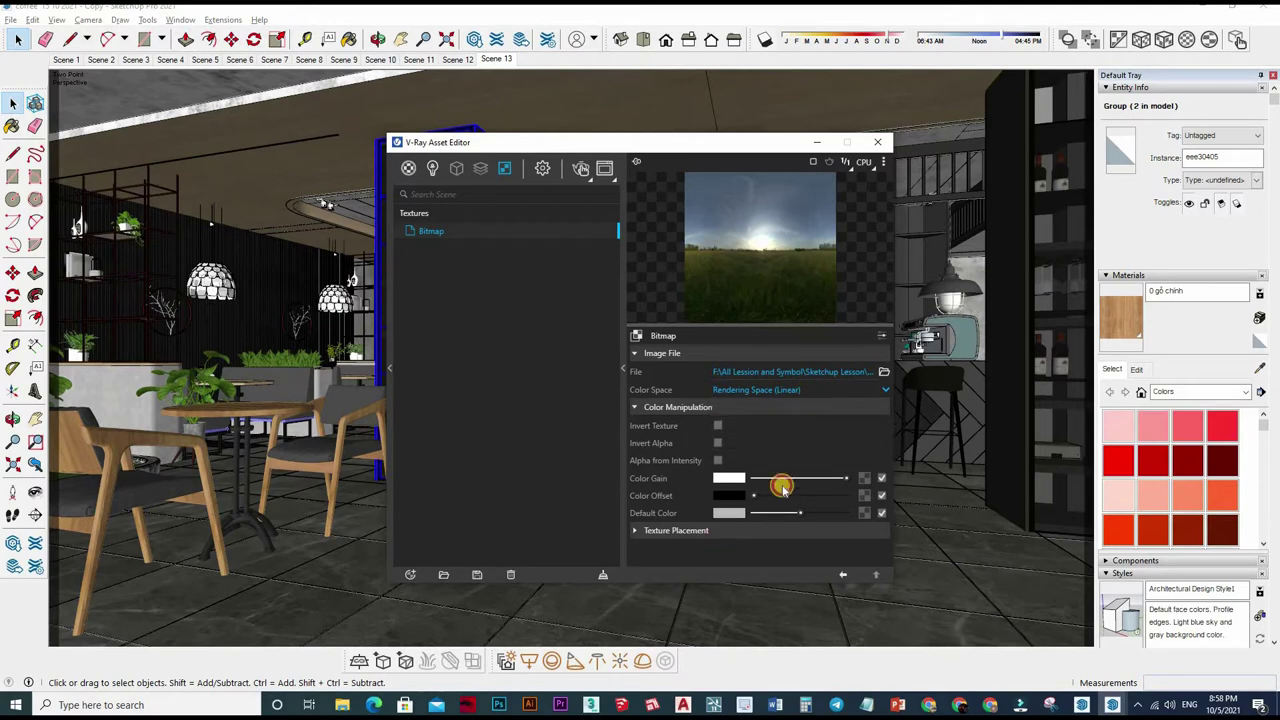
left_click(760, 530)
scroll(772, 440, "down", 2)
left_click(790, 443)
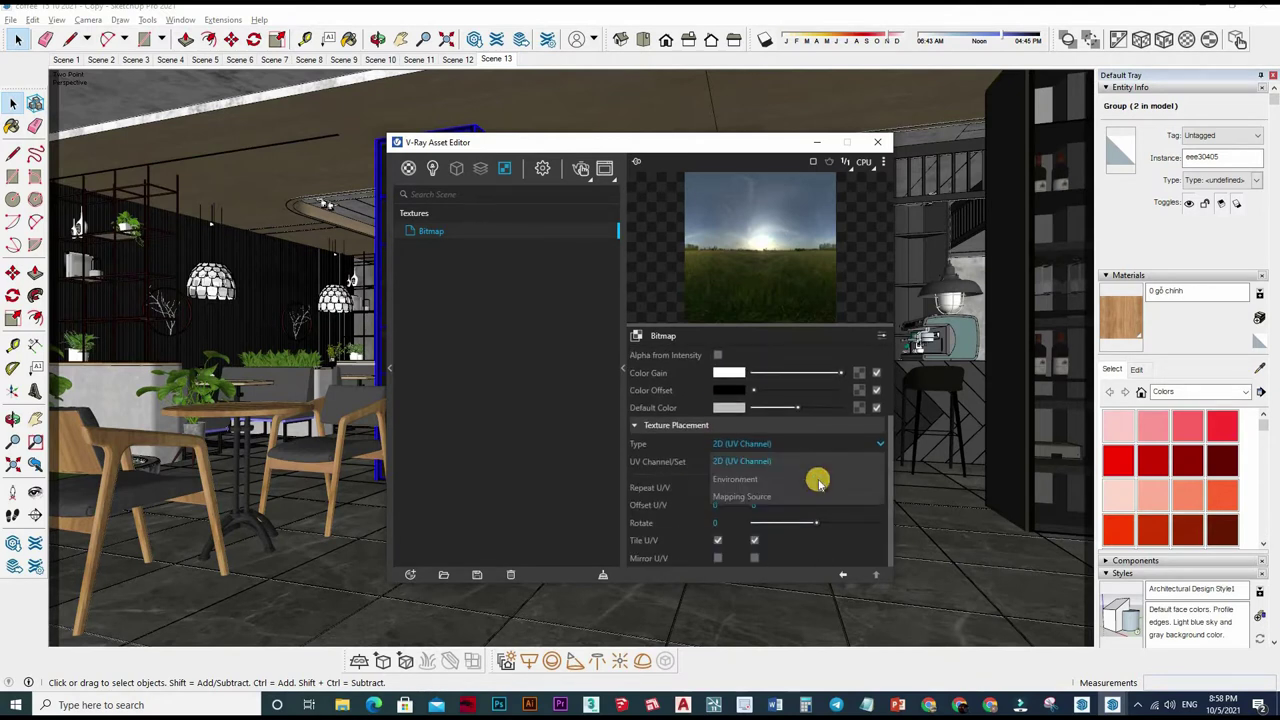
key("Escape")
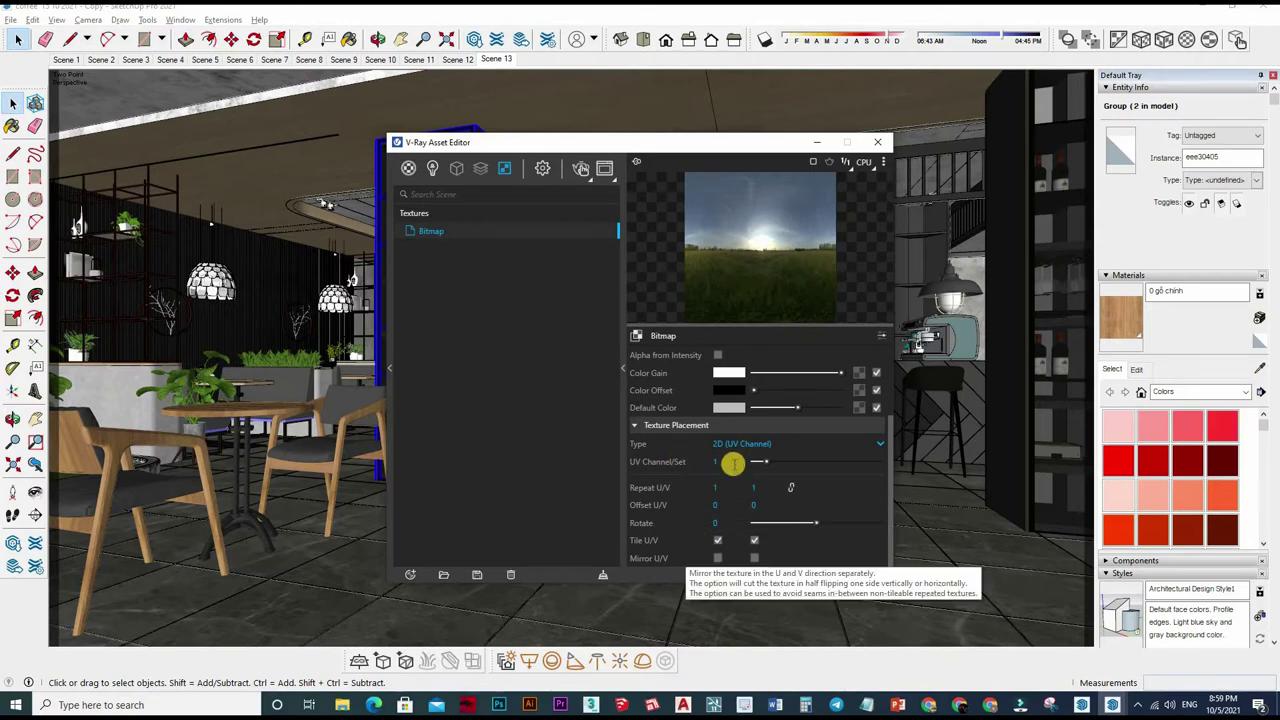
Step: Set the Background multiplier to 50 and paste the HDR into the GI slot at 50
left_click(538, 170)
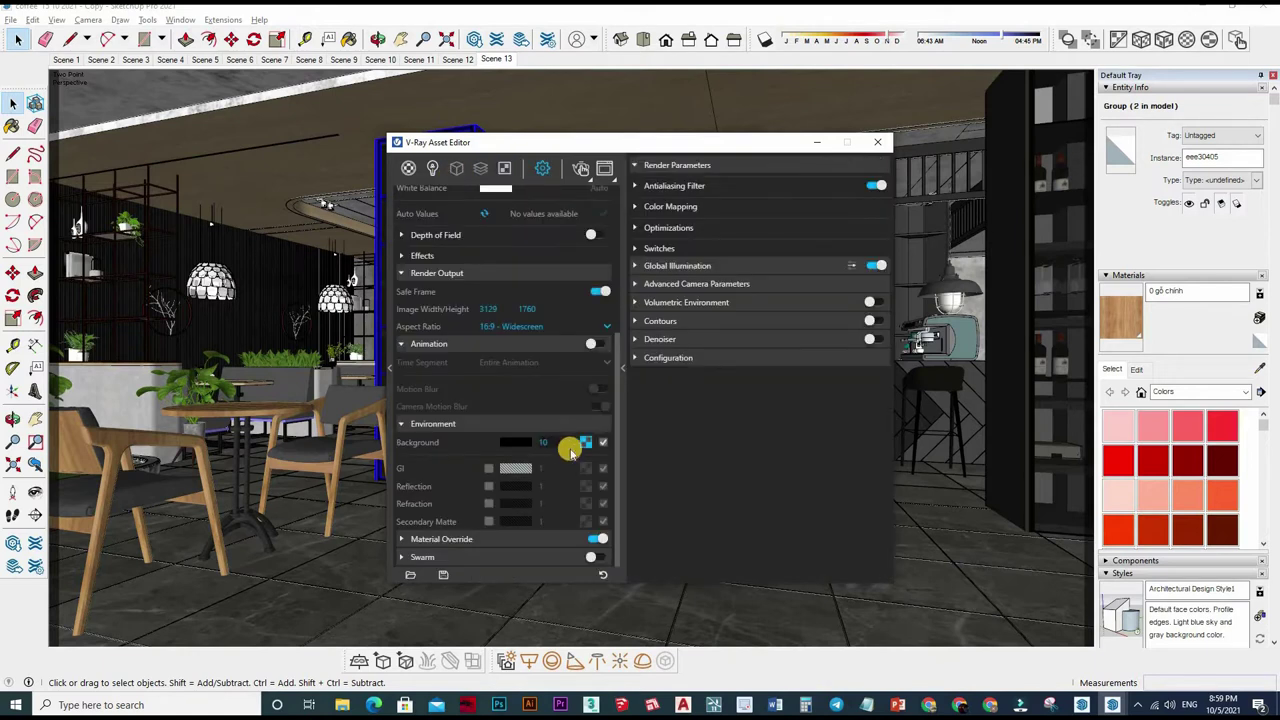
double_click(542, 442)
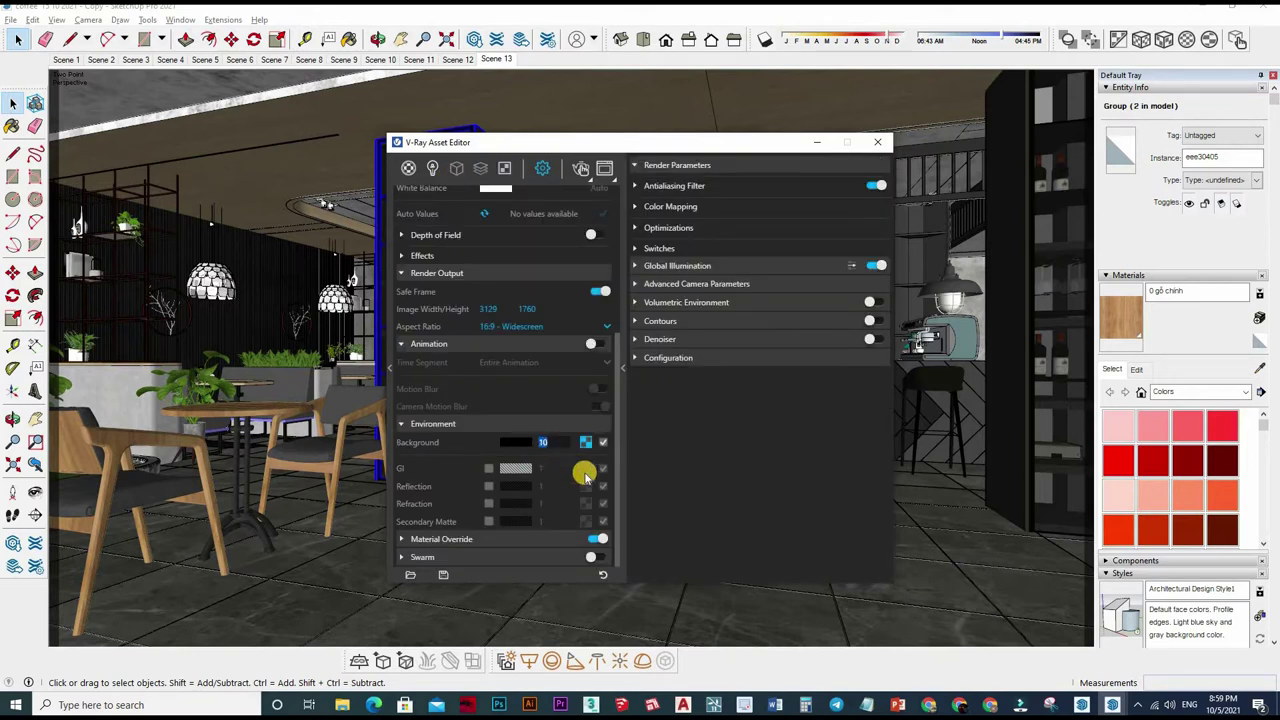
type("5")
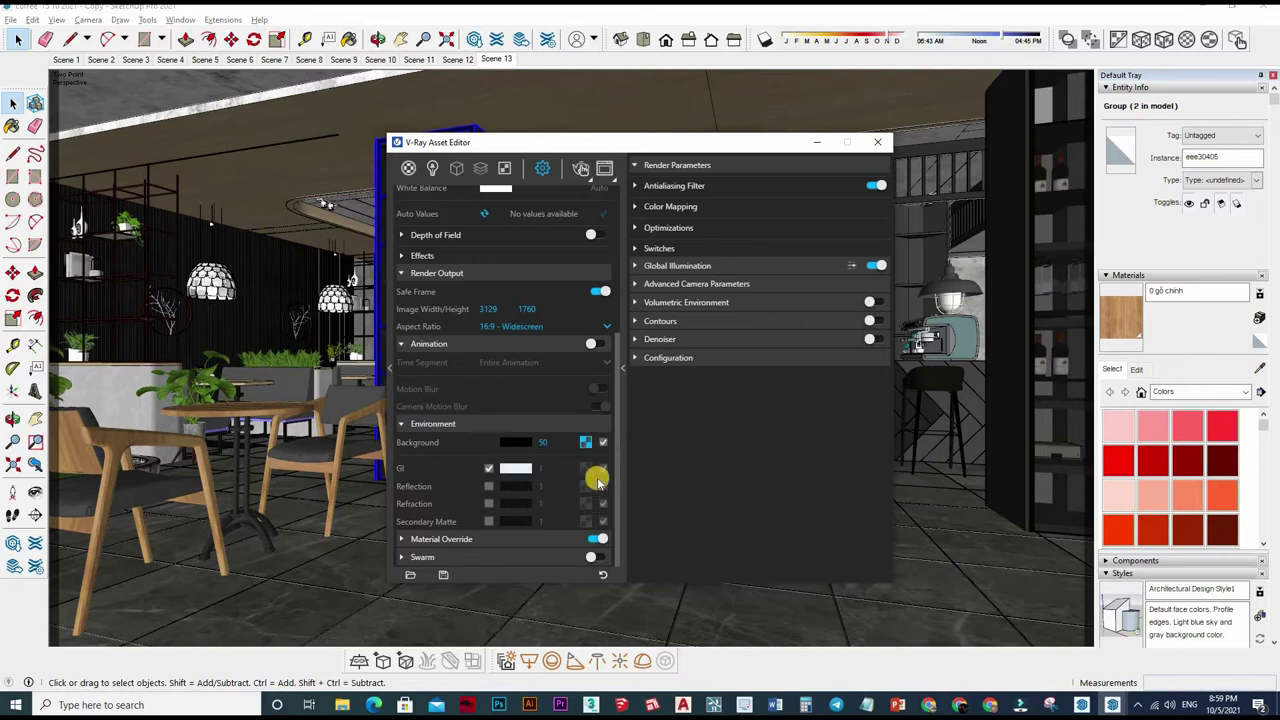
right_click(586, 470)
left_click(673, 497)
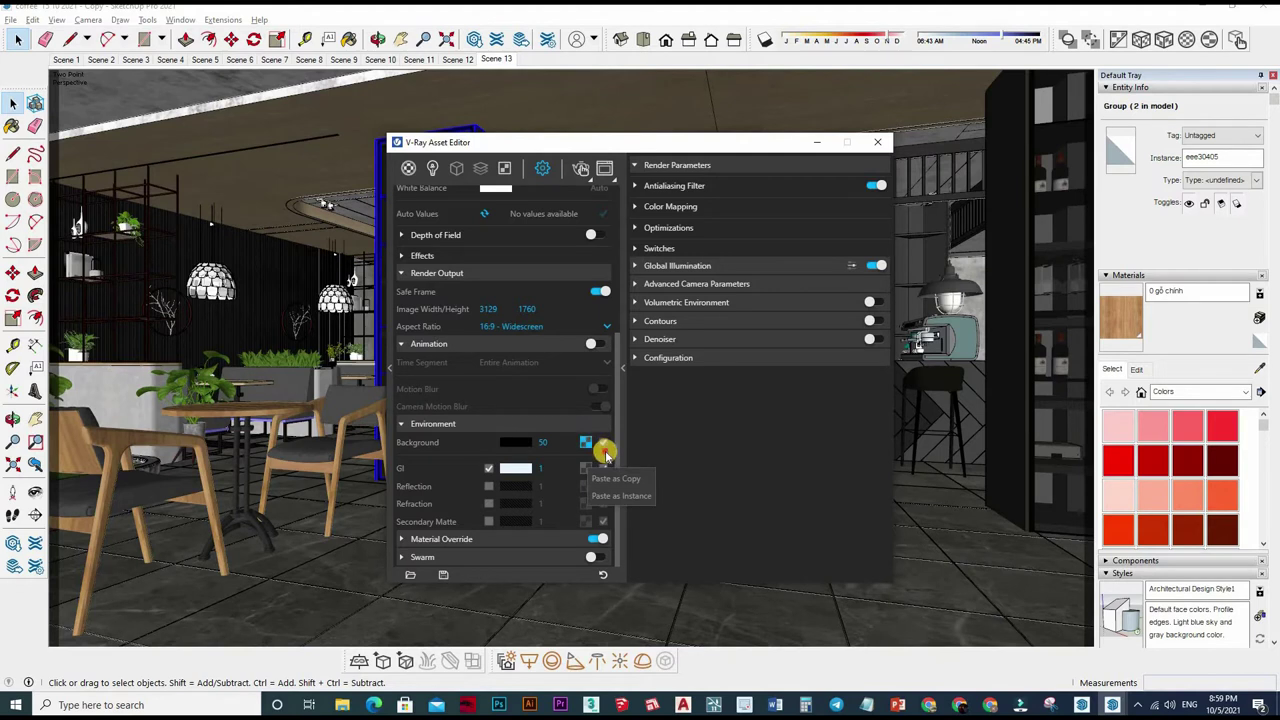
left_click(587, 442)
left_click(586, 468)
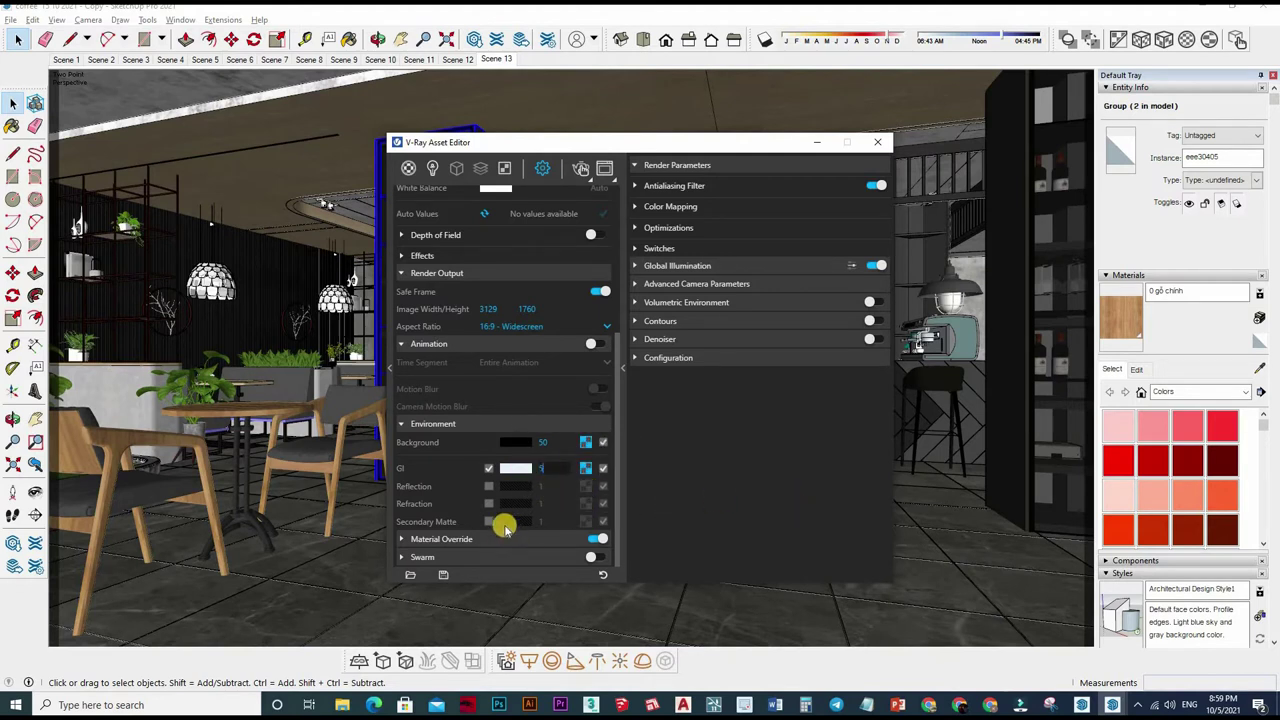
type("50")
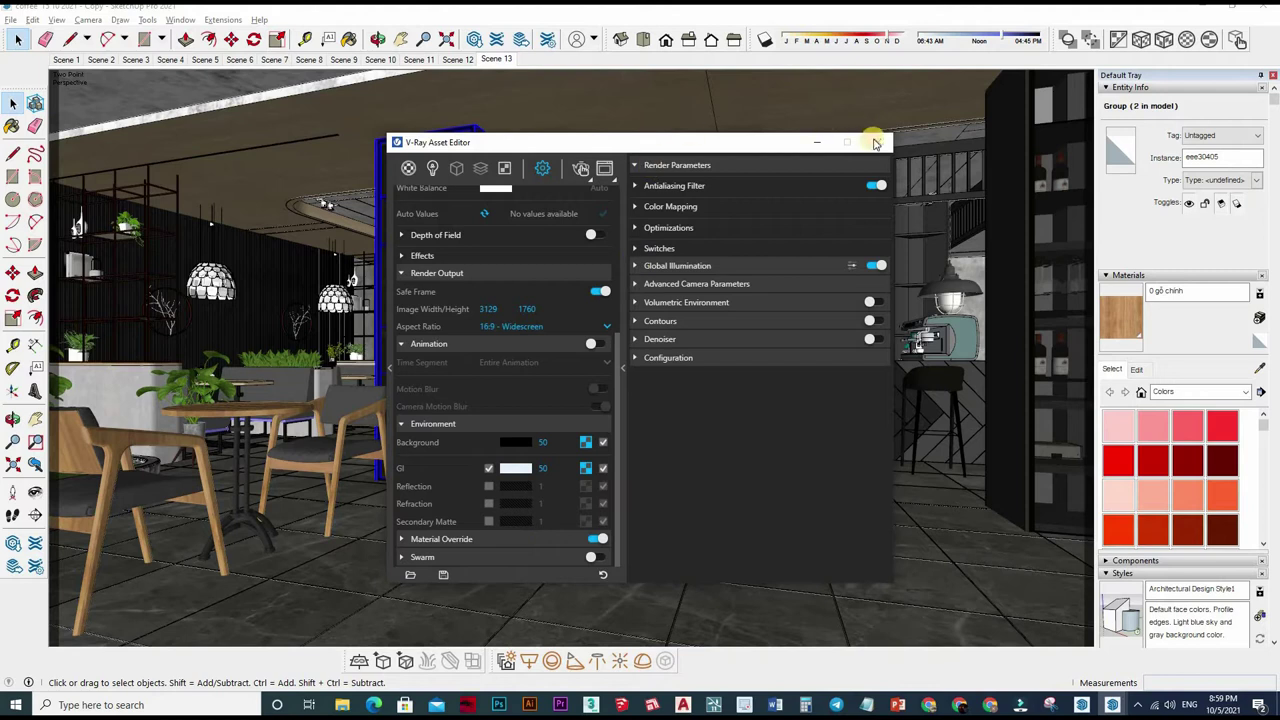
Step: Set the render Image Width to 1600 for 1600×900 output and close the Asset Editor
scroll(530, 460, "up", 5)
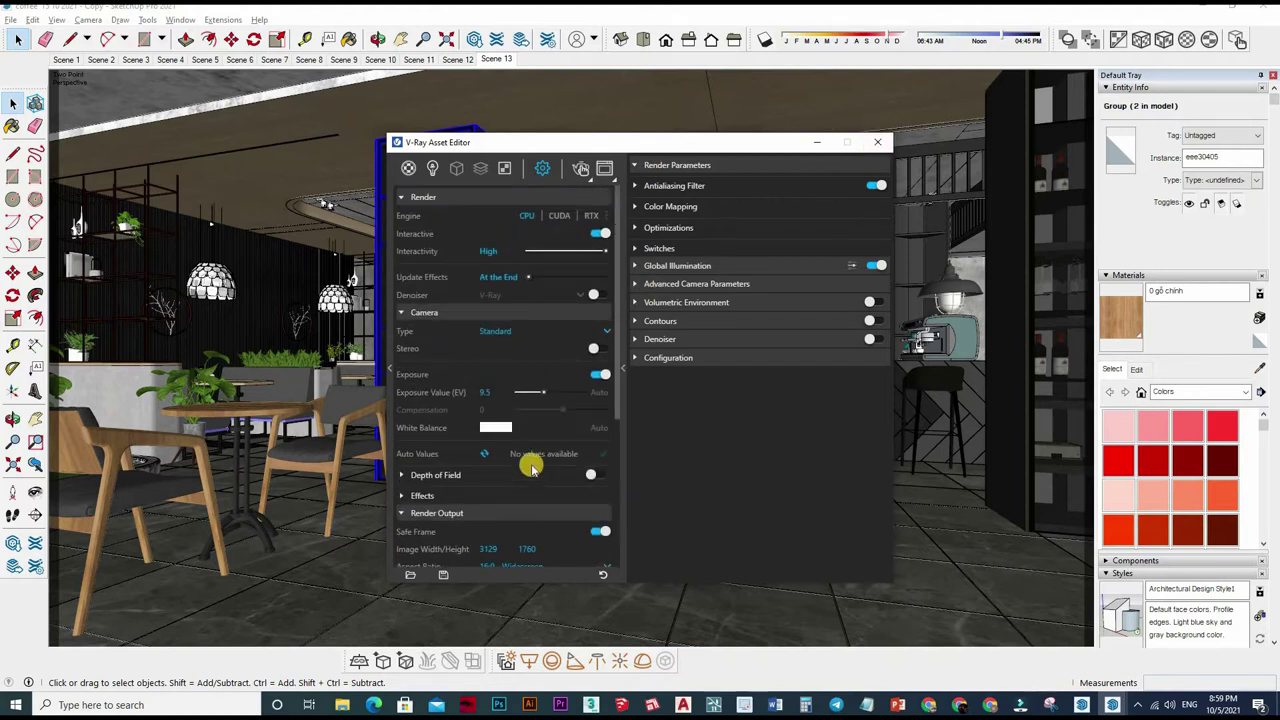
scroll(500, 490, "down", 1)
type("16")
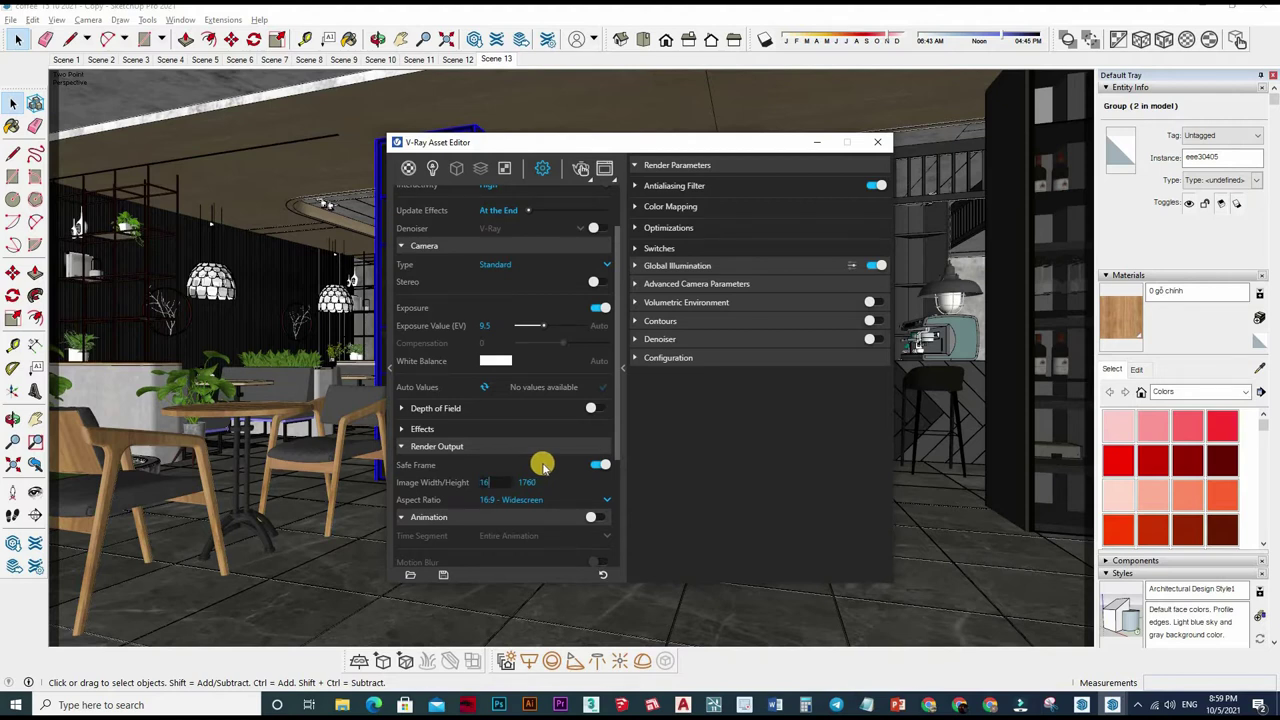
type("00")
key("Return")
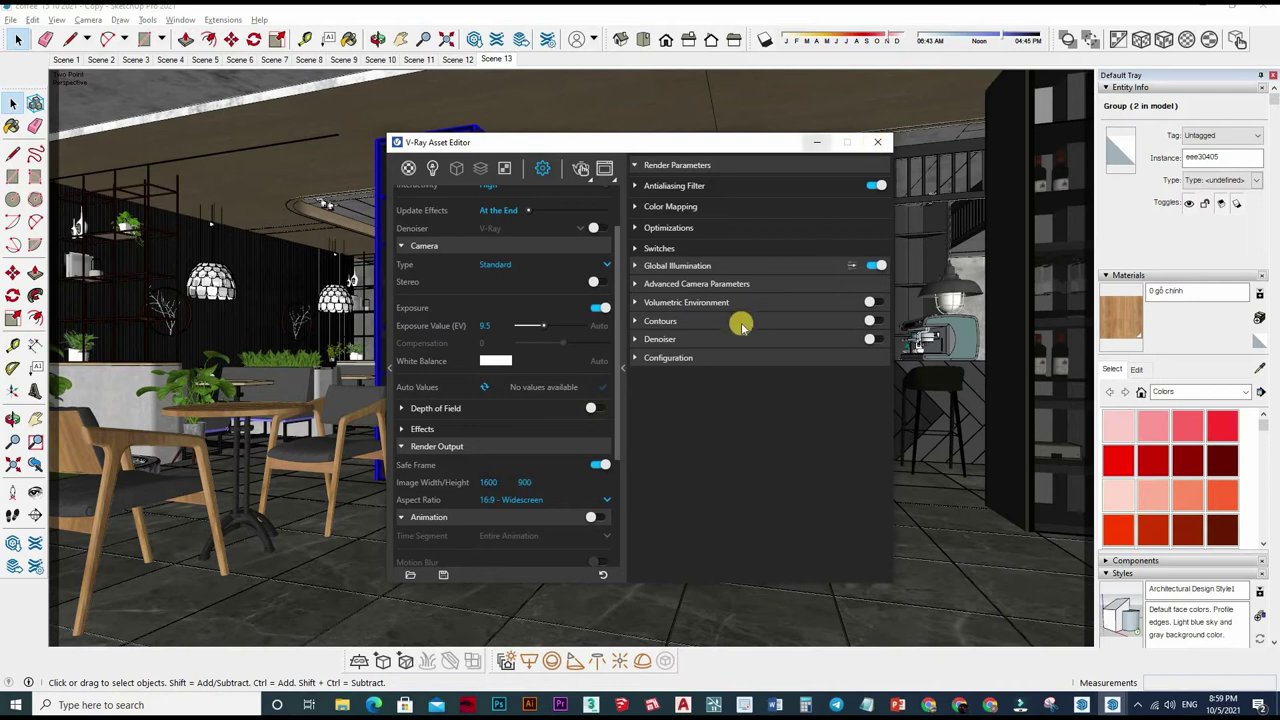
scroll(540, 195, "up", 1)
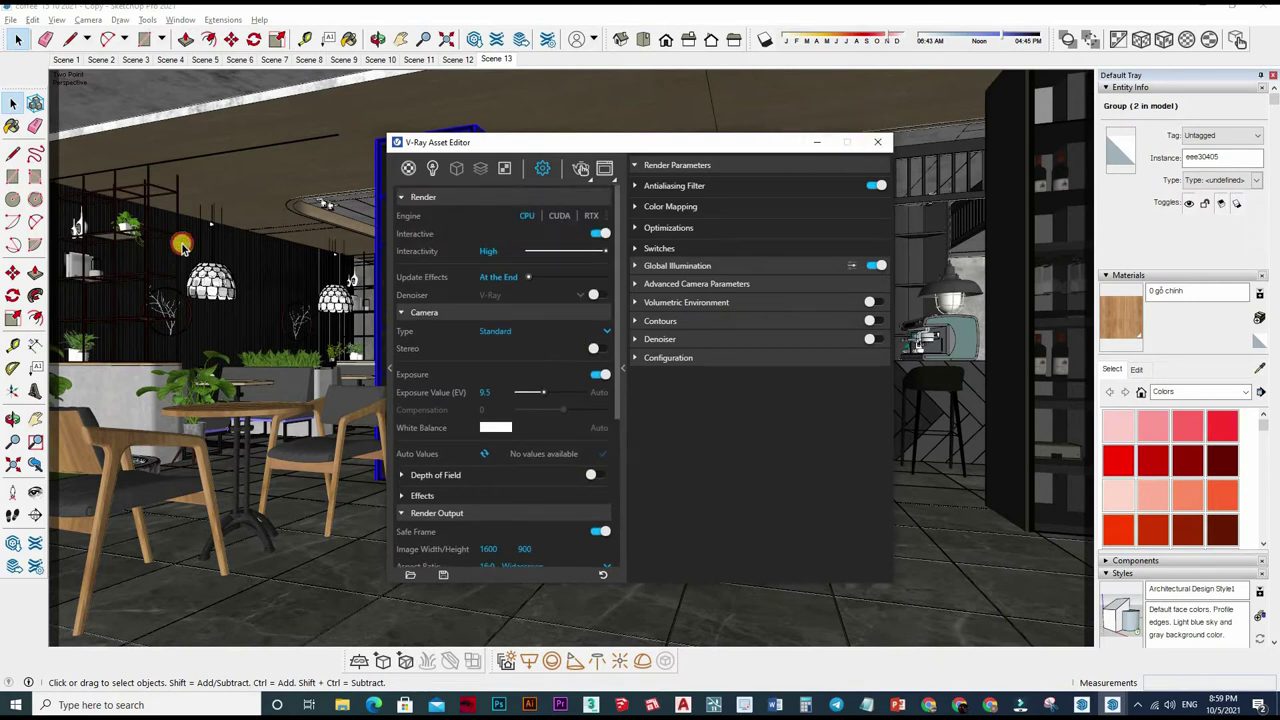
left_click(877, 142)
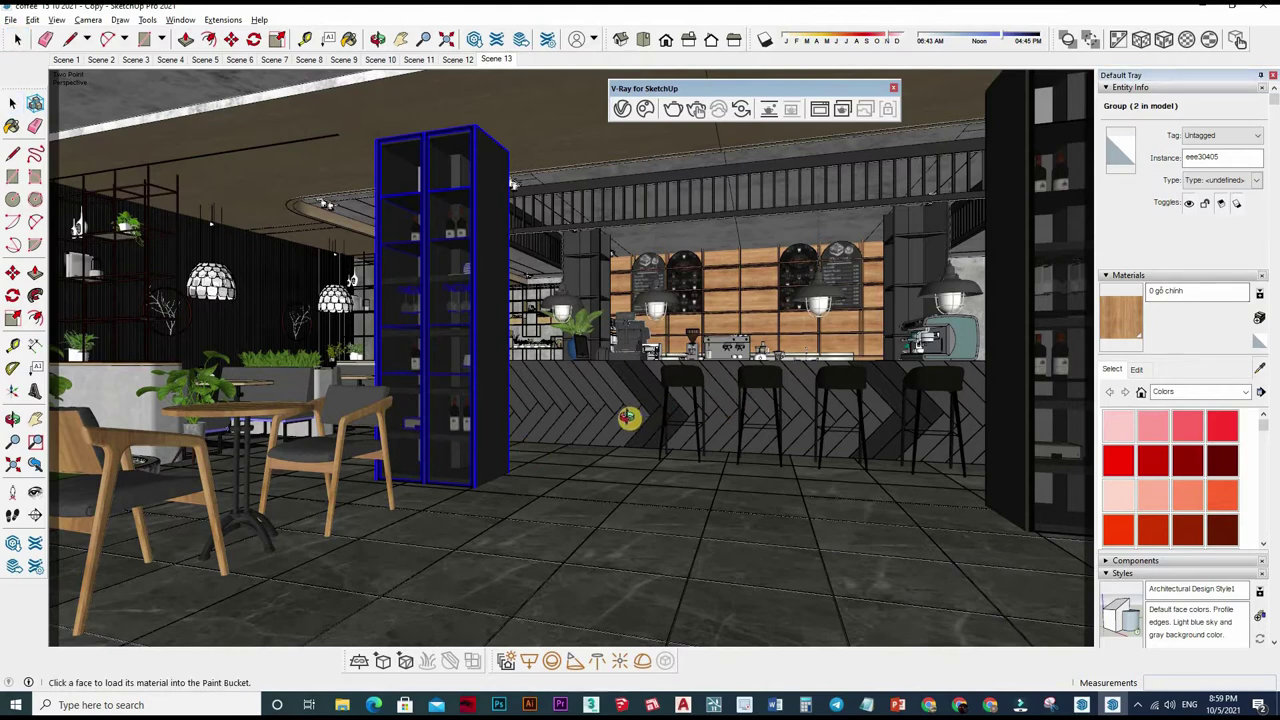
Step: Orbit toward the bulbs and sample the glass_bulb1 material into the Asset Editor
mouse_move(472, 470)
middle_mouse_down()
mouse_move(540, 394)
mouse_move(735, 370)
middle_mouse_up()
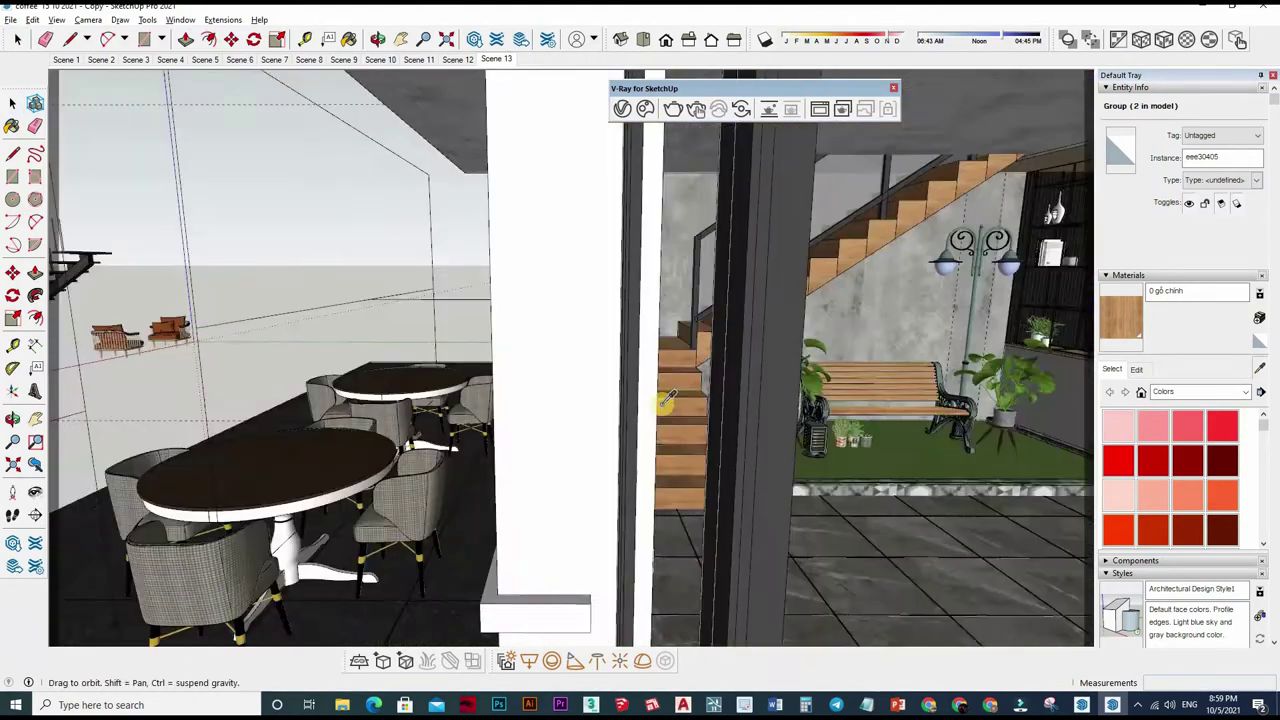
scroll(760, 385, "up", 3)
scroll(786, 423, "down", 2)
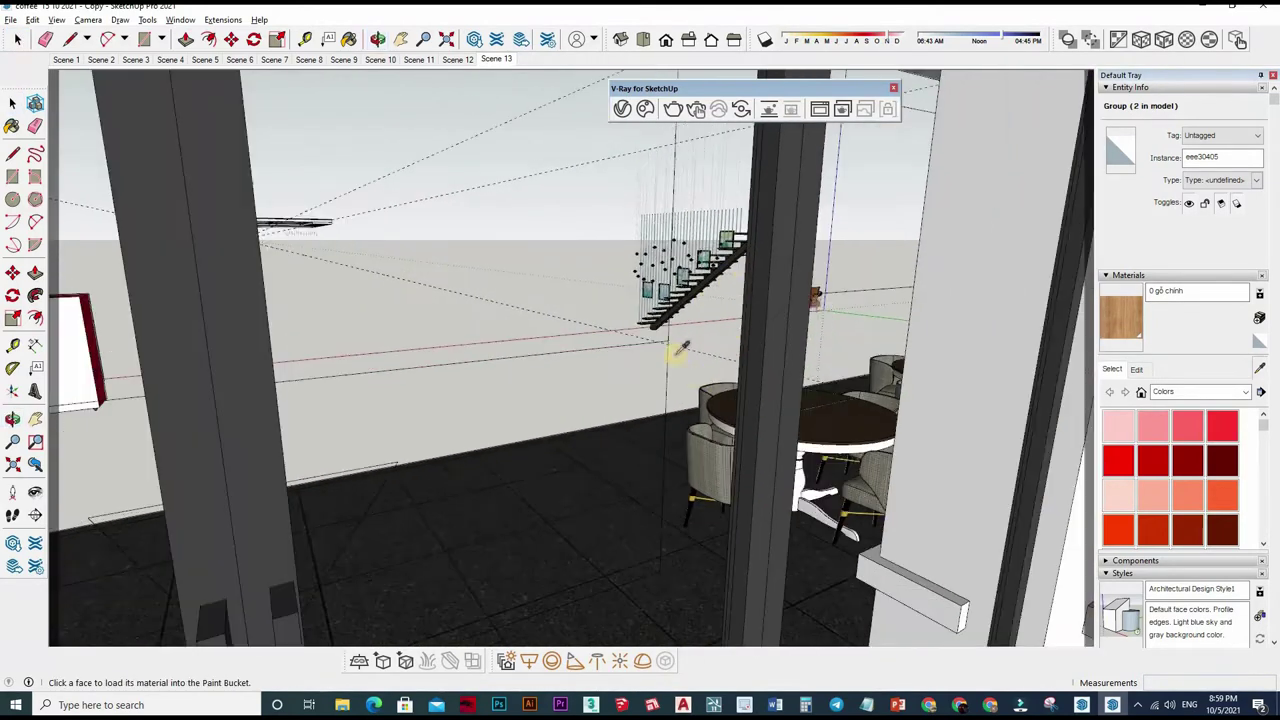
scroll(778, 395, "down", 1)
scroll(778, 397, "up", 3)
mouse_move(700, 509)
middle_mouse_down()
mouse_move(763, 457)
mouse_move(505, 466)
mouse_move(731, 392)
middle_mouse_up()
left_click(560, 459, "alt")
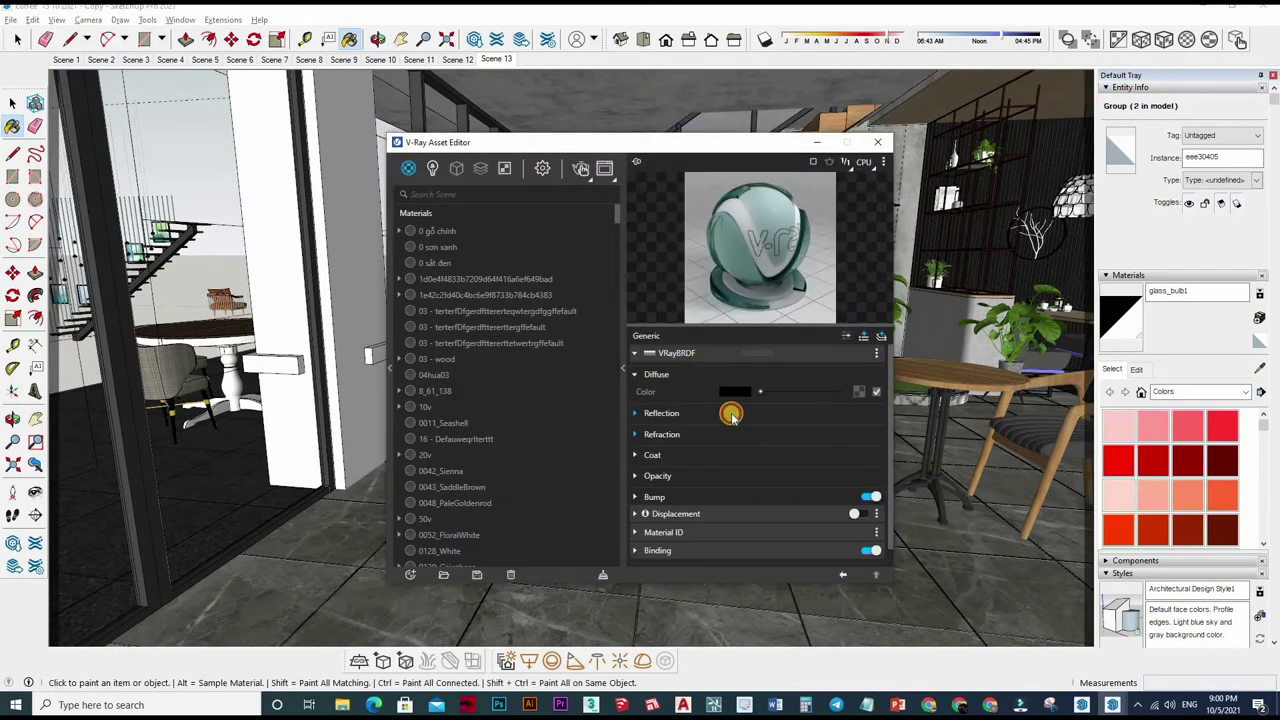
Step: Whiten glass_bulb1's refraction fog colour and set Affect Channels to Color + Alpha
left_click(726, 413)
left_click(760, 413)
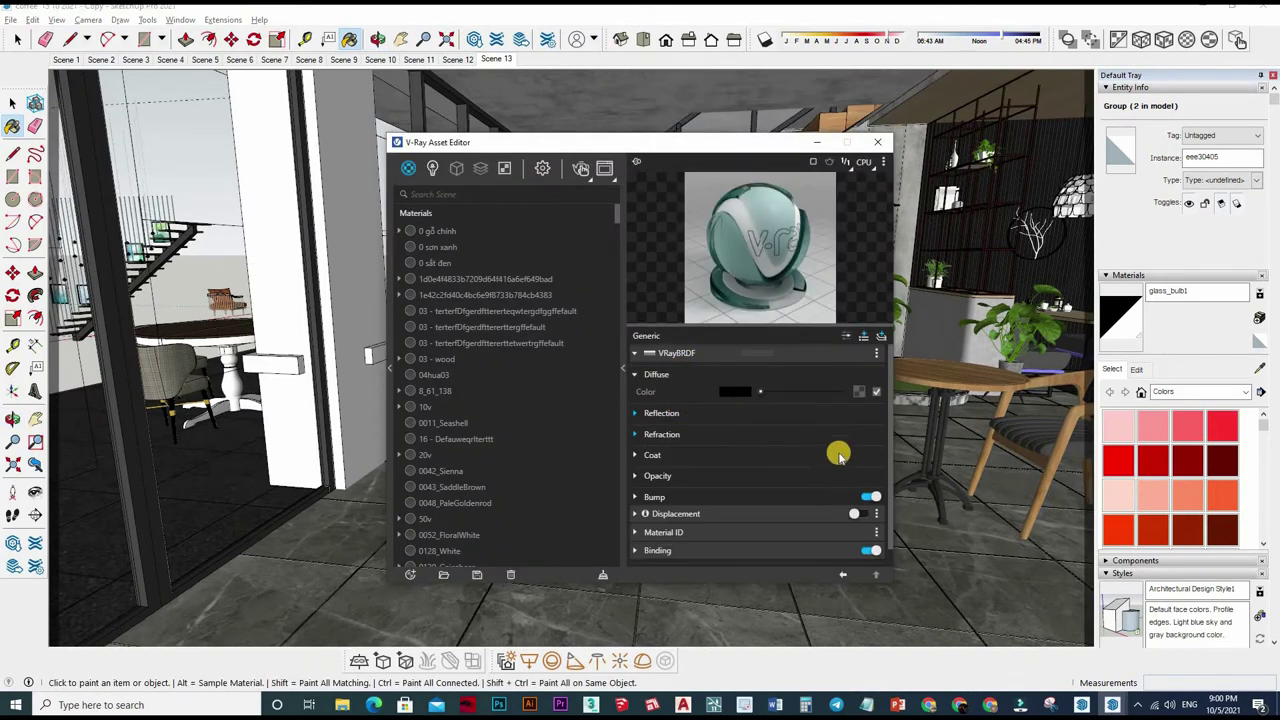
left_click(837, 440)
left_click(846, 470)
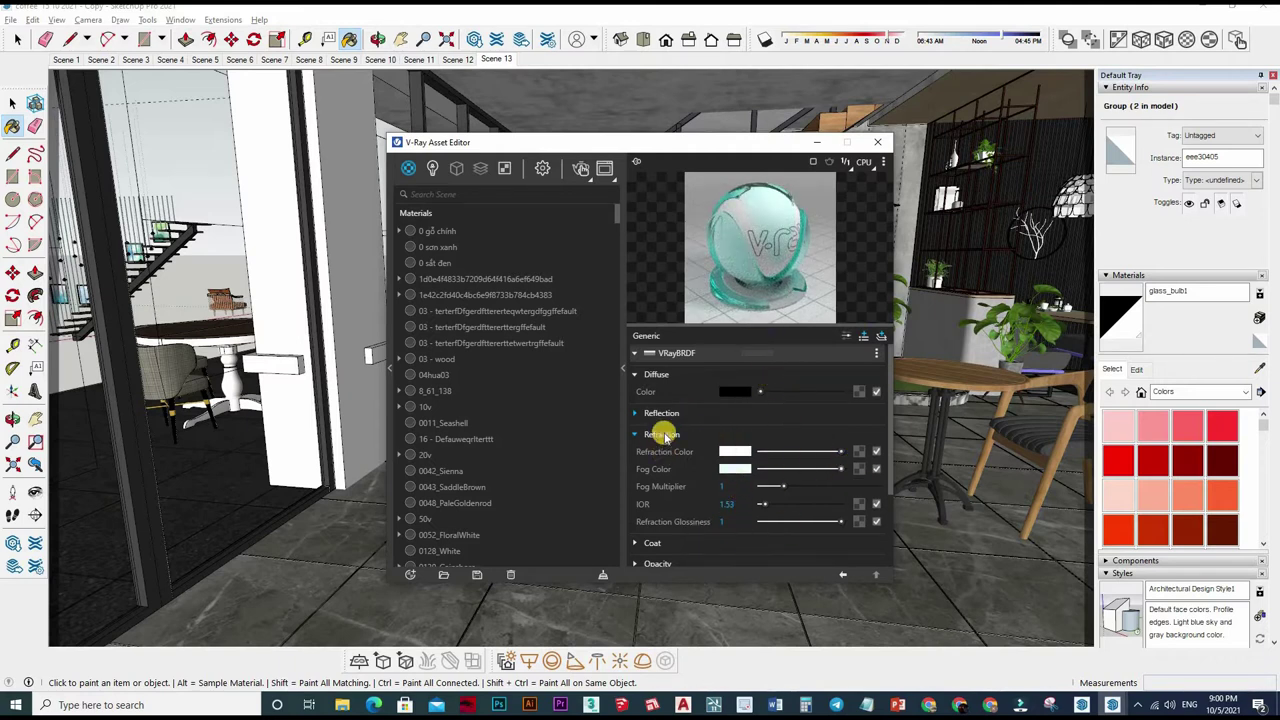
scroll(664, 453, "down", 2)
left_click(846, 338)
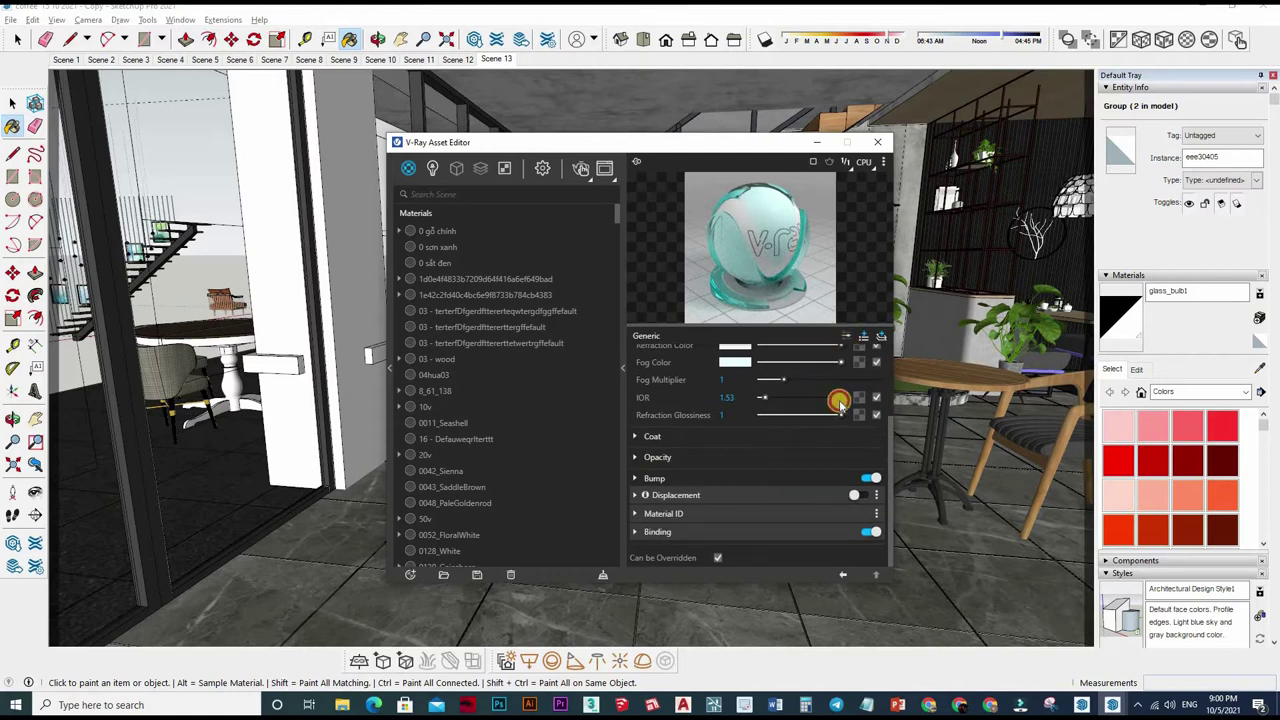
scroll(754, 420, "down", 2)
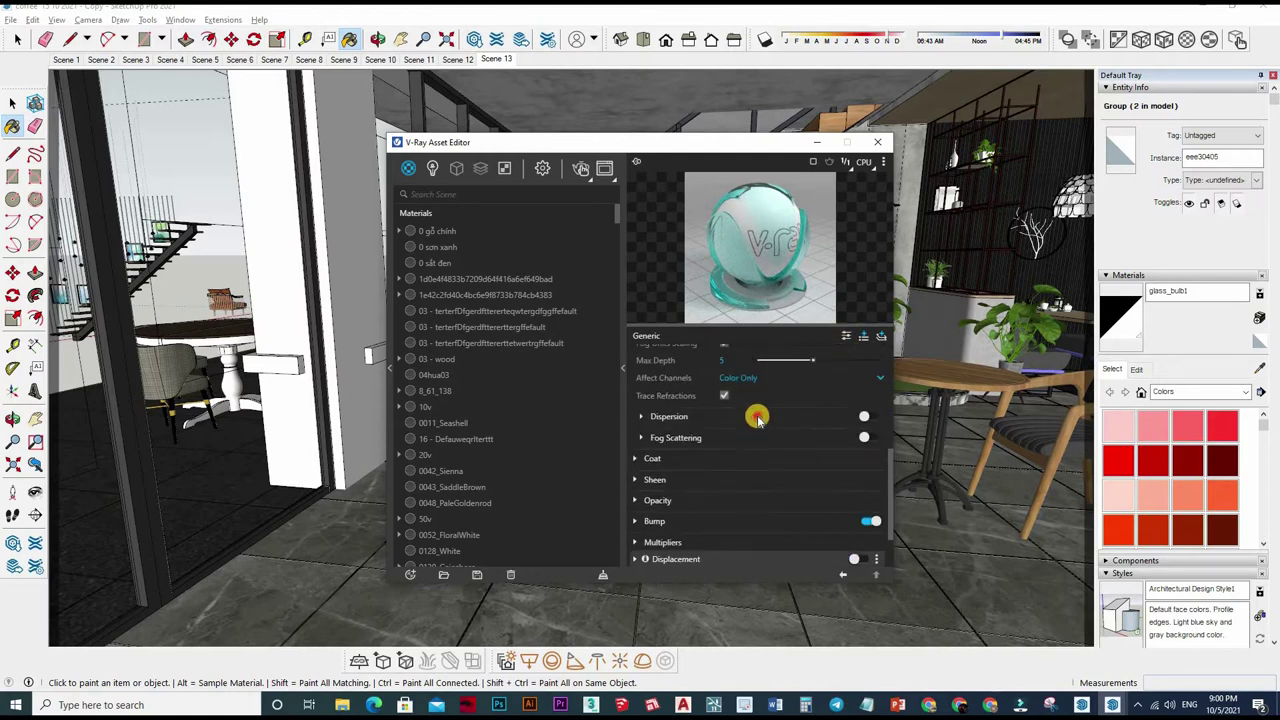
left_click(880, 378)
key("Down")
key("Return")
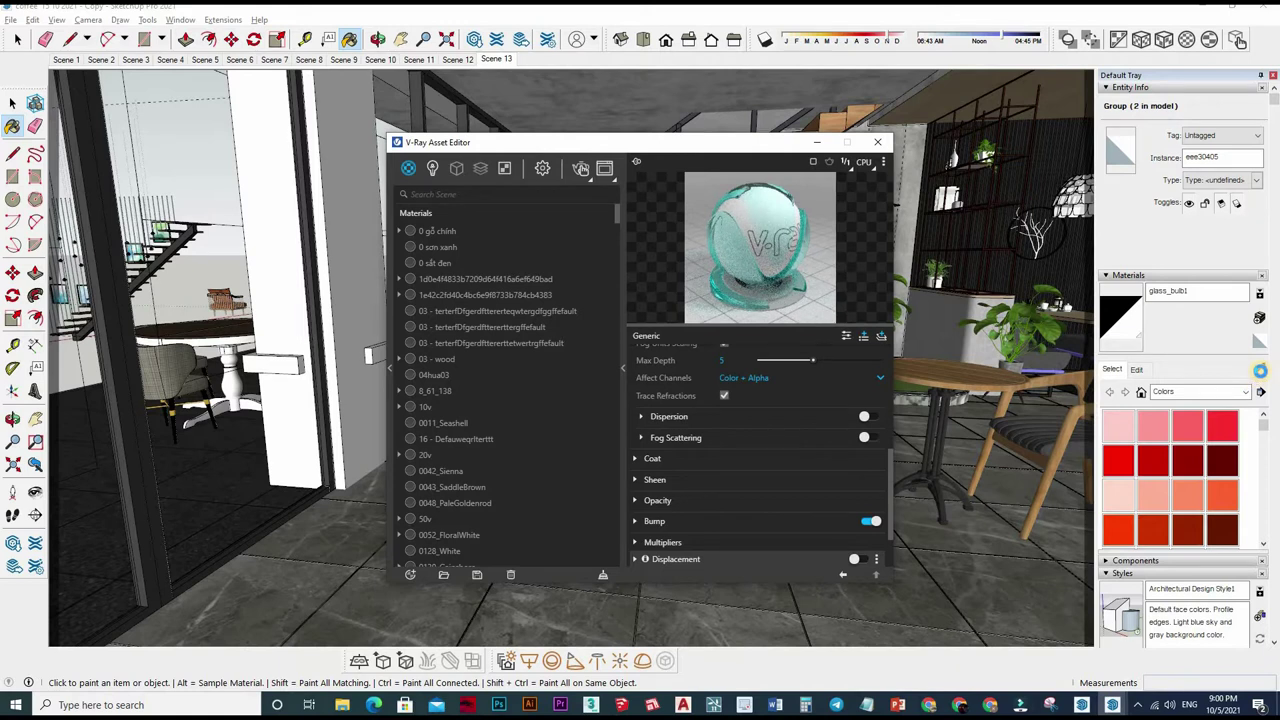
left_click(318, 336)
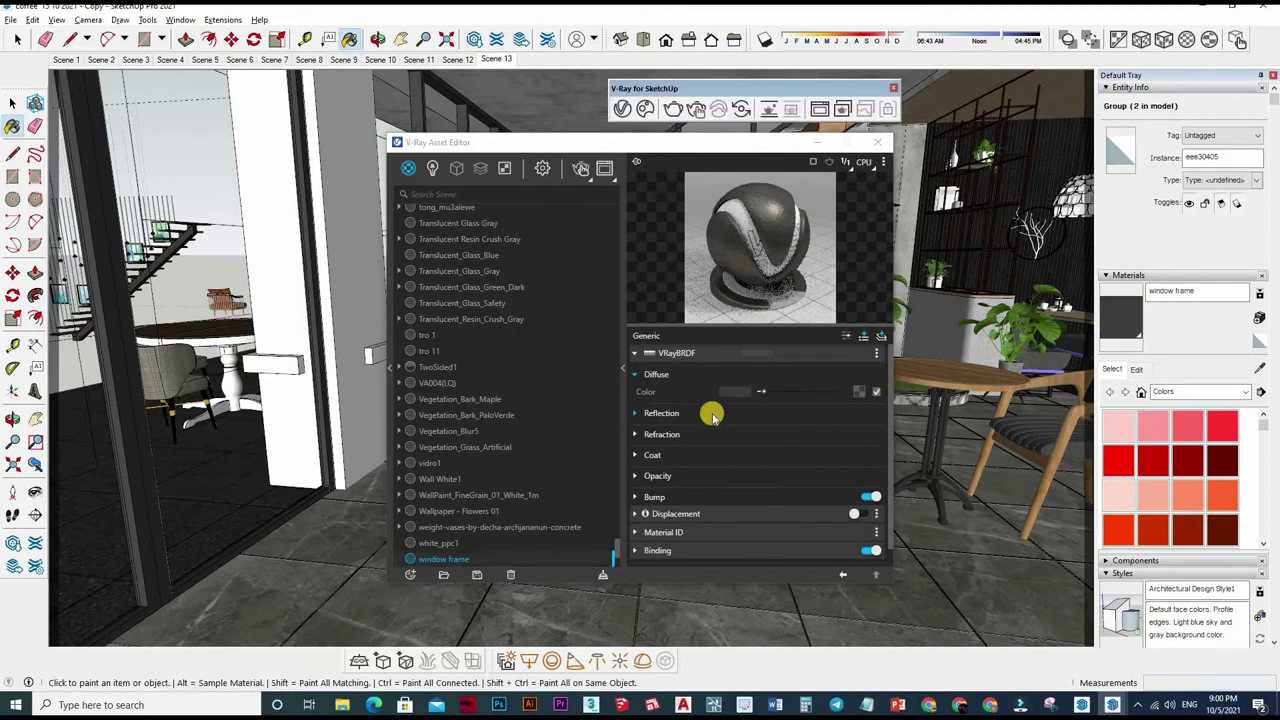
Step: Expand Reflection and darken the window frame's diffuse colour to dark grey in the Color Picker
left_click(722, 404)
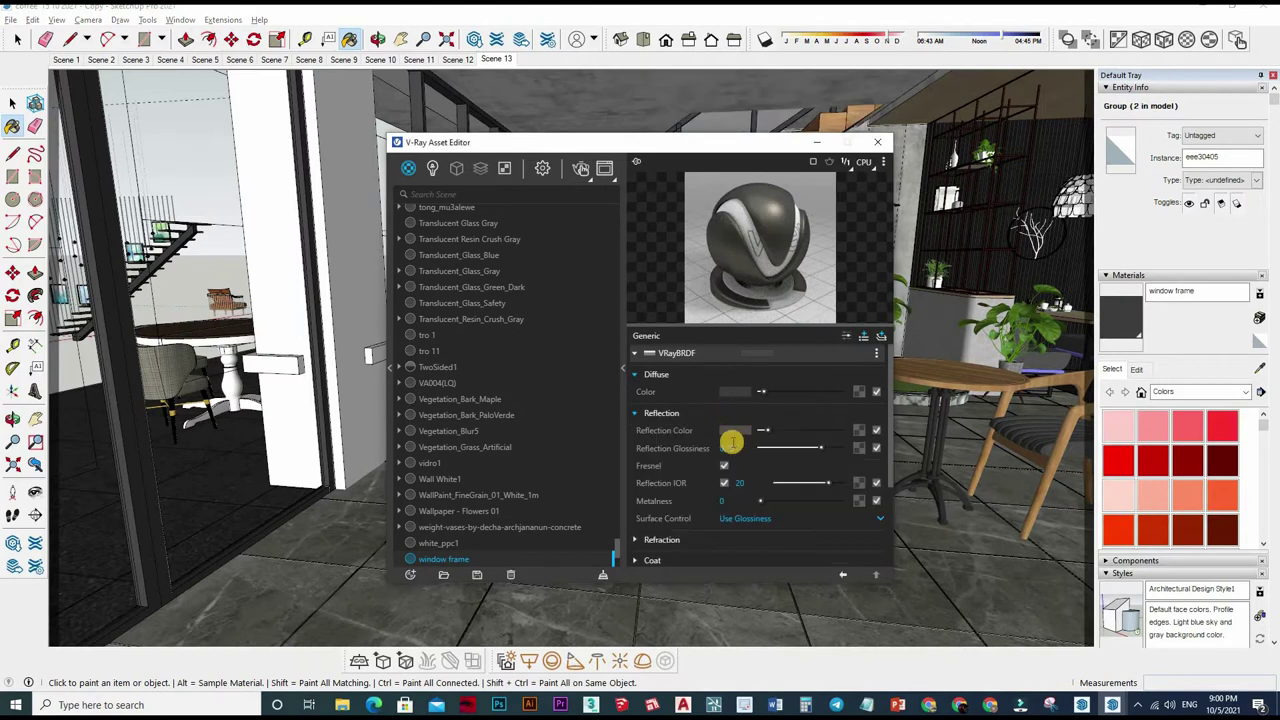
left_click(795, 430)
left_click(828, 448)
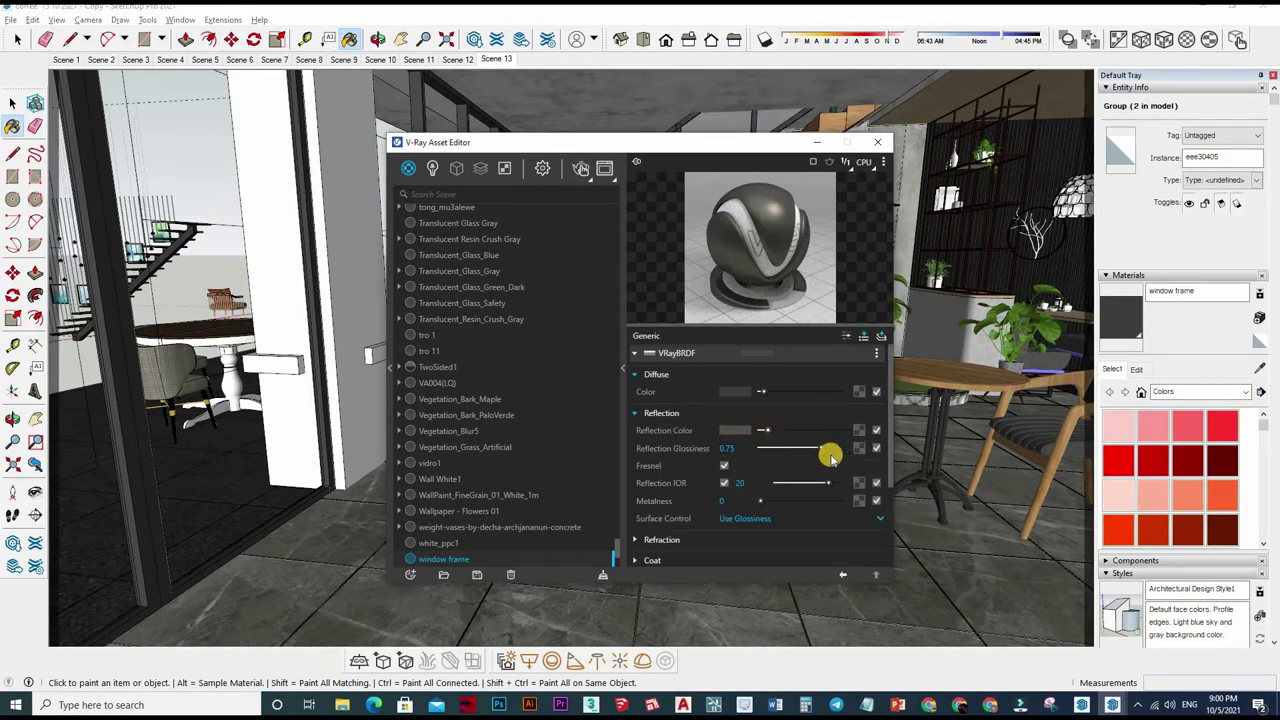
left_click(738, 391)
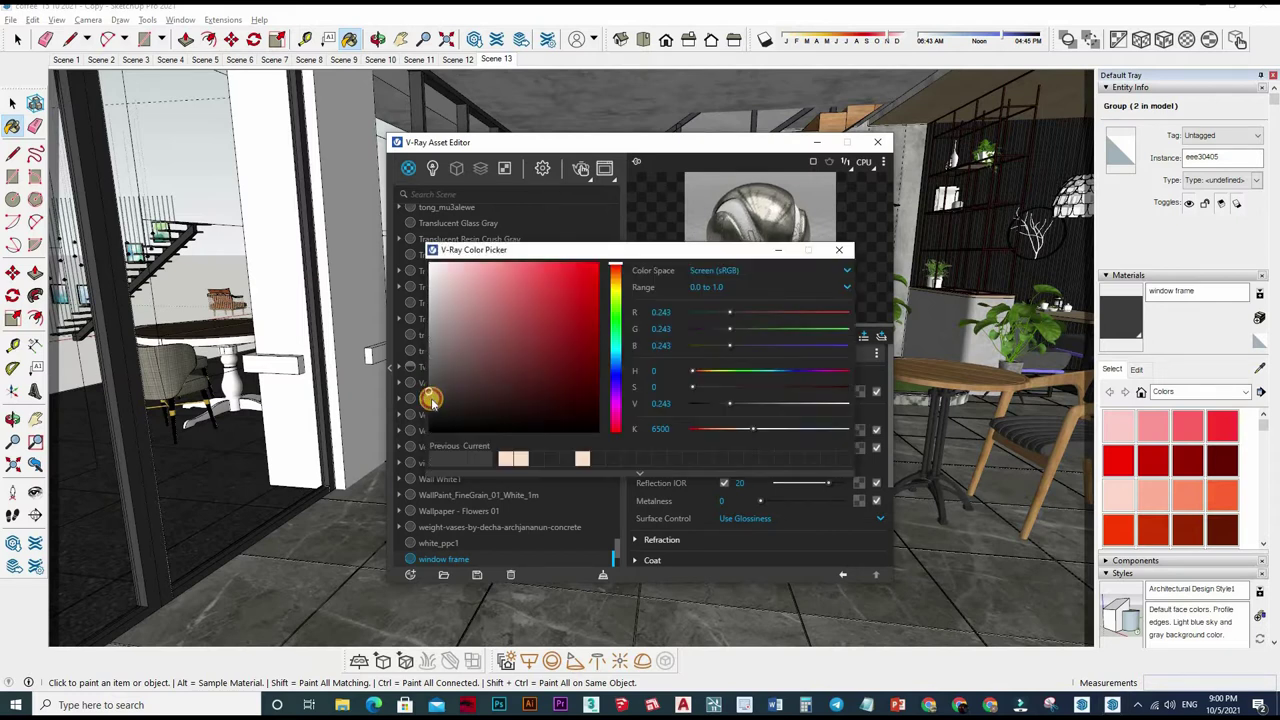
left_click(430, 405)
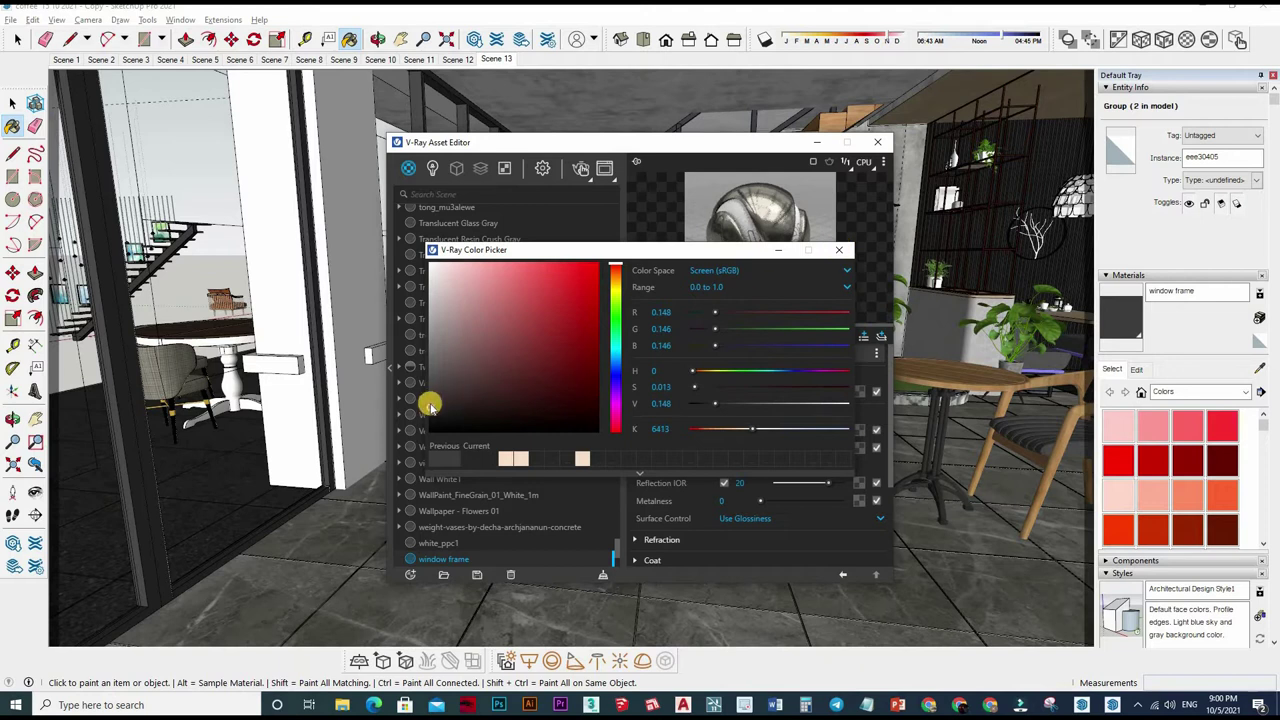
left_click(430, 415)
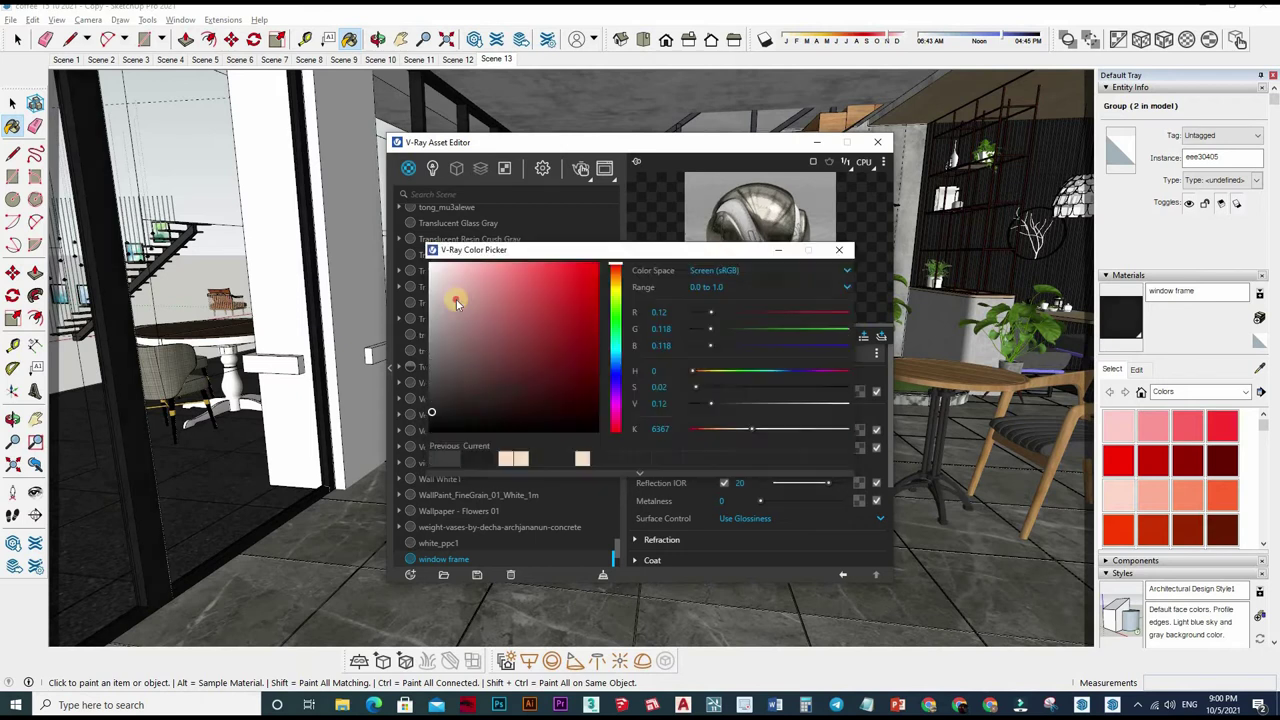
left_click(431, 381)
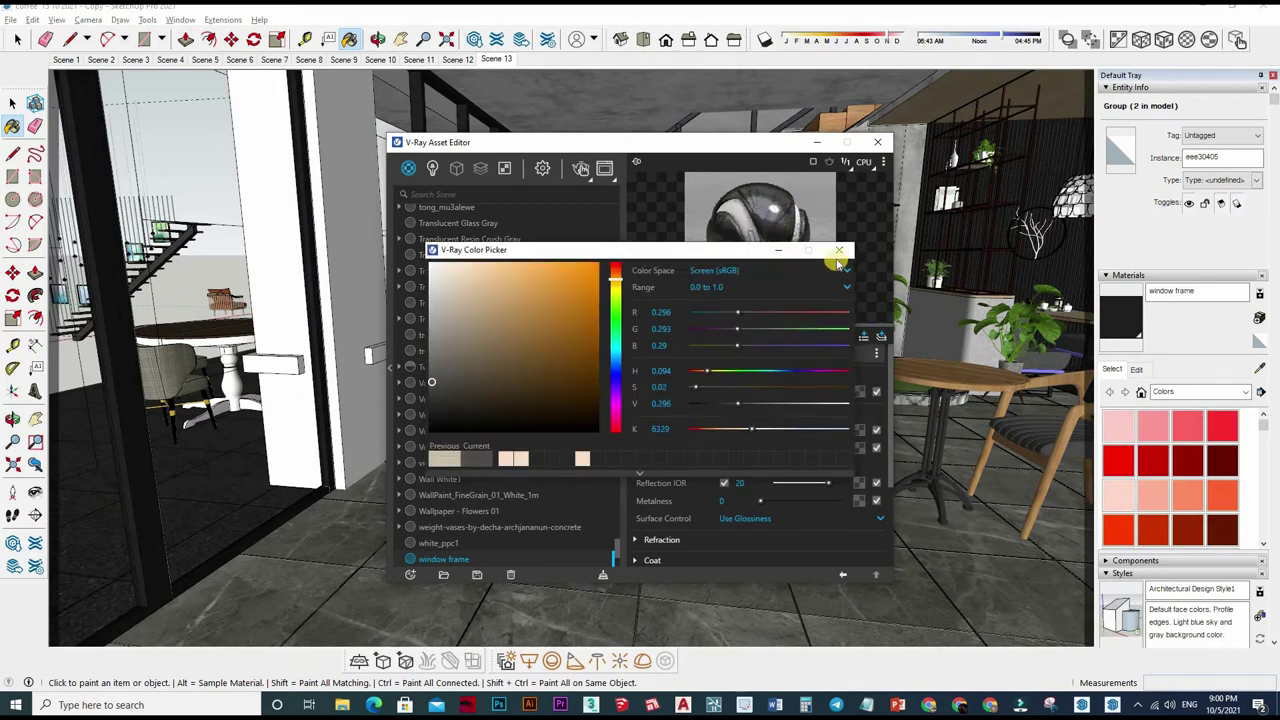
left_click(782, 478)
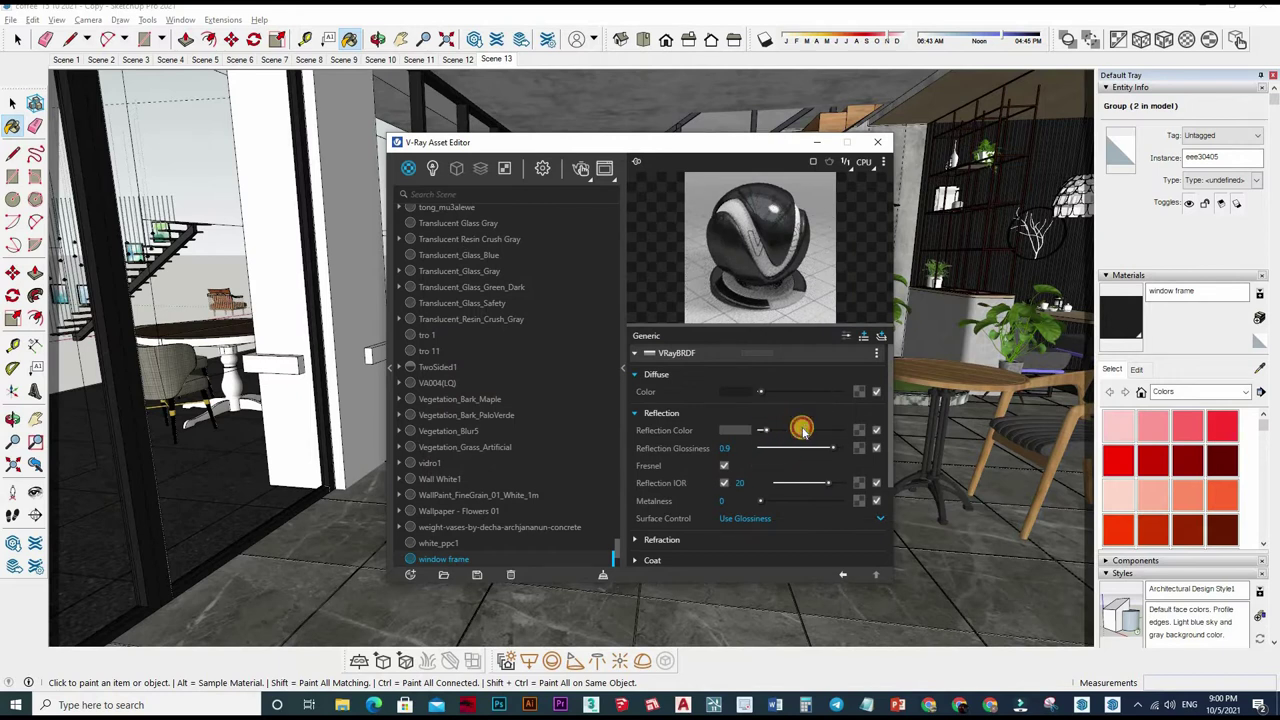
Step: Set the window frame's reflection colour to light grey, glossiness 0.9 and IOR 2
left_click(801, 428)
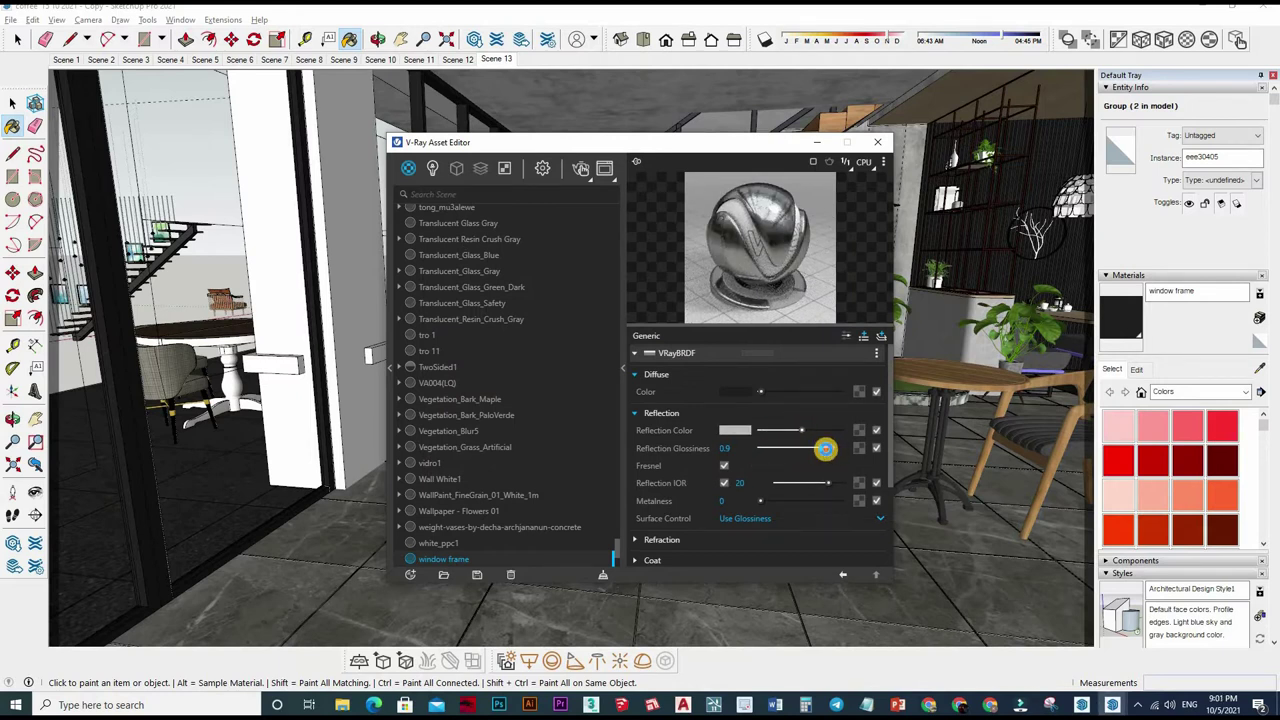
left_click_drag(825, 449, 828, 452)
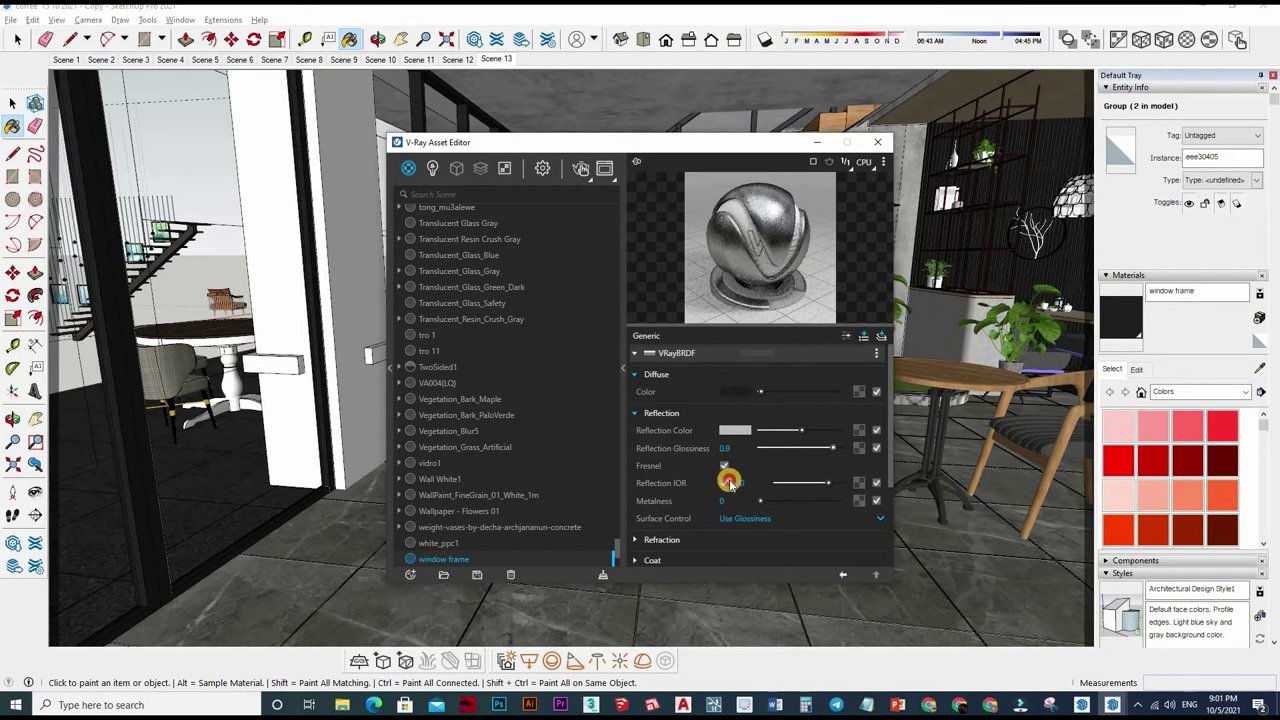
left_click(783, 490)
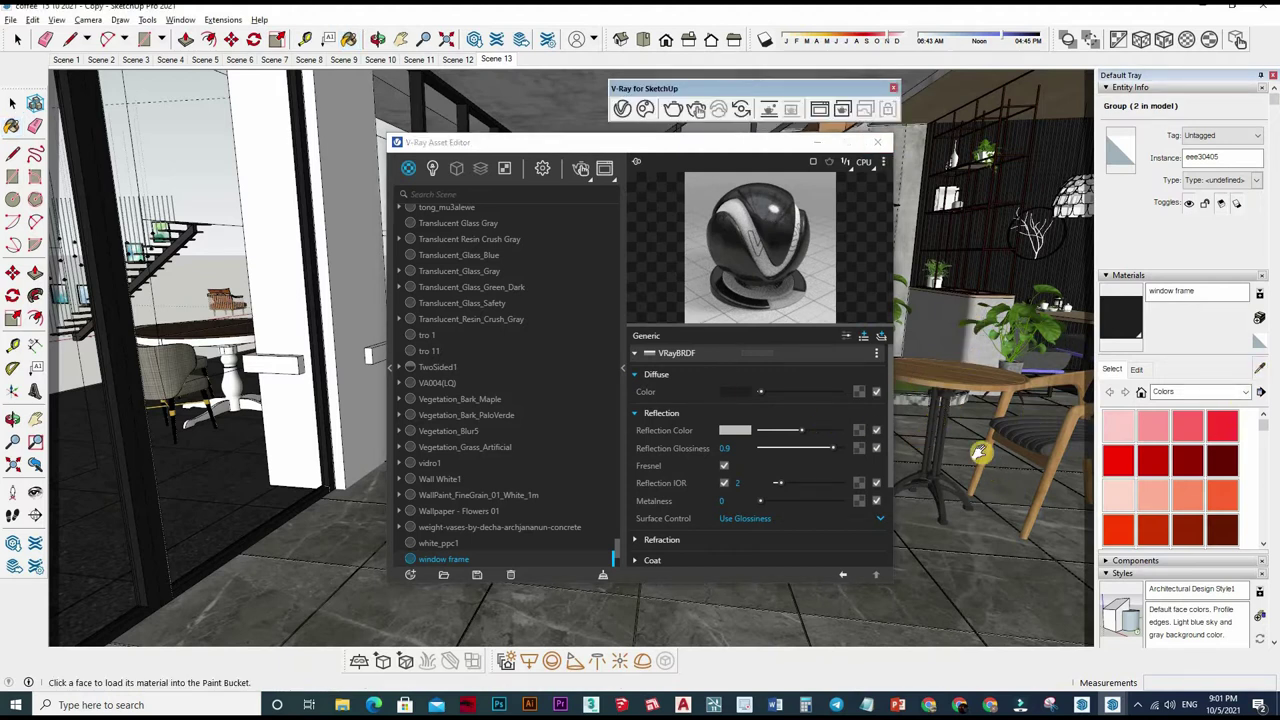
middle_click_drag(977, 453, 365, 515)
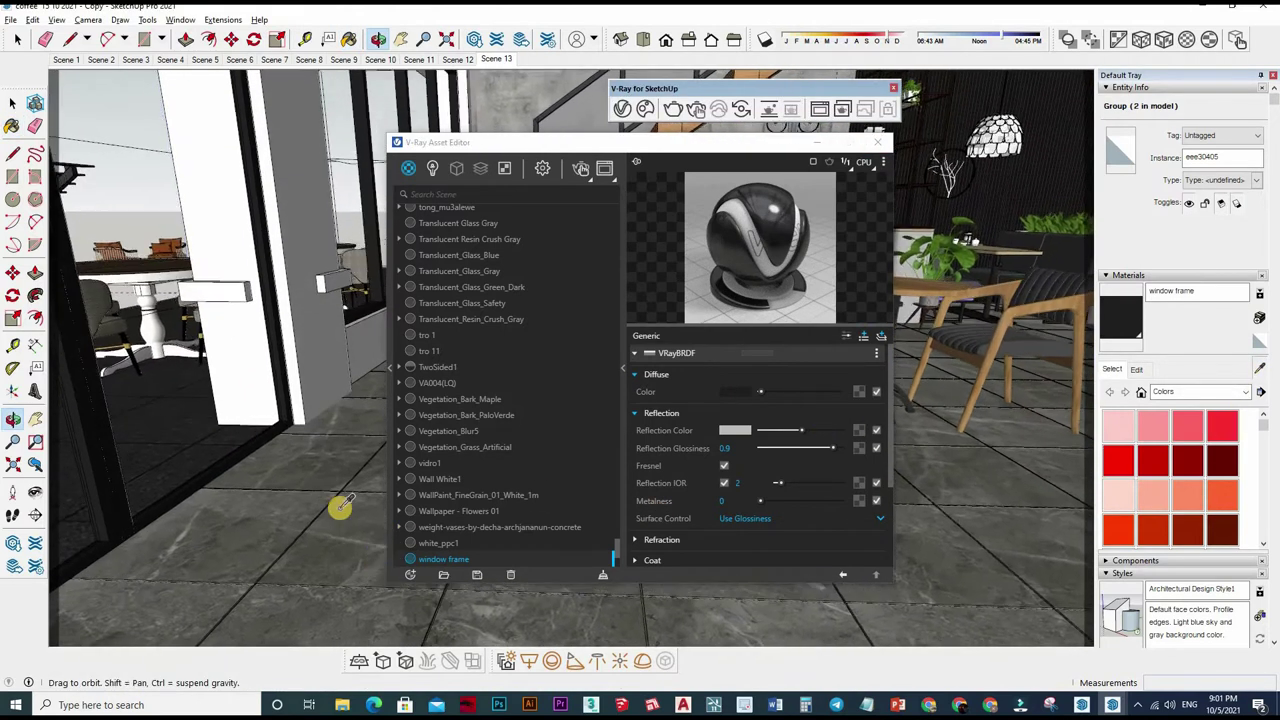
Step: Sample the floor's 12121 material and expand its reflection settings
left_click(365, 515, "alt")
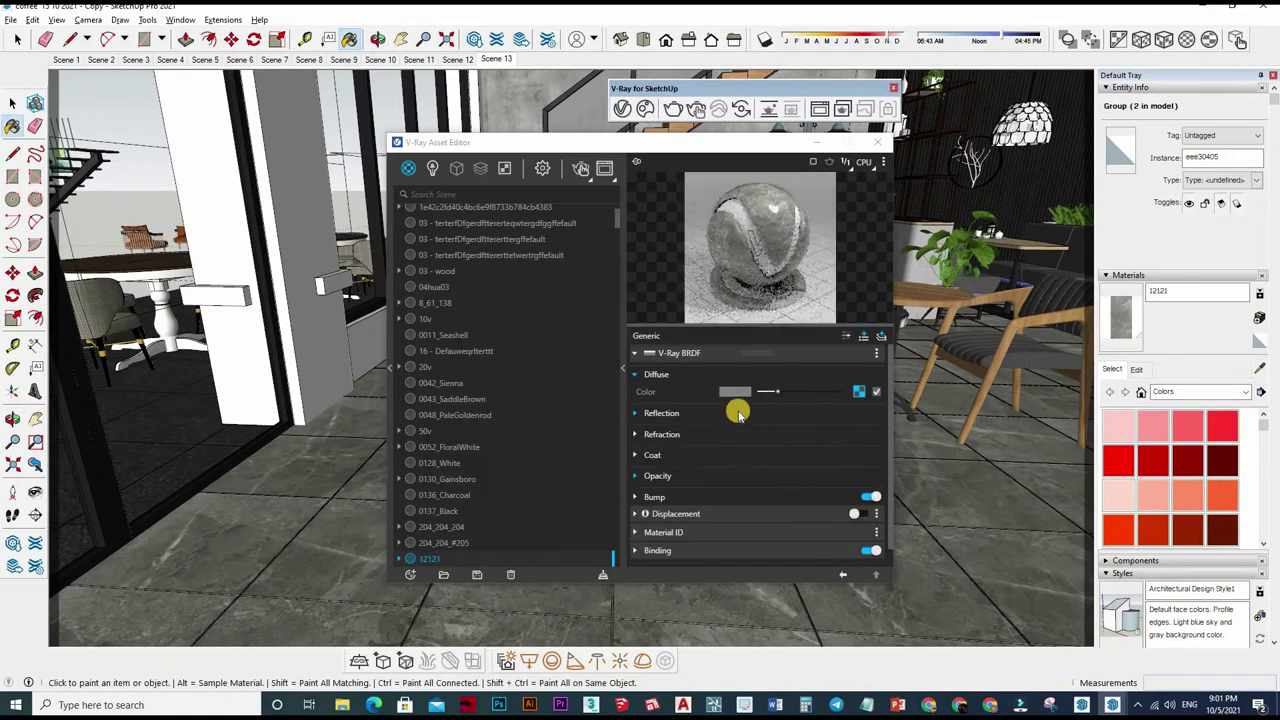
left_click(850, 414)
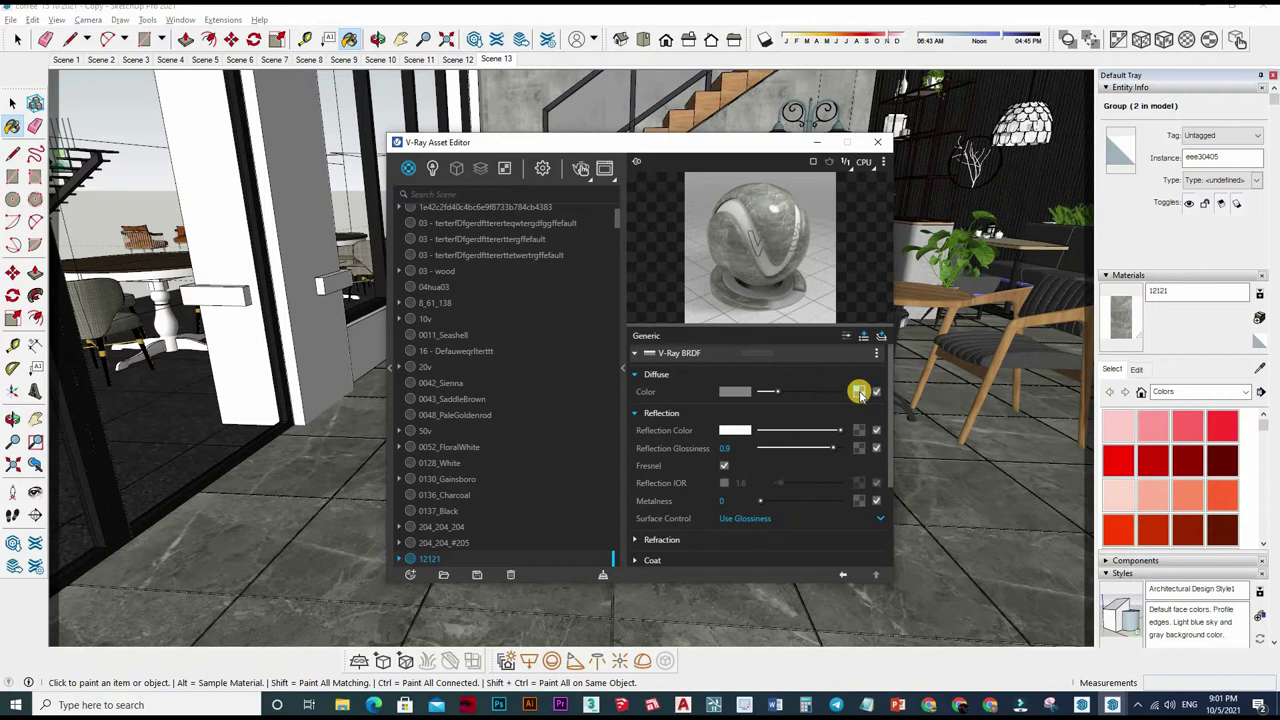
right_click(860, 393)
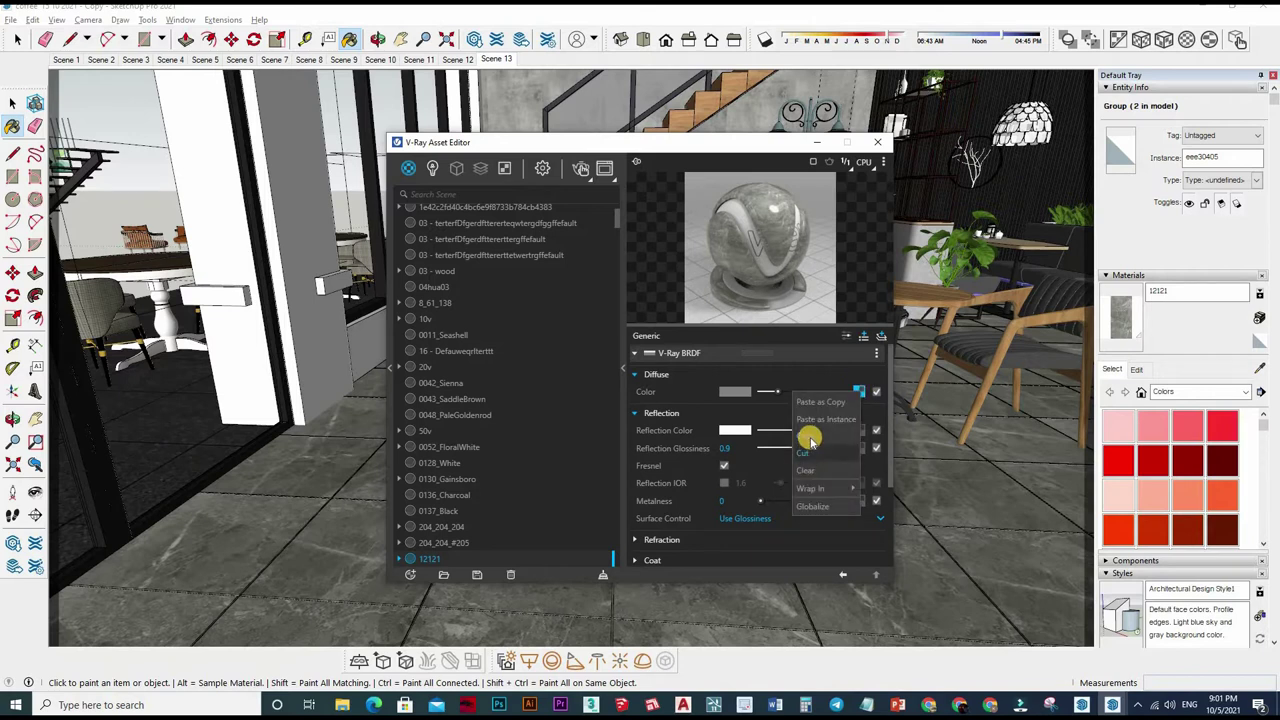
scroll(712, 490, "down", 3)
scroll(712, 485, "down", 1)
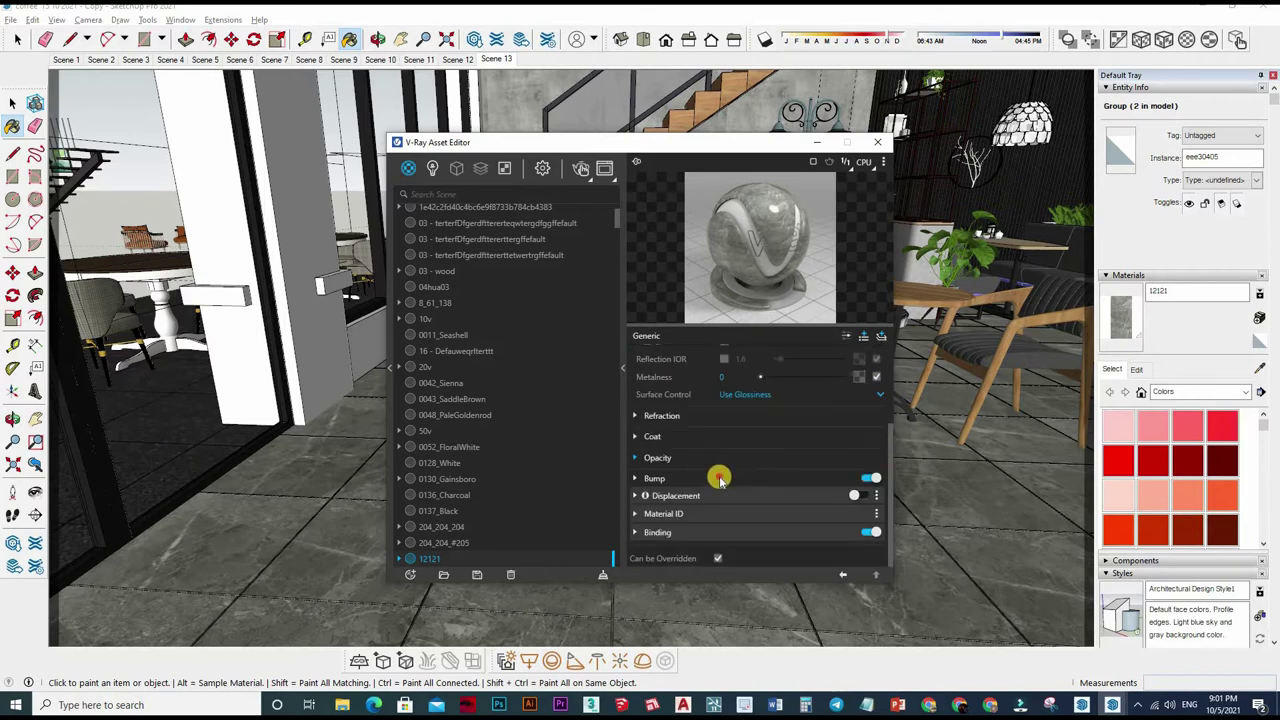
left_click(655, 479)
Step: Set the Binding Texture Mode to Custom with a TexBitmap binding texture
left_click(698, 527)
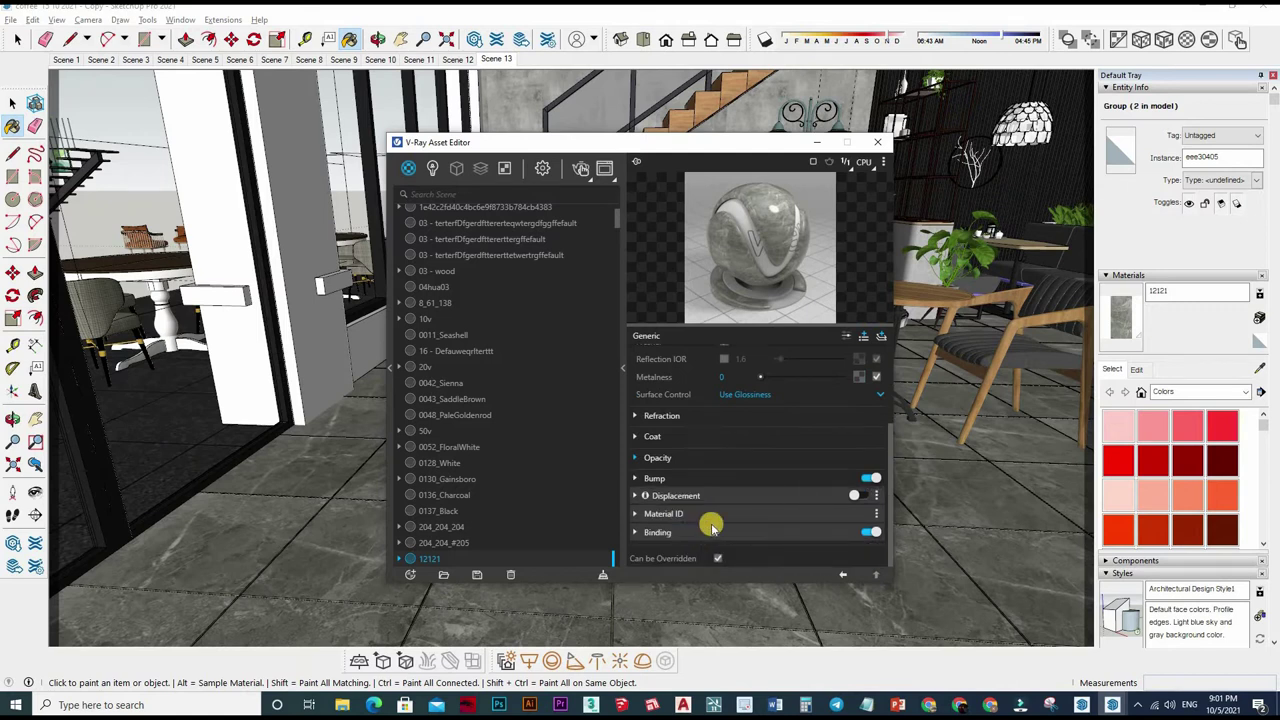
scroll(818, 535, "down", 1)
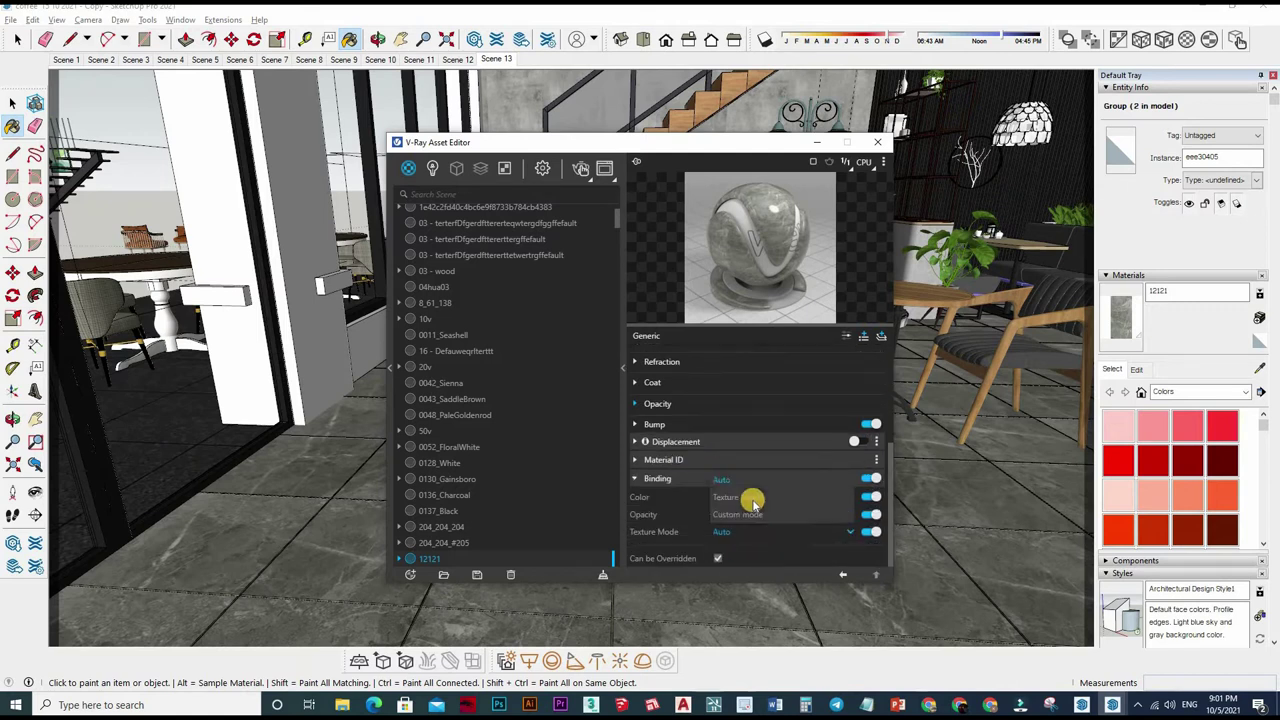
left_click(748, 517)
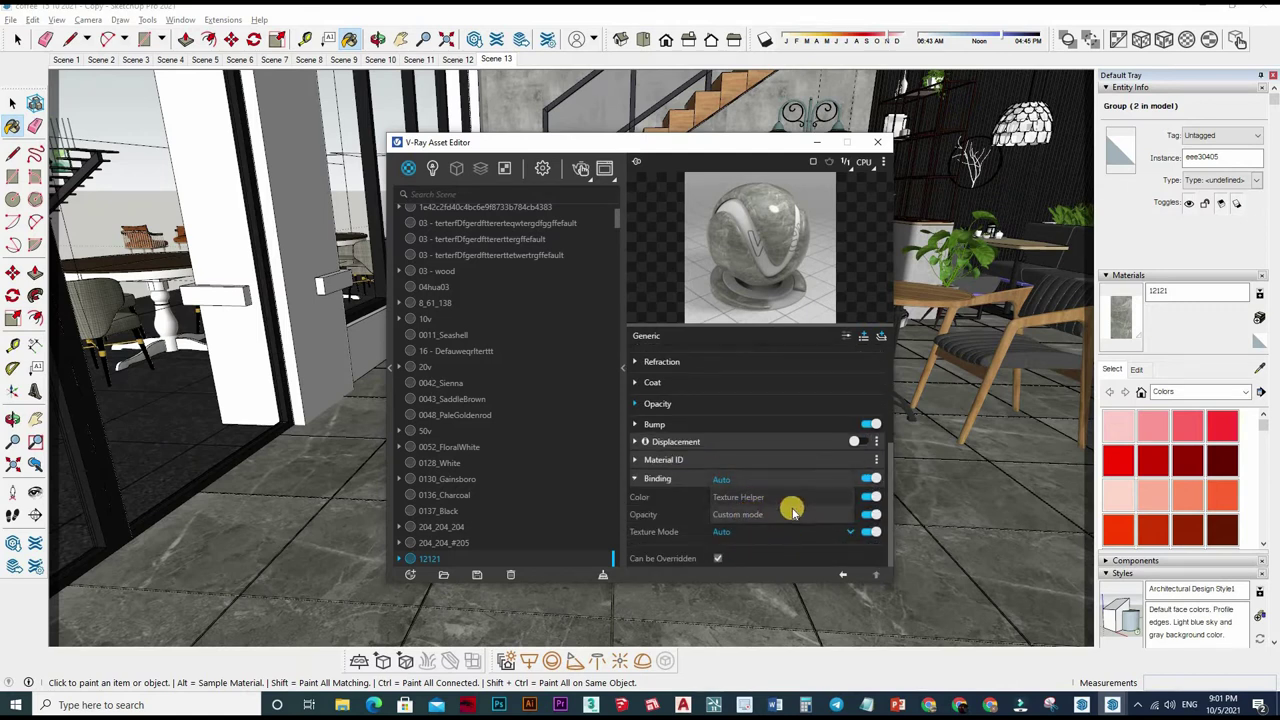
scroll(840, 540, "down", 1)
left_click(871, 532)
left_click(836, 540)
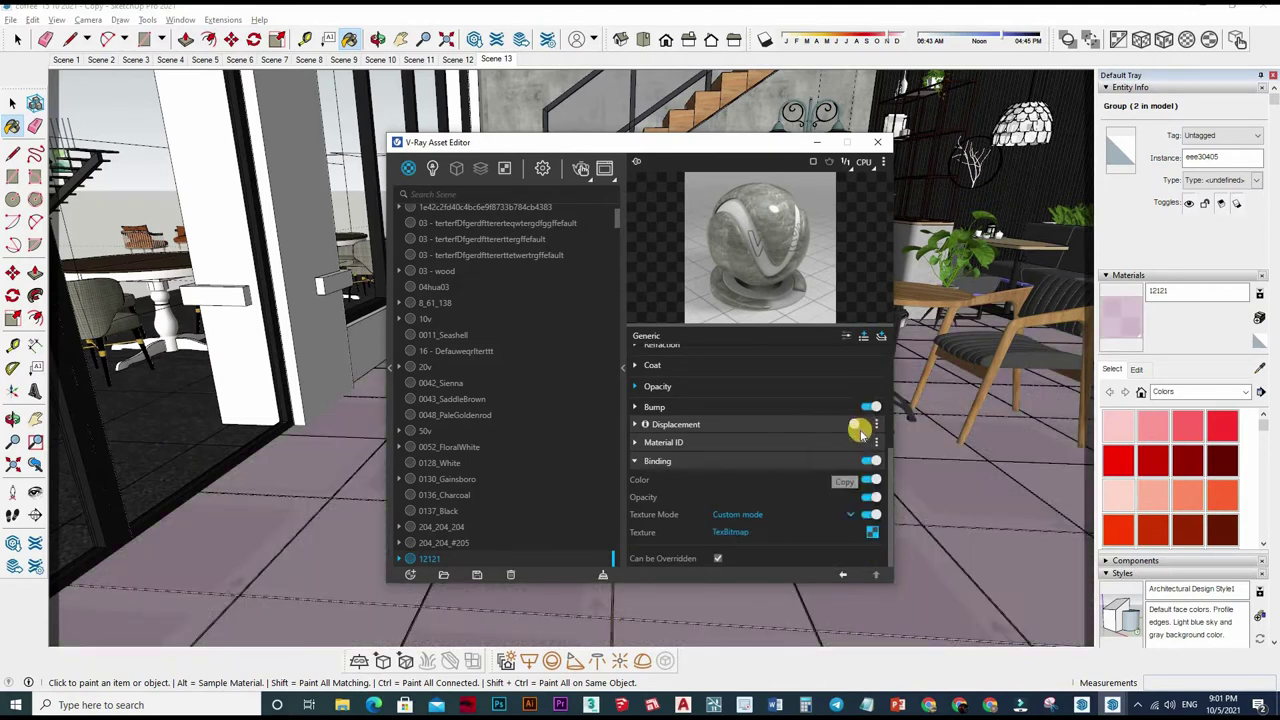
Step: Raise Reflection Glossiness to 1 and open the diffuse Color Correction texture
scroll(857, 435, "up", 4)
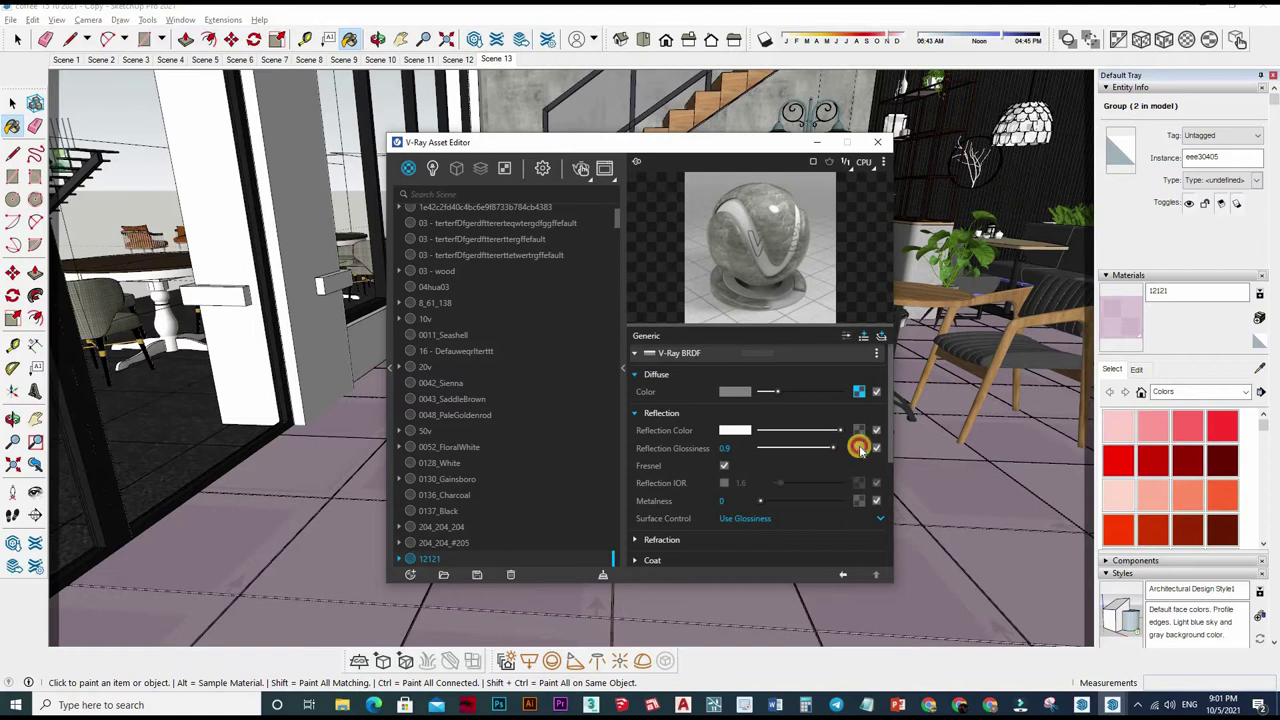
right_click(860, 448)
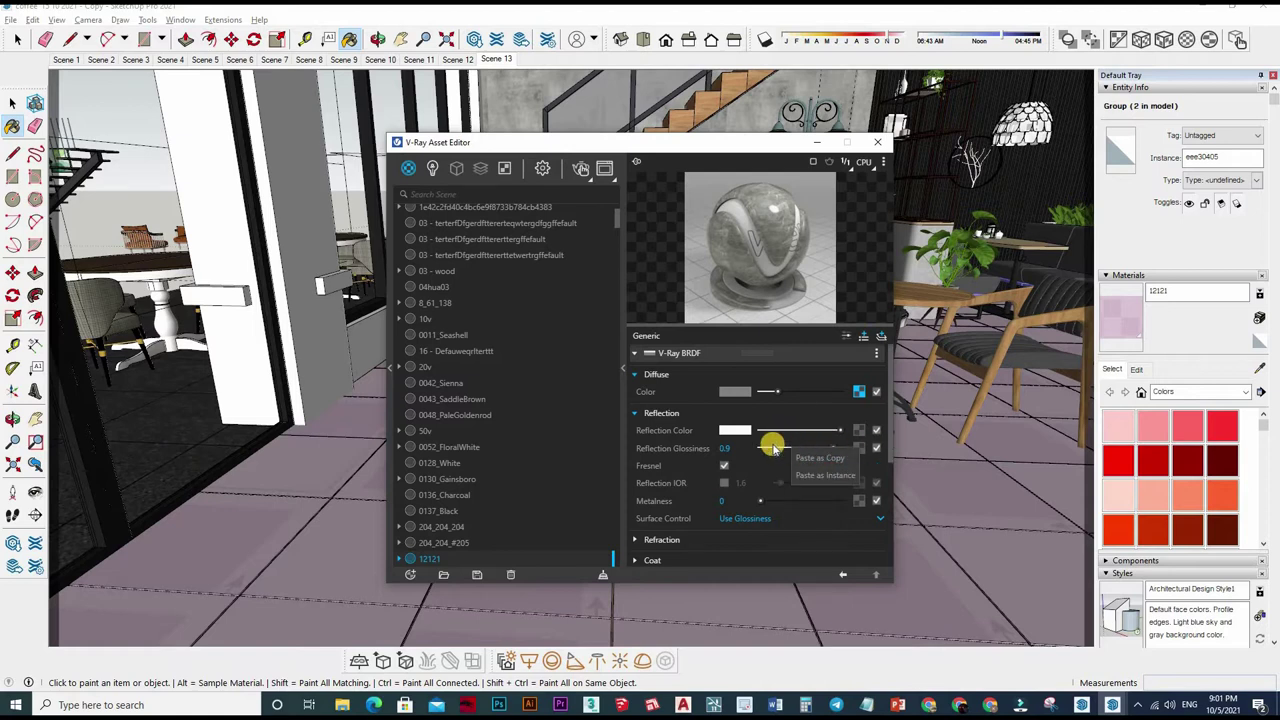
left_click_drag(773, 447, 857, 449)
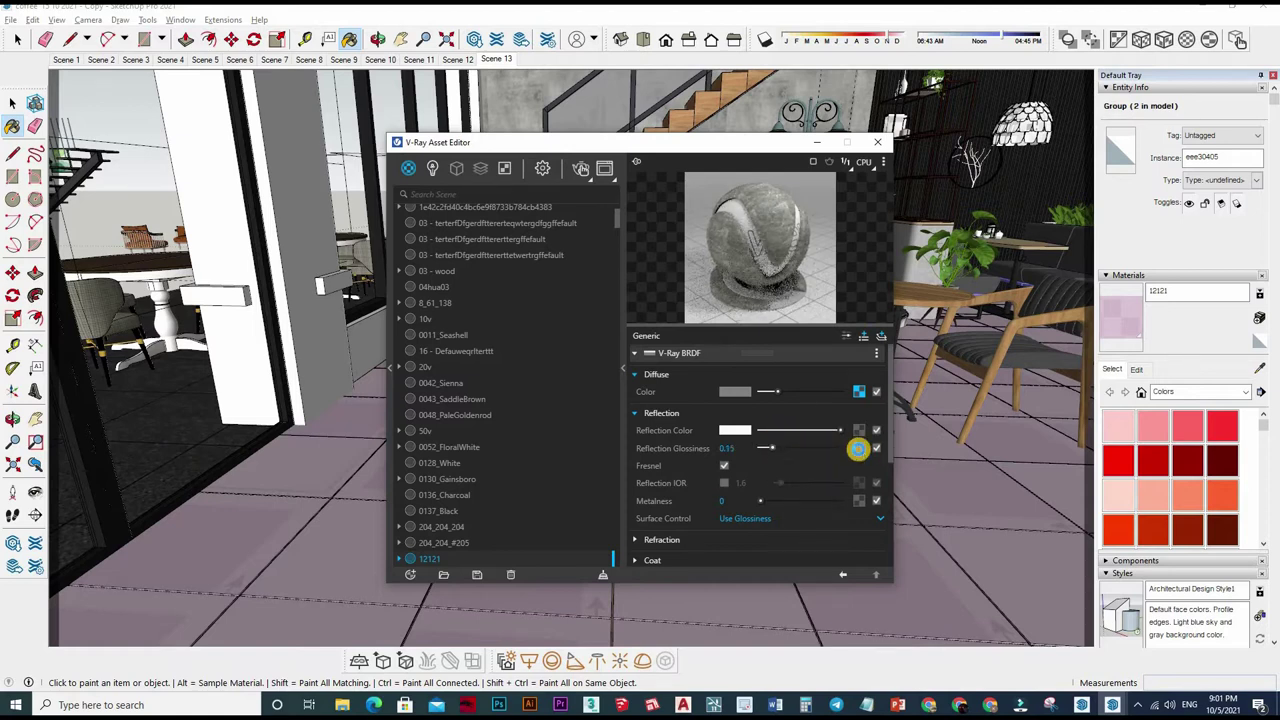
left_click(828, 163)
left_click(810, 360)
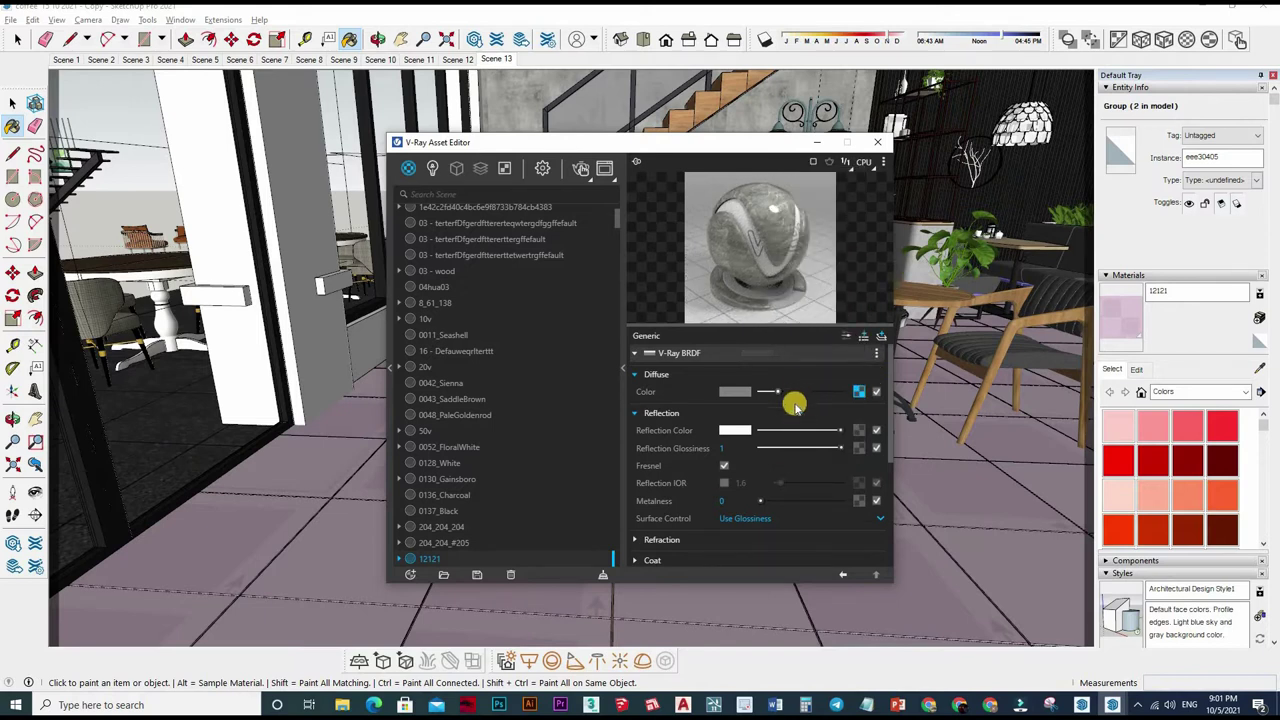
left_click(858, 391)
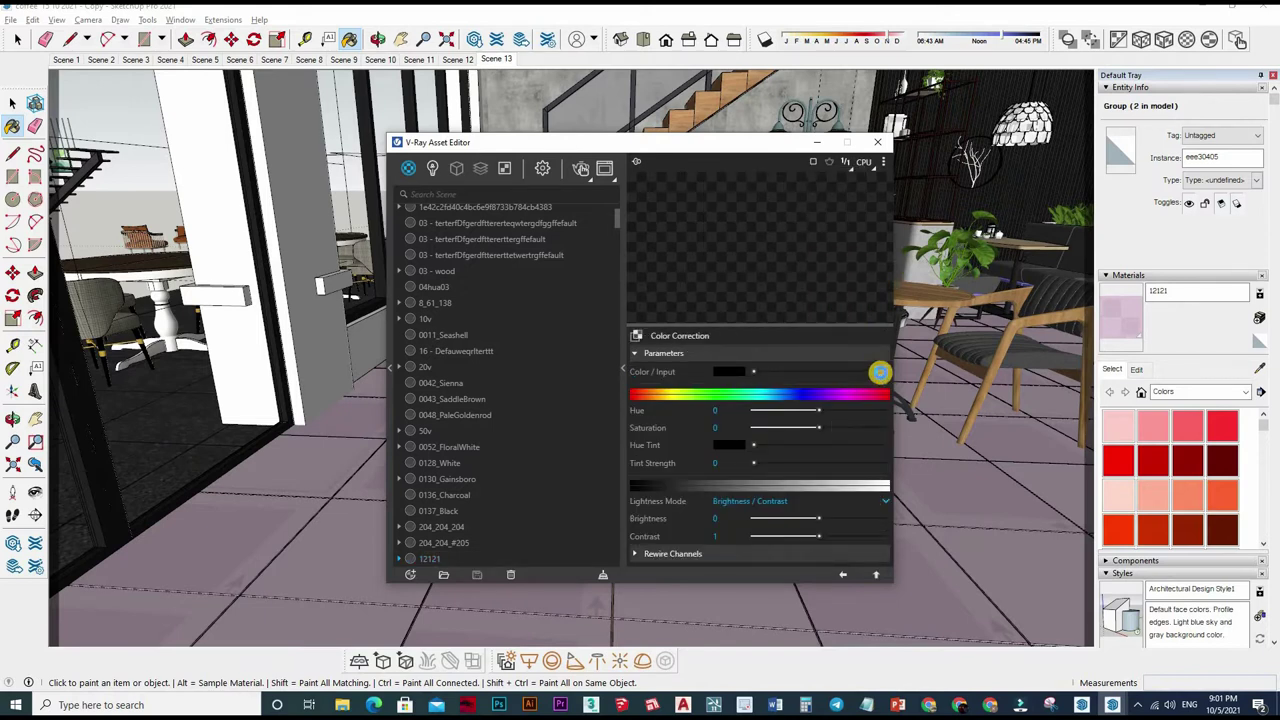
right_click(879, 372)
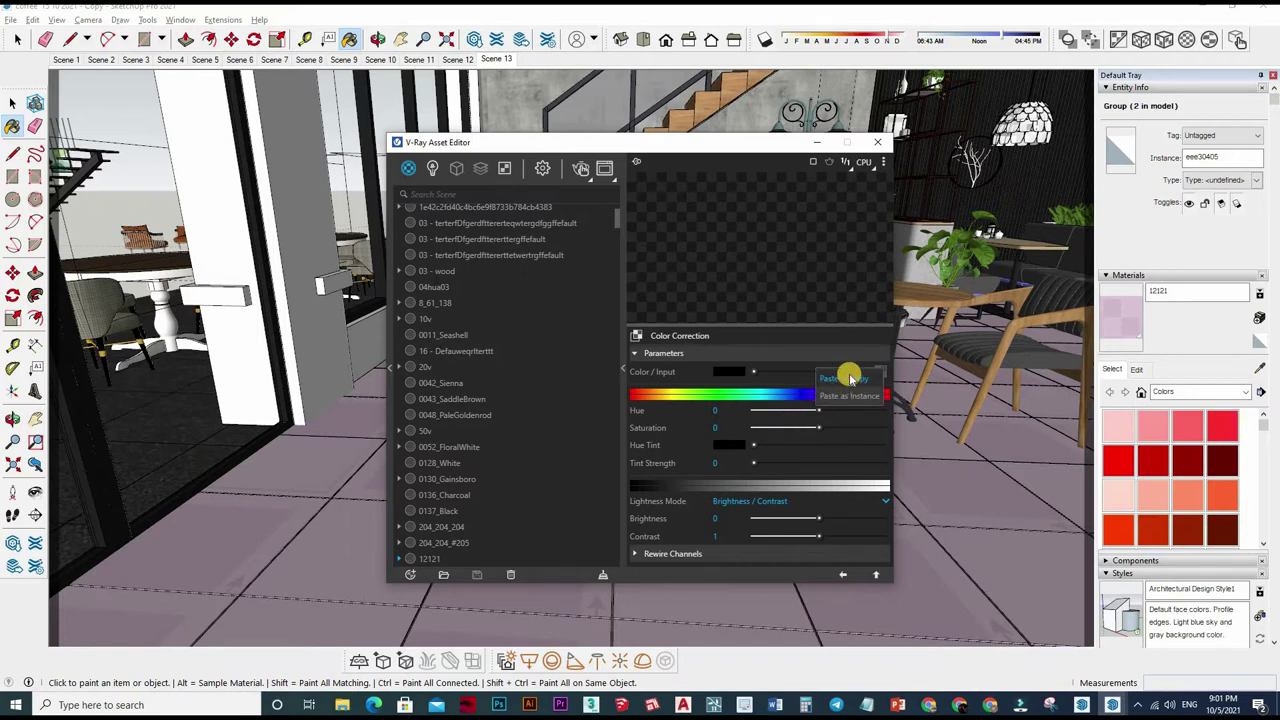
Step: Paste the texture into the Color Correction, desaturate it and lower brightness to about 0.02
left_click(877, 379)
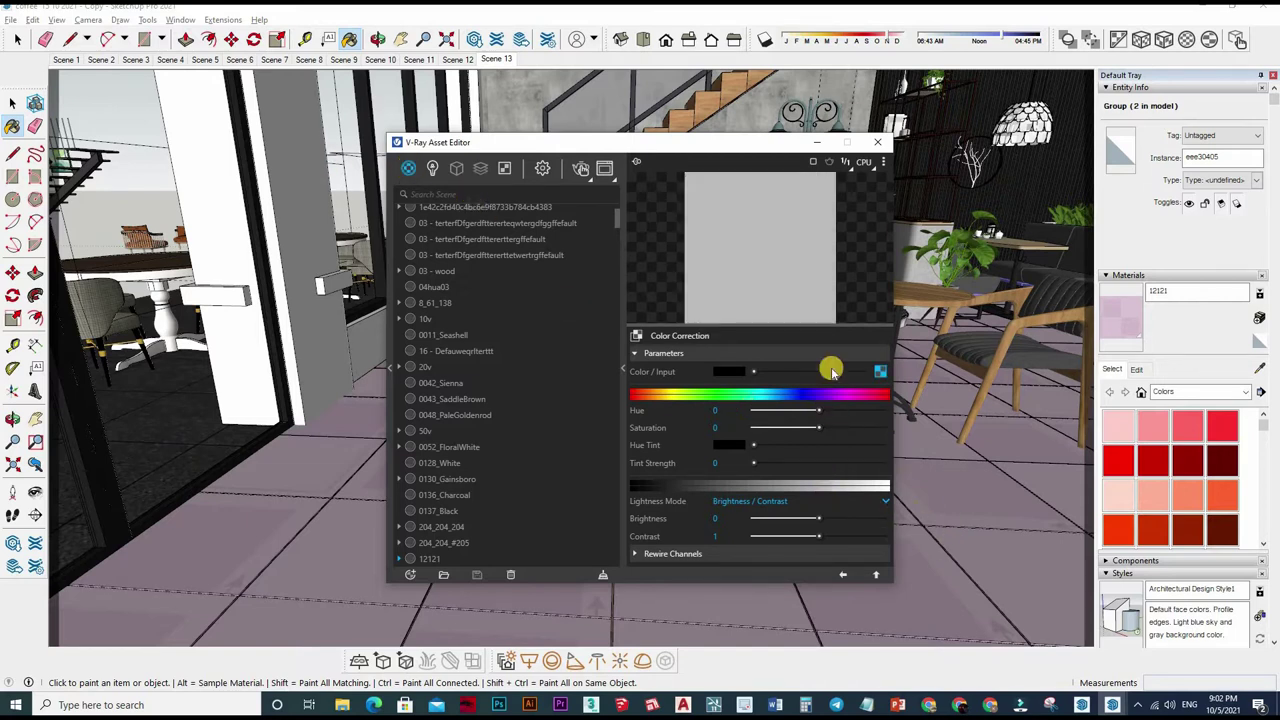
left_click_drag(818, 427, 738, 452)
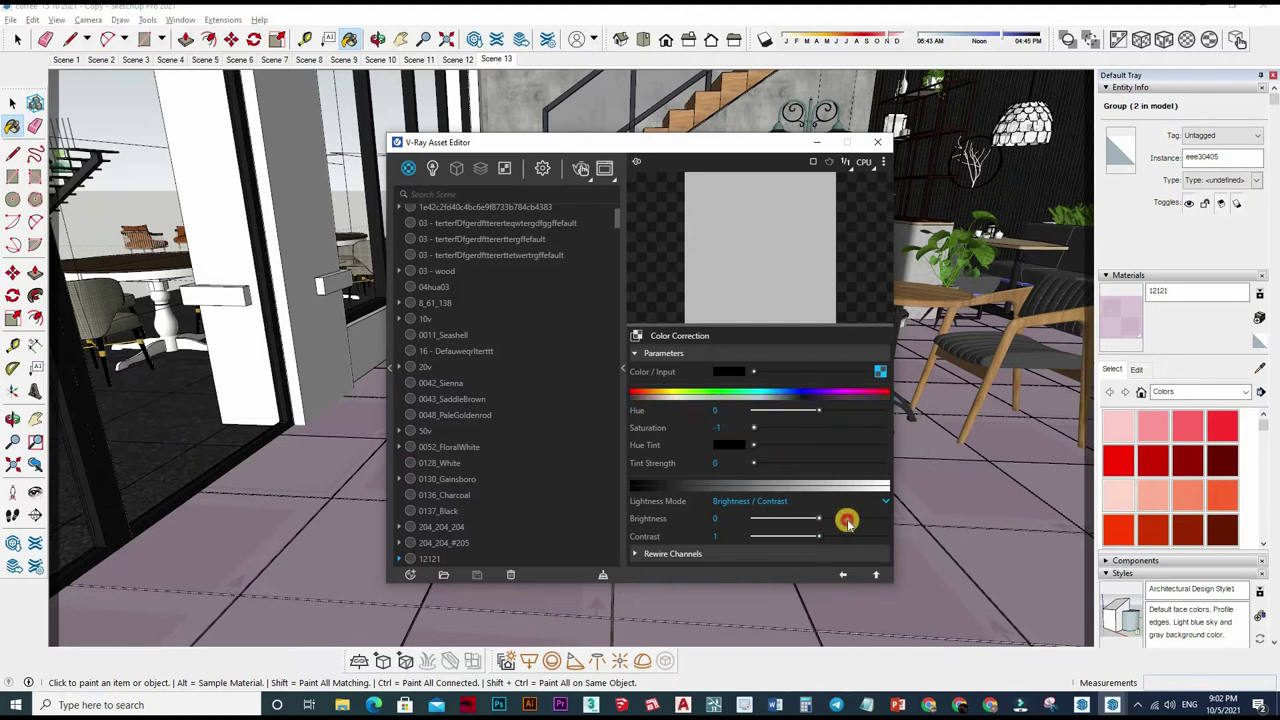
left_click(840, 519)
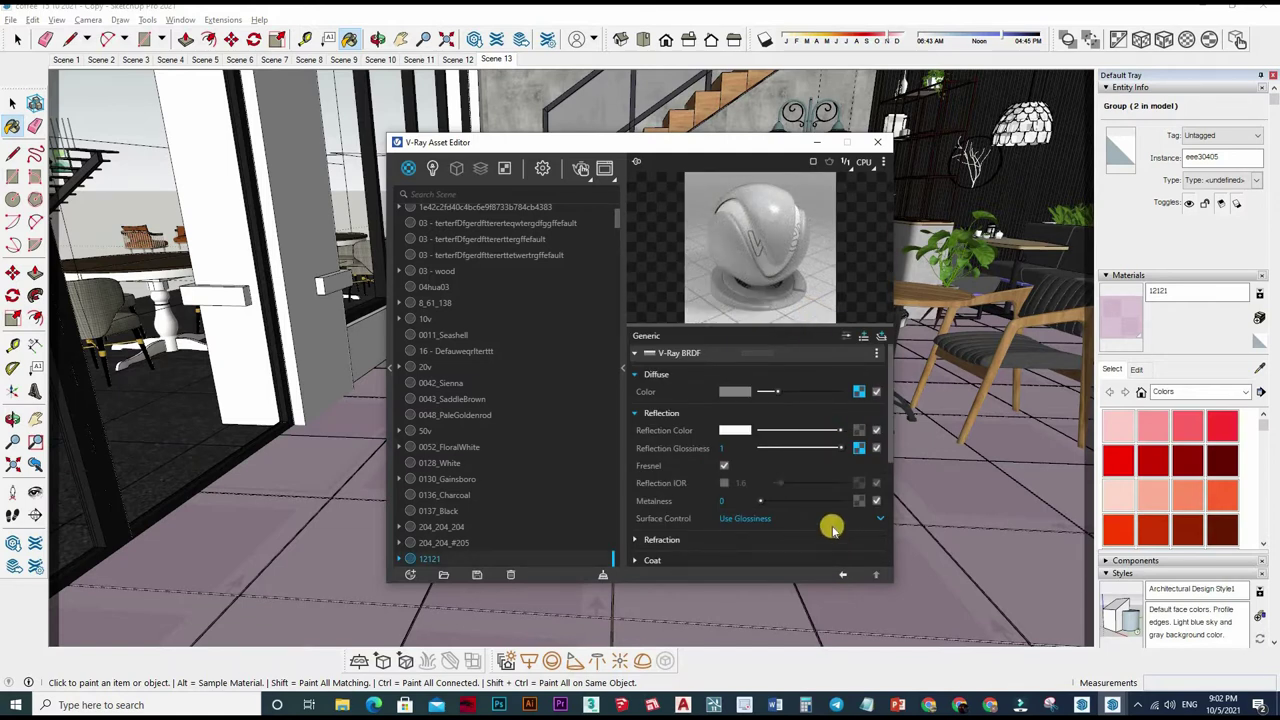
left_click(859, 391)
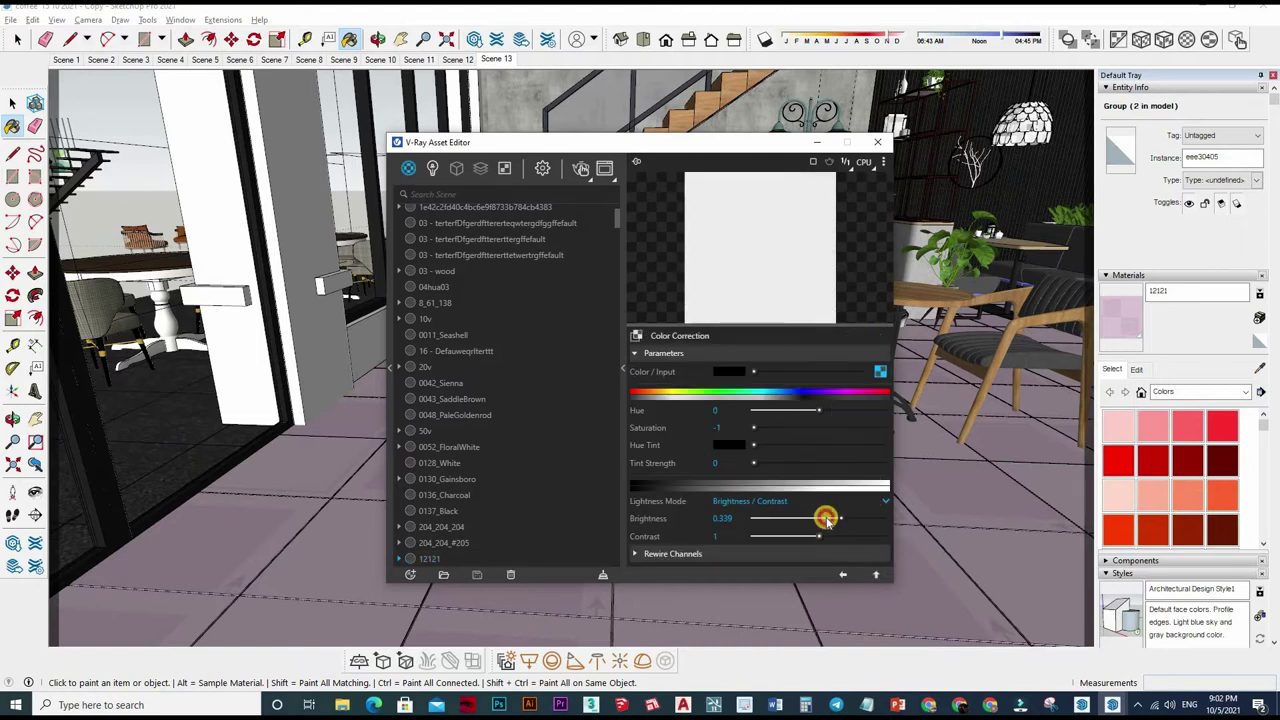
left_click_drag(826, 518, 857, 580)
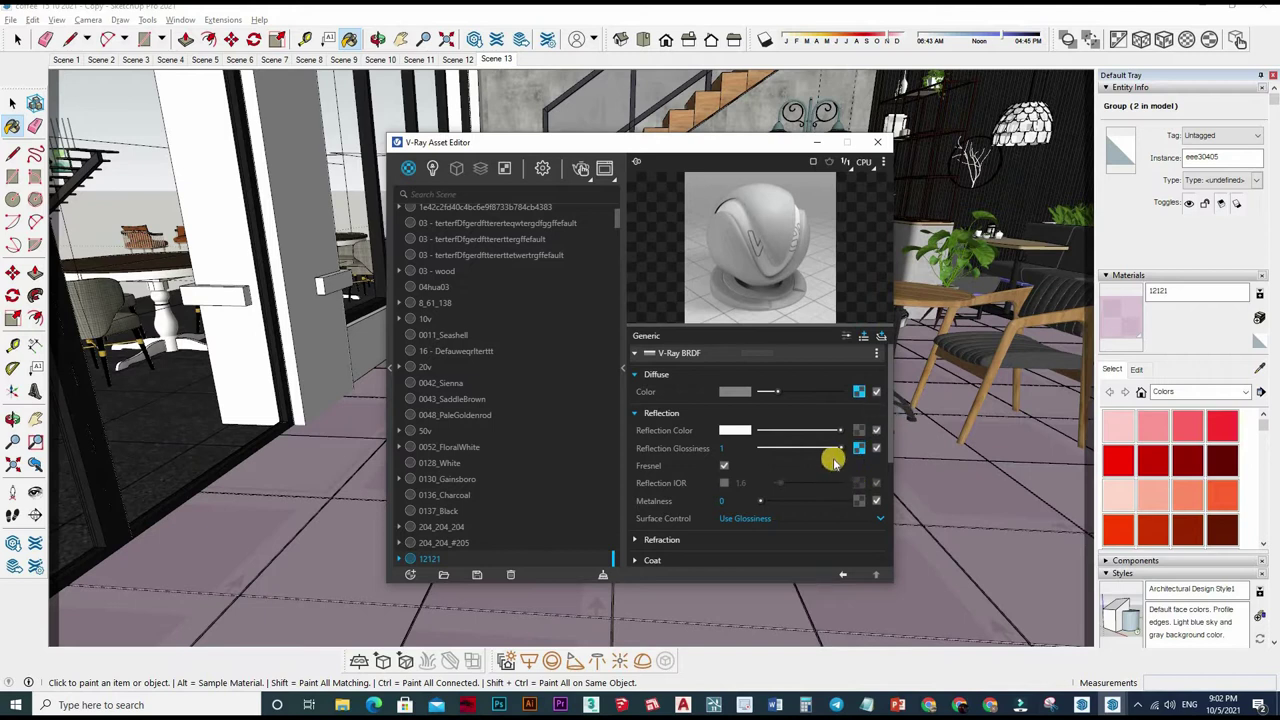
Step: Clear the reflection glossiness map and the binding texture from material 12121
scroll(850, 515, "down", 3)
scroll(858, 525, "down", 1)
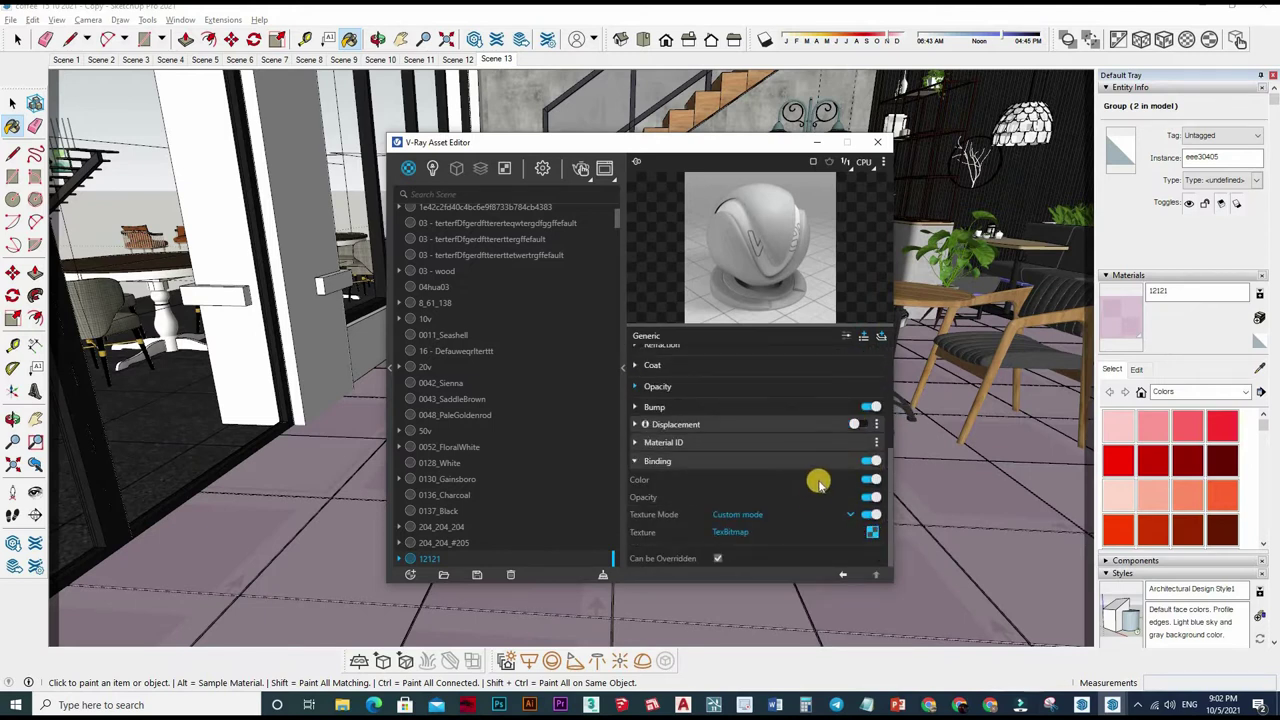
scroll(858, 450, "up", 4)
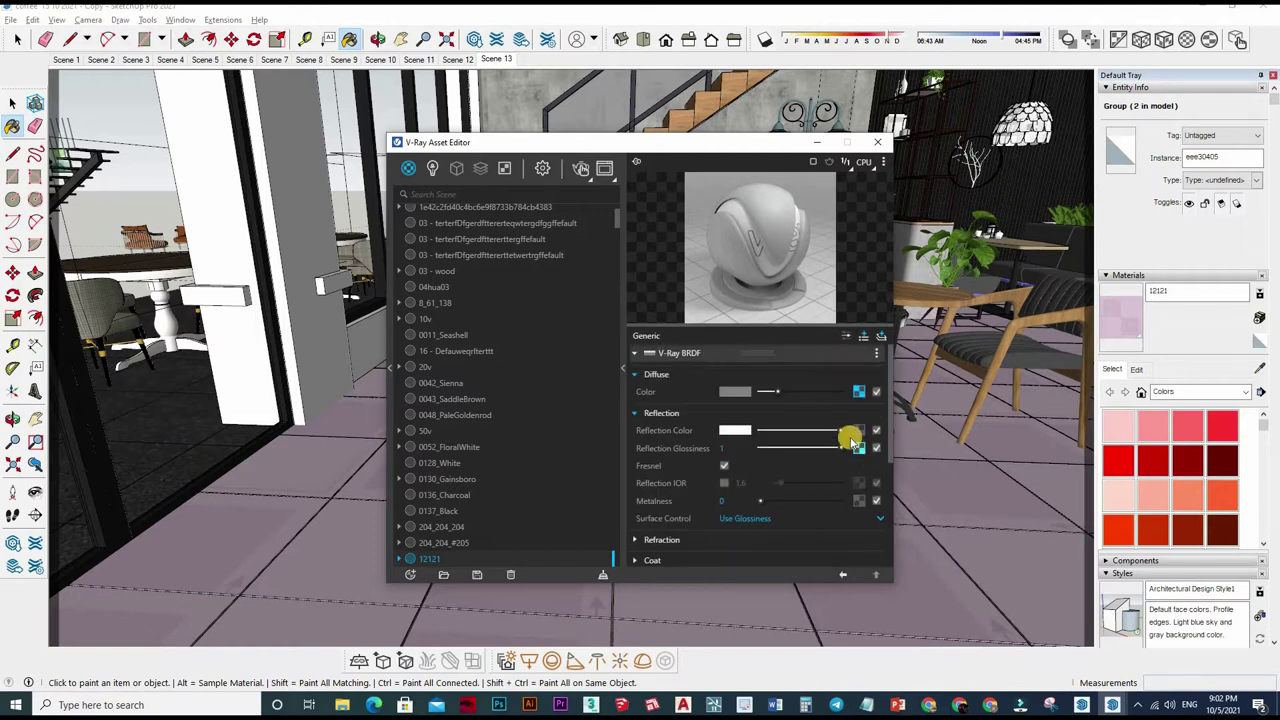
right_click(813, 400)
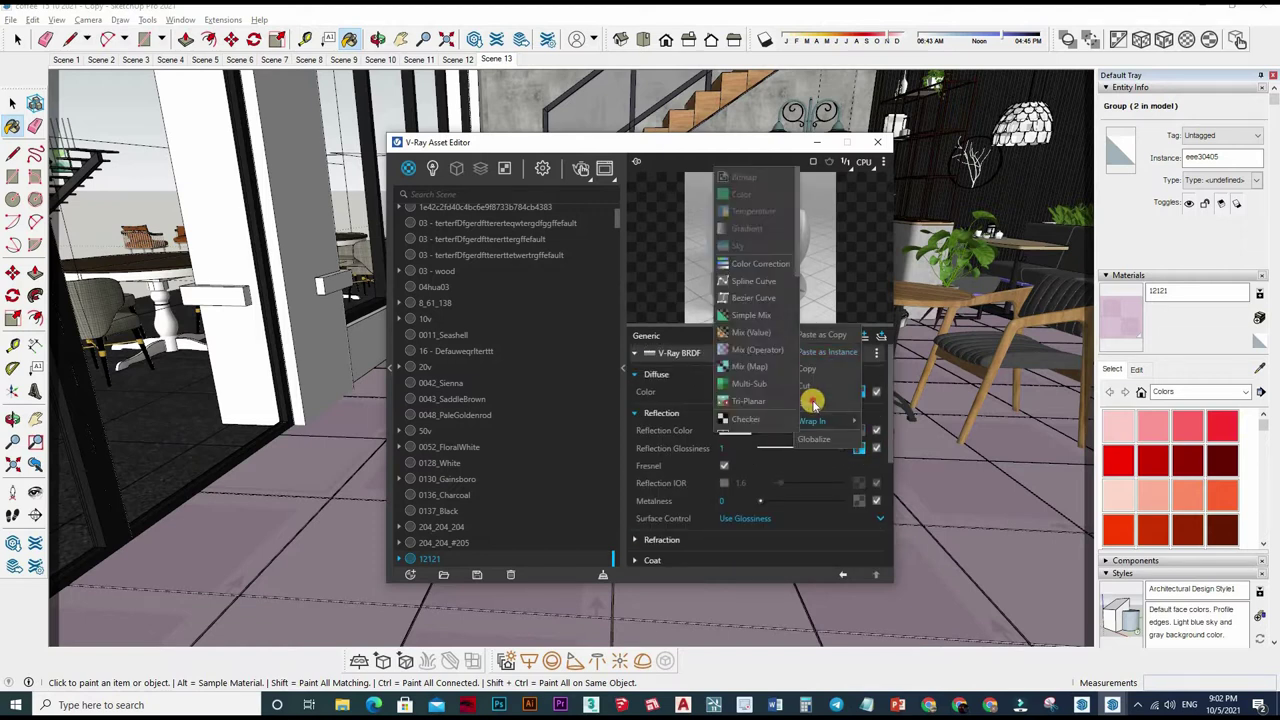
left_click(842, 465)
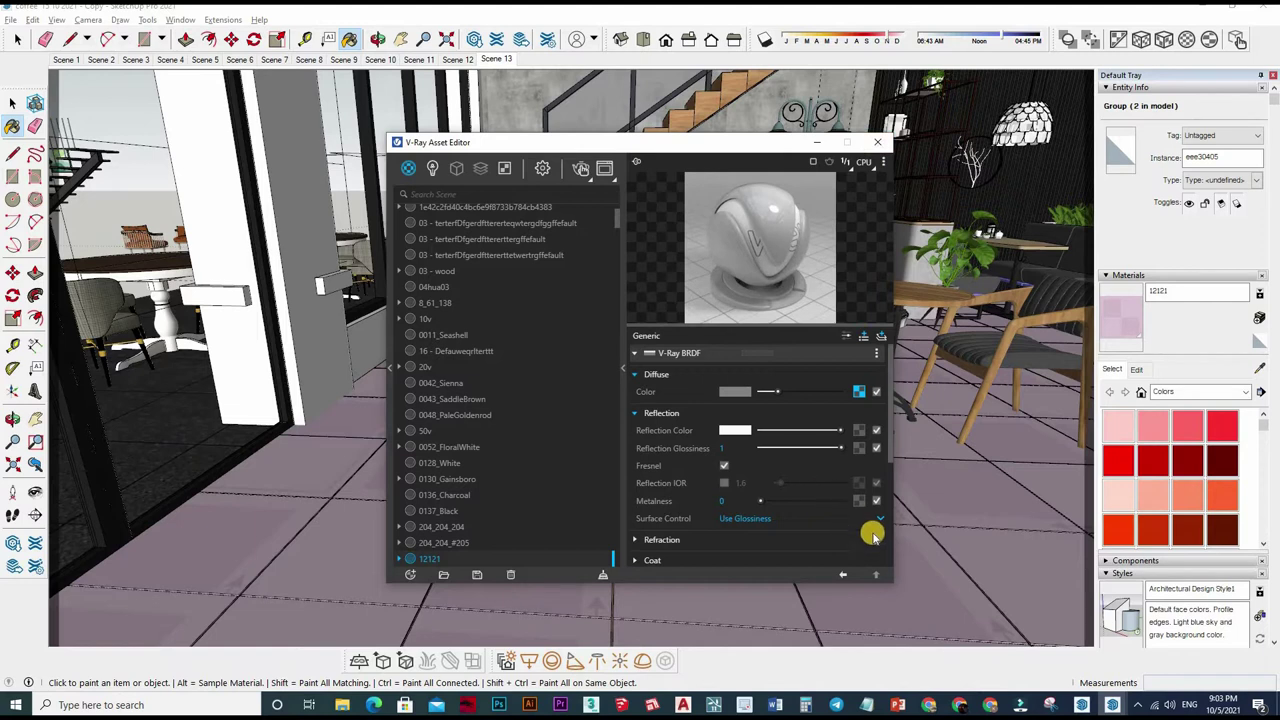
scroll(871, 530, "down", 3)
right_click(840, 474)
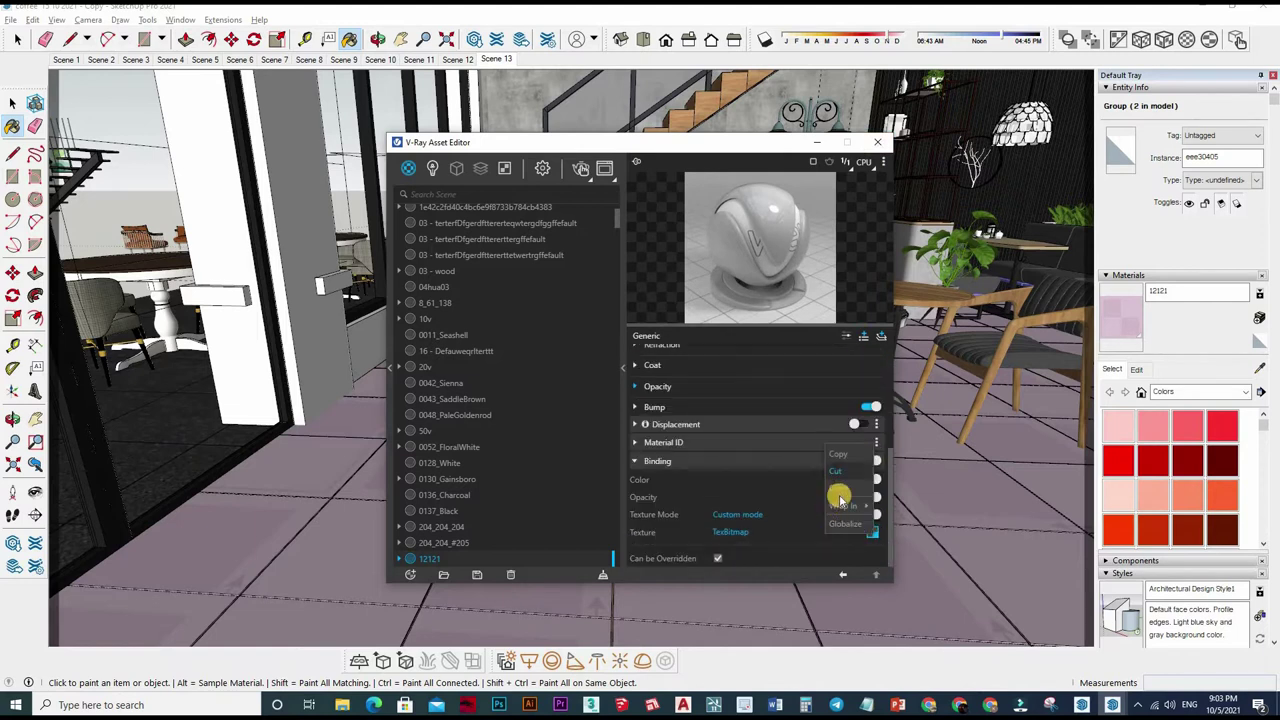
left_click(802, 492)
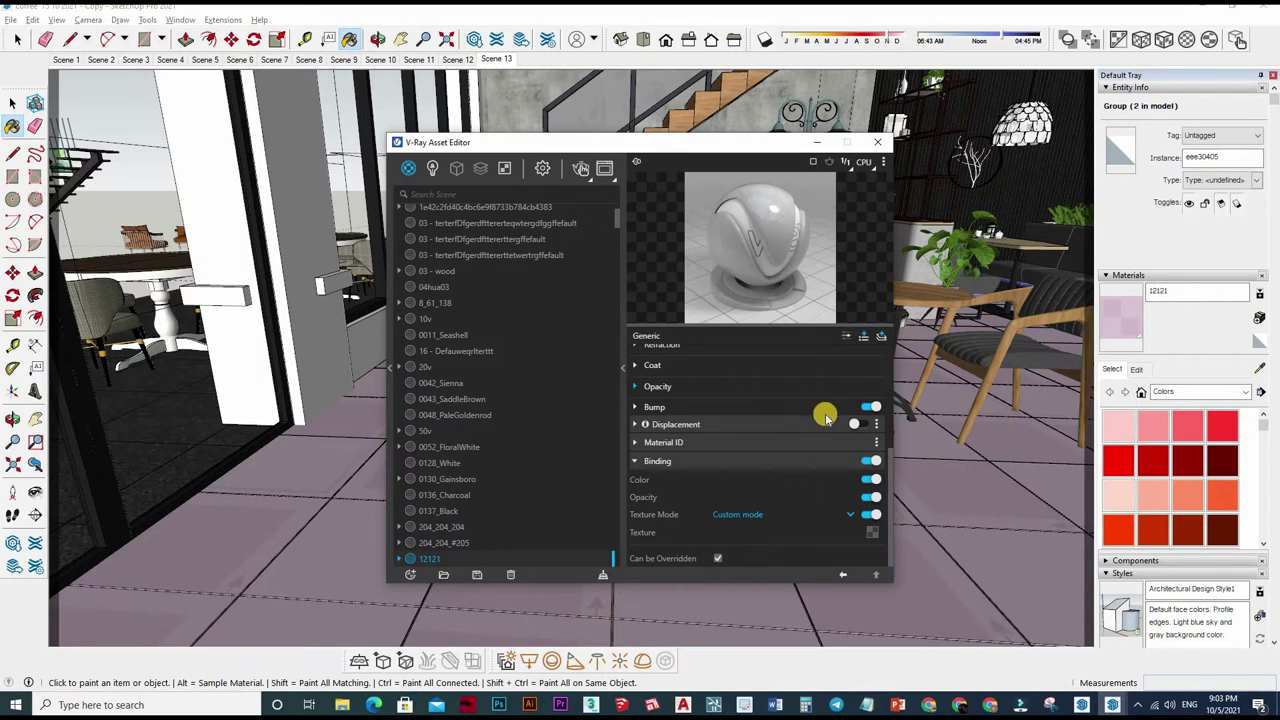
Step: Check the Diffuse bitmap's file settings, then close the V-Ray Asset Editor
scroll(840, 410, "up", 5)
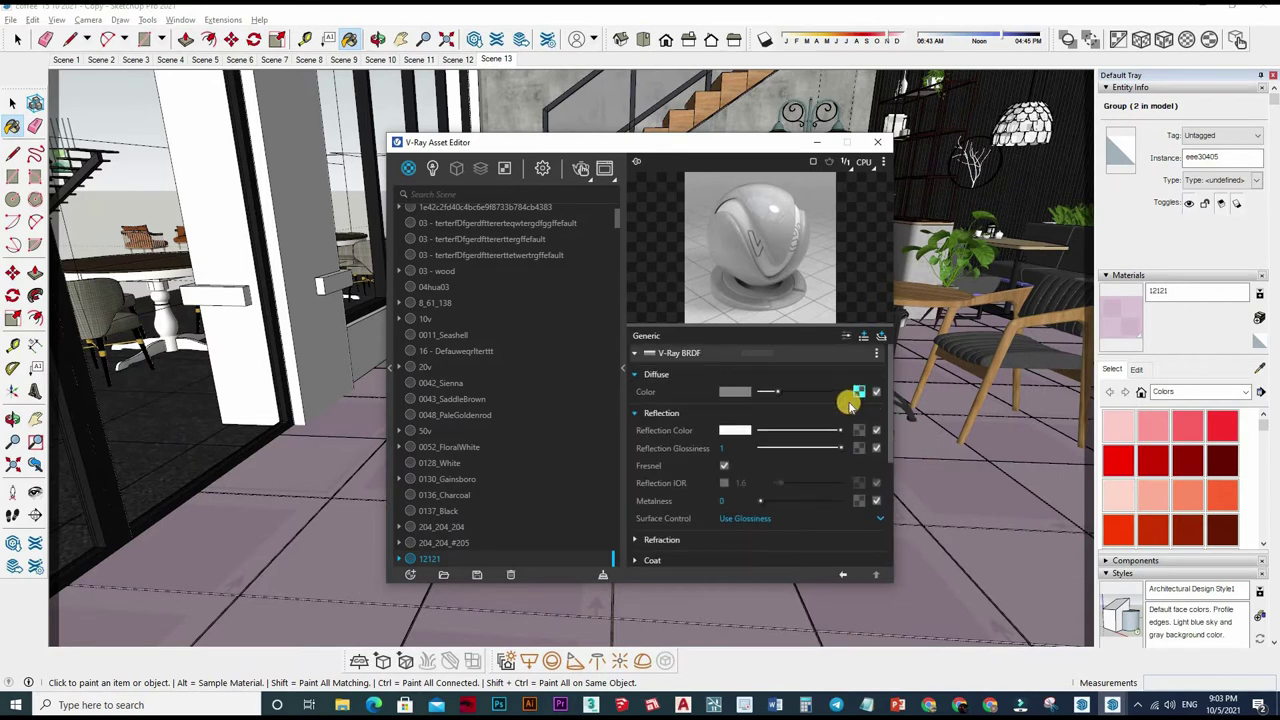
left_click(862, 390)
left_click(860, 395)
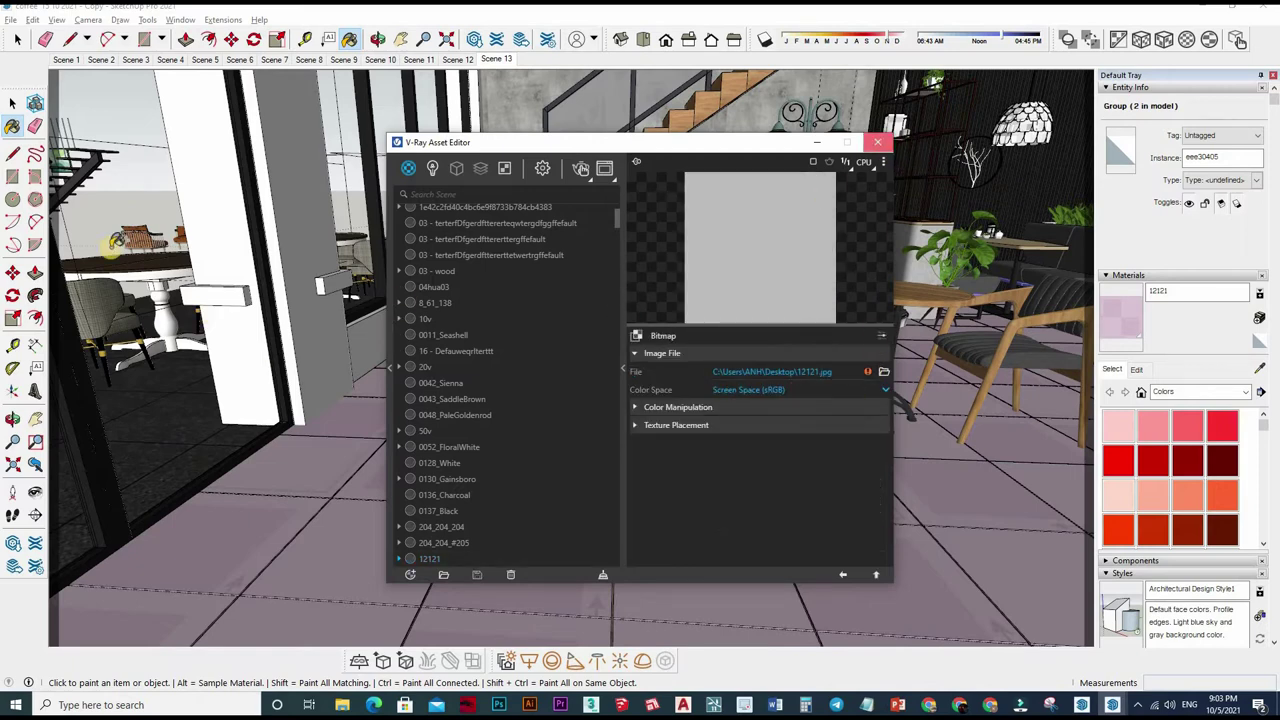
left_click(881, 144)
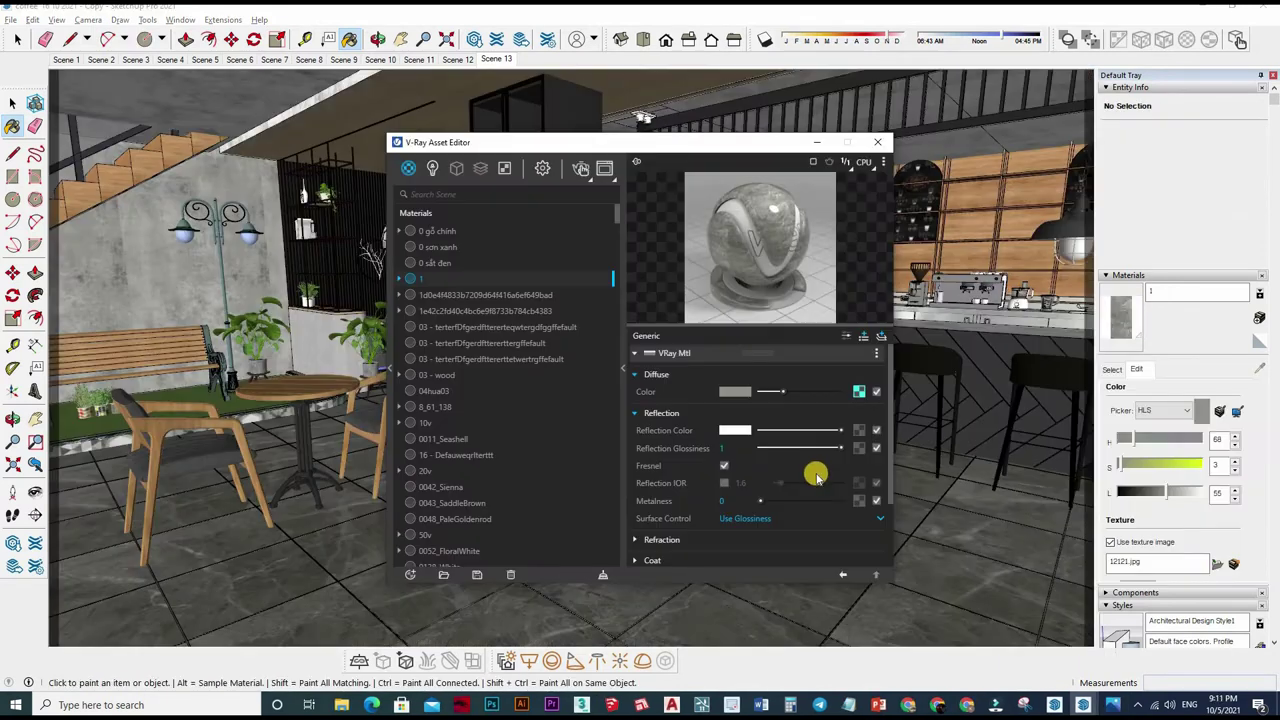
Step: Copy the 12121.jpg diffuse bitmap into the marble's binding texture, set to Custom mode
right_click(858, 391)
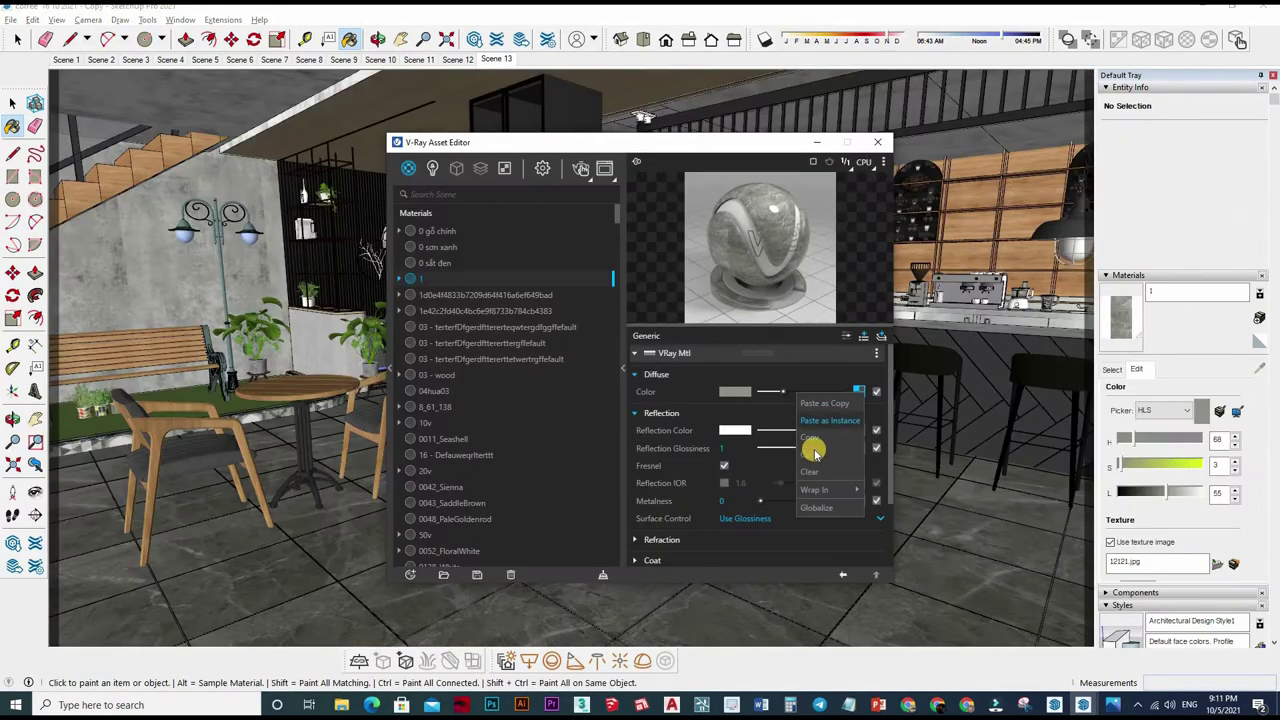
left_click(749, 493)
scroll(807, 535, "down", 2)
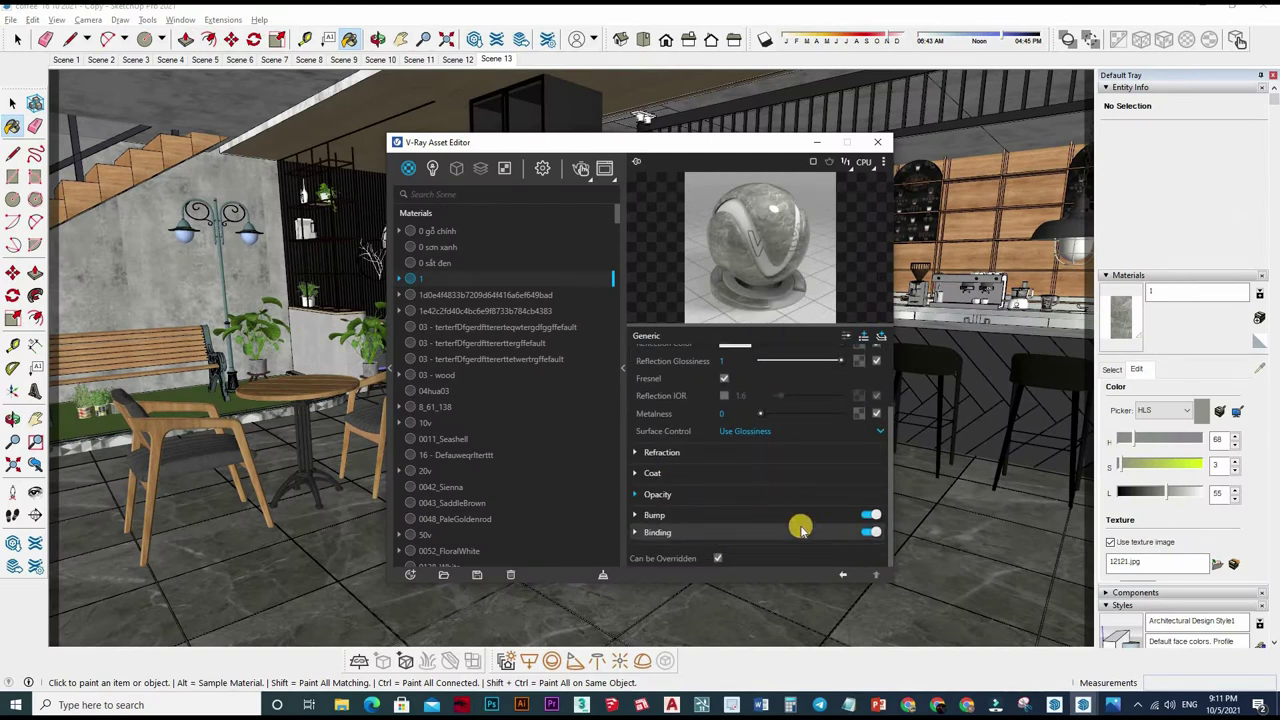
left_click(786, 530)
scroll(786, 529, "down", 2)
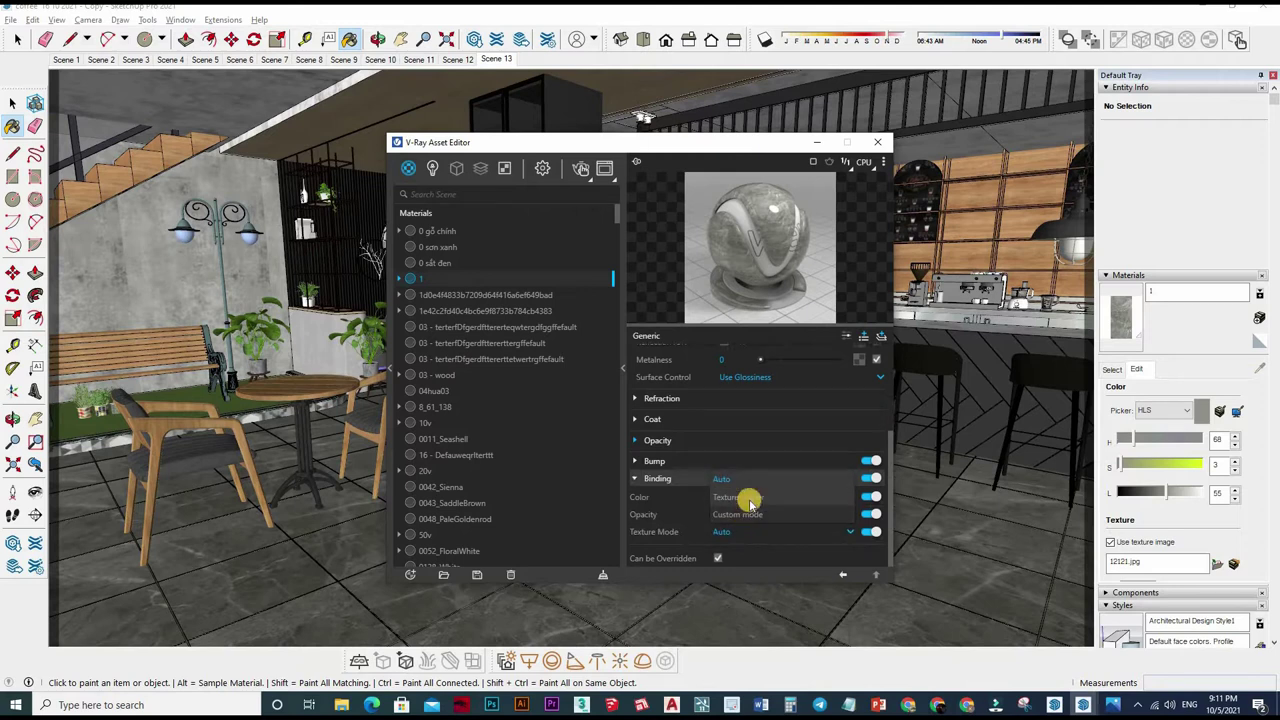
left_click(742, 515)
scroll(875, 535, "down", 1)
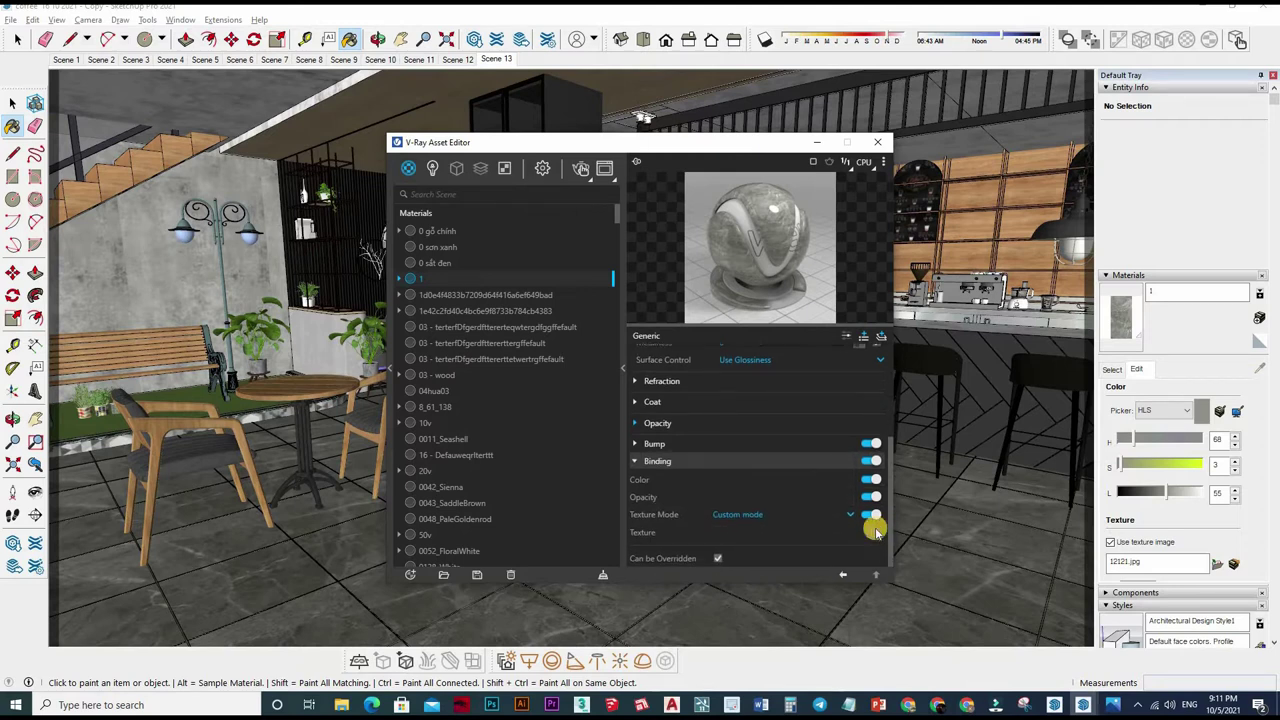
left_click(870, 514)
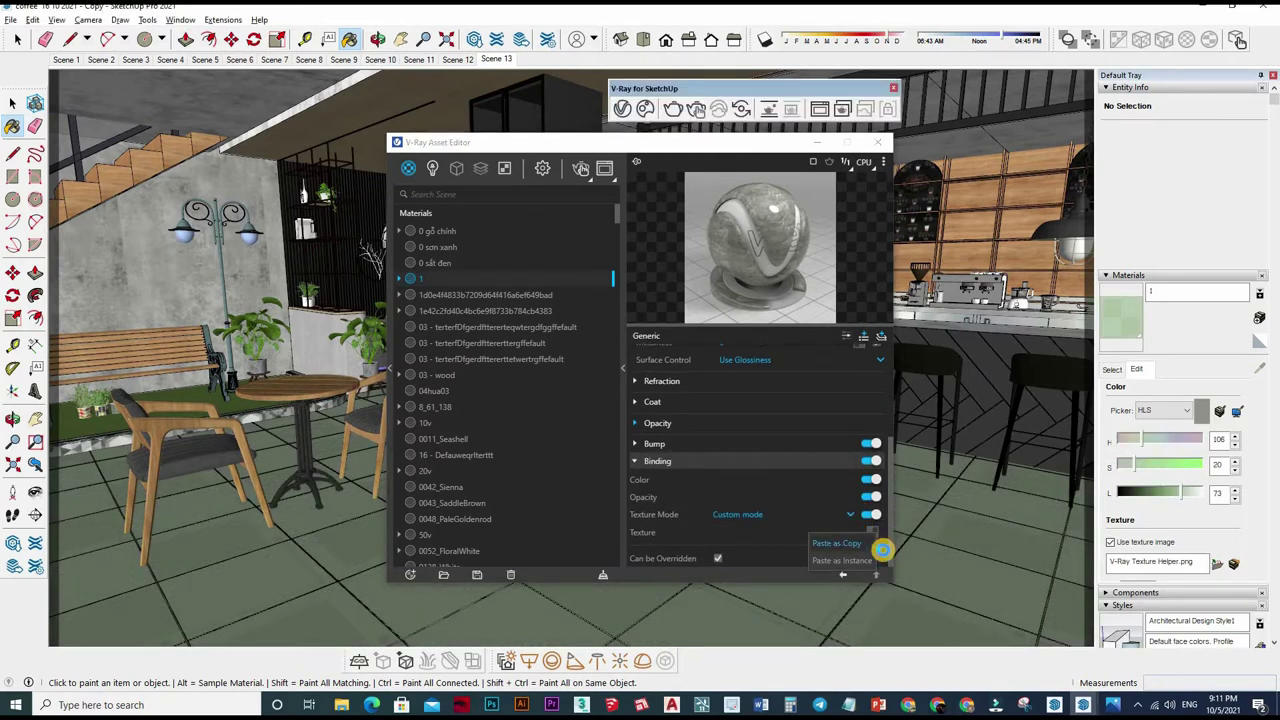
left_click(871, 533)
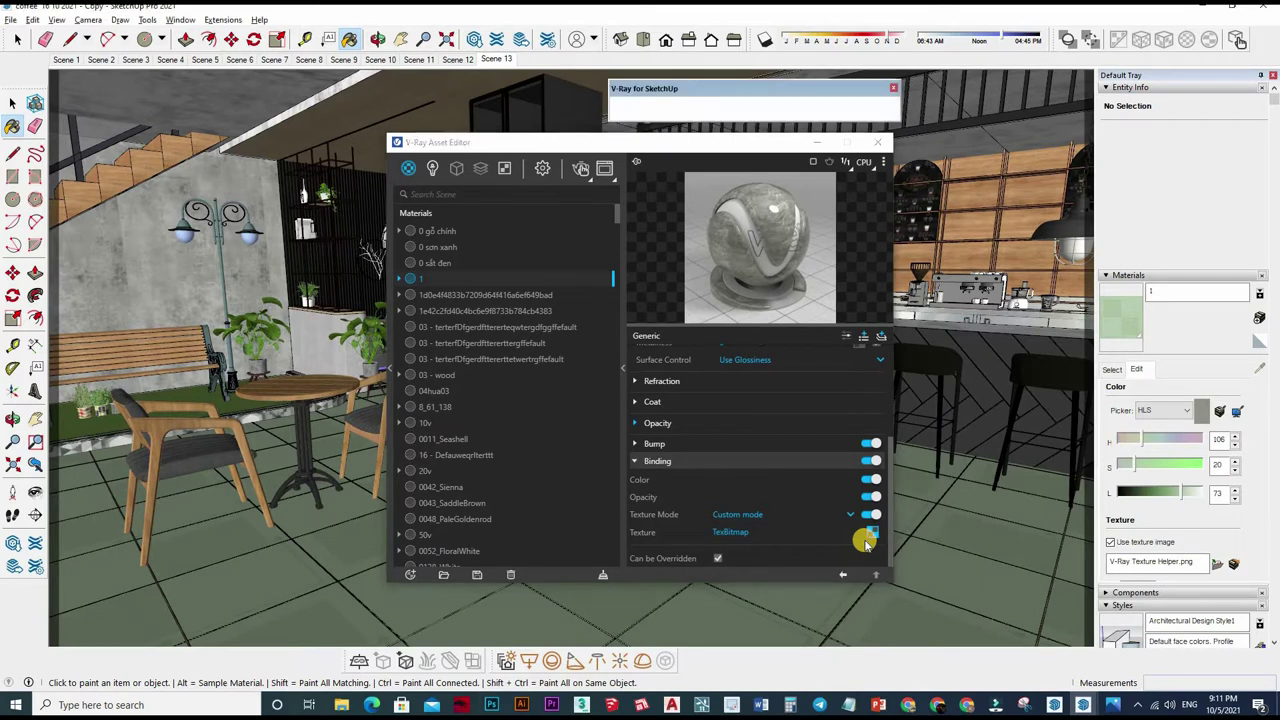
Step: Check the binding, reflection glossiness and reflection colour slot options without pasting anything
right_click(822, 452)
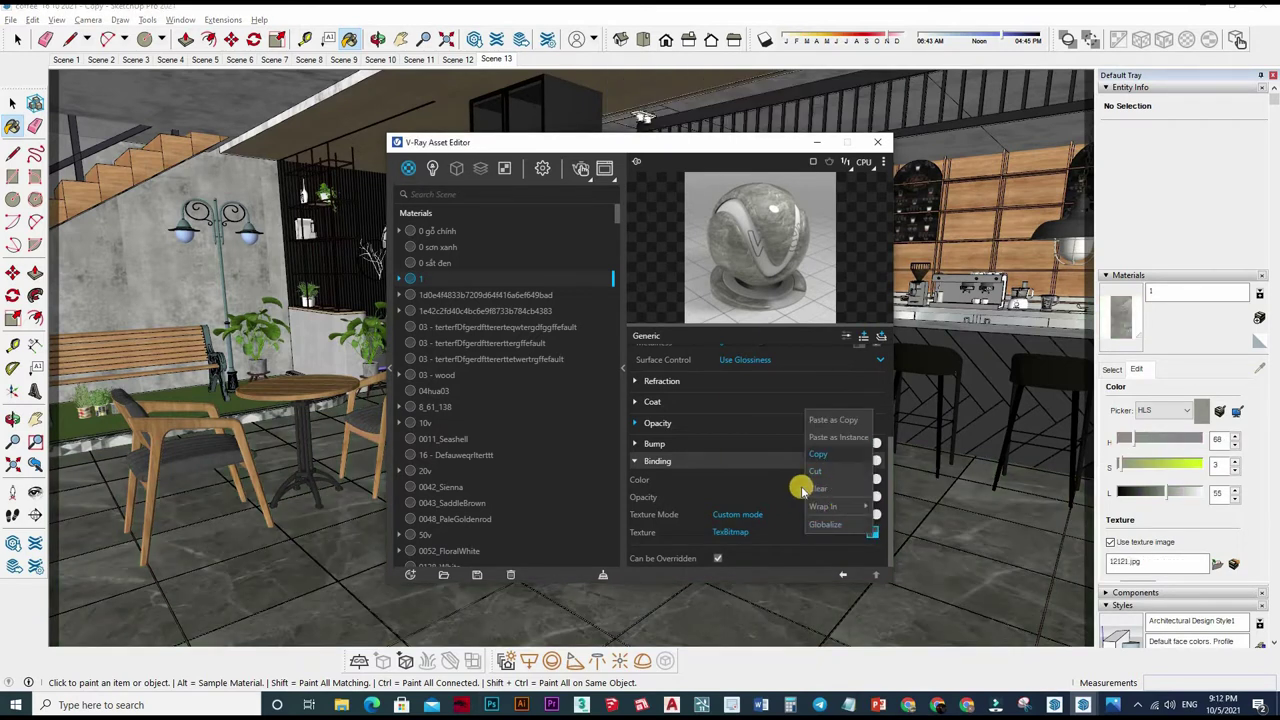
left_click(787, 491)
scroll(855, 447, "up", 3)
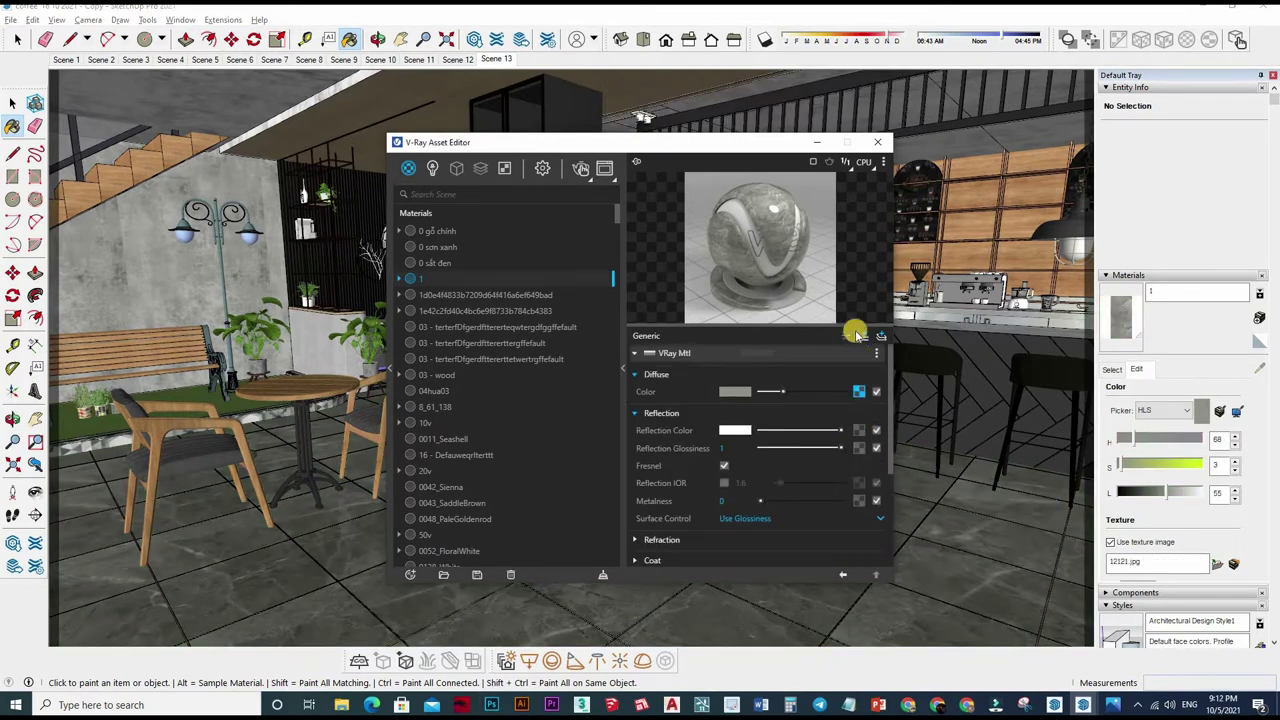
right_click(862, 448)
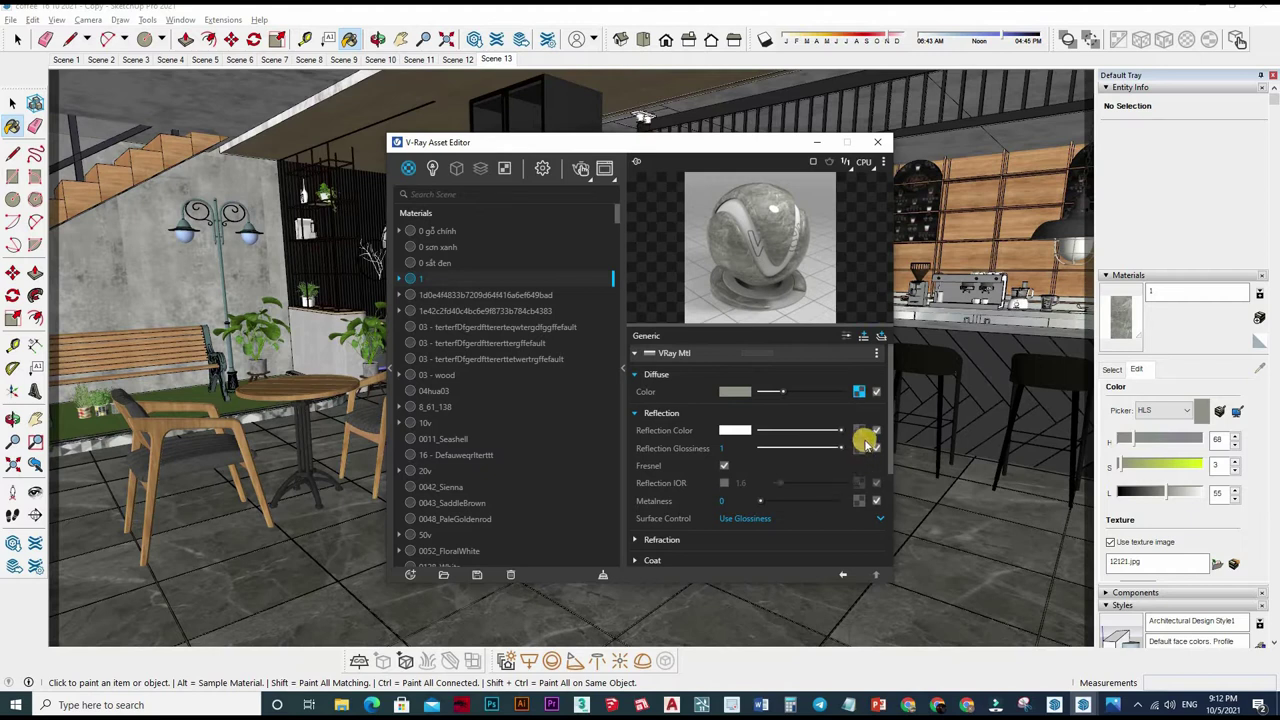
right_click(835, 438)
left_click(828, 297)
right_click(825, 230)
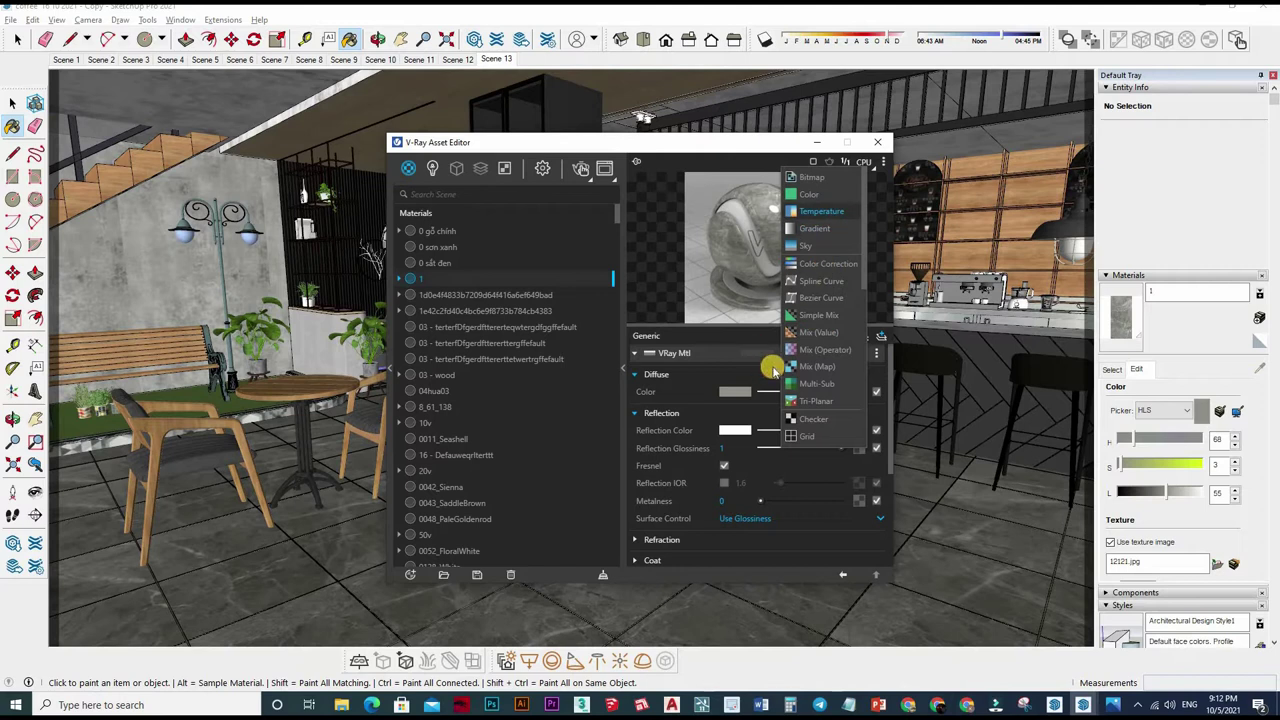
Step: Add a Color Correction map to material 1's reflection and set its brightness to about 0.5
left_click(810, 427)
left_click(862, 390)
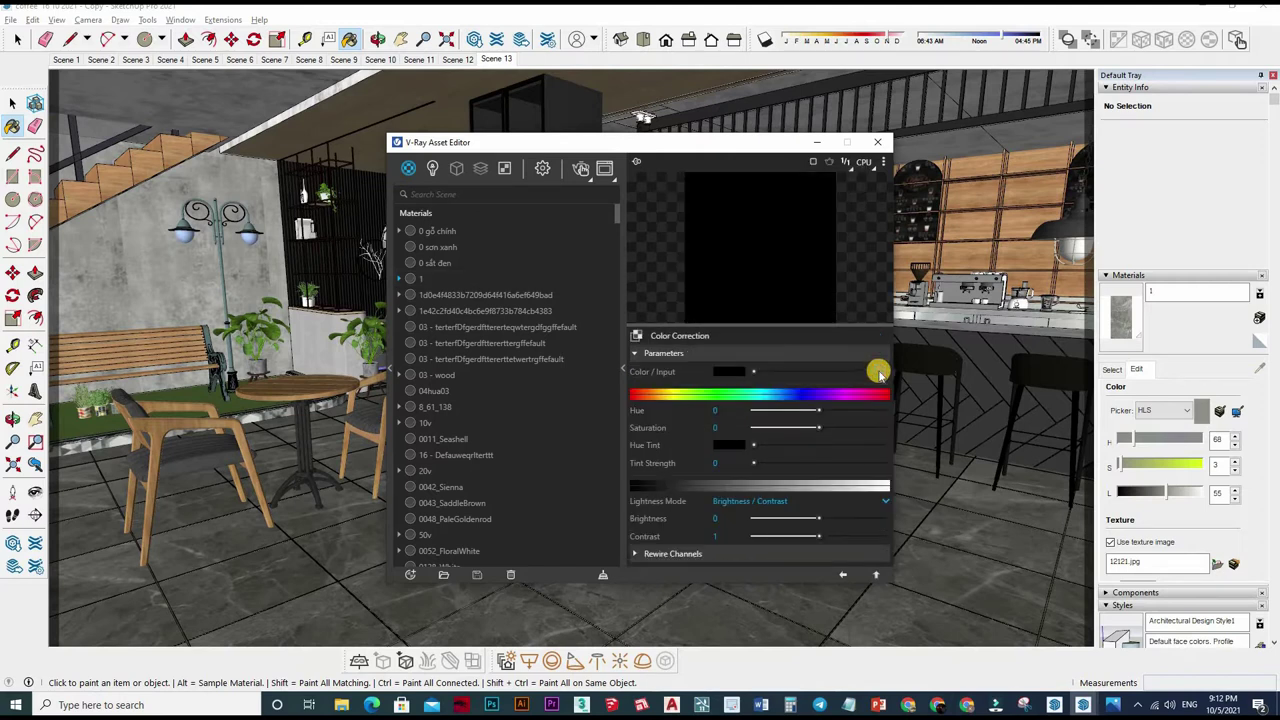
left_click(849, 418)
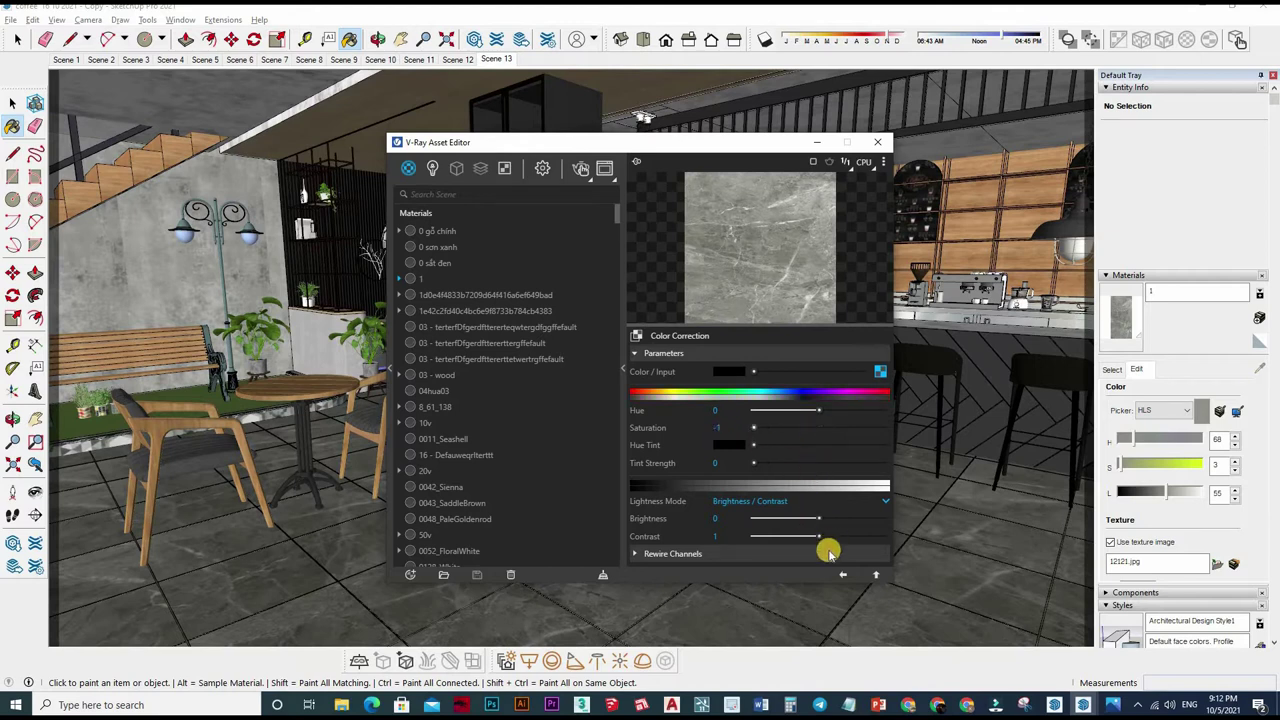
left_click(840, 516)
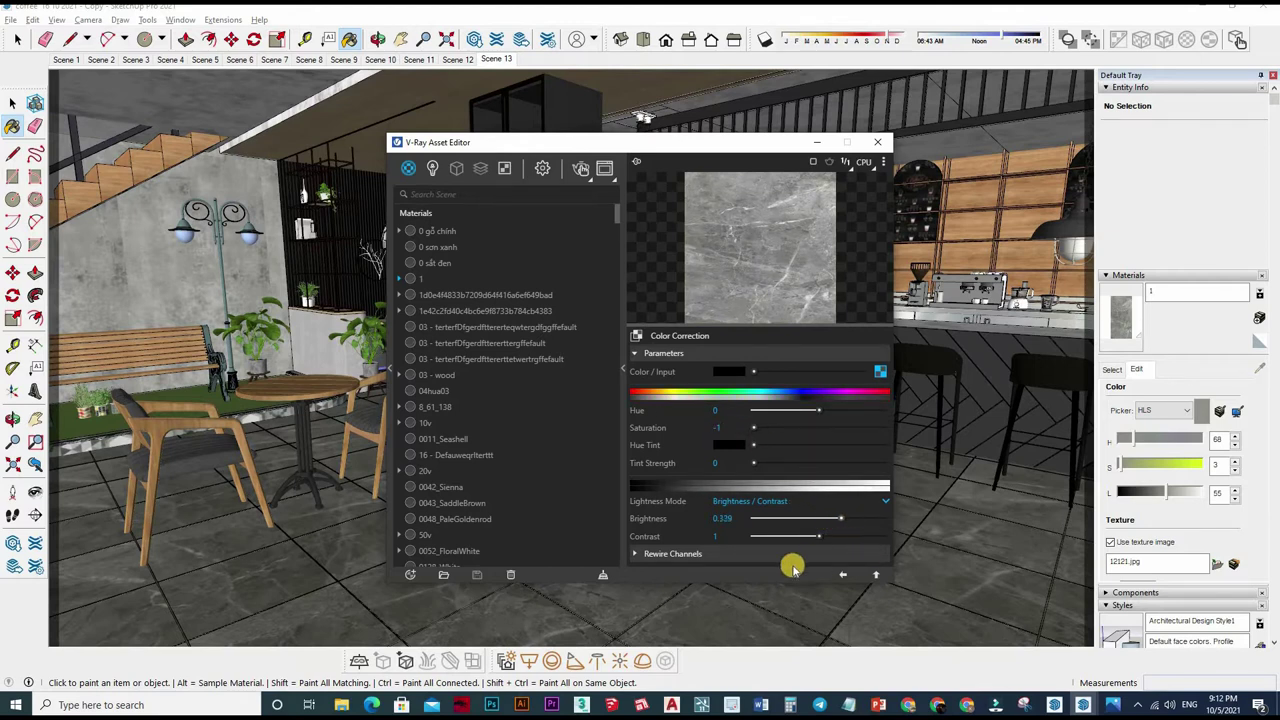
left_click(876, 574)
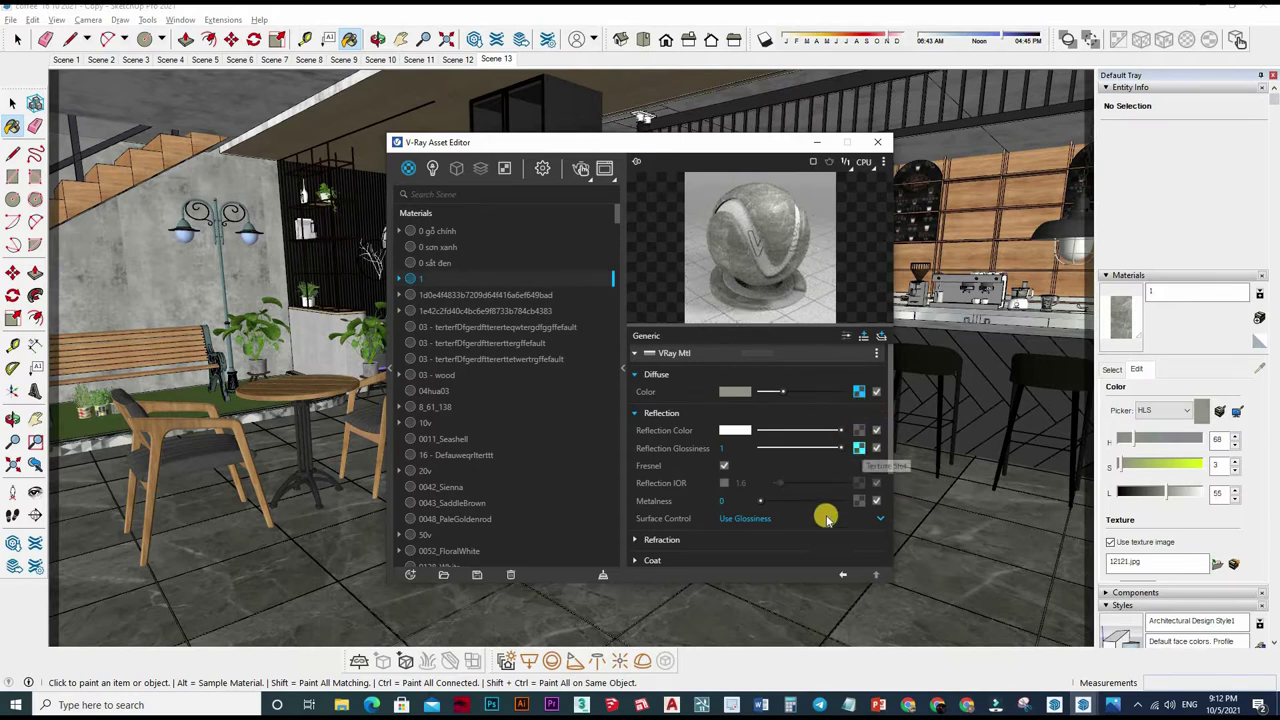
left_click(876, 574)
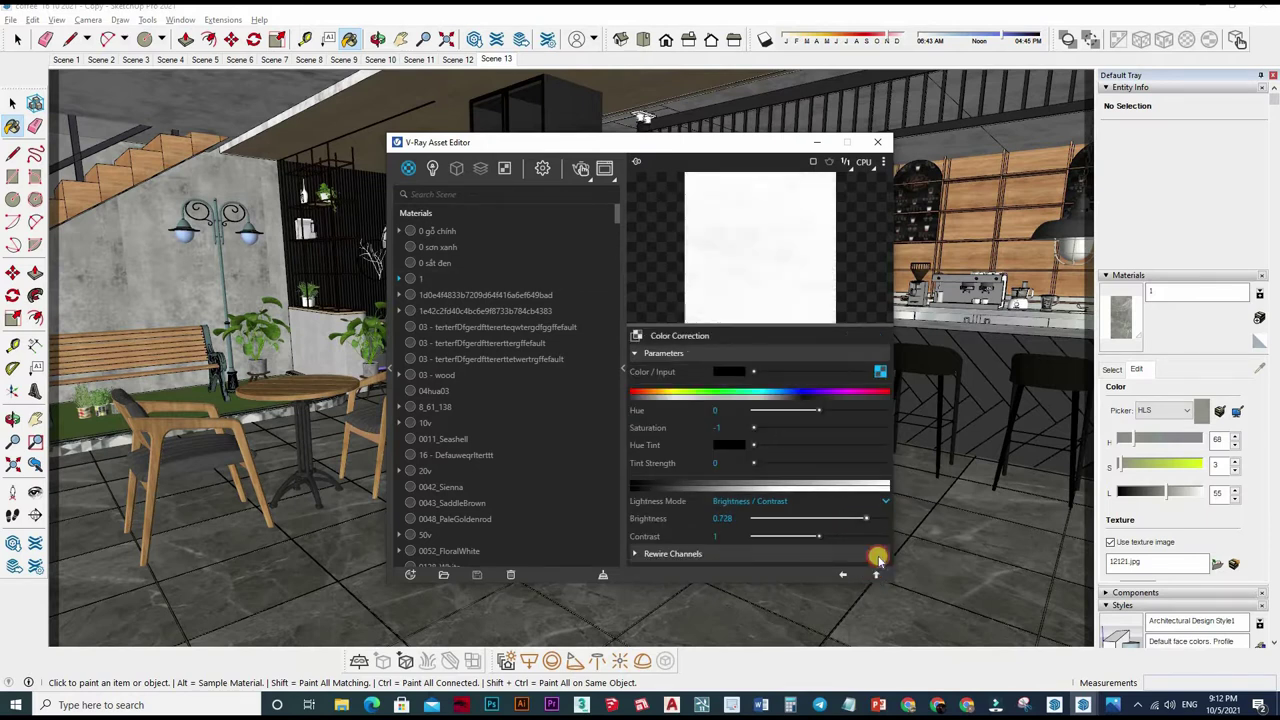
left_click(858, 445)
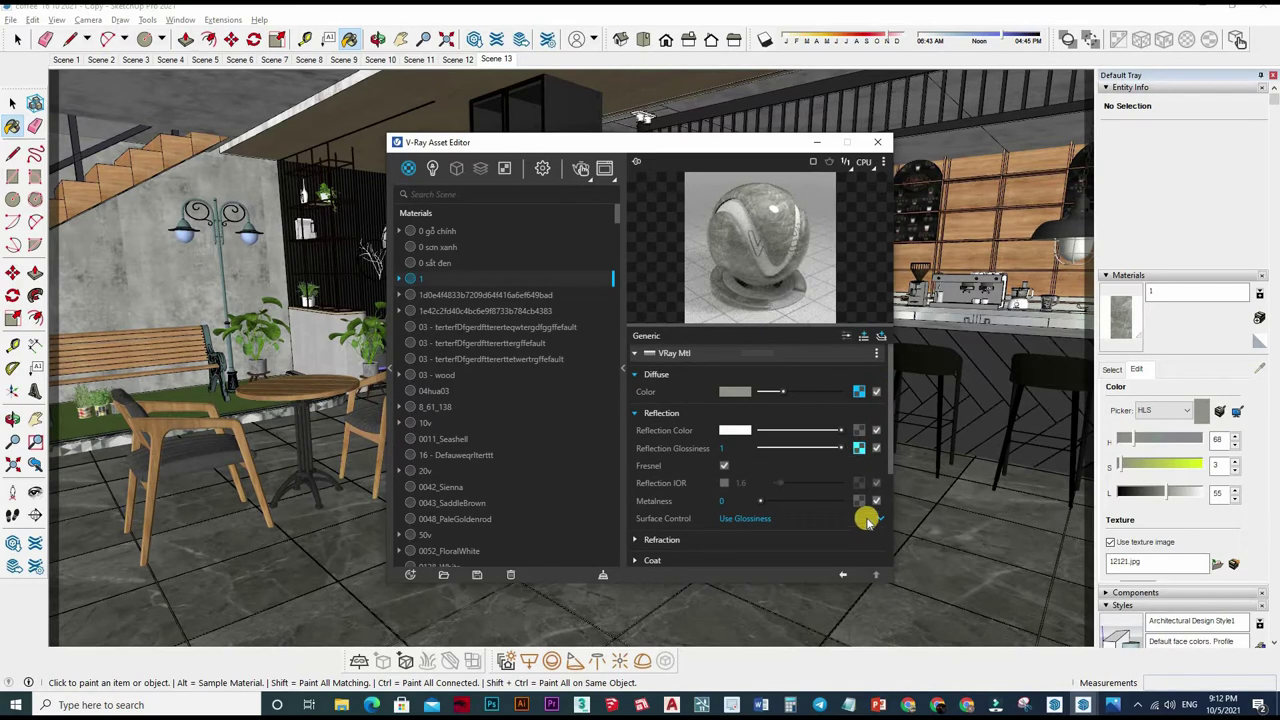
left_click_drag(848, 518, 737, 516)
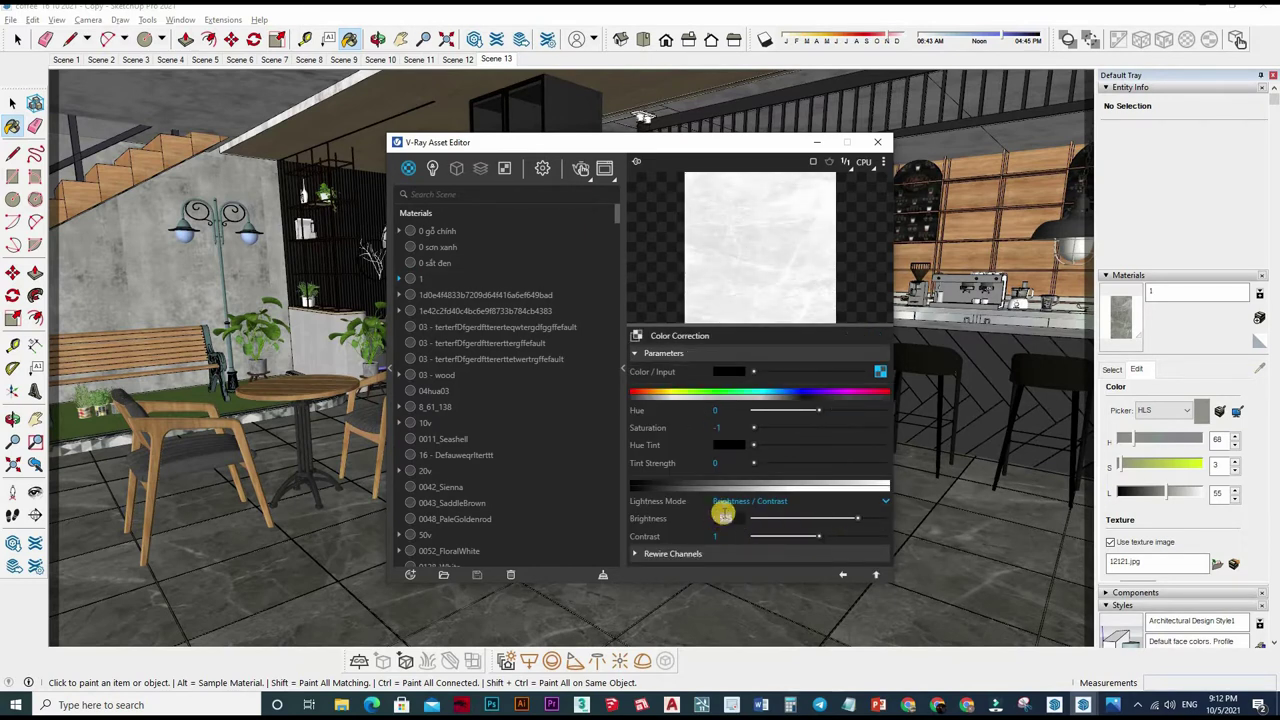
left_click(876, 574)
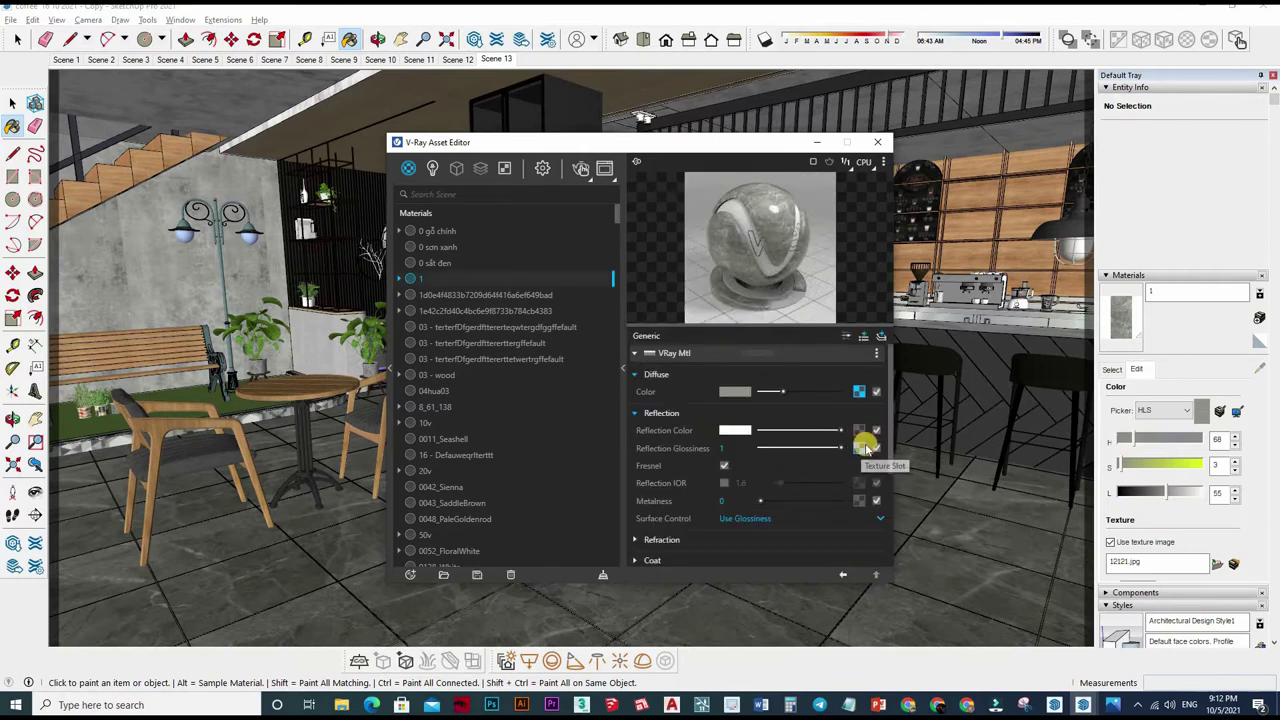
Step: Expand Bump and set material 1's bump amount to 0.1
right_click(816, 382)
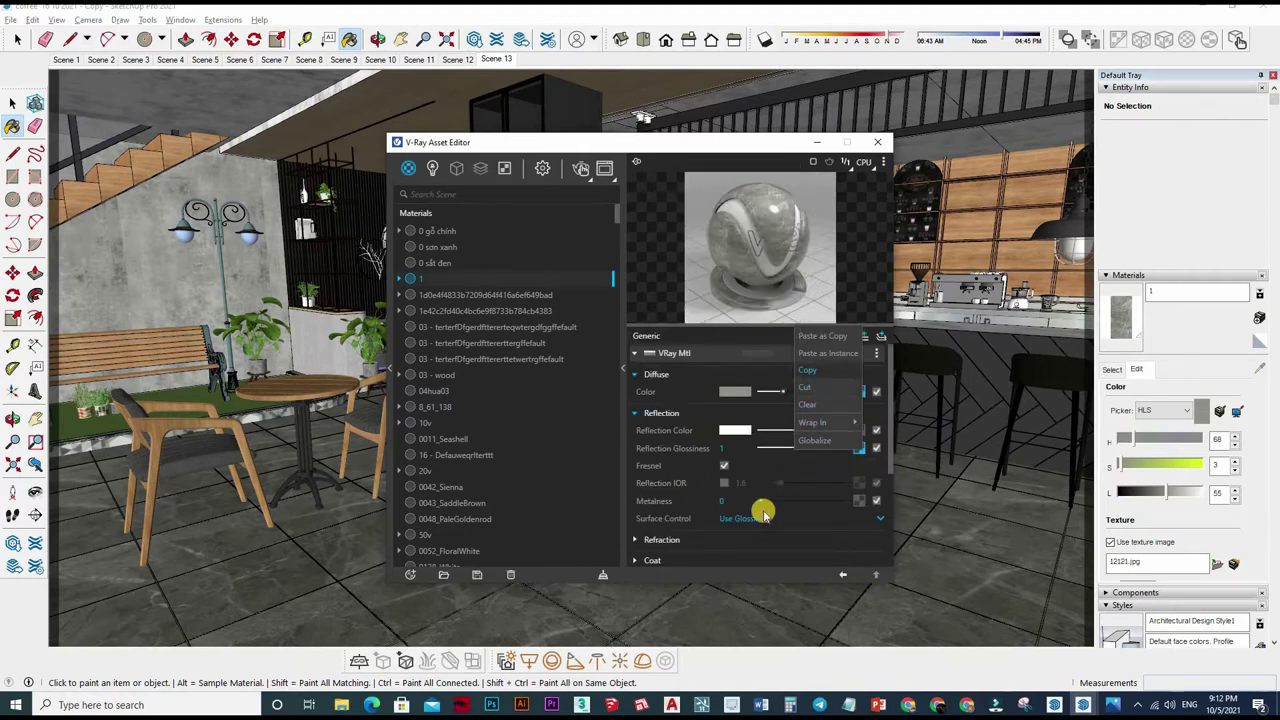
scroll(757, 490, "down", 3)
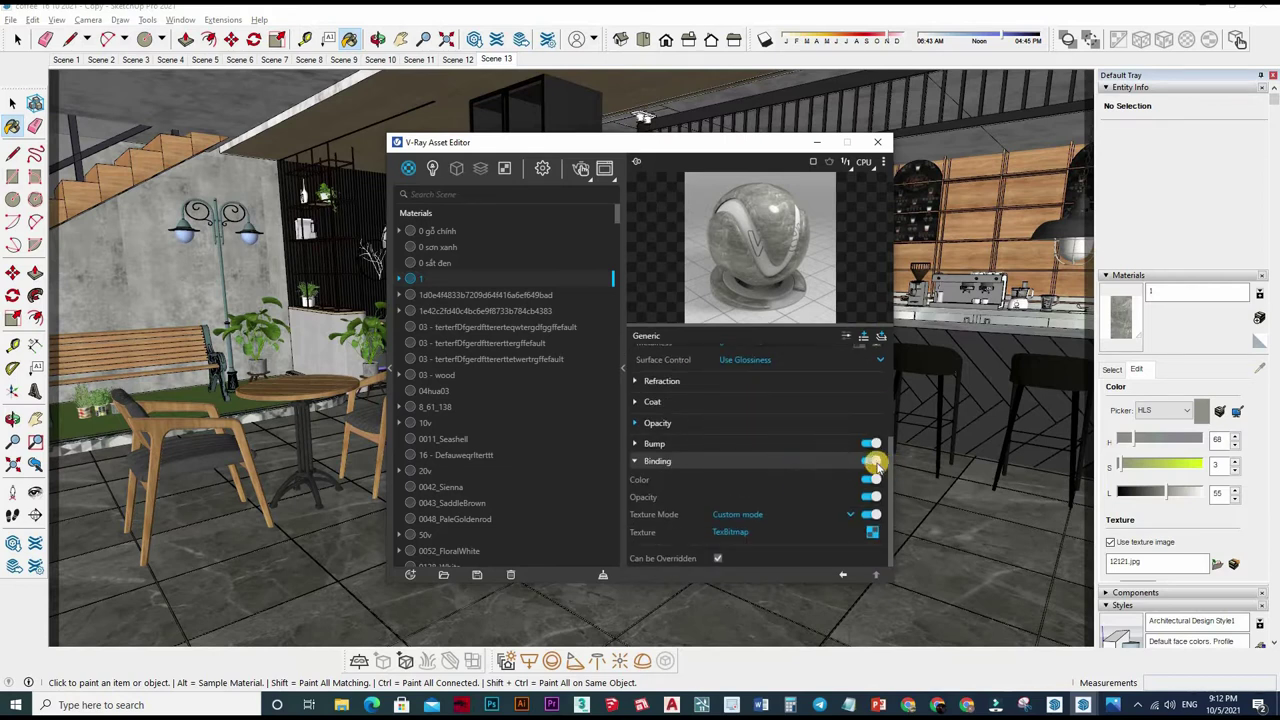
left_click(876, 464)
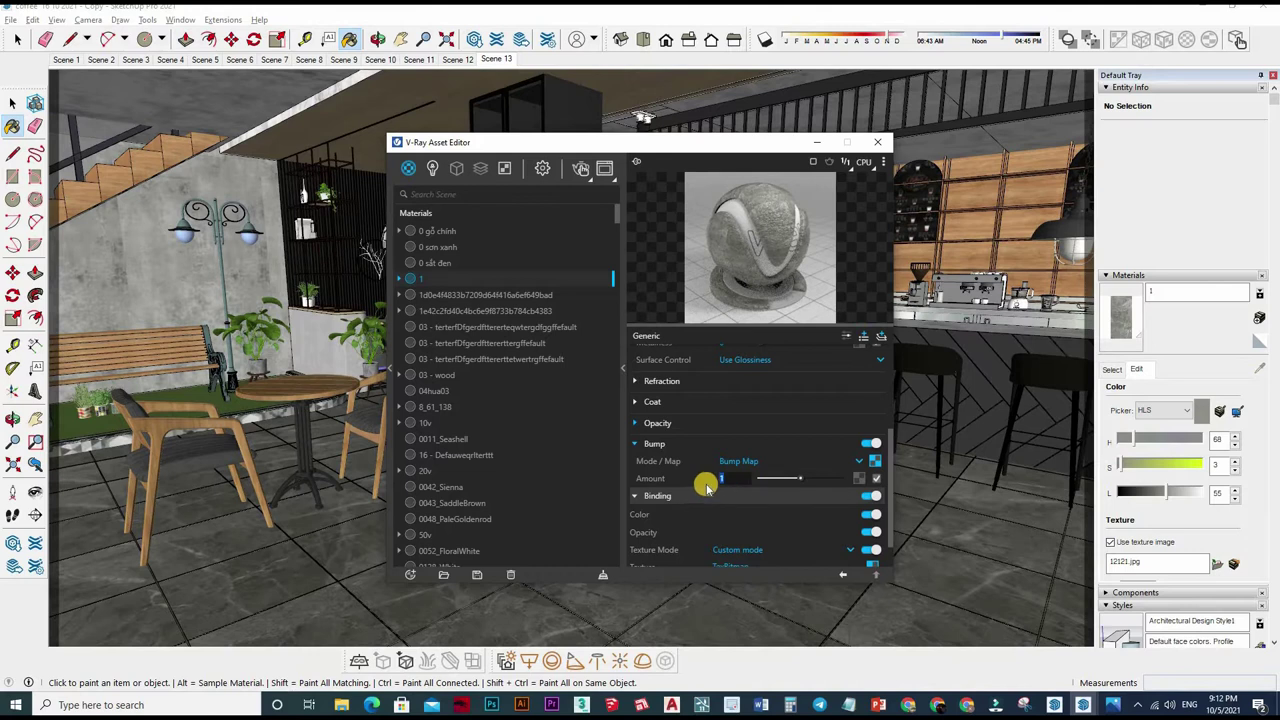
type("0.1")
key("Return")
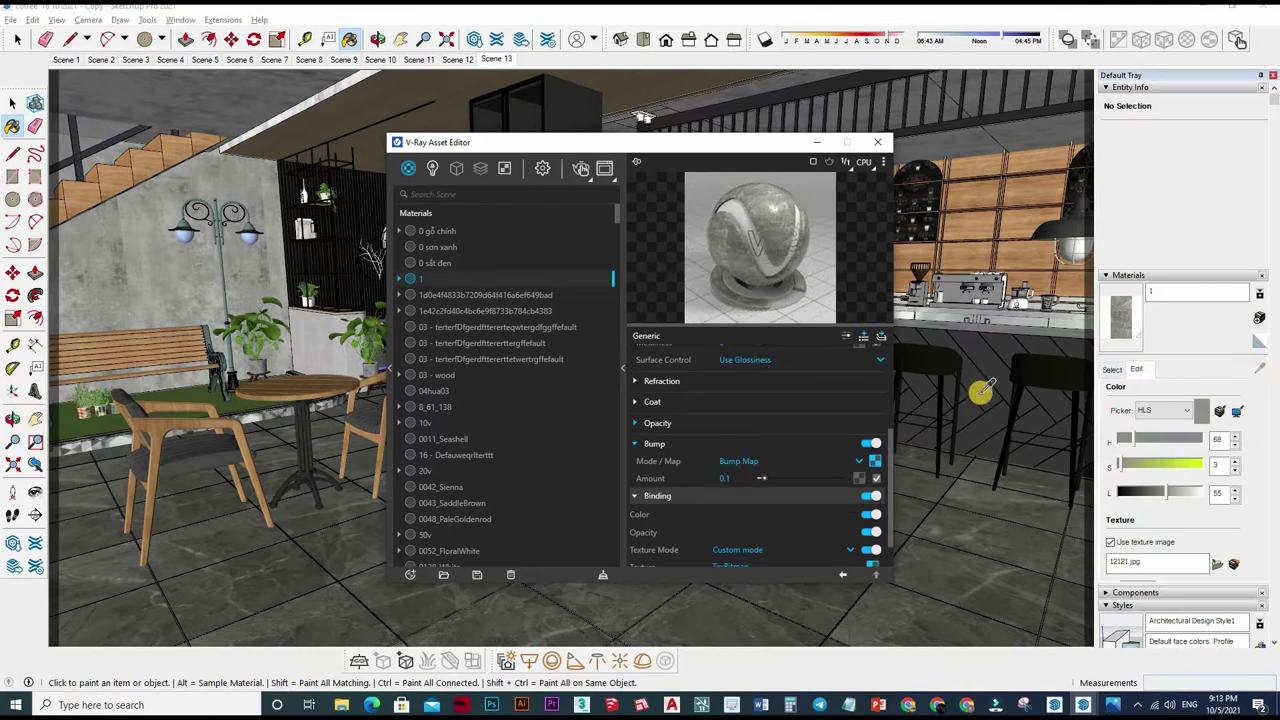
Step: Sample the chair's wood material from the café model for editing
middle_click_drag(321, 452, 330, 440)
key("b")
left_click(318, 440, "alt")
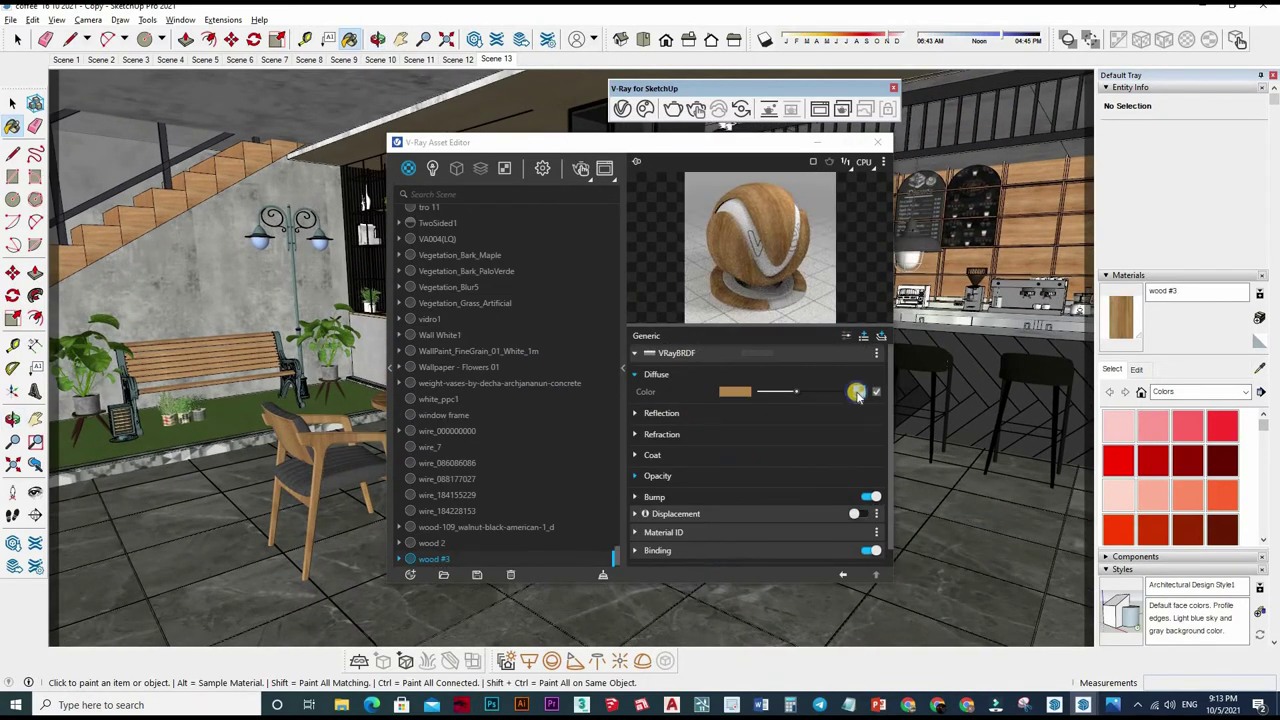
Step: Open wood #3's diffuse bitmap settings and view its image file browser
left_click(860, 391)
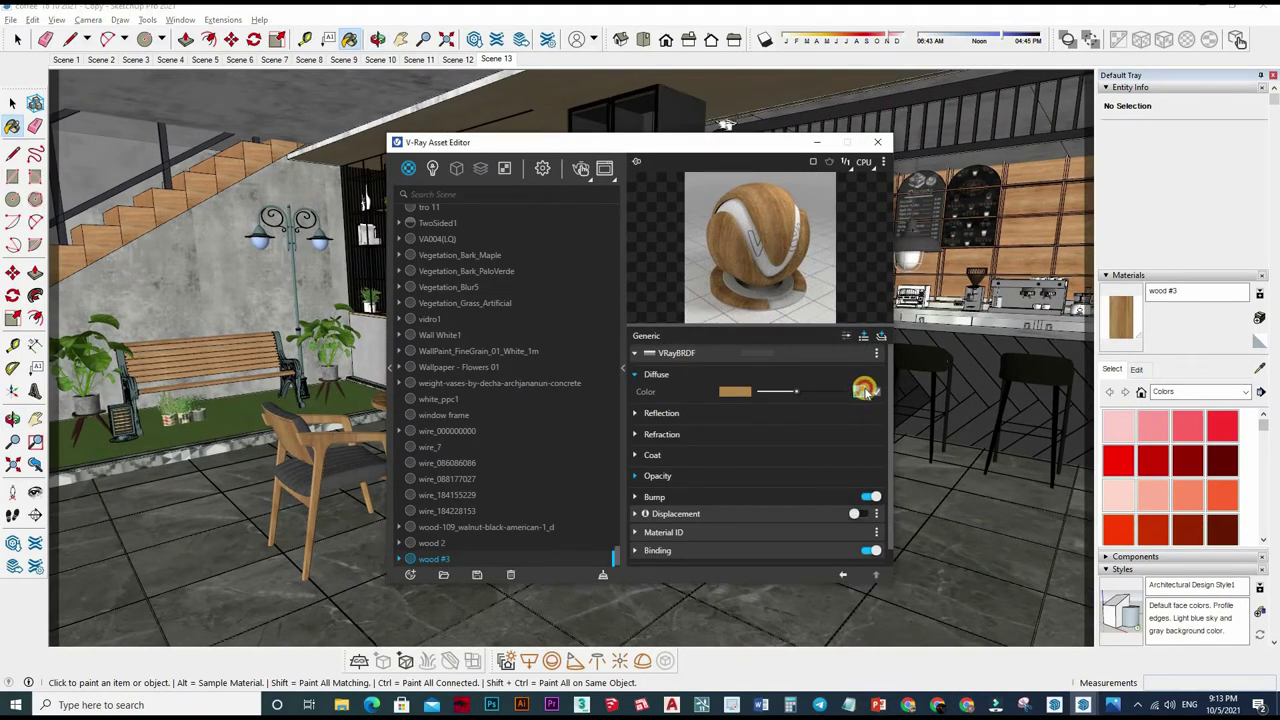
left_click(866, 391)
left_click(880, 398)
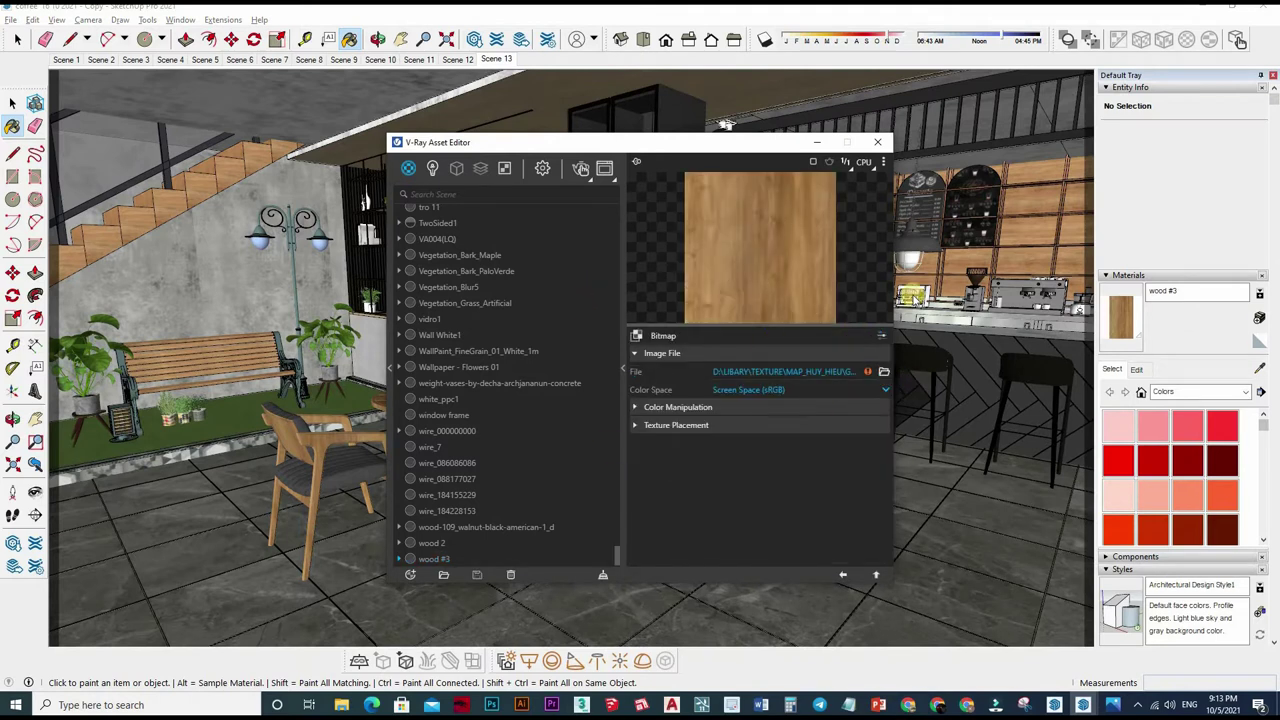
left_click(884, 371)
key("Escape")
Step: Paste the Go_Huyhieukts (2) wood image into the COFFEE\TEXTURE folder beside 12121
left_click(1136, 369)
left_click(1234, 327)
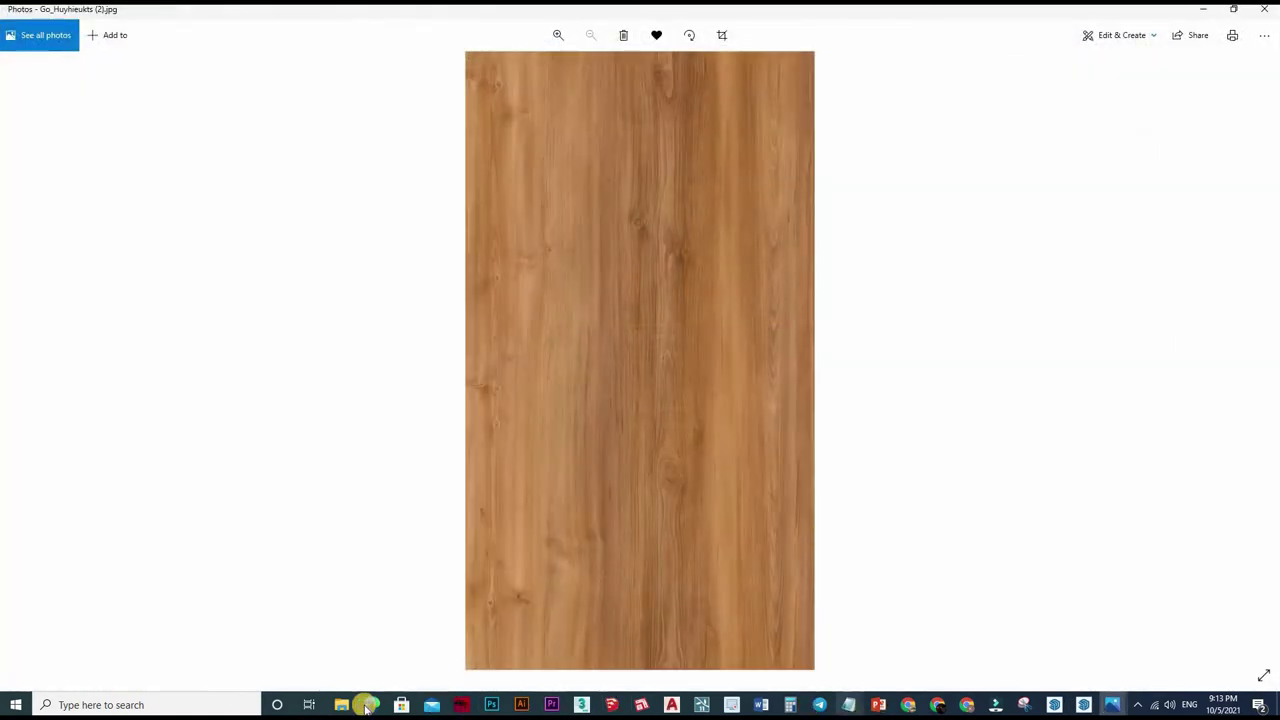
left_click(341, 705)
left_click(457, 187)
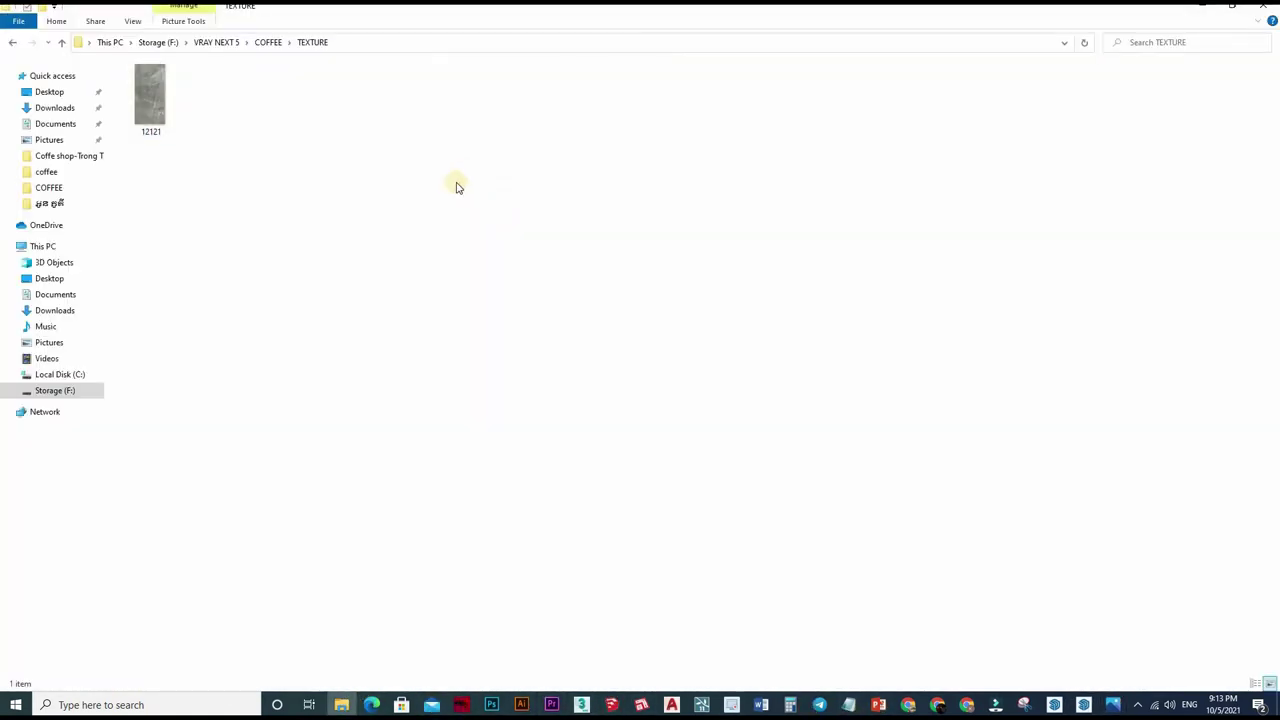
left_click(1113, 705)
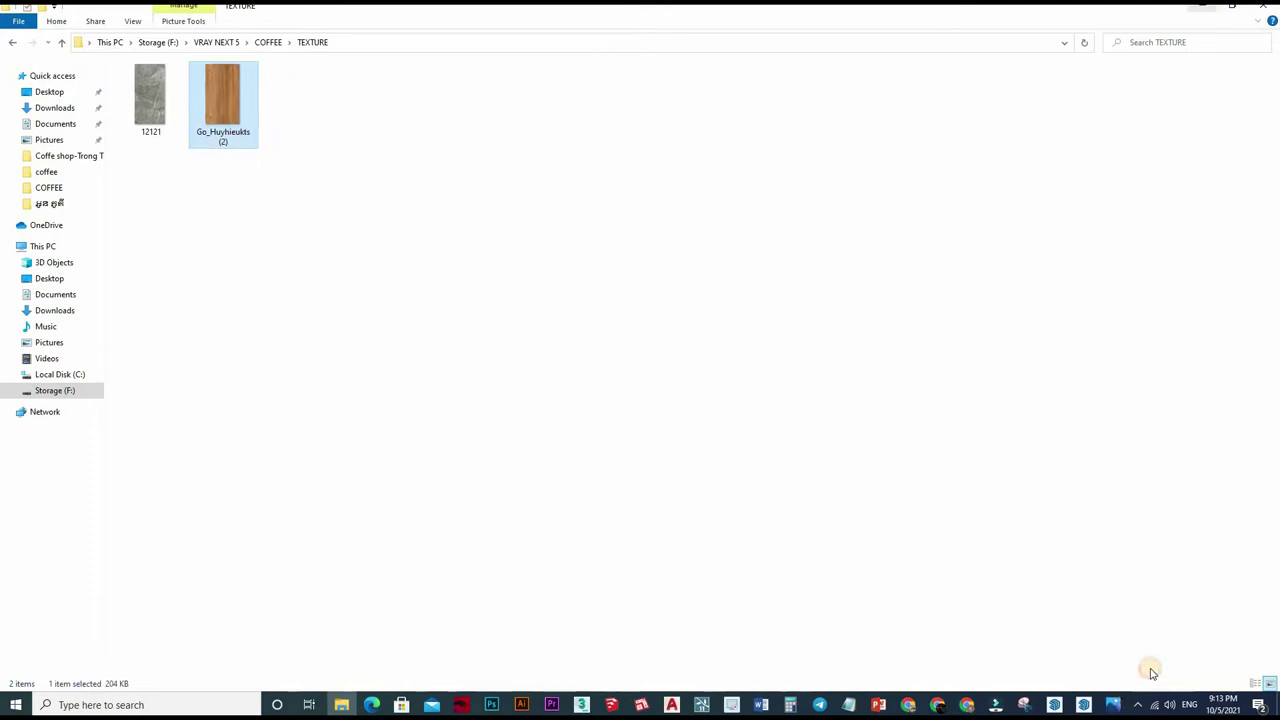
Step: Point wood #3's diffuse bitmap at Go_Huyhieukts (2) in F:\VRAY NEXT 5\COFFEE\TEXTURE
key("alt+Tab")
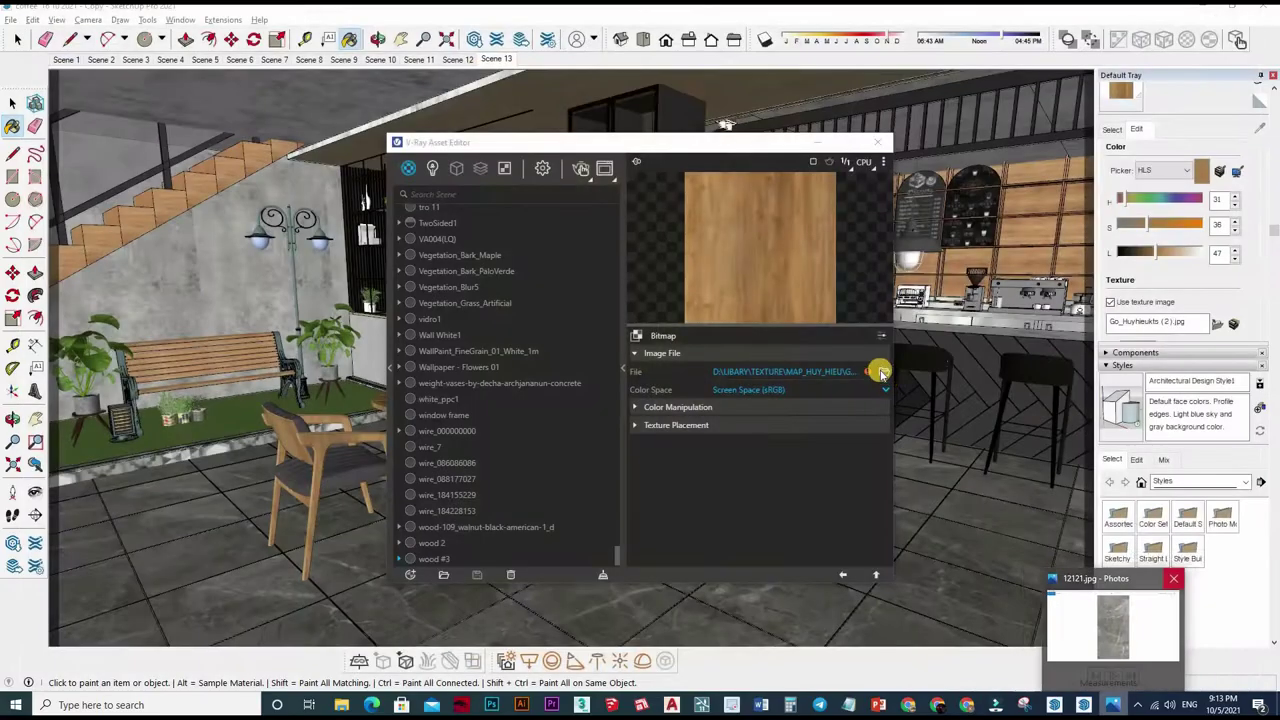
left_click(866, 371)
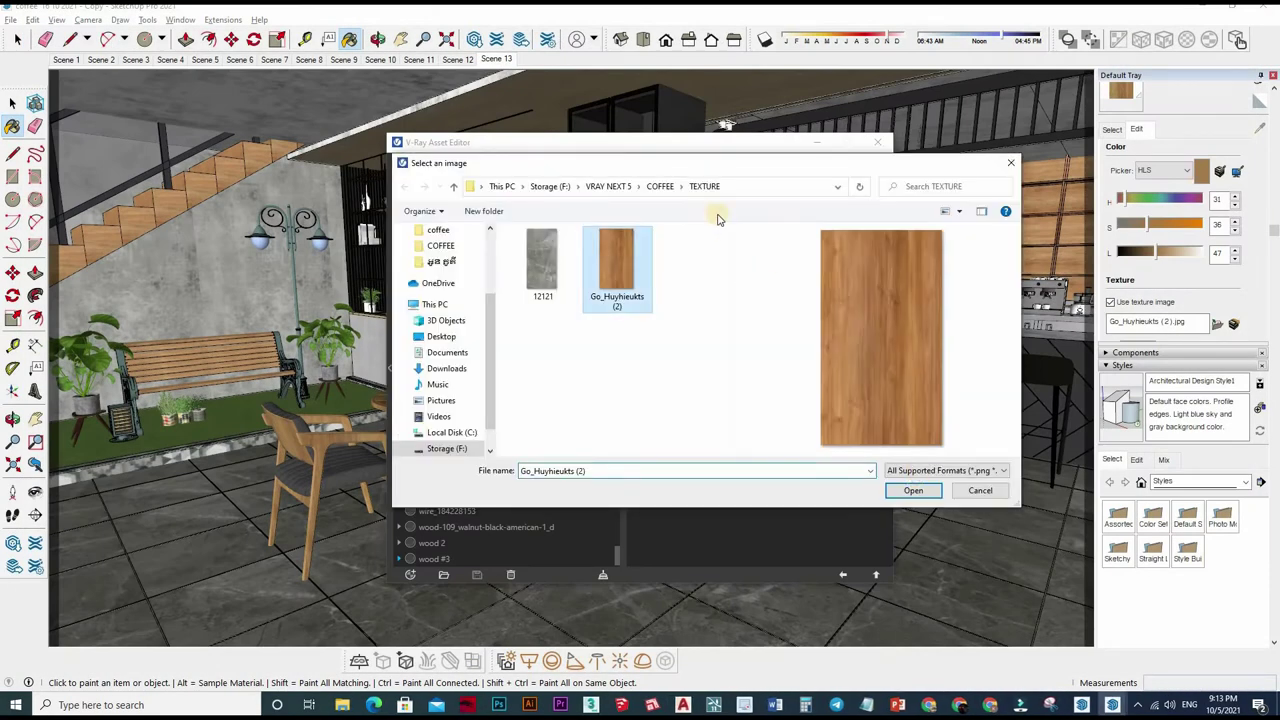
key("Return")
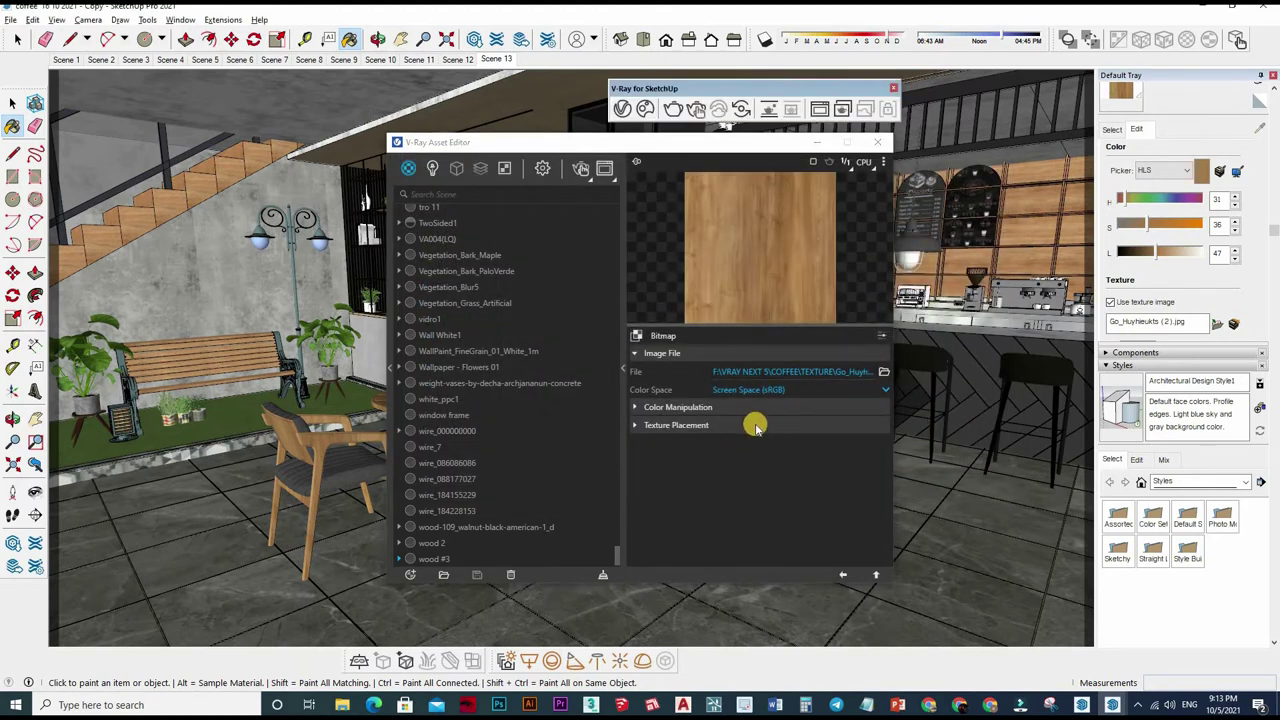
left_click(857, 386)
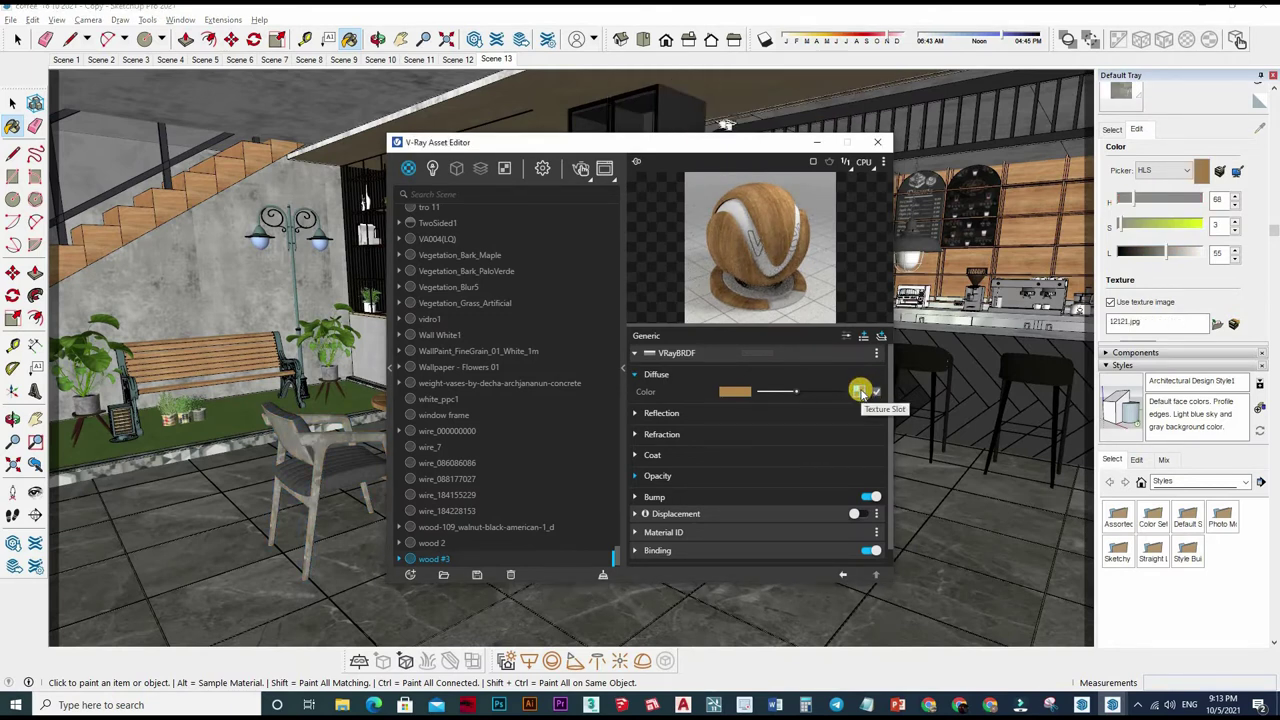
right_click(860, 390)
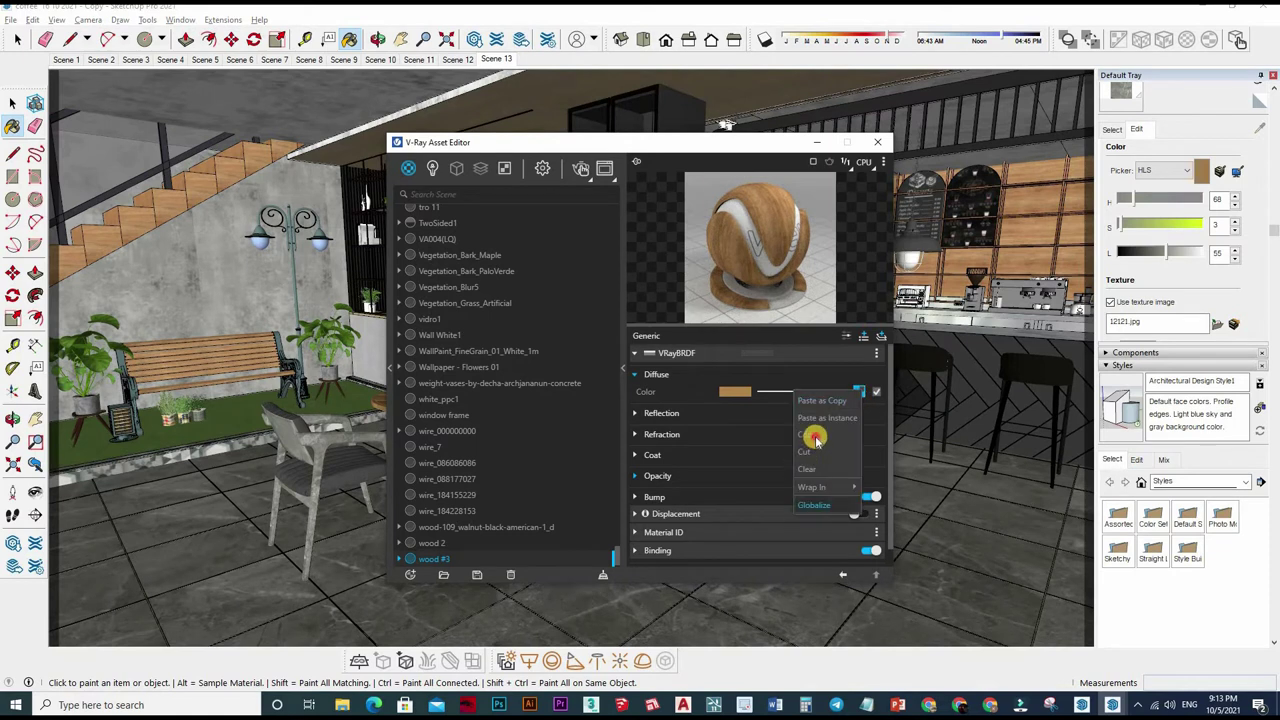
Step: Copy wood #3's diffuse texture and set its binding texture mode to Custom mode
left_click(757, 529)
scroll(835, 500, "down", 1)
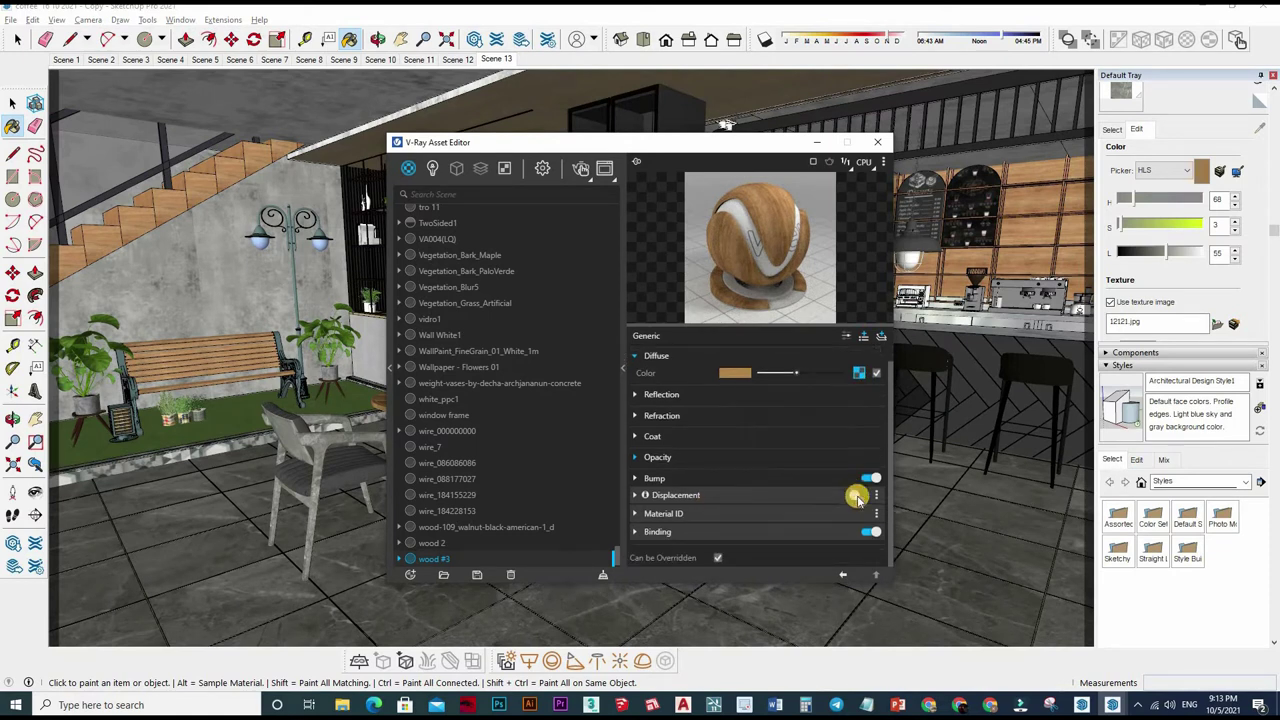
left_click(788, 531)
scroll(851, 533, "down", 2)
left_click(748, 520)
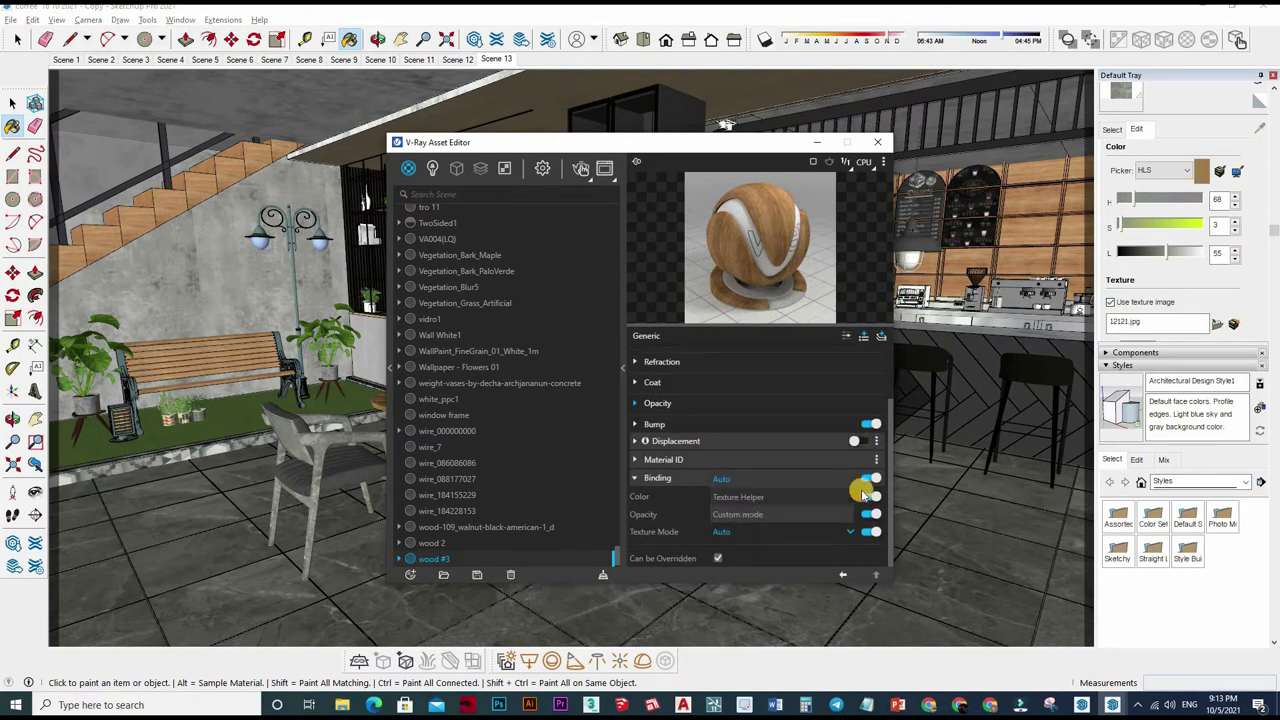
left_click(723, 517)
Step: Paste a copy of the diffuse texture, Color Correction#1, into the binding Texture slot
scroll(873, 525, "down", 1)
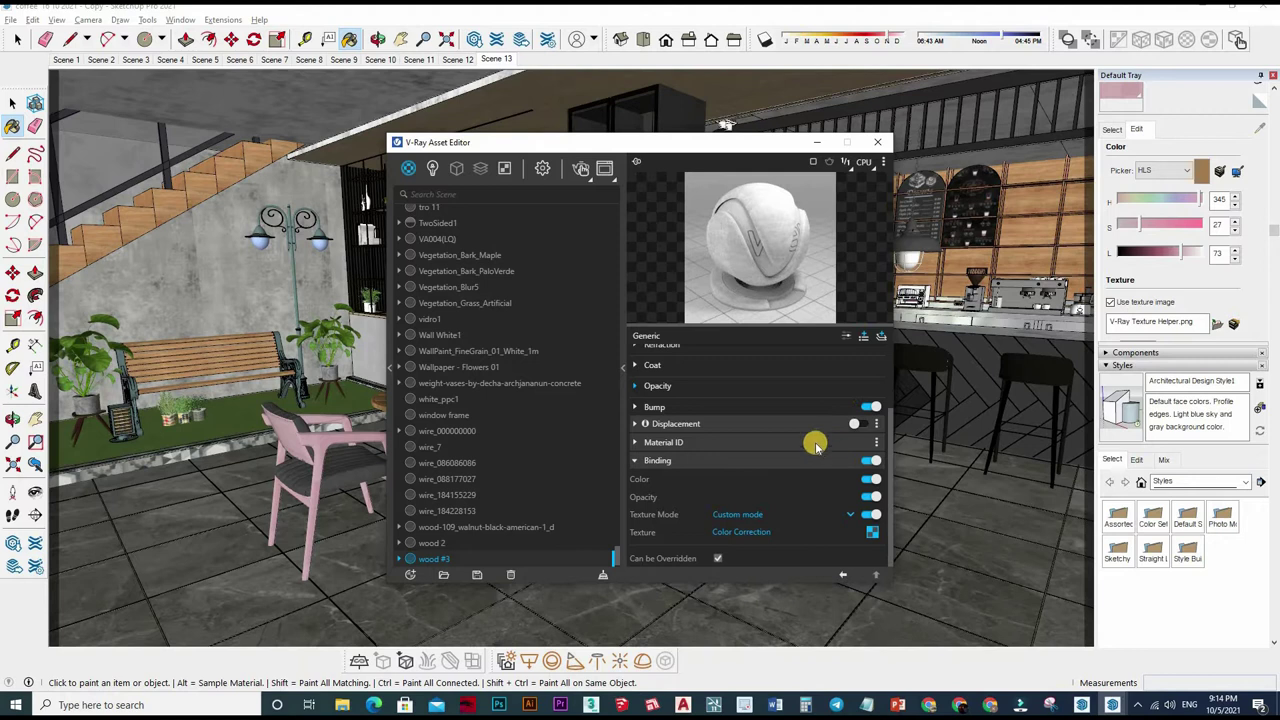
scroll(818, 457, "up", 1)
scroll(818, 457, "up", 3)
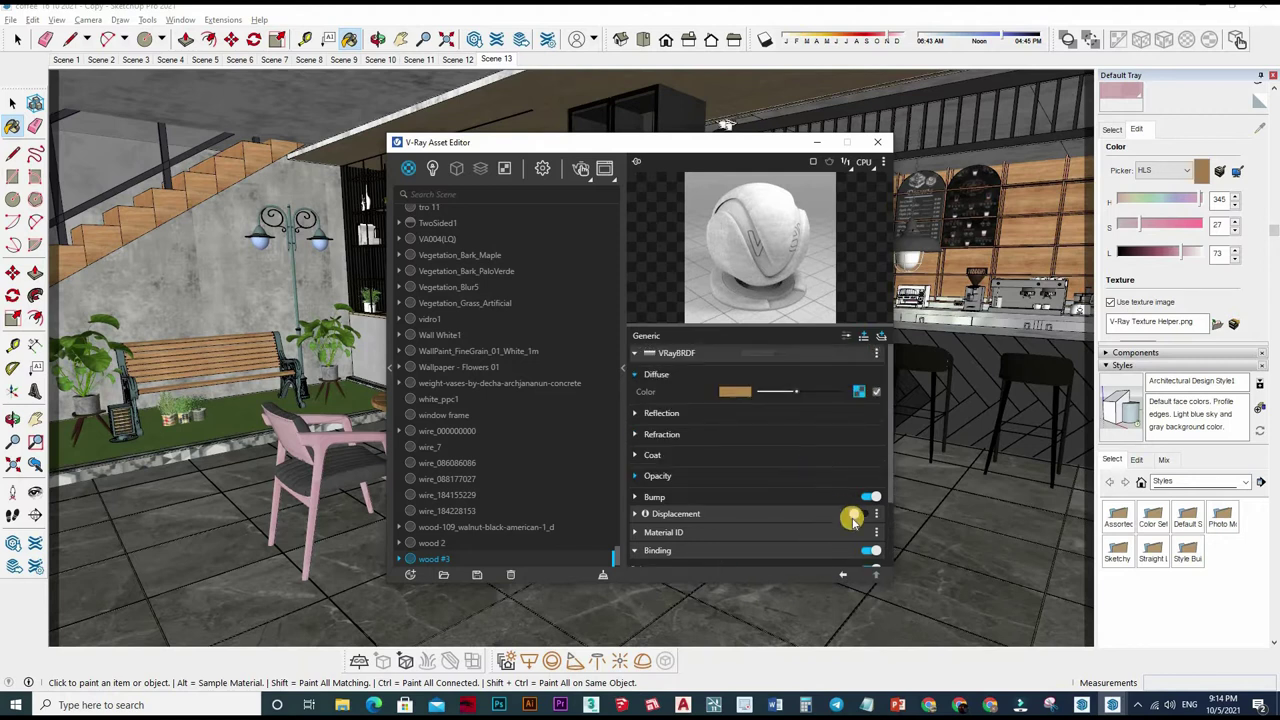
scroll(873, 535, "down", 3)
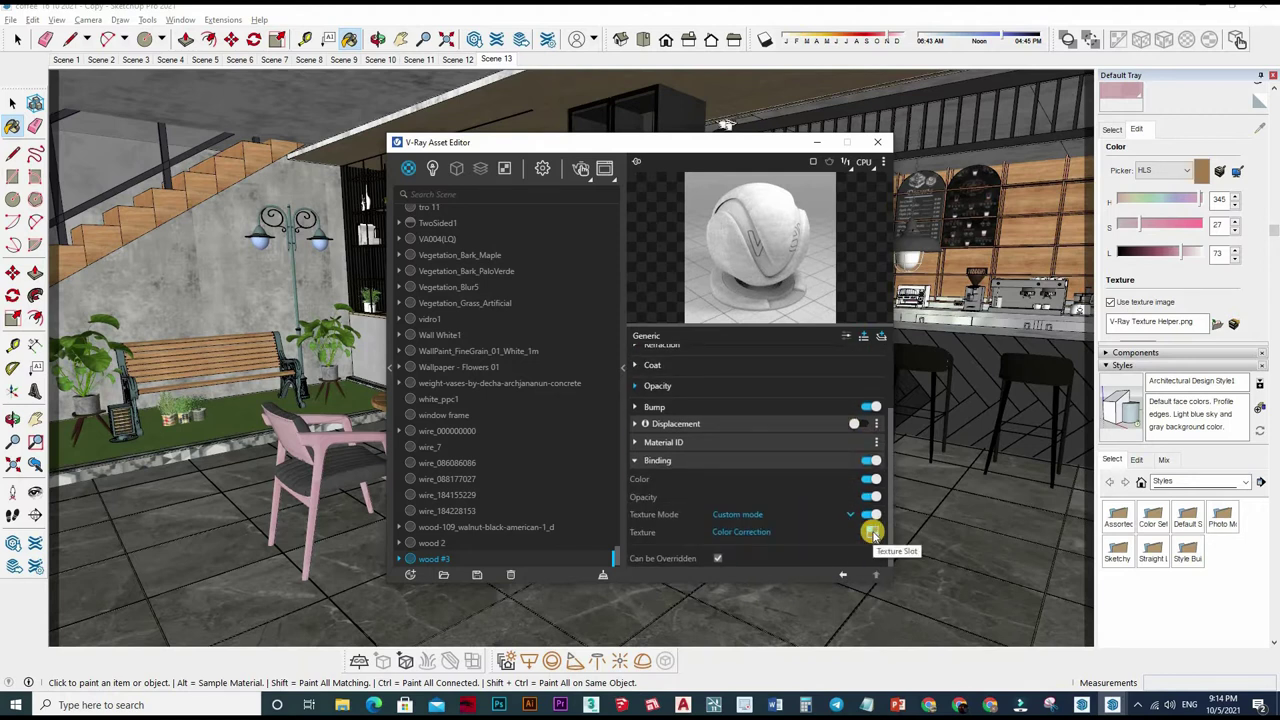
right_click(873, 535)
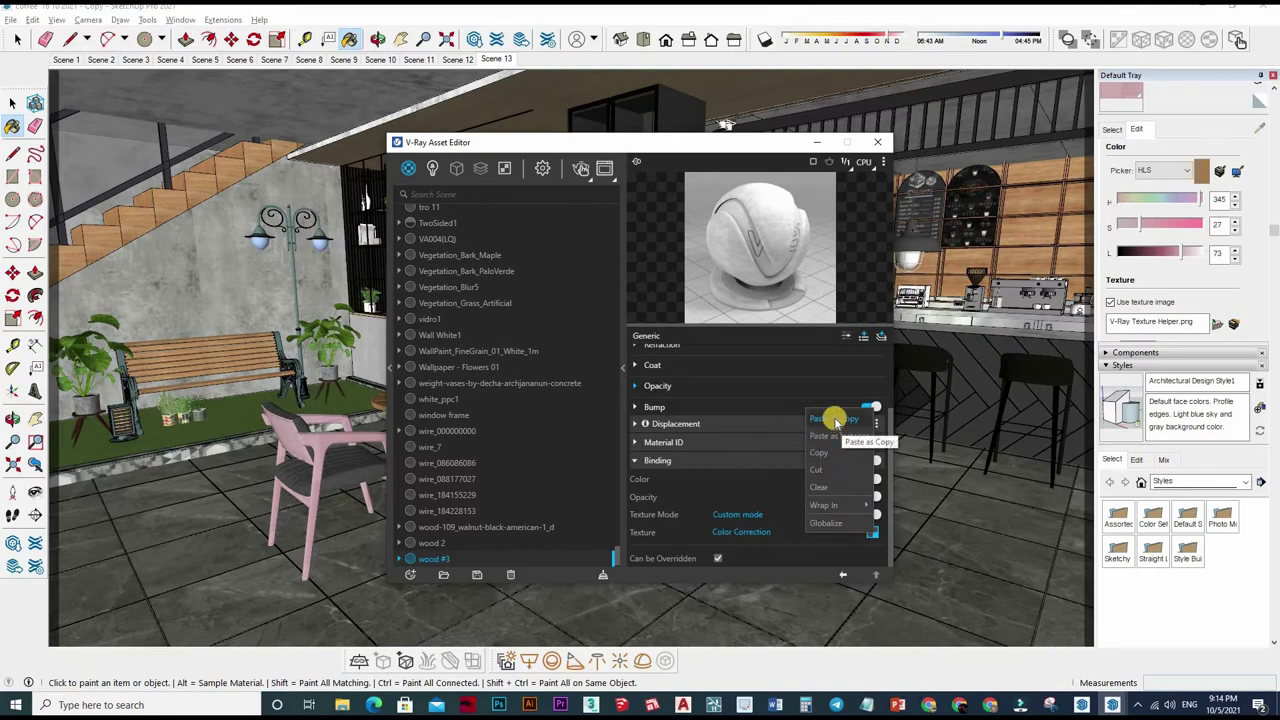
left_click(835, 420)
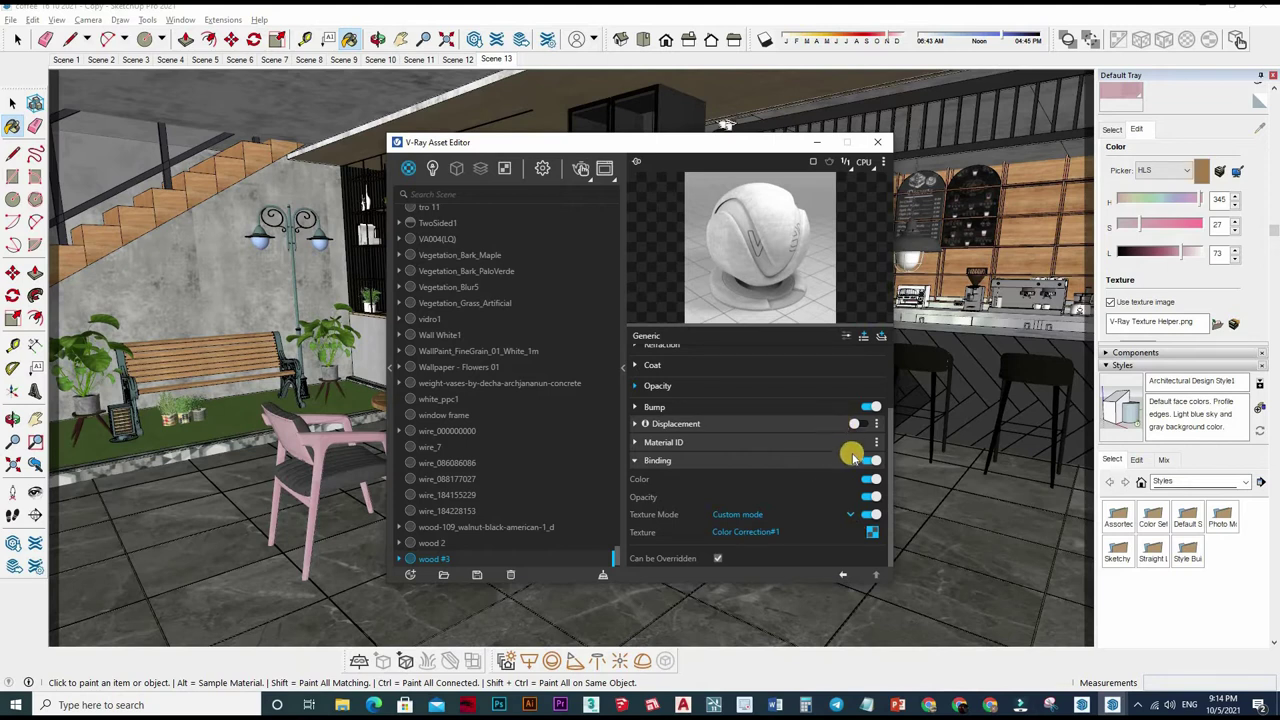
scroll(855, 420, "up", 2)
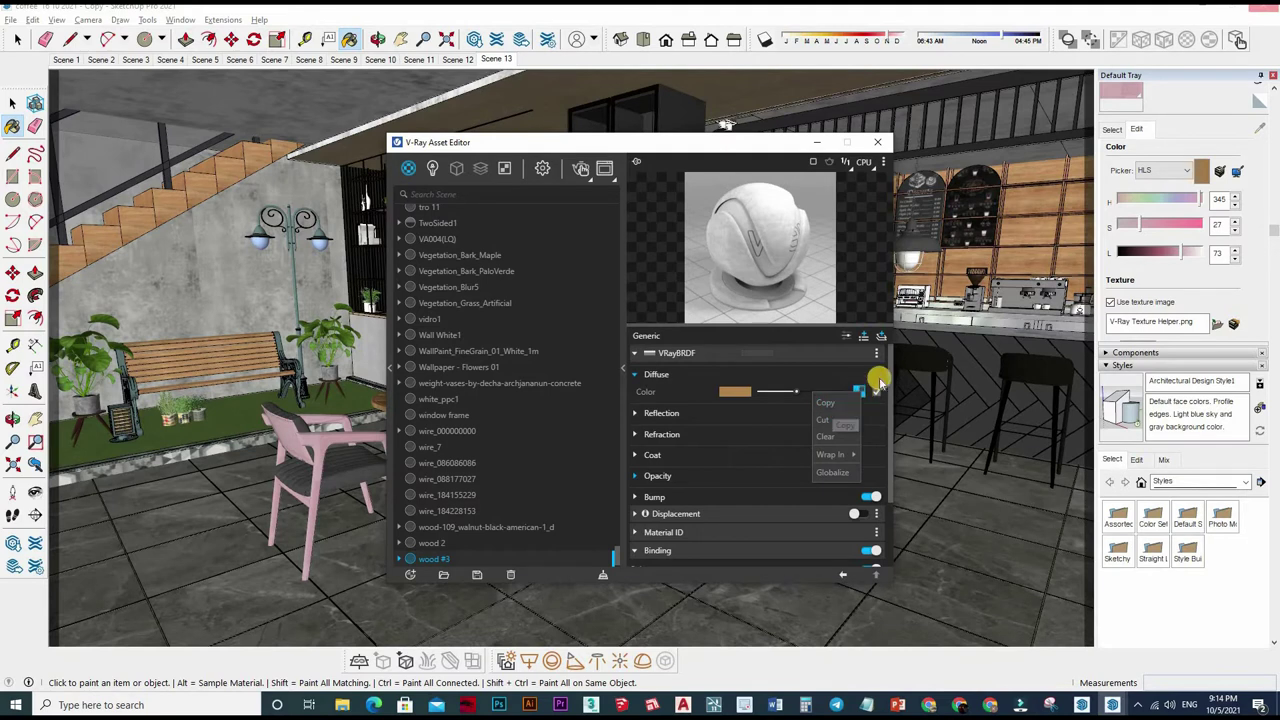
Step: Inspect the diffuse Color Correction texture's parameters and its slot options
left_click(859, 391)
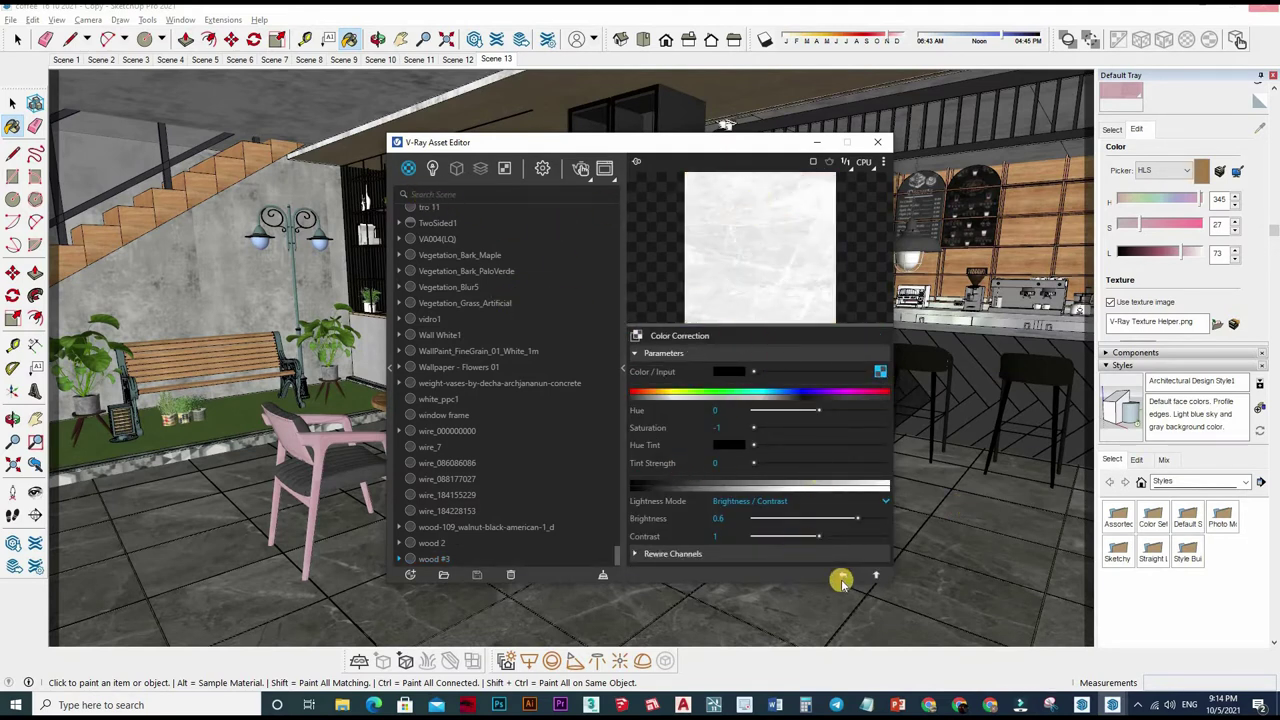
left_click(860, 388)
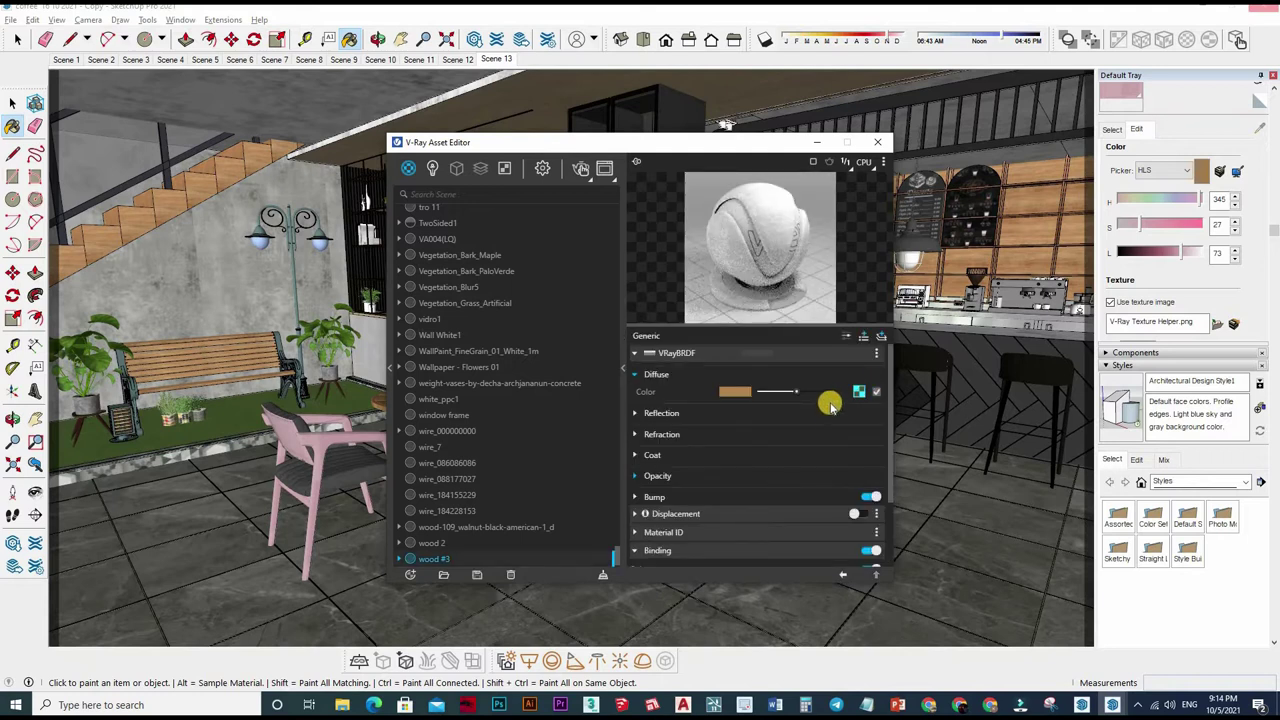
right_click(826, 404)
left_click(832, 448)
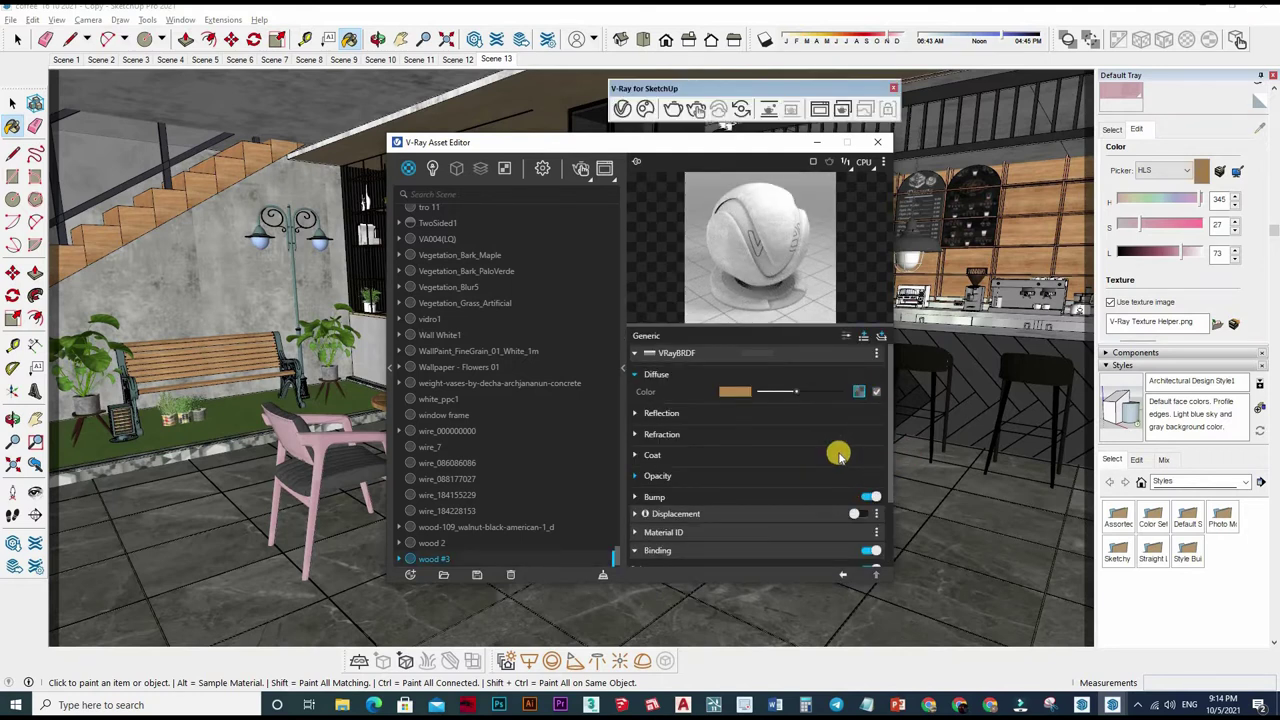
scroll(850, 460, "down", 3)
scroll(862, 430, "up", 3)
scroll(860, 415, "down", 3)
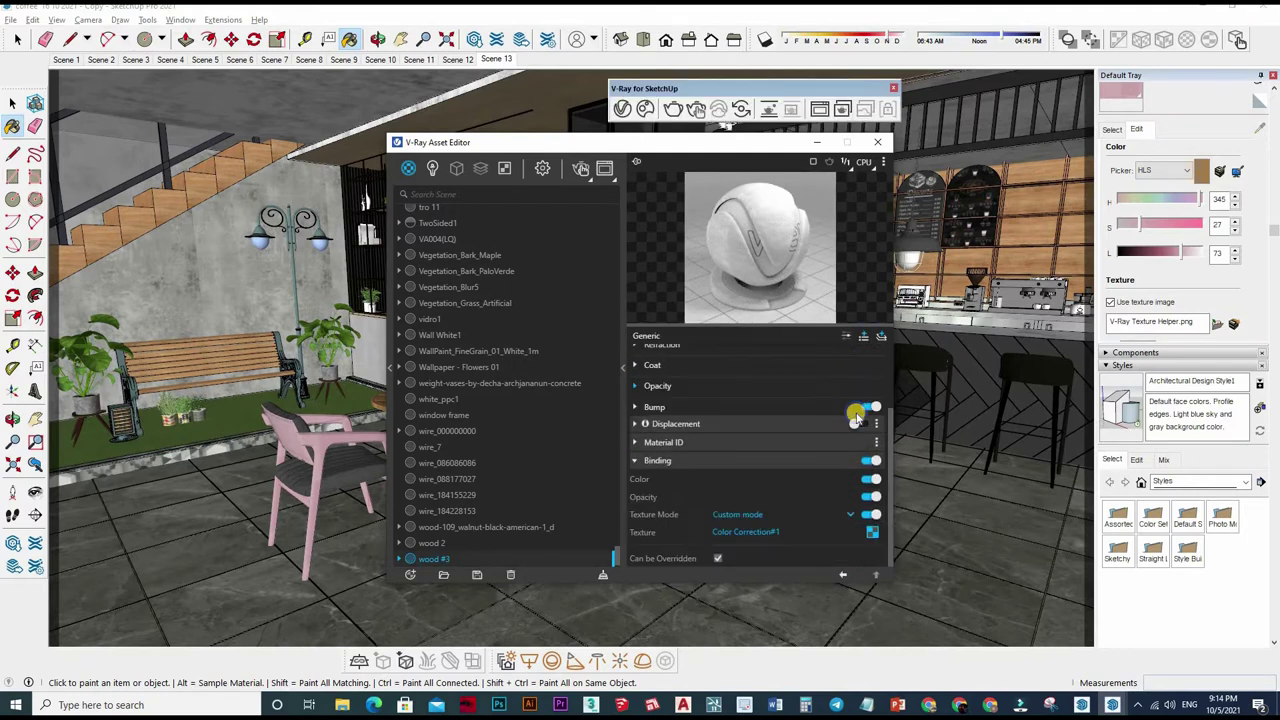
scroll(840, 440, "up", 3)
right_click(835, 440)
left_click(866, 486)
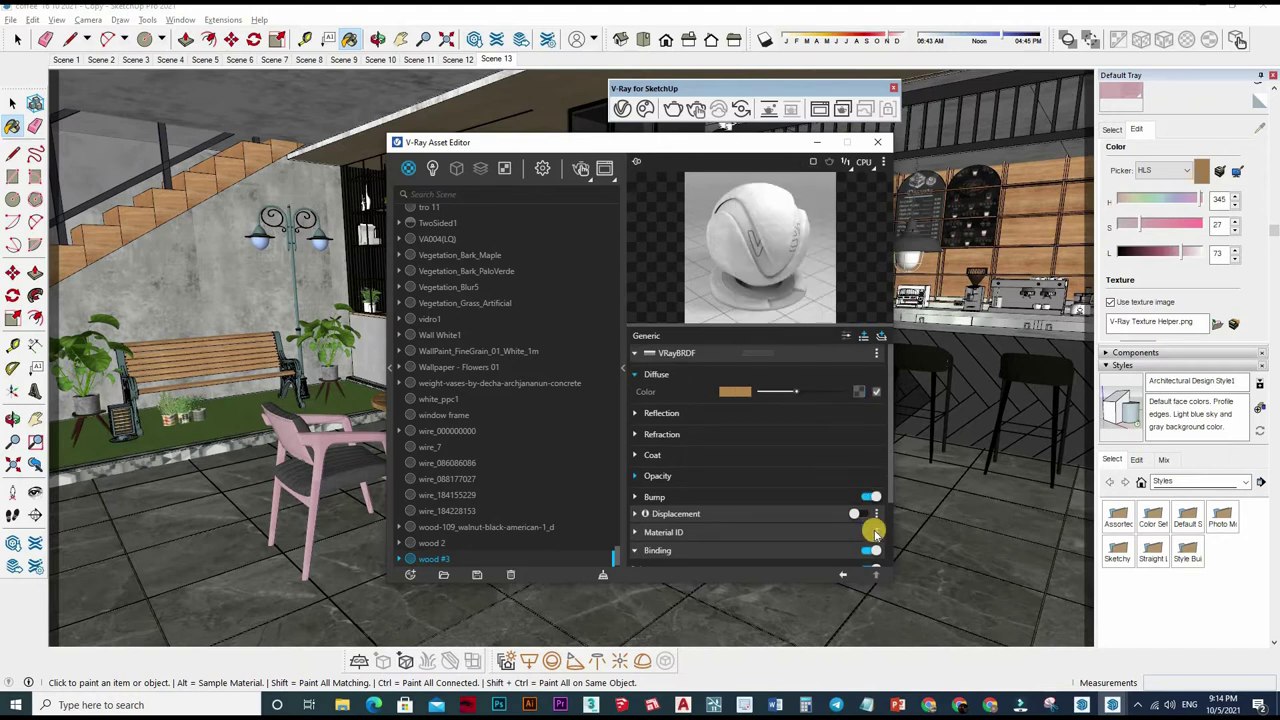
Step: Clear the Color Correction from wood #3's binding texture and list diffuse texture types
scroll(860, 490, "down", 2)
right_click(840, 456)
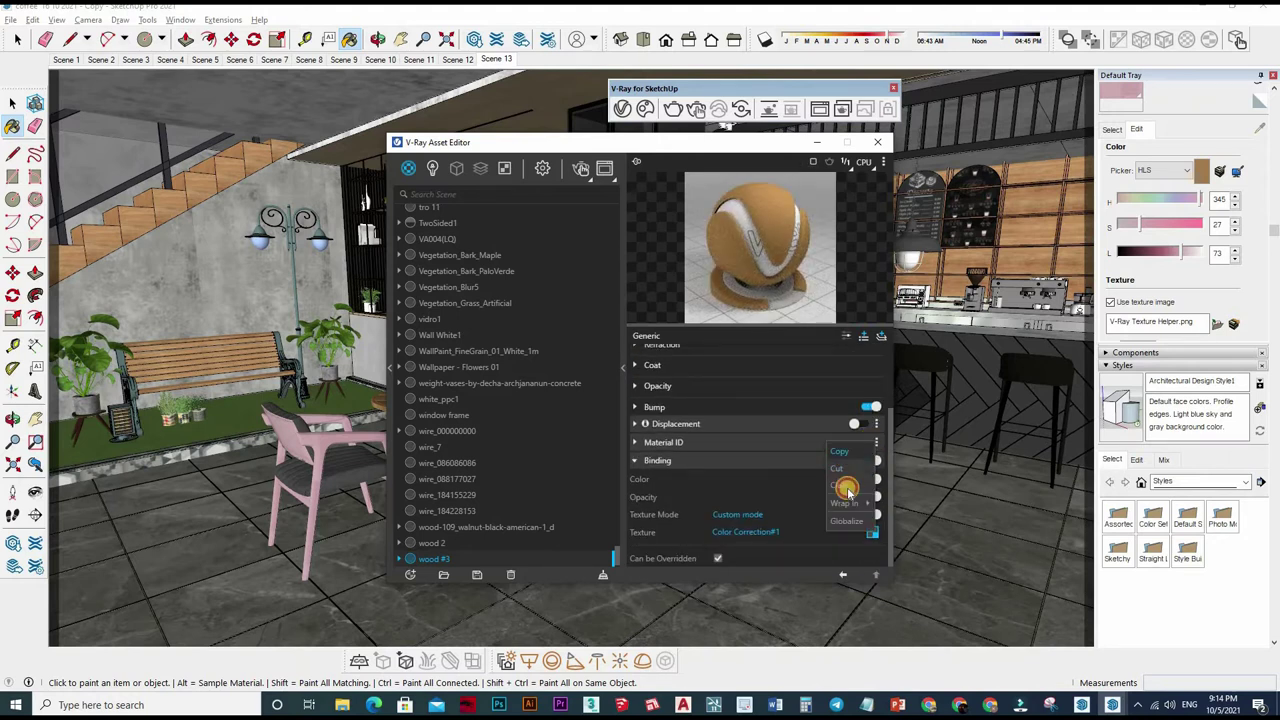
left_click(839, 485)
scroll(860, 395, "up", 2)
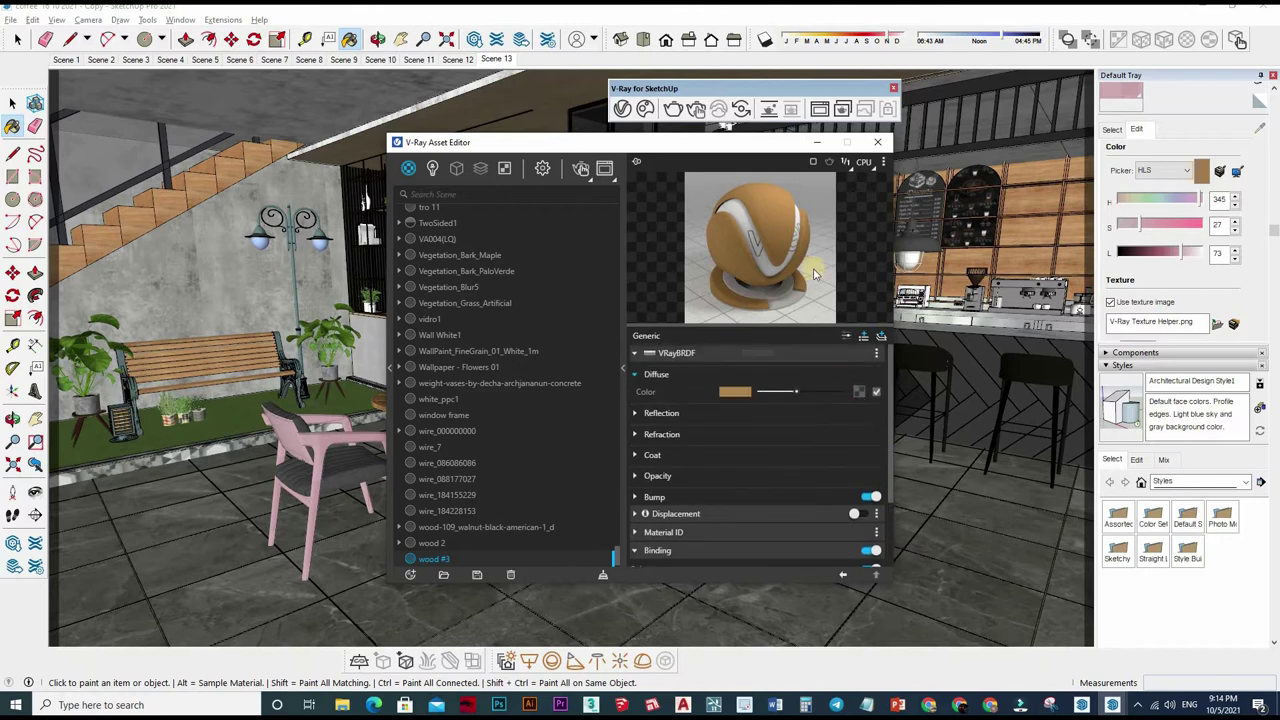
left_click(858, 391)
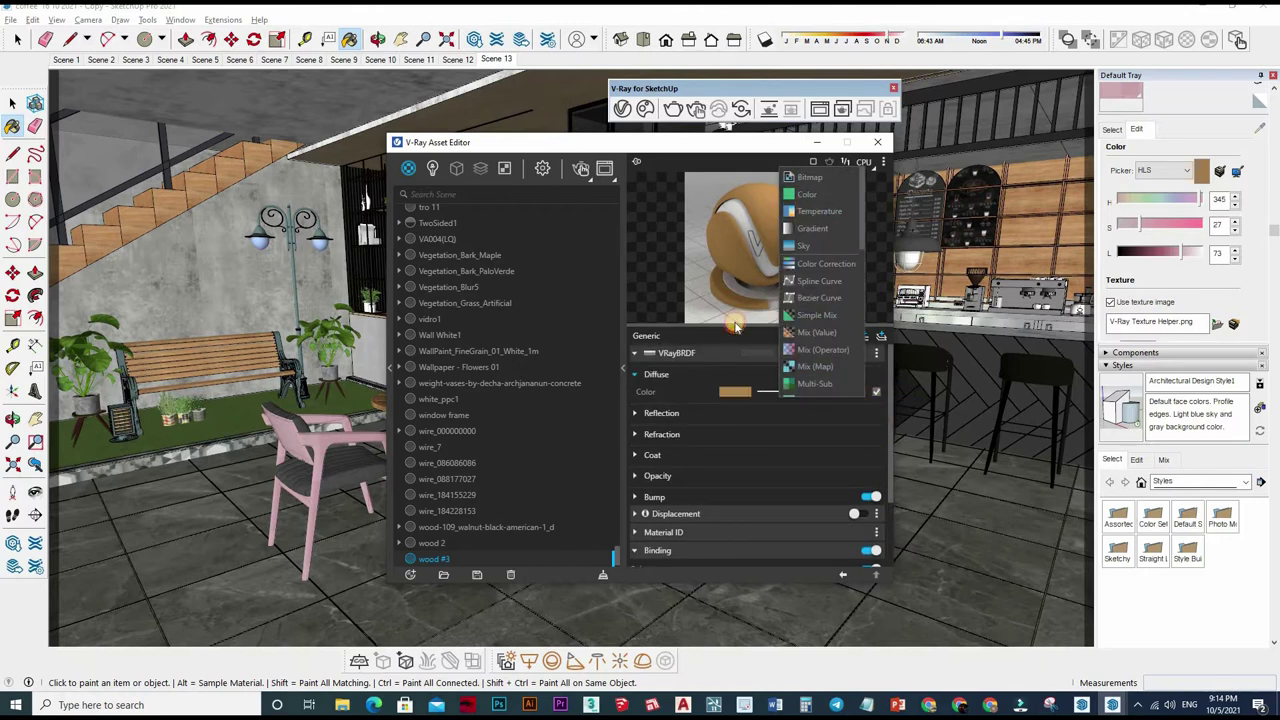
Step: Load the Go_Huyhieukts (2) wood image as a Bitmap for wood #3's diffuse colour
left_click(809, 177)
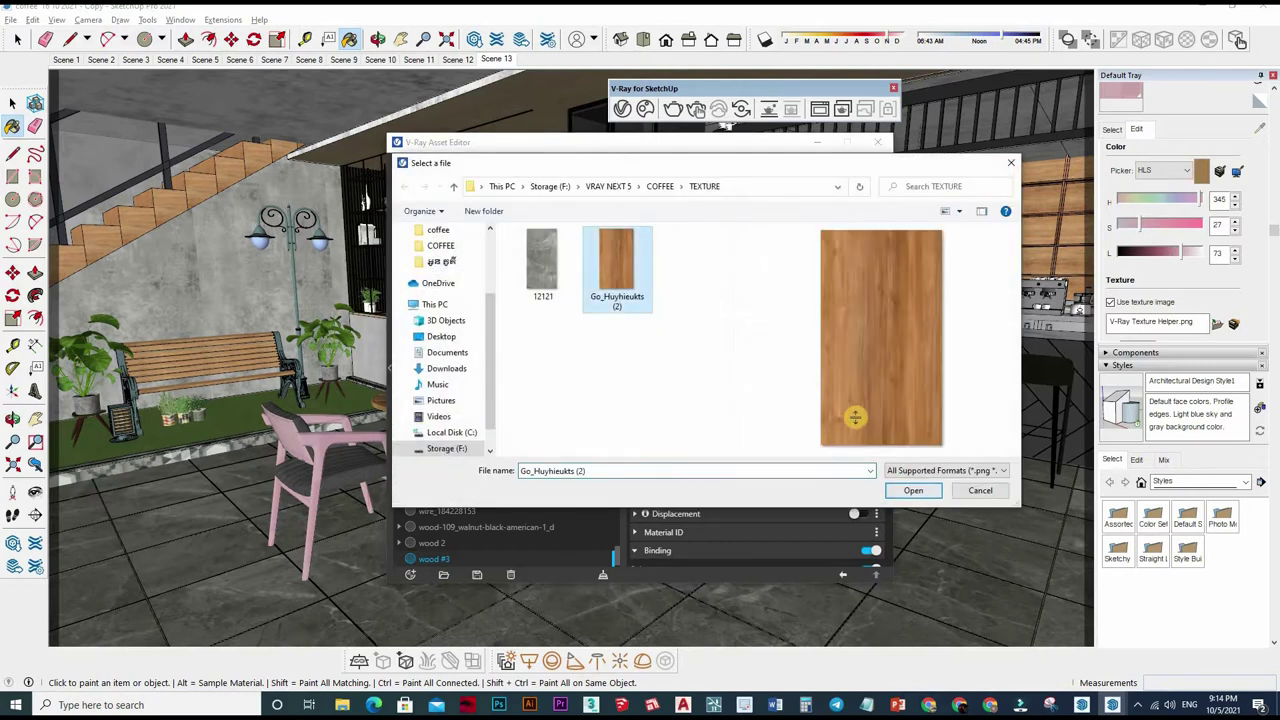
key("Return")
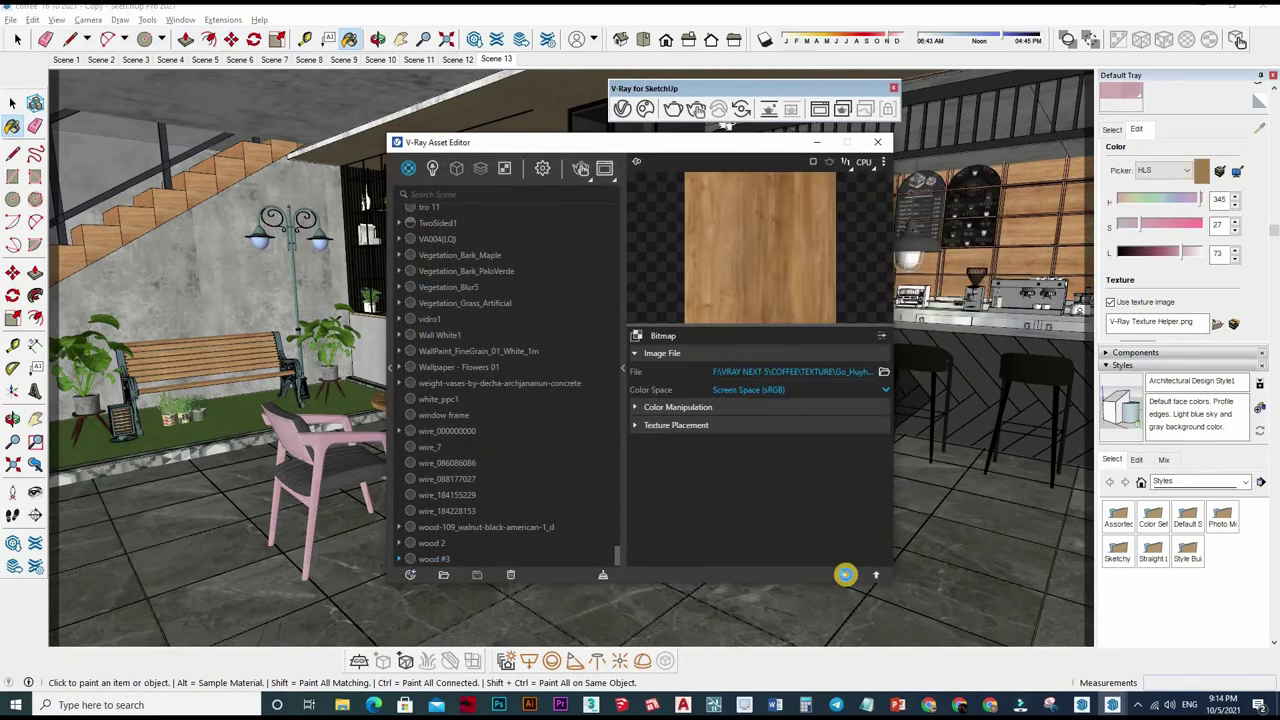
left_click(876, 576)
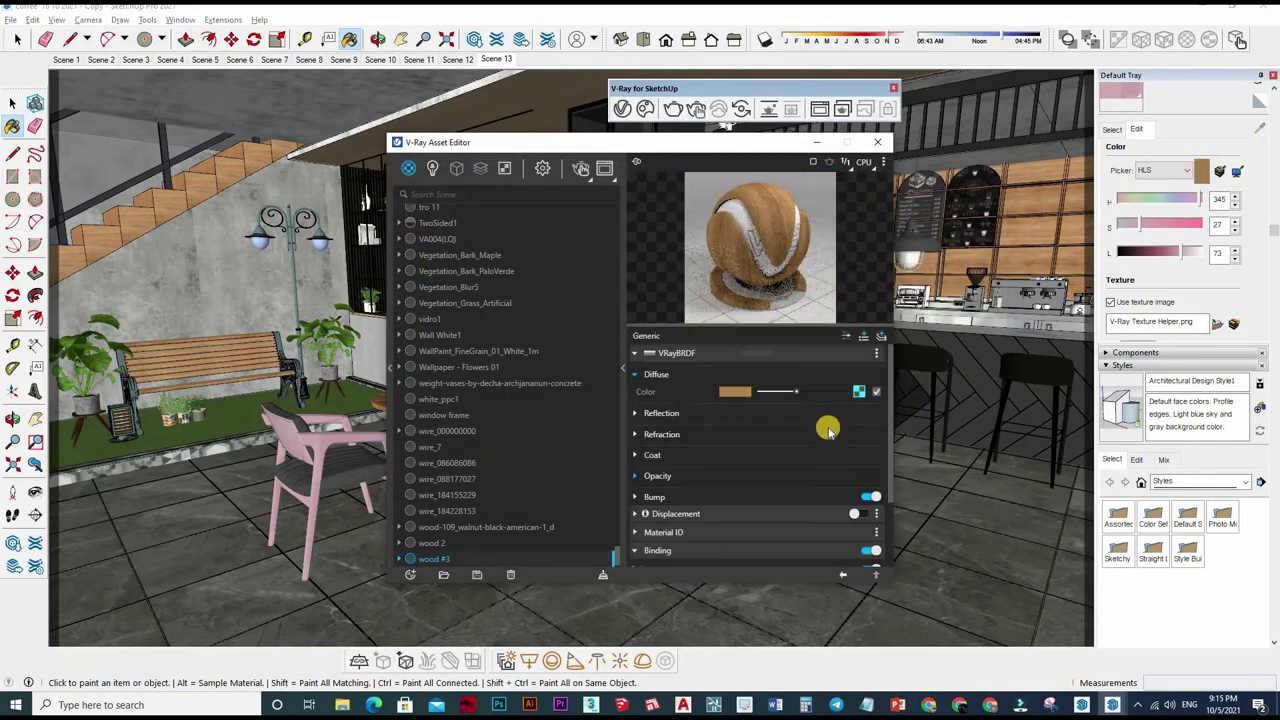
Step: Paste a copy of the diffuse wood bitmap into the Binding Texture slot
right_click(831, 406)
scroll(872, 535, "down", 3)
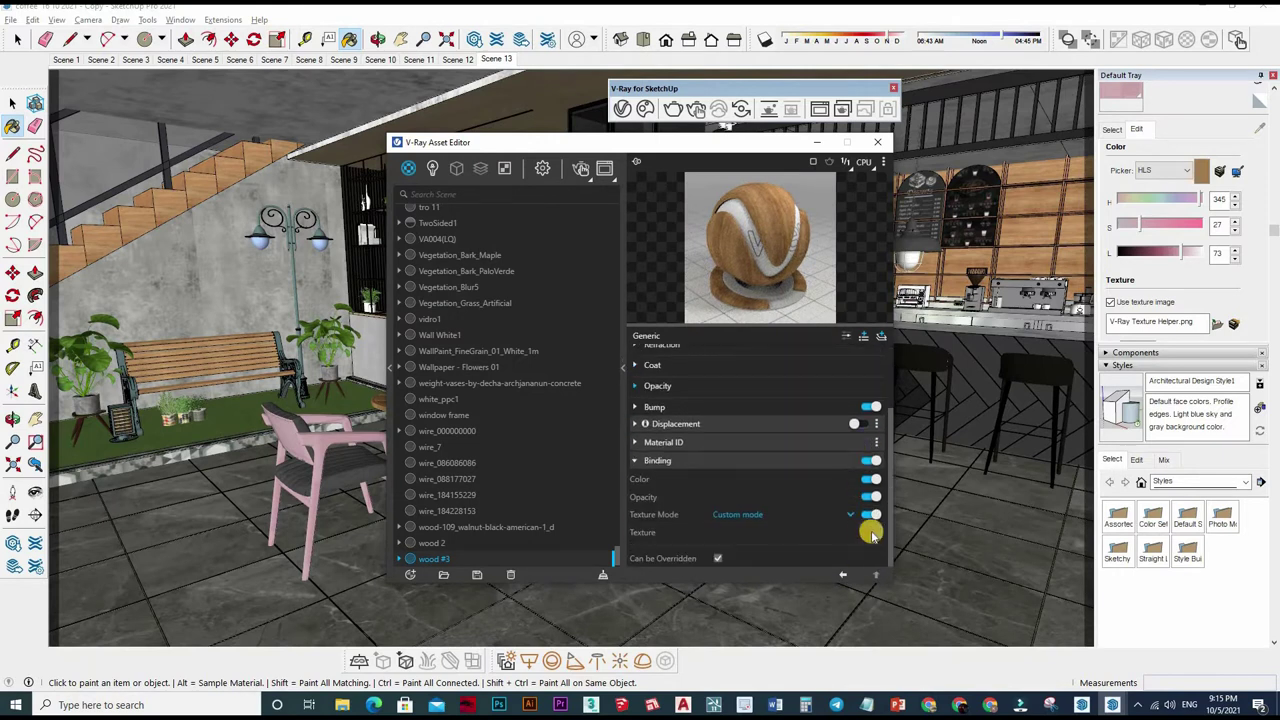
right_click(838, 542)
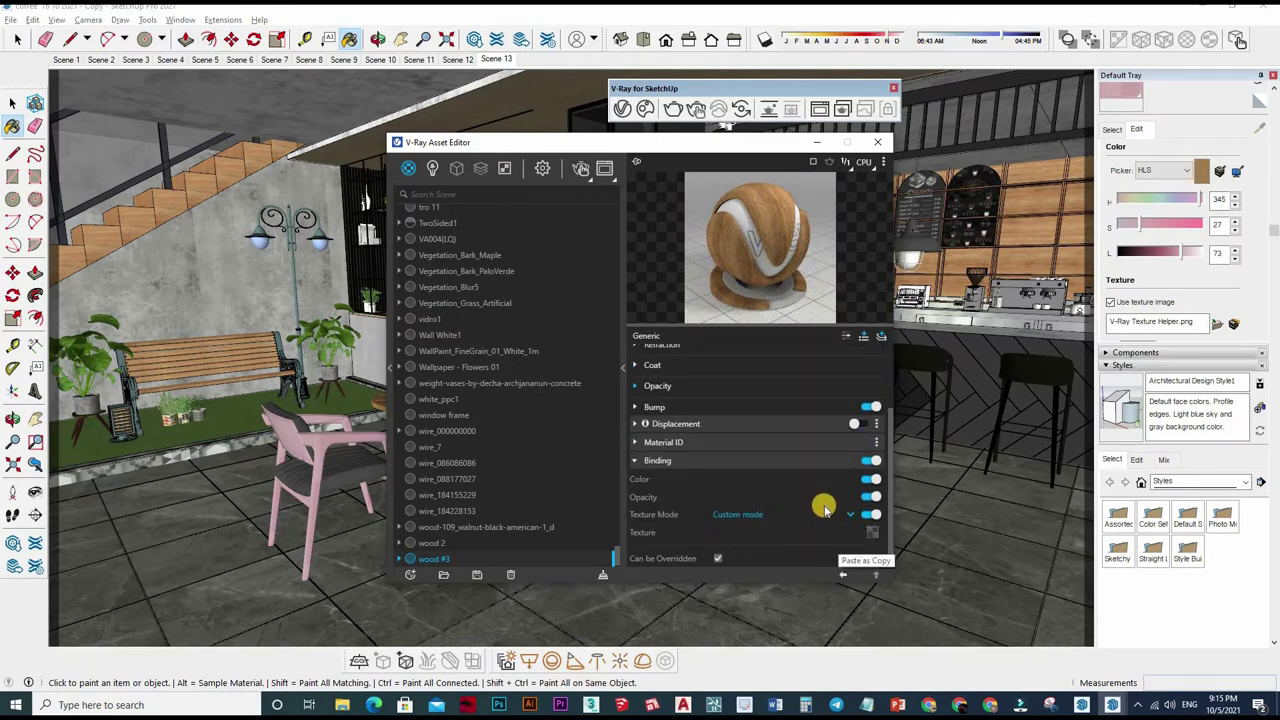
left_click(815, 506)
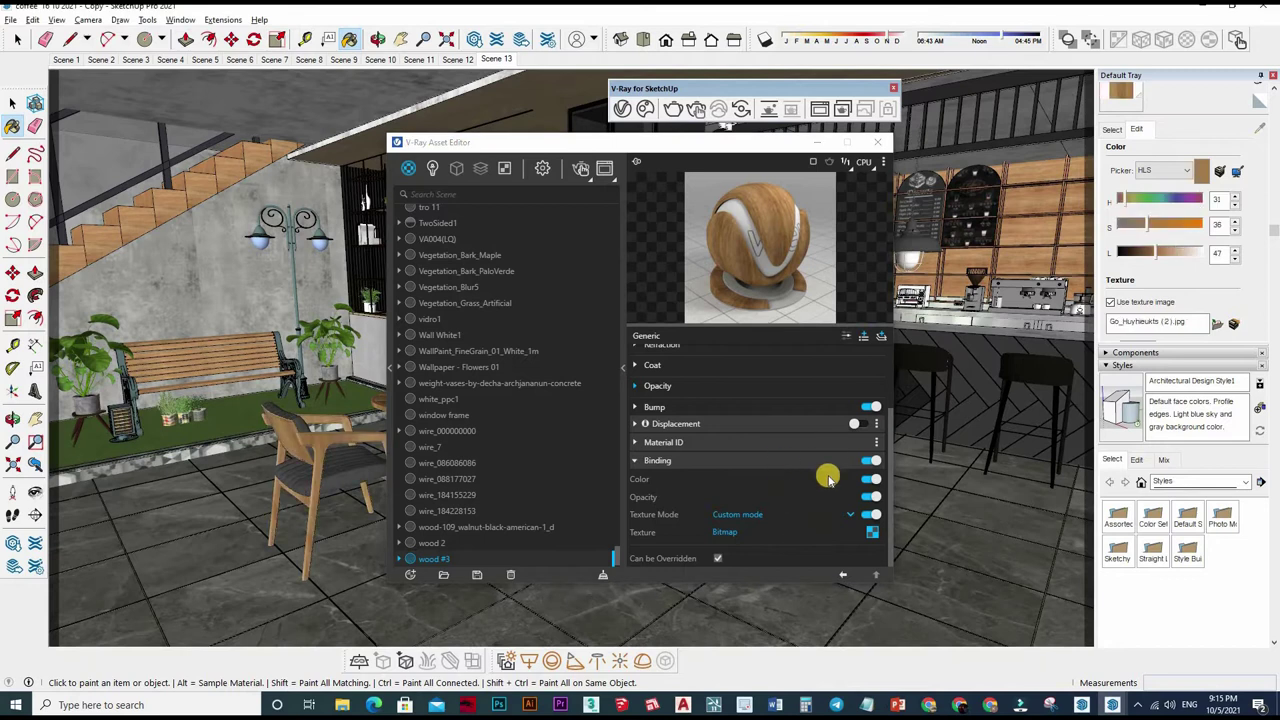
Step: Make wood #3's reflection colour white and add a Color Correction reflection map
scroll(800, 420, "up", 3)
scroll(770, 425, "up", 2)
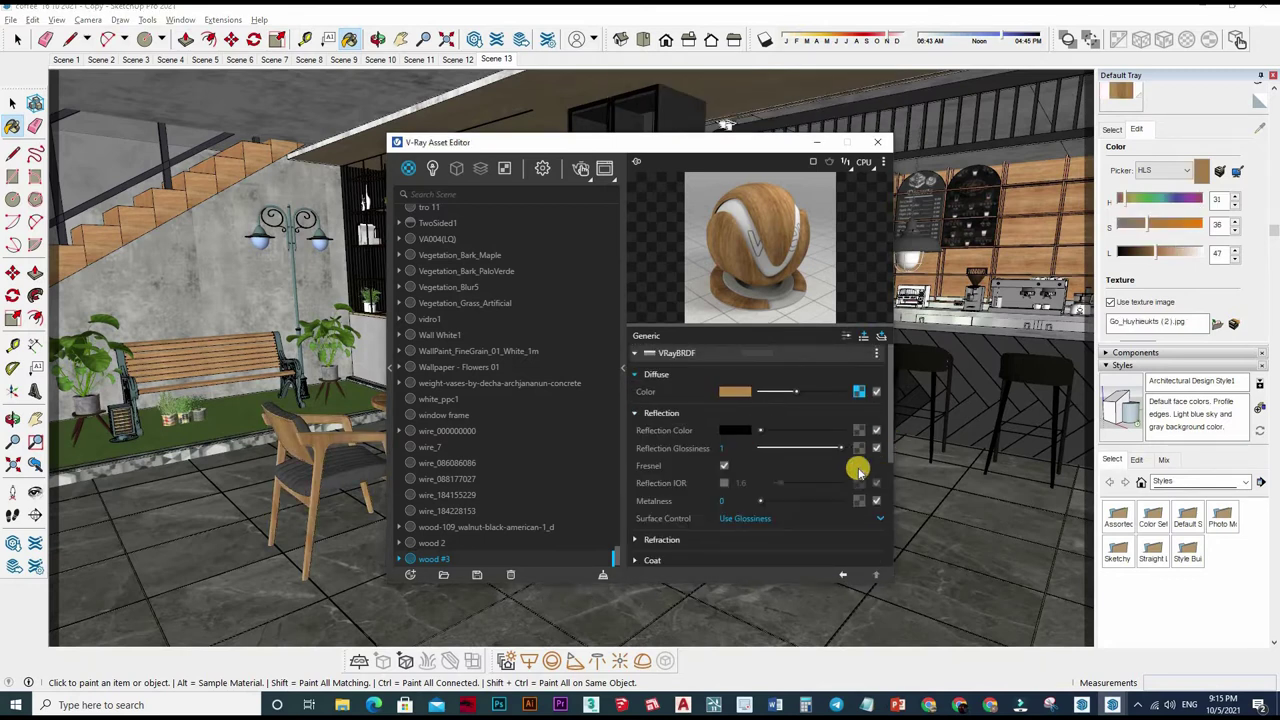
left_click_drag(760, 430, 862, 447)
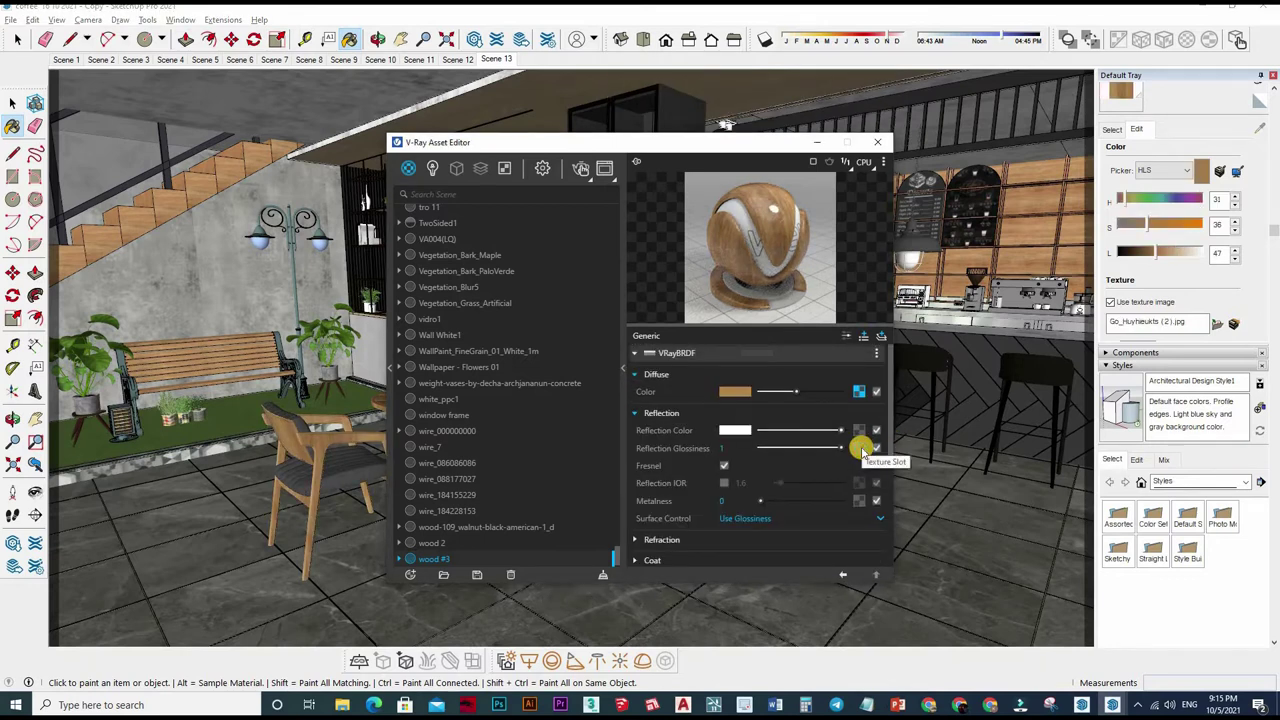
right_click(830, 266)
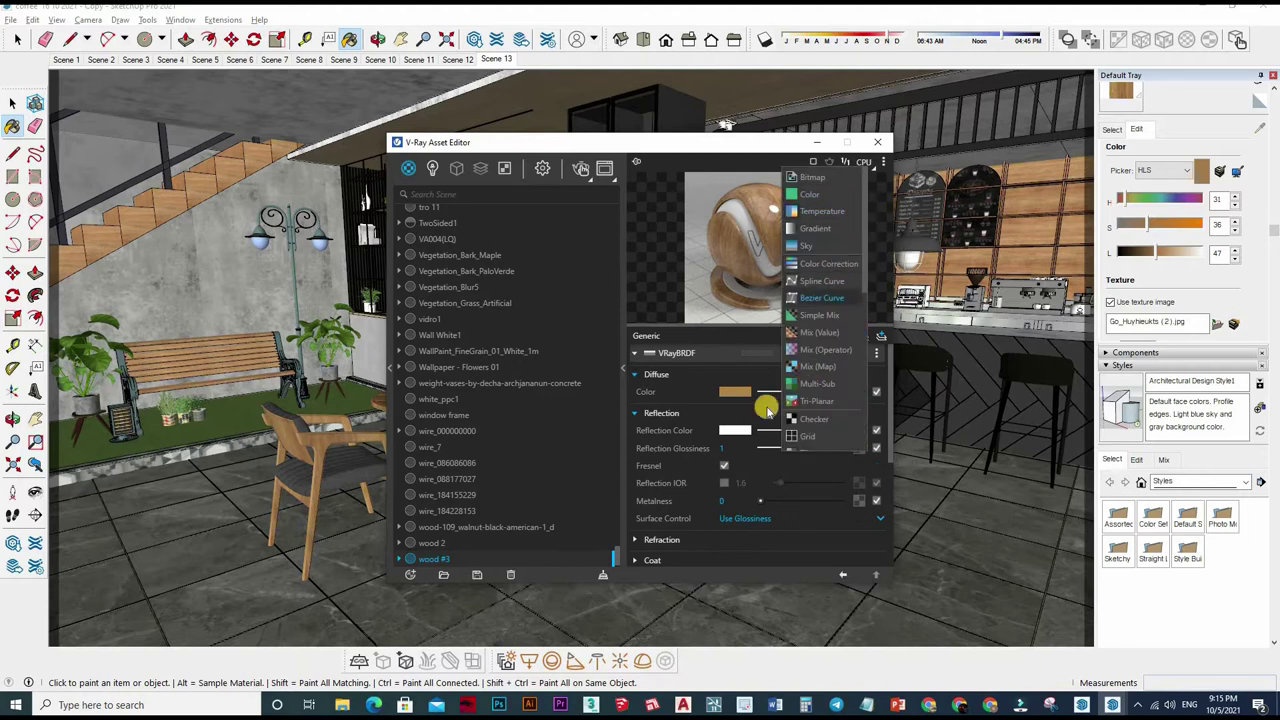
left_click(795, 405)
left_click(859, 391)
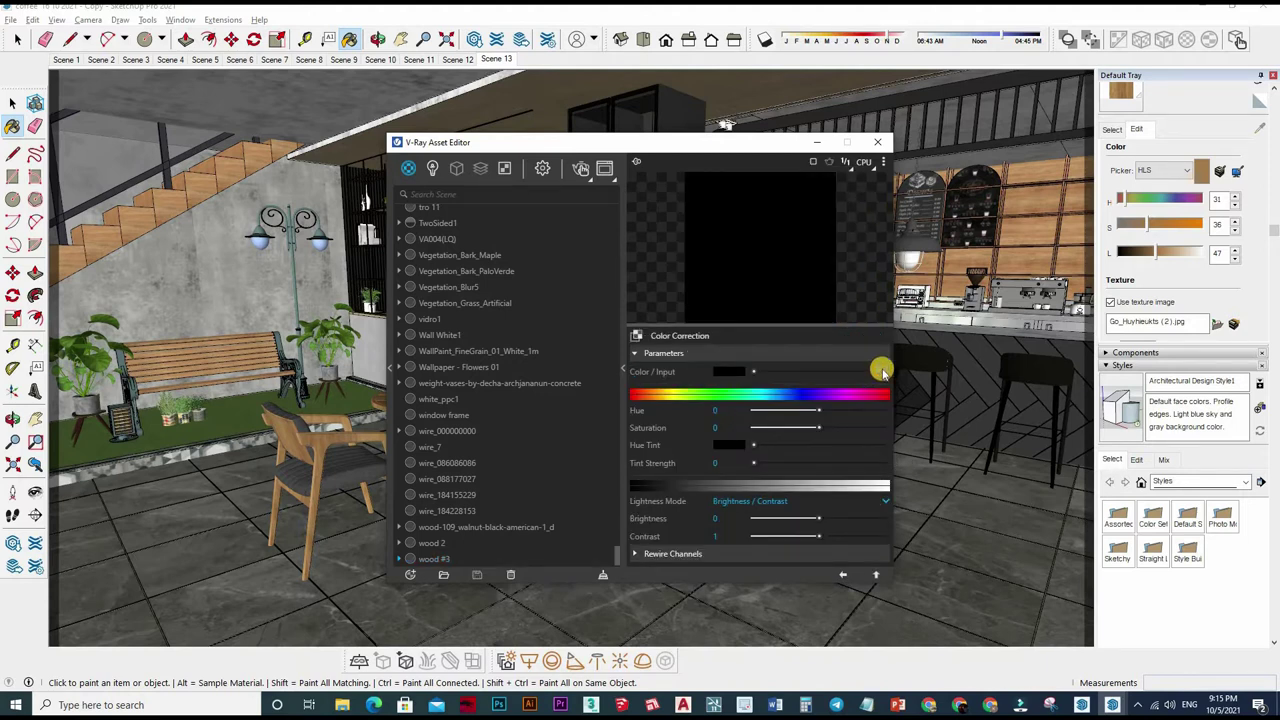
Step: Paste the wood bitmap into the Color Correction input and keep its hue at 0
right_click(880, 371)
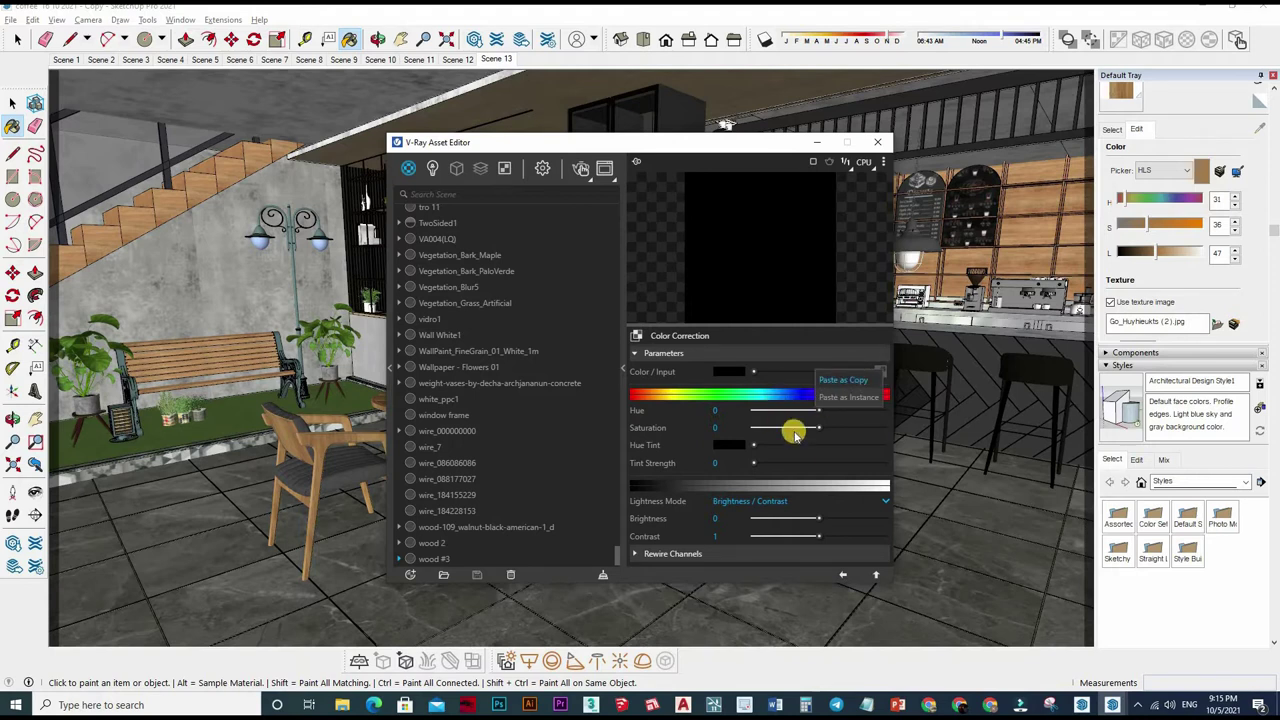
left_click(822, 397)
left_click_drag(819, 410, 757, 412)
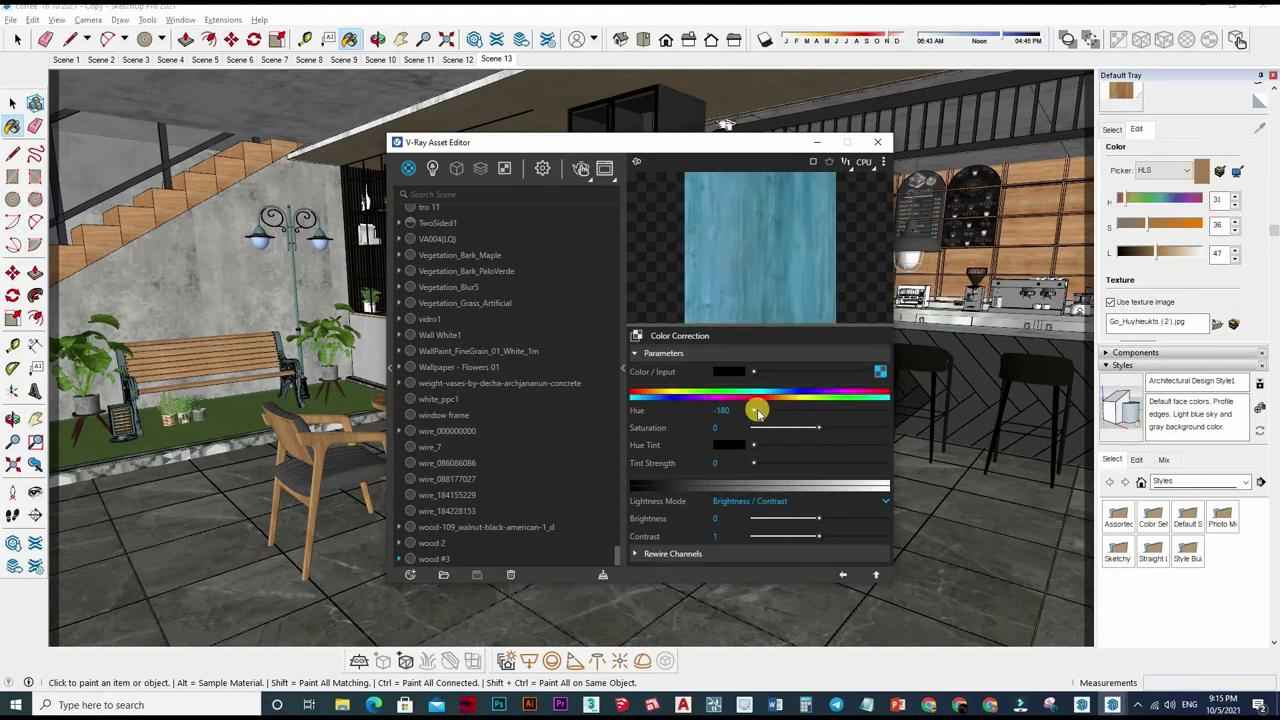
left_click(815, 412)
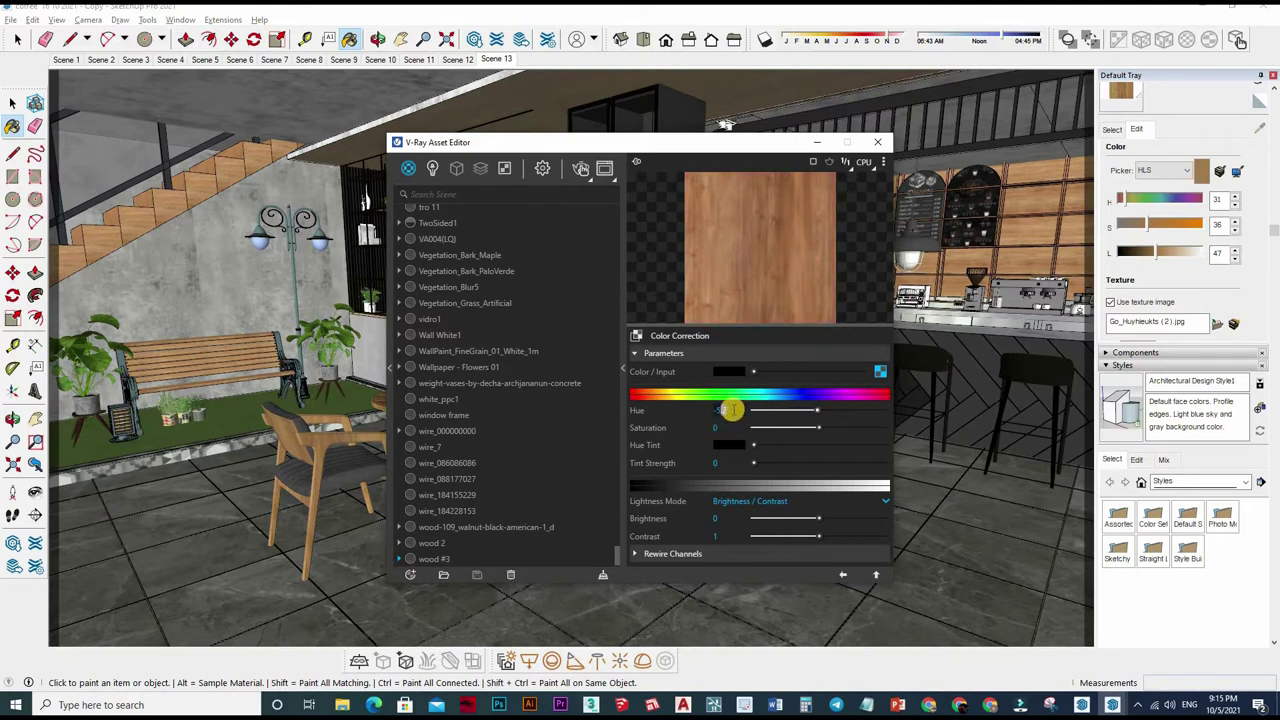
type("-5")
left_click_drag(737, 420, 822, 430)
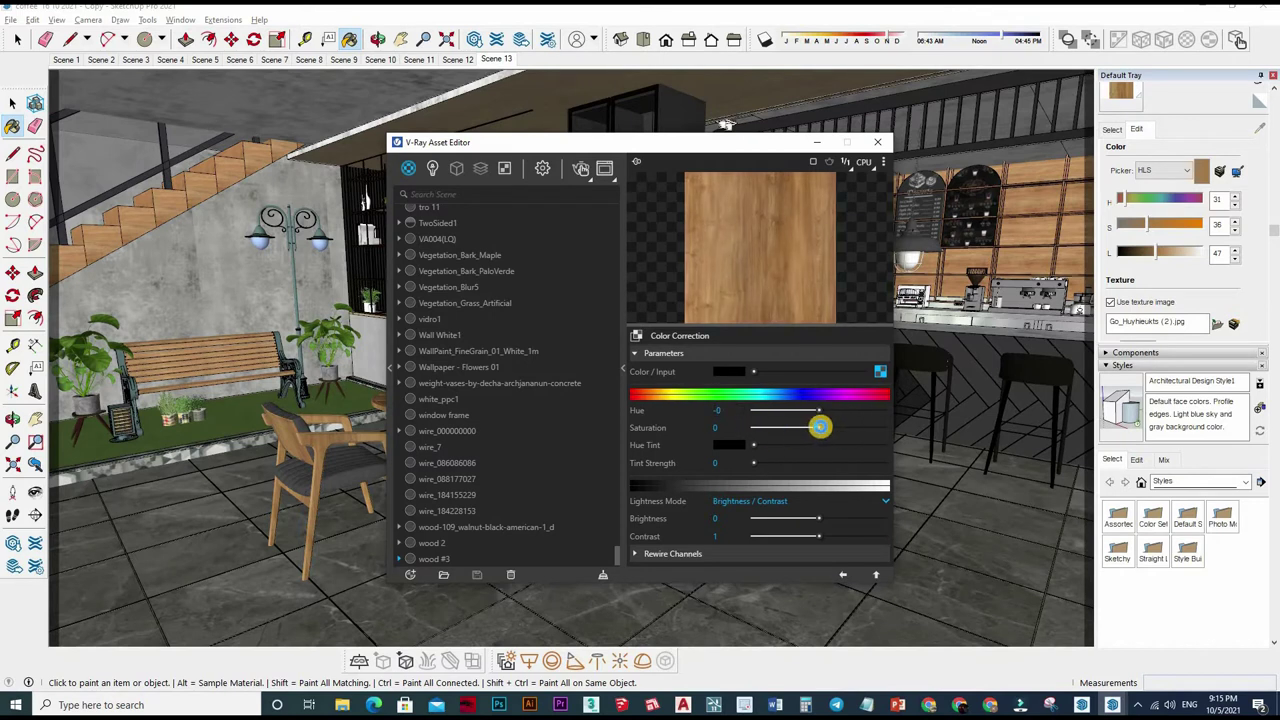
Step: Set the map's saturation to -1 and brightness to 0.6
left_click(752, 433)
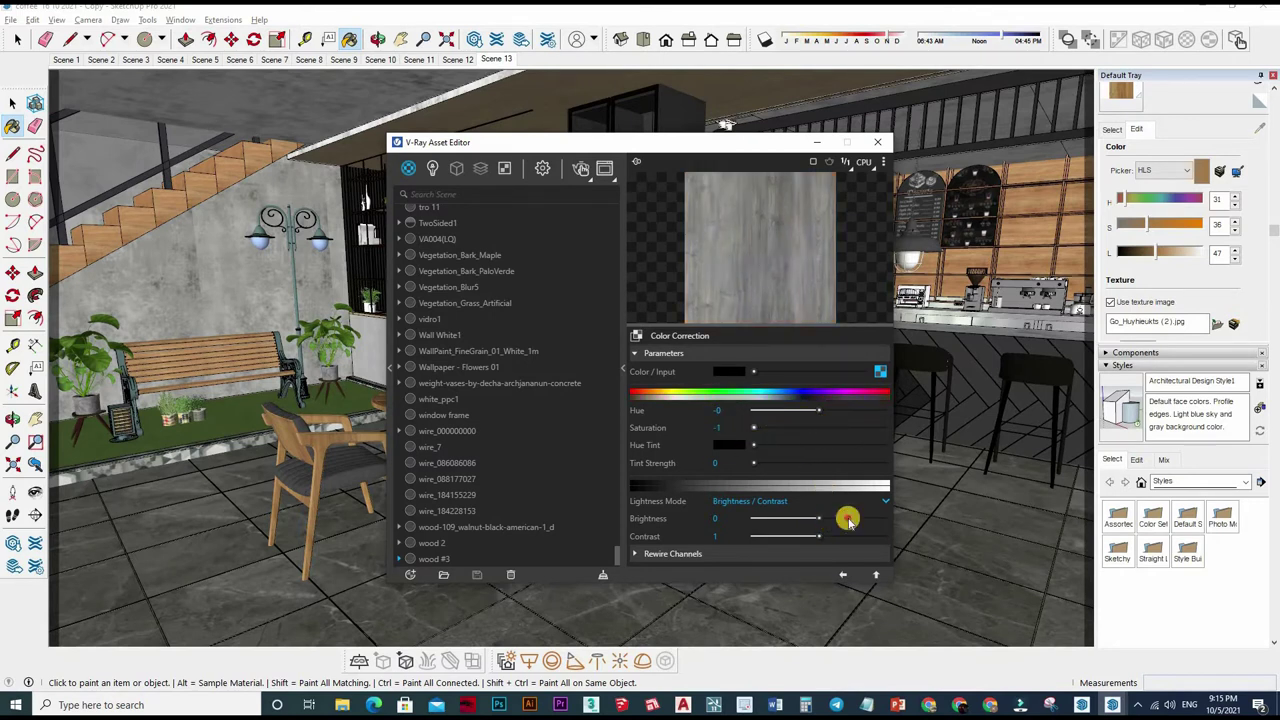
left_click_drag(759, 523, 728, 521)
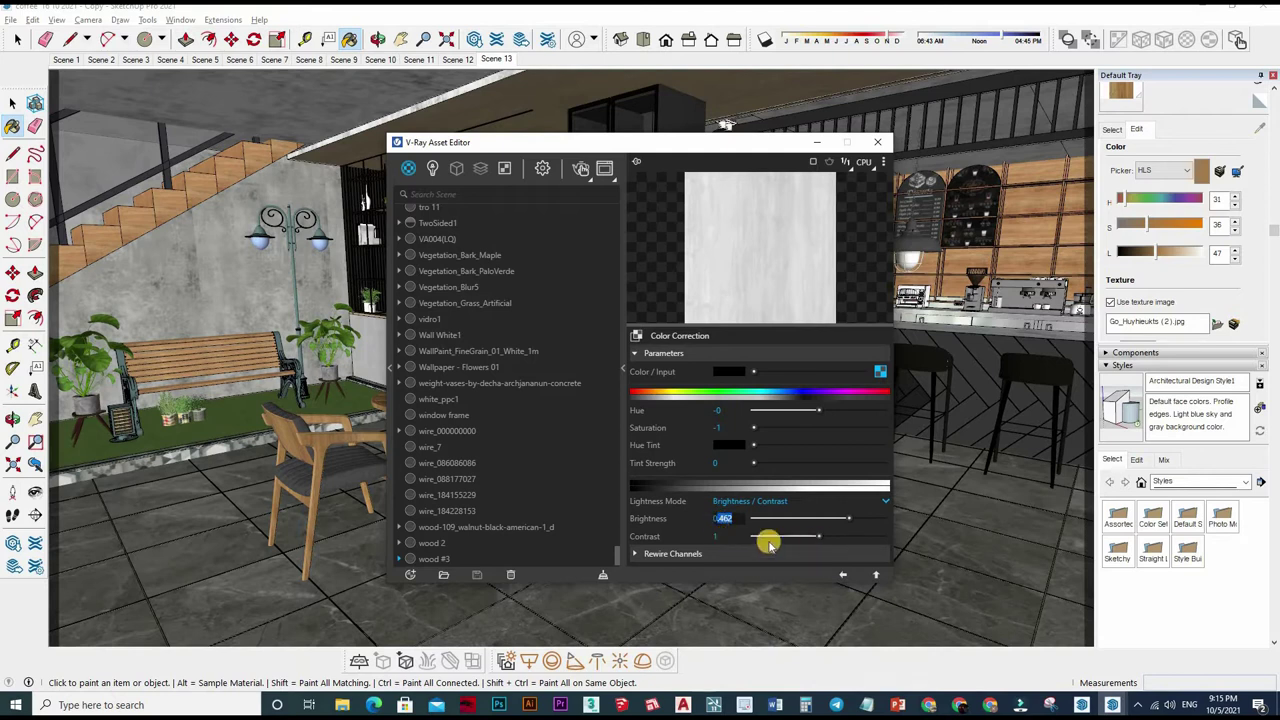
left_click_drag(763, 523, 729, 517)
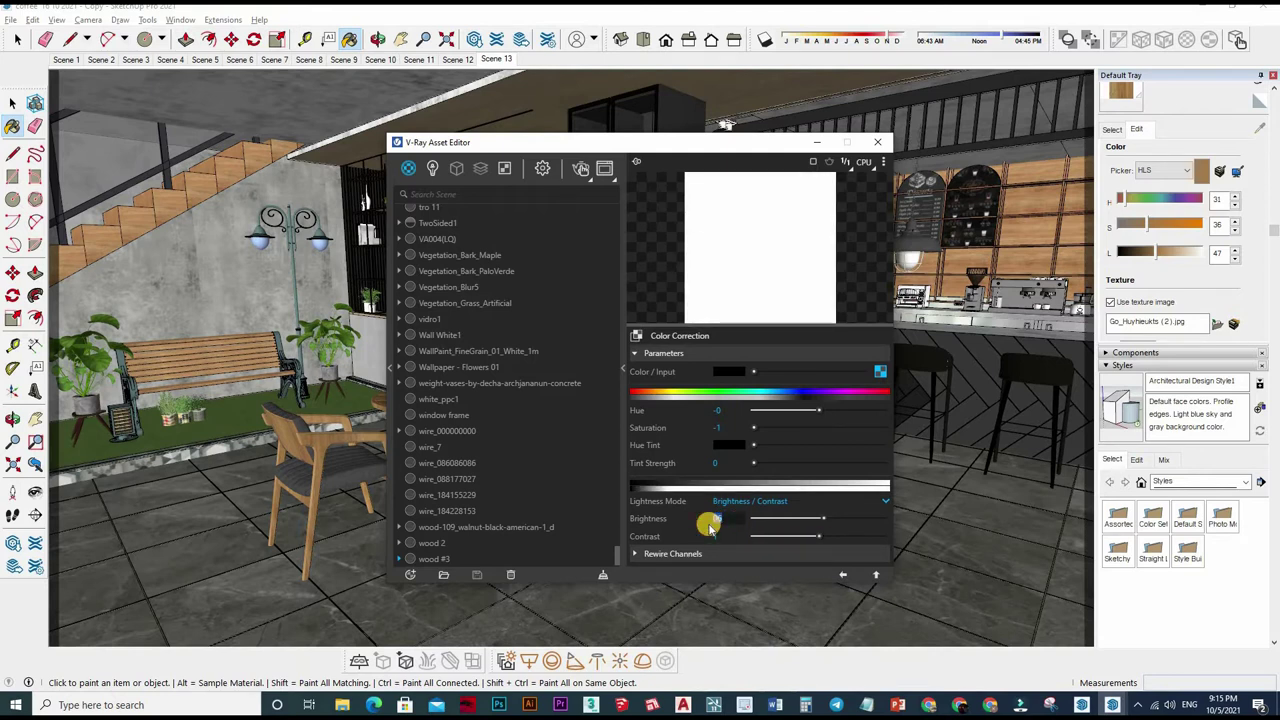
type("0.6")
key("Return")
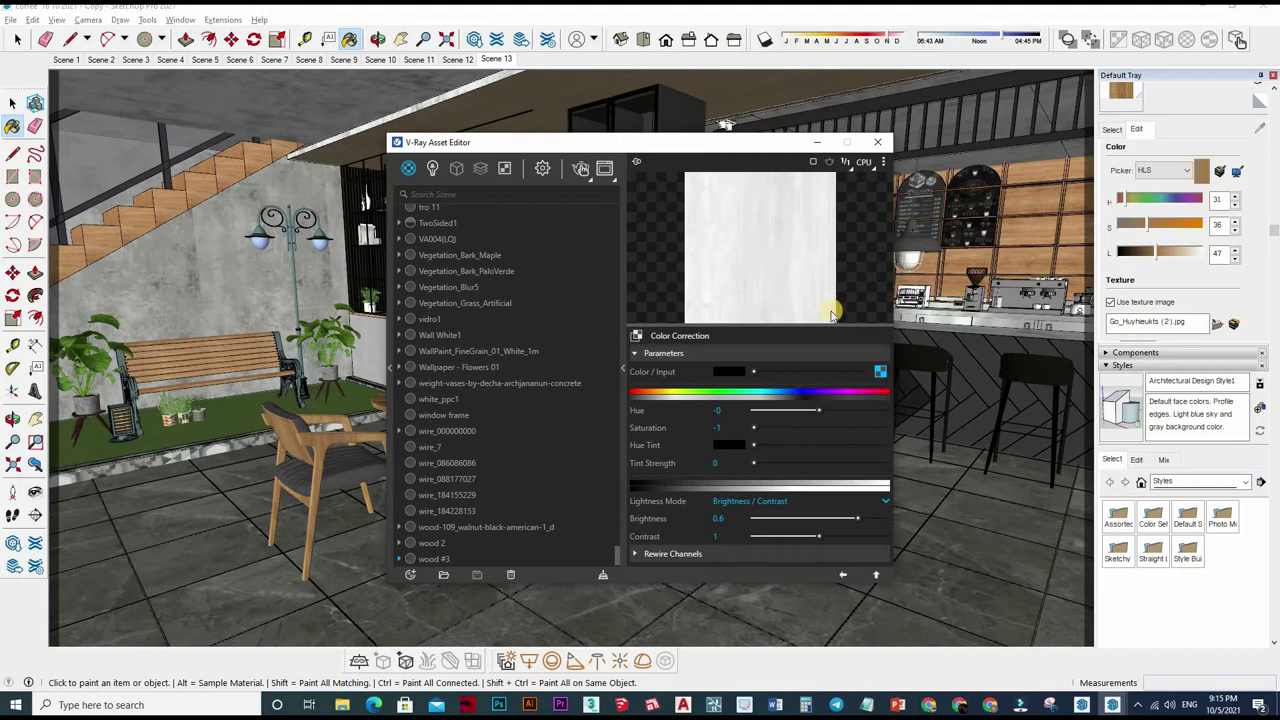
left_click(820, 468)
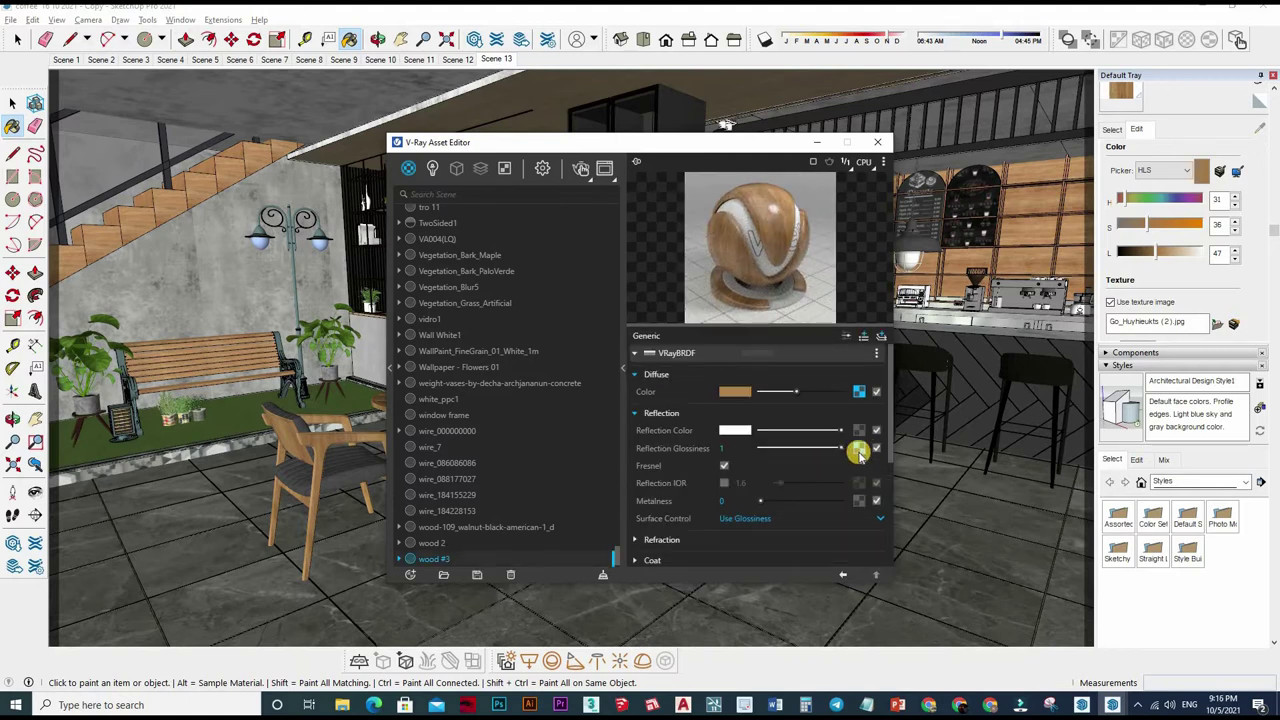
Step: Paste the colour-corrected wood map into wood #3's reflection glossiness slot
left_click(858, 452)
left_click(808, 520)
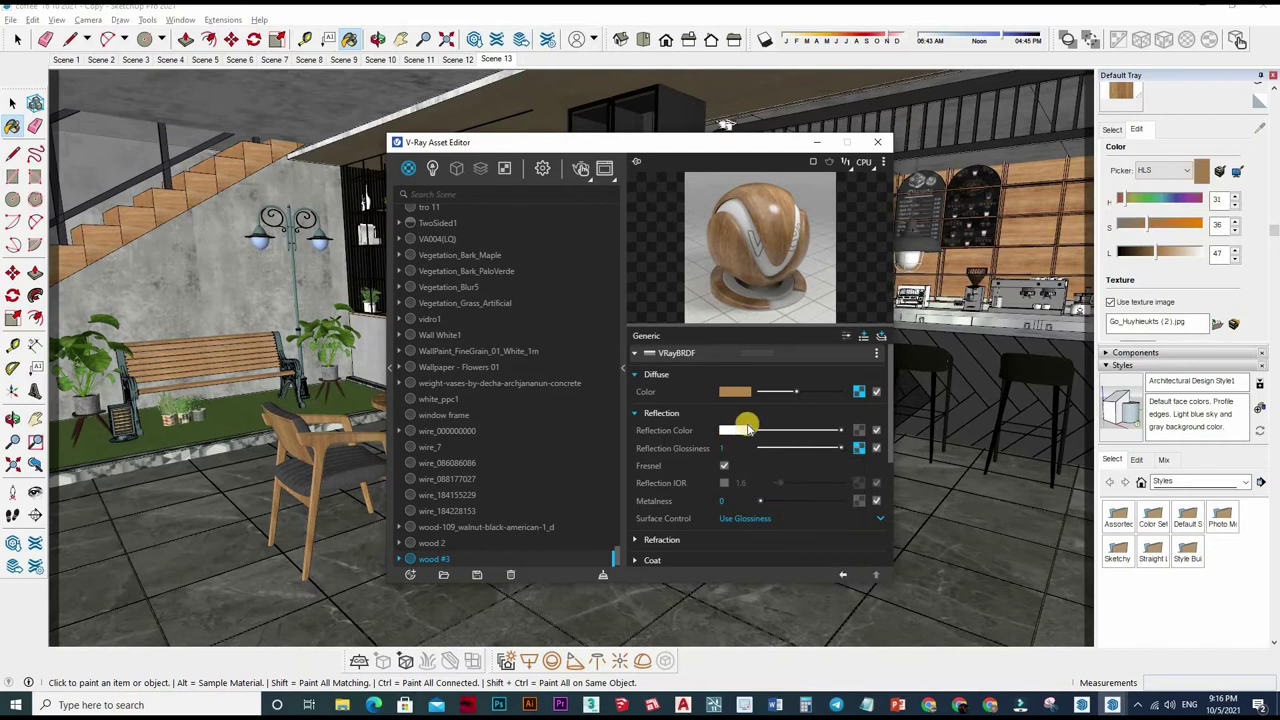
scroll(800, 470, "down", 3)
Step: Paste a copy of the wood map as wood #3's bump at amount 0.1
left_click(876, 486)
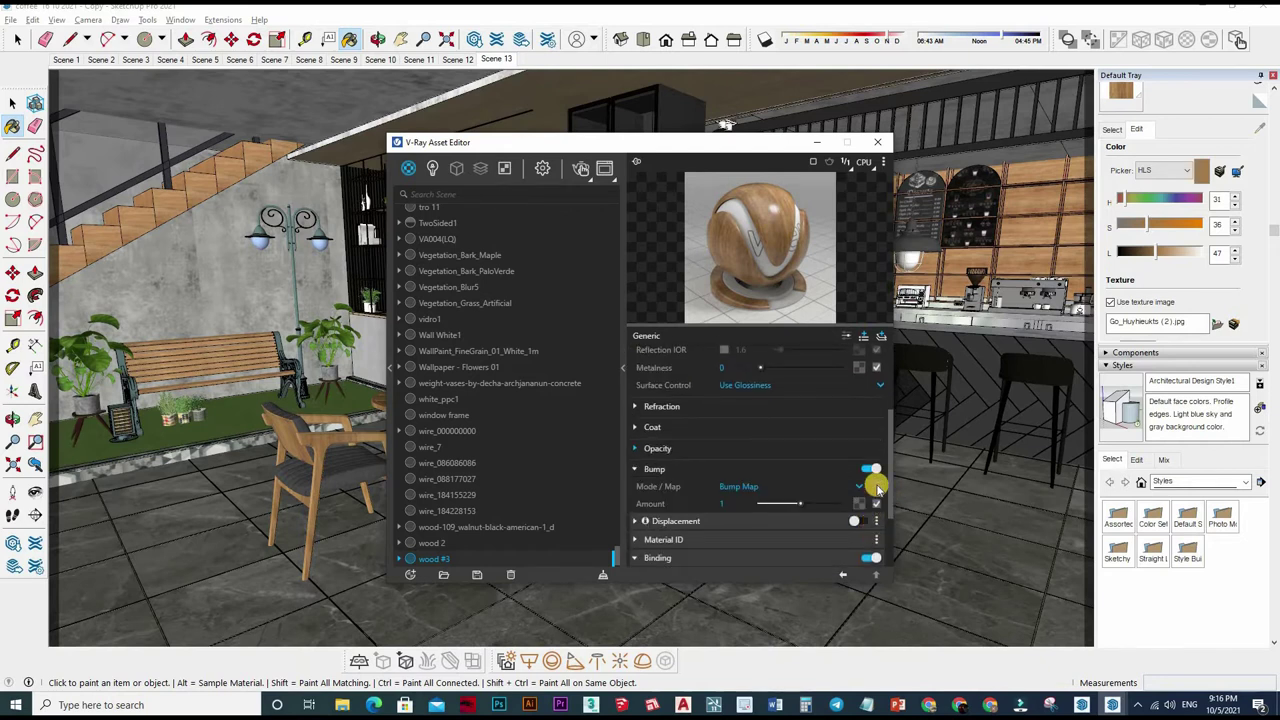
left_click(862, 490)
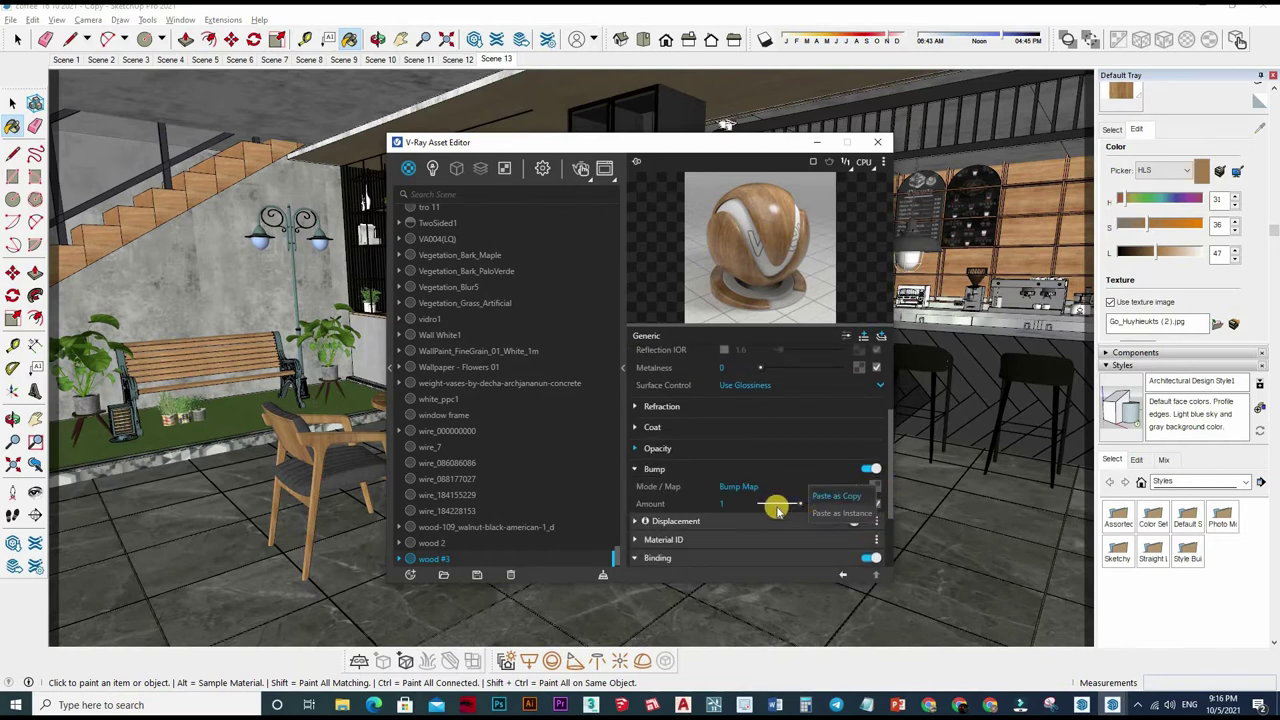
left_click(771, 503)
left_click(727, 507)
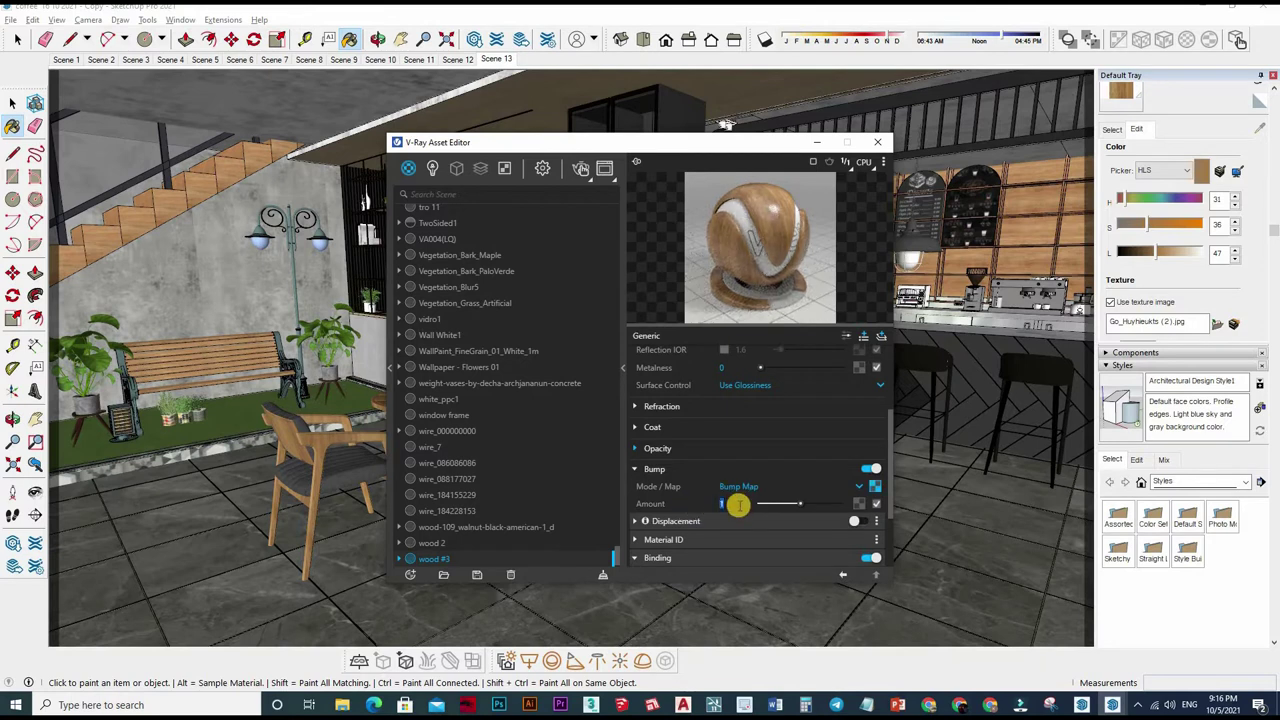
type("0.")
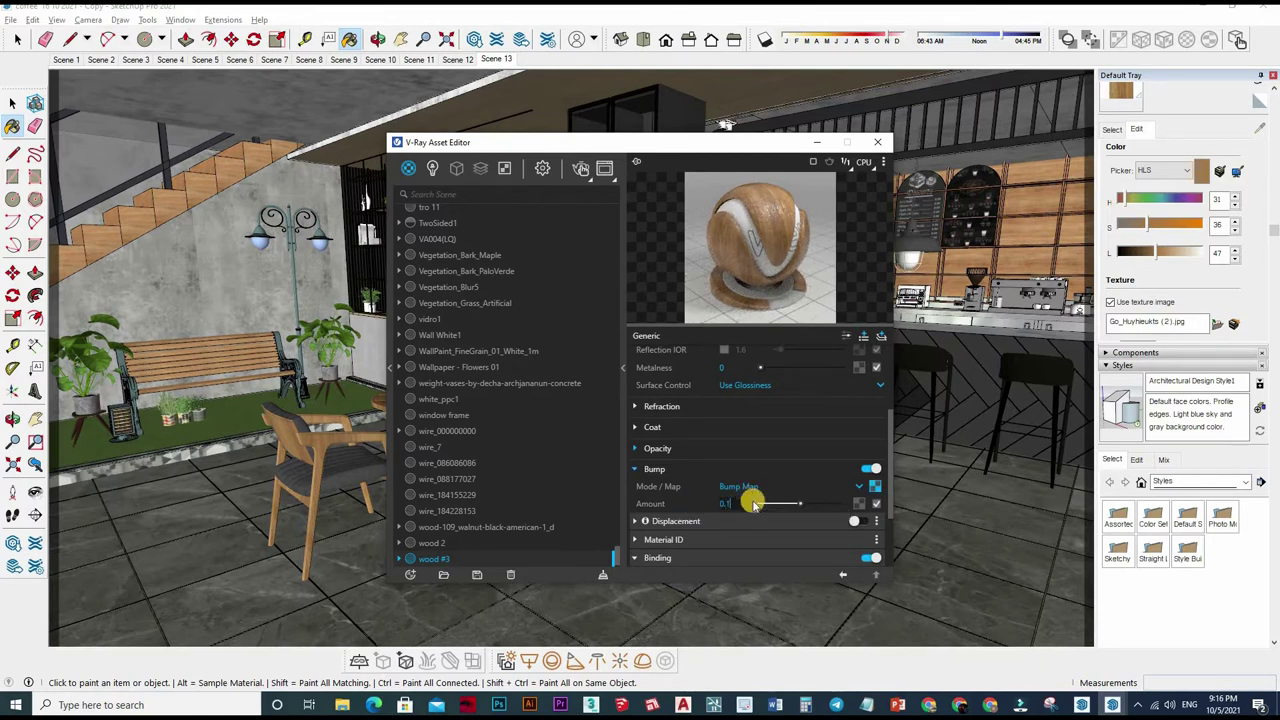
left_click(750, 521)
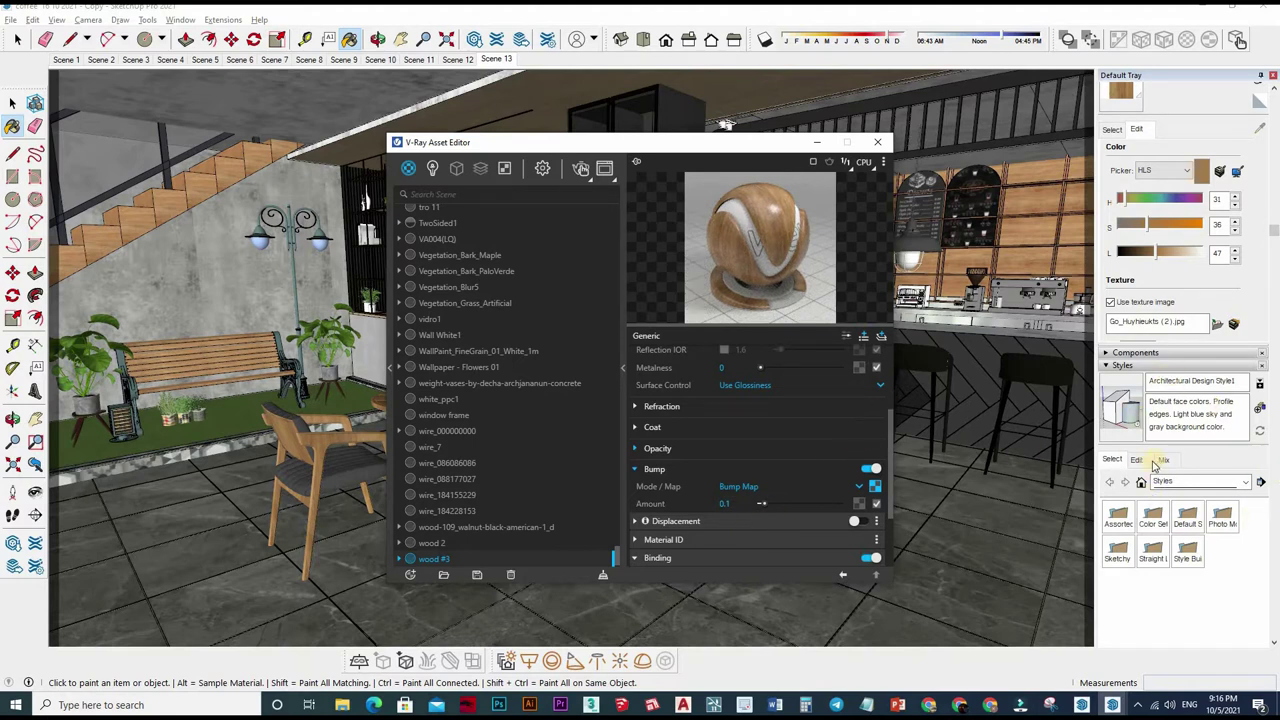
scroll(1255, 370, "up", 3)
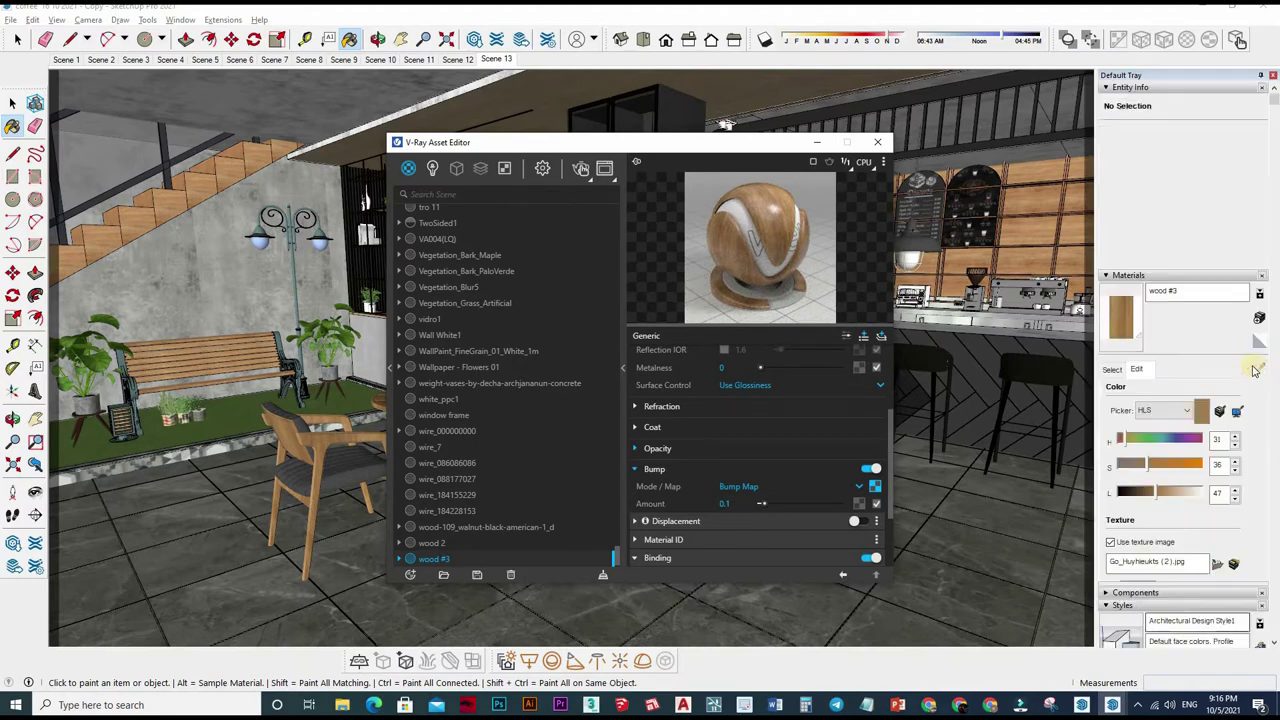
left_click(1112, 369)
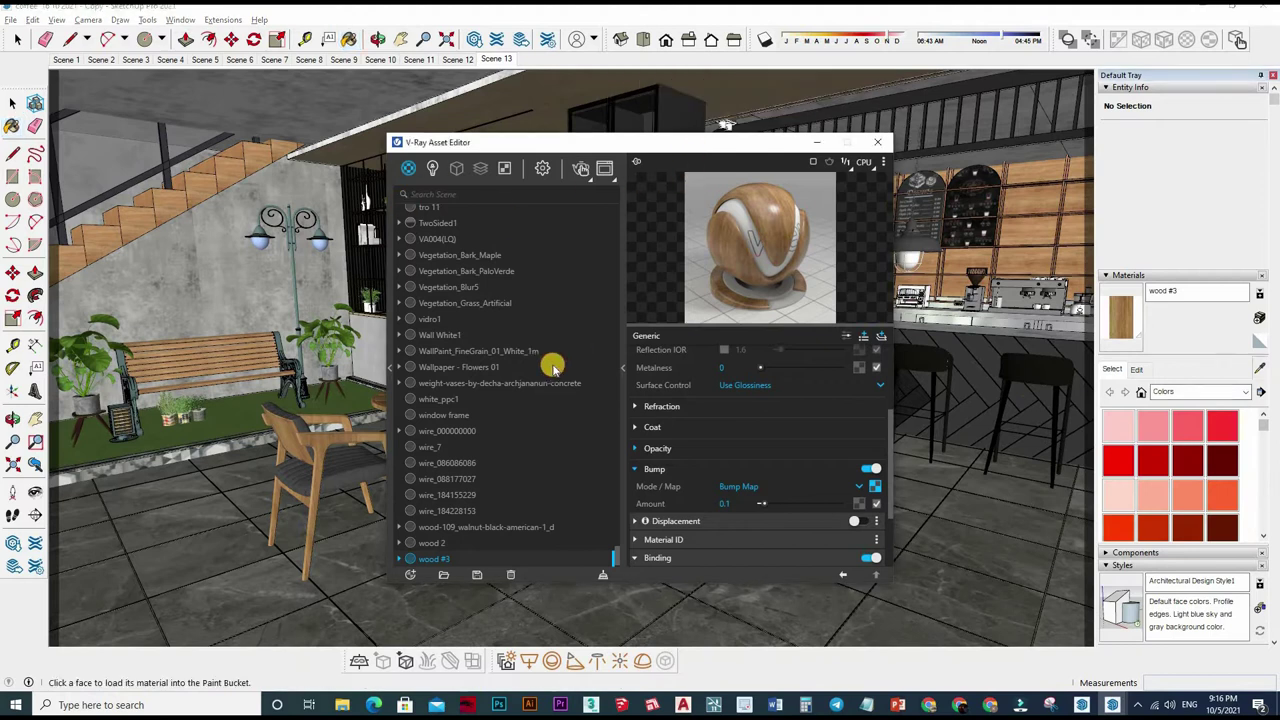
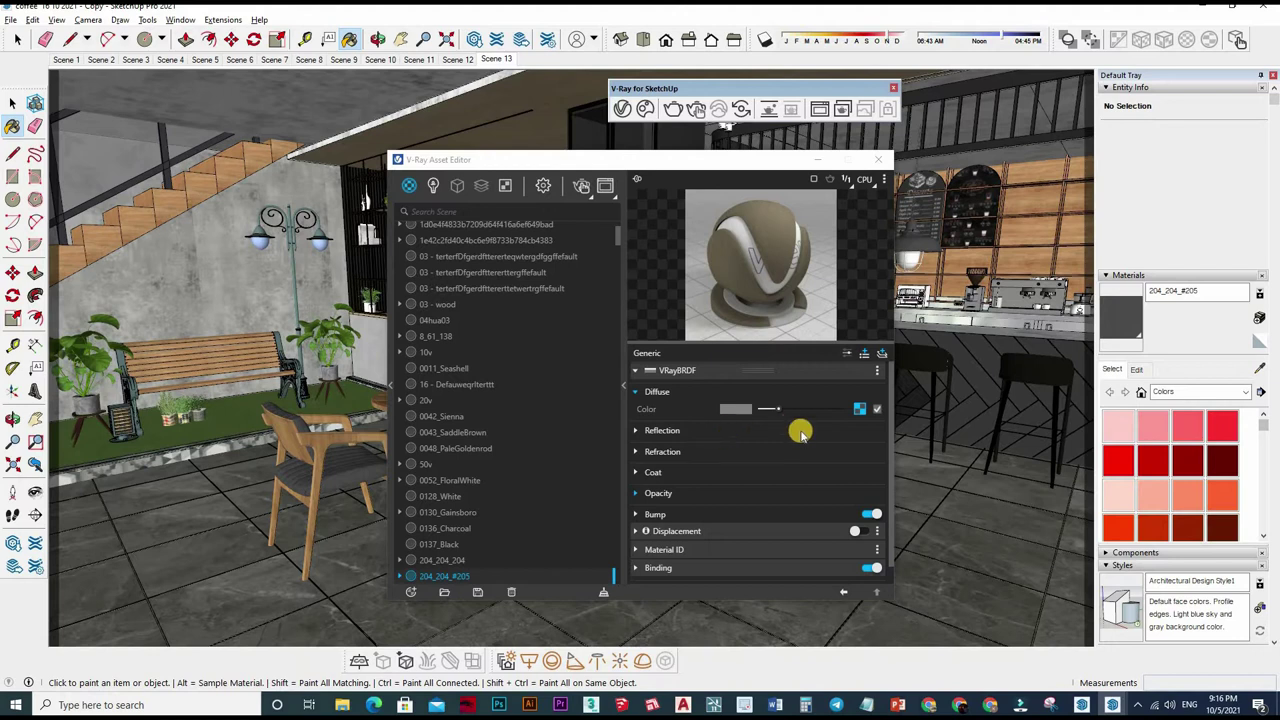
Step: Open material 204_204_#205's diffuse bitmap and view its Fabric_A_Diff.jpg texture image
left_click(881, 404)
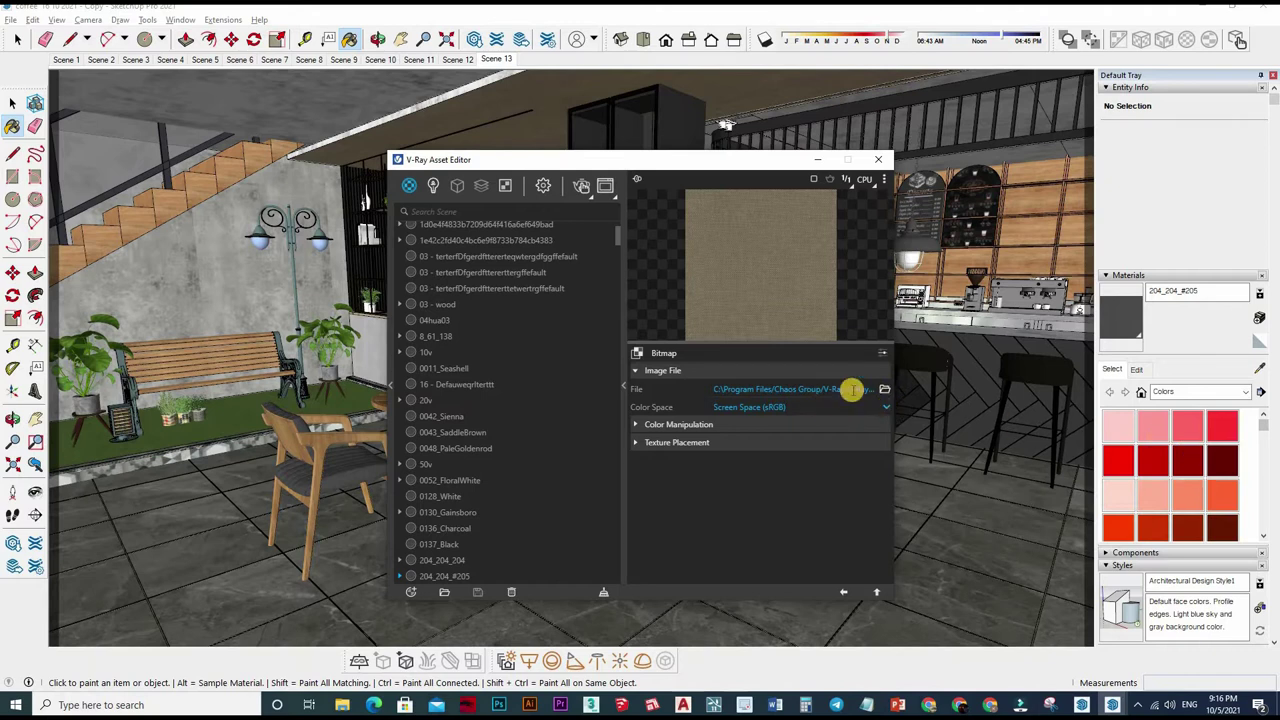
scroll(1145, 512, "down", 5)
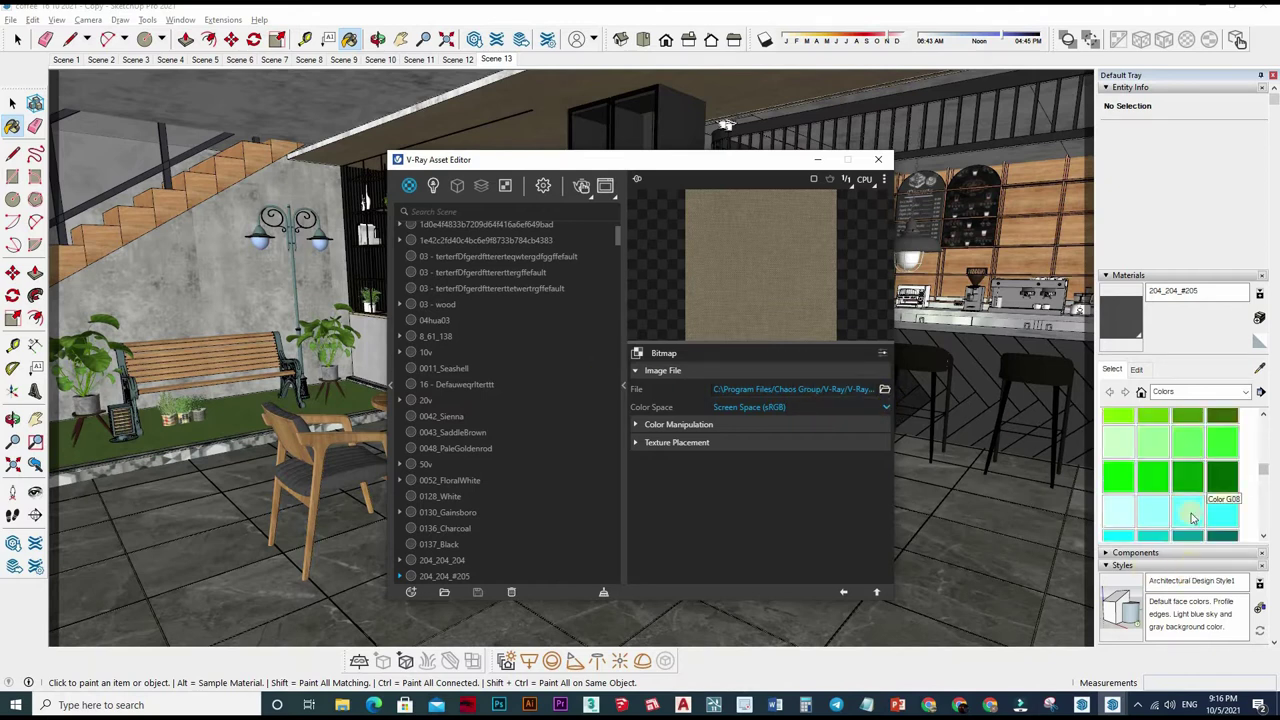
scroll(1195, 500, "down", 5)
scroll(1180, 420, "down", 3)
scroll(1137, 340, "down", 3)
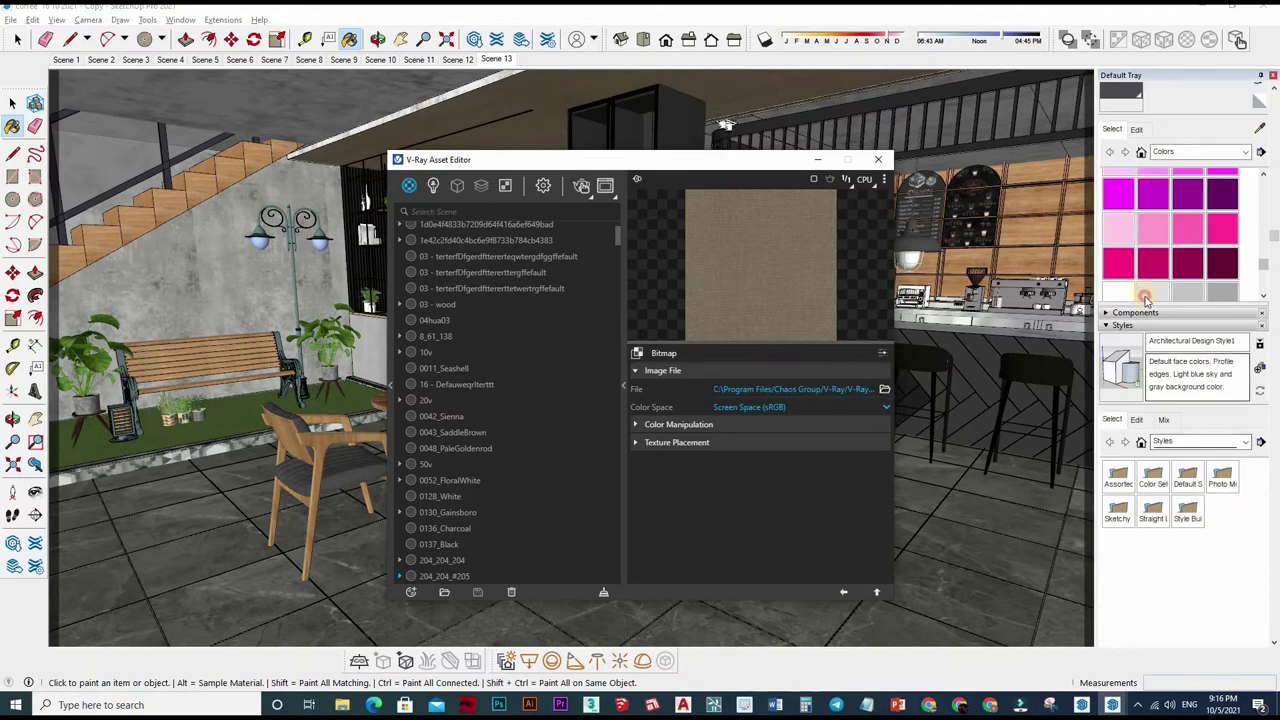
scroll(1145, 298, "up", 5)
left_click(1137, 289)
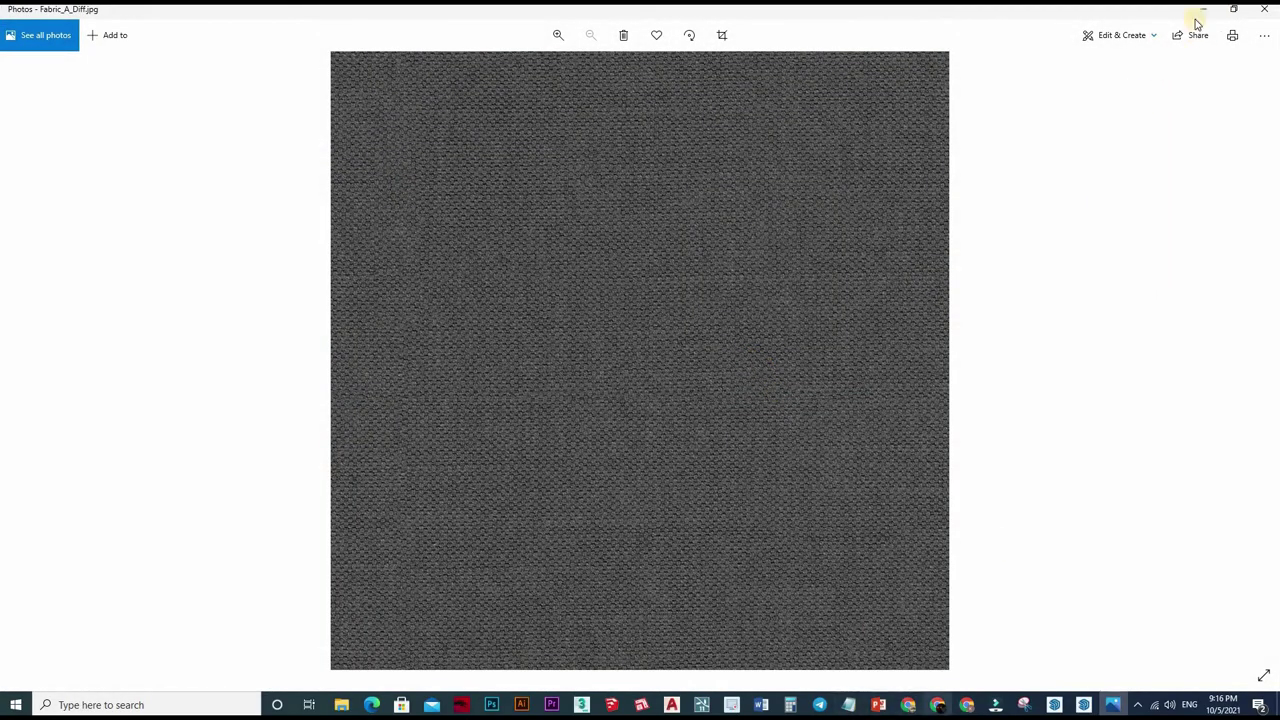
Step: Close the Fabric_A_Diff.jpg preview and the TEXTURE folder to return to SketchUp
key("alt+F4")
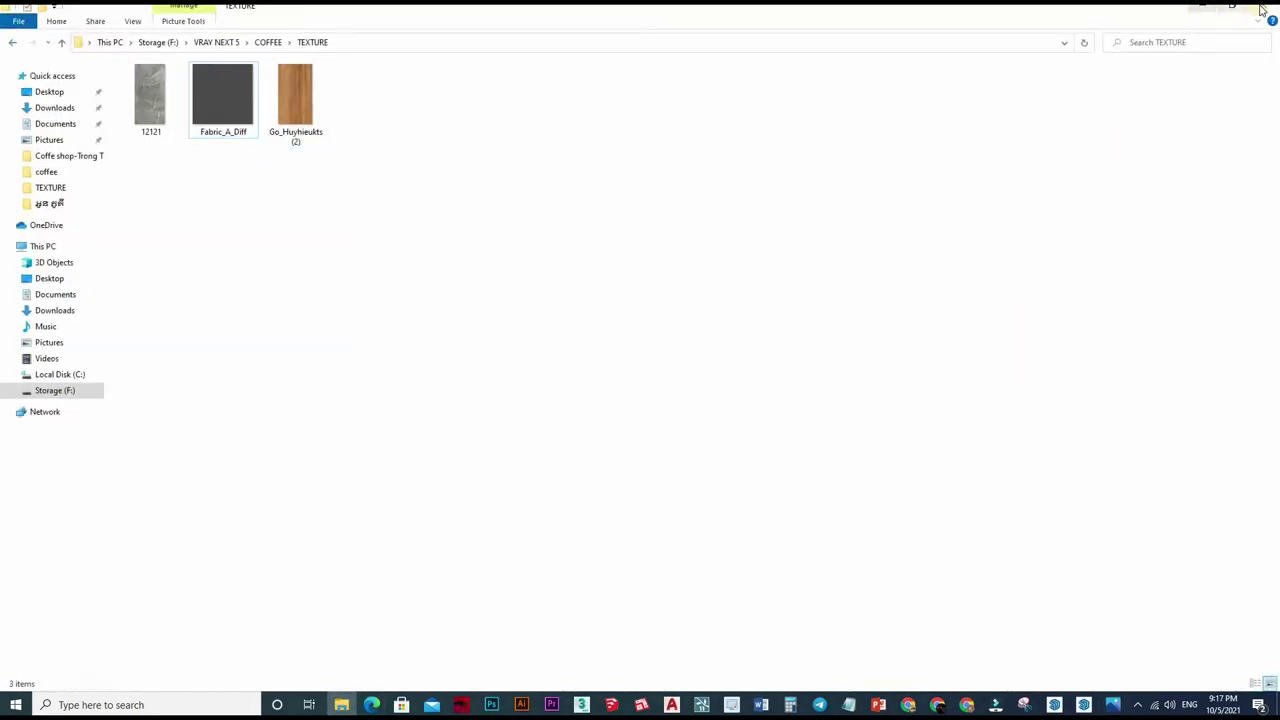
key("alt+F4")
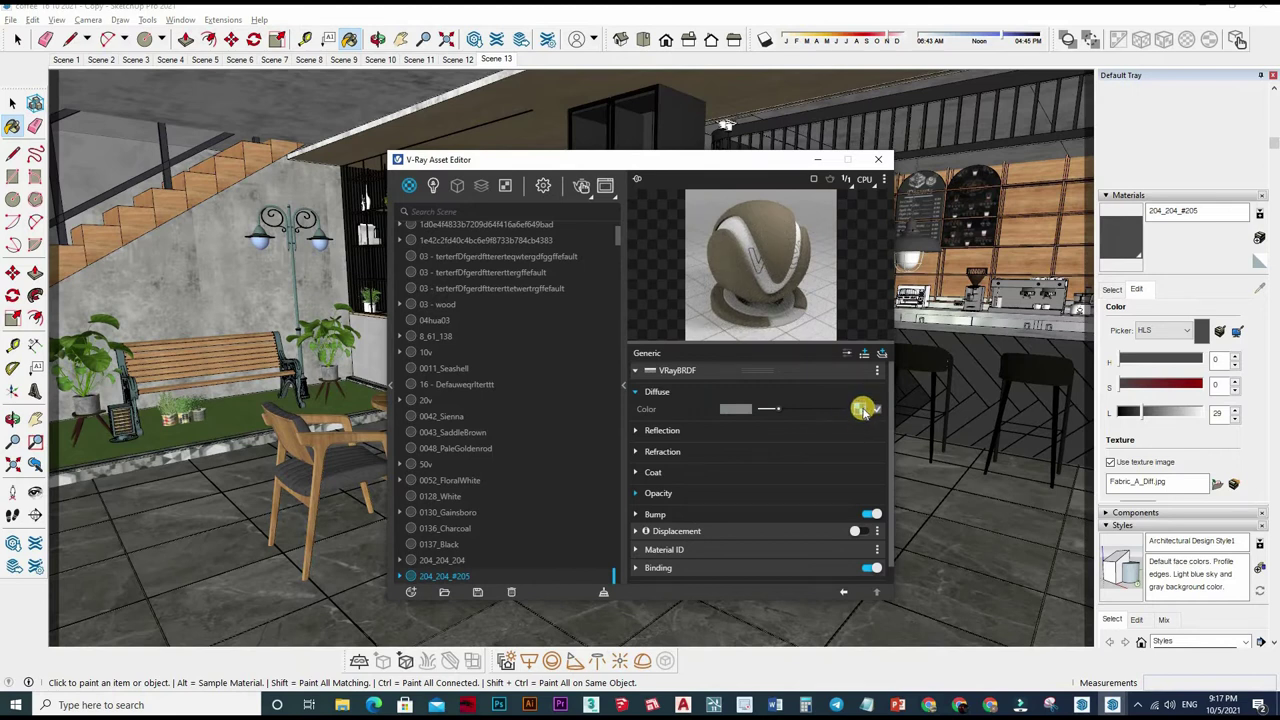
Step: Copy the diffuse bitmap and set the Binding Texture Mode to Custom mode
right_click(859, 409)
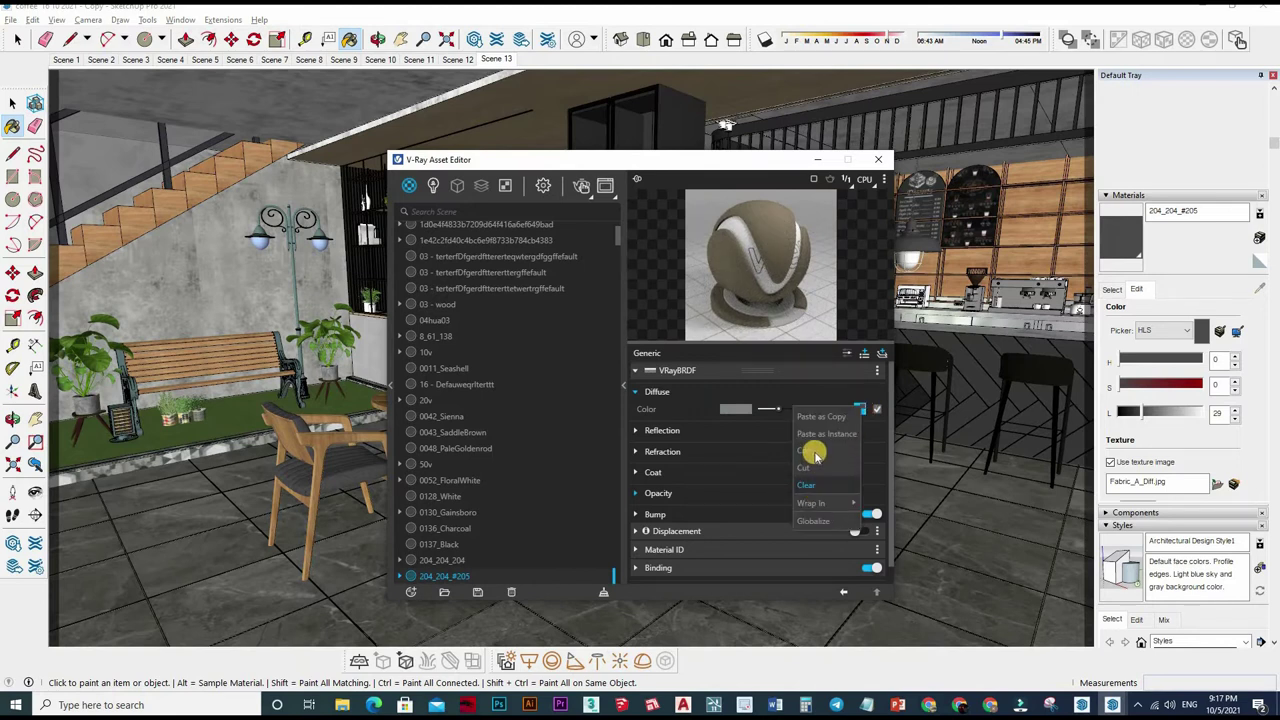
left_click(727, 540)
scroll(800, 526, "down", 1)
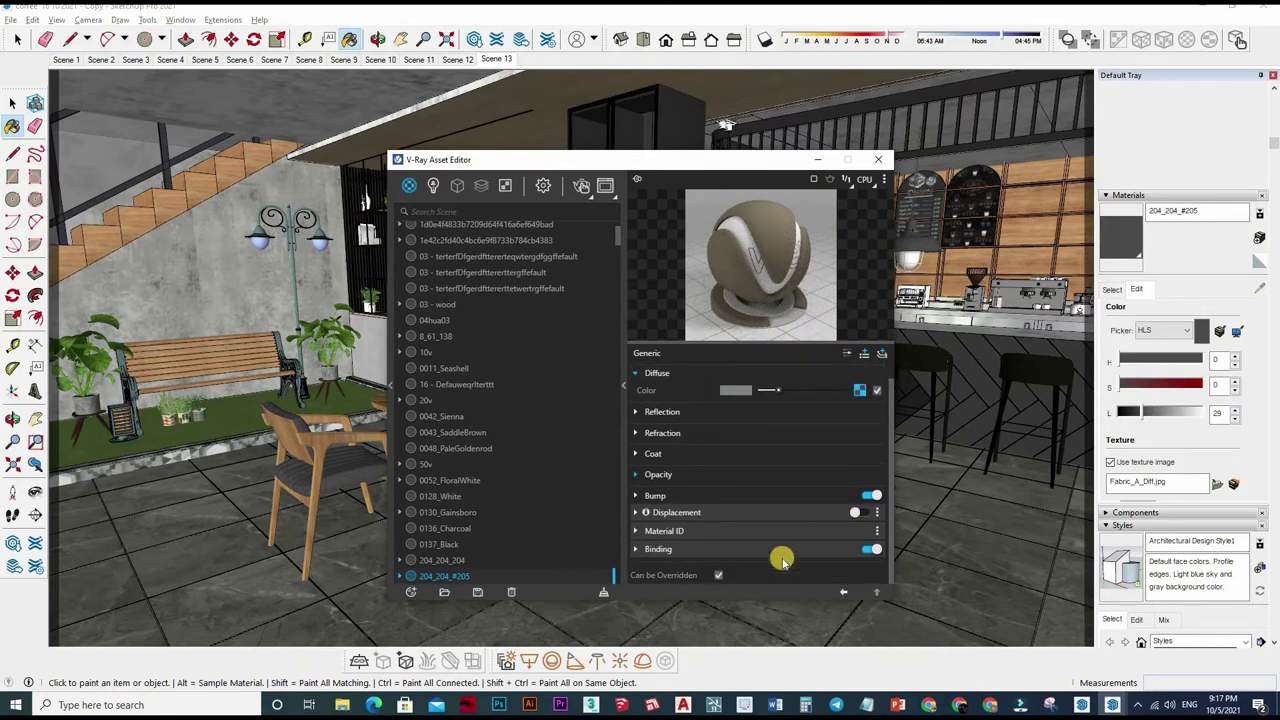
left_click(815, 550)
scroll(763, 503, "down", 1)
left_click(740, 545)
left_click(745, 530)
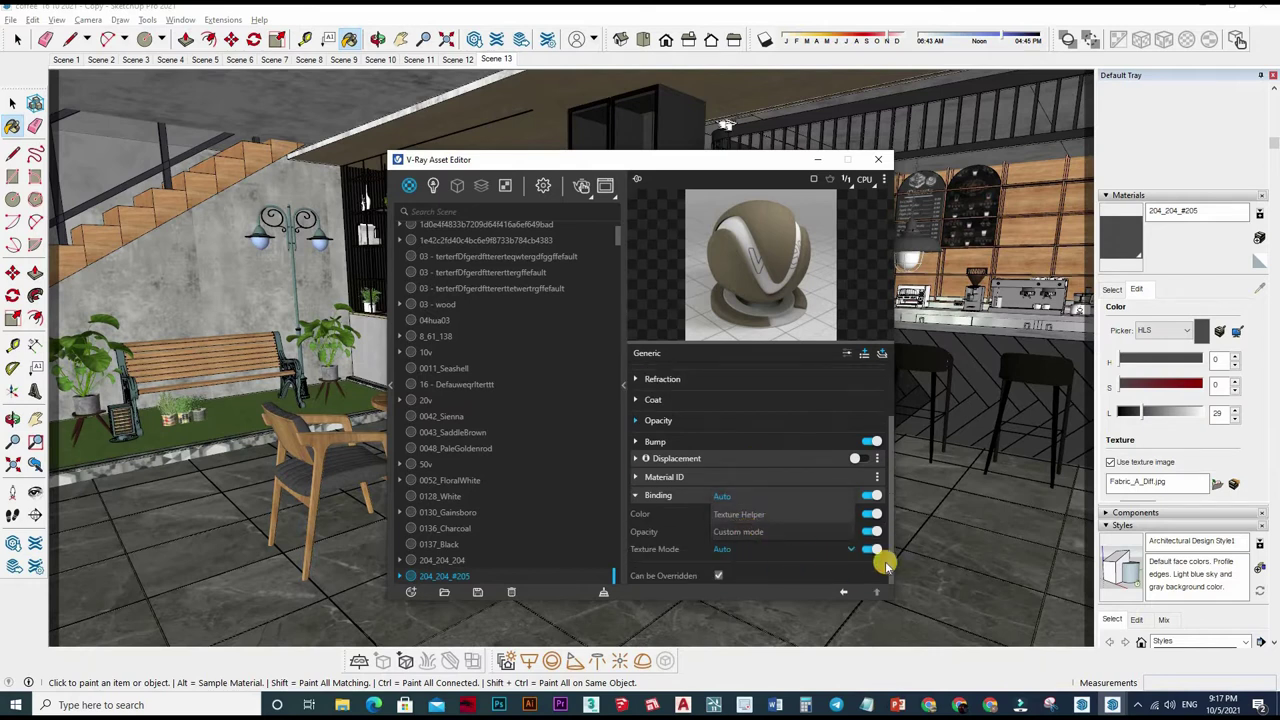
Step: Paste the copied TexBitmap into the Binding Texture slot
left_click(873, 548)
scroll(873, 548, "down", 1)
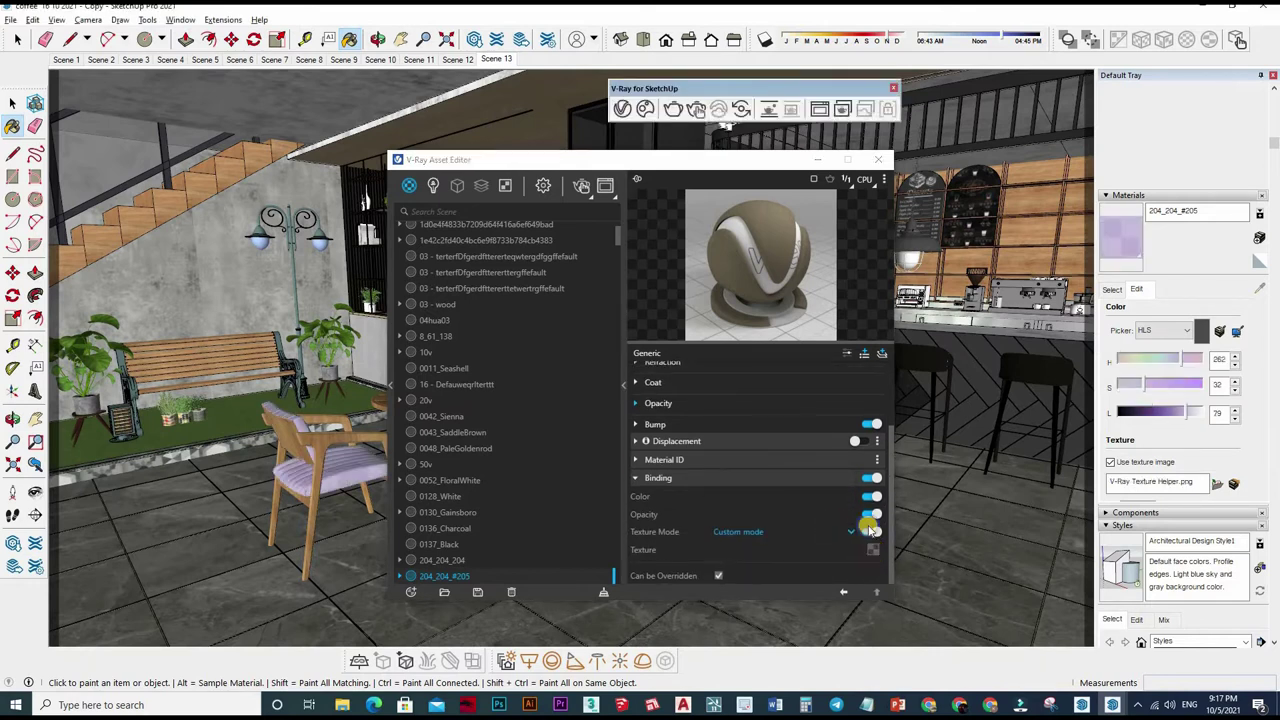
right_click(845, 531)
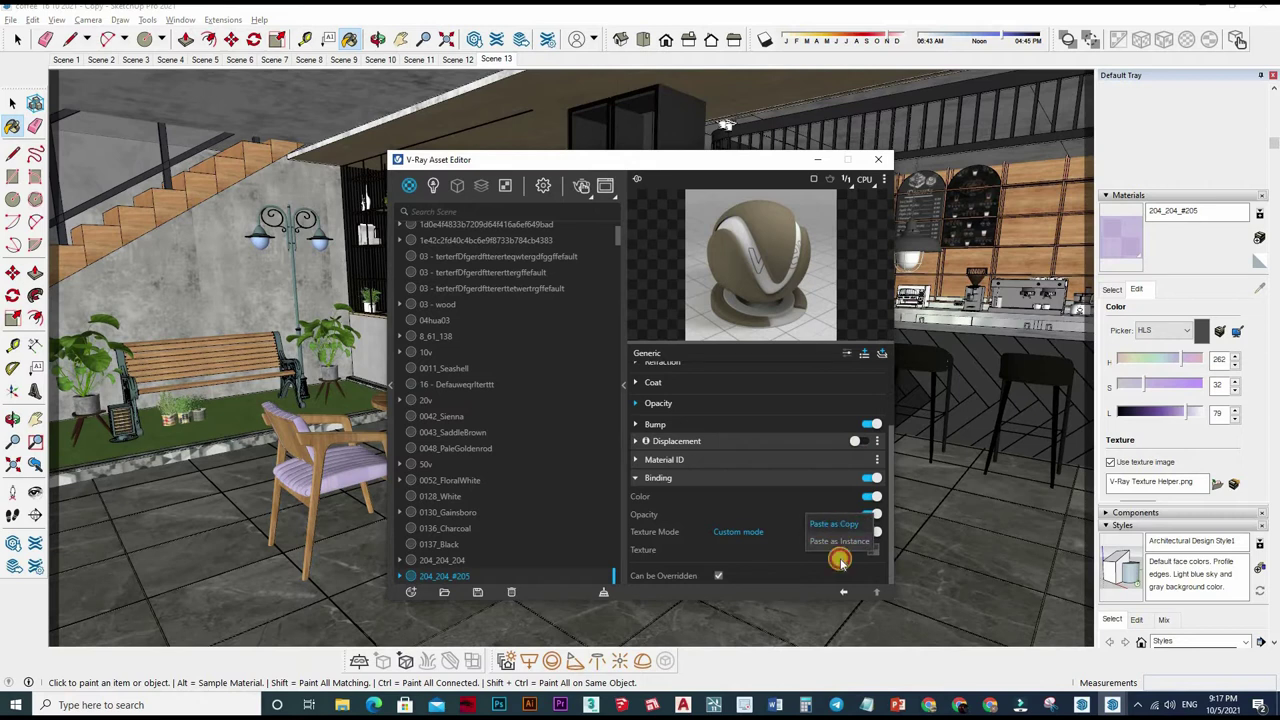
left_click(784, 516)
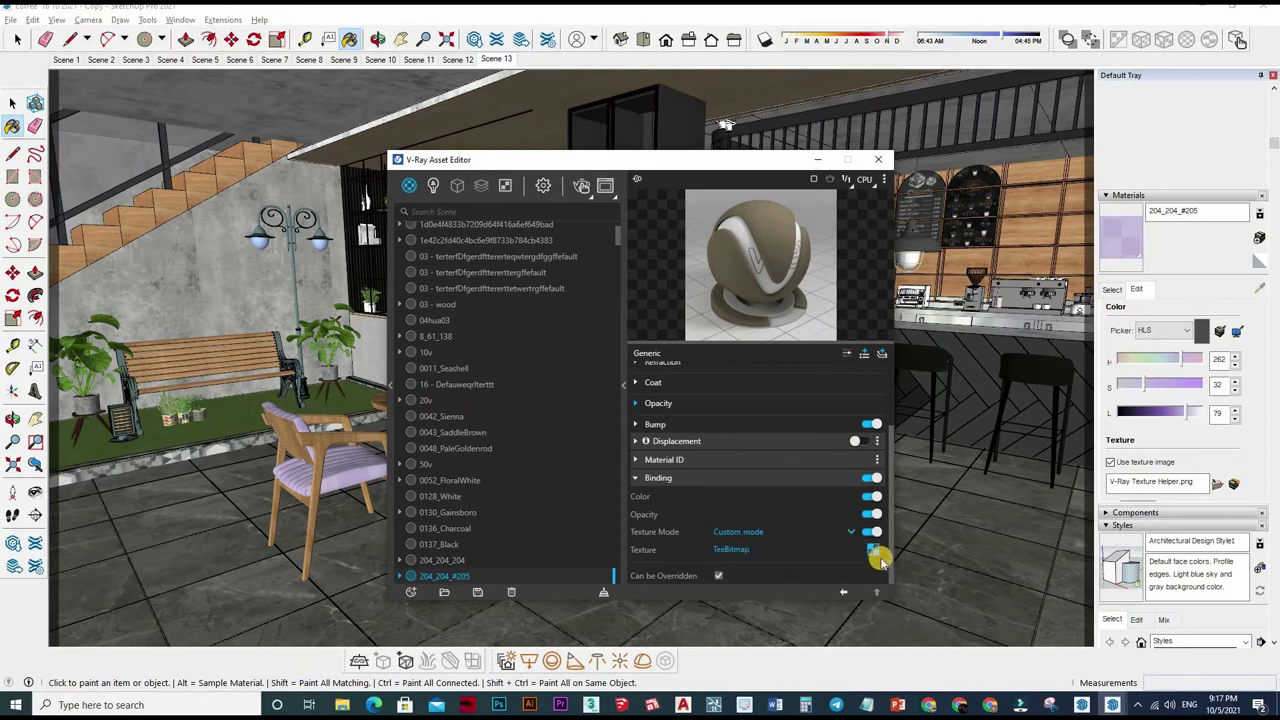
right_click(831, 460)
scroll(668, 385, "up", 1)
Step: Change the diffuse fabric map's type to a Falloff texture
scroll(668, 385, "up", 3)
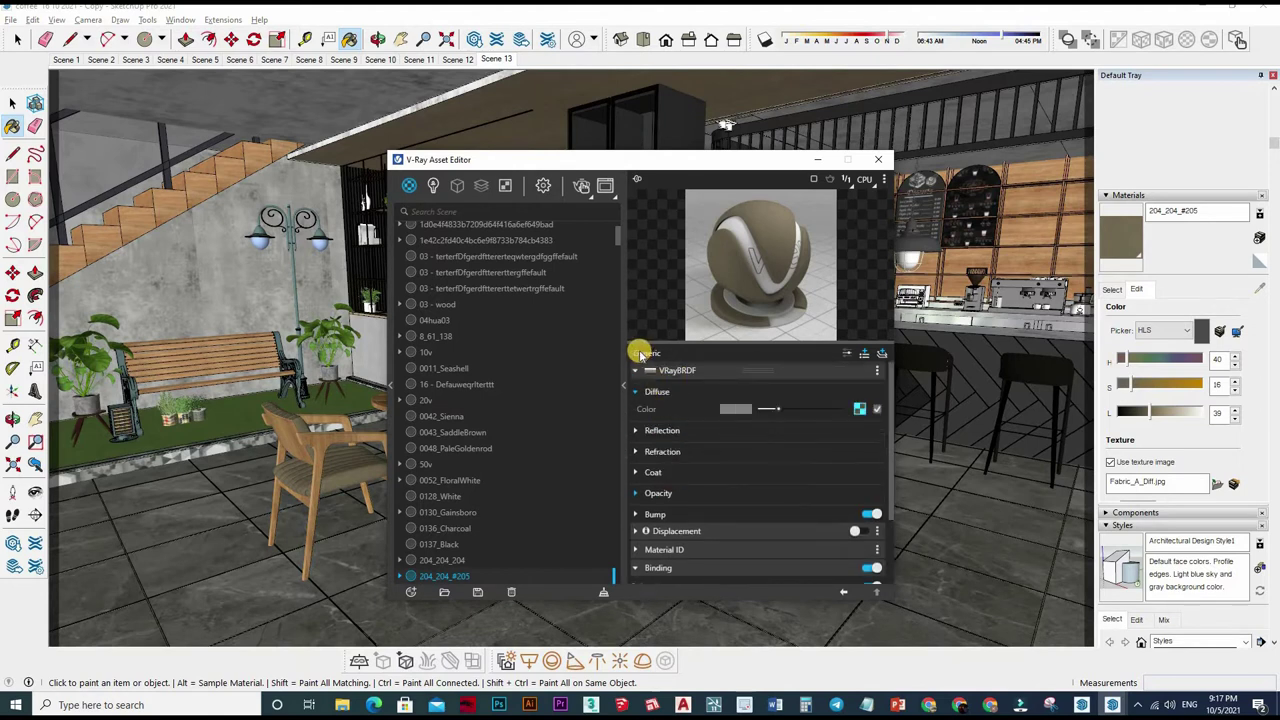
left_click(640, 353)
left_click(663, 528)
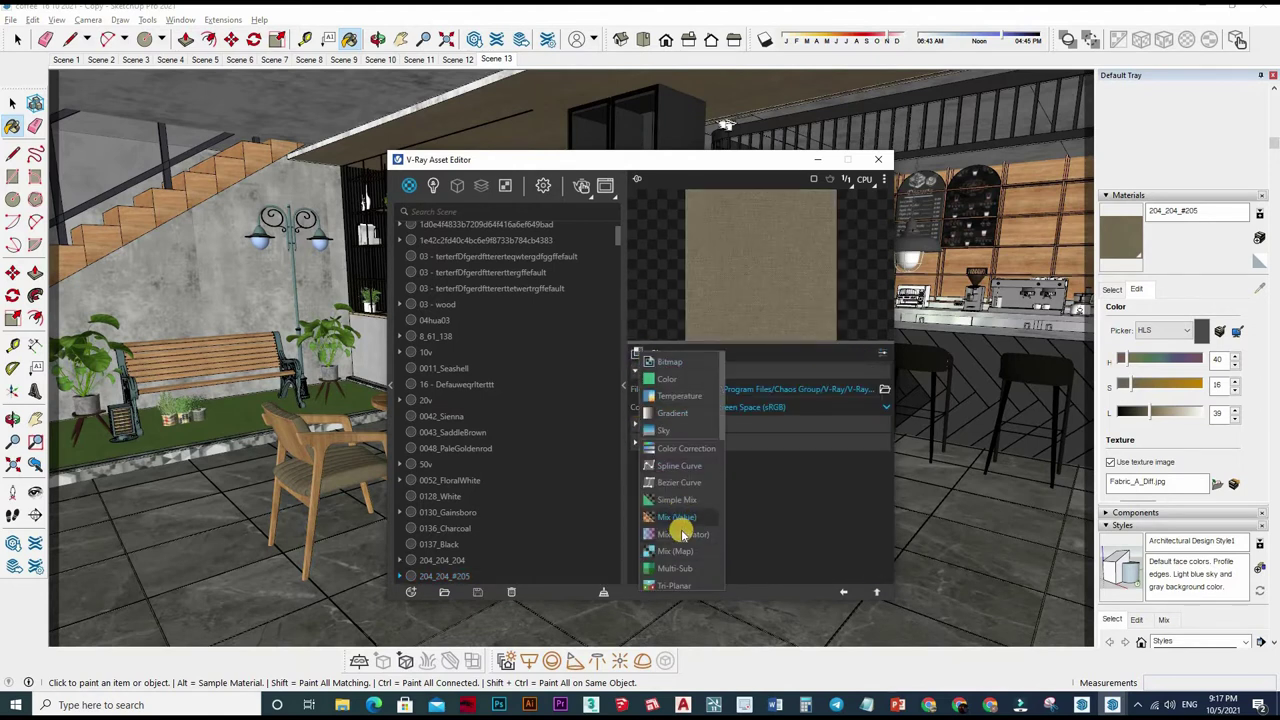
scroll(680, 523, "down", 3)
scroll(685, 524, "down", 3)
scroll(690, 525, "down", 2)
scroll(683, 530, "down", 1)
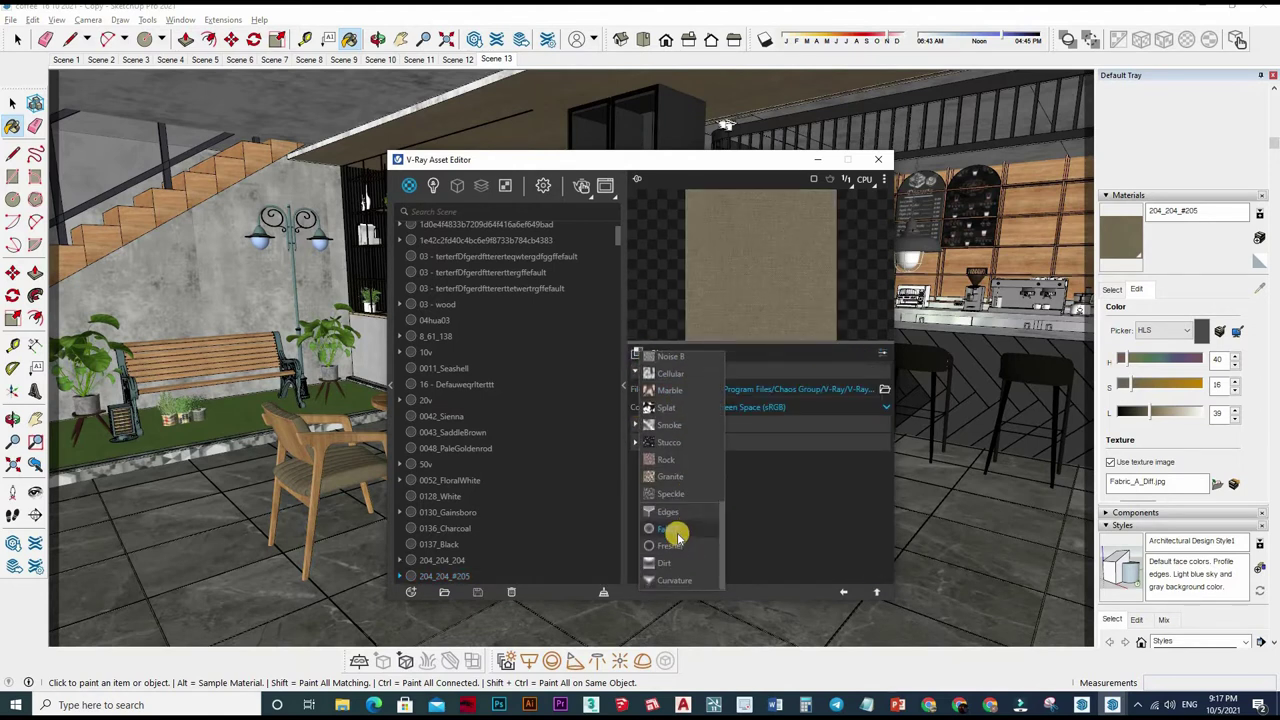
left_click(677, 531)
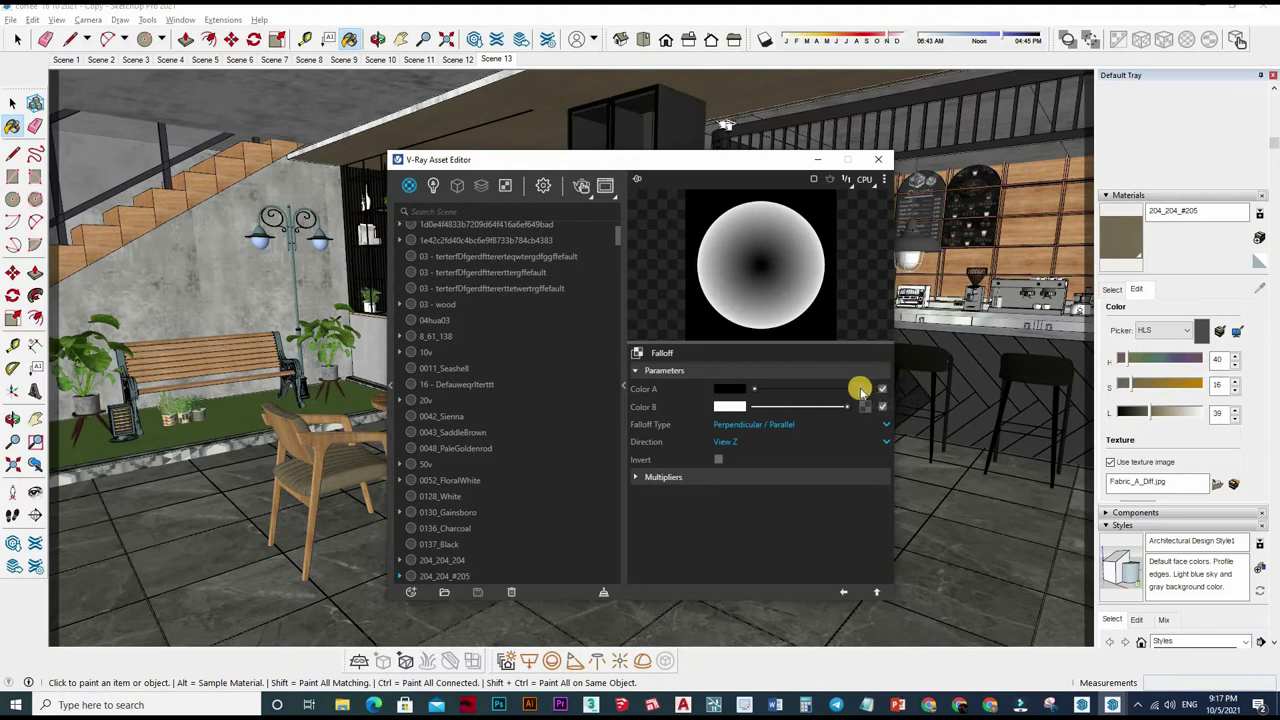
Step: Nudge Color B, then review the inner fabric bitmap's sRGB color space, color manipulation and placement
left_click_drag(840, 398, 860, 406)
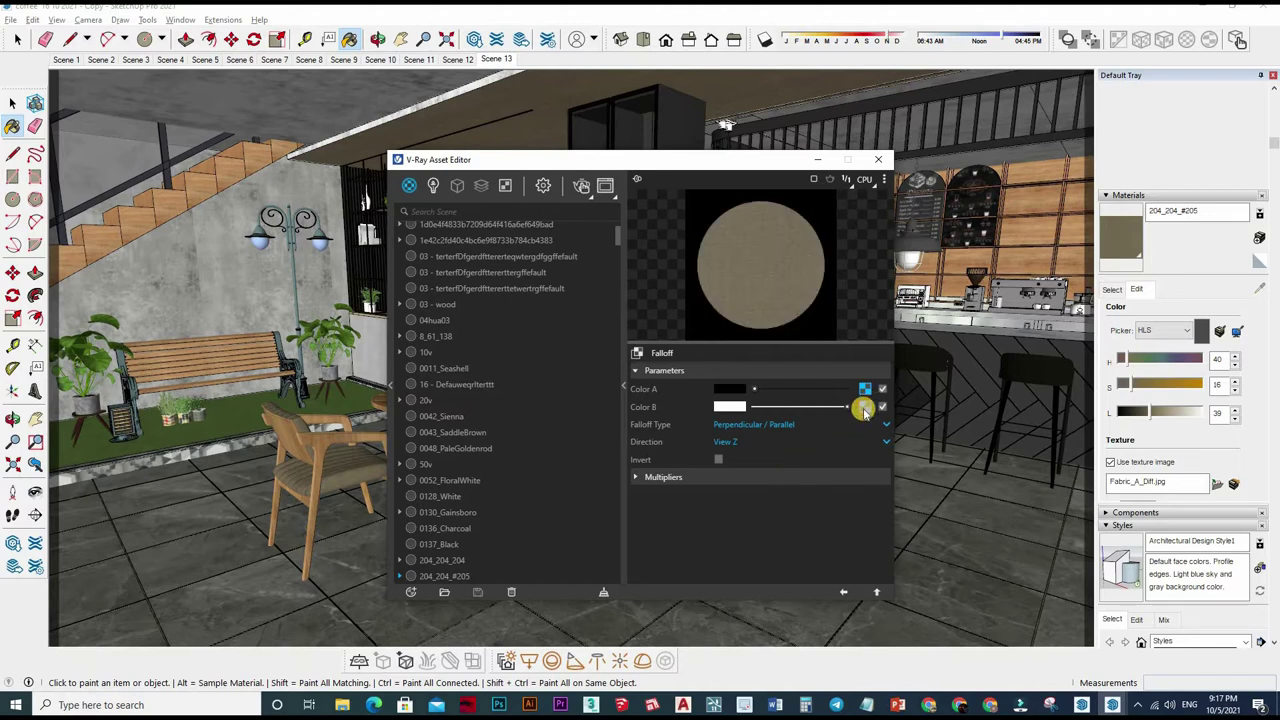
left_click(801, 408)
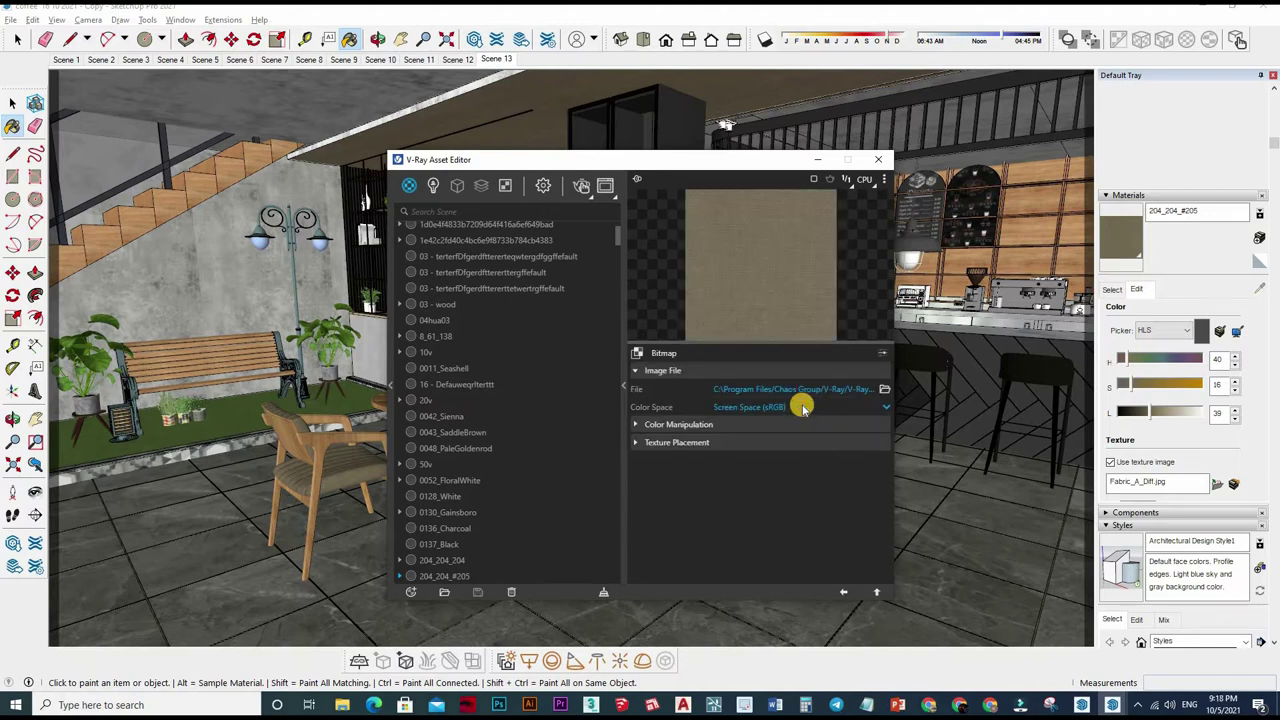
left_click(801, 407)
left_click(784, 424)
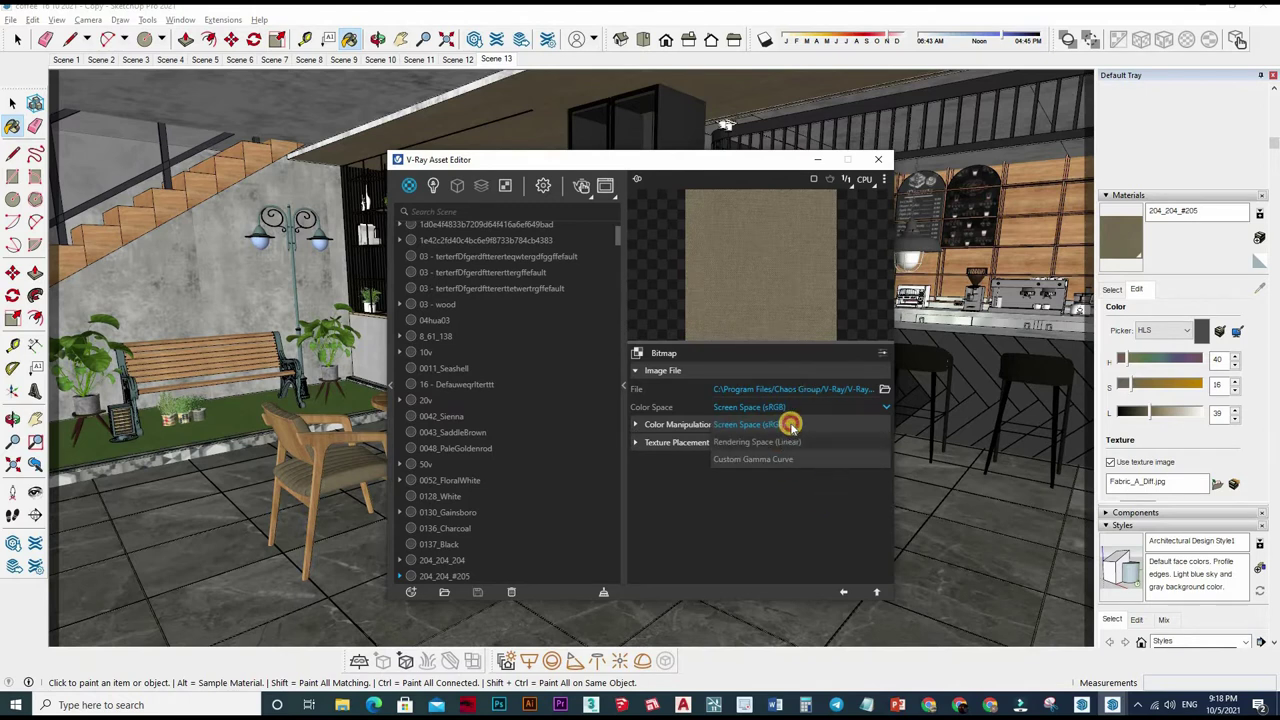
left_click(780, 424)
left_click(777, 442)
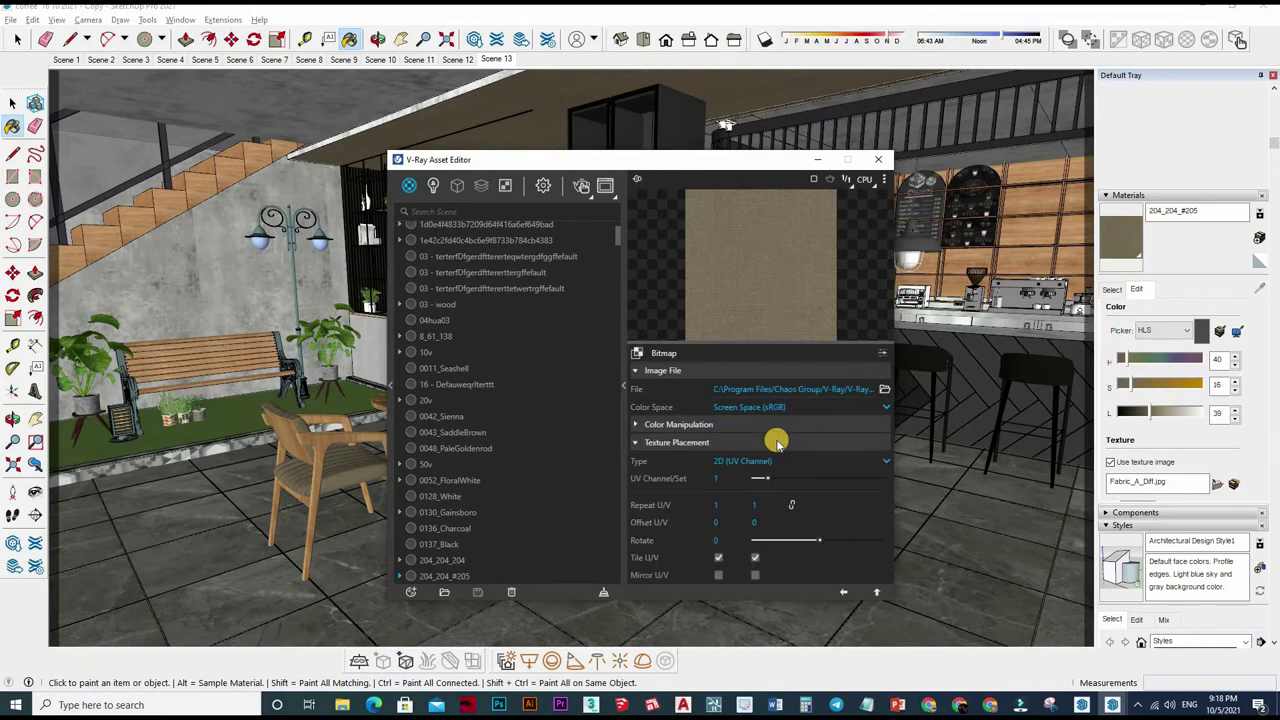
left_click(843, 591)
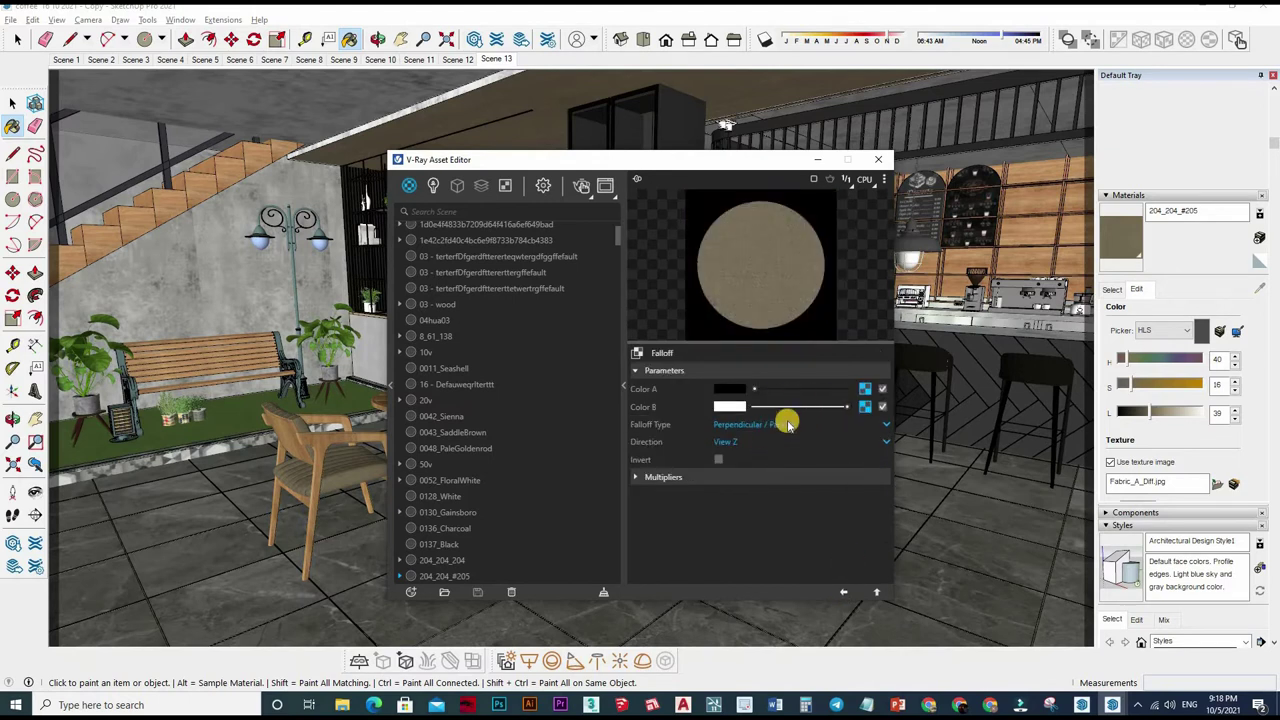
Step: Set Falloff Type to Towards / Away with View Z direction and lower Color B slightly
left_click(788, 425)
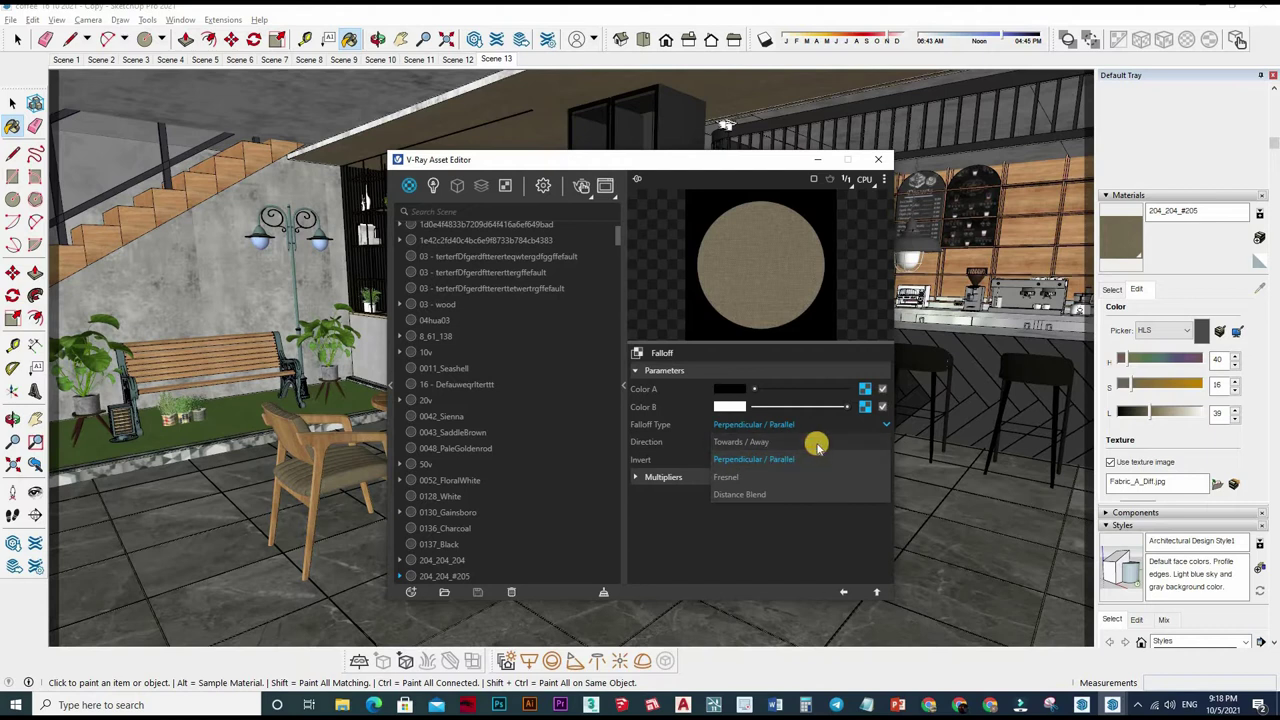
left_click(815, 443)
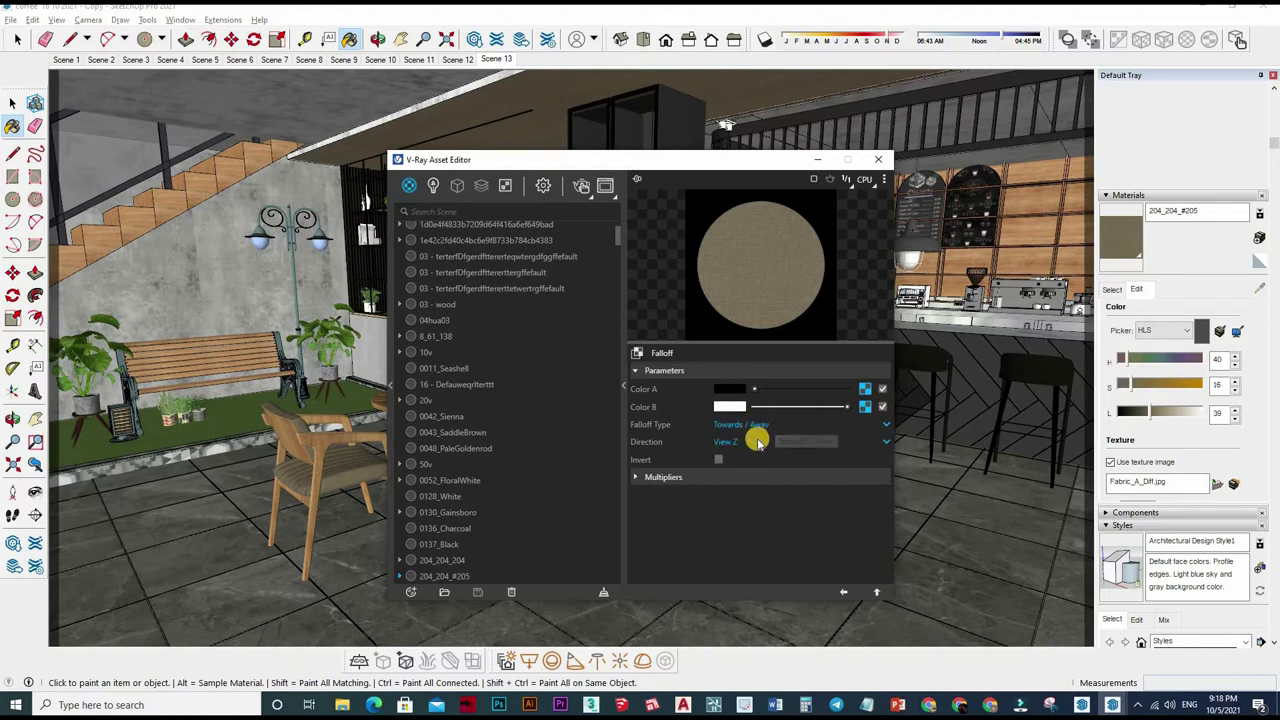
left_click(808, 450)
left_click(849, 410)
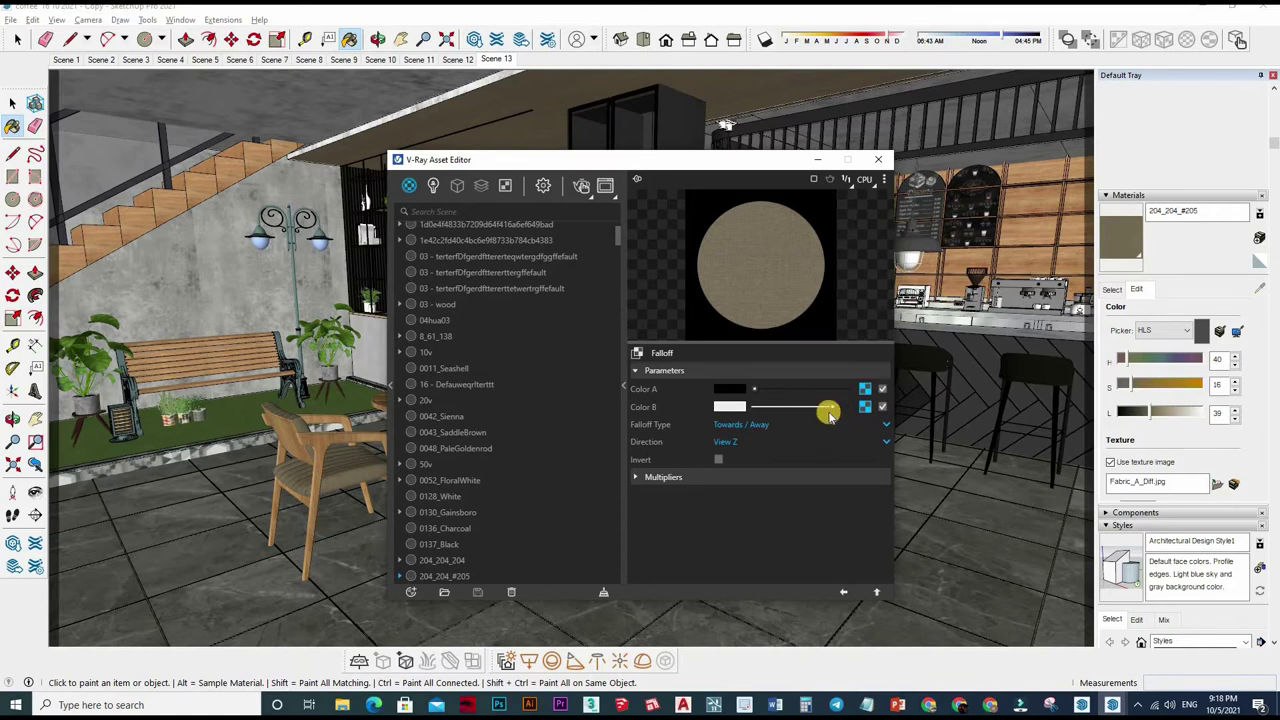
left_click(818, 409)
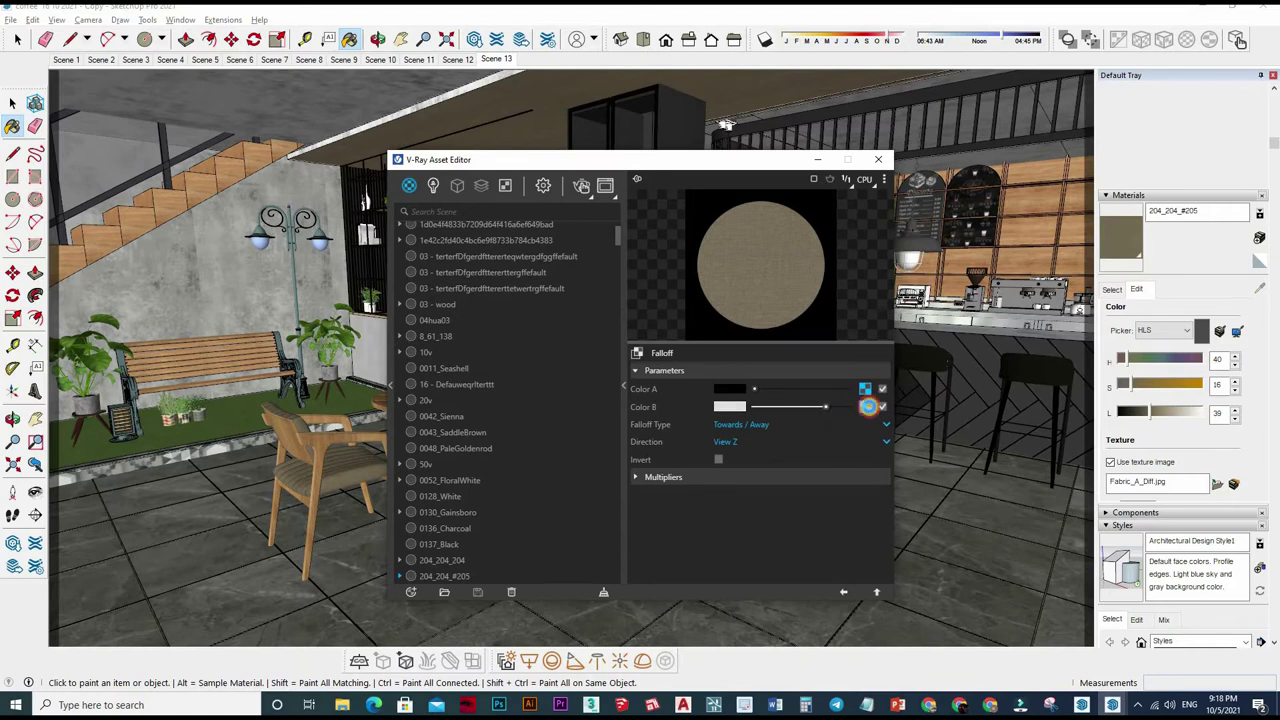
Step: Sample the tiled Color A05 material from the model and open its diffuse bitmap
left_click(876, 592)
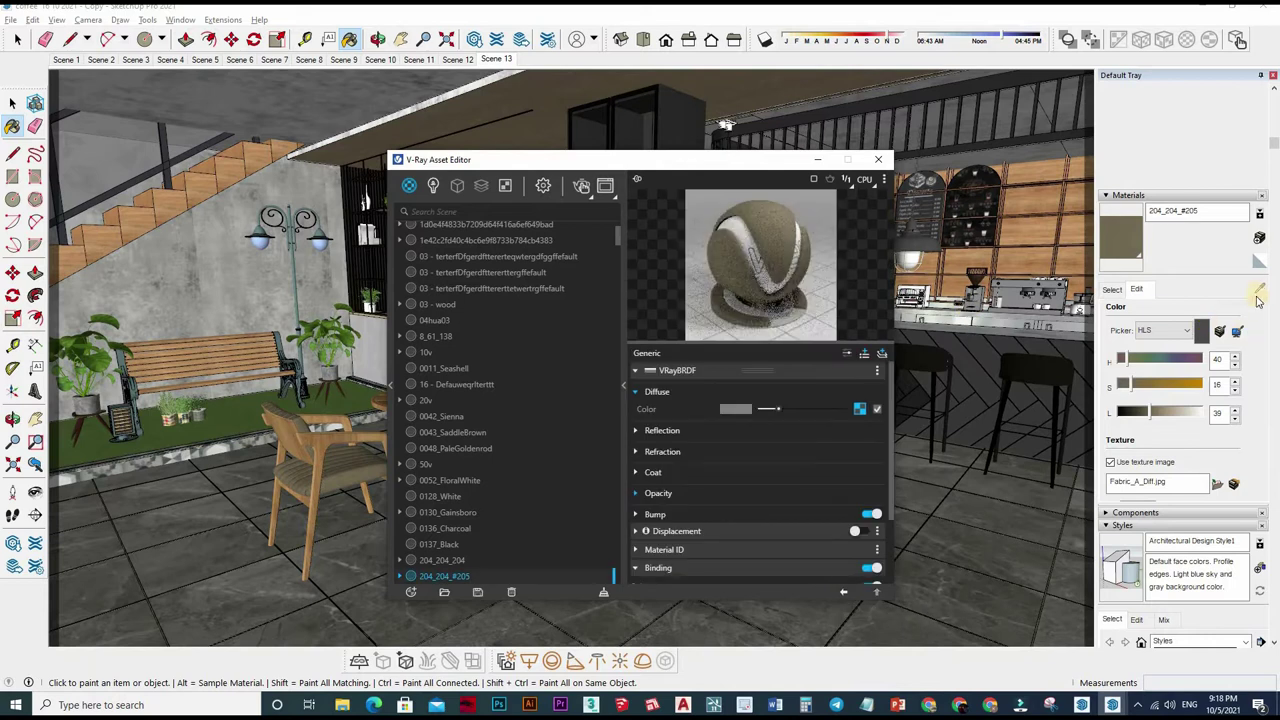
left_click(1003, 356)
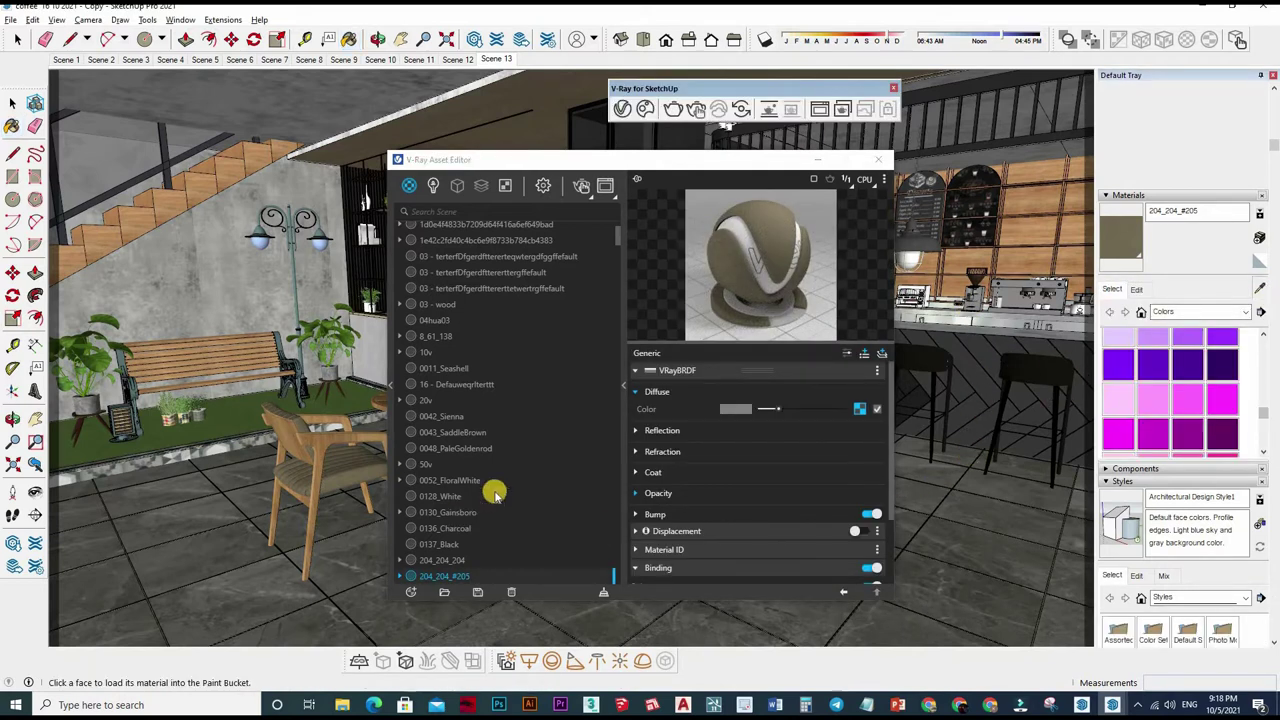
middle_click_drag(191, 488, 294, 488)
scroll(266, 486, "up", 3)
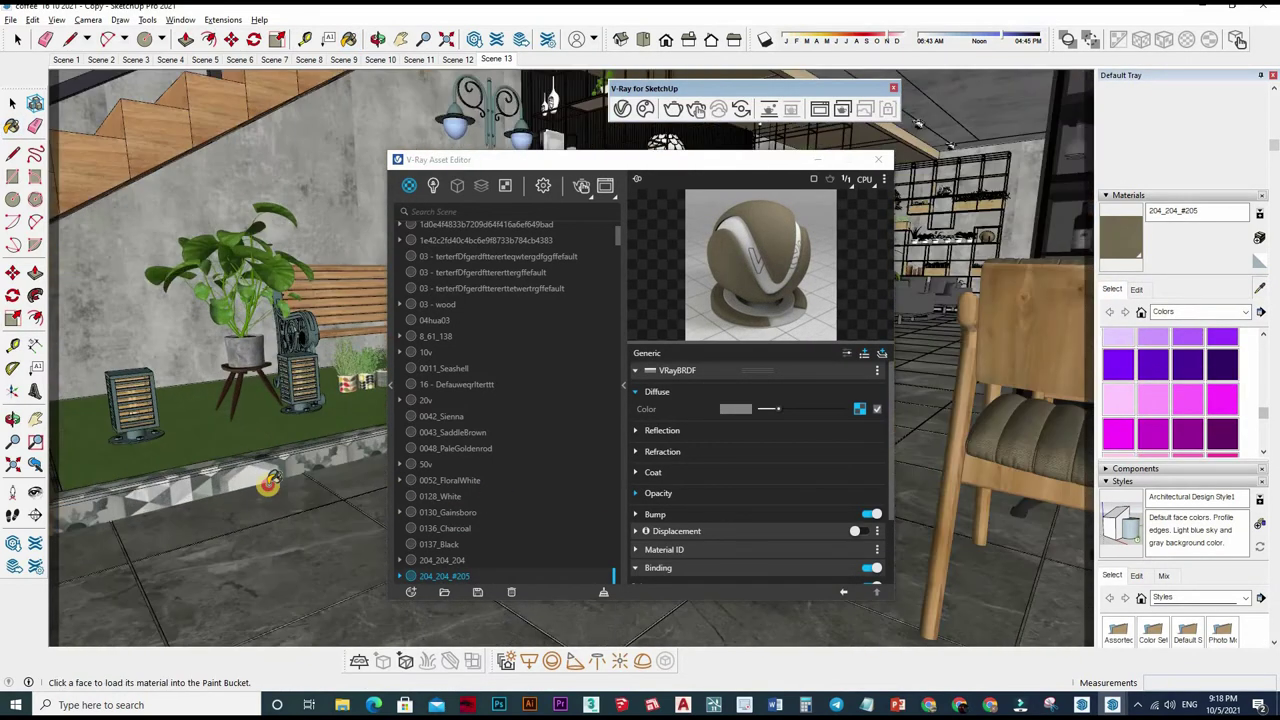
left_click(266, 486)
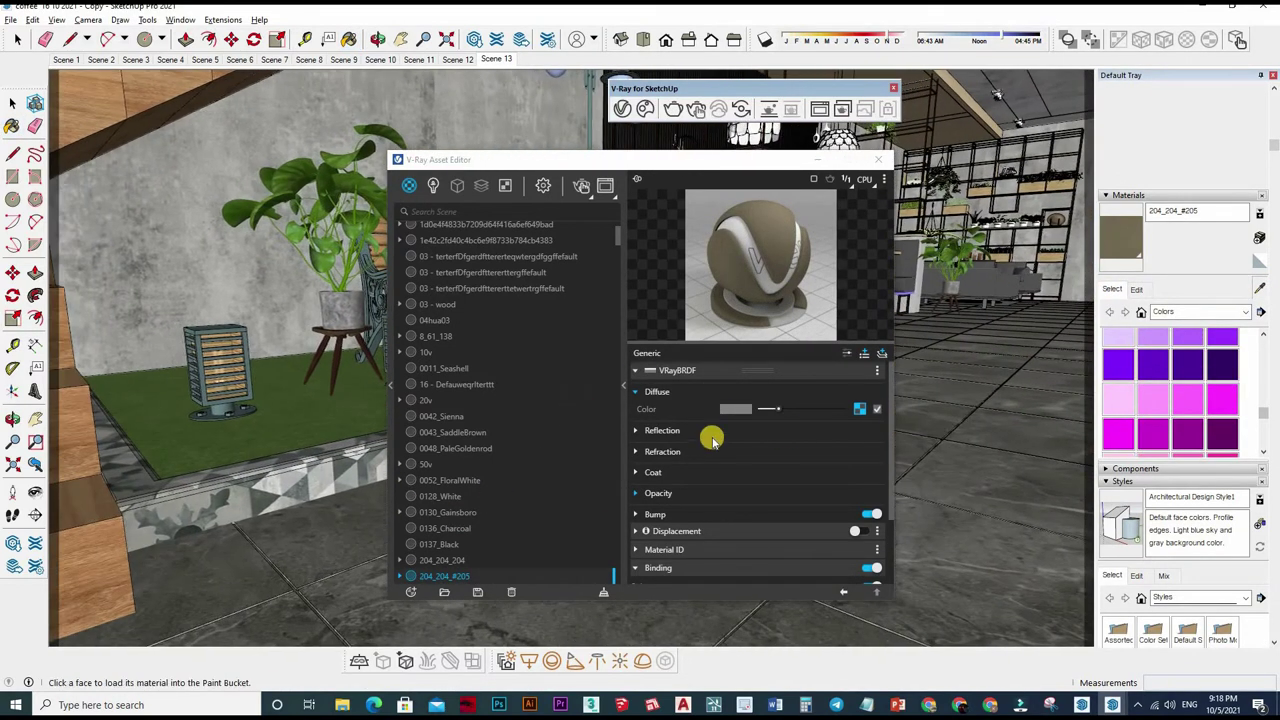
left_click(878, 389)
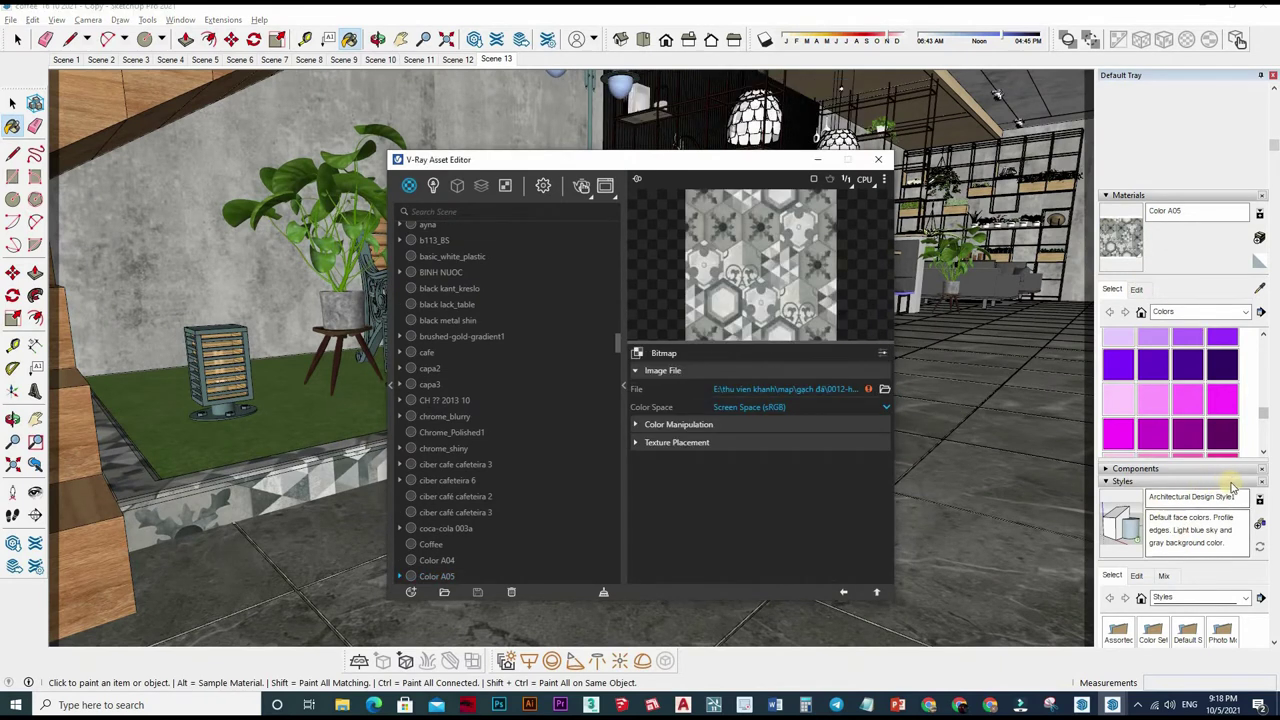
Step: View the 12_hexagonal tile texture-seamless image and paste a copy into COFFEE\TEXTURE
left_click(1136, 289)
left_click(1225, 484)
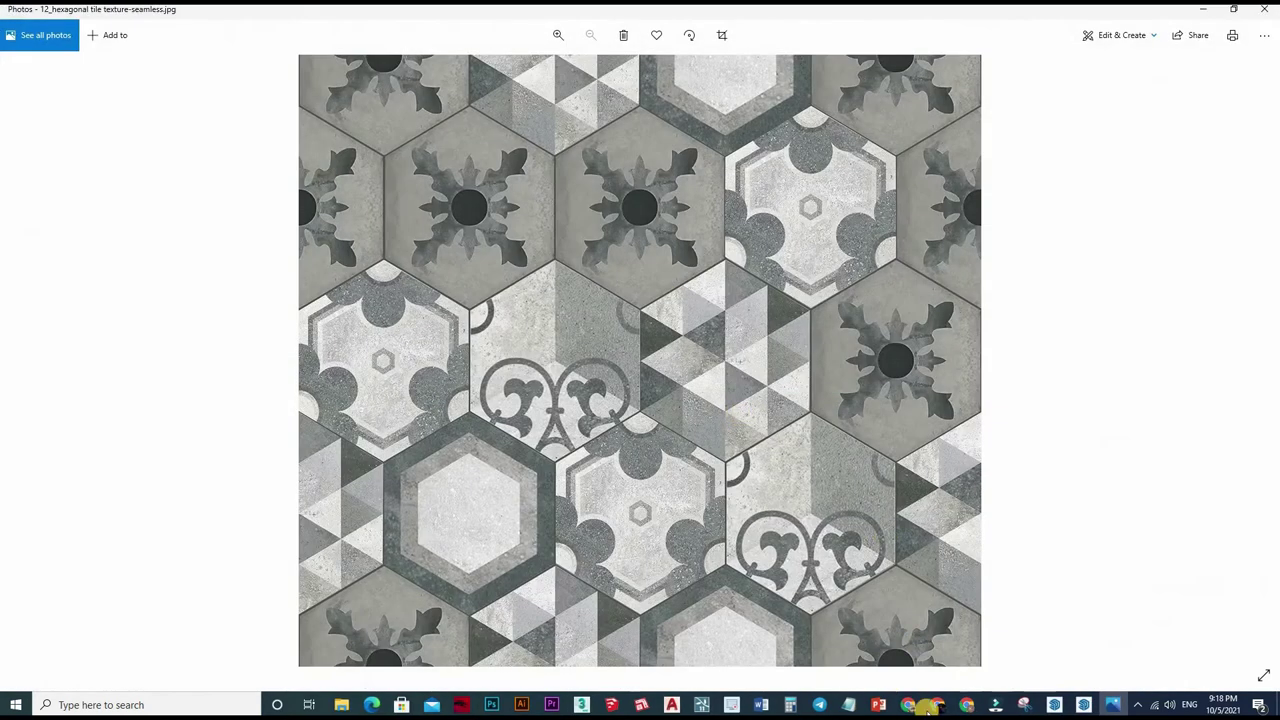
key("alt+F4")
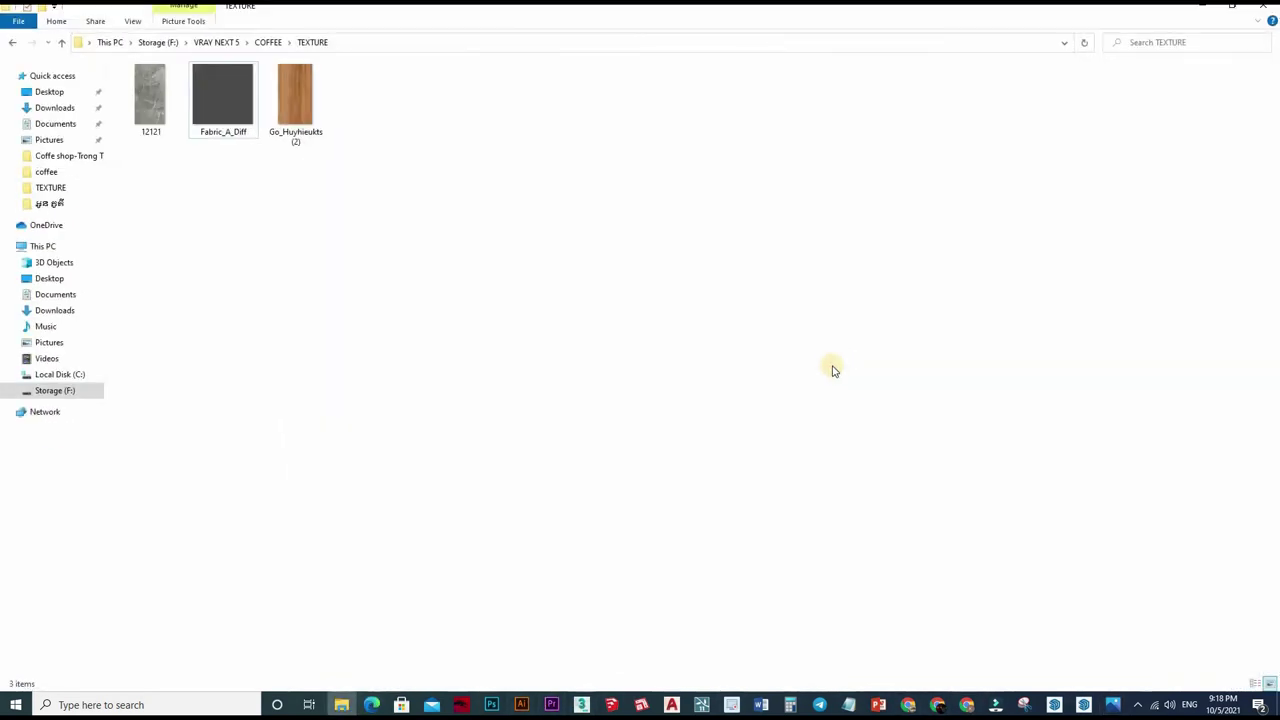
key("ctrl+v")
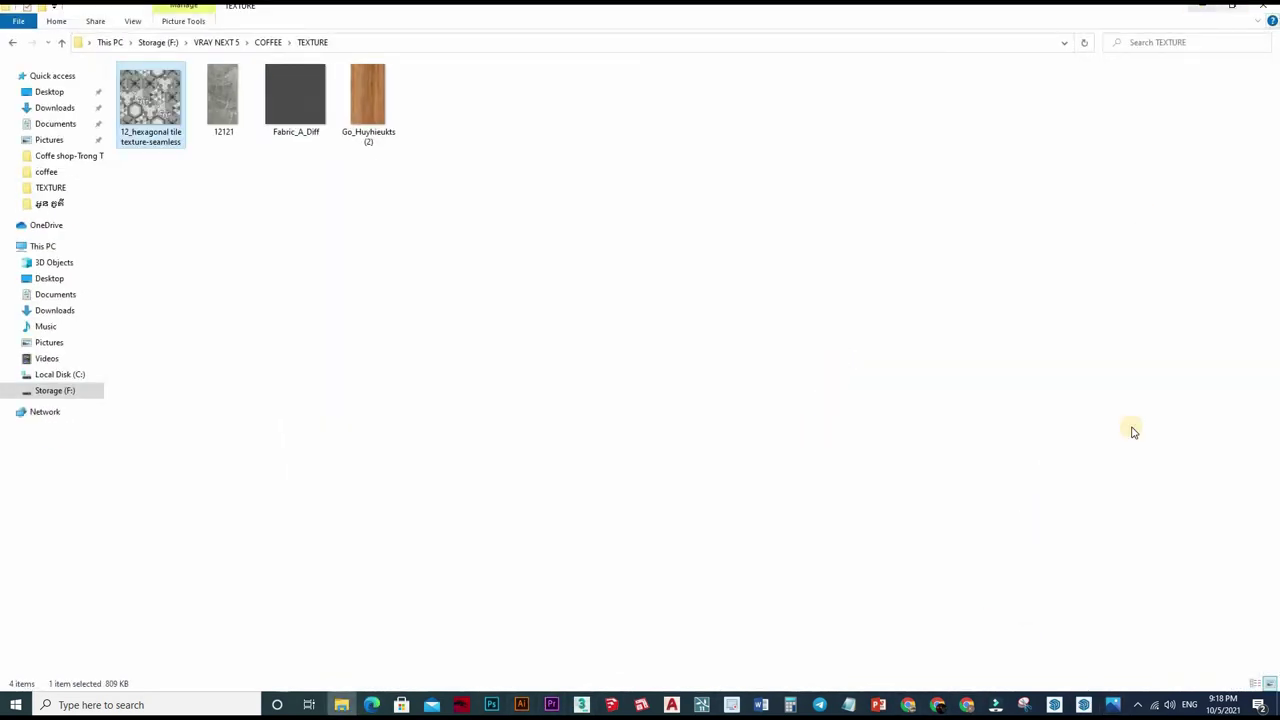
left_click(1199, 10)
key("alt+F4")
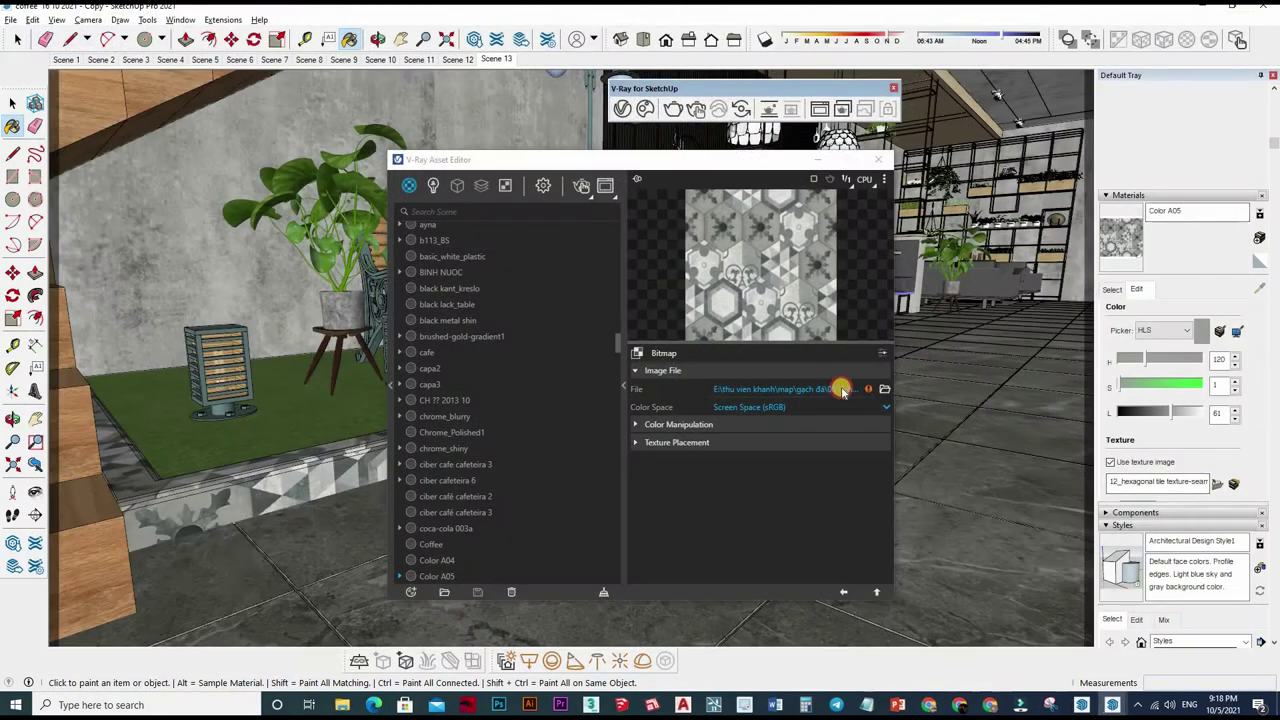
Step: Relink the bitmap to the local 12_hexagonal tile texture-seamless file and copy the Diffuse texture
left_click(843, 388)
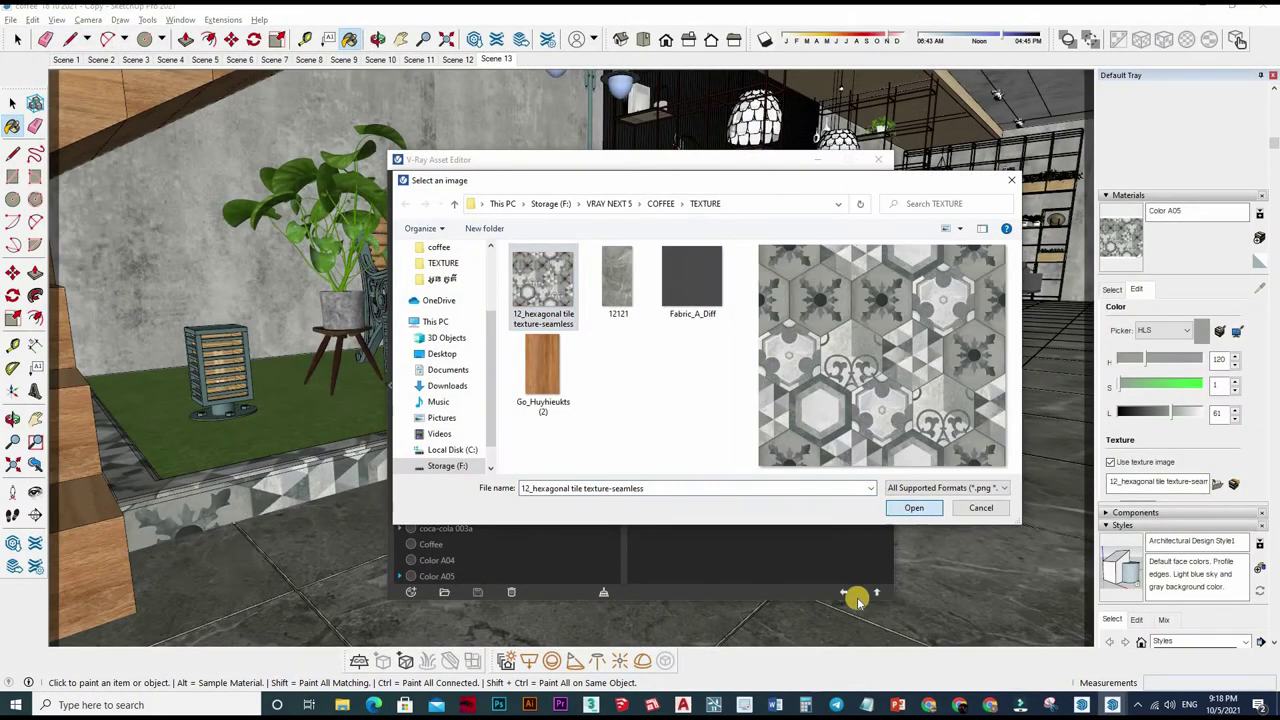
key("Return")
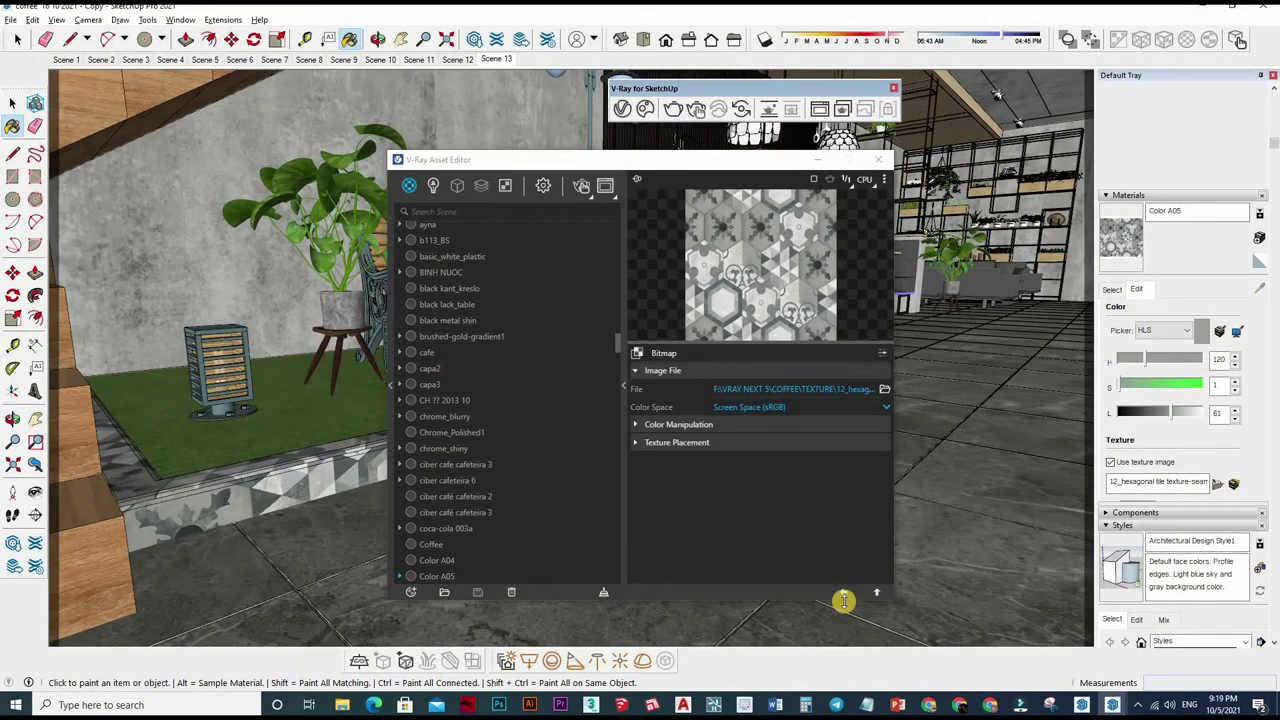
left_click(845, 593)
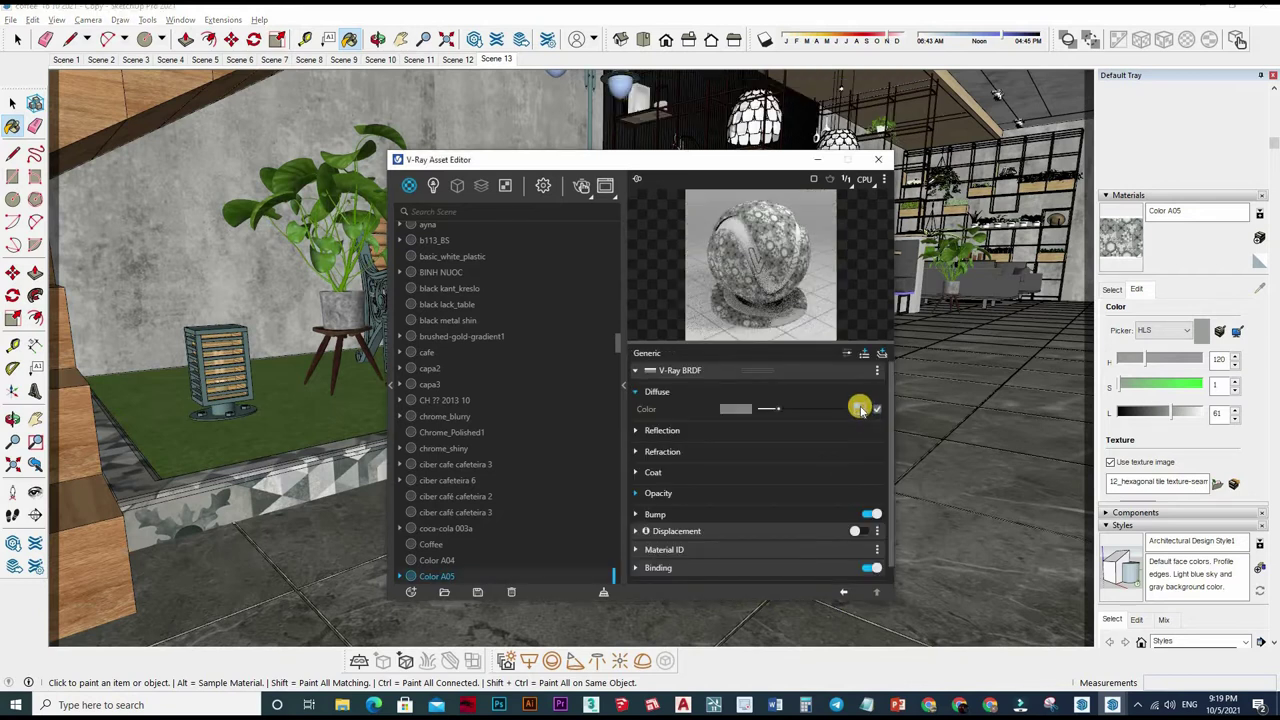
right_click(860, 408)
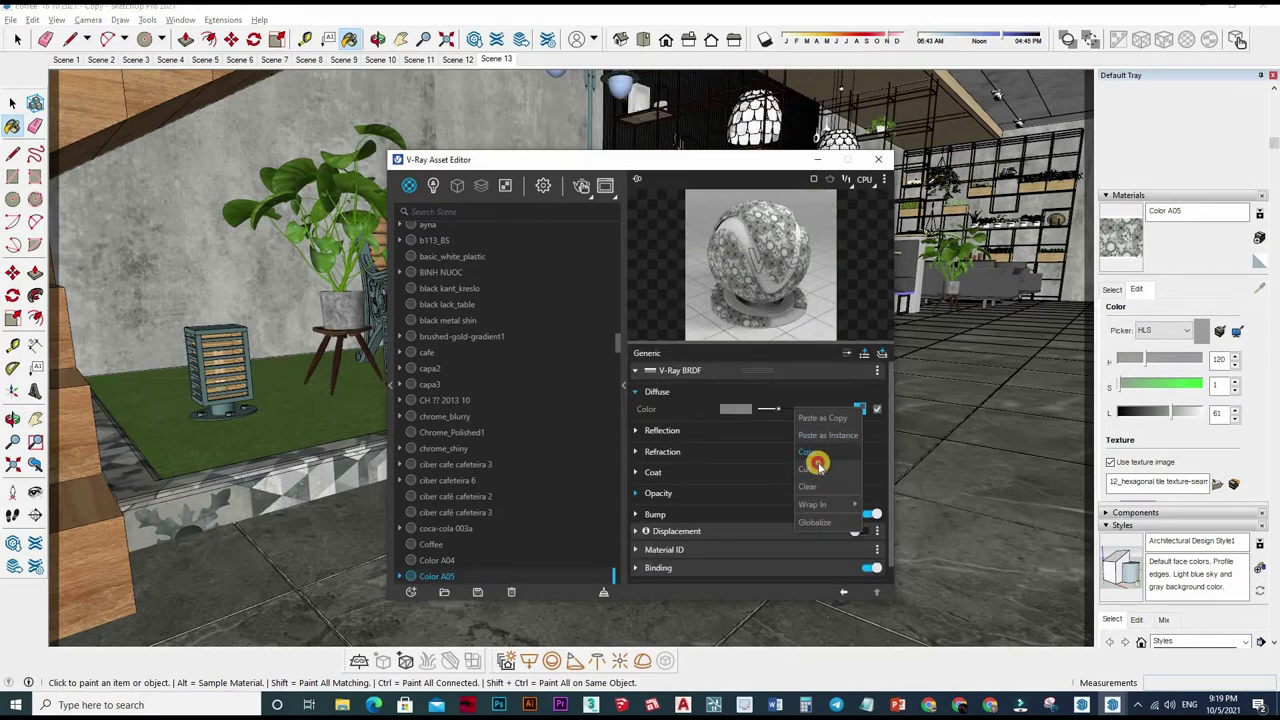
left_click(765, 508)
Step: Set Color A05's Binding to Custom mode and paste TexBitmap#1 as its texture
left_click(700, 563)
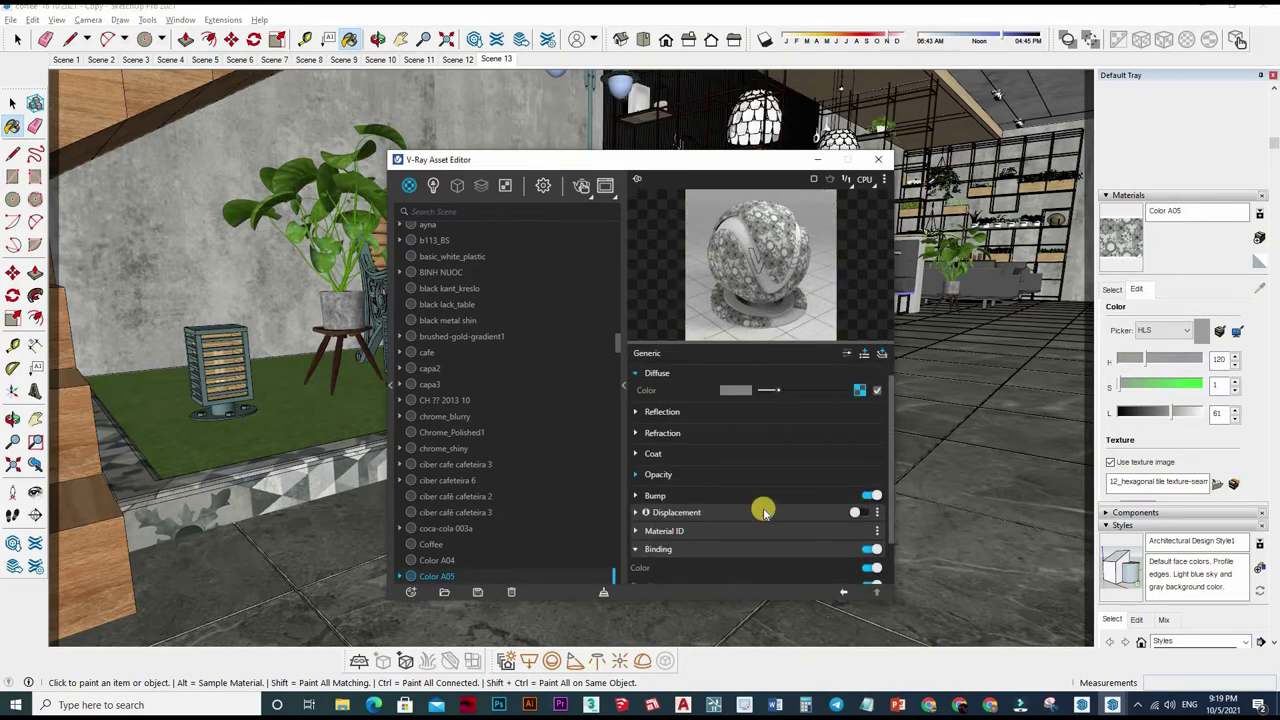
scroll(760, 520, "down", 2)
left_click(760, 549)
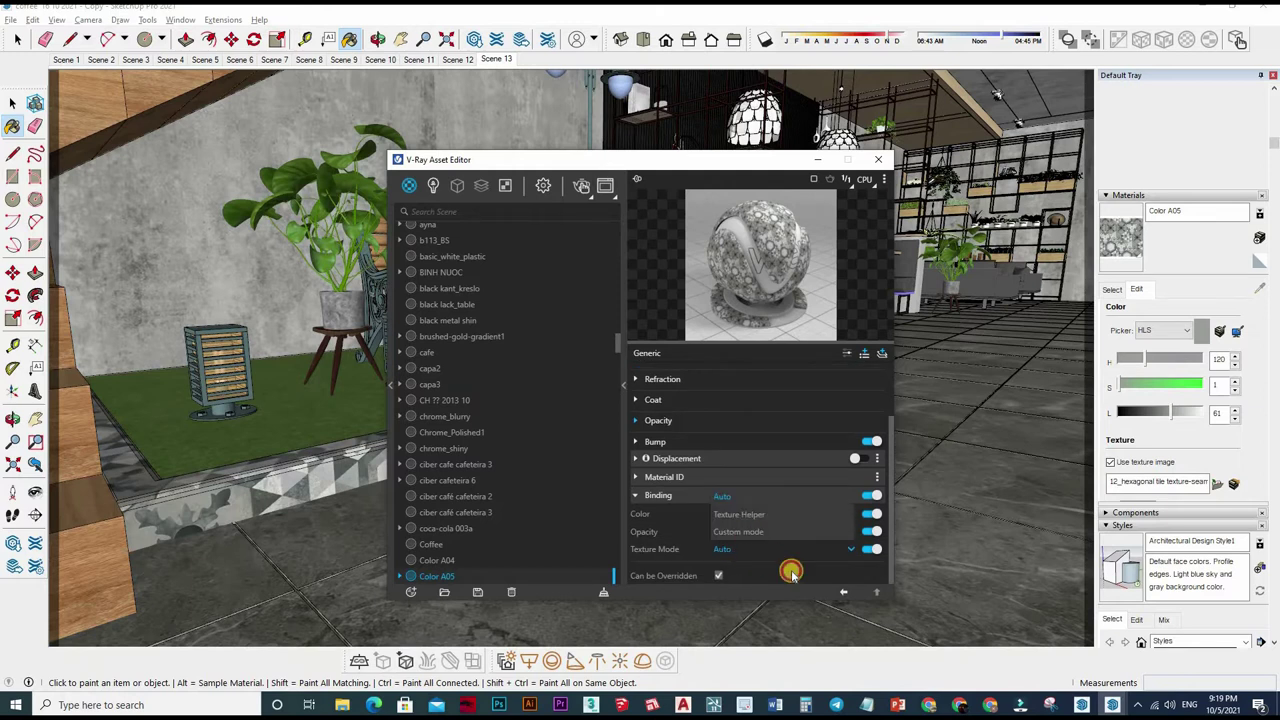
left_click(866, 549)
scroll(820, 467, "down", 1)
right_click(832, 531)
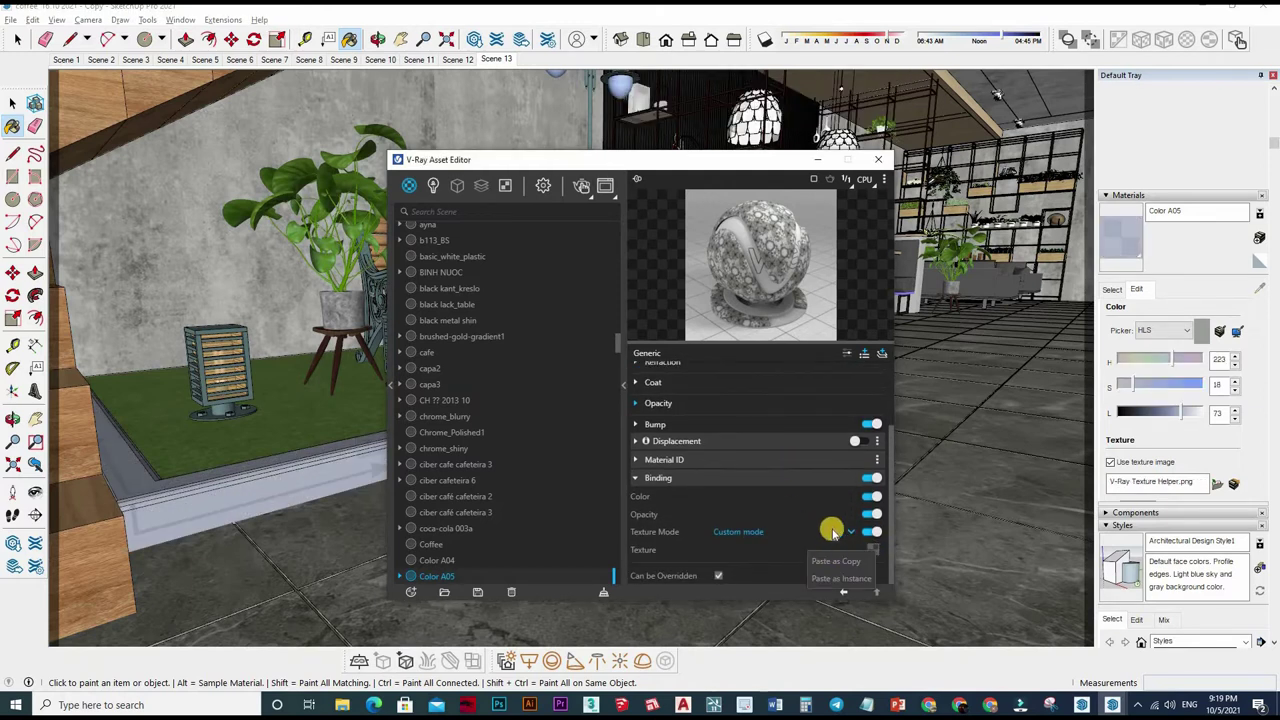
left_click(753, 494)
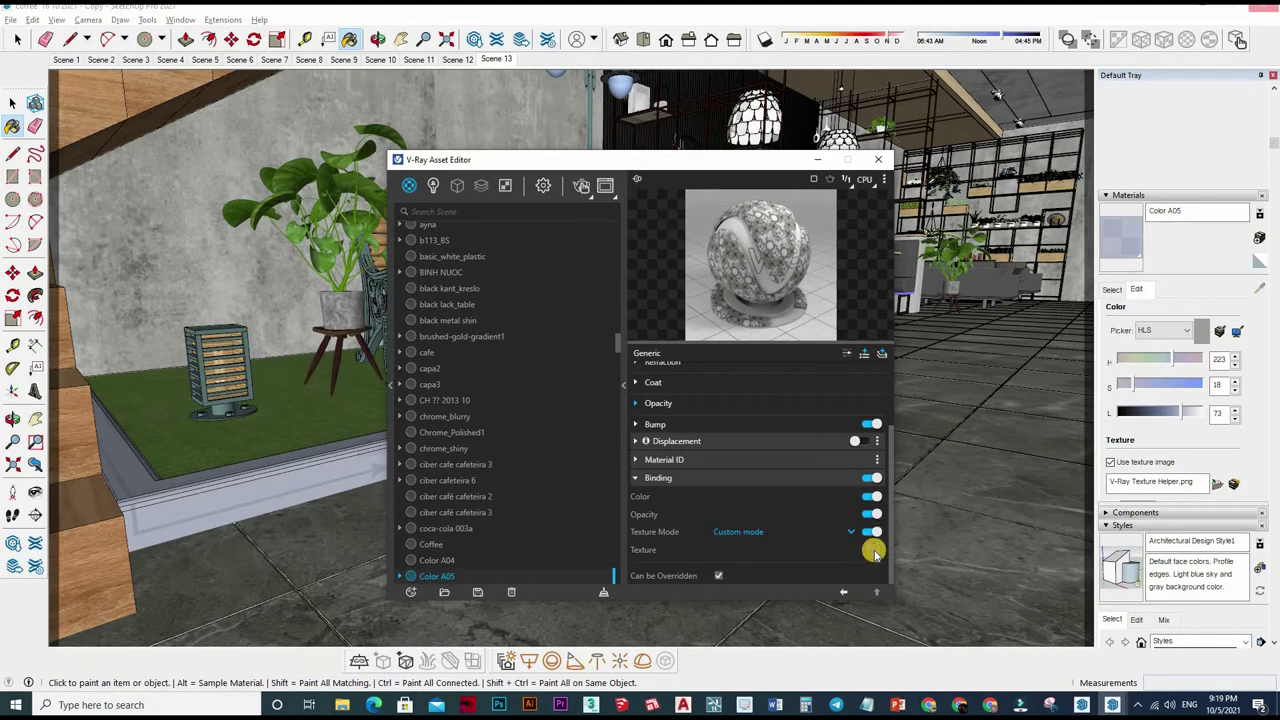
right_click(872, 550)
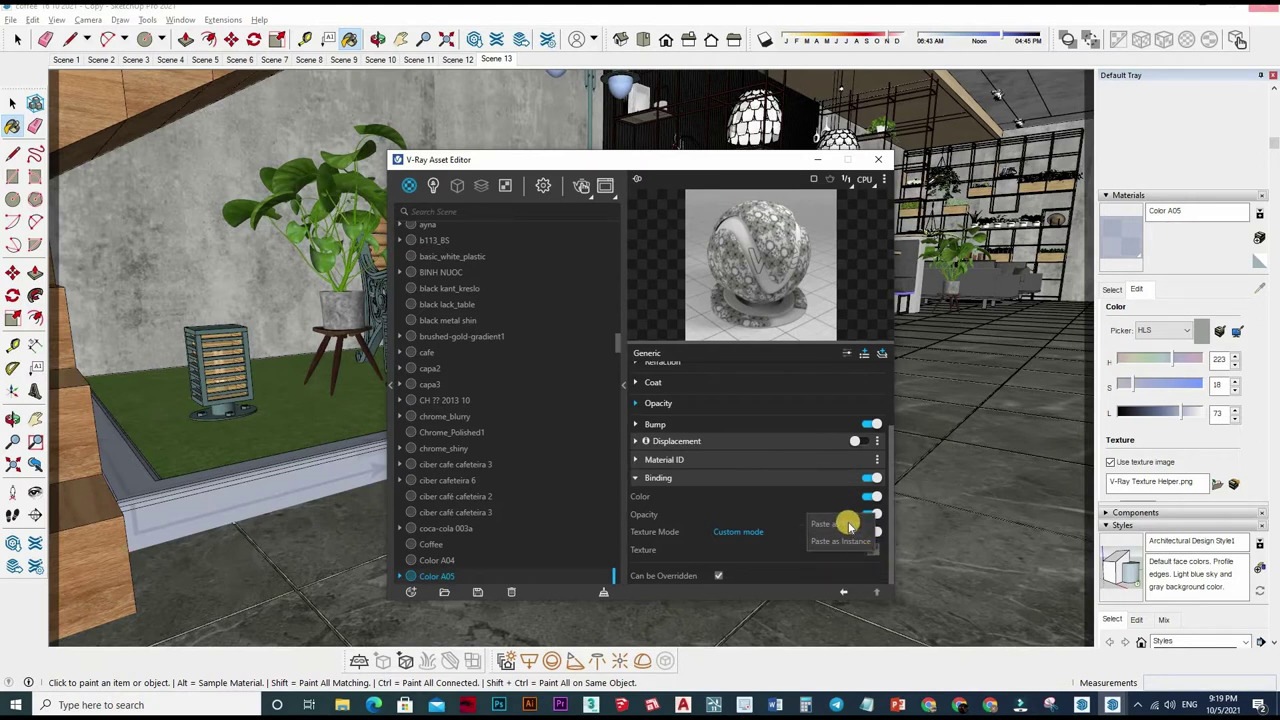
left_click(848, 524)
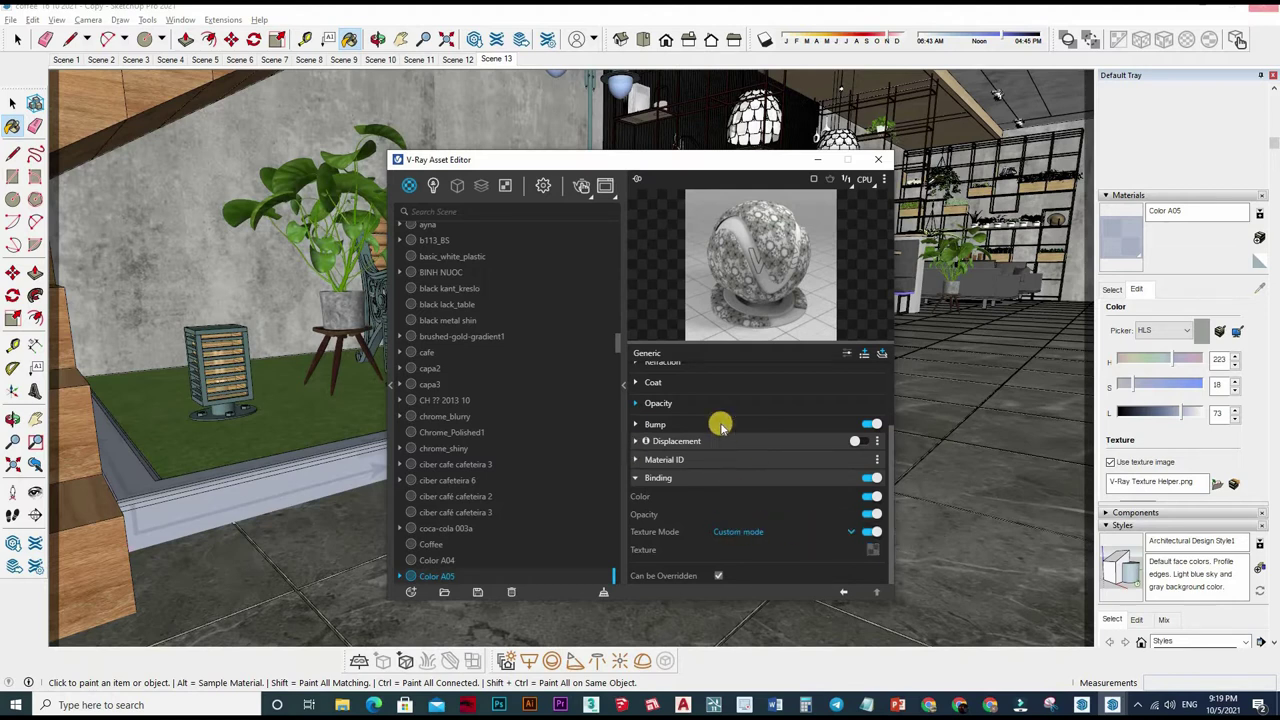
scroll(824, 476, "up", 3)
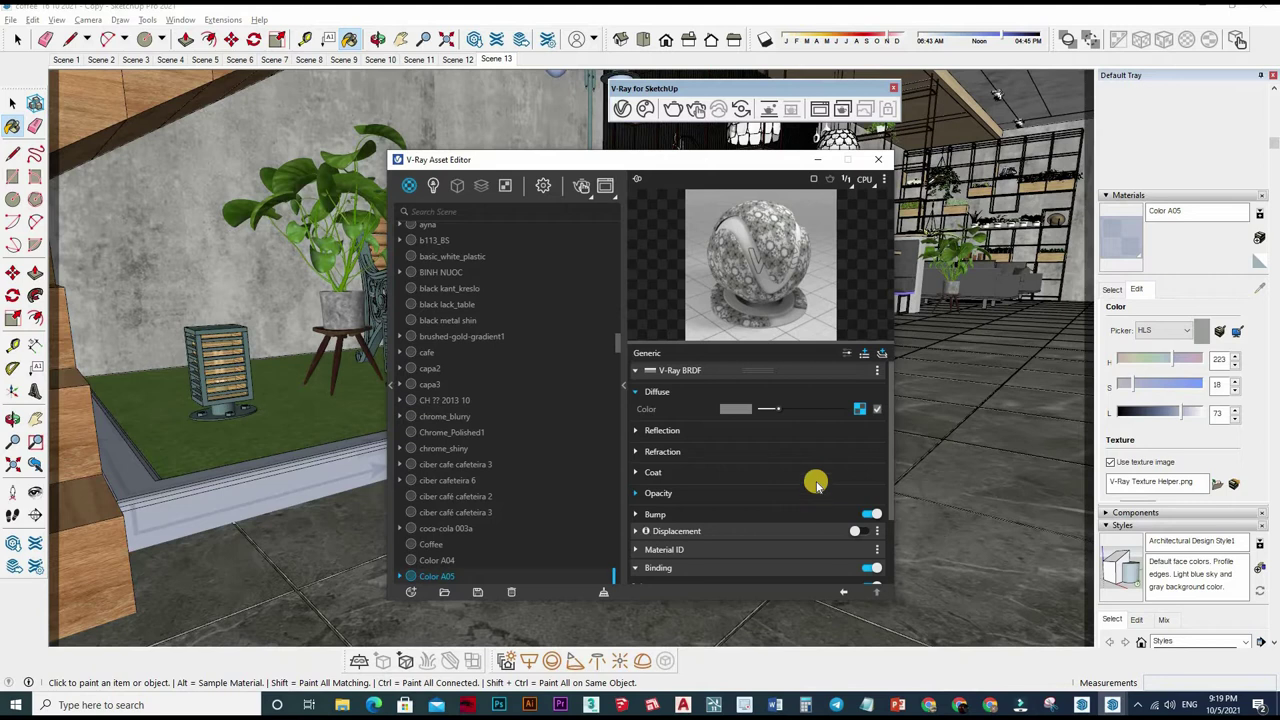
scroll(820, 494, "down", 3)
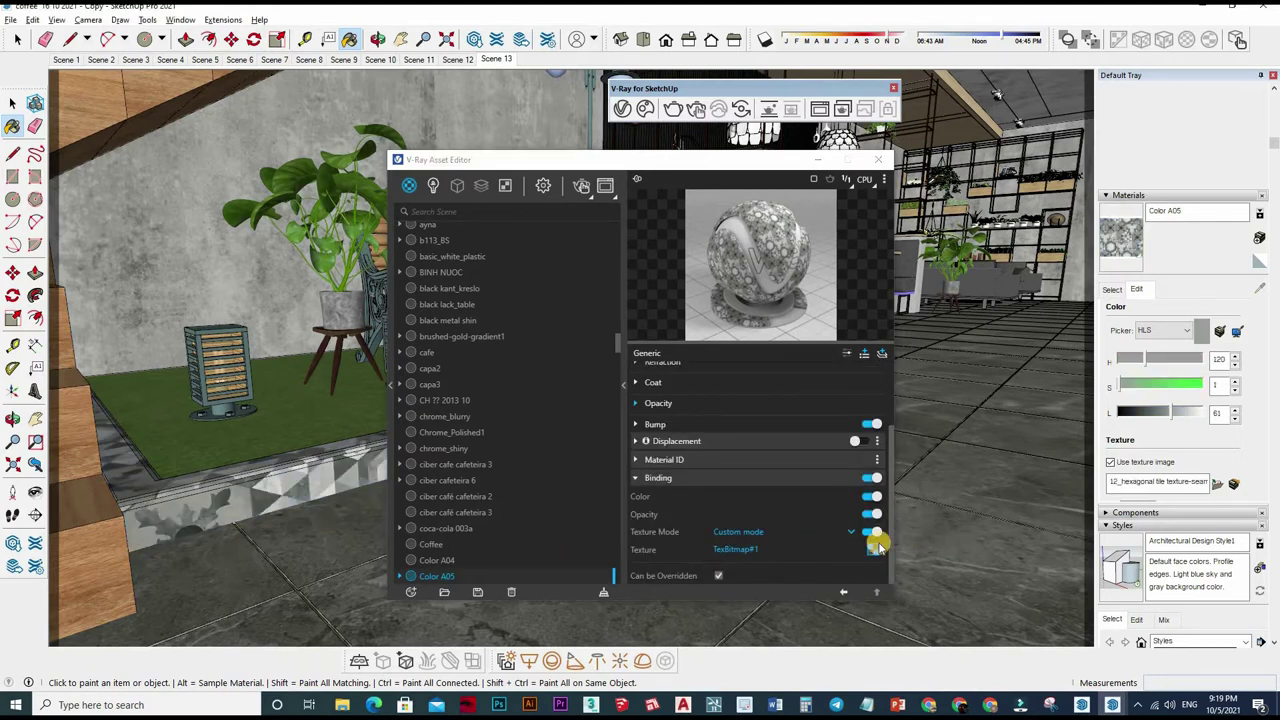
scroll(875, 548, "up", 2)
scroll(873, 545, "down", 2)
Step: Put a Color Correction map on Reflection Glossiness with Saturation -1 and Brightness 0.5
right_click(826, 466)
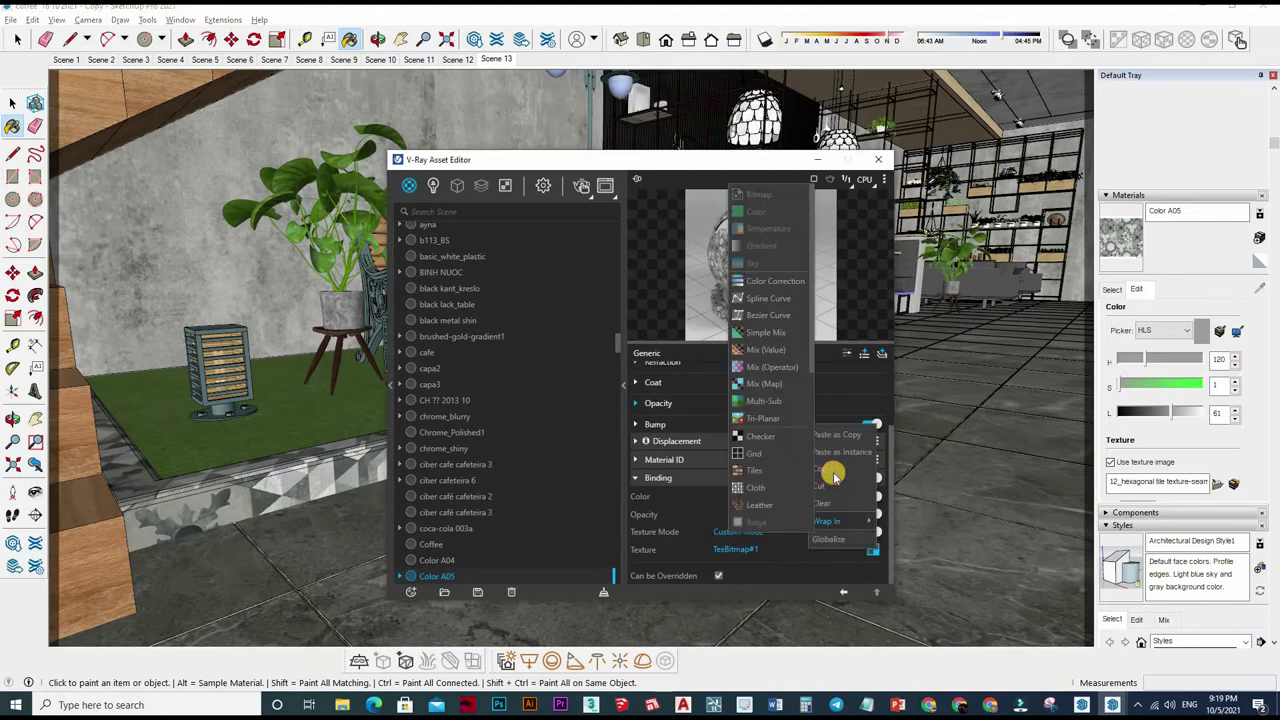
scroll(857, 451, "up", 5)
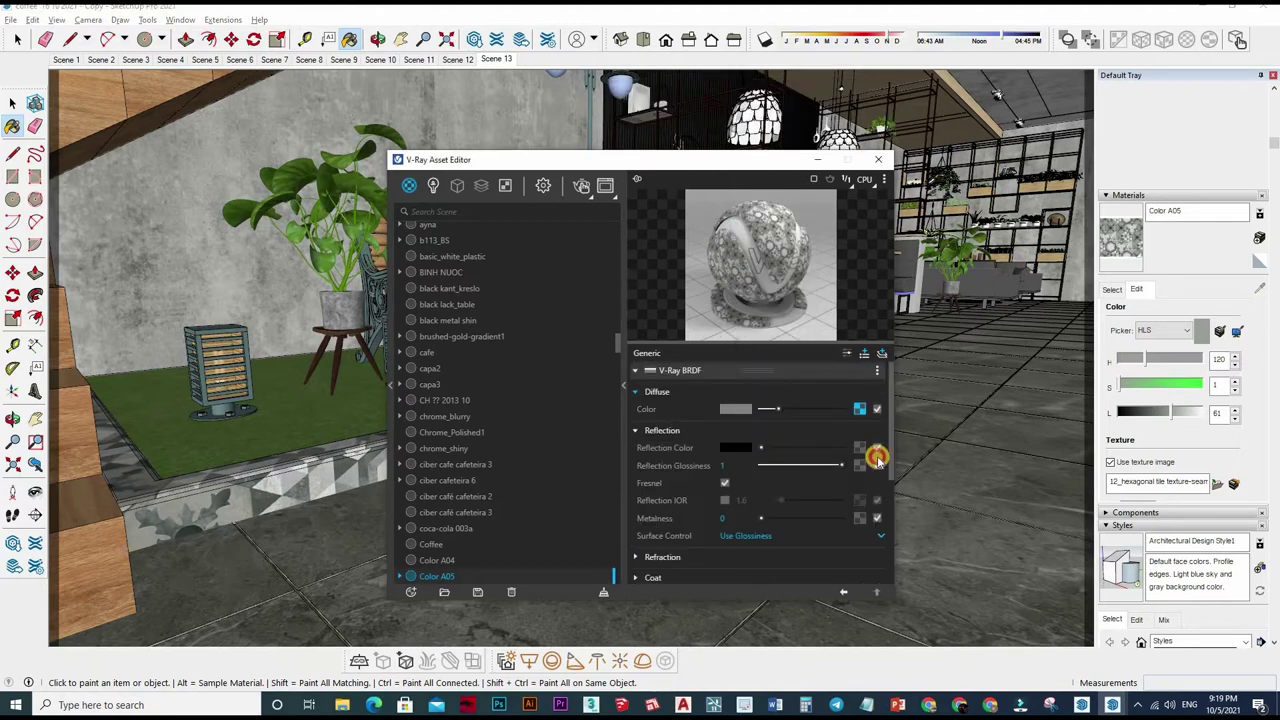
left_click(860, 463)
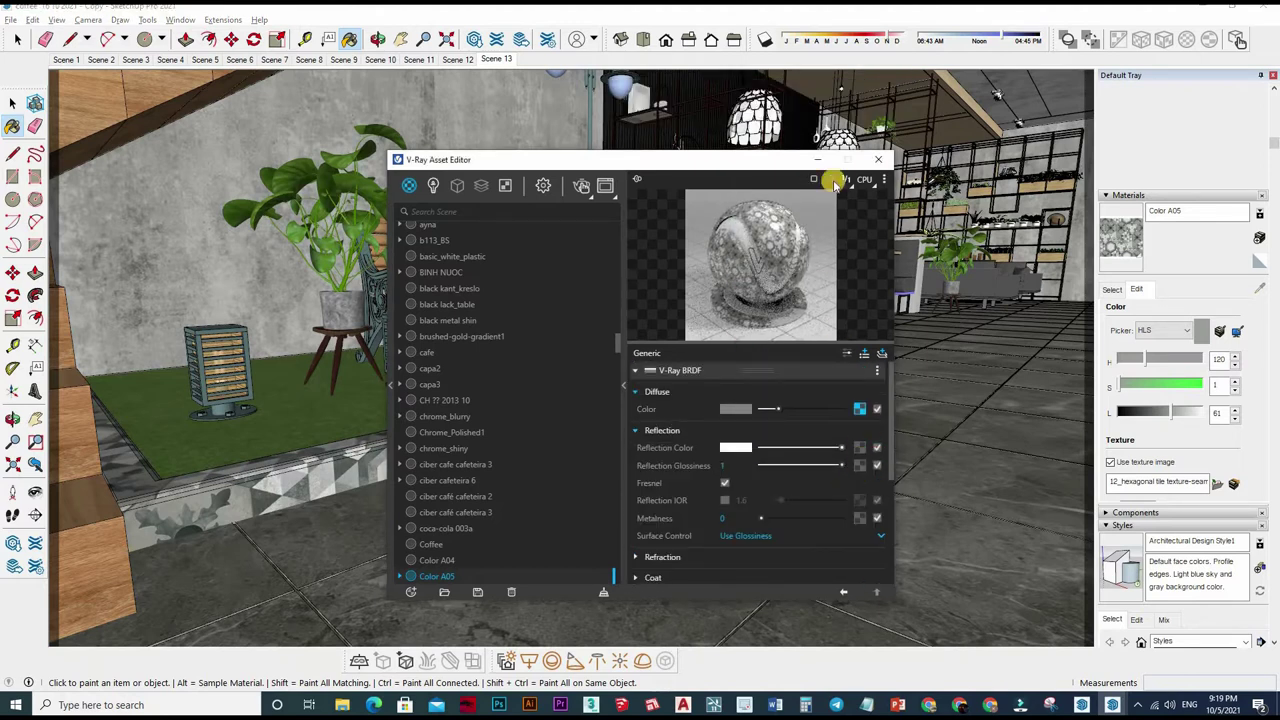
left_click(828, 281)
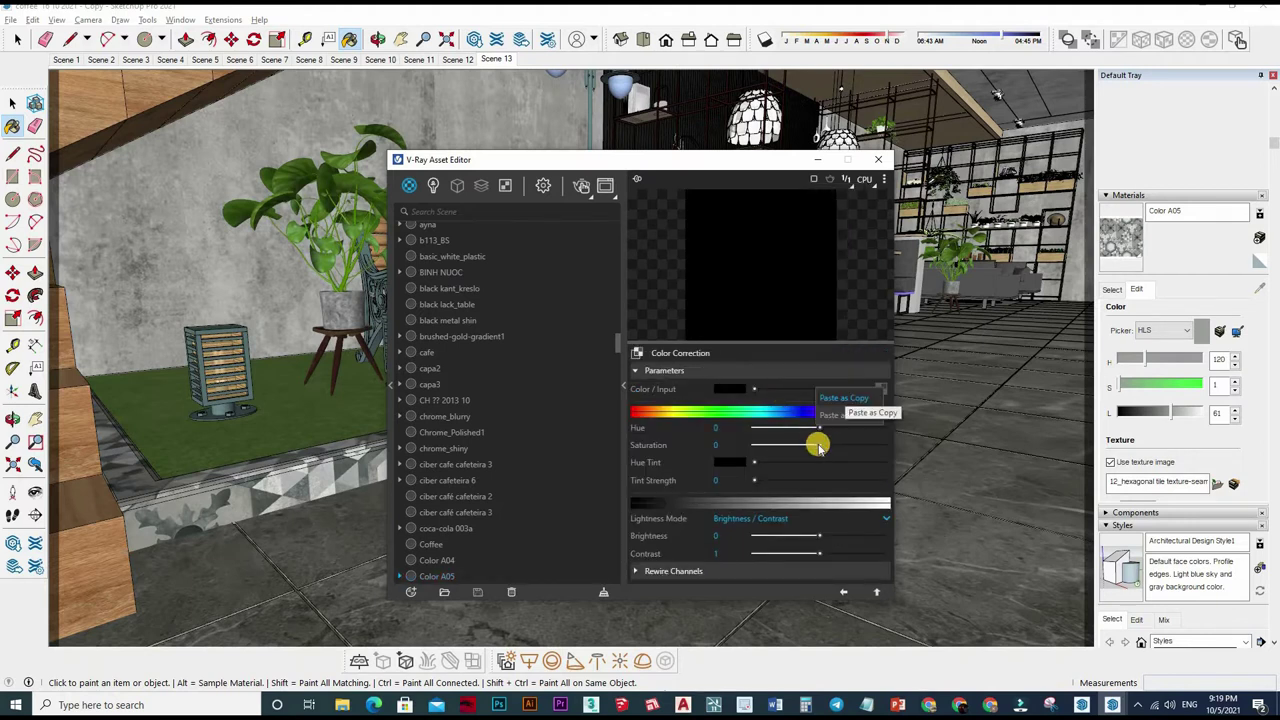
left_click_drag(818, 446, 740, 445)
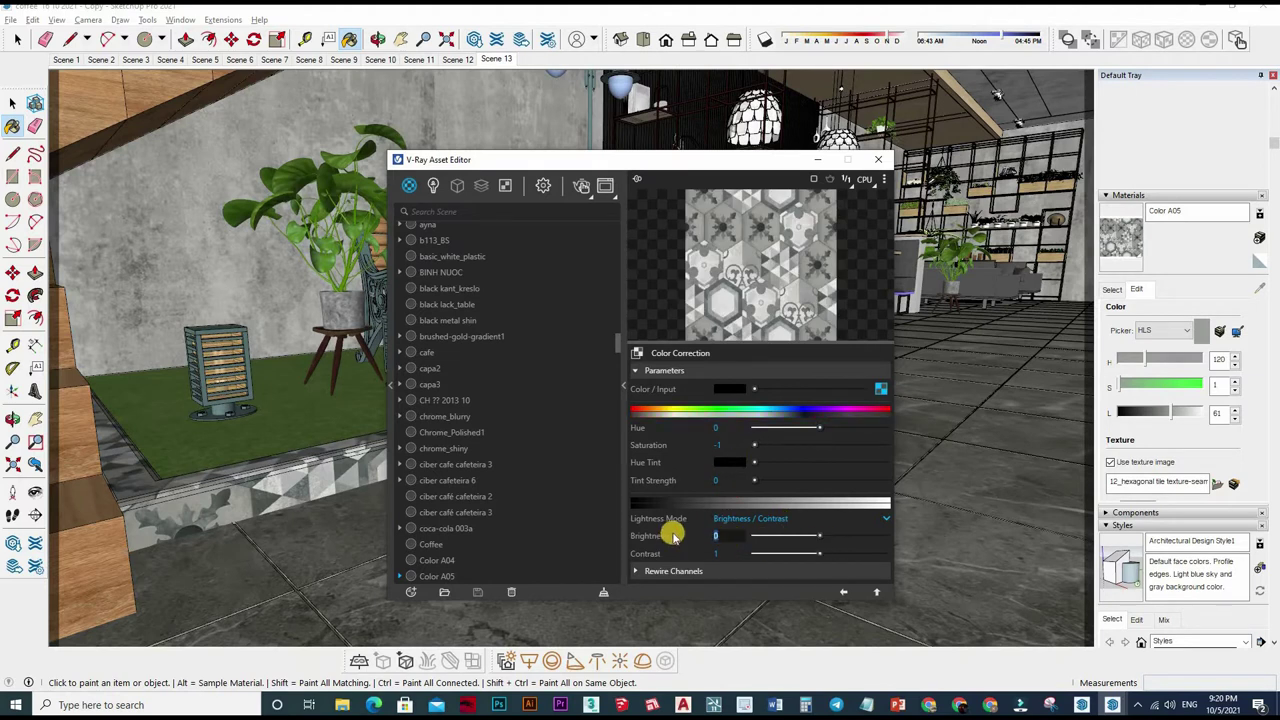
type(".5")
key("Return")
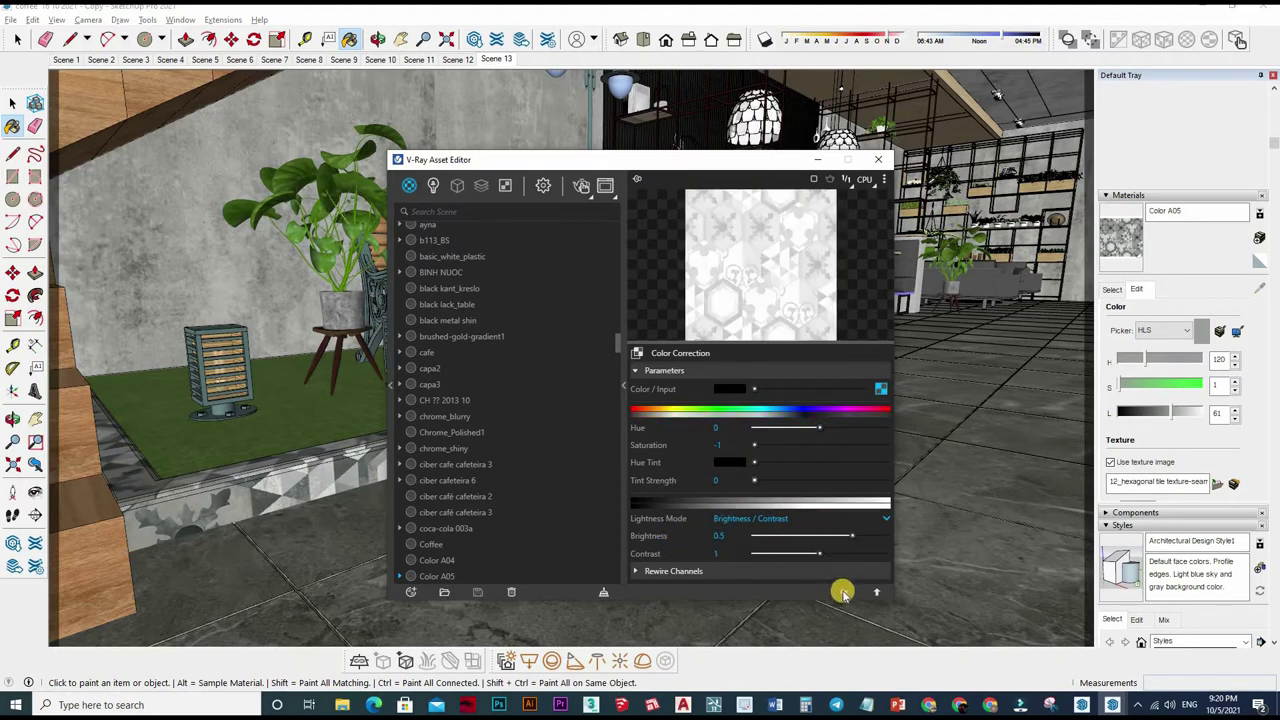
key("BackSpace")
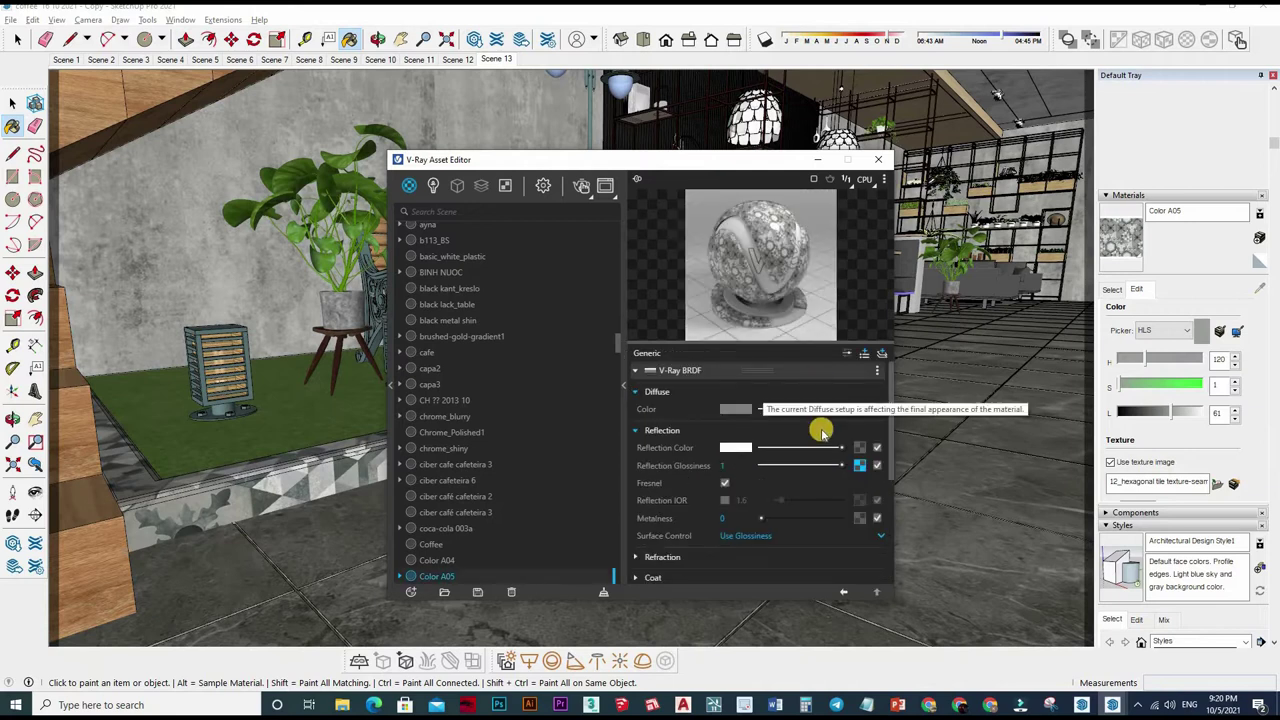
Step: Reuse the glossiness map as the Bump Map with Amount 0.1
right_click(851, 475)
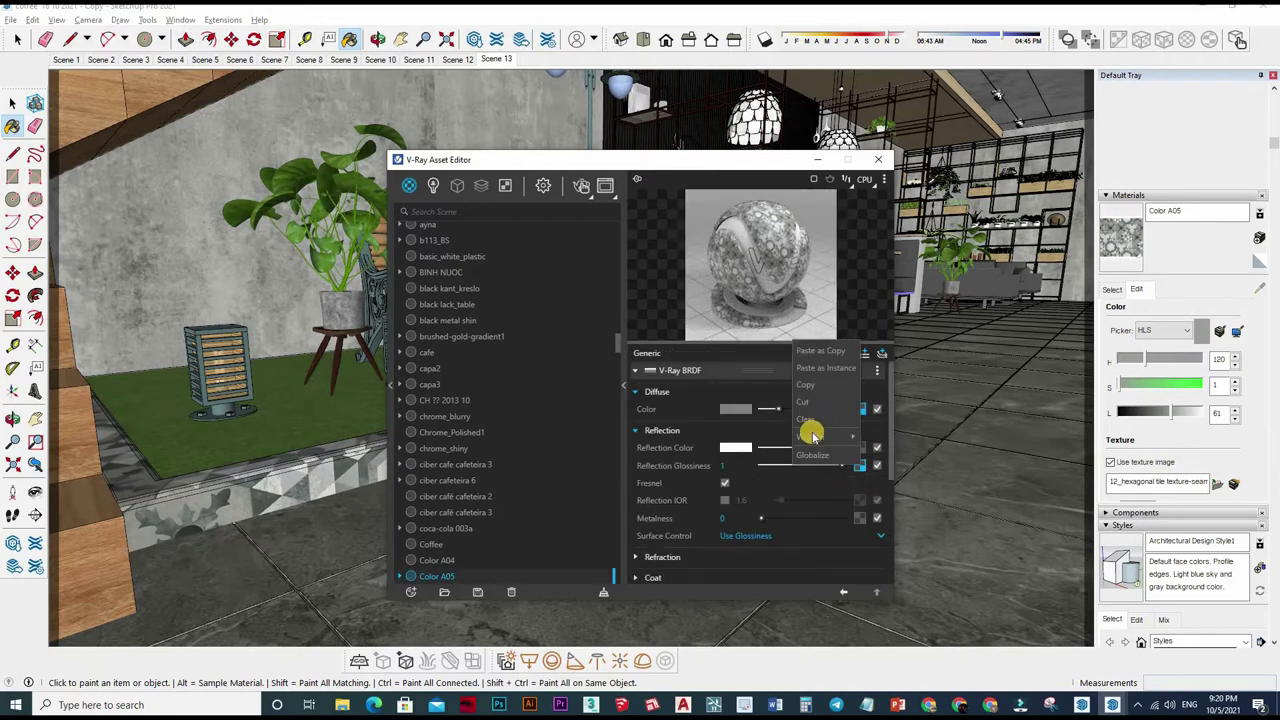
scroll(760, 500, "down", 3)
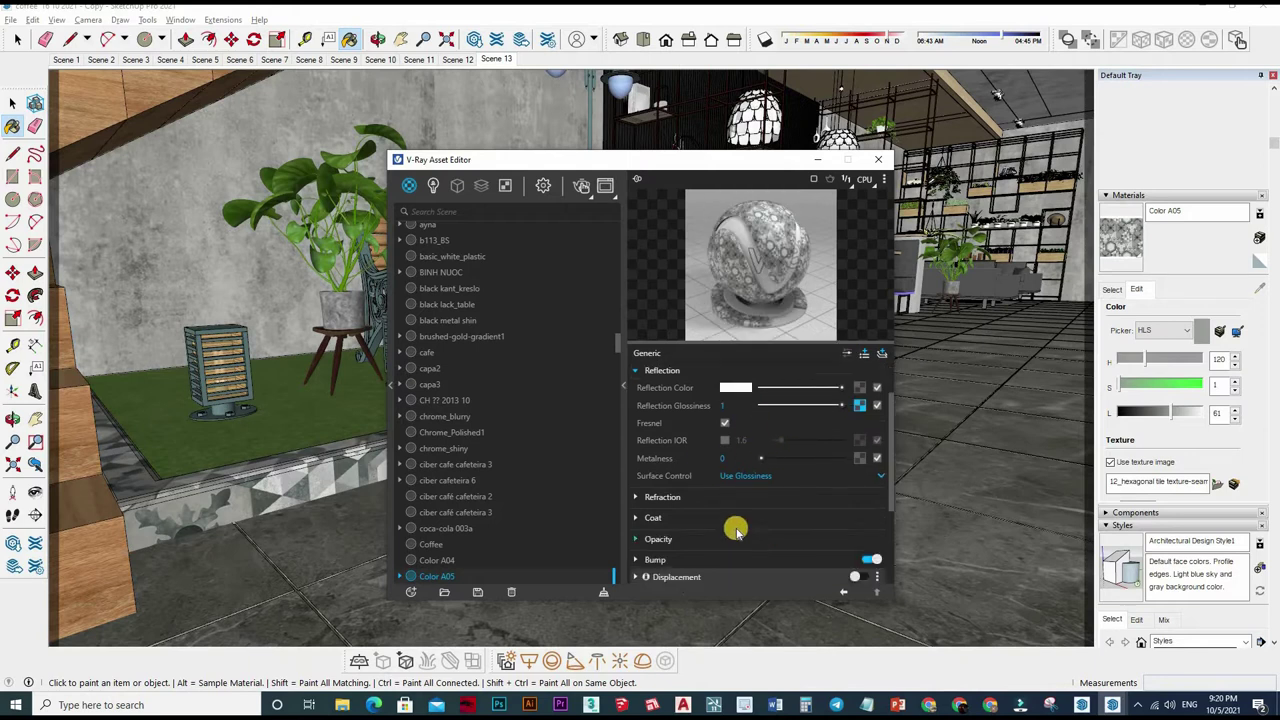
scroll(740, 525, "up", 3)
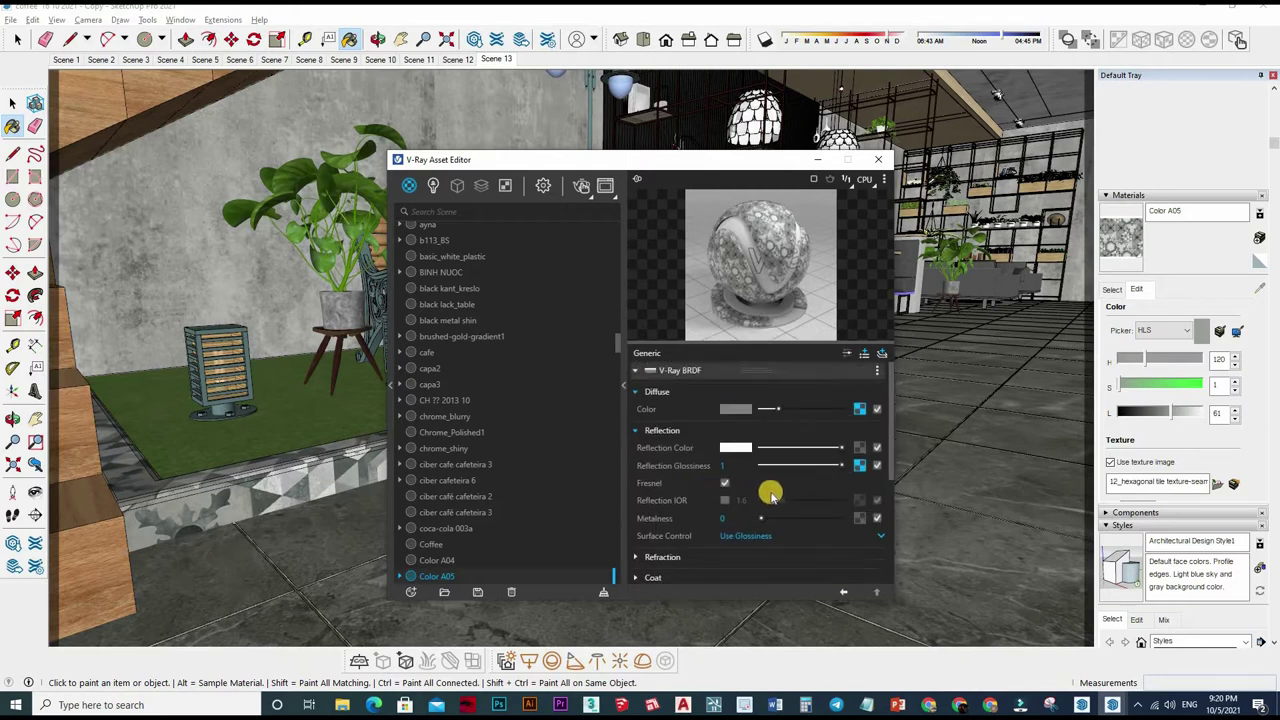
scroll(830, 500, "down", 1)
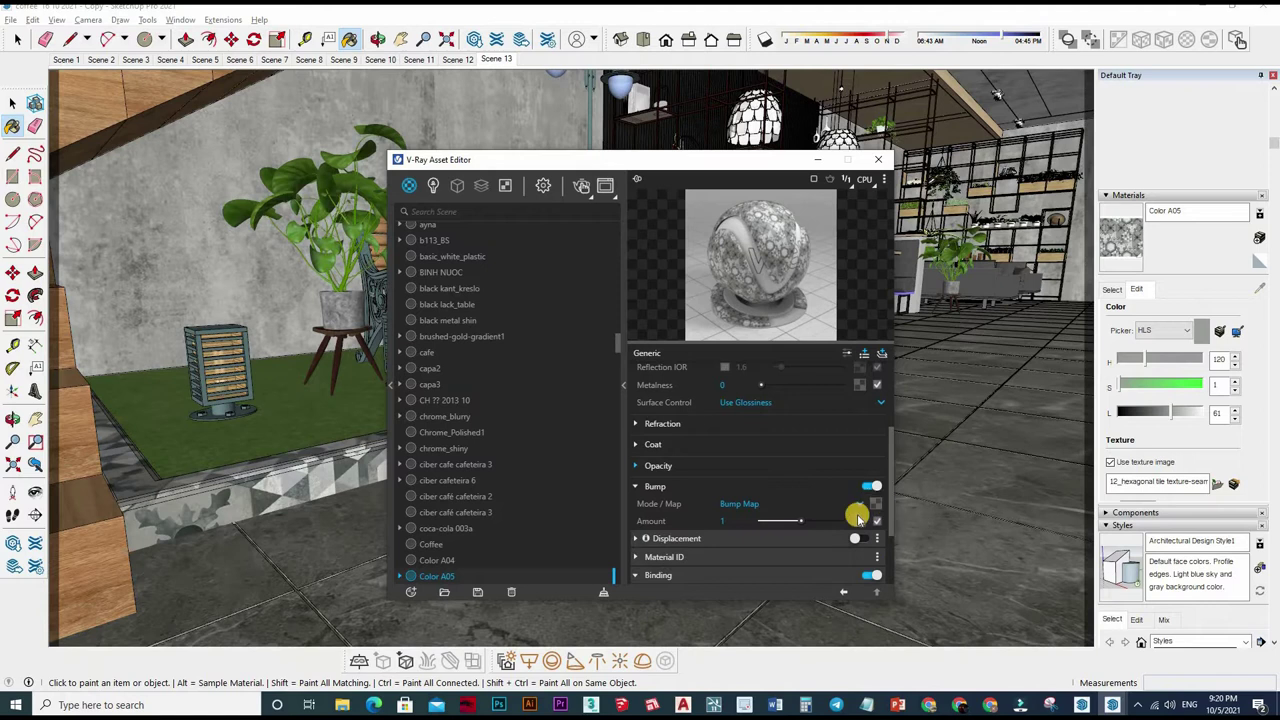
left_click(703, 524)
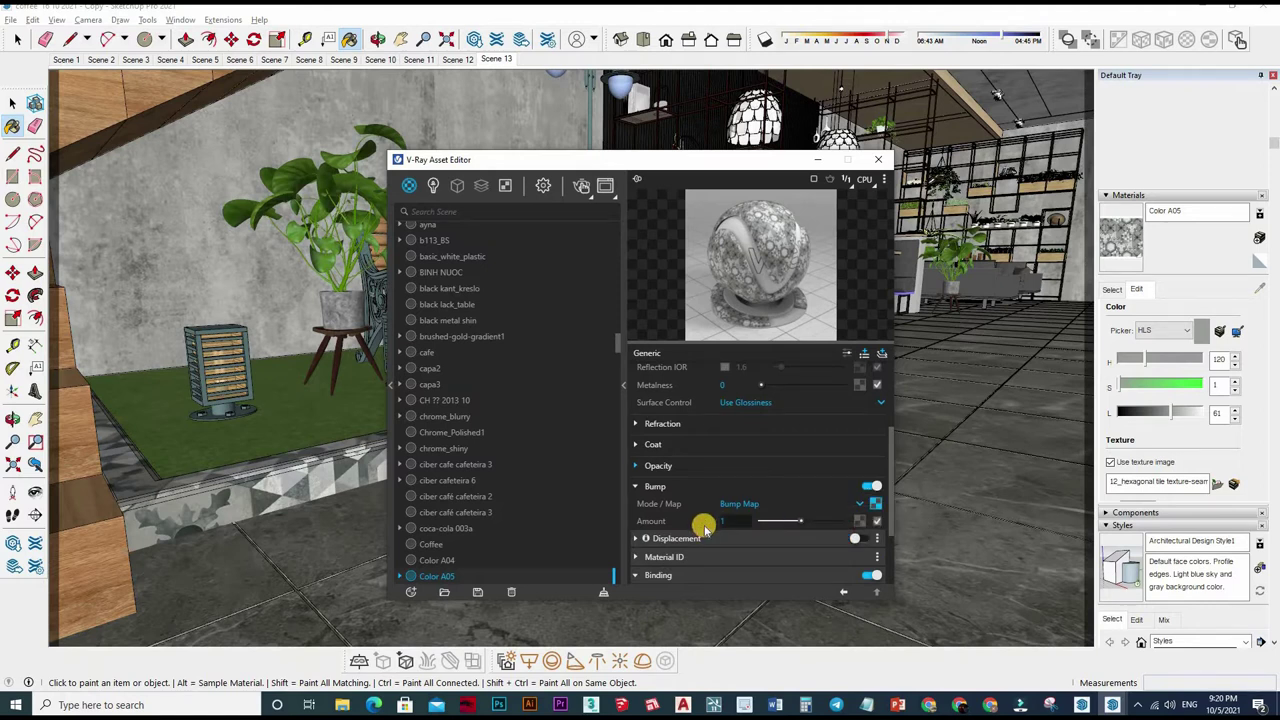
type("0.1")
key("Return")
left_click(1260, 290)
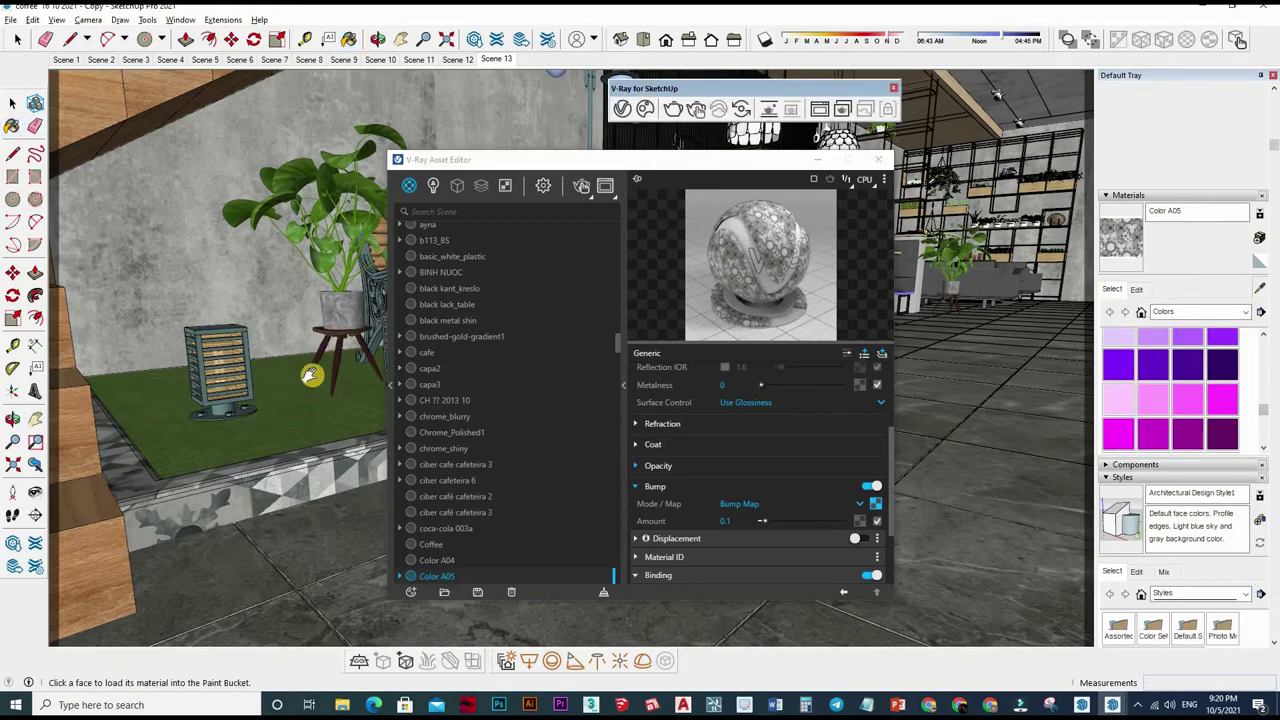
Step: Sample the stair wood material 0 gỗ chính, then the Grass_D_200cm material from the model
mouse_move(312, 376)
middle_mouse_down()
mouse_move(271, 414)
mouse_move(223, 514)
mouse_move(300, 486)
mouse_move(280, 463)
middle_mouse_up()
left_click(280, 463)
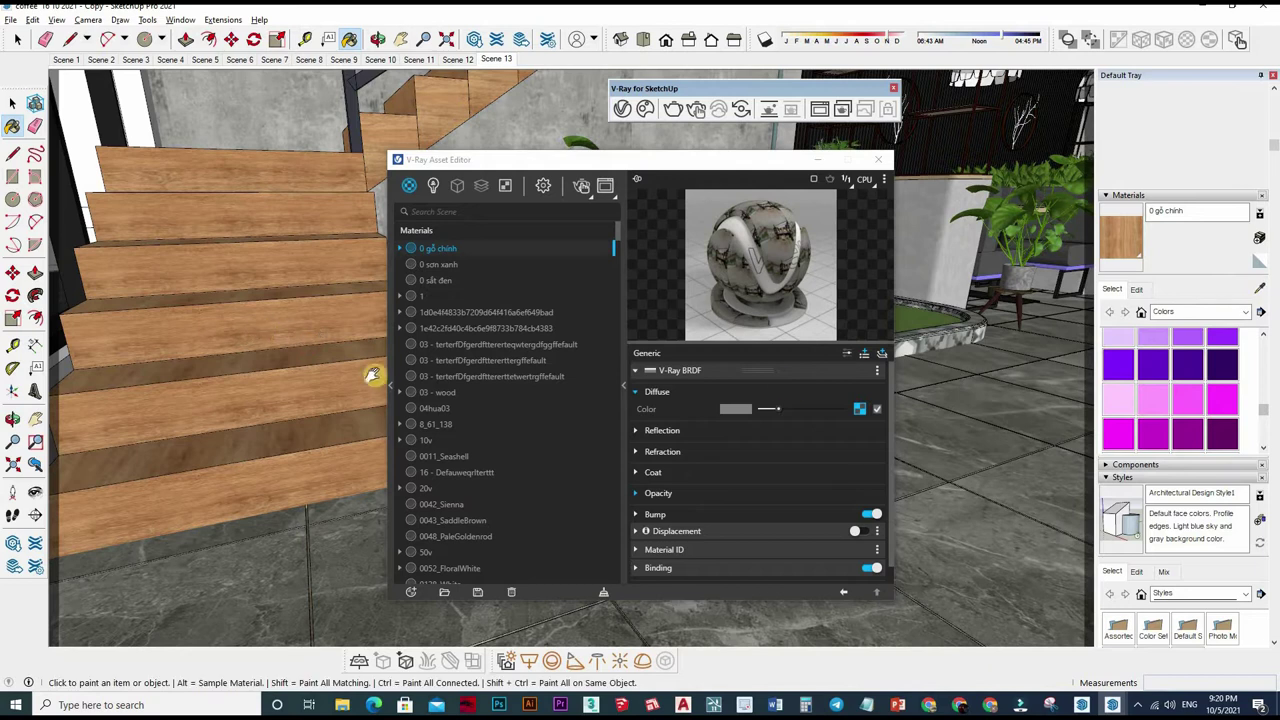
mouse_move(263, 380)
middle_mouse_down()
mouse_move(280, 343)
mouse_move(828, 372)
middle_mouse_up()
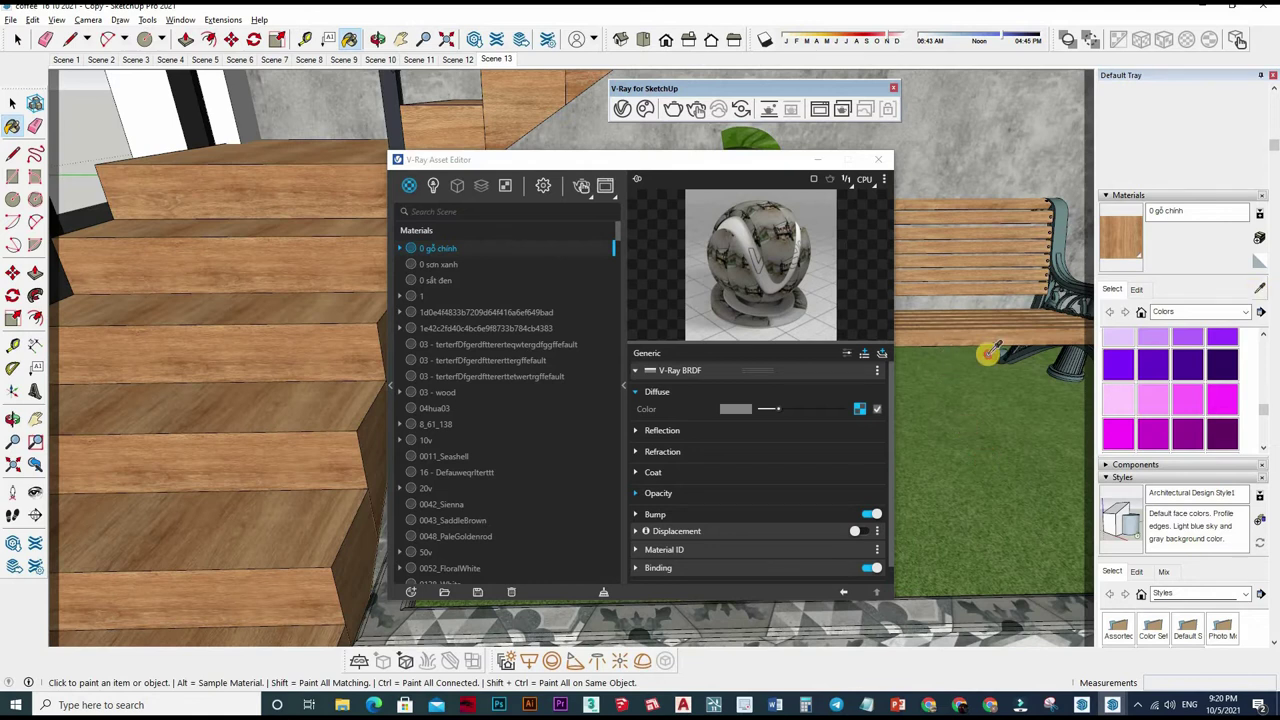
left_click(990, 345, "alt")
mouse_move(990, 345)
middle_mouse_down()
mouse_move(820, 457)
mouse_move(858, 413)
middle_mouse_up()
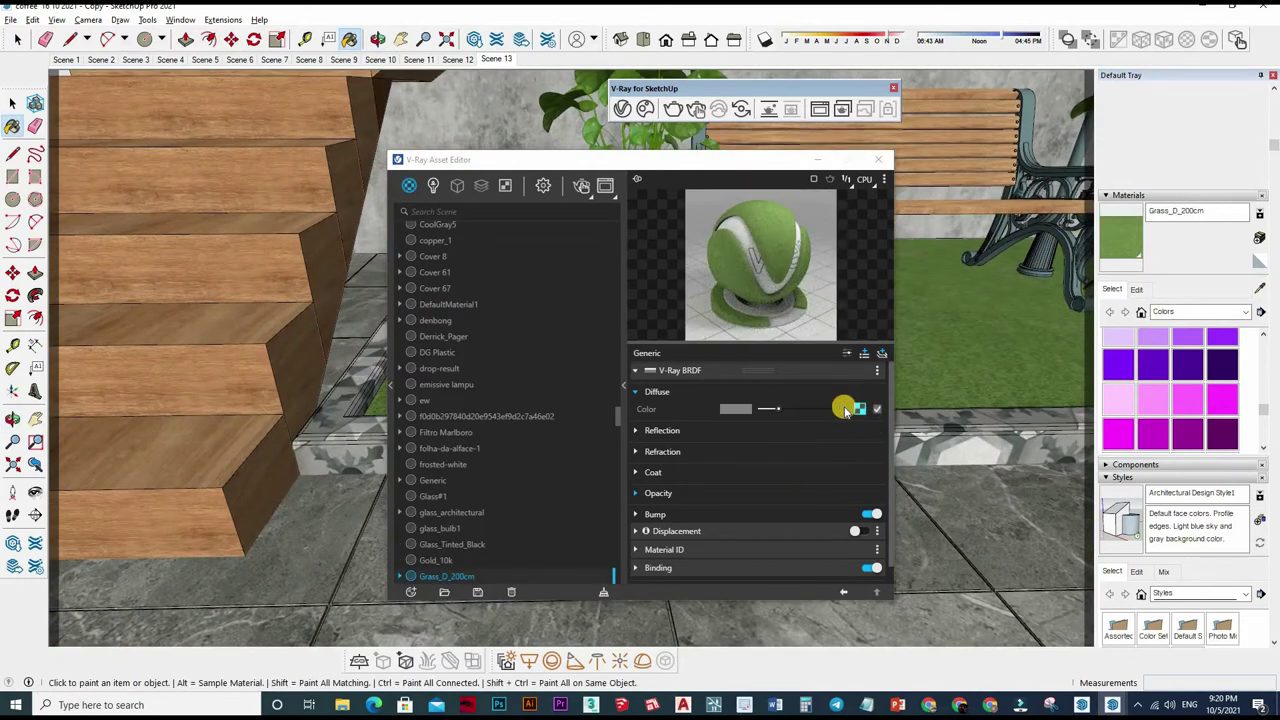
left_click(851, 423)
Step: Open Grass_D_200cm's diffuse bitmap and inspect the Grass_D_Diff.jpg image in its folder
right_click(862, 406)
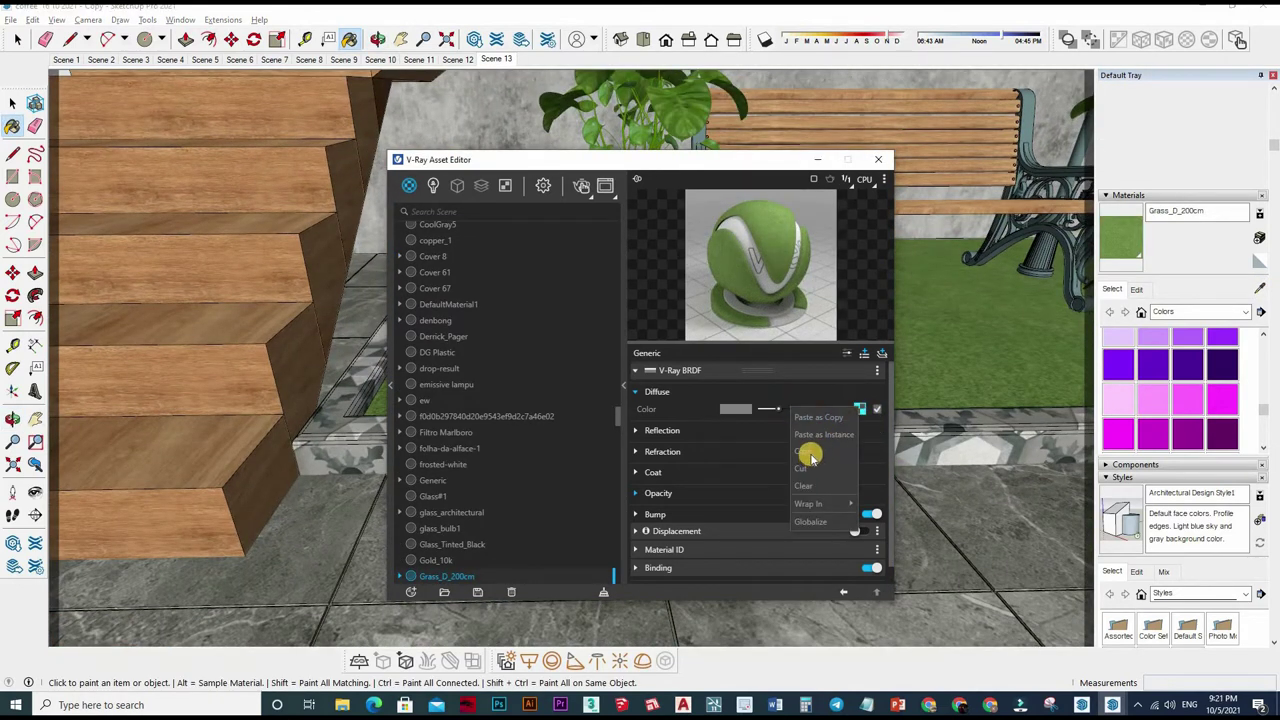
left_click(840, 357)
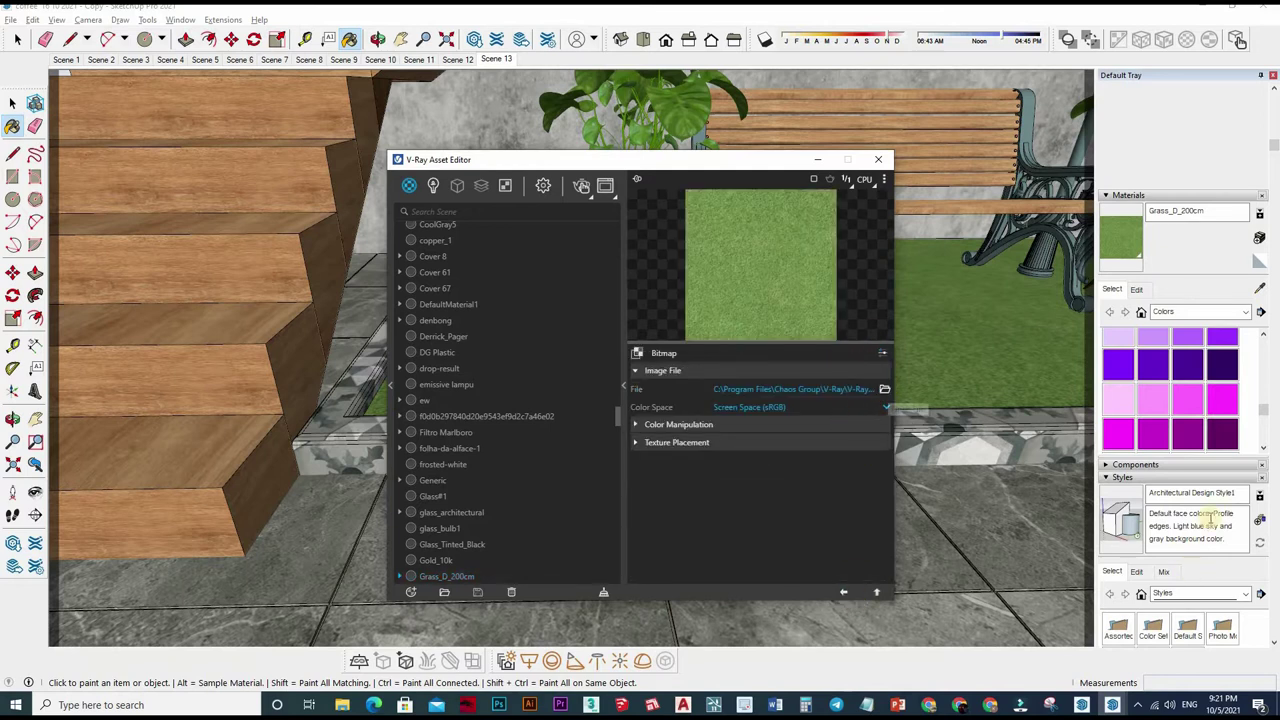
left_click(1136, 289)
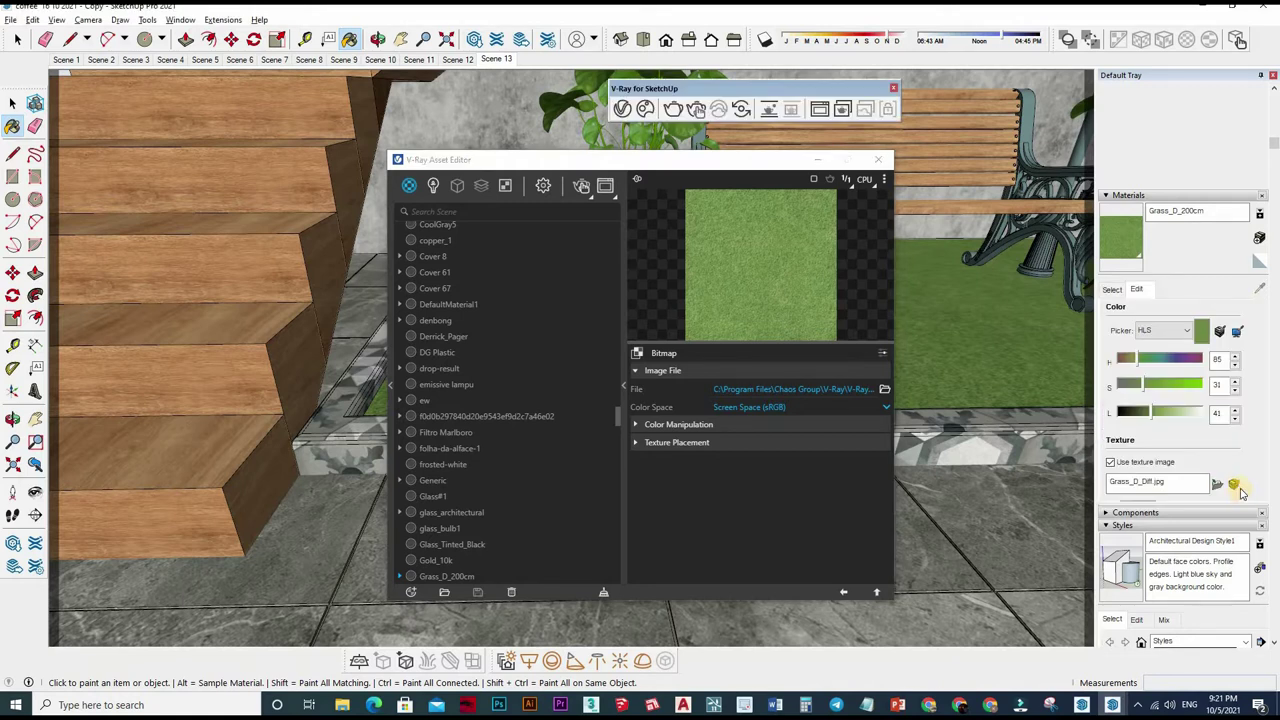
left_click(1233, 484)
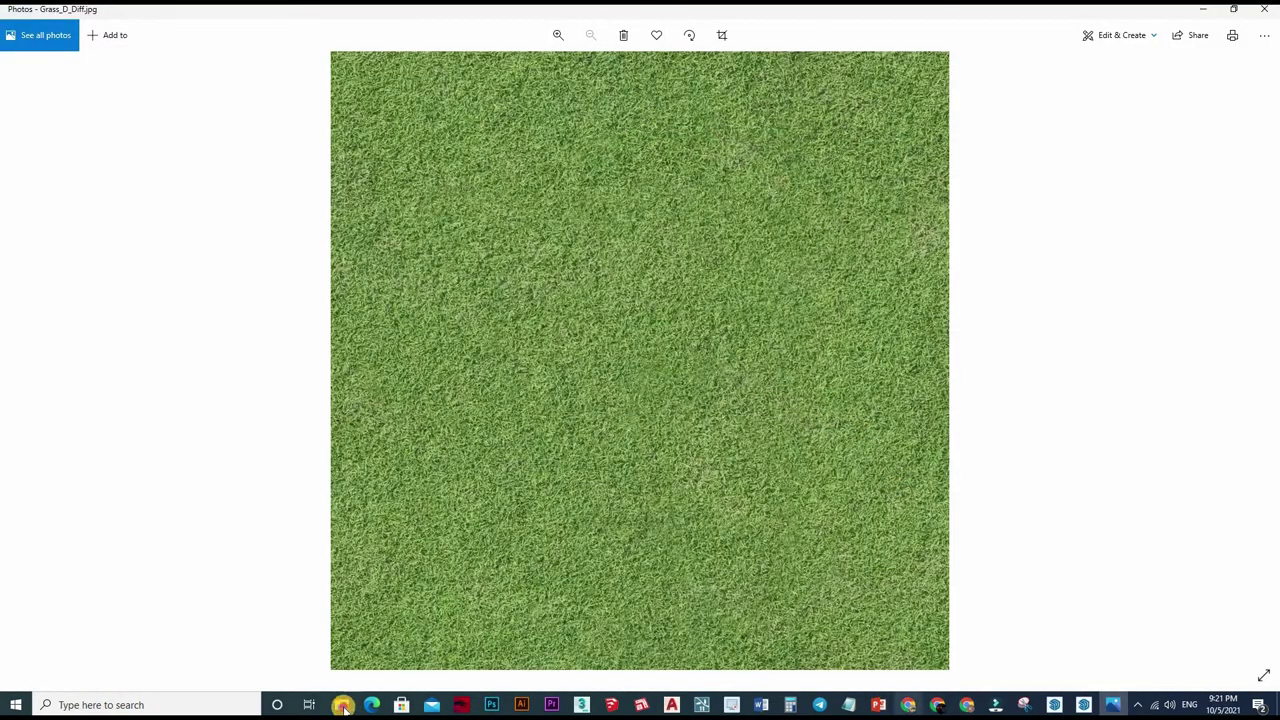
left_click(342, 705)
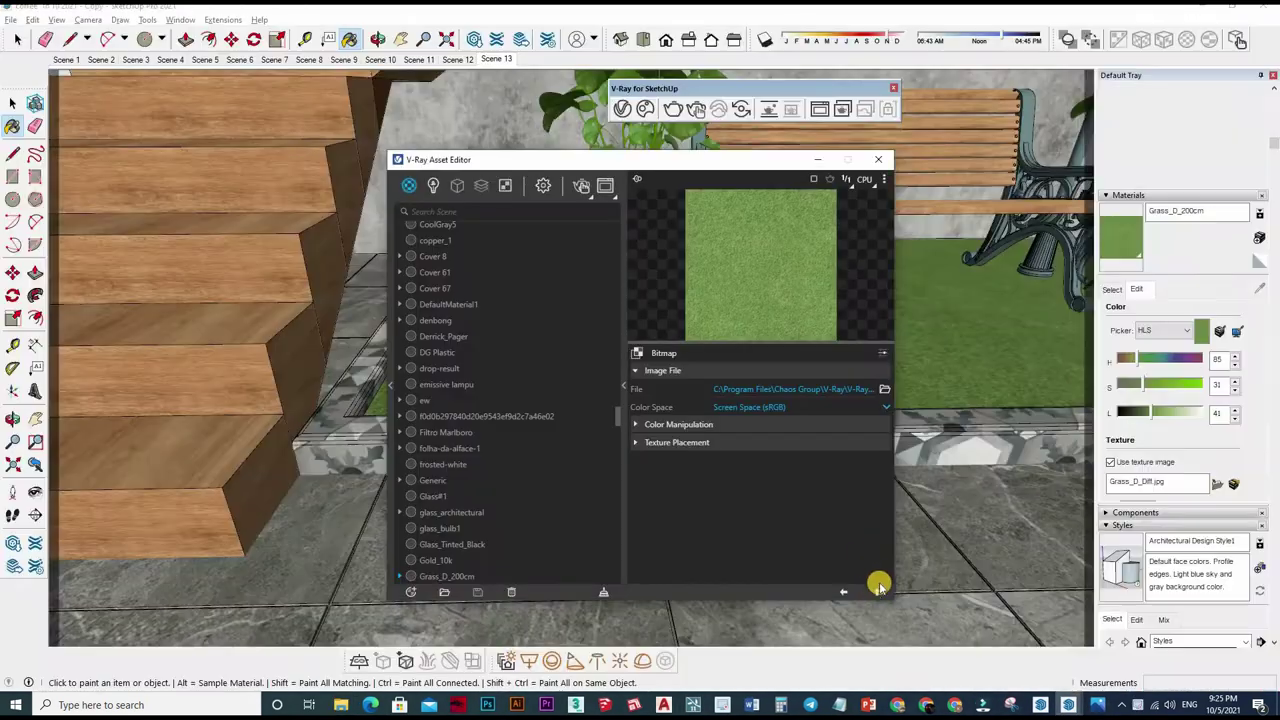
left_click(812, 363)
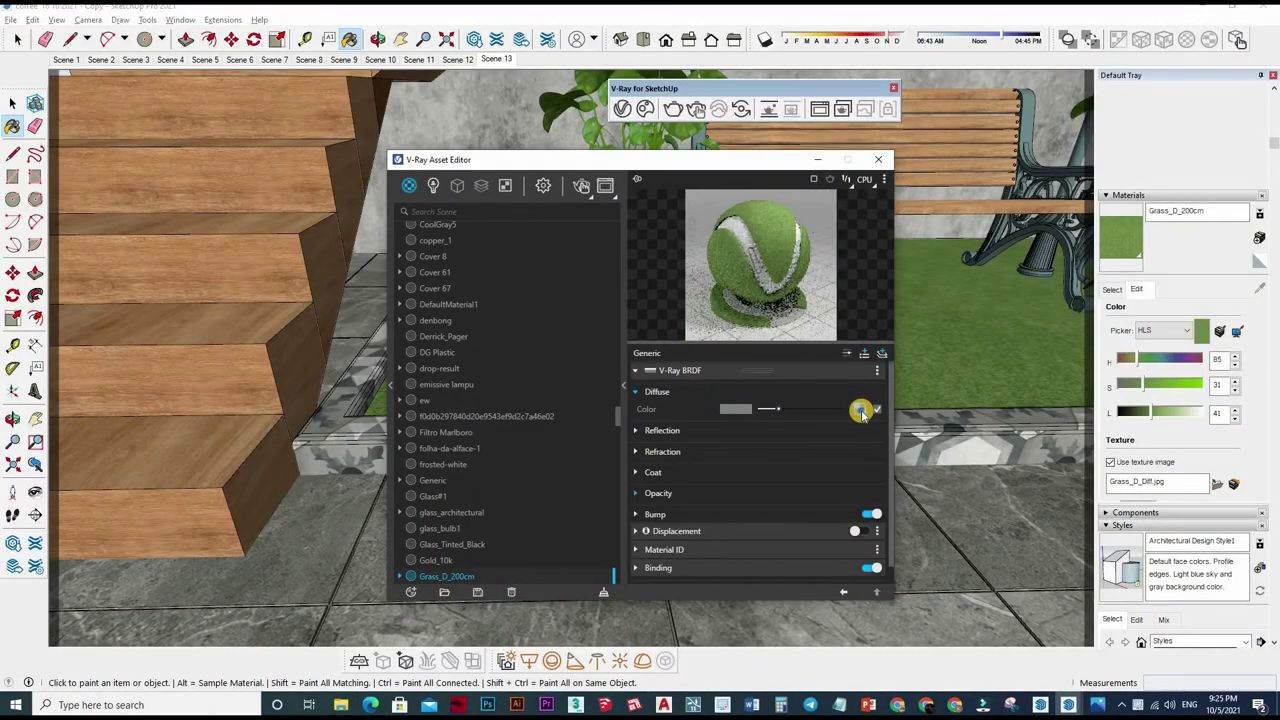
Step: Set Grass_D_200cm's Binding to Custom mode with its grass TexBitmap as the texture
right_click(859, 410)
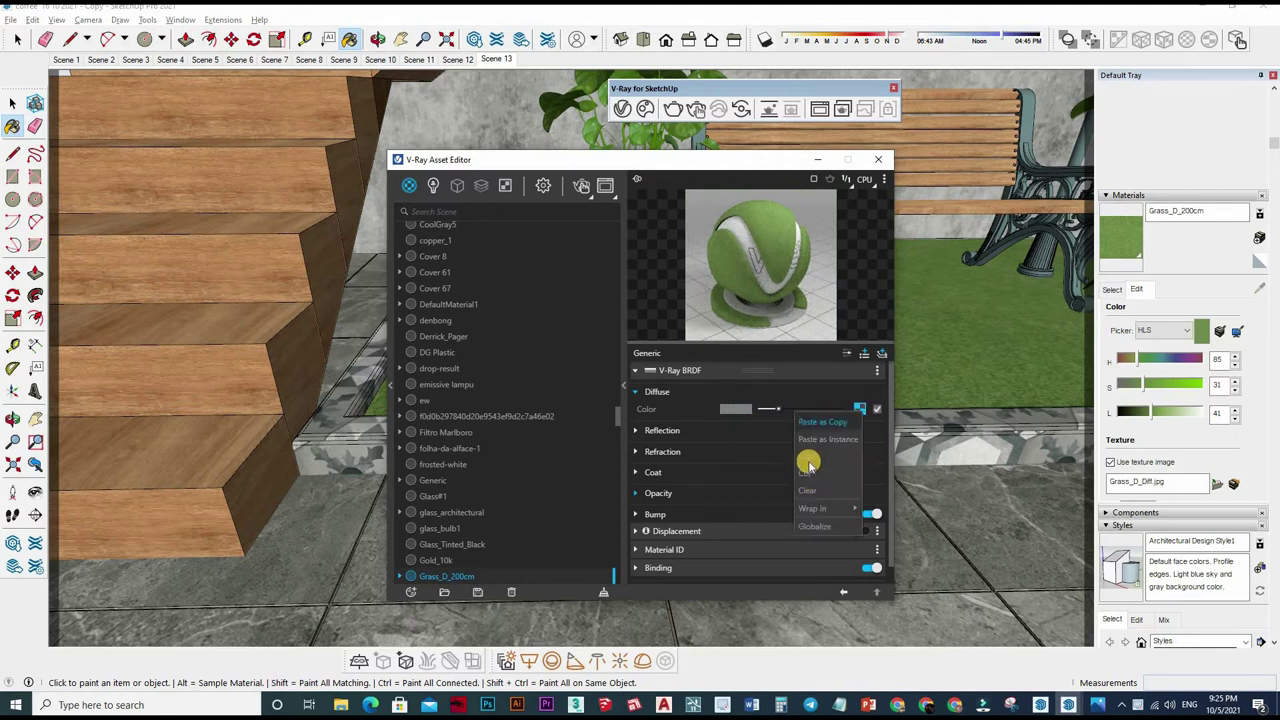
scroll(856, 511, "down", 1)
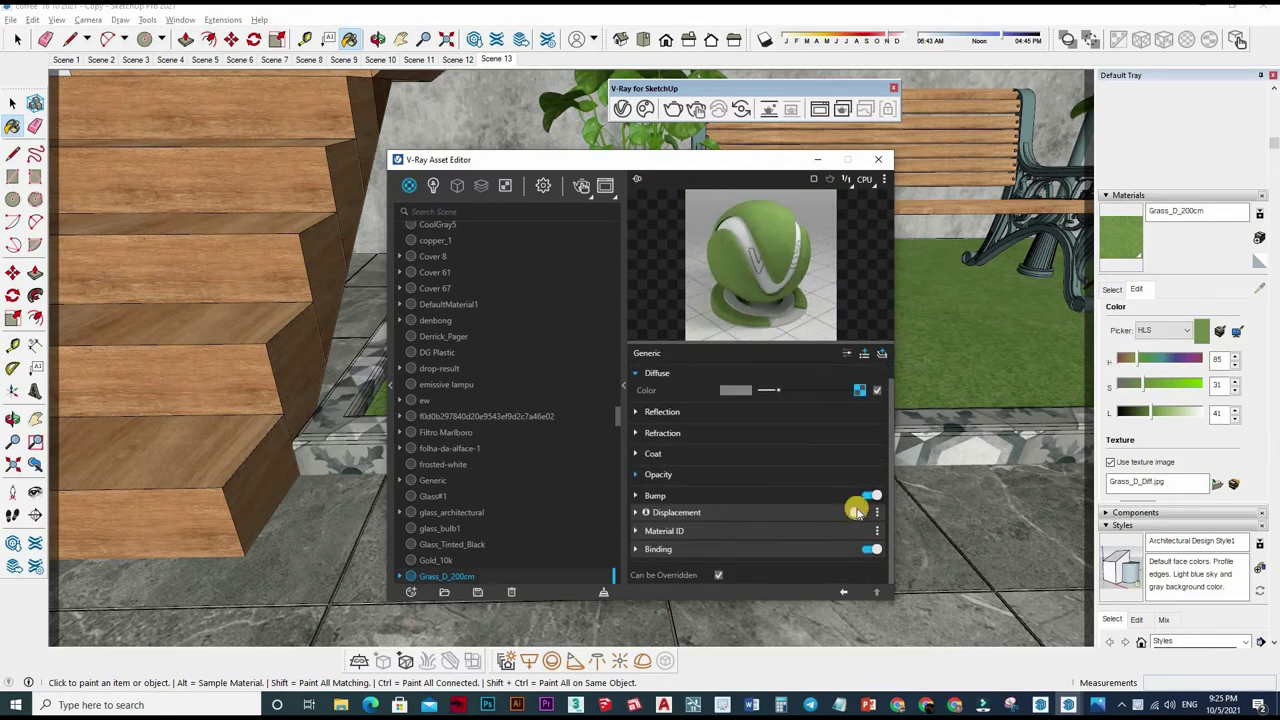
left_click(868, 549)
scroll(840, 550, "down", 2)
left_click(743, 530)
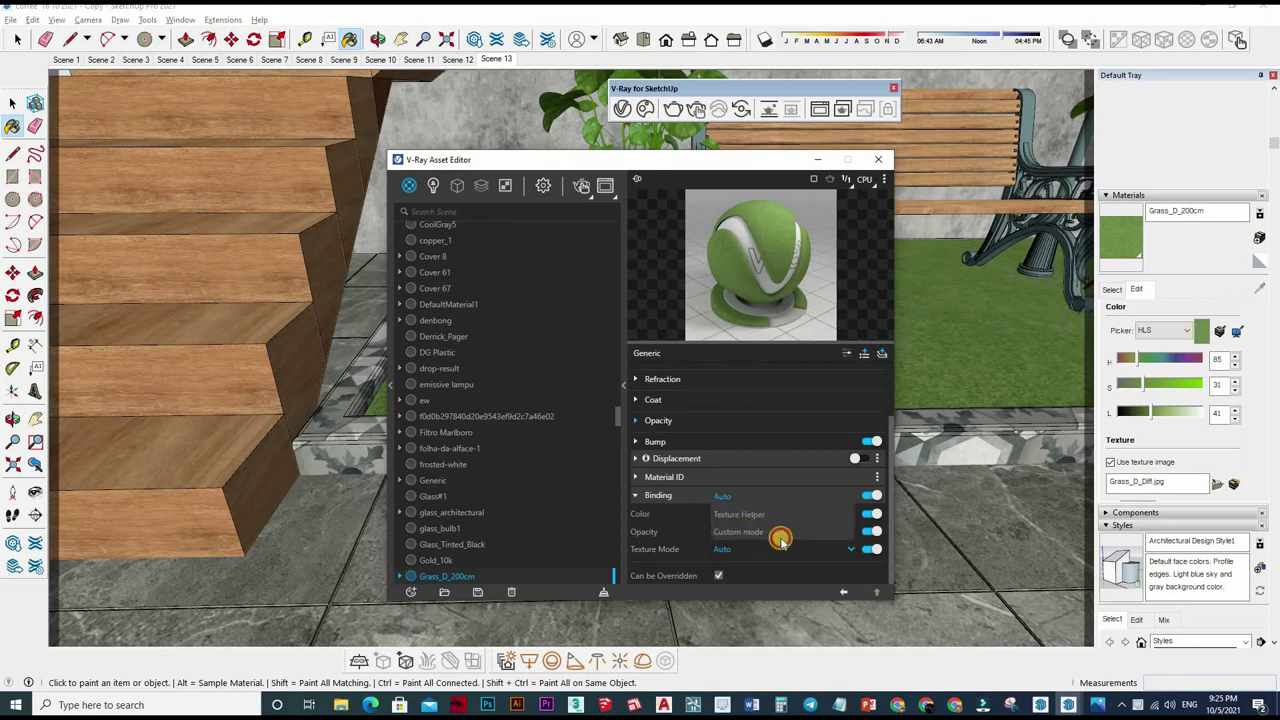
left_click(770, 540)
scroll(873, 553, "down", 1)
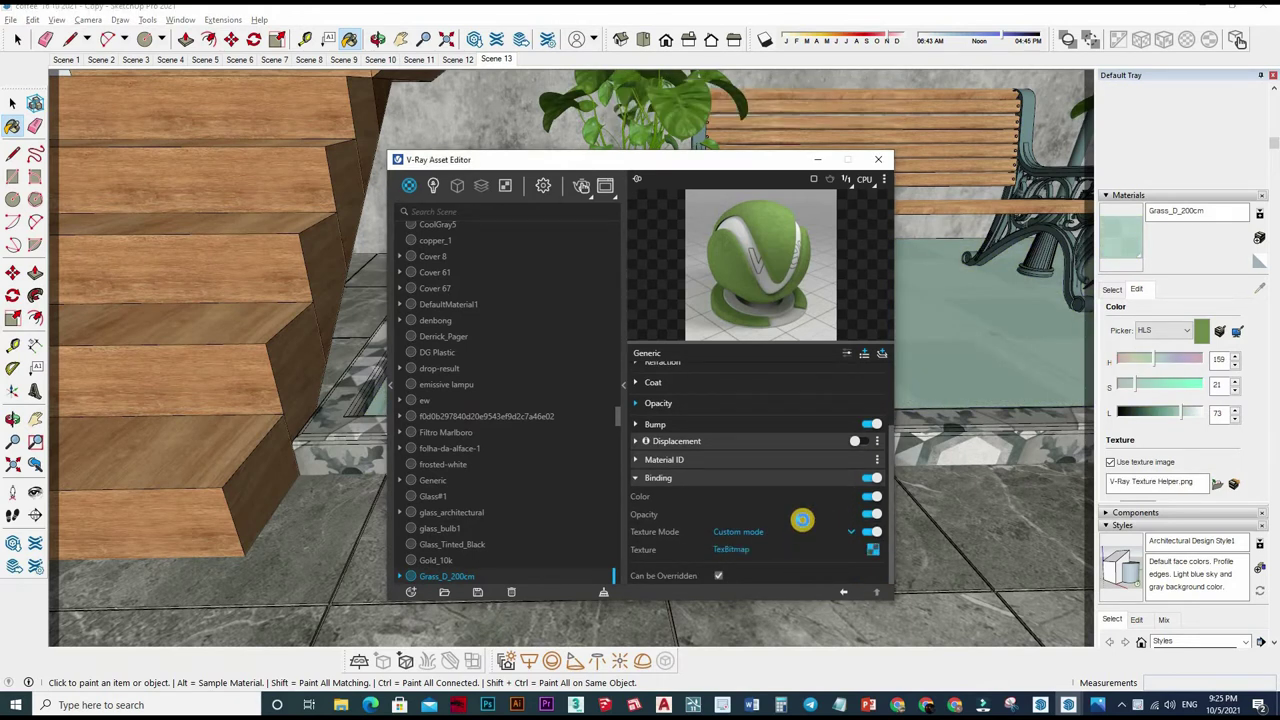
left_click(873, 549)
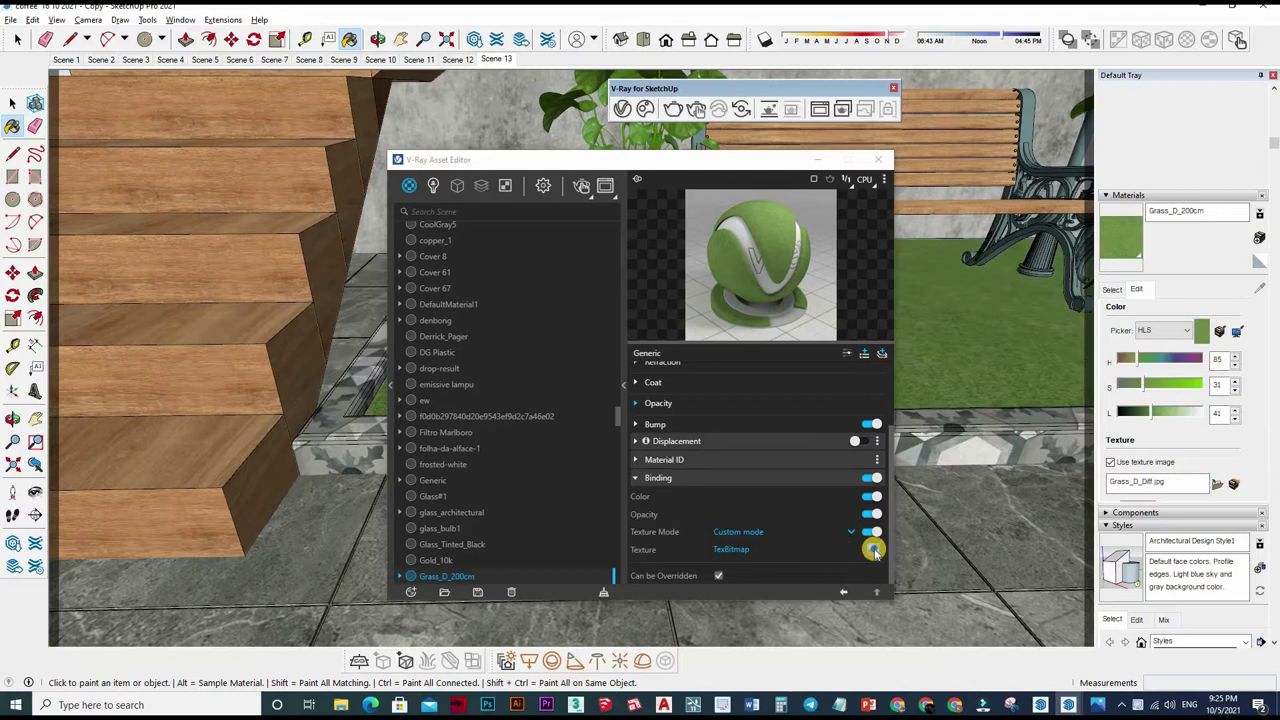
right_click(820, 478)
left_click(773, 432)
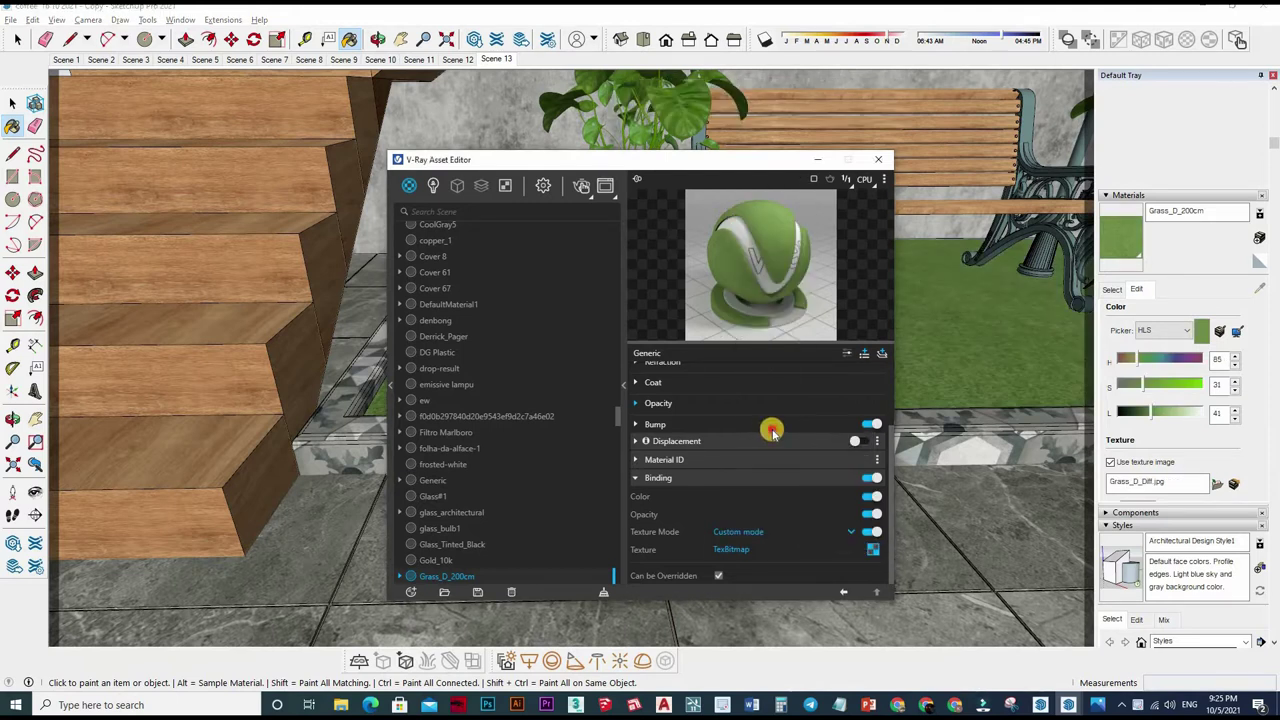
scroll(773, 432, "up", 2)
scroll(758, 445, "up", 2)
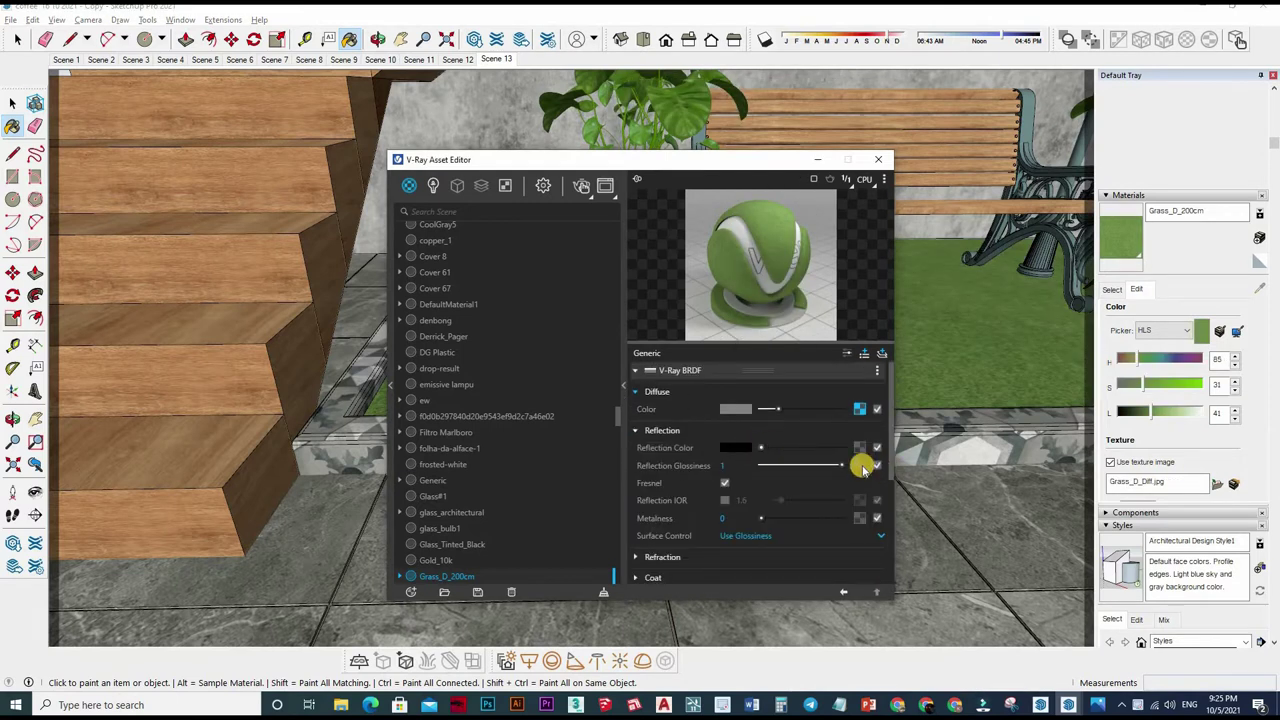
Step: Add a Color Correction glossiness map with Saturation -1, correcting Brightness from 0.5 to 0.1
left_click(859, 409)
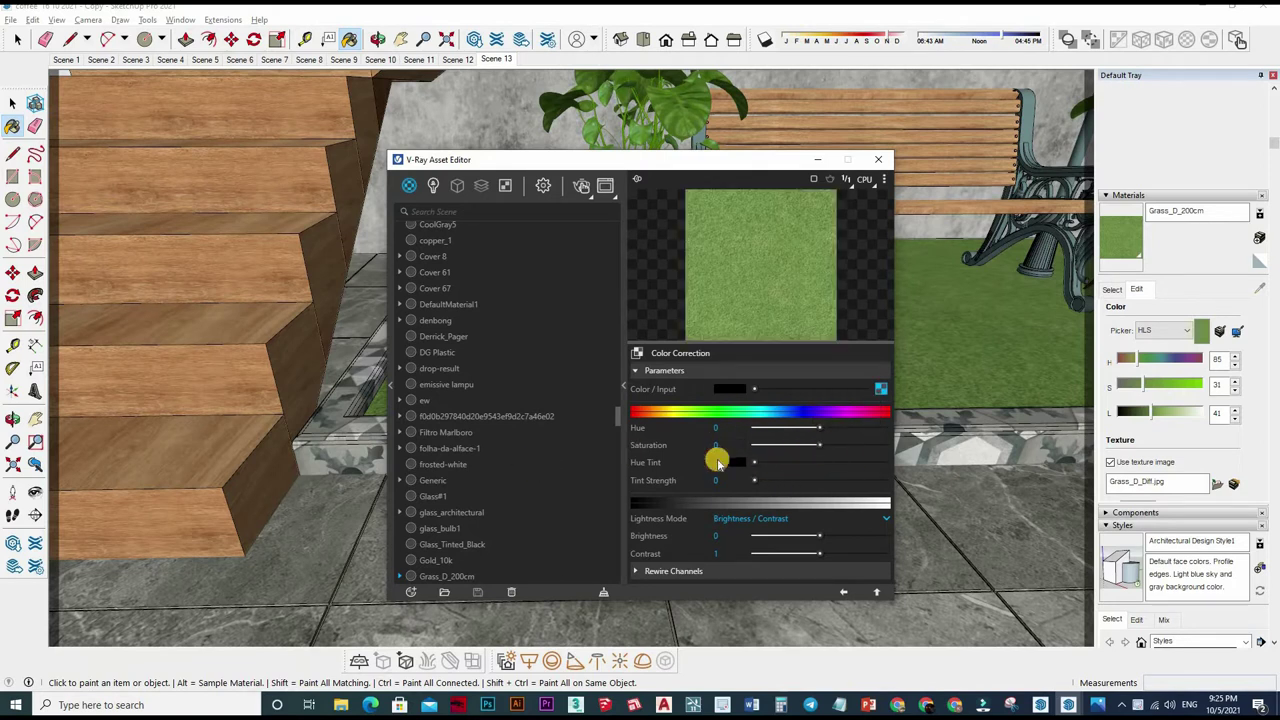
type("-1")
left_click(692, 536)
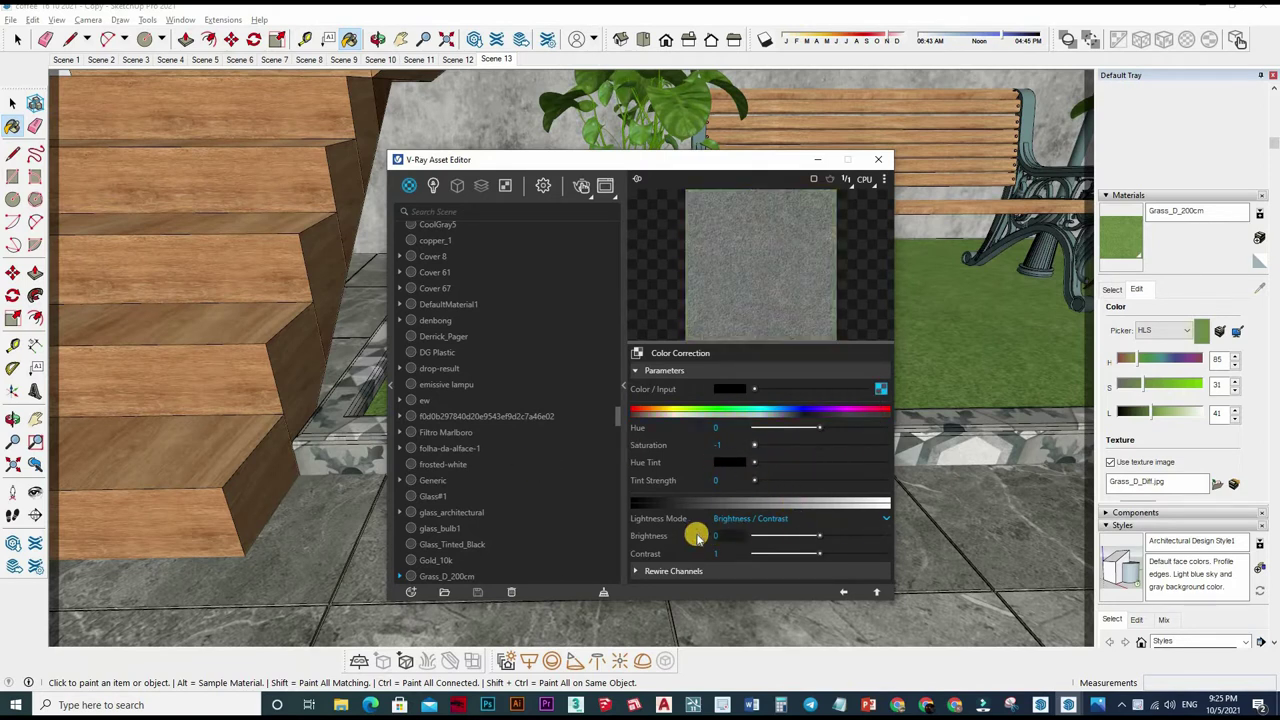
left_click(700, 536)
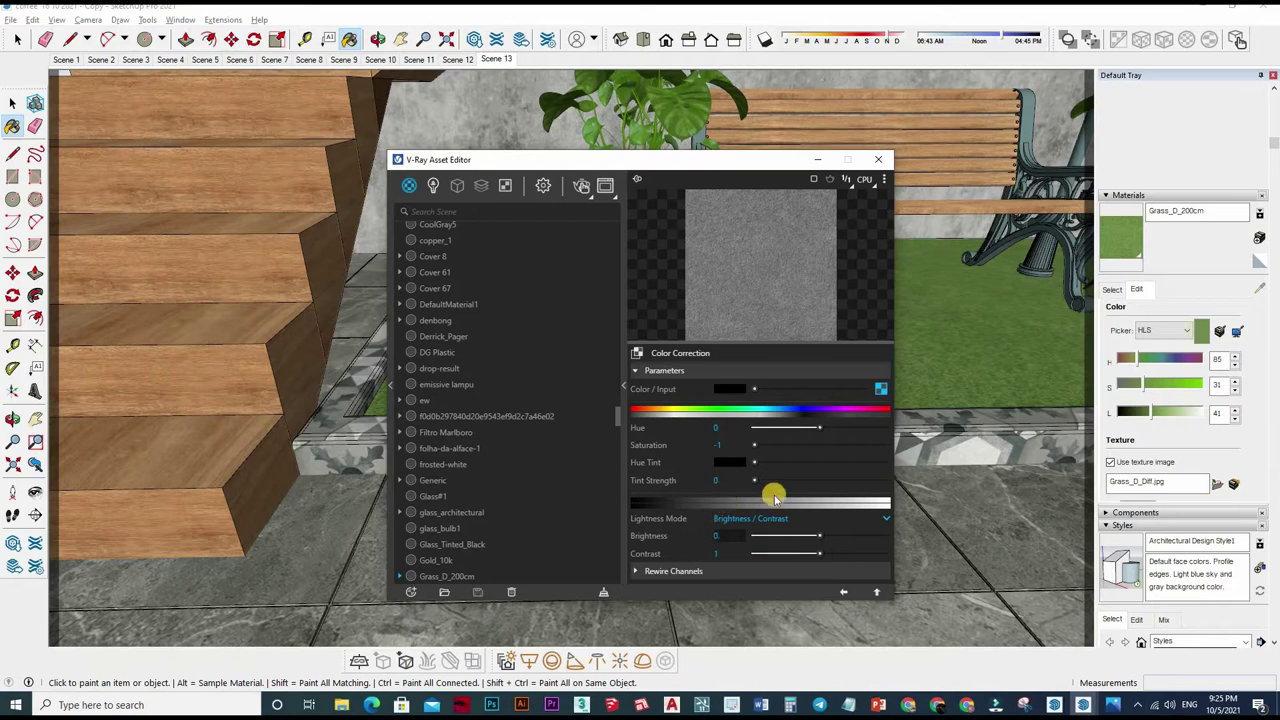
type("0.5")
key("Return")
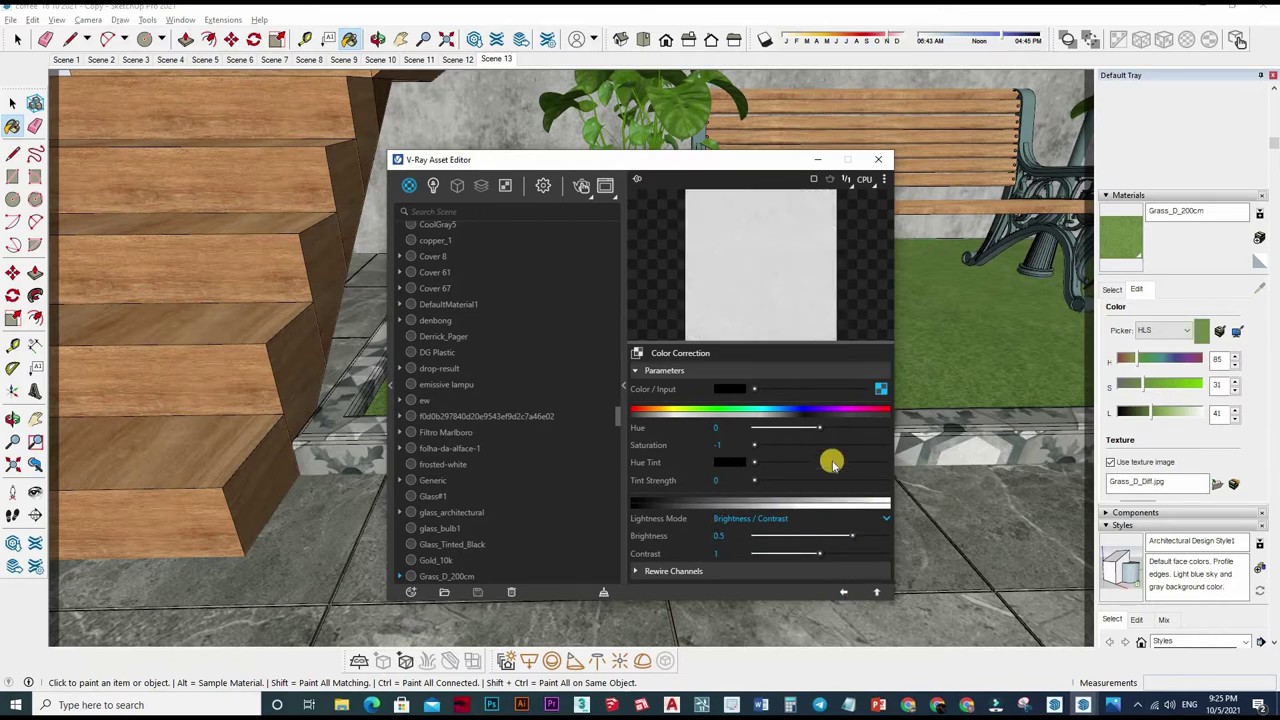
key("BackSpace")
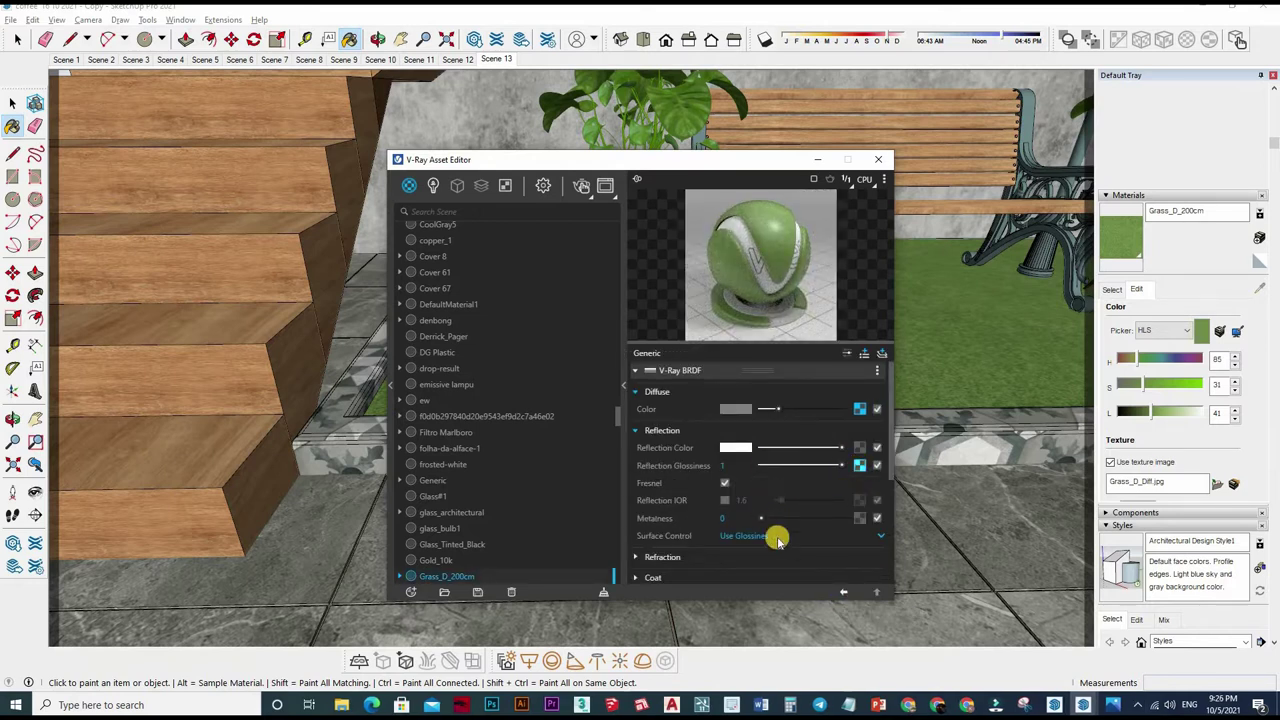
key("ctrl+z")
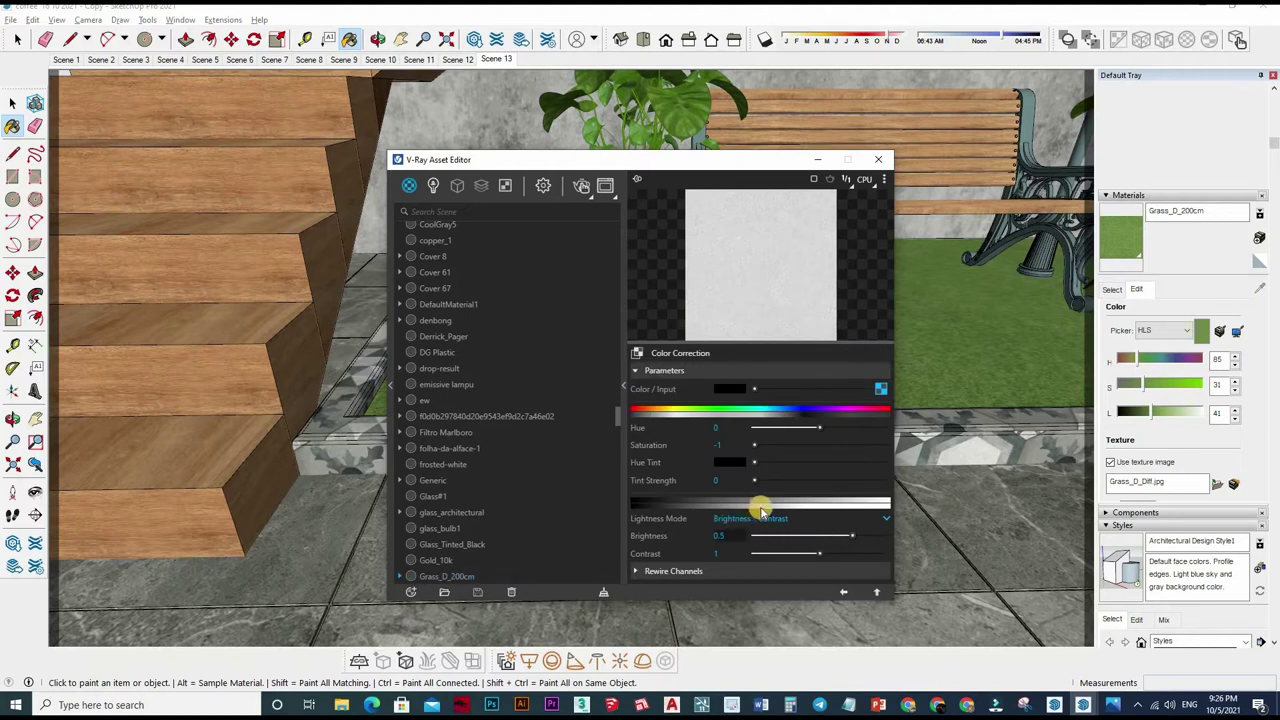
type(".1")
key("Return")
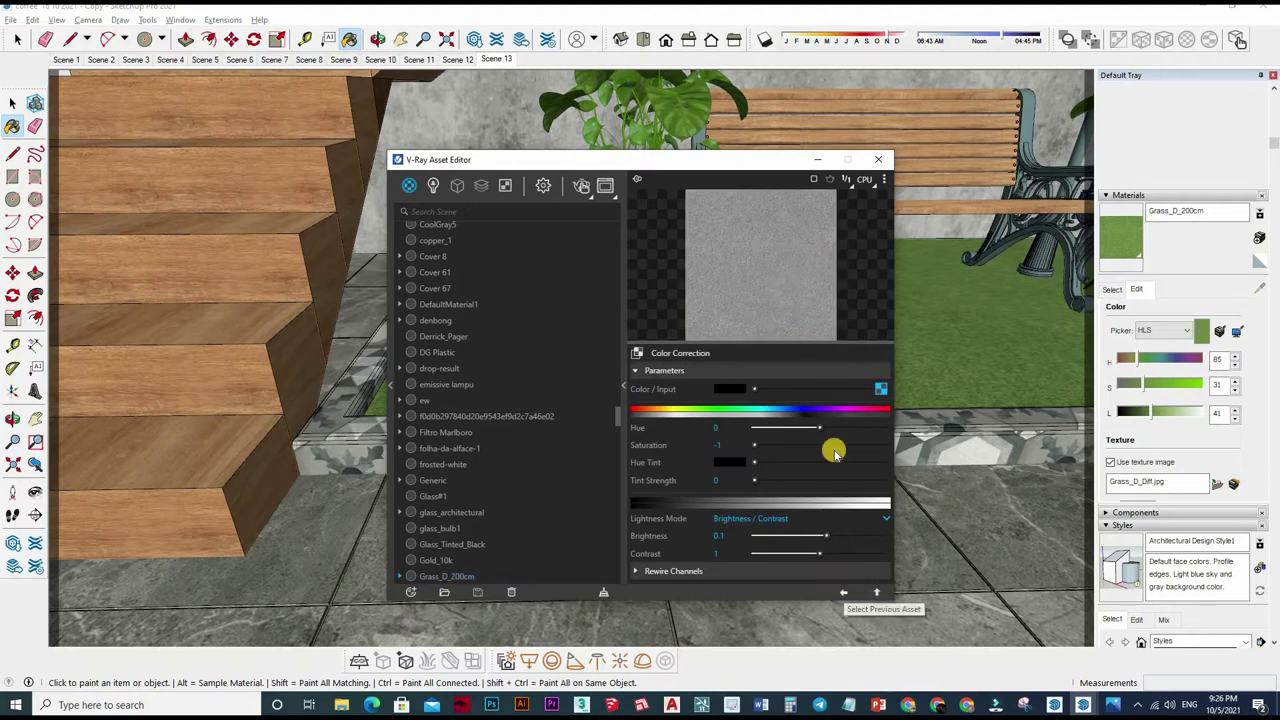
key("BackSpace")
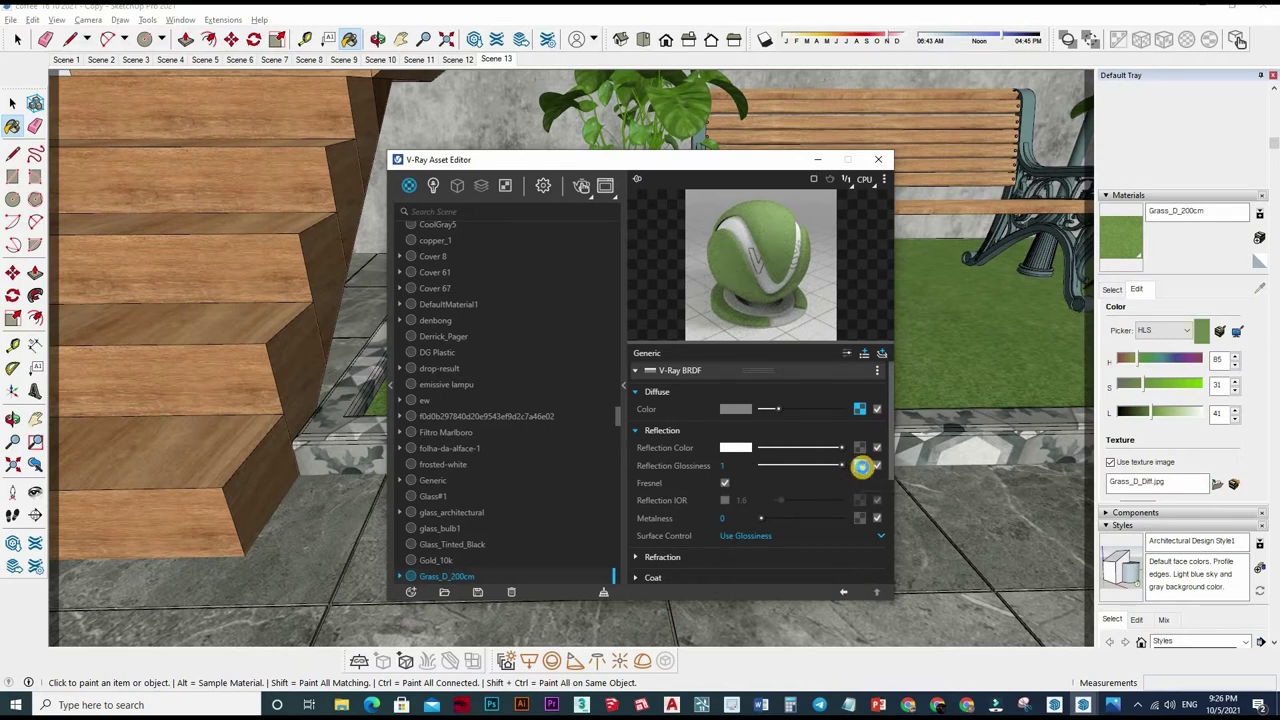
Step: Copy the glossiness map into the Bump slot and set Bump Amount to 0.2
left_click(861, 467)
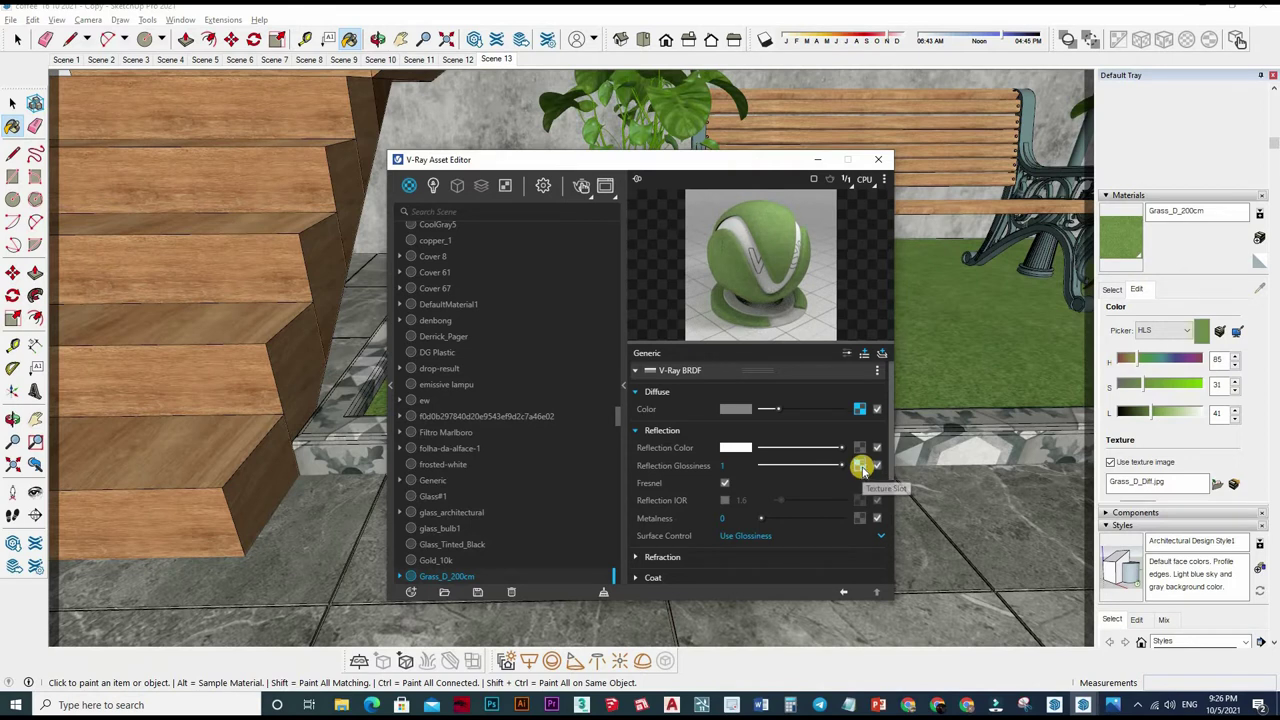
right_click(861, 467)
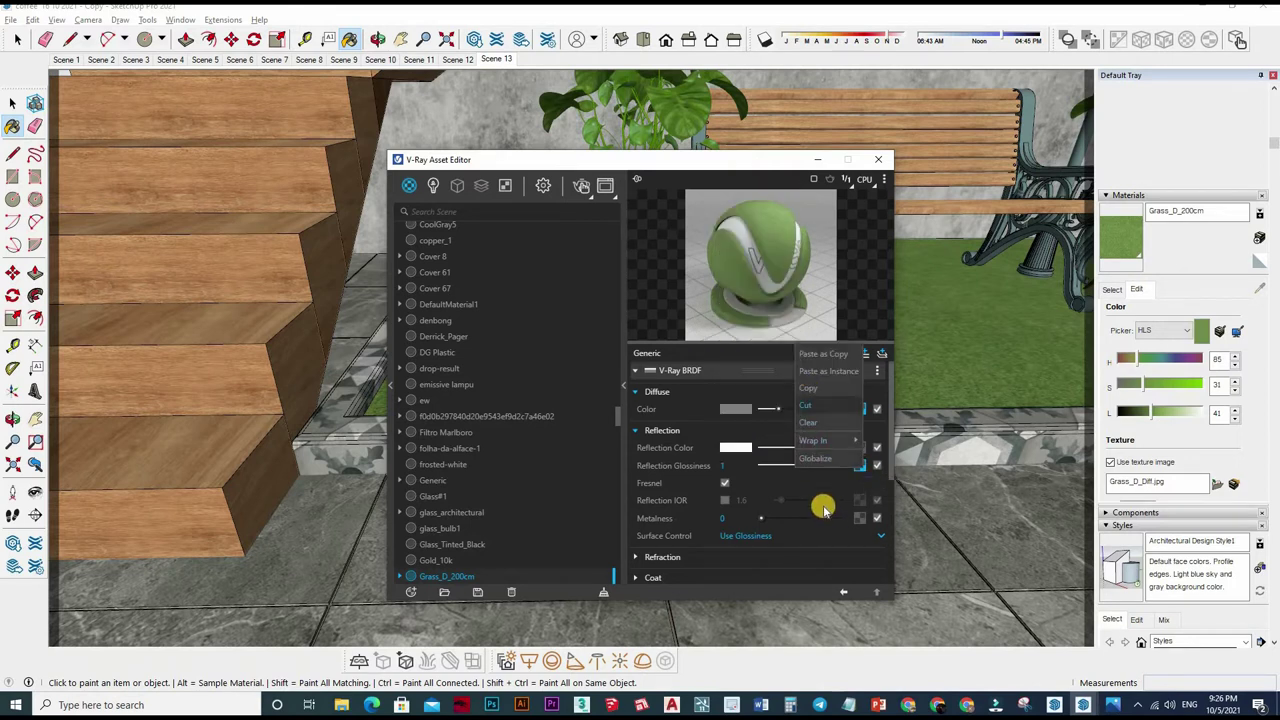
left_click(726, 470)
scroll(771, 500, "down", 2)
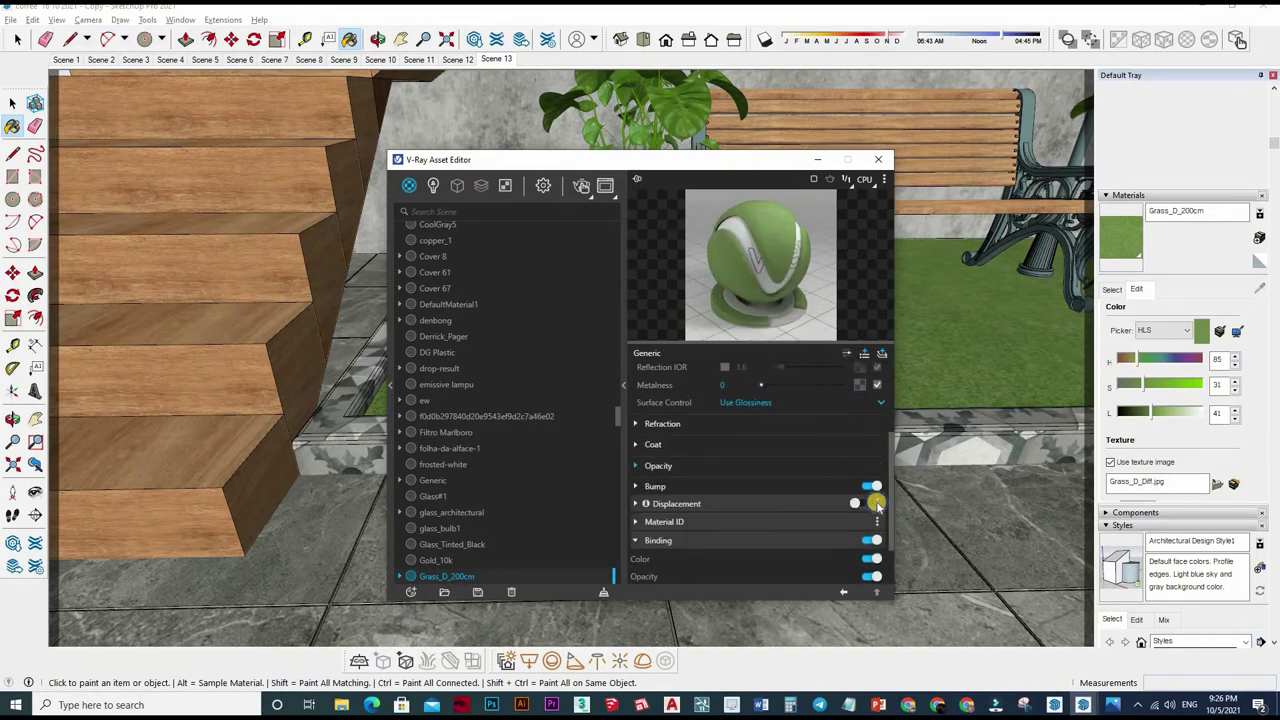
left_click(875, 500)
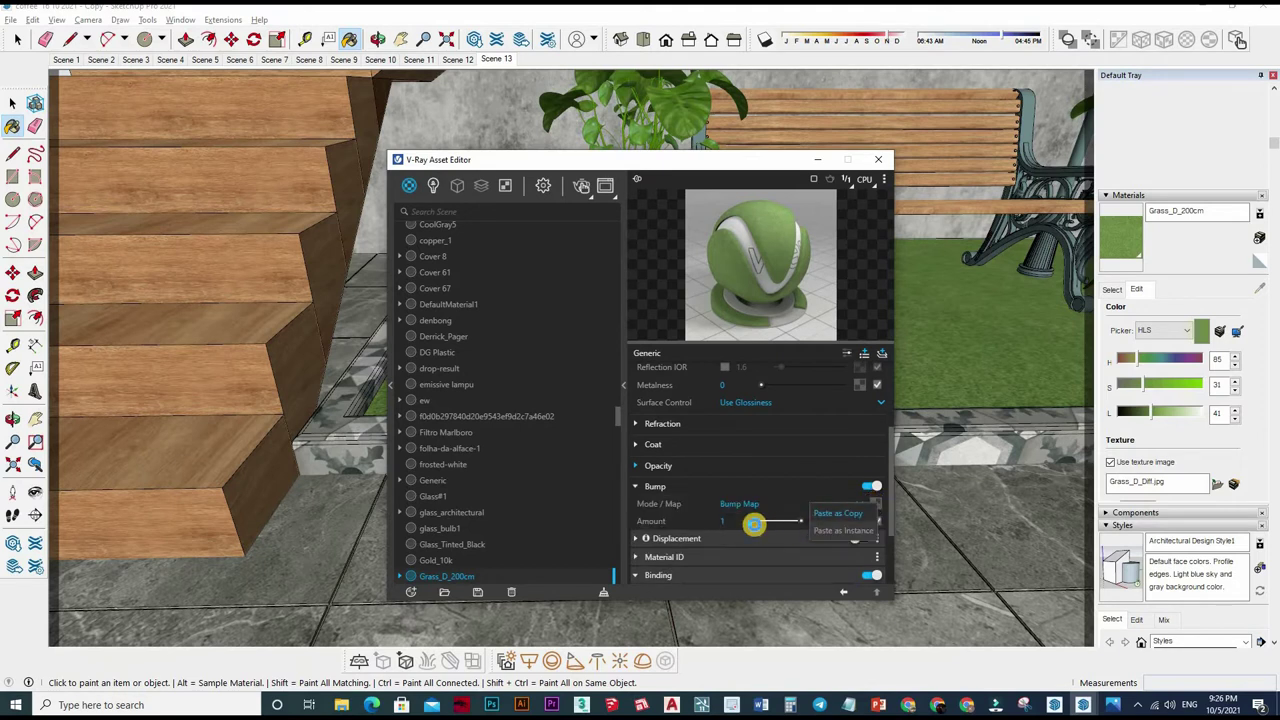
left_click(742, 522)
left_click(736, 522)
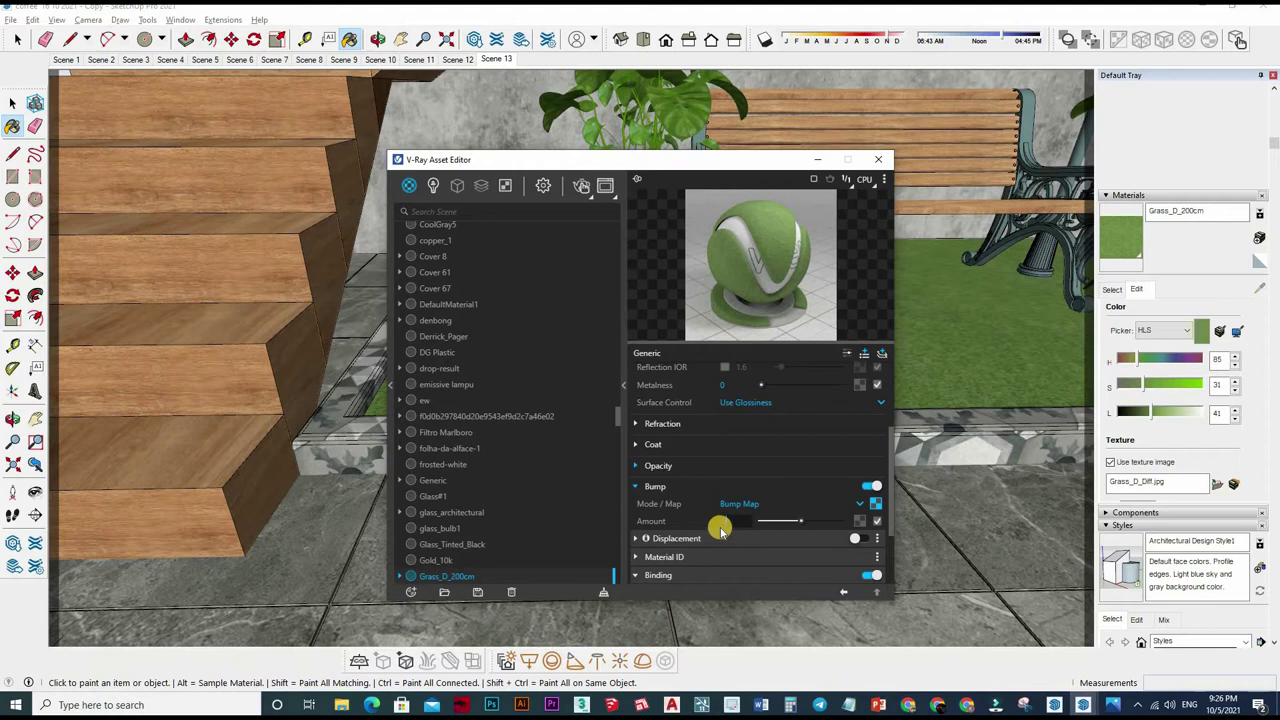
type("0.2")
key("Return")
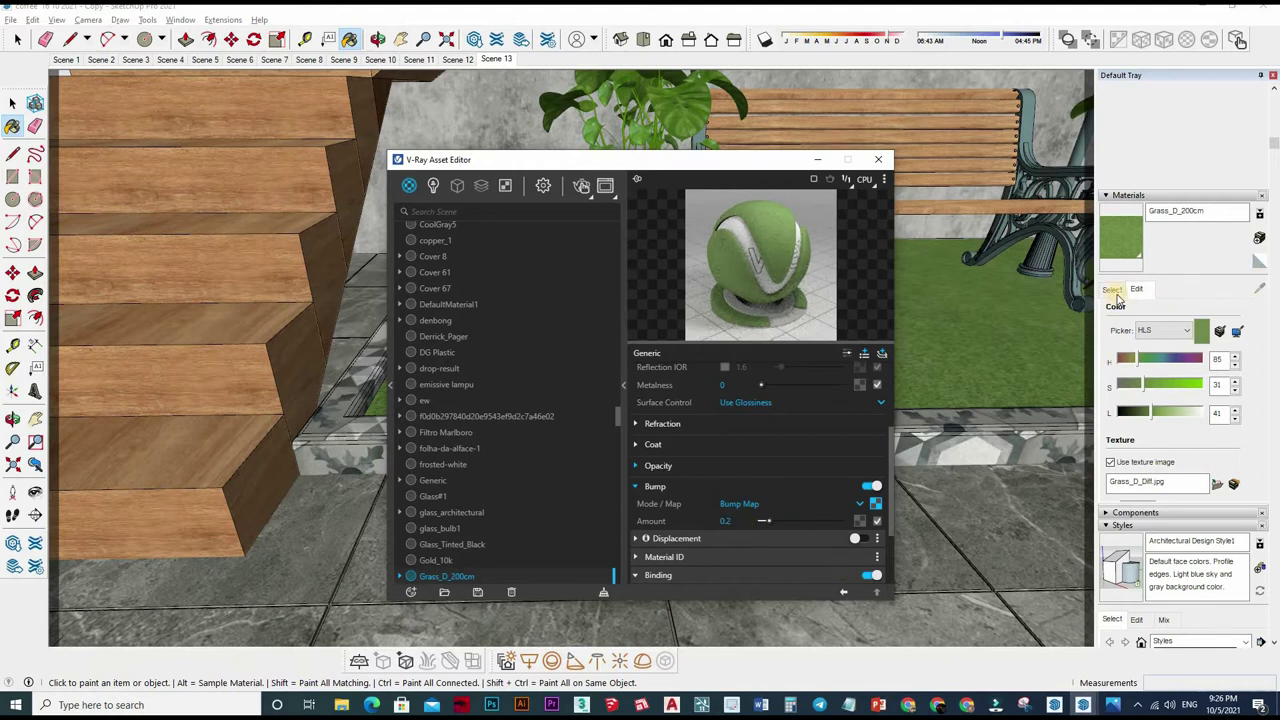
left_click(1238, 318)
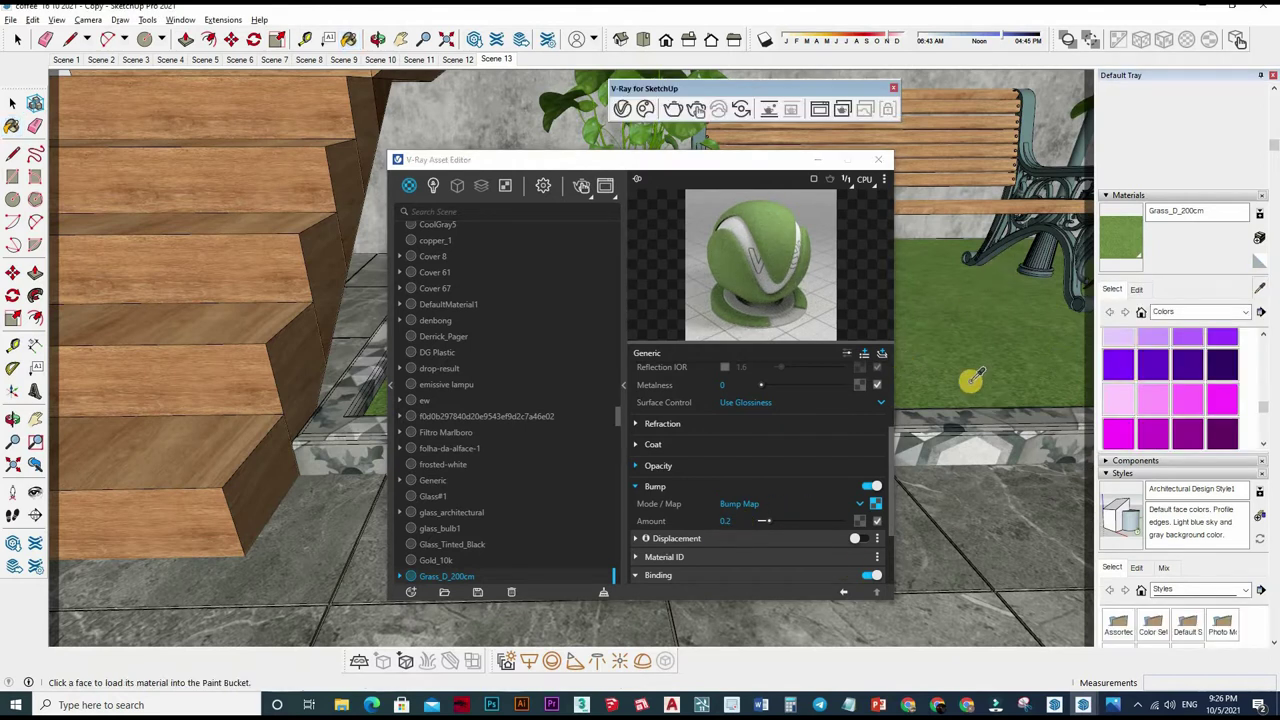
Step: Sample the teal 0 son xanh material and give it white reflection, glossiness 0.85 and reflection IOR 2
middle_click_drag(971, 377, 775, 382)
left_click(775, 381, "alt")
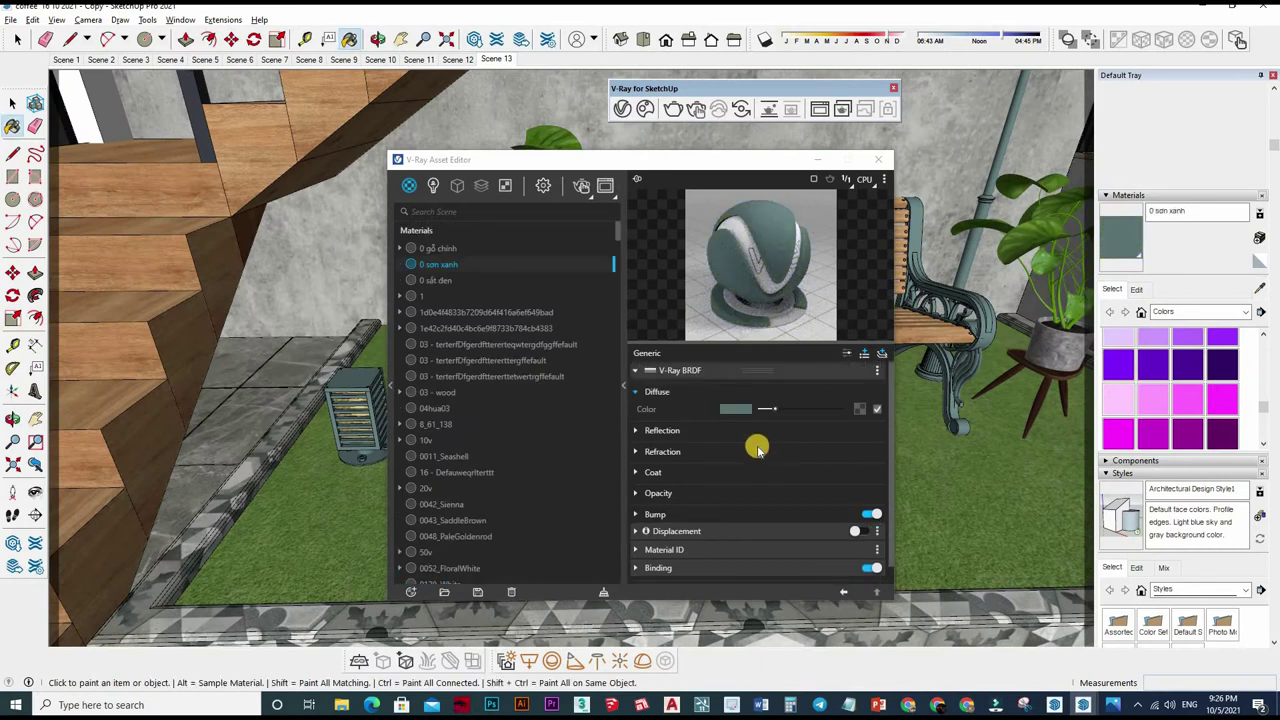
left_click(823, 448)
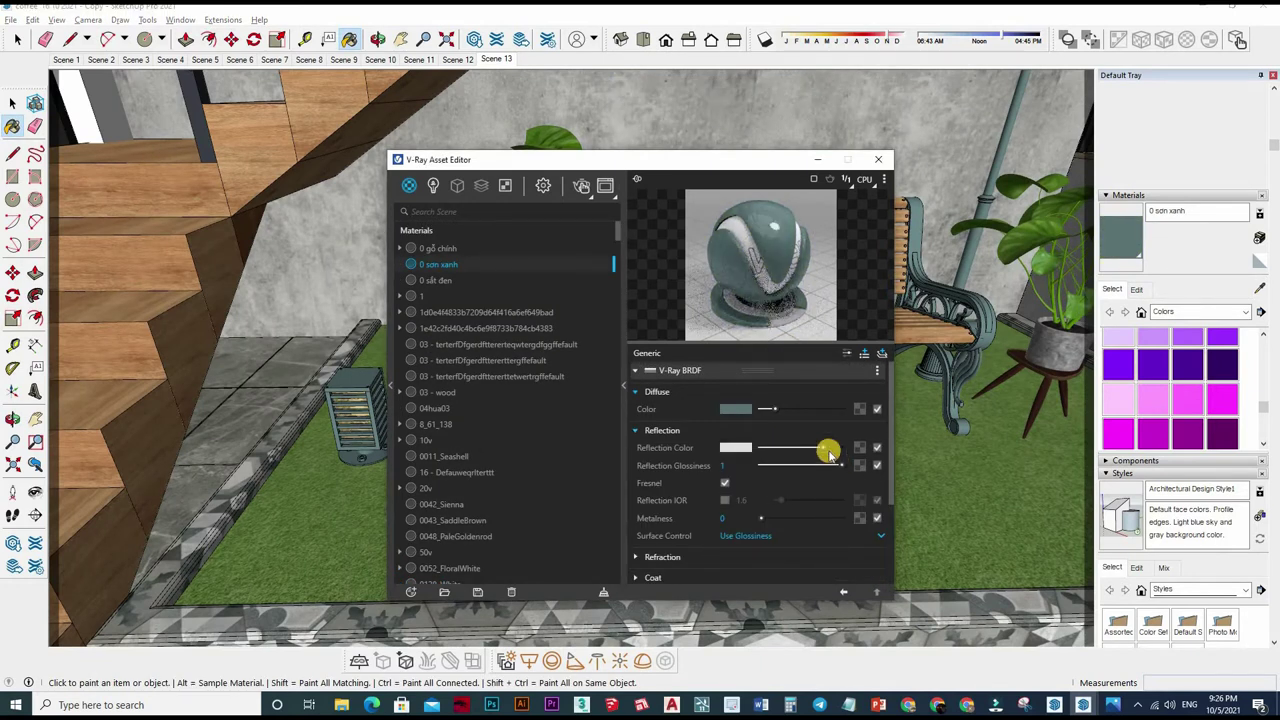
left_click_drag(841, 466, 831, 466)
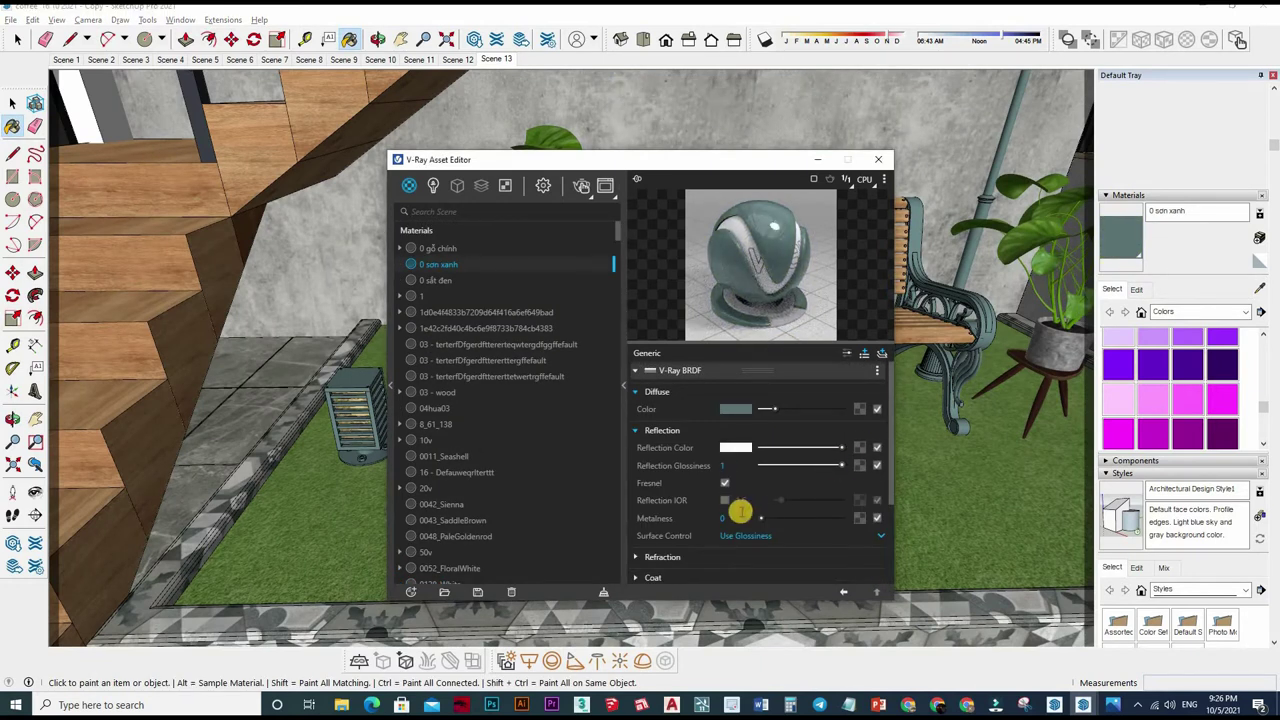
left_click(729, 502)
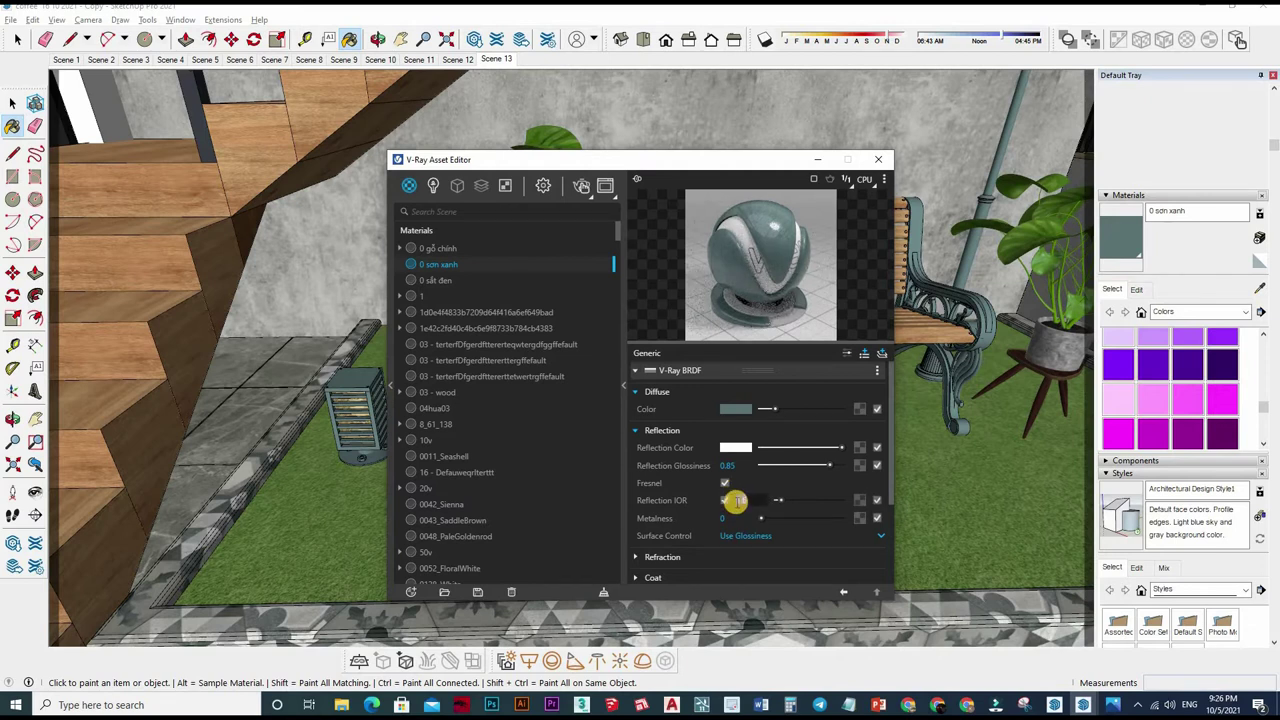
type("2")
key("Return")
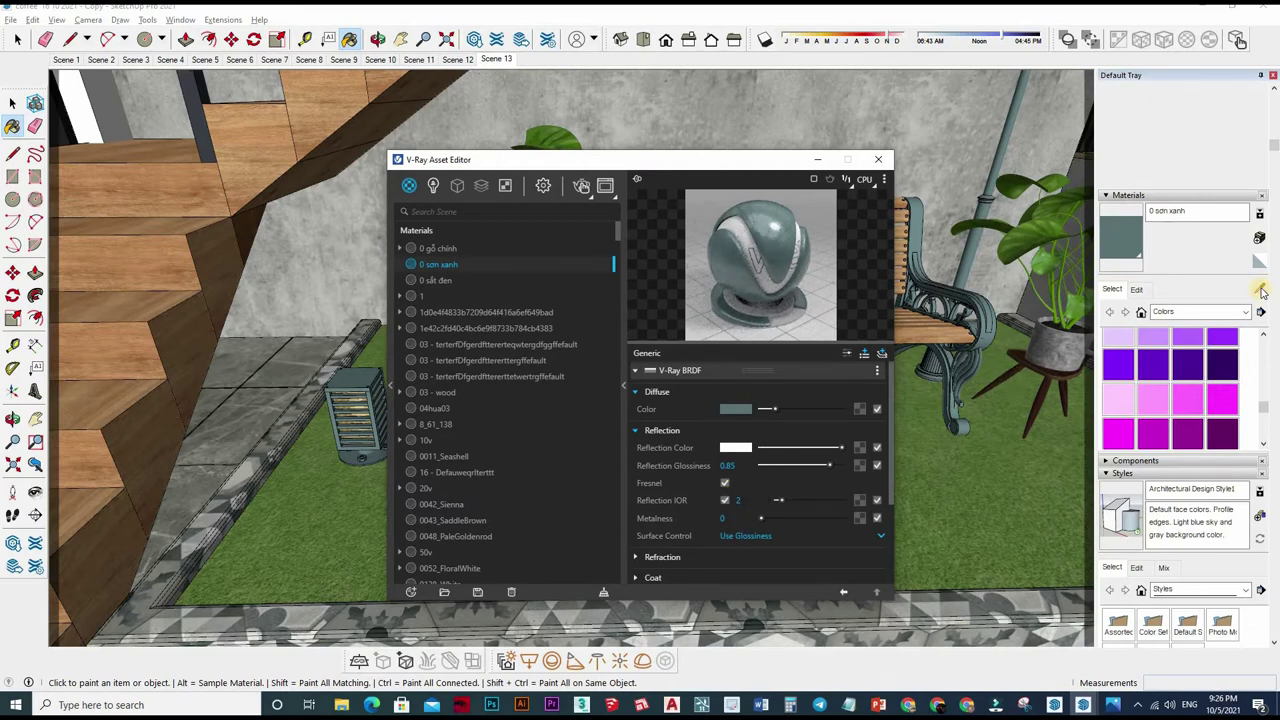
middle_click_drag(937, 418, 910, 372)
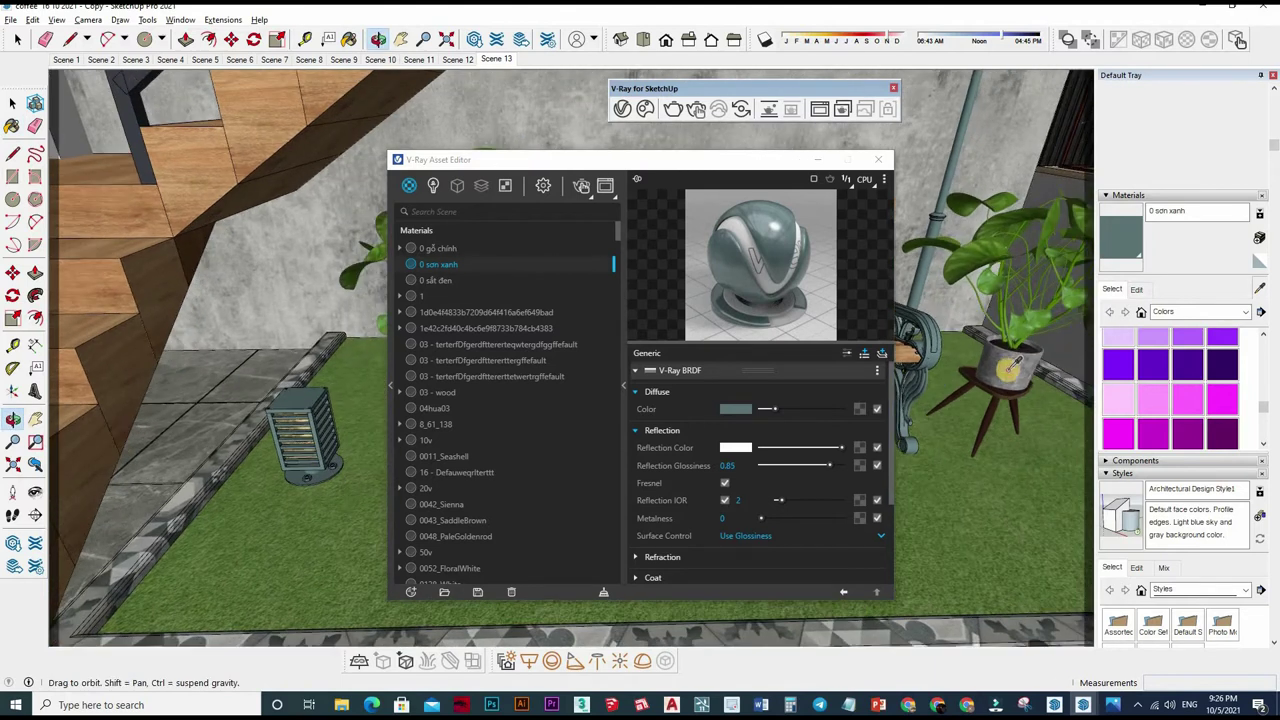
Step: Sample Material-49 from the model and open its diffuse bitmap texture settings
key("b")
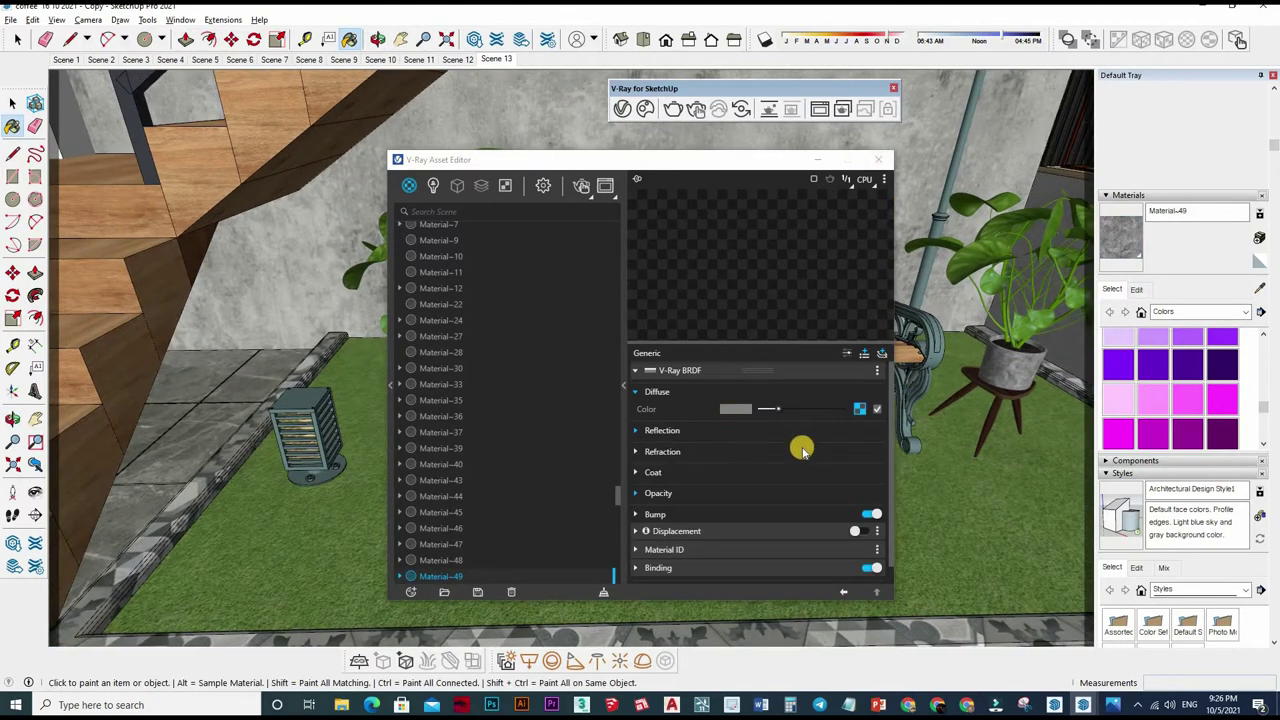
left_click(802, 432)
left_click(860, 409)
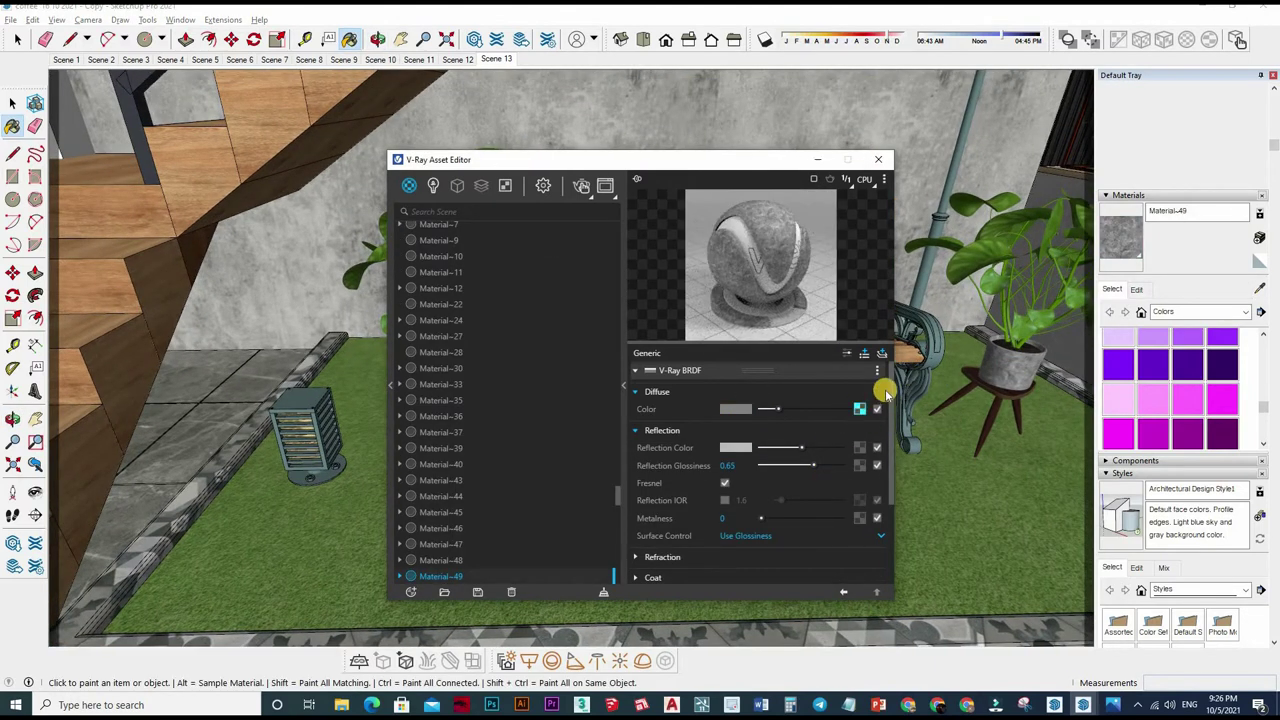
left_click(1137, 289)
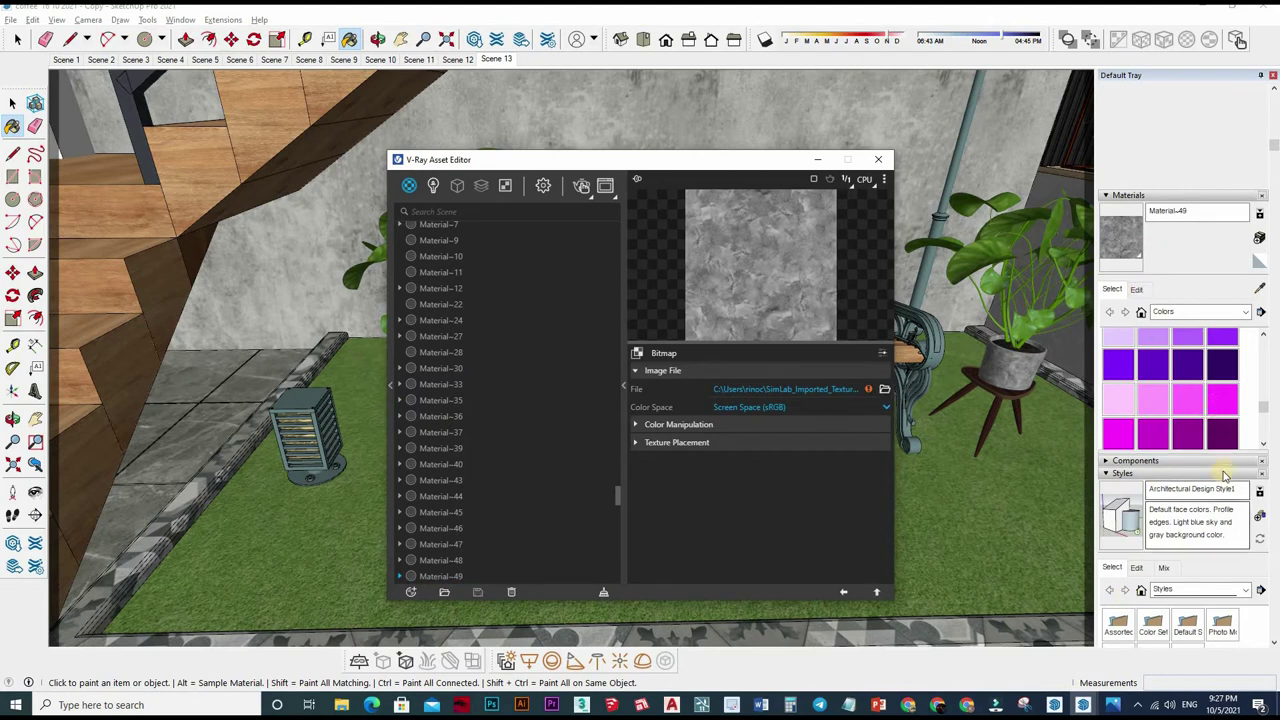
Step: Open the Texture 9 image in a viewer and paste it into the local TEXTURE folder
left_click(737, 337)
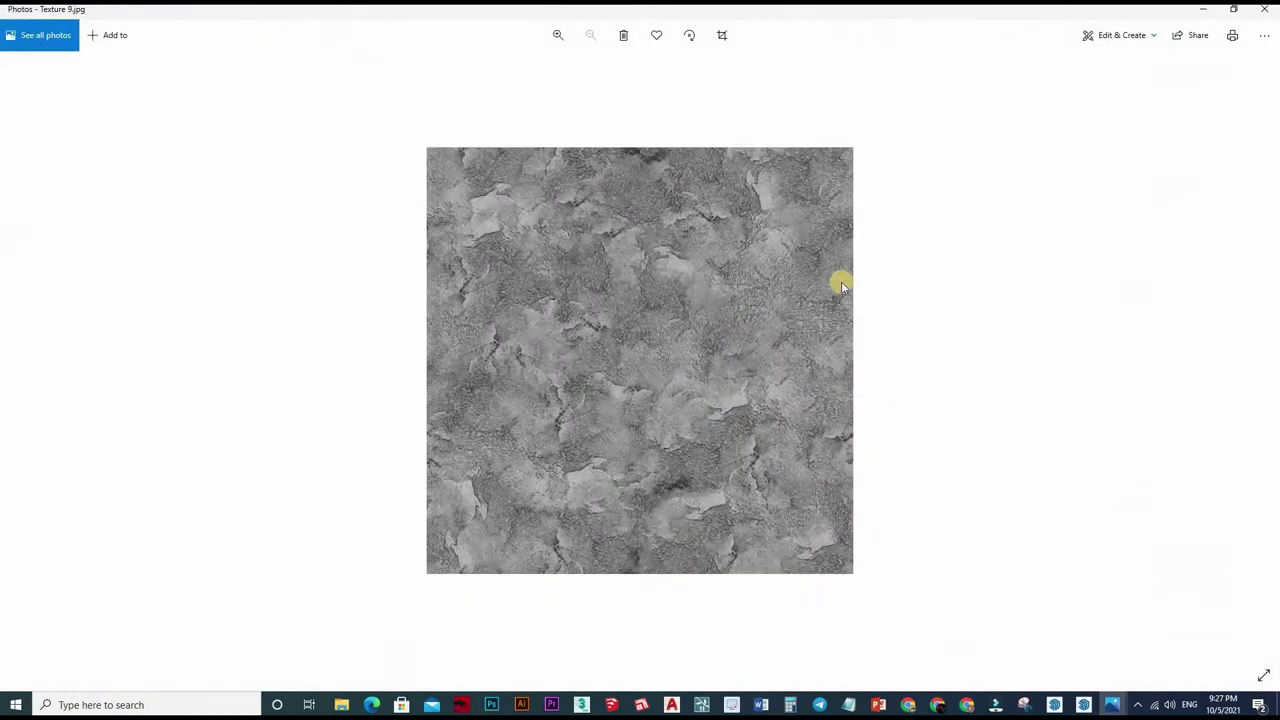
mouse_move(341, 705)
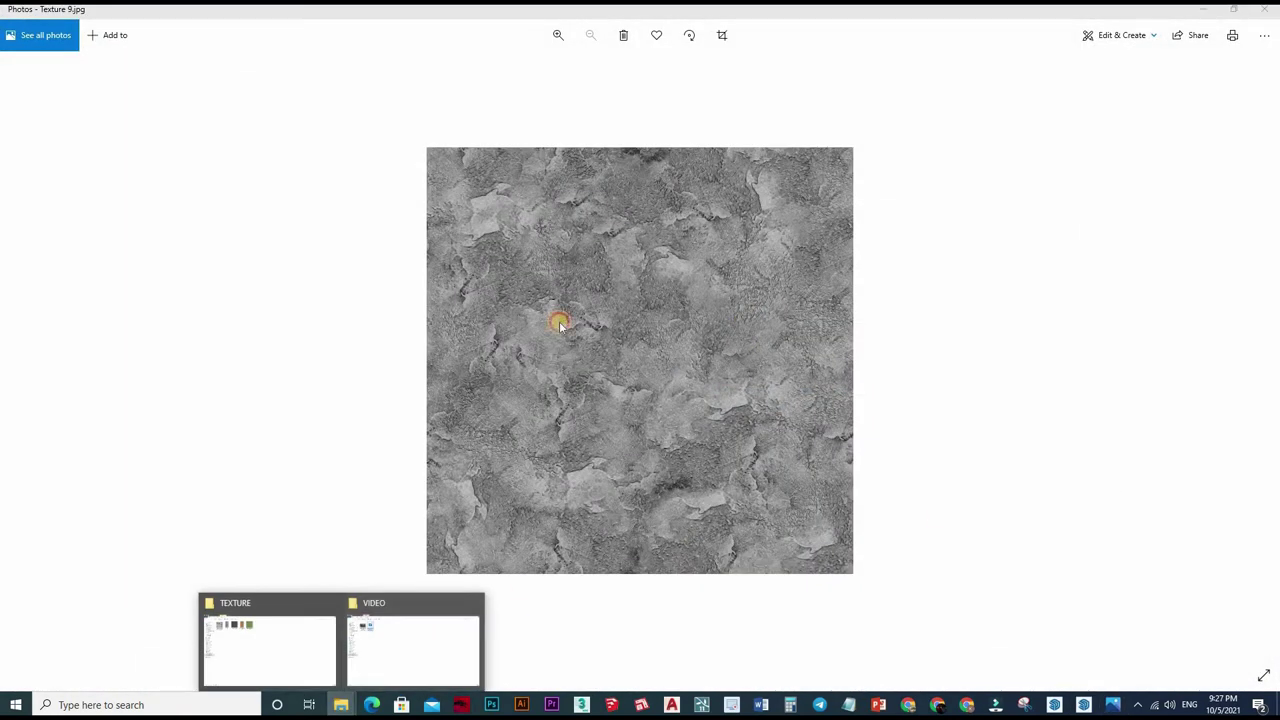
left_click(415, 640)
key("ctrl+v")
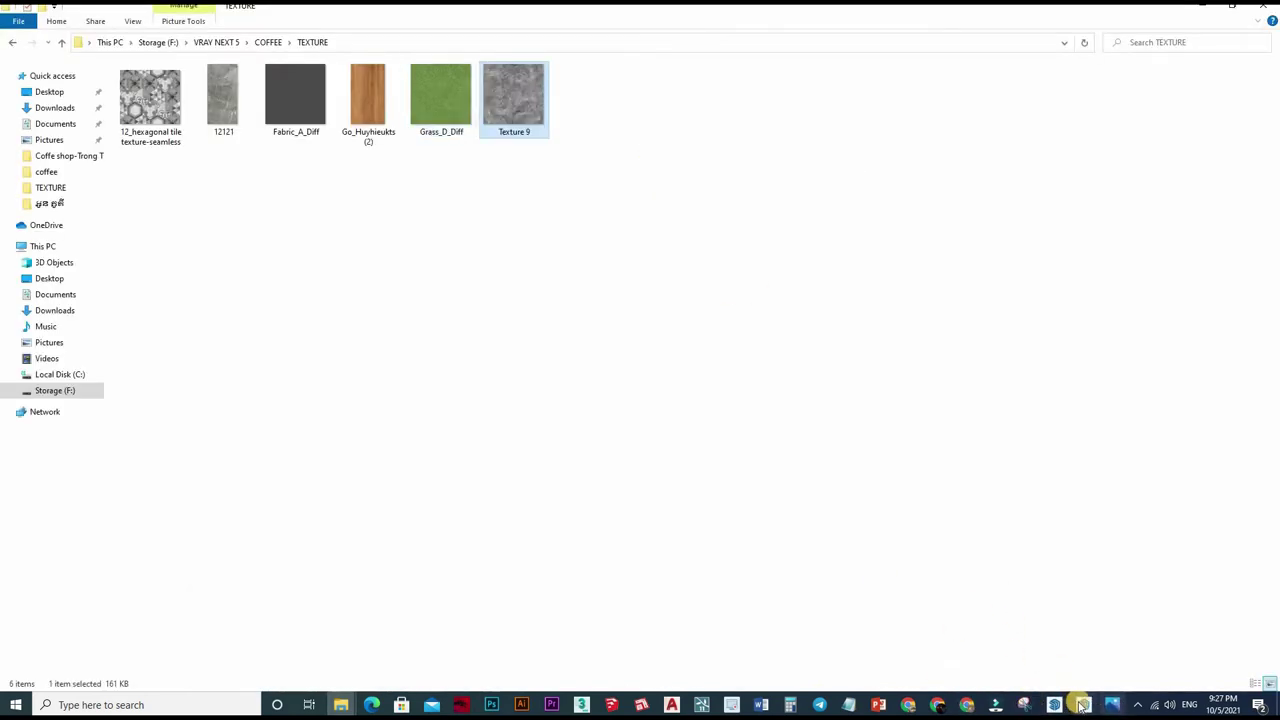
mouse_move(1083, 705)
left_click(1070, 660)
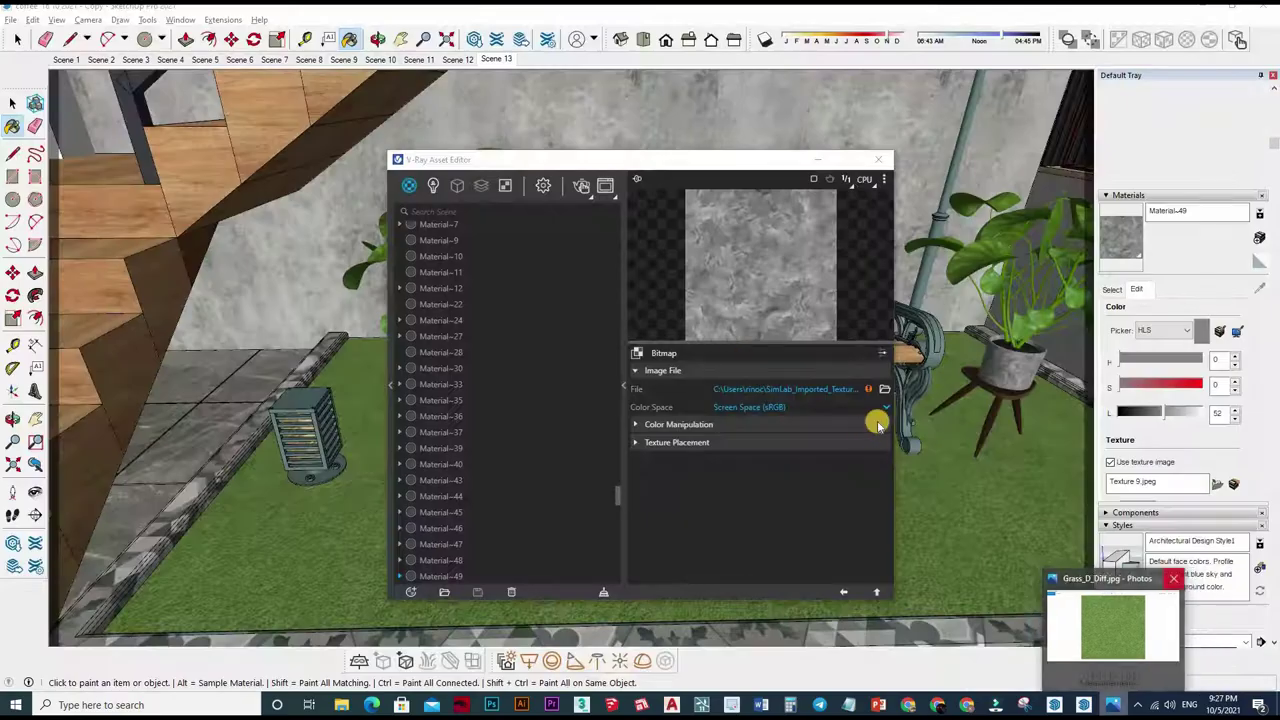
Step: Point Material-49's diffuse Bitmap File to Texture 9 in F: COFFEE\TEXTURE, then return to the material
left_click(878, 390)
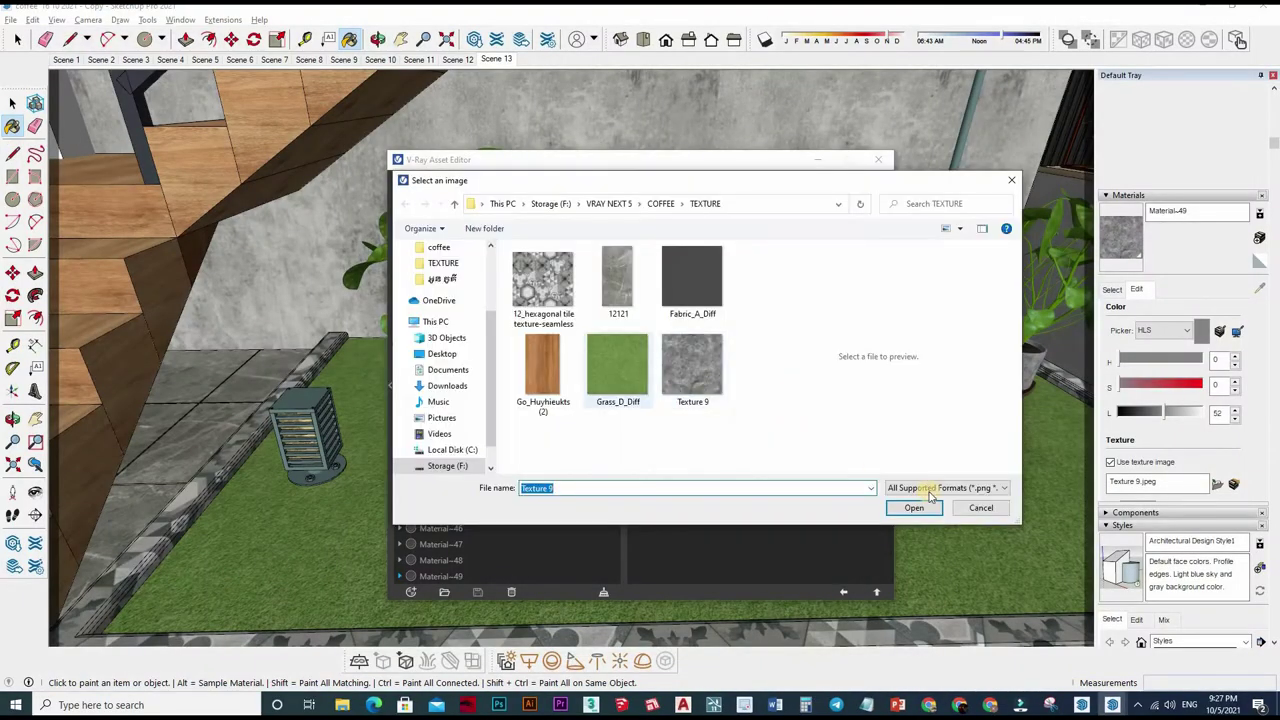
key("Return")
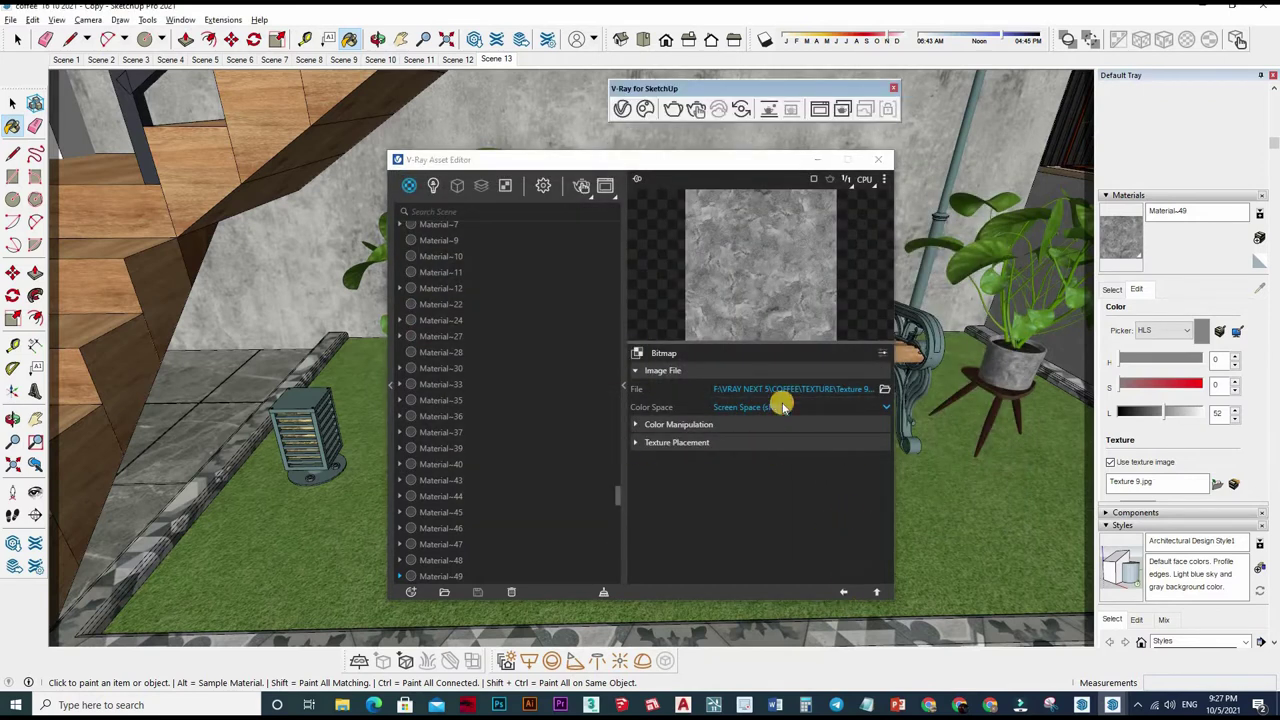
left_click(855, 415)
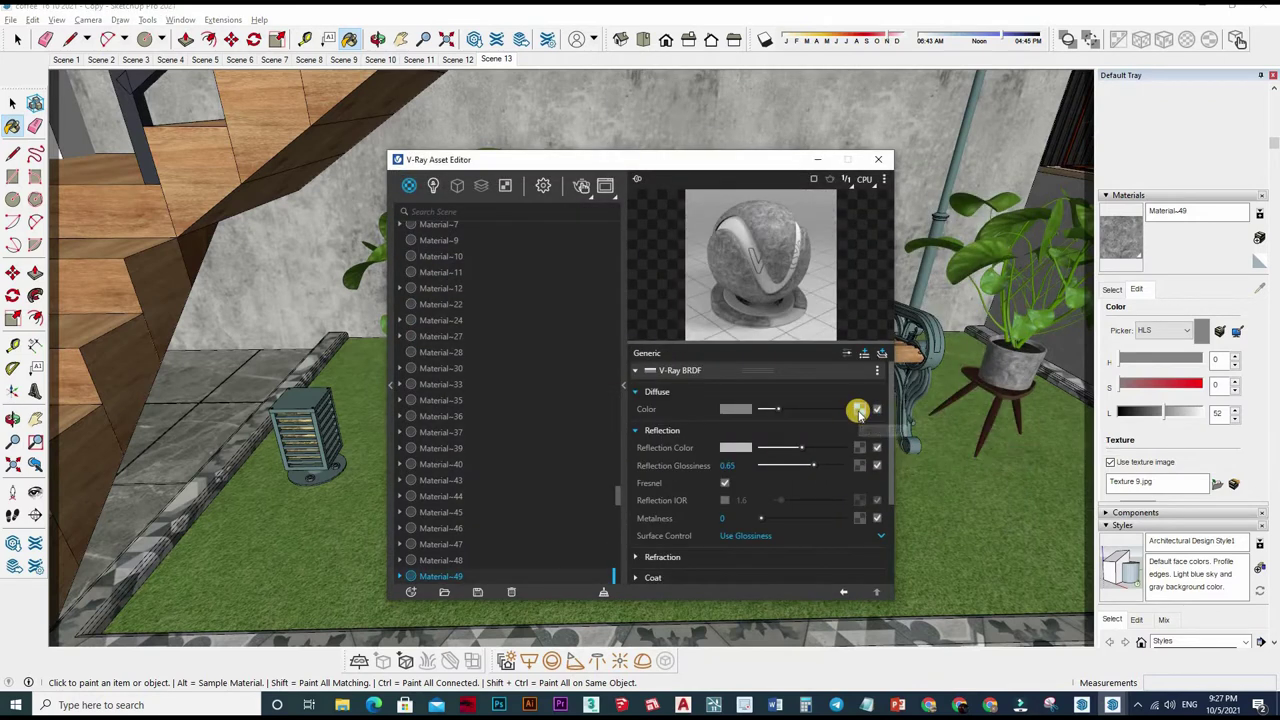
Step: Copy Material-49's diffuse TexBitmap and paste it as the Binding texture in Custom mode
right_click(851, 409)
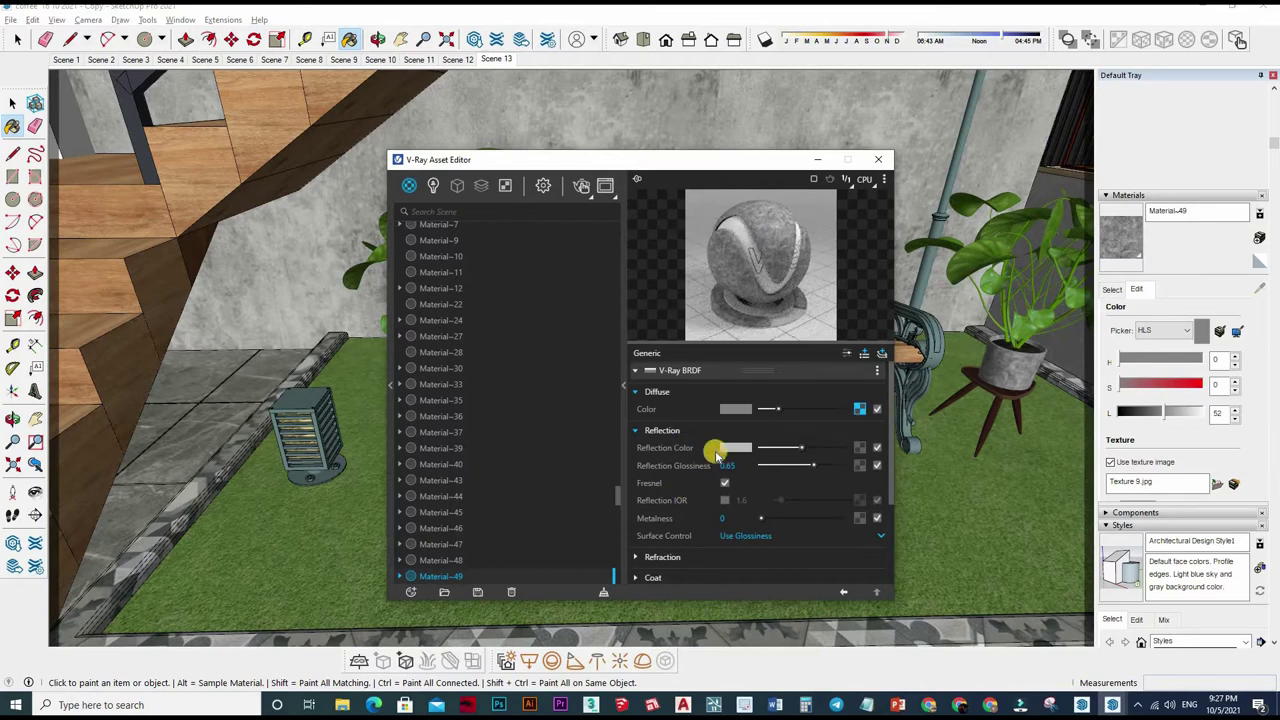
scroll(714, 480, "down", 3)
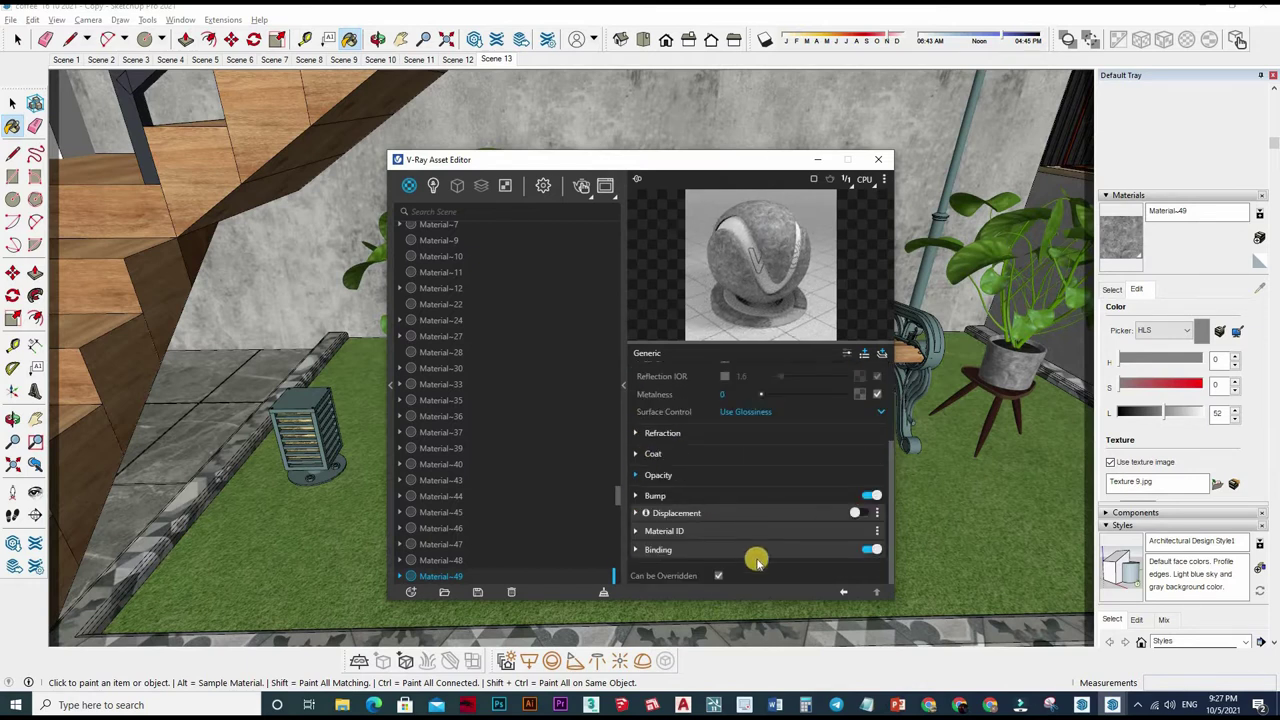
left_click(851, 549)
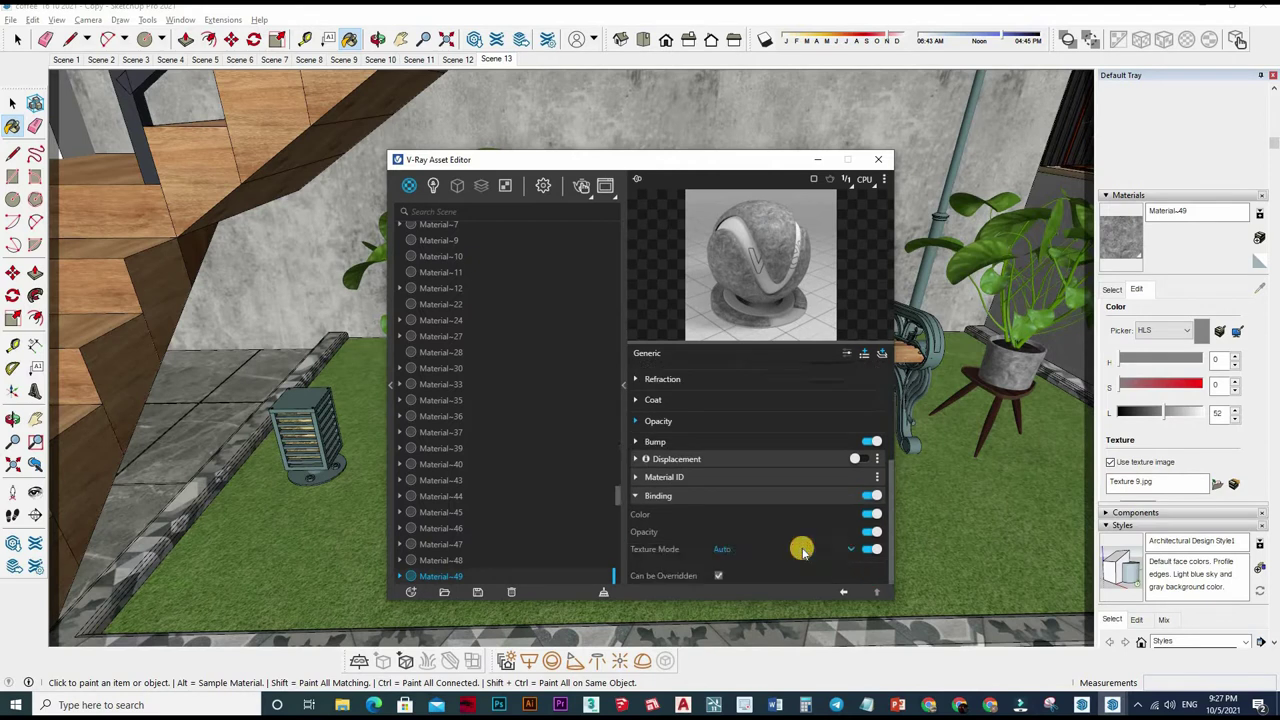
left_click(749, 535)
left_click(808, 518)
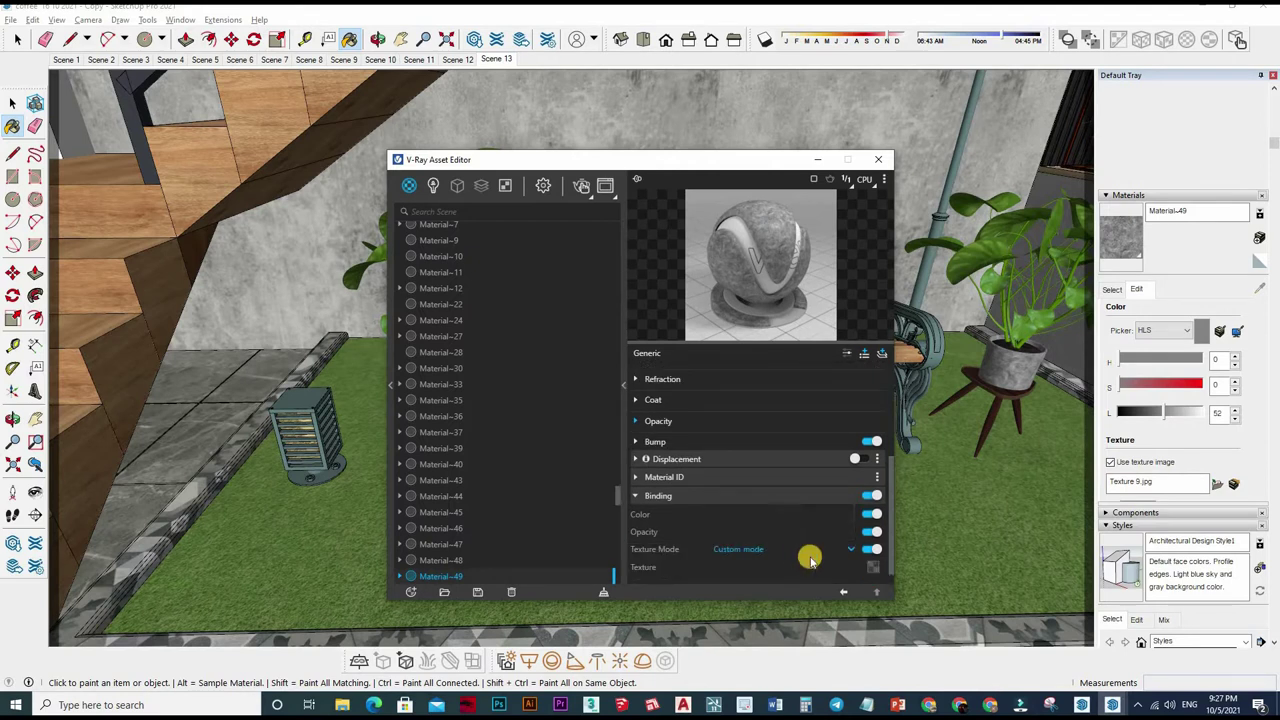
left_click(872, 550)
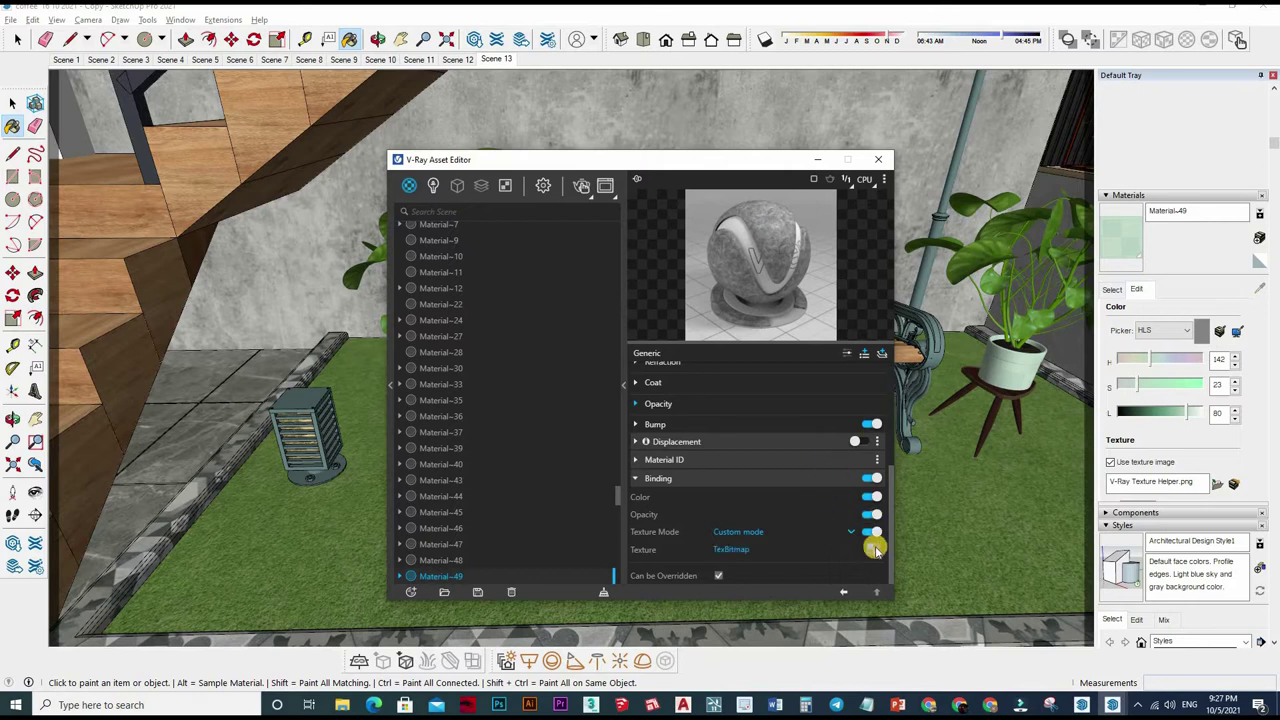
right_click(832, 470)
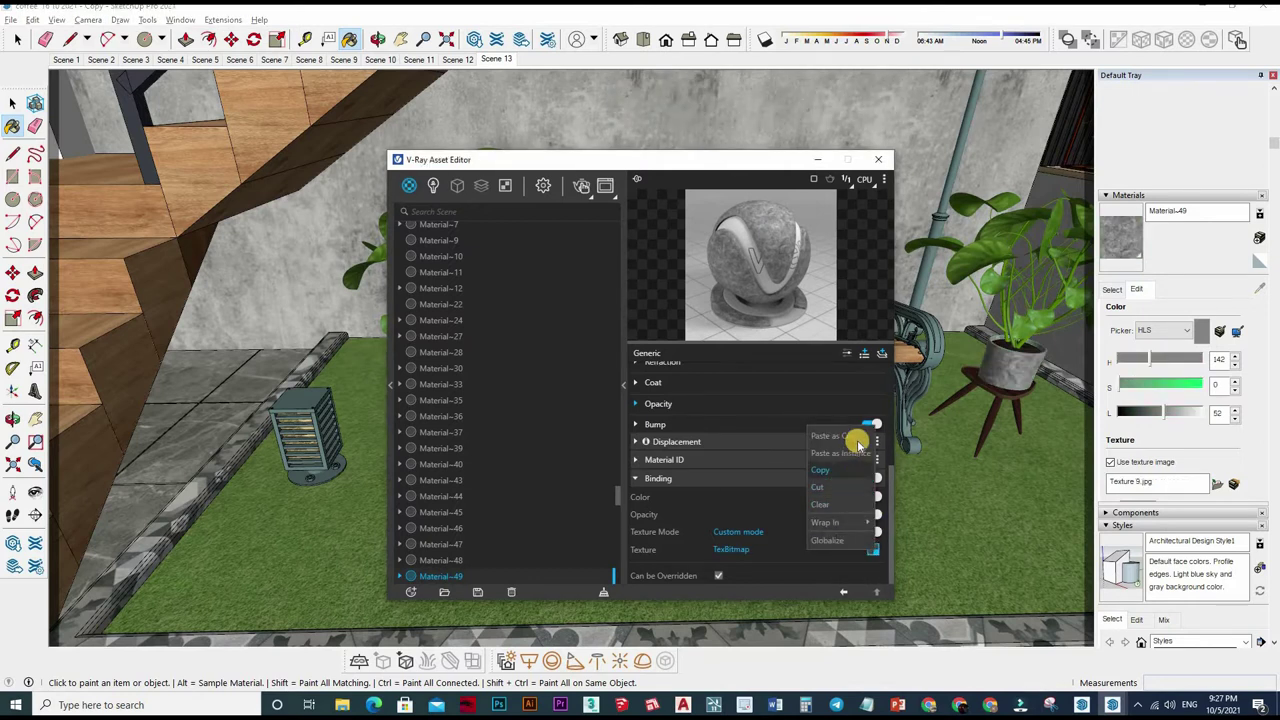
left_click(820, 470)
scroll(840, 480, "up", 5)
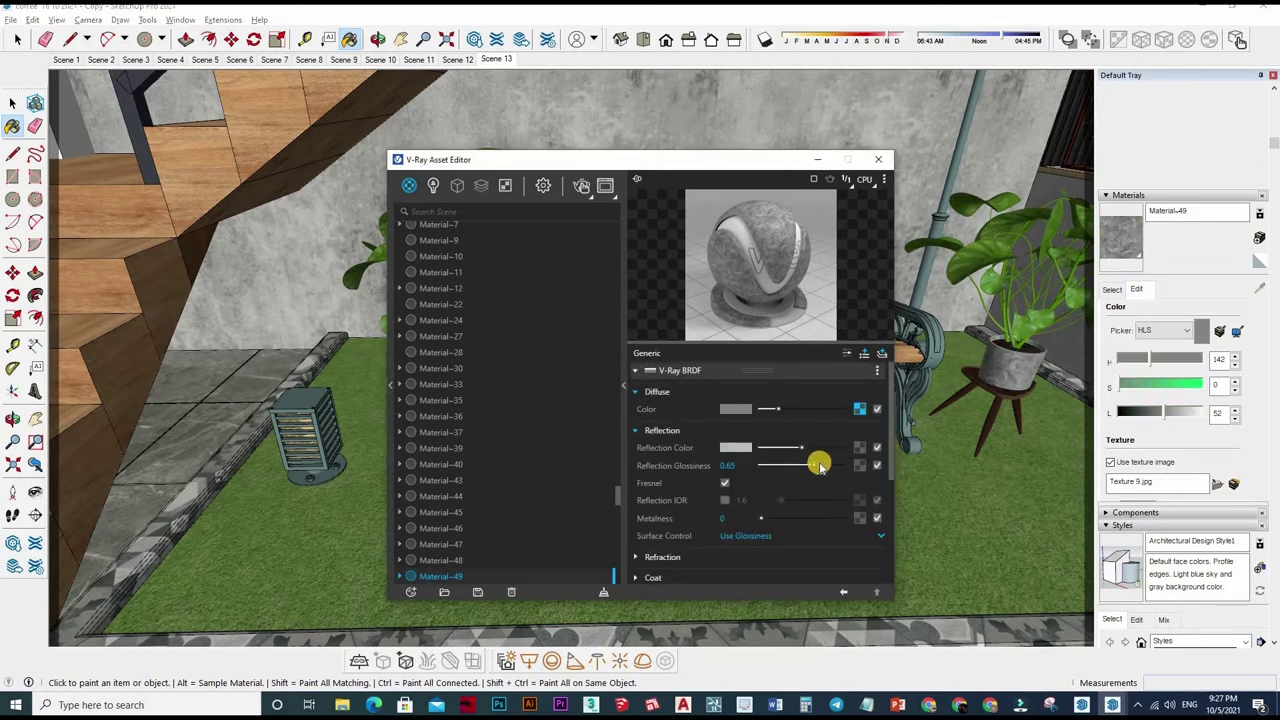
Step: Set Material-49's reflection to white and add a Color Correction glossiness map with brightness 0.6
left_click_drag(820, 465, 858, 468)
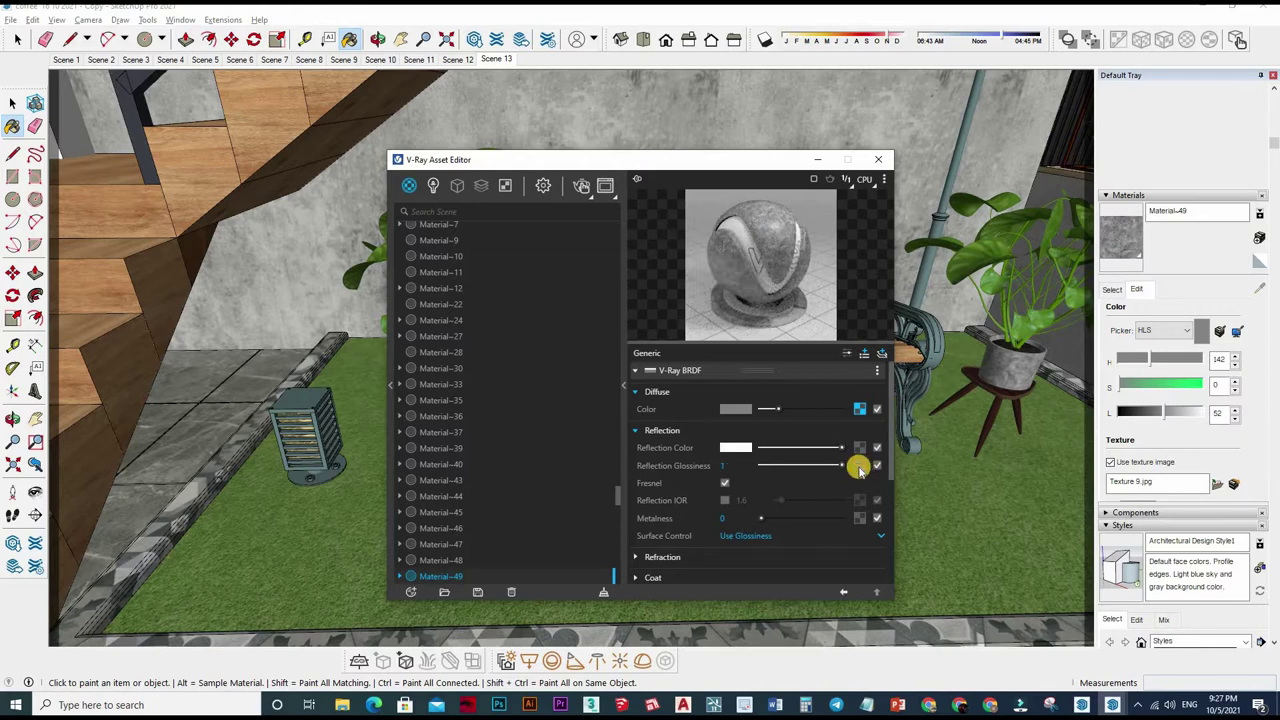
left_click(858, 466)
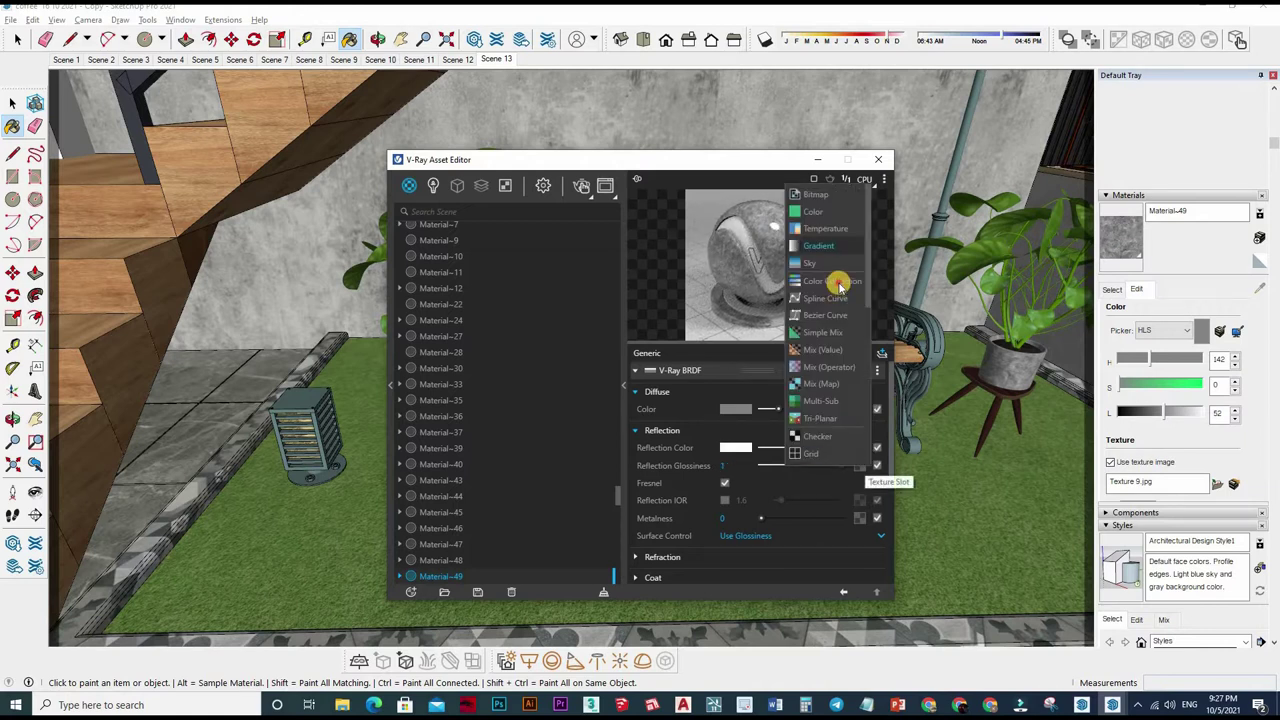
left_click(830, 281)
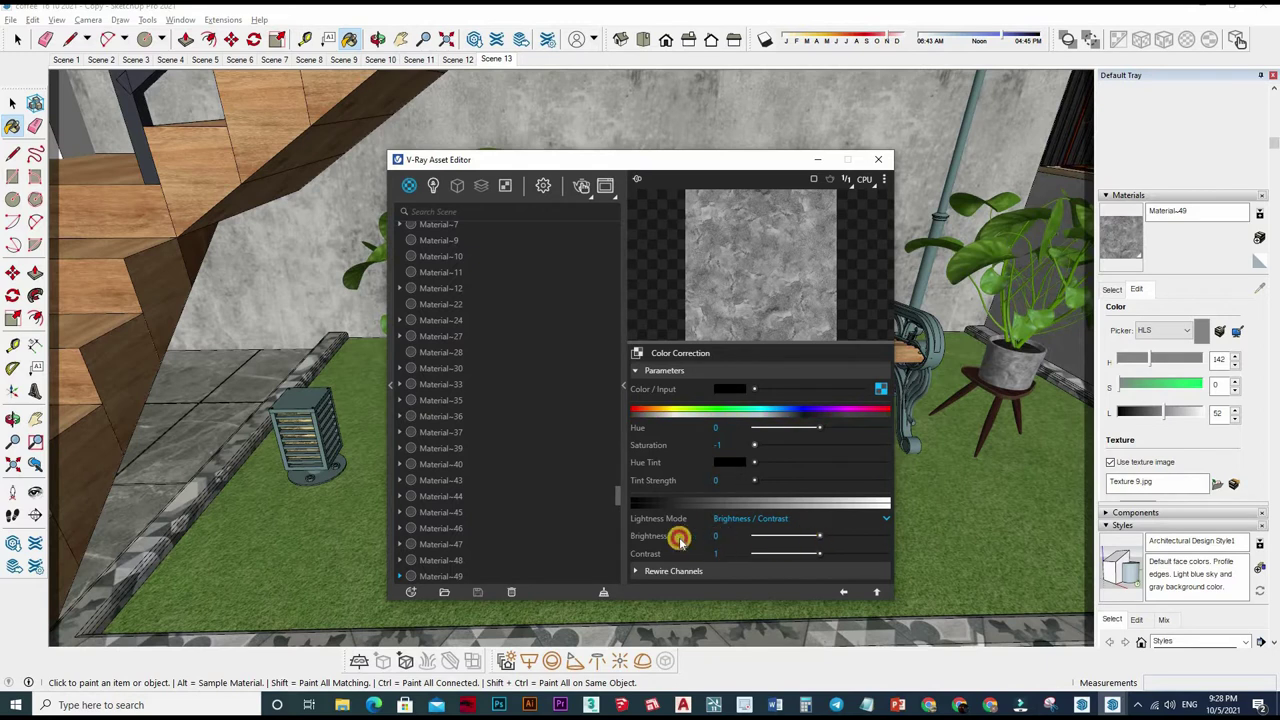
type("0.6")
key("Return")
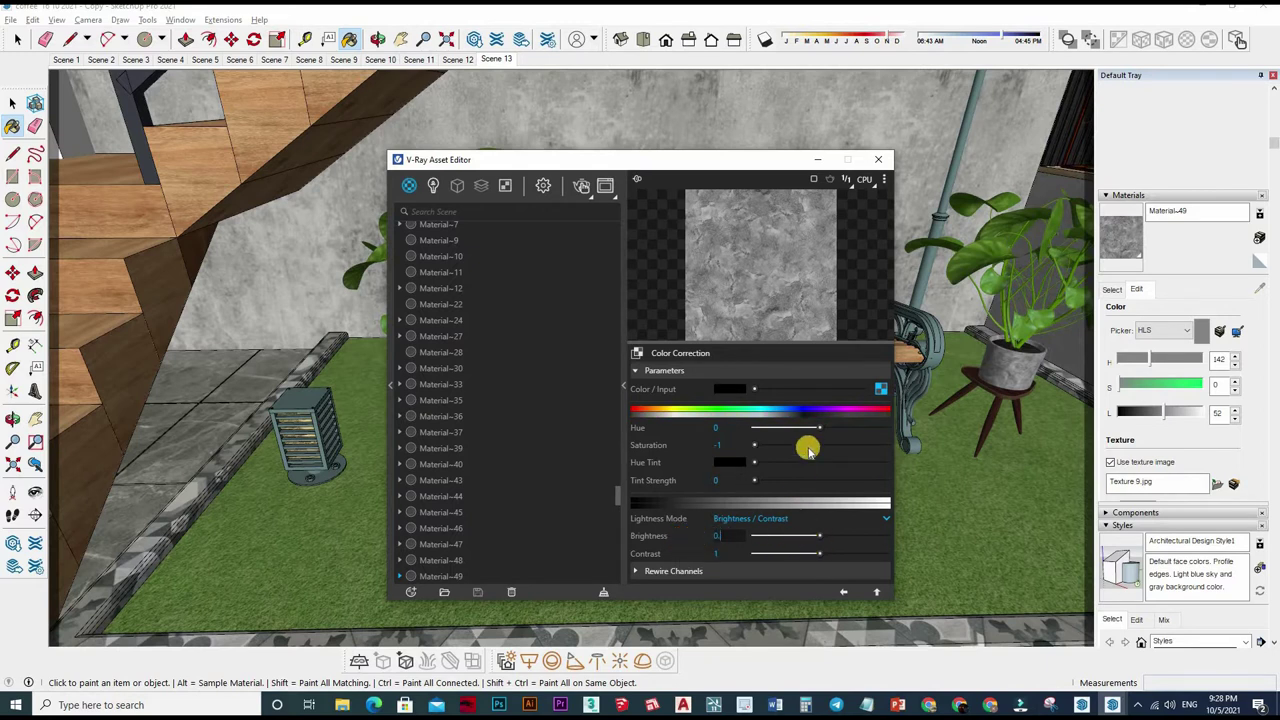
key("BackSpace")
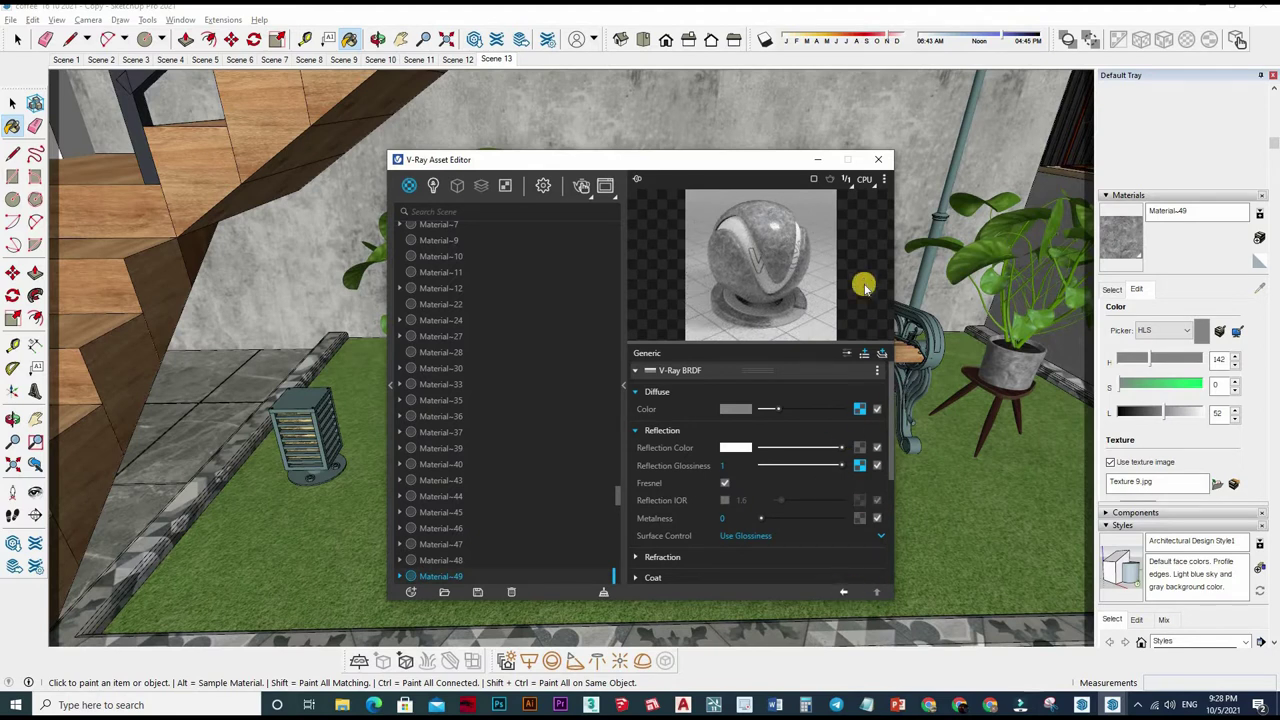
left_click(831, 489)
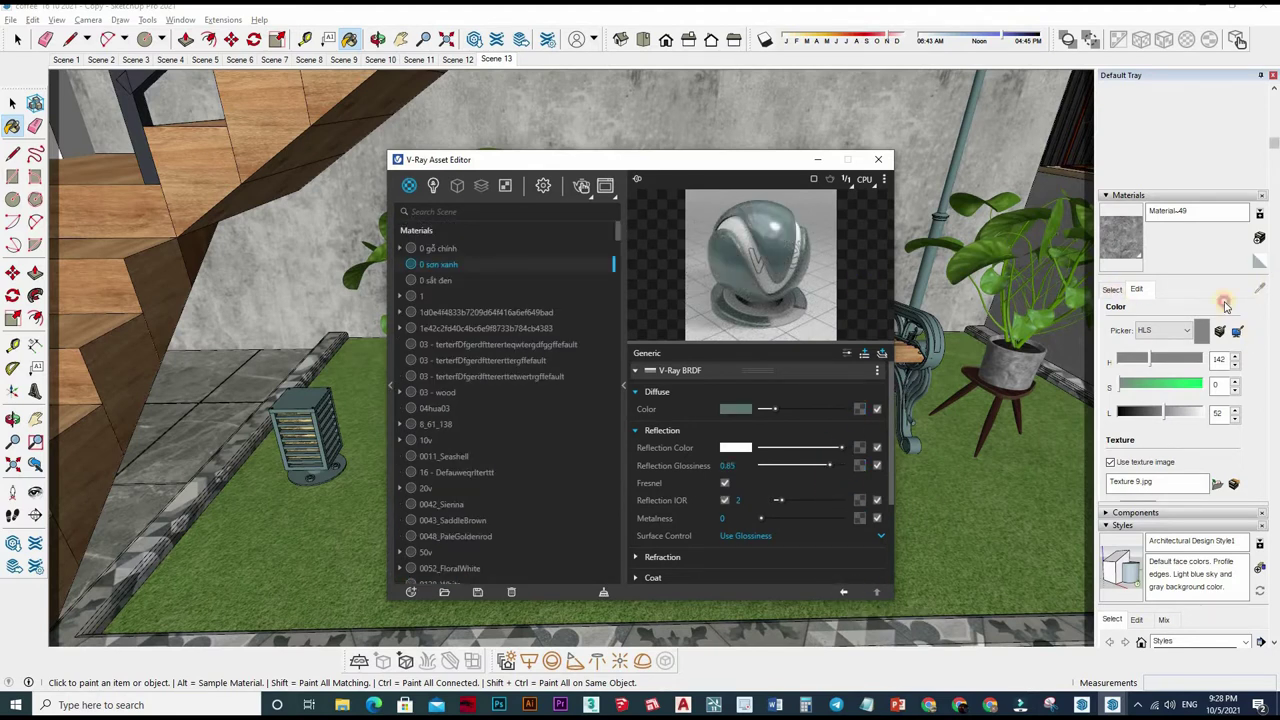
Step: Orbit around the bench and sample the green leaf Material-45 into the V-Ray editor
left_click(1013, 271)
key("alt")
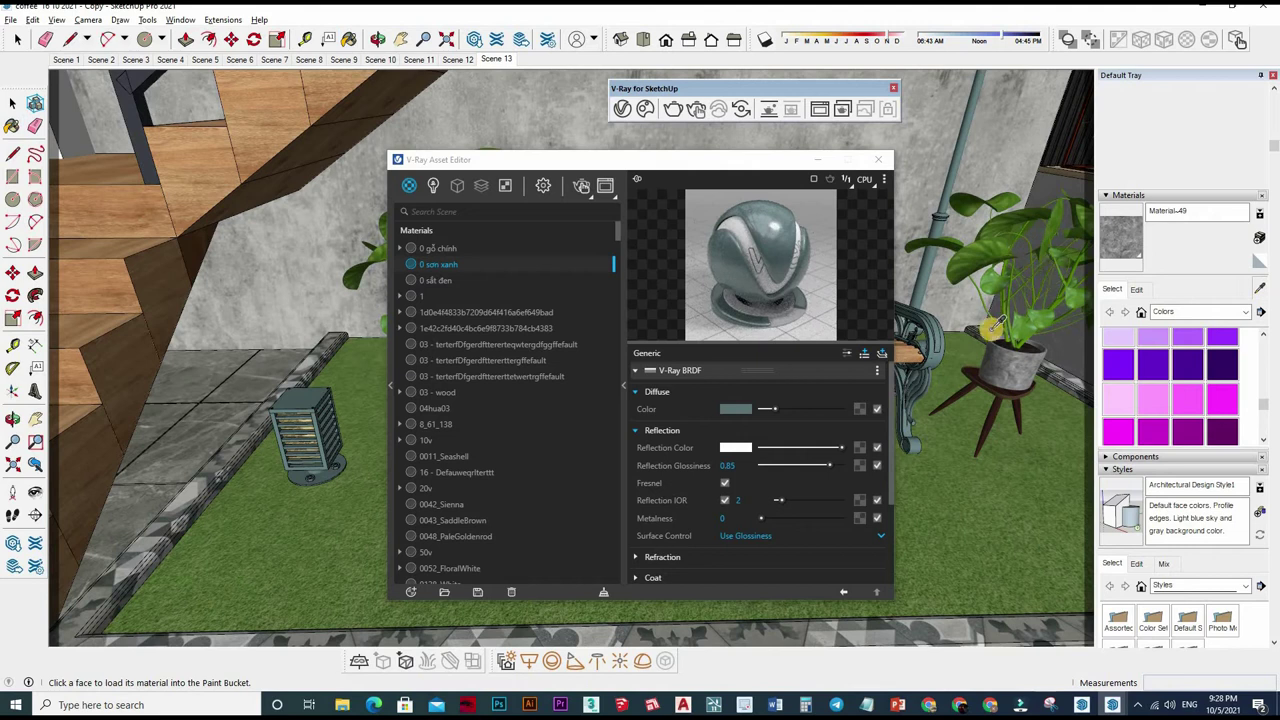
mouse_move(968, 446)
middle_mouse_down()
mouse_move(1007, 413)
mouse_move(908, 560)
mouse_move(925, 398)
mouse_move(1005, 455)
mouse_move(968, 408)
mouse_move(1011, 420)
middle_mouse_up()
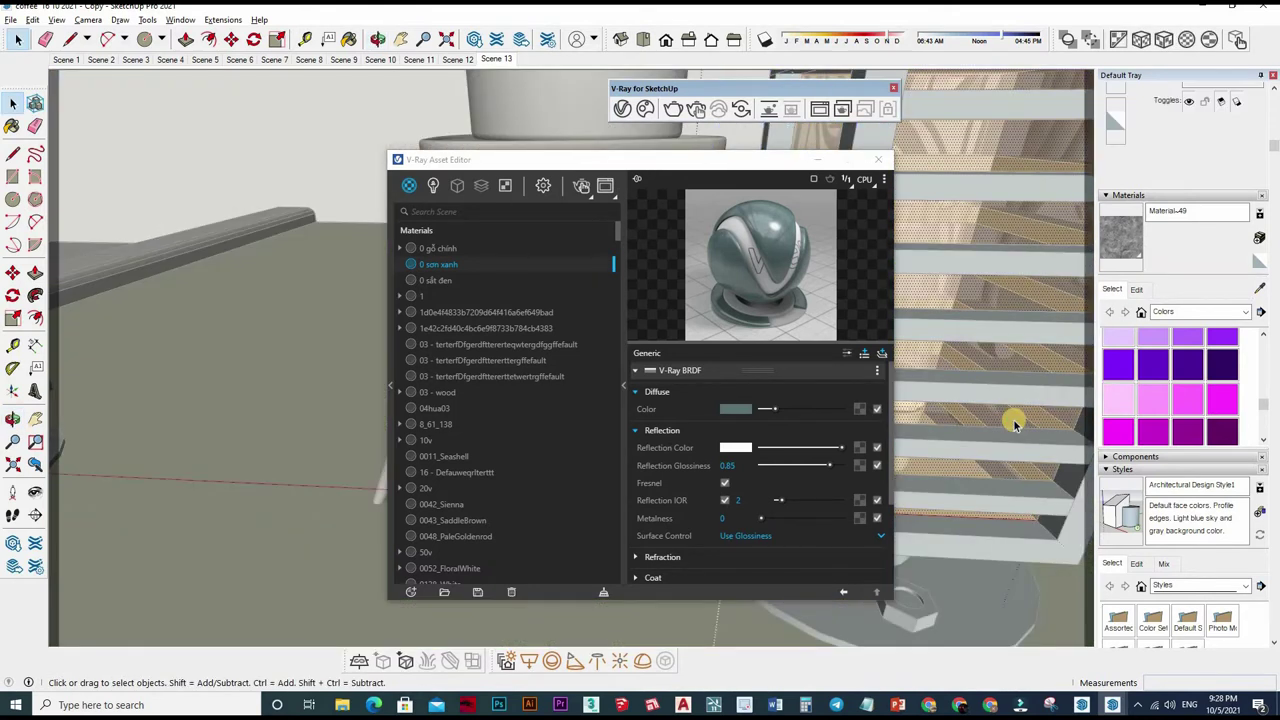
mouse_move(986, 337)
middle_mouse_down()
mouse_move(908, 391)
mouse_move(995, 425)
middle_mouse_up()
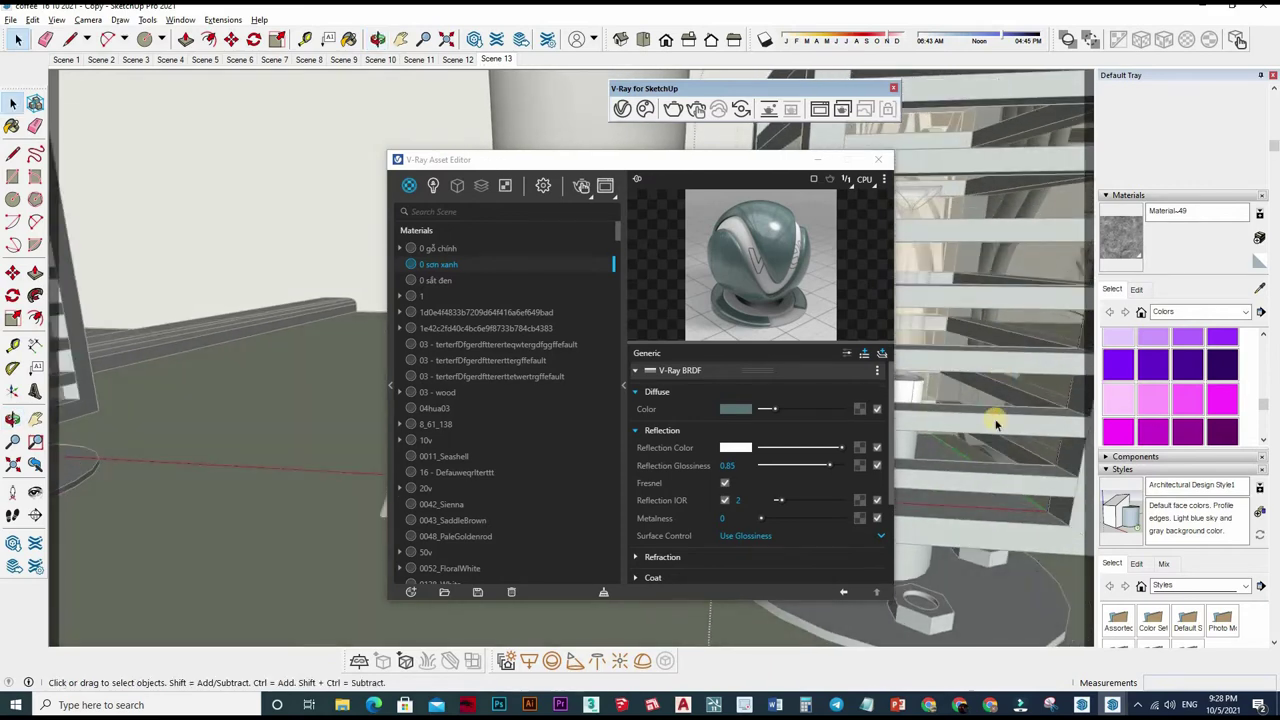
mouse_move(996, 484)
middle_mouse_down()
mouse_move(1003, 516)
mouse_move(927, 420)
mouse_move(1063, 529)
middle_mouse_up()
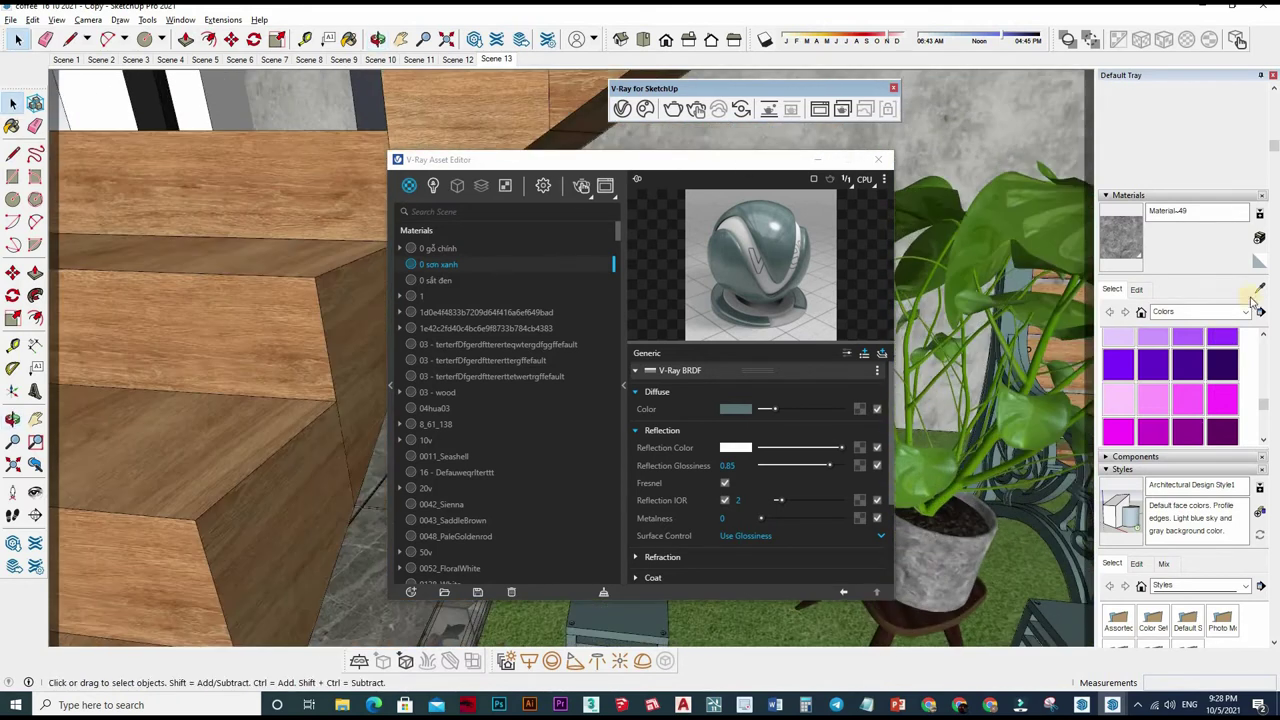
left_click(1259, 288)
left_click(1024, 420)
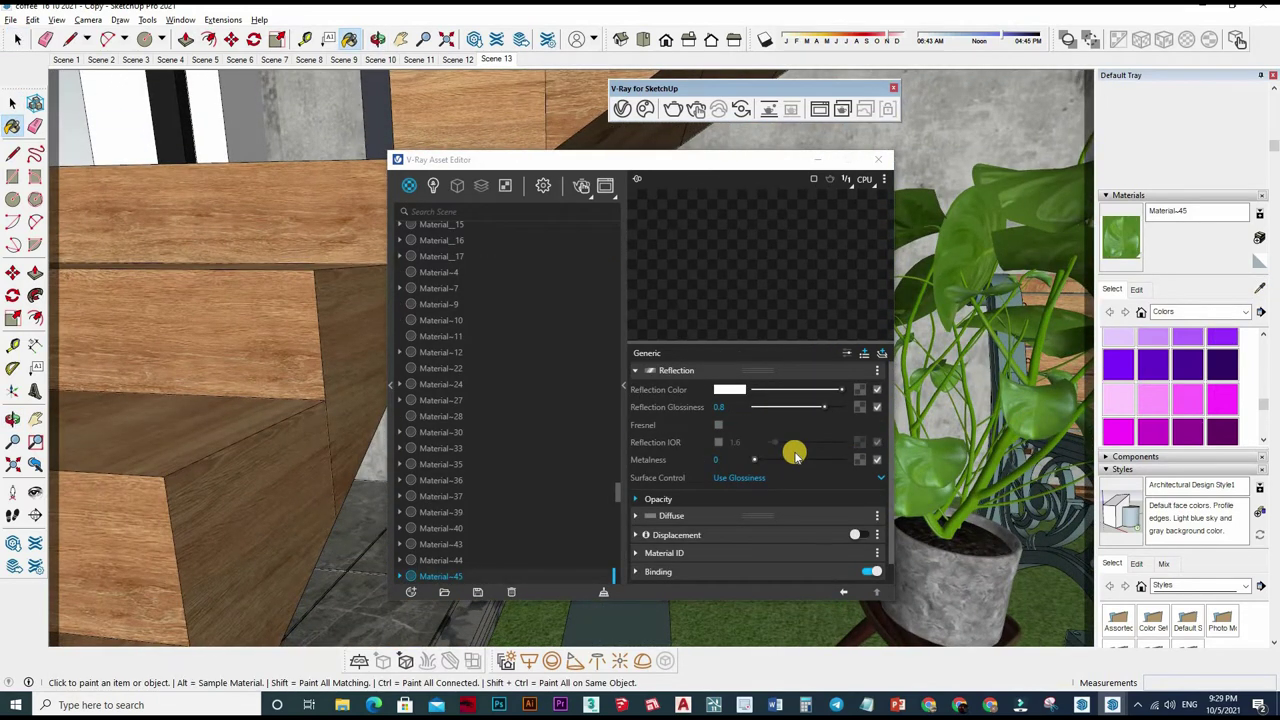
Step: Sample Material-43 and open its diffuse Texture 2.jpg image in Photos
key("alt")
left_click(958, 498, "alt")
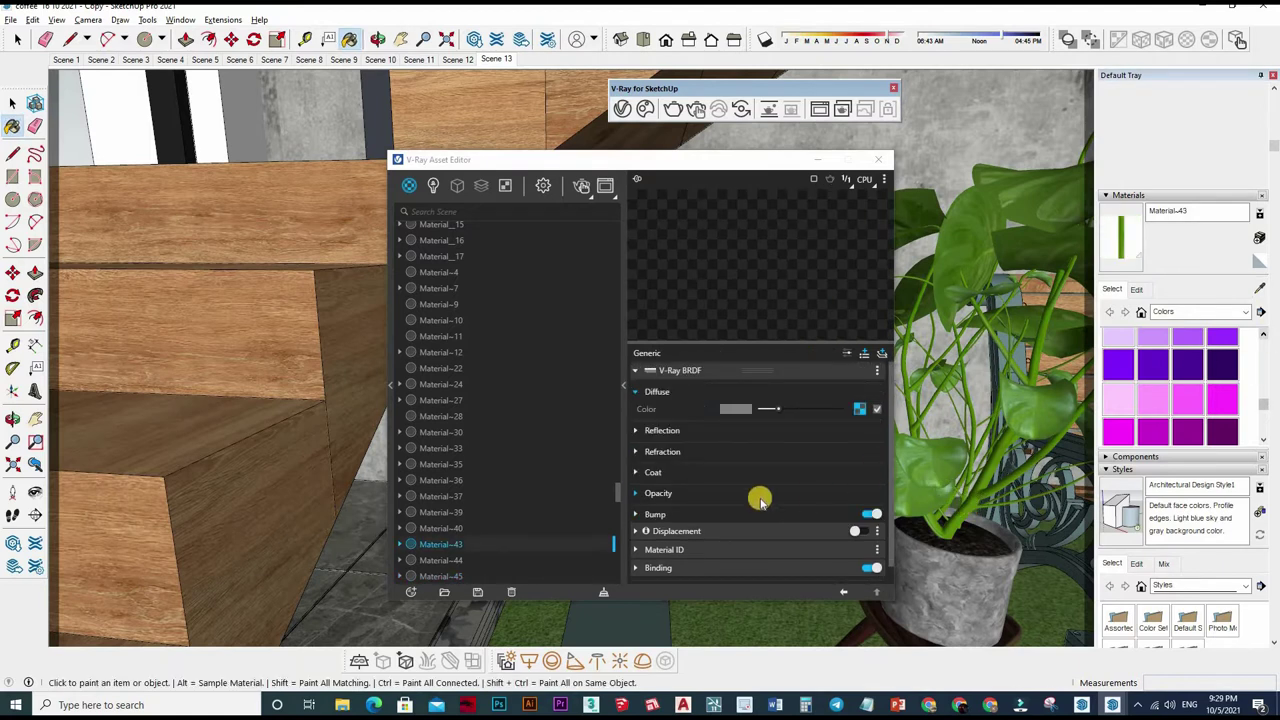
left_click(851, 409)
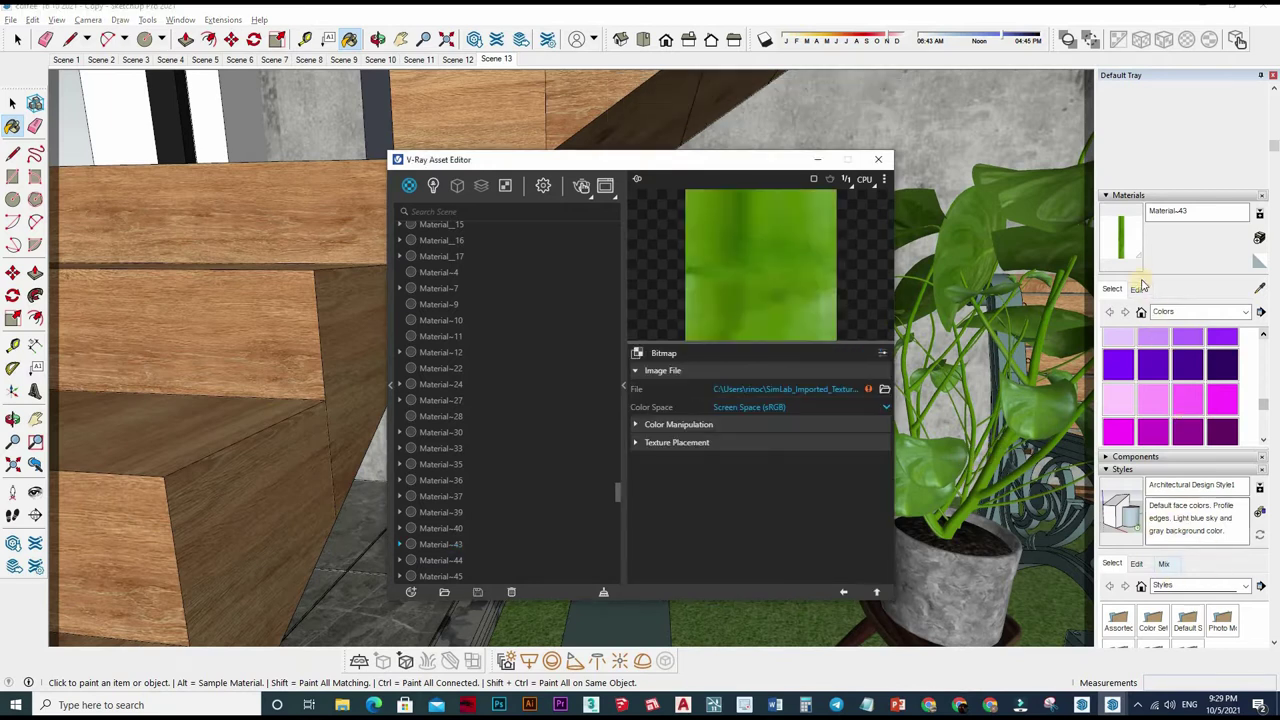
left_click(1138, 288)
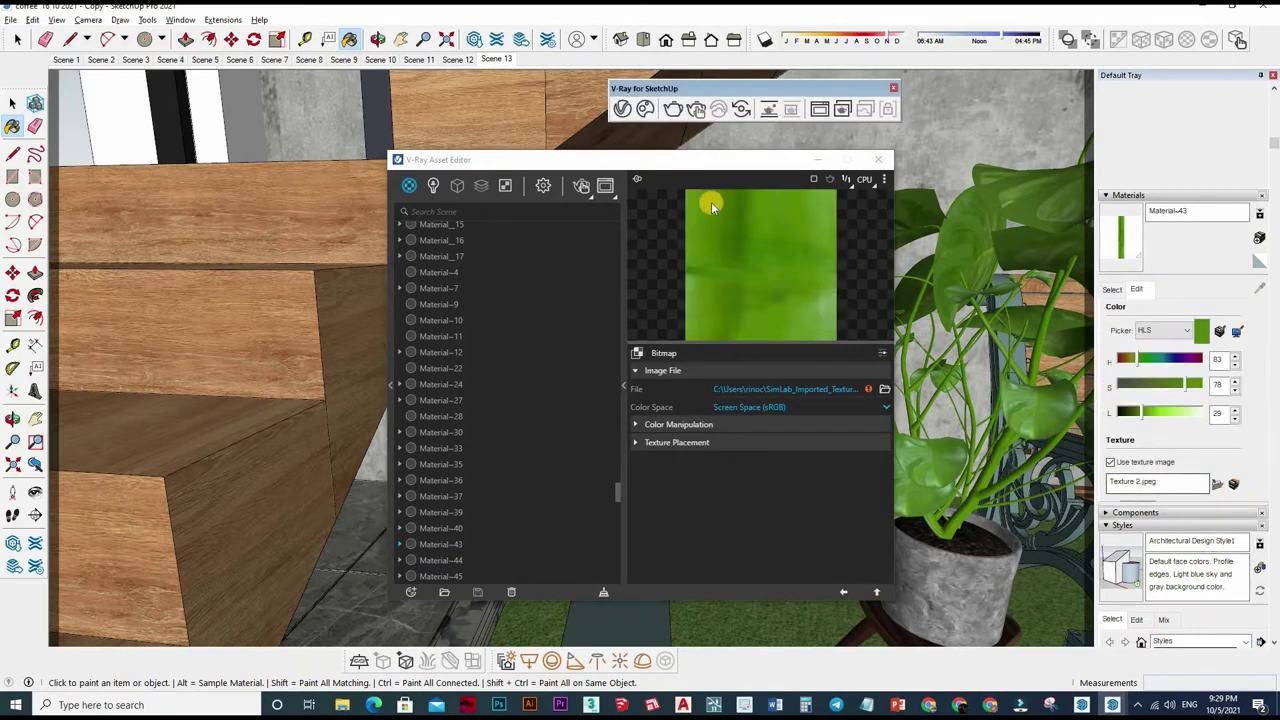
left_click(651, 270)
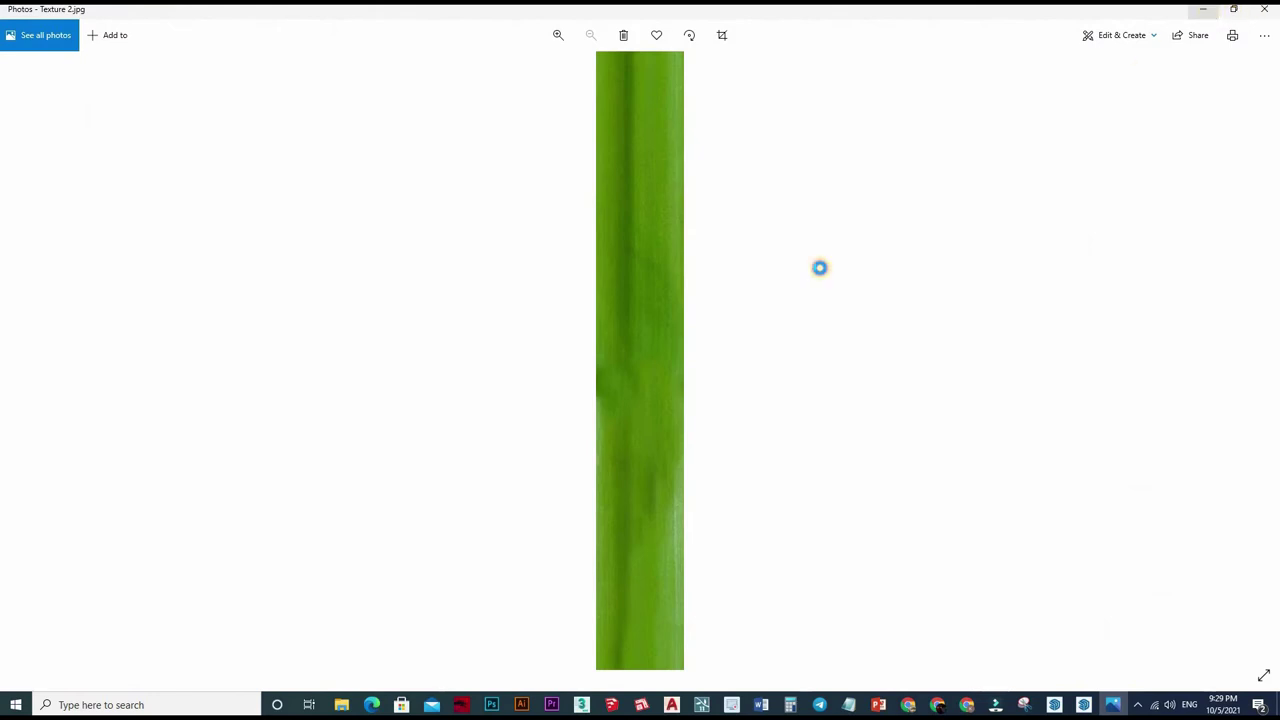
Step: Find Texture 2 in F:\VRAY NEXT 5\COFFEE\TEXTURE, confirm it's the green strip, and return to SketchUp
left_click(585, 705)
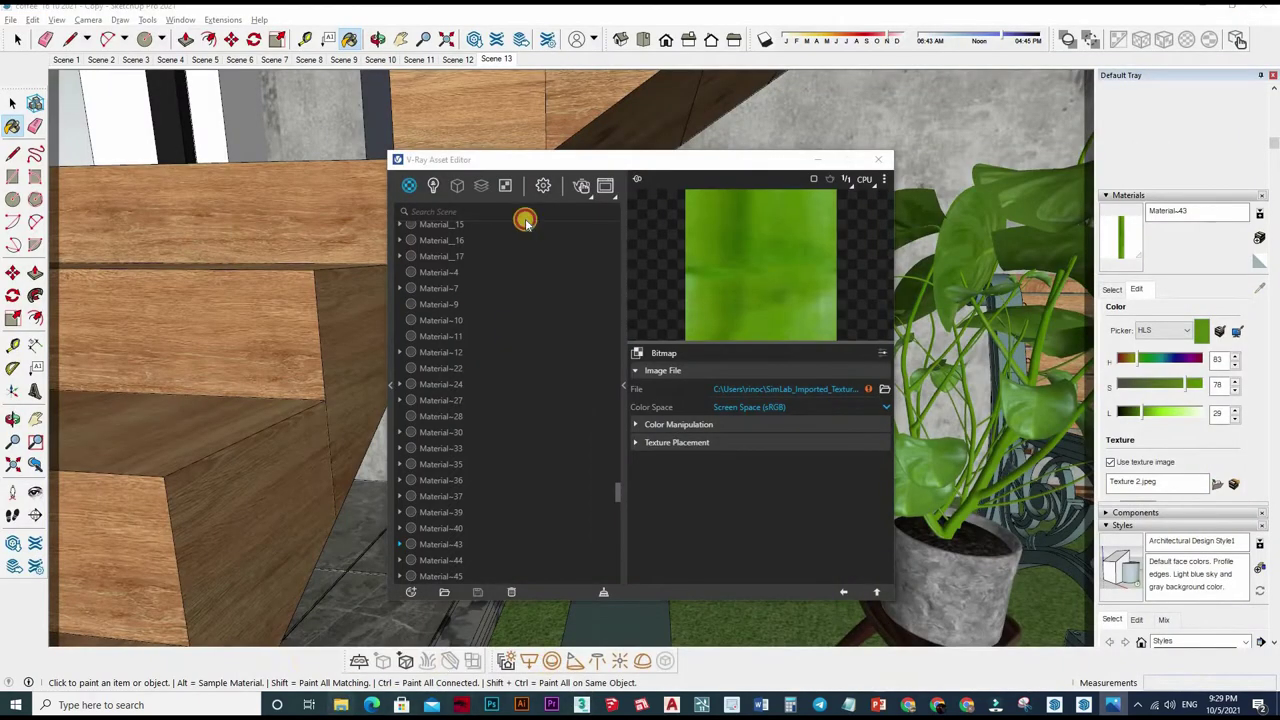
key("super+1")
key("ctrl+v")
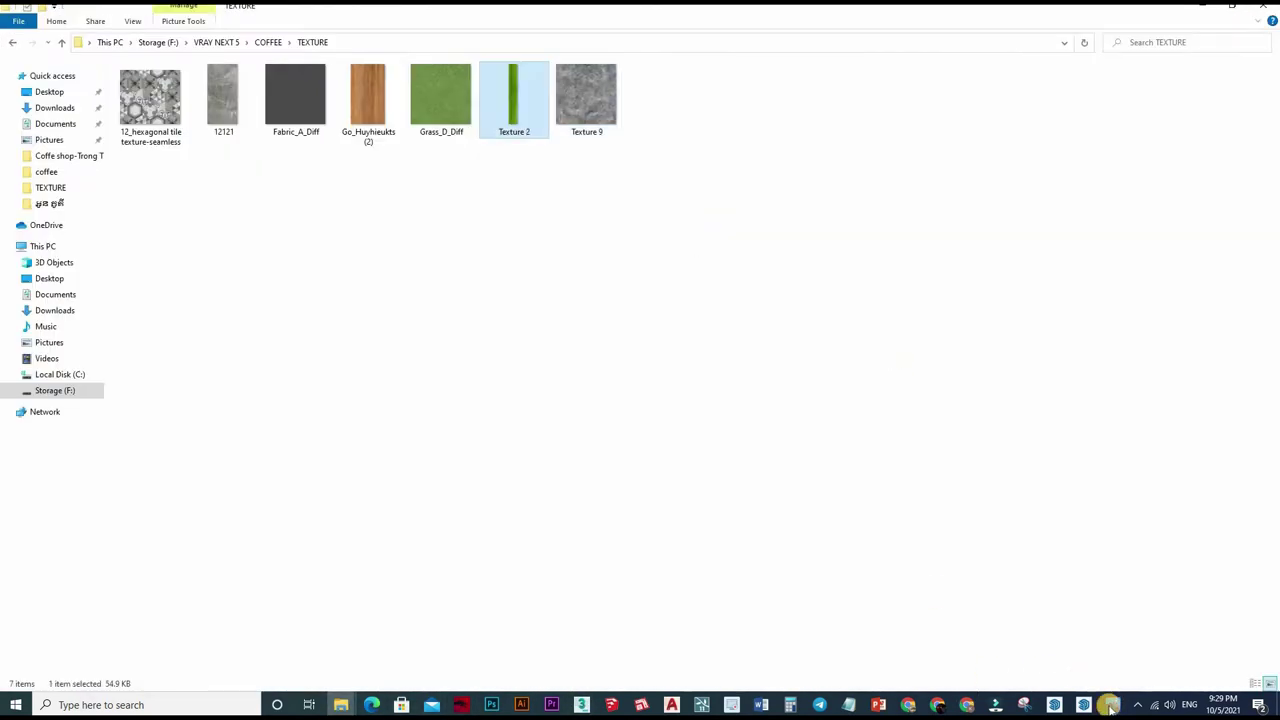
double_click(514, 98)
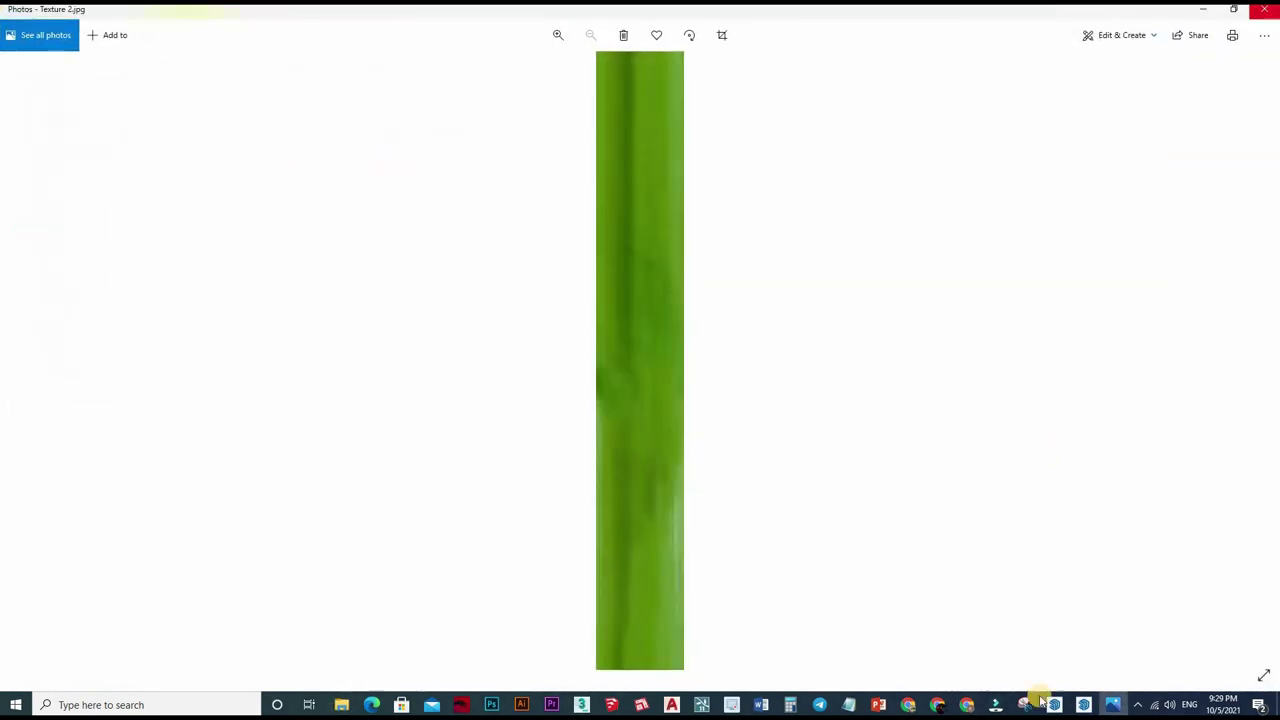
left_click(1105, 702)
mouse_move(1112, 704)
left_click(1185, 640)
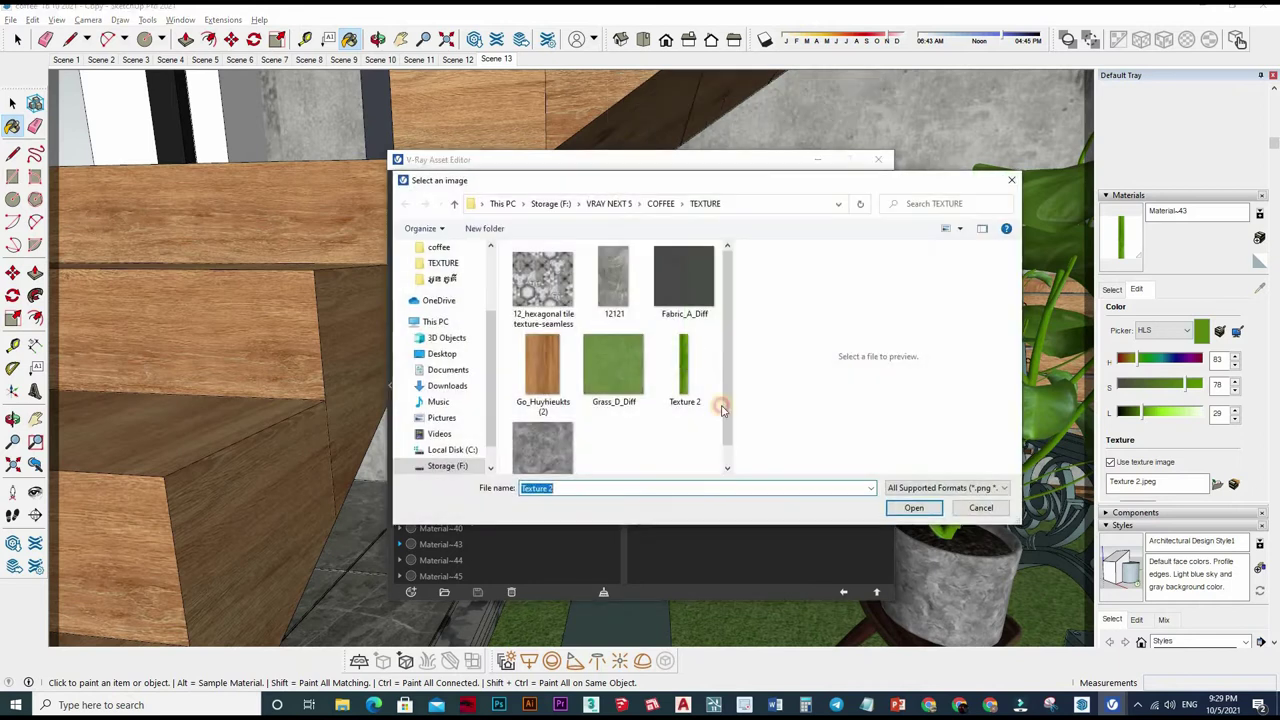
Step: Relink Material-43's diffuse bitmap to the local Texture 2 file and go back to its main settings
left_click(685, 370)
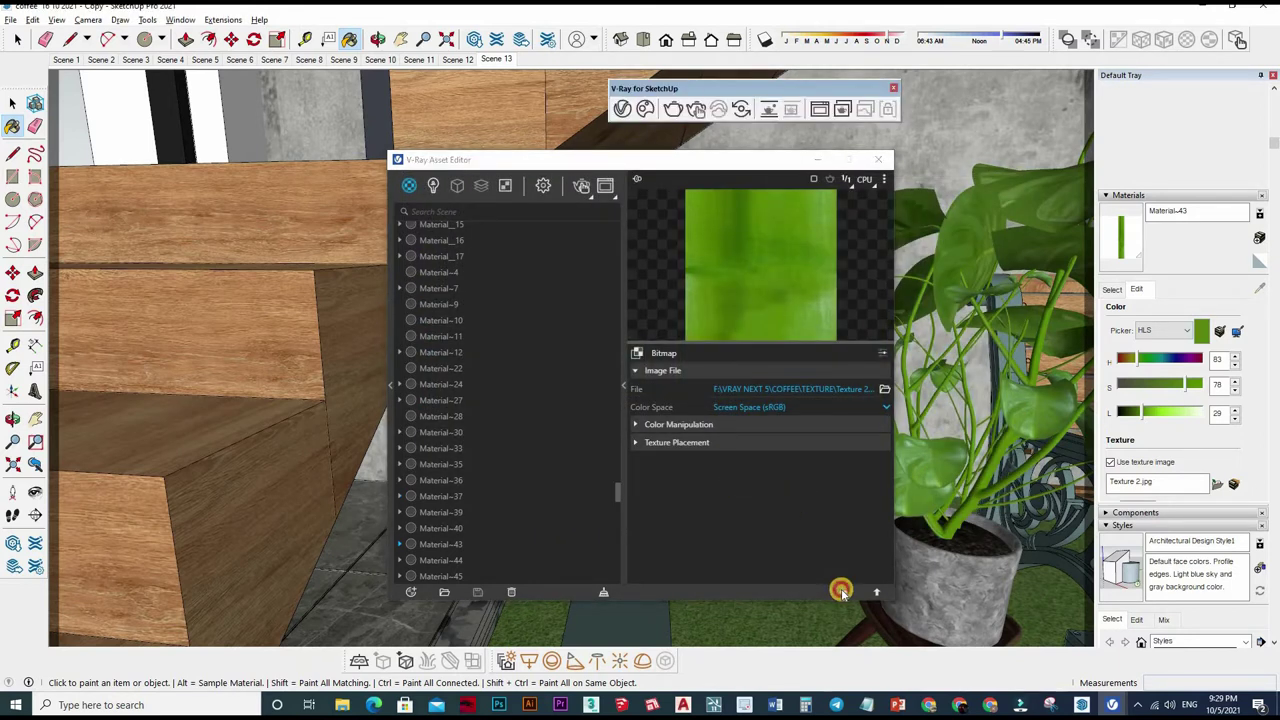
left_click(845, 416)
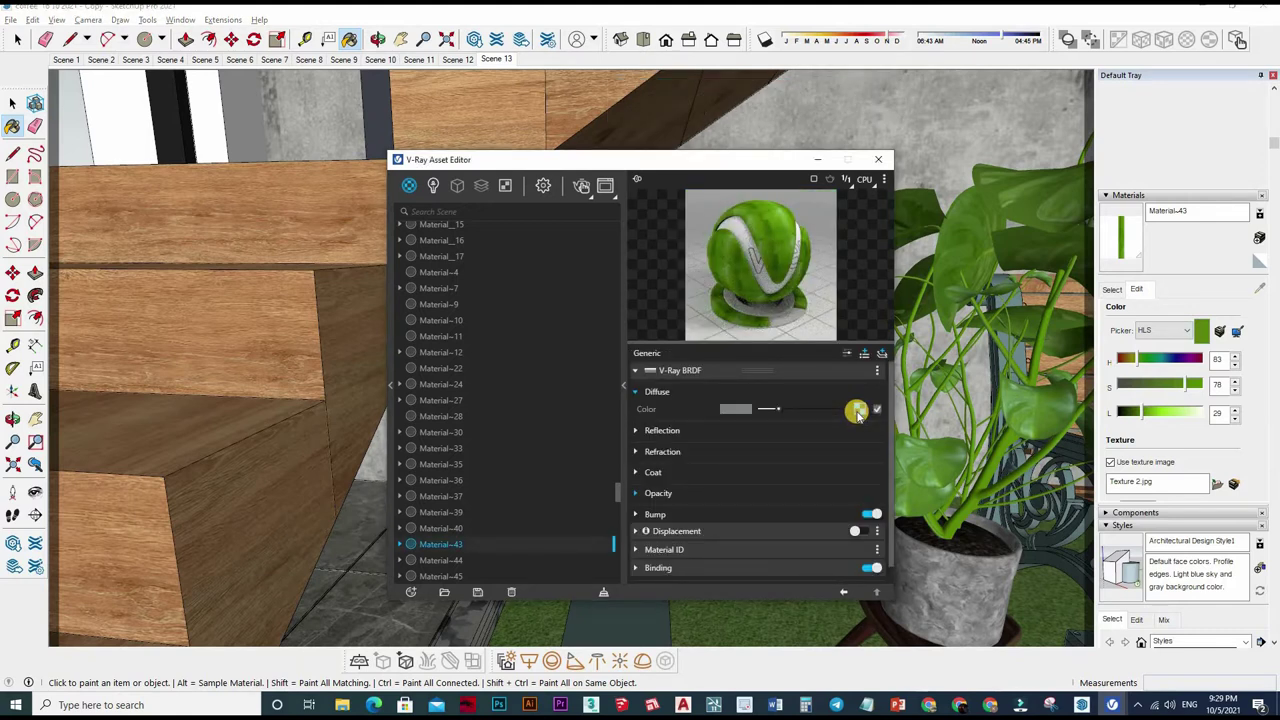
Step: Copy Material-43's diffuse bitmap and set the Binding texture mode to Custom mode
right_click(798, 462)
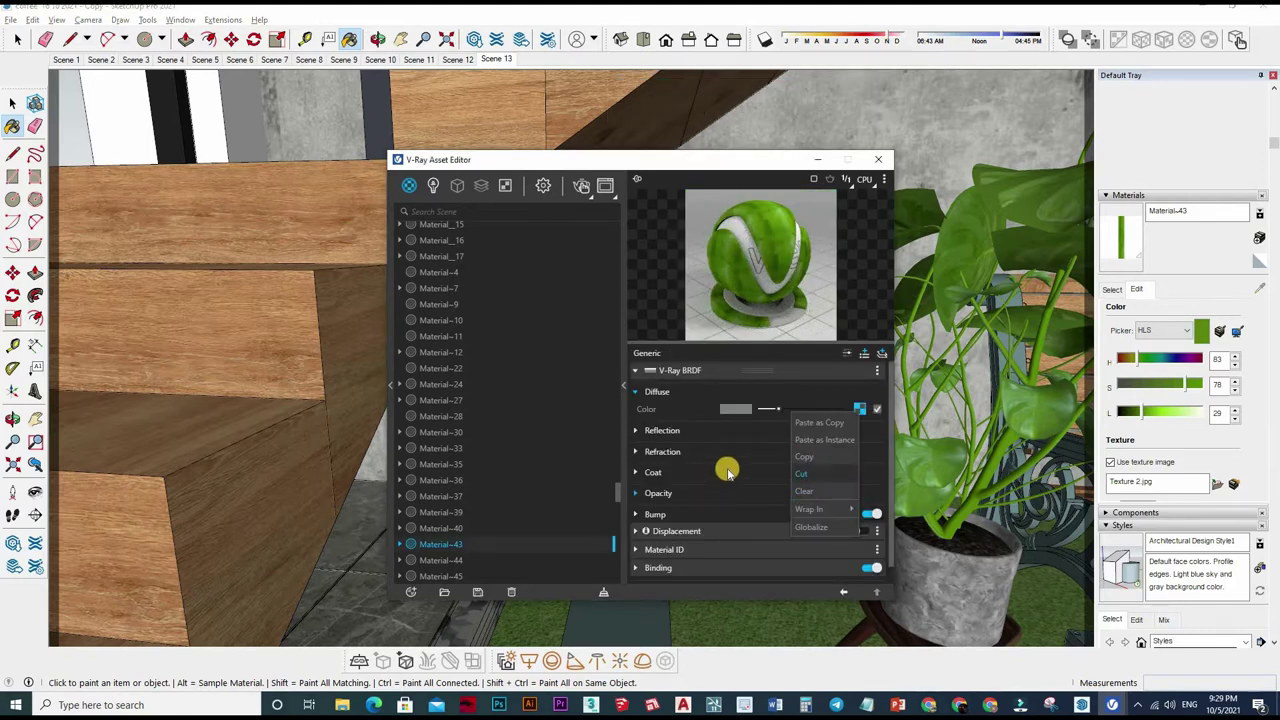
left_click(724, 540)
scroll(740, 530, "down", 1)
left_click(751, 548)
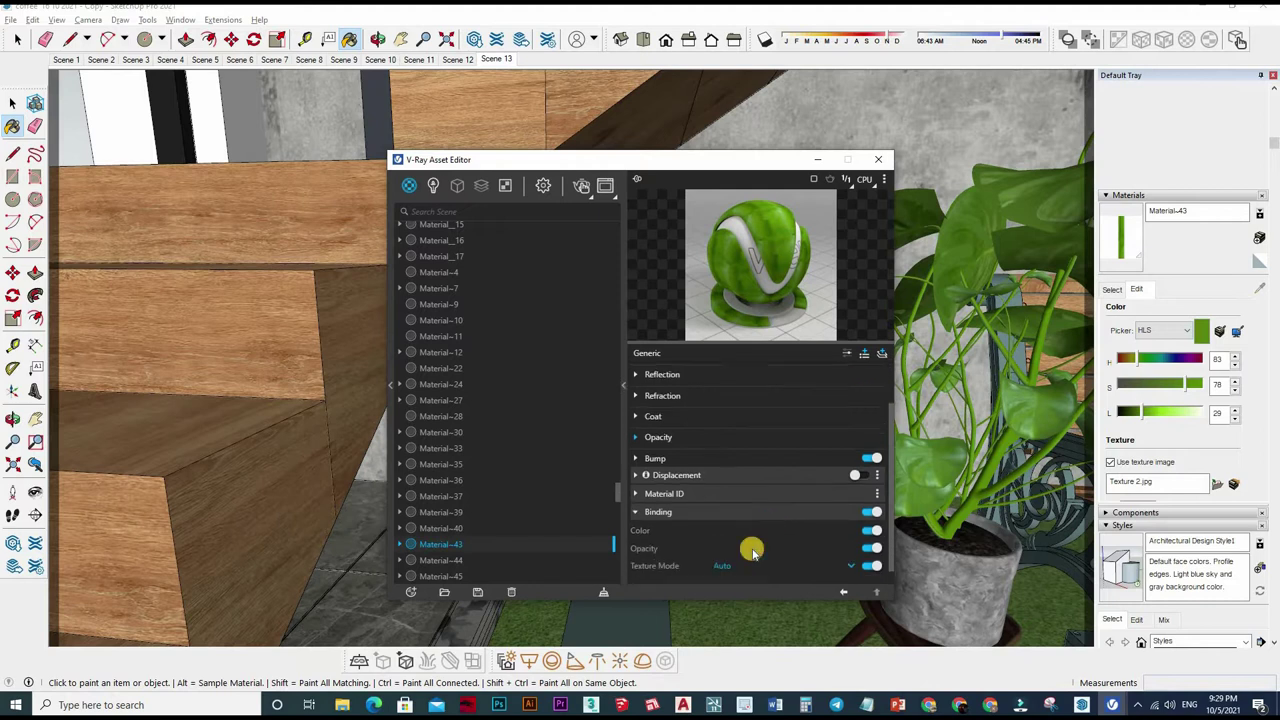
scroll(750, 540, "down", 2)
left_click(750, 545)
left_click(789, 512)
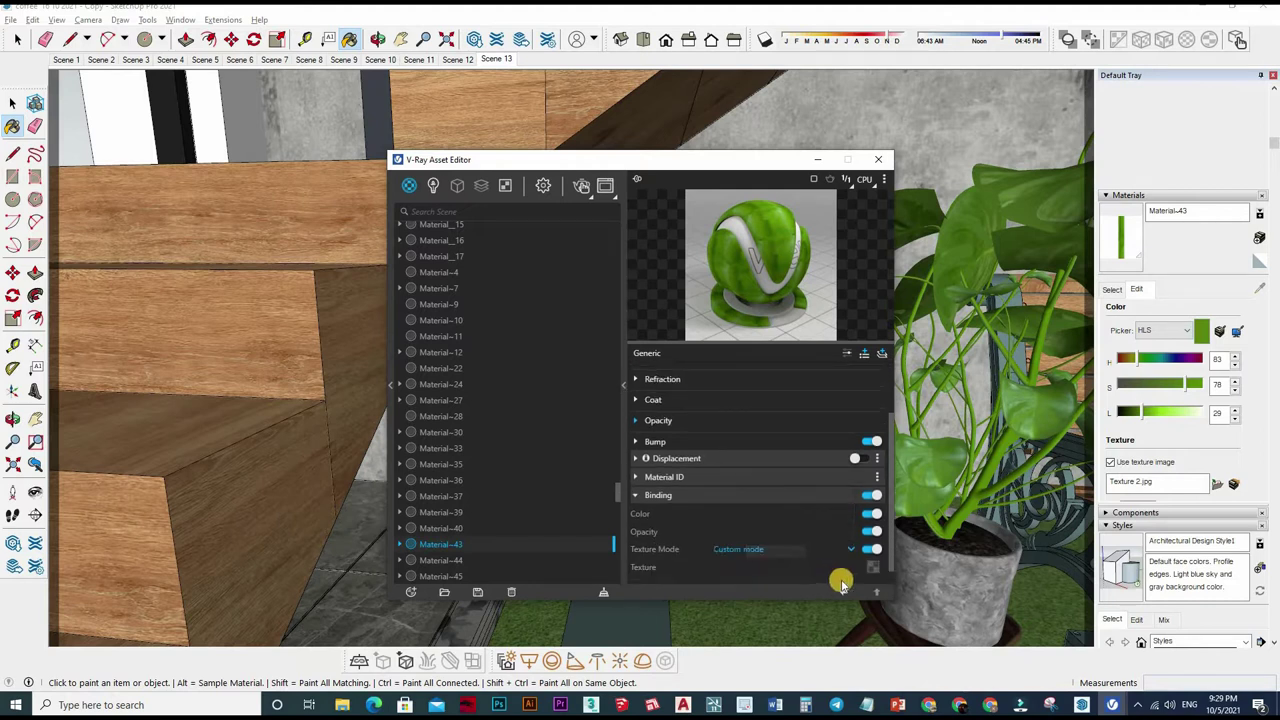
Step: Paste the copied TexBitmap as the Binding texture and expand the Reflection settings
scroll(871, 556, "down", 1)
right_click(850, 560)
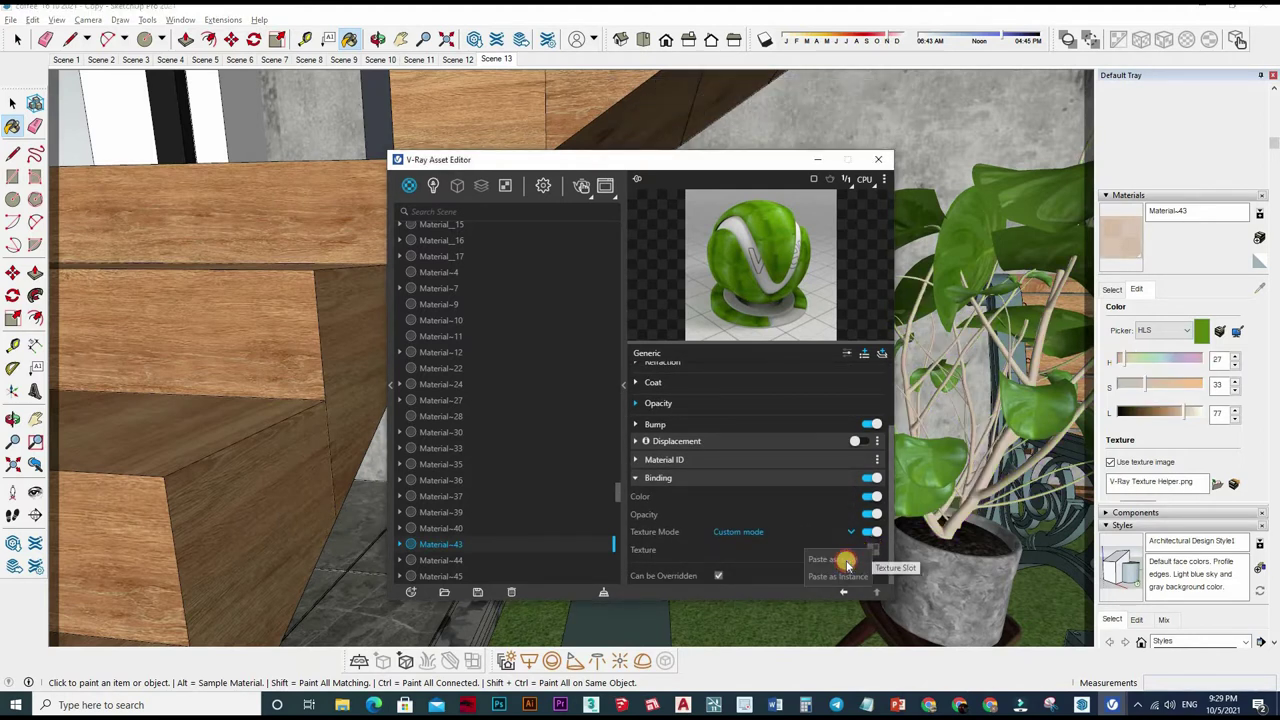
left_click(846, 560)
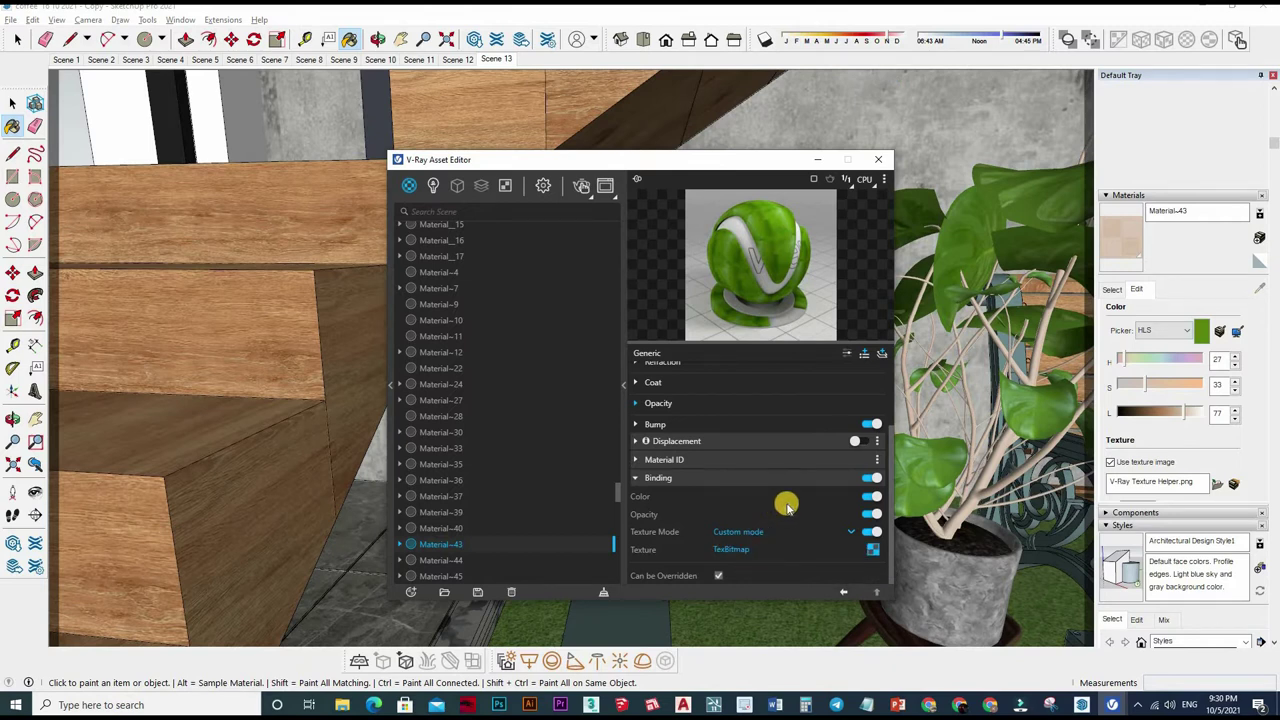
scroll(700, 485, "up", 2)
scroll(811, 494, "up", 2)
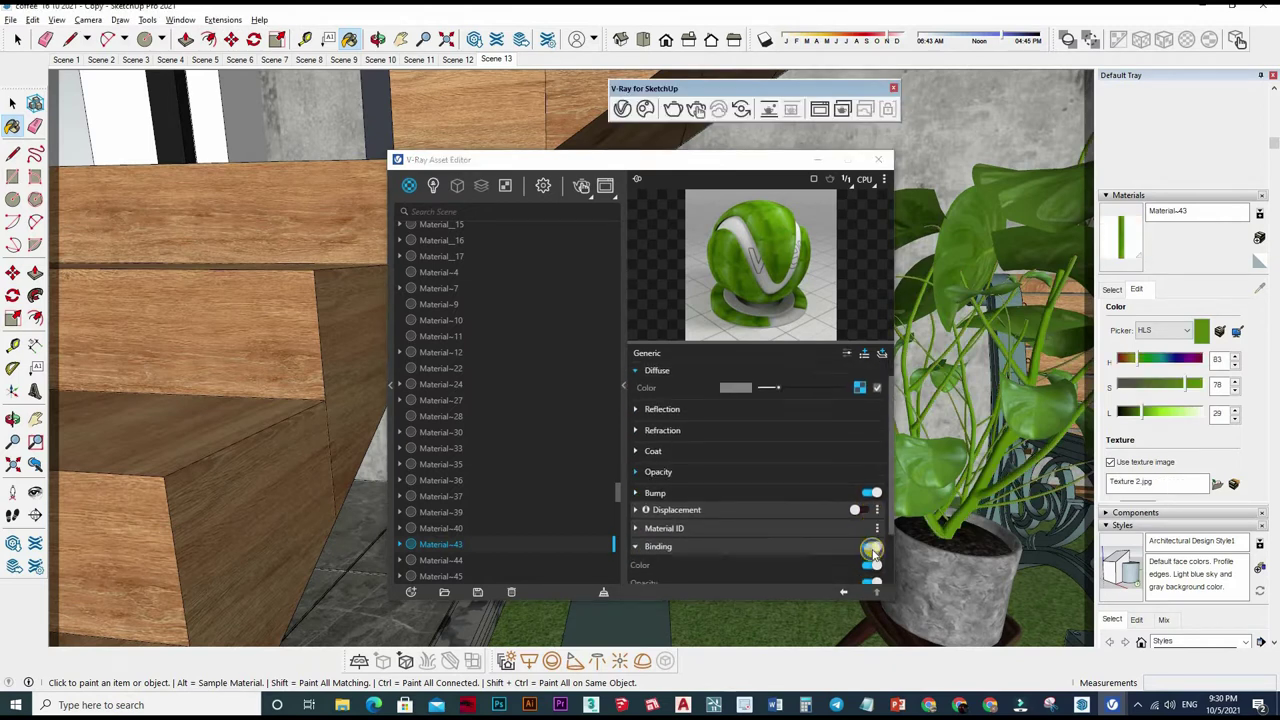
scroll(873, 551, "down", 2)
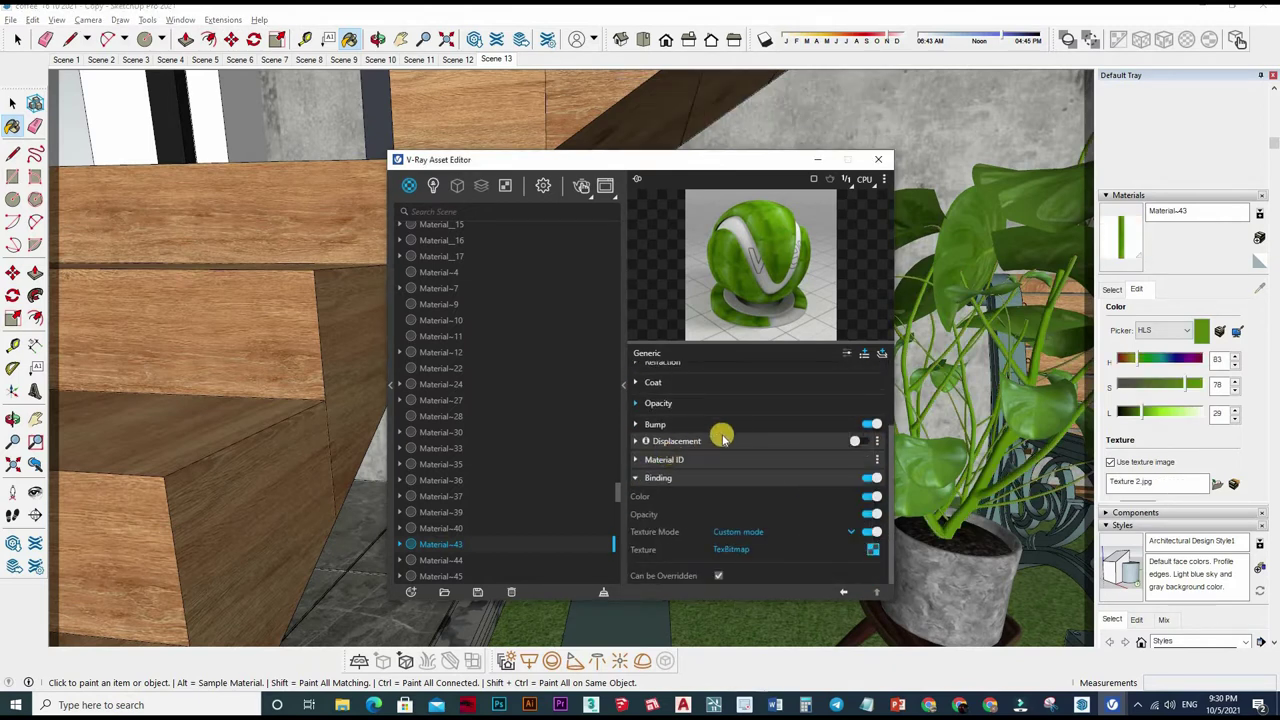
scroll(723, 440, "up", 2)
left_click(760, 432)
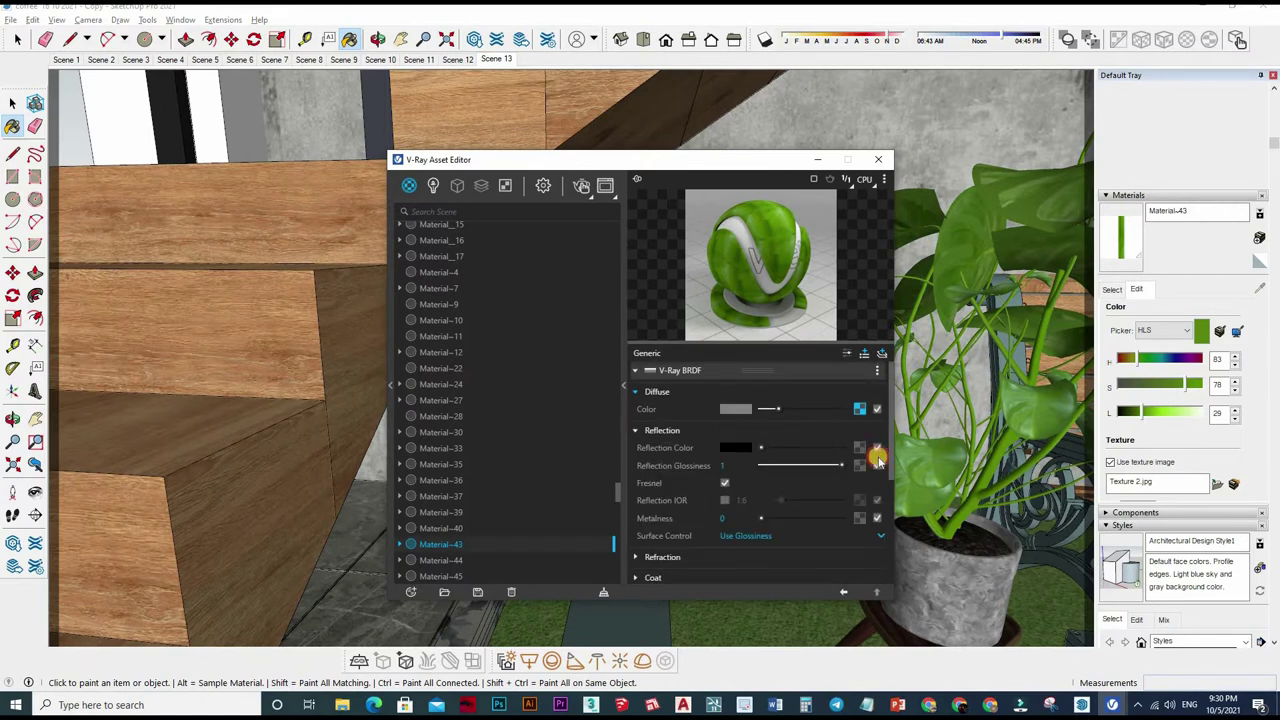
Step: Make Material-43's reflection white and add a Color Correction glossiness map (saturation -1, brightness 0.5)
left_click_drag(862, 468, 859, 465)
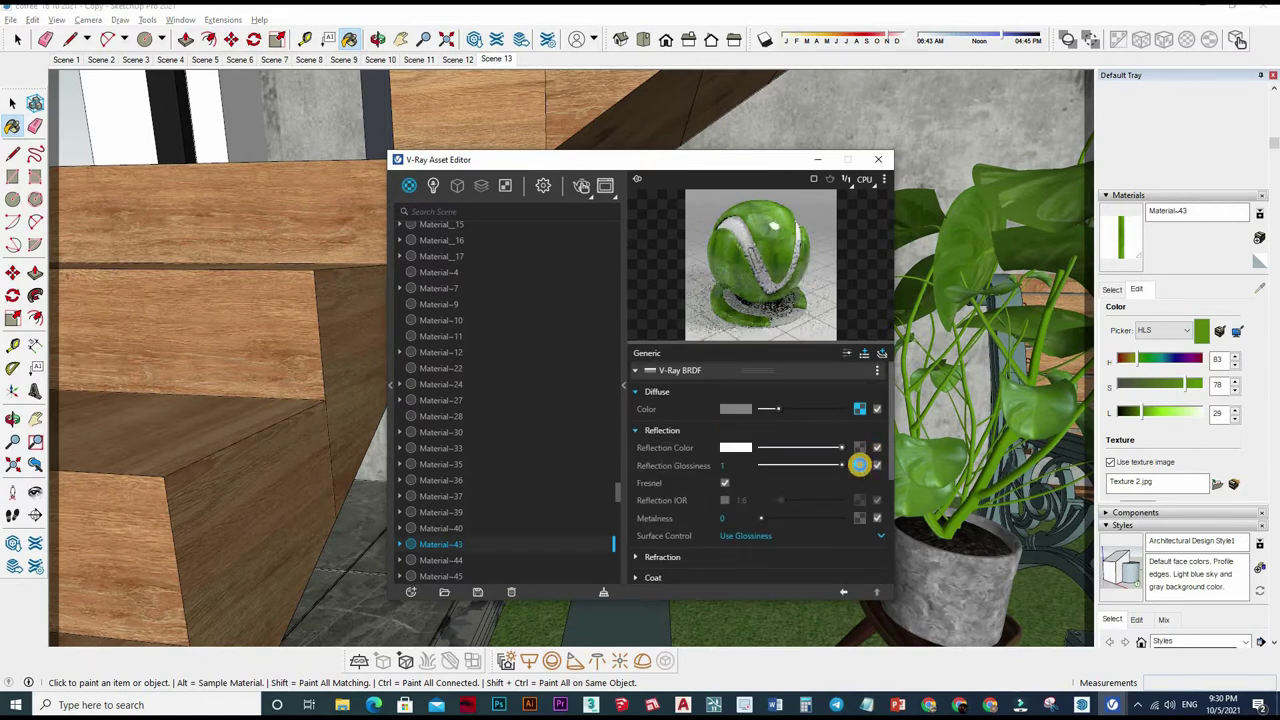
right_click(838, 273)
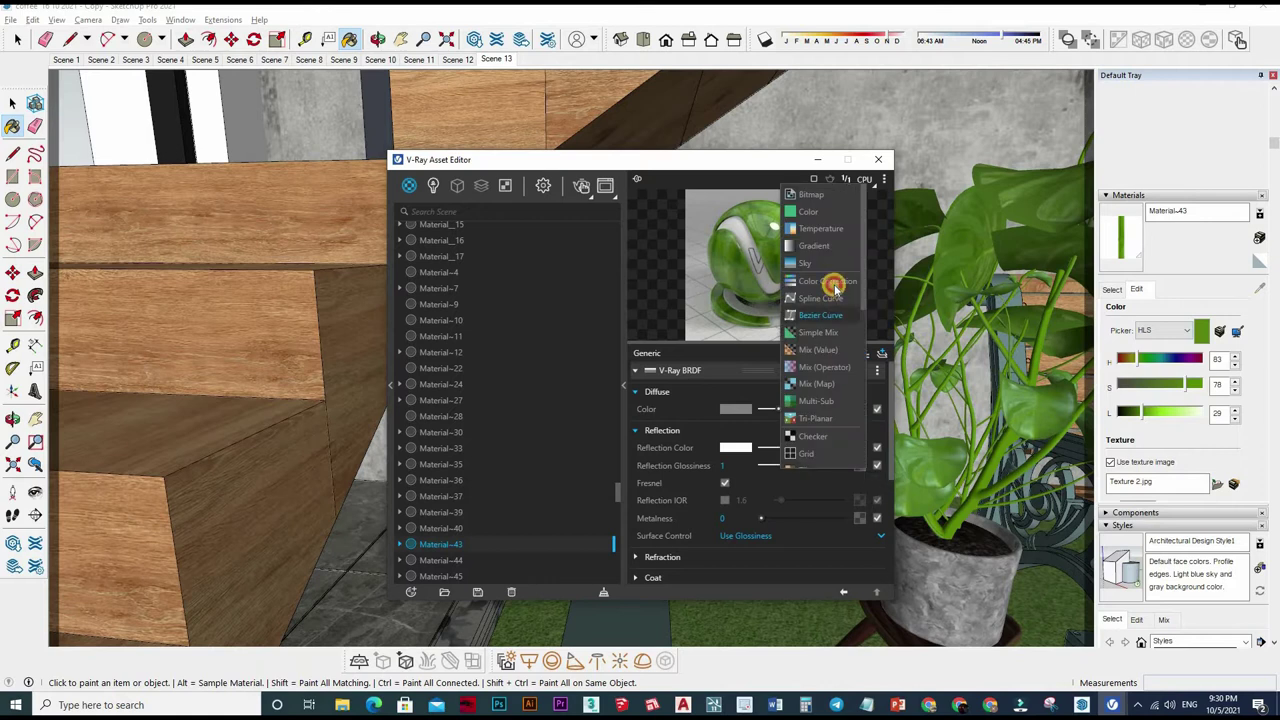
left_click(838, 386)
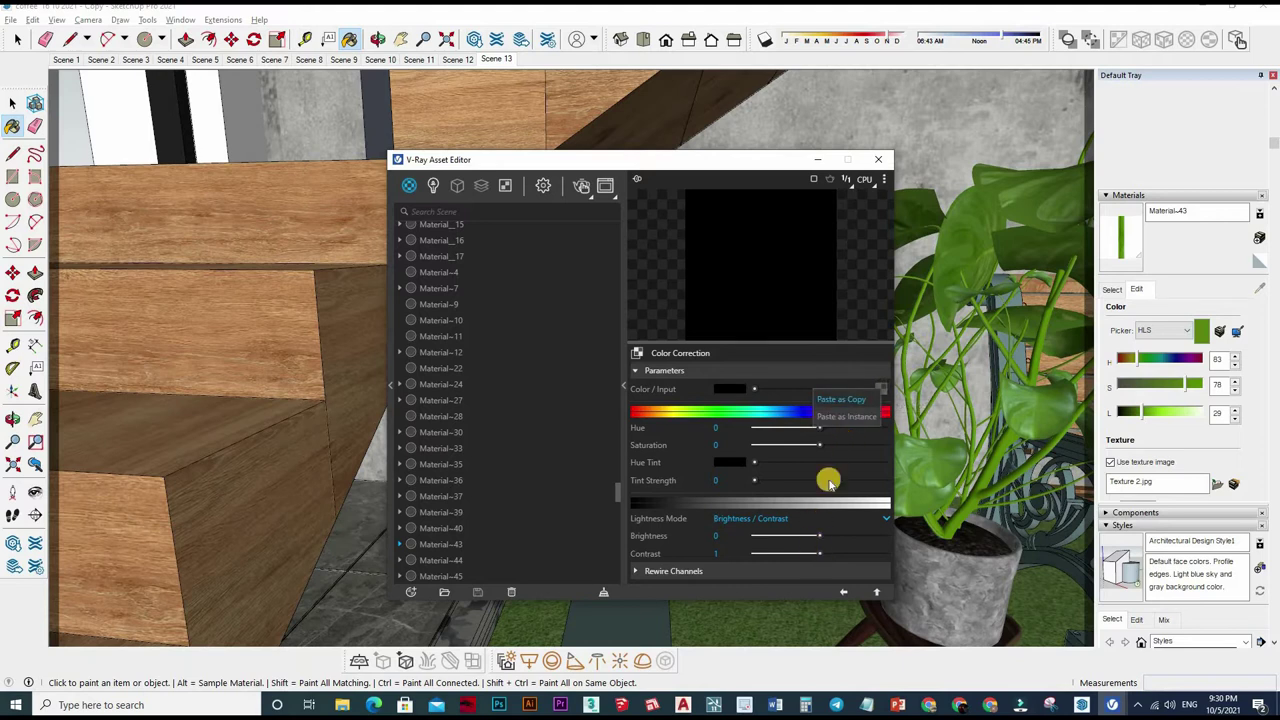
left_click(683, 536)
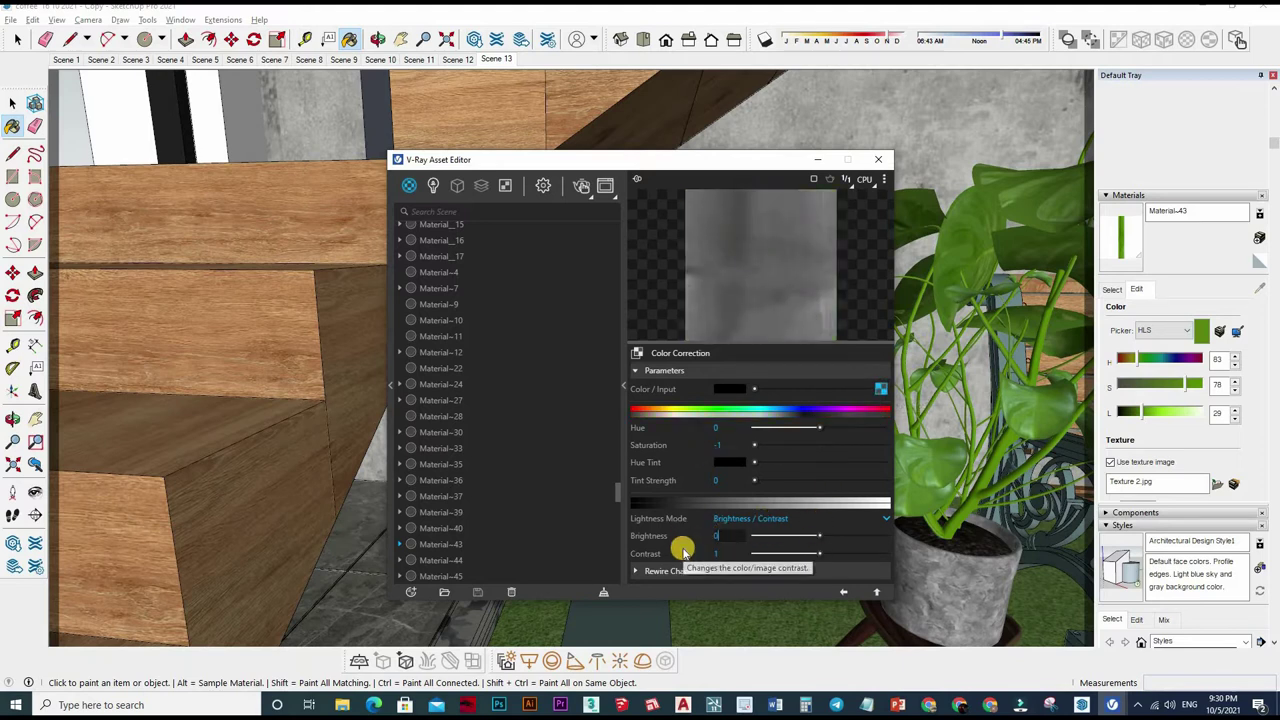
type("0.5")
key("Return")
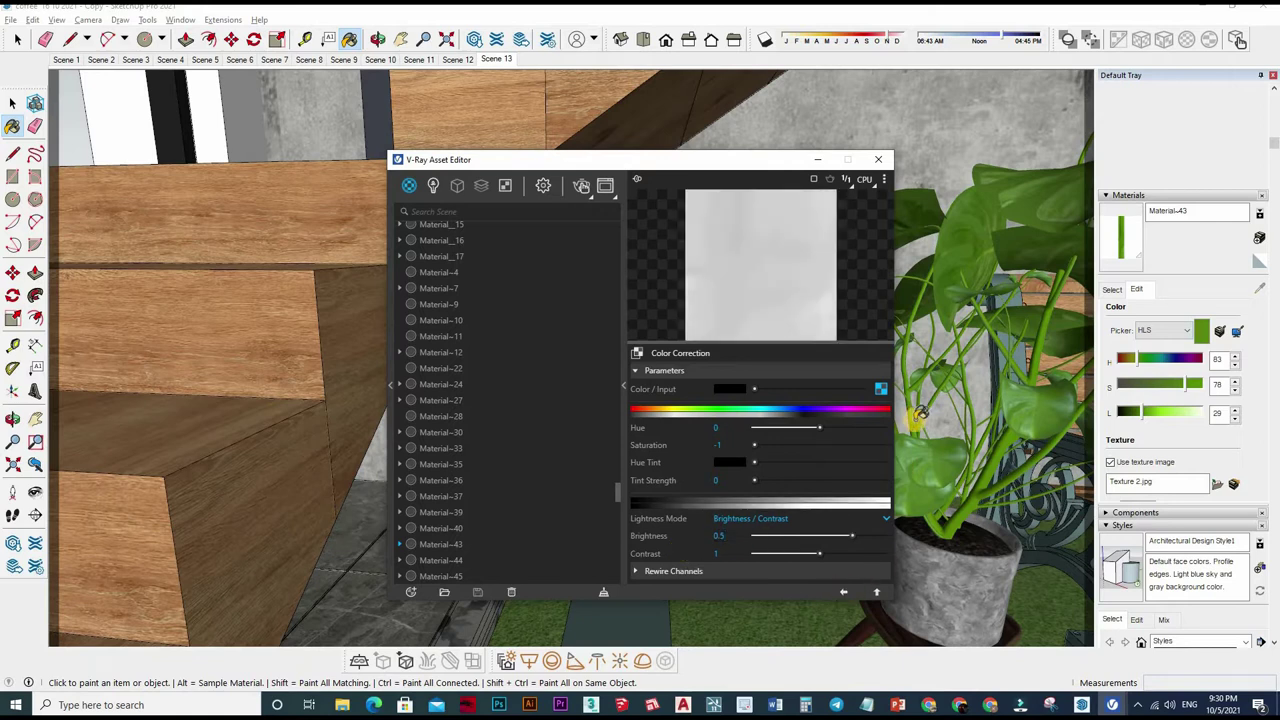
Step: Copy Material-43's colour-corrected glossiness map and paste it into the Bump slot
left_click(1195, 345)
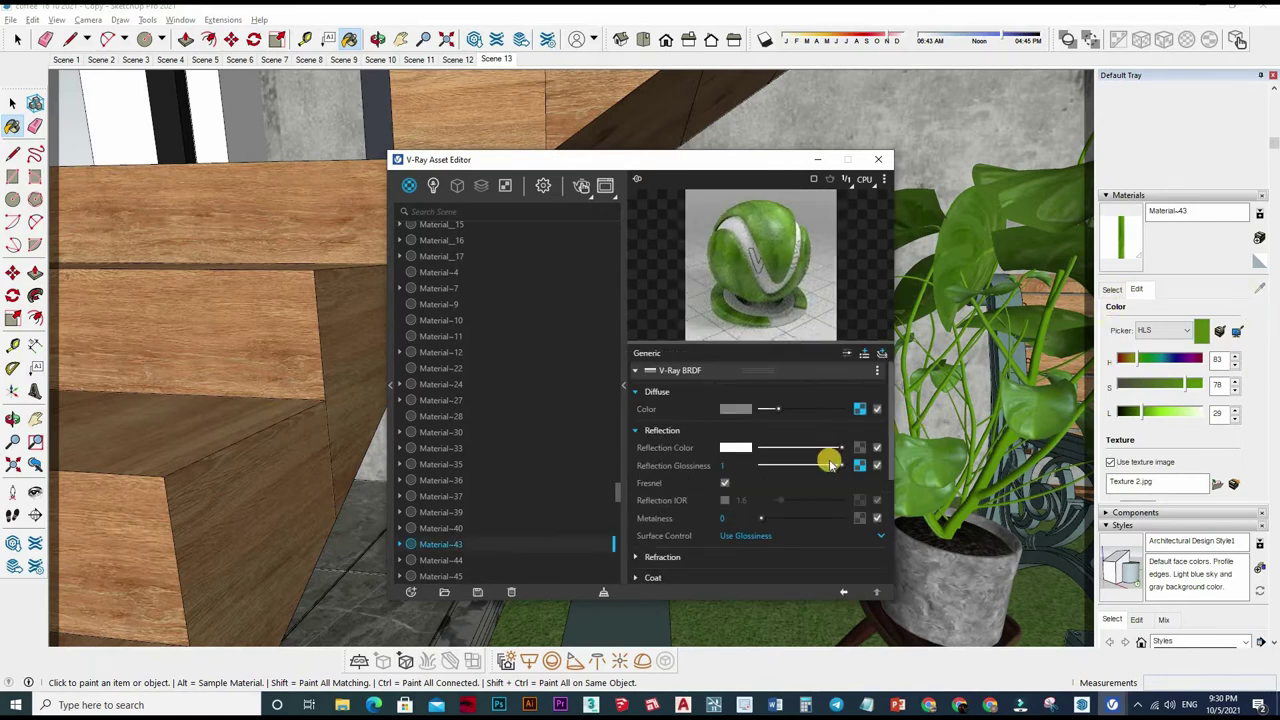
right_click(805, 415)
scroll(789, 507, "down", 3)
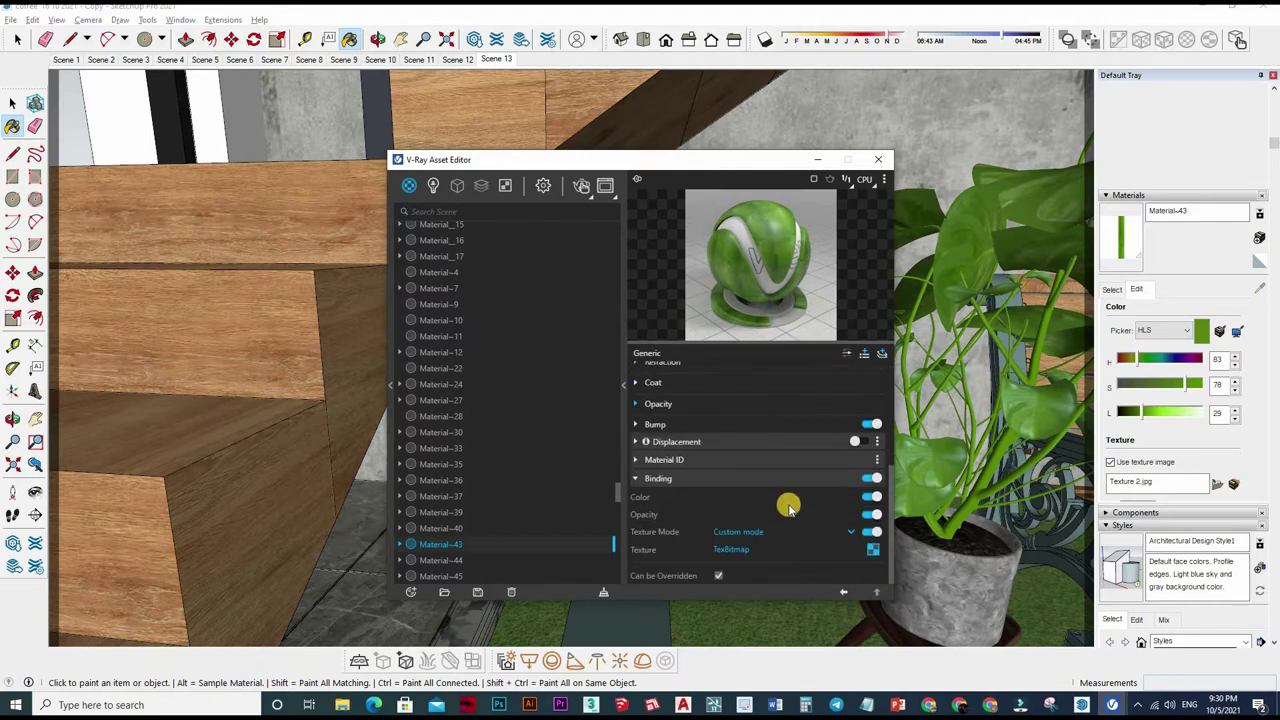
scroll(689, 420, "up", 3)
scroll(790, 445, "down", 3)
left_click(874, 430)
left_click(845, 455)
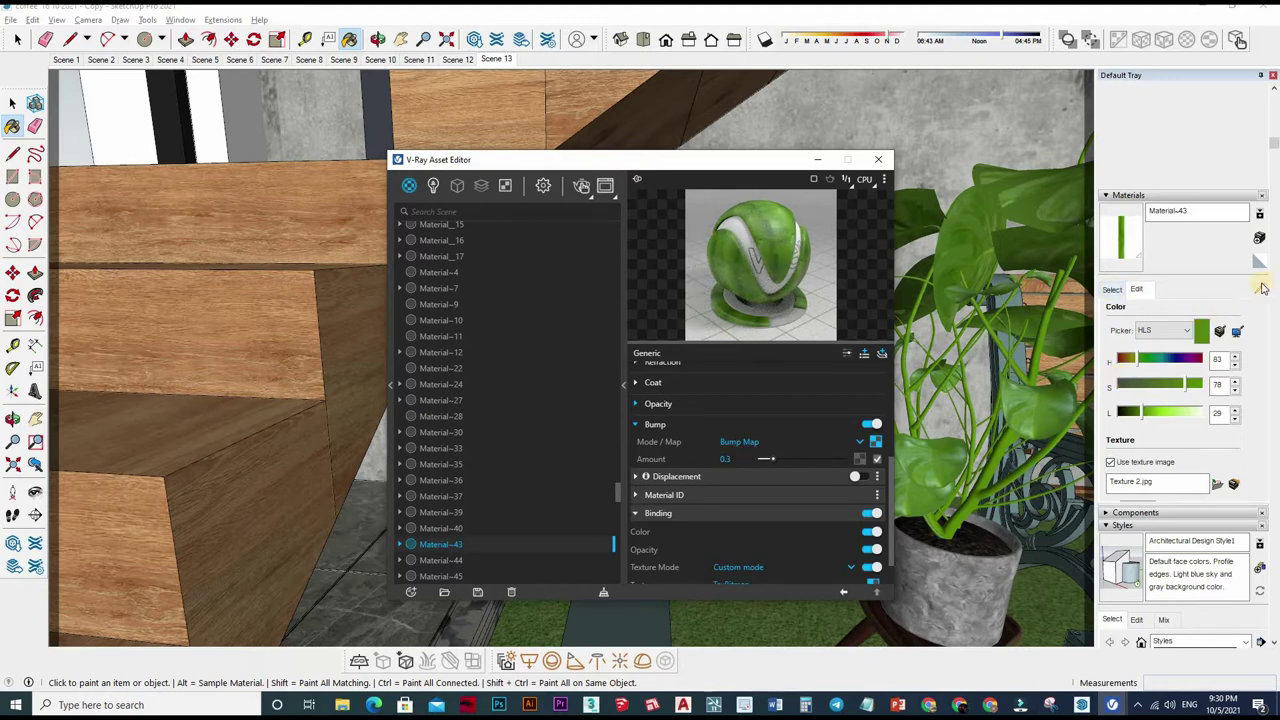
Step: Select leaf Material-46 and open its diffuse Texture 4 image in Photos
left_click(982, 345, "alt")
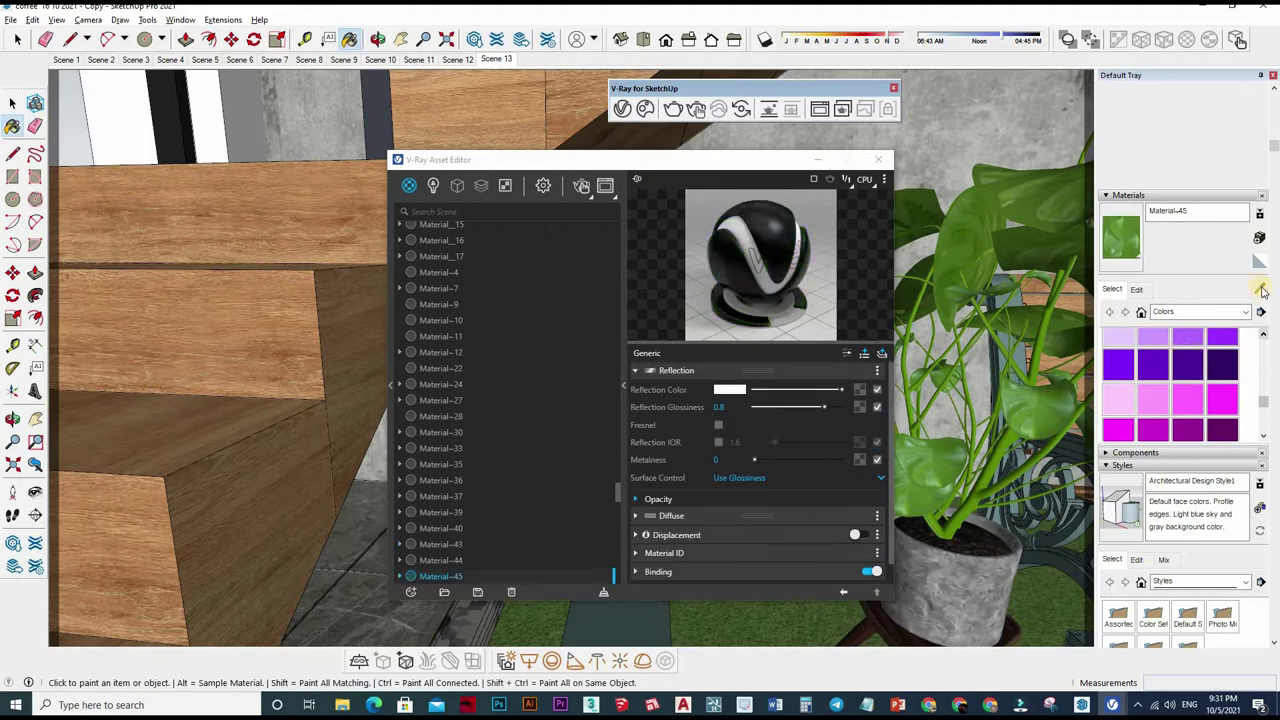
left_click(974, 303, "alt")
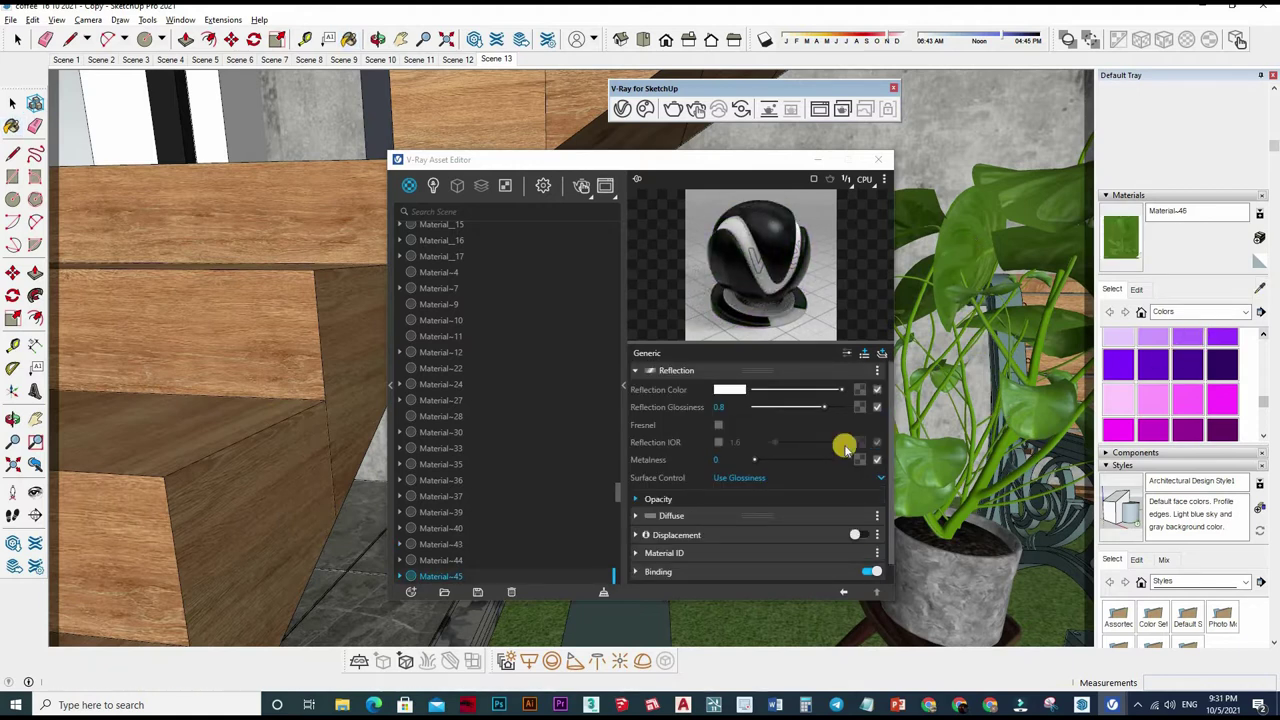
left_click(816, 365)
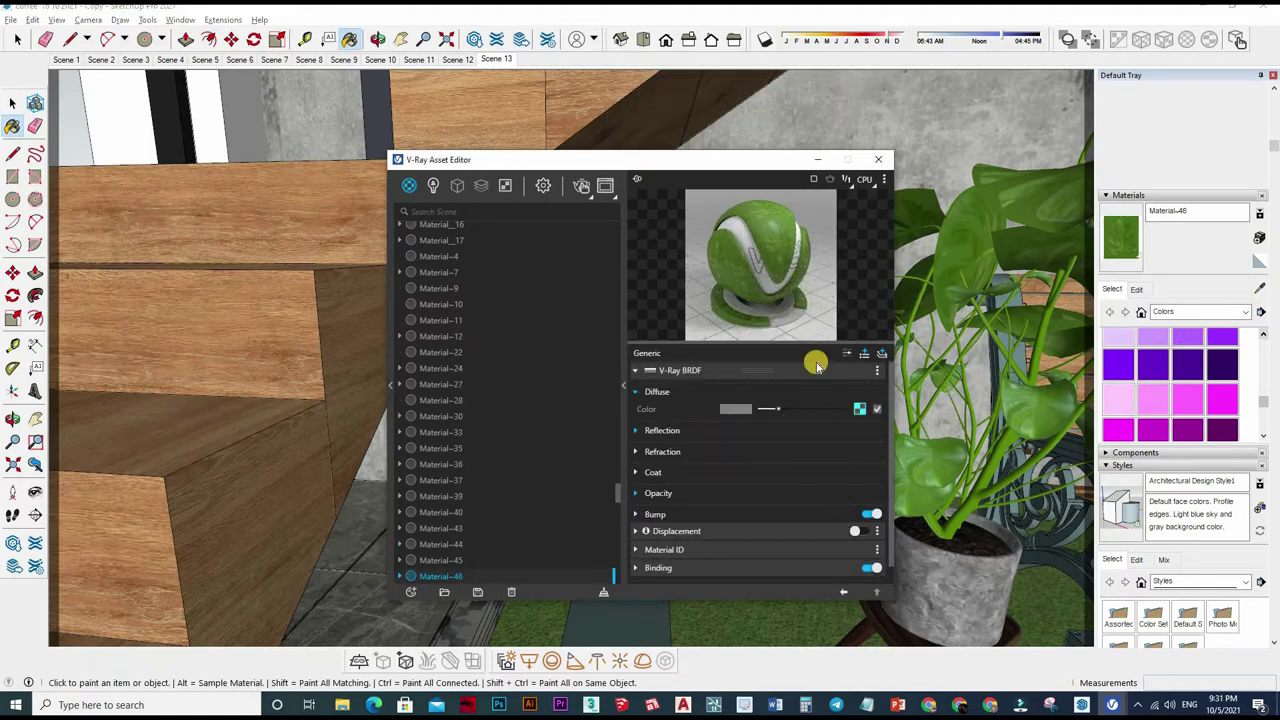
left_click(859, 408)
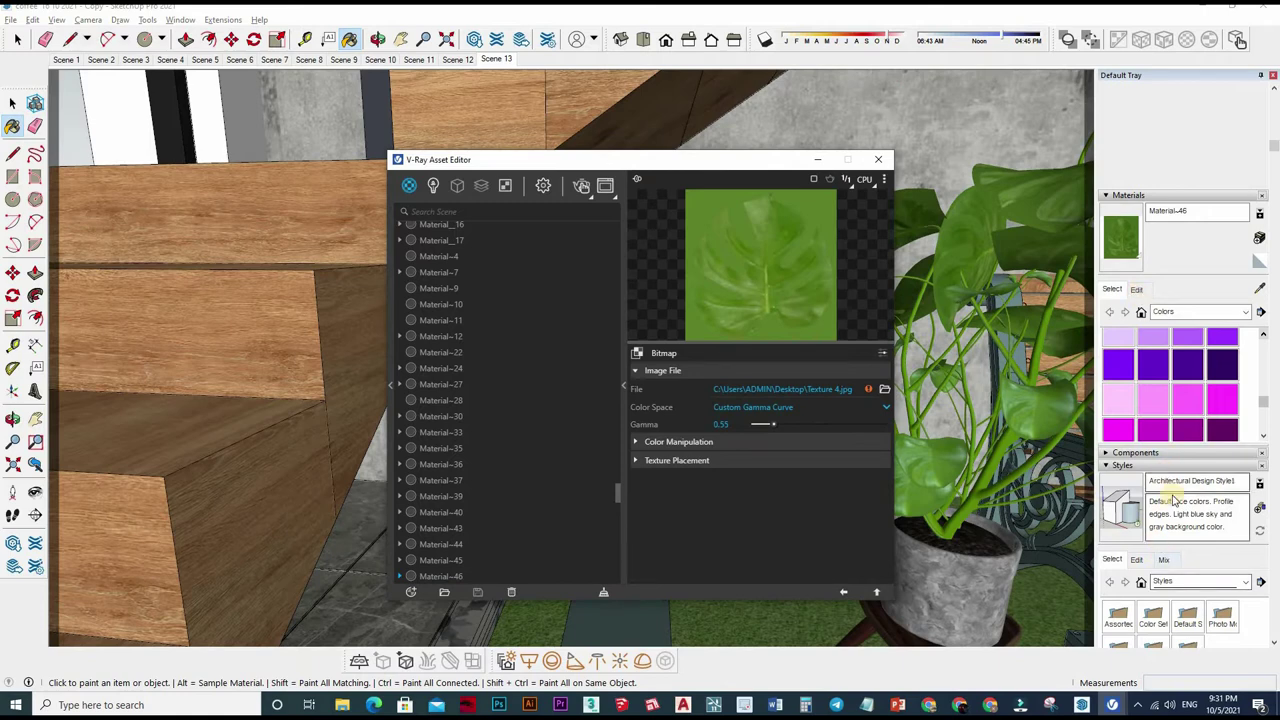
left_click(1137, 290)
left_click(800, 690)
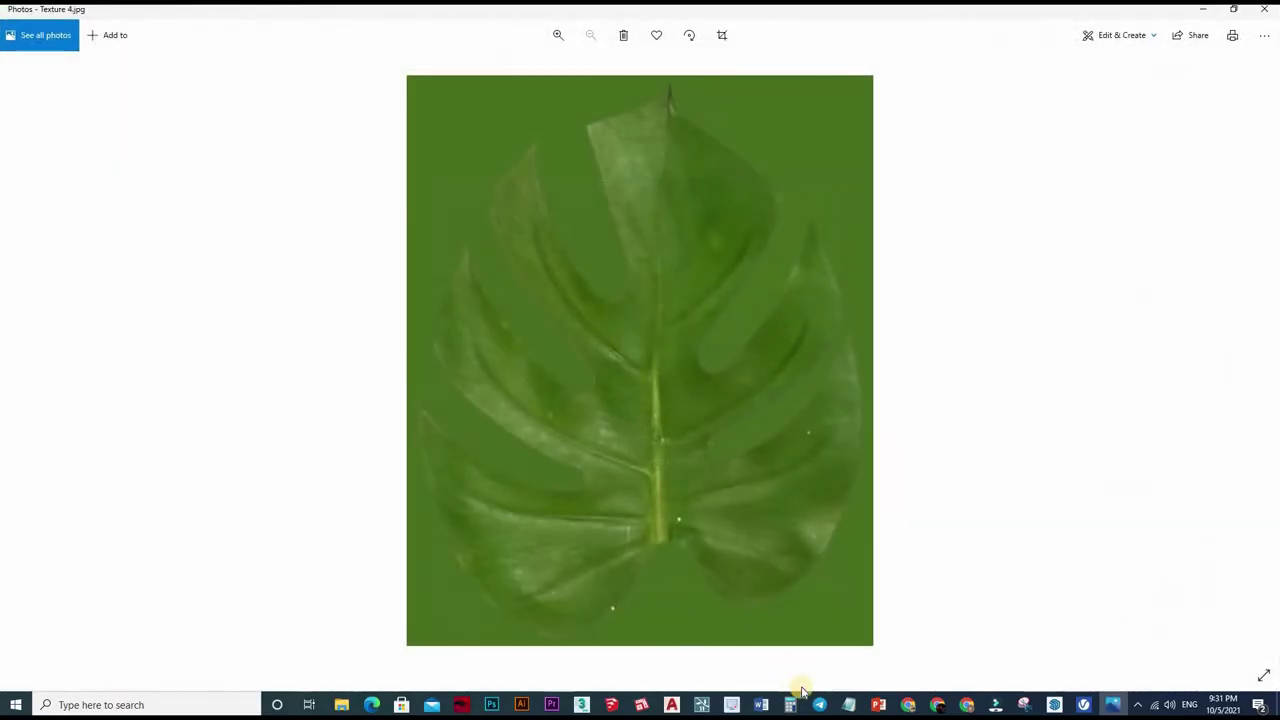
mouse_move(341, 705)
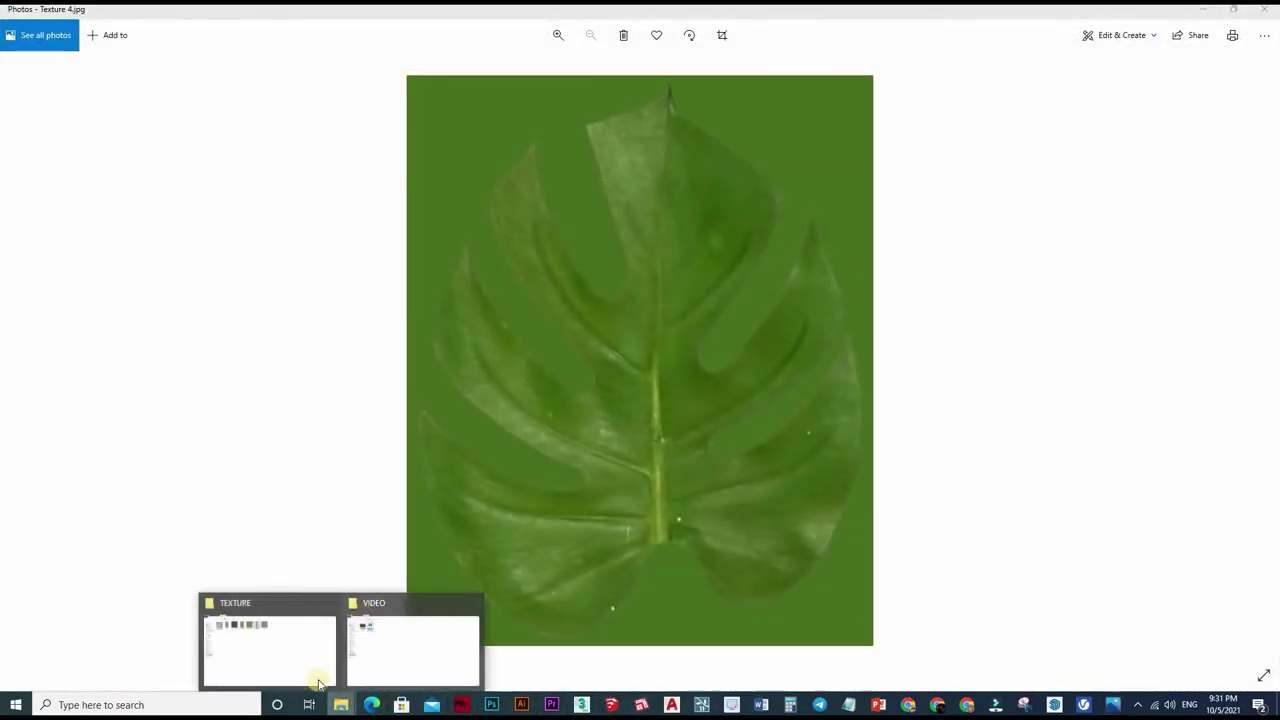
Step: Paste Texture 4 into the COFFEE TEXTURE folder and open it to check
left_click(333, 677)
left_click(411, 643)
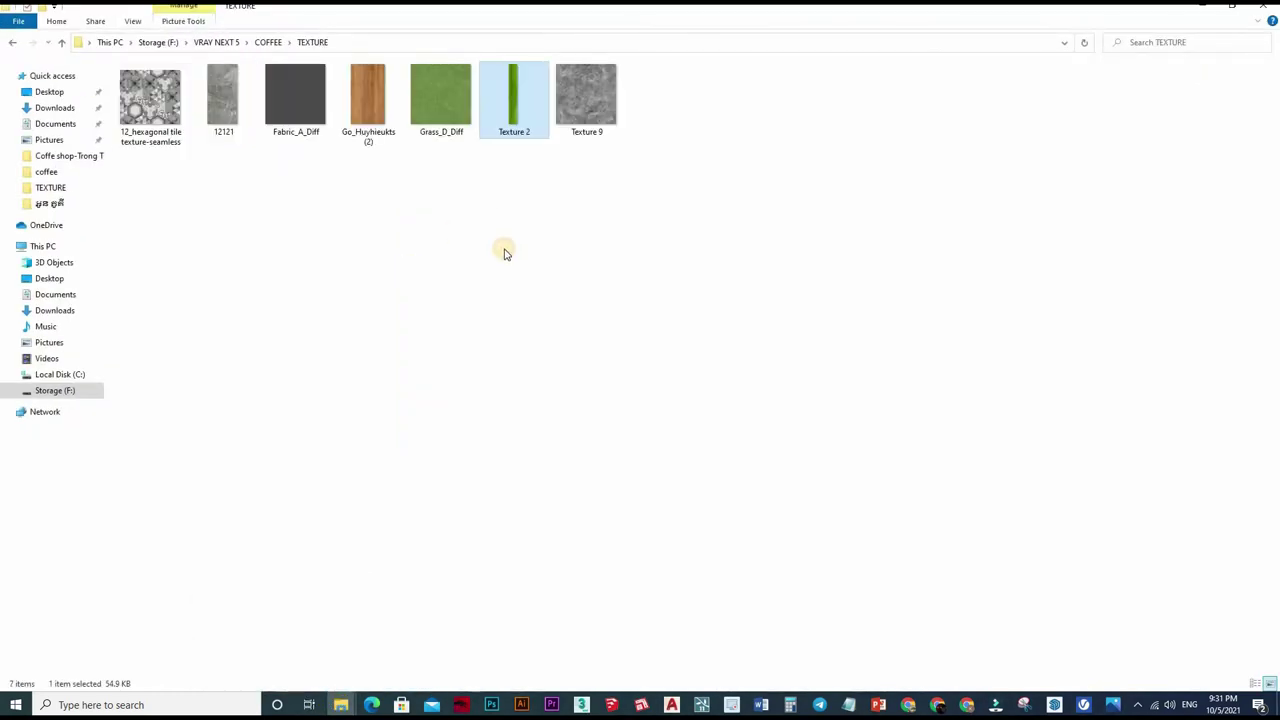
key("ctrl+v")
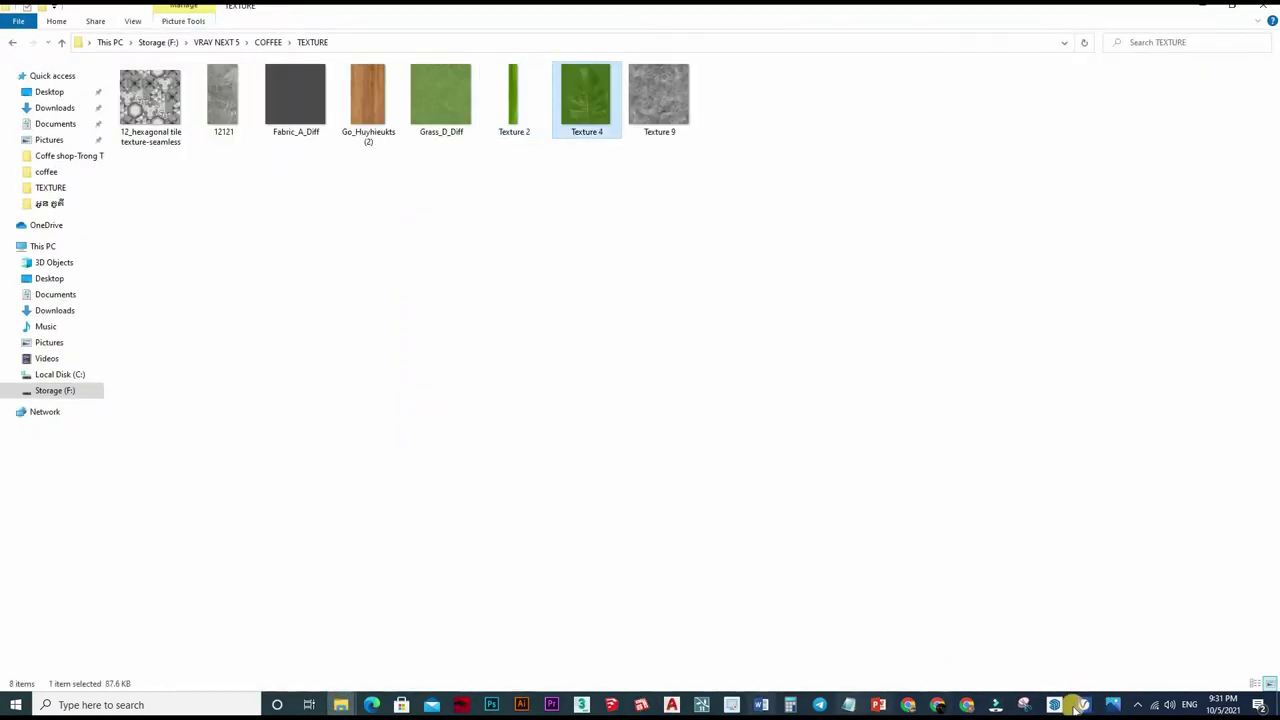
key("Return")
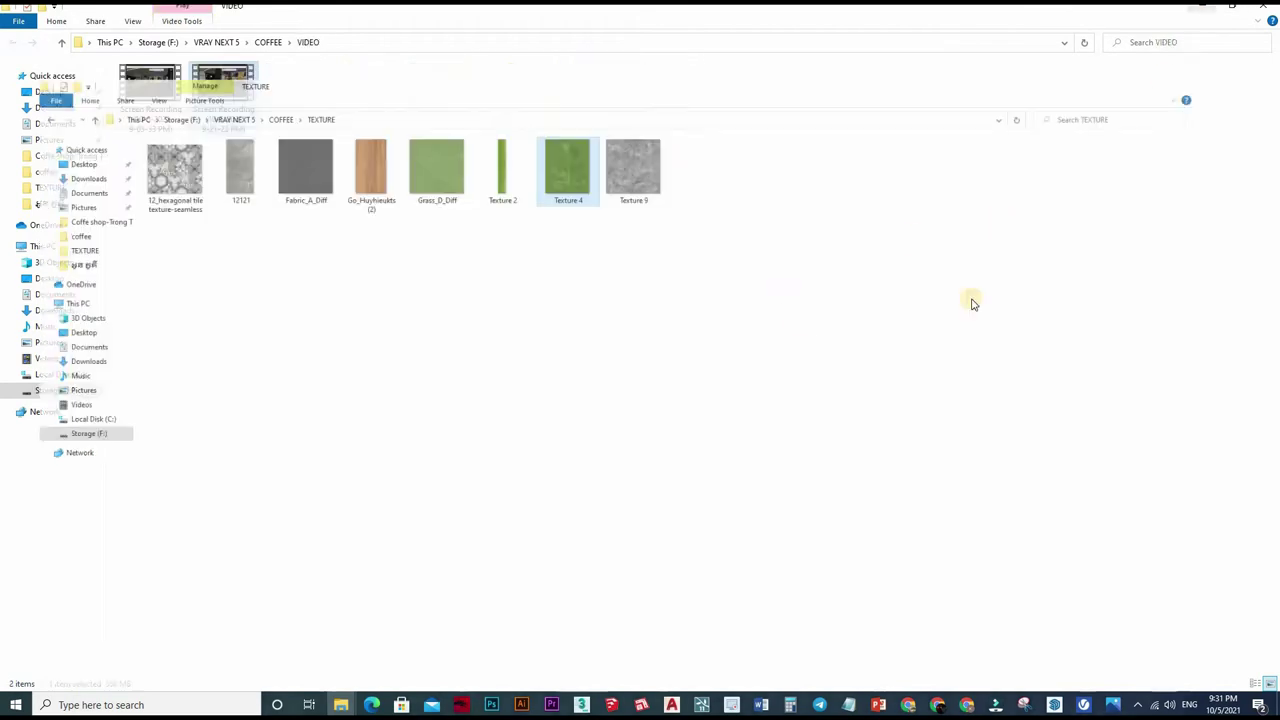
Step: Relink Material-46's bitmap to Texture 4 in the TEXTURE folder
key("alt+F4")
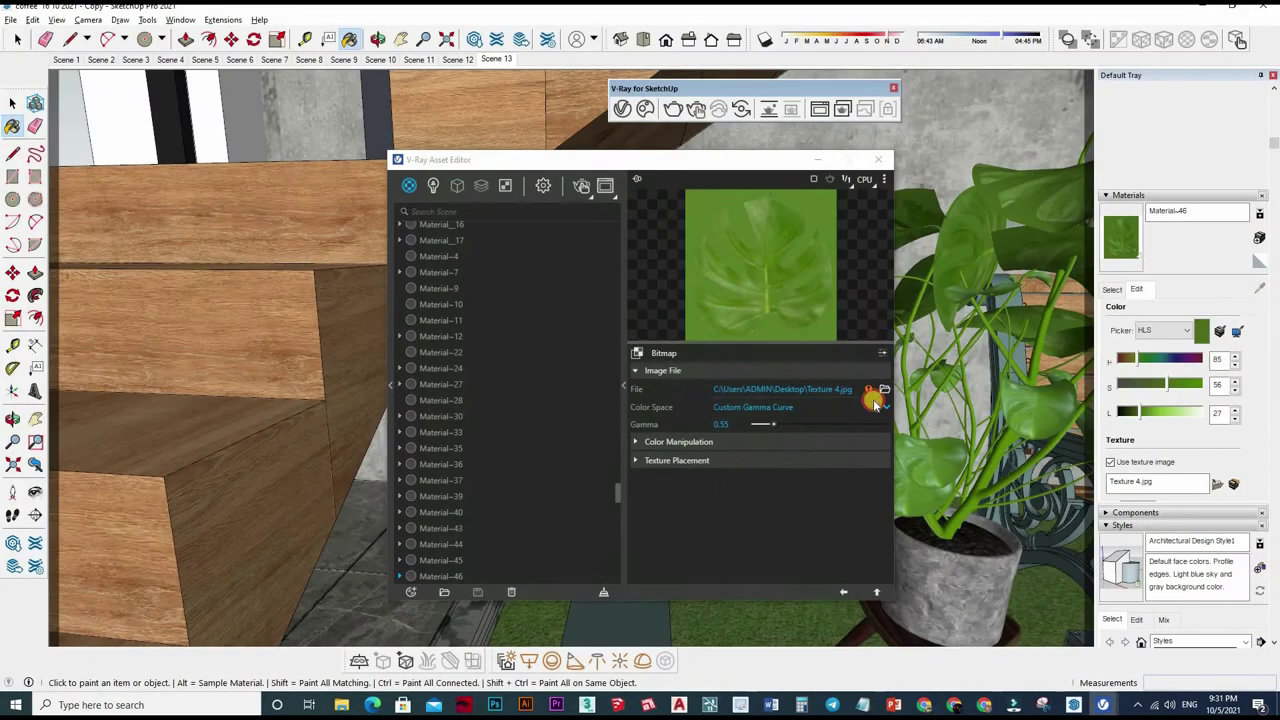
left_click(871, 394)
left_click(542, 447)
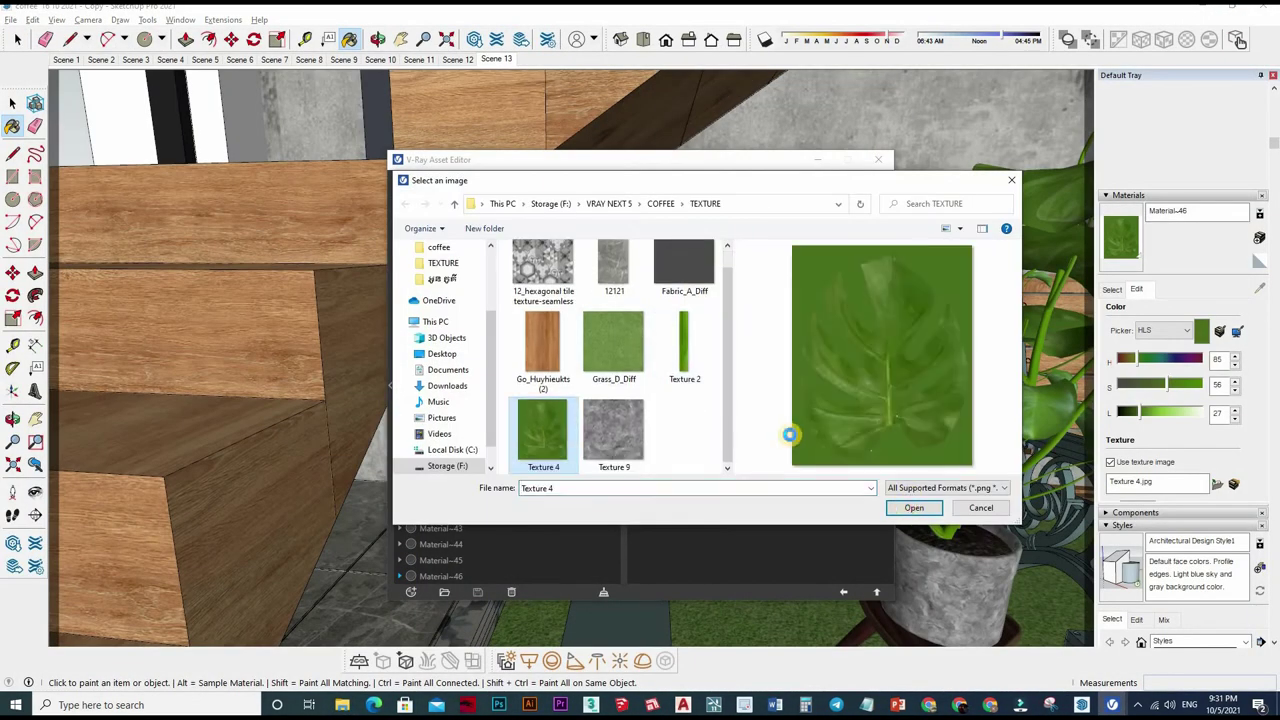
left_click(914, 508)
left_click(880, 578)
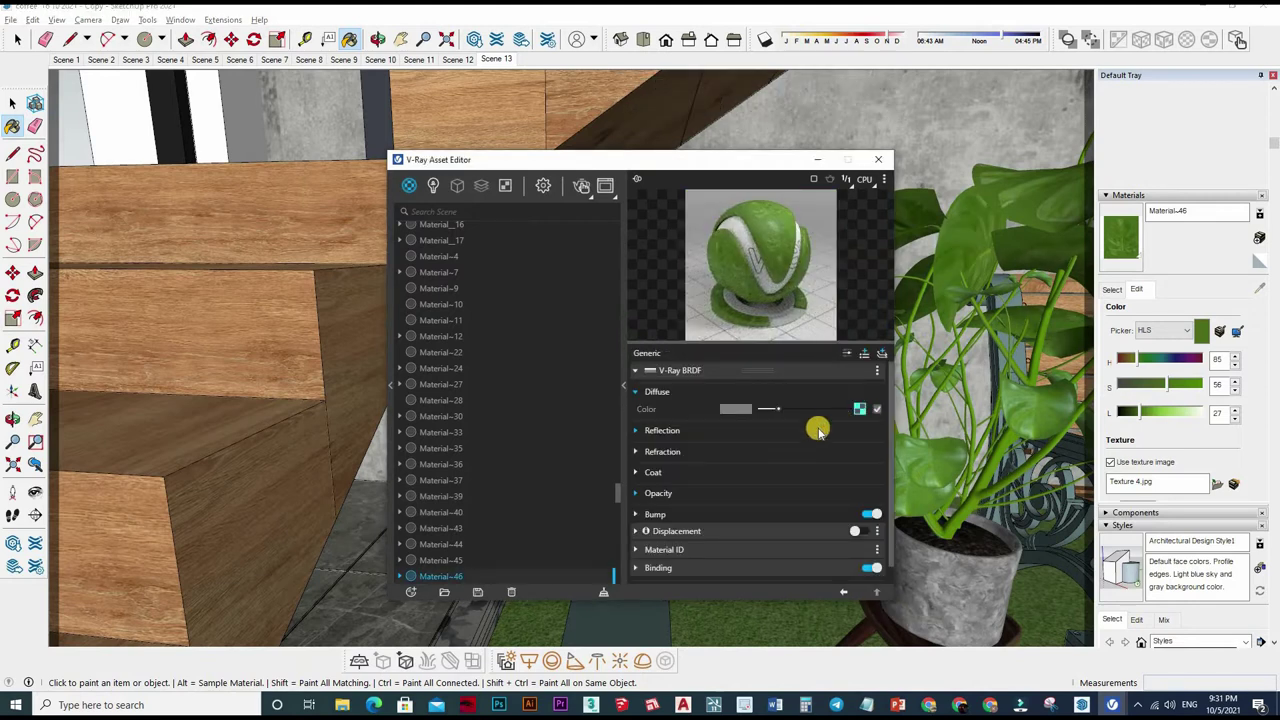
Step: Set Material-46's Binding to Custom mode with a pasted copy of the leaf bitmap
scroll(835, 490, "down", 1)
left_click(742, 549)
scroll(740, 545, "down", 2)
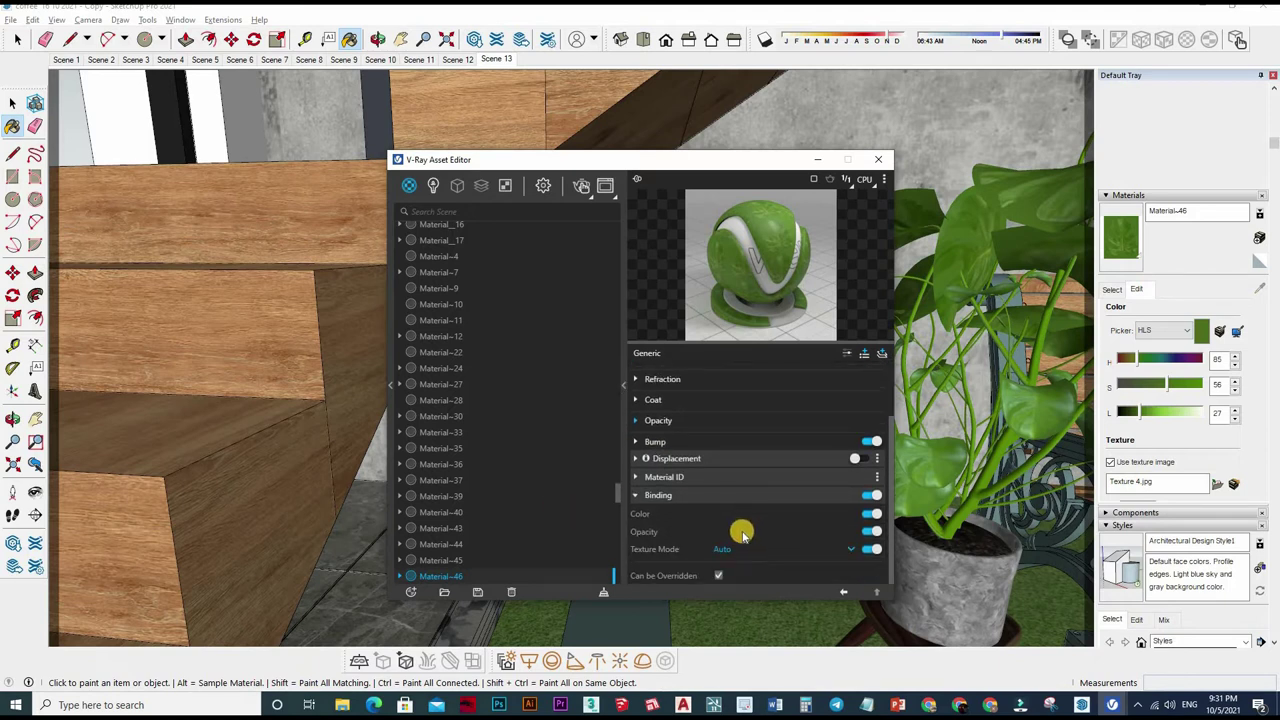
left_click(740, 531)
scroll(820, 530, "down", 1)
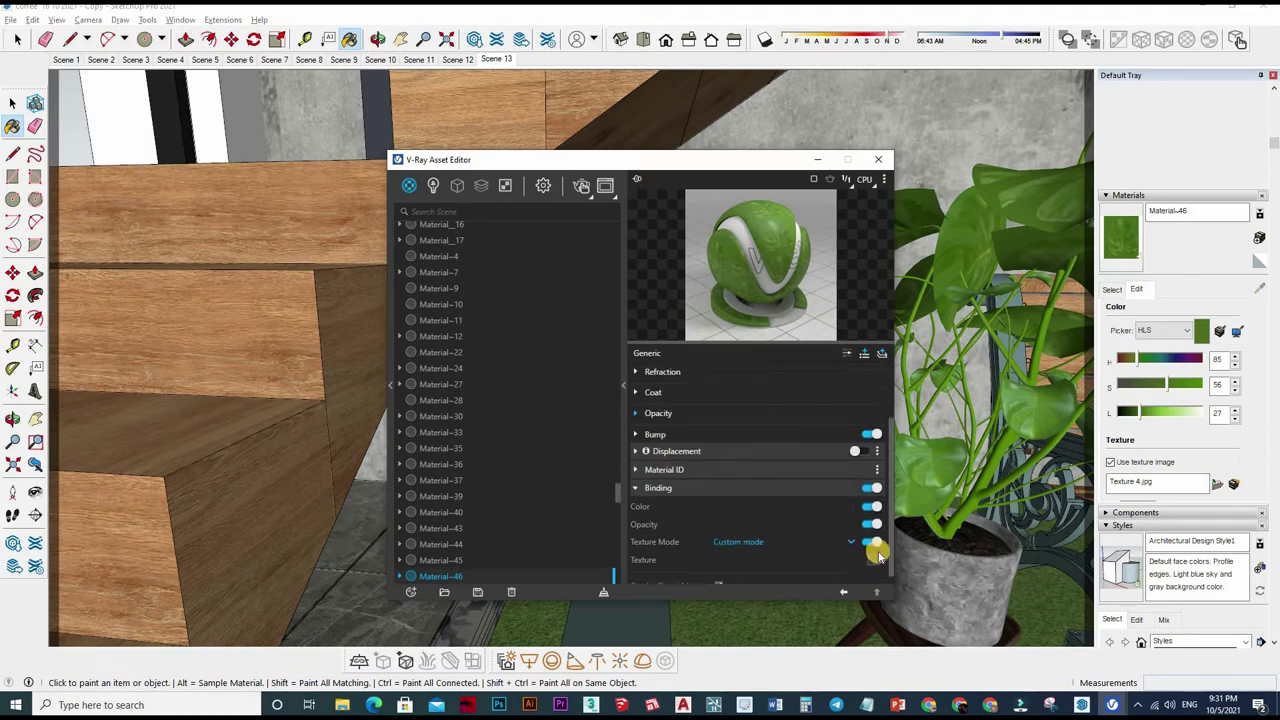
right_click(874, 551)
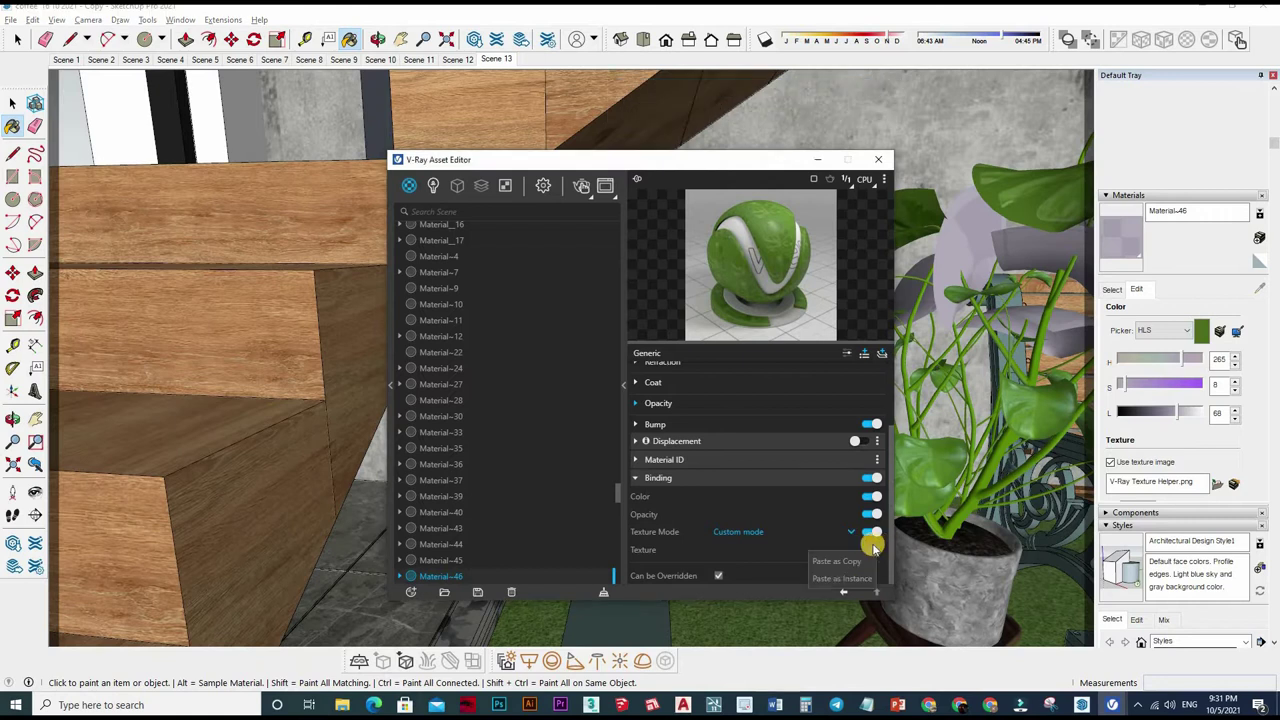
left_click(820, 524)
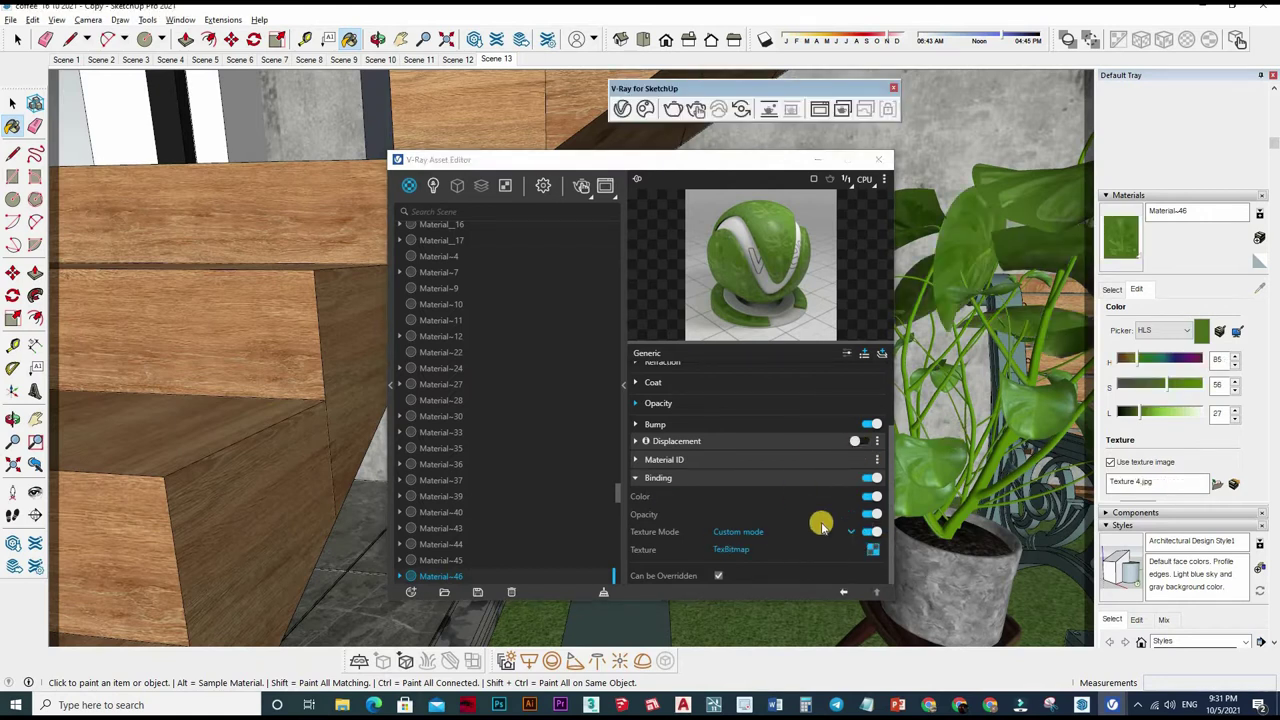
right_click(836, 468)
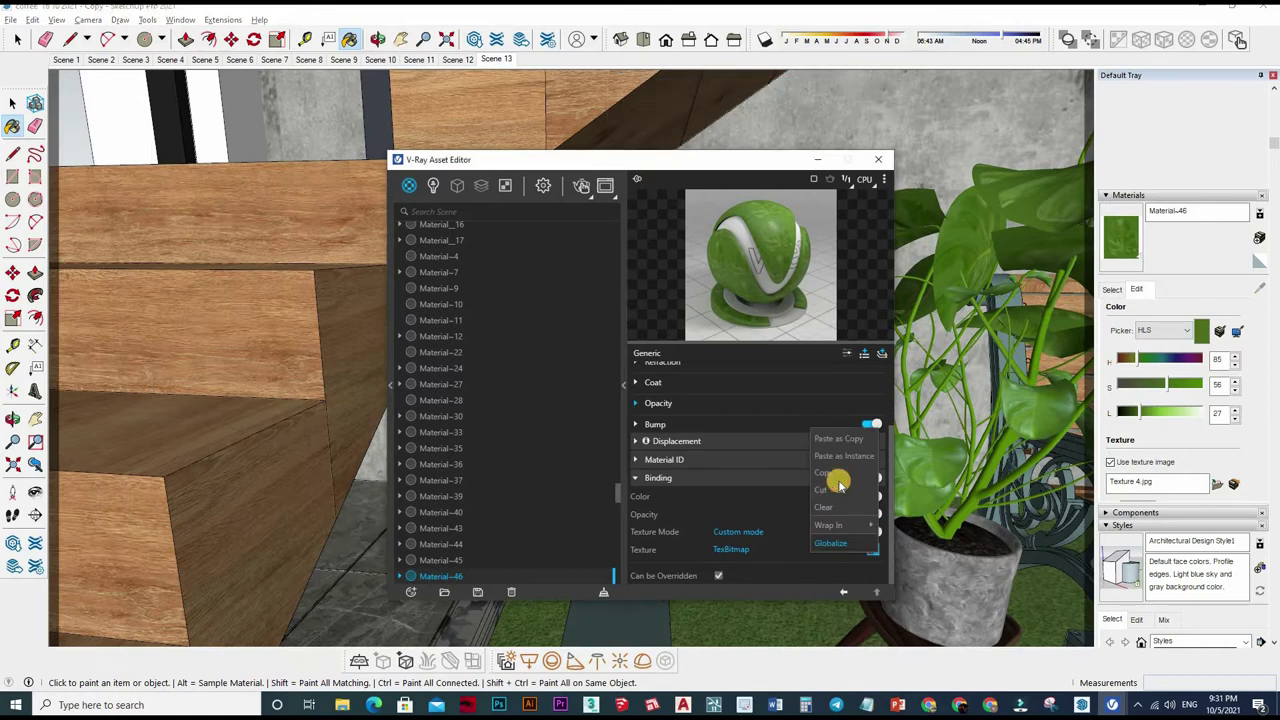
left_click(740, 453)
scroll(745, 450, "up", 3)
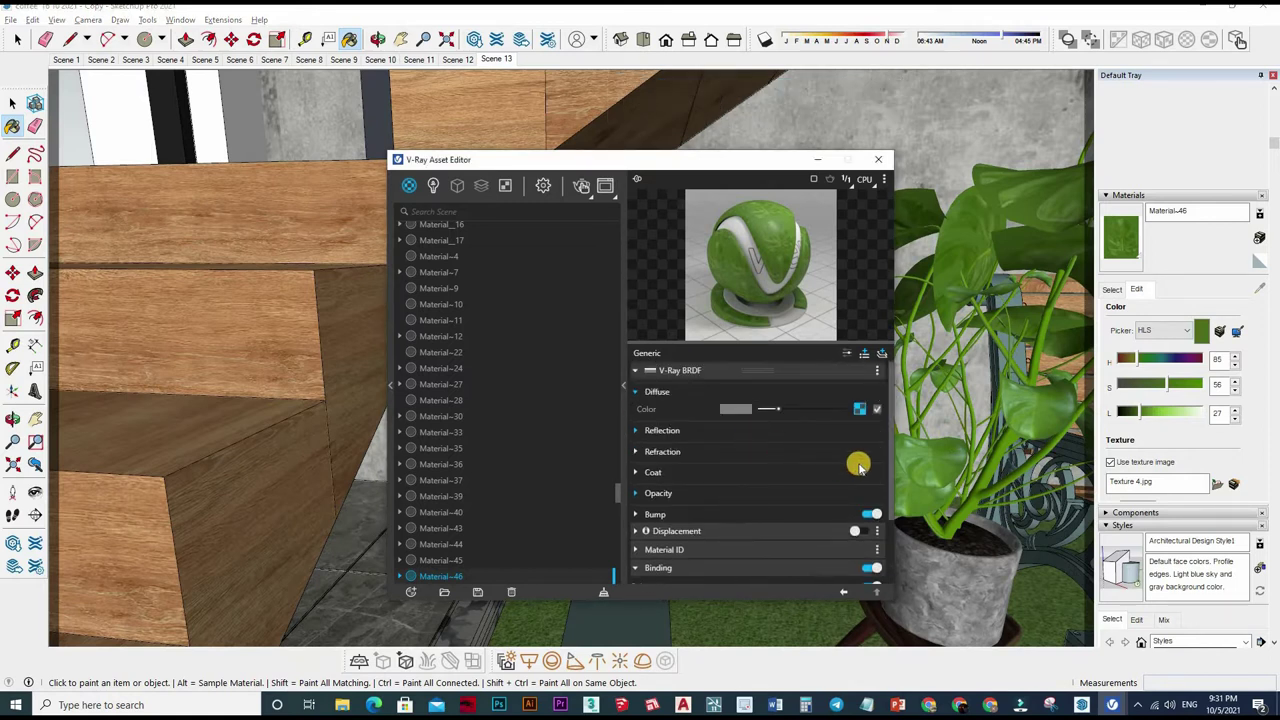
Step: Set Material-46's glossiness to 1 with a Color Correction map (saturation -1, brightness 0.5)
left_click(800, 430)
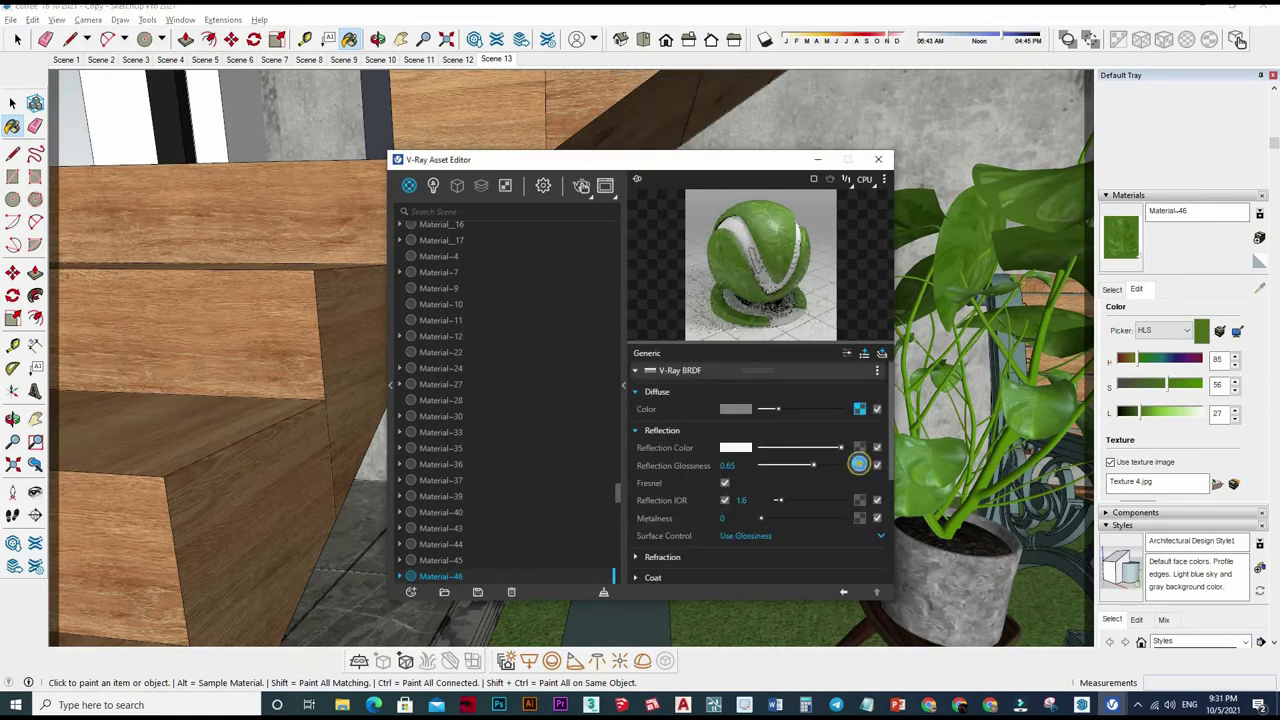
left_click_drag(858, 463, 860, 467)
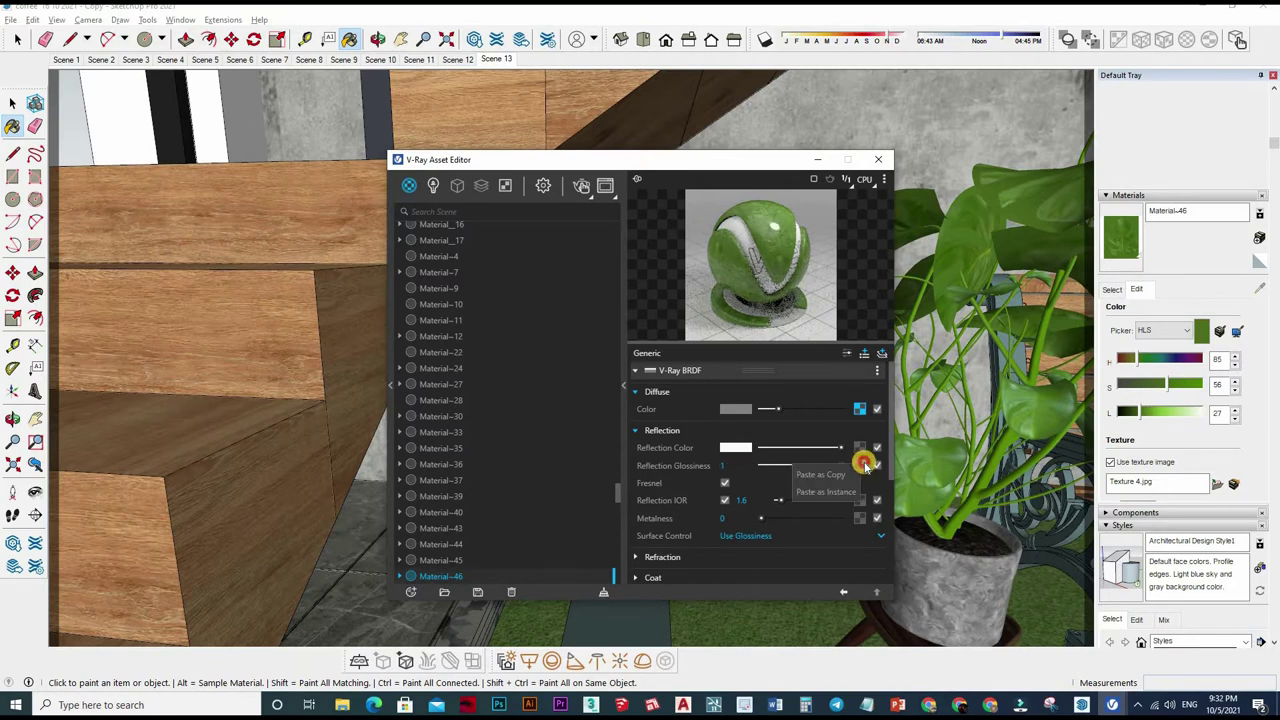
left_click(859, 465)
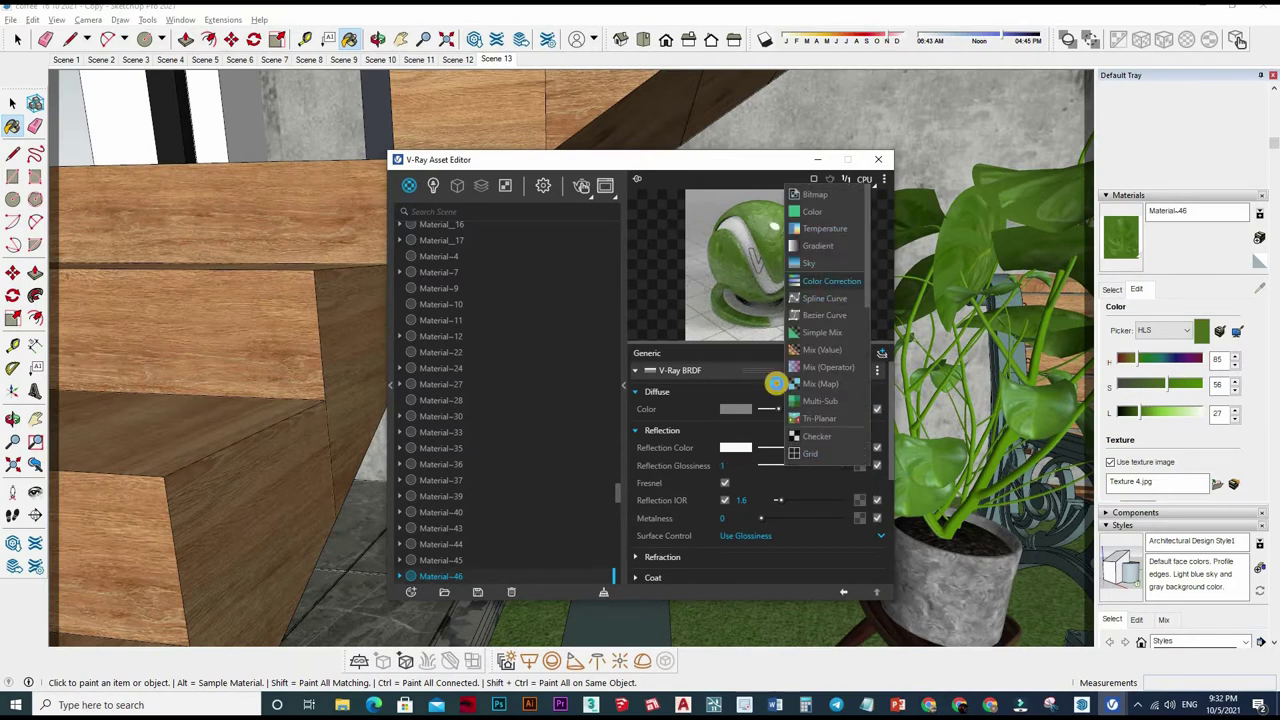
left_click(830, 281)
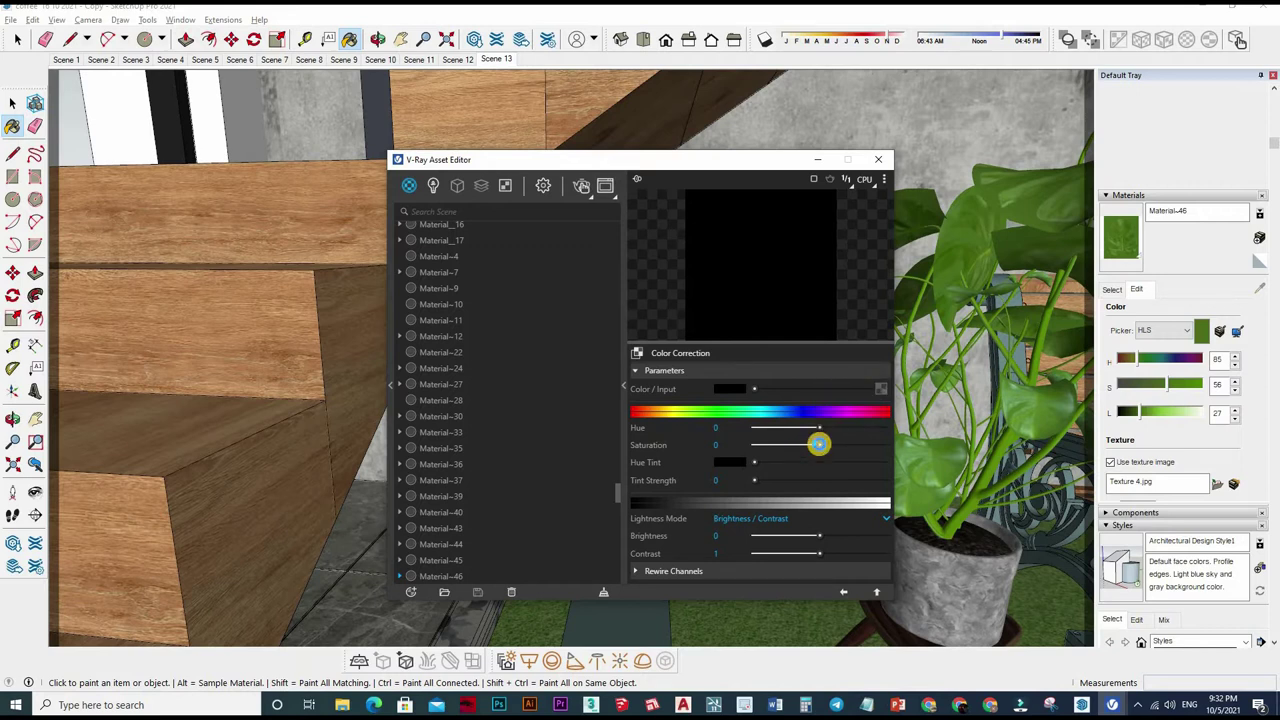
left_click_drag(820, 531, 686, 541)
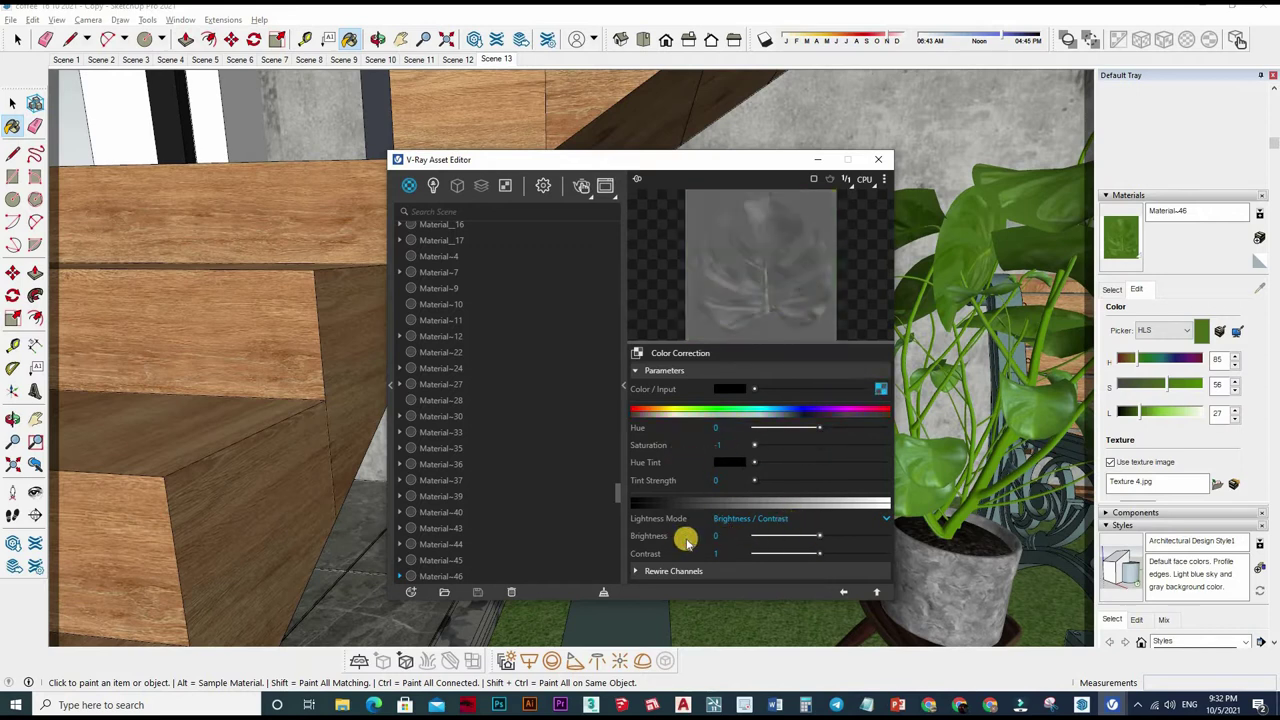
type("0.")
type("5")
key("Return")
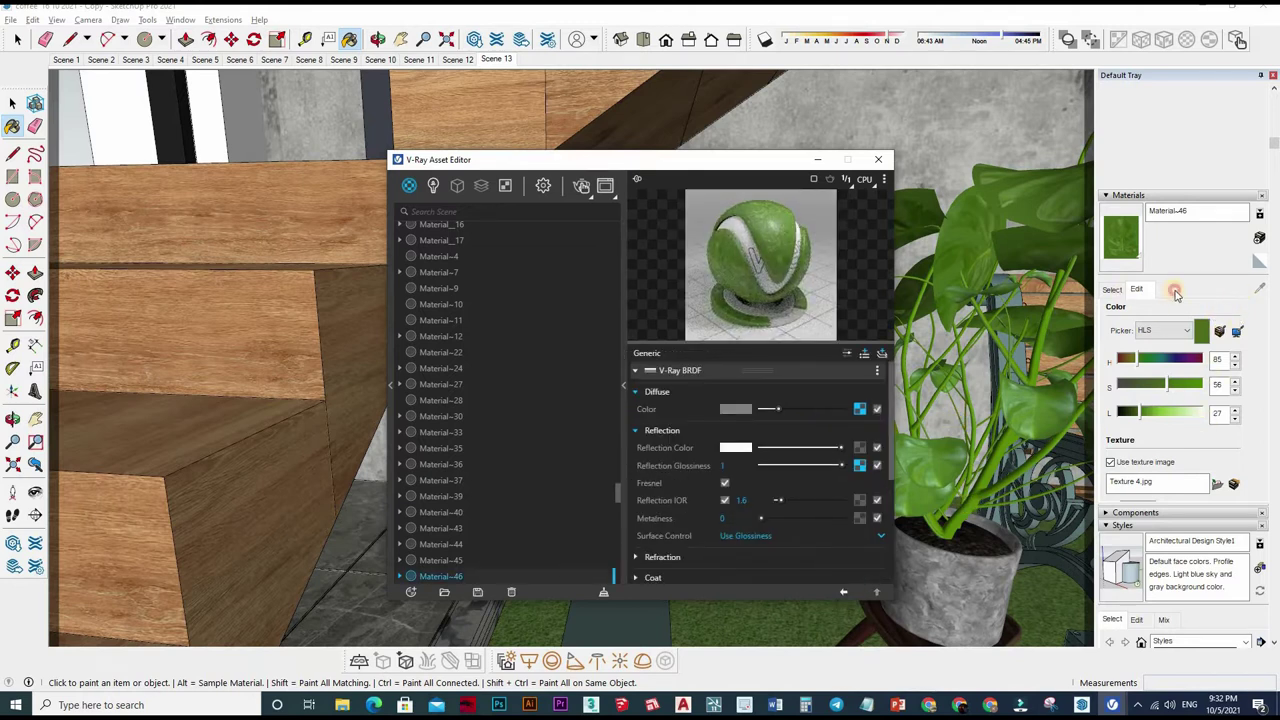
Step: Sample the dark wood Material-48 from the model and open its Texture 7 image
left_click(1263, 292)
mouse_move(1045, 375)
middle_mouse_down()
mouse_move(1097, 268)
mouse_move(971, 423)
mouse_move(810, 342)
middle_mouse_up()
left_click(855, 408)
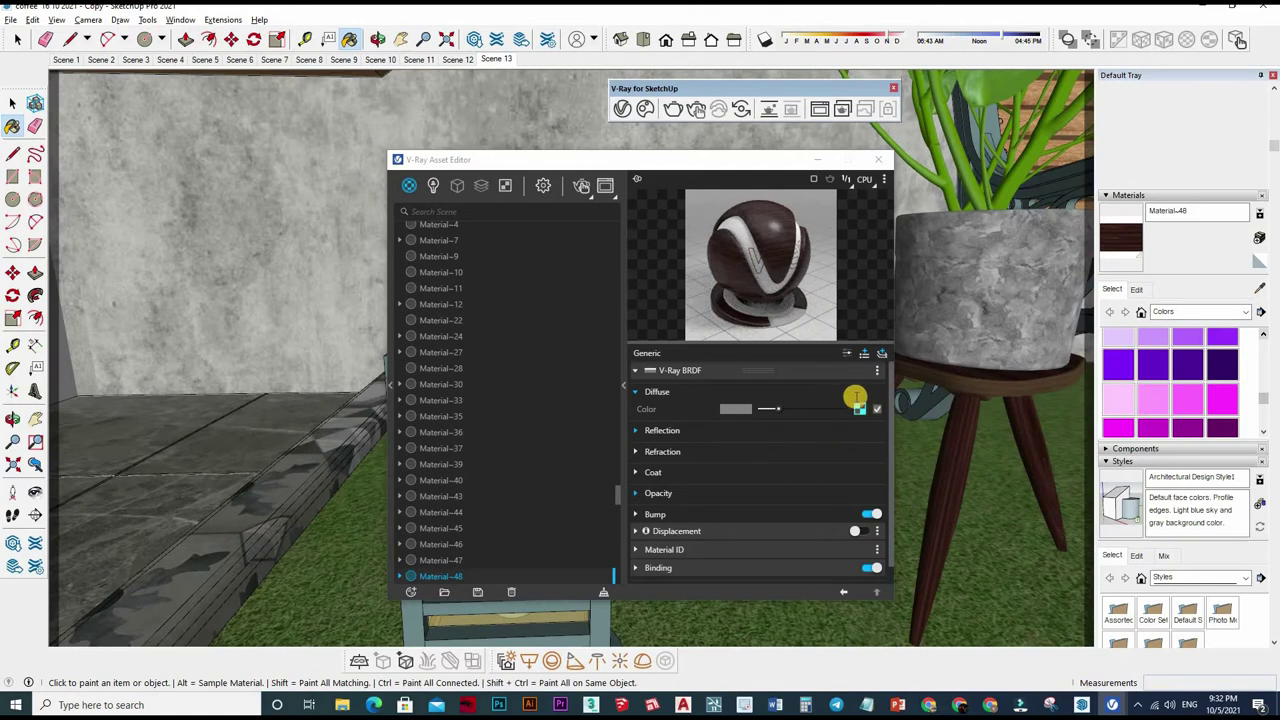
left_click(1137, 289)
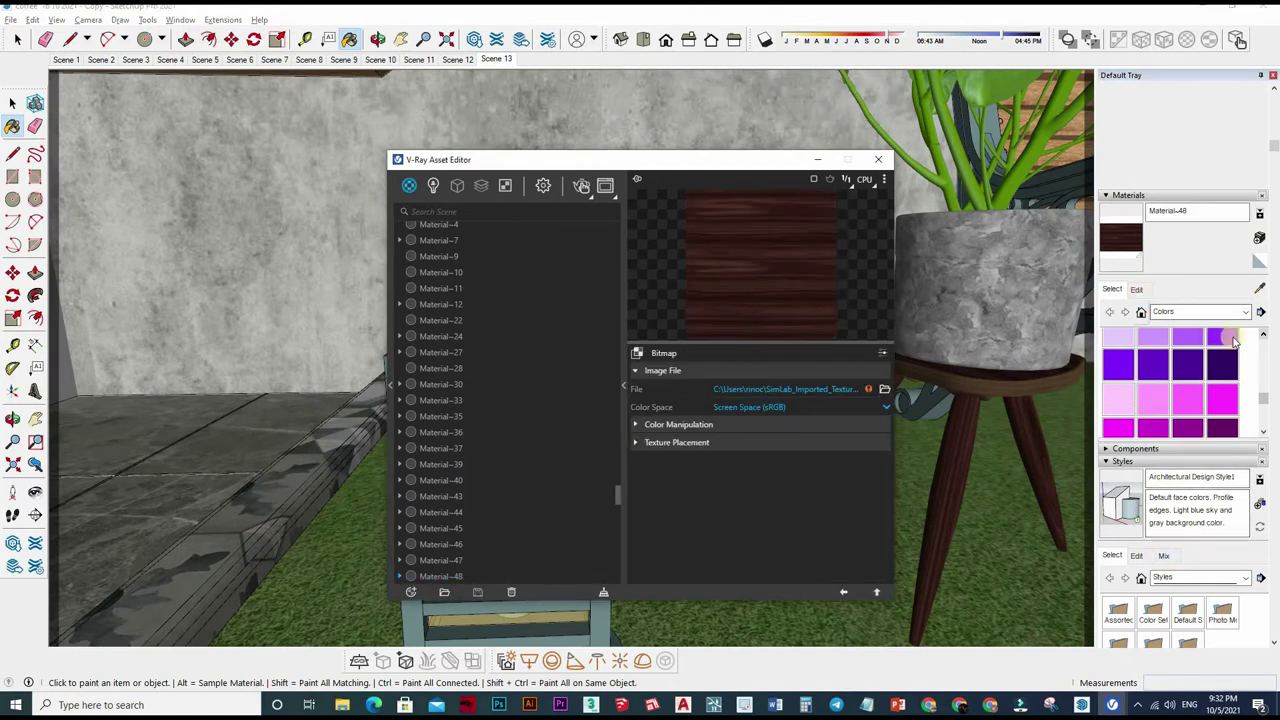
left_click(1236, 486)
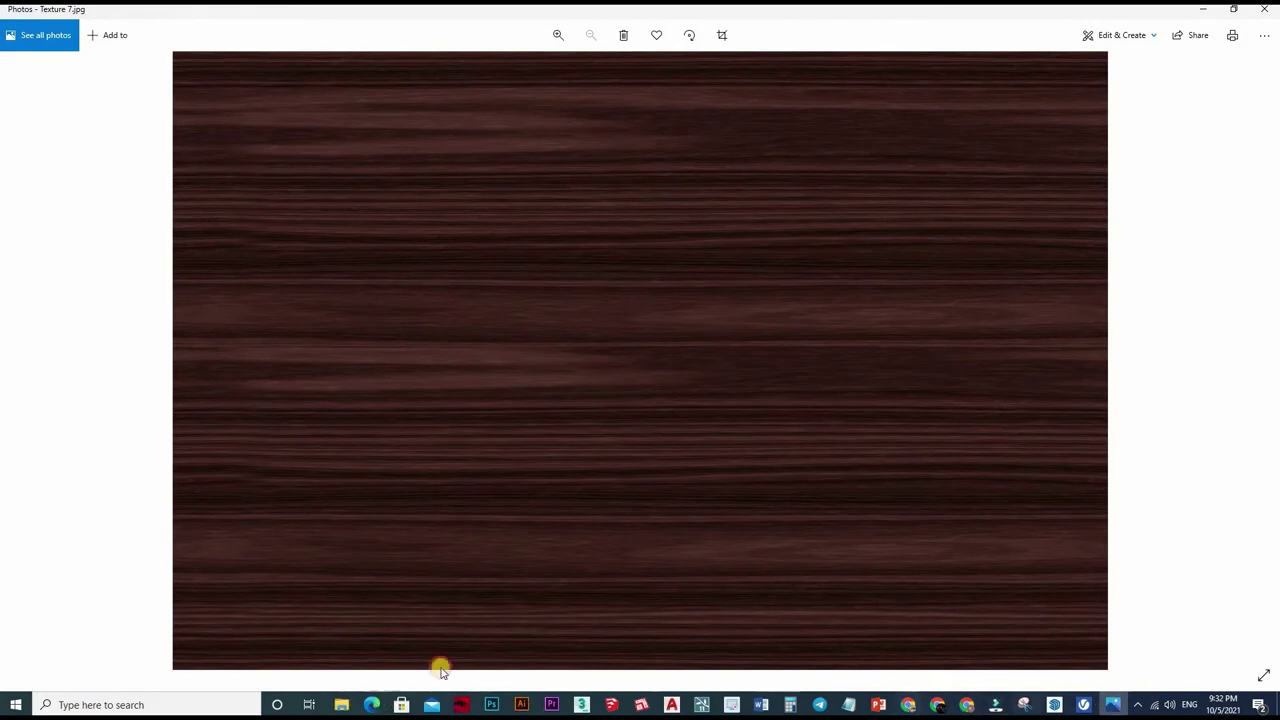
Step: Paste Texture 7 into the COFFEE TEXTURE folder window
left_click(400, 615)
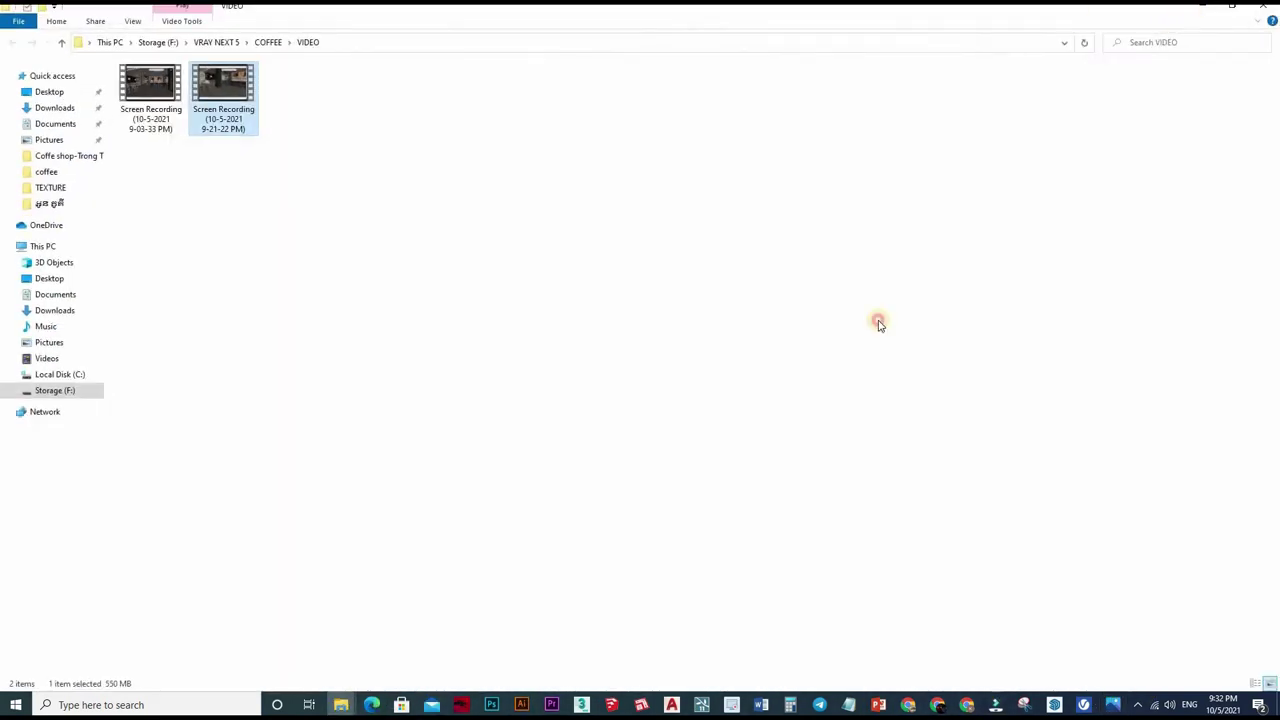
left_click(343, 698)
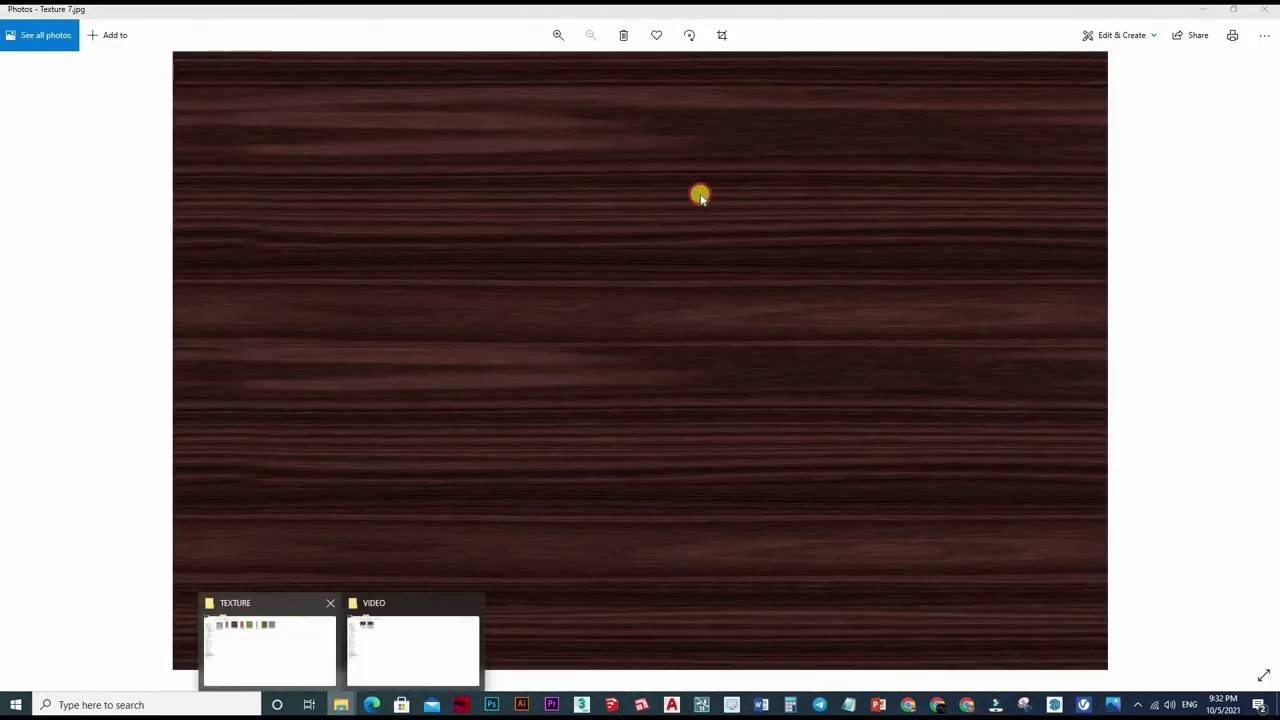
key("ctrl+v")
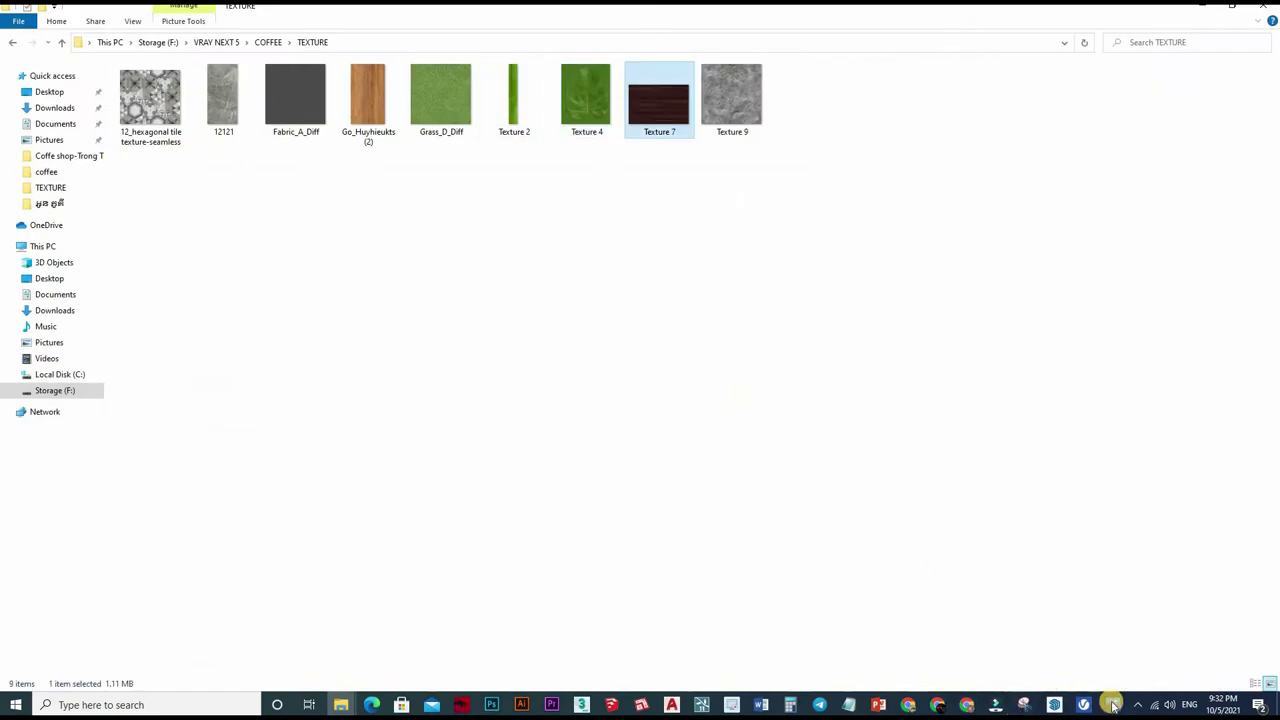
Step: Relink Material-48's wood bitmap to Texture 7
left_click(1263, 7)
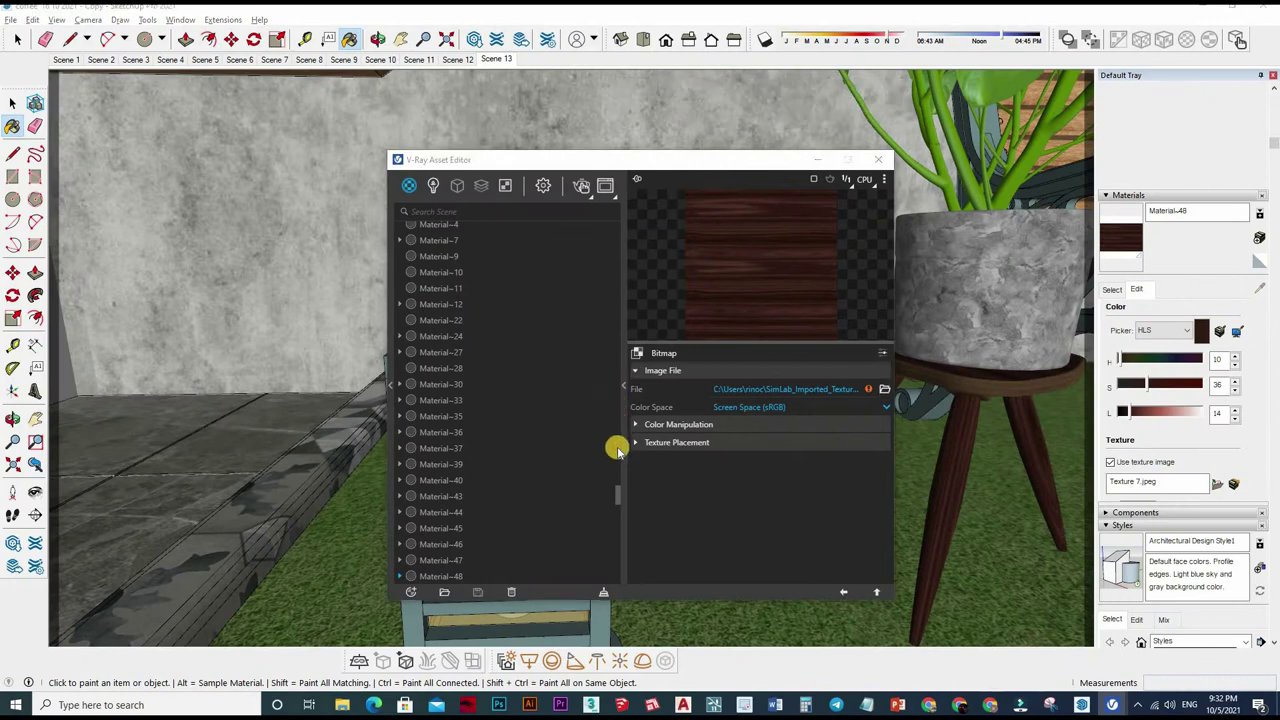
left_click(614, 443)
key("Return")
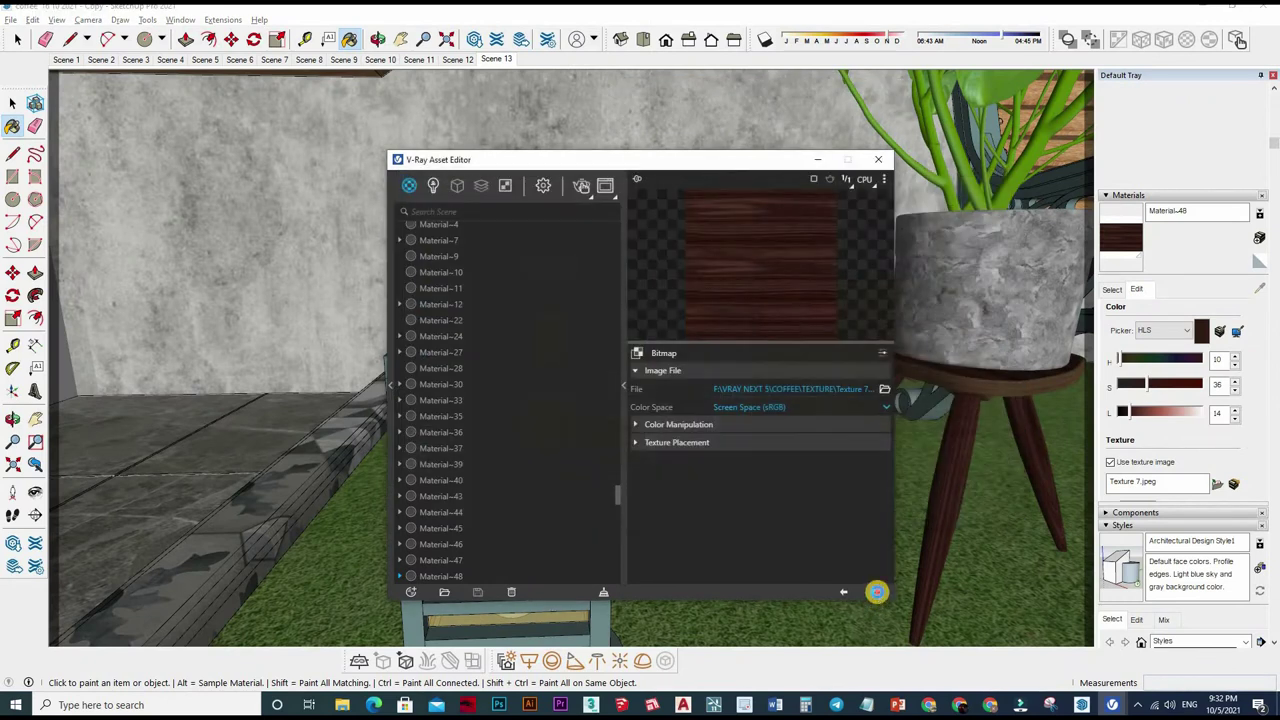
Step: Bind a copy of the wood bitmap as Material-48's Custom viewport texture and make reflection white
right_click(859, 409)
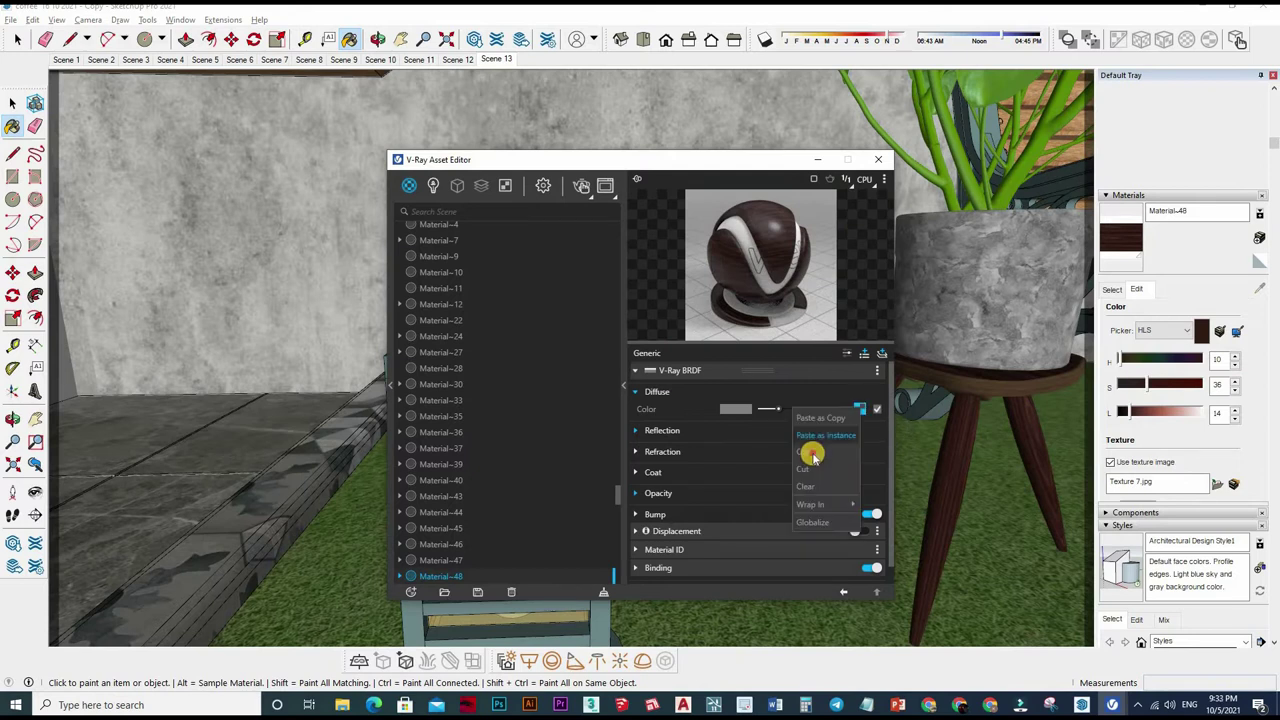
scroll(845, 493, "down", 1)
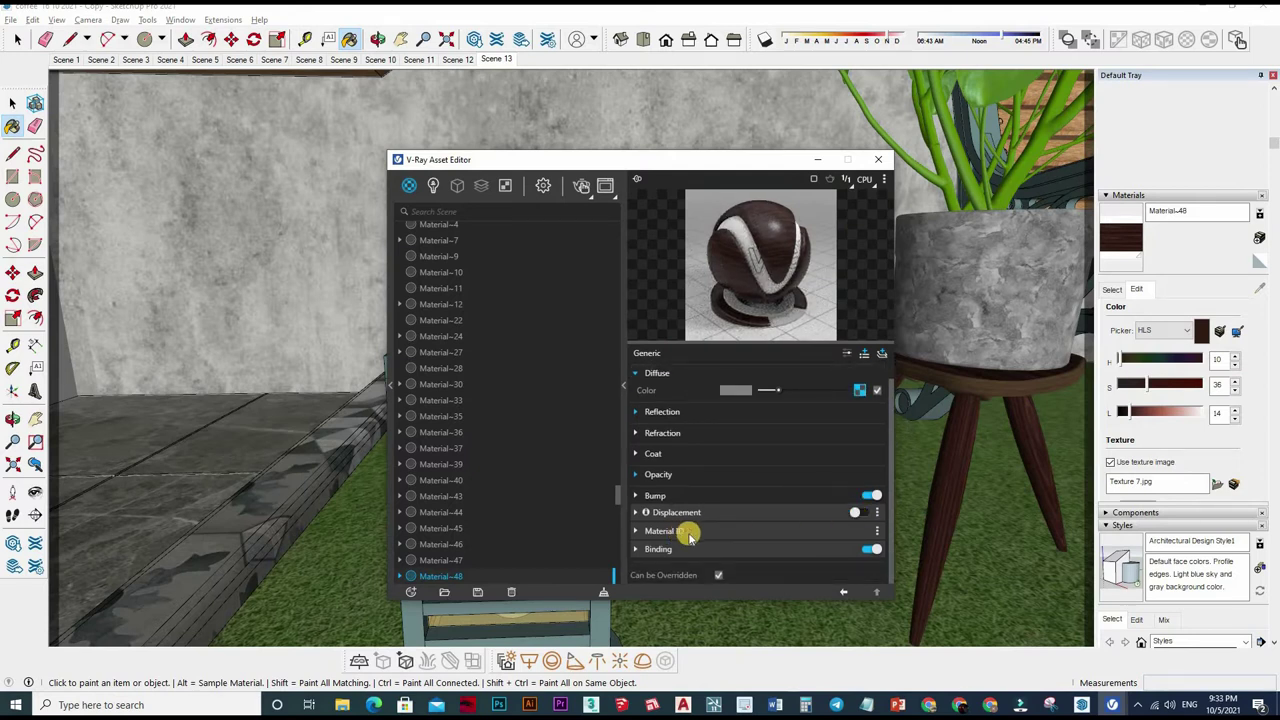
left_click(760, 549)
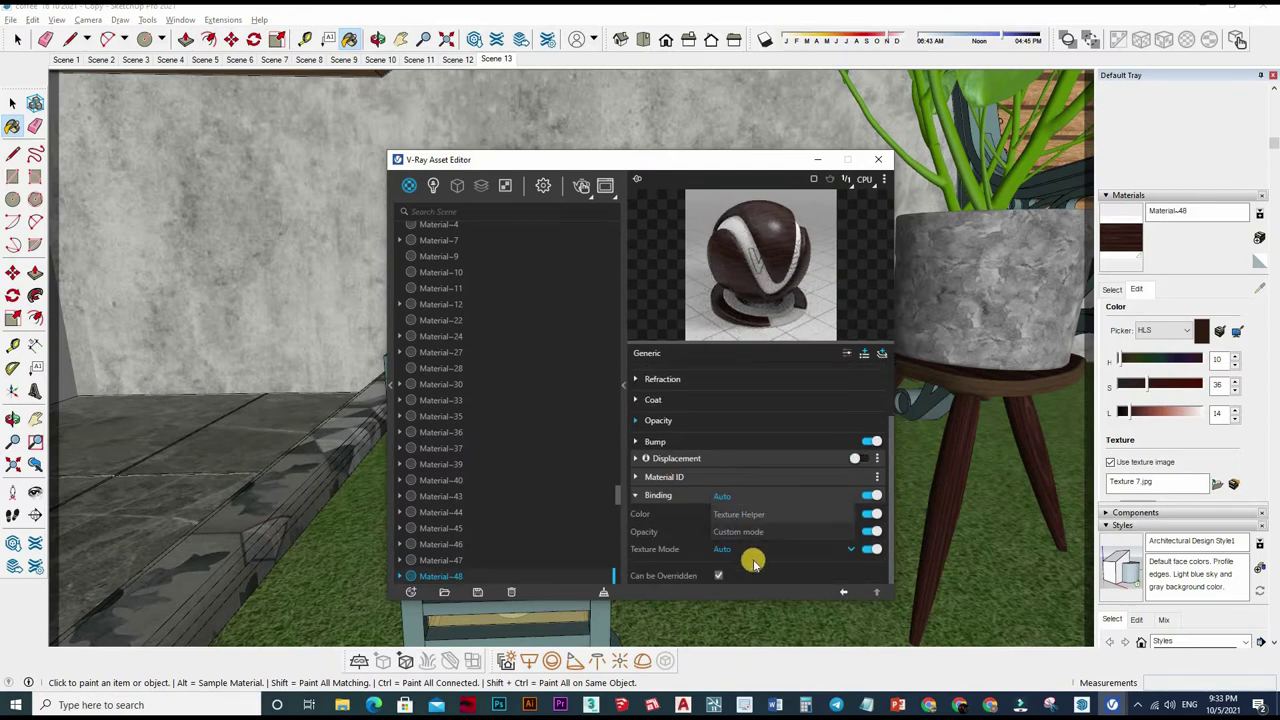
left_click(738, 531)
scroll(863, 543, "down", 1)
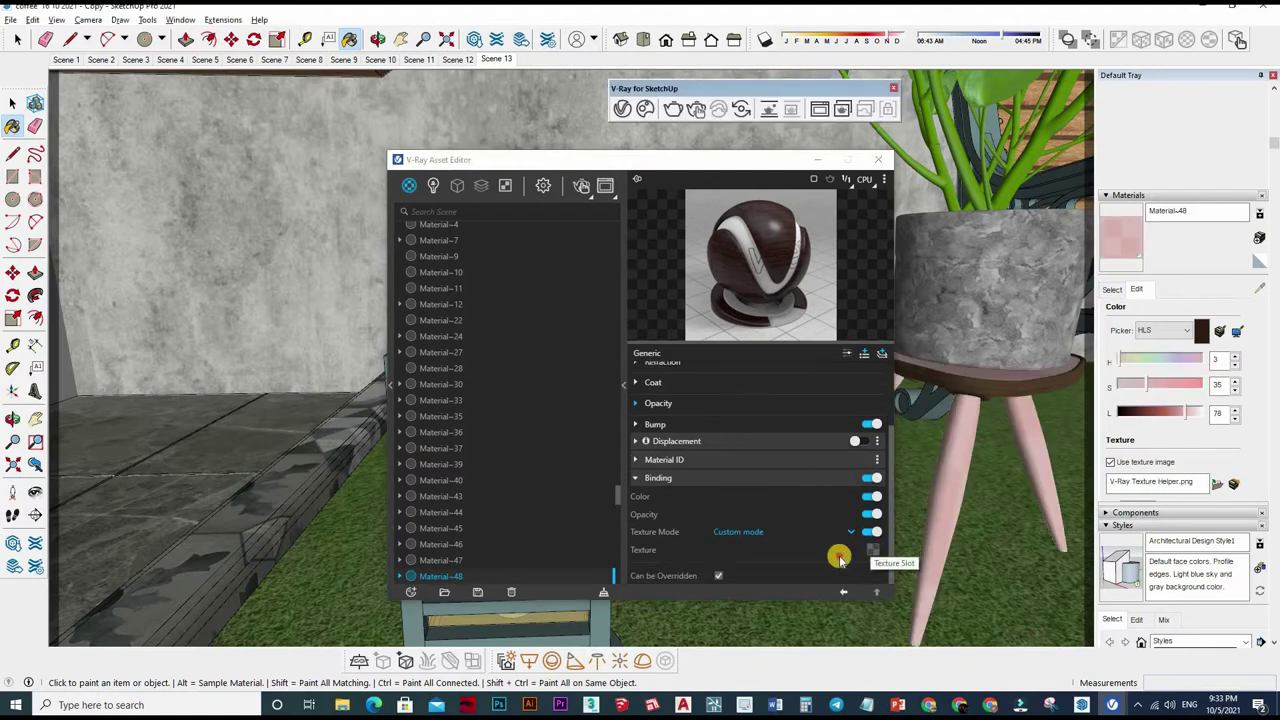
right_click(839, 558)
left_click(835, 557)
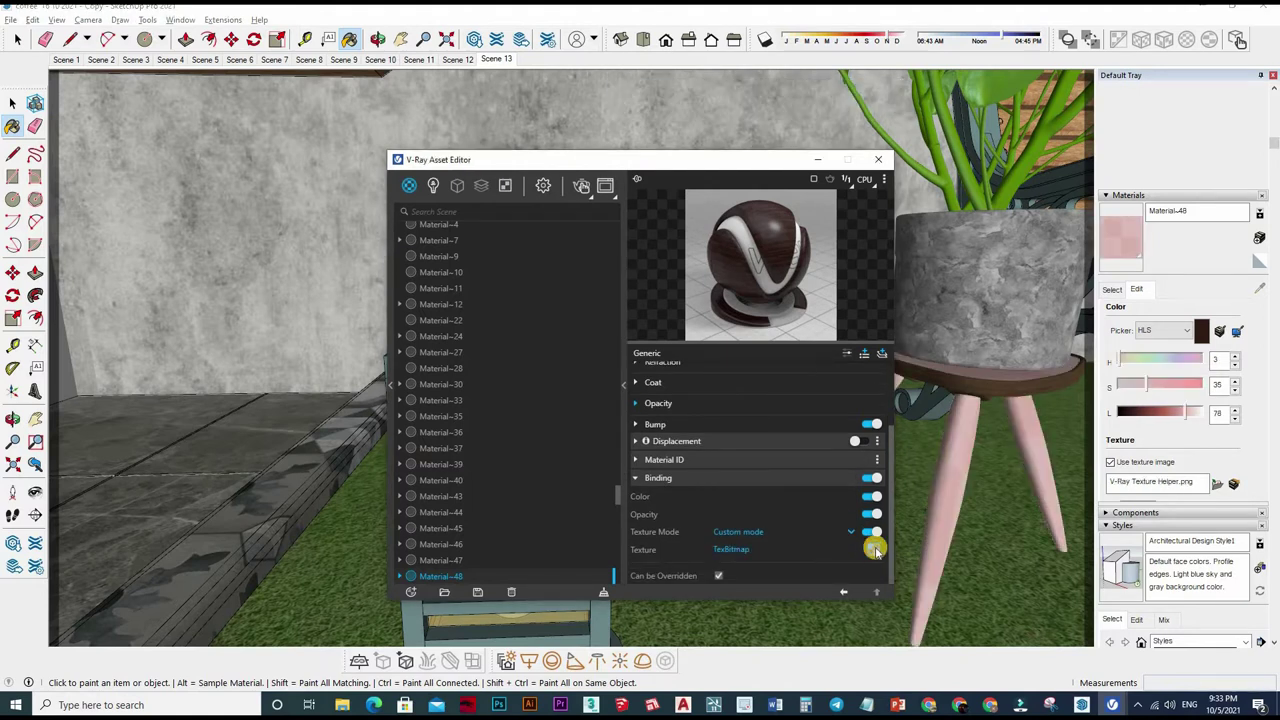
right_click(837, 464)
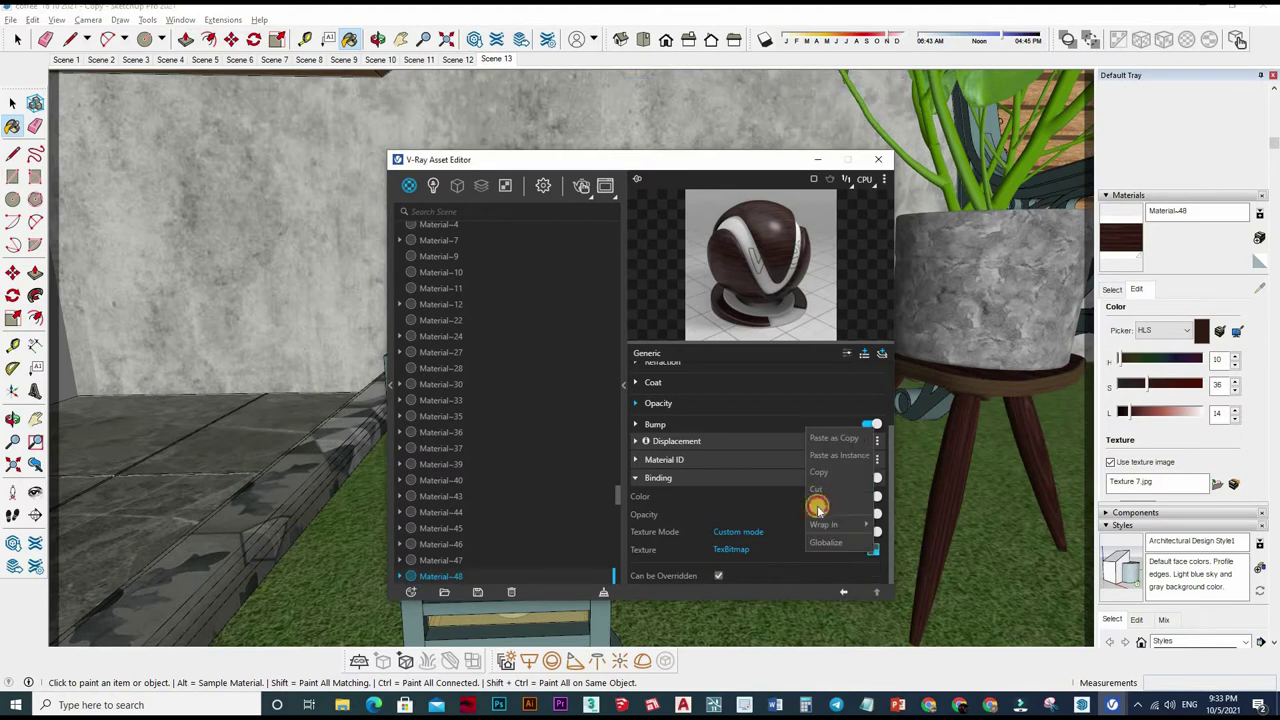
left_click(822, 500)
scroll(771, 423, "up", 3)
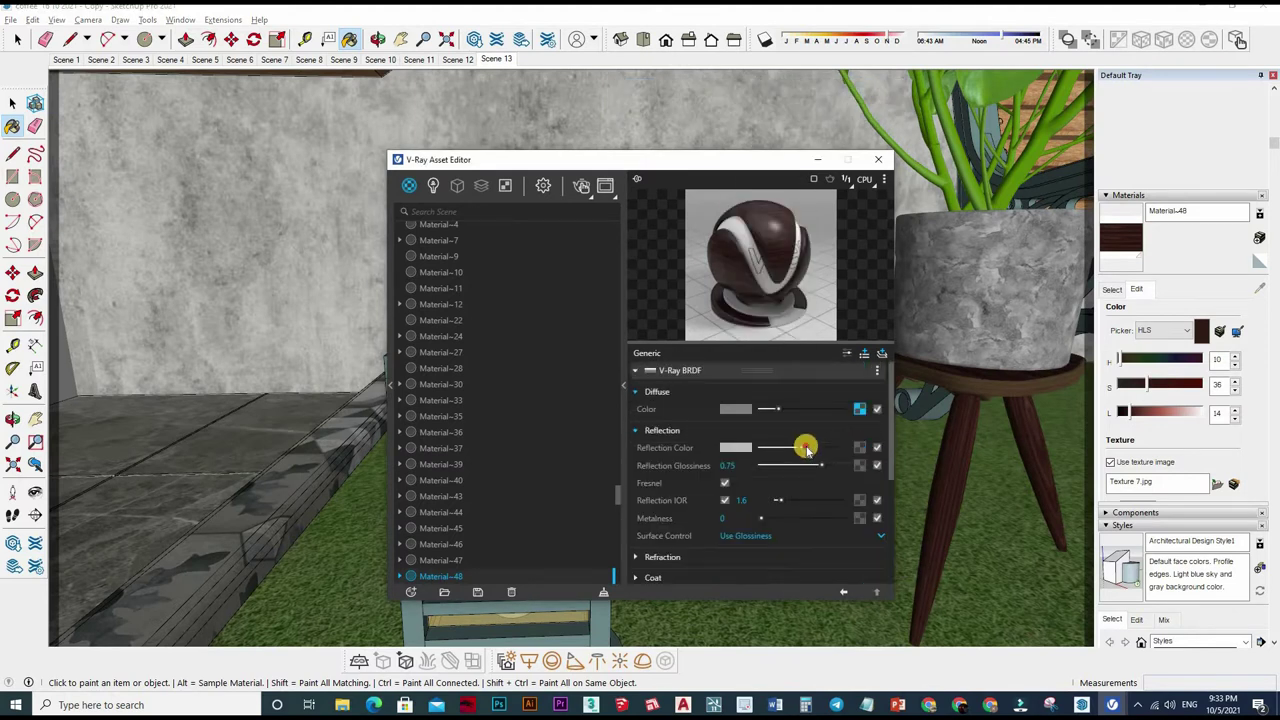
left_click_drag(834, 455, 843, 449)
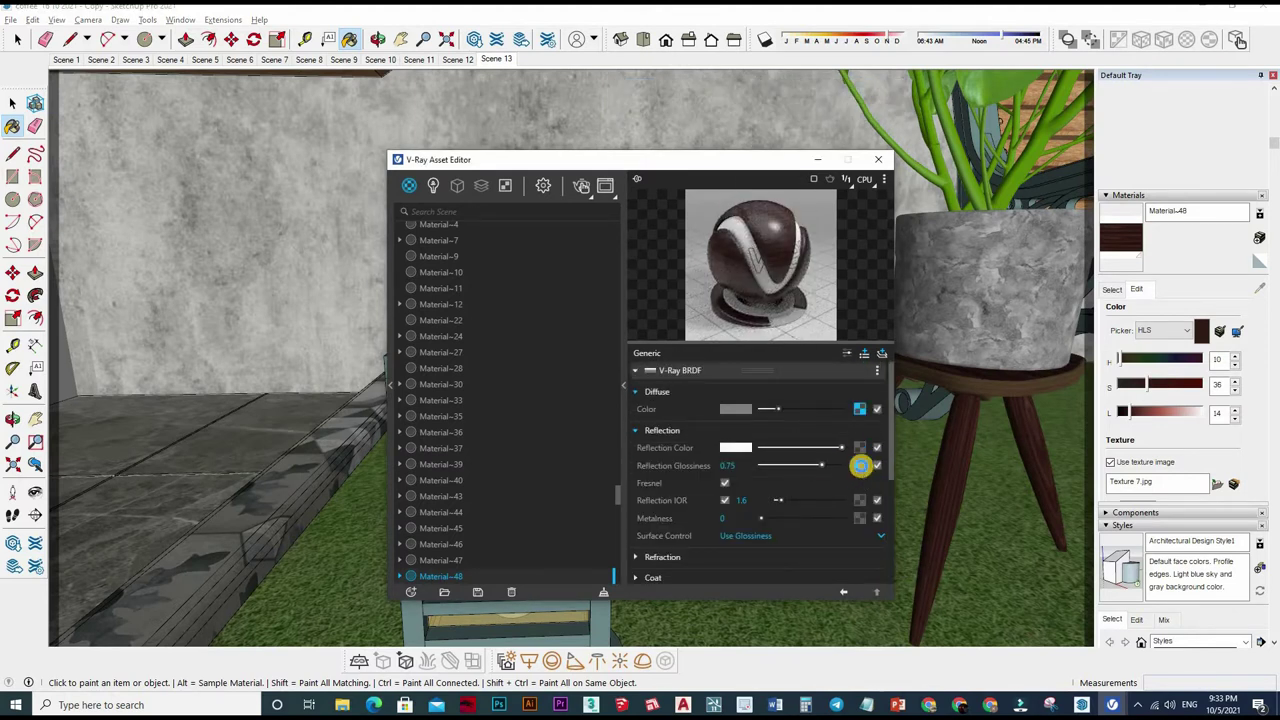
Step: Drive Material-48's glossiness with a Color Correction map at saturation -1, brightness 0.6
left_click(860, 465)
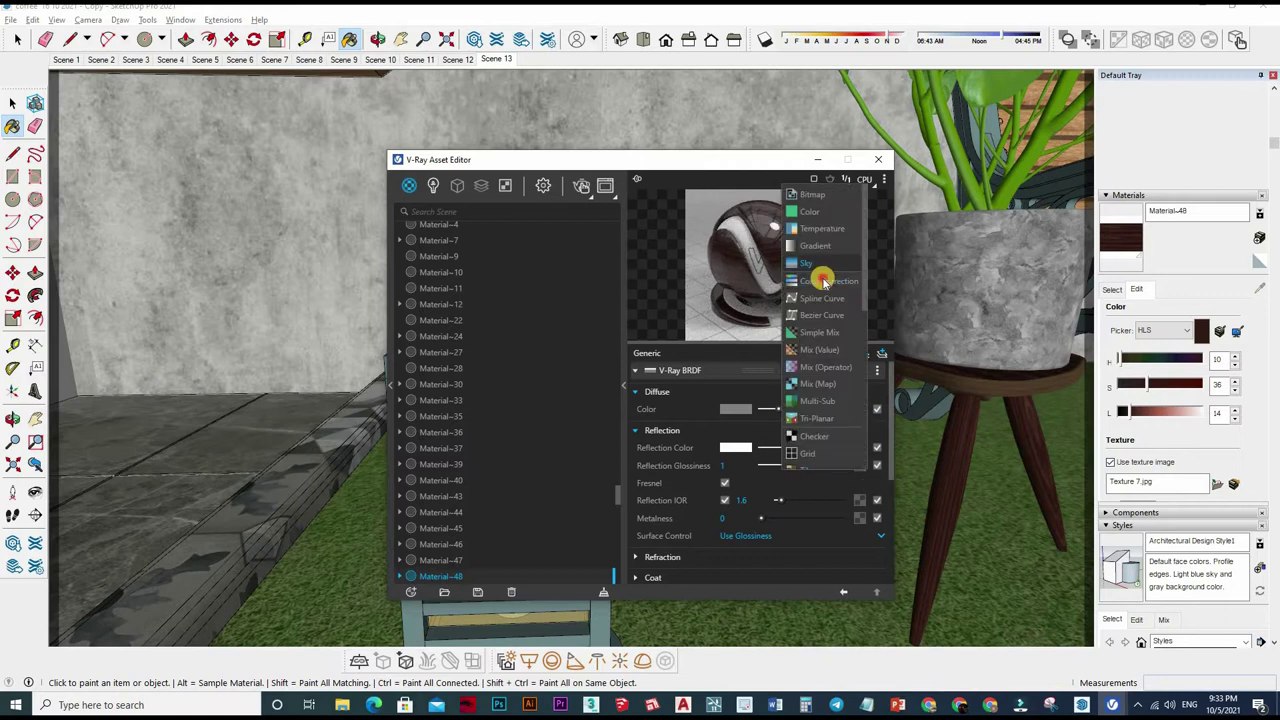
left_click(828, 281)
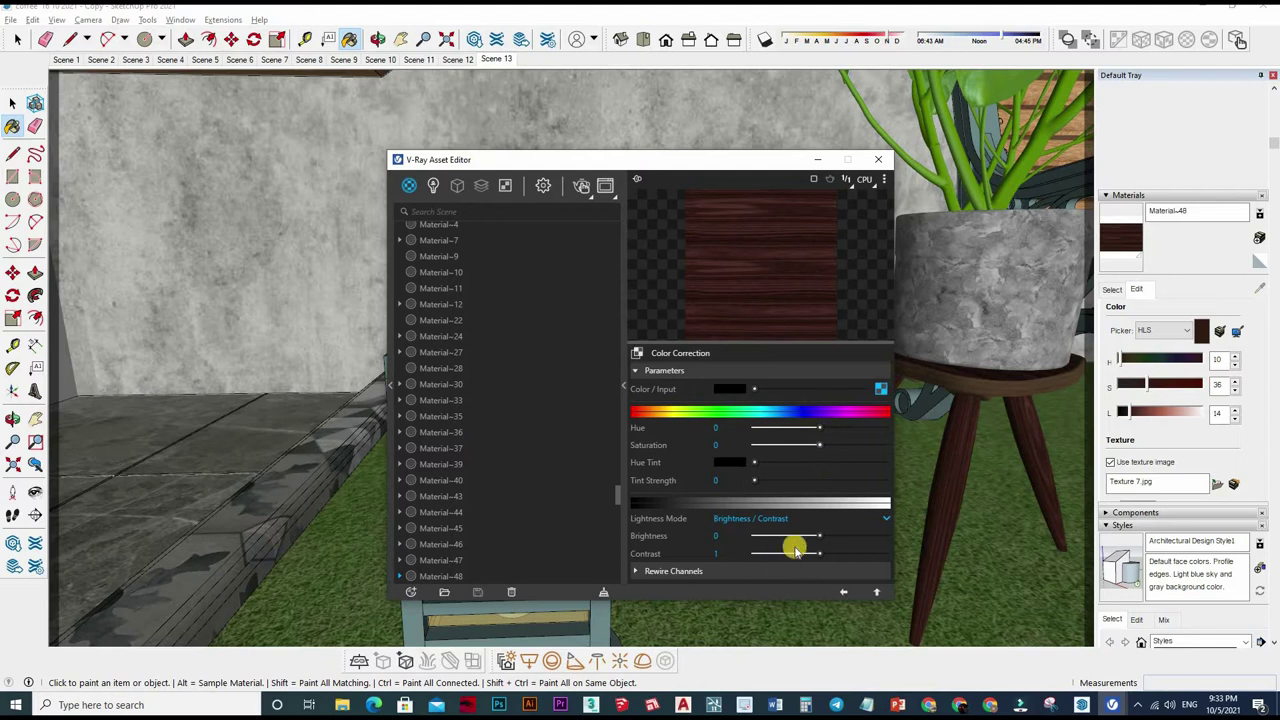
left_click(754, 445)
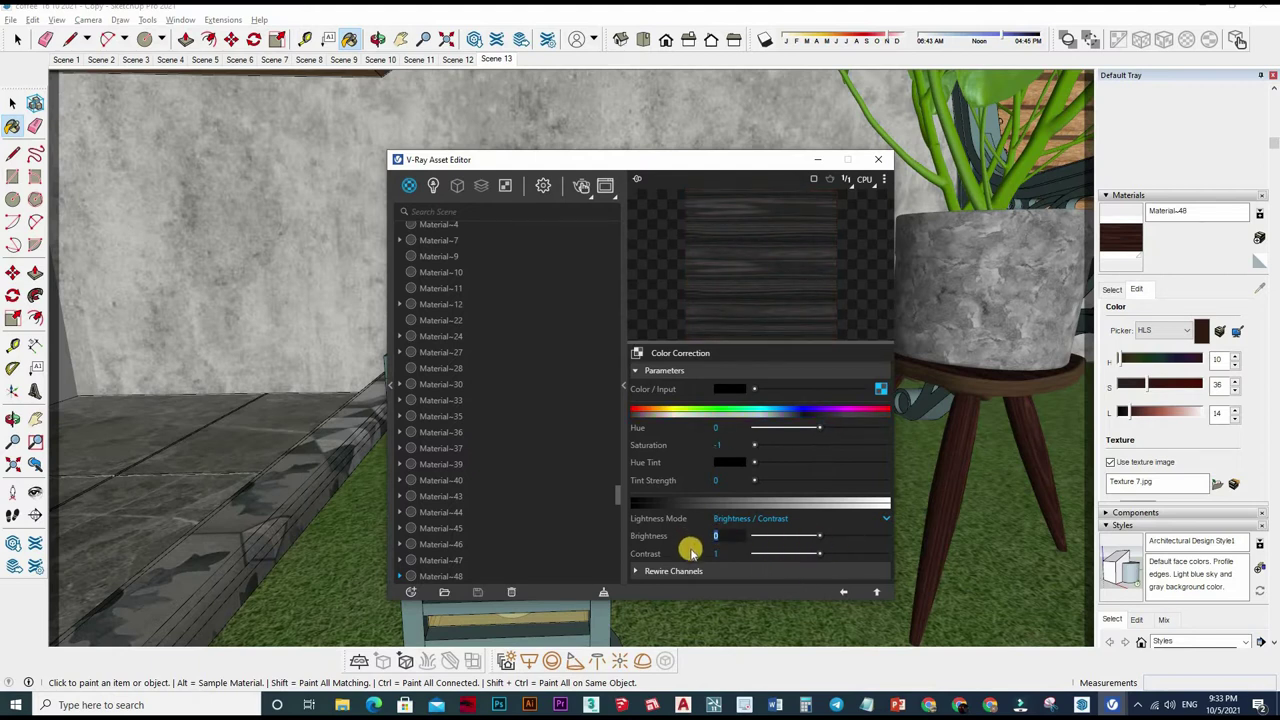
type("0.6")
key("Return")
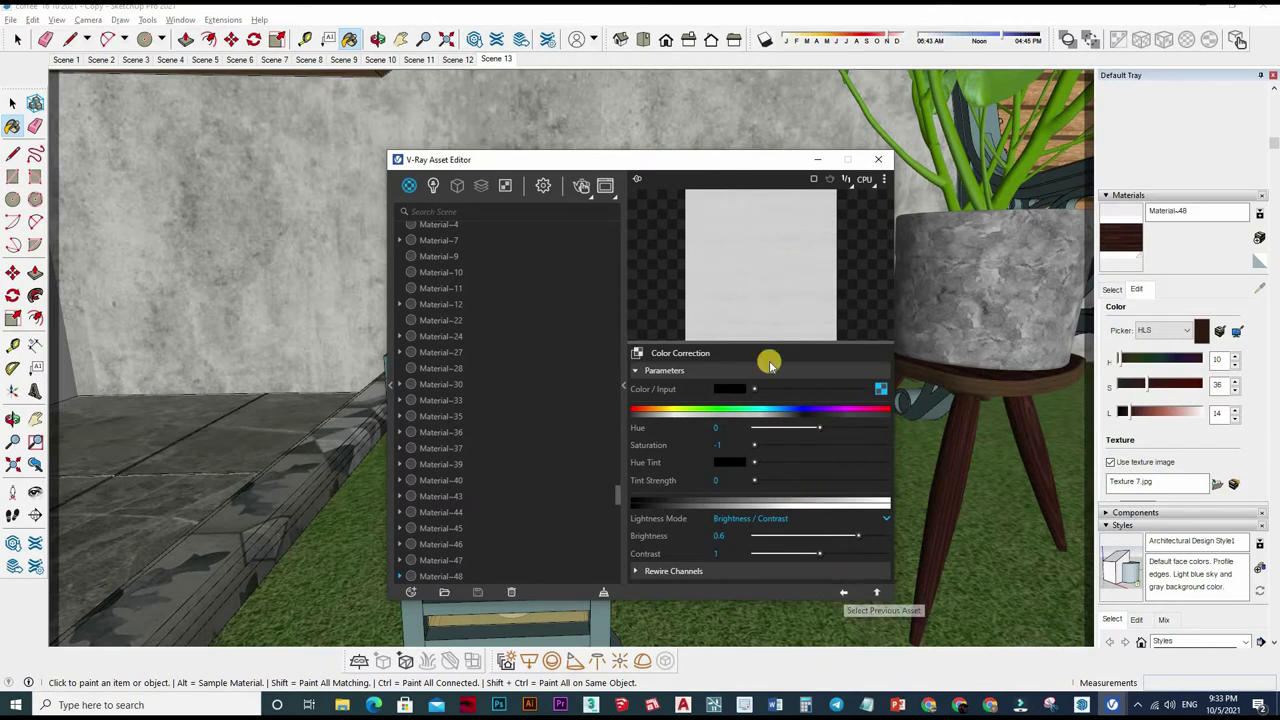
left_click(859, 467)
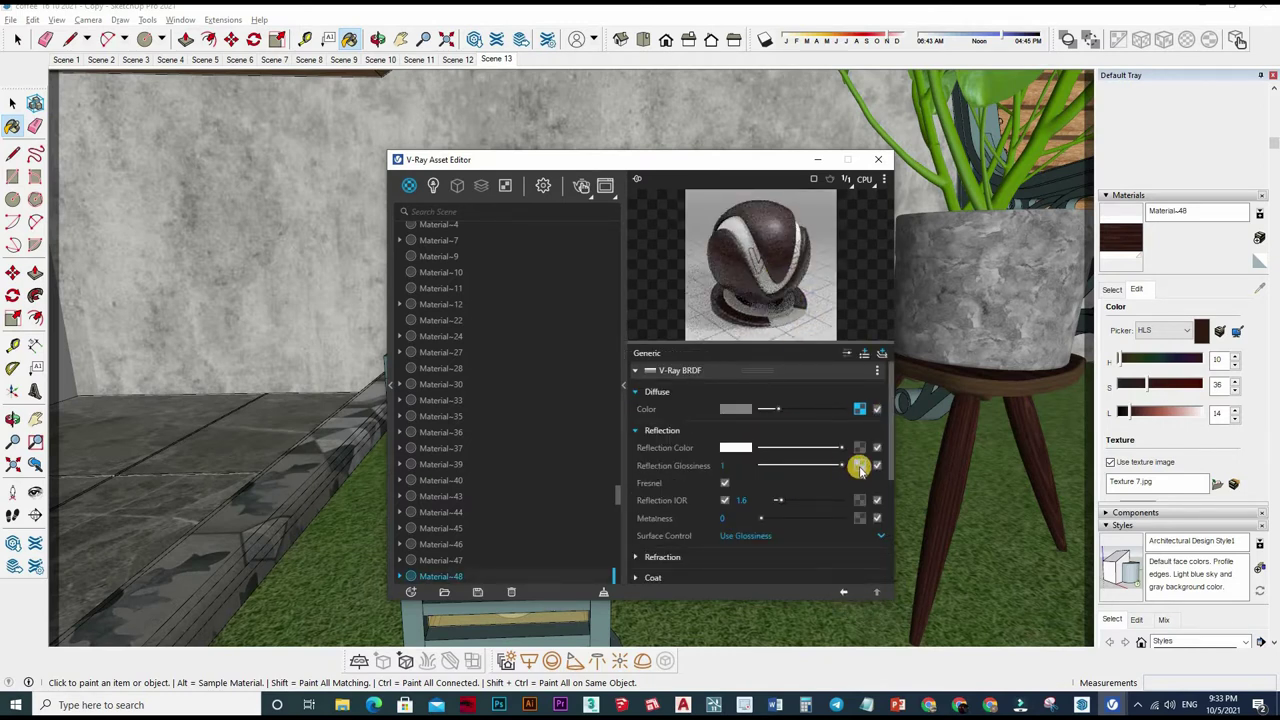
left_click(859, 467)
type("0.8")
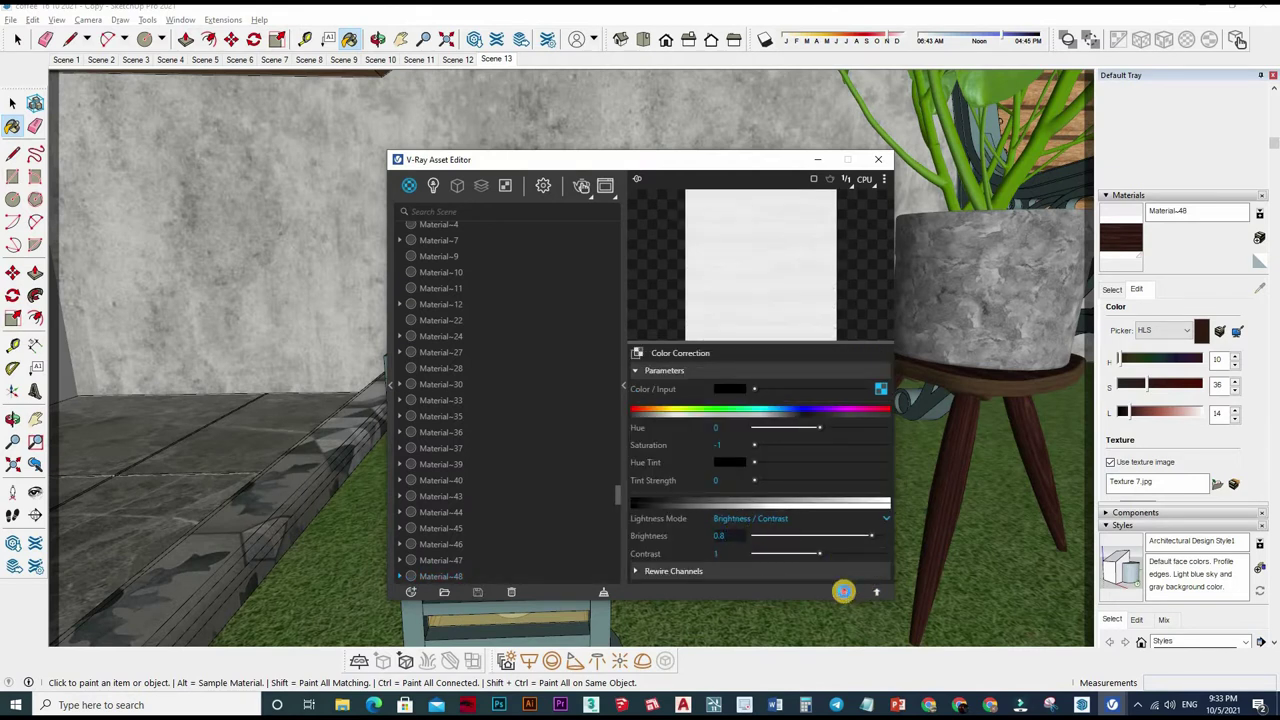
left_click(843, 591)
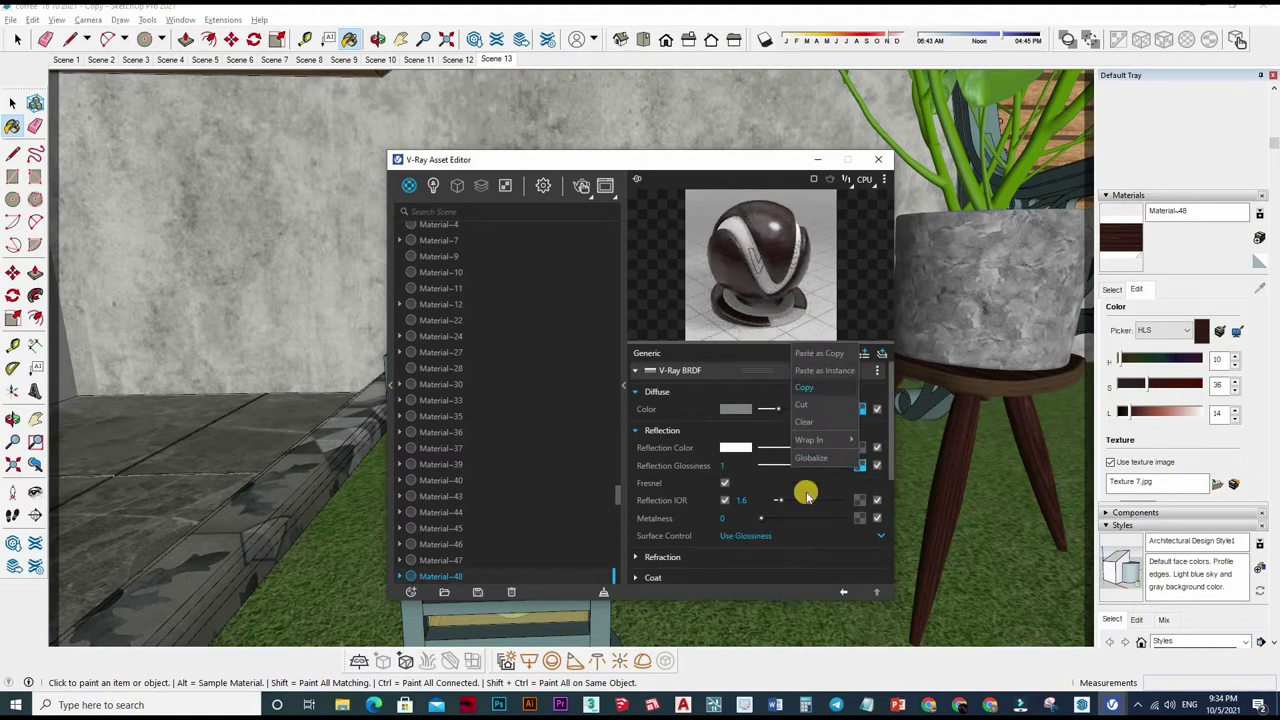
Step: Paste the glossiness map into Material-48's Bump slot with amount 0.1
scroll(820, 440, "down", 5)
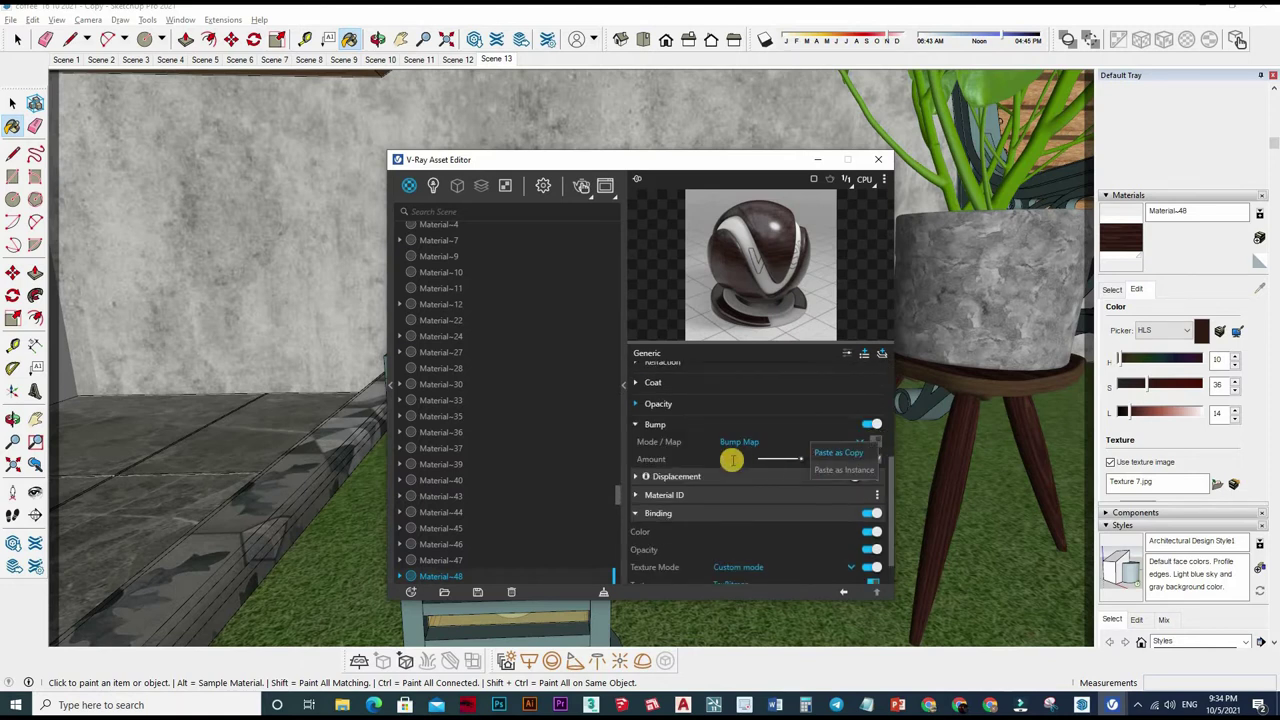
left_click(733, 460)
type("0")
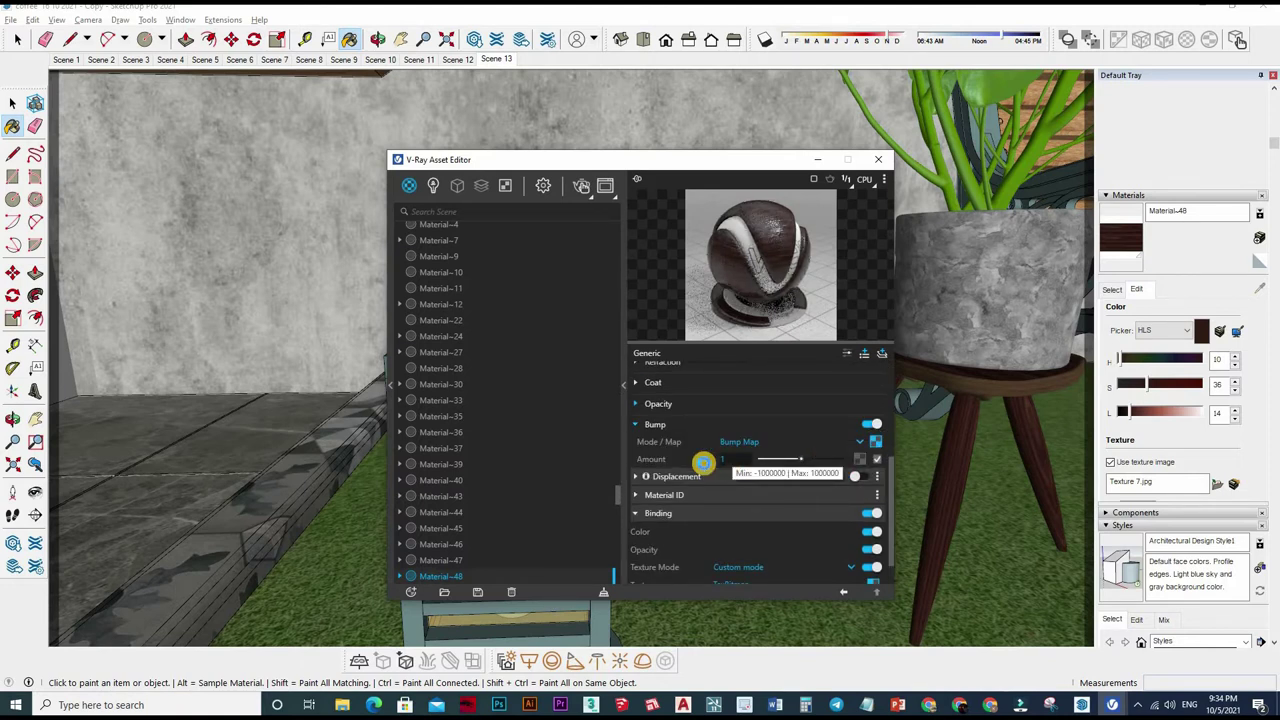
type(".1")
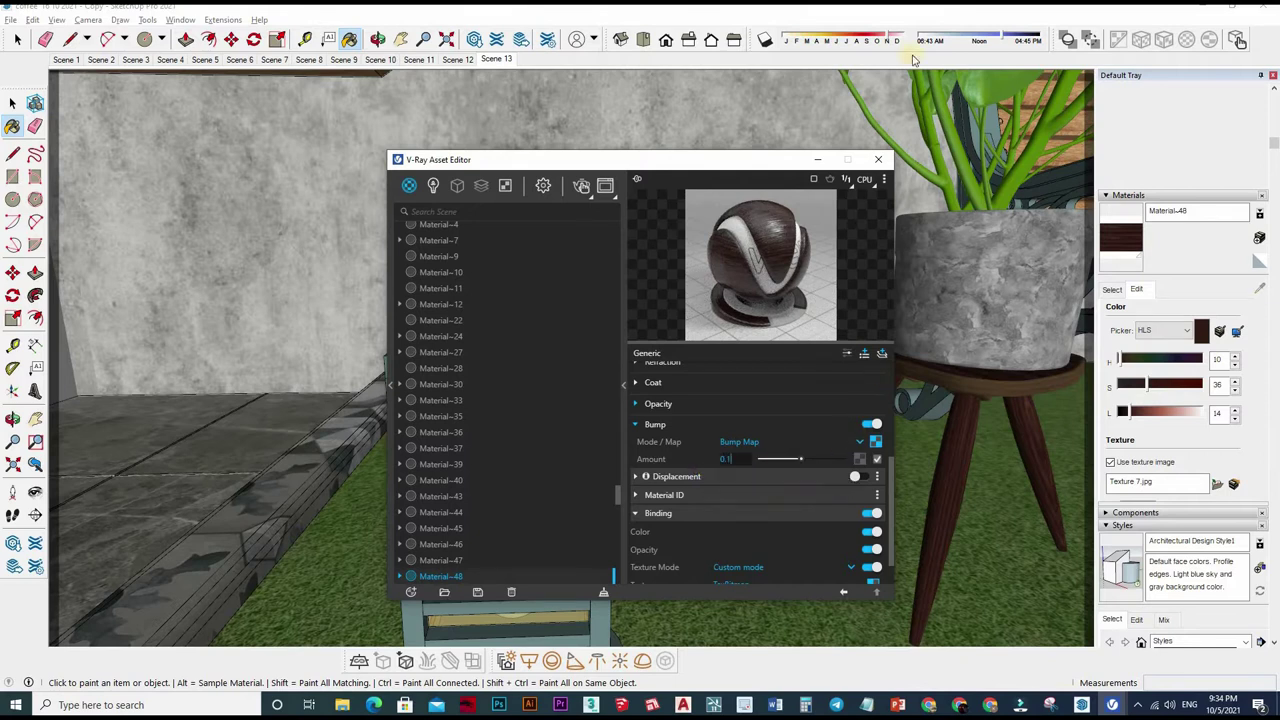
key("Return")
left_click(743, 459)
type("0.1")
key("Return")
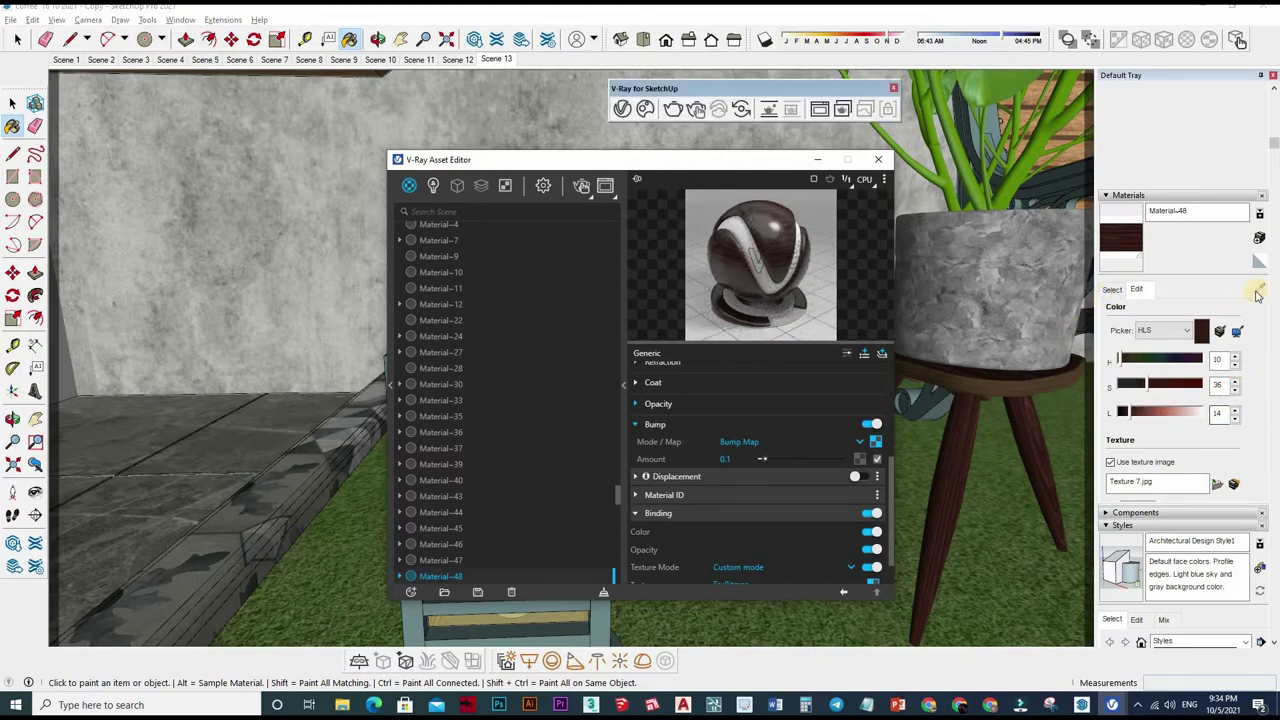
Step: Open Material-47's diffuse wood image and paste Texture 8 into the TEXTURE folder
left_click(1001, 409, "alt")
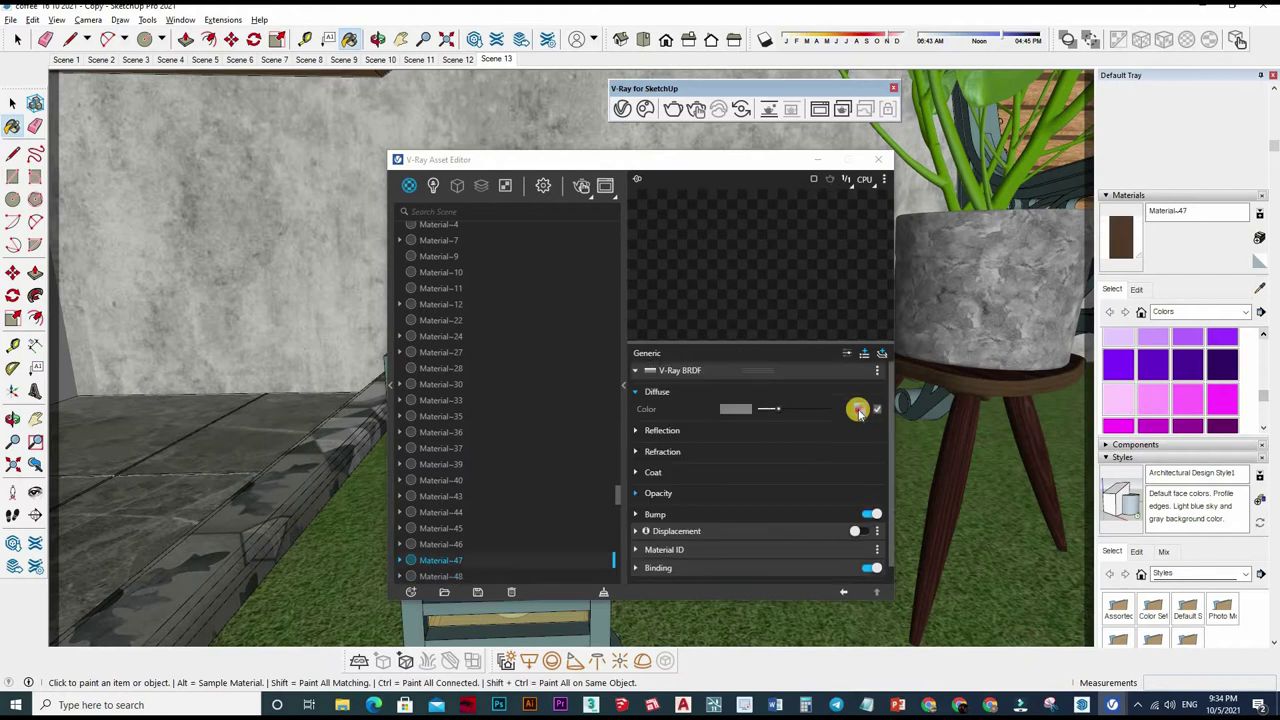
left_click(880, 403)
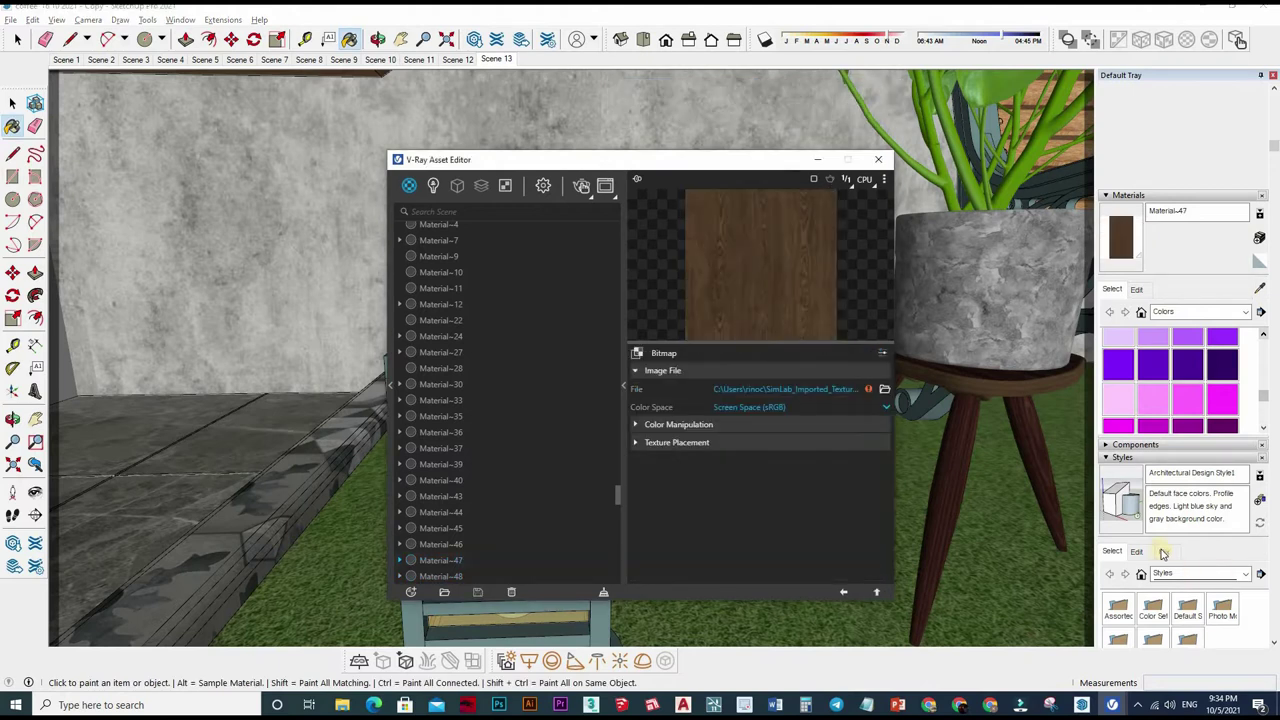
left_click(1137, 289)
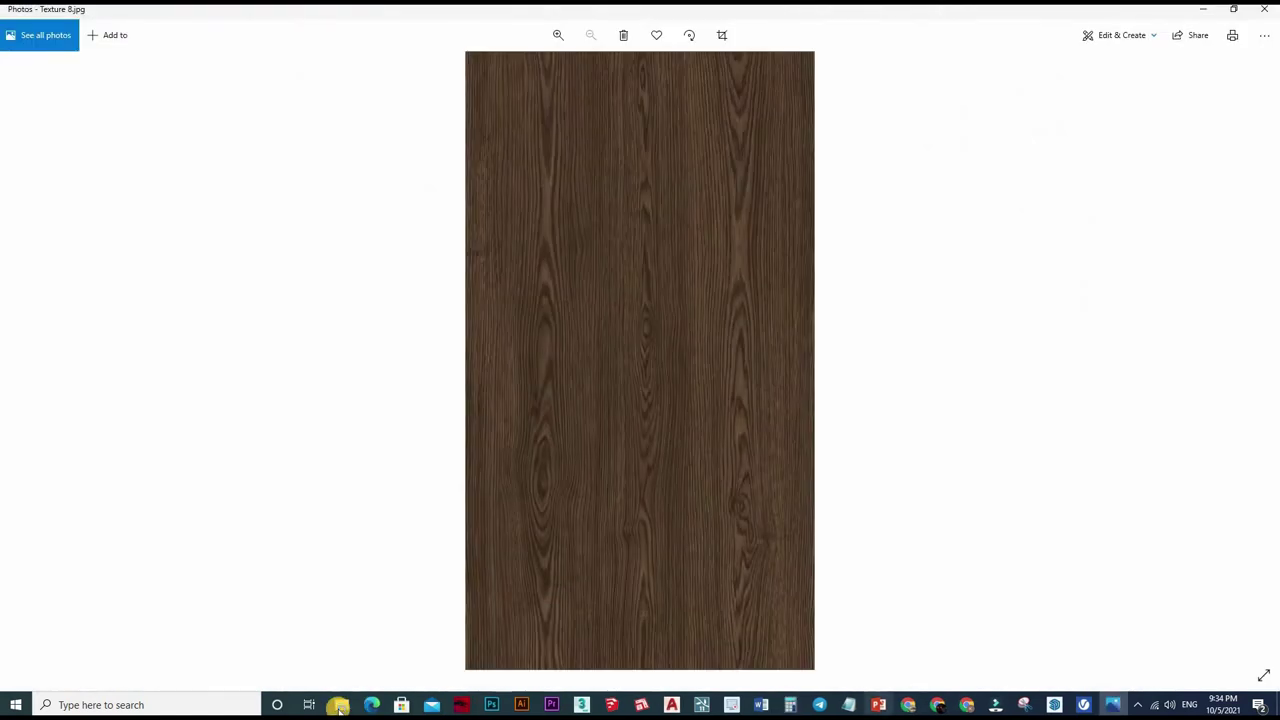
key("super+1")
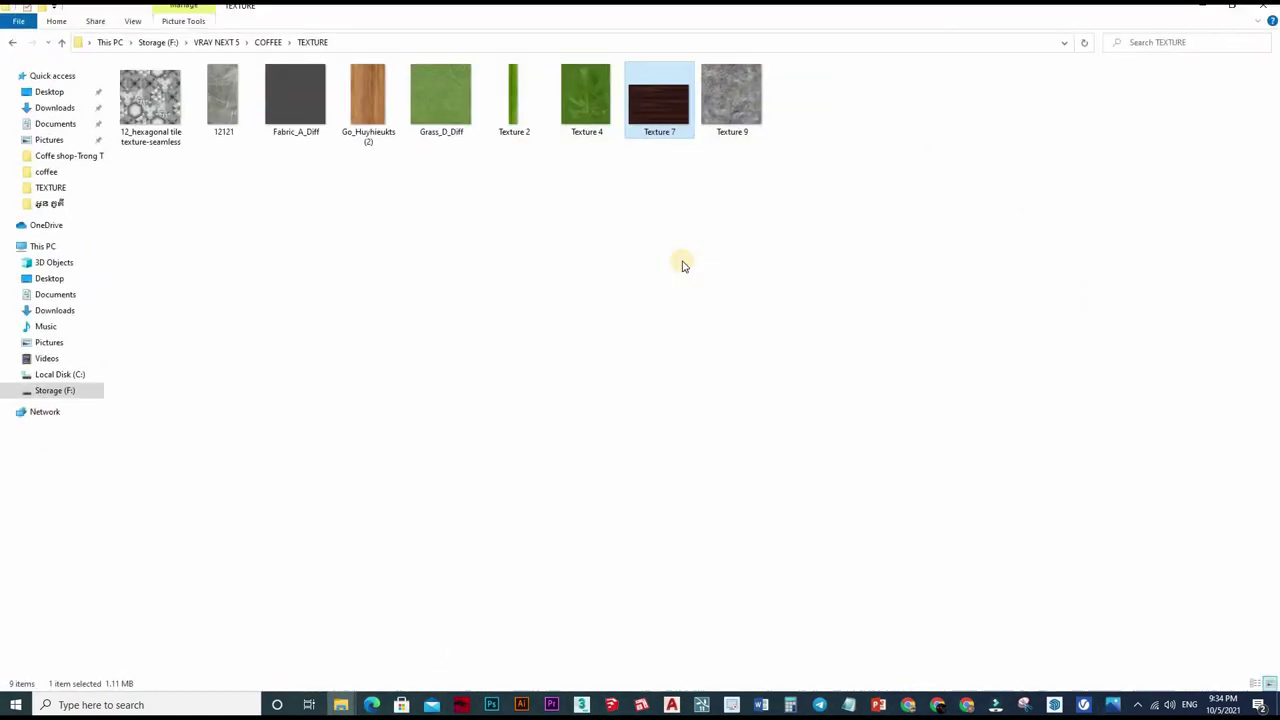
key("ctrl+v")
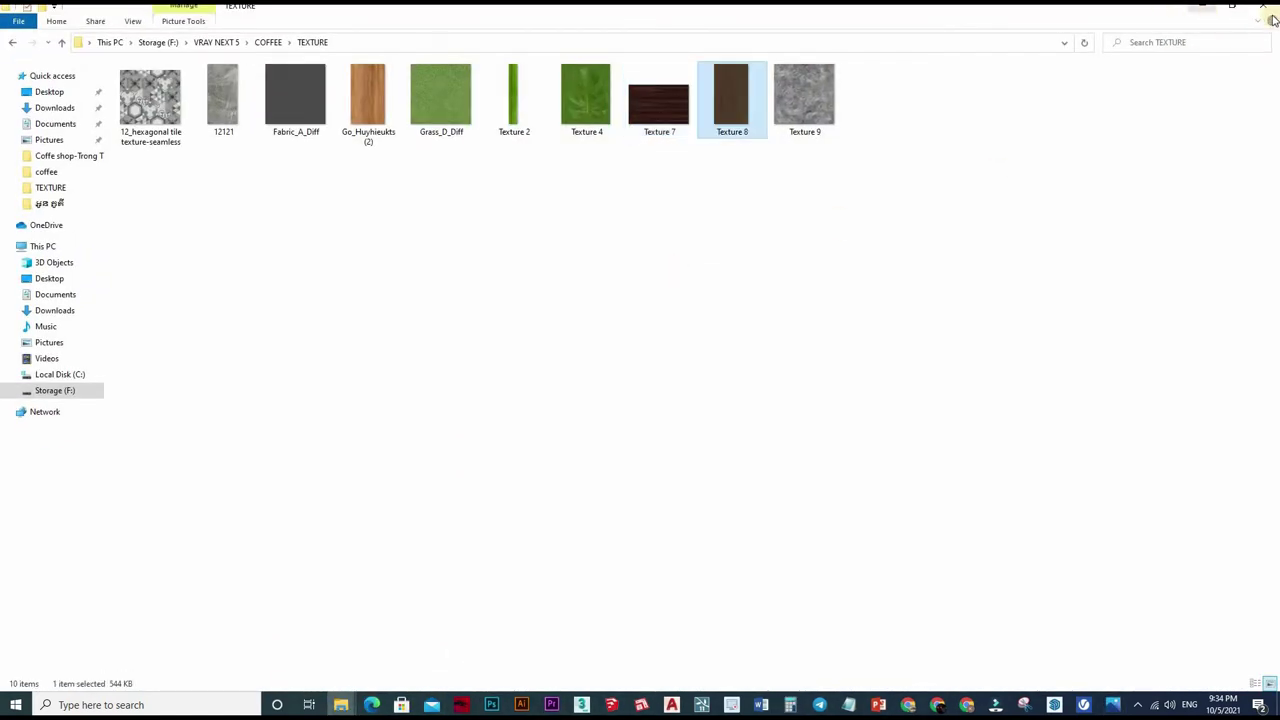
left_click(1271, 16)
key("alt+F4")
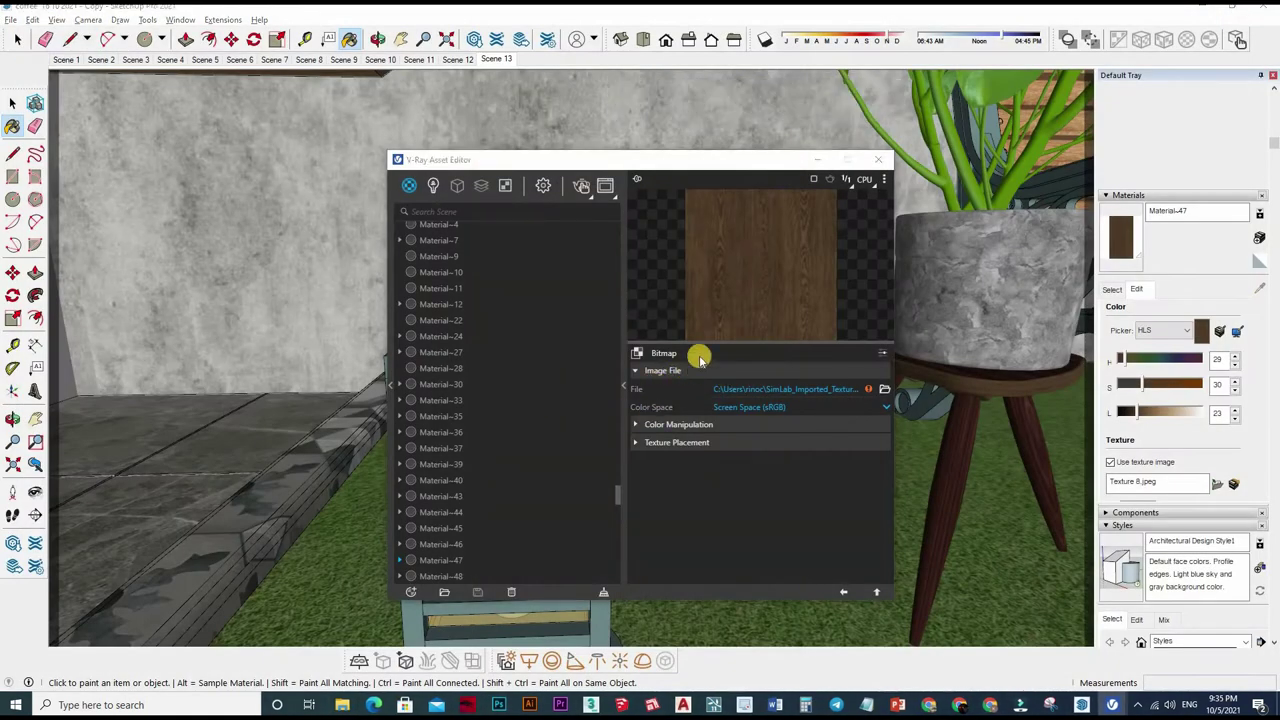
Step: Relink Material-47's diffuse bitmap to Texture 8 from the TEXTURE folder
left_click(884, 389)
scroll(700, 400, "down", 3)
left_click(686, 355)
left_click(915, 508)
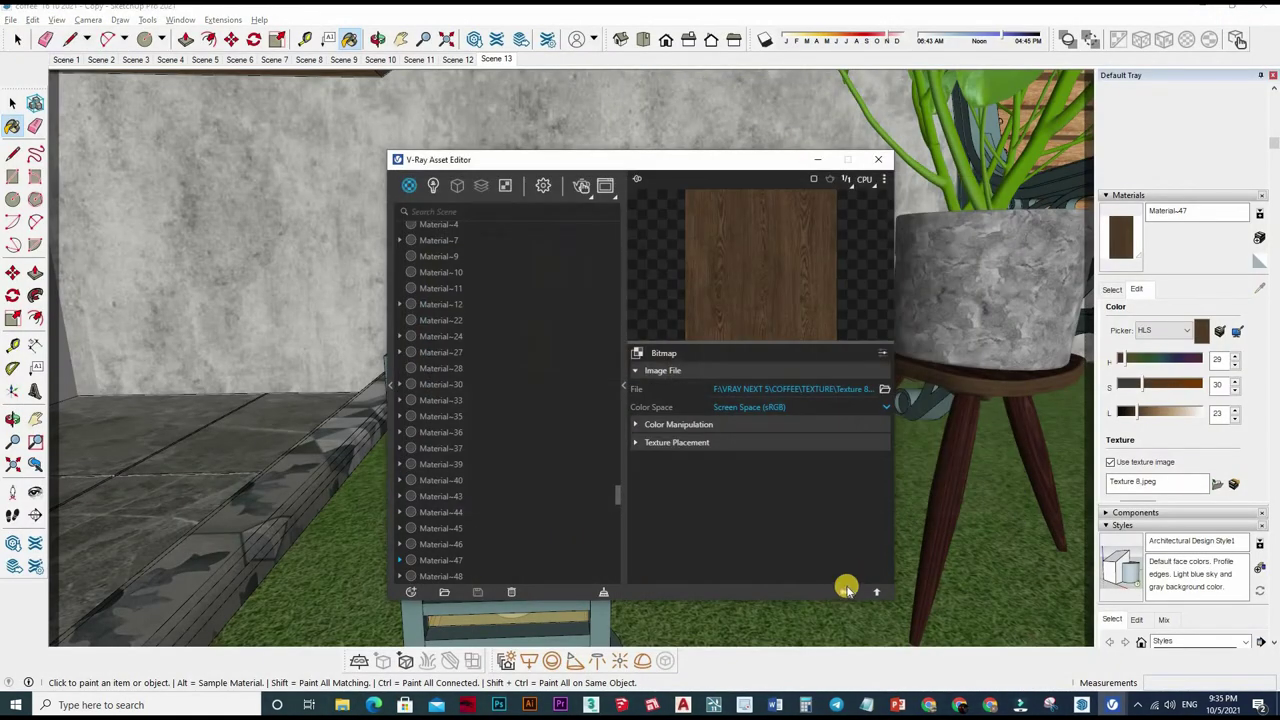
left_click(844, 594)
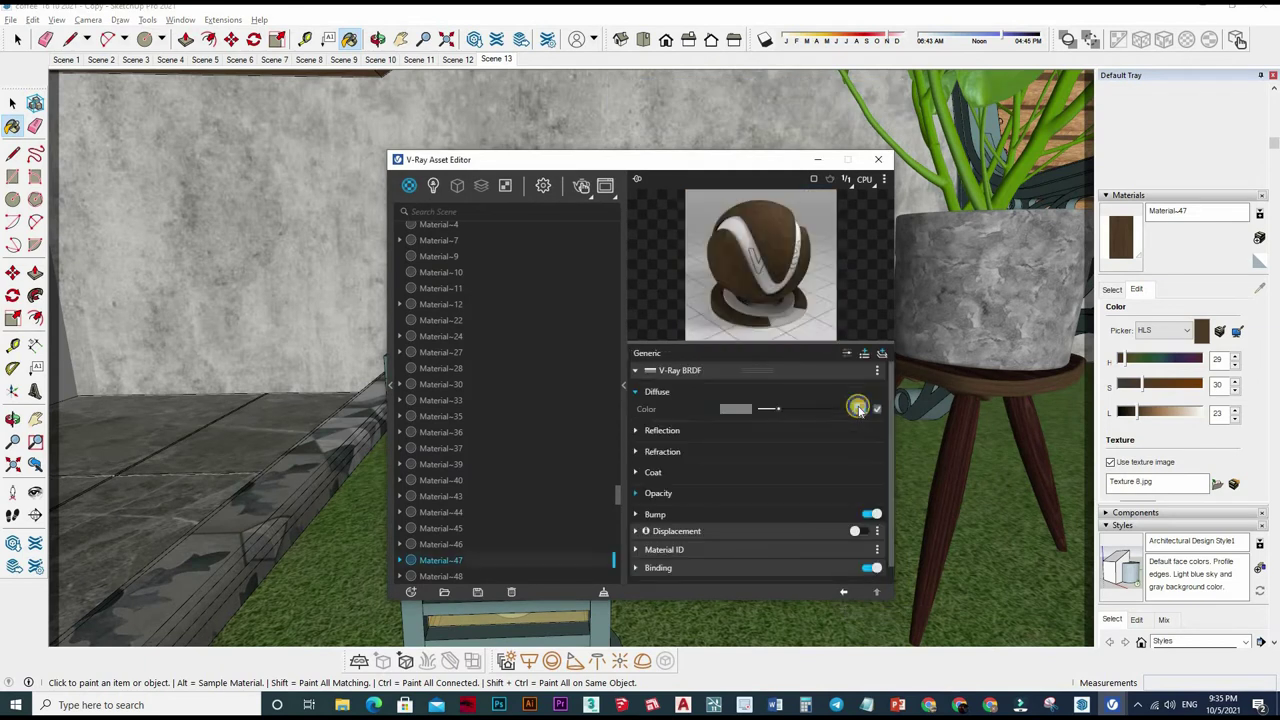
Step: Copy Material-47's diffuse wood bitmap and switch its Binding texture mode to Custom
right_click(808, 475)
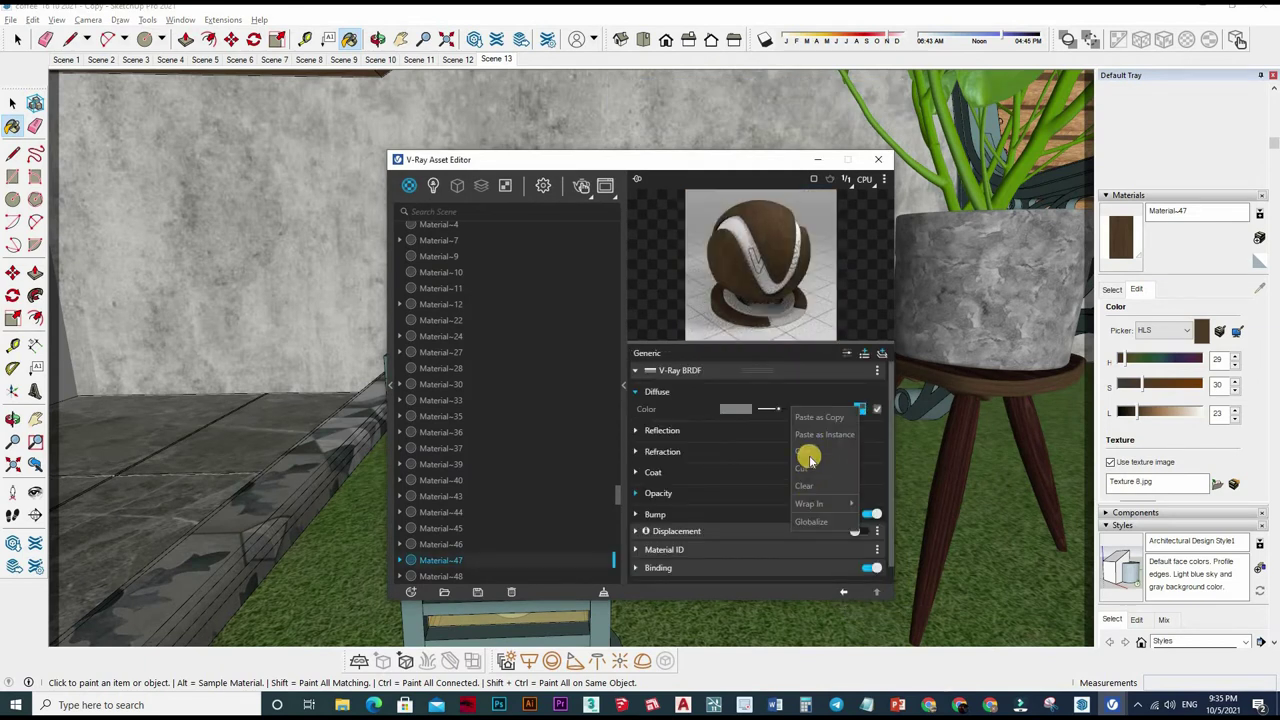
scroll(690, 540, "down", 1)
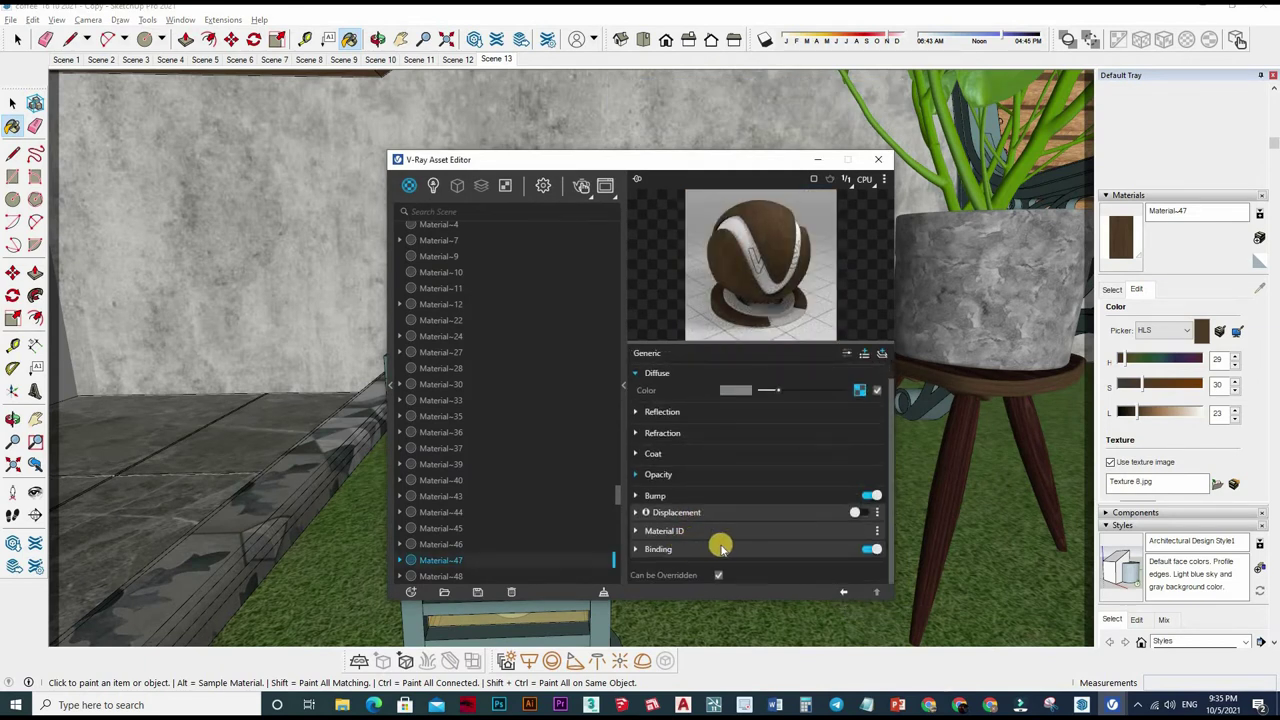
left_click(783, 551)
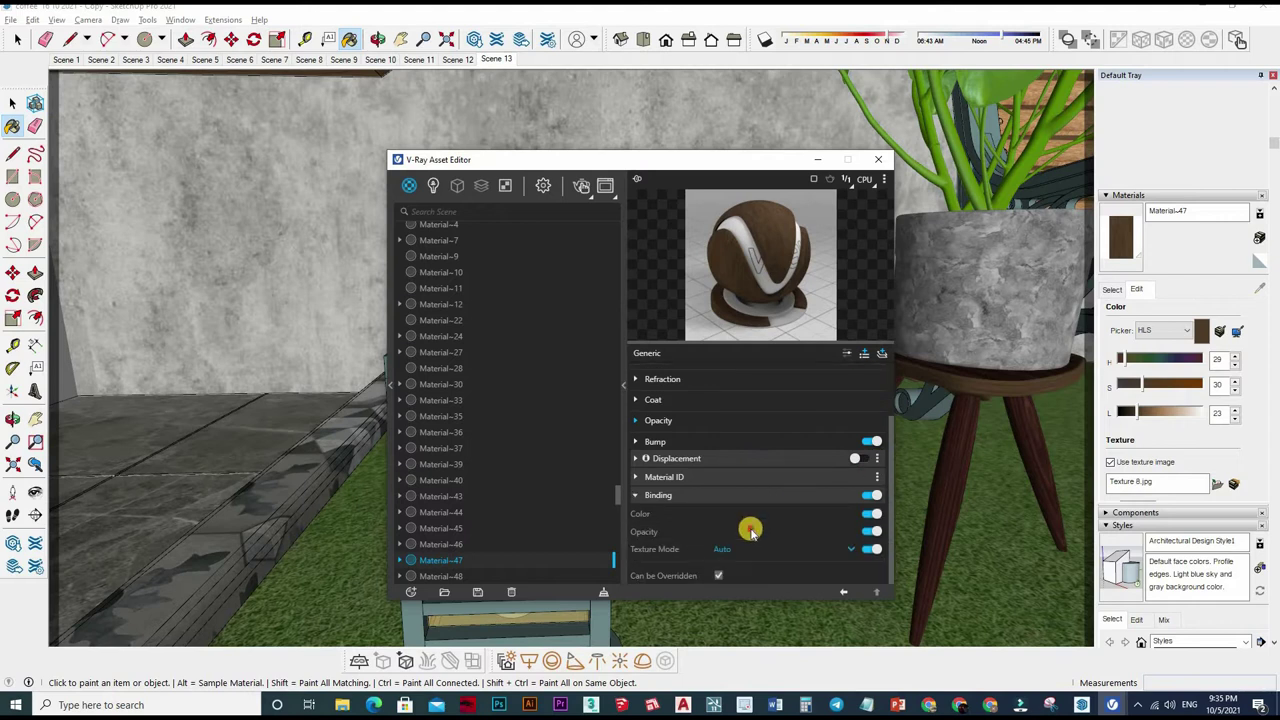
left_click(740, 549)
left_click(775, 515)
Step: Paste the wood bitmap as a copy into the Binding Texture slot
scroll(860, 545, "down", 1)
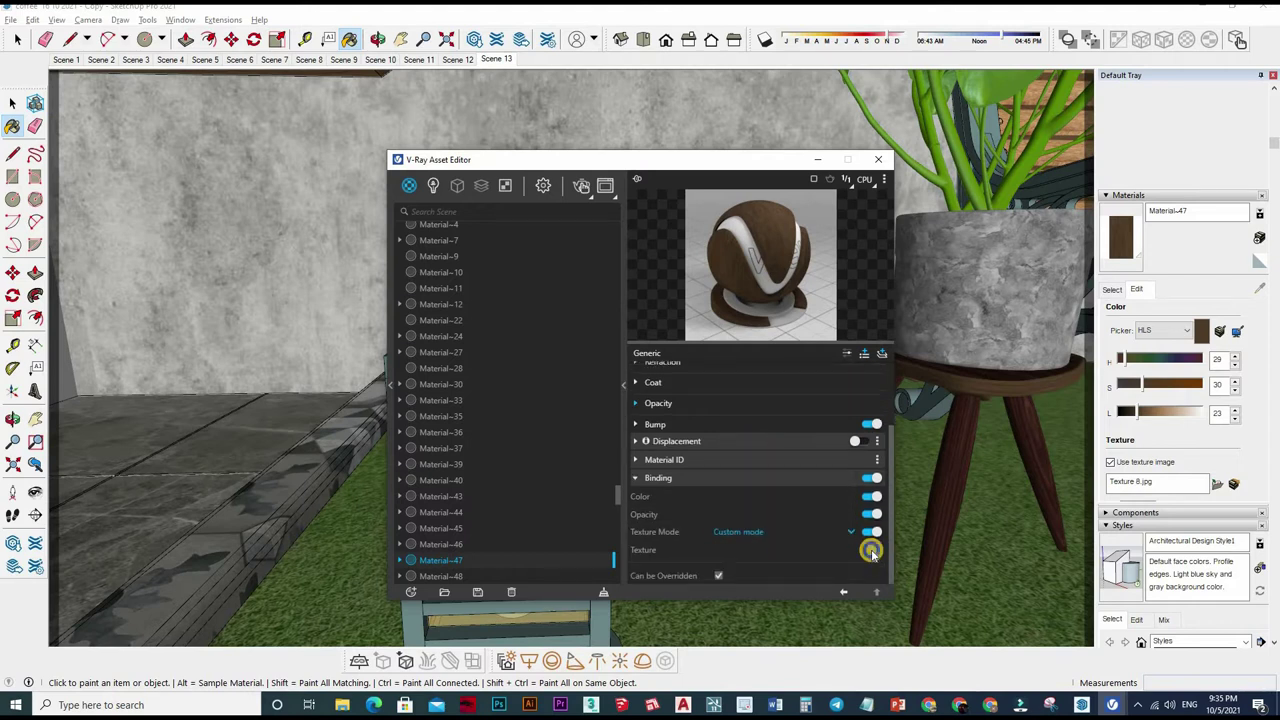
right_click(845, 531)
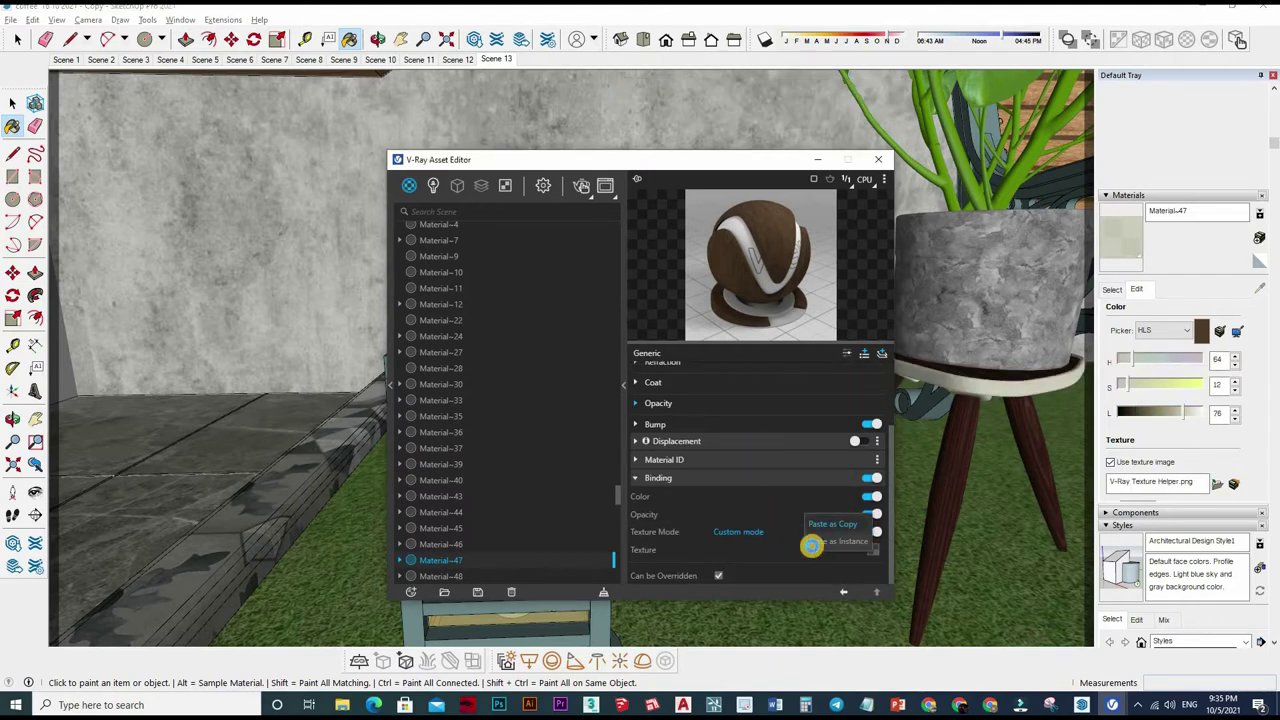
left_click(822, 527)
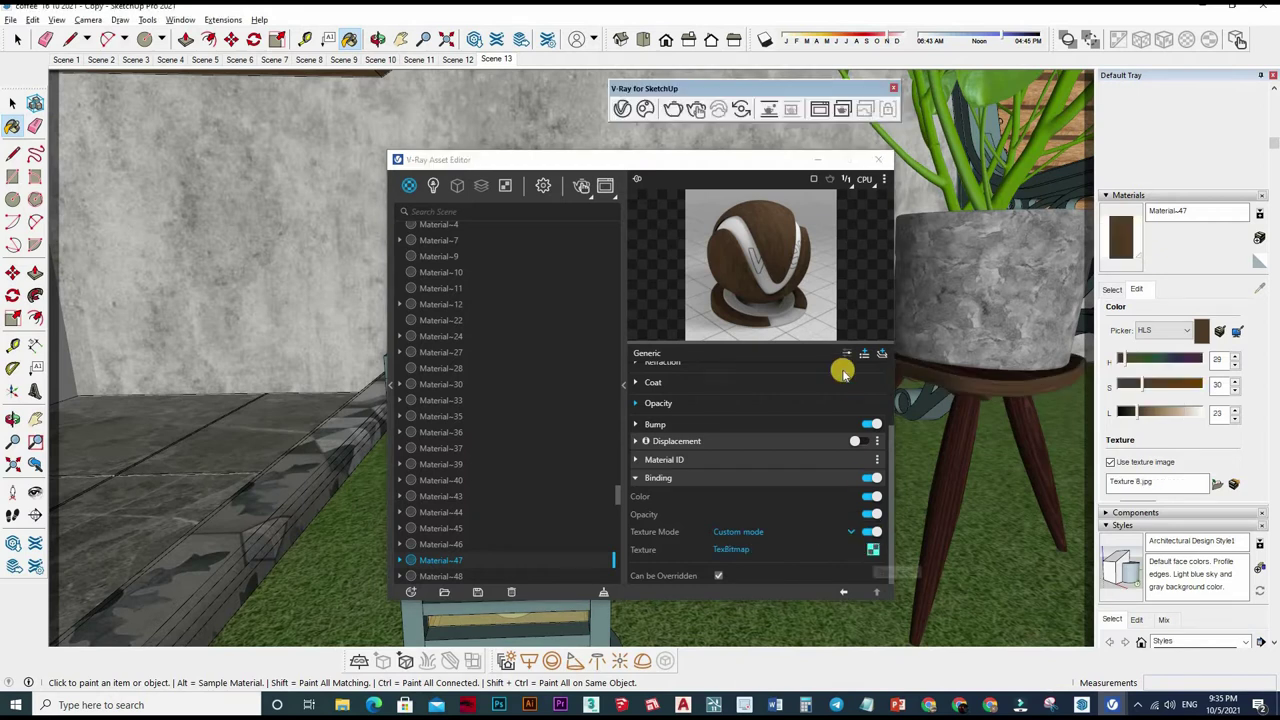
right_click(835, 485)
left_click(763, 431)
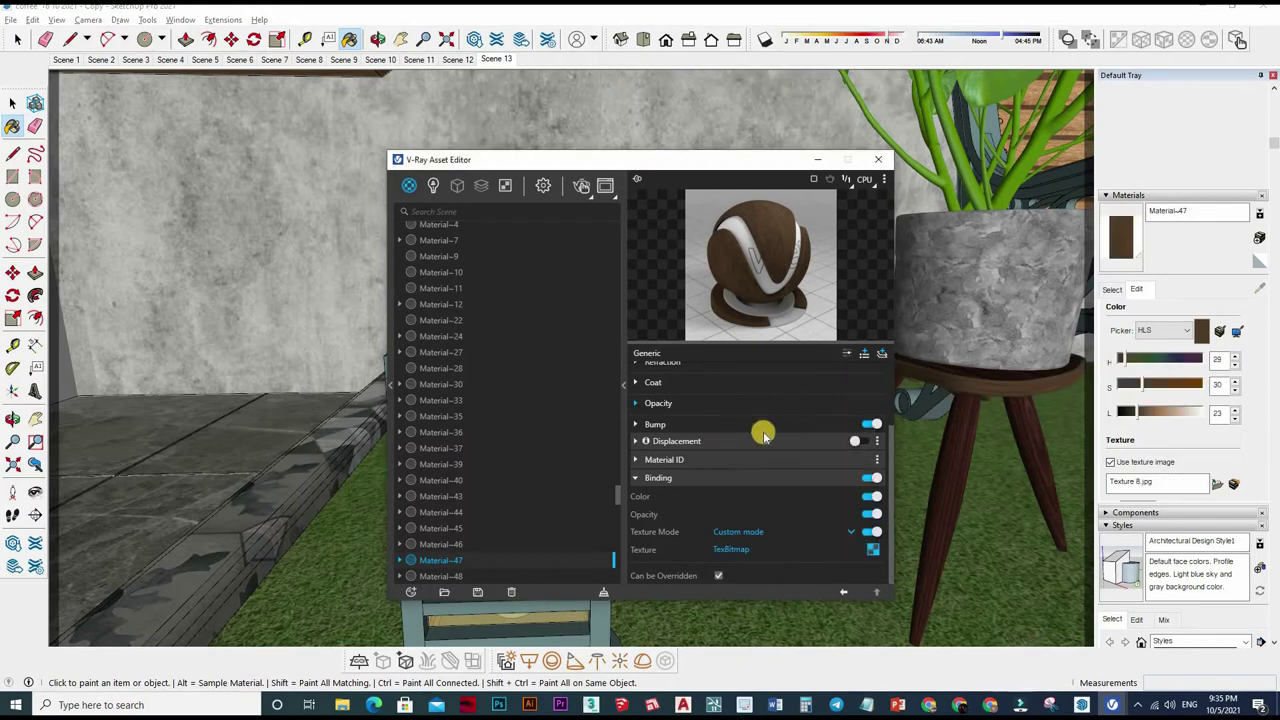
scroll(777, 446, "up", 3)
left_click(846, 440)
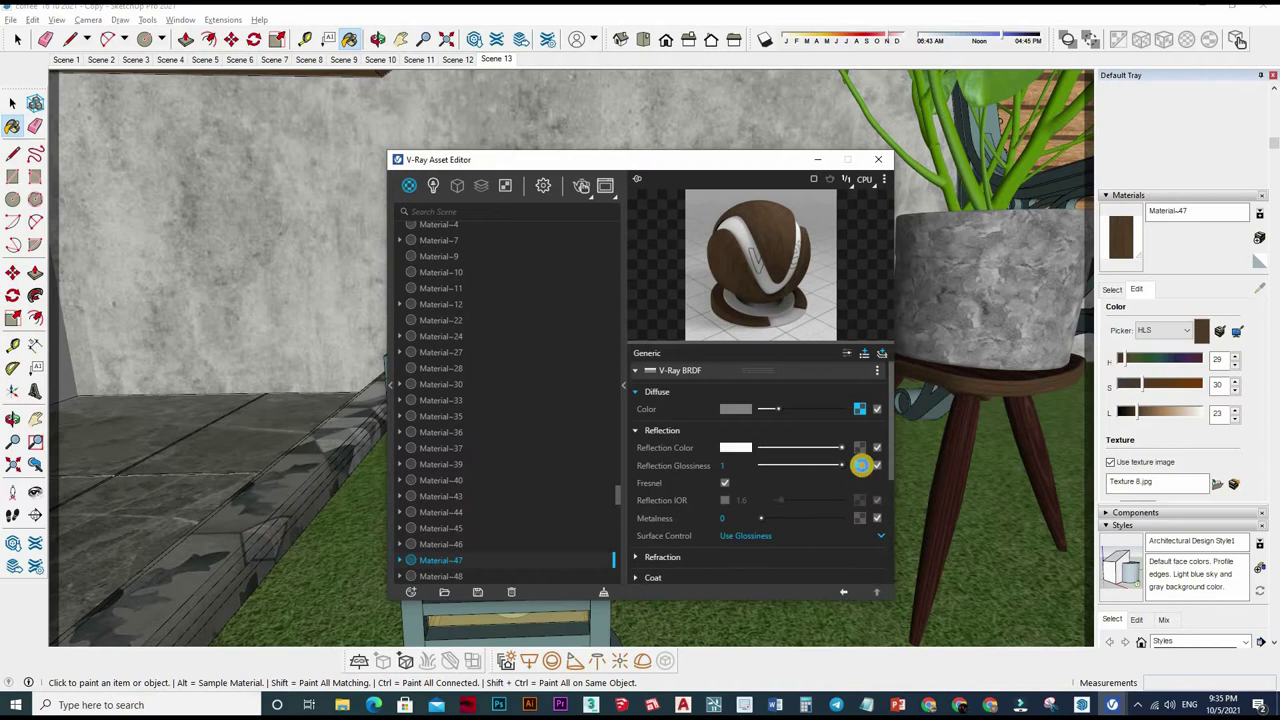
Step: Add a Color Correction map to reflection glossiness and set its saturation to -1
left_click(860, 465)
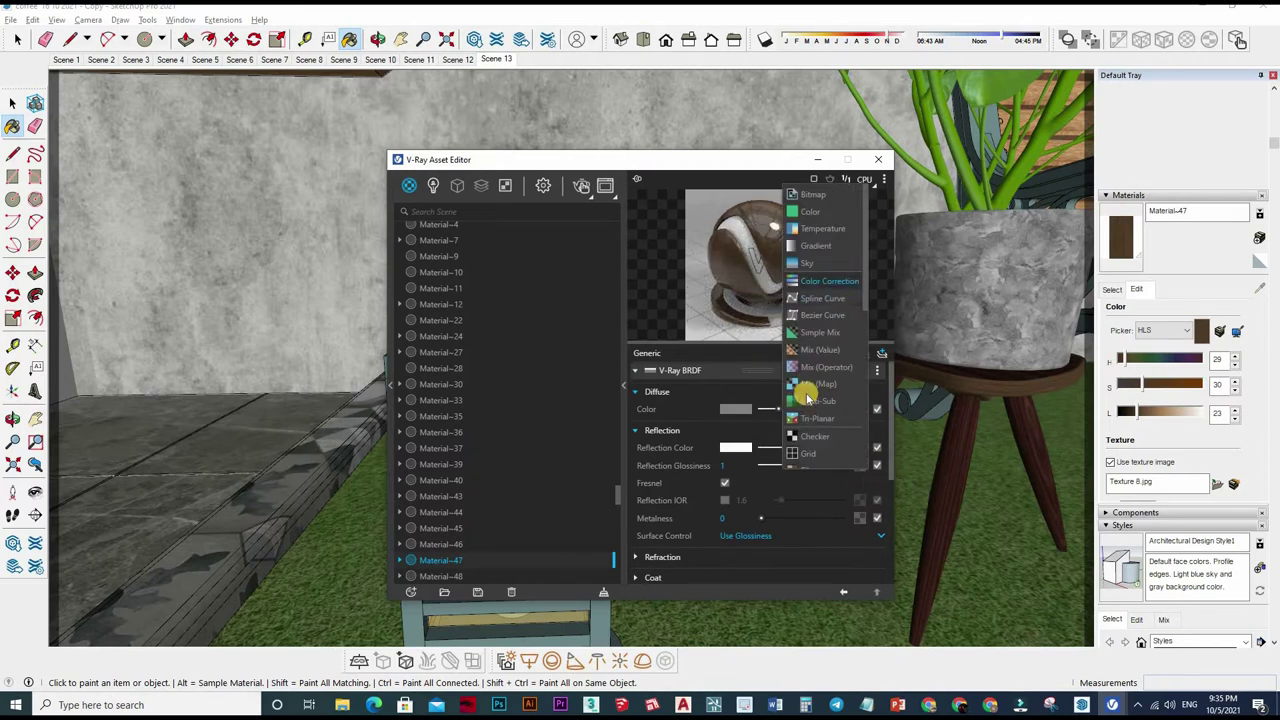
left_click(808, 398)
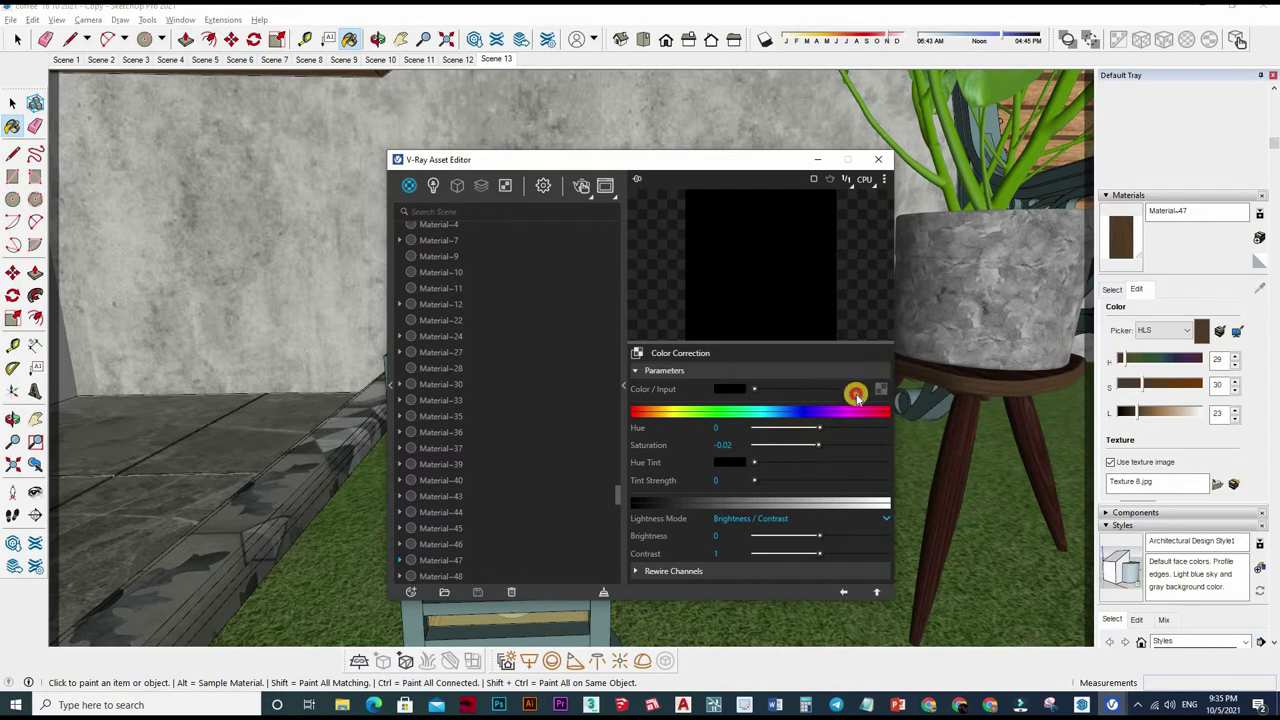
left_click_drag(820, 534, 712, 537)
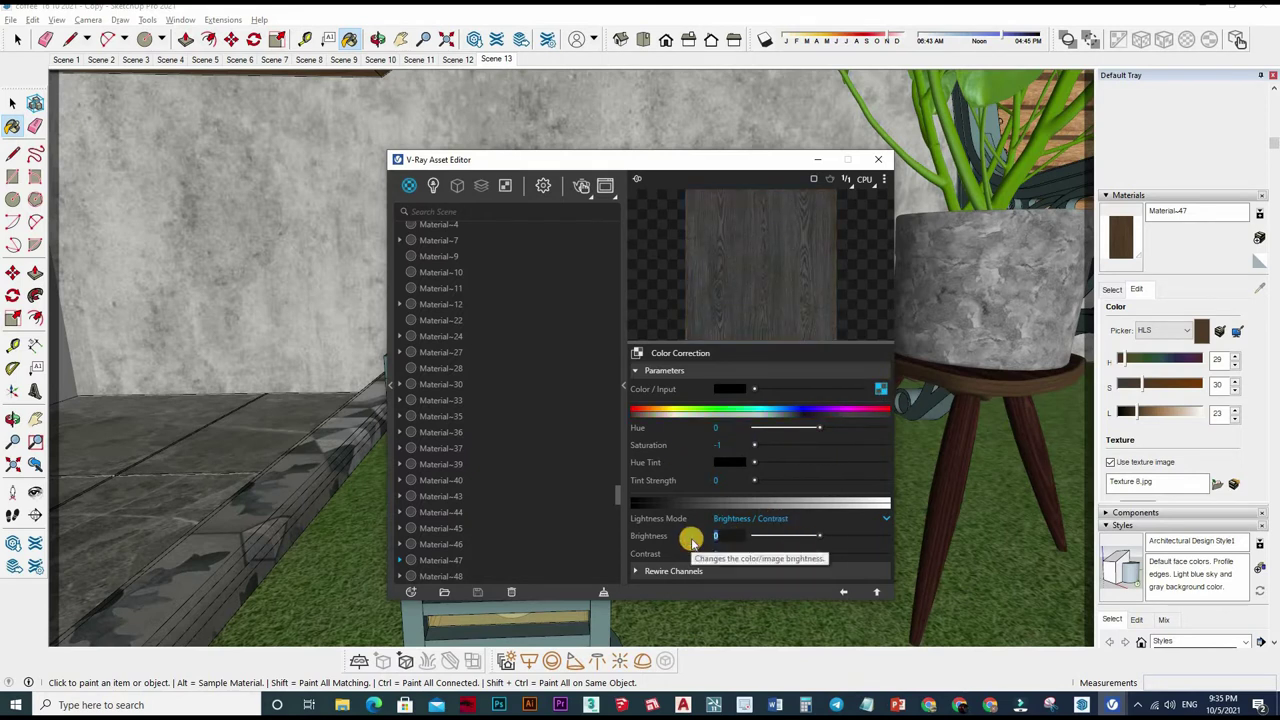
type("0.6")
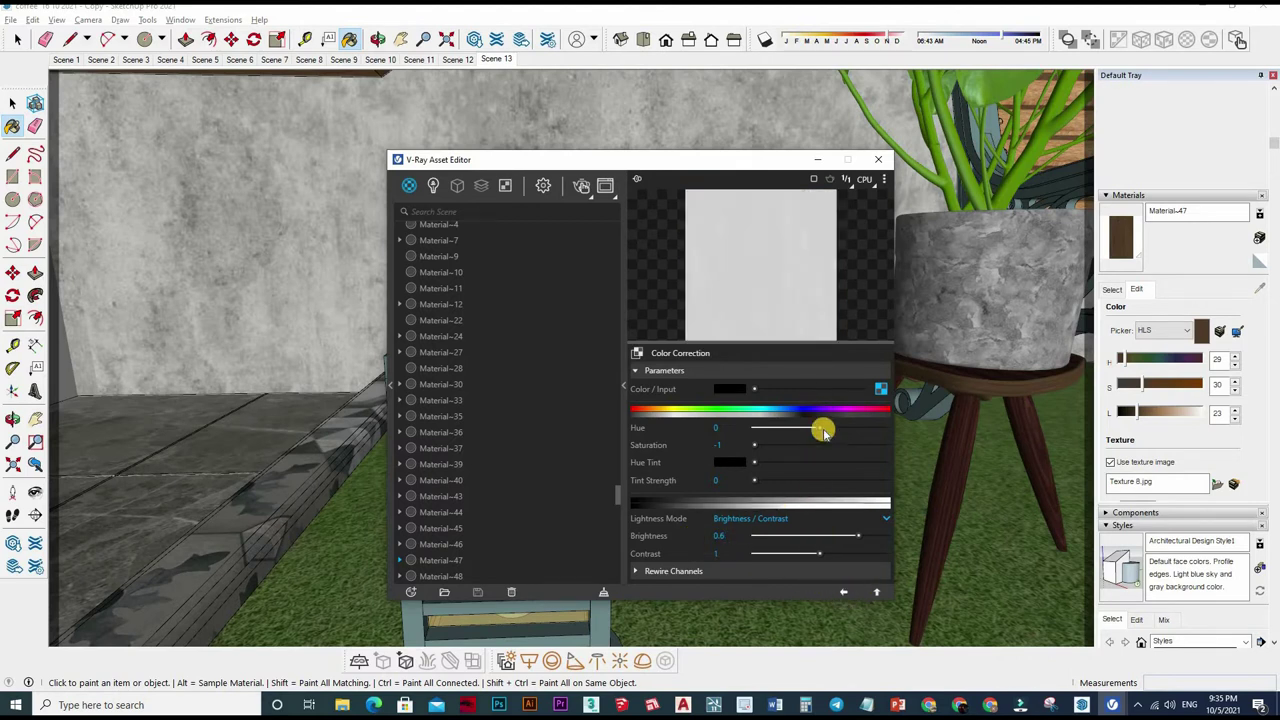
left_click(813, 320)
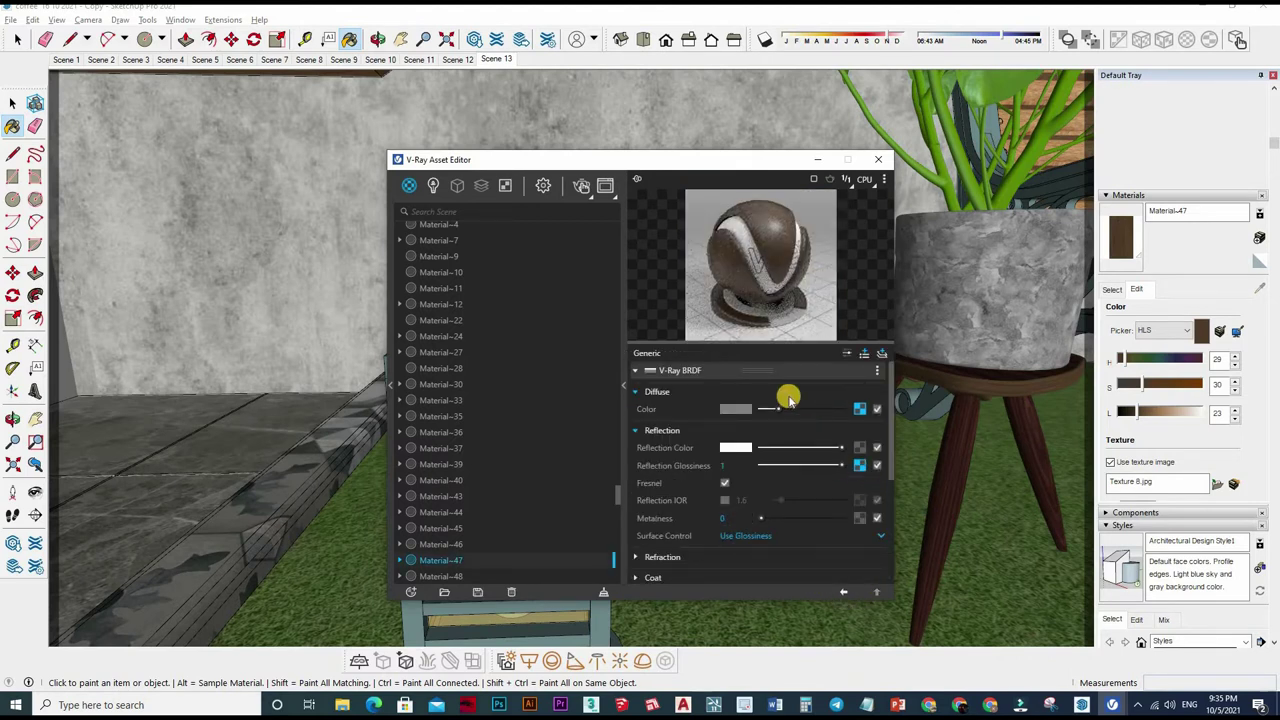
Step: Set the Color Correction map's brightness to 0.75 and return to Material-47
left_click(866, 402)
left_click_drag(713, 536, 745, 524)
type(".75")
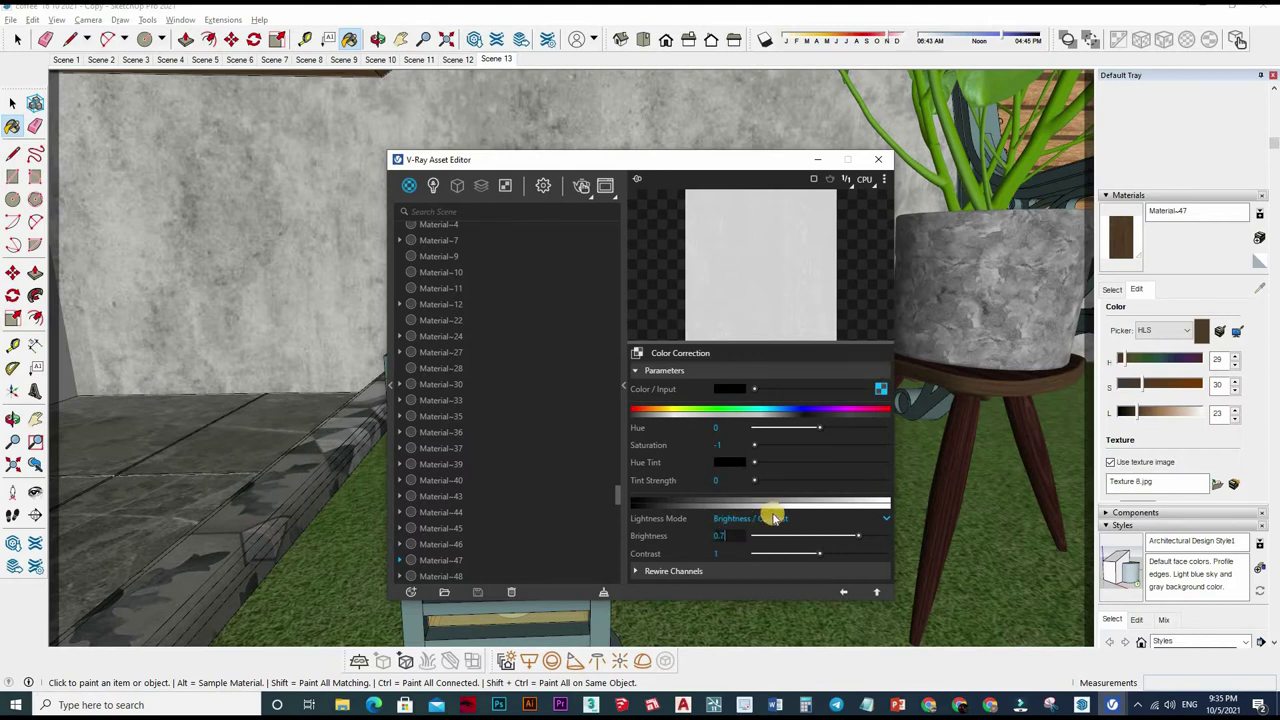
key("Return")
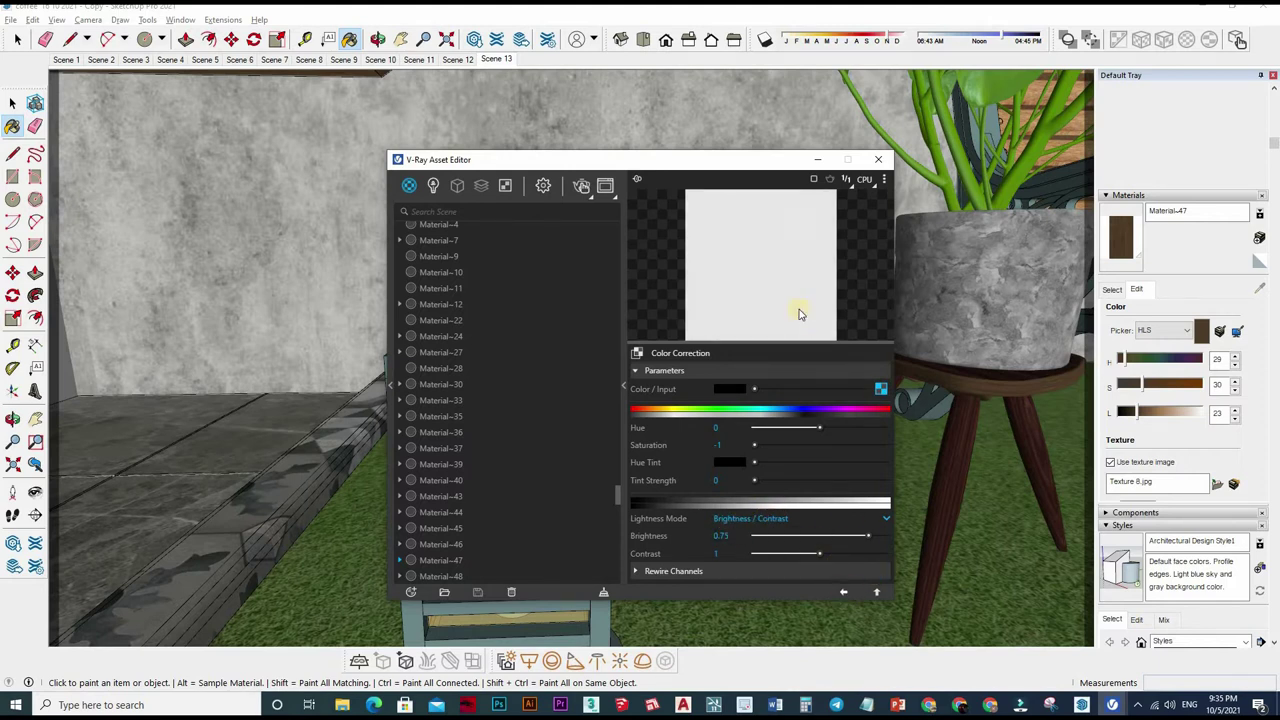
left_click(796, 362)
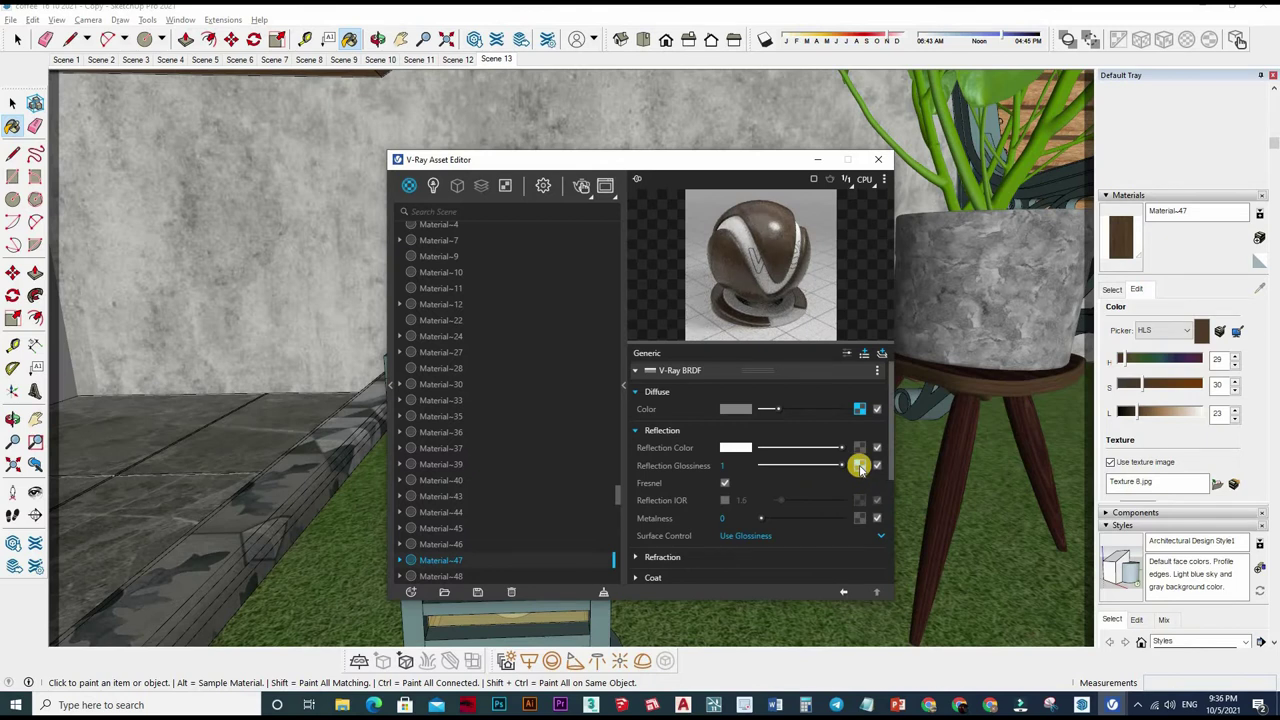
Step: Copy Material-47's glossiness map into its bump slot with a bump amount of 0.1
right_click(806, 400)
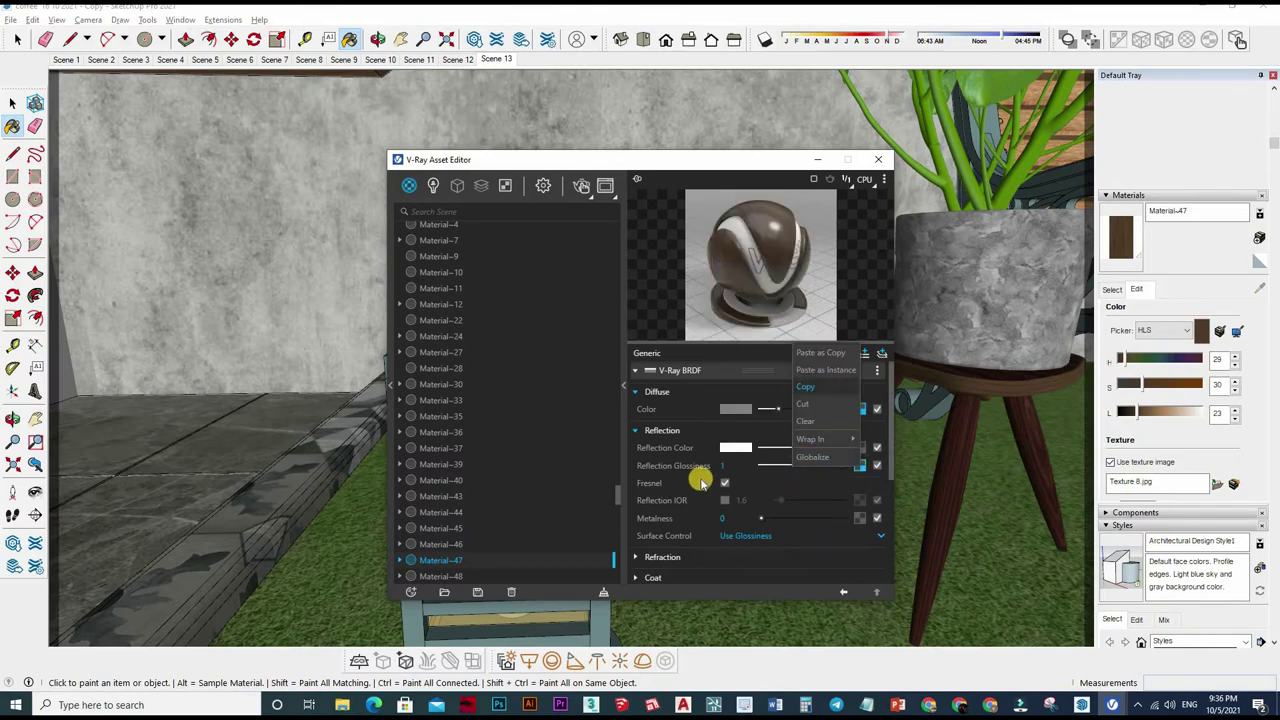
scroll(703, 422, "down", 1)
scroll(703, 422, "down", 5)
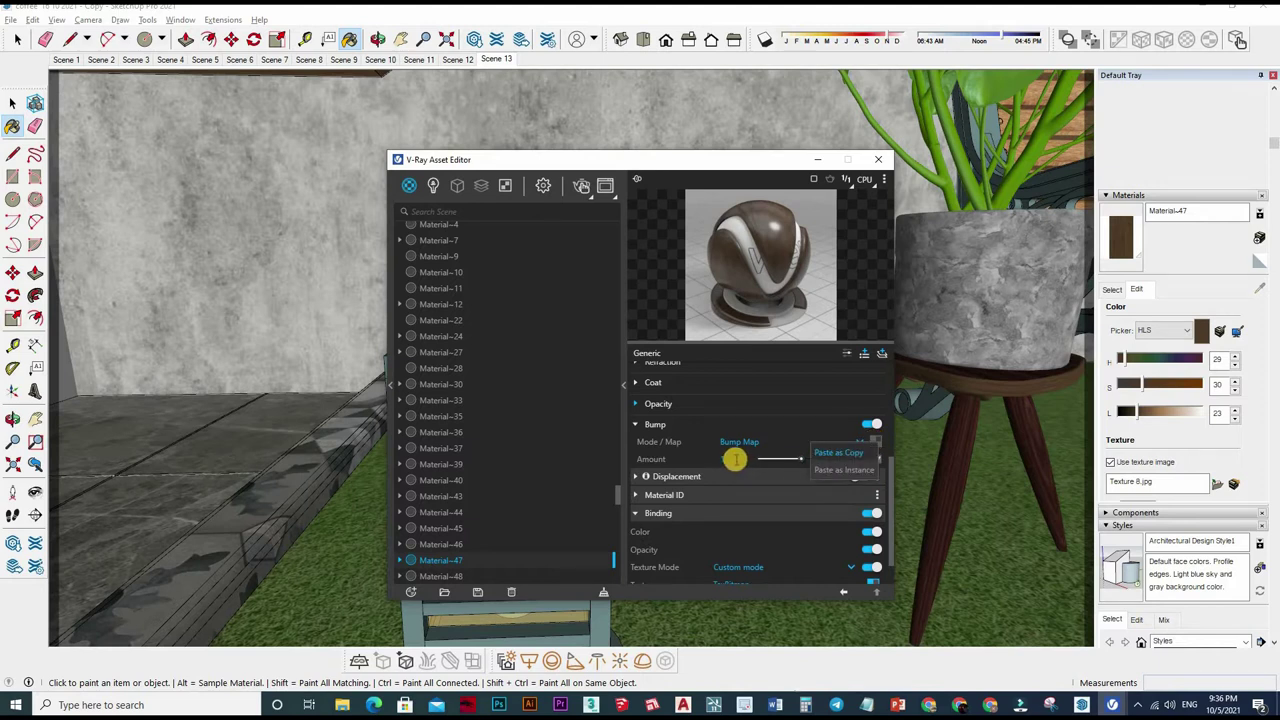
left_click(728, 461)
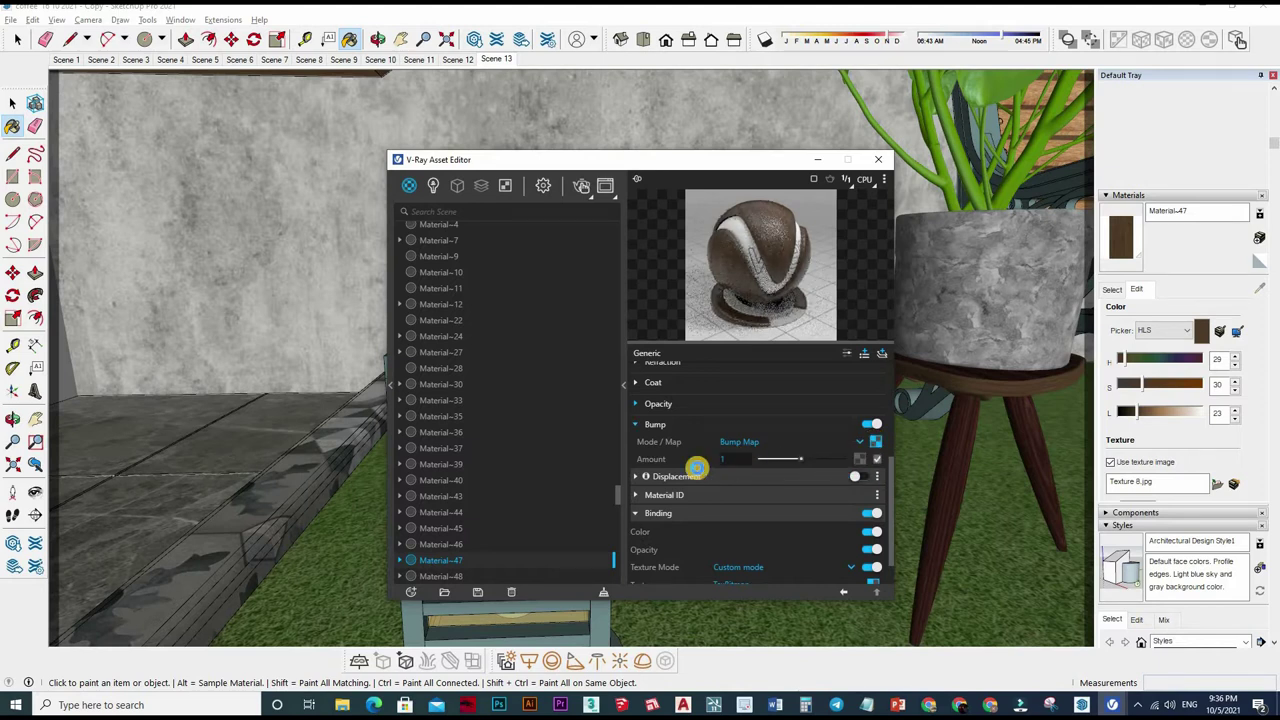
type(".1")
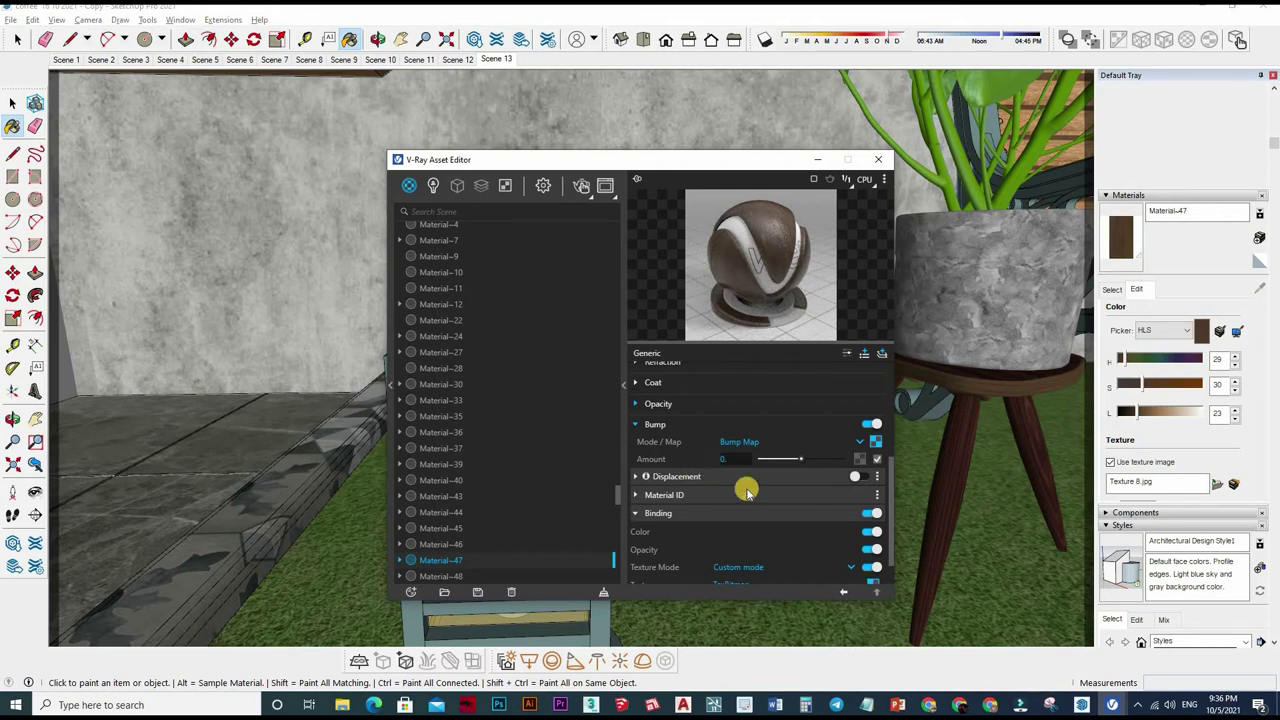
key("Return")
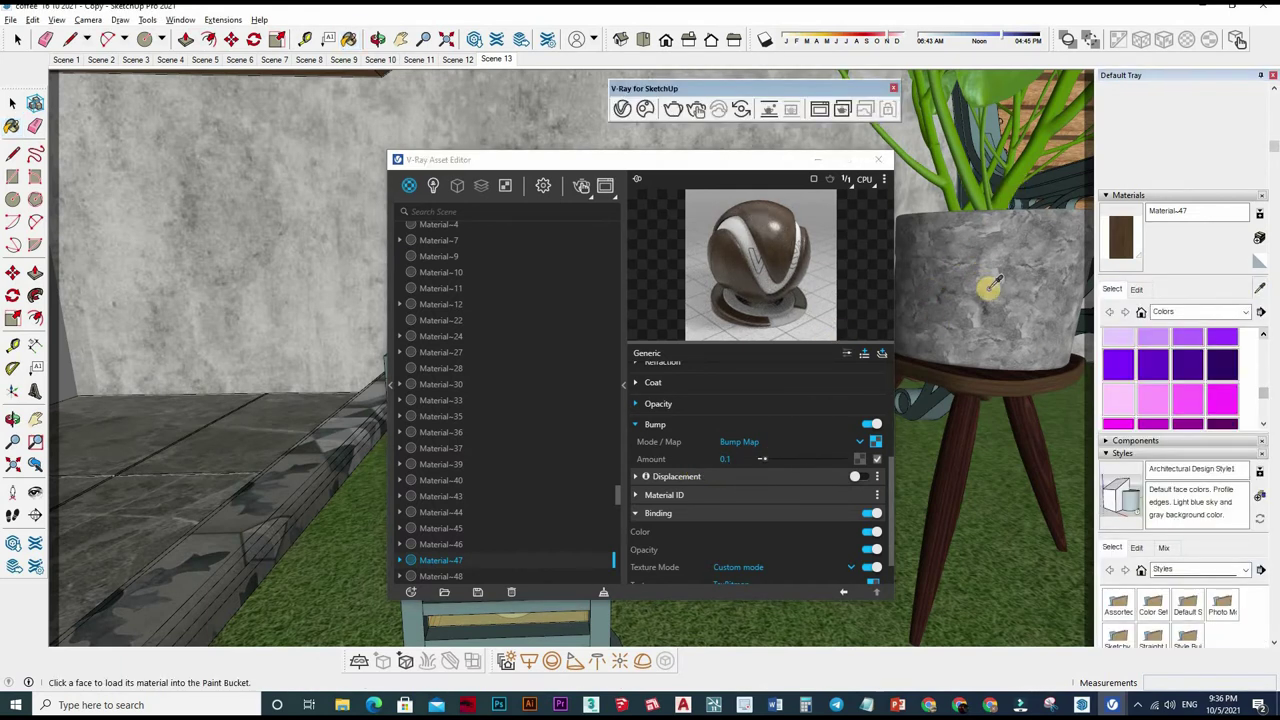
mouse_move(990, 288)
middle_mouse_down()
mouse_move(942, 300)
mouse_move(1040, 342)
mouse_move(1008, 340)
middle_mouse_up()
Step: Sample the concrete floor's Material9 and preview it on a sphere
key("b")
left_click(951, 364, "alt")
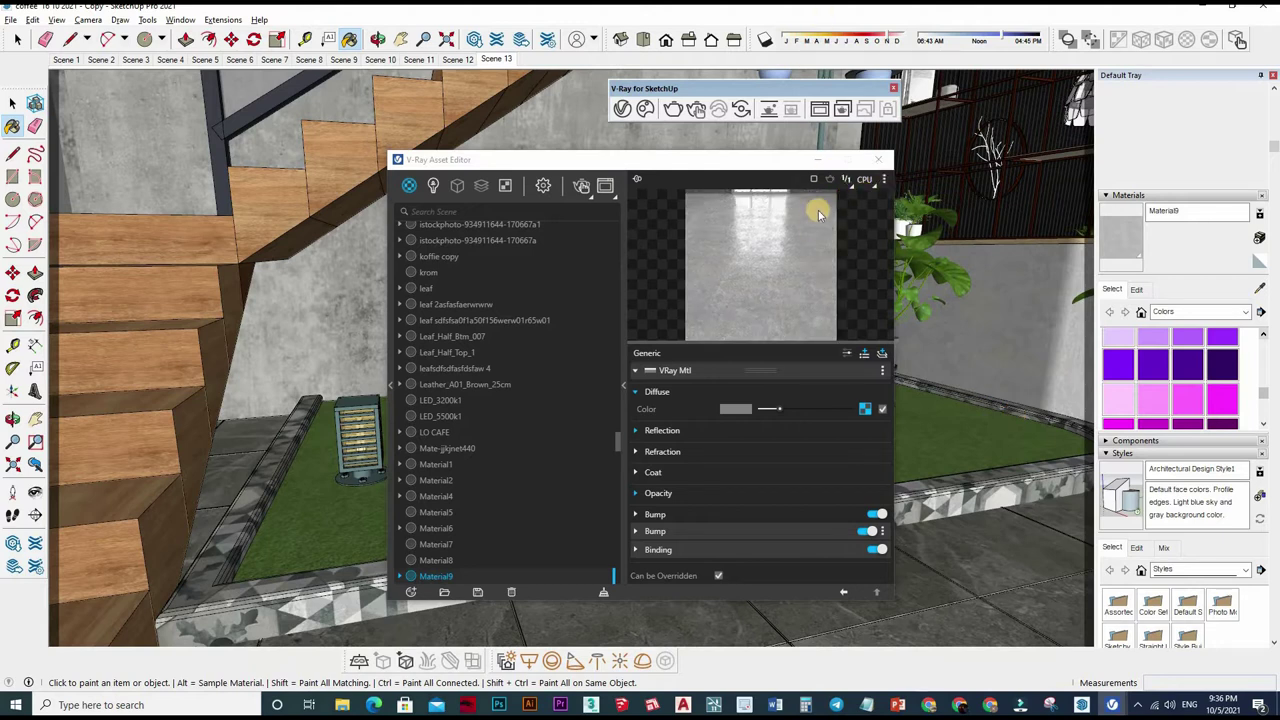
left_click(829, 179)
left_click(748, 312)
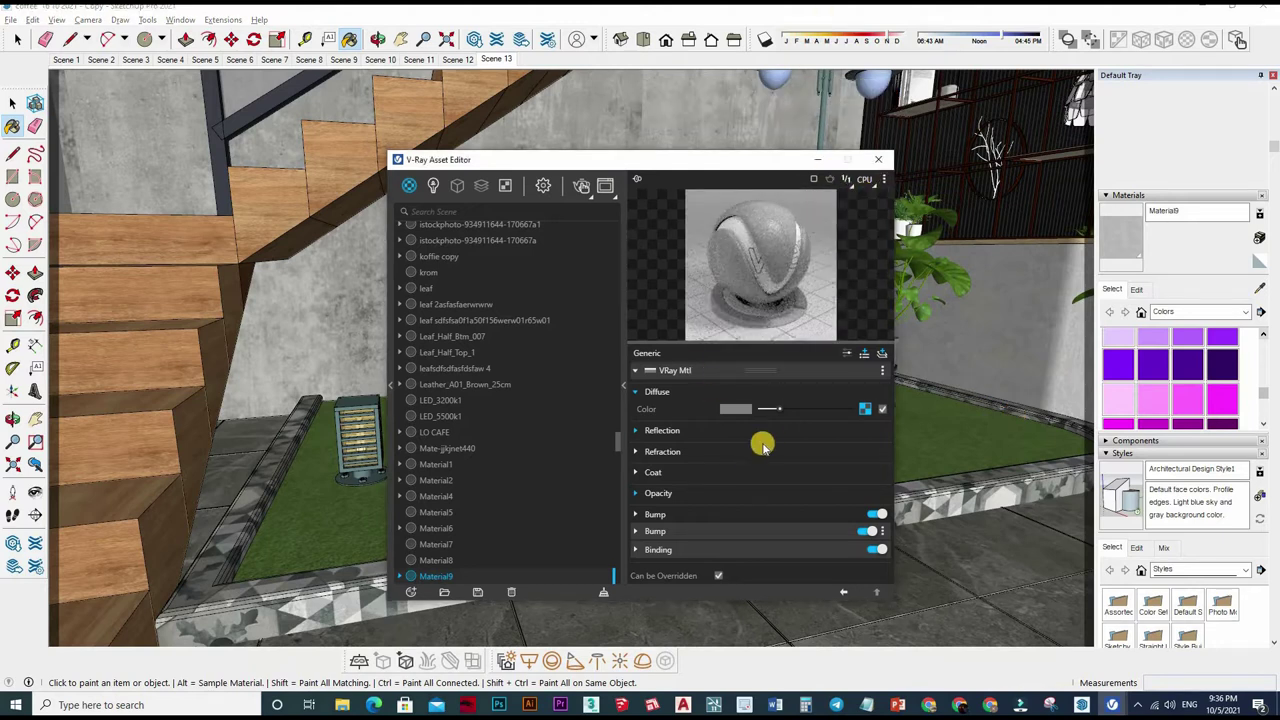
left_click(705, 430)
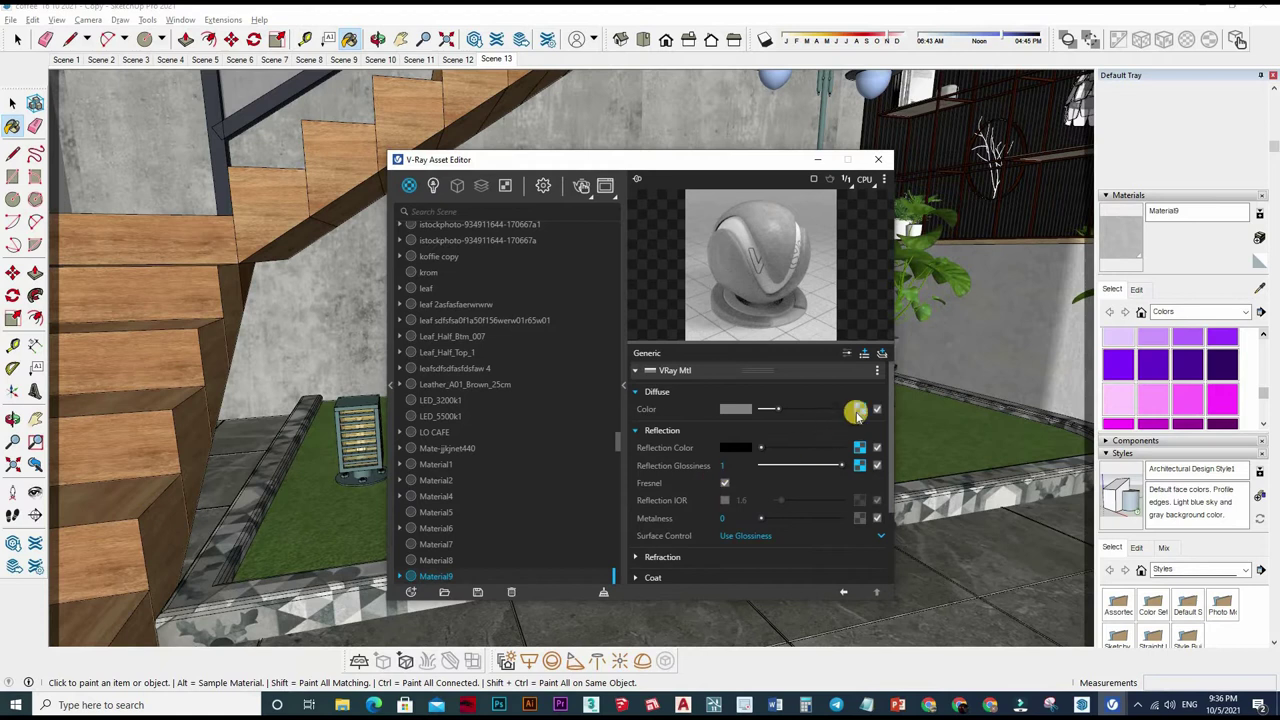
Step: View Material9's diffuse image soft_concrete_soft_iron.jpg in Photos, then go to File Explorer
right_click(820, 448)
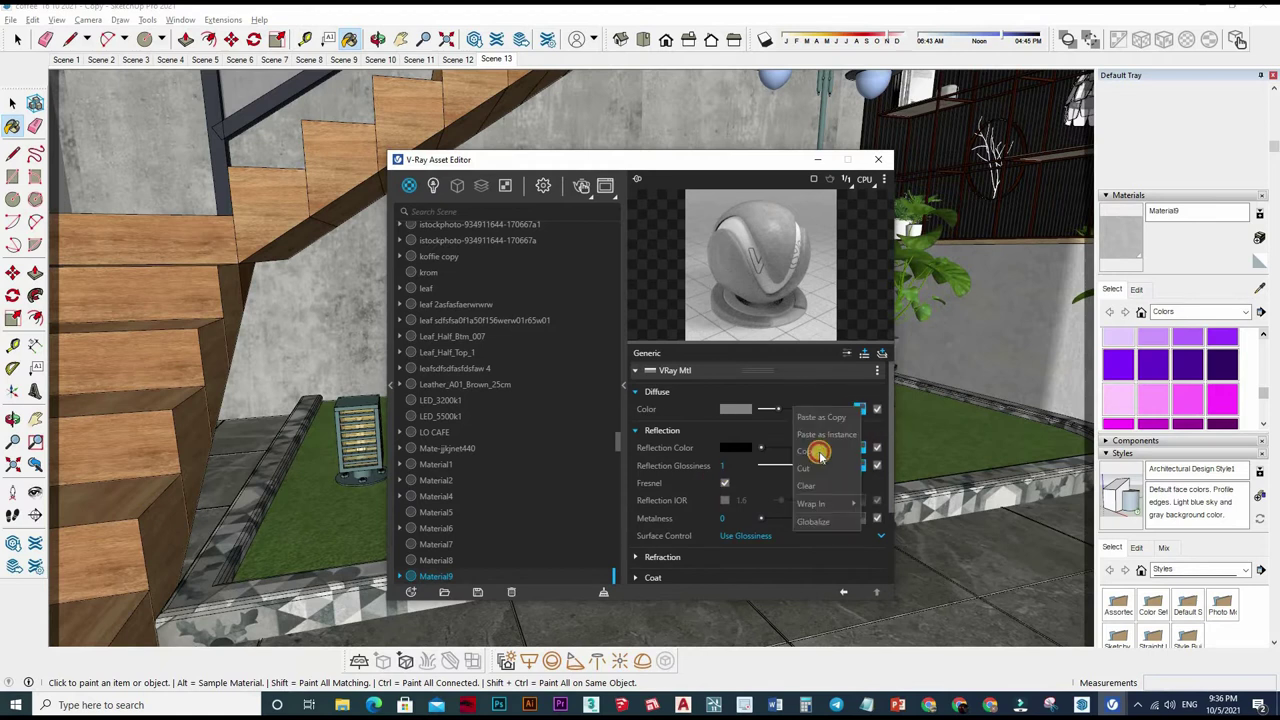
left_click(852, 433)
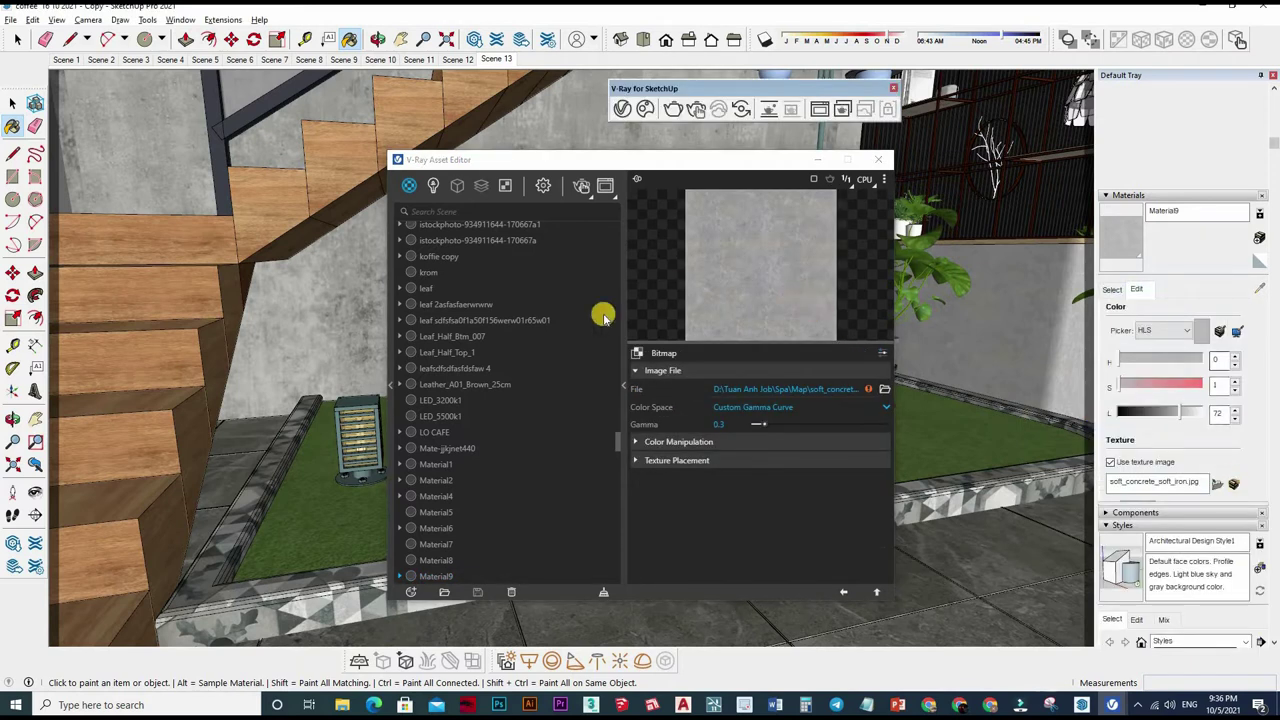
double_click(692, 329)
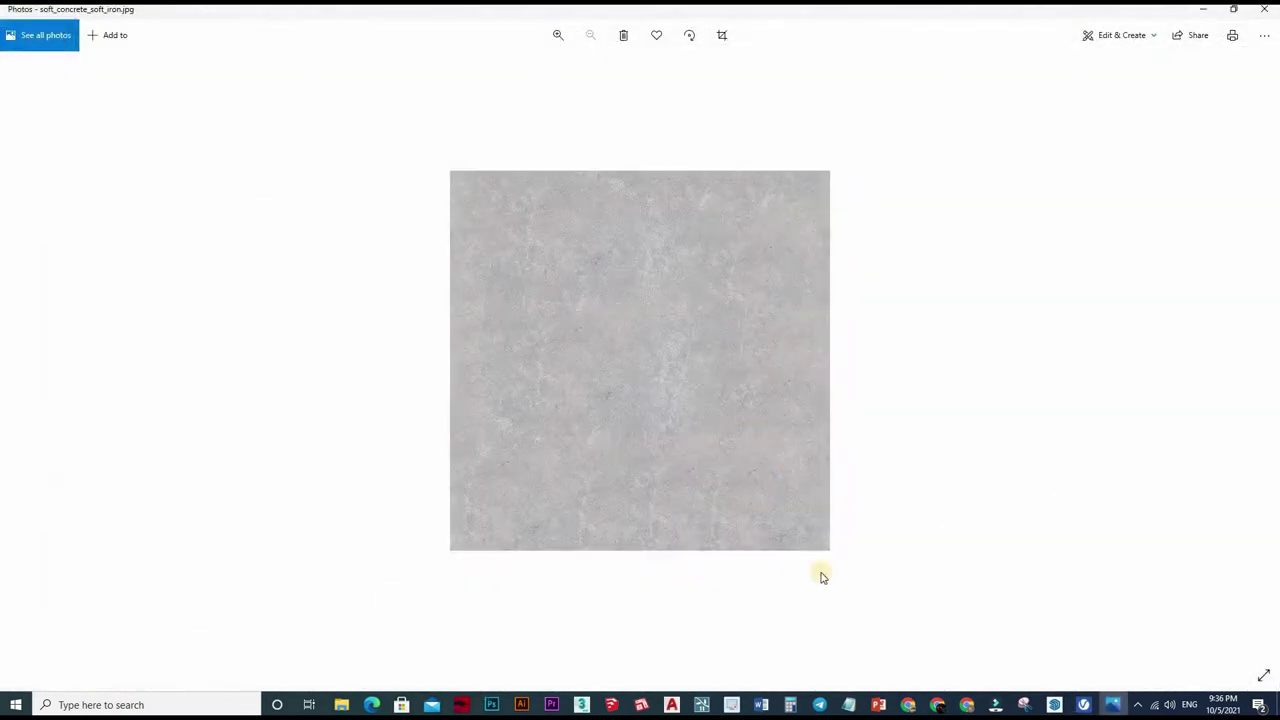
left_click(342, 705)
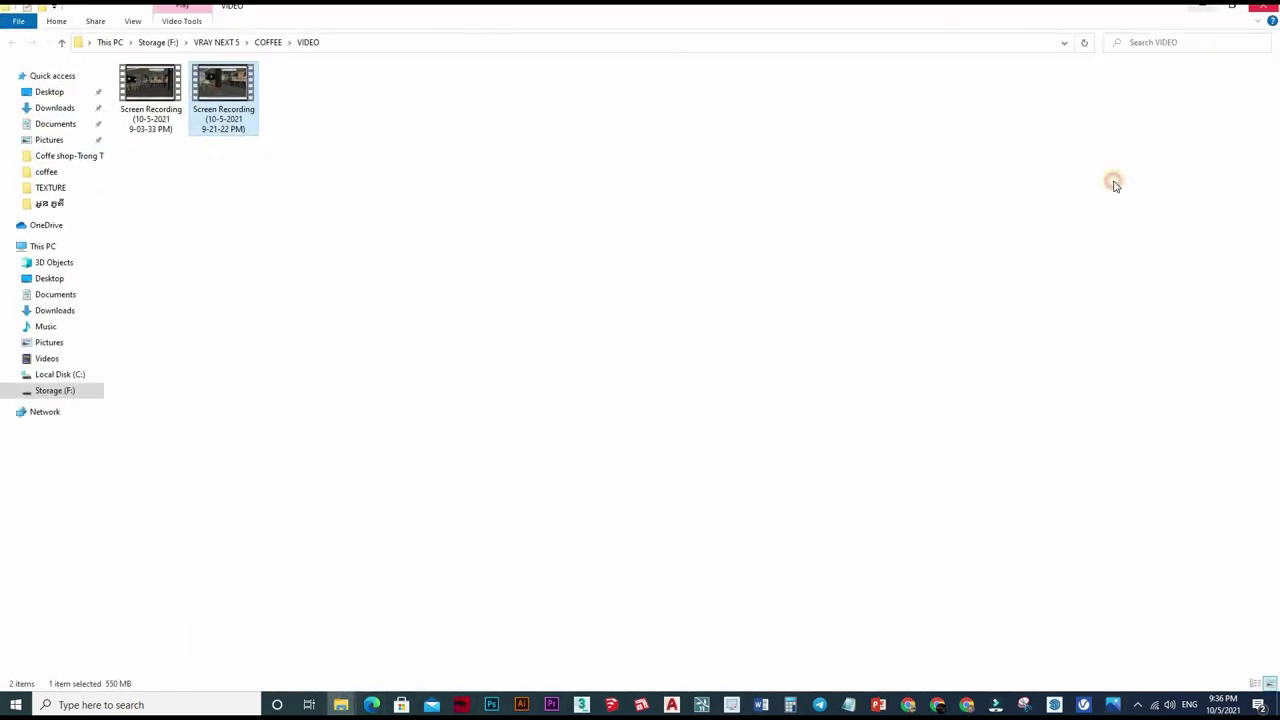
Step: Paste a copy of soft_concrete_soft_iron into the COFFEE\TEXTURE folder and return to SketchUp
left_click(341, 705)
key("alt+Tab")
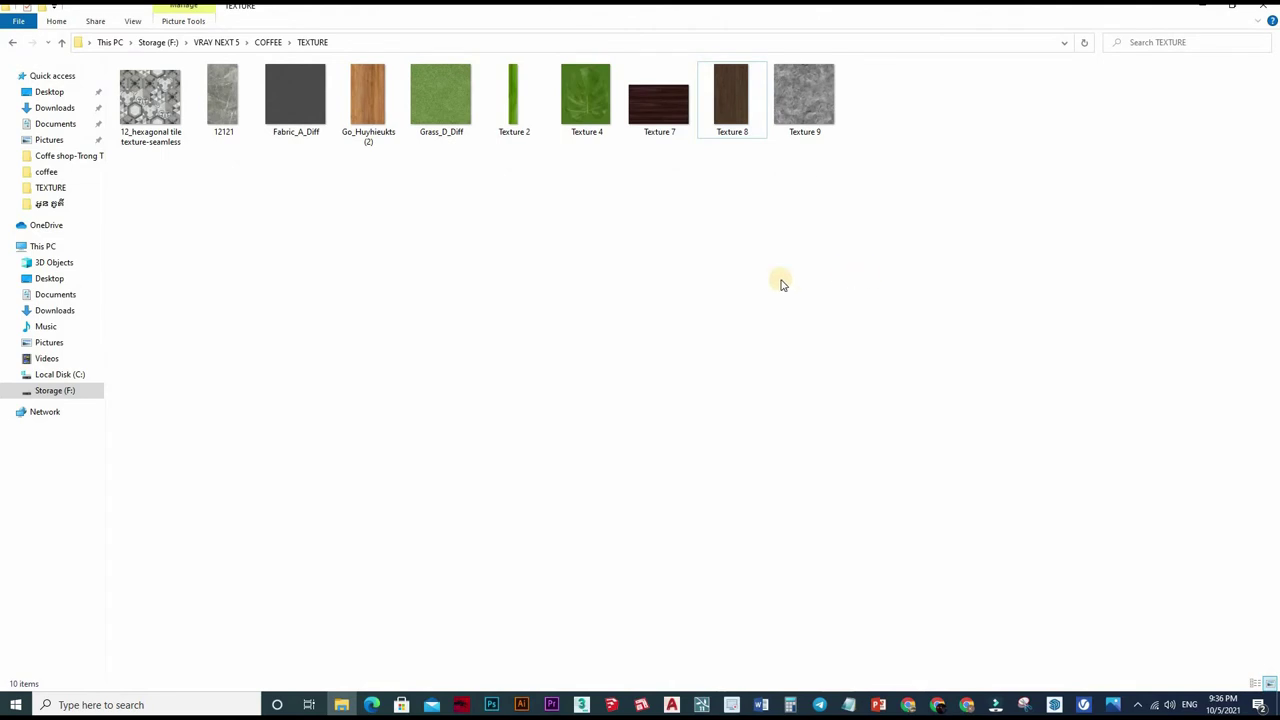
key("ctrl+v")
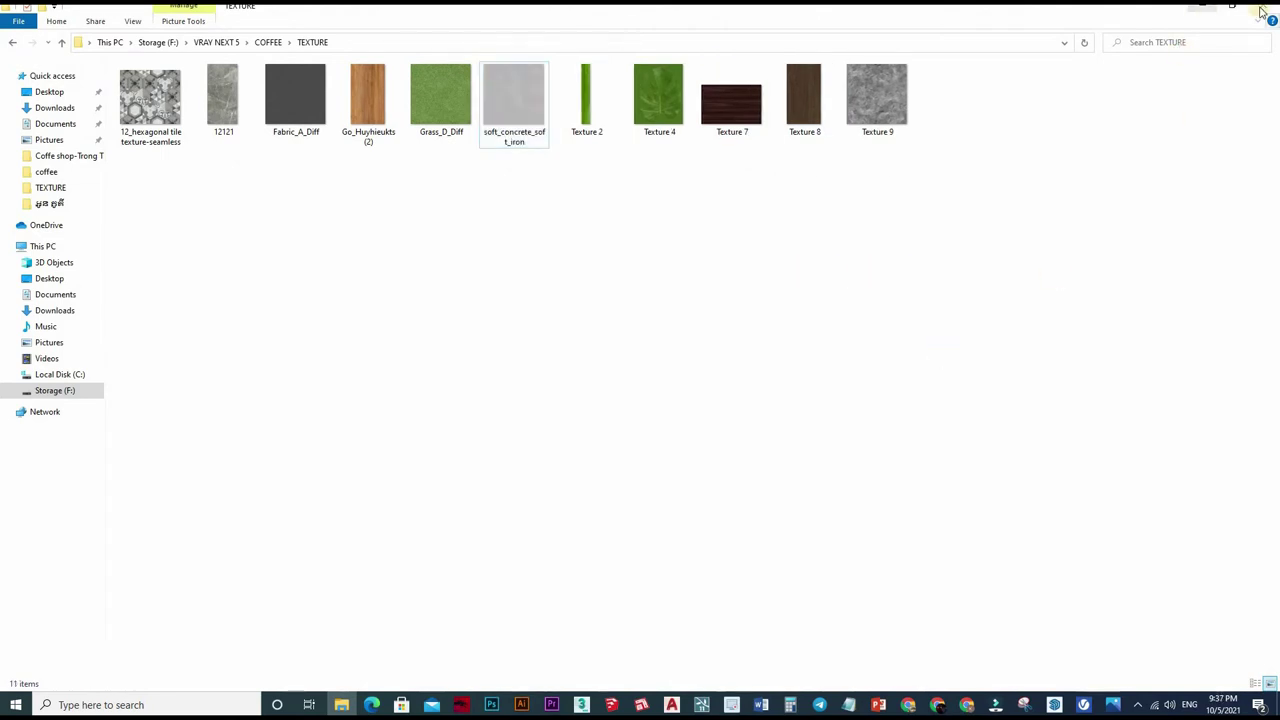
left_click(1263, 7)
key("alt+Tab")
Step: Relink the bitmap to soft_concrete_soft_iron in F:\VRAY NEXT 5\COFFEE\TEXTURE
left_click(663, 366)
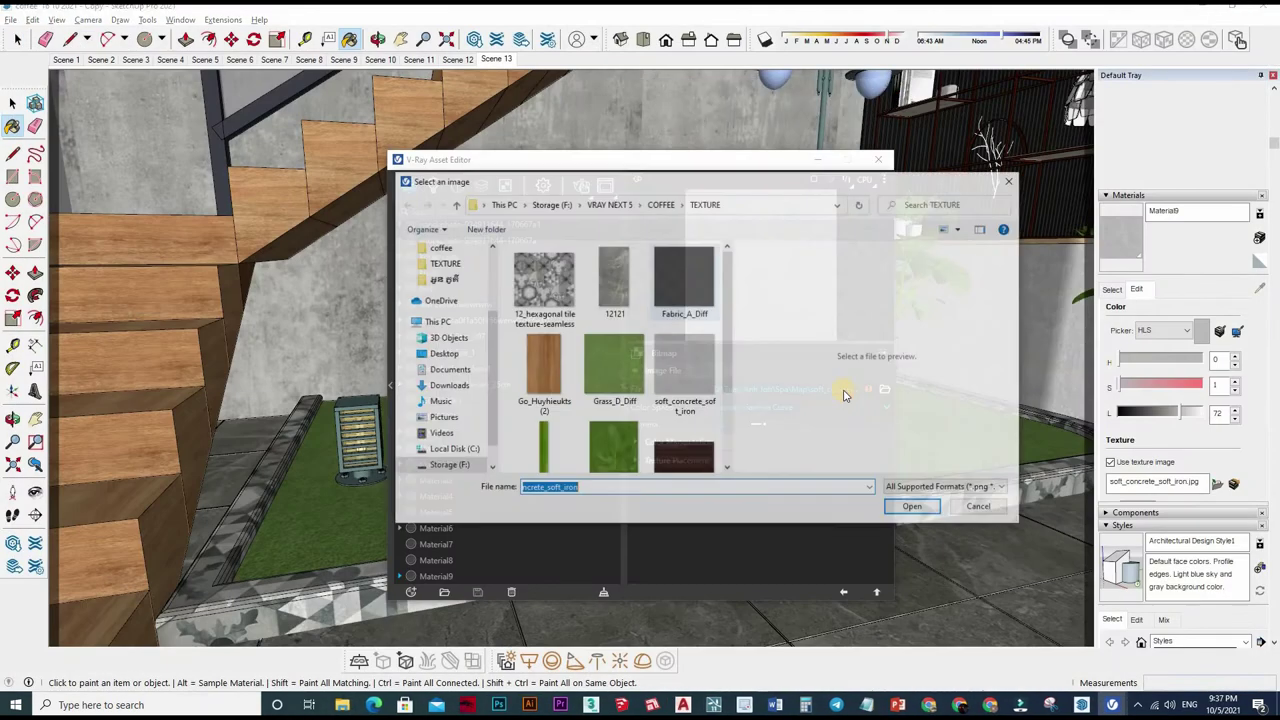
left_click(910, 509)
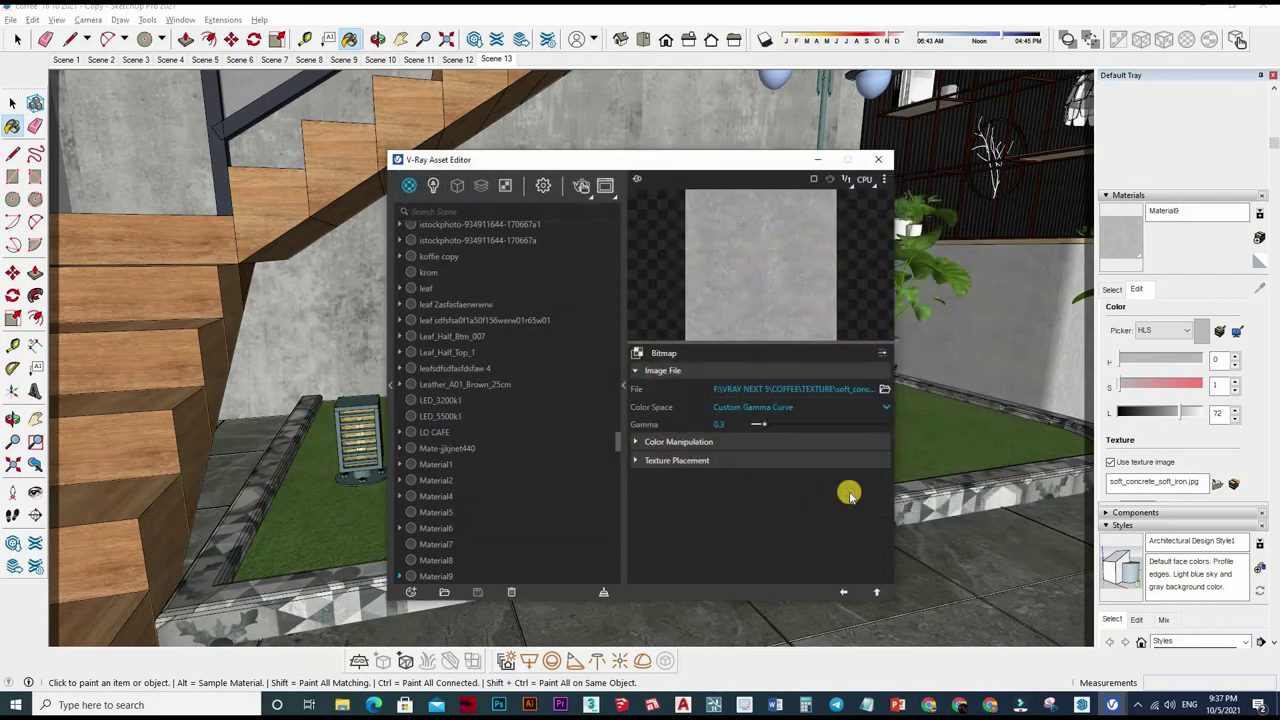
left_click(824, 420)
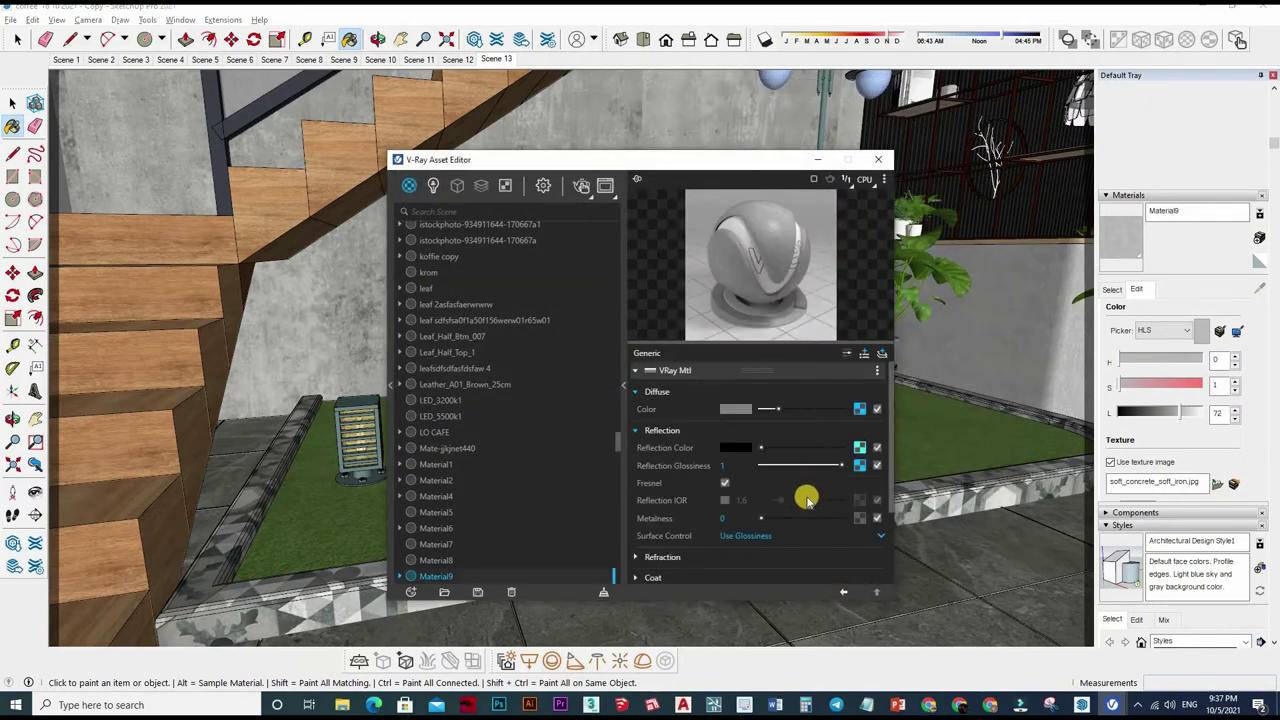
Step: Make Material9's reflection colour white with glossiness 1, and copy its diffuse texture
right_click(860, 448)
left_click(865, 466)
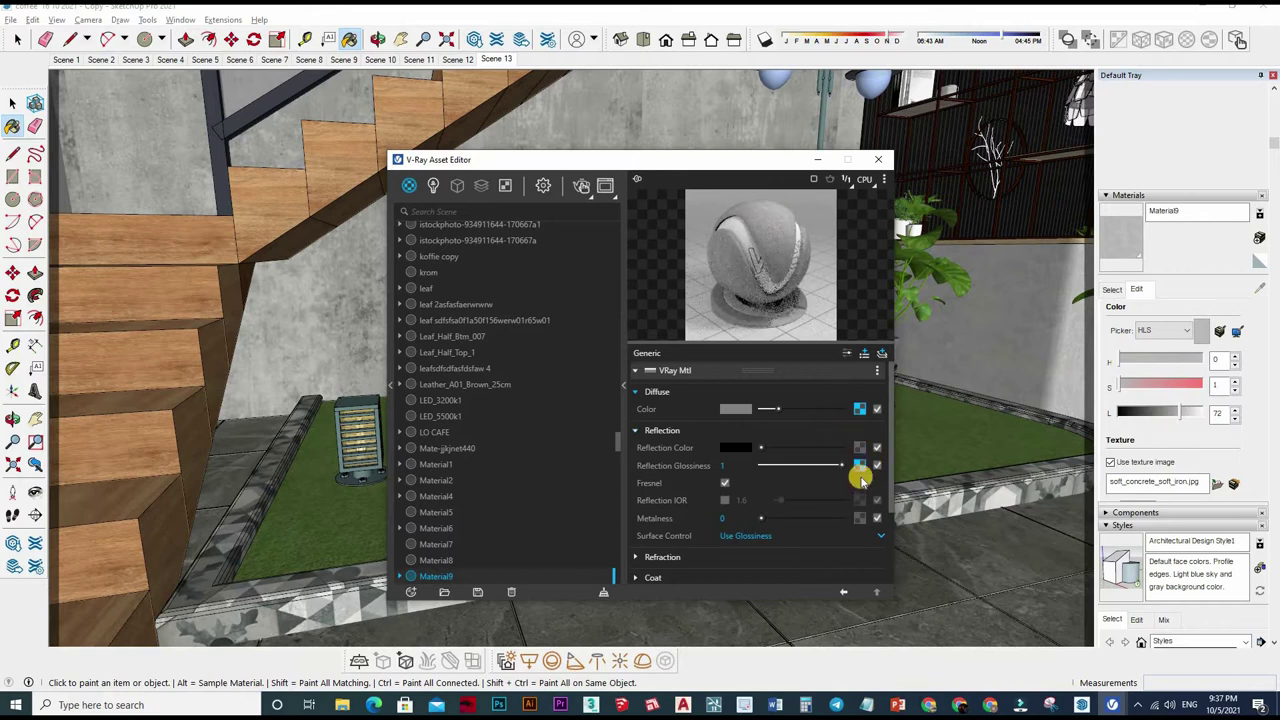
right_click(818, 425)
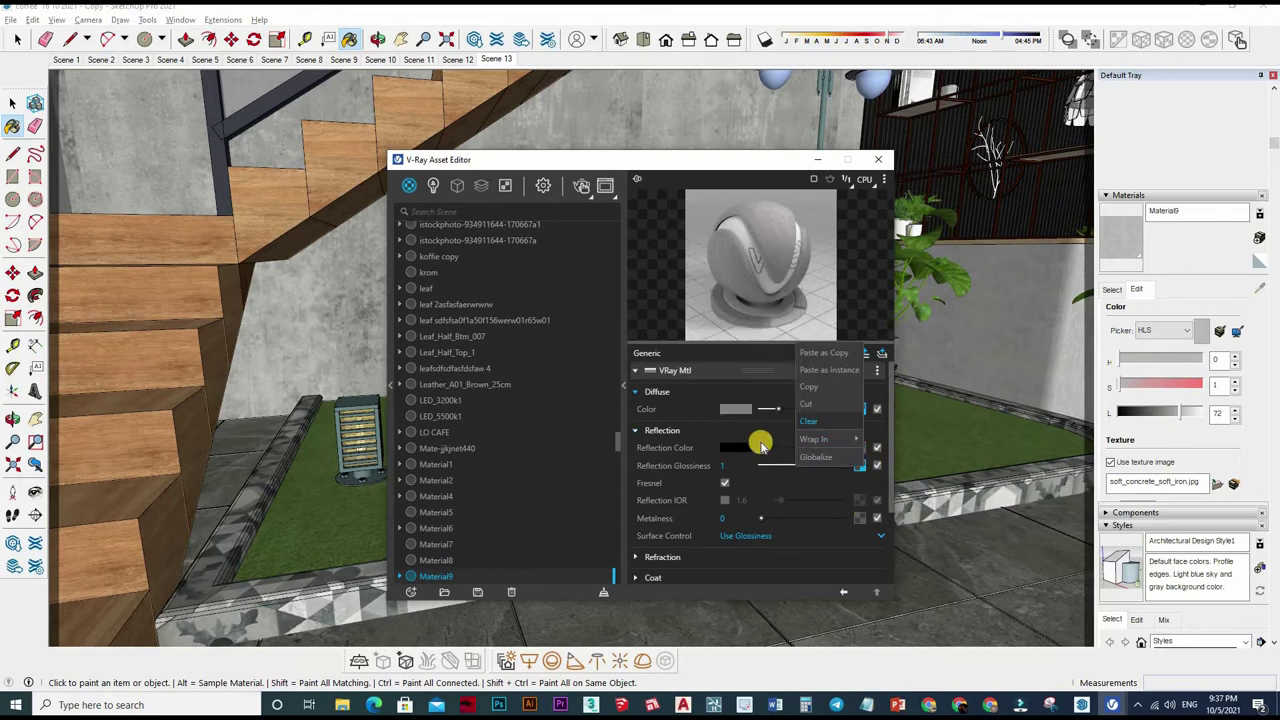
left_click(760, 447)
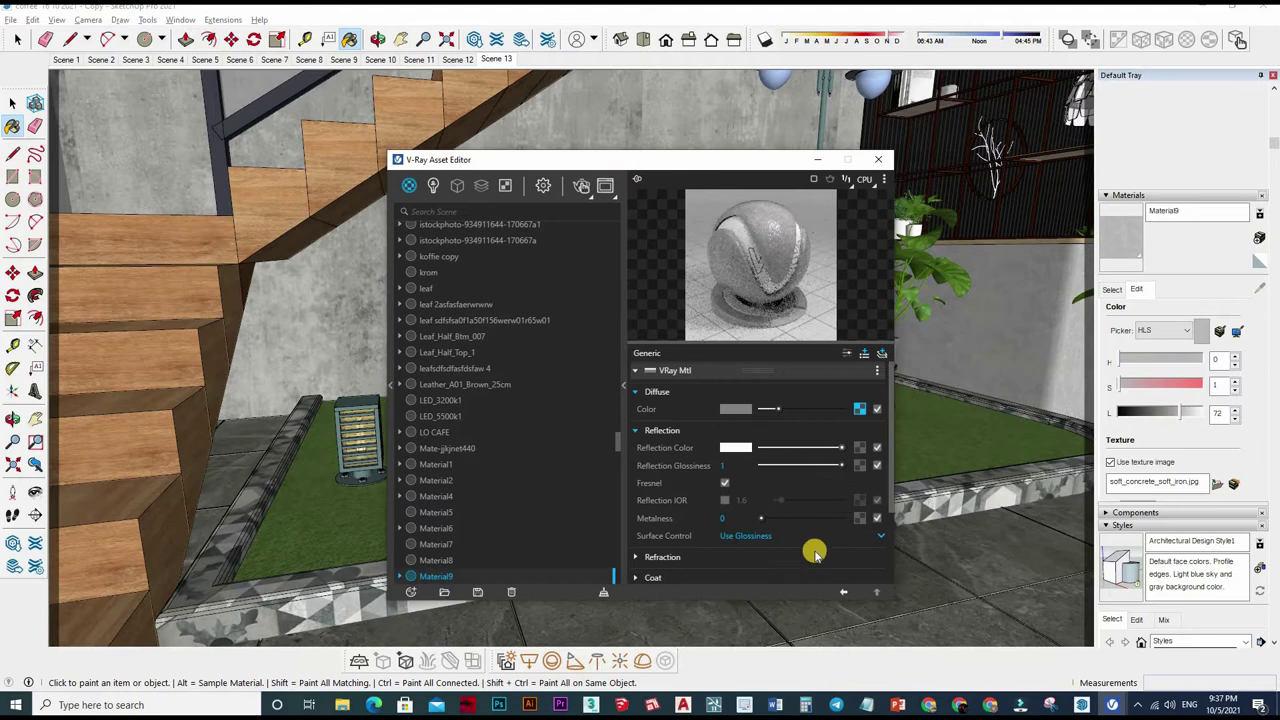
scroll(815, 540, "down", 2)
scroll(846, 420, "up", 3)
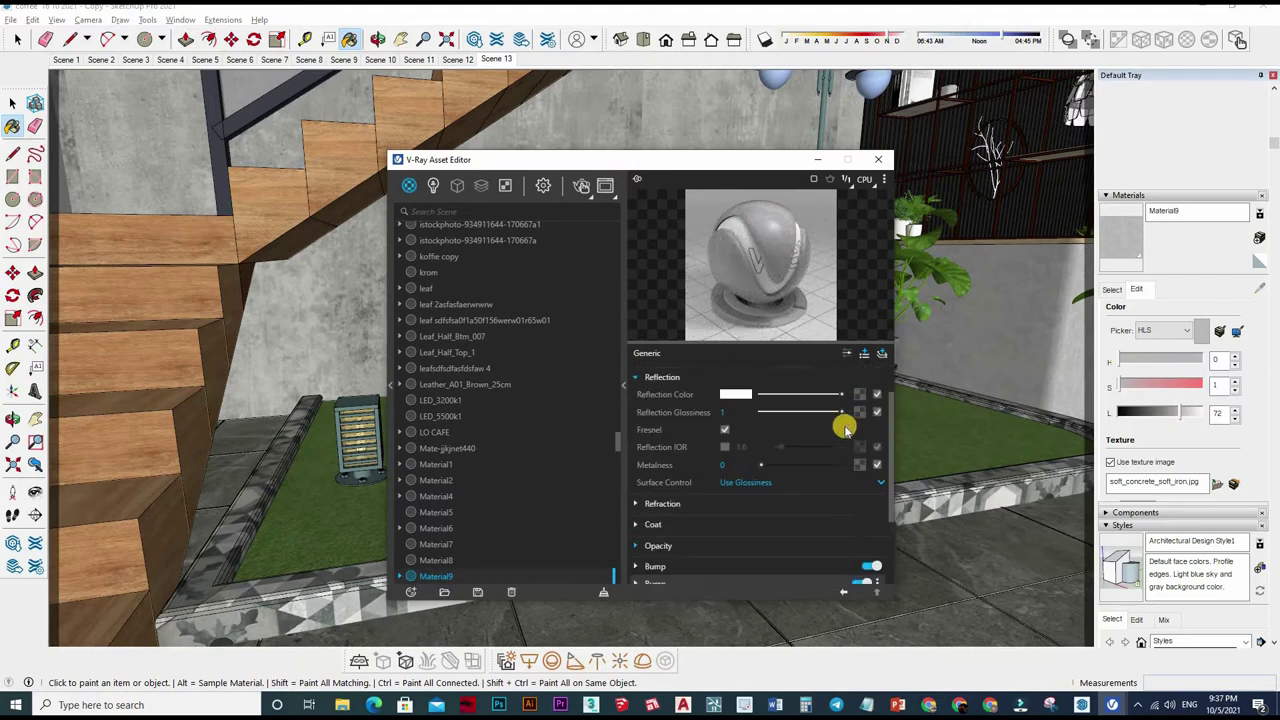
right_click(831, 424)
left_click(826, 486)
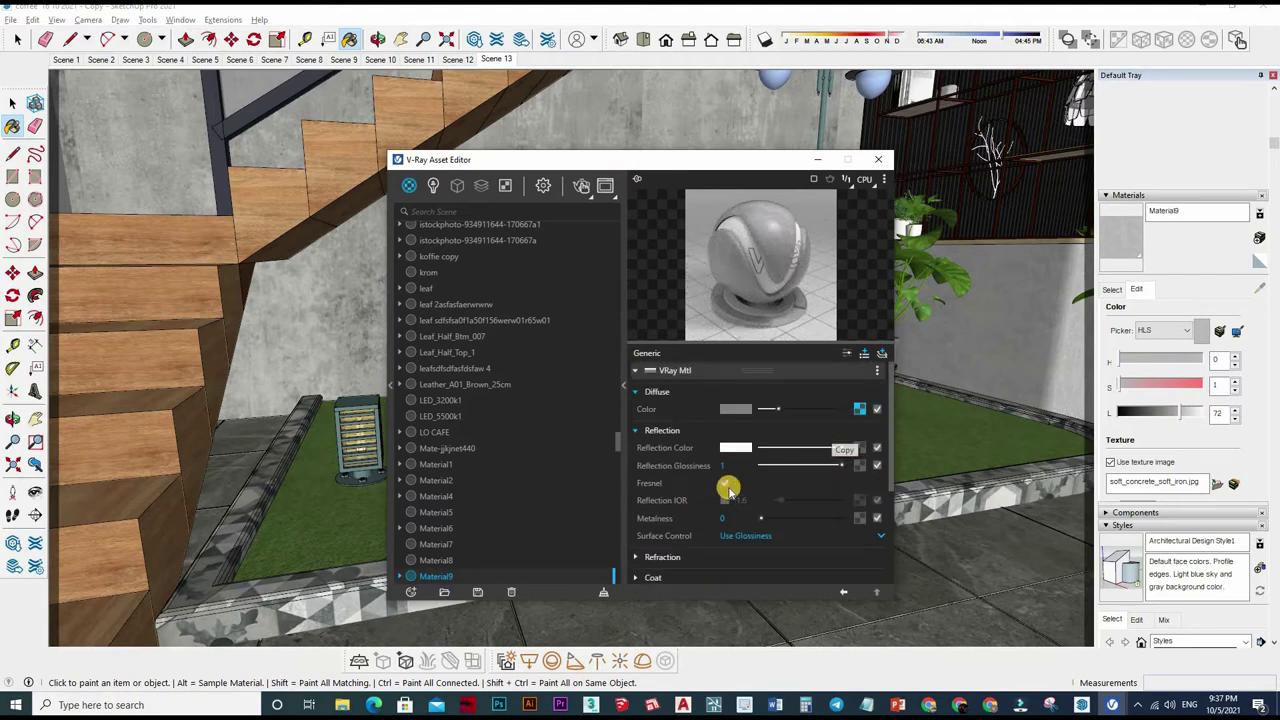
scroll(825, 500, "down", 3)
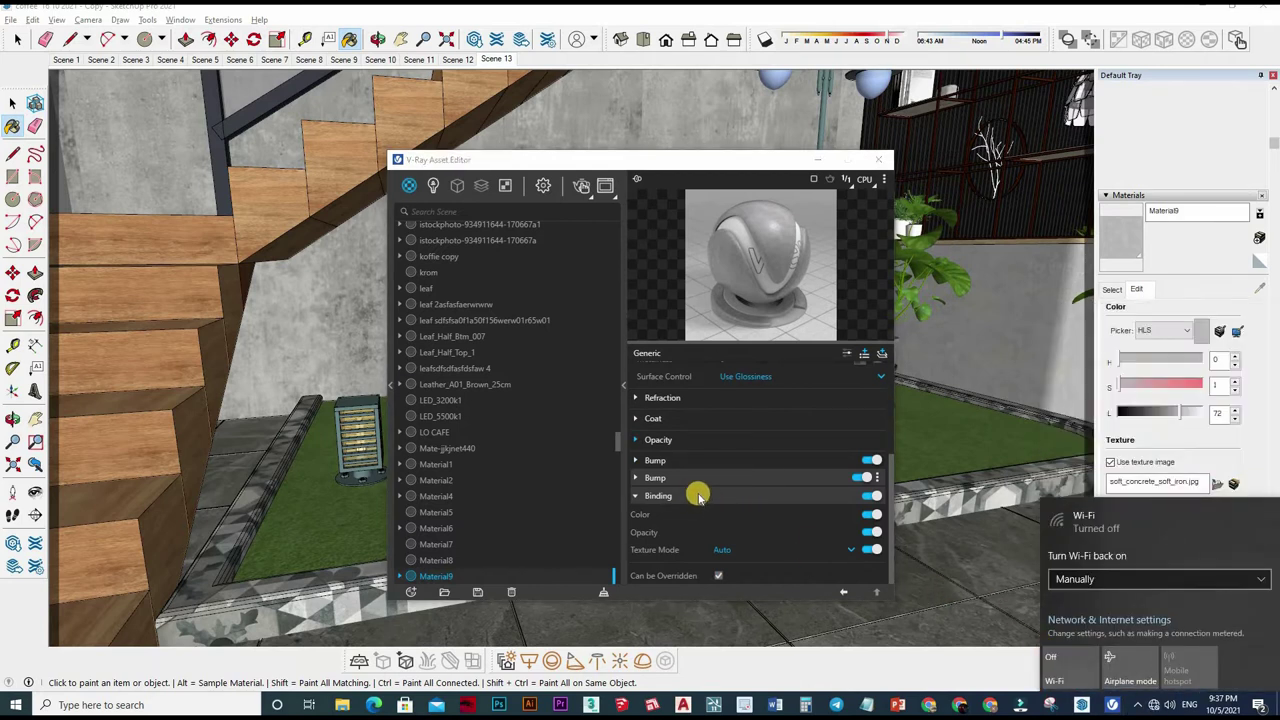
Step: Set Material9's Binding texture mode to Custom and paste the concrete bitmap as its Texture
left_click(745, 549)
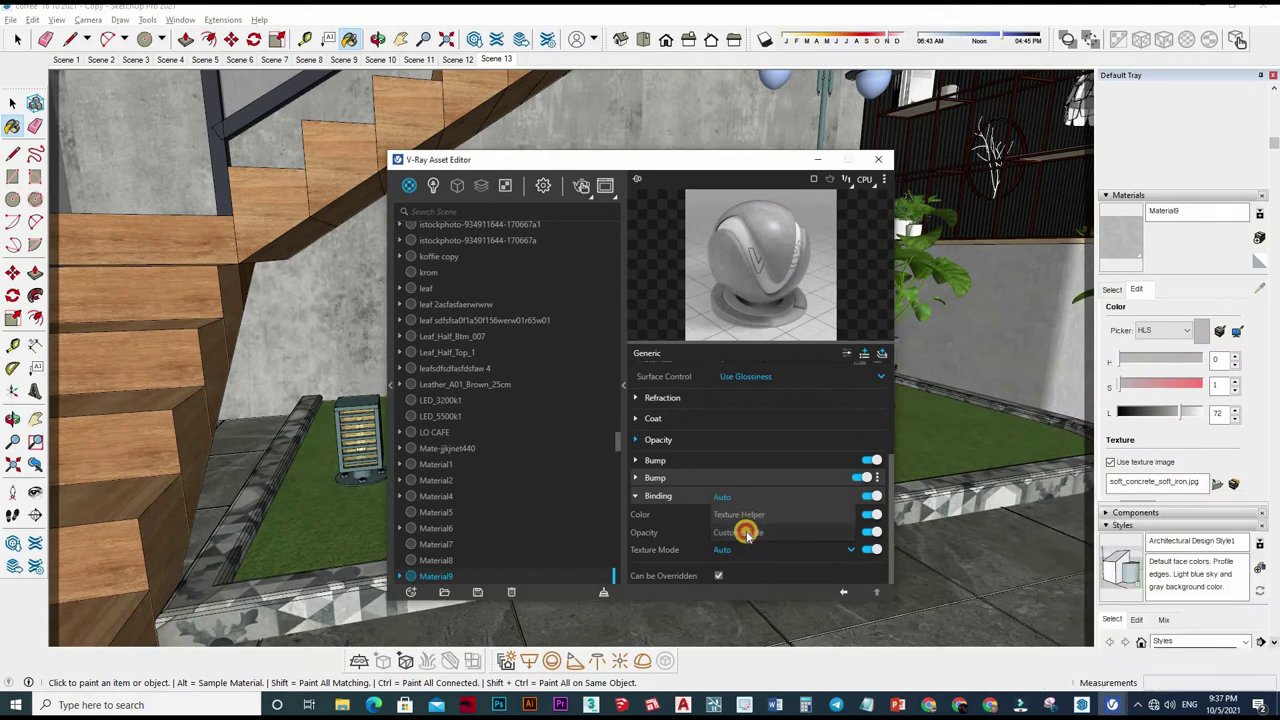
left_click(738, 531)
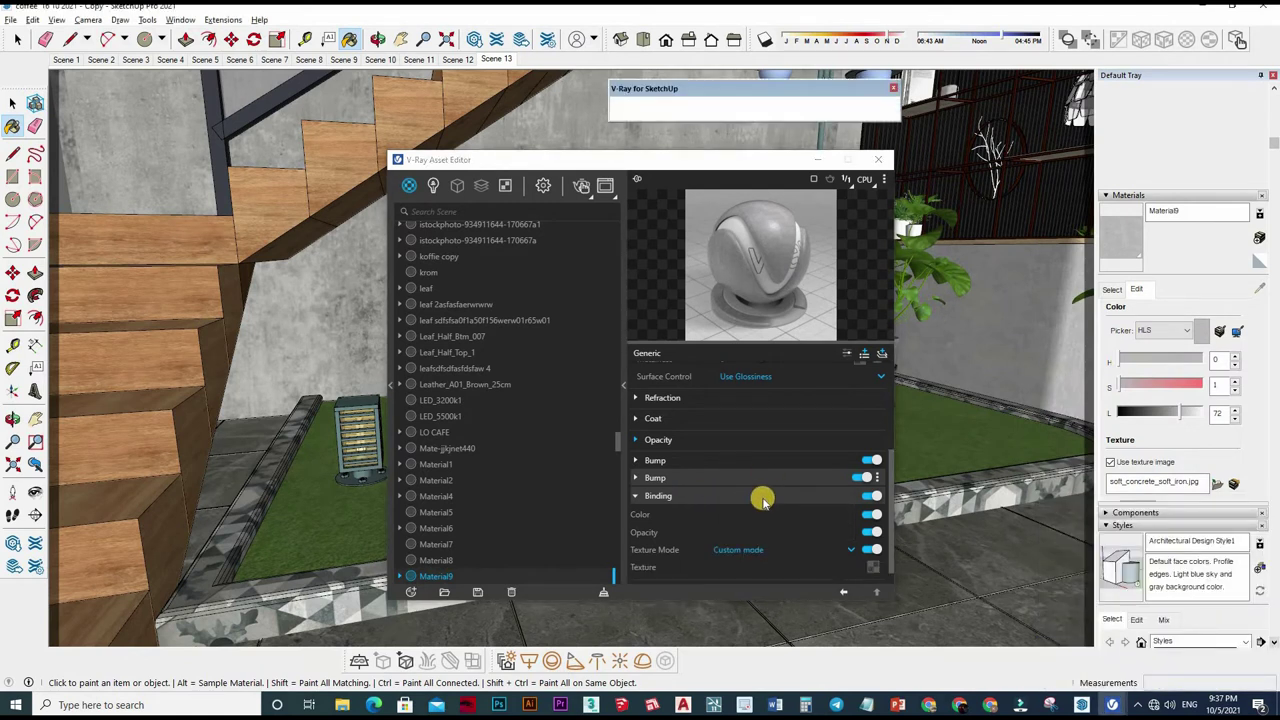
scroll(874, 548, "down", 1)
scroll(874, 548, "down", 1)
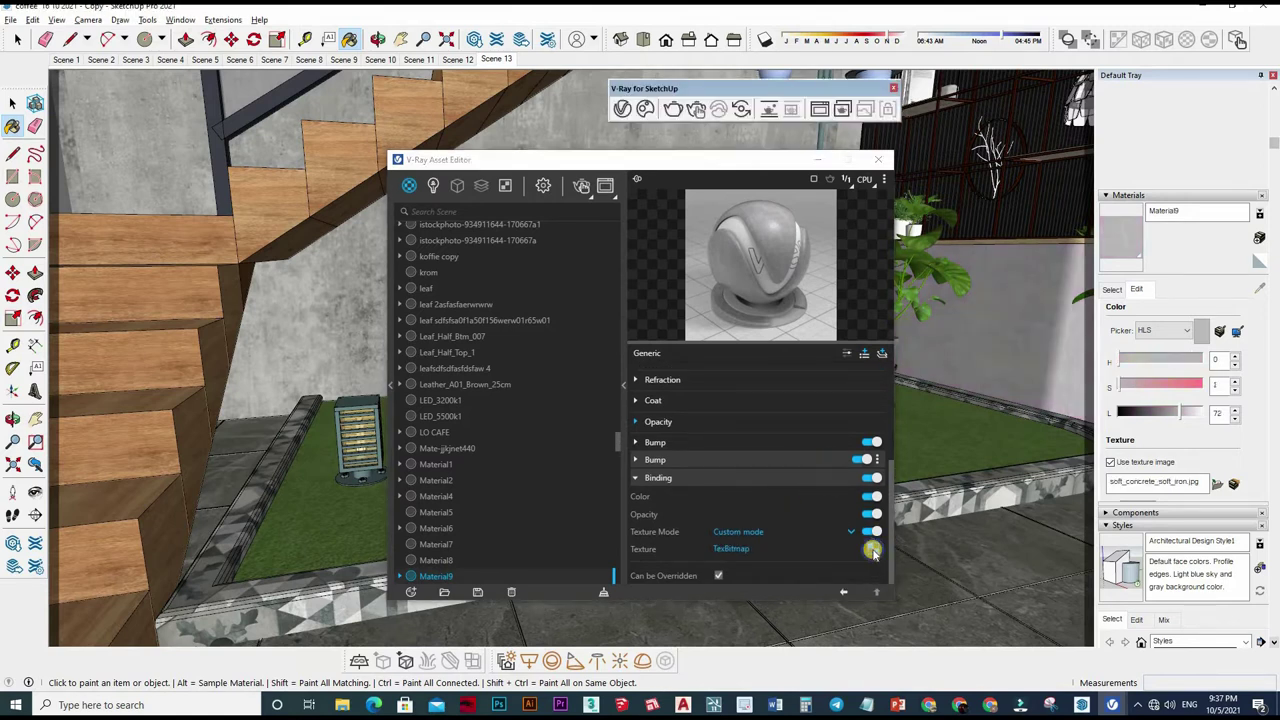
right_click(823, 480)
left_click(785, 490)
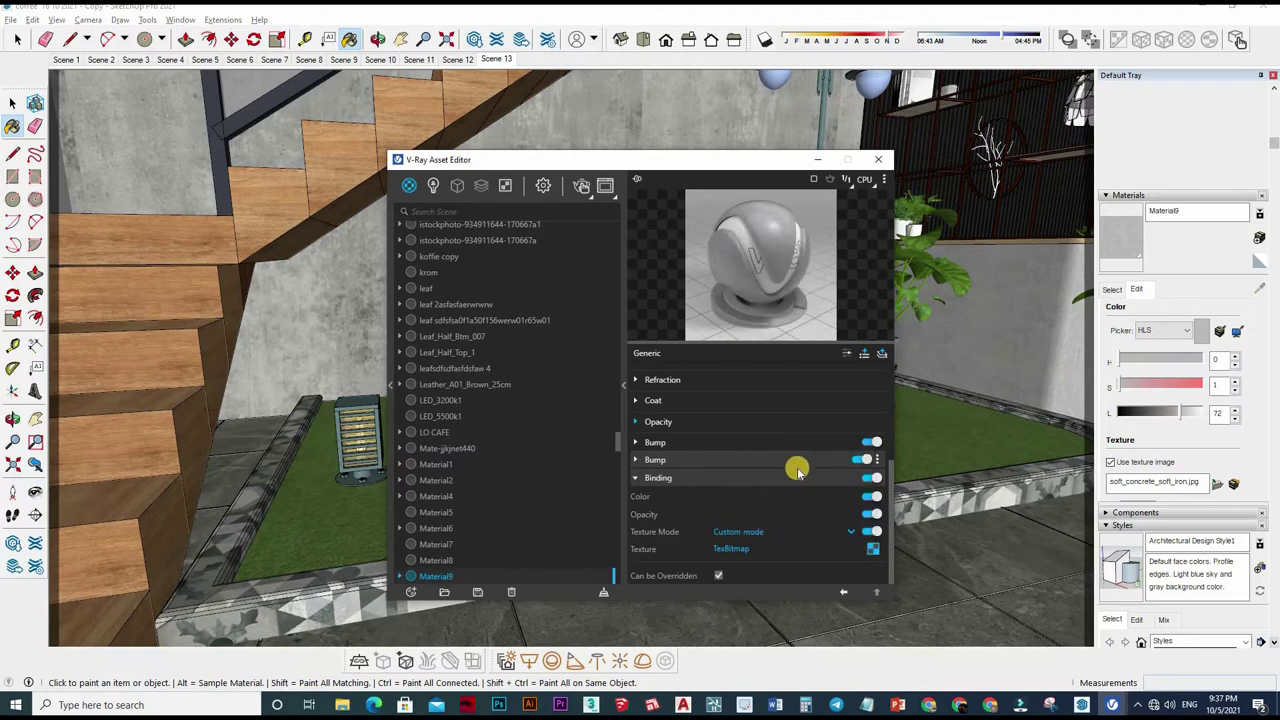
scroll(800, 466, "up", 5)
scroll(860, 466, "down", 1)
scroll(860, 466, "up", 1)
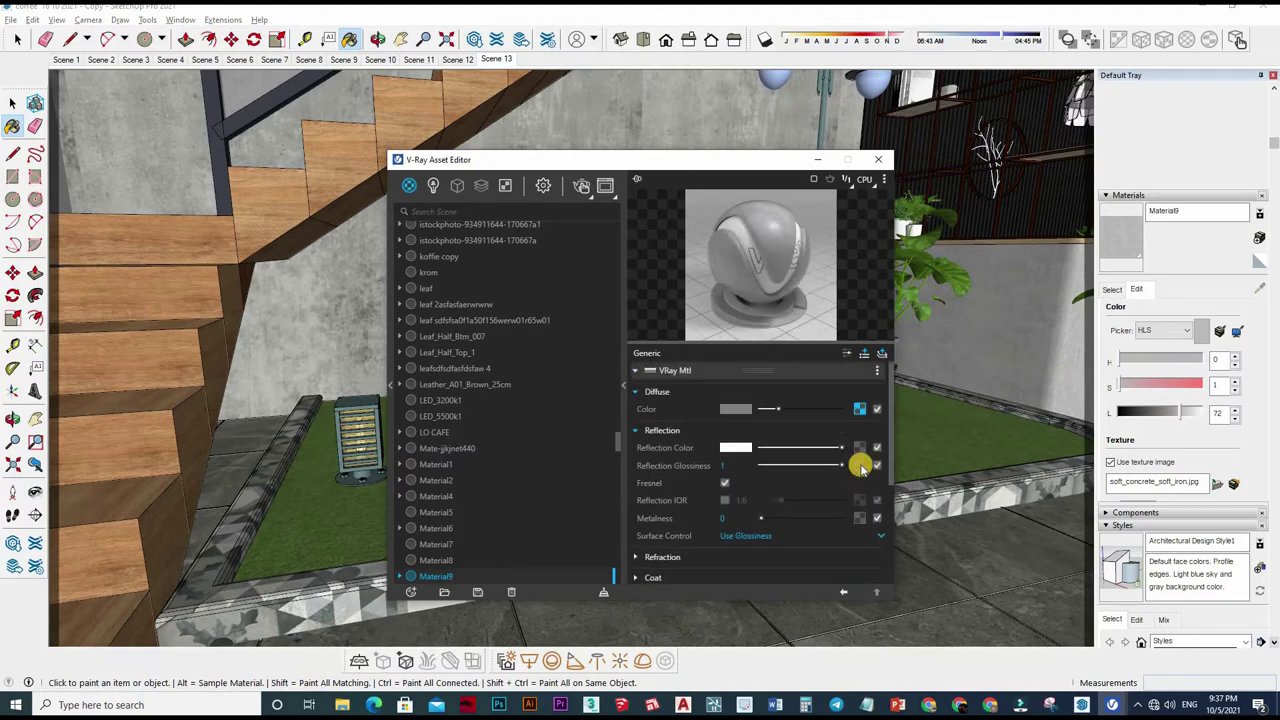
right_click(860, 467)
Step: Give Material9's glossiness Color Correction saturation -1 and brightness 0.8
left_click(817, 250)
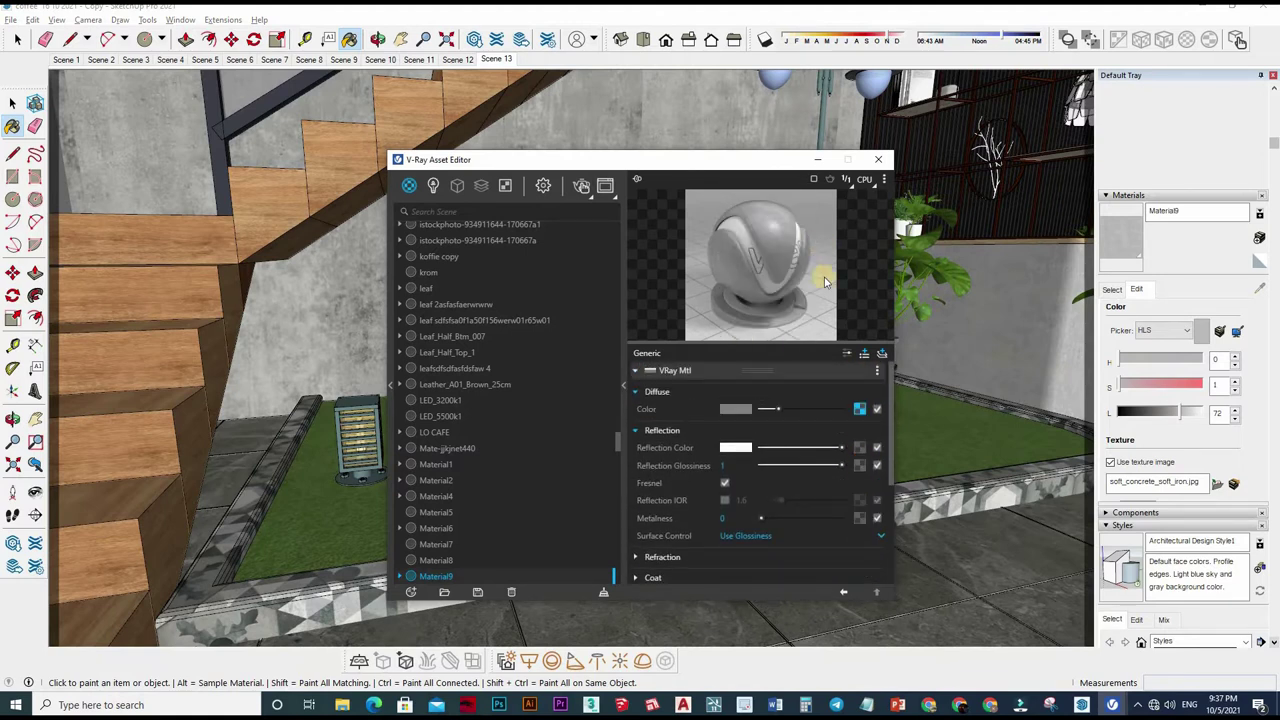
left_click(859, 409)
left_click(866, 391)
right_click(881, 386)
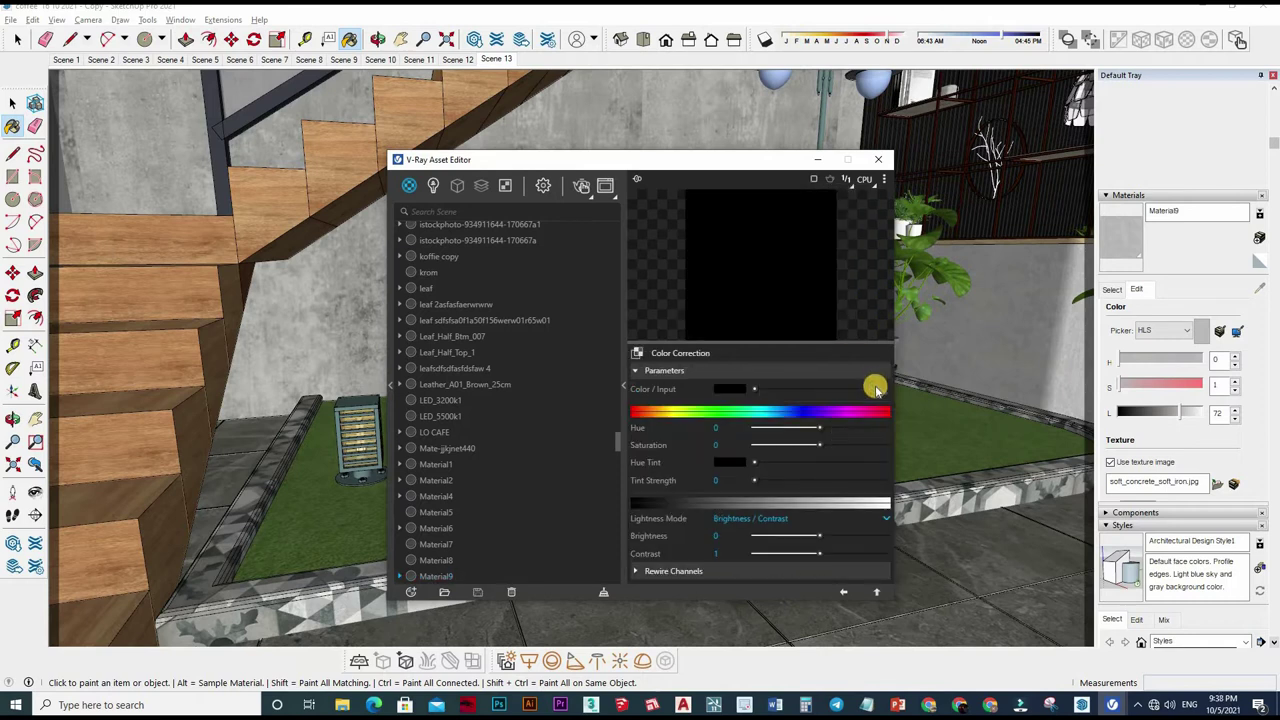
left_click(818, 449)
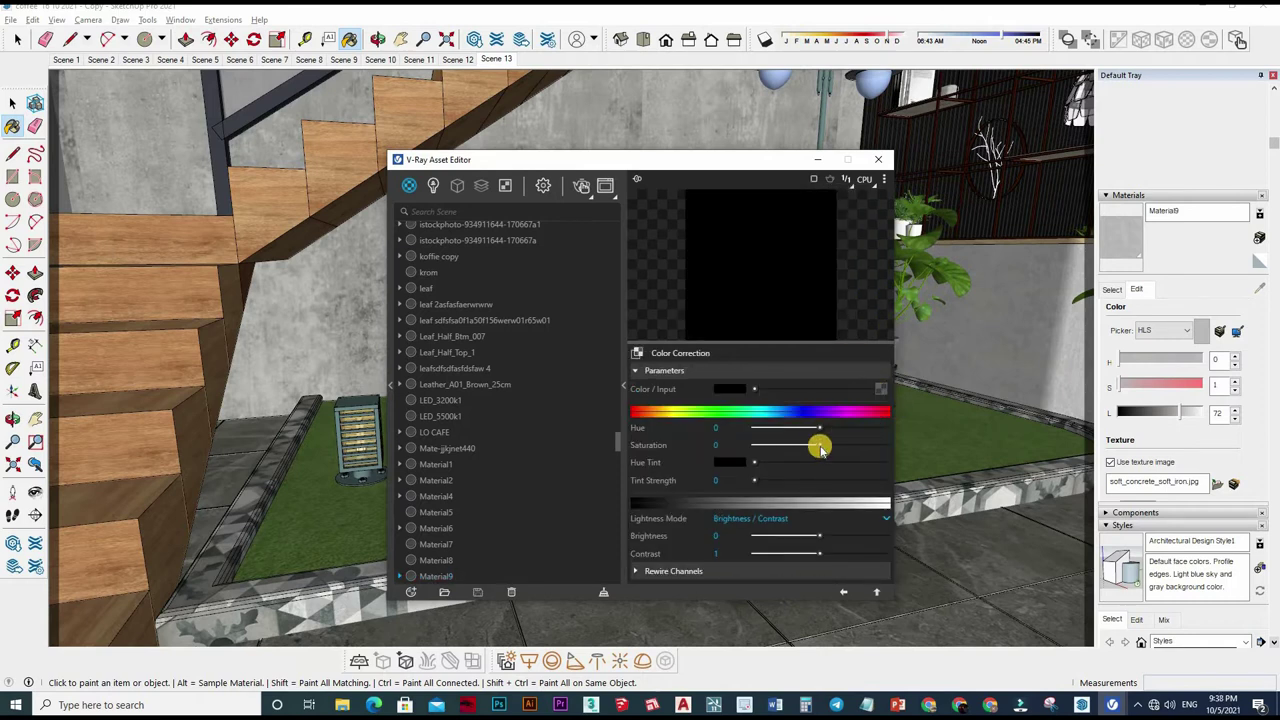
left_click_drag(818, 446, 721, 455)
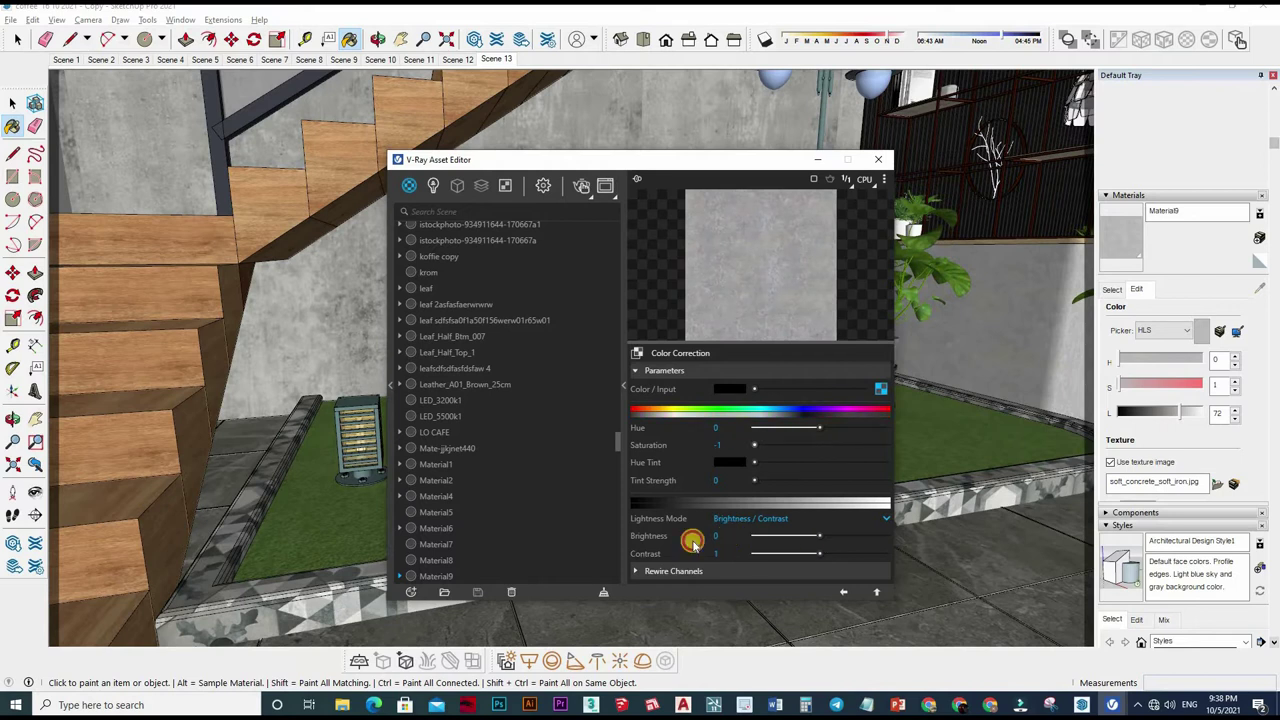
type("0.75")
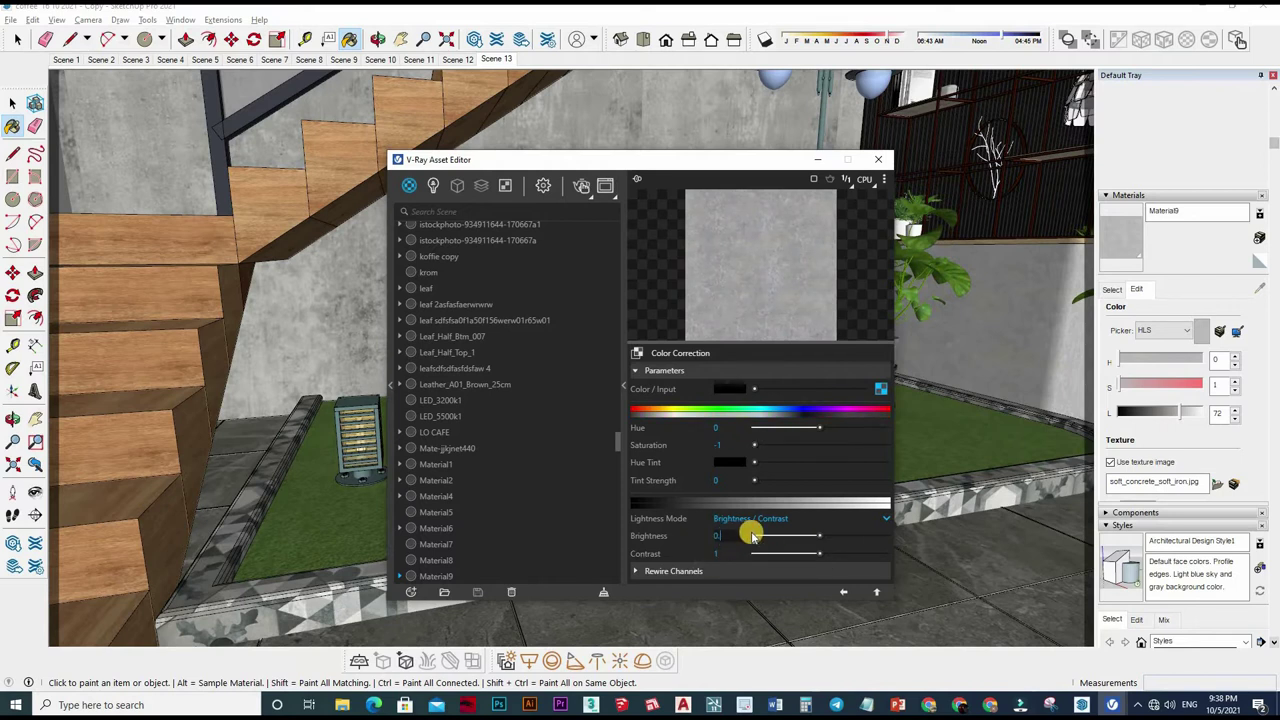
key("Return")
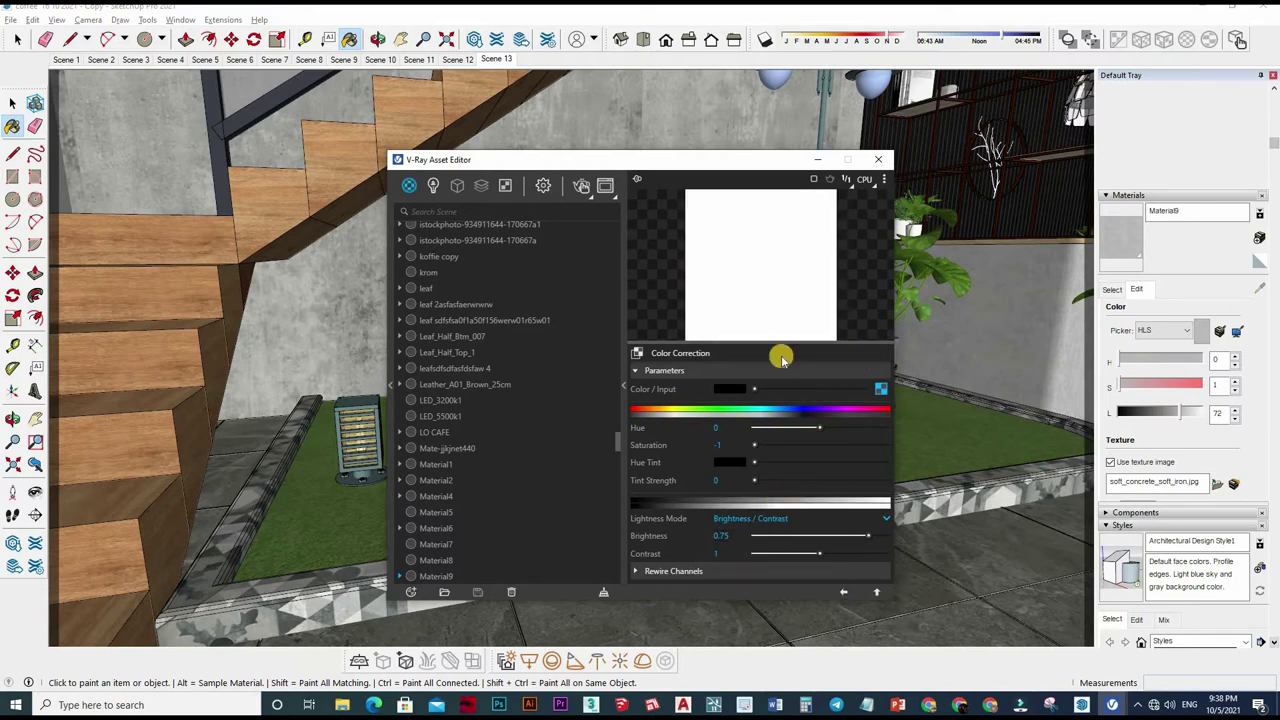
left_click(791, 271)
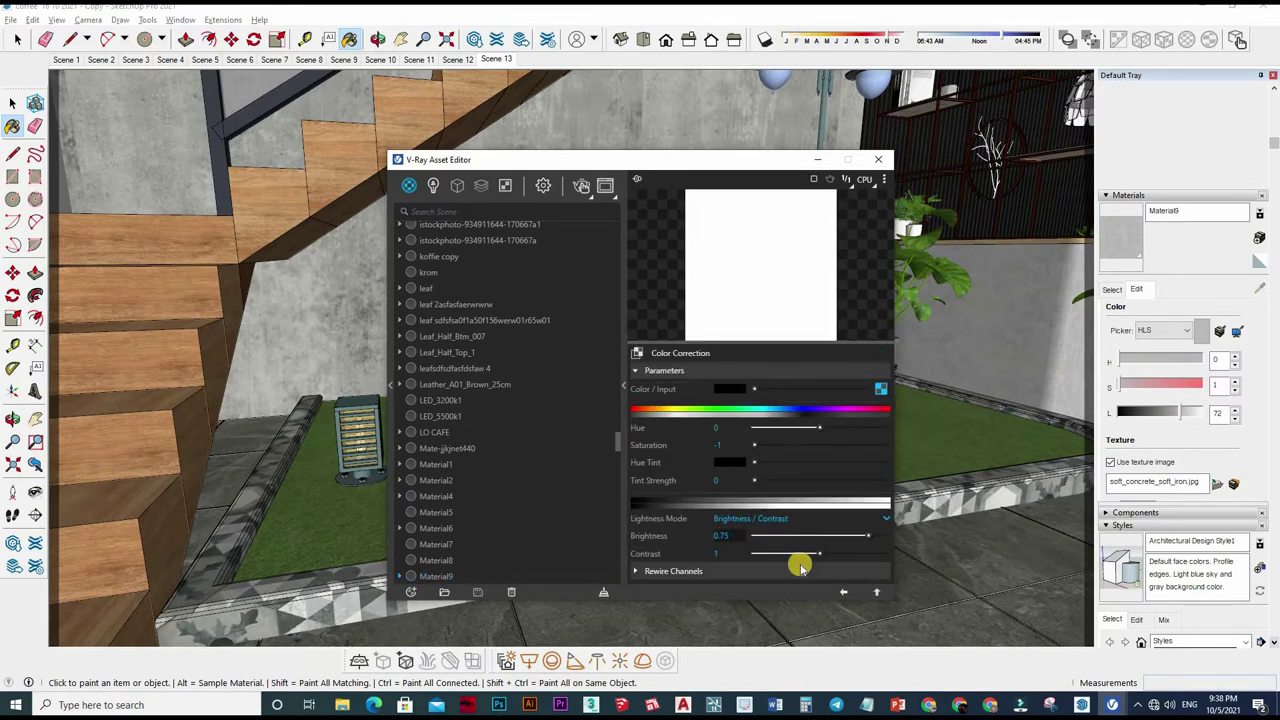
type("0.8")
left_click(876, 591)
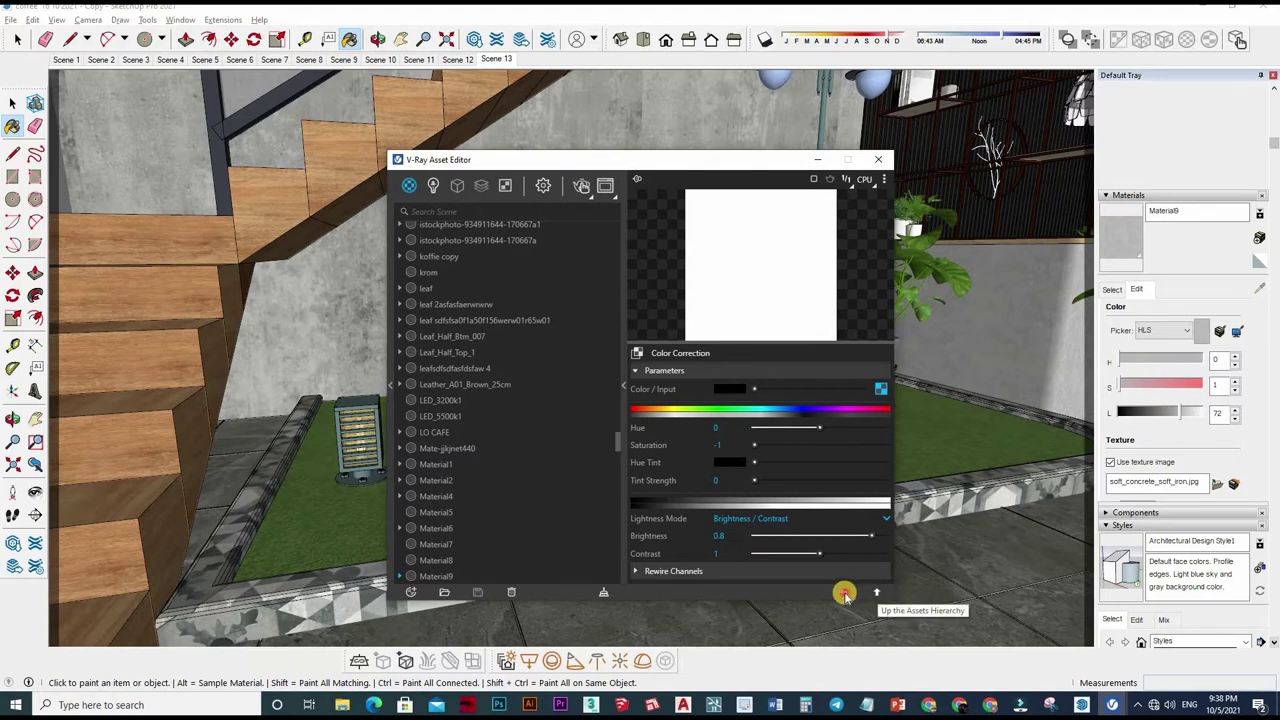
left_click(845, 592)
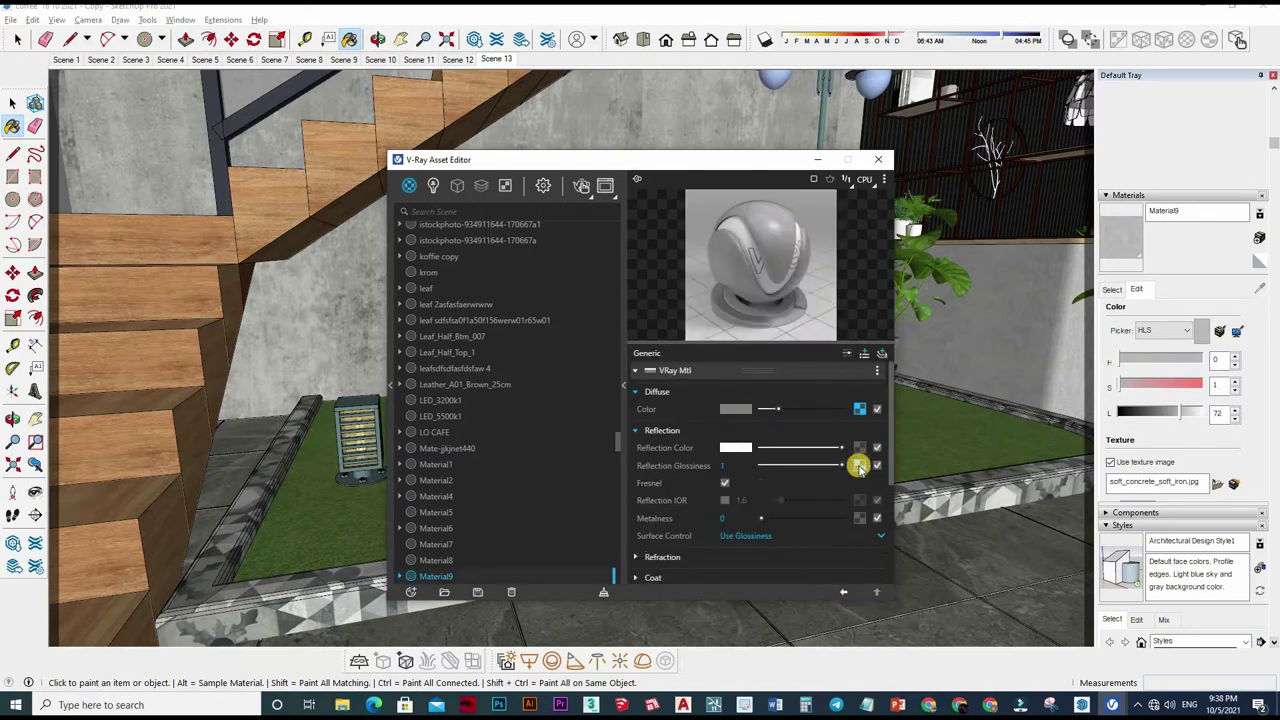
Step: Reuse the glossiness map as Material9's bump map and lower the bump amount
right_click(805, 372)
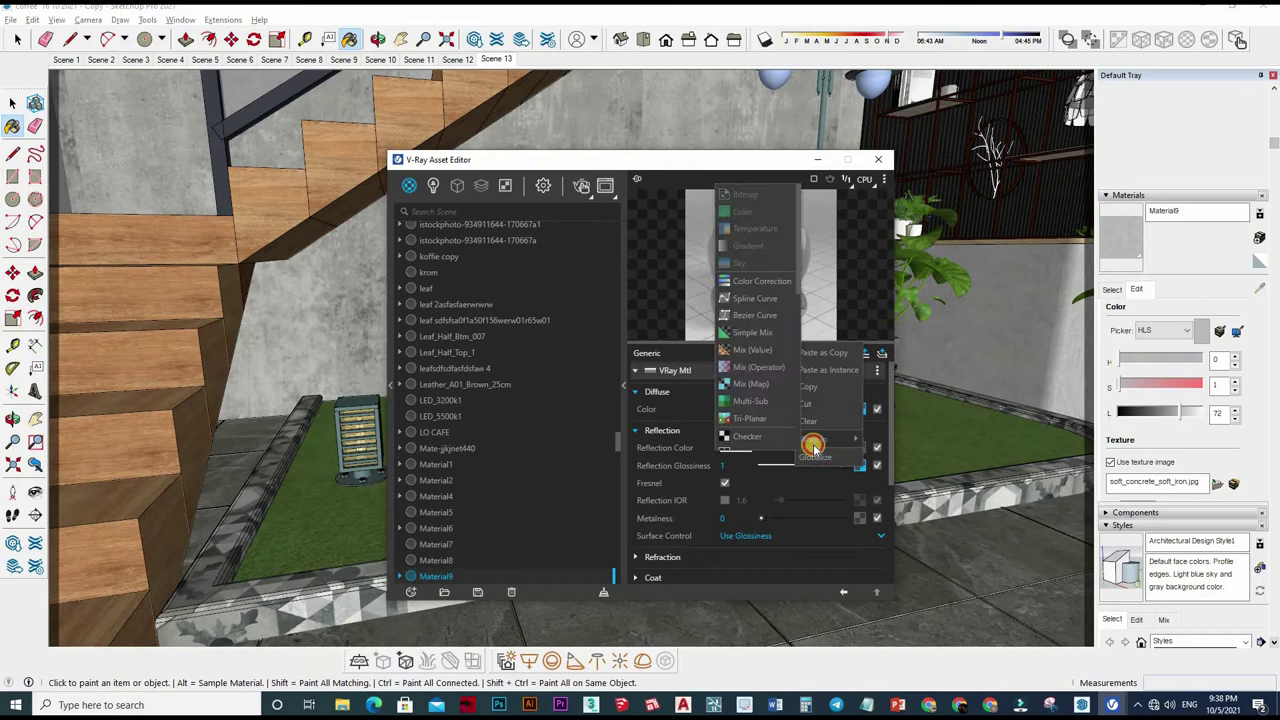
left_click(815, 517)
scroll(737, 432, "down", 5)
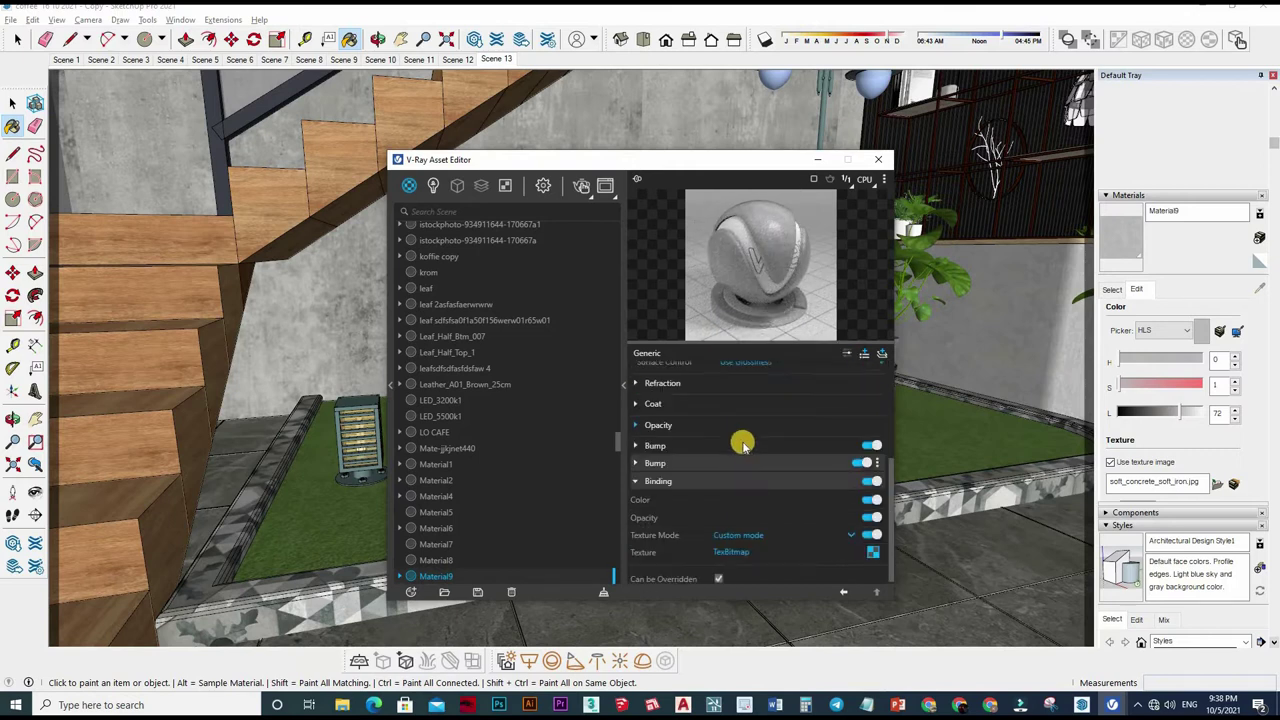
left_click(878, 459)
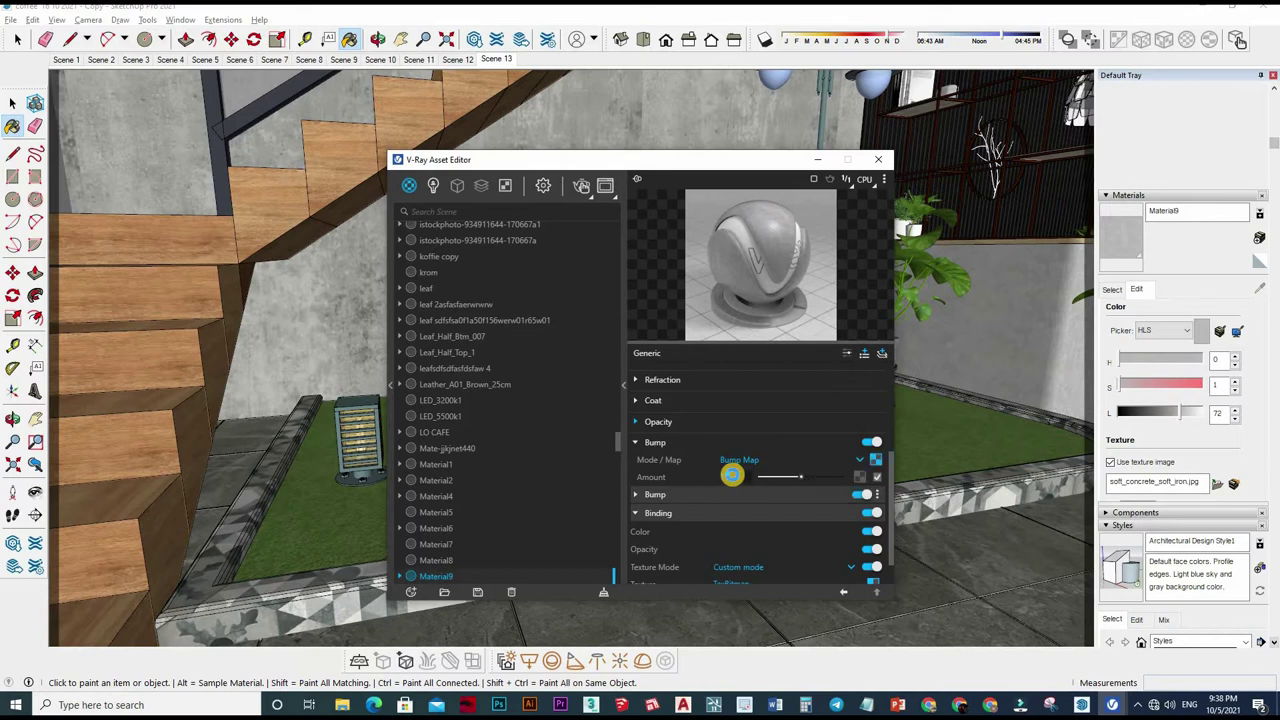
left_click_drag(690, 477, 728, 480)
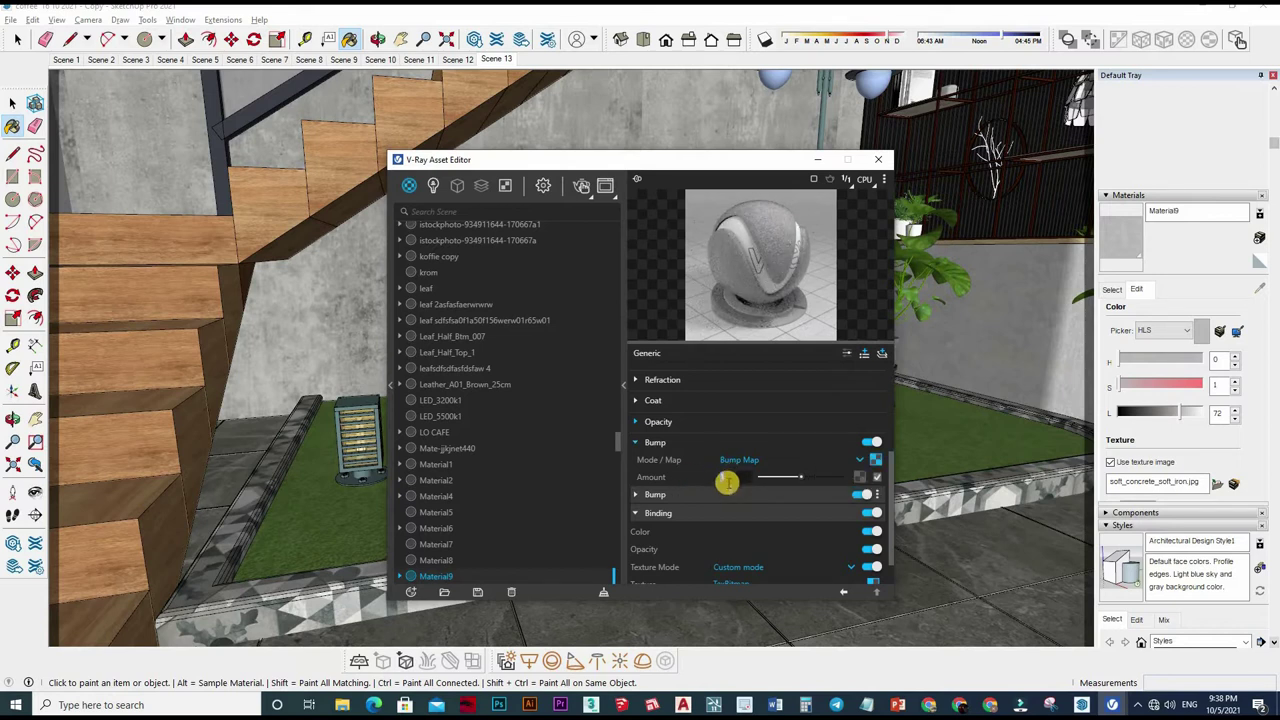
type("0.1")
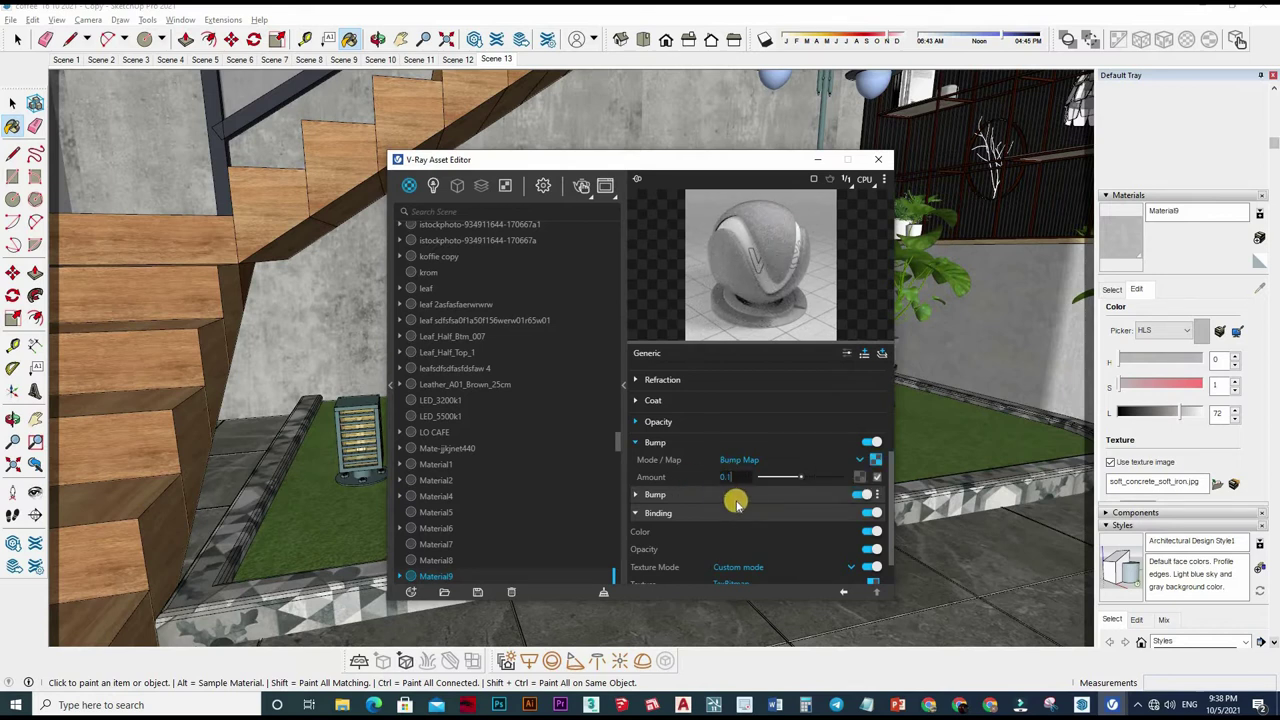
left_click(735, 477)
type("0.05")
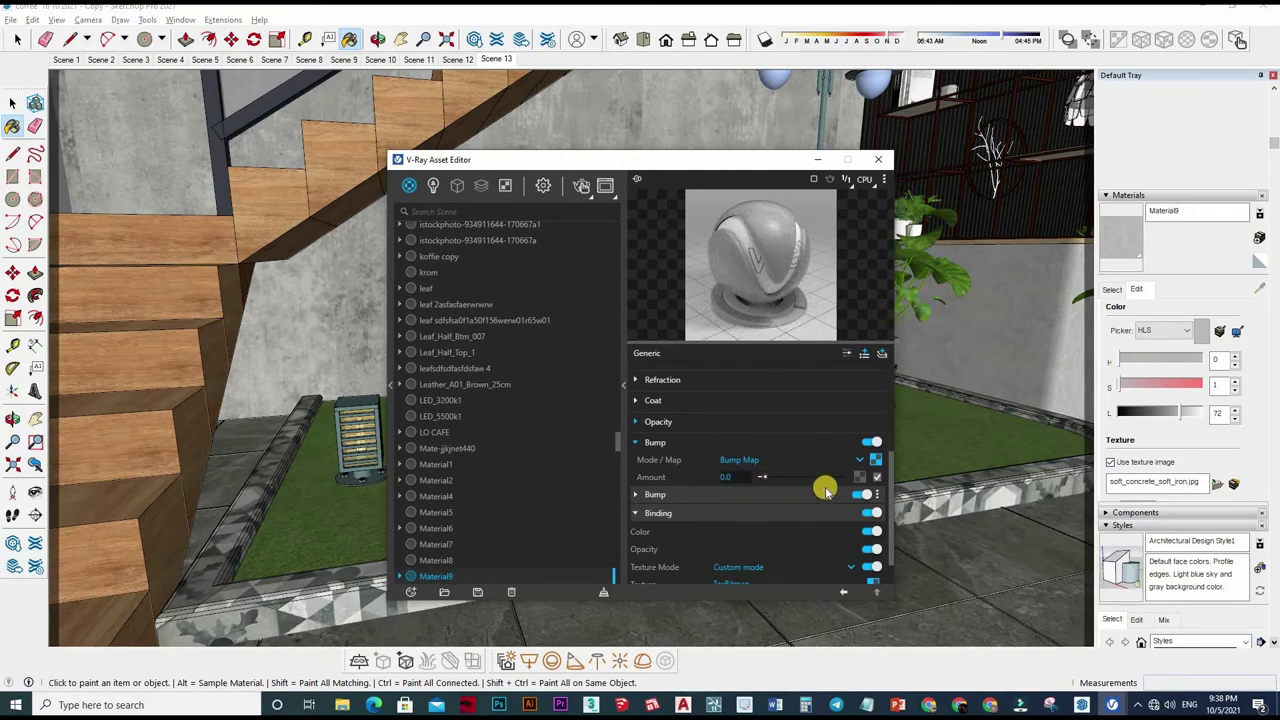
Step: Raise the glossiness Color Correction brightness to 0.9
left_click(866, 463)
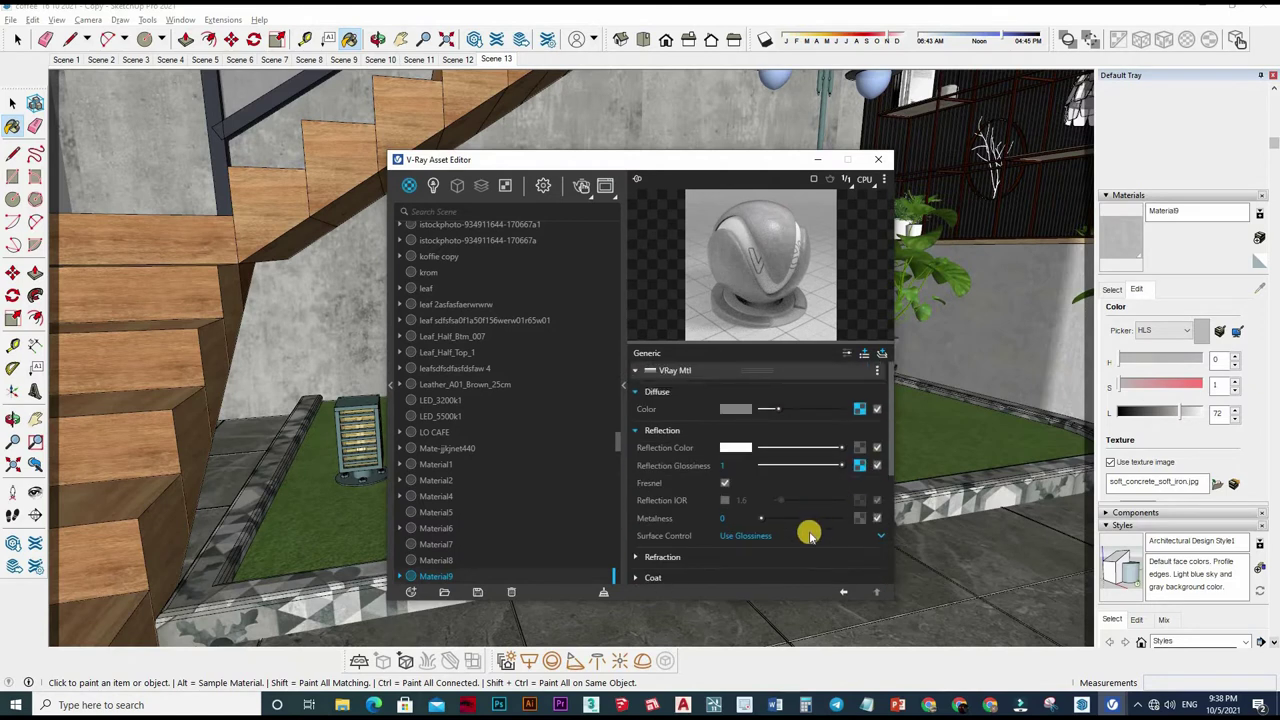
double_click(728, 533)
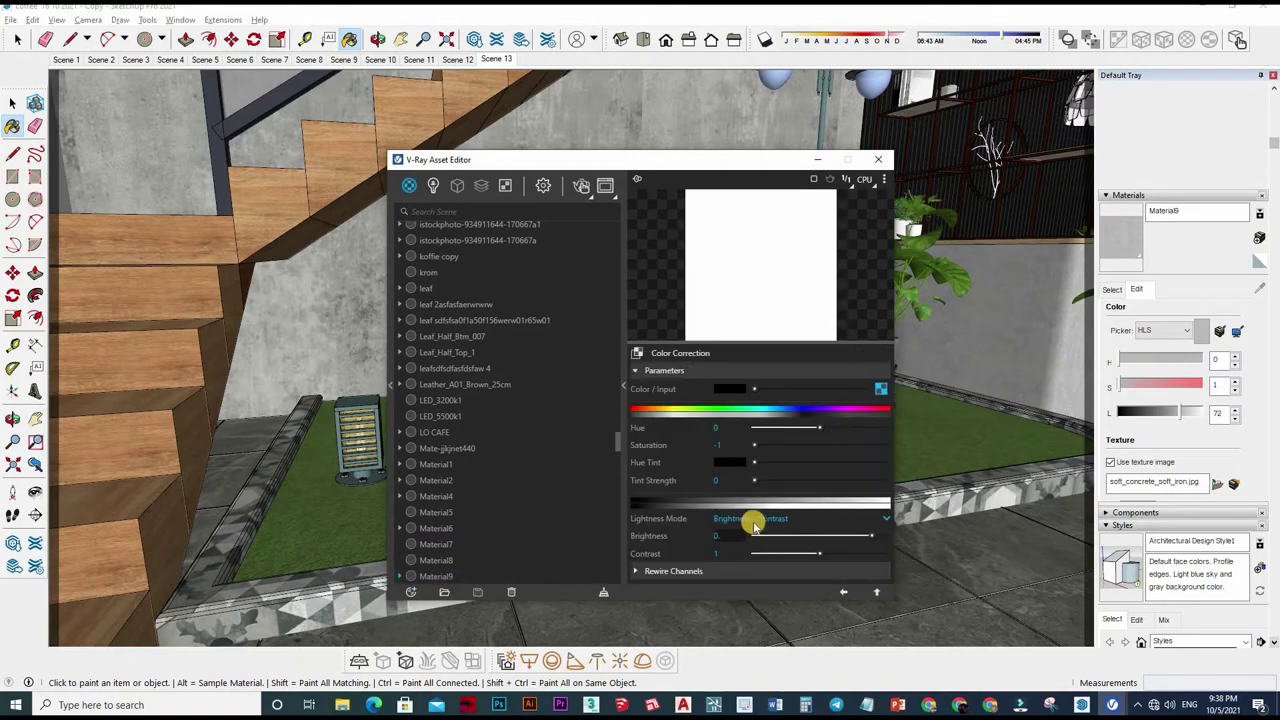
type("0.9")
left_click(843, 585)
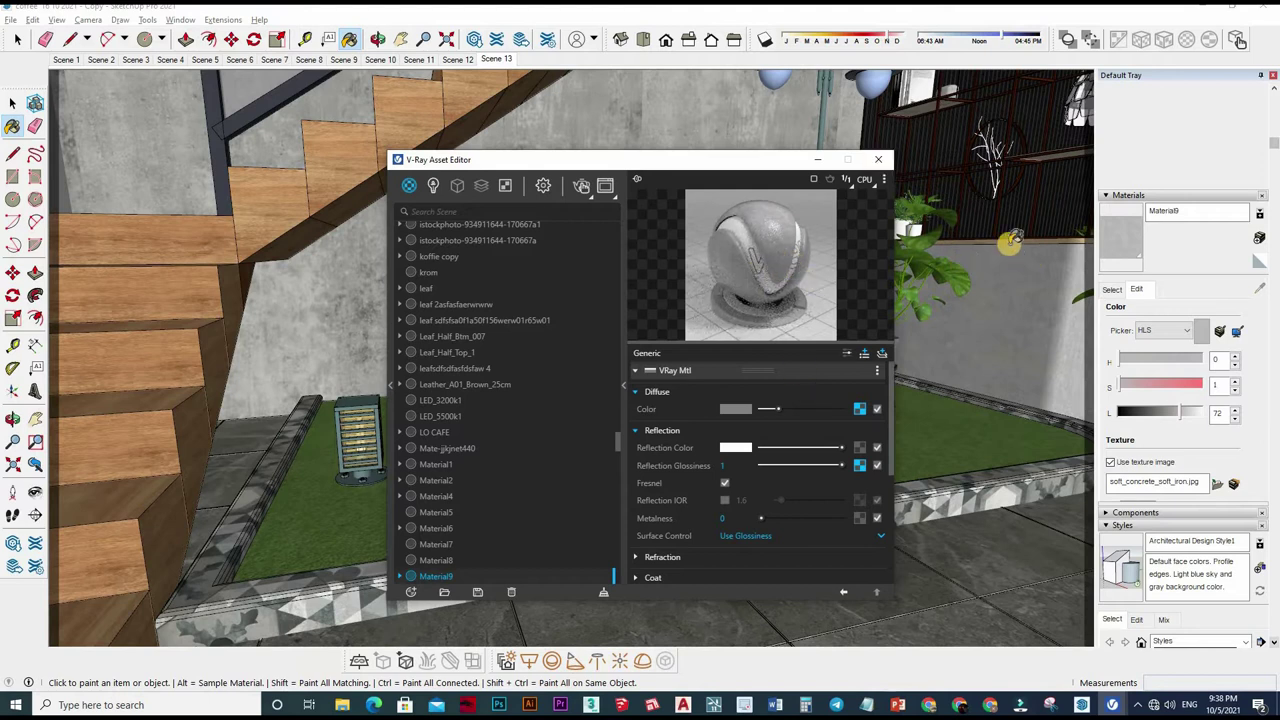
Step: Sample the bench's Material2 and view its diffuse wood image TAC_LK_0042_4523A.jpg
left_click(1260, 289)
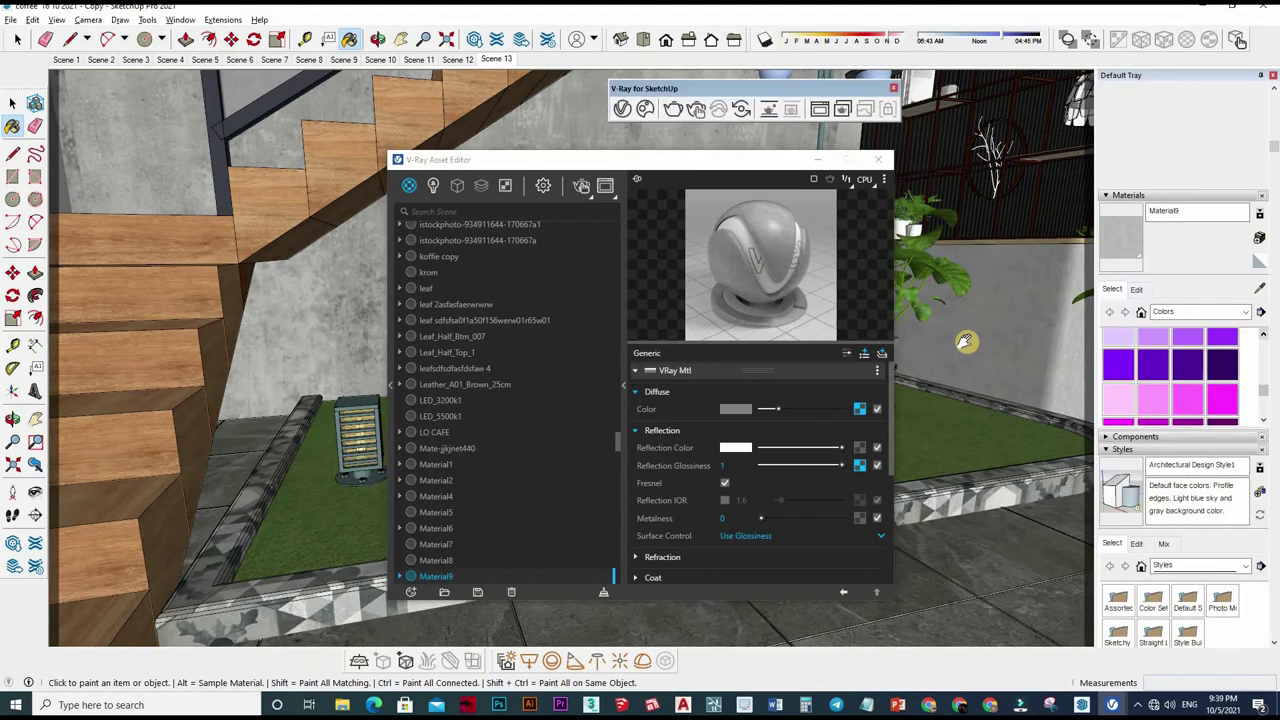
mouse_move(1034, 363)
middle_mouse_down()
mouse_move(1037, 390)
mouse_move(686, 277)
middle_mouse_up()
left_click(855, 413)
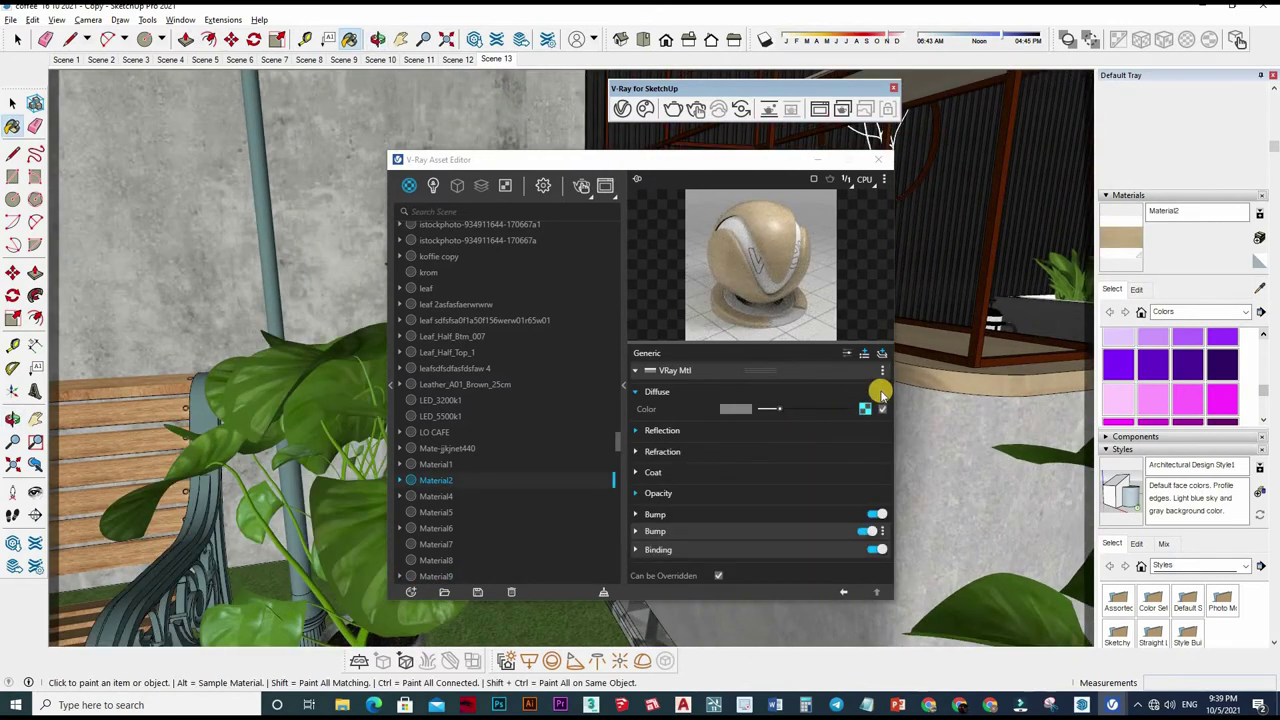
left_click(1138, 289)
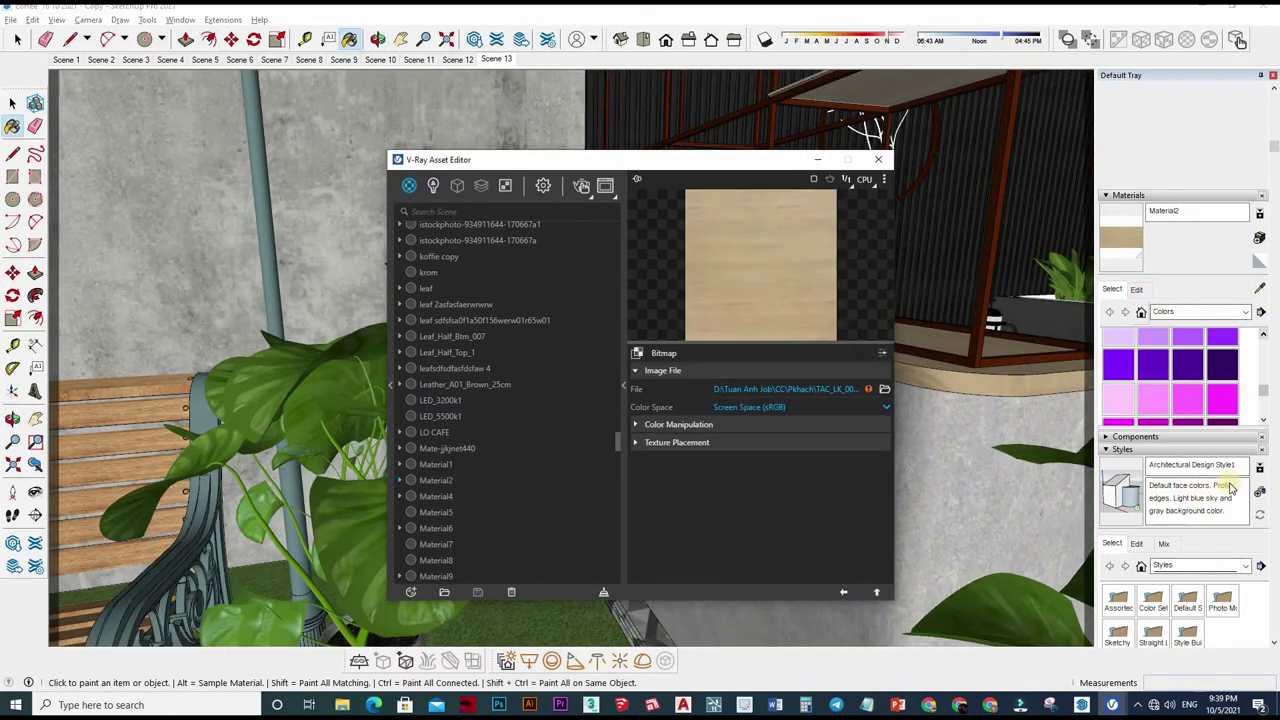
double_click(695, 356)
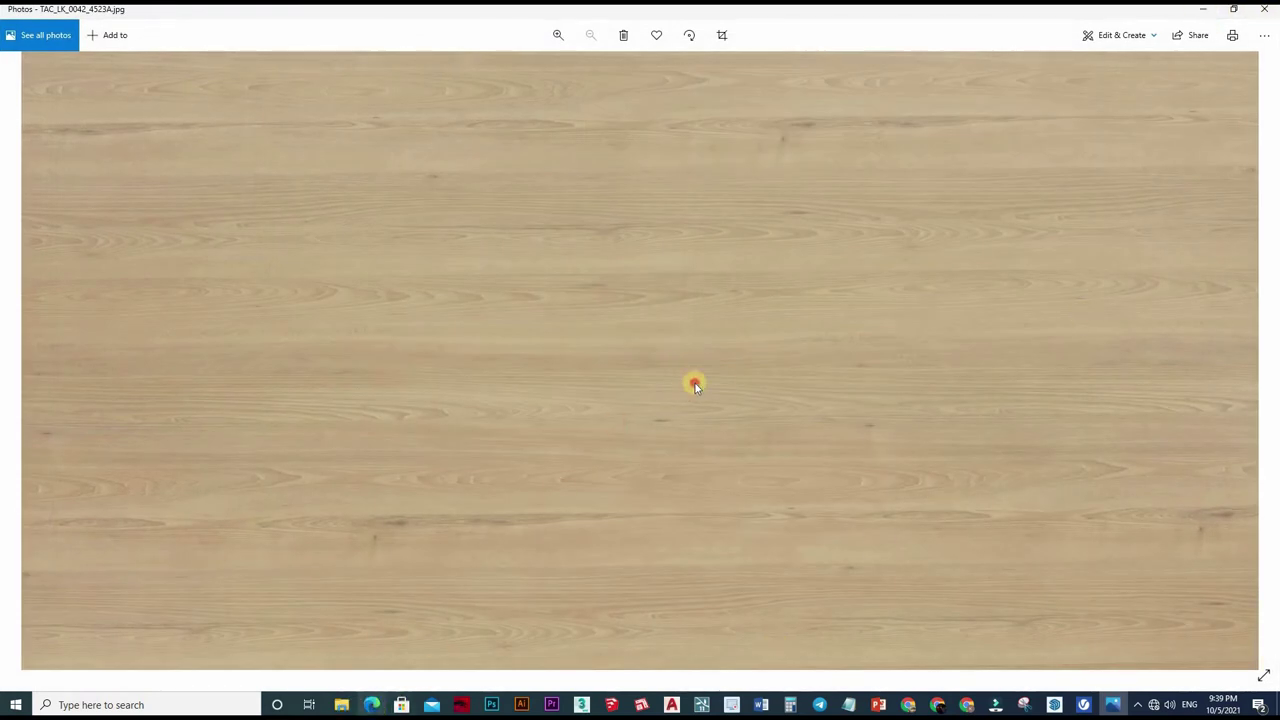
Step: Close the TAC_LK_0042_4523A.jpg preview and minimize the TEXTURE folder to return to the V-Ray Asset Editor
key("Escape")
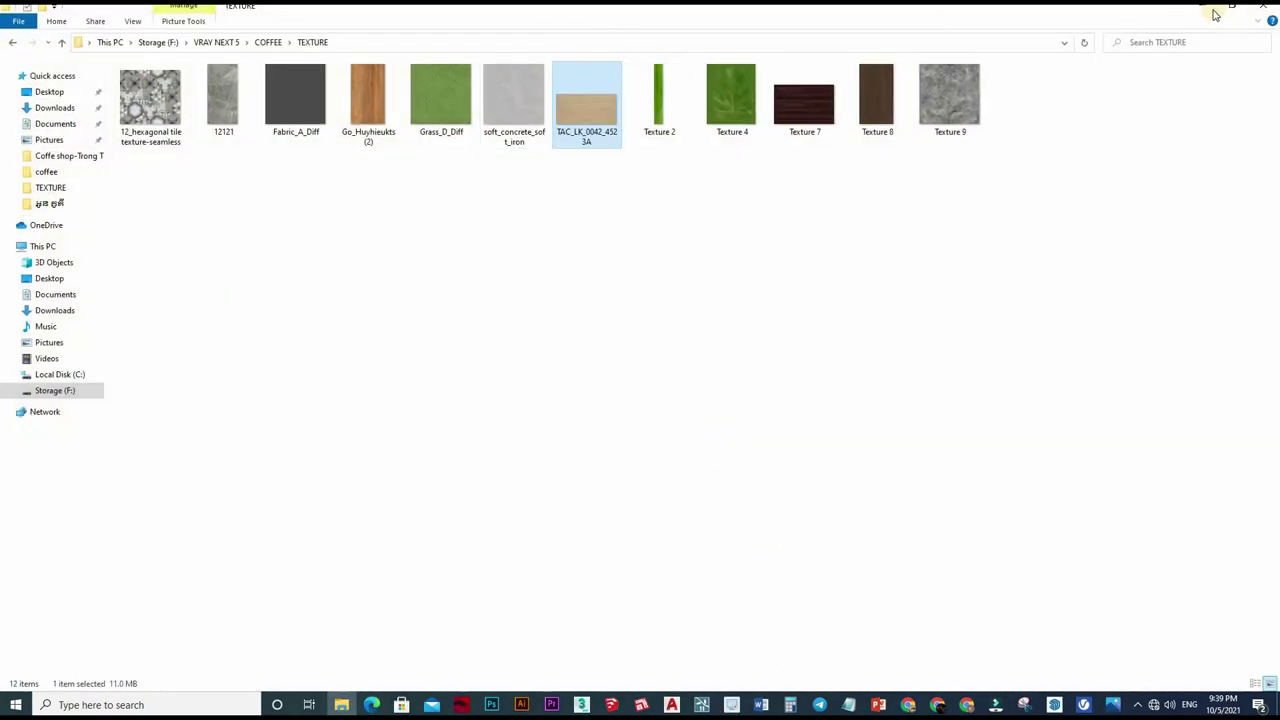
left_click(1262, 20)
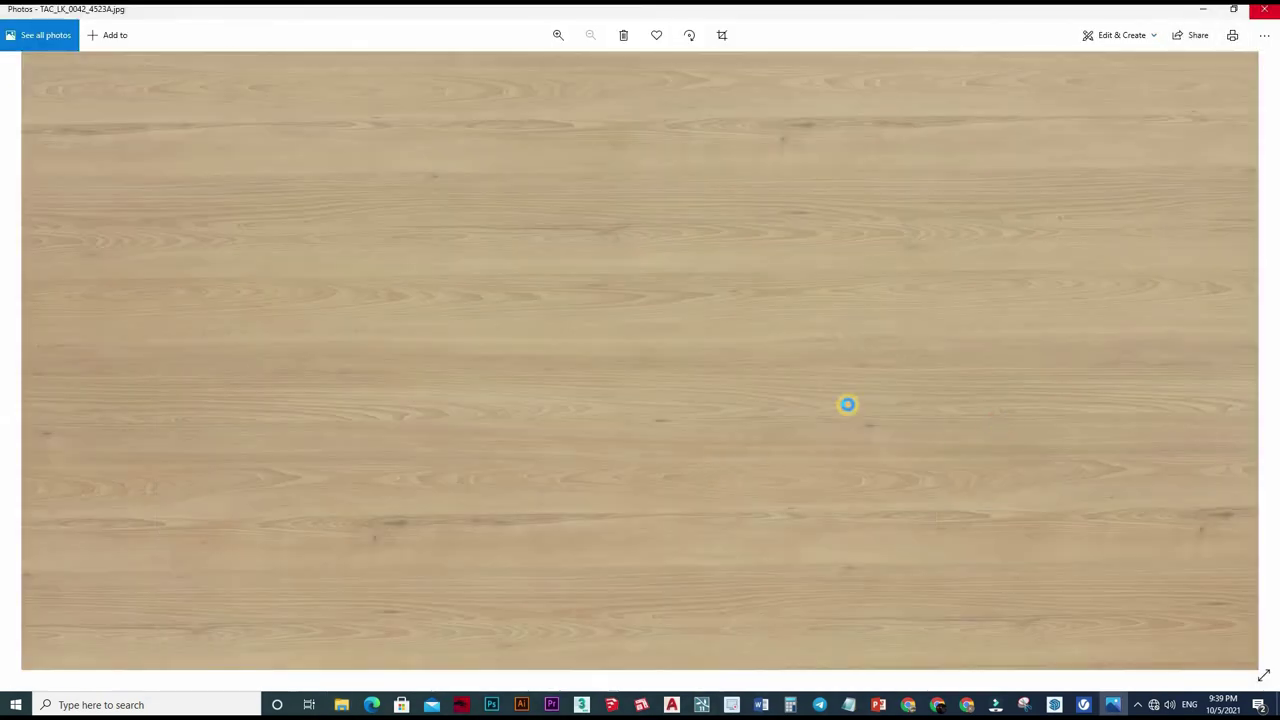
key("Escape")
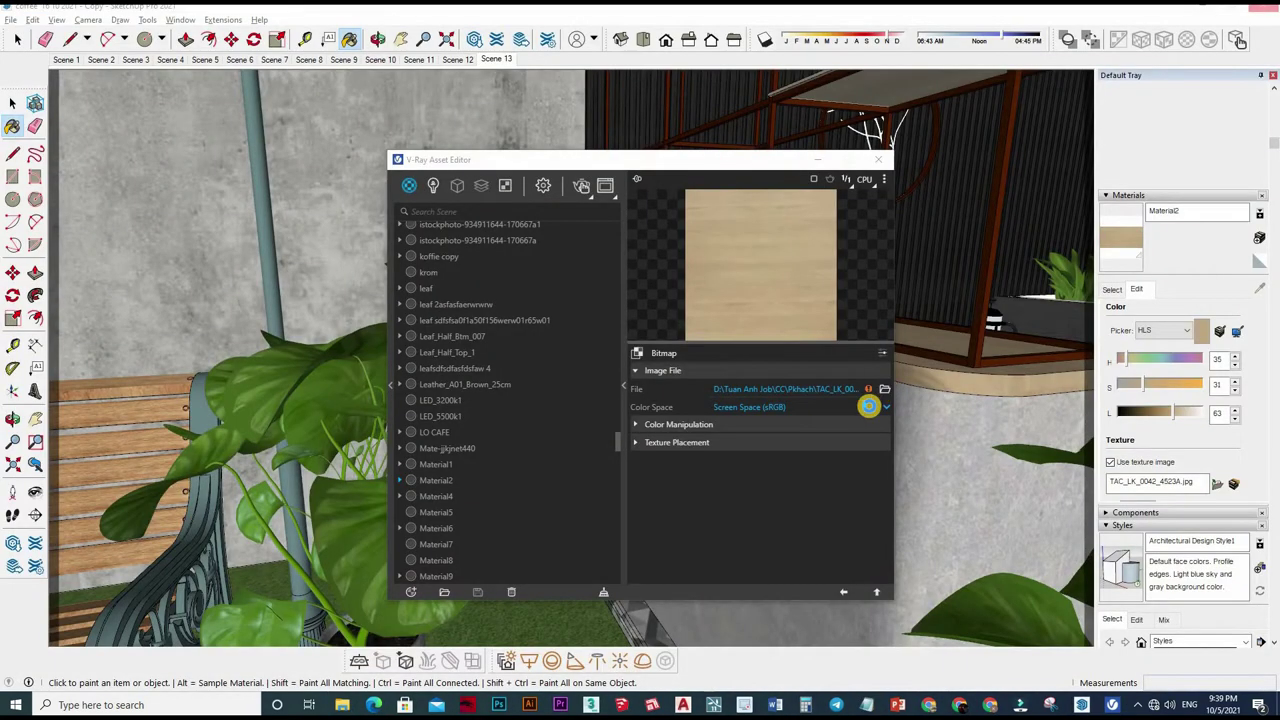
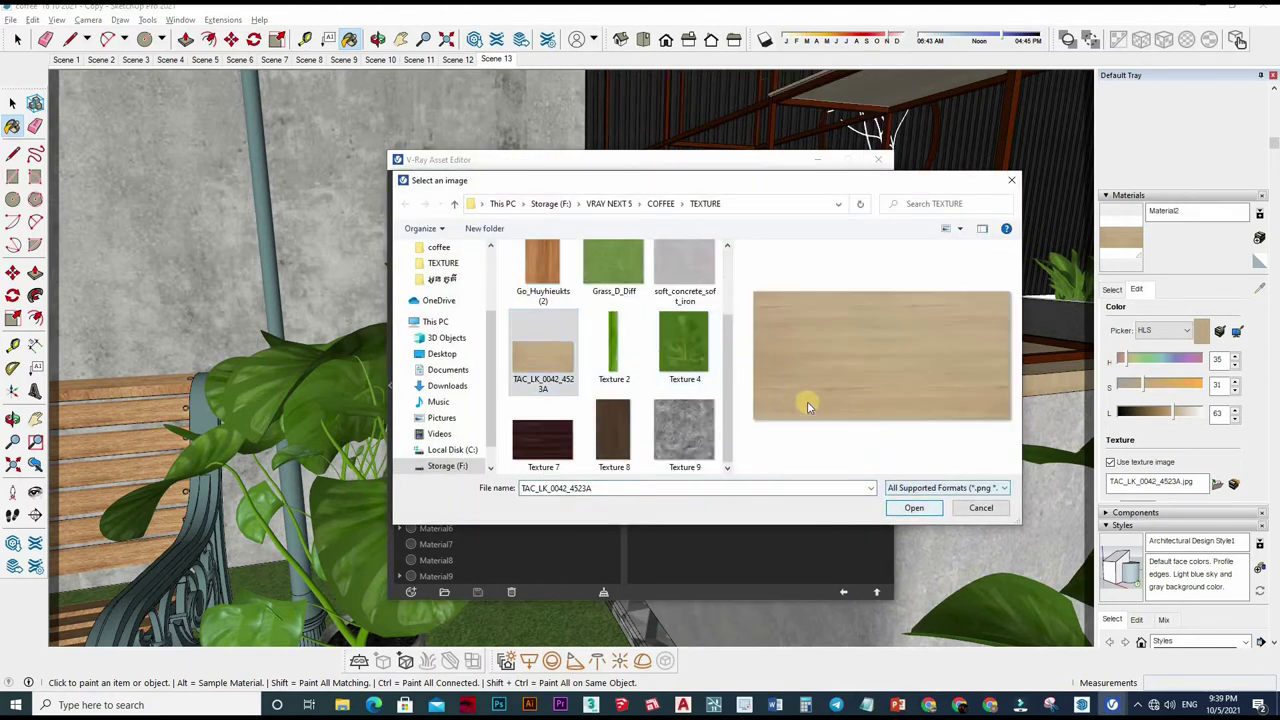
Step: Load the wood image as Material2's diffuse bitmap and copy that diffuse map
key("Return")
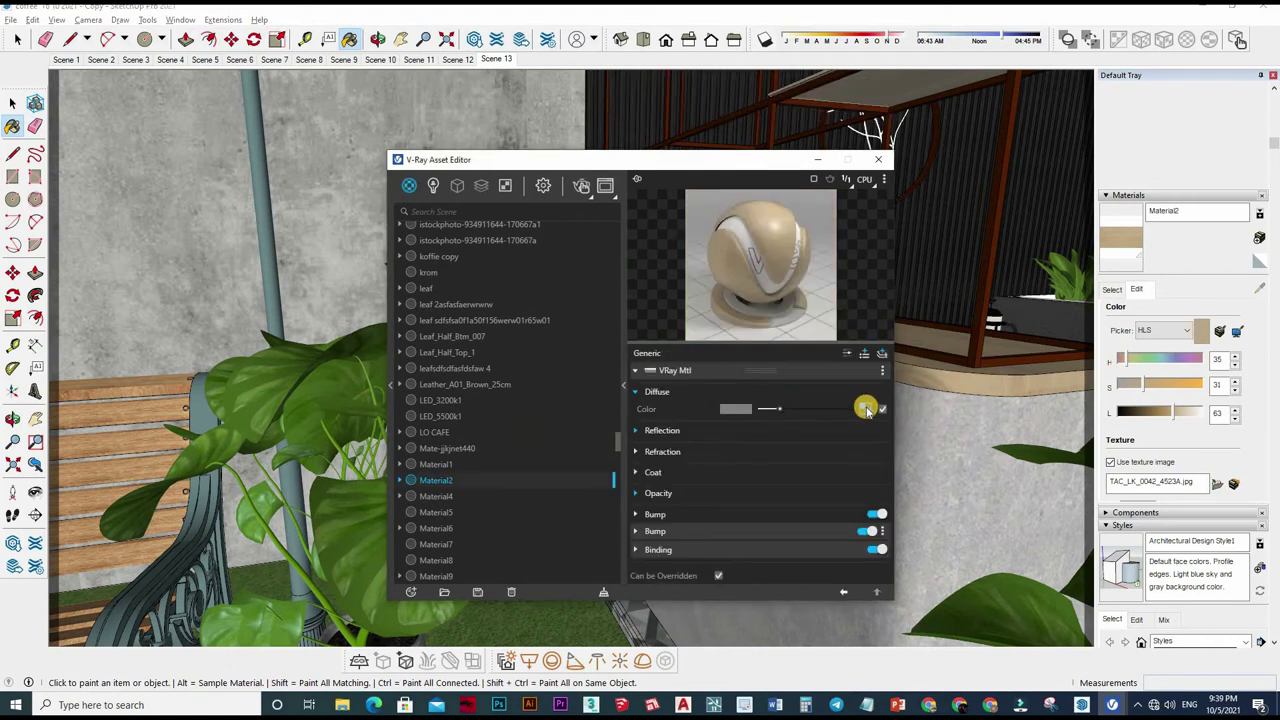
right_click(866, 410)
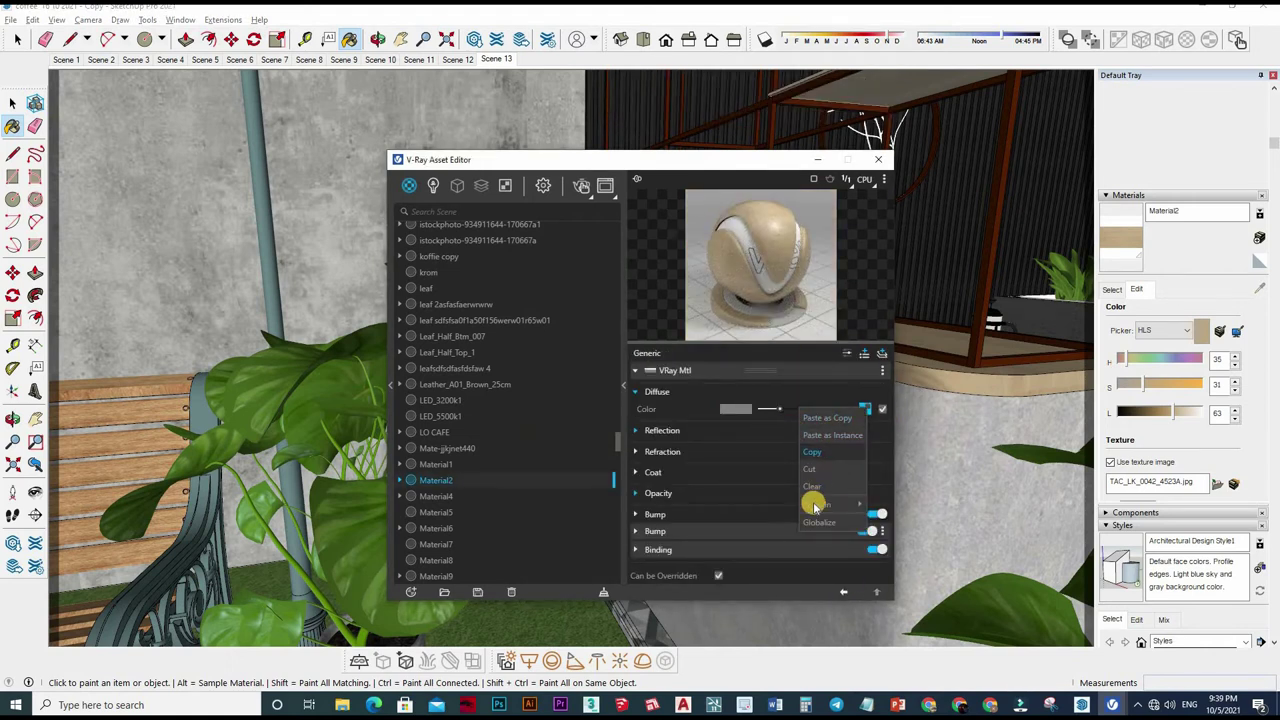
left_click(820, 468)
Step: Enable Binding in Custom texture mode and paste the copied wood texture into its Texture slot
scroll(790, 540, "down", 2)
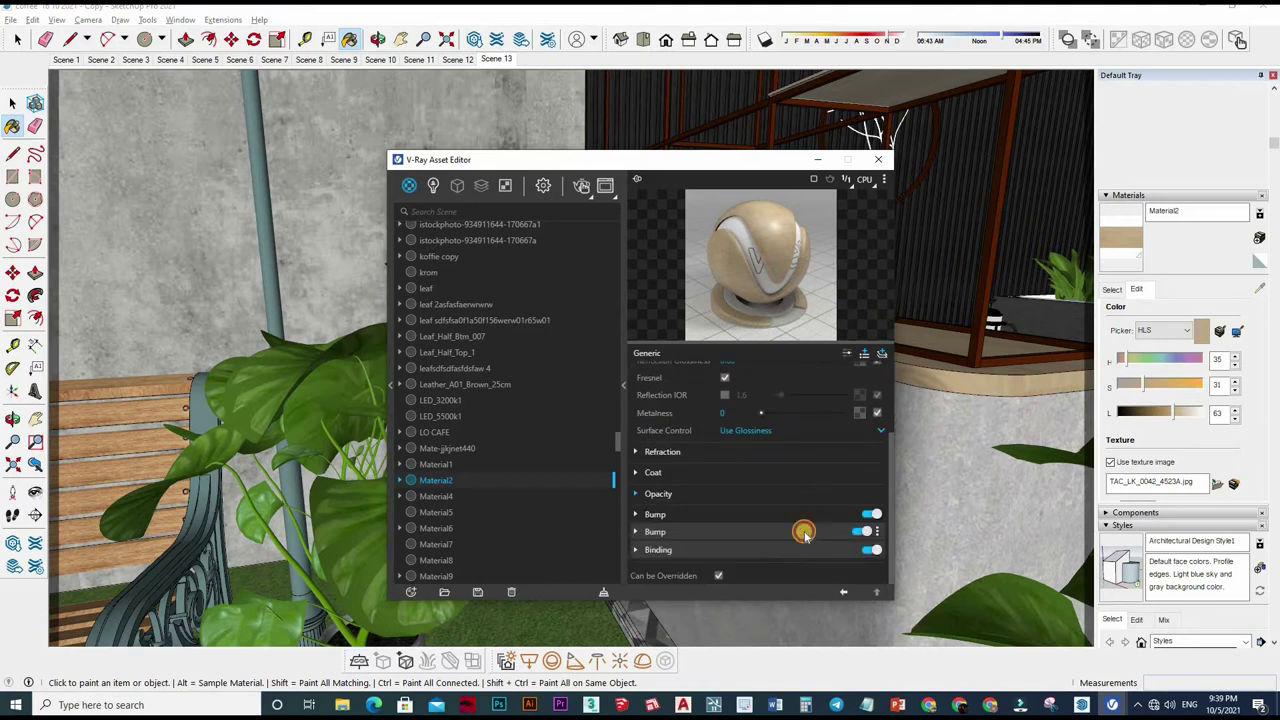
left_click(866, 556)
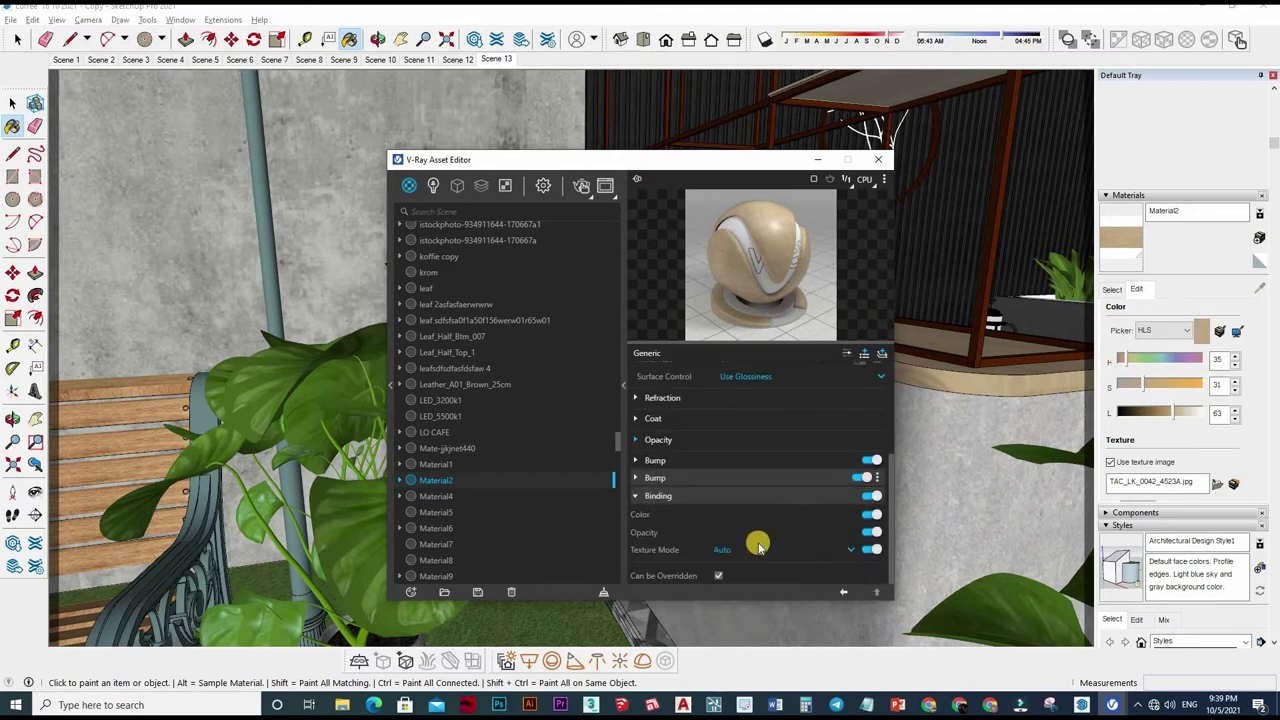
left_click(760, 535)
left_click(777, 559)
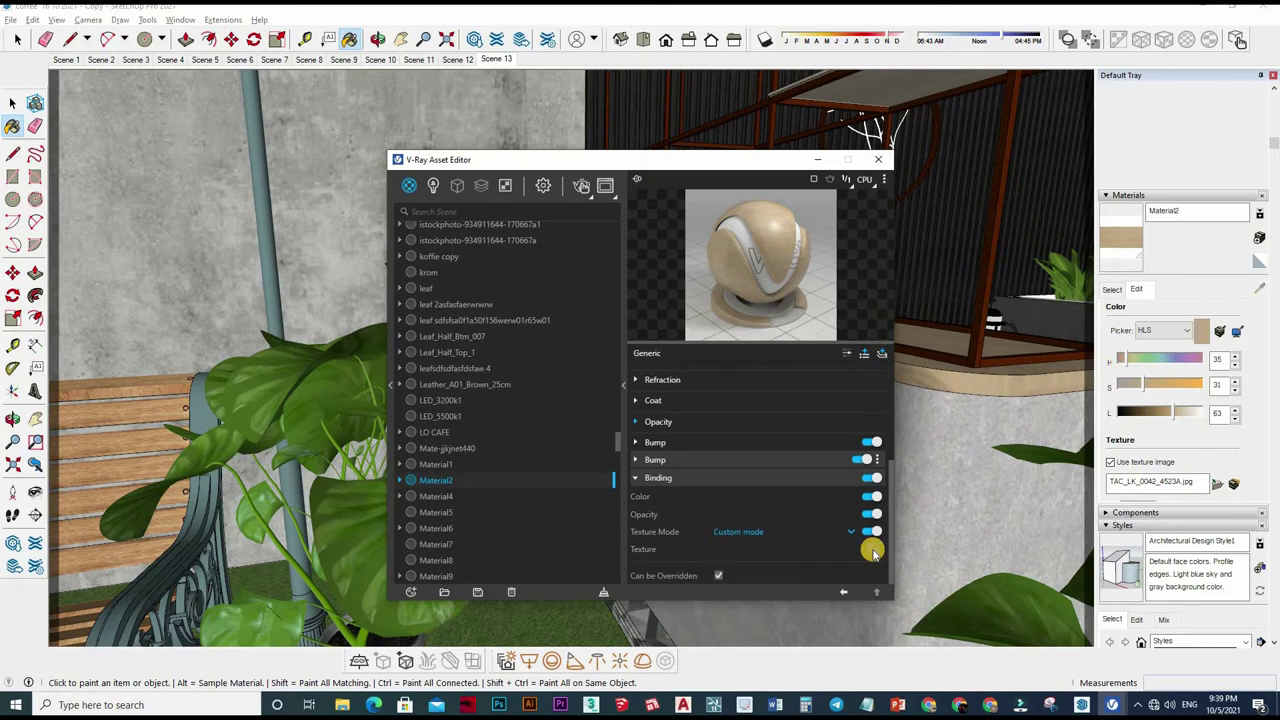
left_click(872, 549)
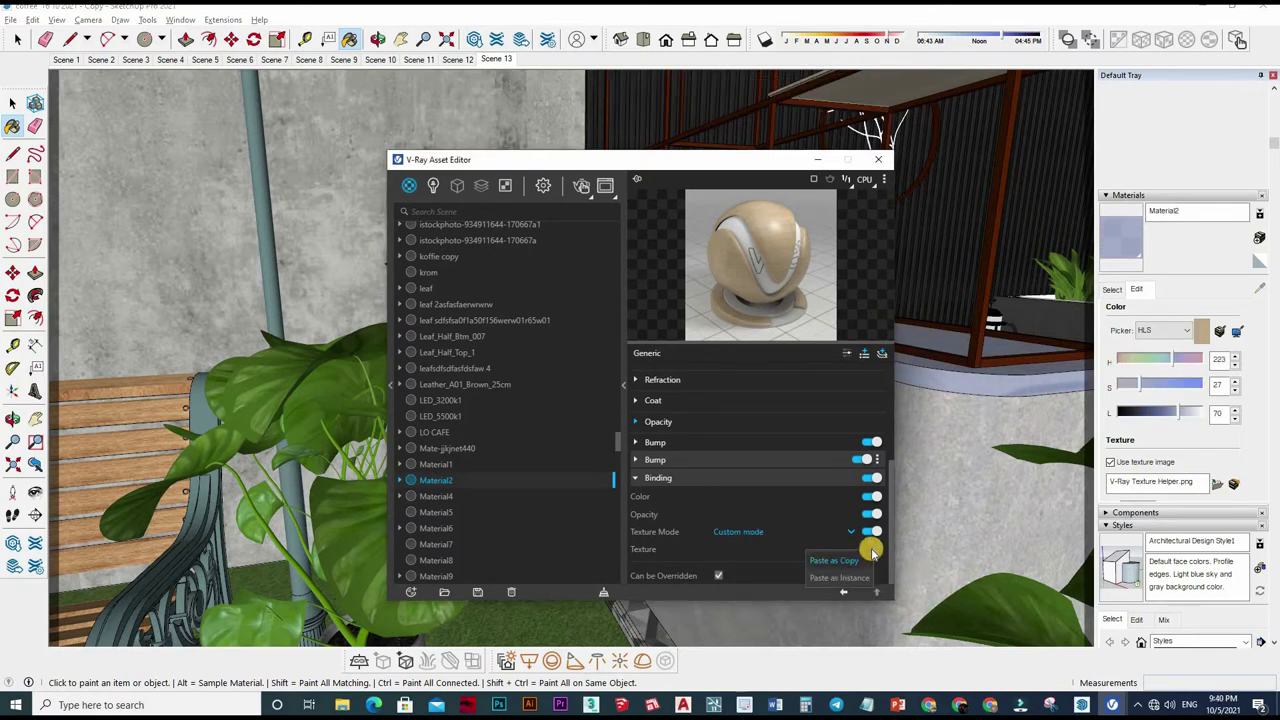
right_click(866, 547)
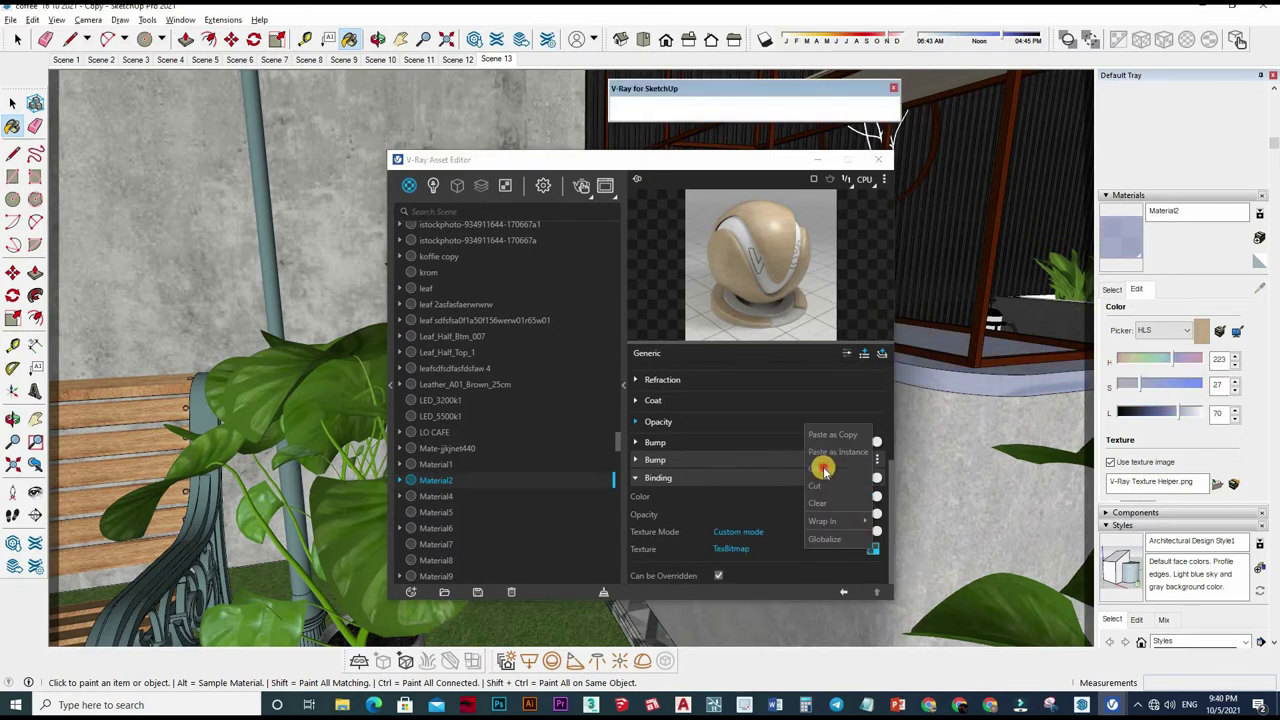
left_click(817, 468)
scroll(817, 465, "up", 5)
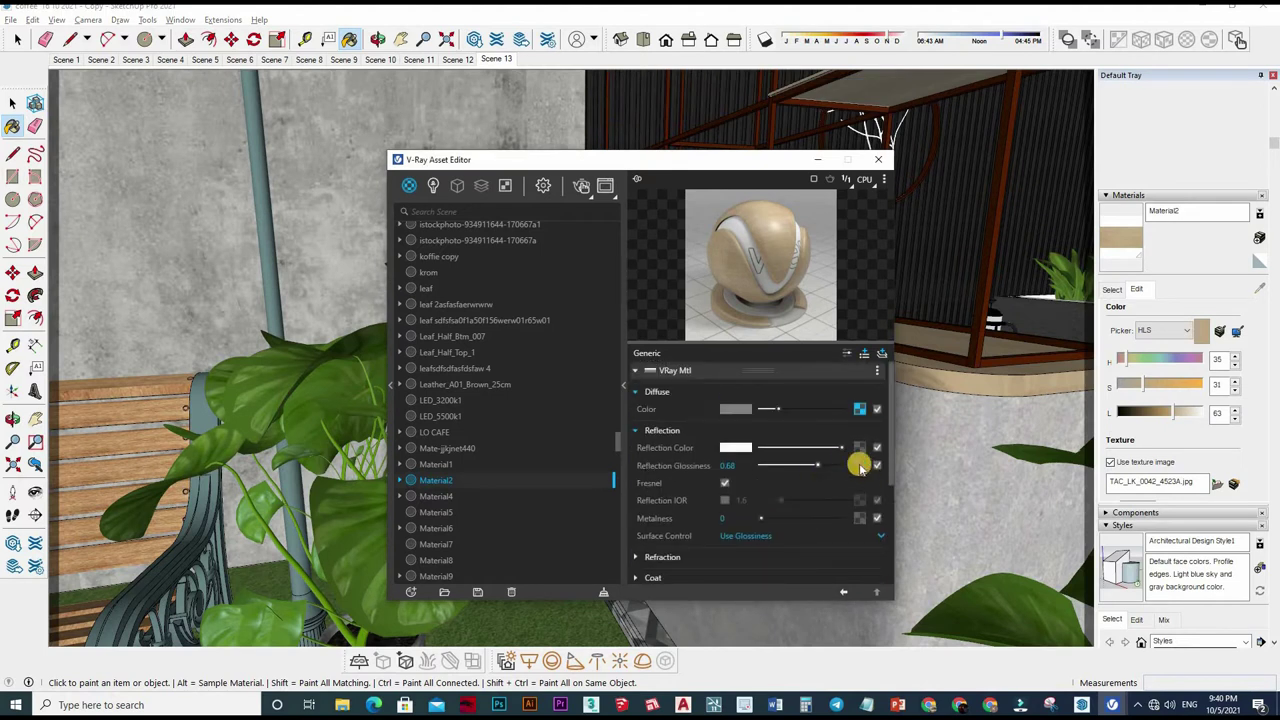
Step: Add a Color Correction map to Reflection Glossiness with saturation -1 and brightness 0.75
left_click(860, 450)
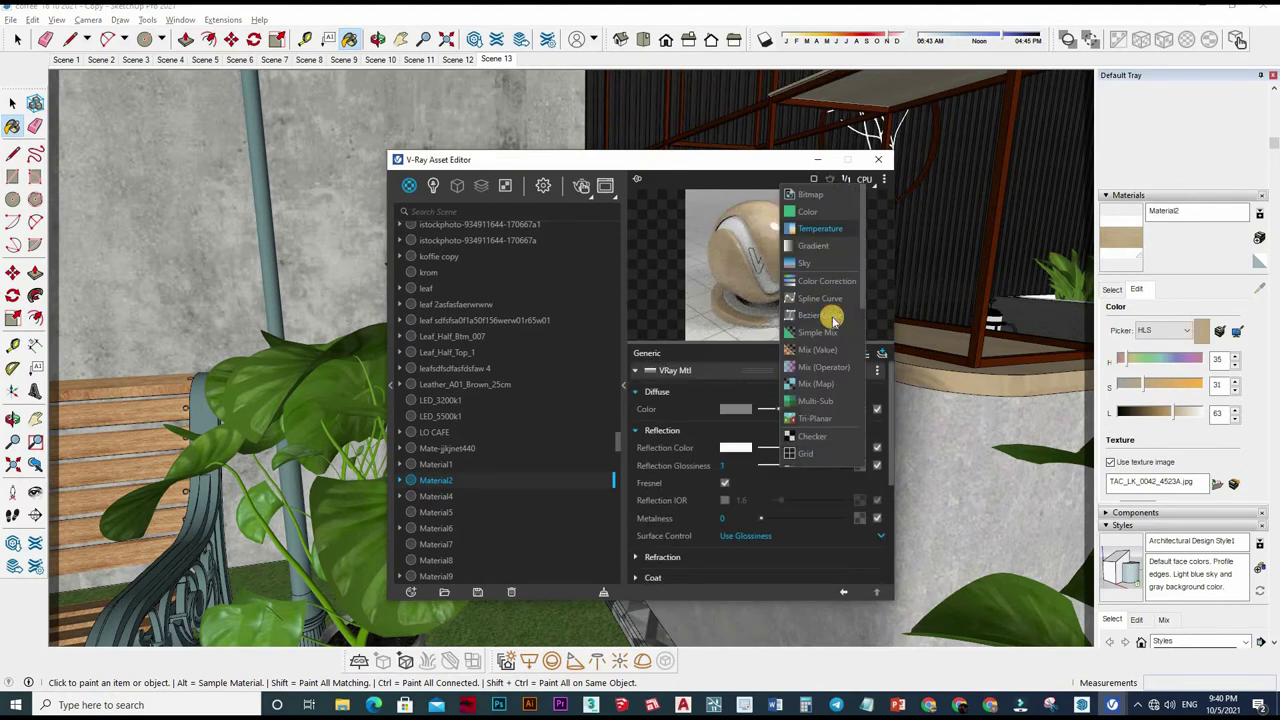
left_click(826, 281)
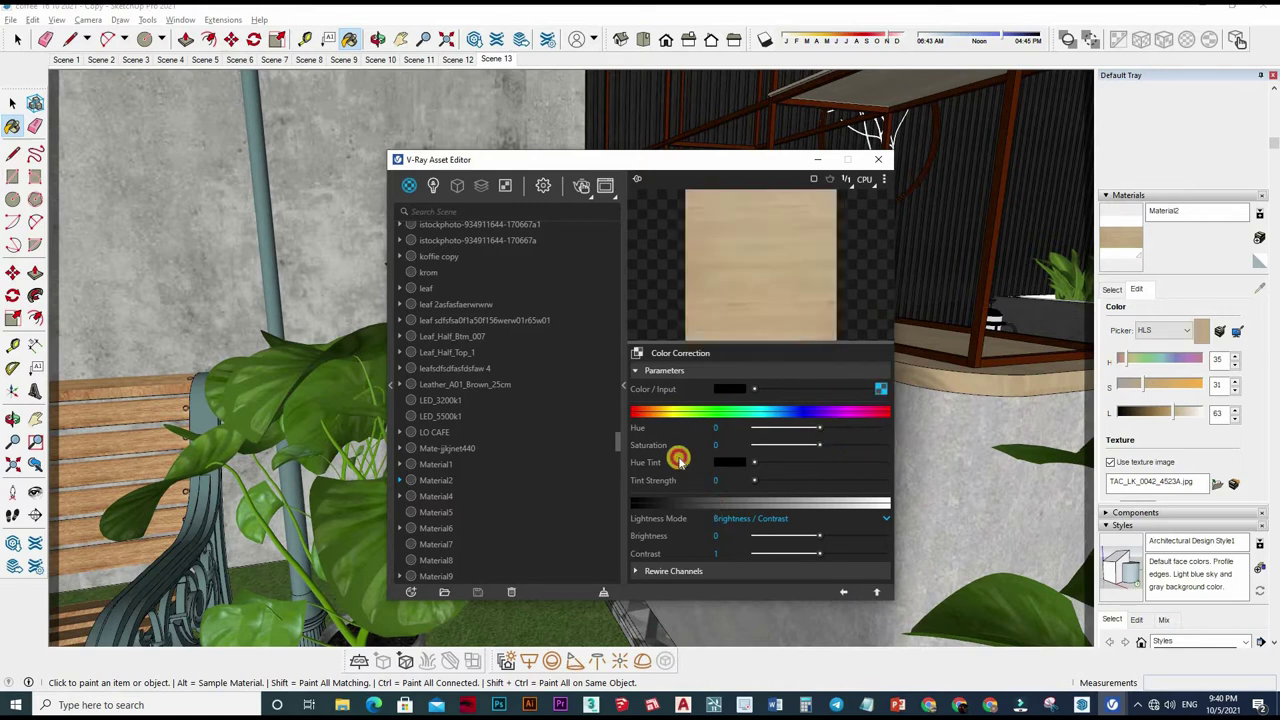
left_click(688, 536)
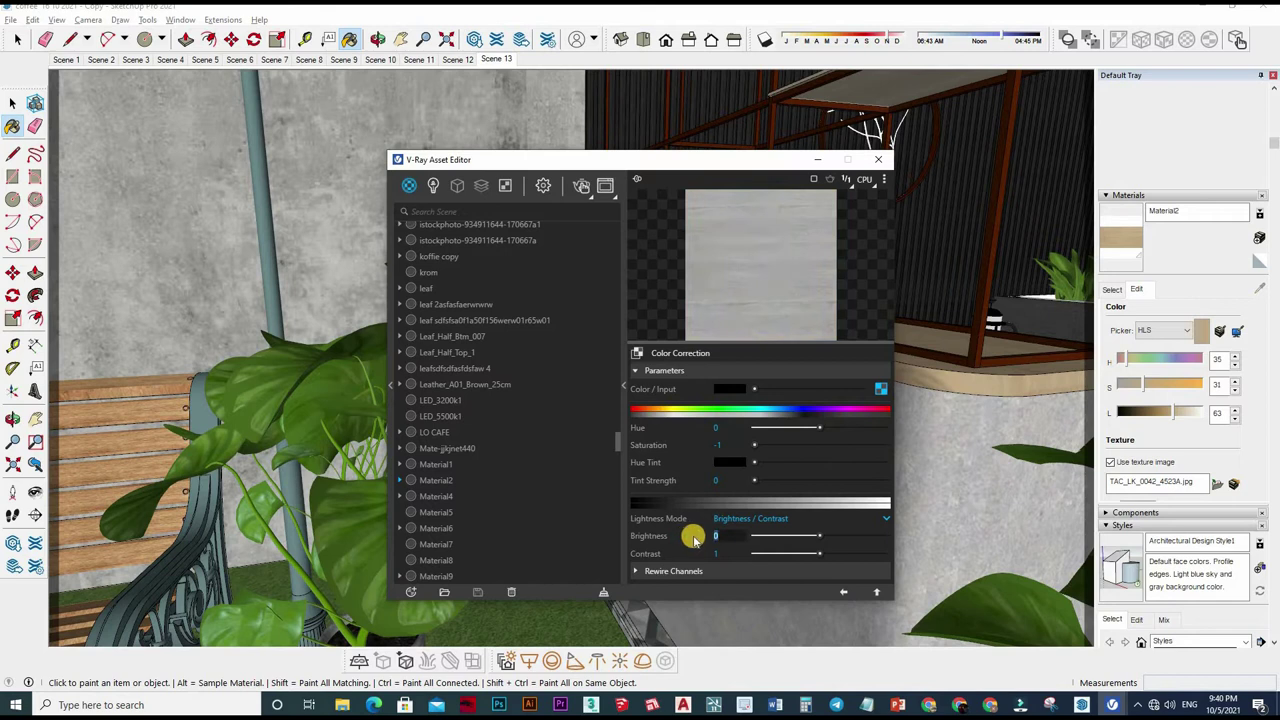
type("0.75")
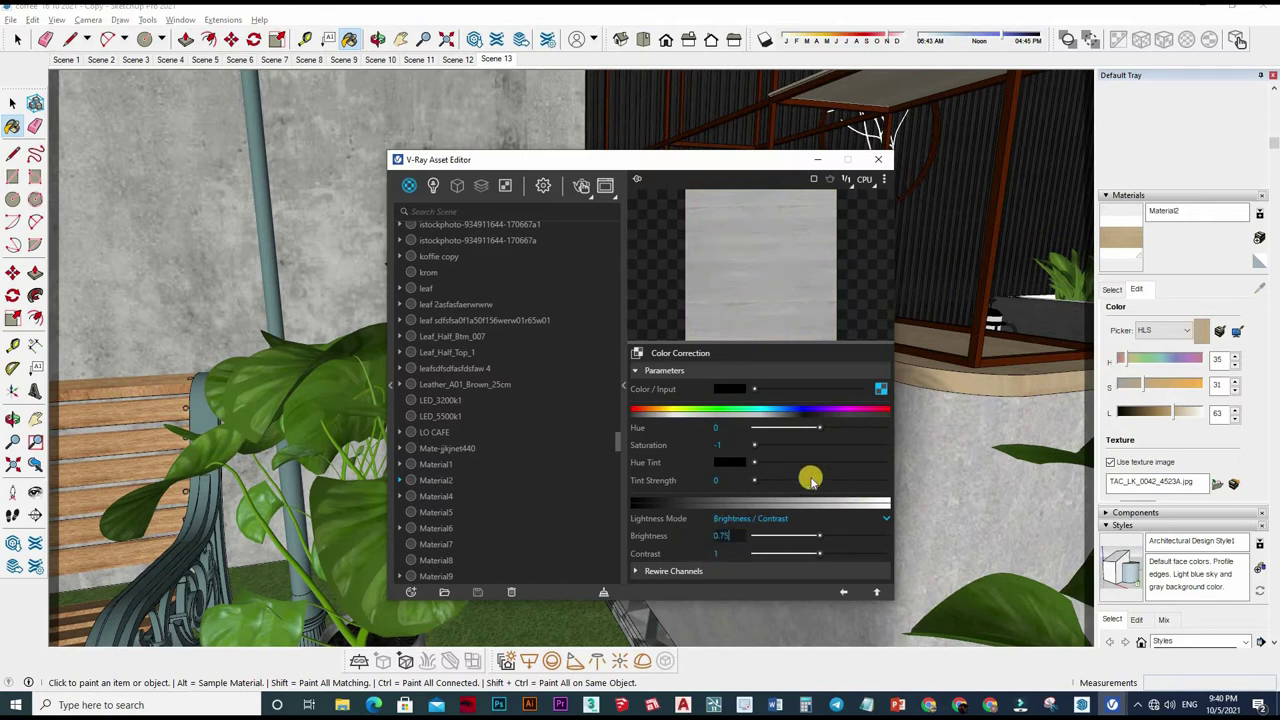
key("Return")
left_click(845, 592)
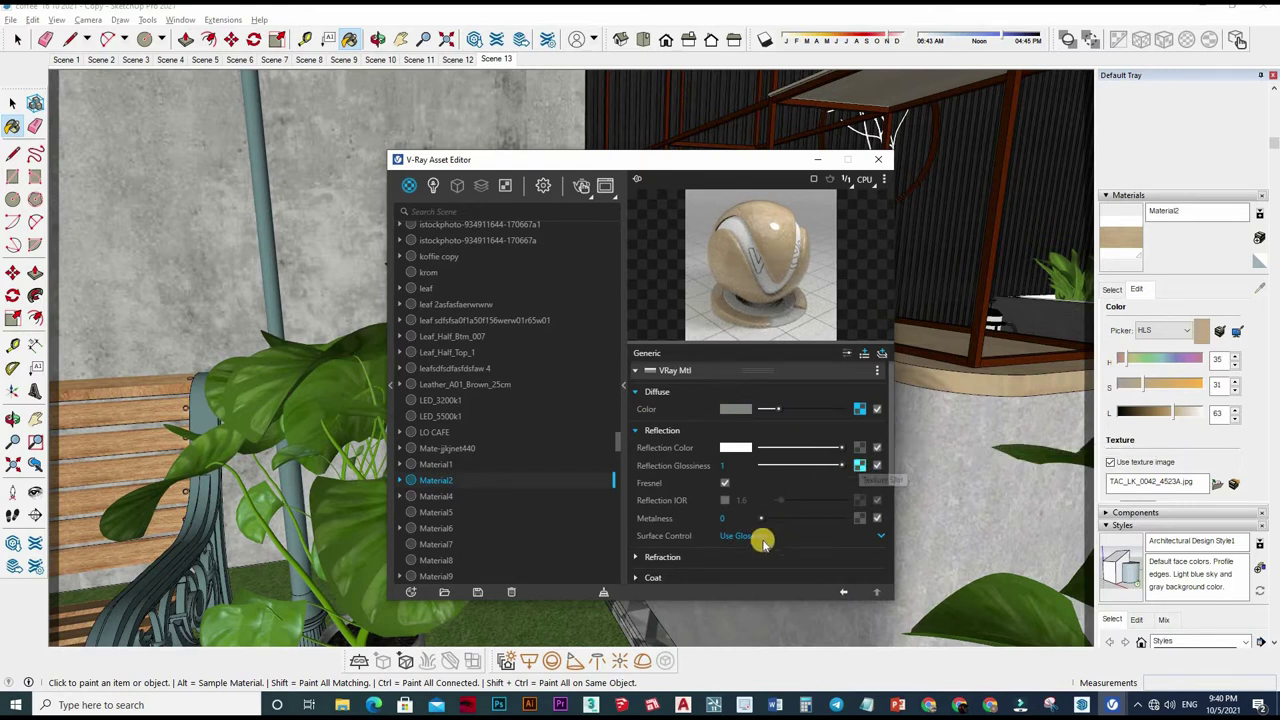
Step: Lower the glossiness Color Correction brightness to 0.6, then to 0.4
left_click(760, 515)
type("0.6")
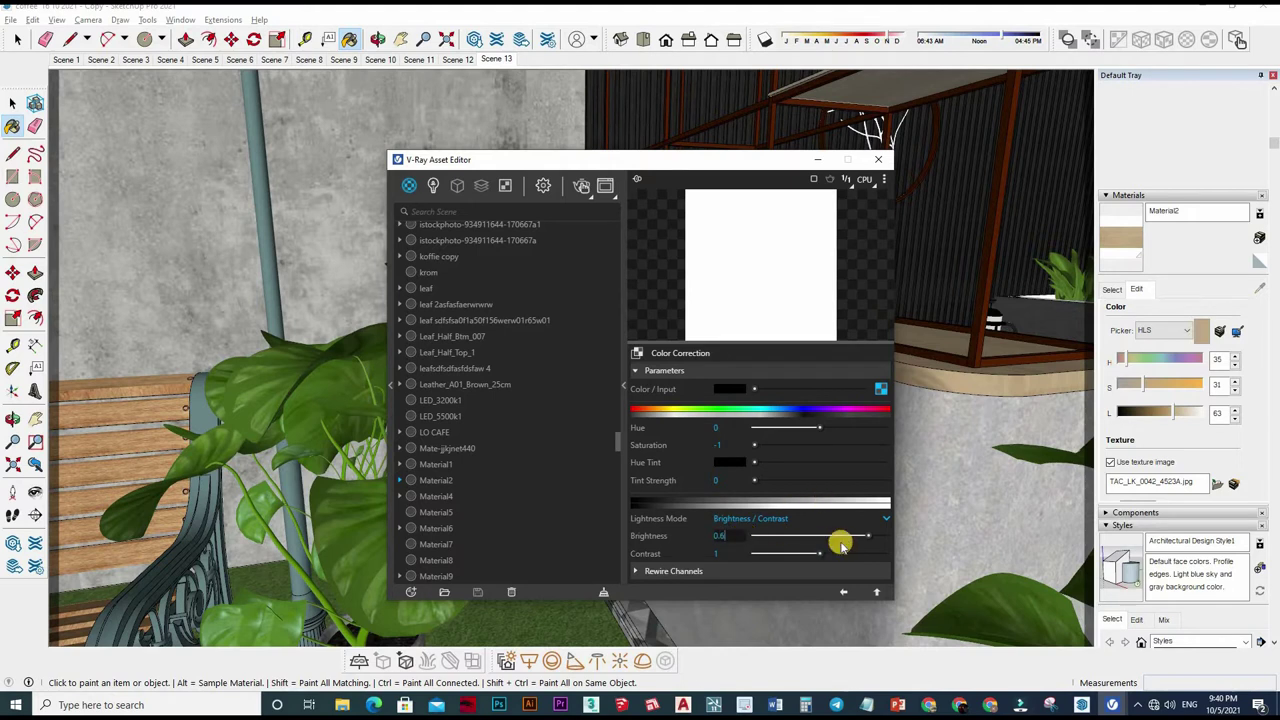
key("Return")
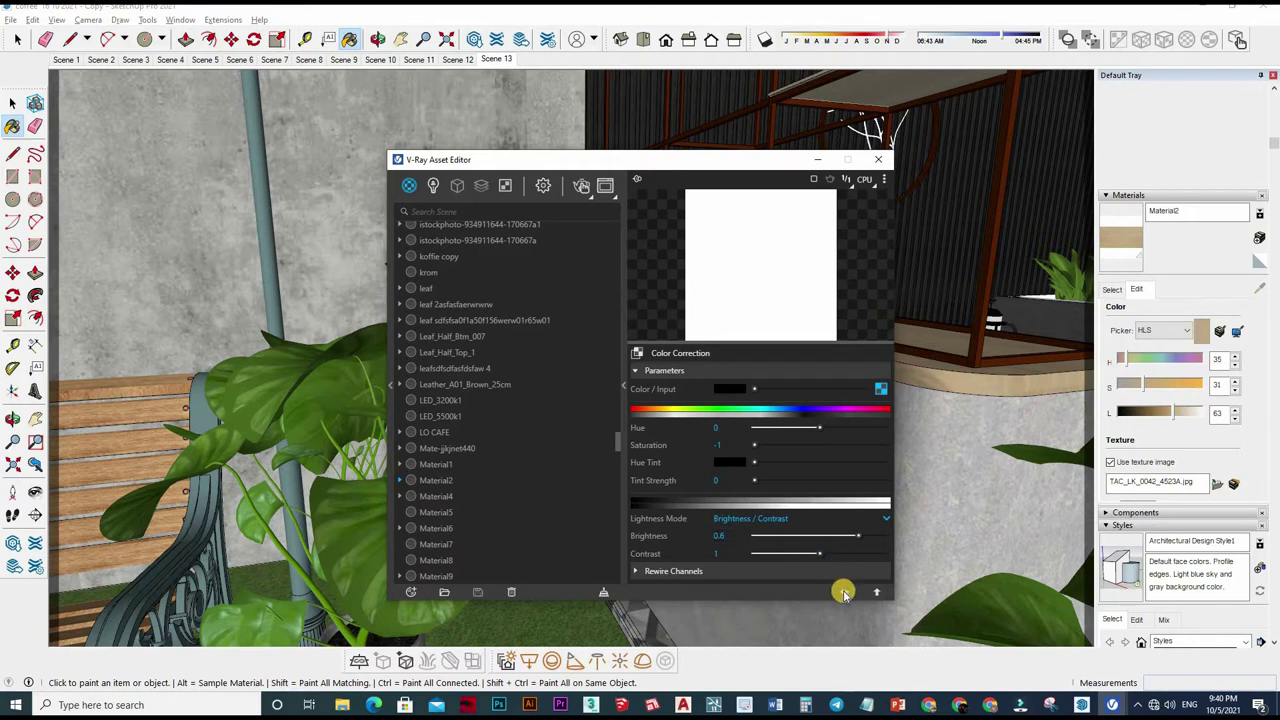
left_click(843, 591)
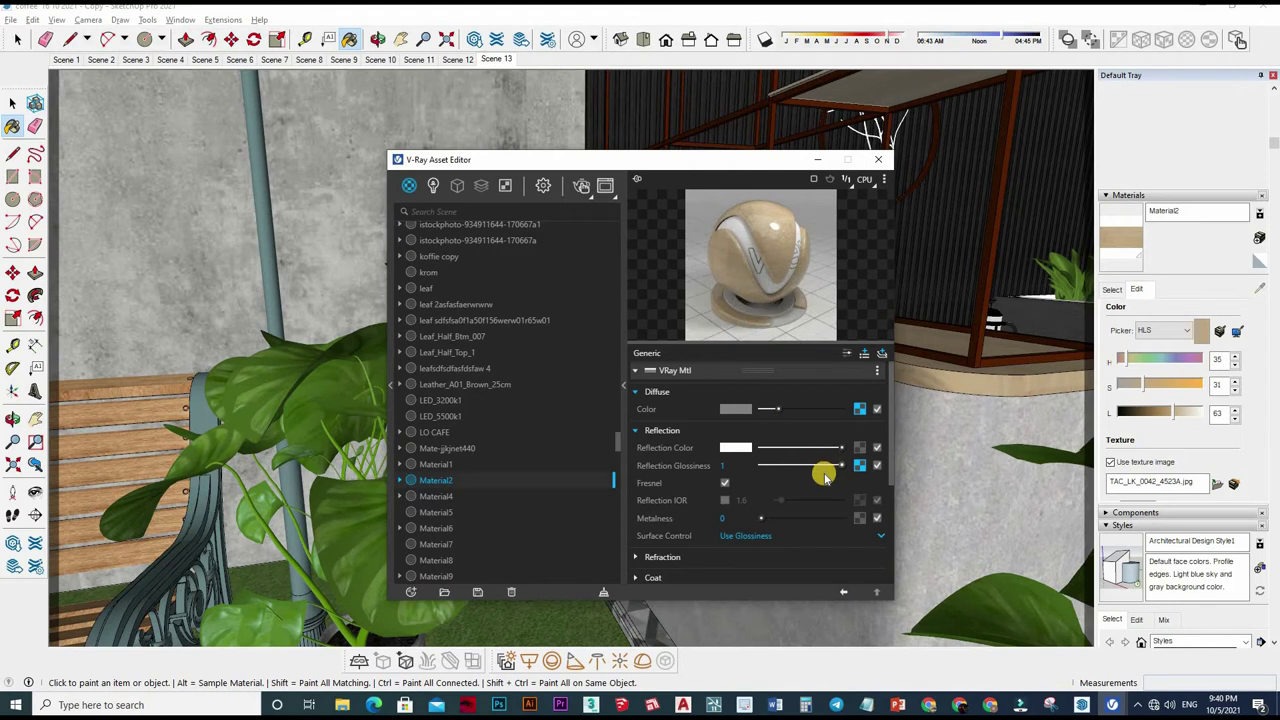
scroll(824, 476, "down", 3)
scroll(771, 503, "up", 3)
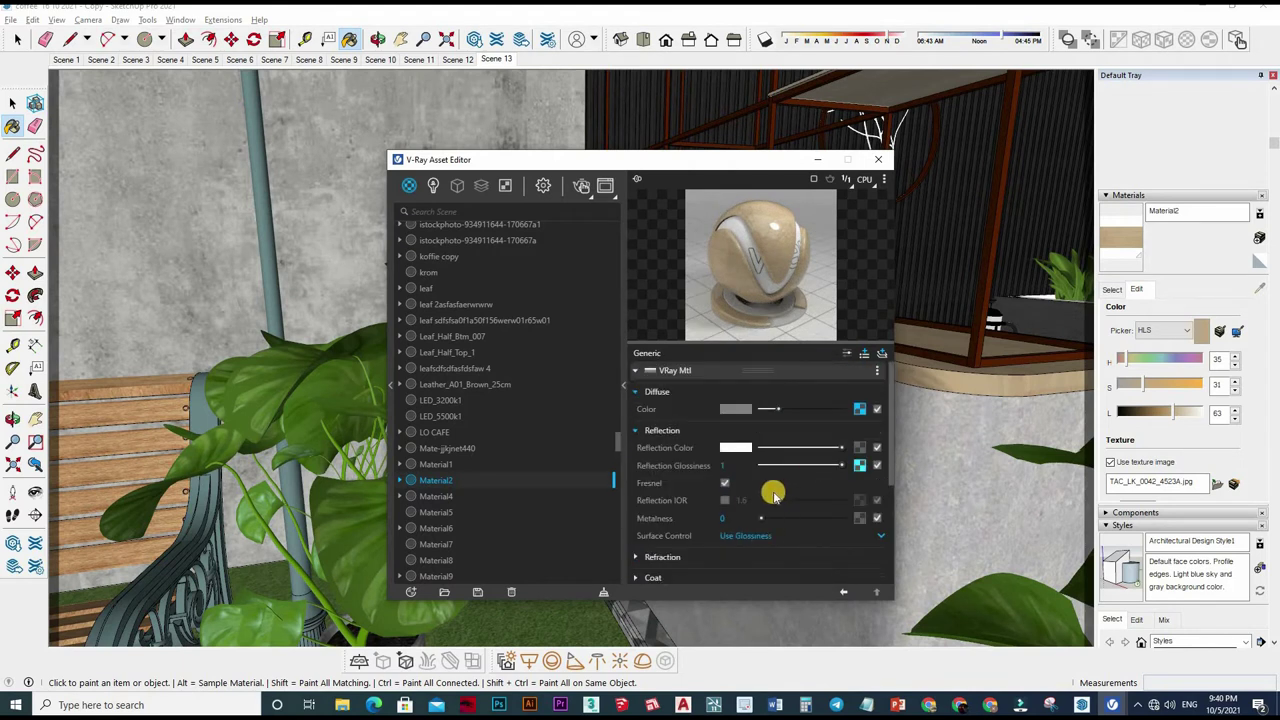
left_click(741, 520)
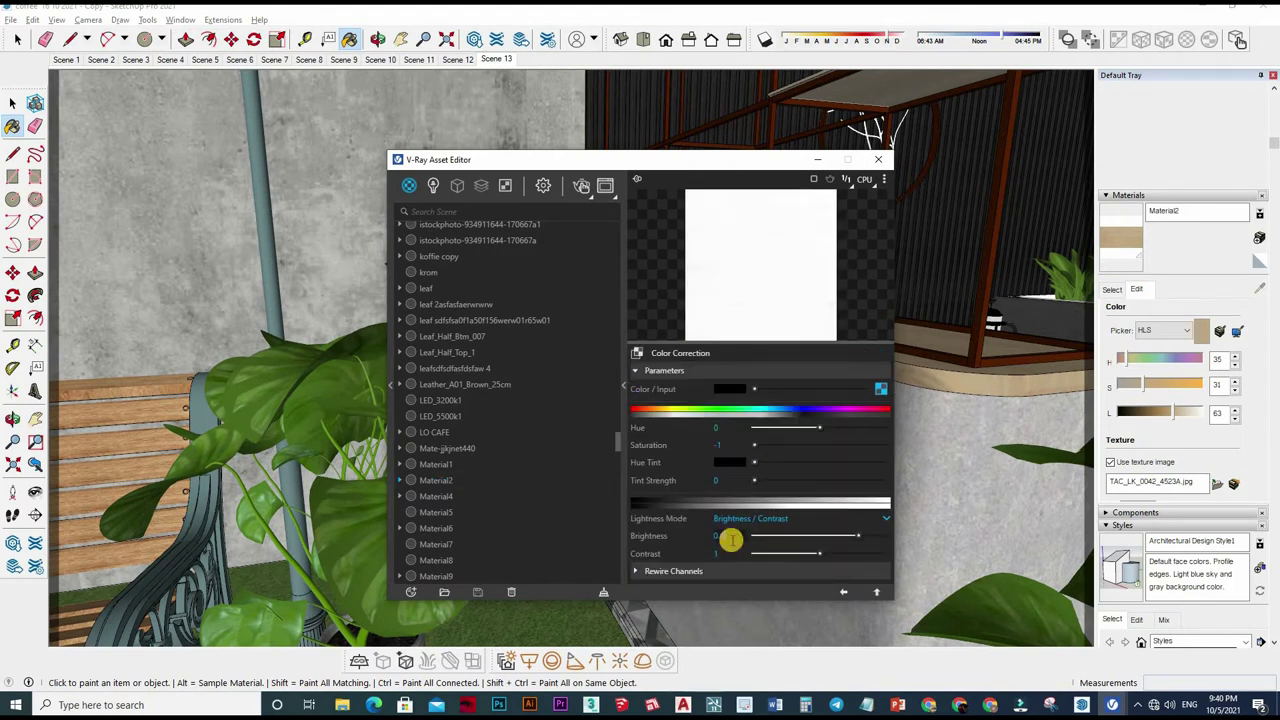
key("Return")
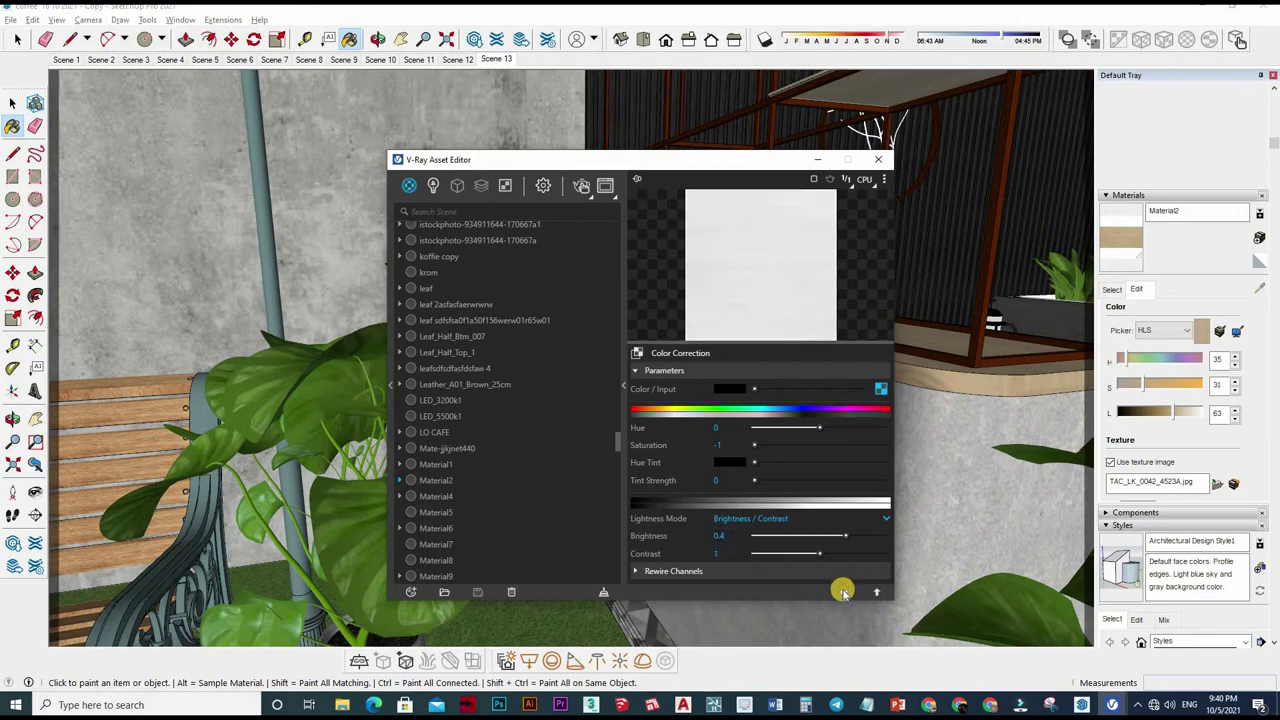
left_click(849, 437)
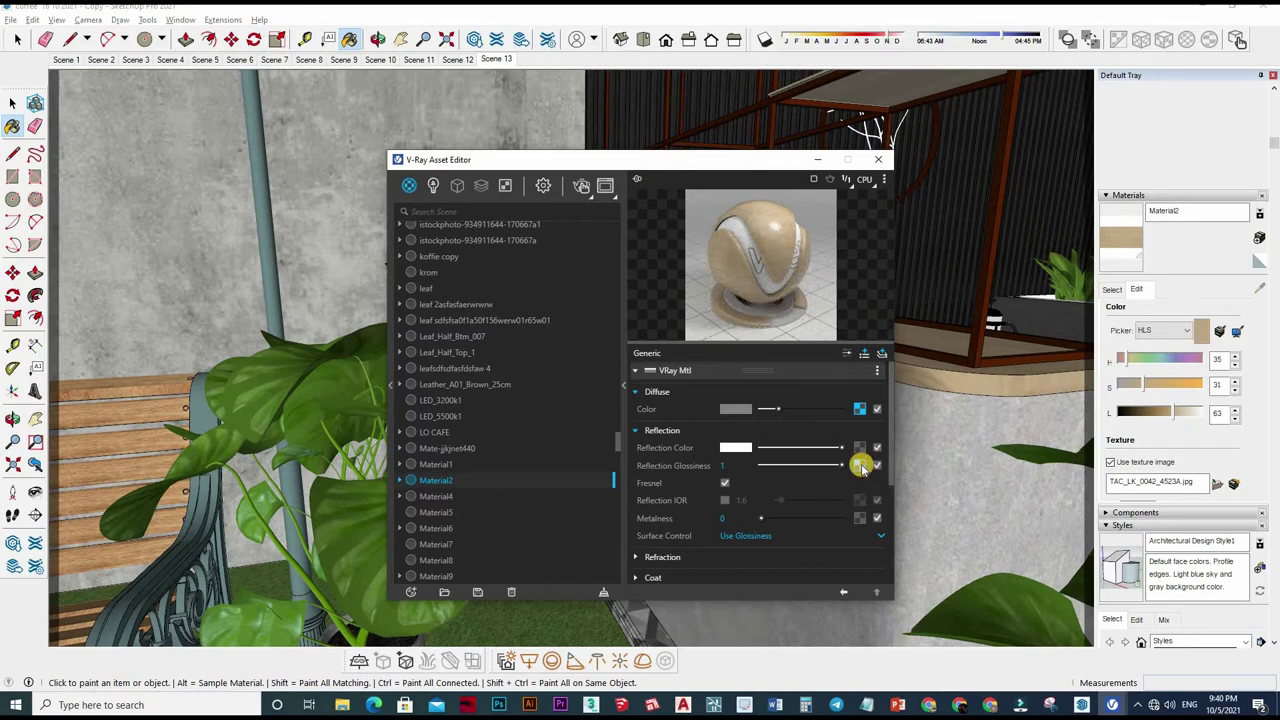
Step: Expand Material2's Bump settings and set the bump amount to 0.1
right_click(862, 467)
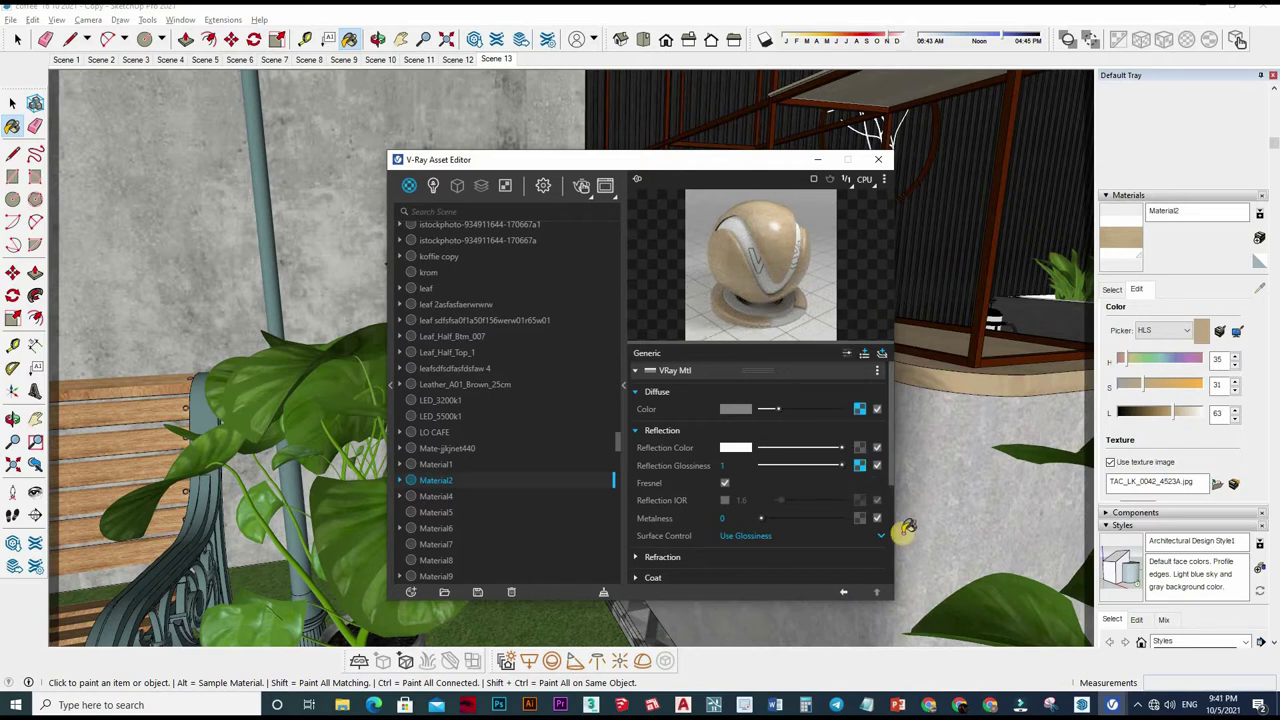
scroll(651, 471, "down", 3)
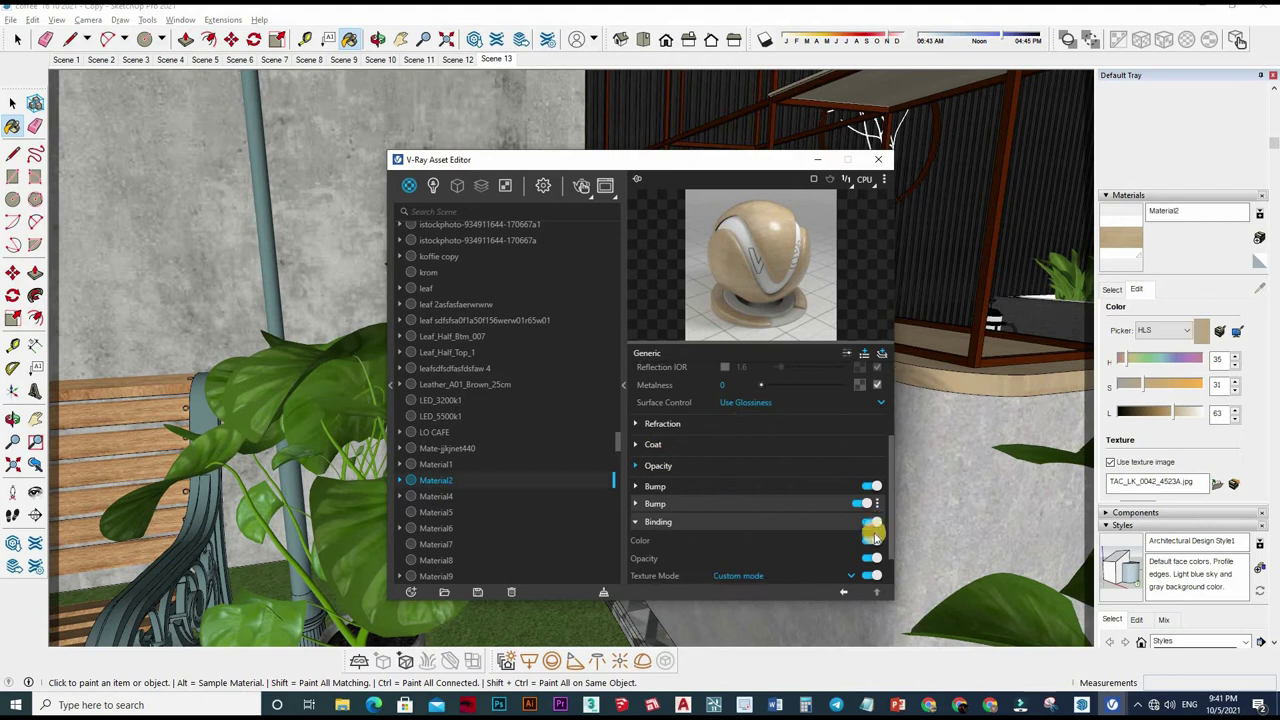
left_click(876, 512)
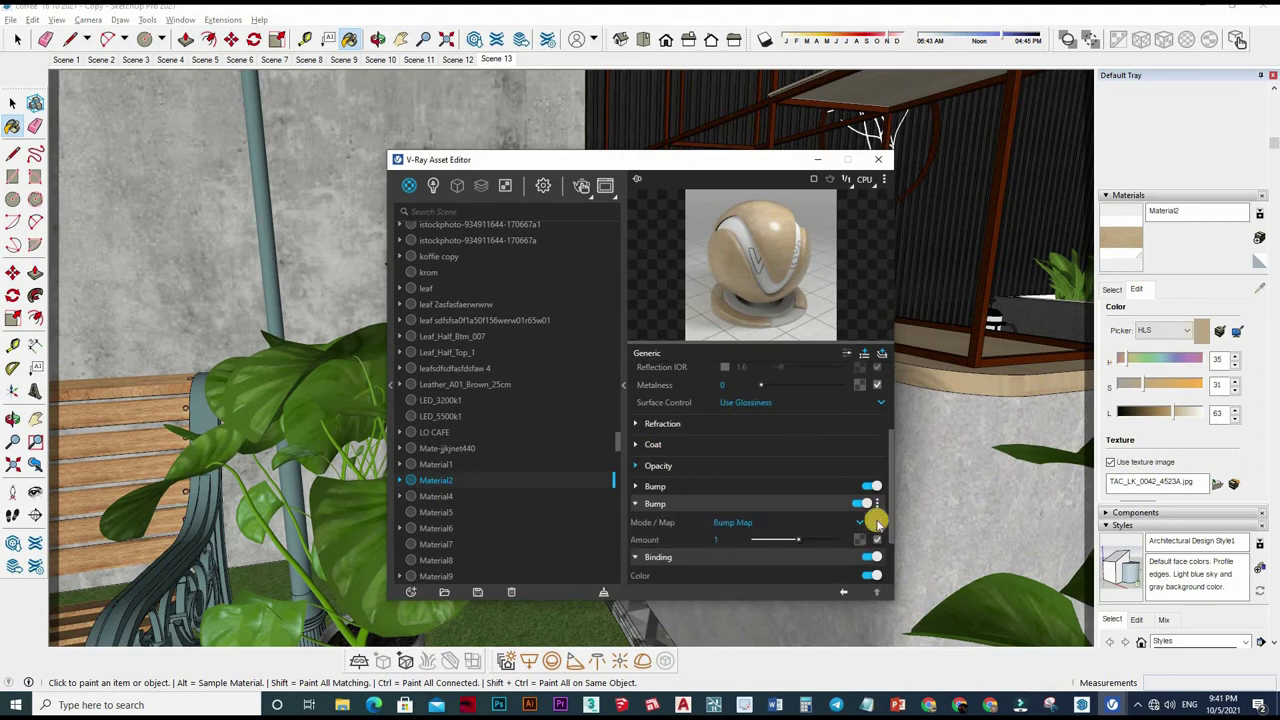
double_click(716, 540)
type("0.1")
key("Return")
Step: Sample the Gold_10k material and inspect its reflection settings and diffuse falloff texture
left_click(1260, 288)
left_click(985, 286)
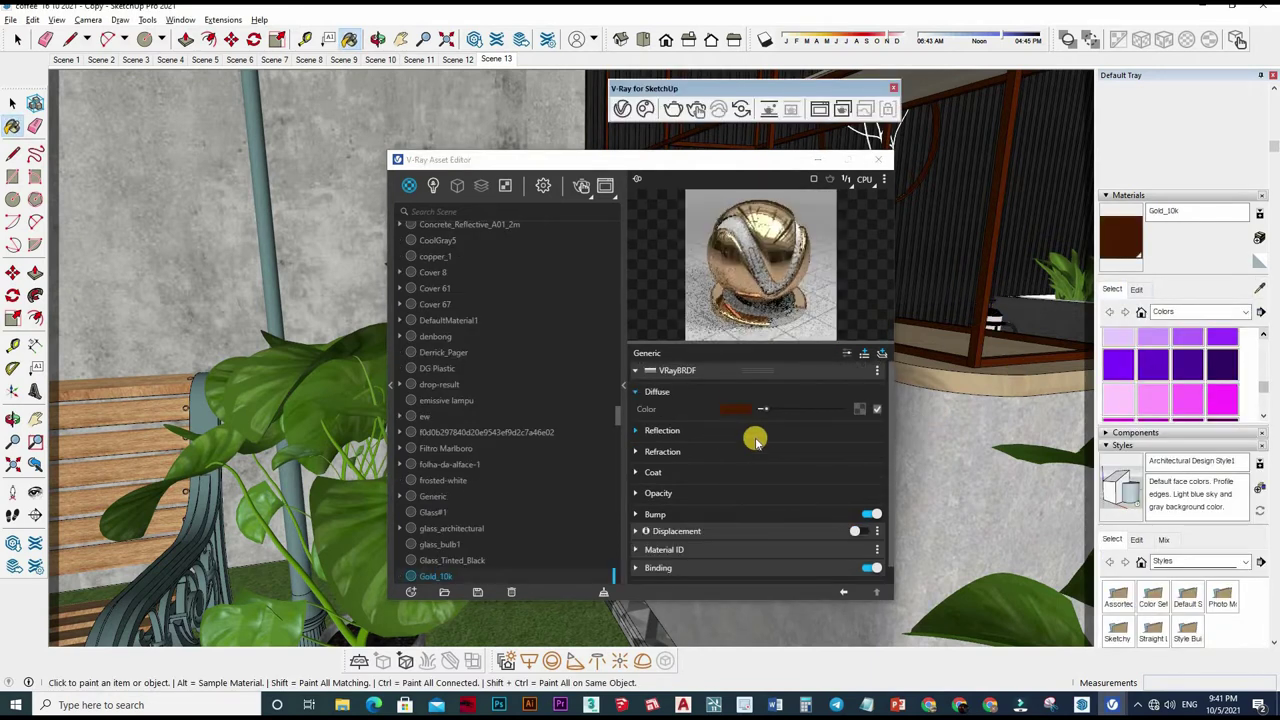
left_click(740, 430)
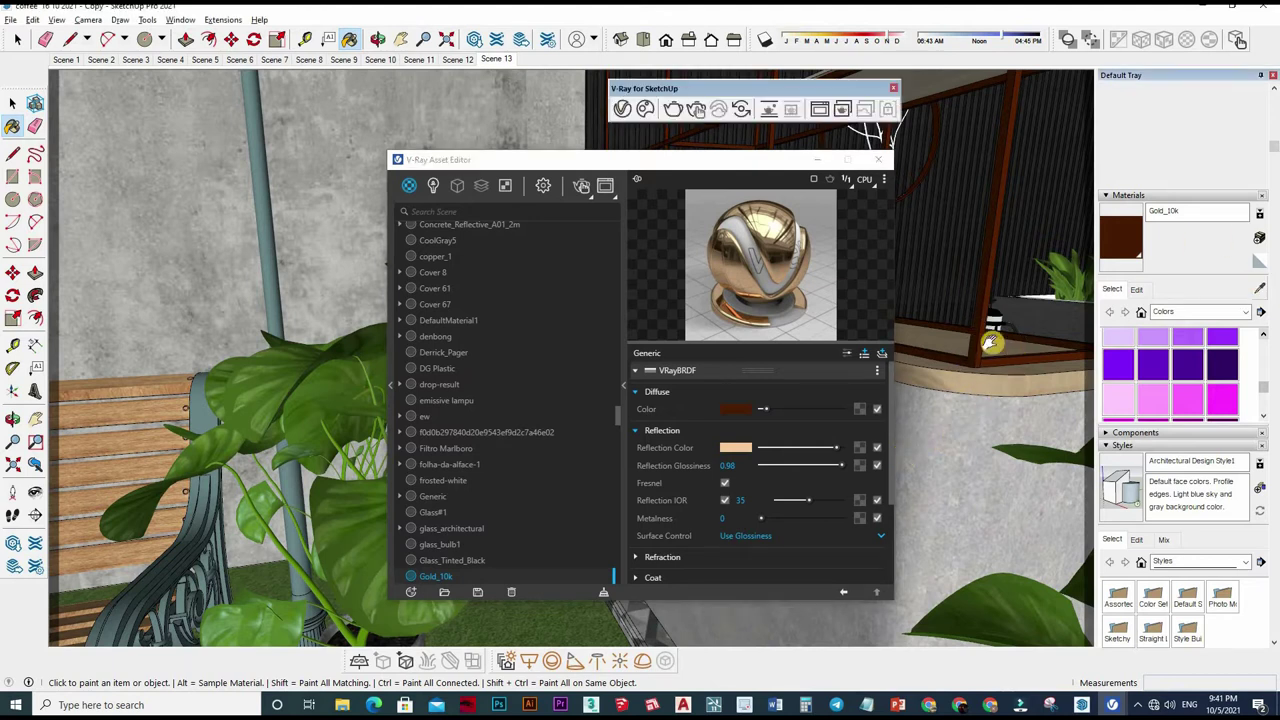
mouse_move(962, 378)
middle_mouse_down()
mouse_move(990, 364)
mouse_move(920, 432)
mouse_move(984, 479)
middle_mouse_up()
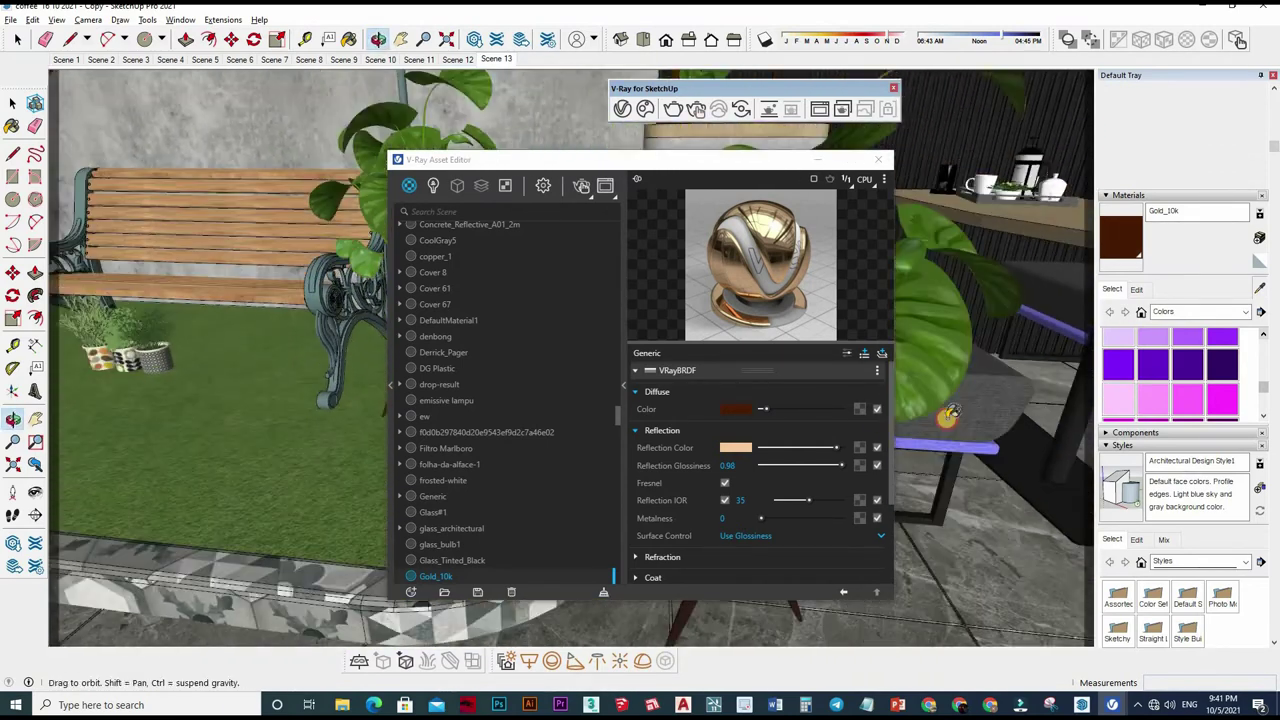
middle_click_drag(984, 479, 714, 386)
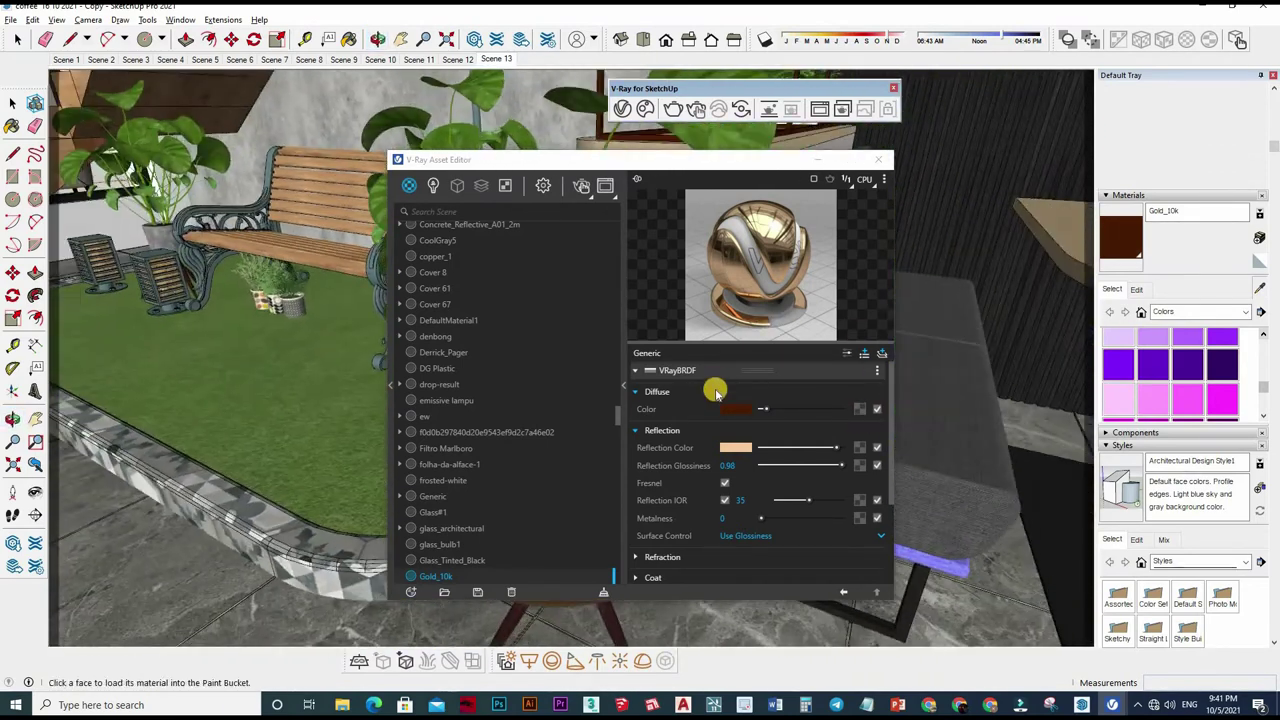
left_click(858, 410)
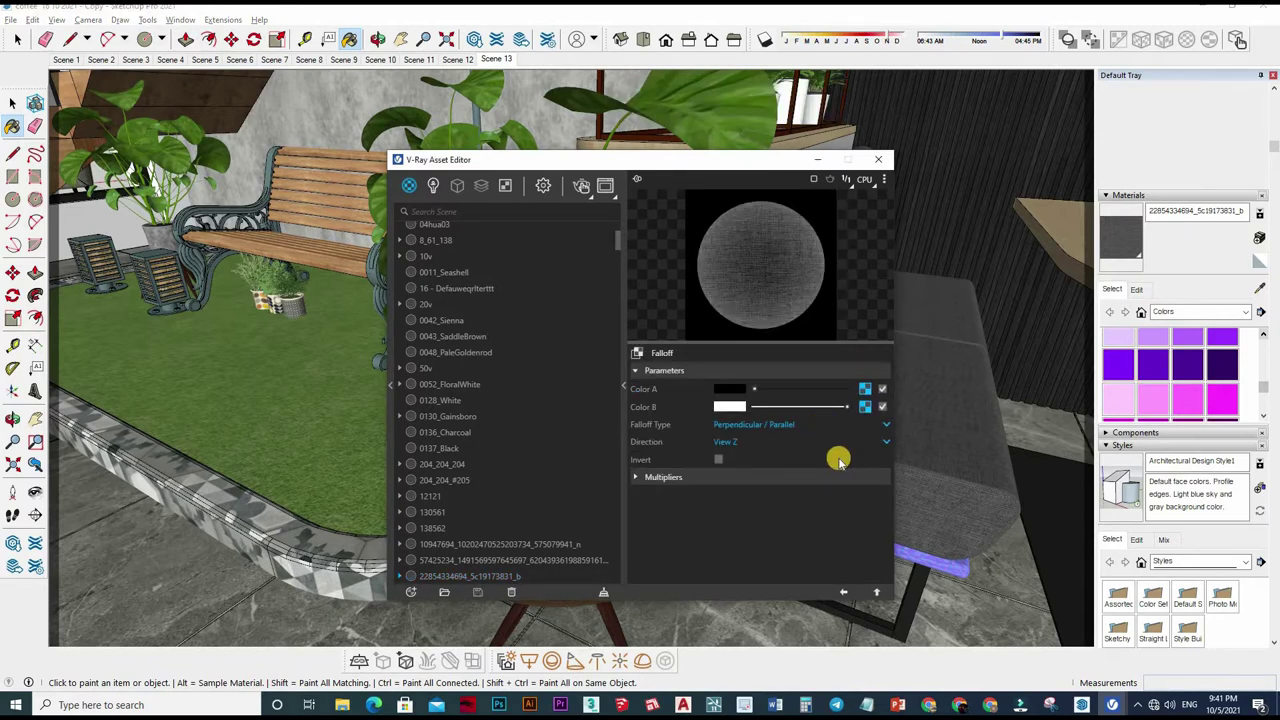
left_click(1014, 190, "alt")
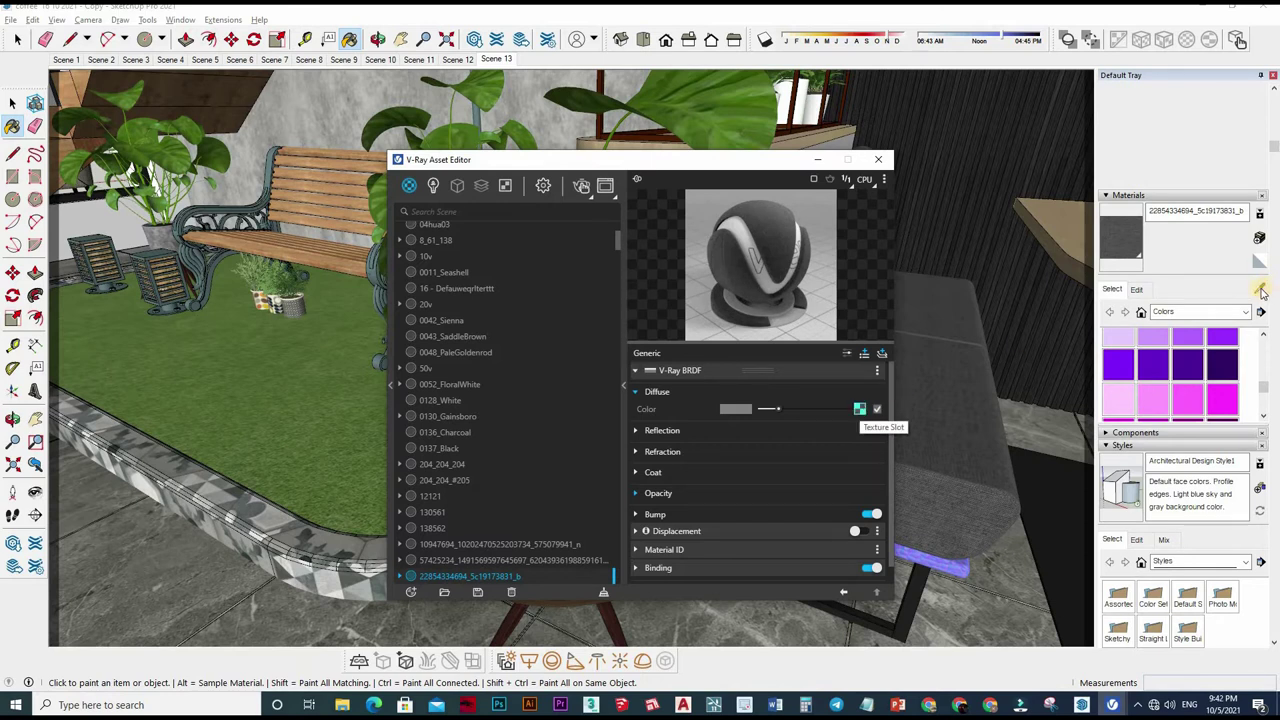
Step: Start material sampling again and orbit to another part of the cafe
left_click(1262, 290)
scroll(1008, 404, "up", 3)
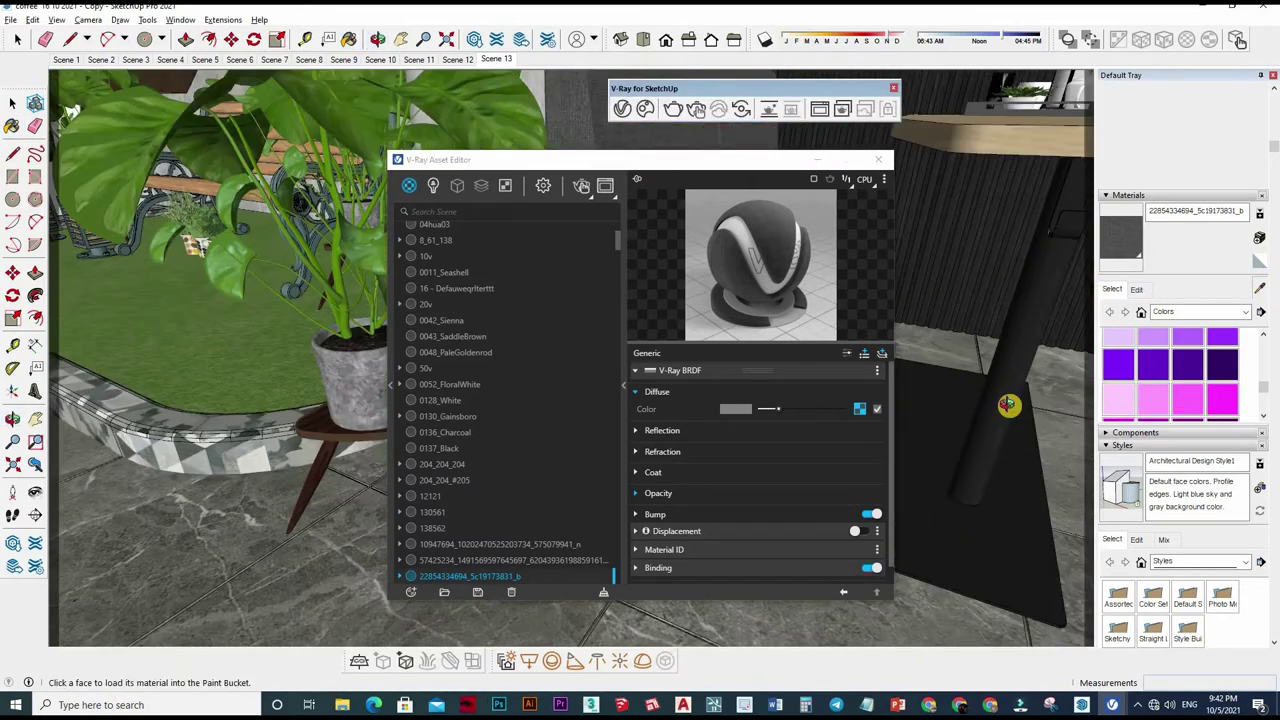
middle_click_drag(1008, 404, 960, 330)
Step: Sample the black Material10 and the brown leather material and review their reflection settings
left_click(960, 330)
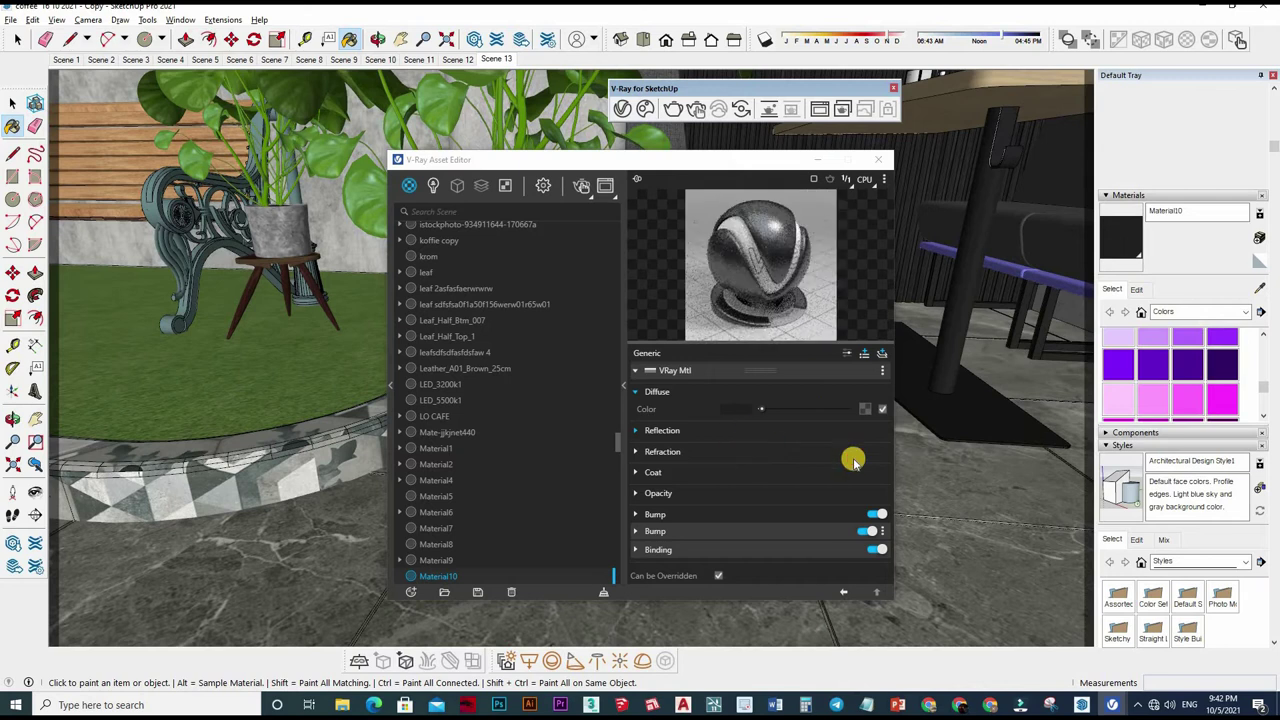
left_click(790, 430)
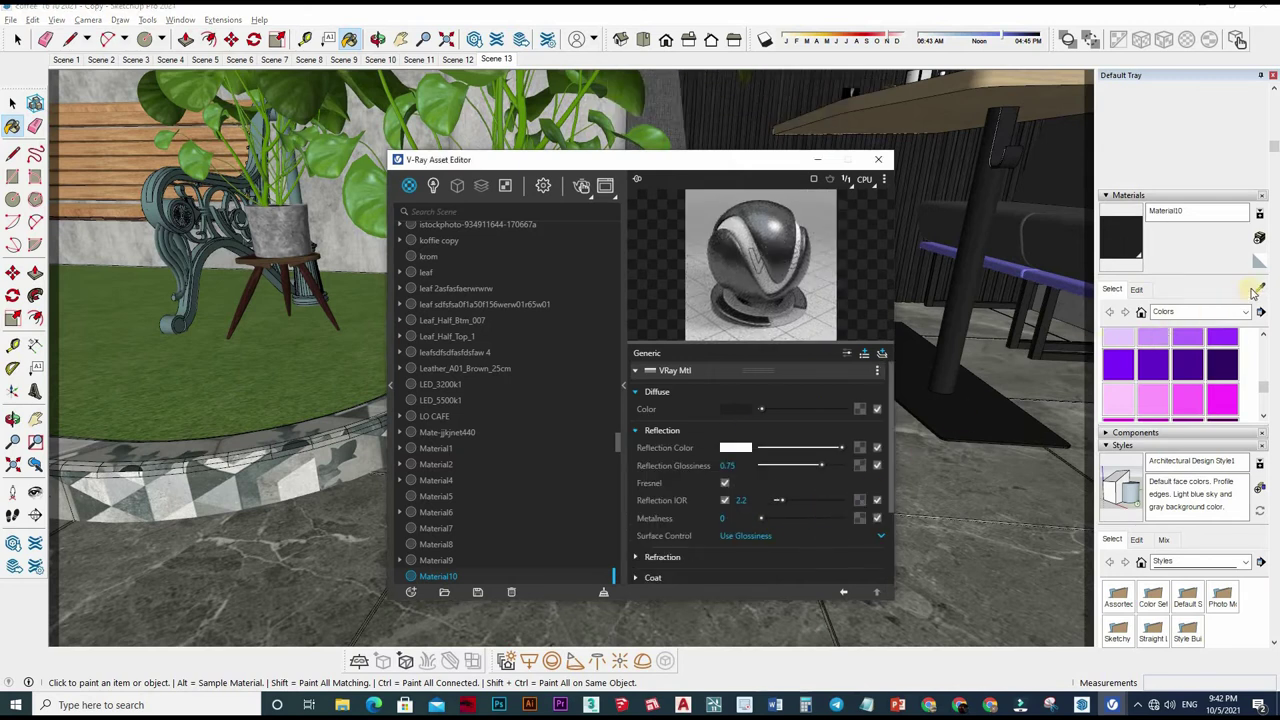
mouse_move(987, 289)
middle_mouse_down()
mouse_move(1015, 378)
mouse_move(975, 385)
middle_mouse_up()
left_click(790, 432, "alt")
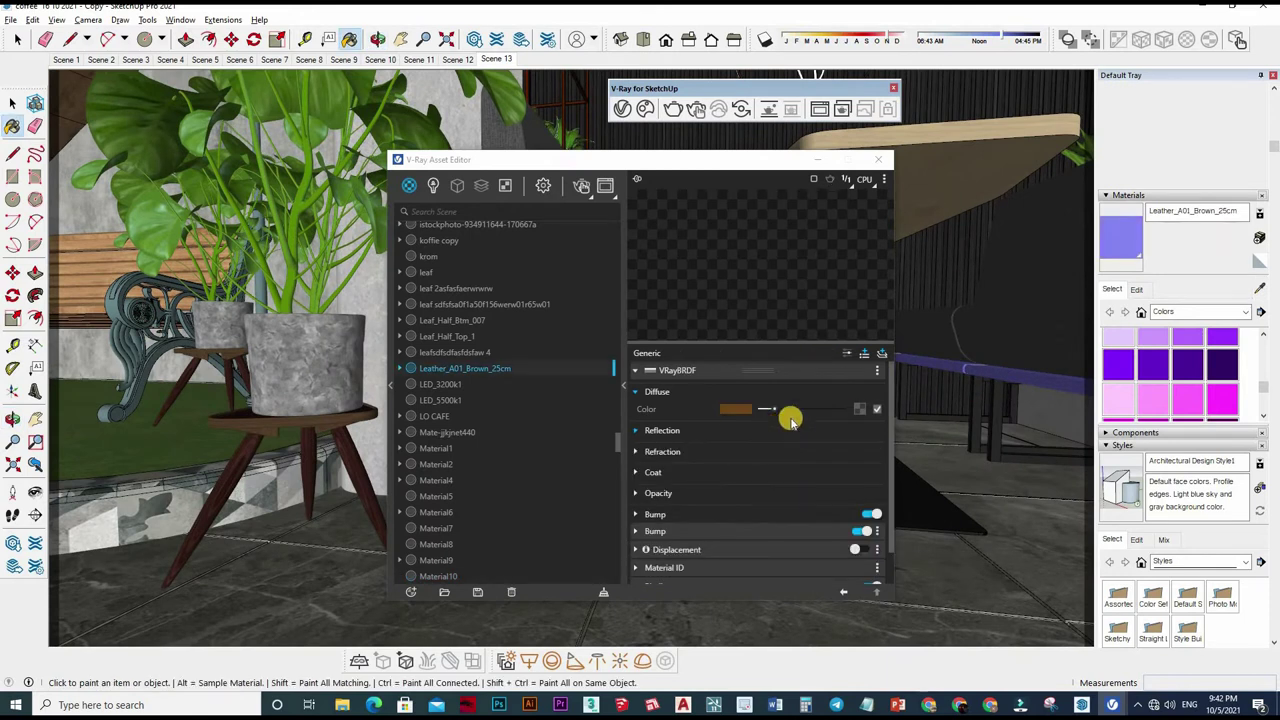
left_click(868, 430)
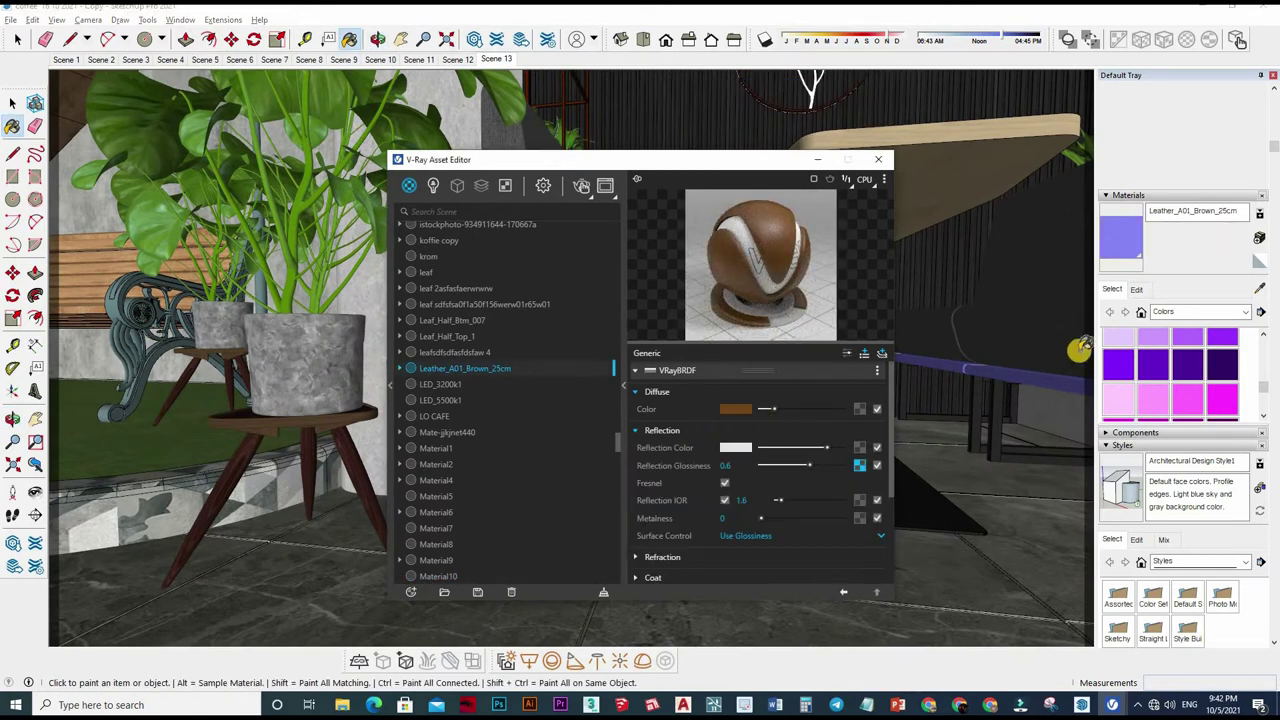
Step: Sample Gold_10k, then the hanging lamp shade to load Material5
mouse_move(1000, 363)
middle_mouse_down()
mouse_move(1055, 318)
mouse_move(852, 347)
mouse_move(1022, 297)
mouse_move(1040, 240)
middle_mouse_up()
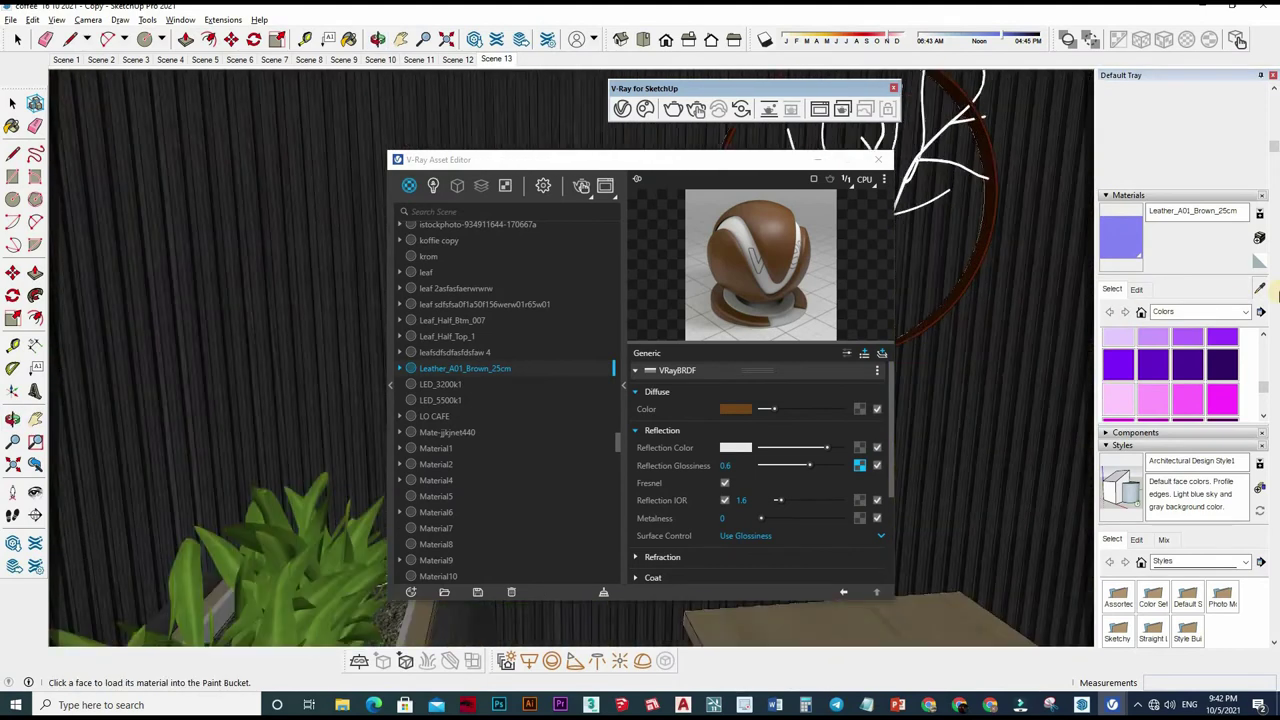
left_click(985, 185)
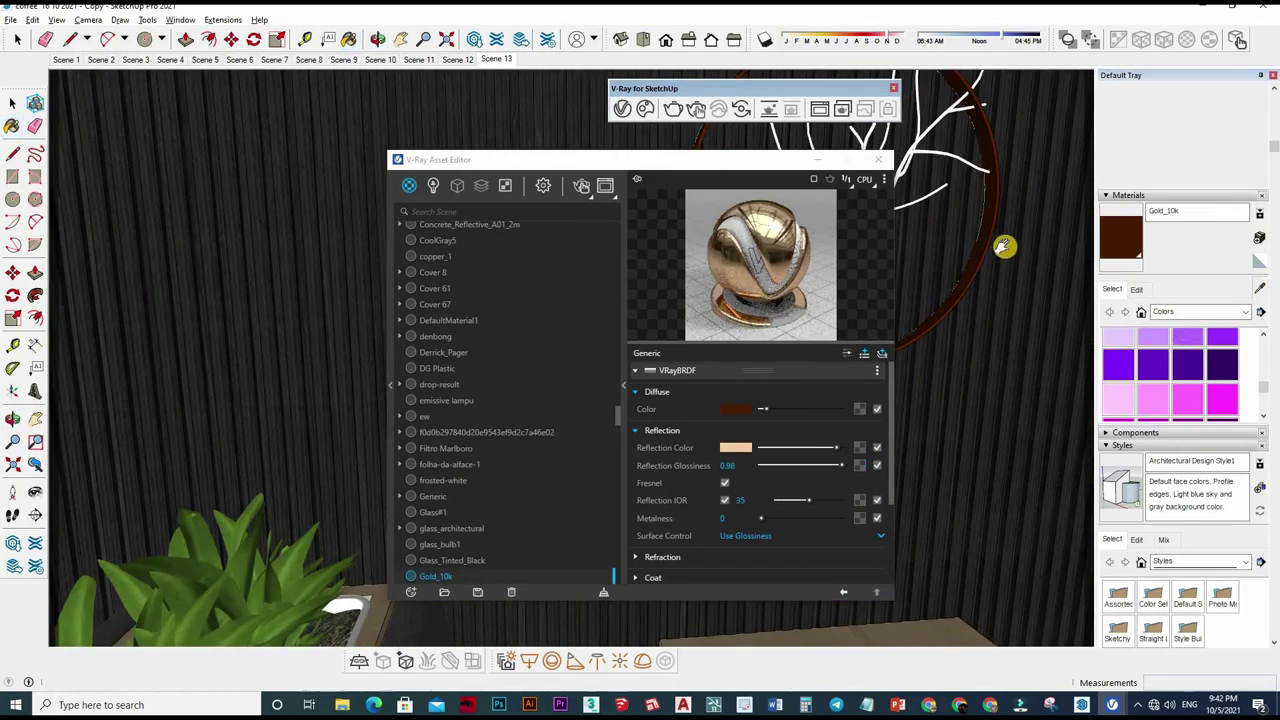
middle_click_drag(988, 280, 885, 398)
left_click(885, 398, "alt")
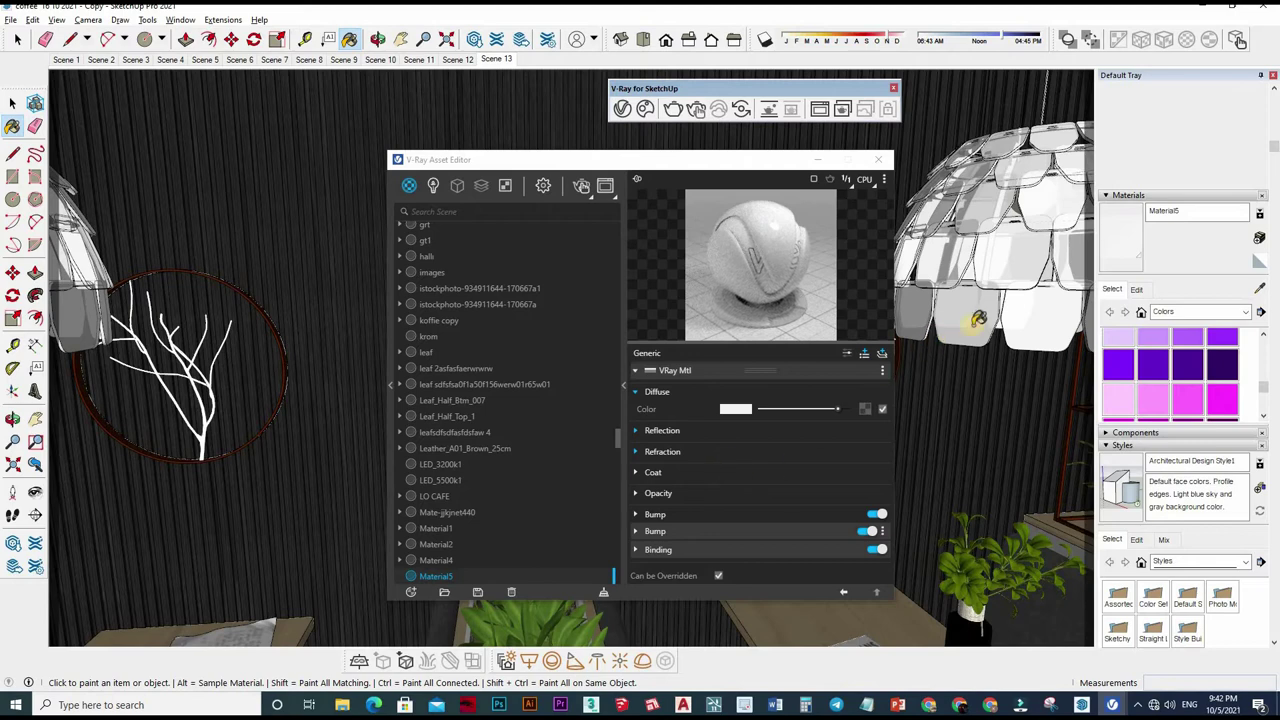
Step: Inspect Material5's reflection and BRDF options, then sample the book cover material Cover 67
mouse_move(970, 447)
middle_mouse_down()
mouse_move(986, 223)
mouse_move(957, 243)
mouse_move(908, 129)
mouse_move(875, 145)
mouse_move(966, 443)
mouse_move(940, 280)
mouse_move(1025, 373)
mouse_move(990, 494)
mouse_move(966, 458)
middle_mouse_up()
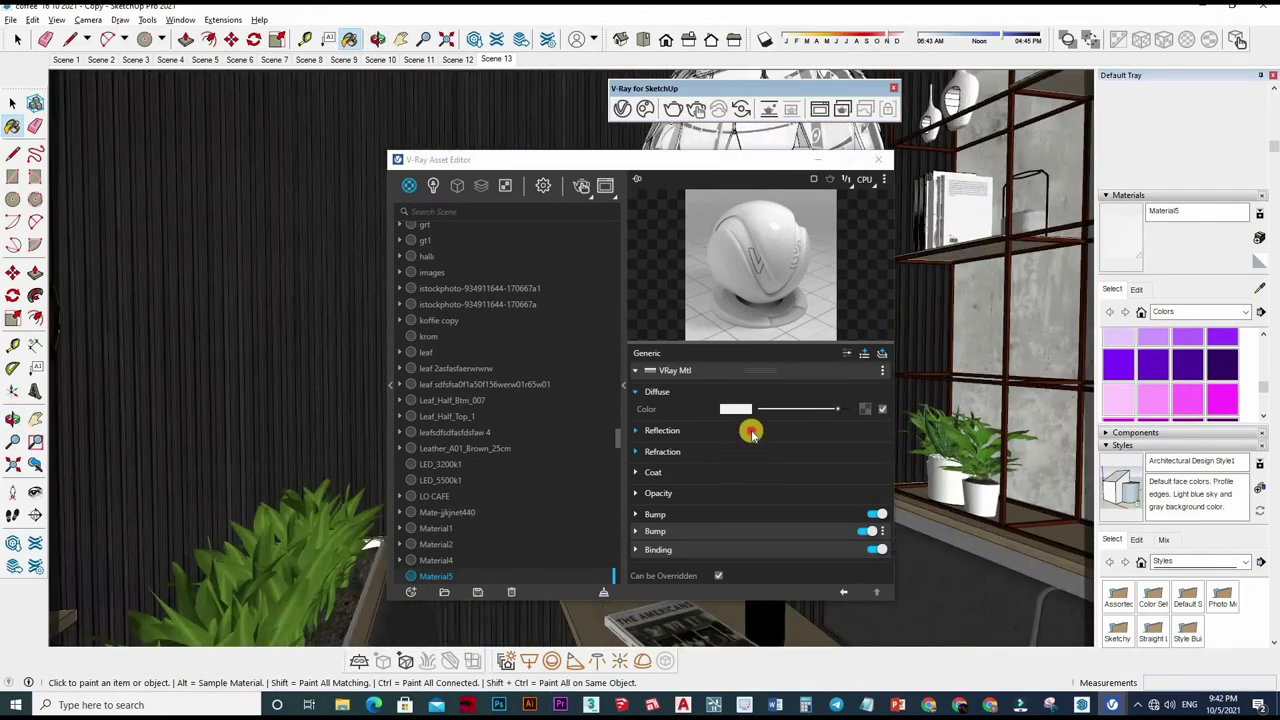
left_click(742, 505)
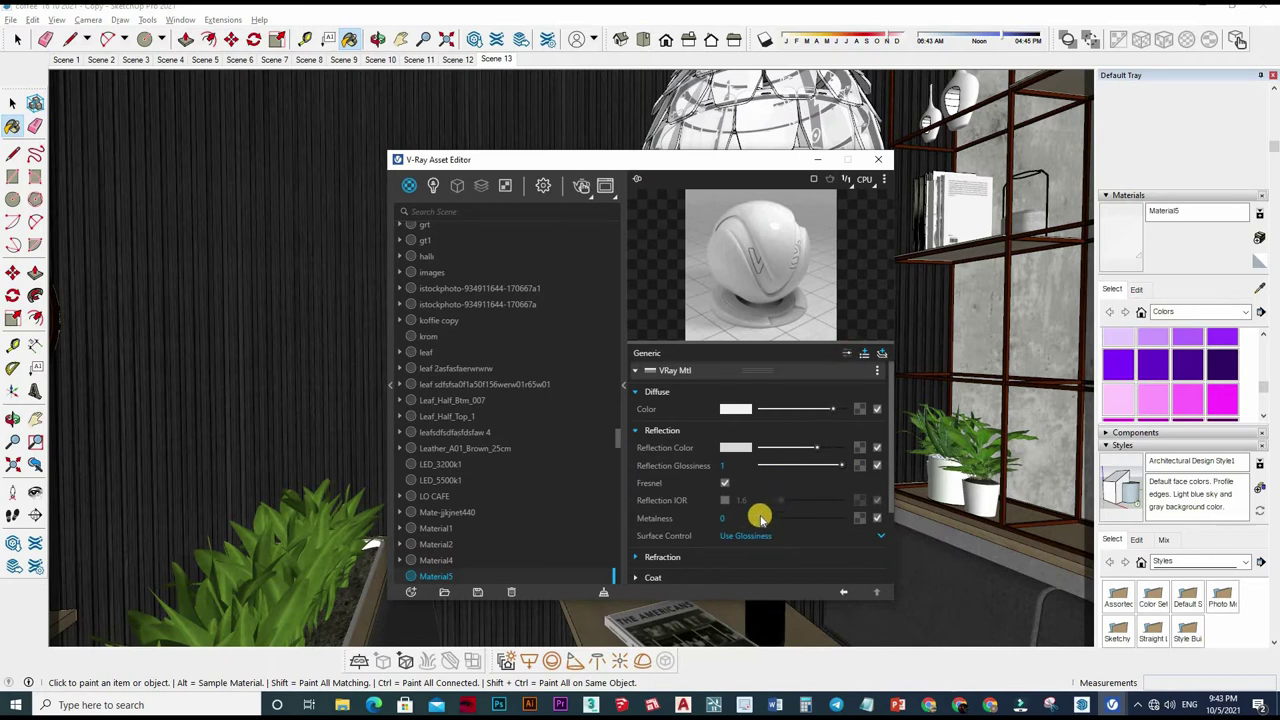
scroll(786, 457, "down", 3)
left_click(740, 465)
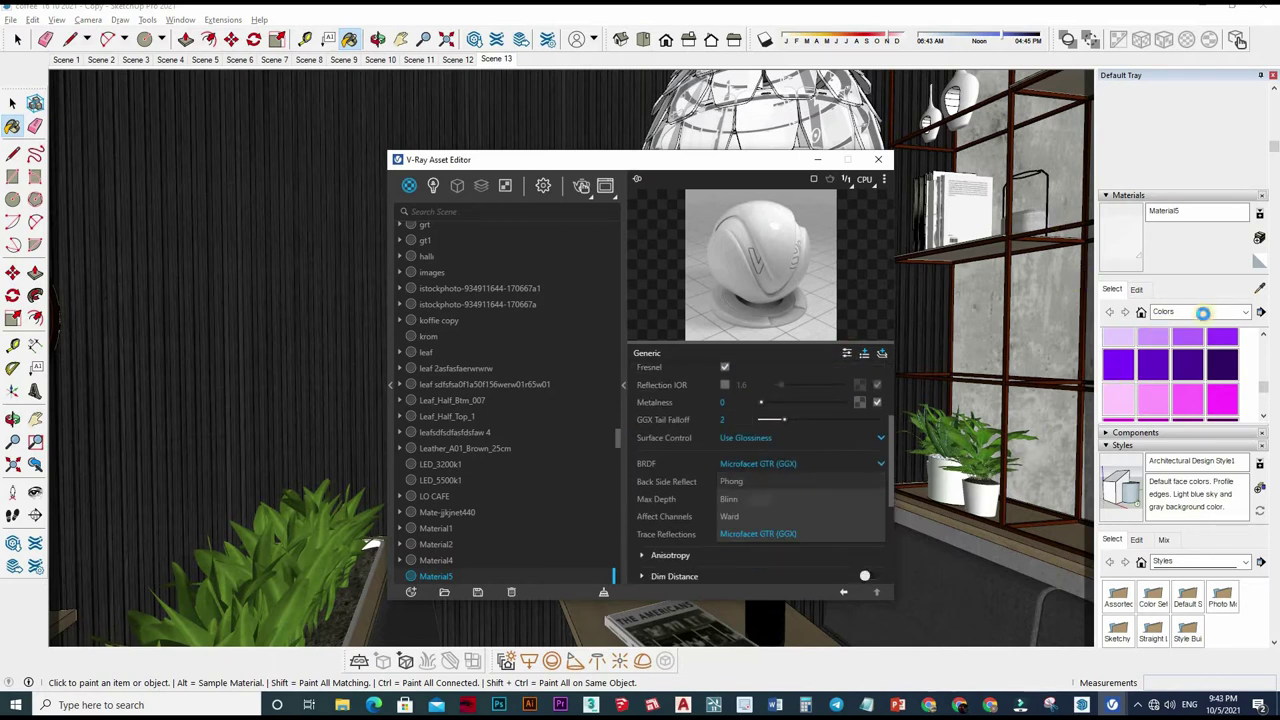
left_click(978, 224, "alt")
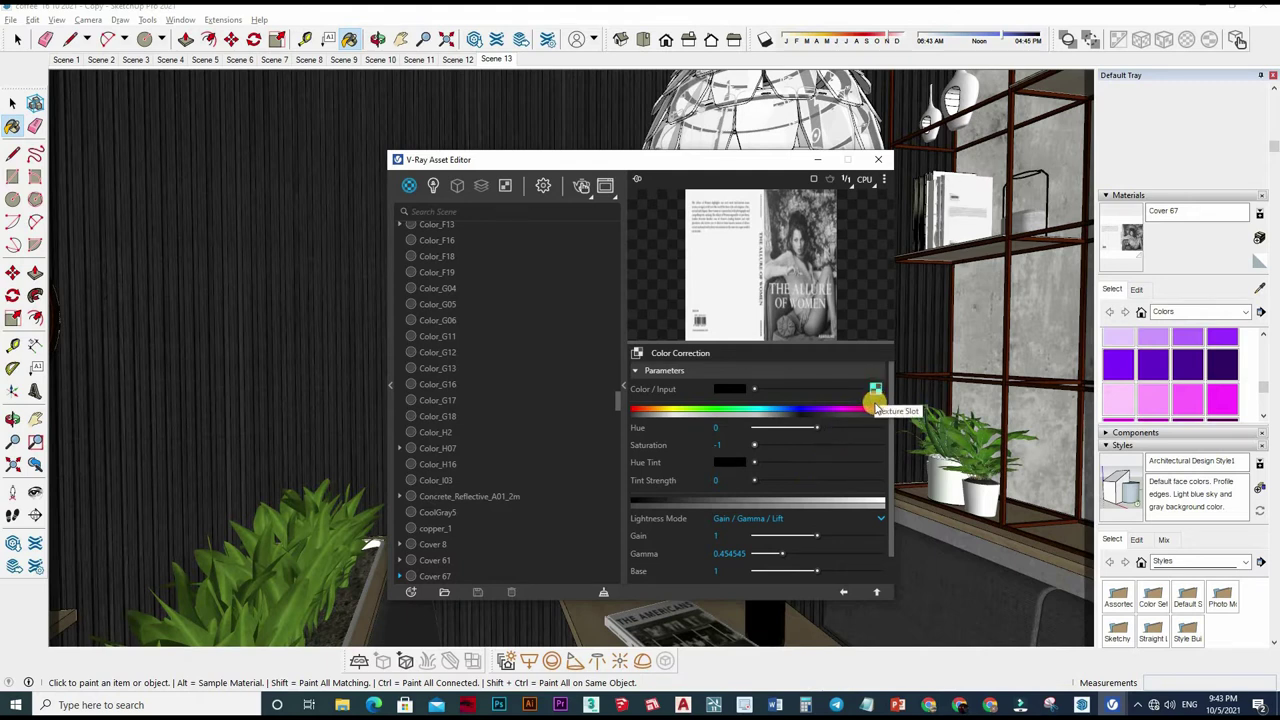
Step: Open Cover 67's bitmap beneath the Color Correction map and preview its cover image
left_click(875, 393)
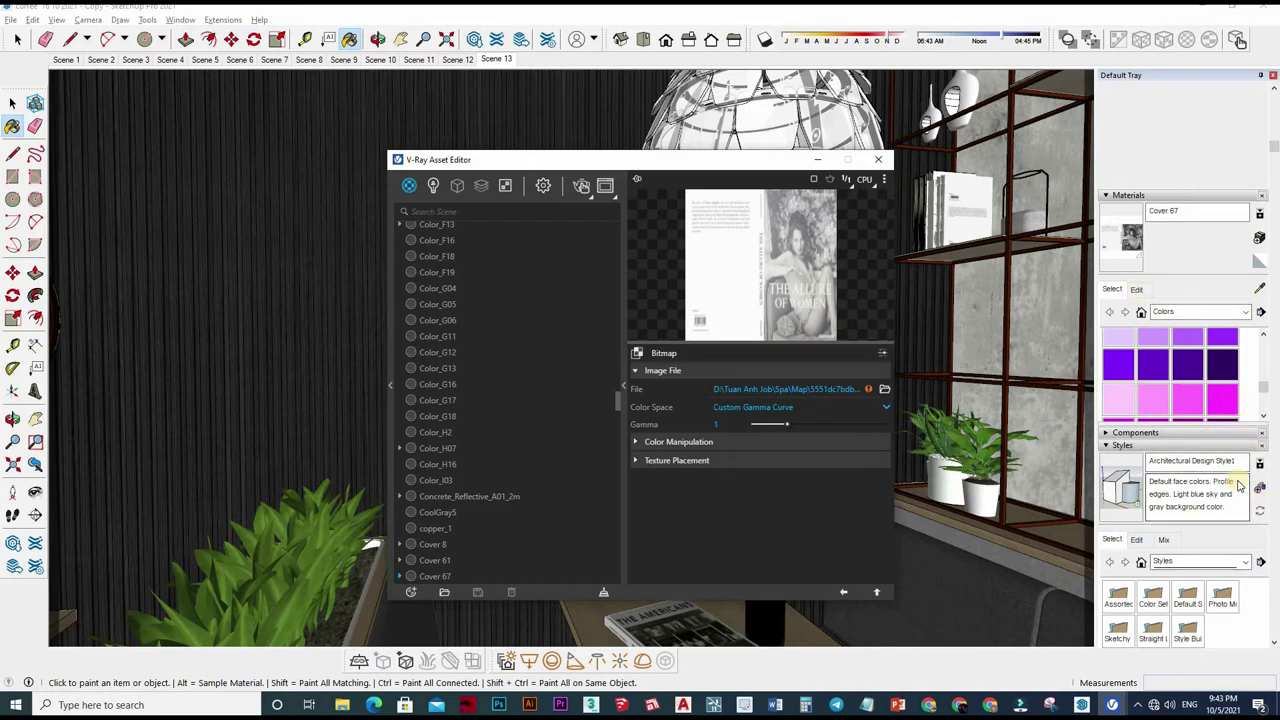
double_click(738, 366)
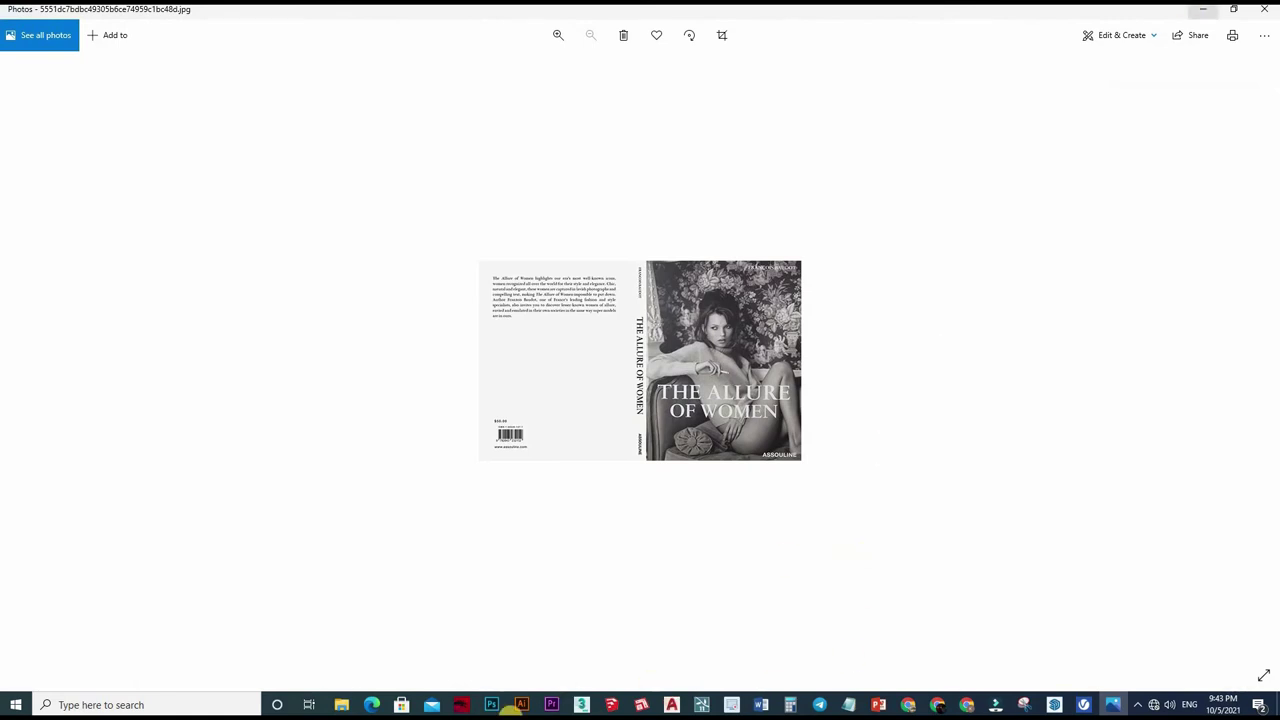
Step: Close the photo preview and pick the book-cover image from F:\VRAY NEXT 5\COFFEE\TEXTURE as the bitmap file
left_click(1198, 12)
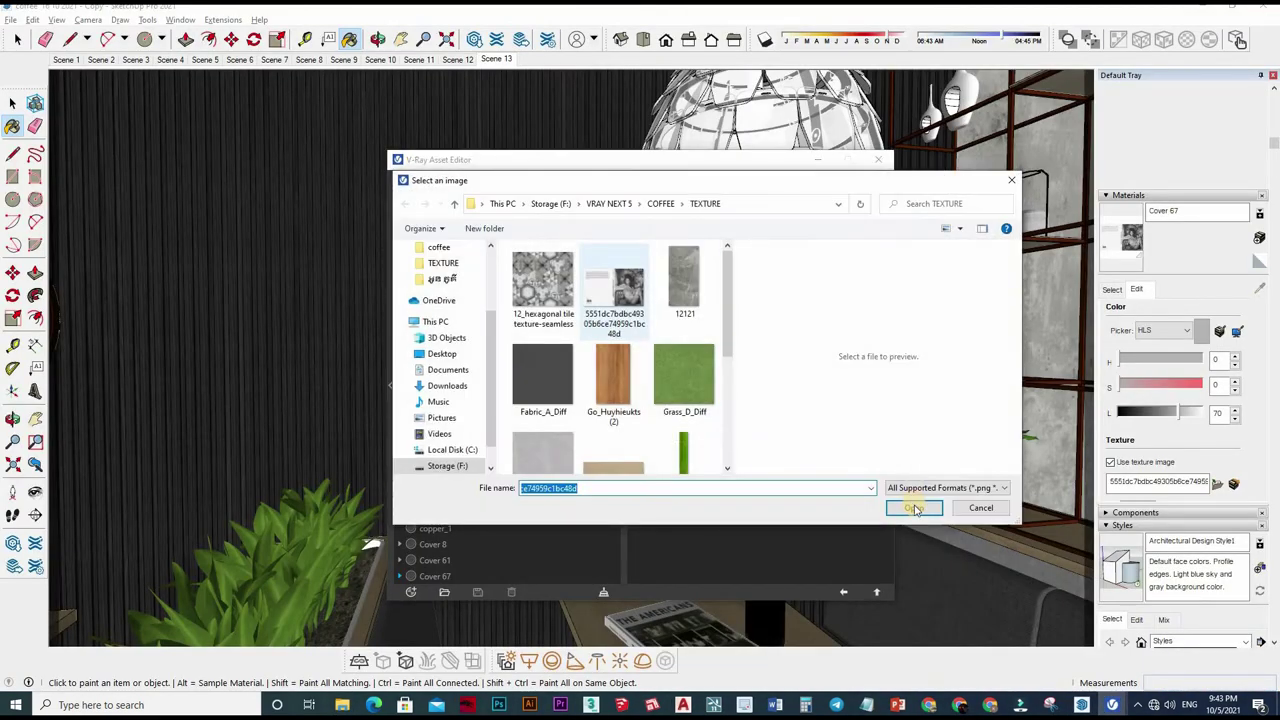
left_click(914, 508)
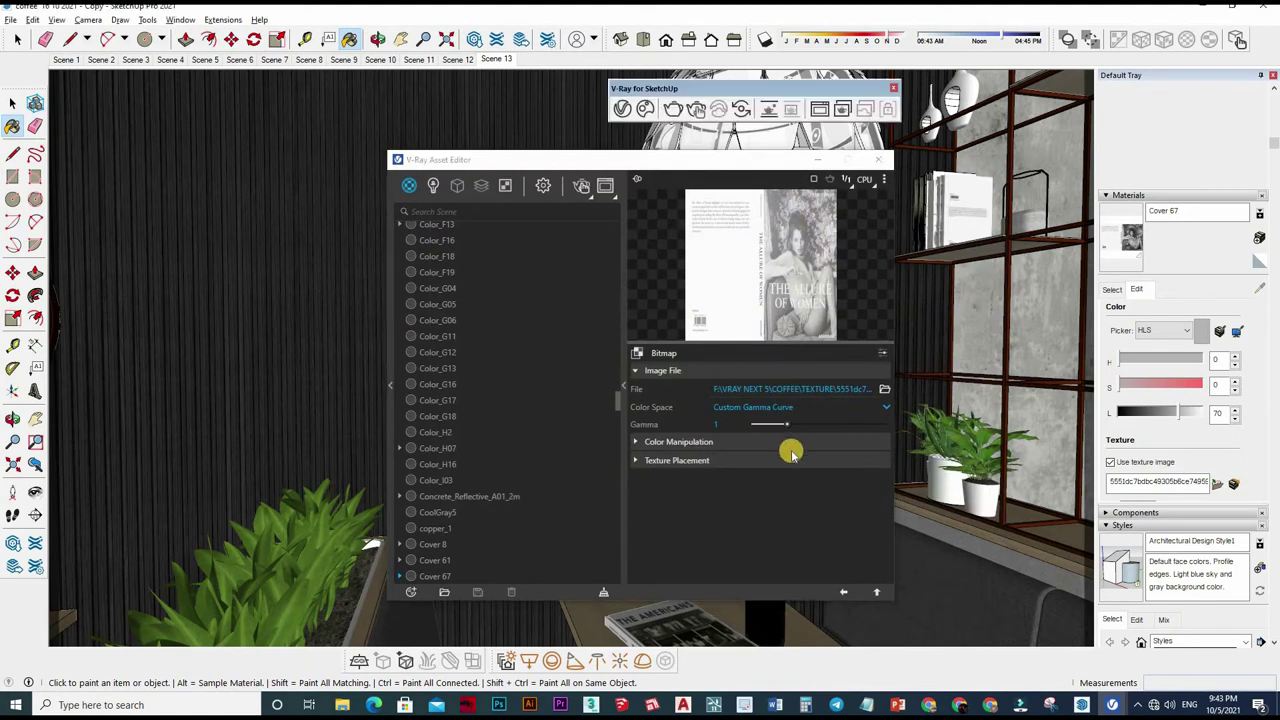
Step: Navigate back from Bitmap through Color Correction to Cover 67's main material layers
left_click(873, 389)
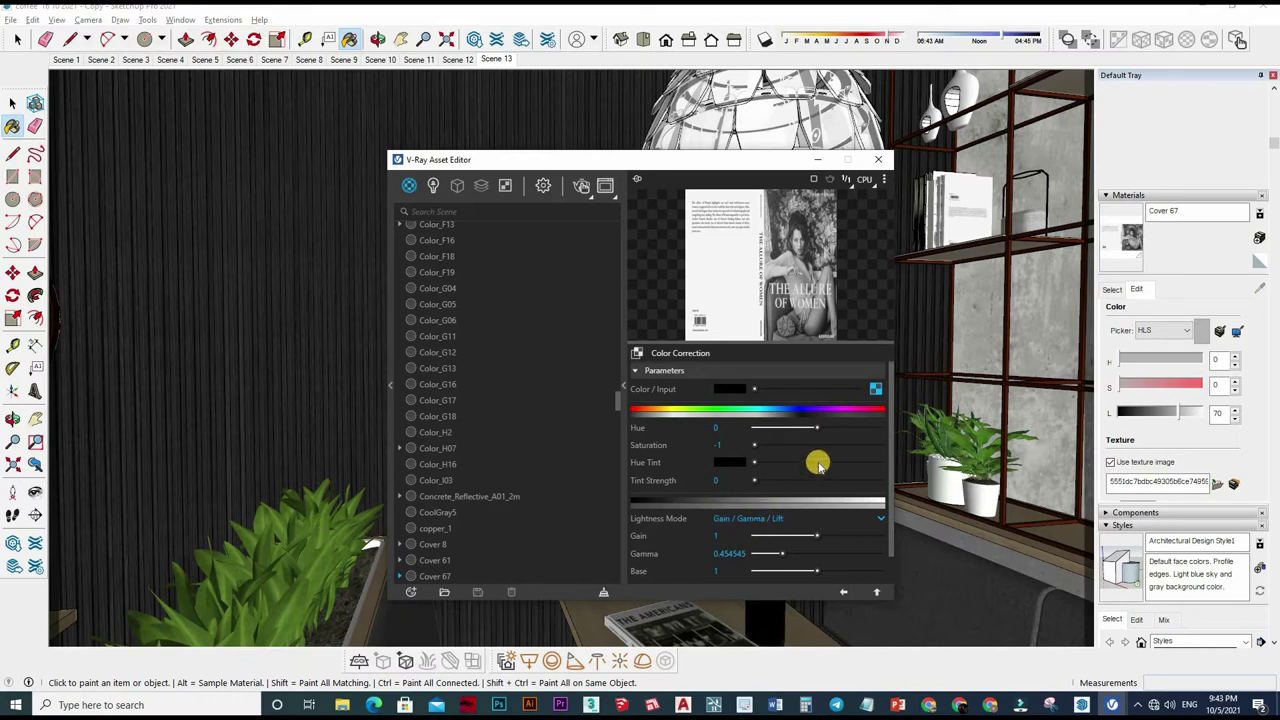
scroll(818, 464, "down", 1)
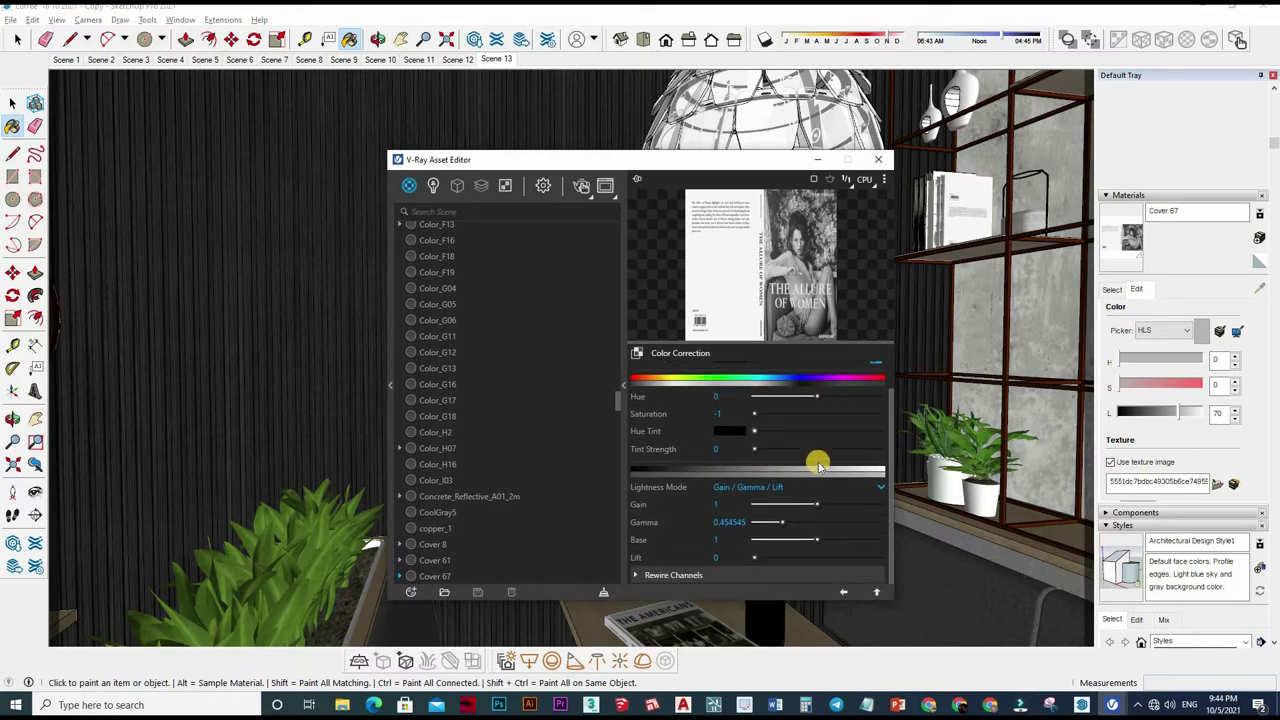
scroll(838, 540, "up", 1)
left_click(845, 593)
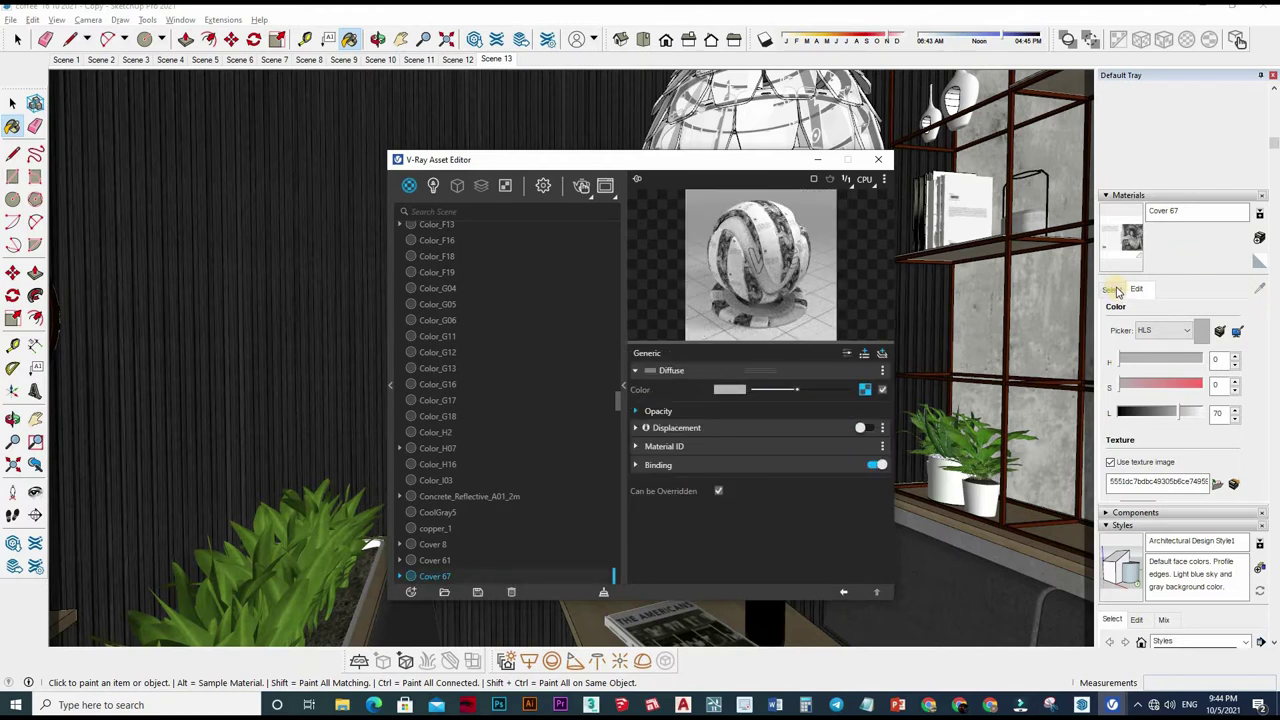
left_click(881, 354)
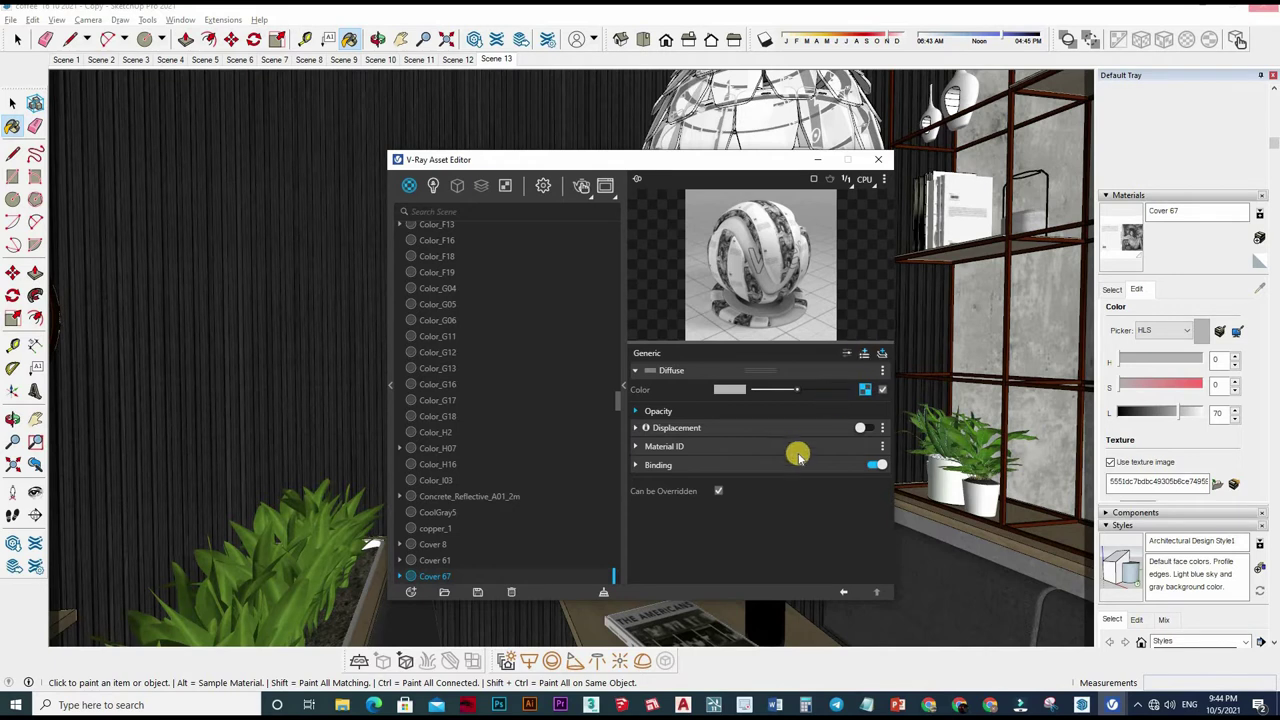
Step: Add a VRay Mtl layer to Cover 67 and expand its settings
left_click(866, 354)
left_click(864, 354)
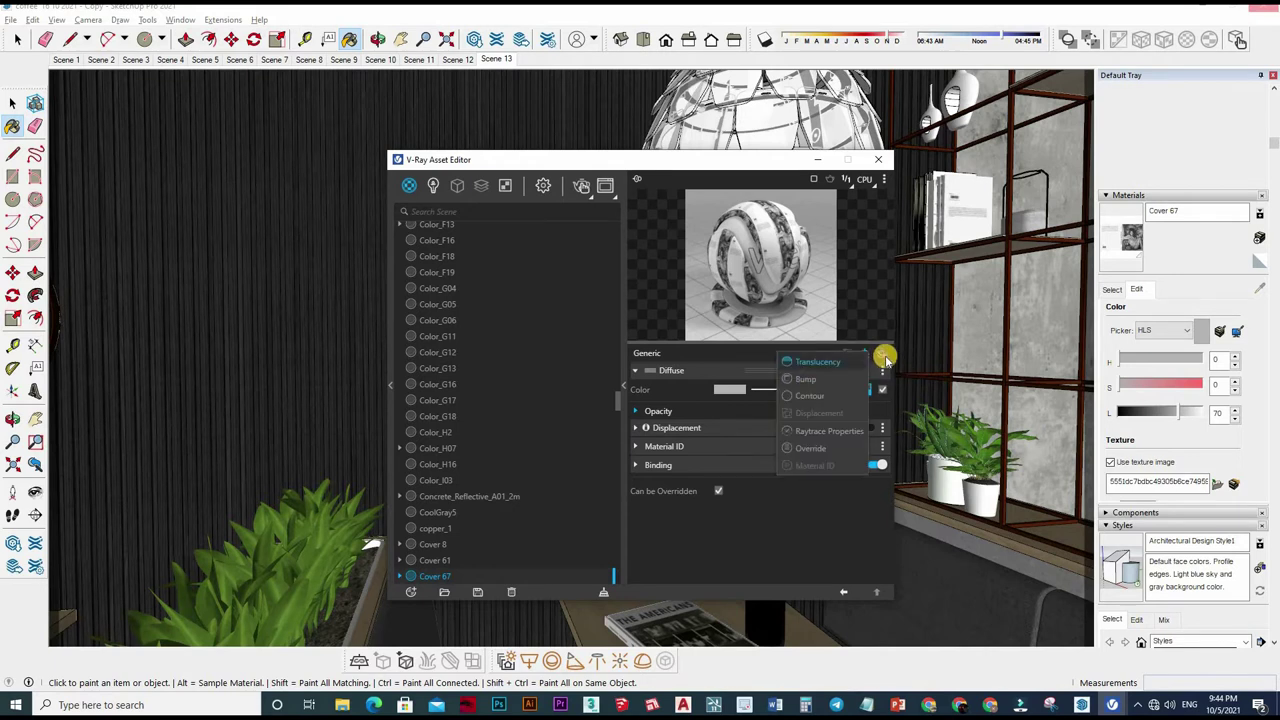
left_click(747, 479)
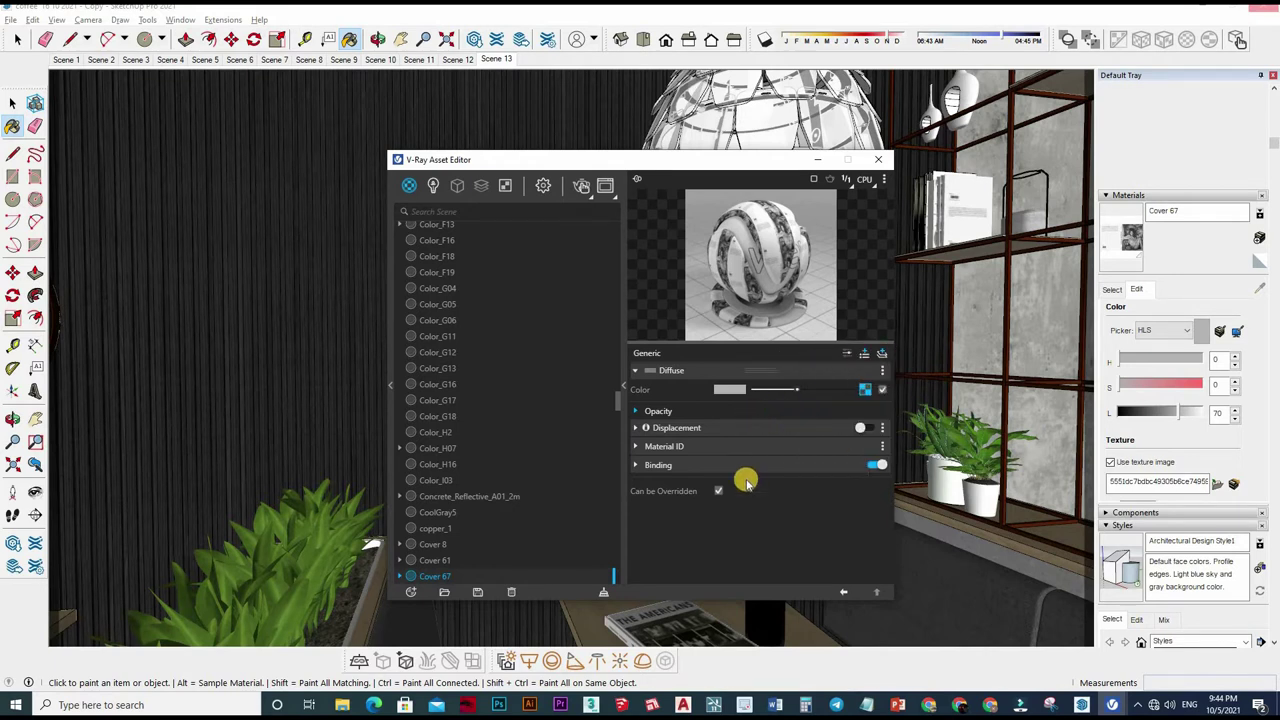
left_click(864, 357)
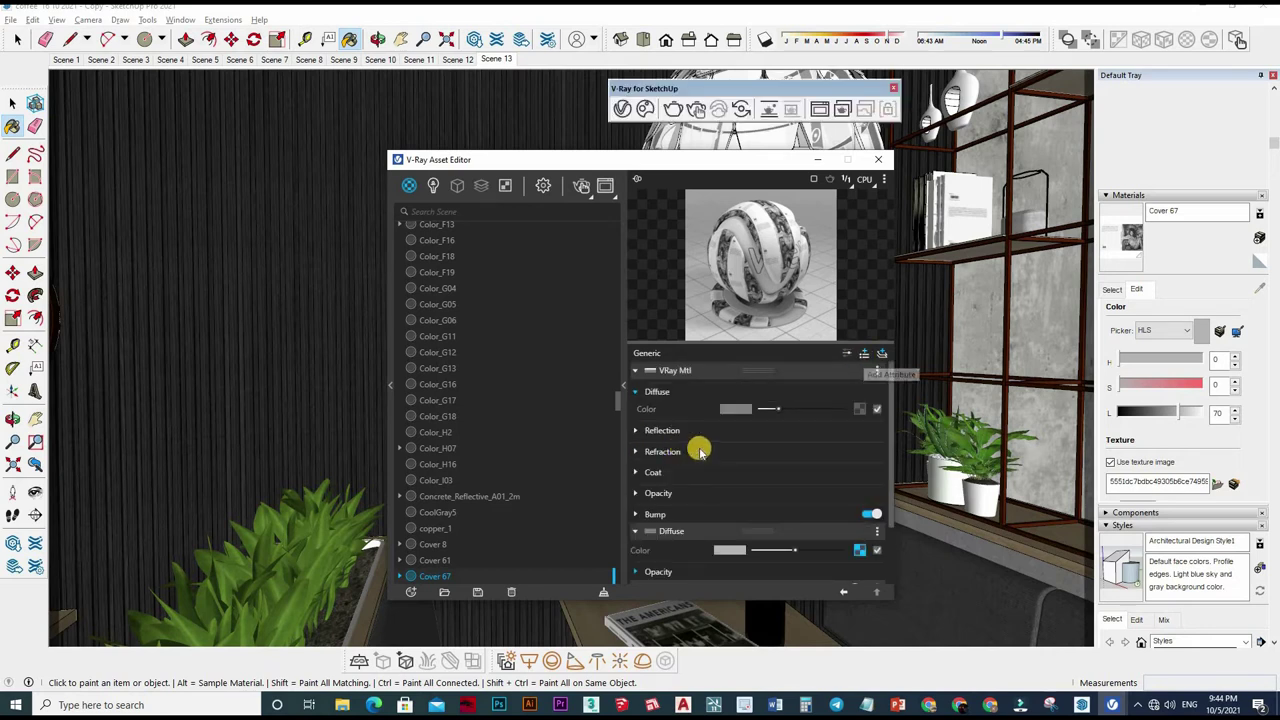
scroll(766, 443, "up", 3)
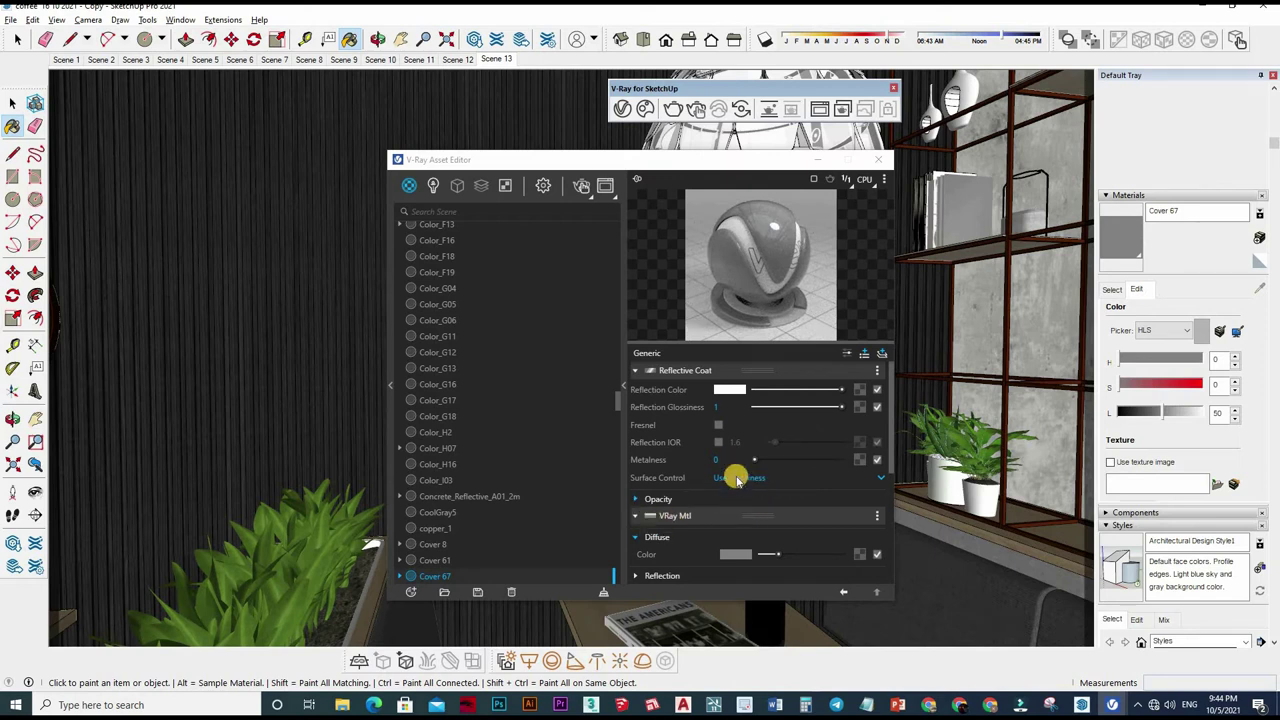
scroll(736, 480, "down", 2)
left_click(740, 437)
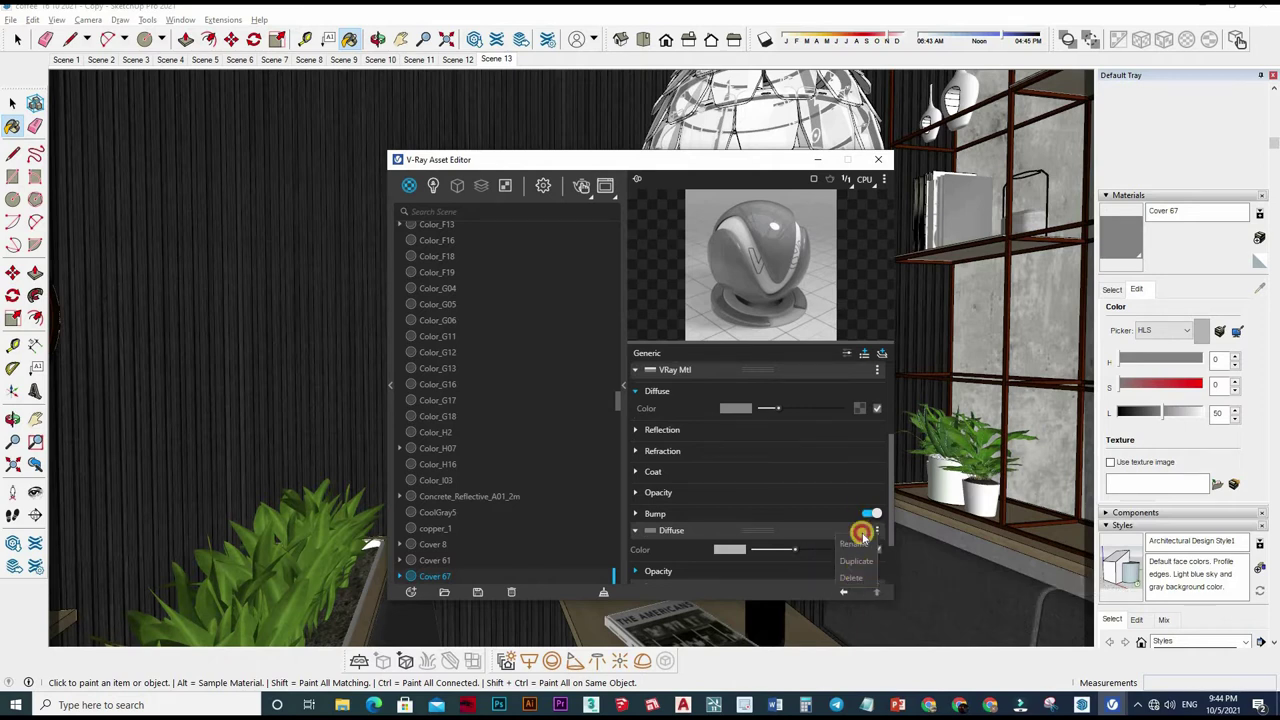
Step: Delete the unwanted old layer and set the diffuse colour texture to Bitmap
scroll(870, 480, "up", 4)
left_click(877, 370)
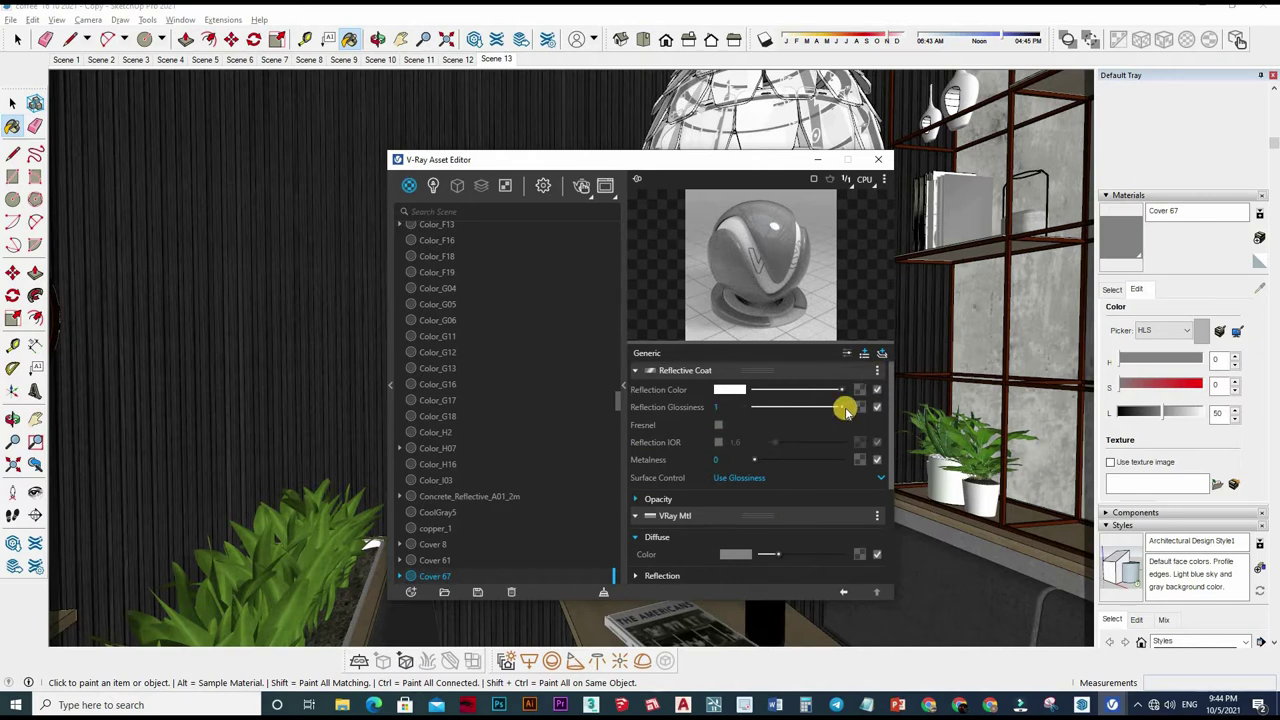
left_click(851, 413)
left_click(870, 410)
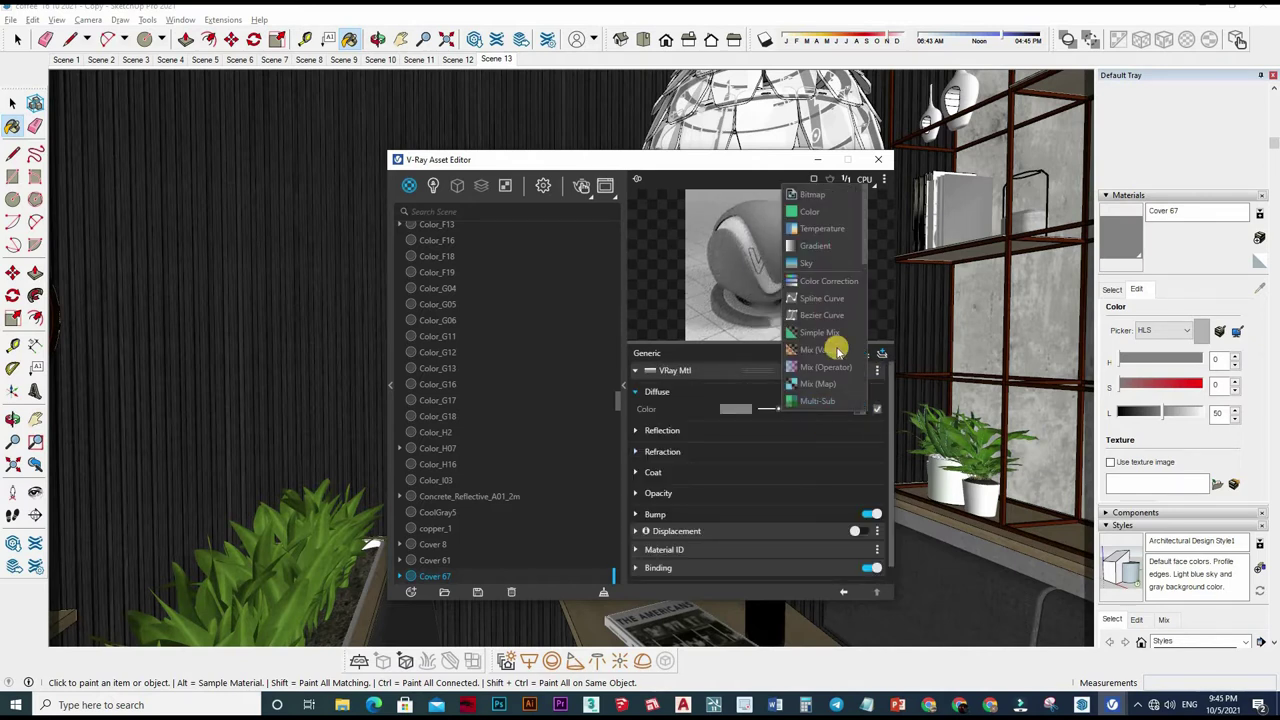
left_click(703, 355)
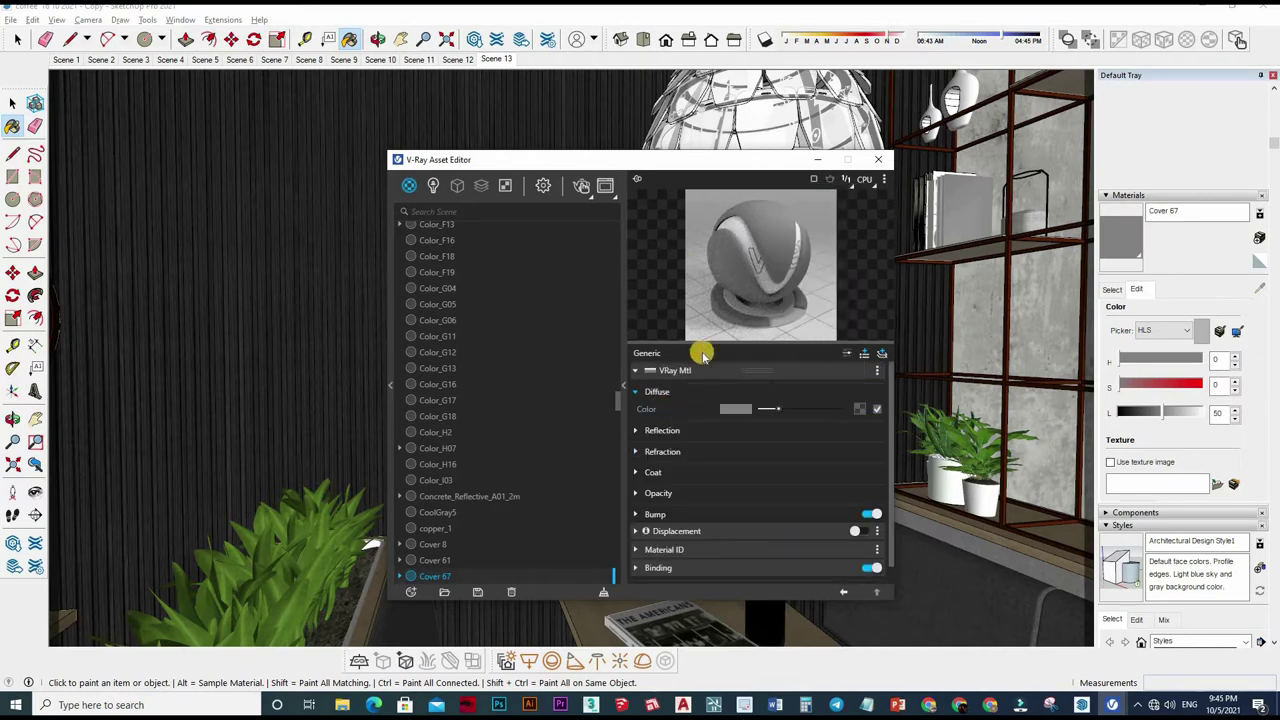
Step: Load the book-cover image as Cover 67's diffuse bitmap and copy that diffuse texture
left_click(613, 290)
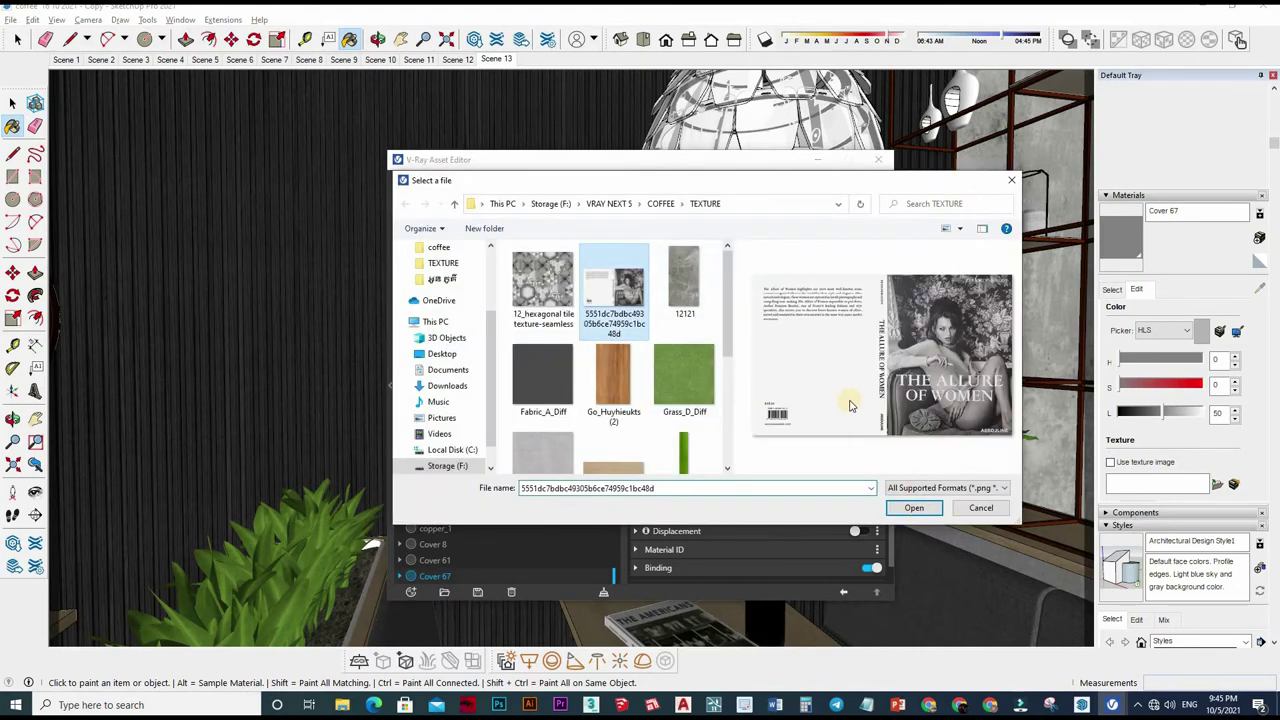
key("Return")
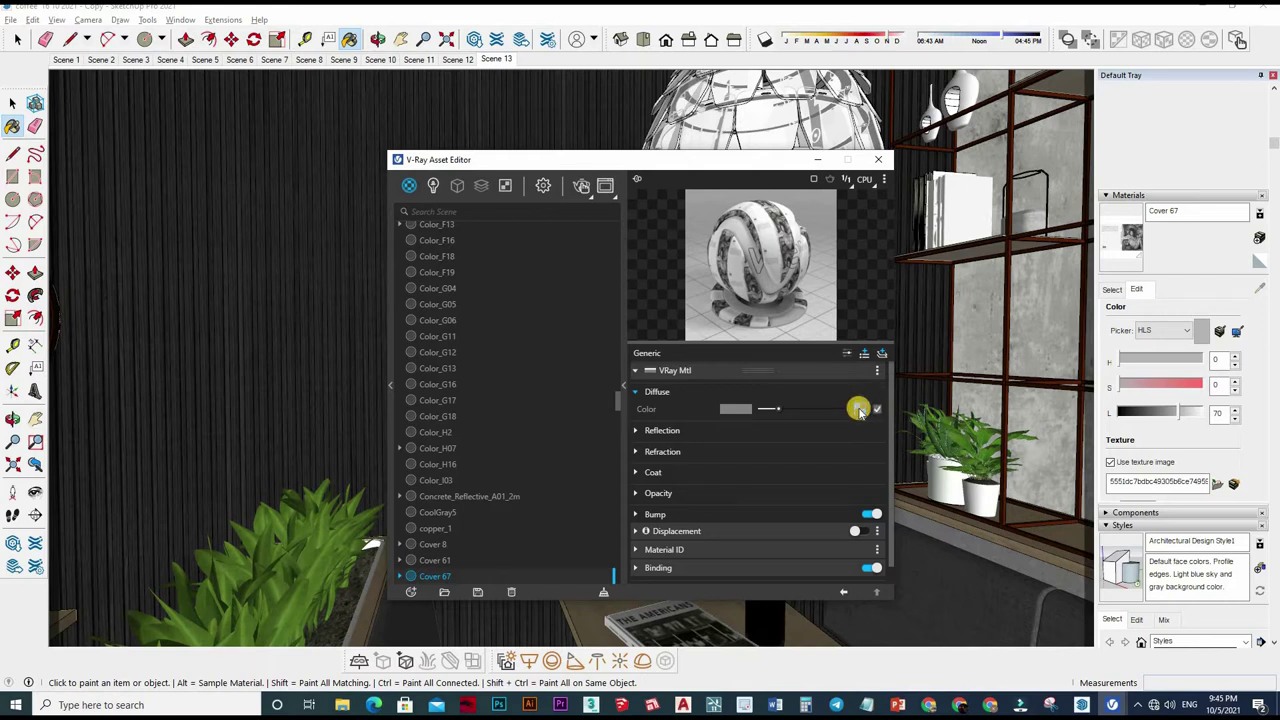
right_click(812, 452)
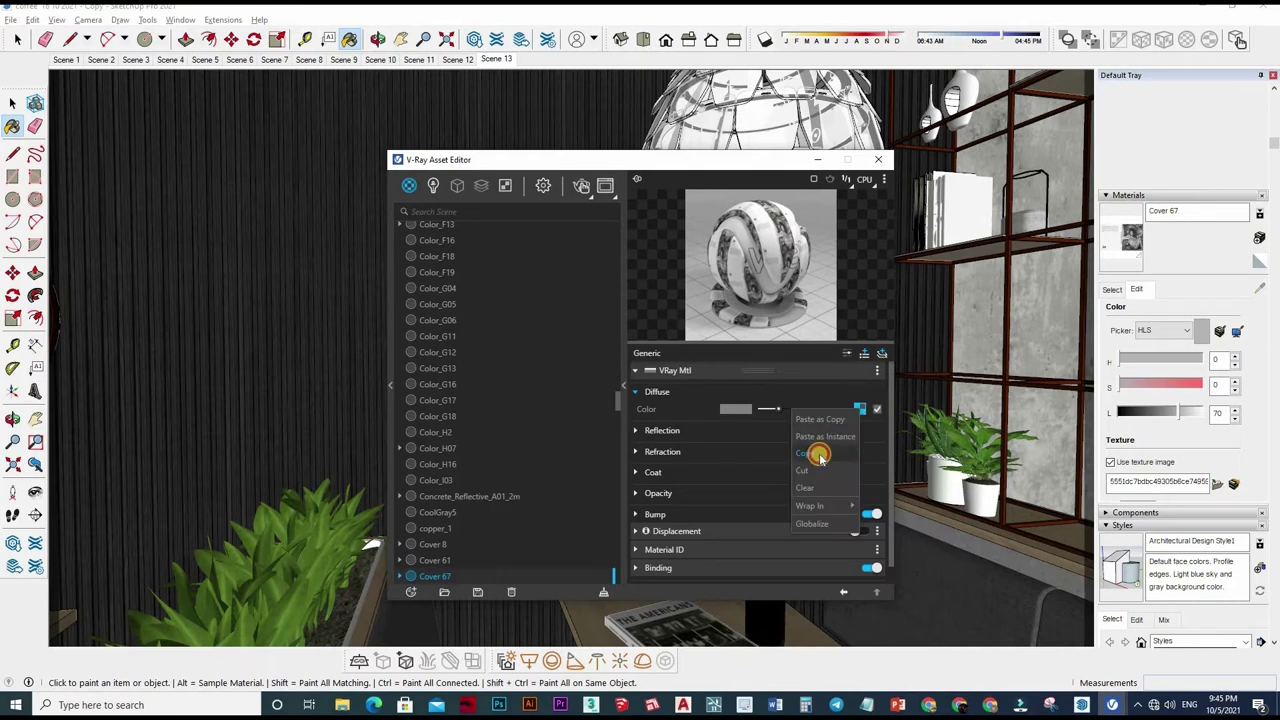
left_click(753, 553)
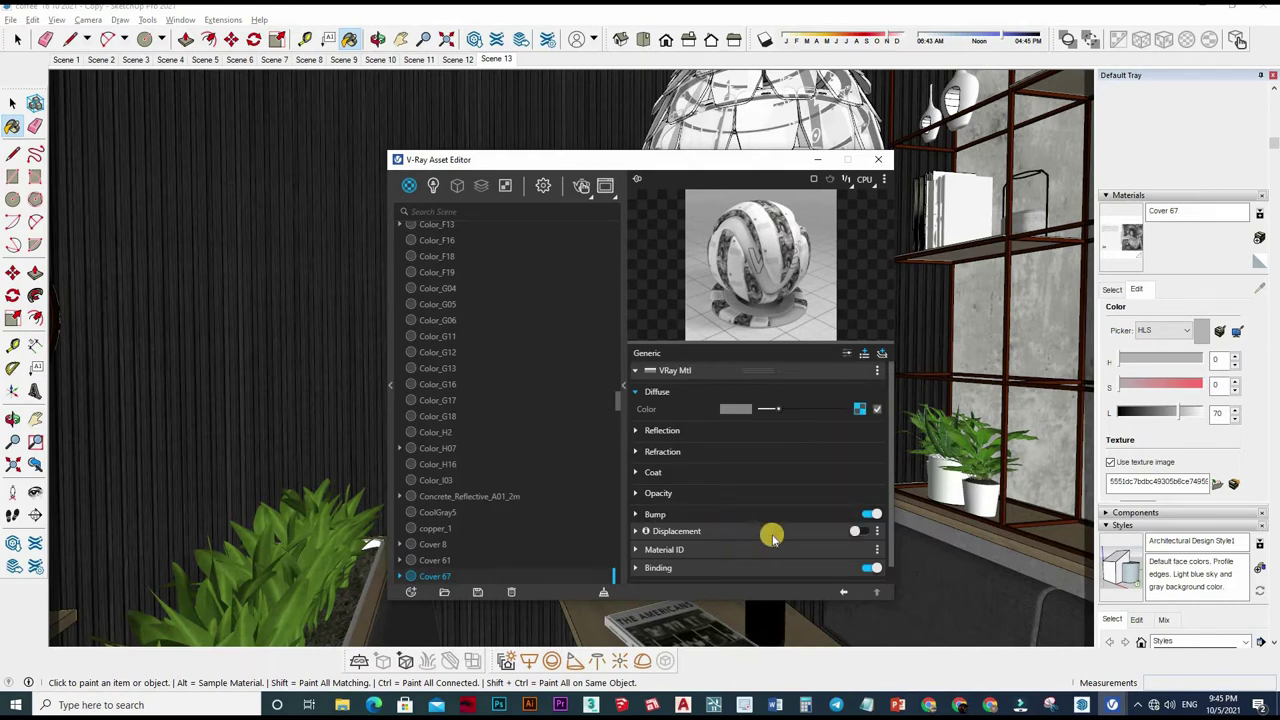
Step: Set Binding to Custom mode and paste the copied bitmap into its Texture slot
left_click(846, 566)
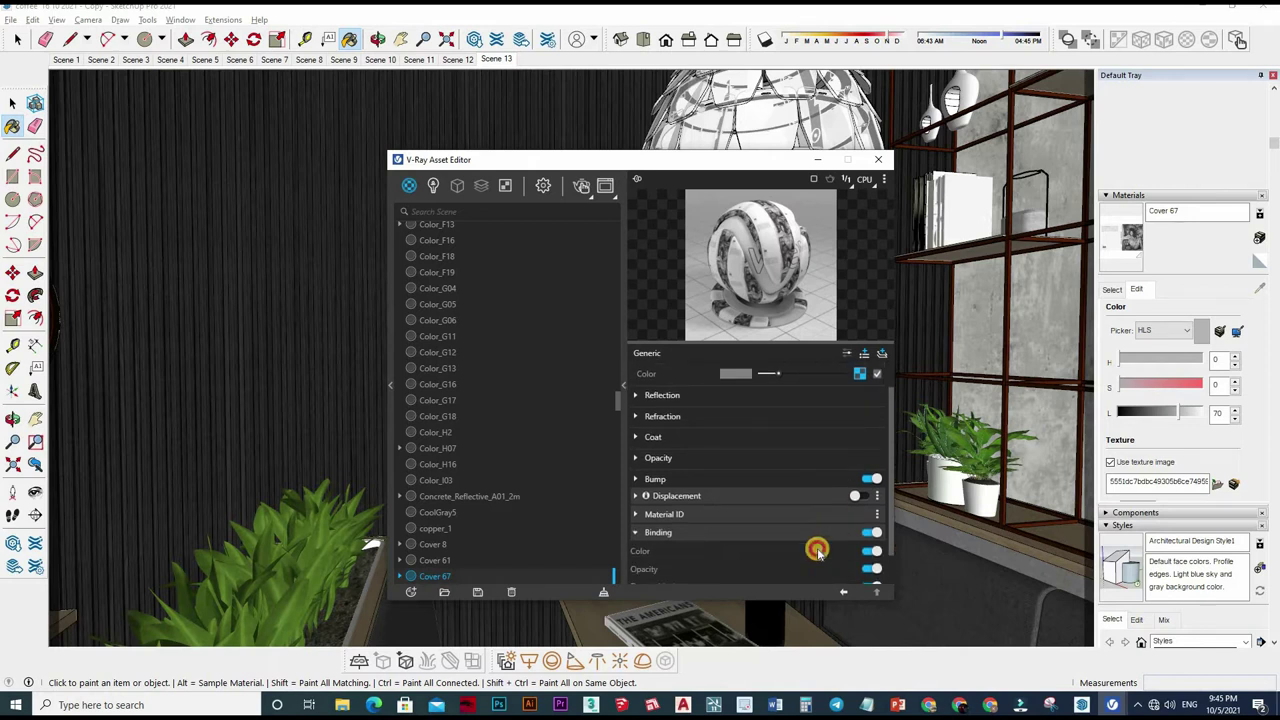
scroll(817, 543, "down", 1)
left_click(803, 533)
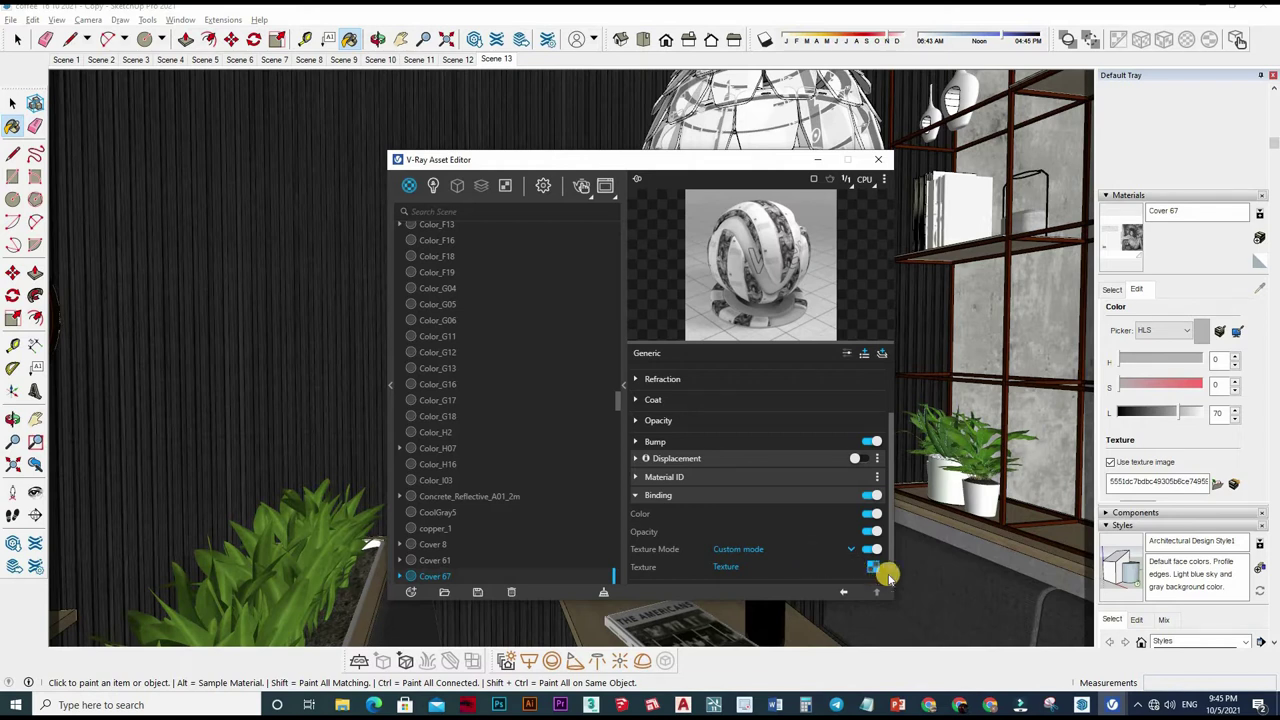
right_click(834, 464)
left_click(822, 548)
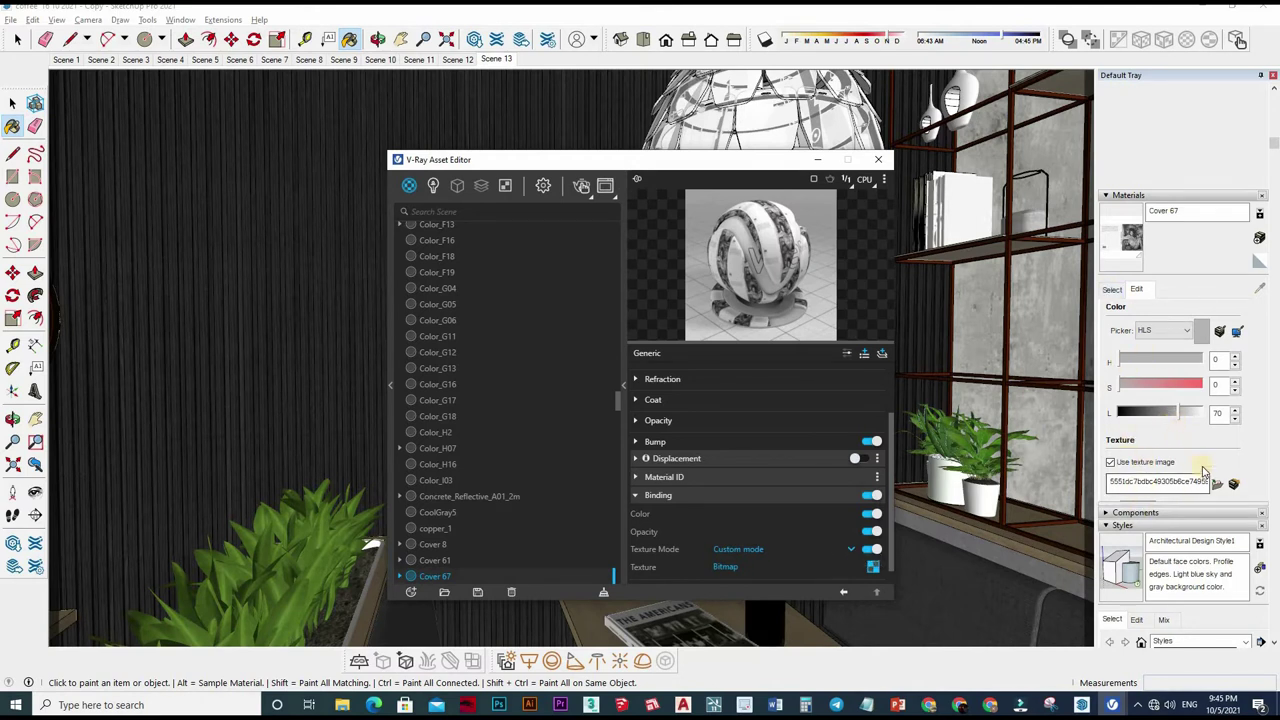
left_click(1135, 512)
left_click(1135, 512)
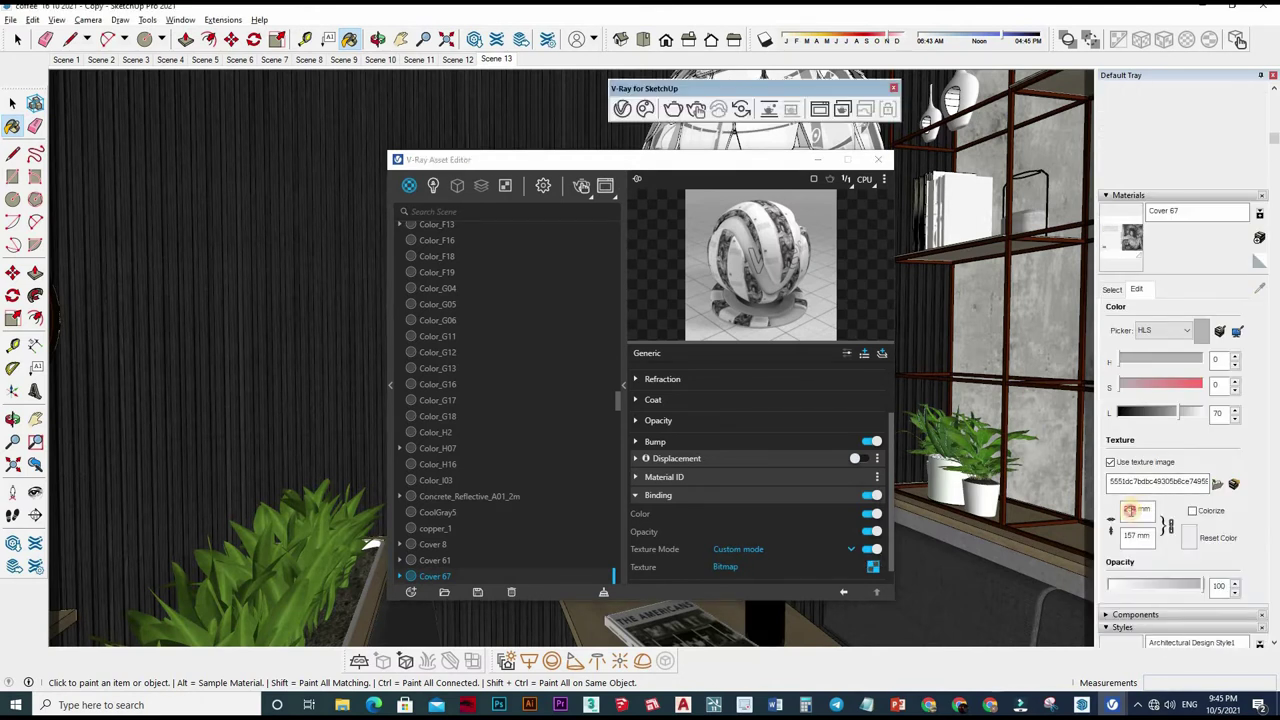
Step: Scale the Cover 67 texture to 25 mm wide by 15 mm high in the Materials panel
left_click(1138, 535)
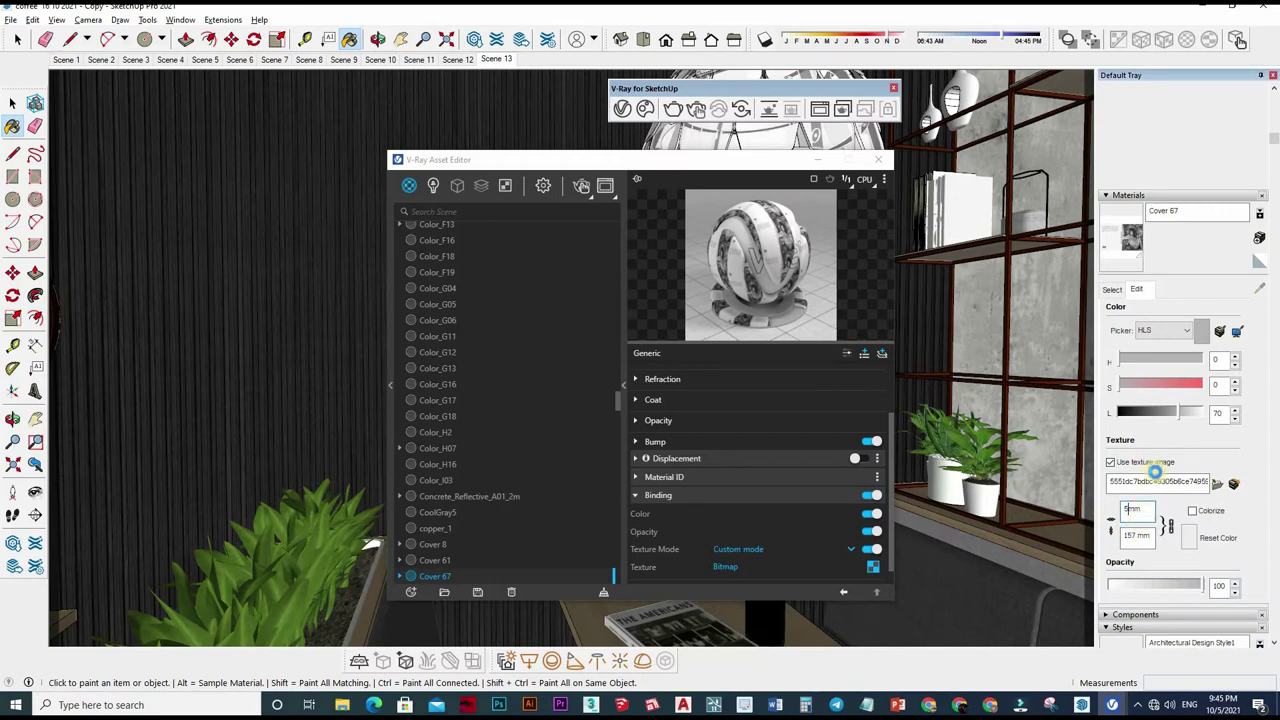
key("Return")
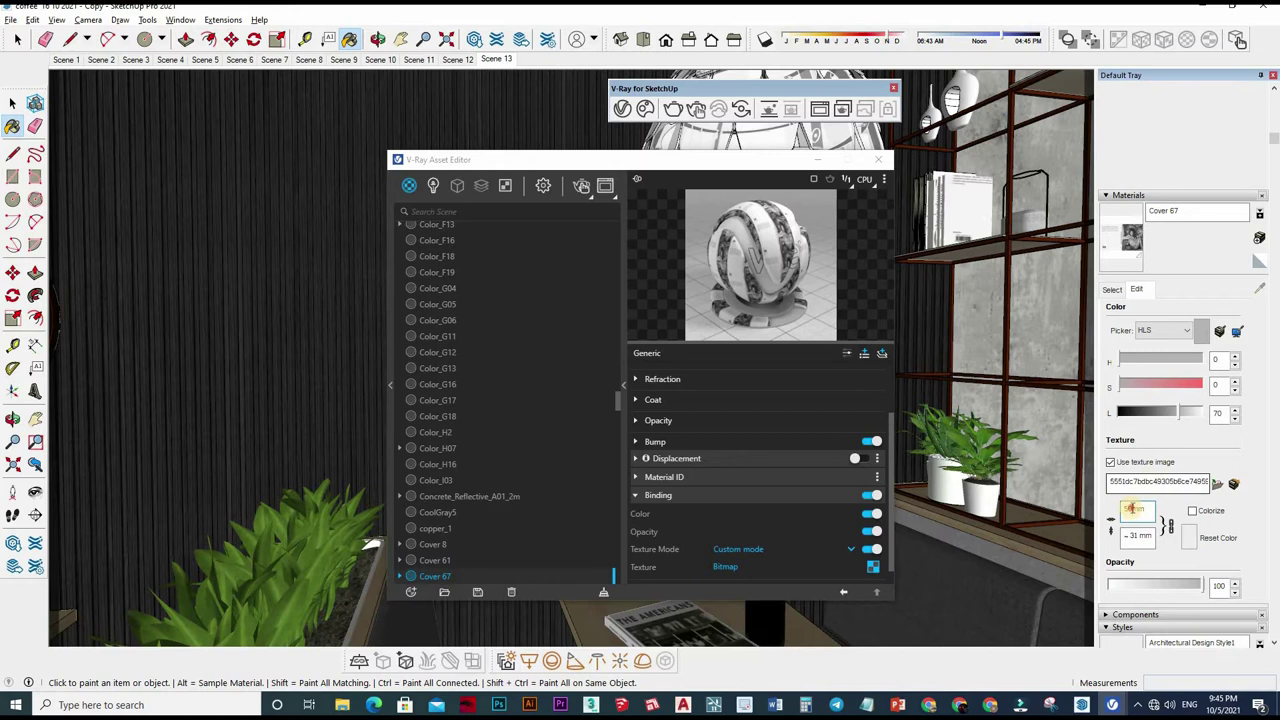
type("100")
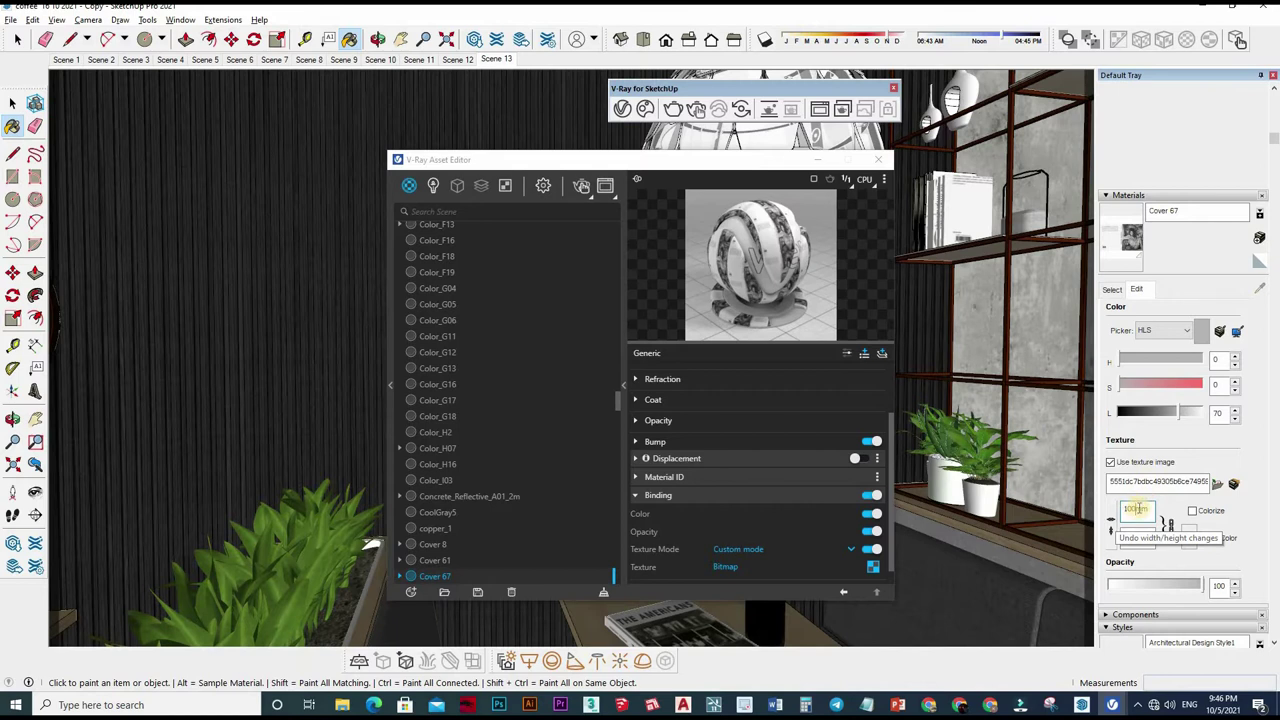
key("Return")
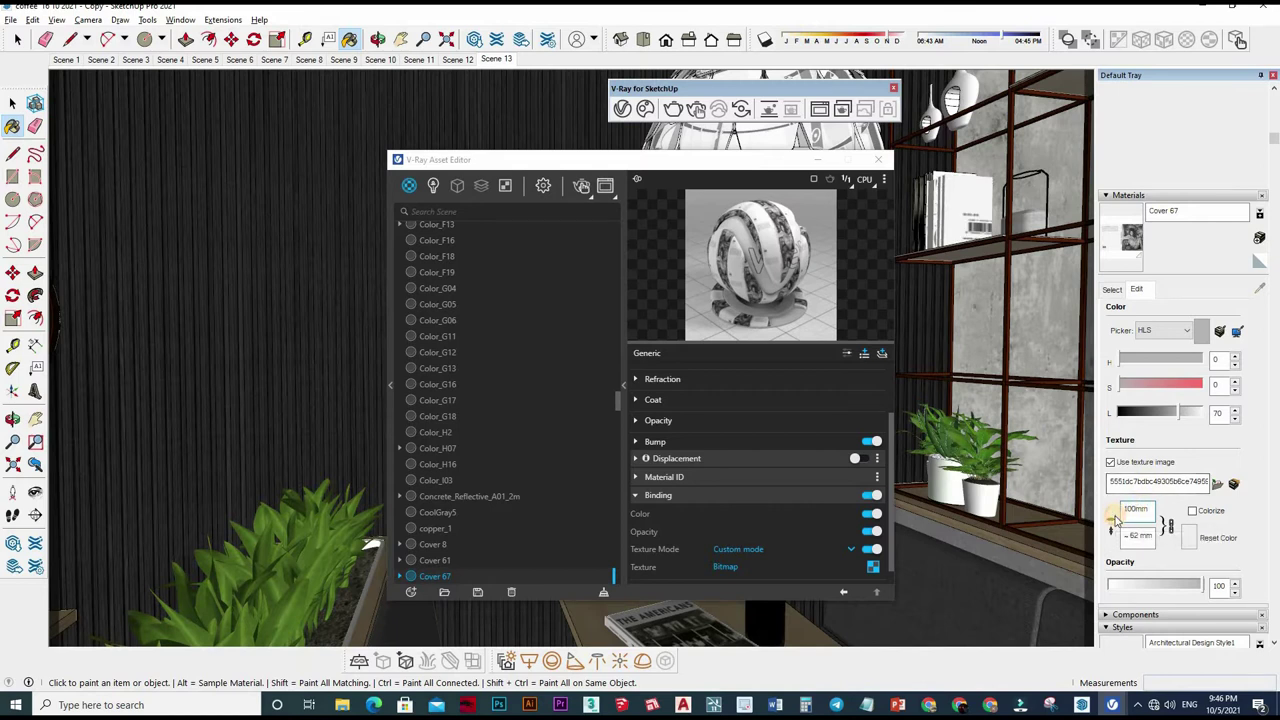
type("3")
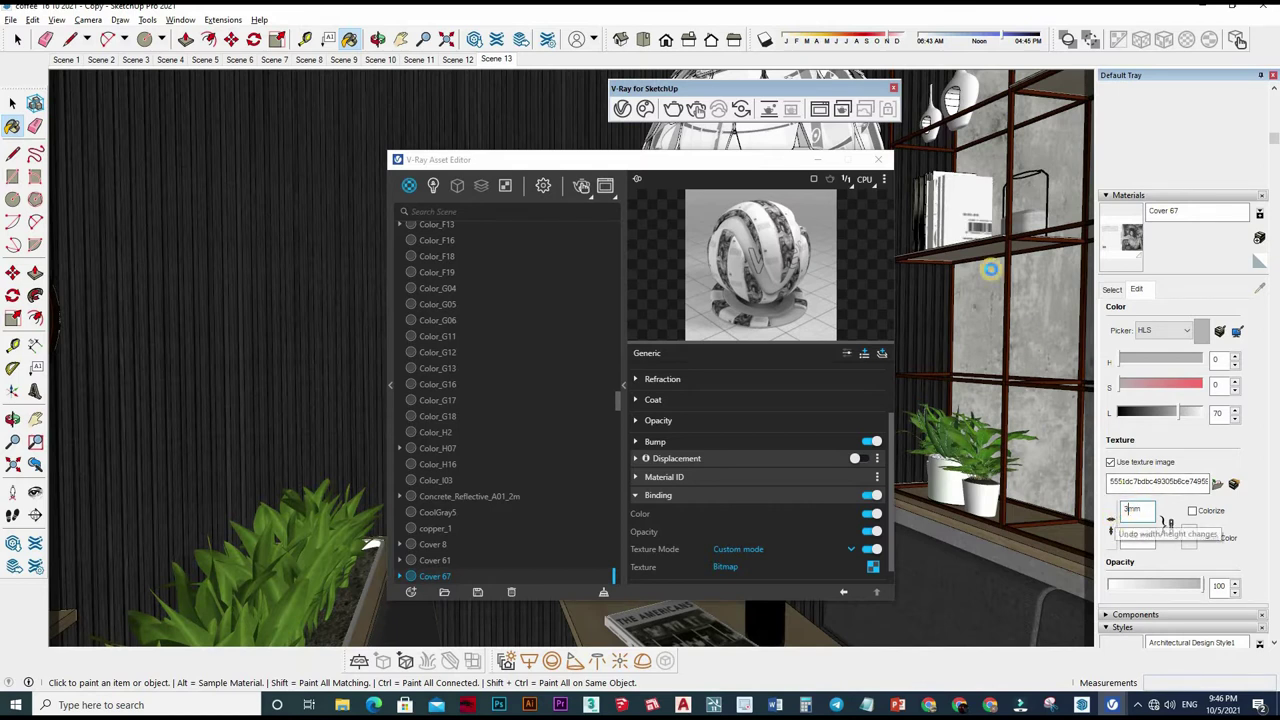
type("20")
key("Return")
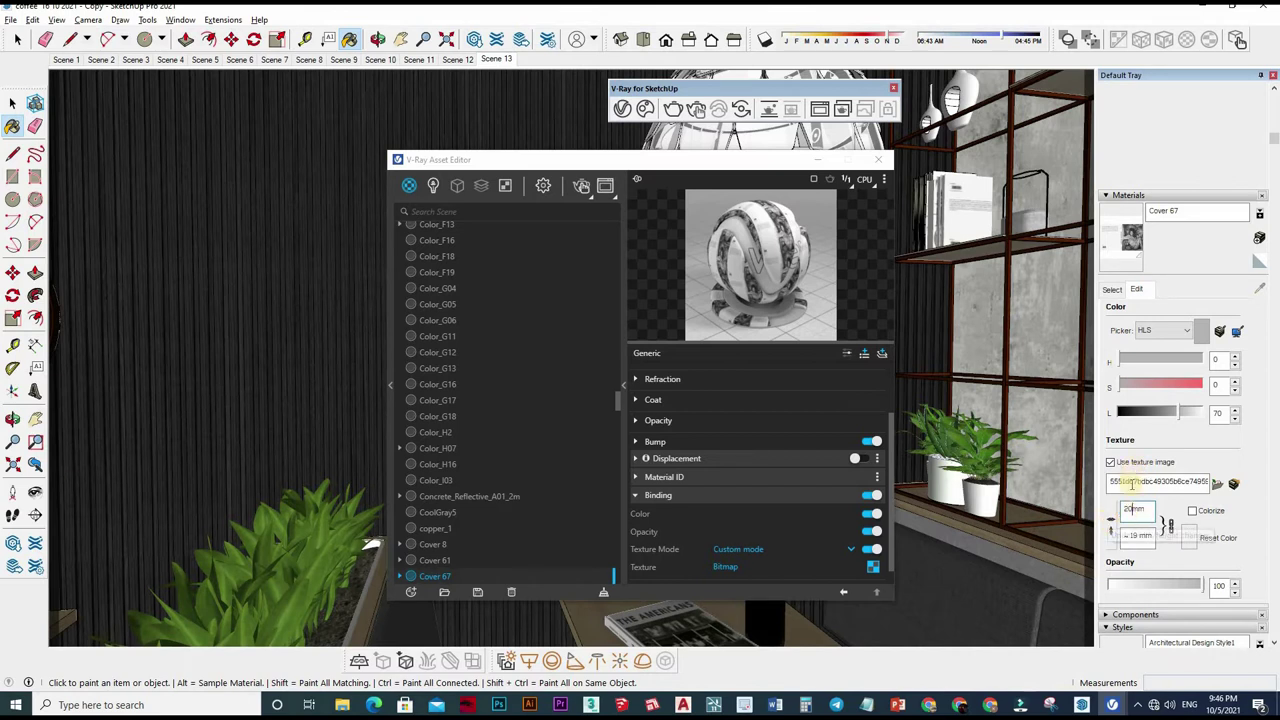
key("Return")
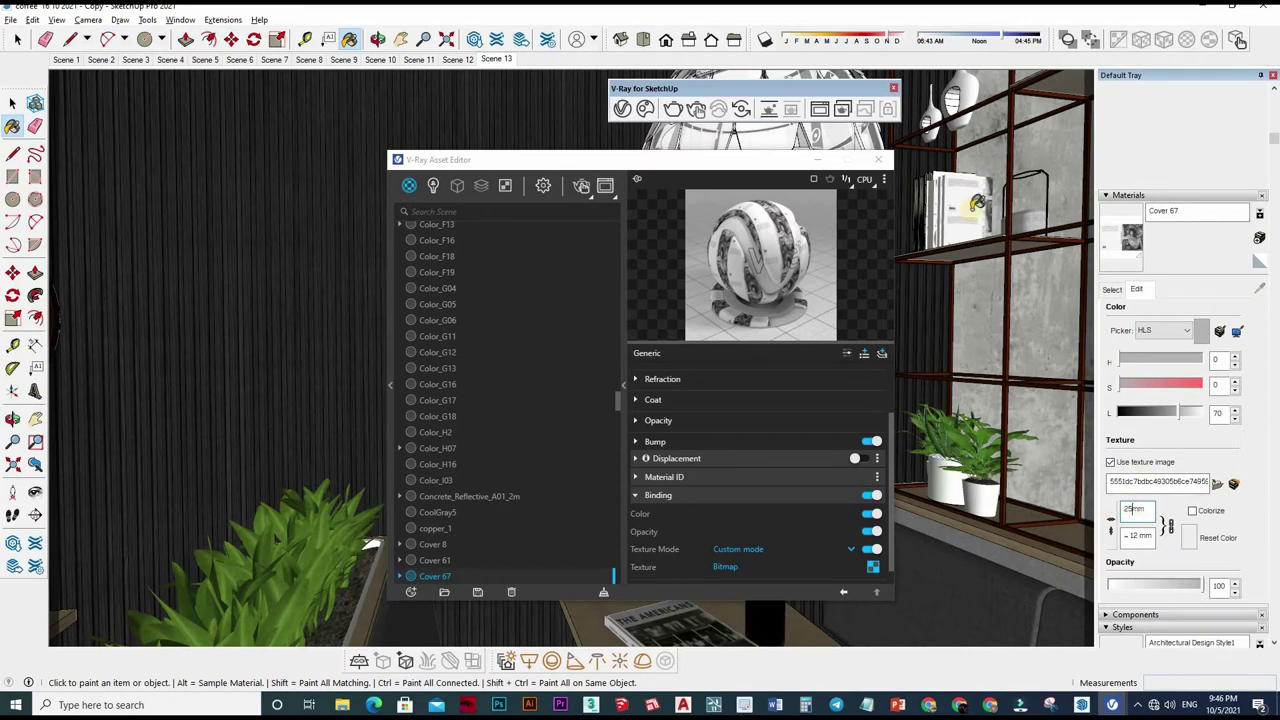
key("Return")
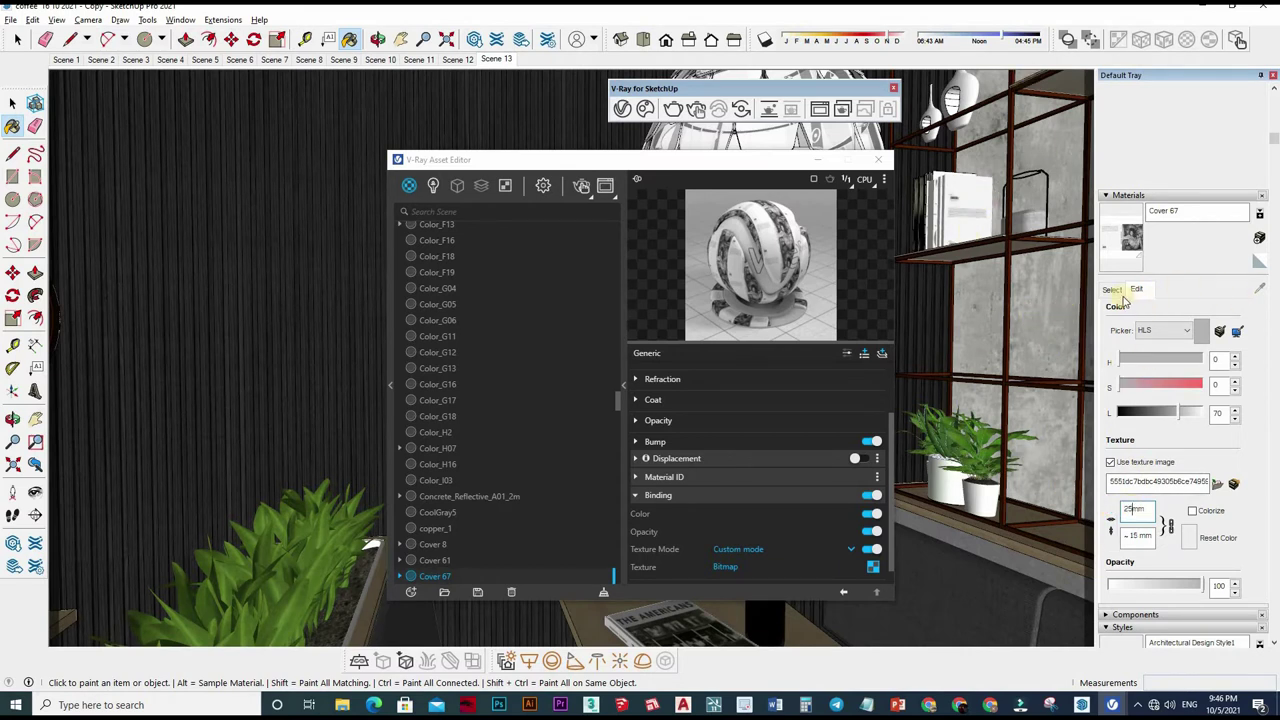
left_click(866, 440)
scroll(890, 438, "down", 1)
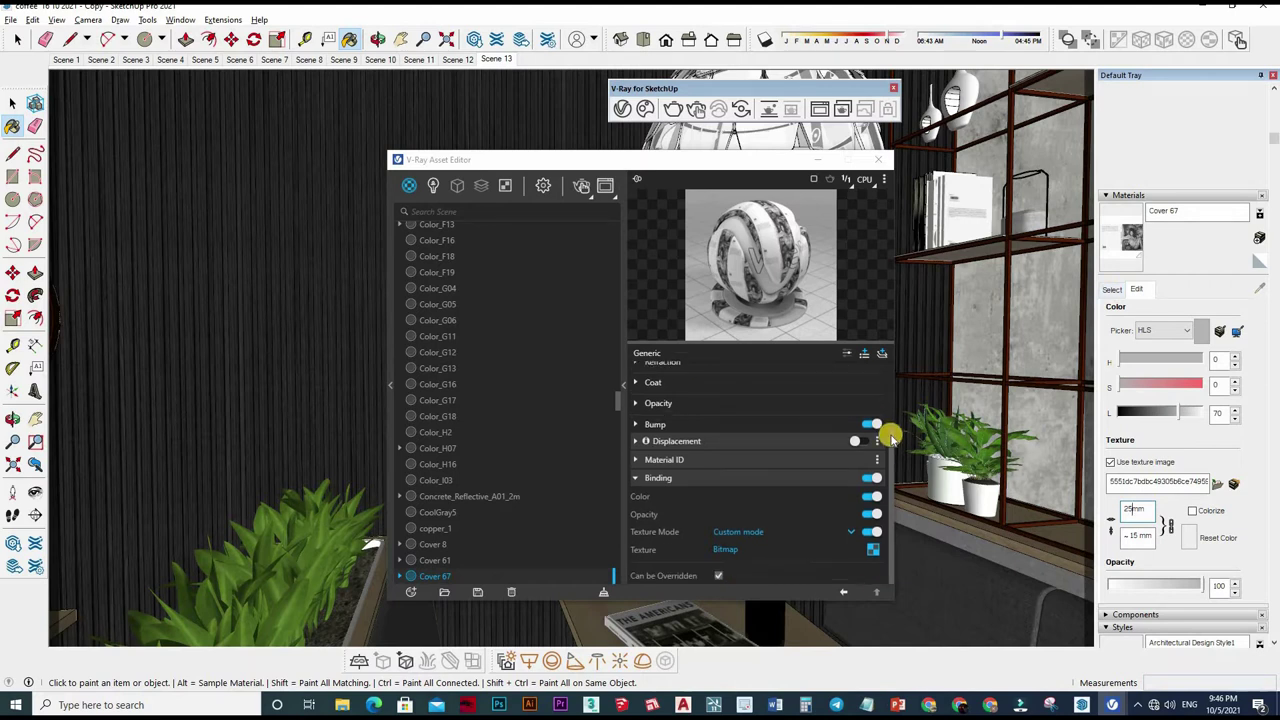
left_click(893, 445)
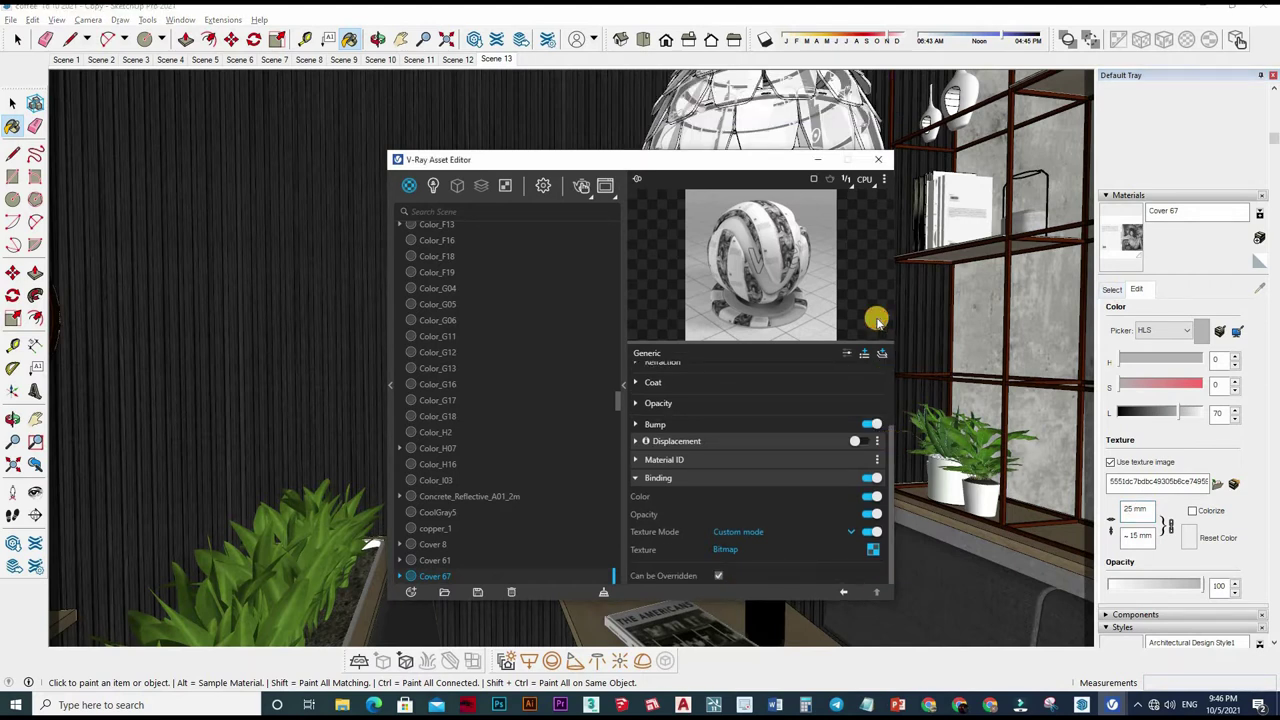
Step: Expand Reflection and set Cover 67's reflection colour to white
scroll(843, 417, "up", 5)
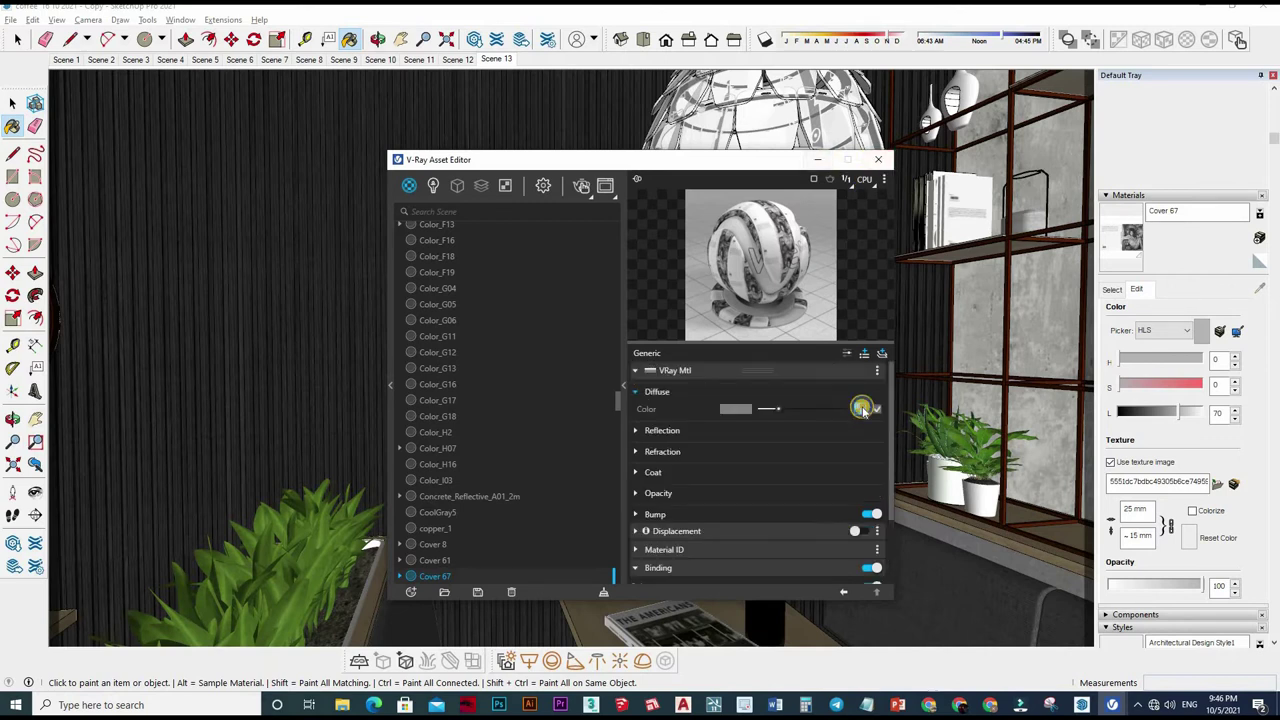
right_click(833, 420)
left_click(812, 517)
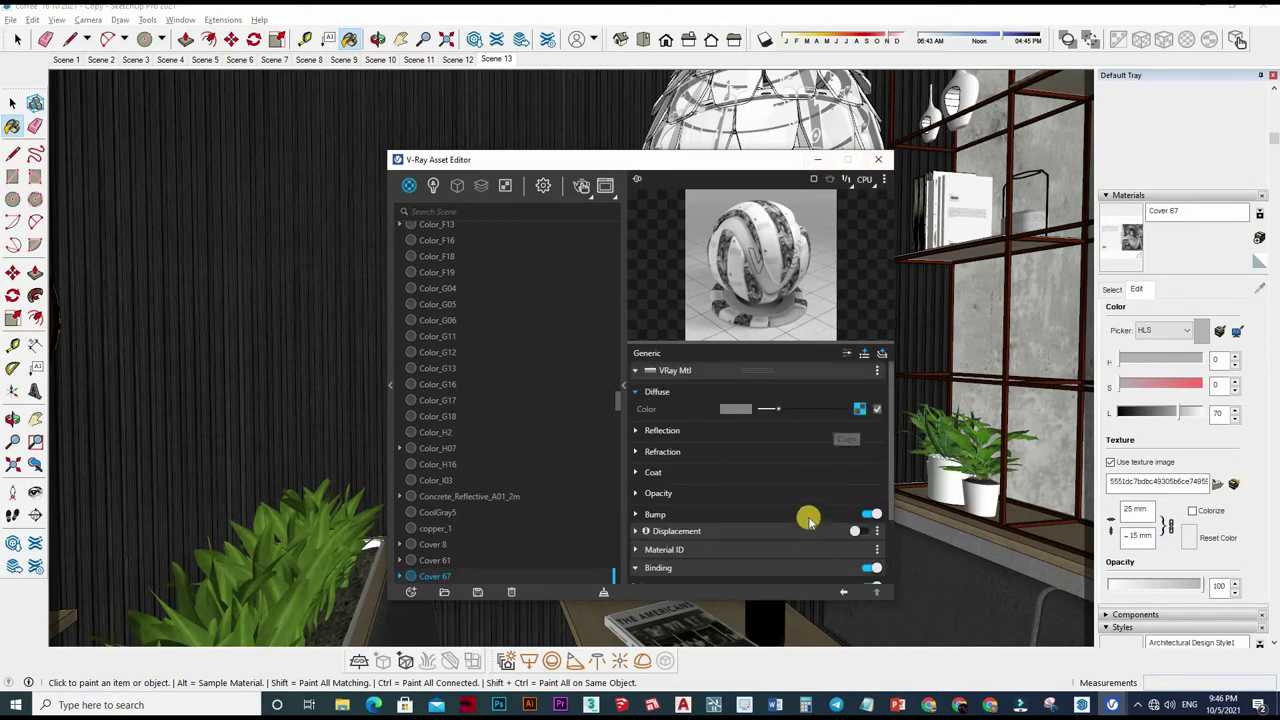
scroll(873, 548, "down", 3)
right_click(823, 468)
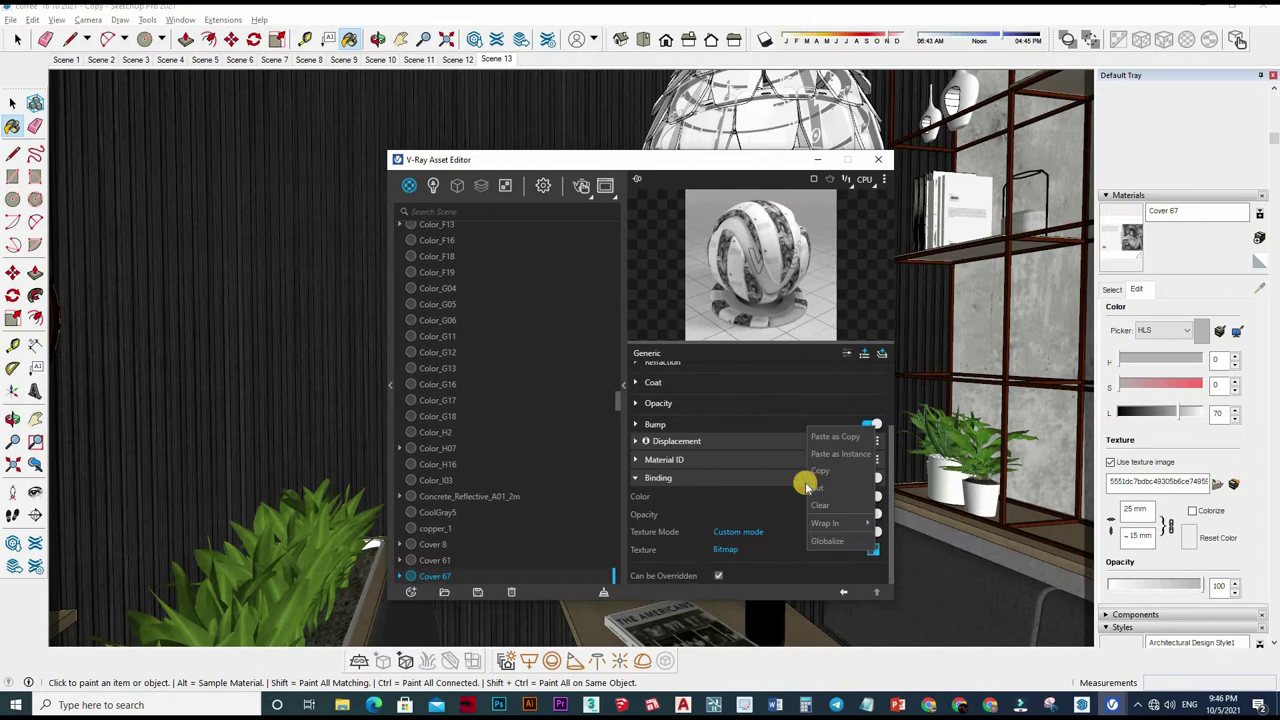
scroll(853, 460, "up", 2)
scroll(852, 458, "up", 2)
left_click(775, 432)
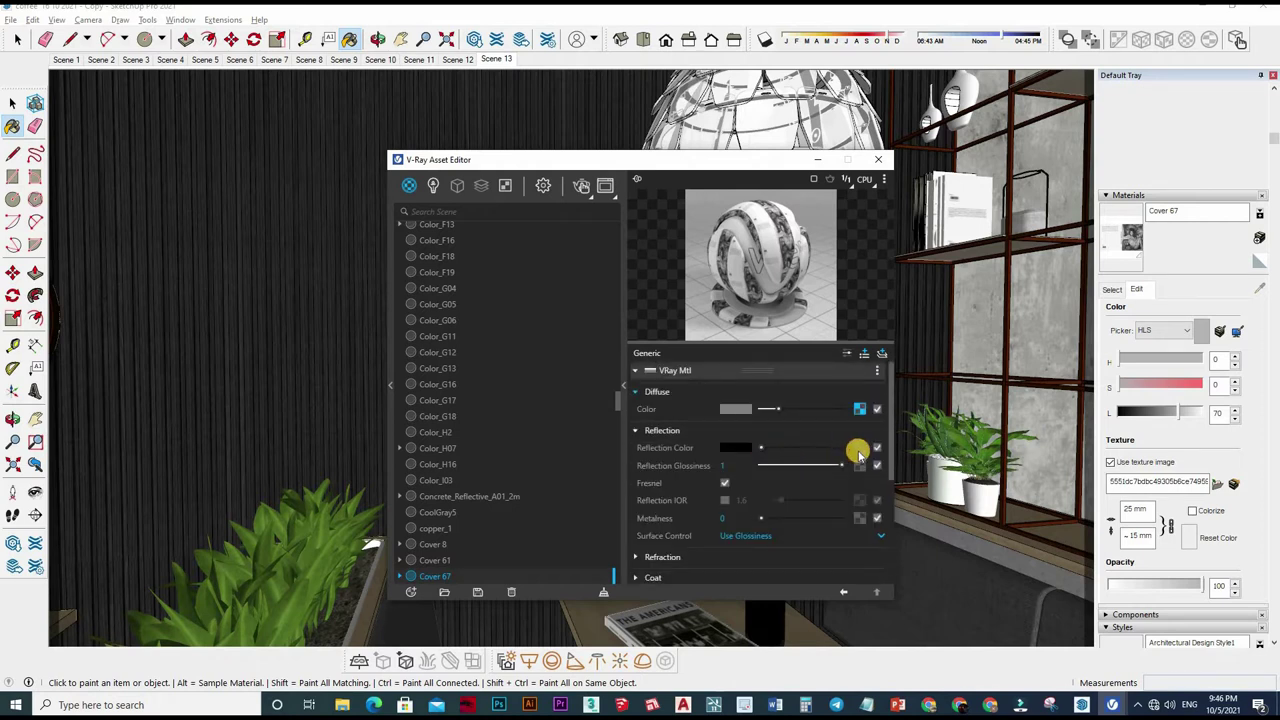
left_click(849, 446)
left_click(859, 447)
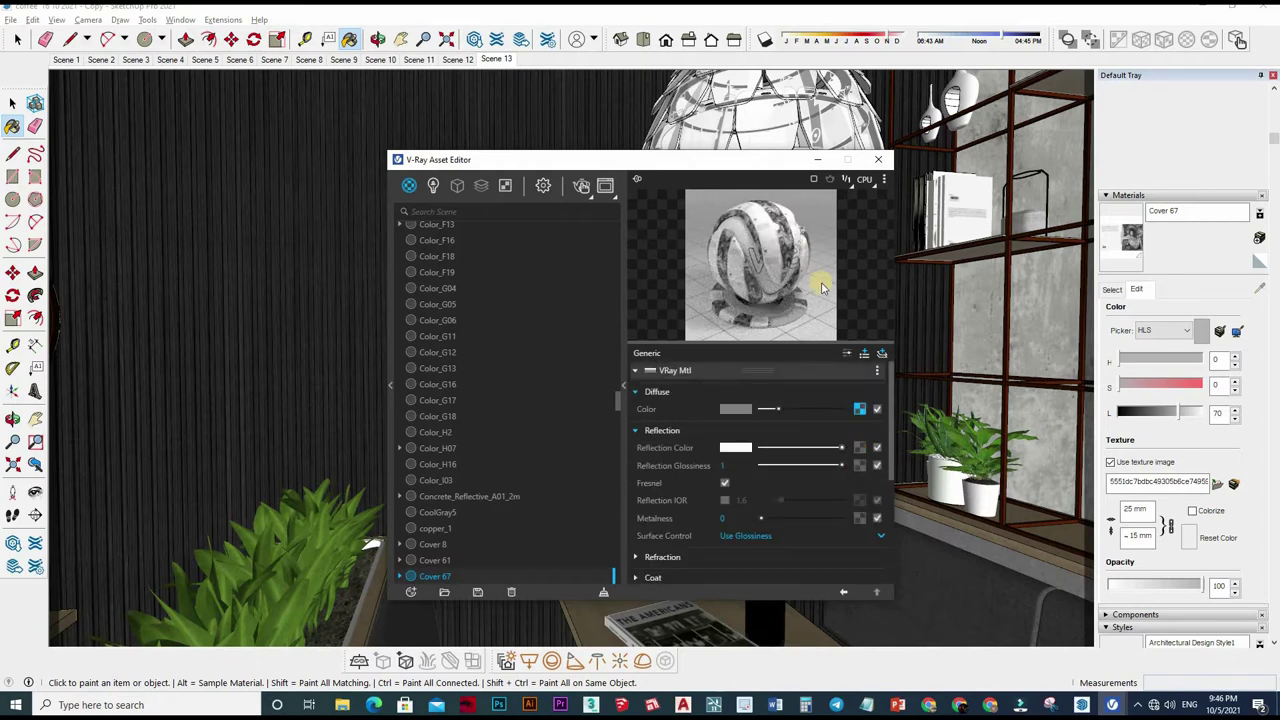
left_click(799, 419)
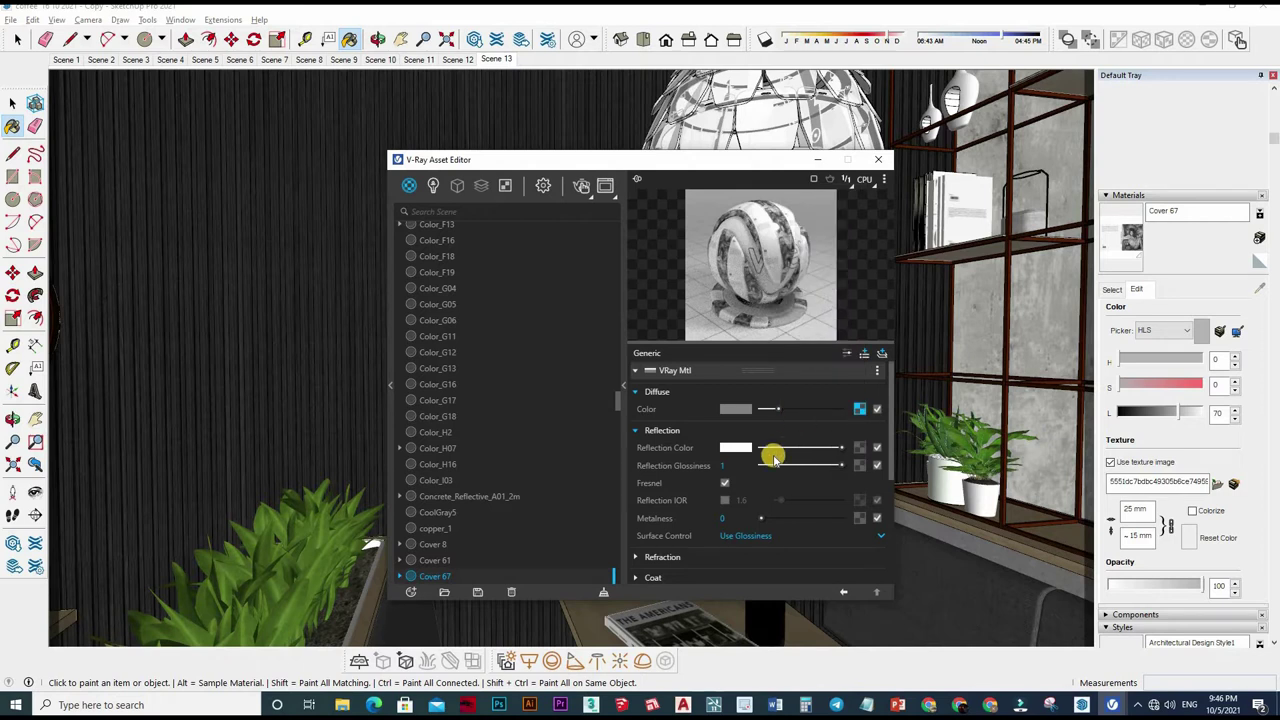
Step: Set the cover texture's Color Correction brightness to 0.5
left_click(762, 389)
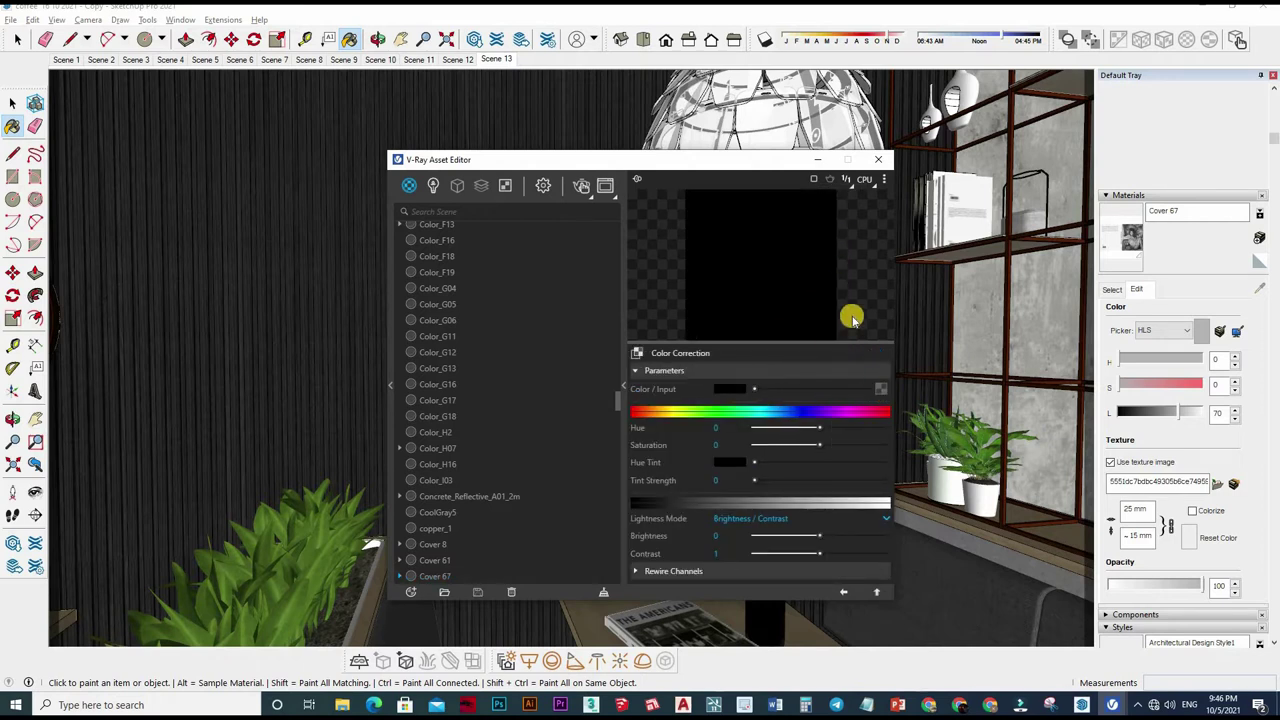
left_click(880, 390)
left_click(880, 391)
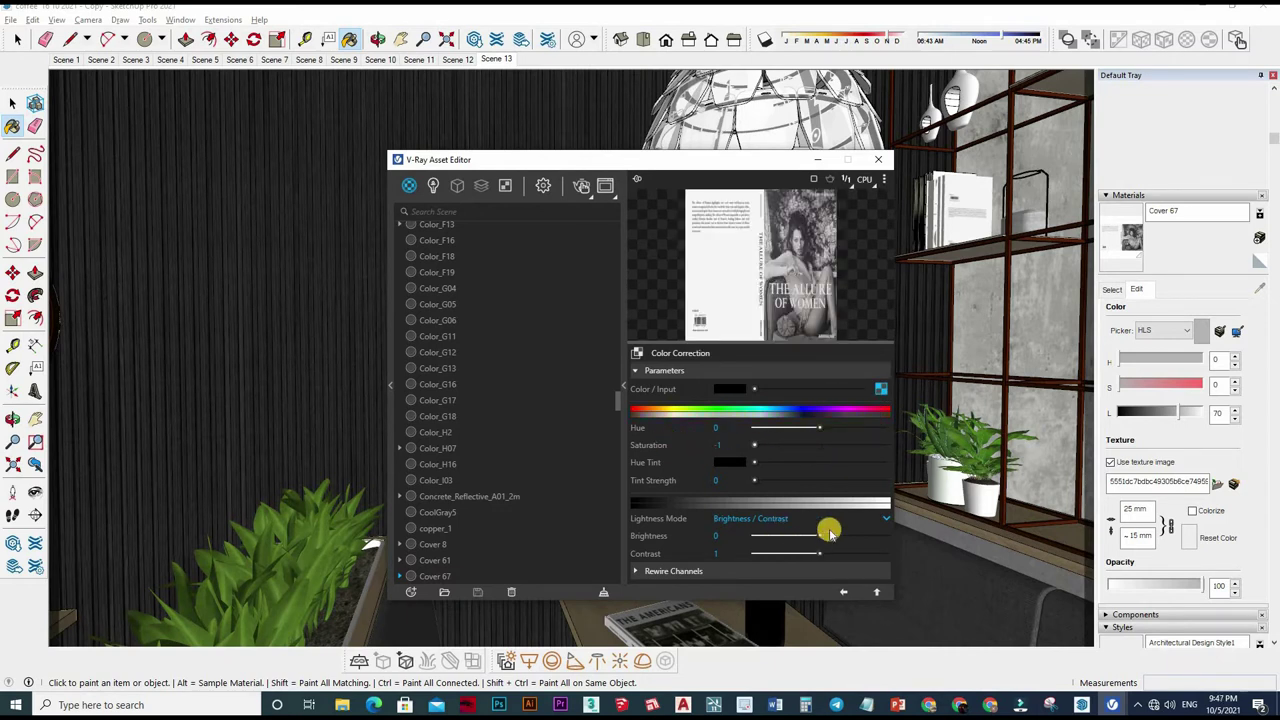
mouse_move(690, 536)
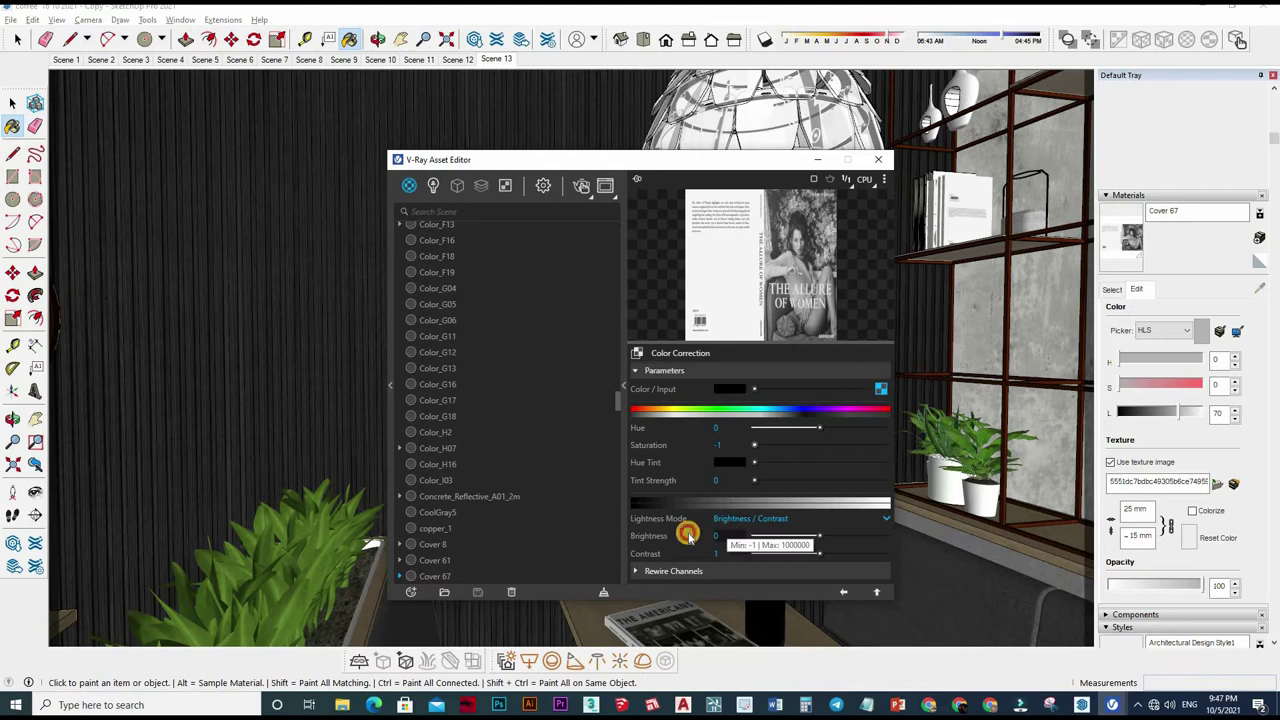
double_click(716, 536)
type("0.5")
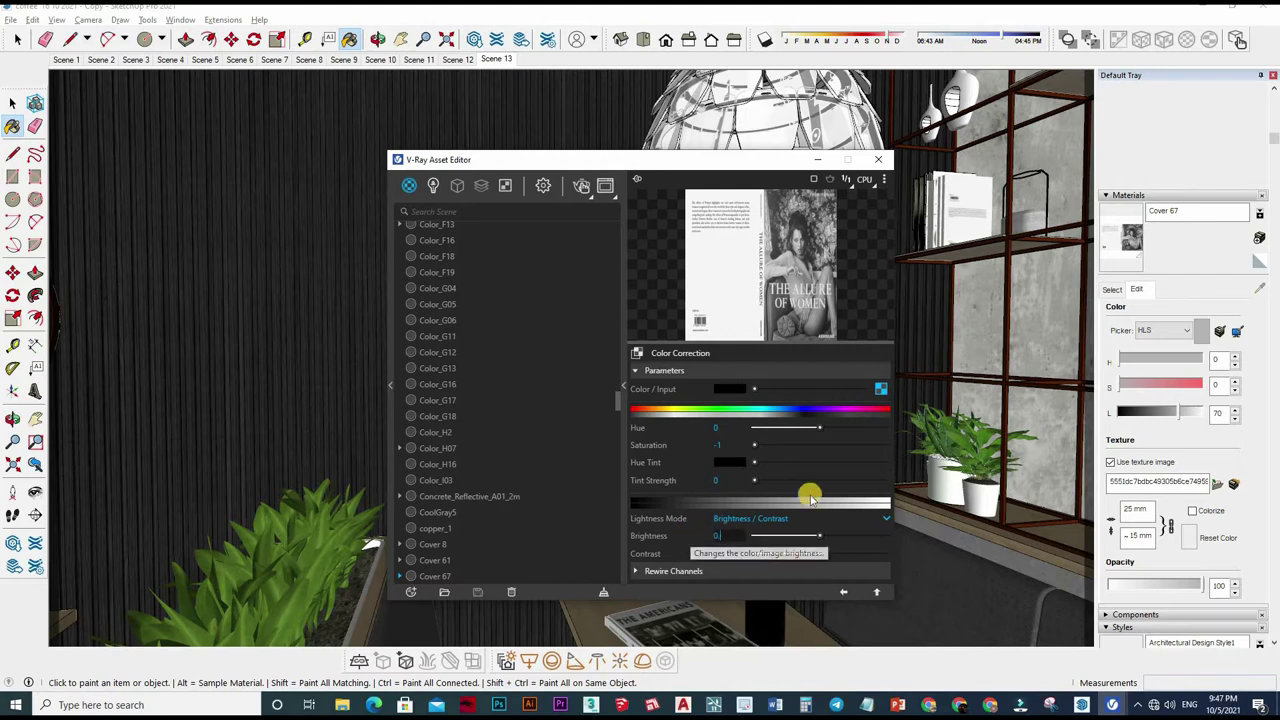
left_click(866, 568)
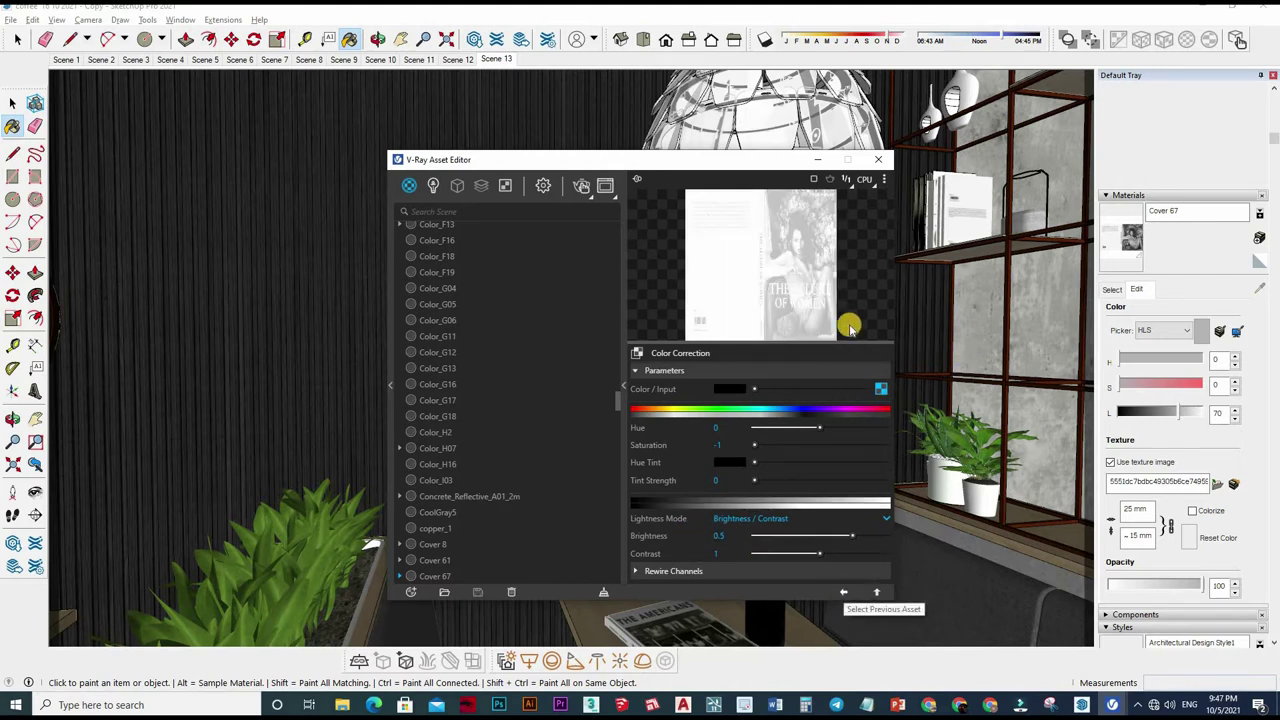
left_click(876, 592)
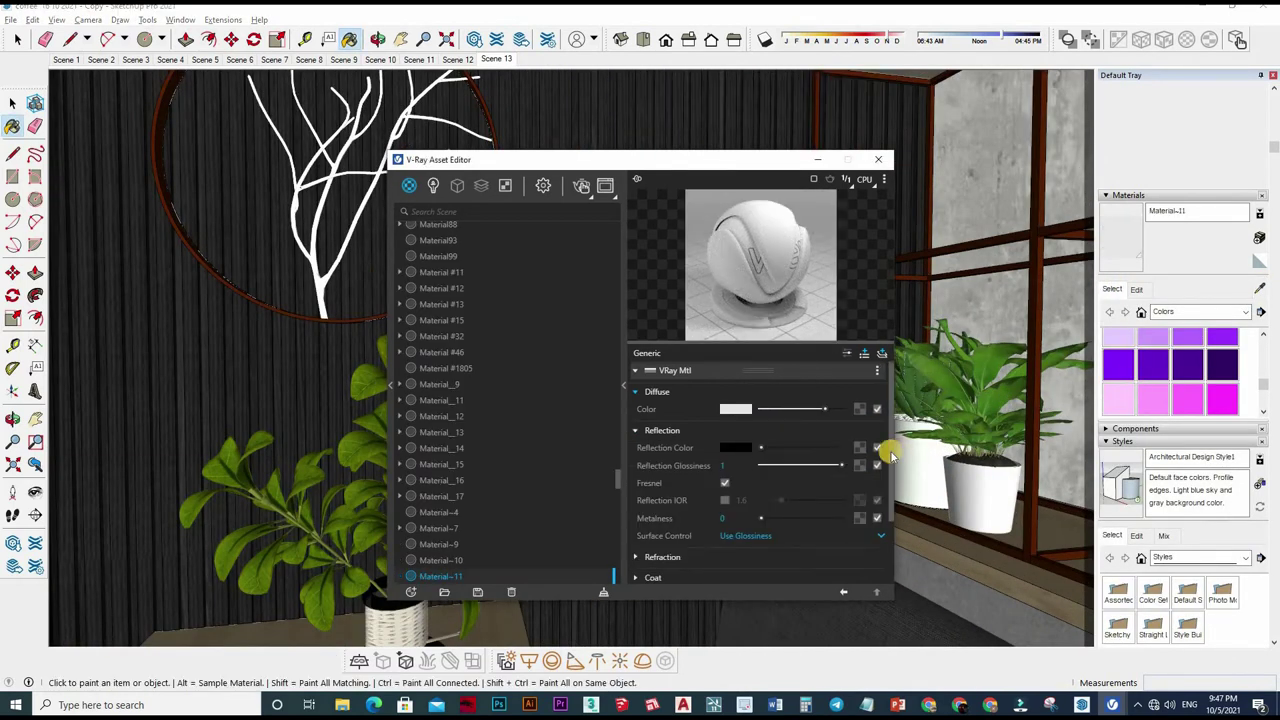
Step: Give the white wall material reflection glossiness 0.8 and a custom reflection IOR of 2
left_click_drag(840, 463, 826, 465)
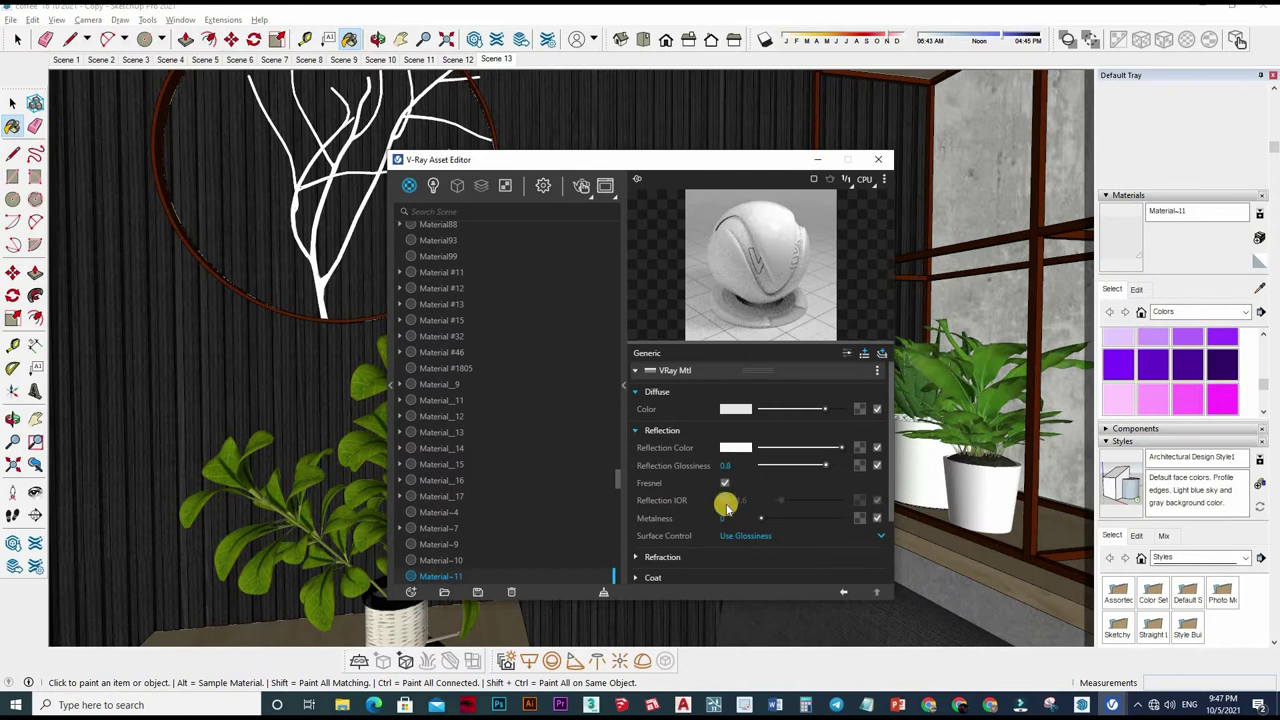
left_click(739, 499)
type("2")
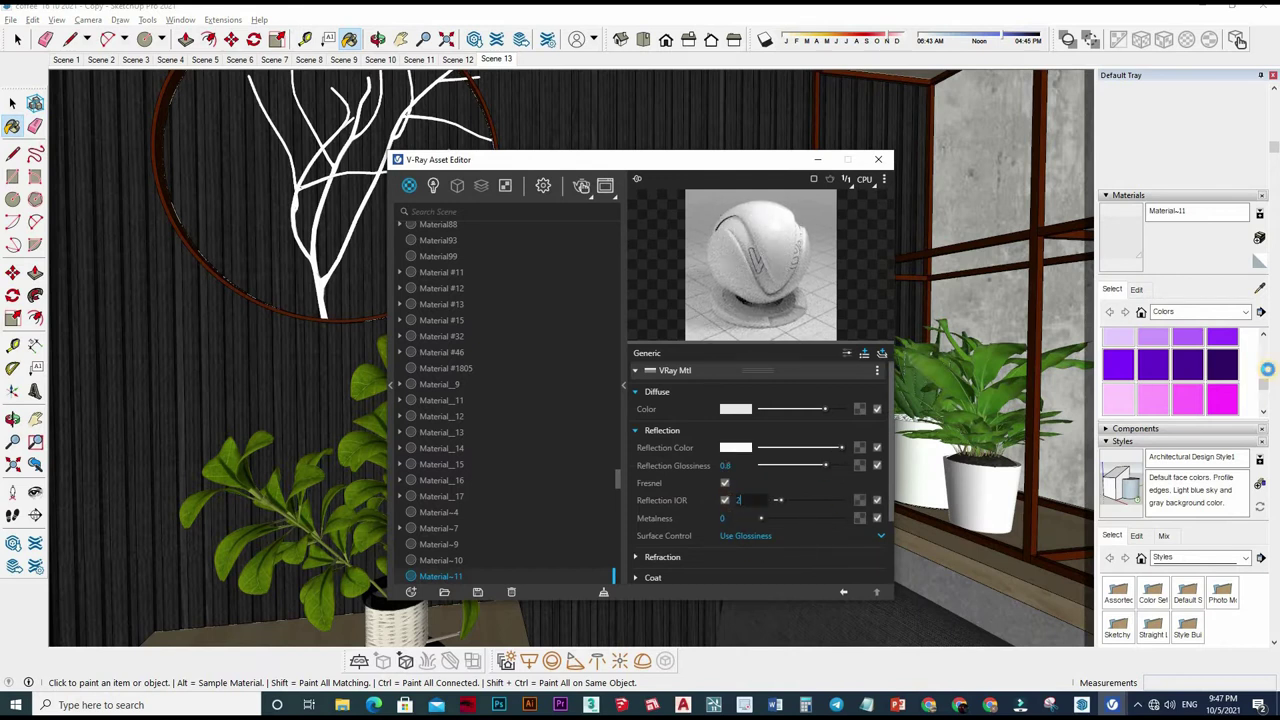
key("Return")
left_click(990, 410, "alt")
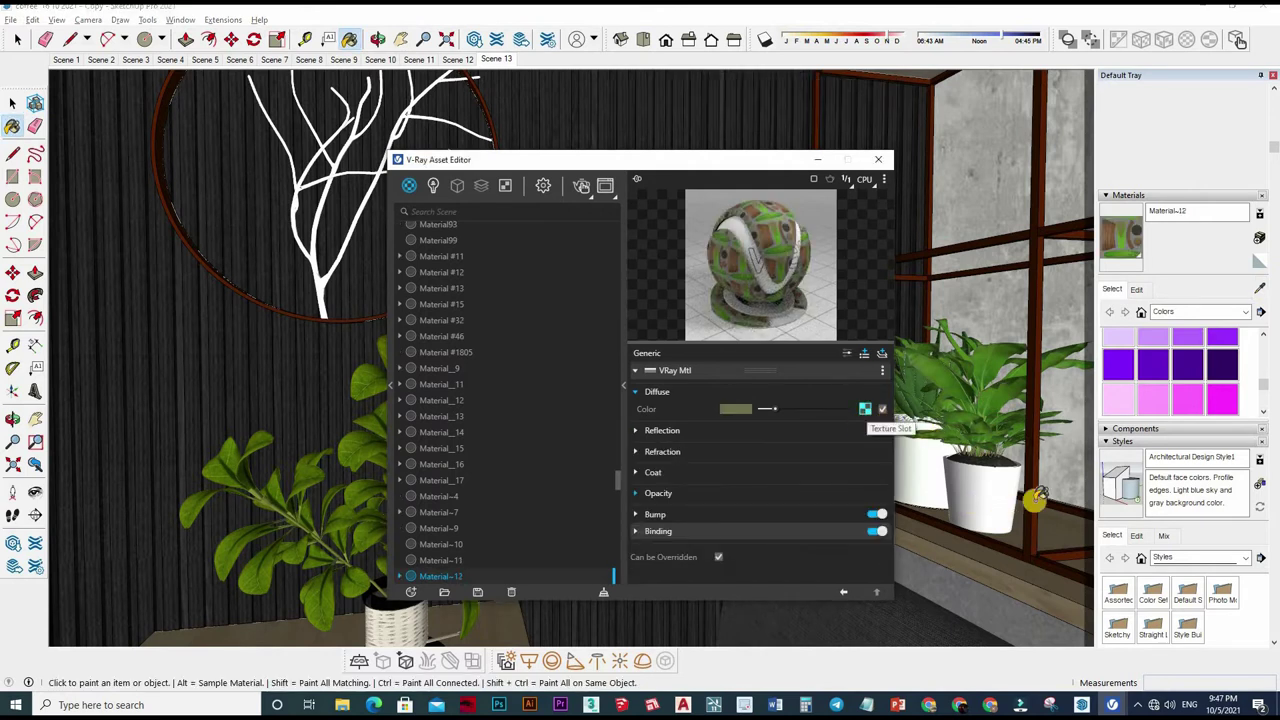
Step: Copy Material~12's diffuse texture image into the COFFEE TEXTURE folder
left_click(878, 410)
left_click(1137, 290)
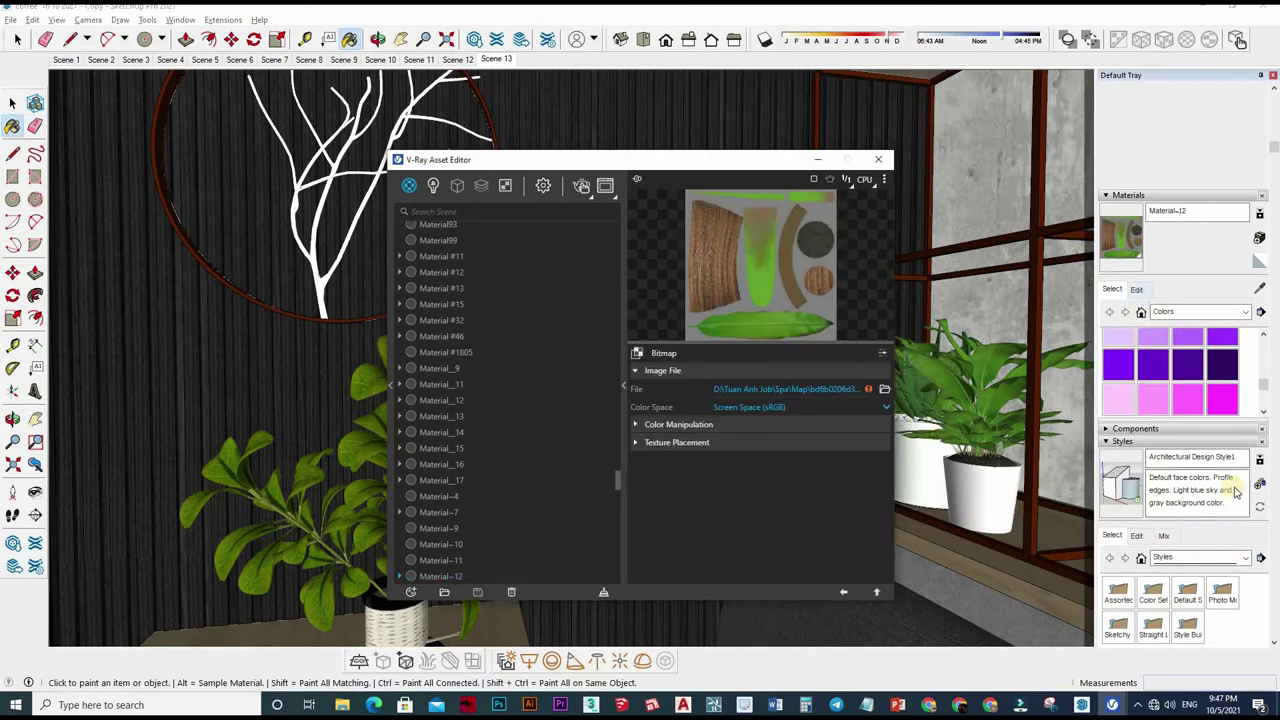
double_click(682, 343)
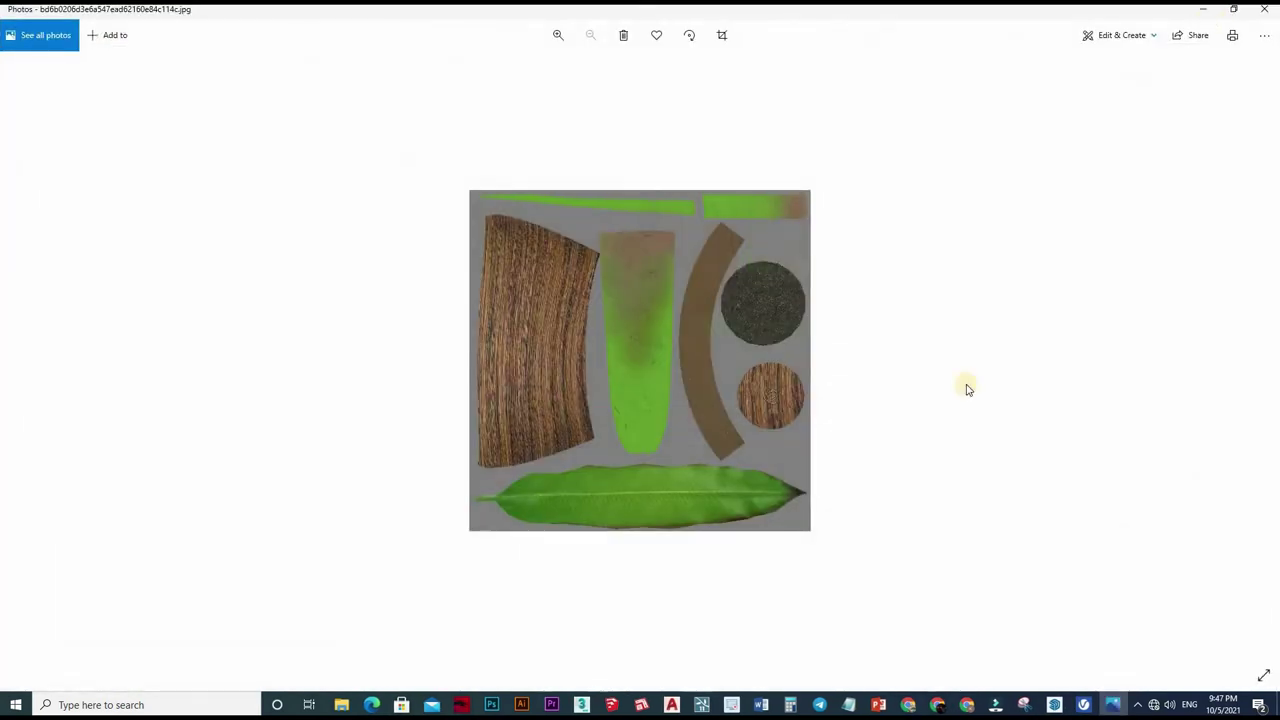
left_click(341, 704)
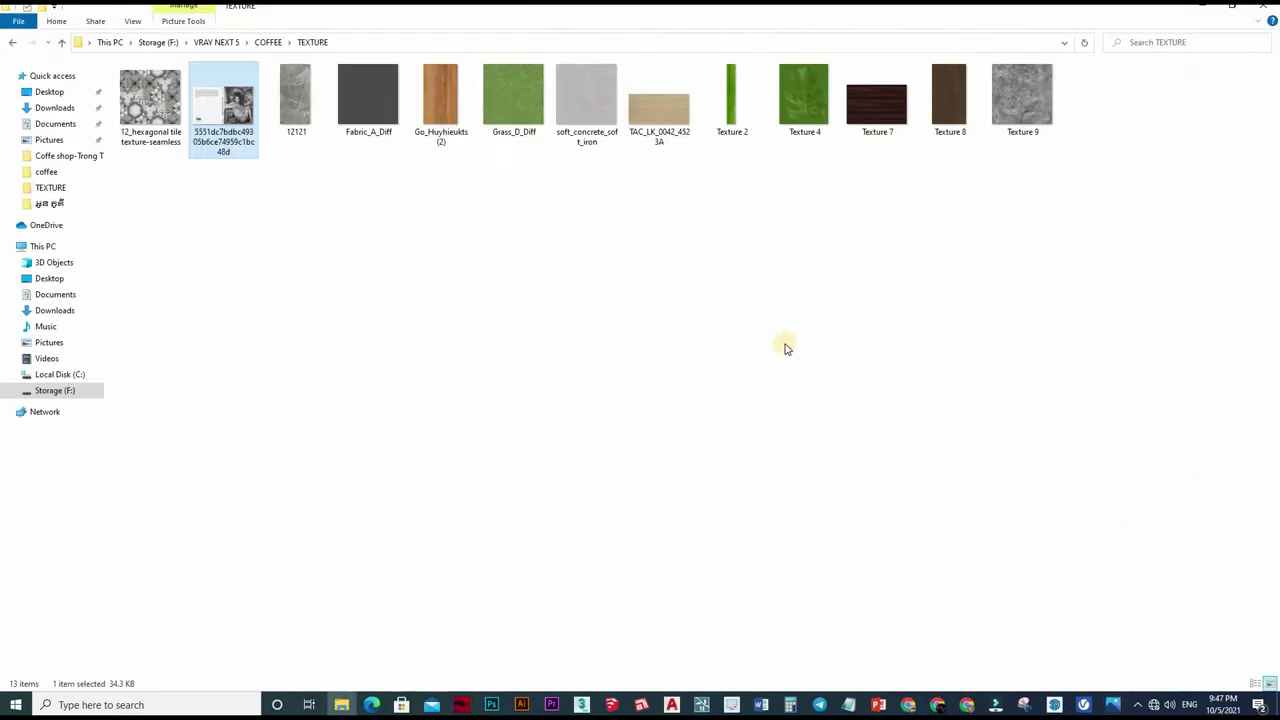
key("ctrl+v")
left_click(1262, 18)
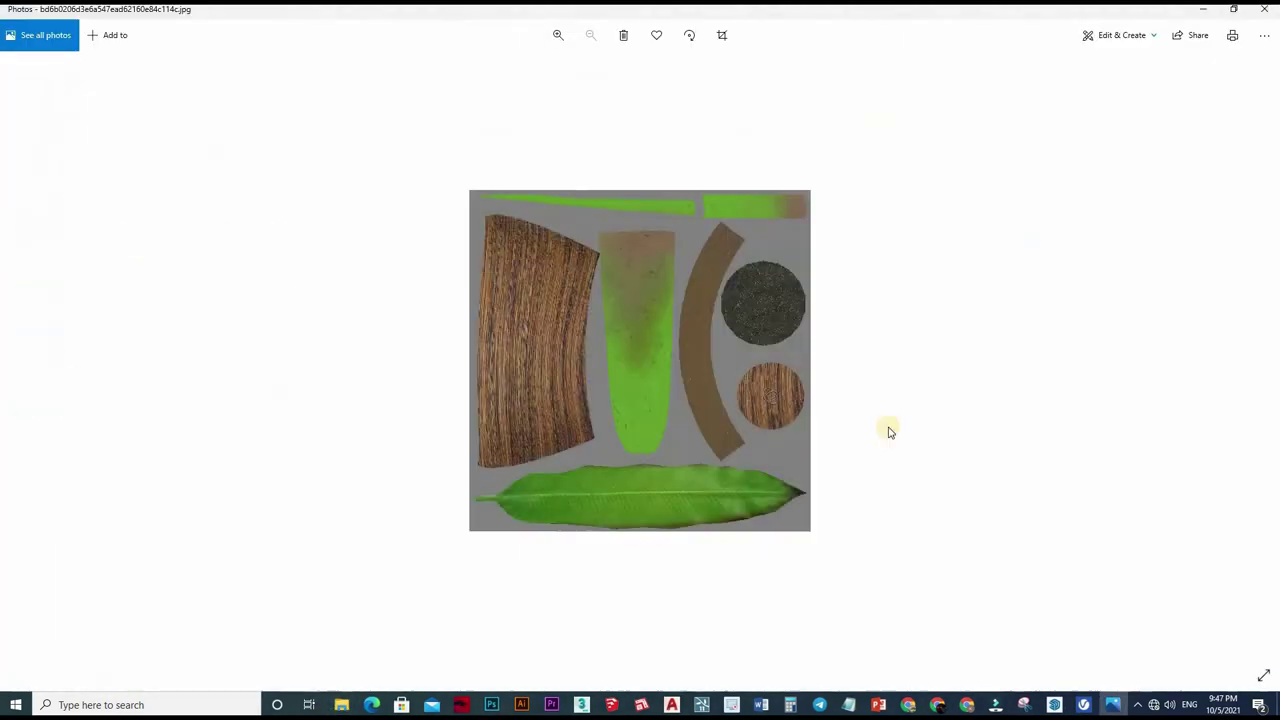
key("alt+F4")
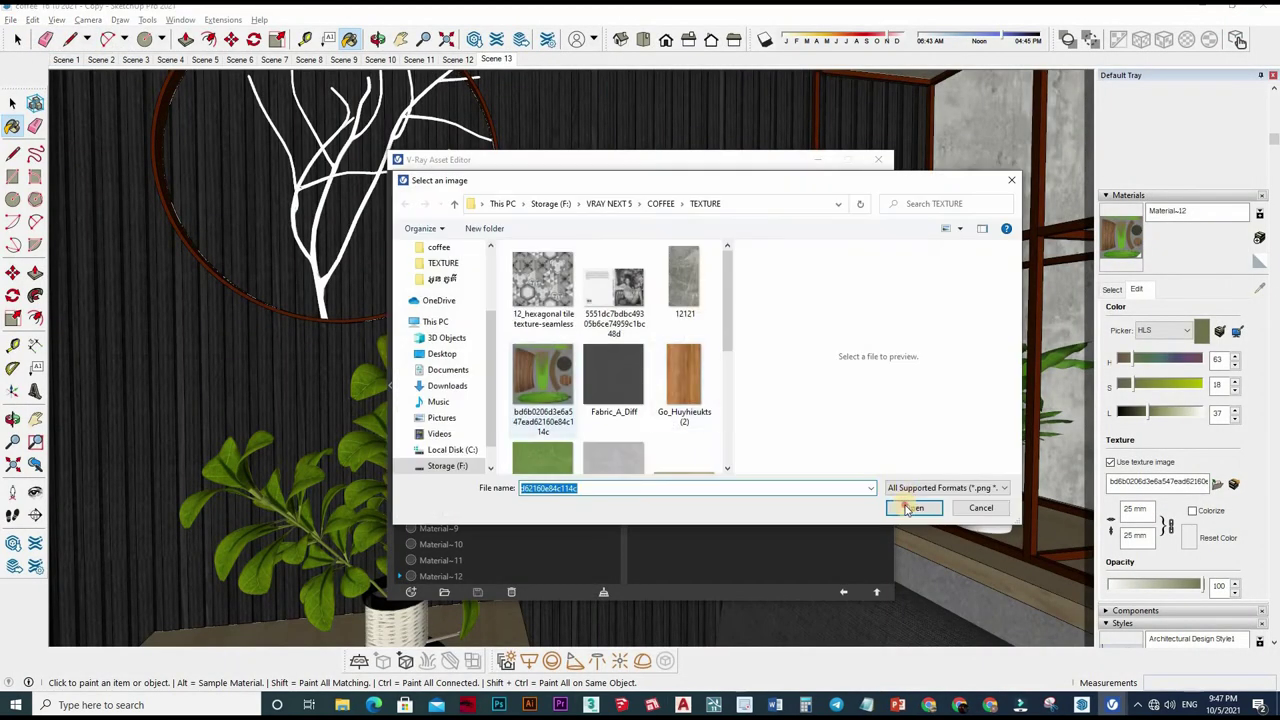
Step: Point the diffuse Bitmap File to the image in the TEXTURE folder
left_click(543, 385)
left_click(857, 520)
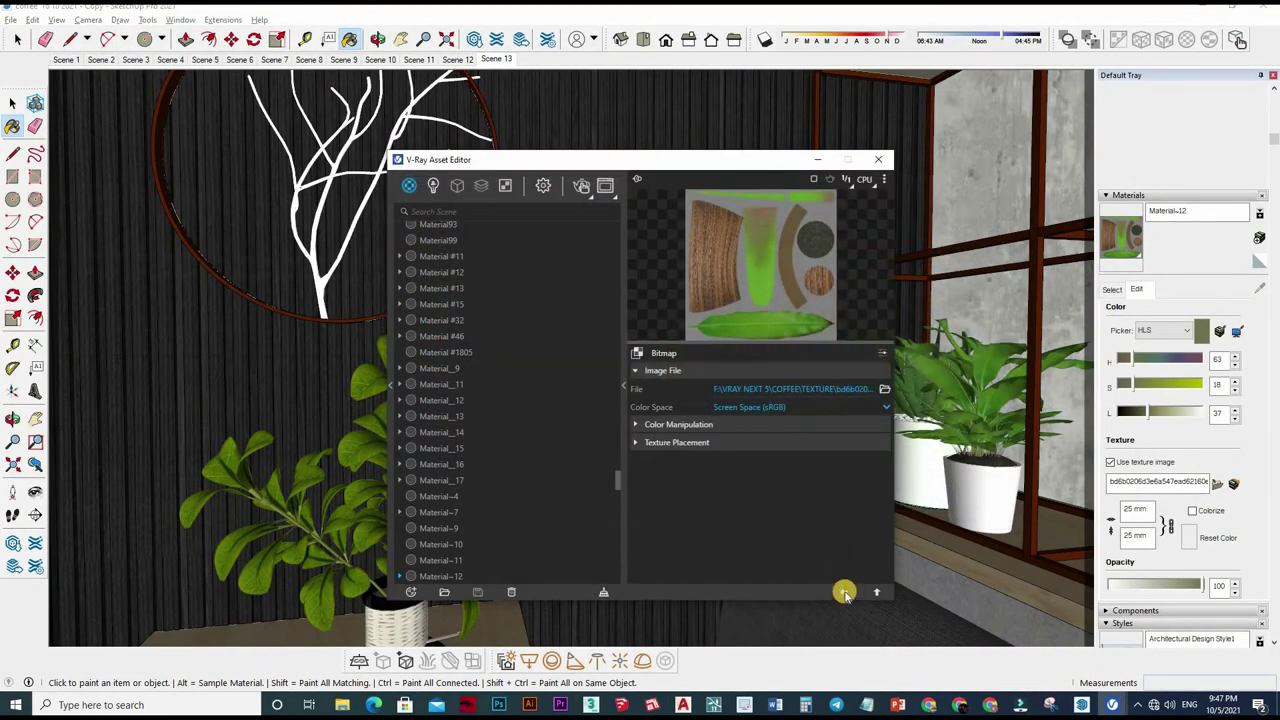
left_click(845, 593)
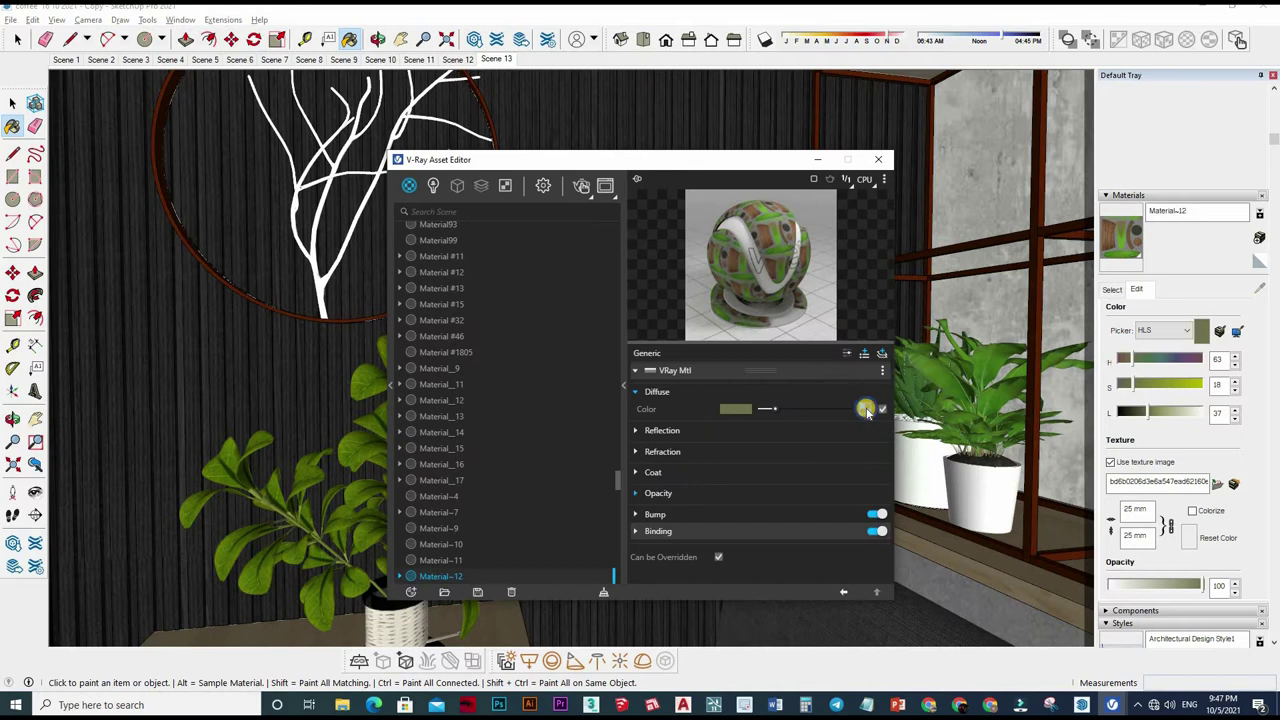
Step: Set Material~12's Binding to Custom mode with a pasted copy of the diffuse bitmap
right_click(866, 410)
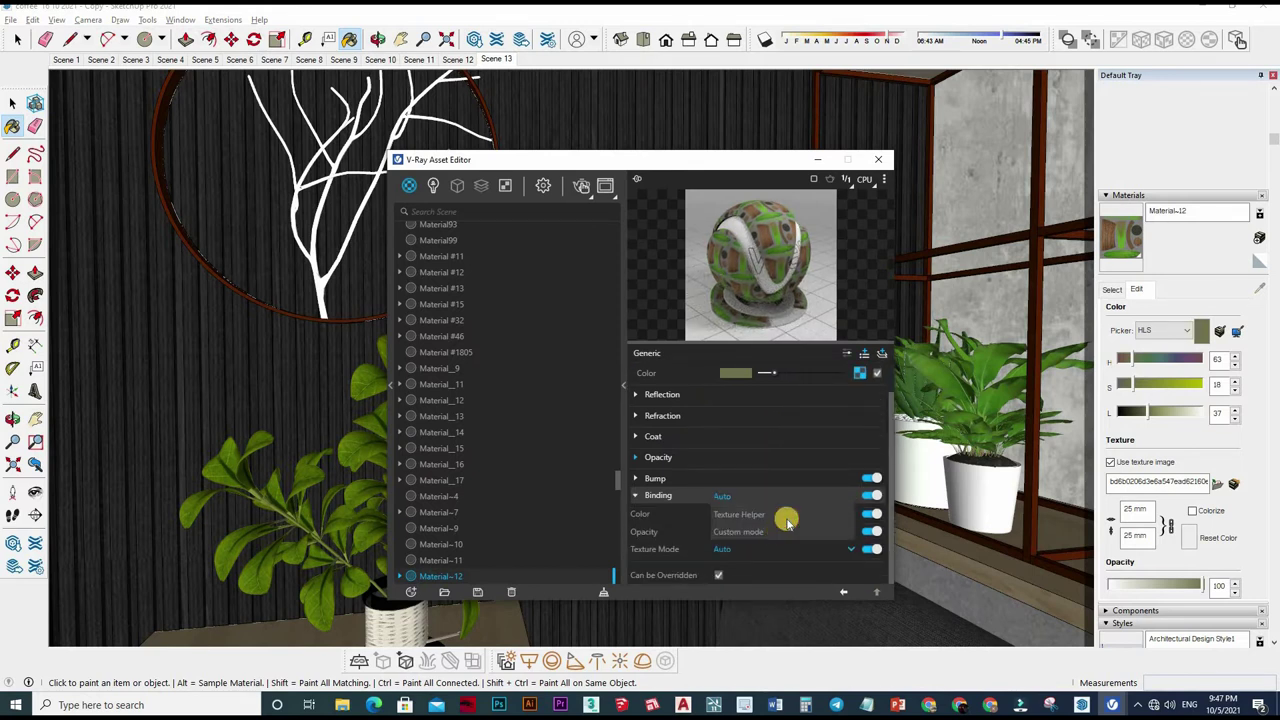
left_click(858, 533)
right_click(838, 553)
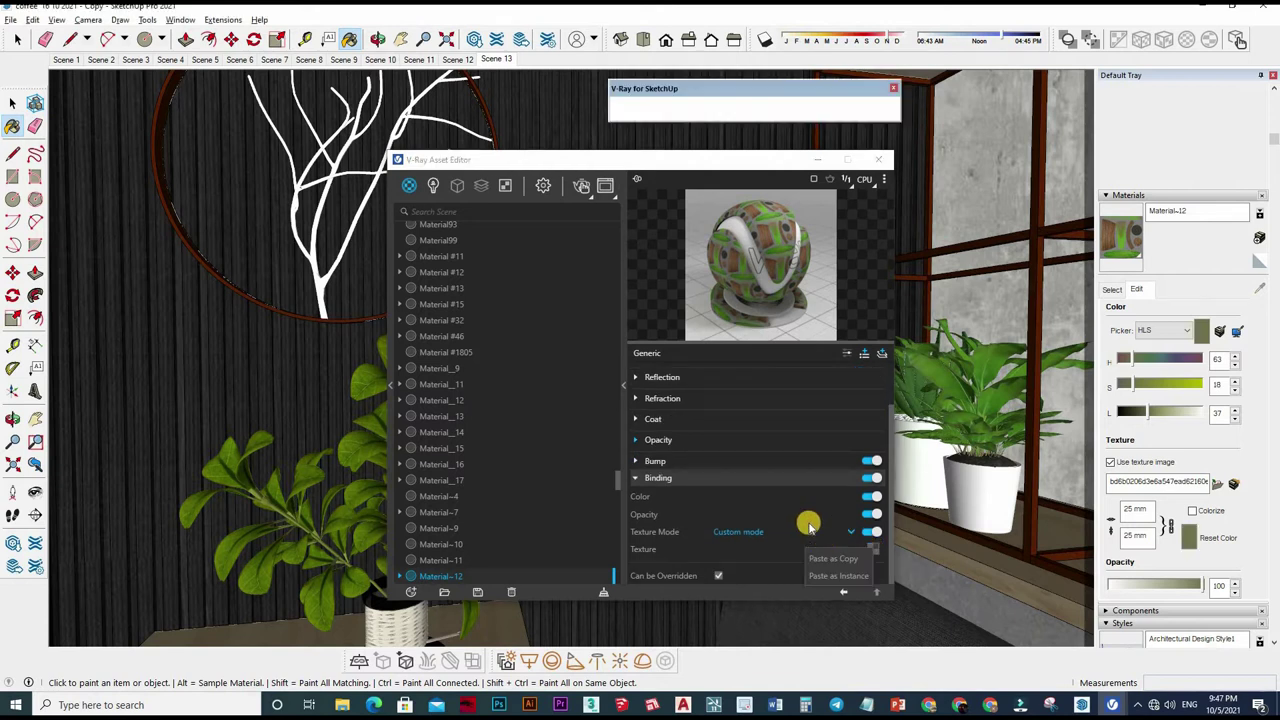
left_click(833, 558)
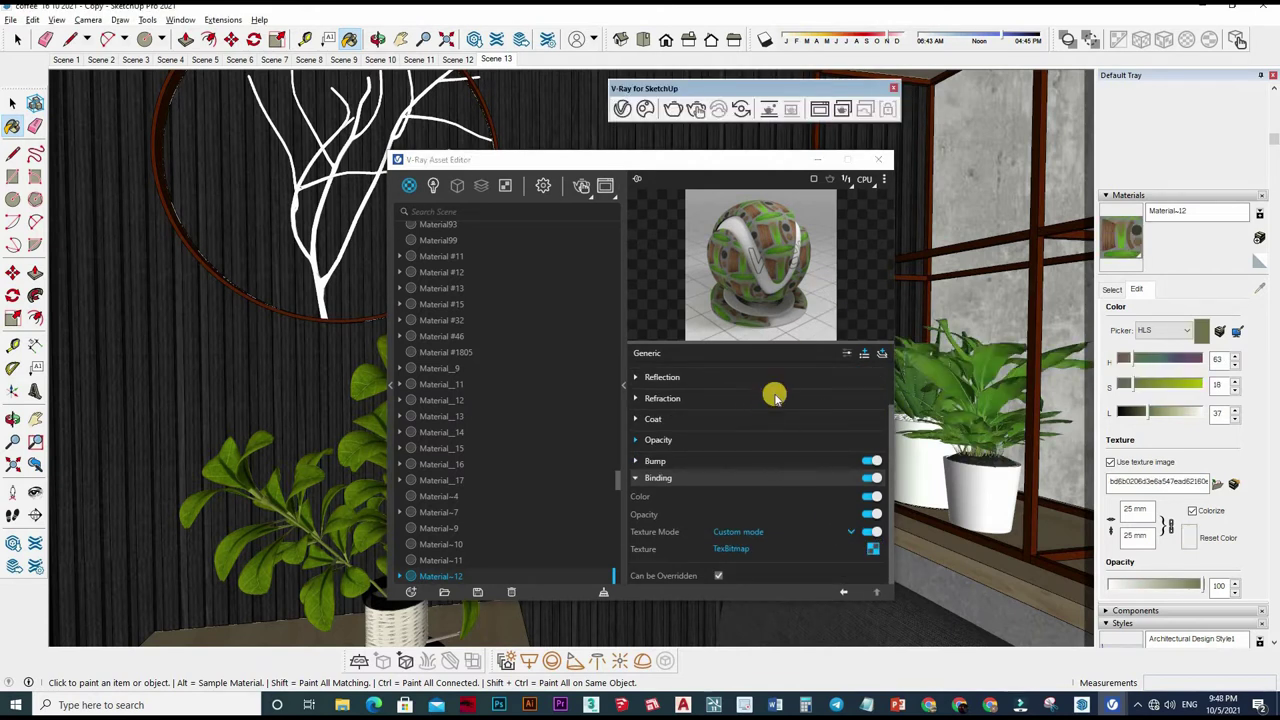
left_click(868, 548)
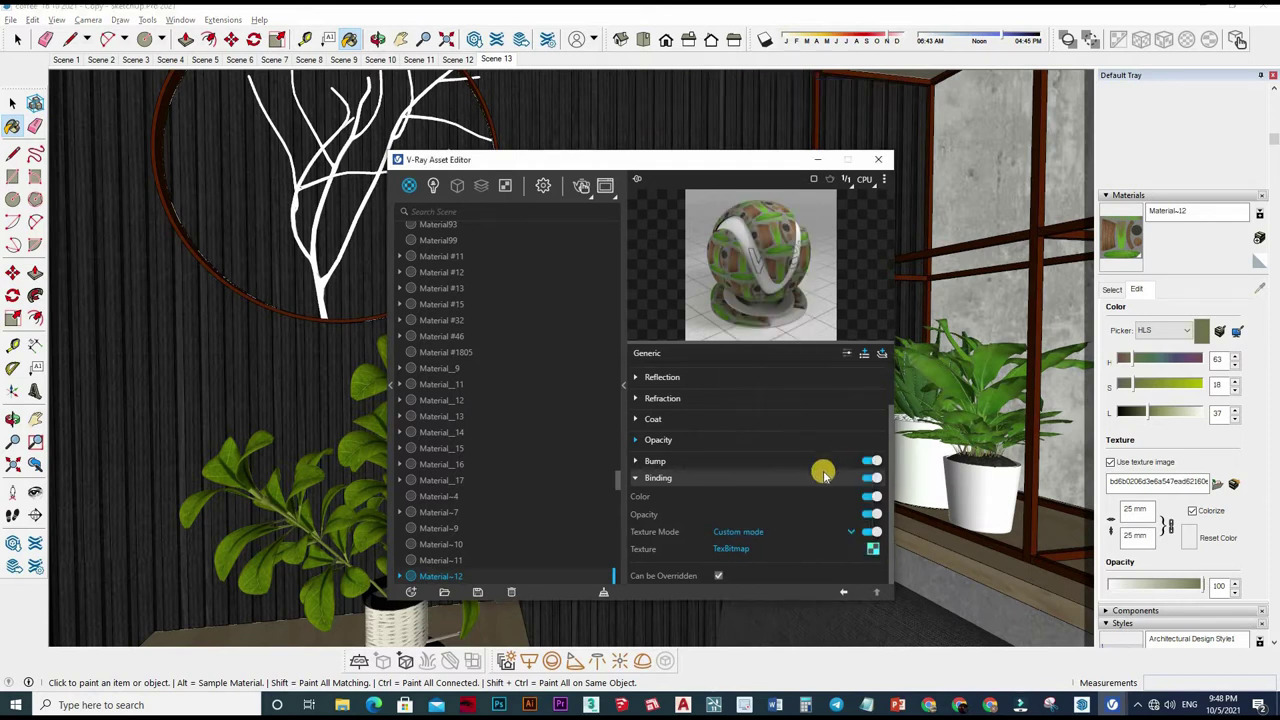
right_click(823, 476)
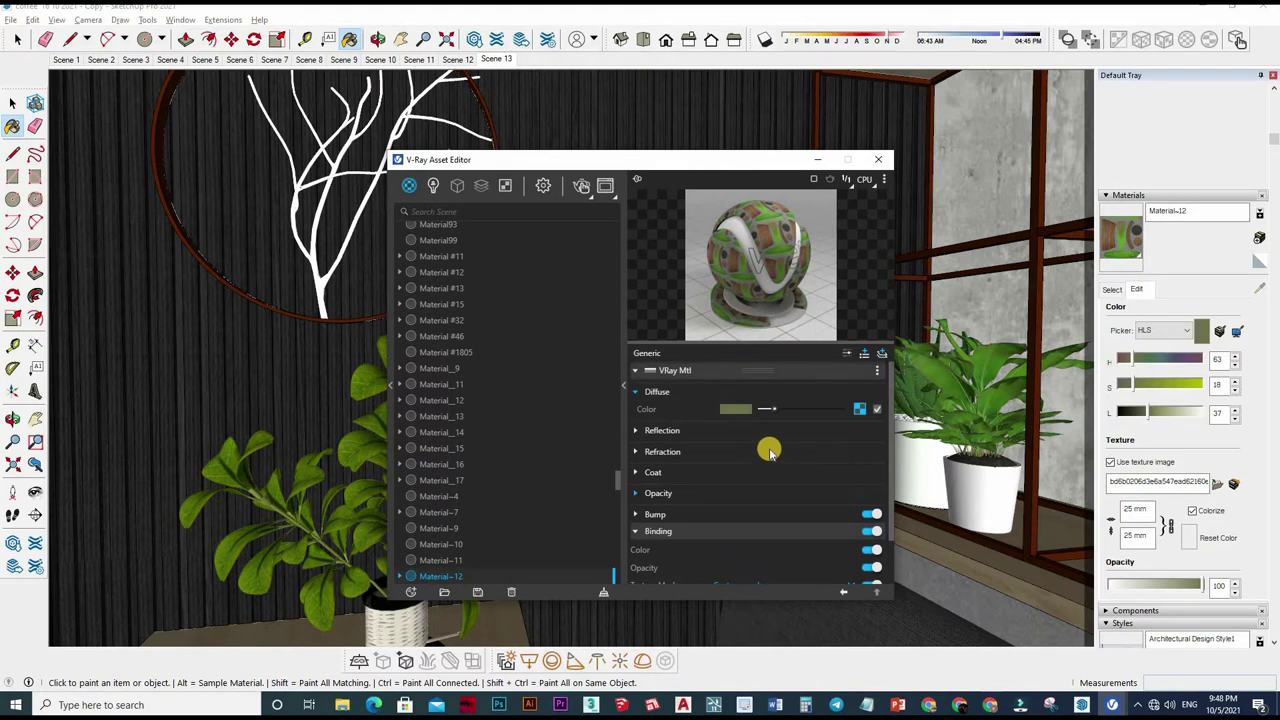
left_click(766, 432)
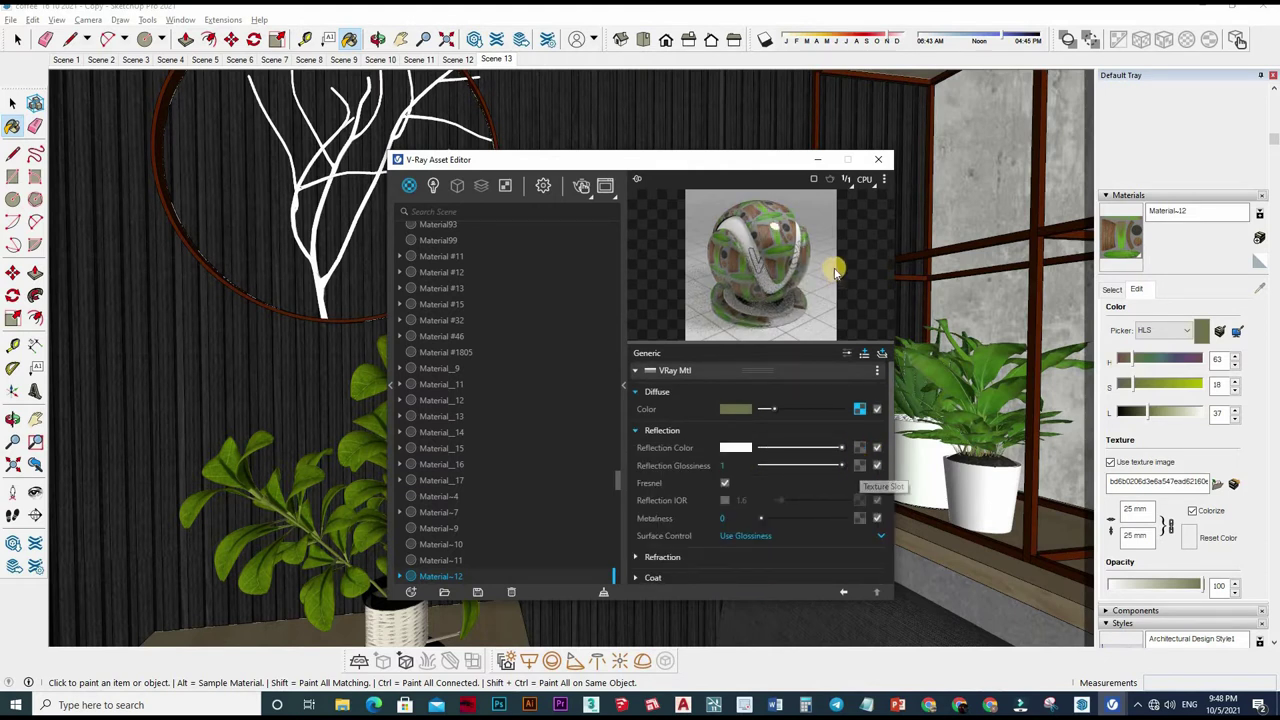
Step: Drive Material~12's reflection colour with a Color Correction map at saturation -1, brightness 0.5
left_click(860, 447)
left_click(828, 281)
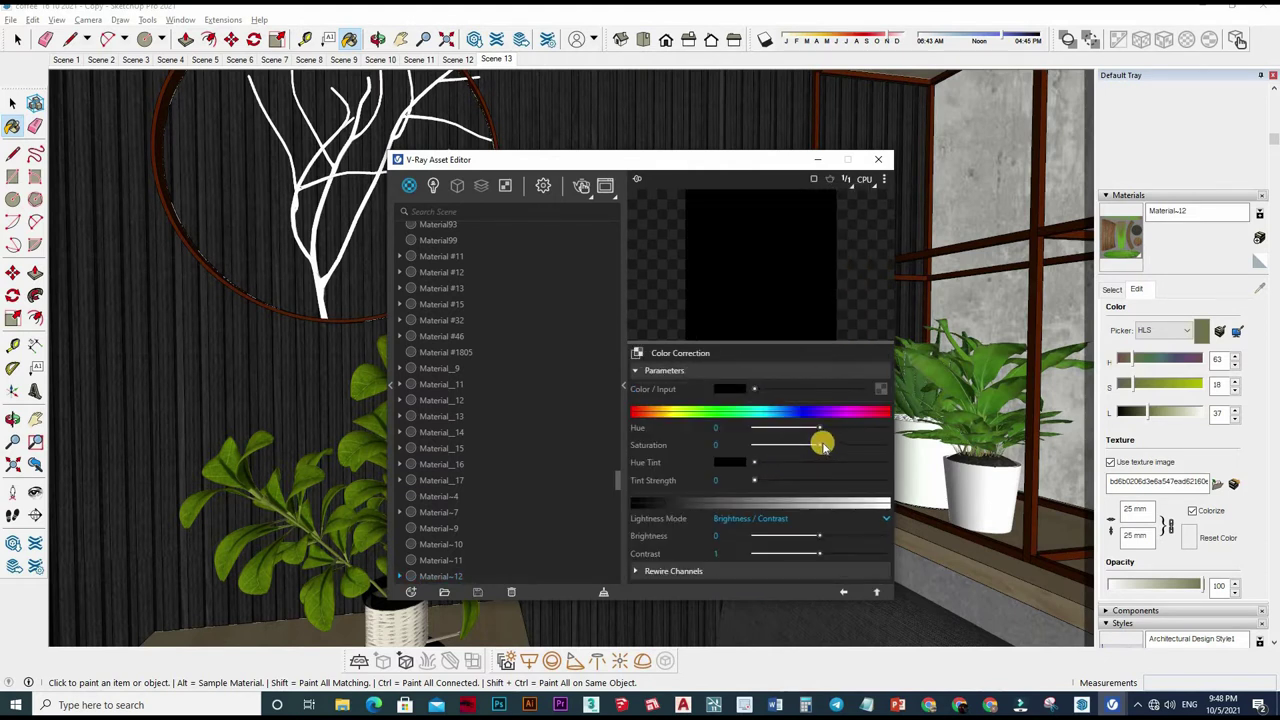
left_click(755, 446)
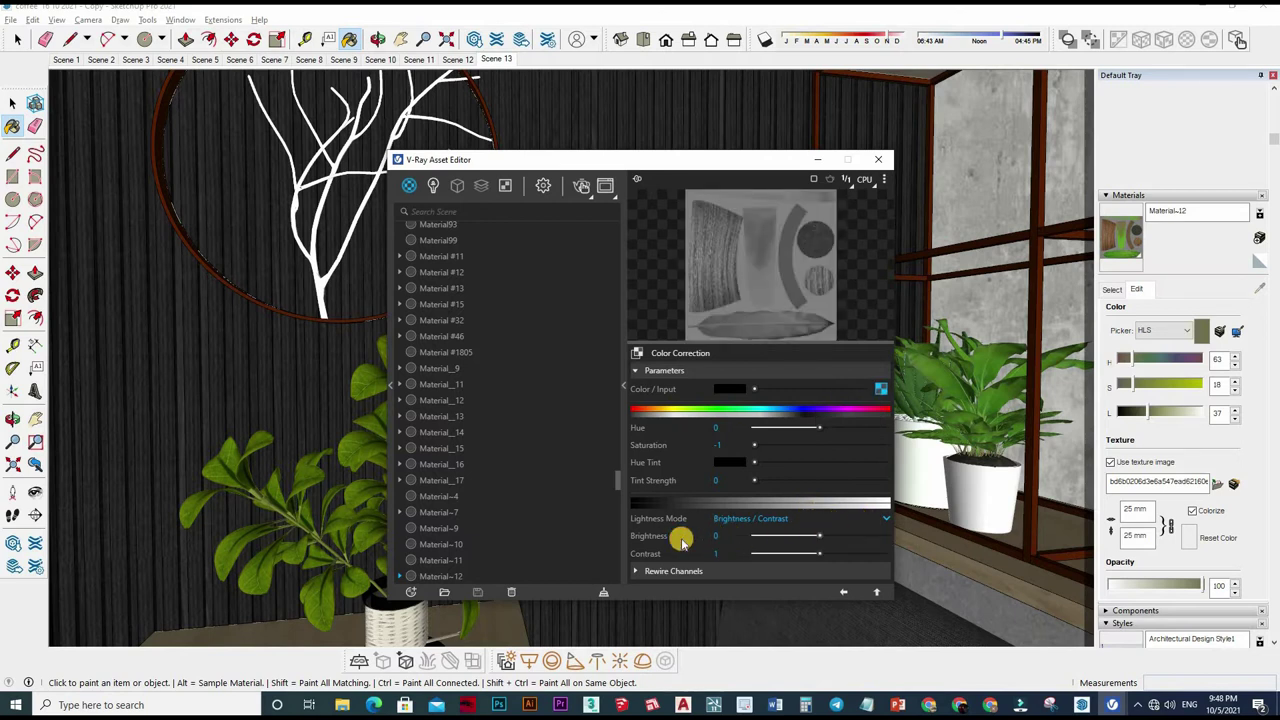
type("0.5")
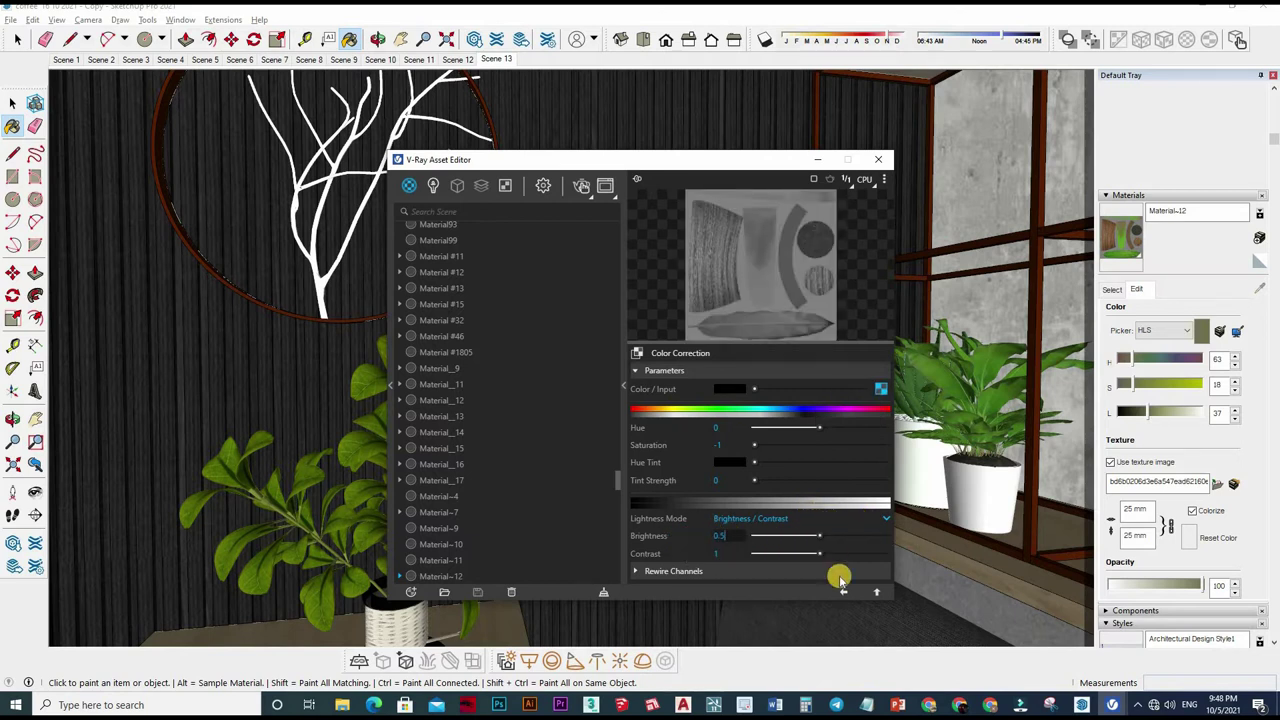
key("Return")
left_click(843, 355)
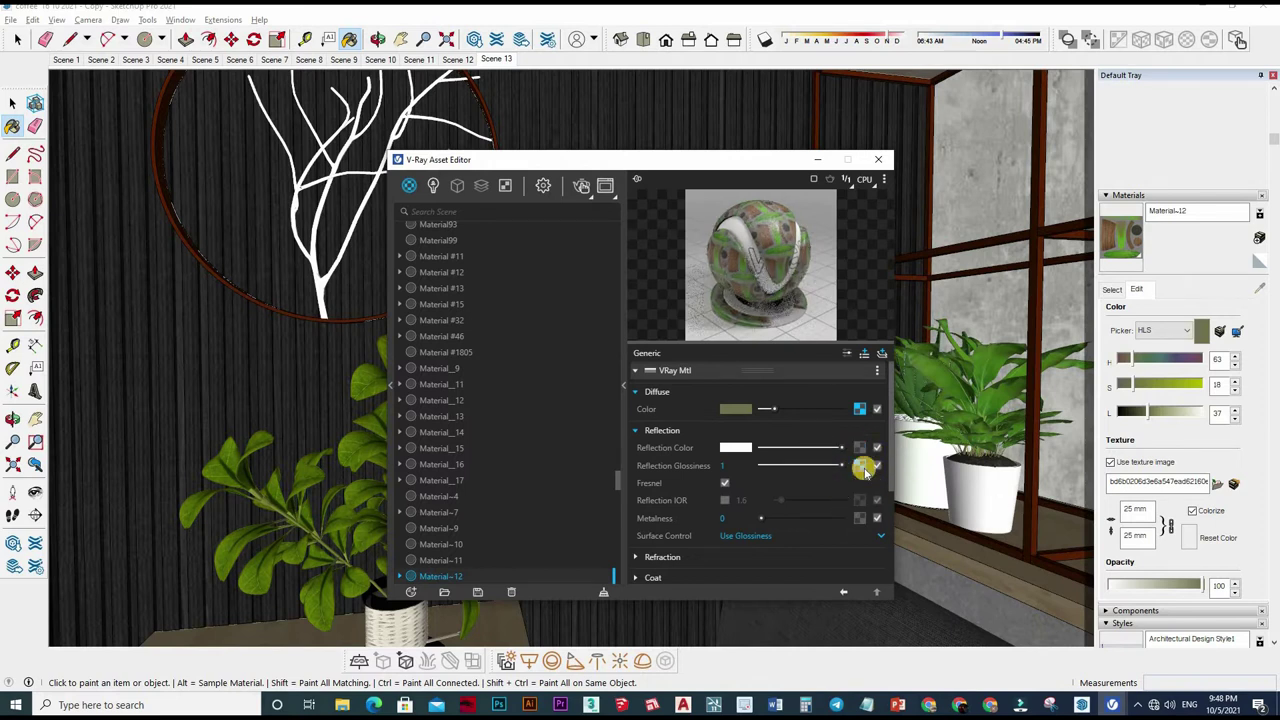
Step: Expand Bump and set Material~12's bump amount to 0.1
right_click(820, 420)
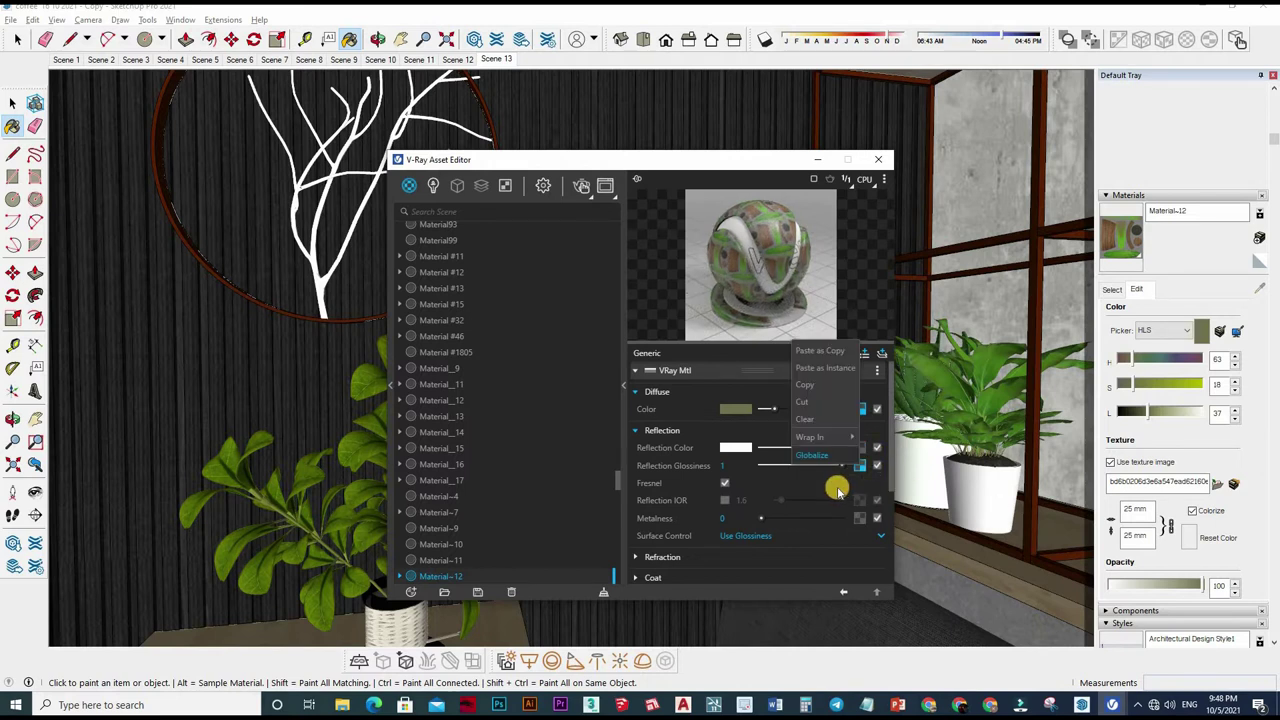
scroll(705, 477, "down", 3)
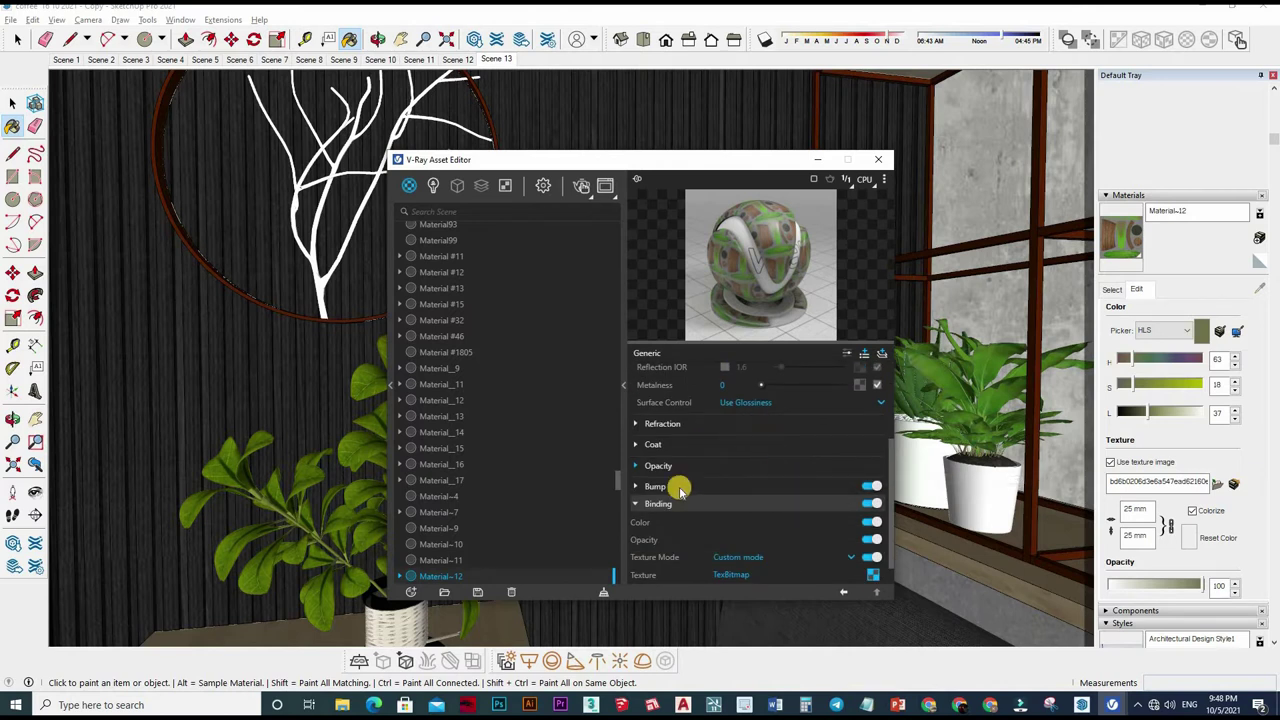
left_click(876, 505)
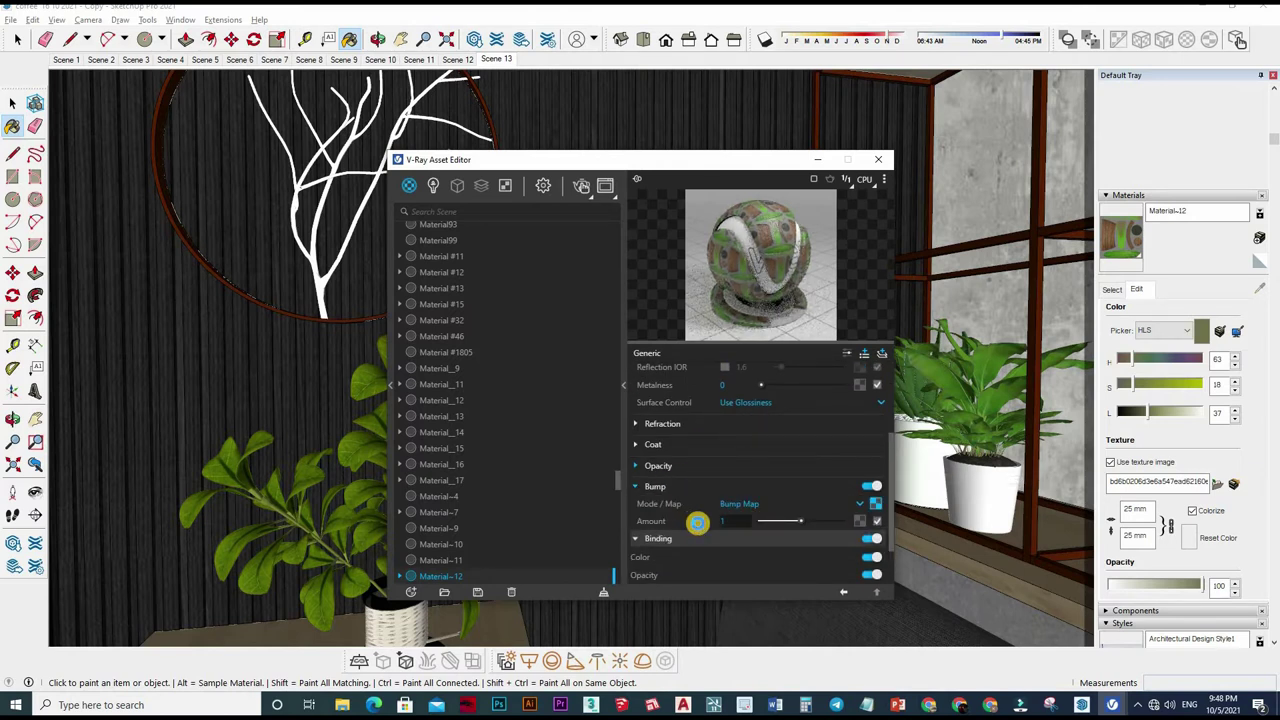
type("0.1")
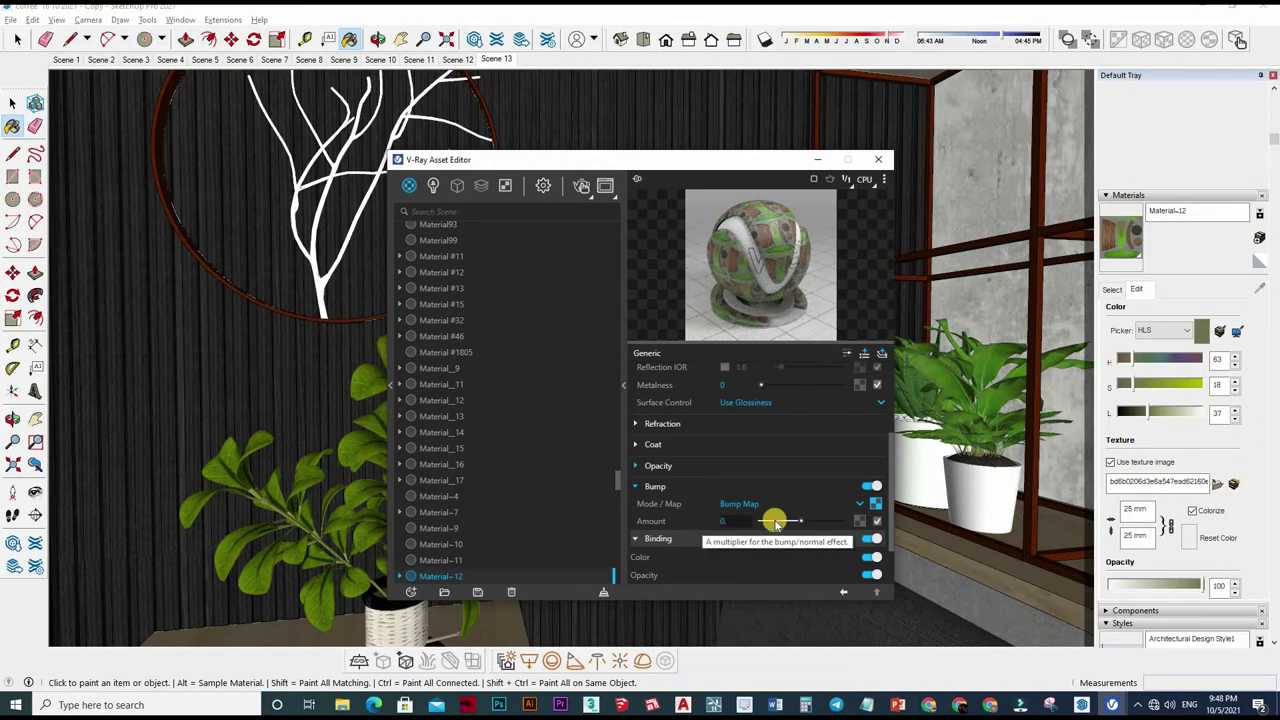
key("Return")
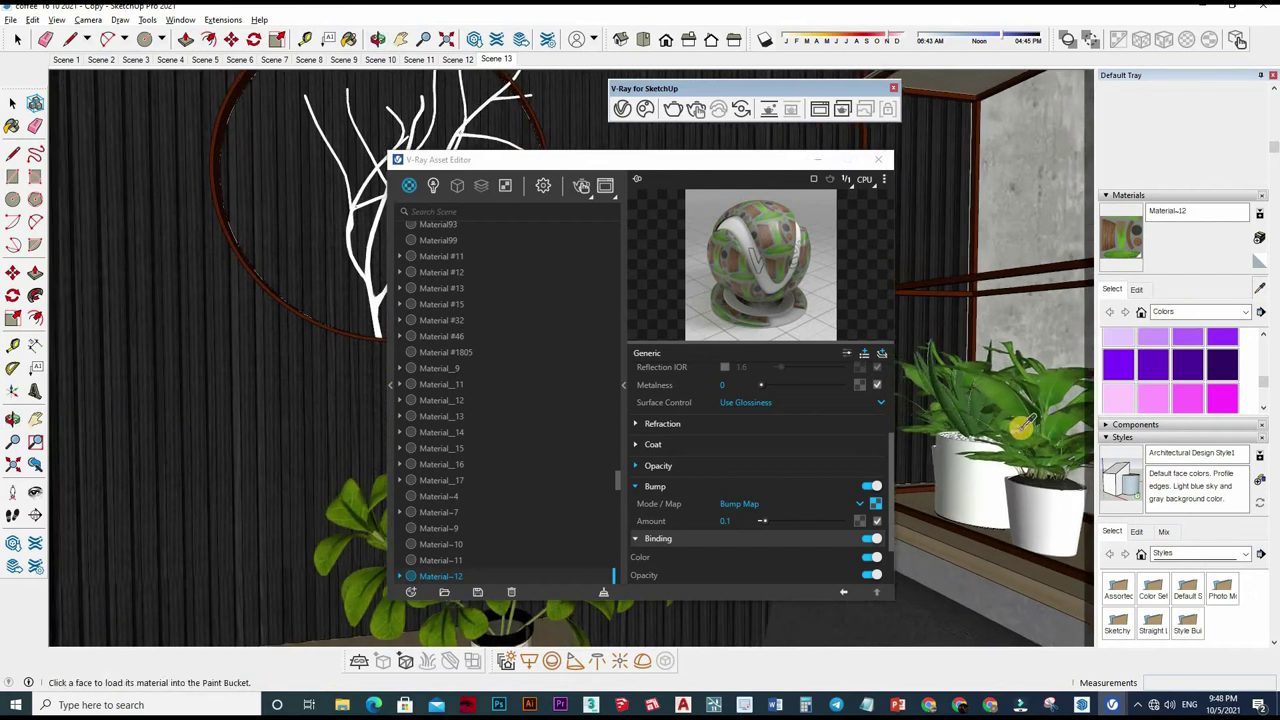
middle_click_drag(1062, 410, 947, 402)
left_click(941, 401, "alt")
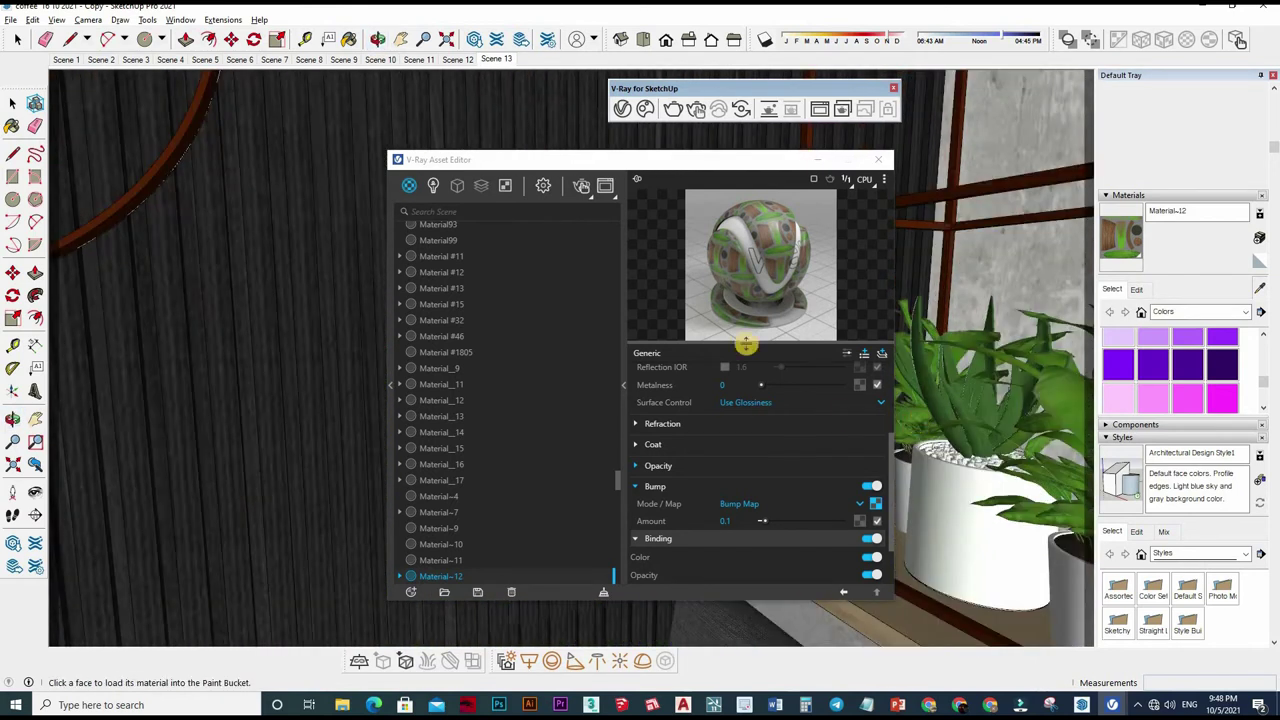
Step: Check the grass image, then point Material4's diffuse bitmap file to it in the TEXTURE folder
left_click(868, 406)
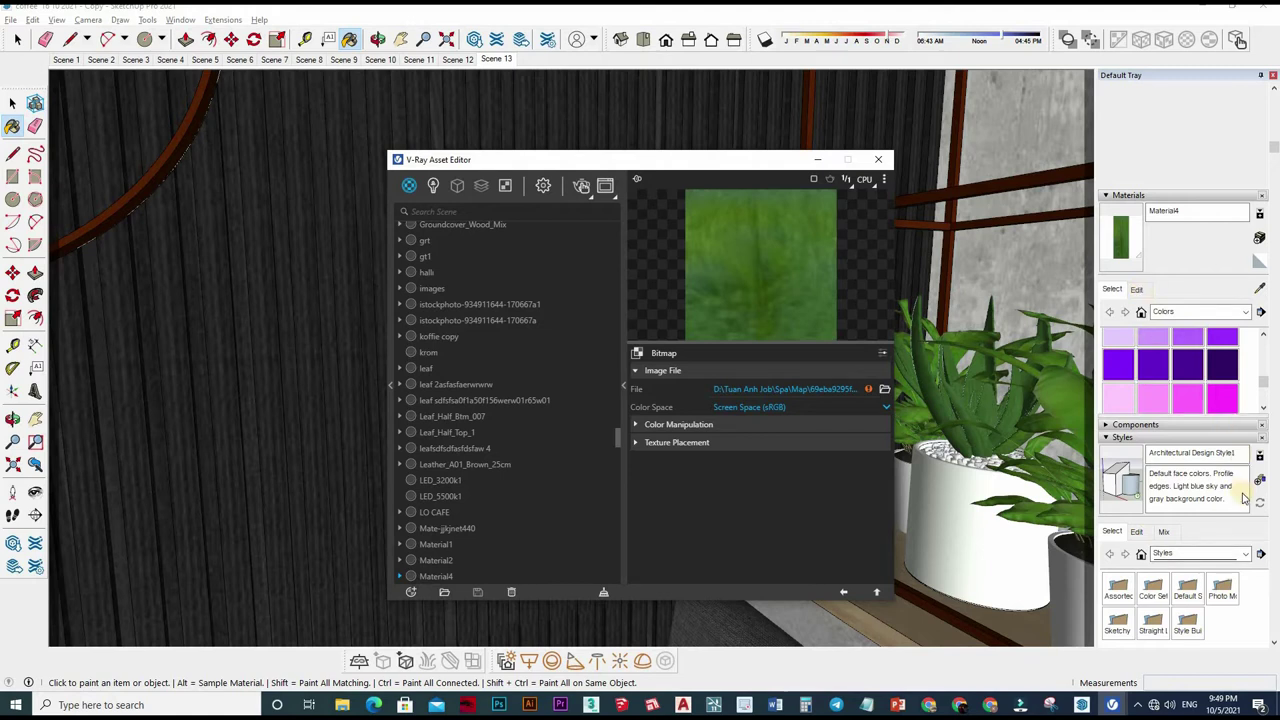
double_click(671, 300)
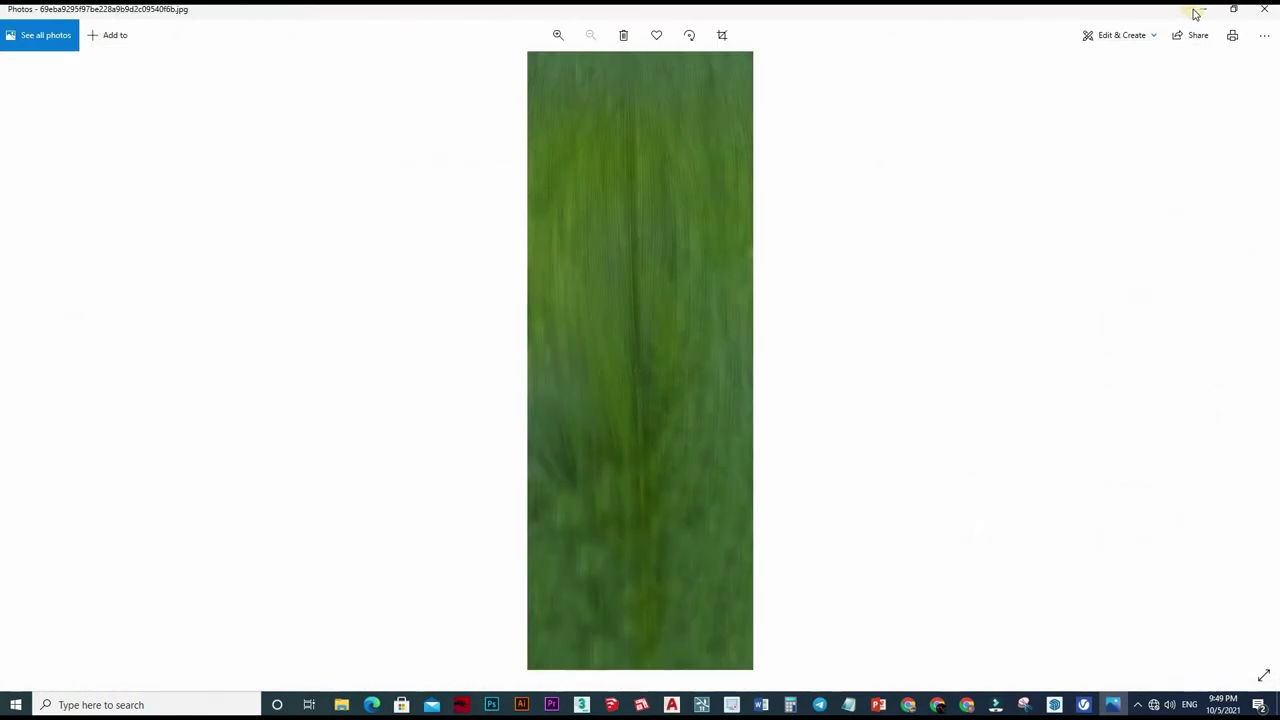
key("alt+F4")
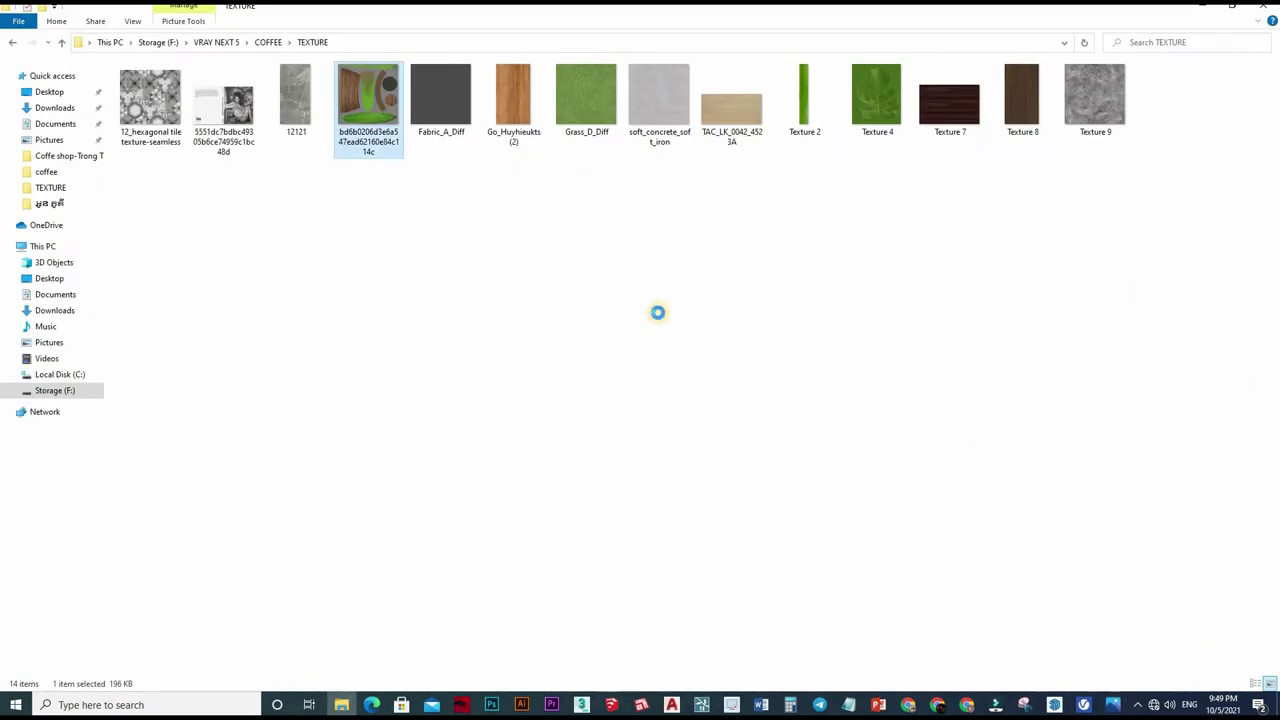
key("alt+F4")
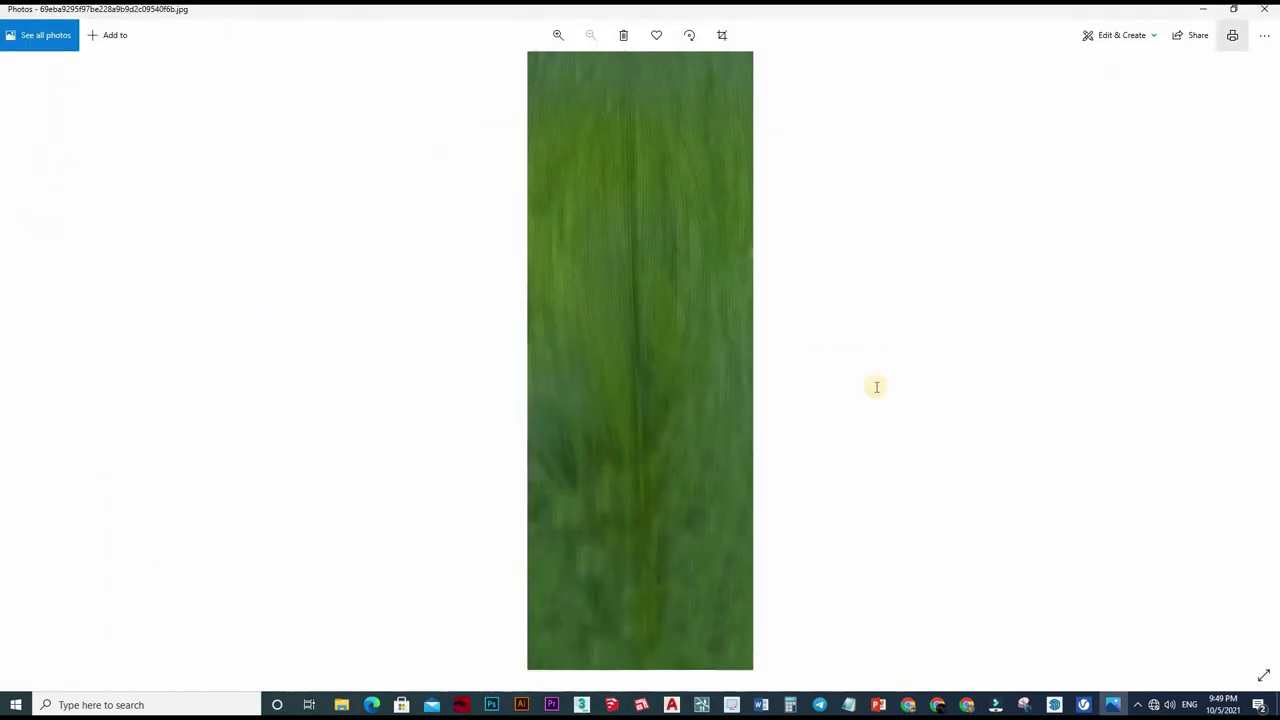
key("alt+F4")
left_click(790, 389)
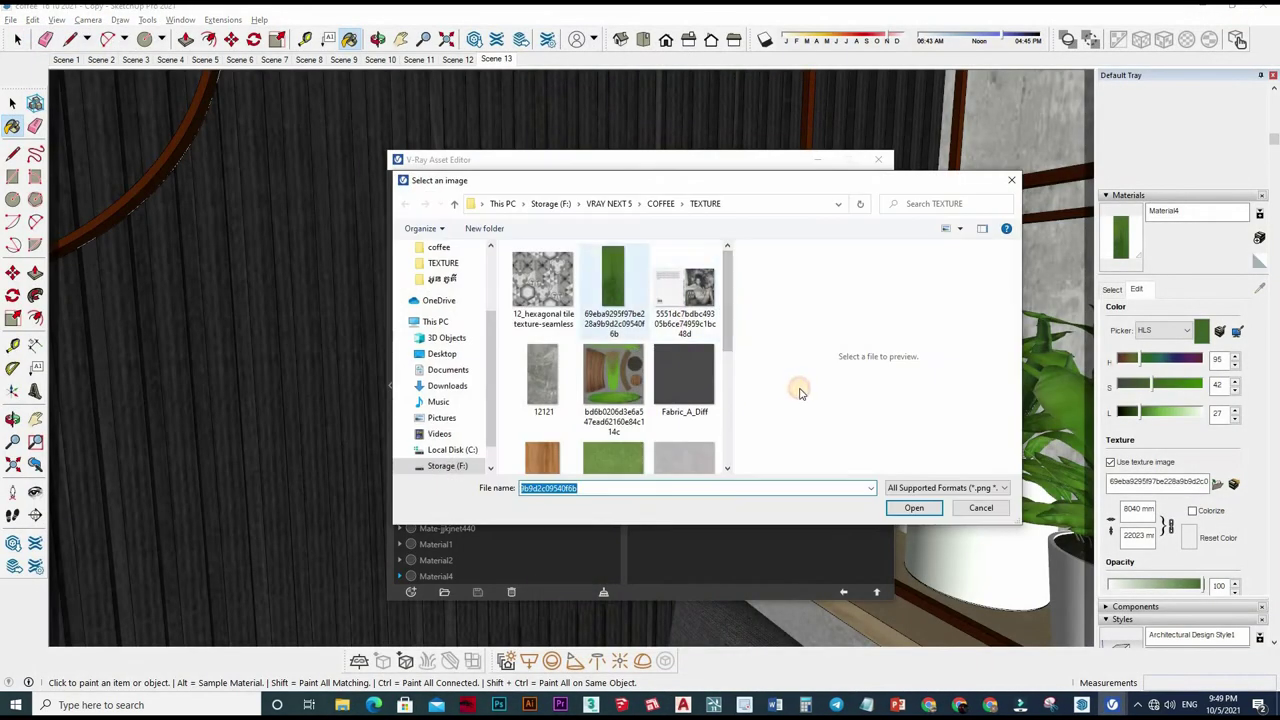
key("Return")
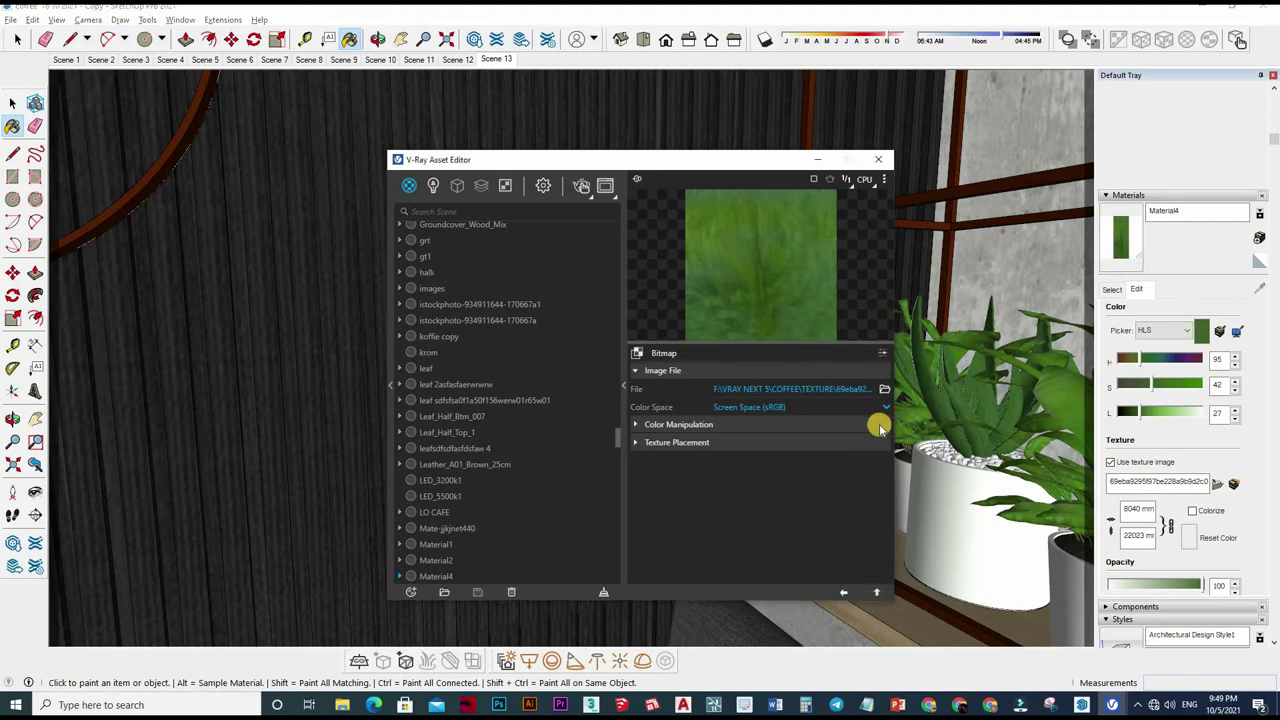
left_click(869, 410)
Step: Copy Material4's diffuse texture into a Custom-mode Binding texture slot
left_click(866, 412)
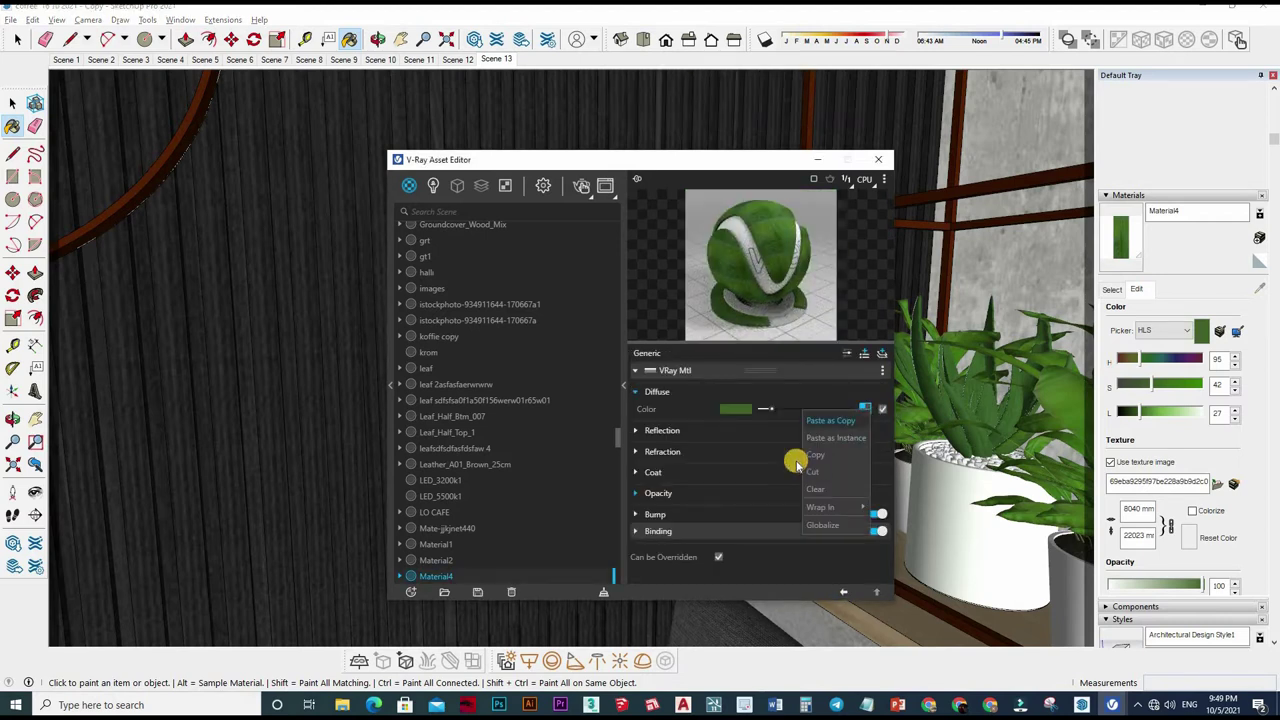
left_click(812, 508)
left_click(820, 533)
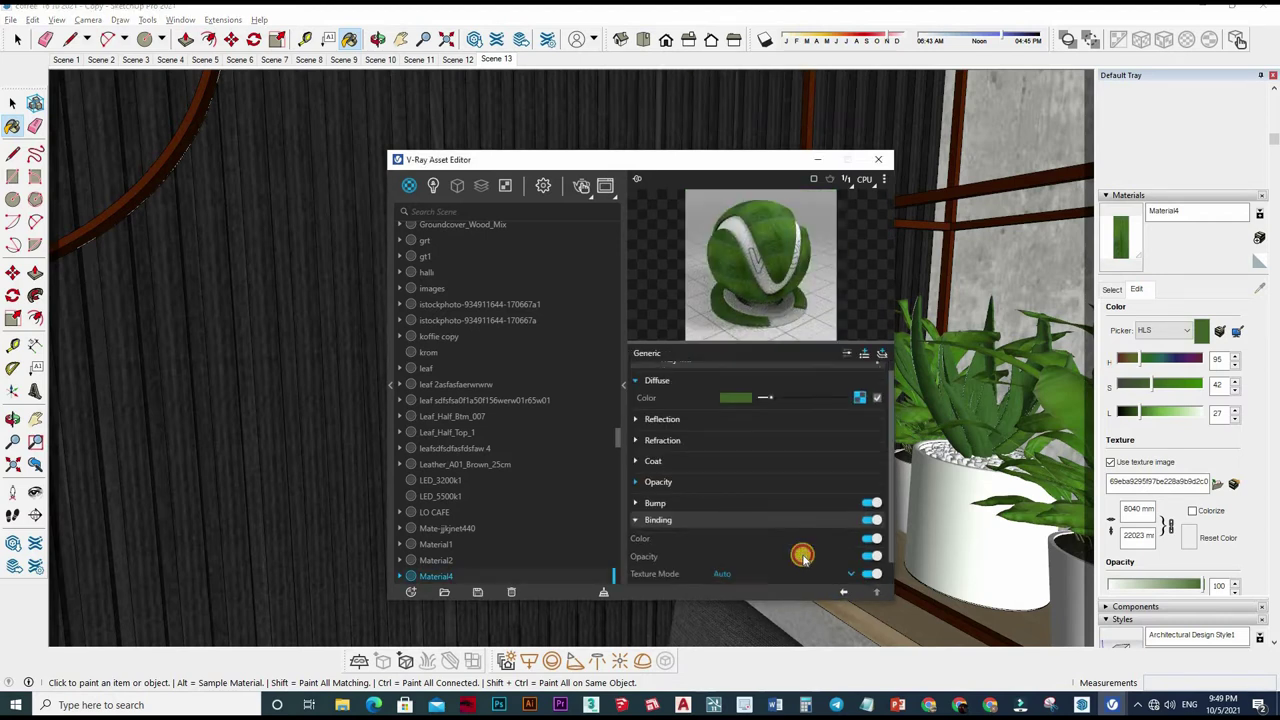
left_click(760, 531)
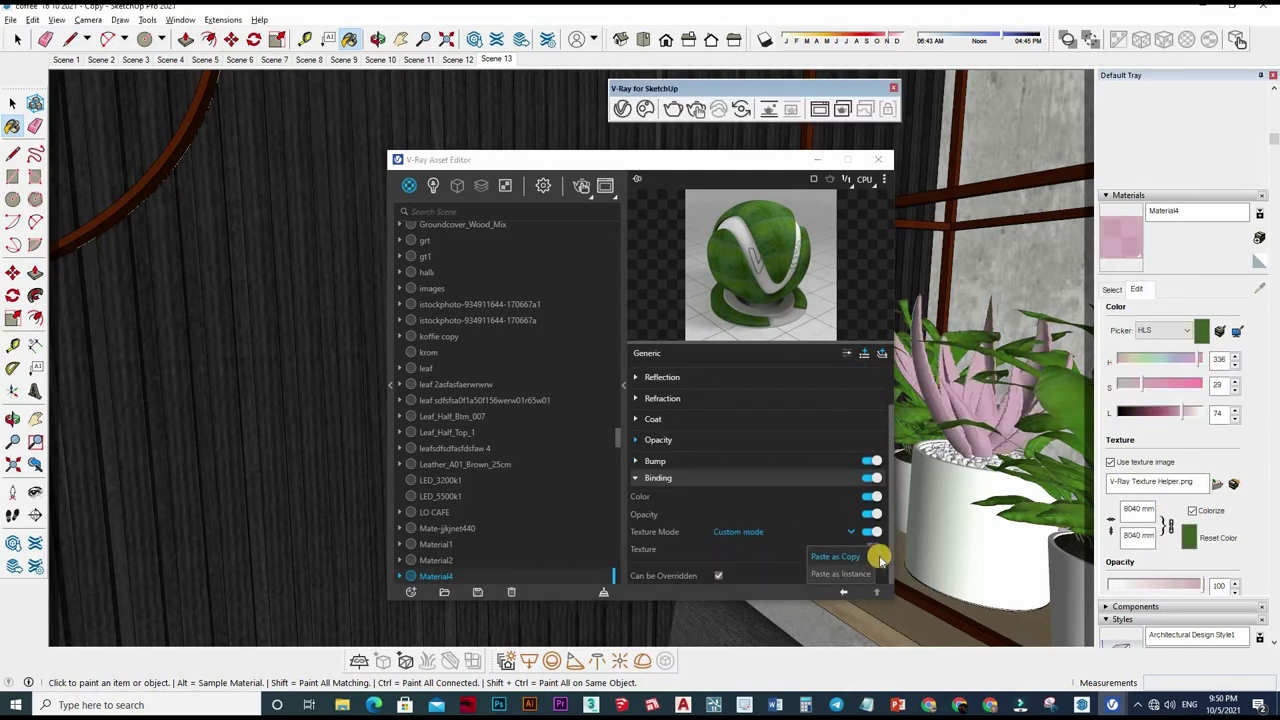
right_click(872, 550)
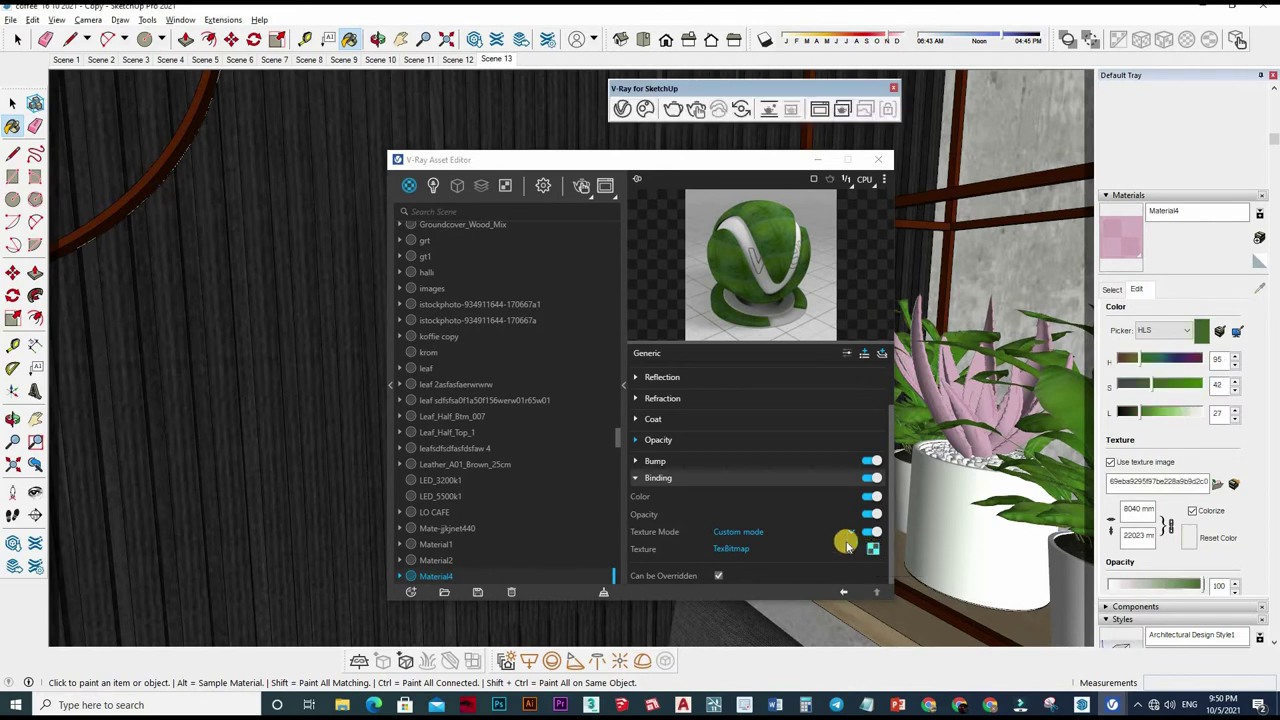
scroll(747, 430, "up", 2)
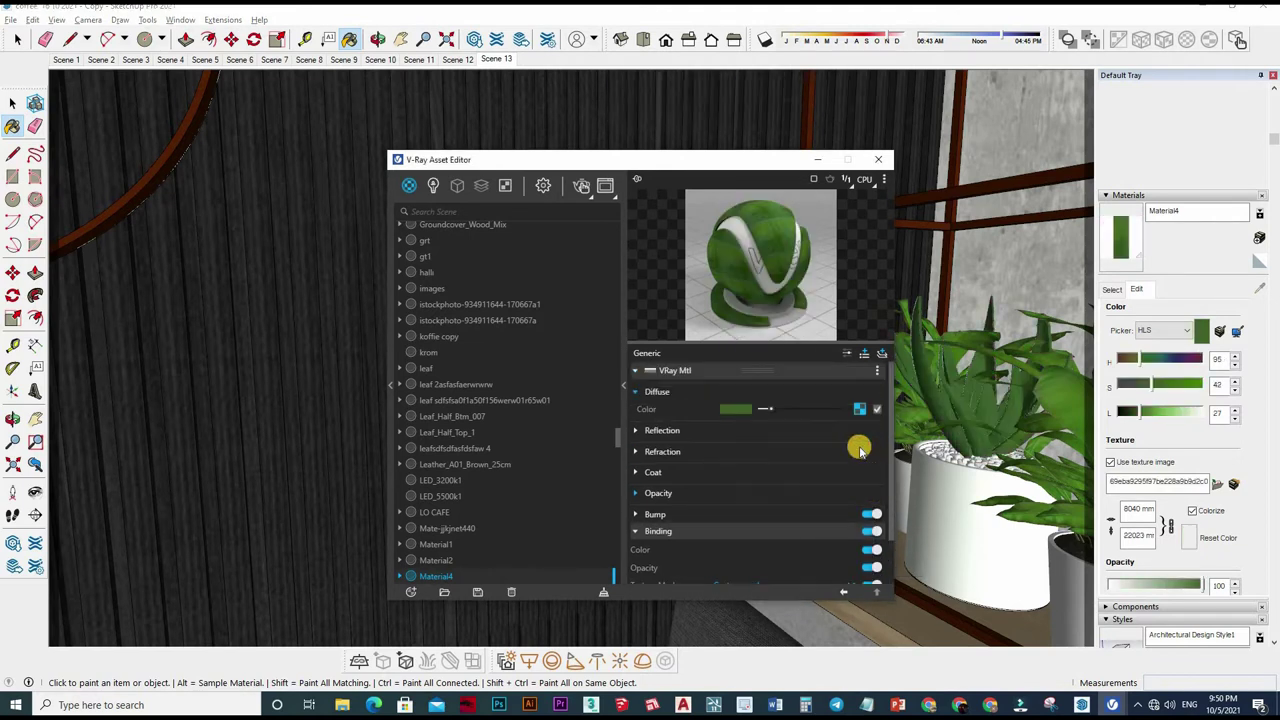
left_click(766, 431)
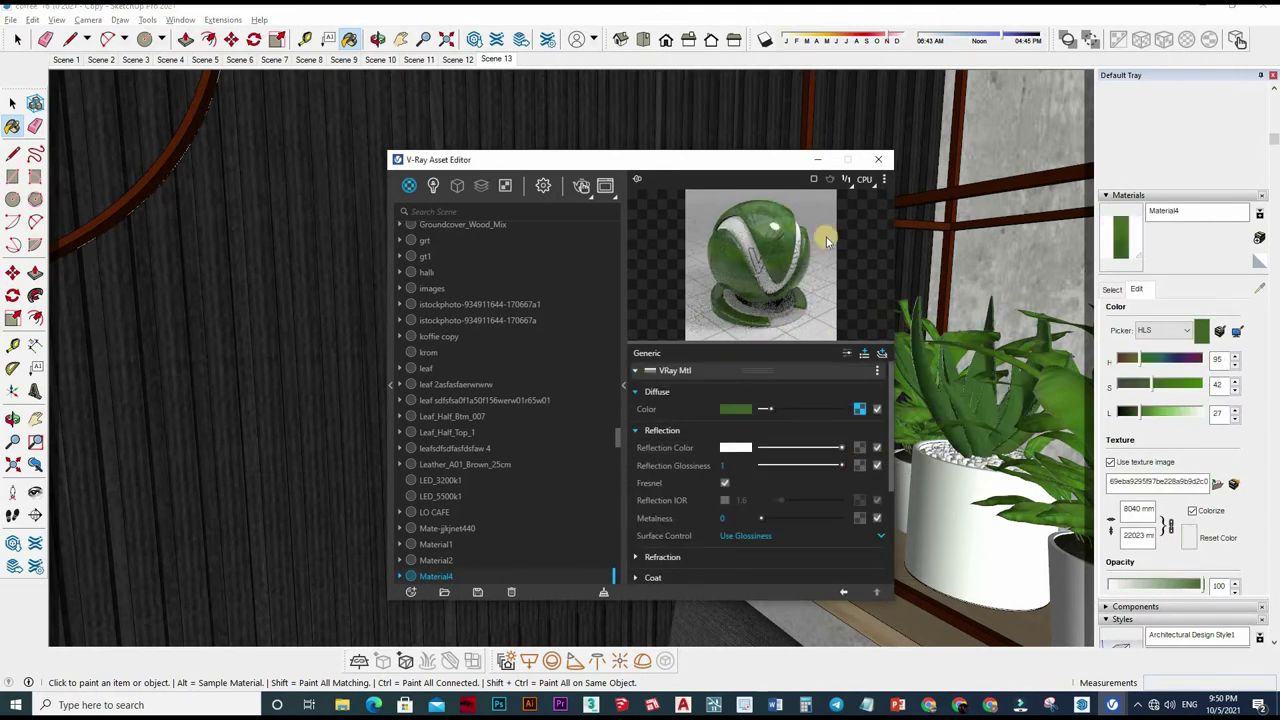
Step: Put a Color Correction texture in Material4's reflection glossiness with saturation -1 and brightness 0.5
left_click(859, 467)
left_click(877, 385)
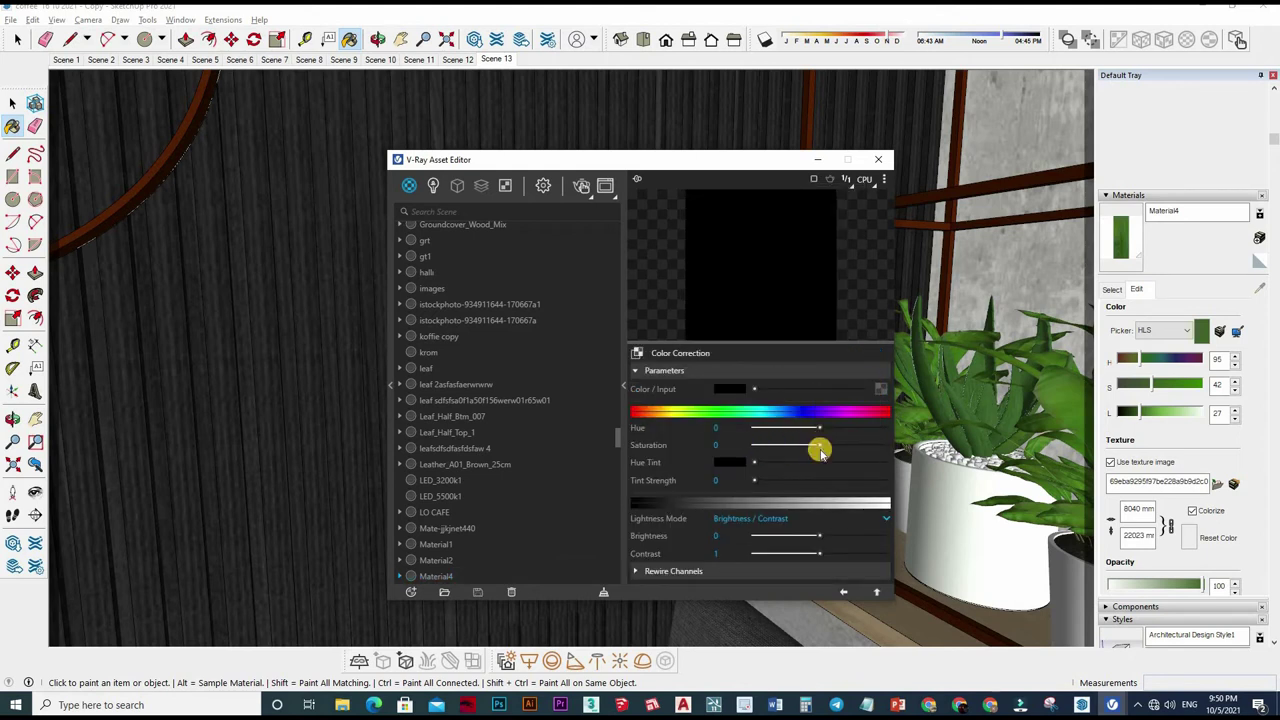
left_click_drag(820, 447, 701, 509)
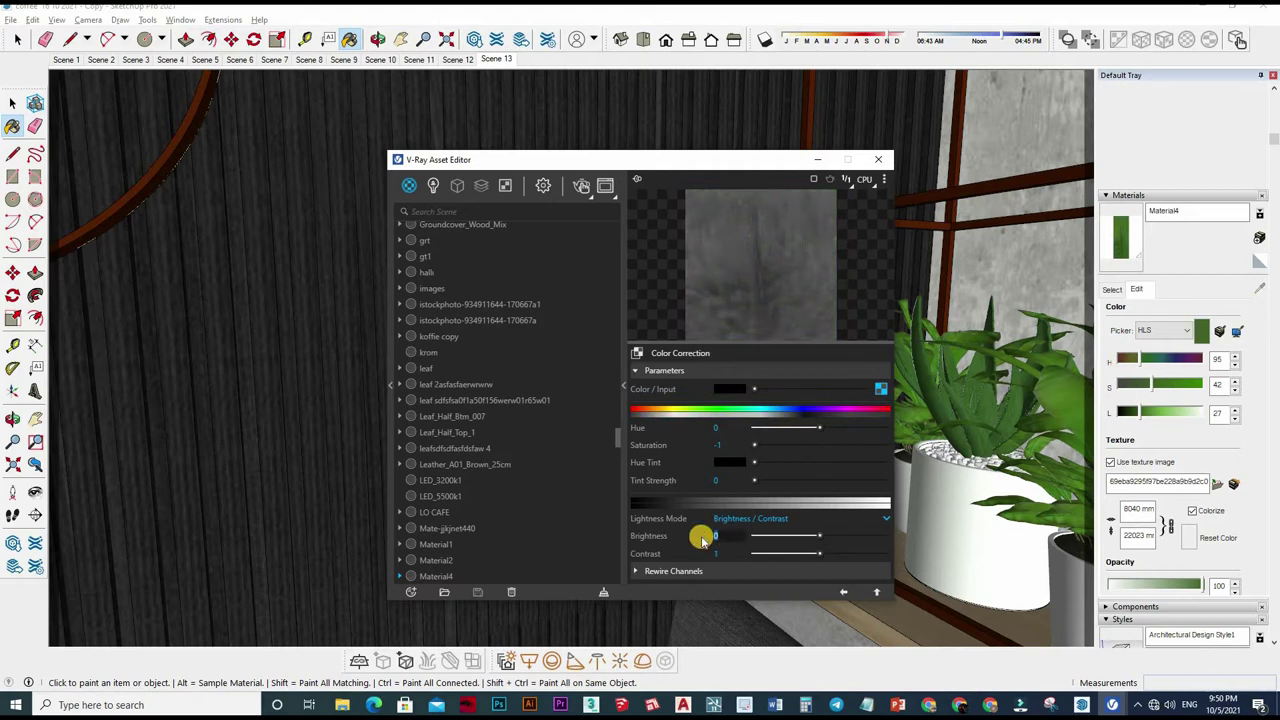
left_click(726, 537)
type(".5")
key("Return")
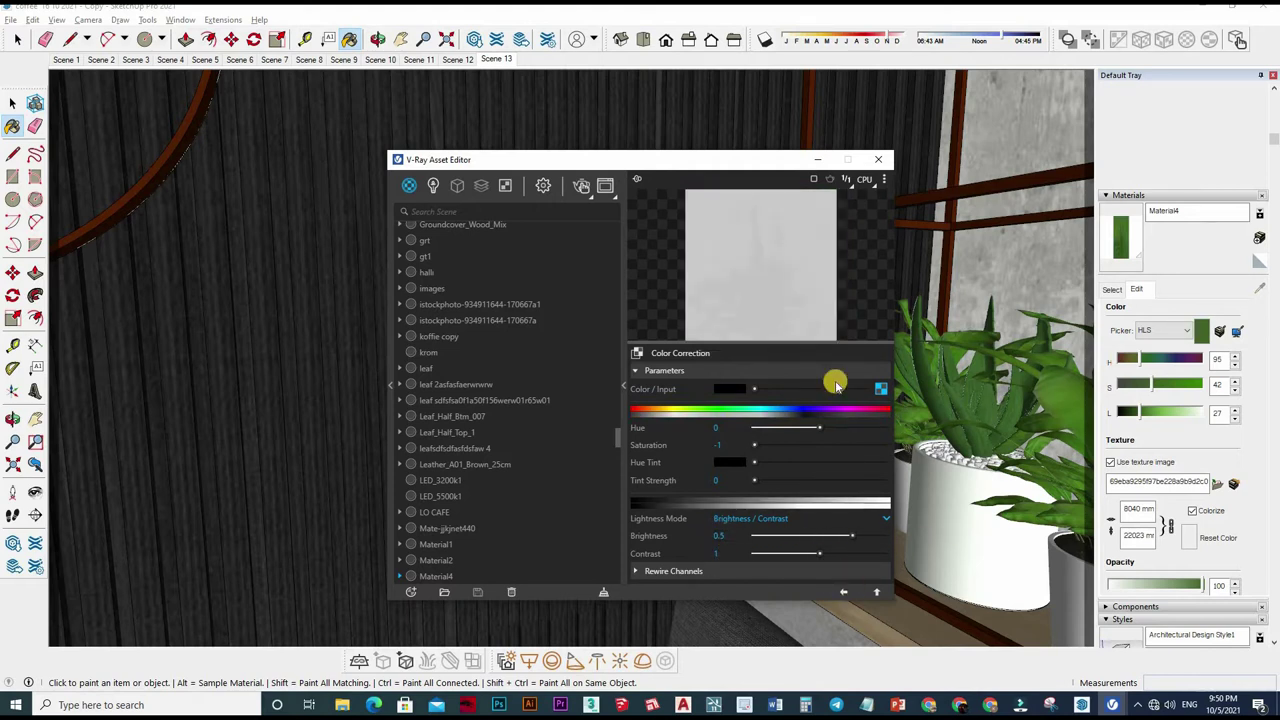
left_click(803, 403)
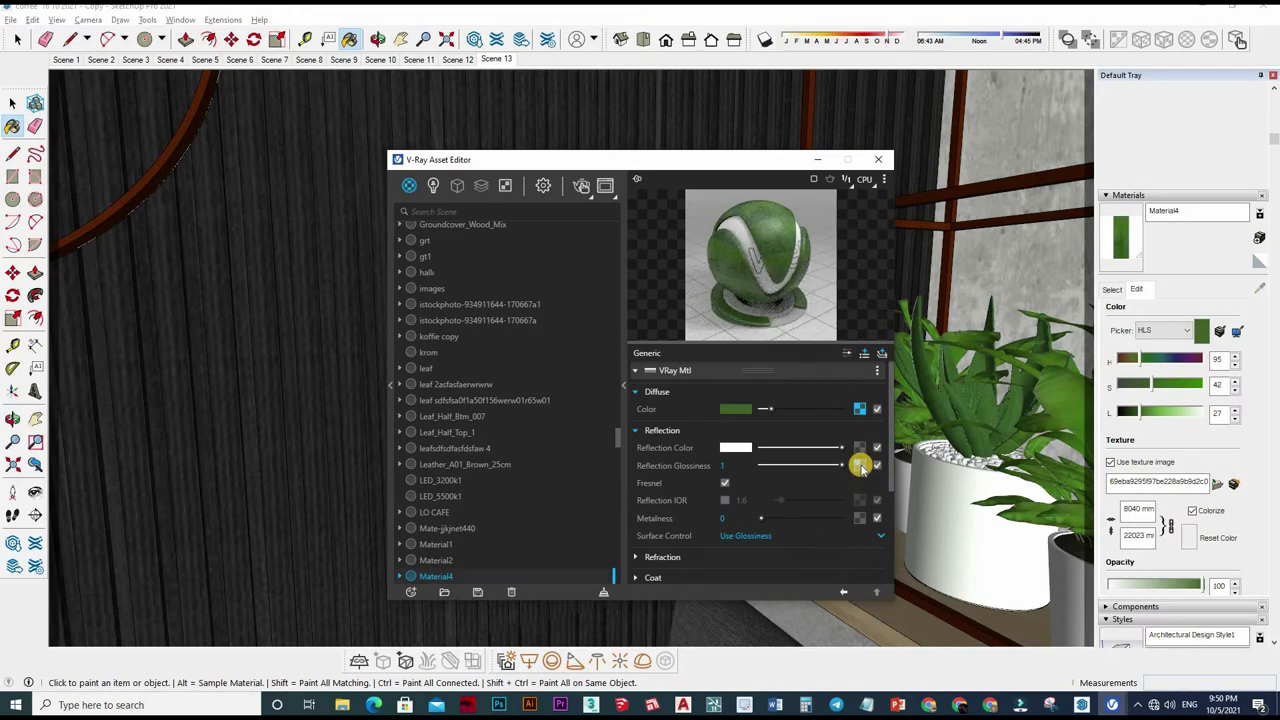
right_click(858, 462)
mouse_move(812, 438)
key("Escape")
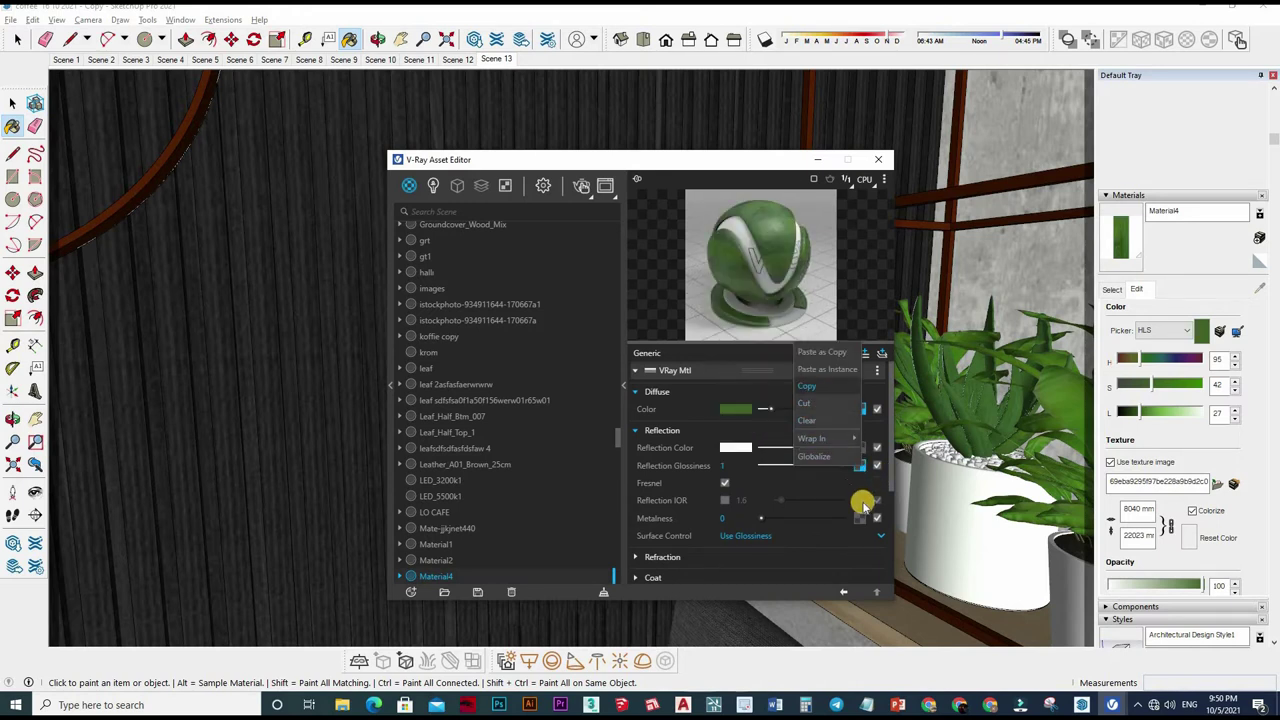
key("Escape")
scroll(880, 483, "down", 3)
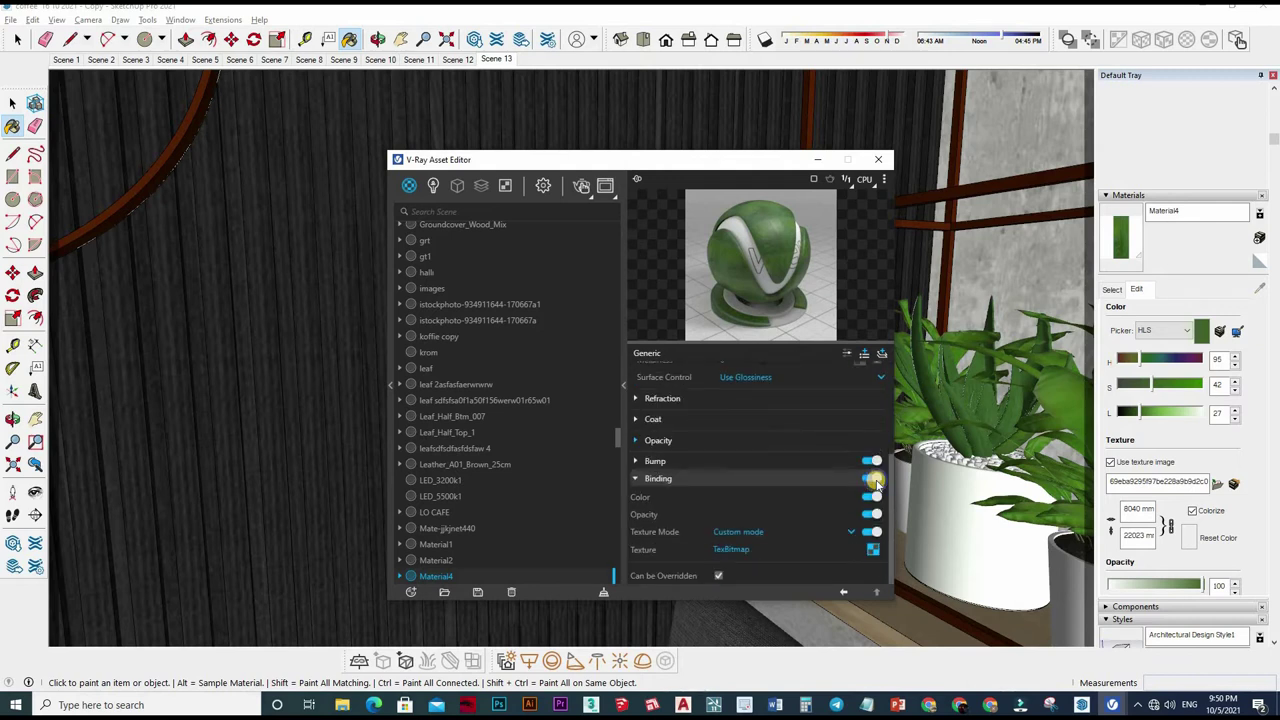
left_click(873, 480)
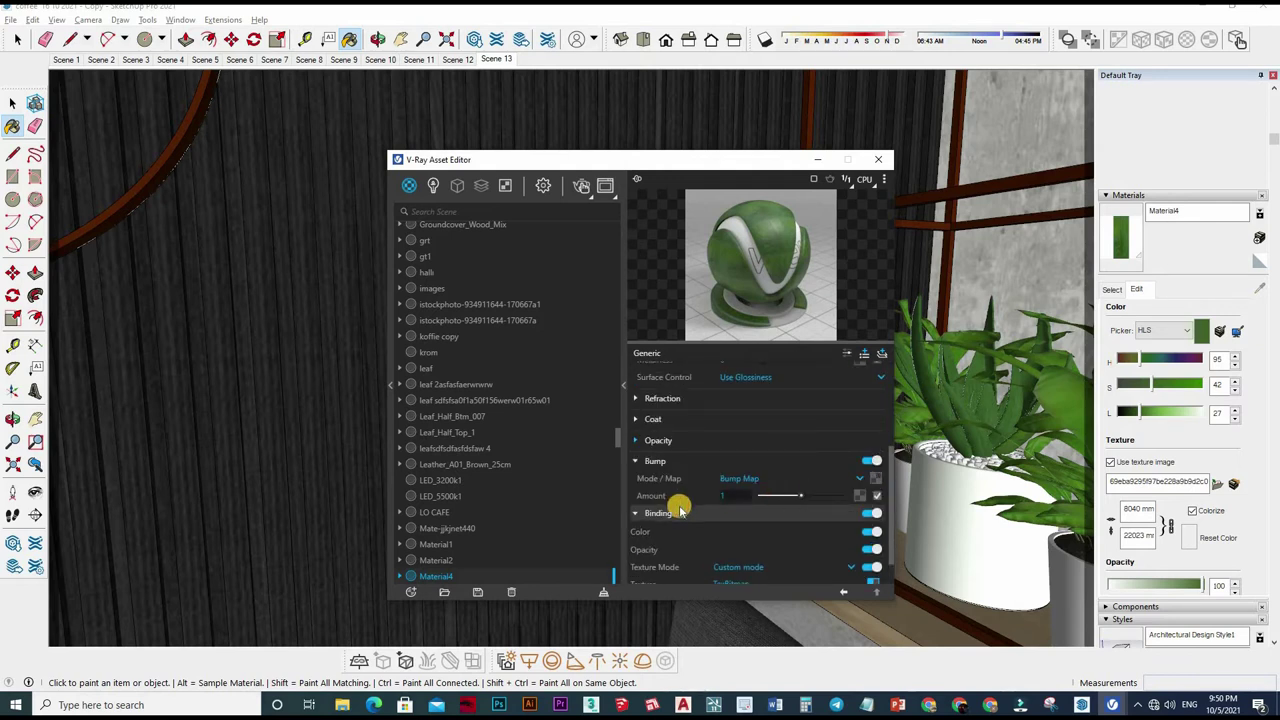
Step: Set Material4's bump amount to 0.1 and its bump map's Color Correction brightness to 0.7
type("0.1")
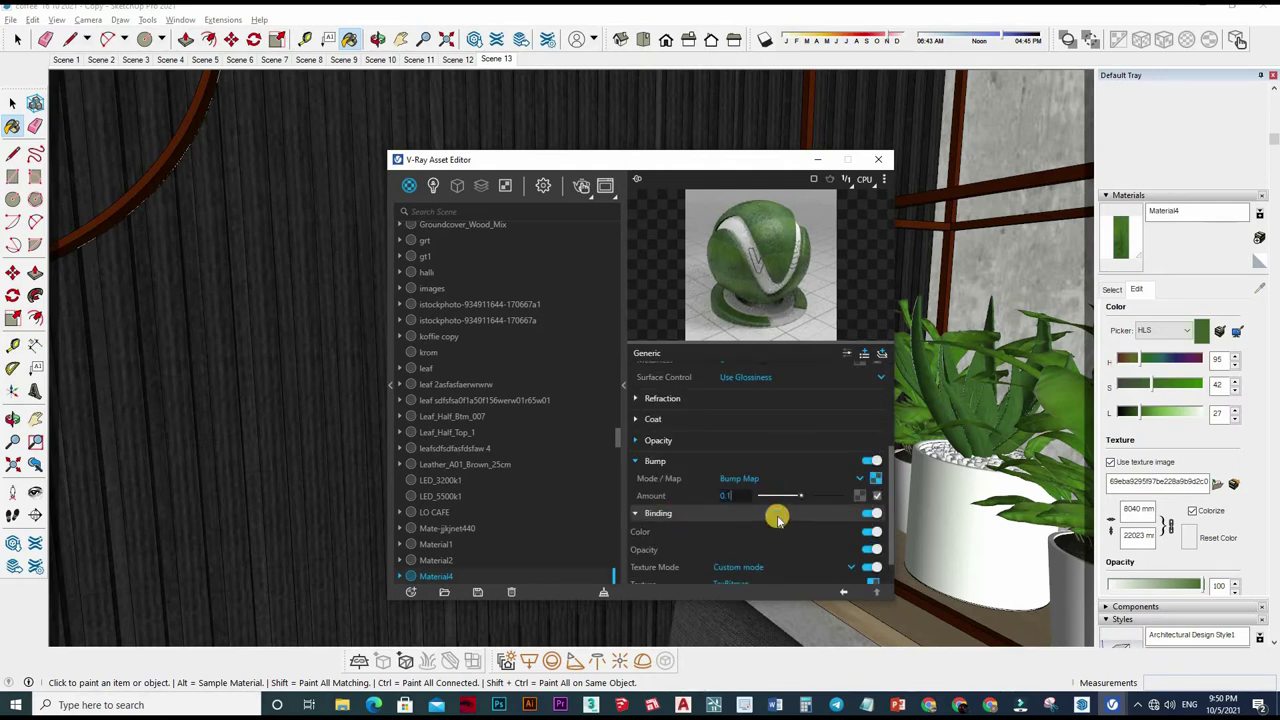
key("Return")
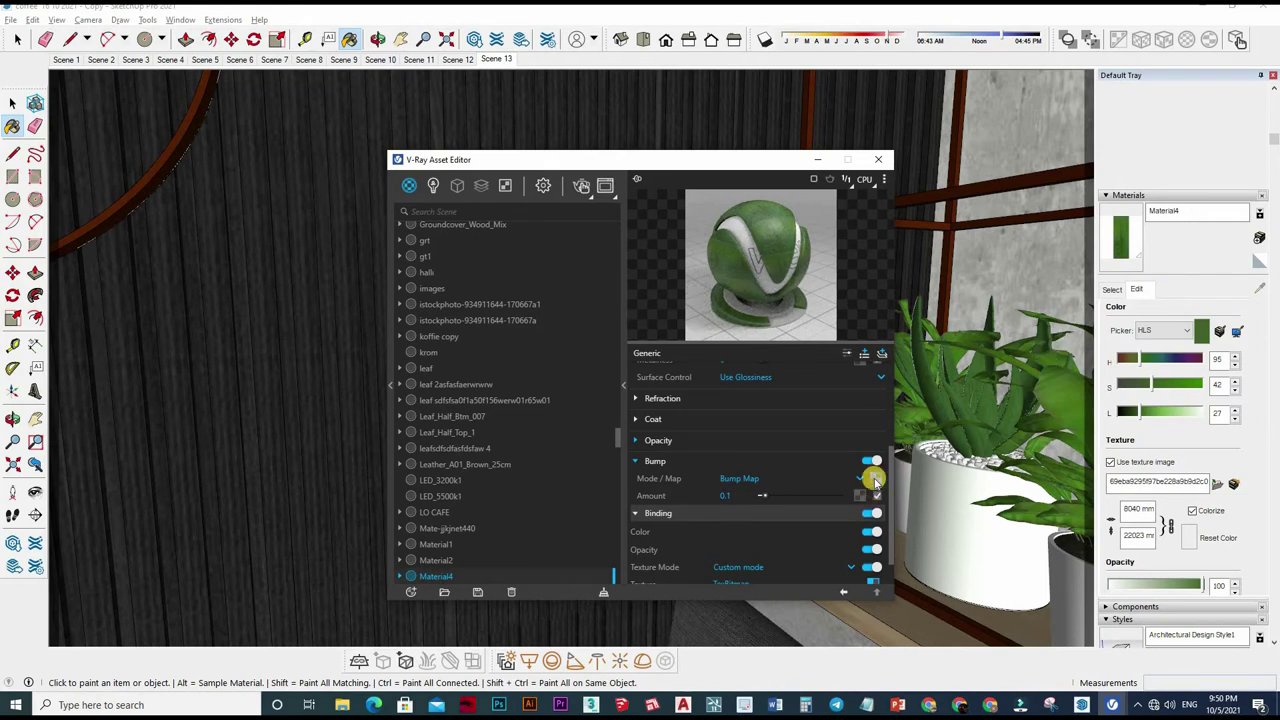
left_click(873, 480)
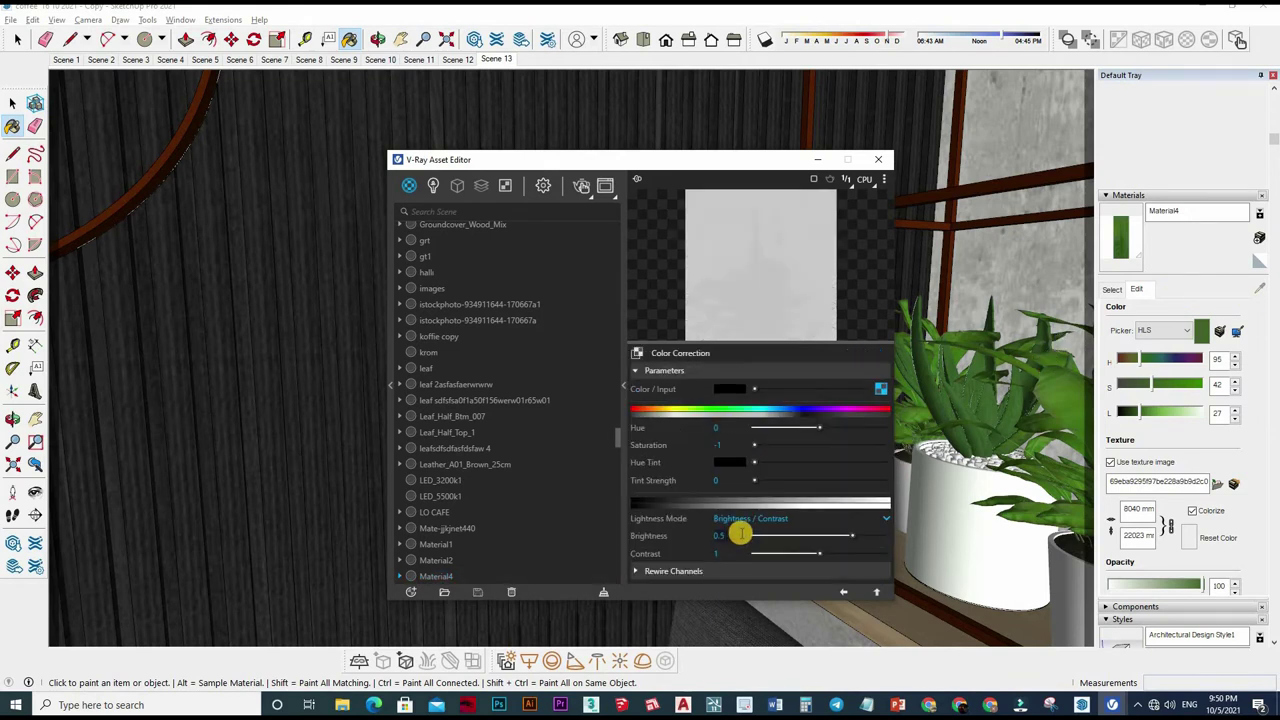
type("0.7")
key("Return")
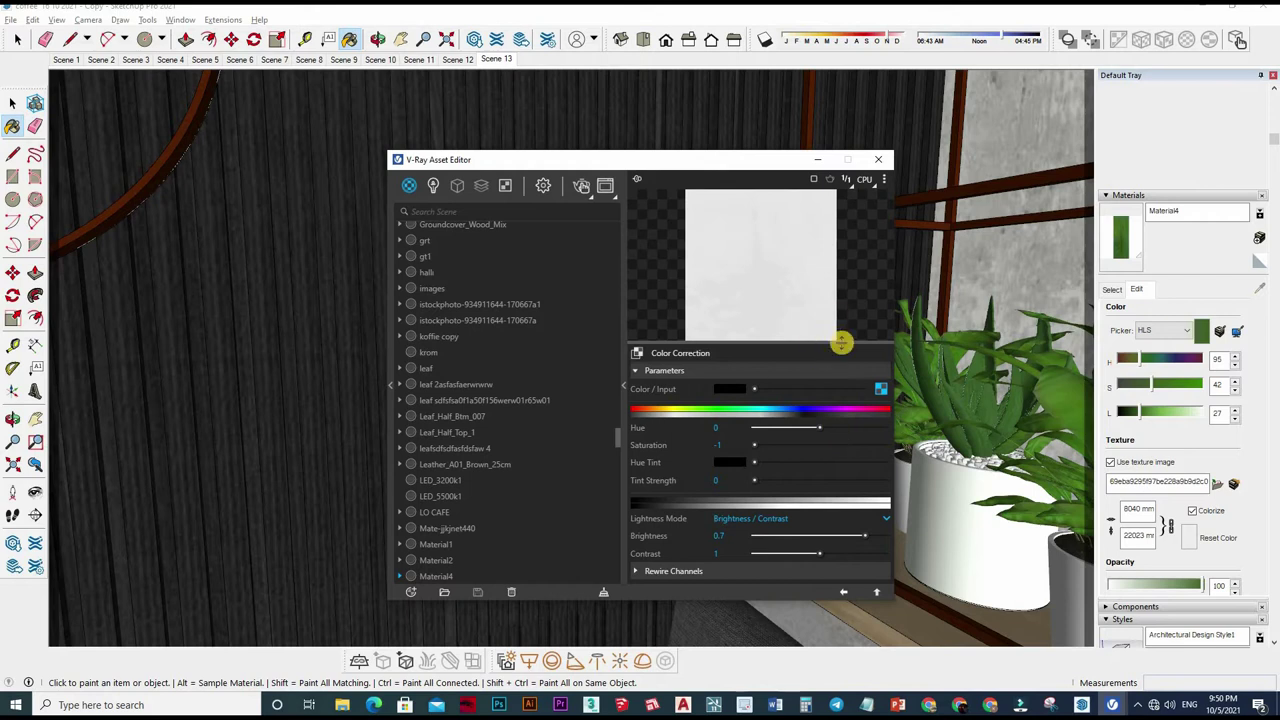
left_click(852, 393)
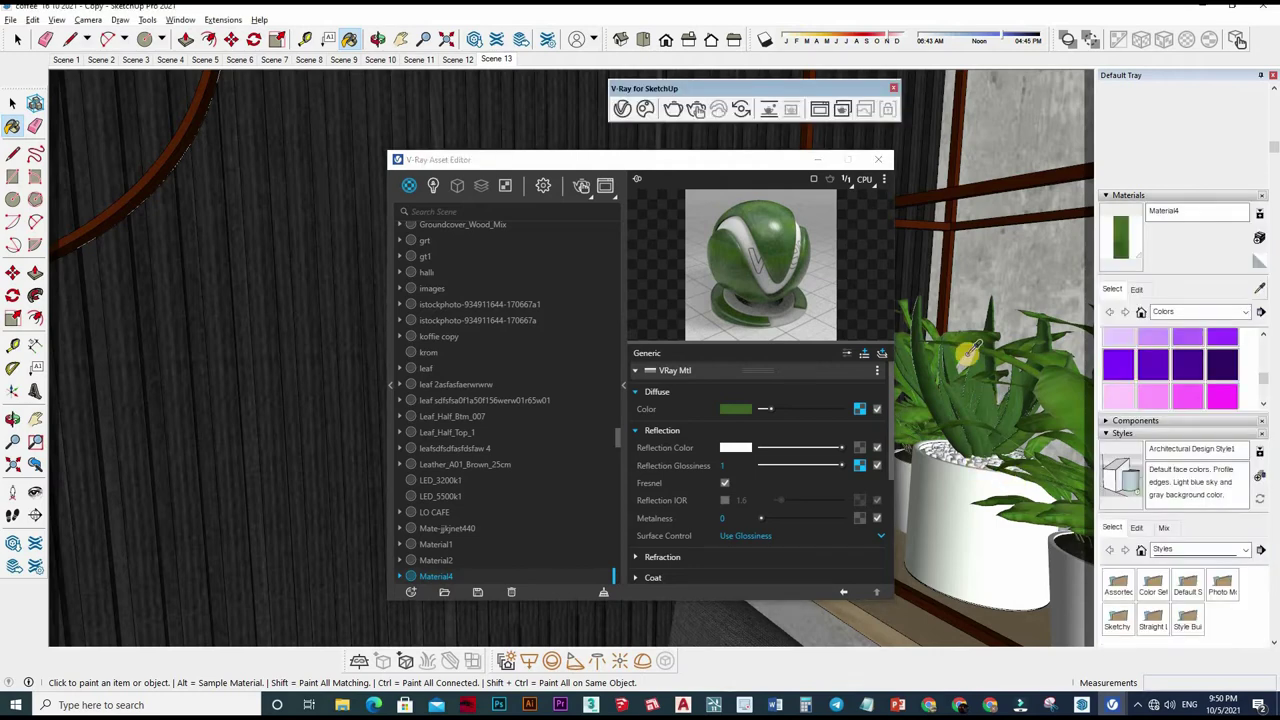
mouse_move(970, 460)
middle_mouse_down()
mouse_move(940, 335)
mouse_move(1005, 318)
mouse_move(985, 420)
mouse_move(855, 357)
mouse_move(794, 403)
middle_mouse_up()
Step: Sample the sofa's grey fabric material and open its diffuse bitmap's texture file
left_click(794, 403)
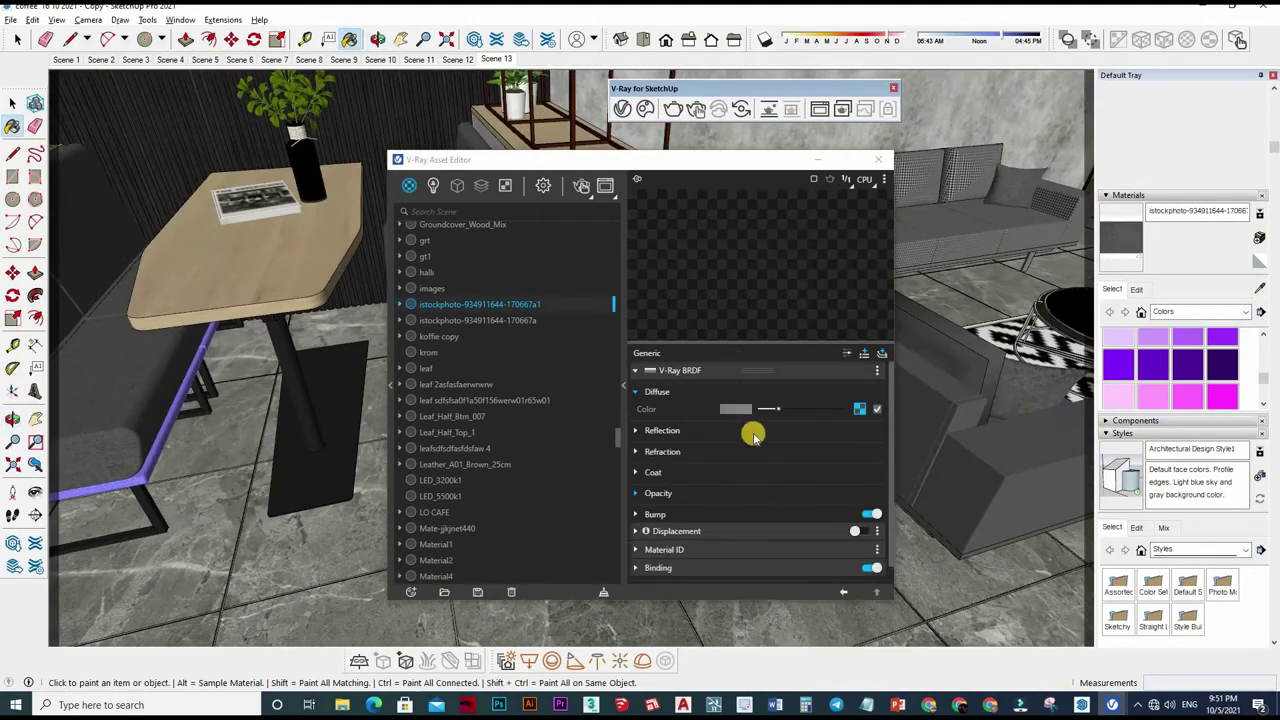
left_click(861, 407)
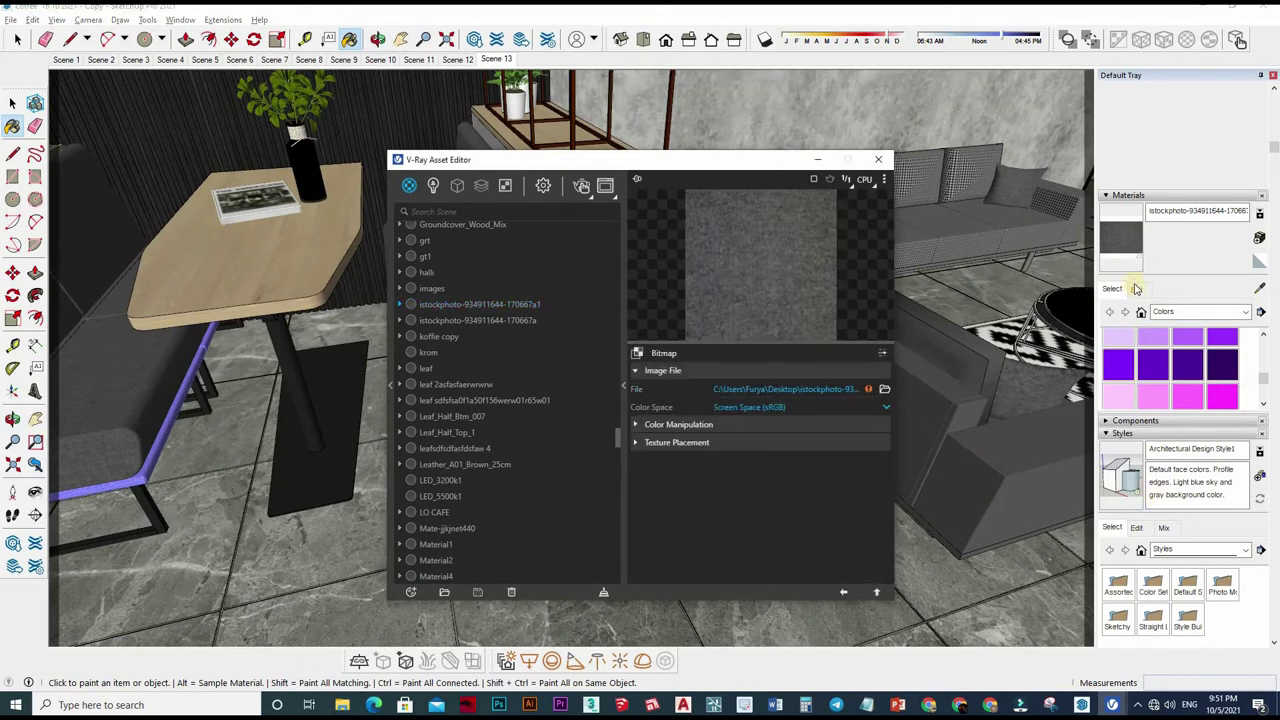
left_click(1136, 289)
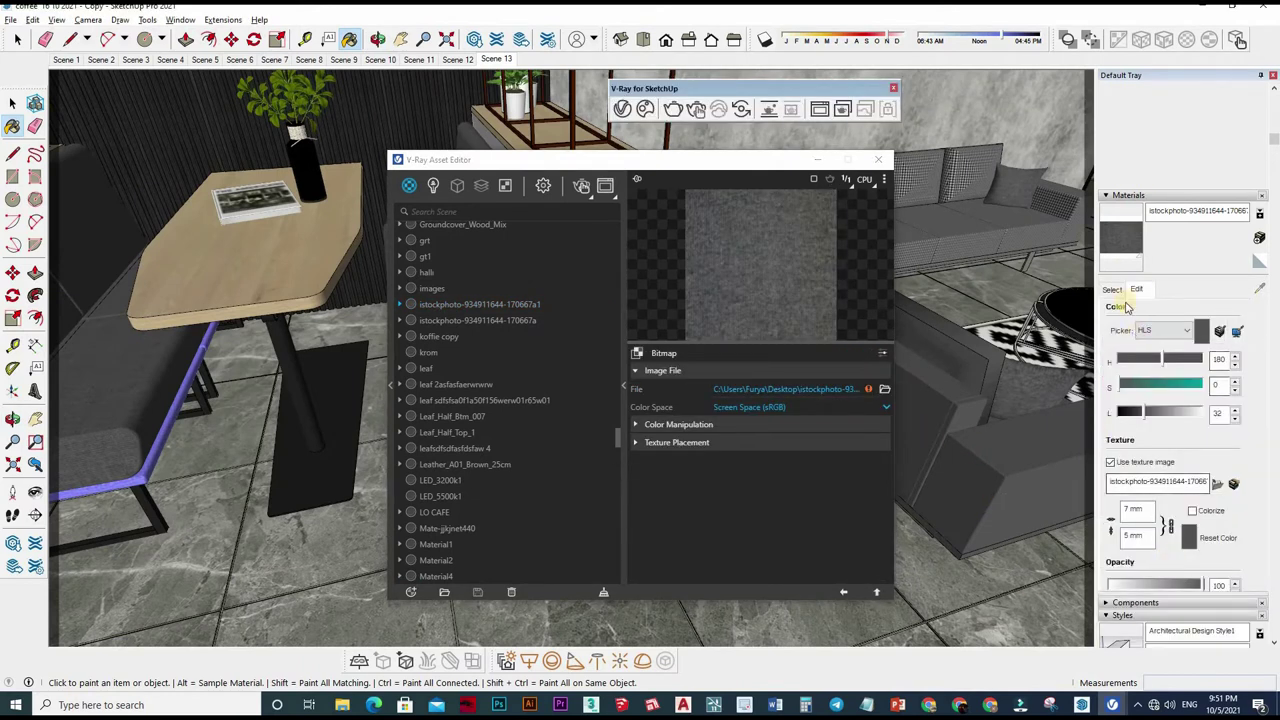
left_click(1235, 484)
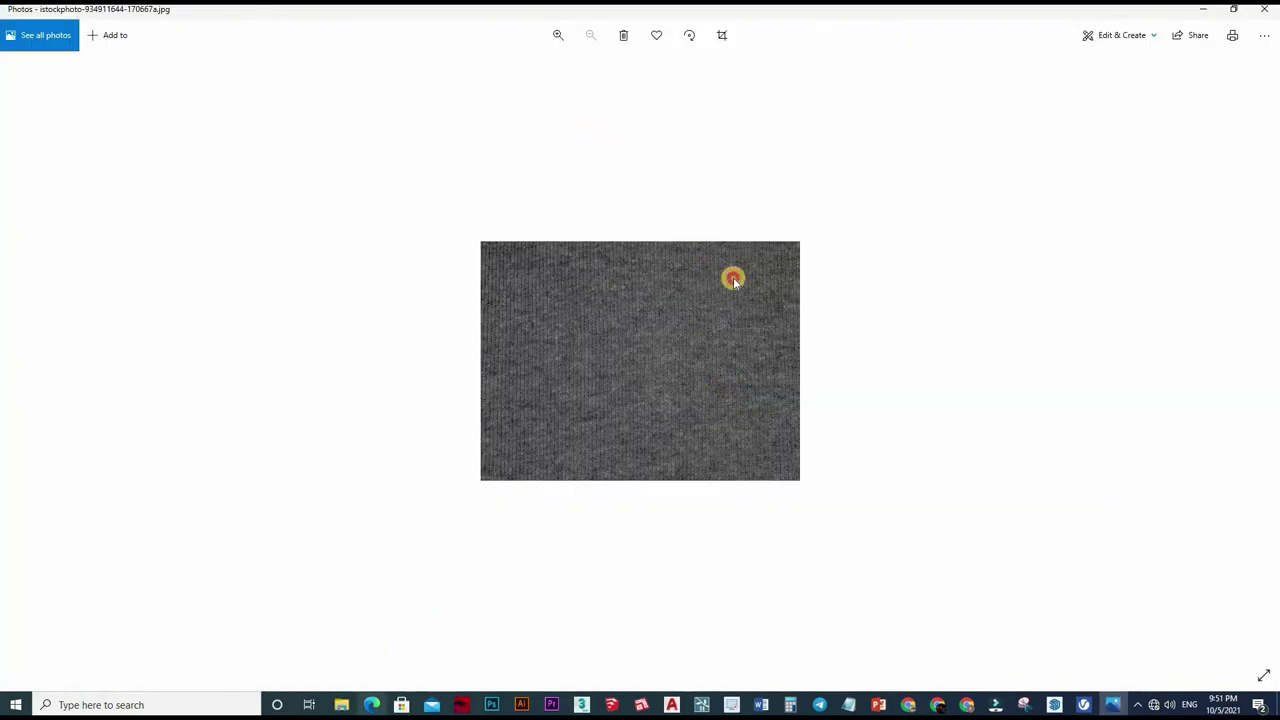
key("alt+Tab")
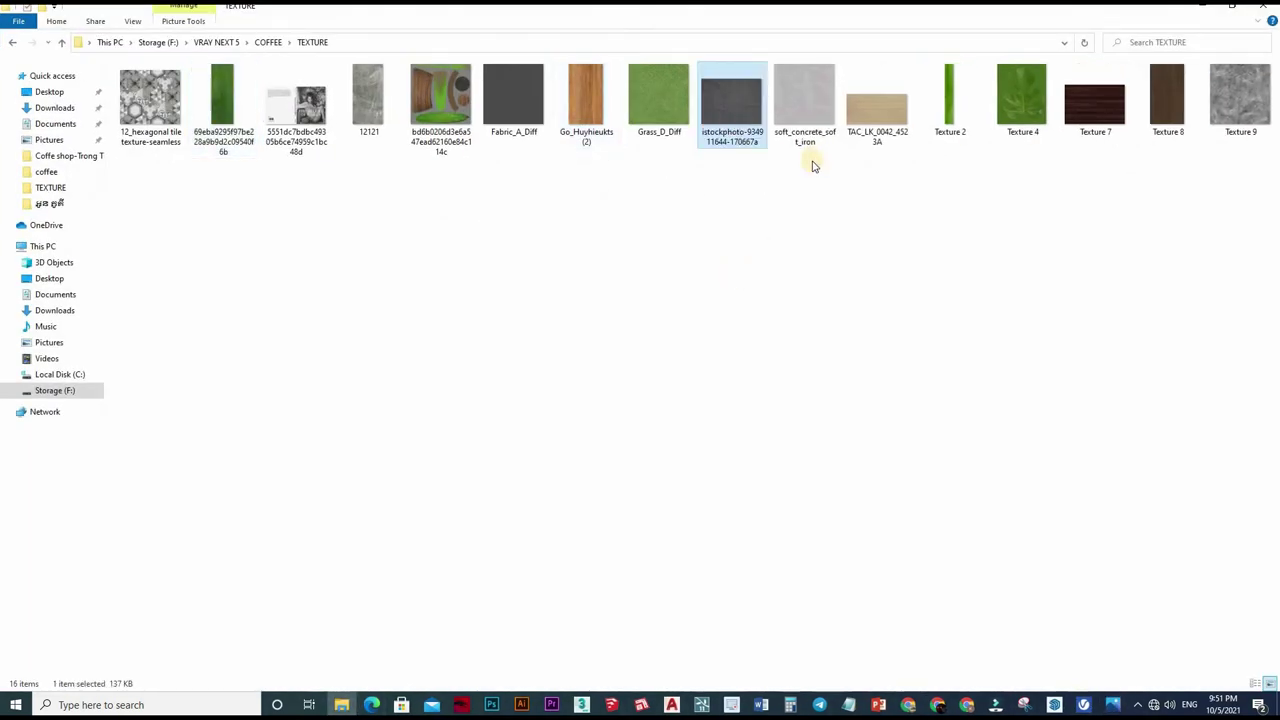
left_click(1263, 8)
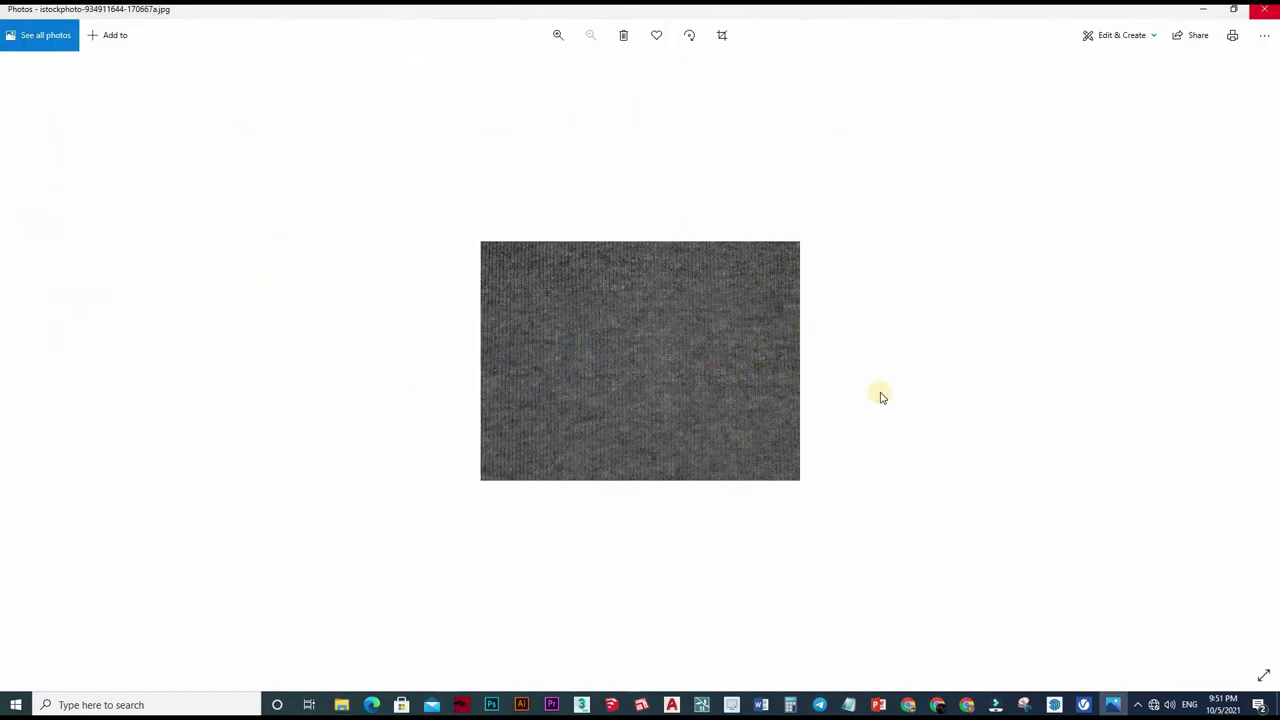
key("alt+Tab")
left_click(884, 389)
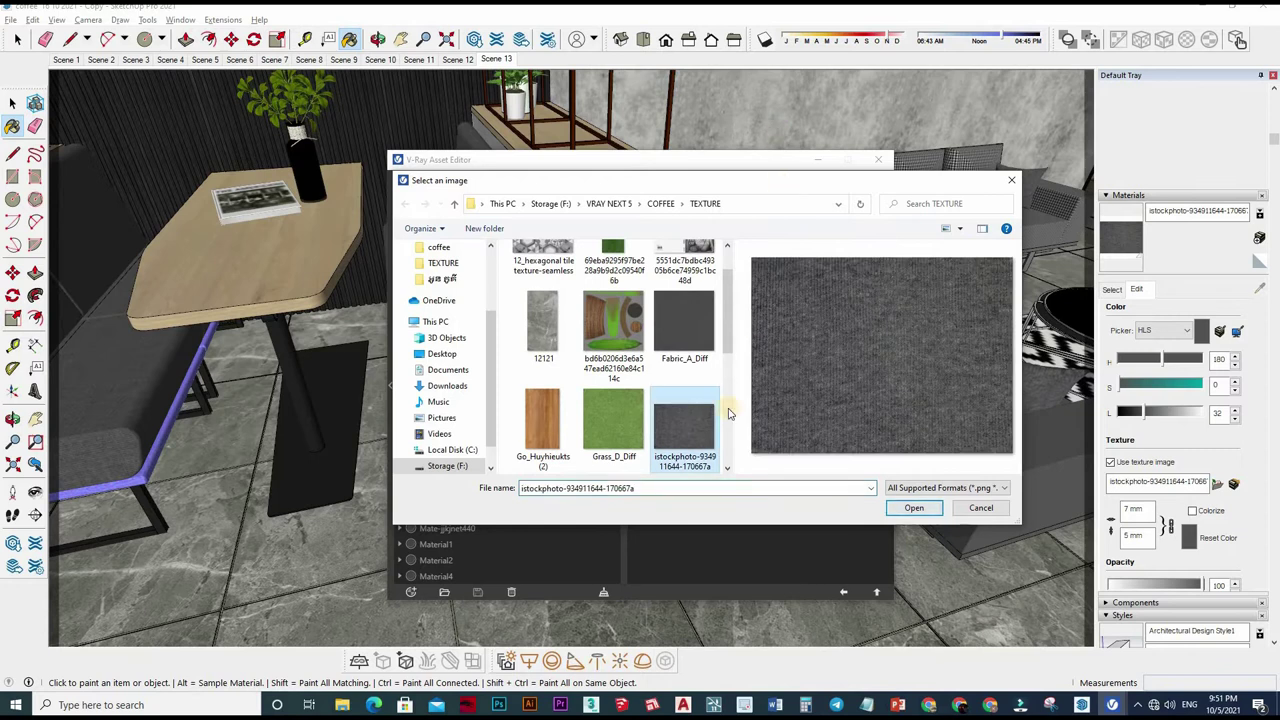
left_click(914, 507)
left_click(845, 587)
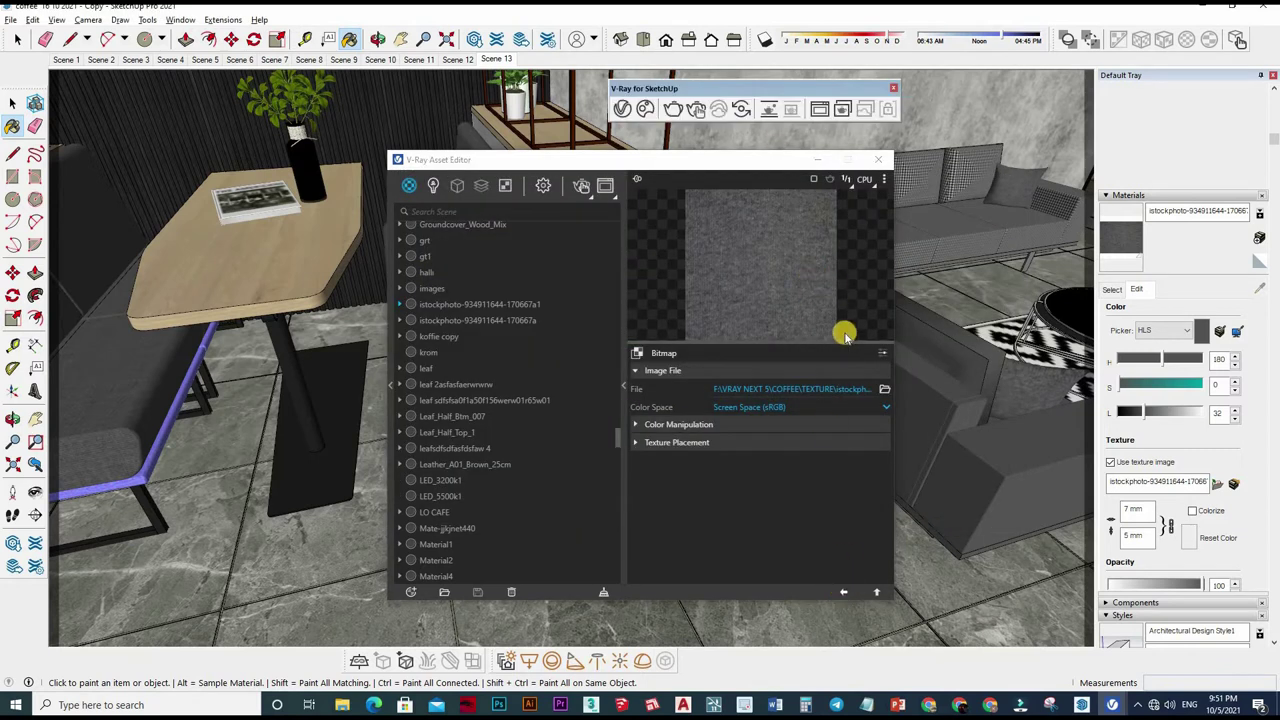
Step: Copy the diffuse fabric texture and paste it into Binding, set to Custom mode
right_click(859, 409)
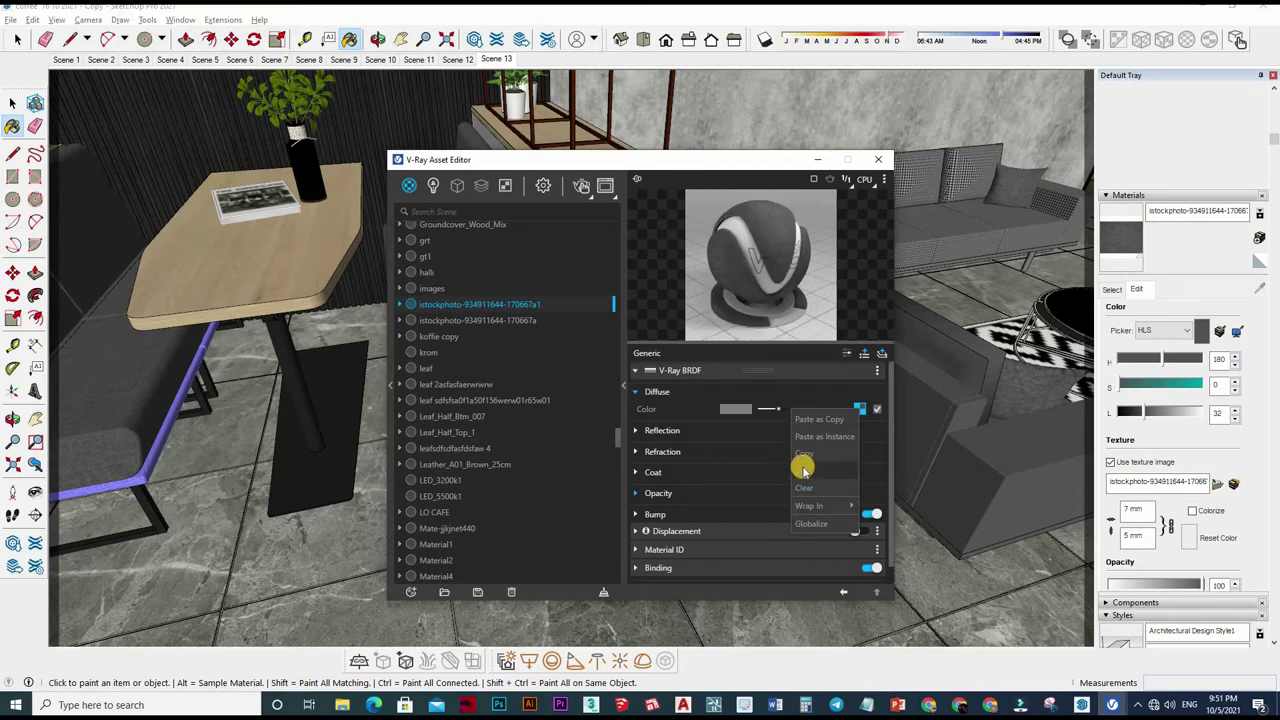
left_click(751, 551)
scroll(888, 557, "down", 1)
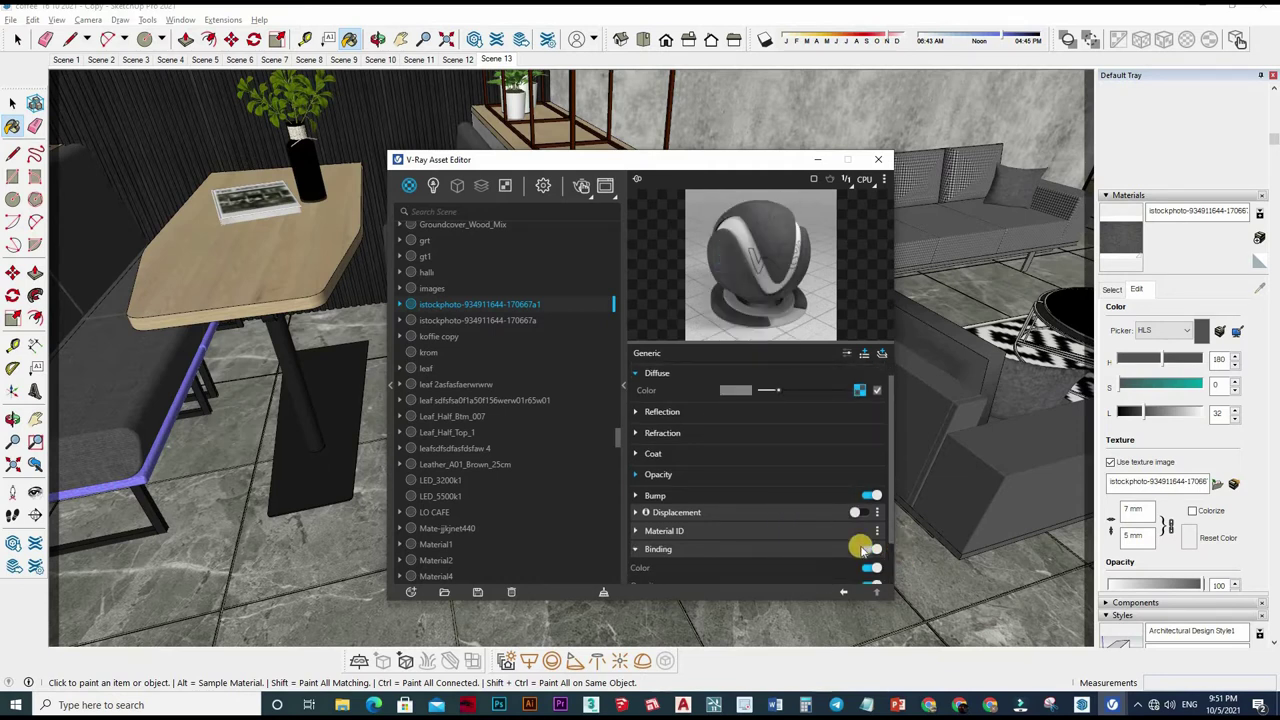
left_click(855, 549)
left_click(745, 540)
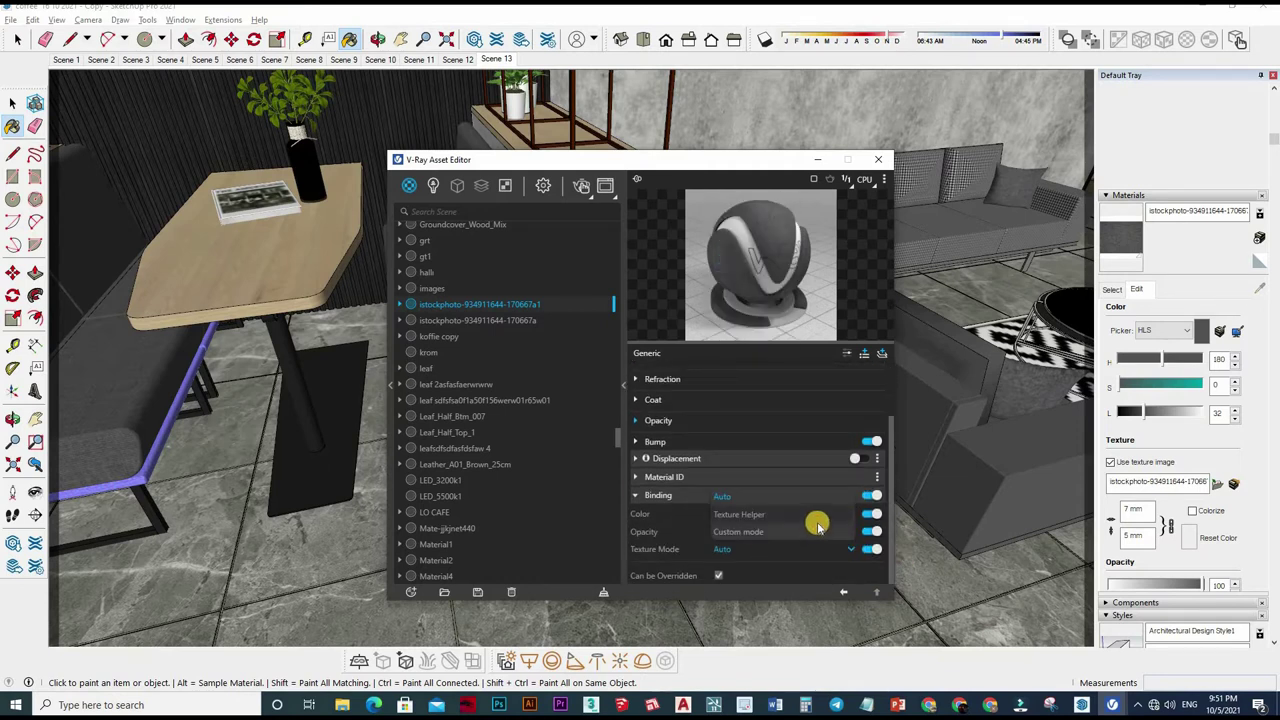
left_click(814, 520)
left_click(875, 550)
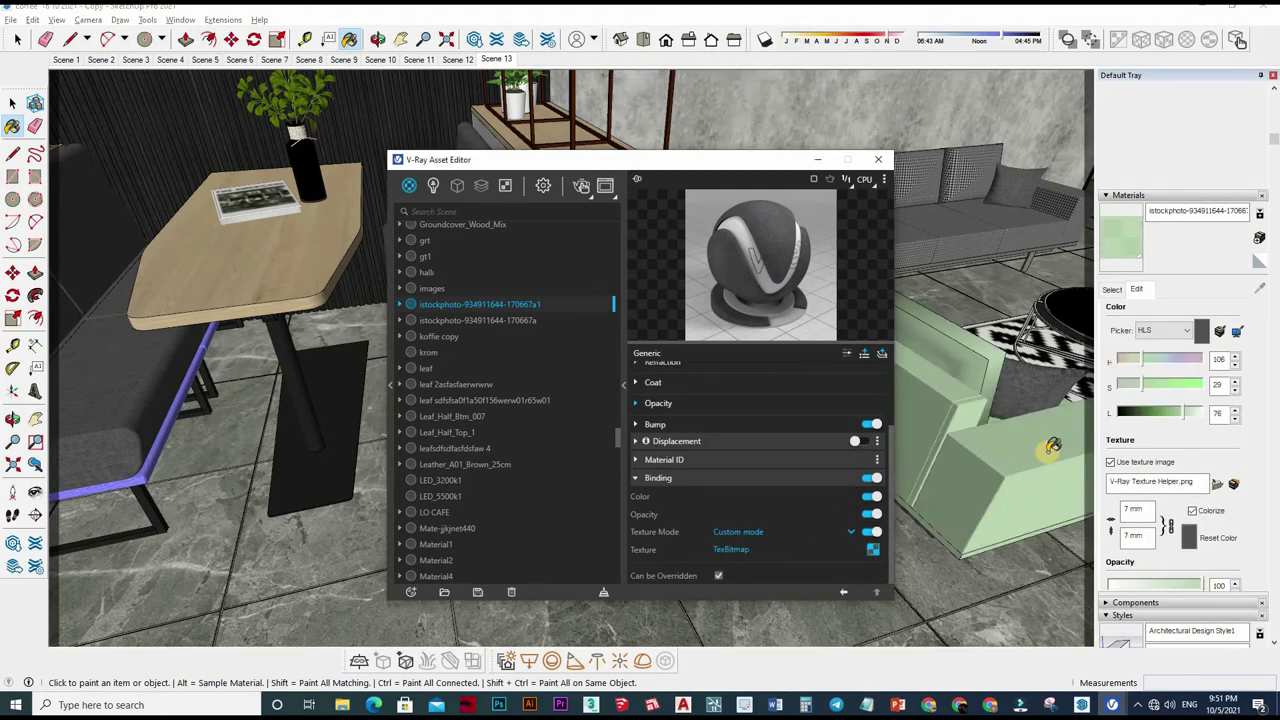
left_click(873, 550)
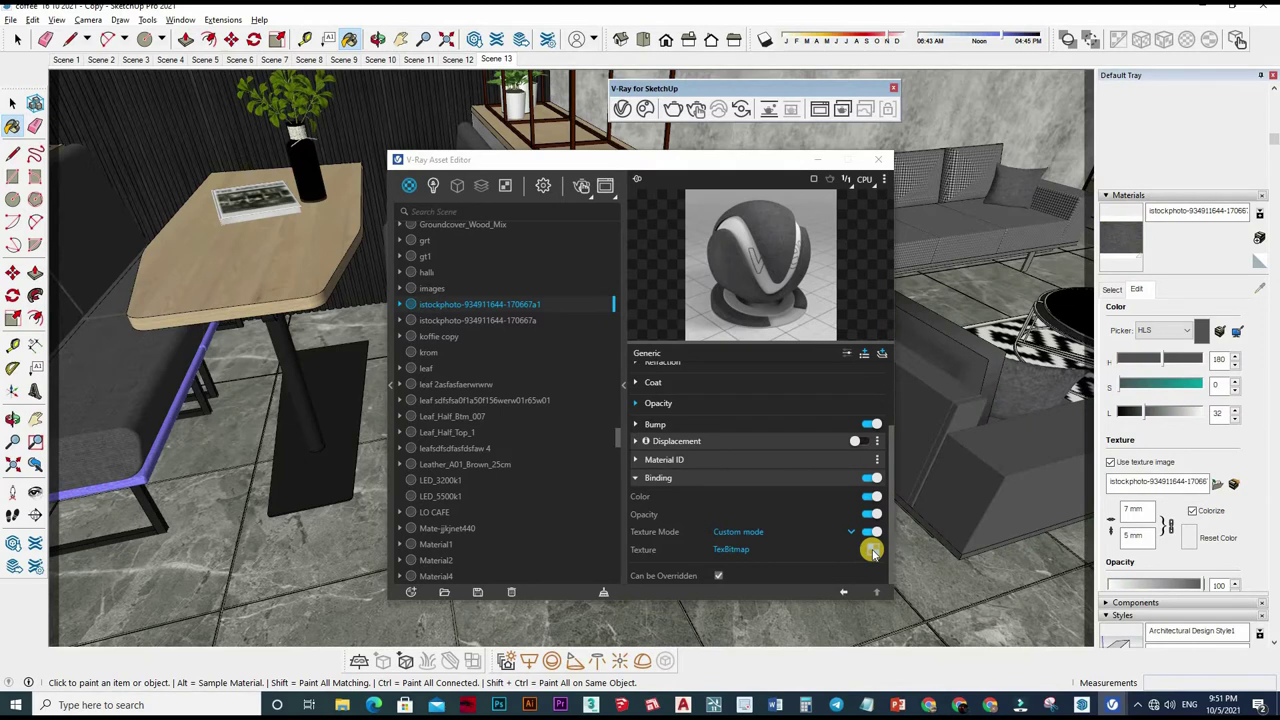
right_click(873, 550)
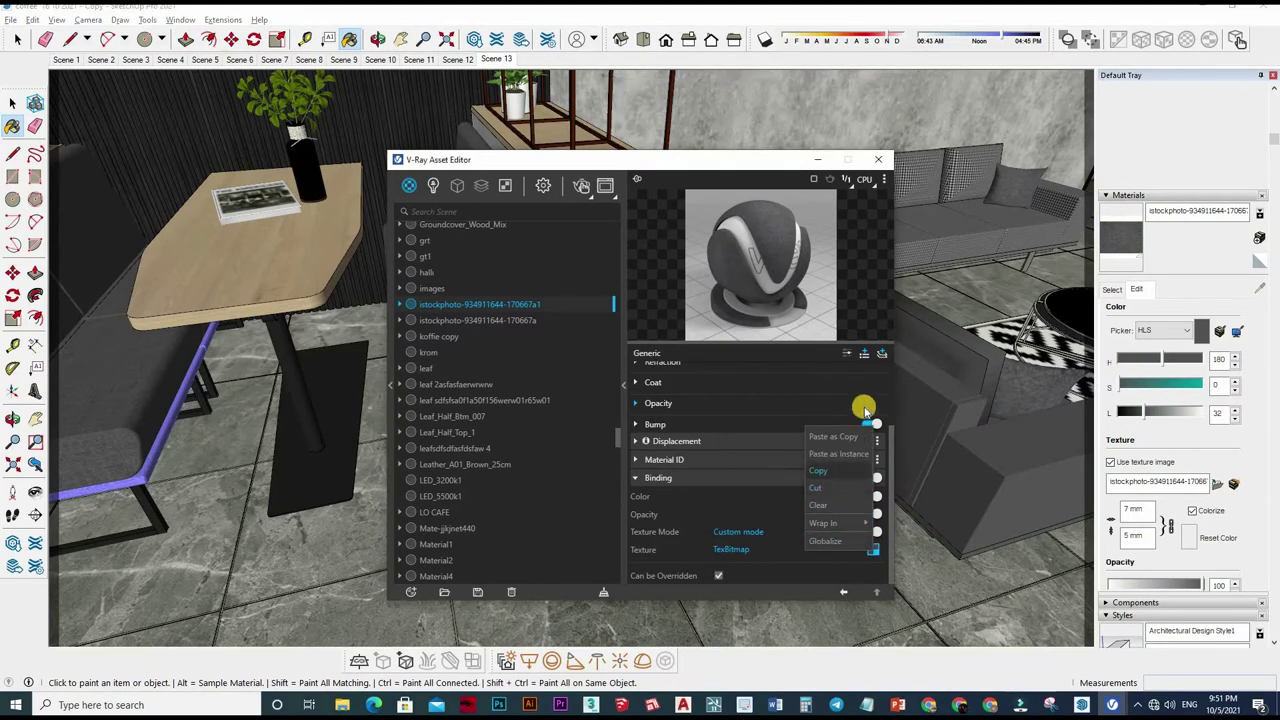
scroll(651, 404, "up", 3)
Step: Change the binding bitmap texture's type to Falloff
left_click(645, 355)
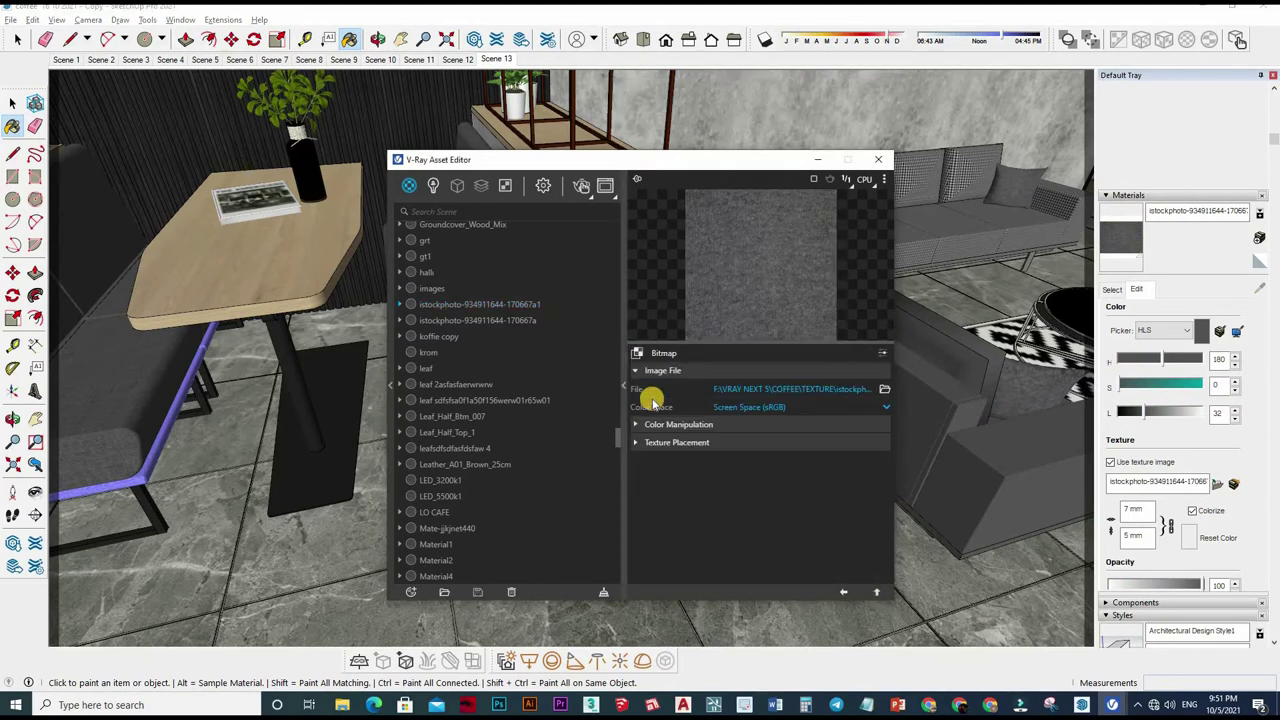
left_click(677, 545)
scroll(679, 500, "down", 5)
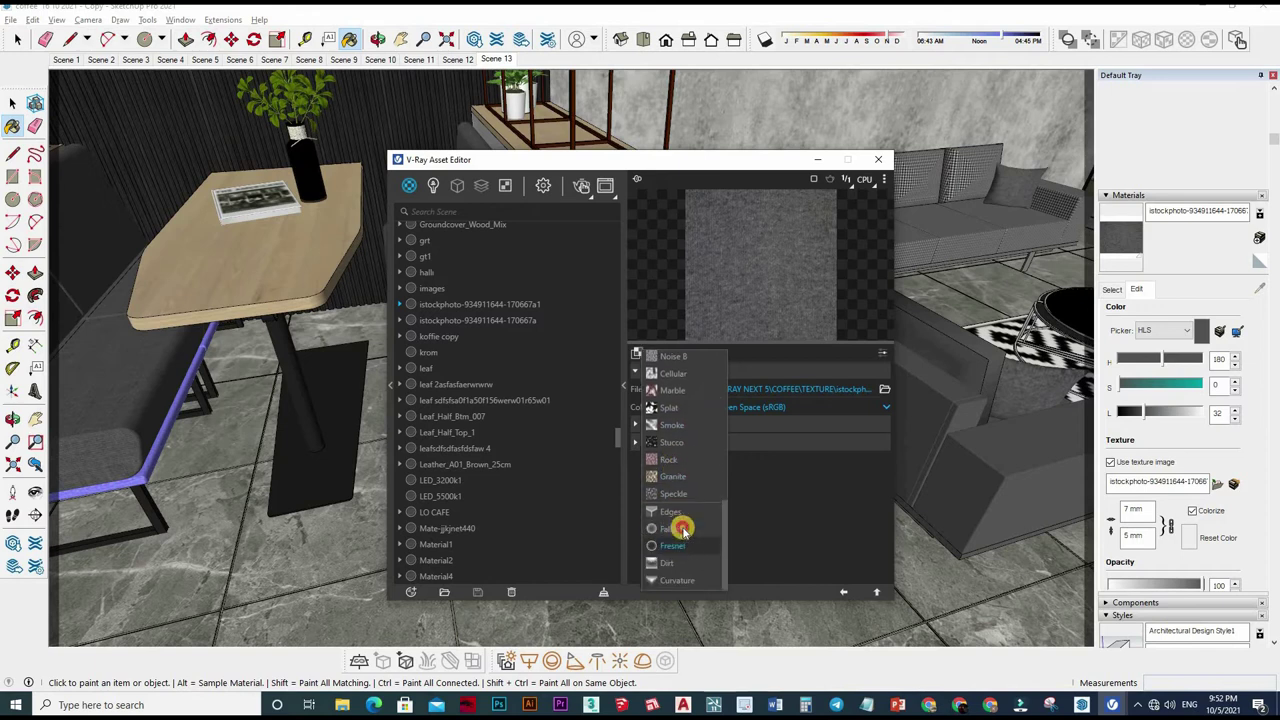
left_click(681, 528)
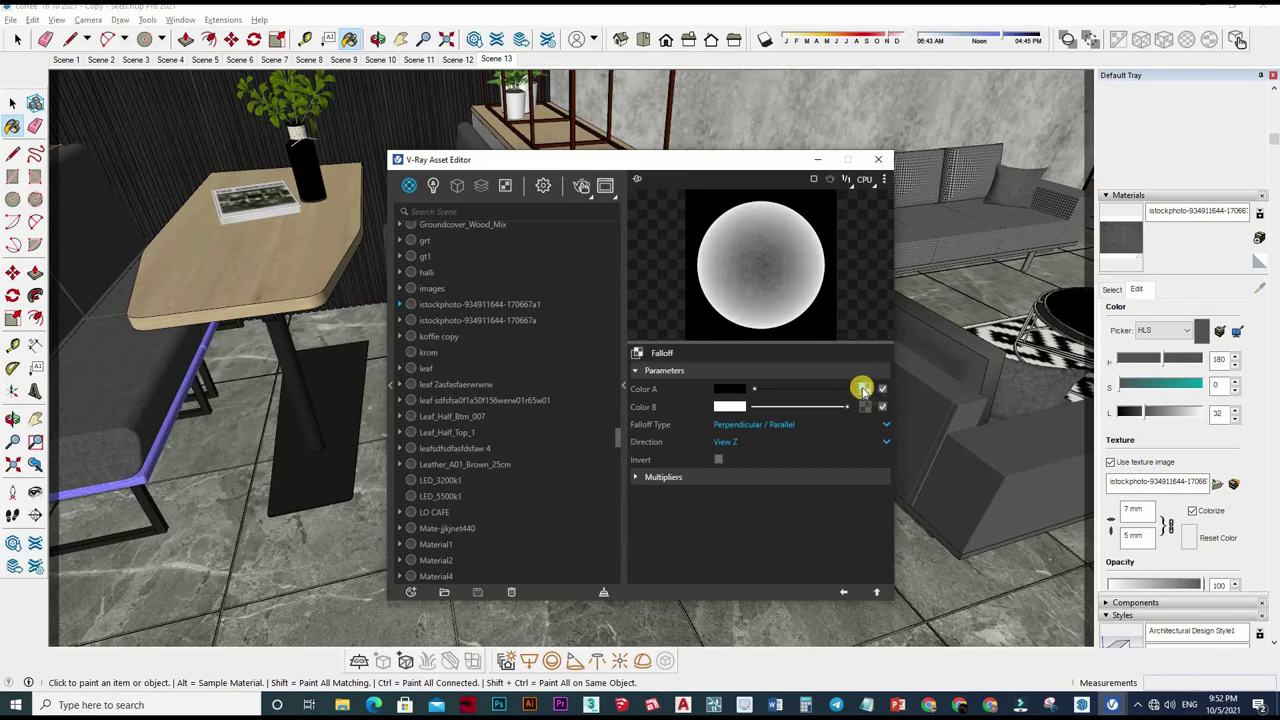
Step: Paste the fabric bitmap into Falloff Color A and Color B, and make Color B white
right_click(843, 403)
left_click(852, 423)
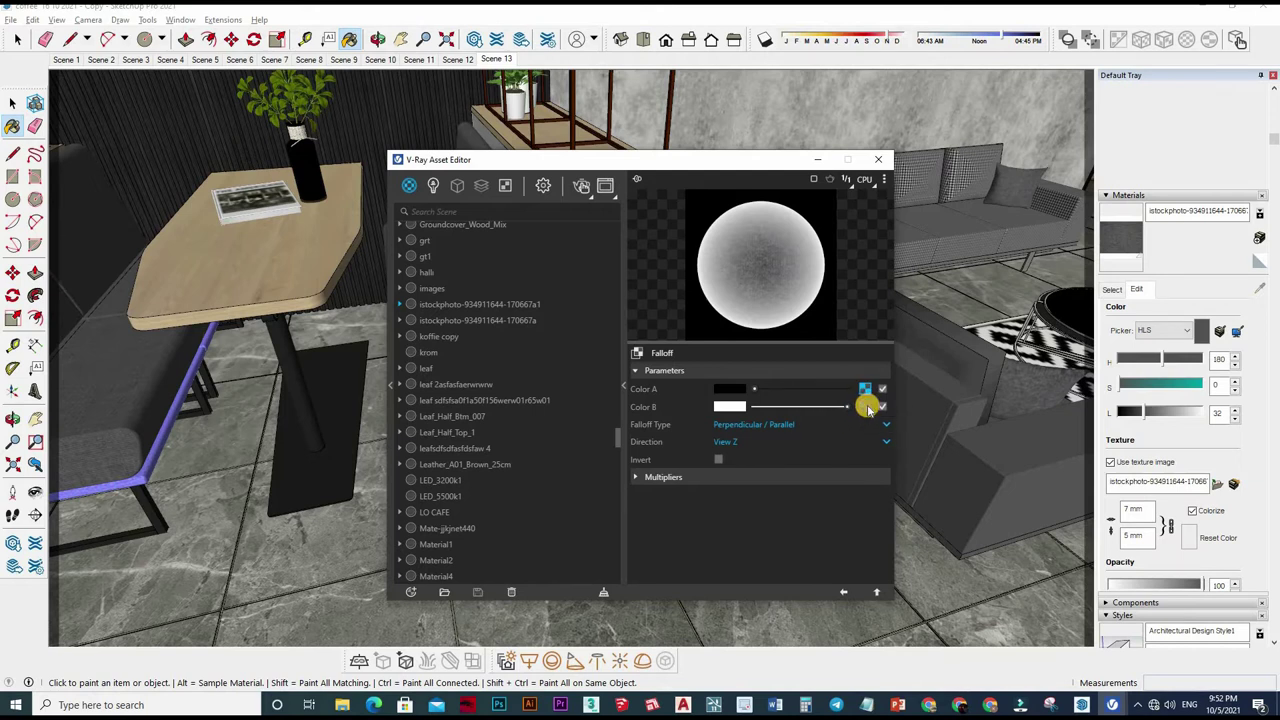
right_click(835, 420)
left_click(847, 319)
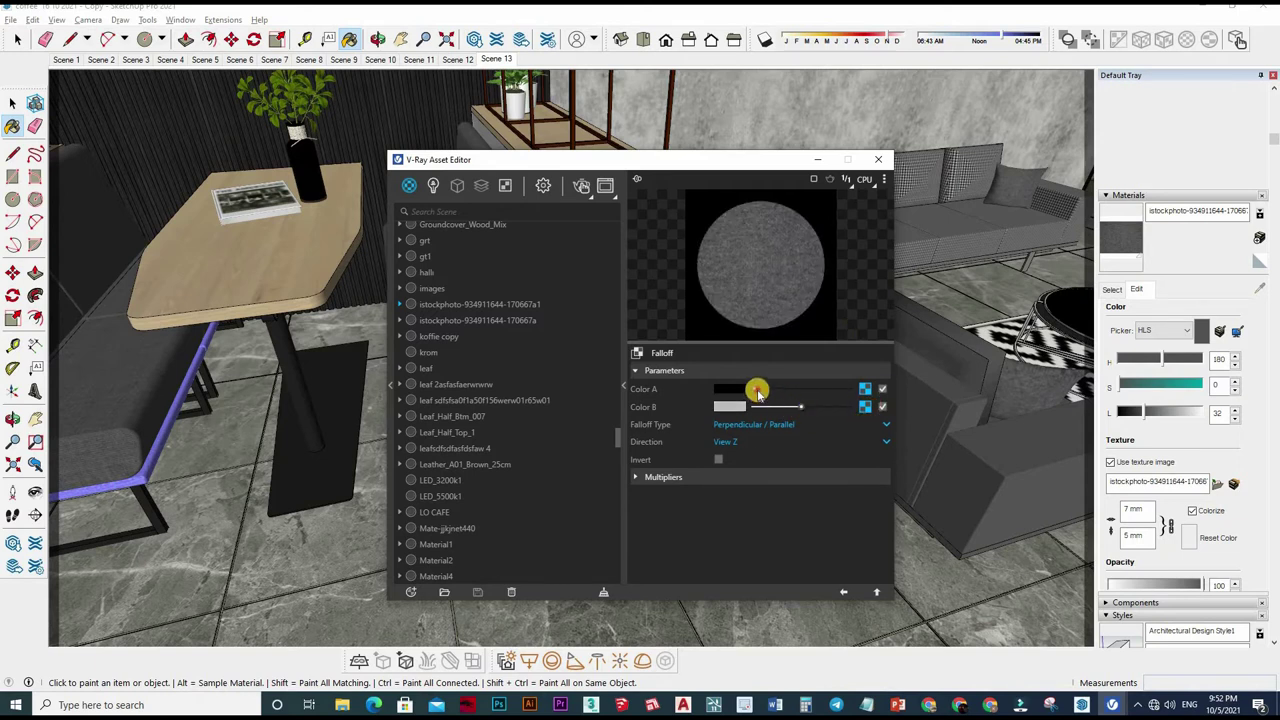
mouse_move(757, 392)
left_mouse_down()
mouse_move(778, 392)
mouse_move(760, 390)
left_mouse_up()
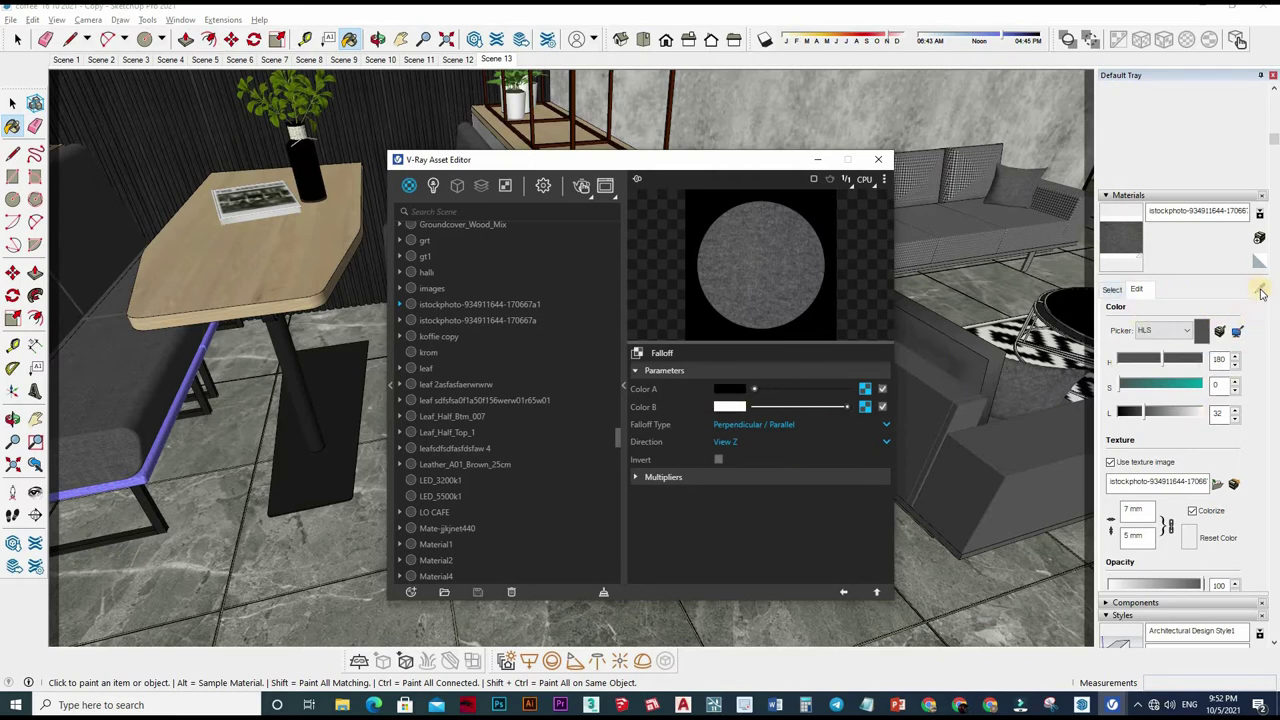
left_click(1259, 289)
mouse_move(1010, 432)
middle_mouse_down()
mouse_move(940, 418)
mouse_move(957, 423)
middle_mouse_up()
Step: Sample the second sofa fabric material and open its diffuse bitmap's image
left_click(957, 423, "alt")
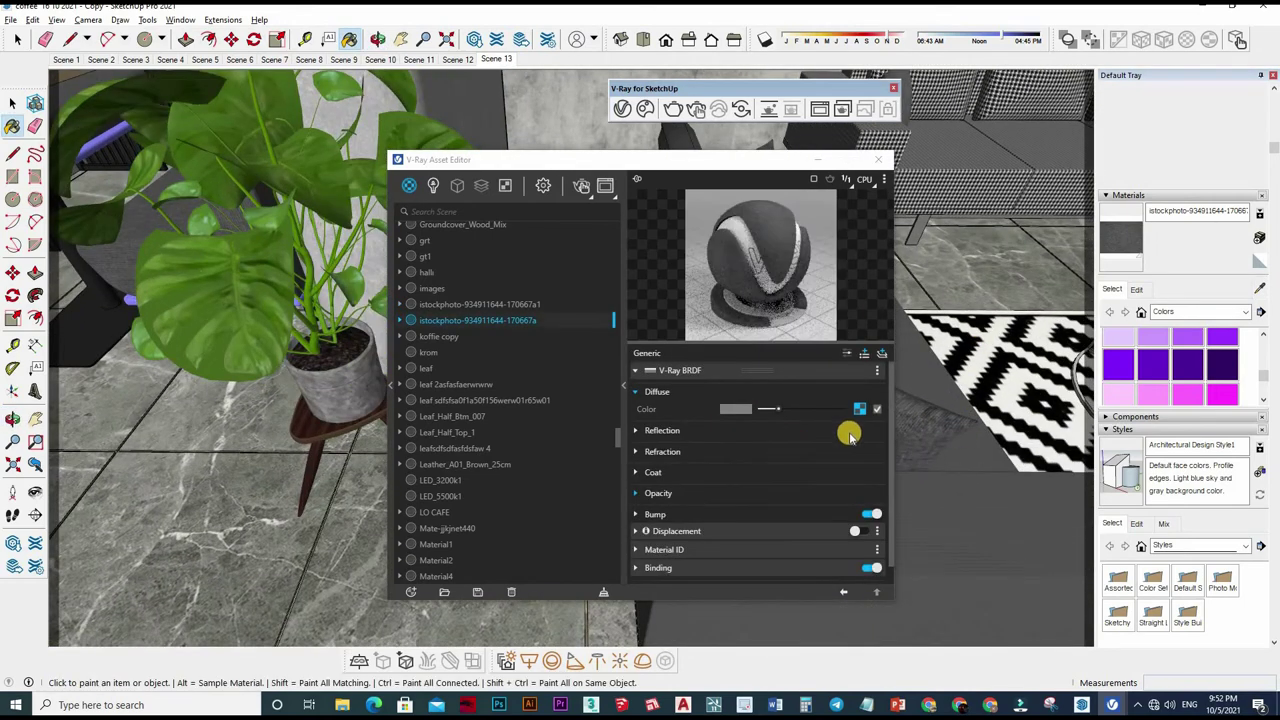
left_click(862, 411)
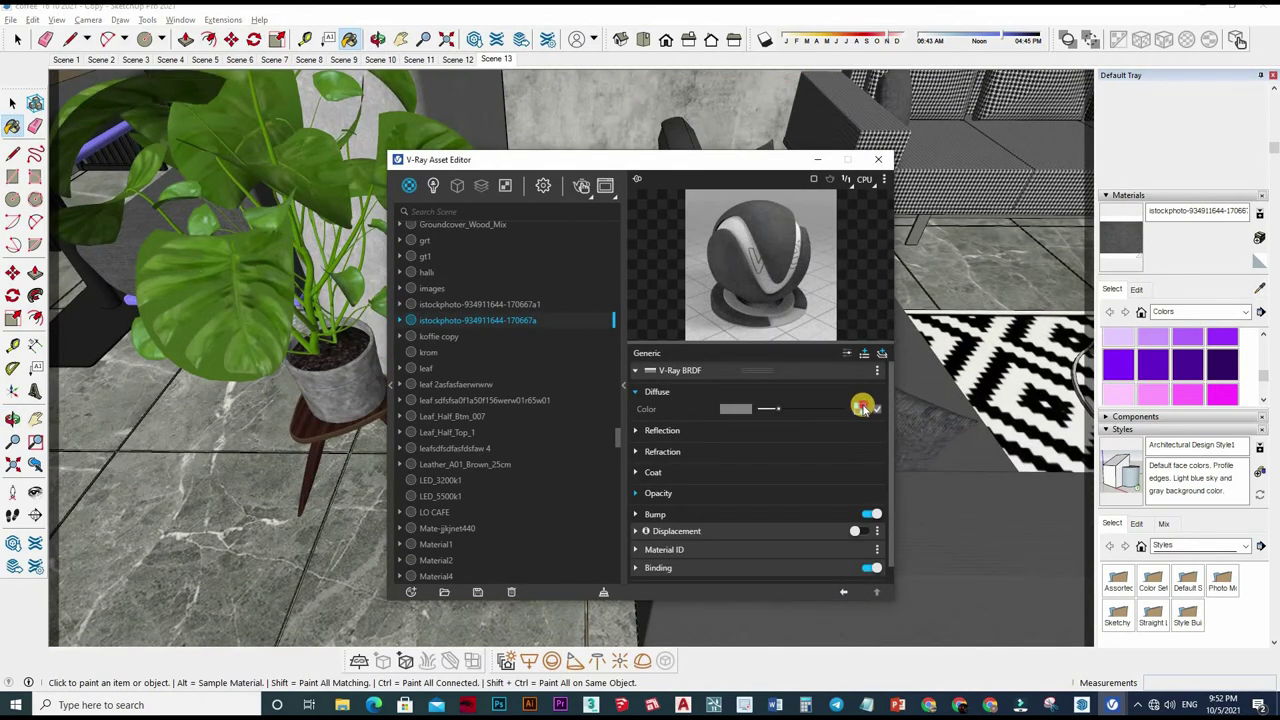
left_click(850, 413)
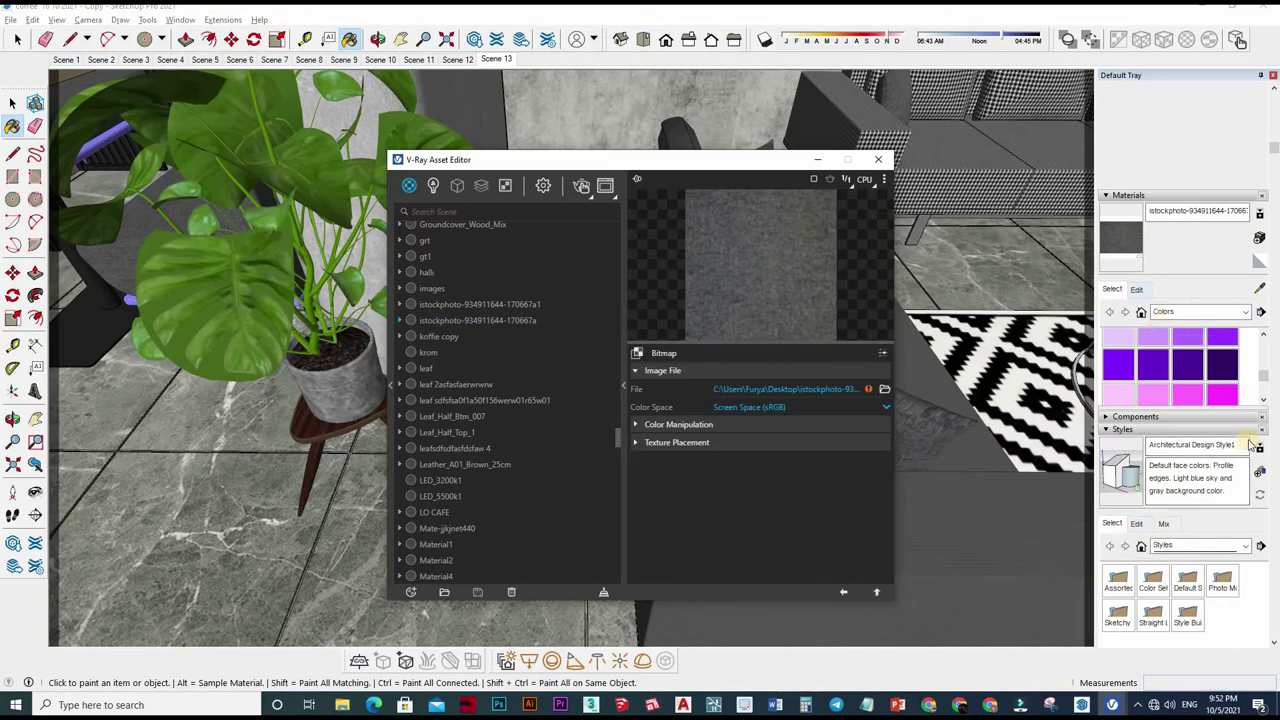
left_click(1137, 289)
left_click(709, 354)
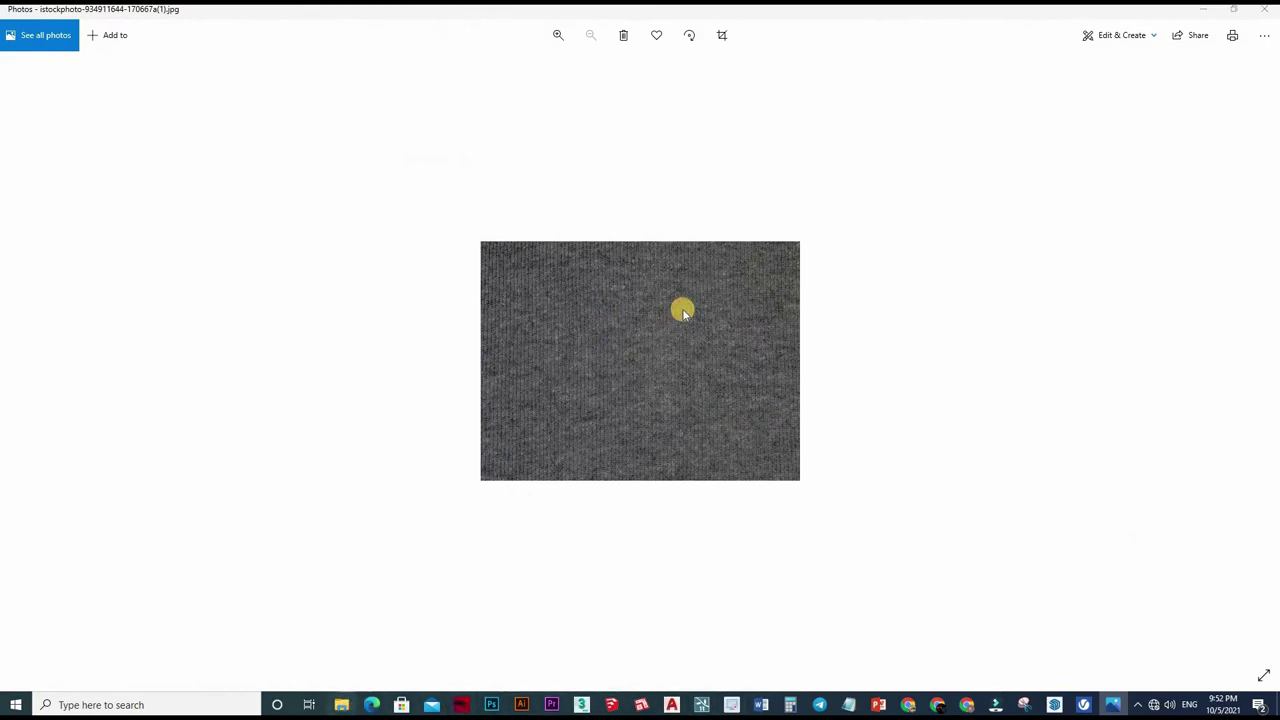
key("alt+F4")
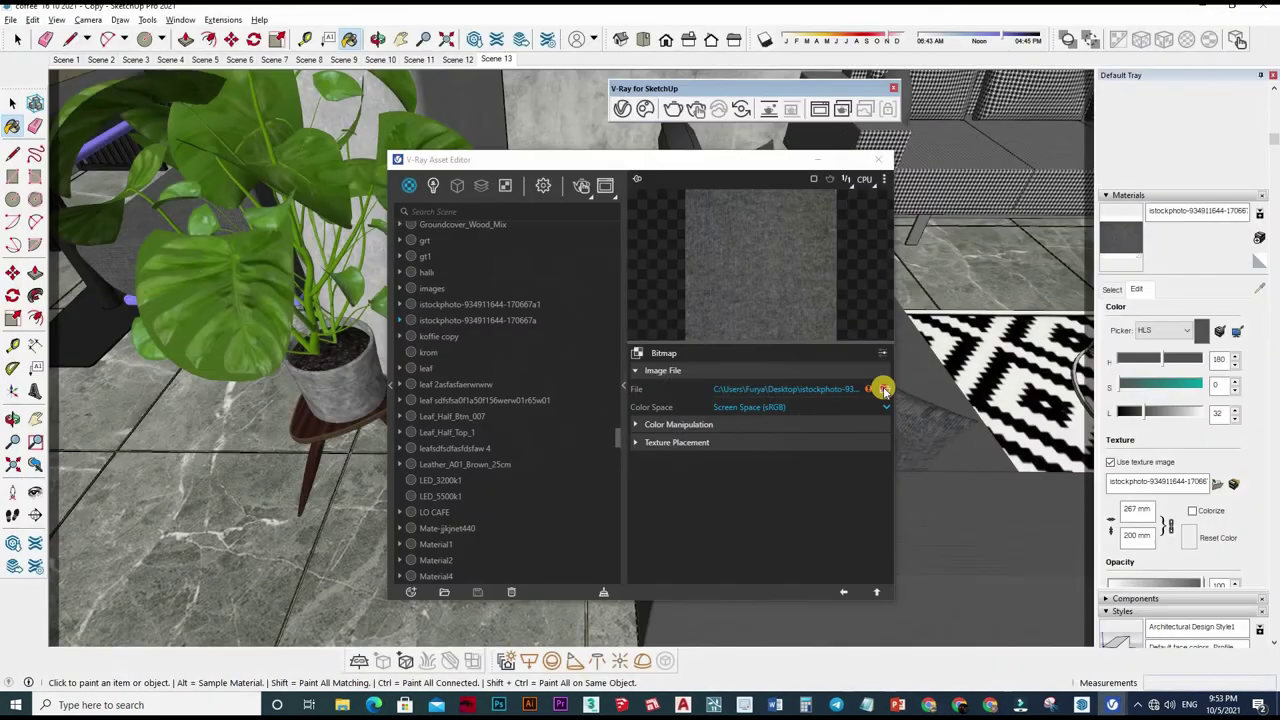
left_click(683, 383)
scroll(690, 360, "up", 1)
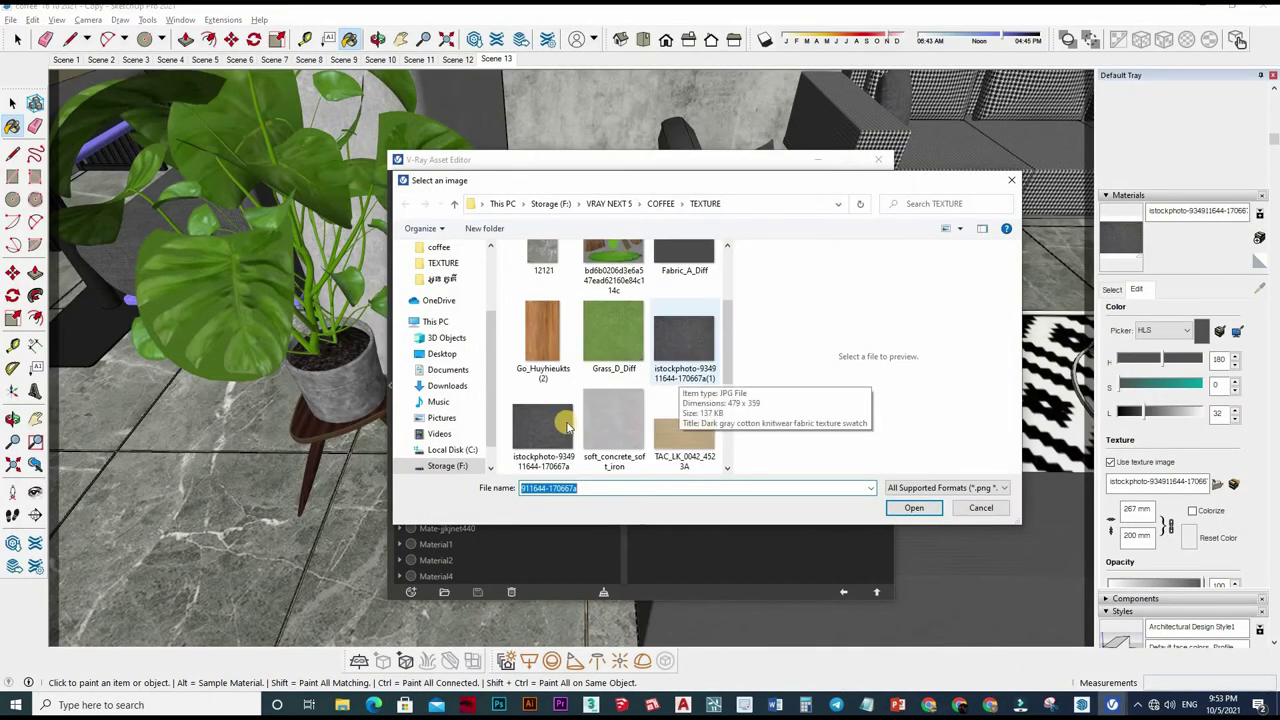
left_click(686, 344)
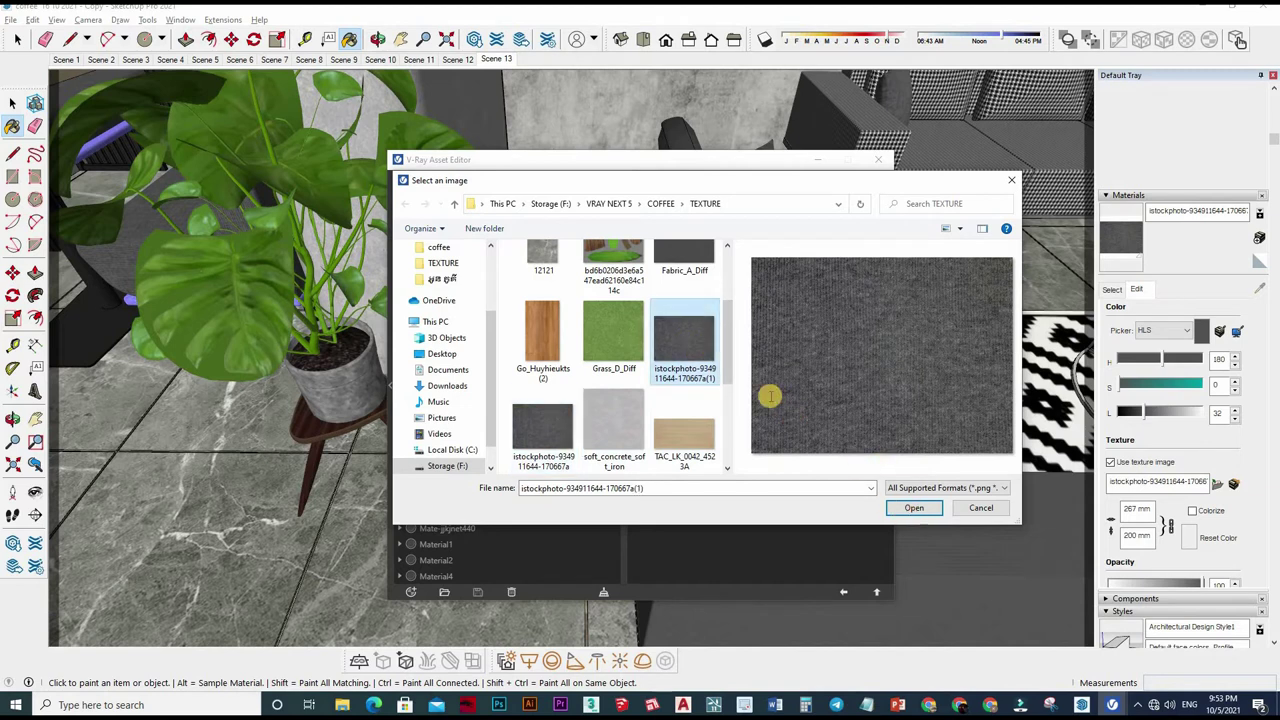
key("Return")
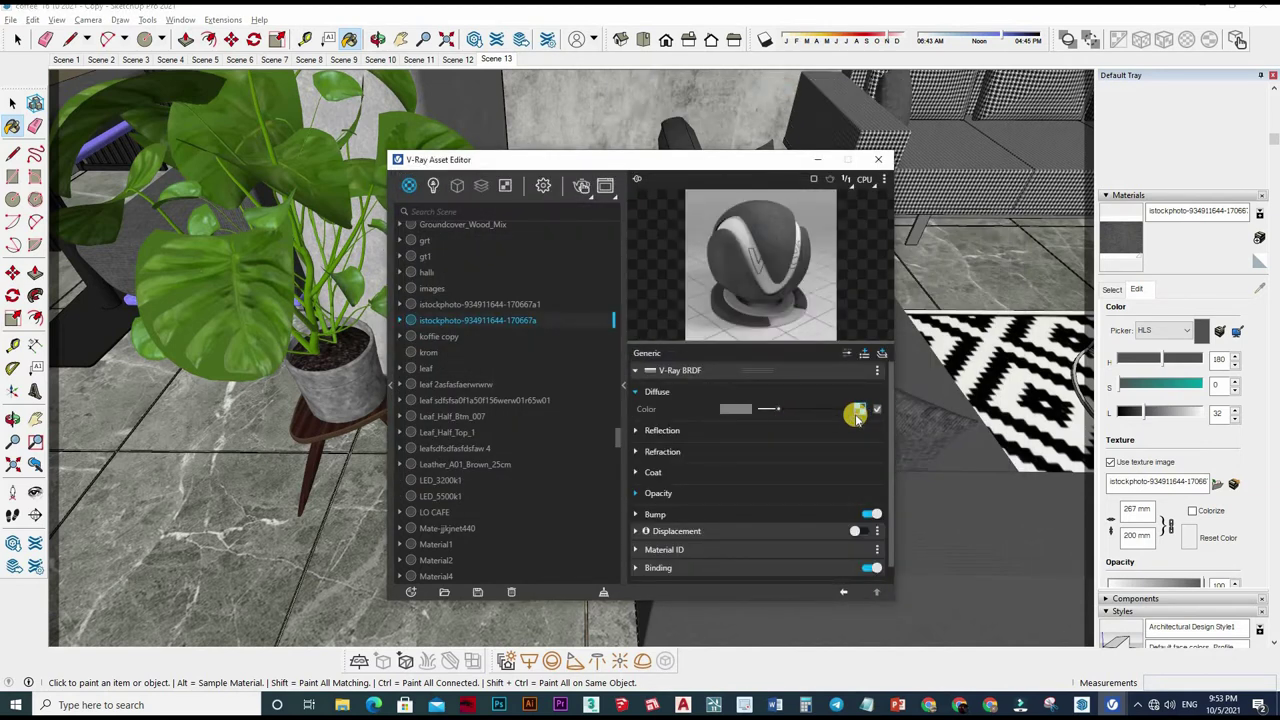
Step: Set the material's Binding texture mode to Custom mode
right_click(816, 456)
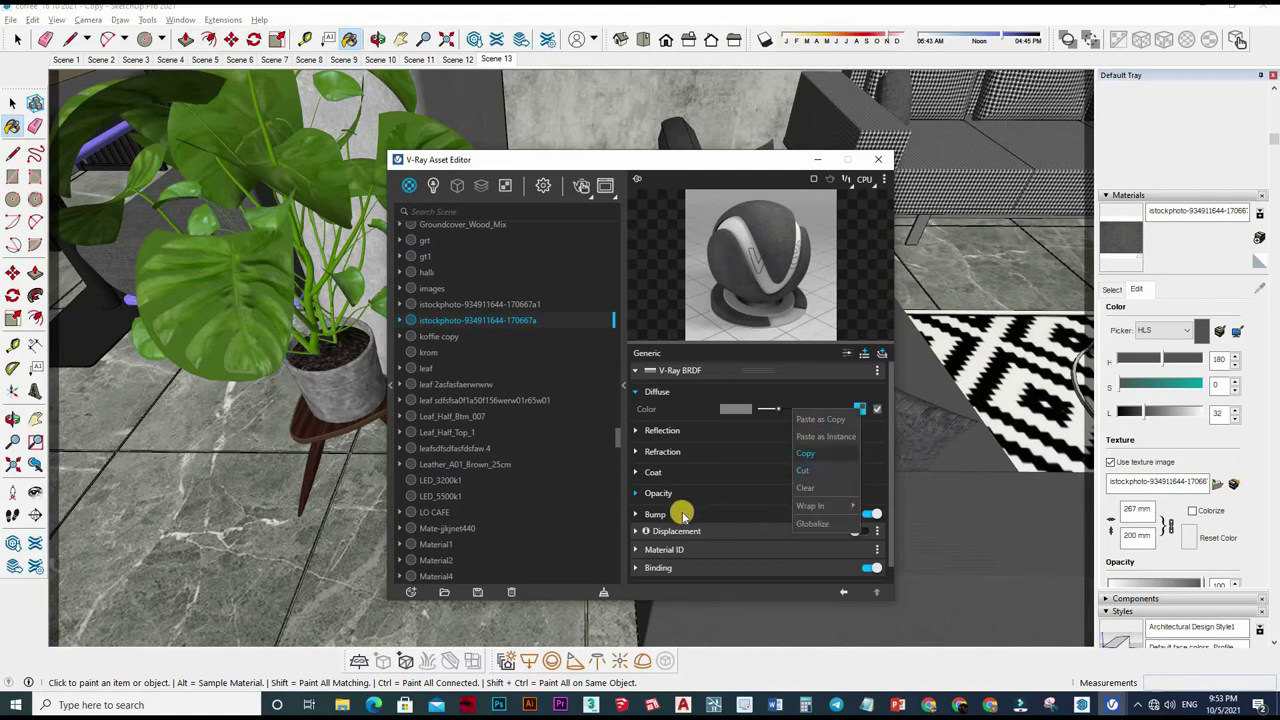
scroll(728, 486, "down", 1)
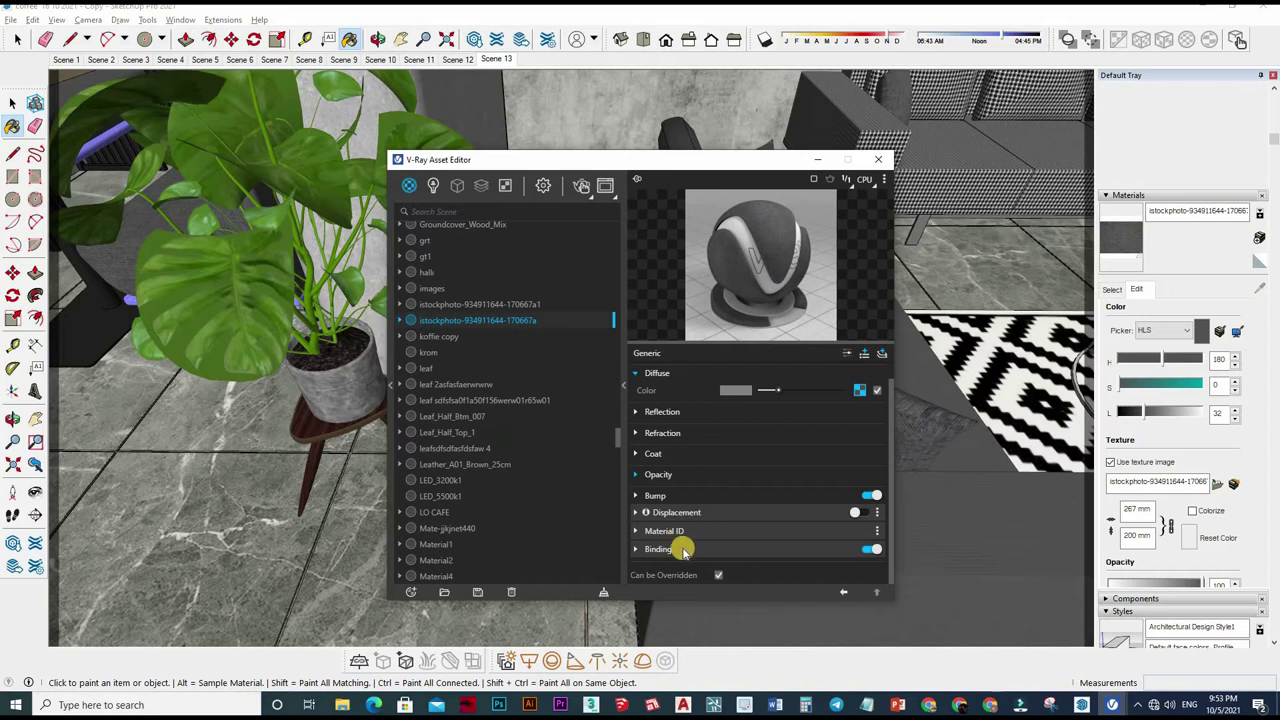
left_click(838, 543)
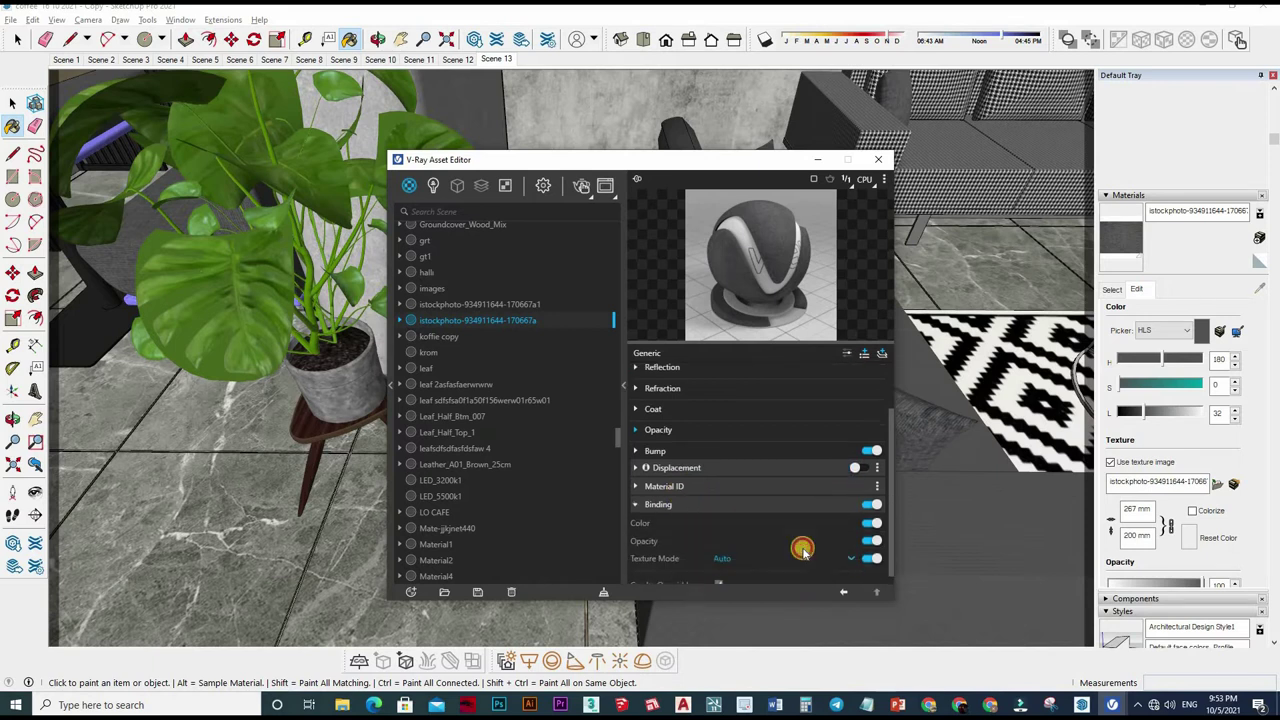
left_click(748, 550)
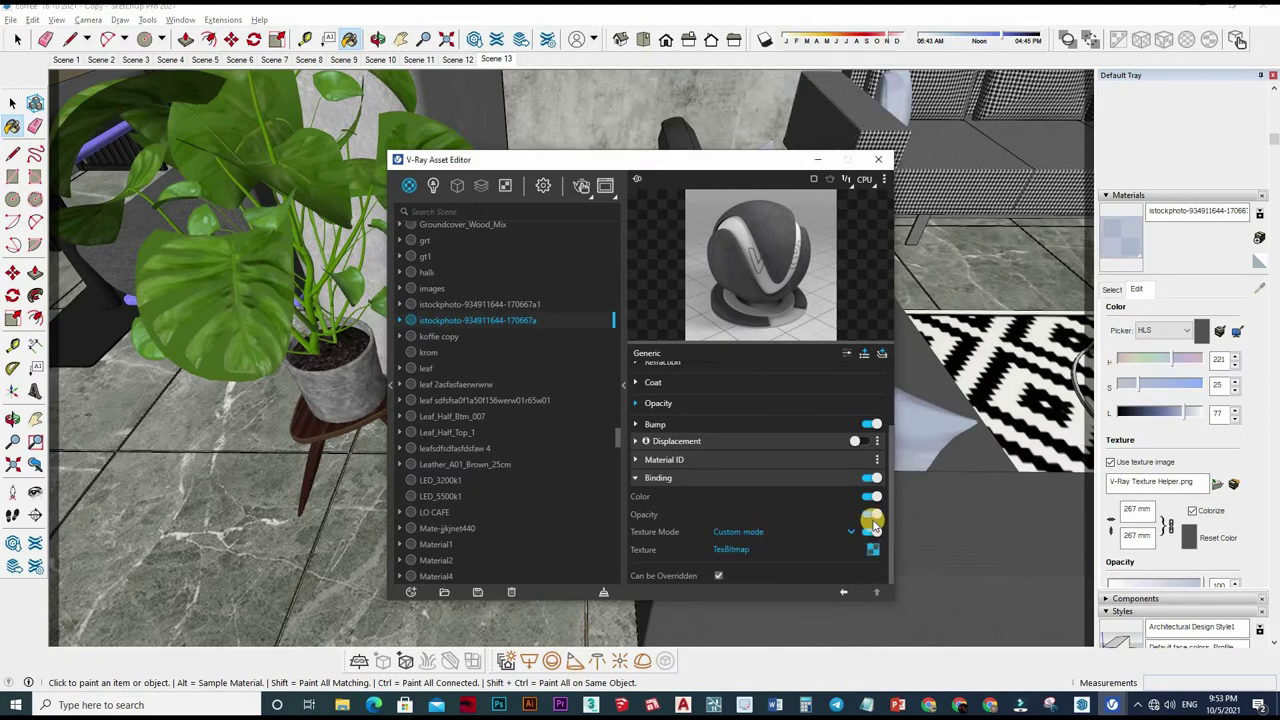
Step: Change the binding bitmap texture's type to Falloff
right_click(837, 436)
left_click(822, 468)
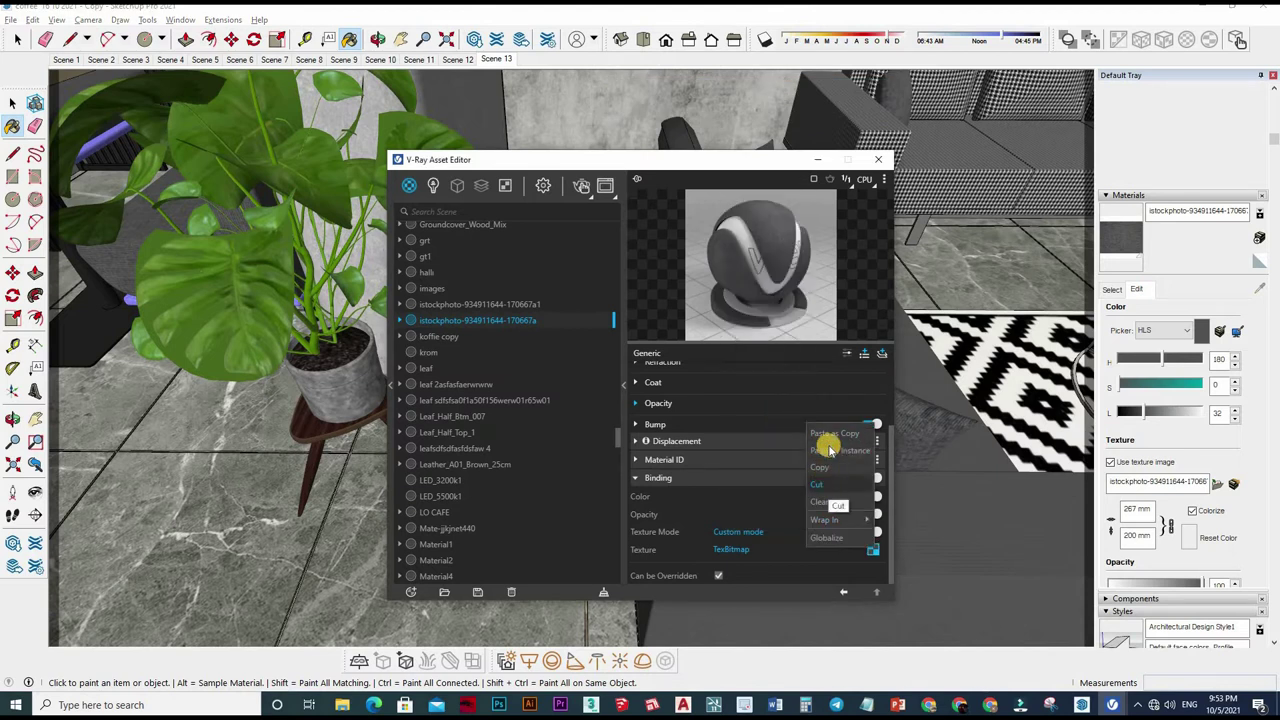
right_click(857, 410)
left_click(835, 420)
left_click(666, 374)
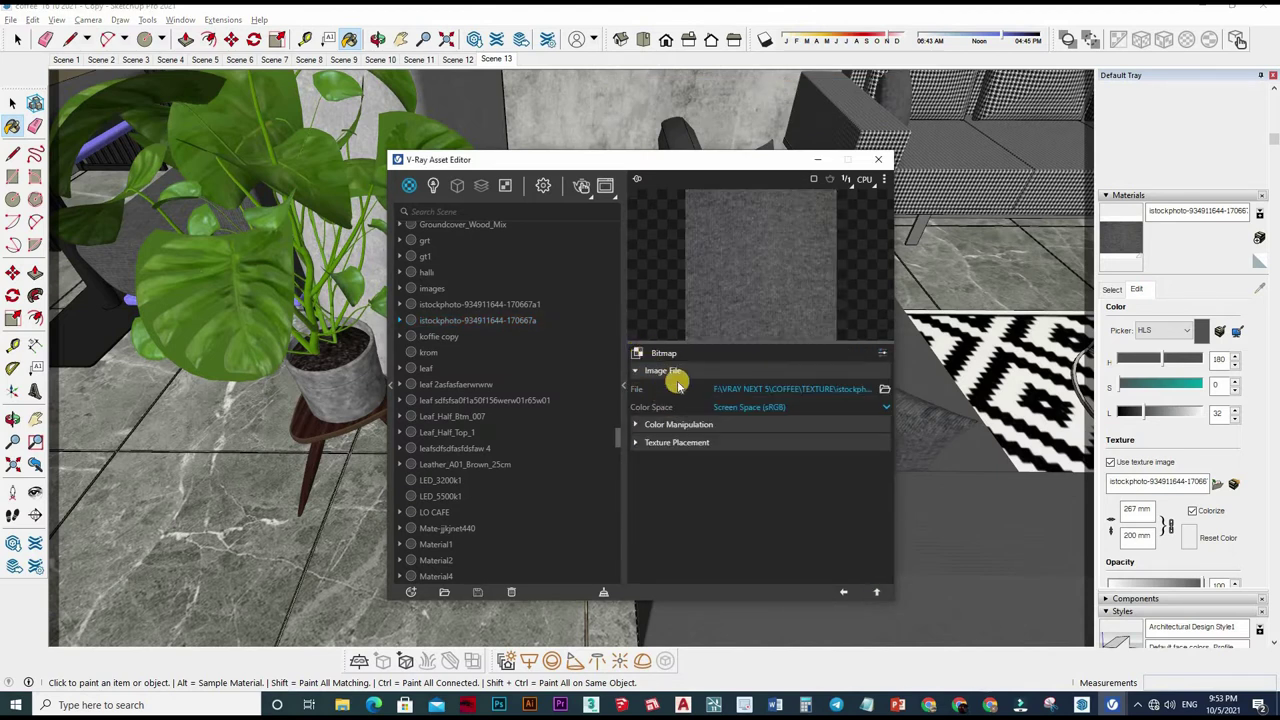
left_click(637, 353)
scroll(678, 525, "down", 3)
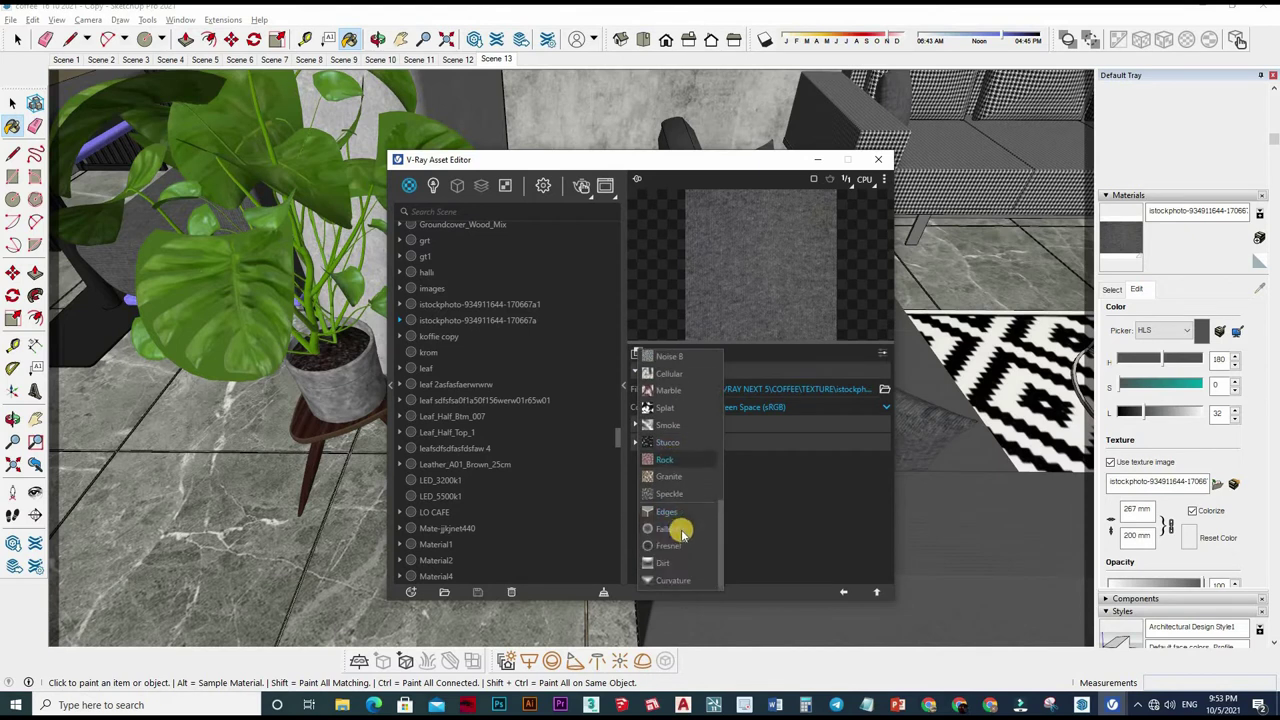
left_click(681, 530)
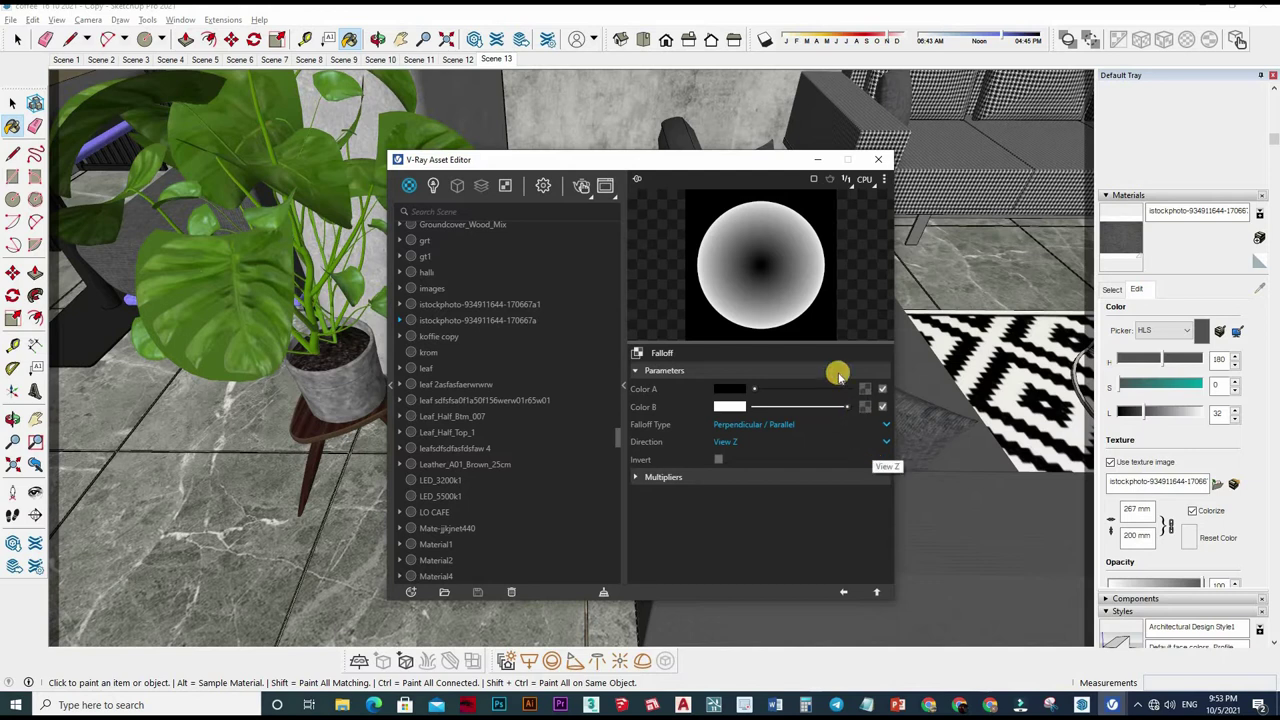
Step: Put the fabric bitmap in Color A and Color B, keeping Perpendicular / Parallel falloff
left_click(864, 388)
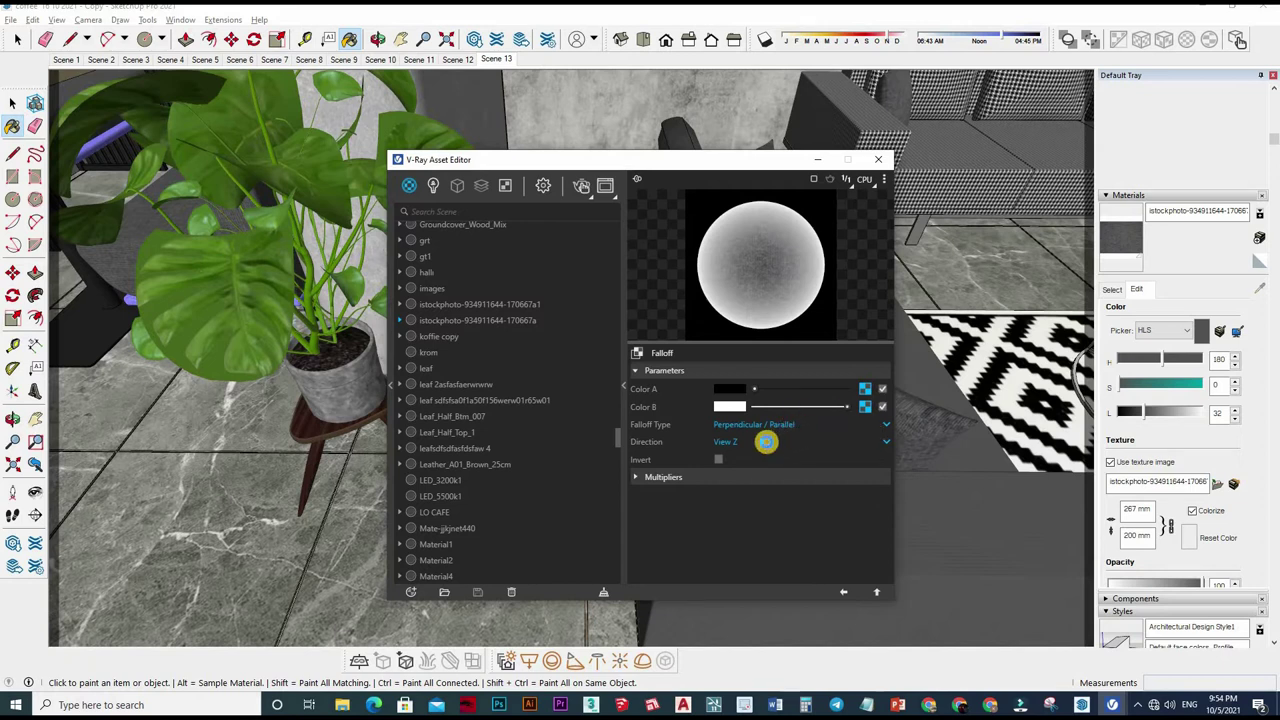
left_click(795, 425)
left_click(790, 443)
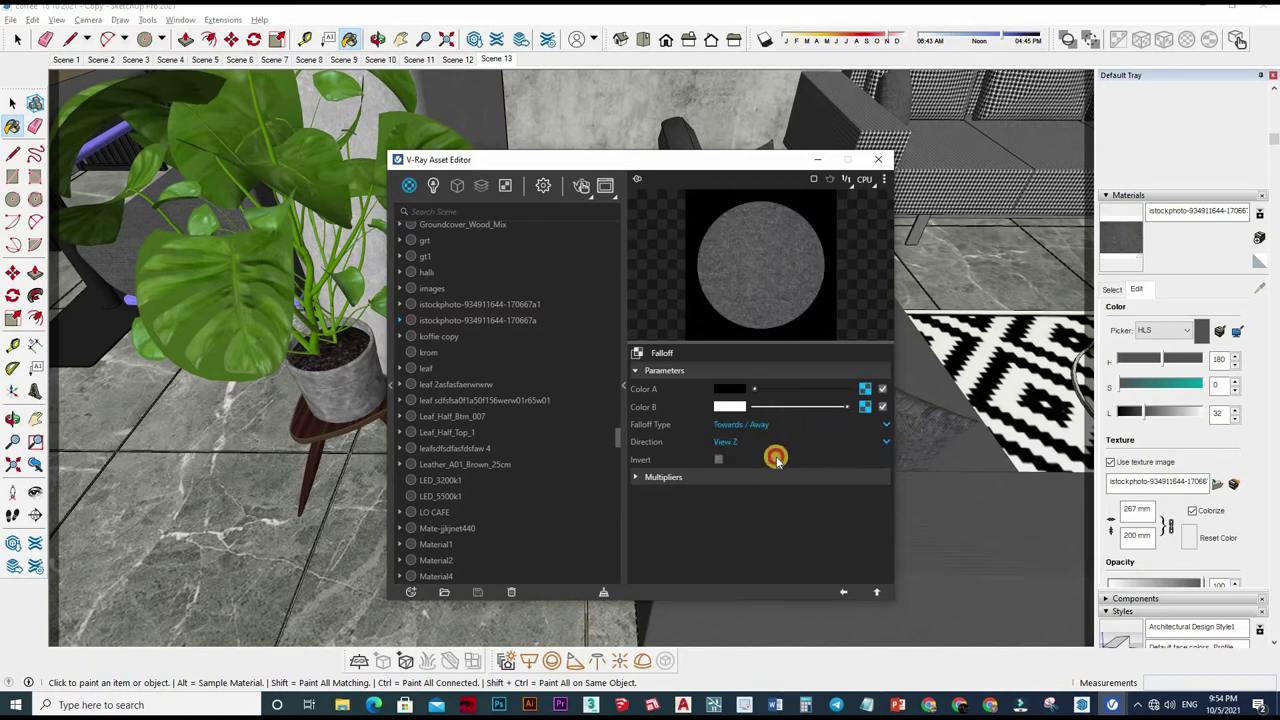
left_click(771, 424)
left_click(762, 444)
left_click(783, 425)
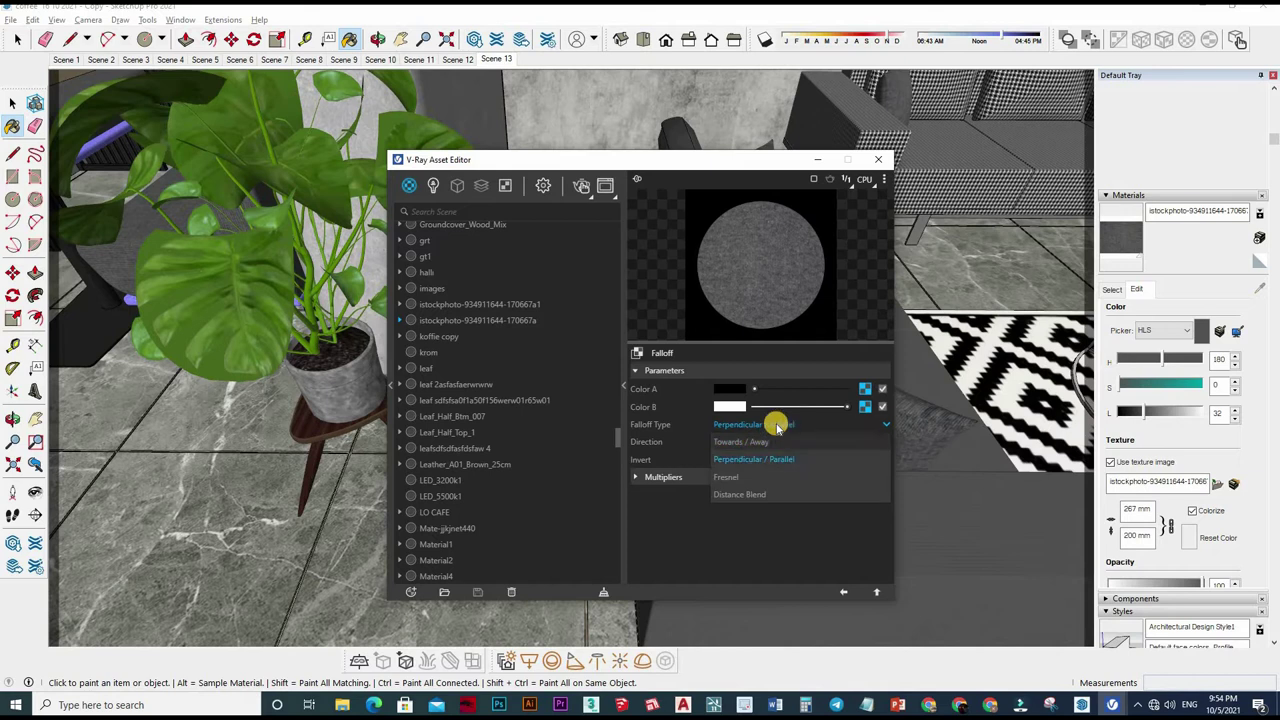
left_click(768, 442)
left_click(886, 424)
left_click(842, 548)
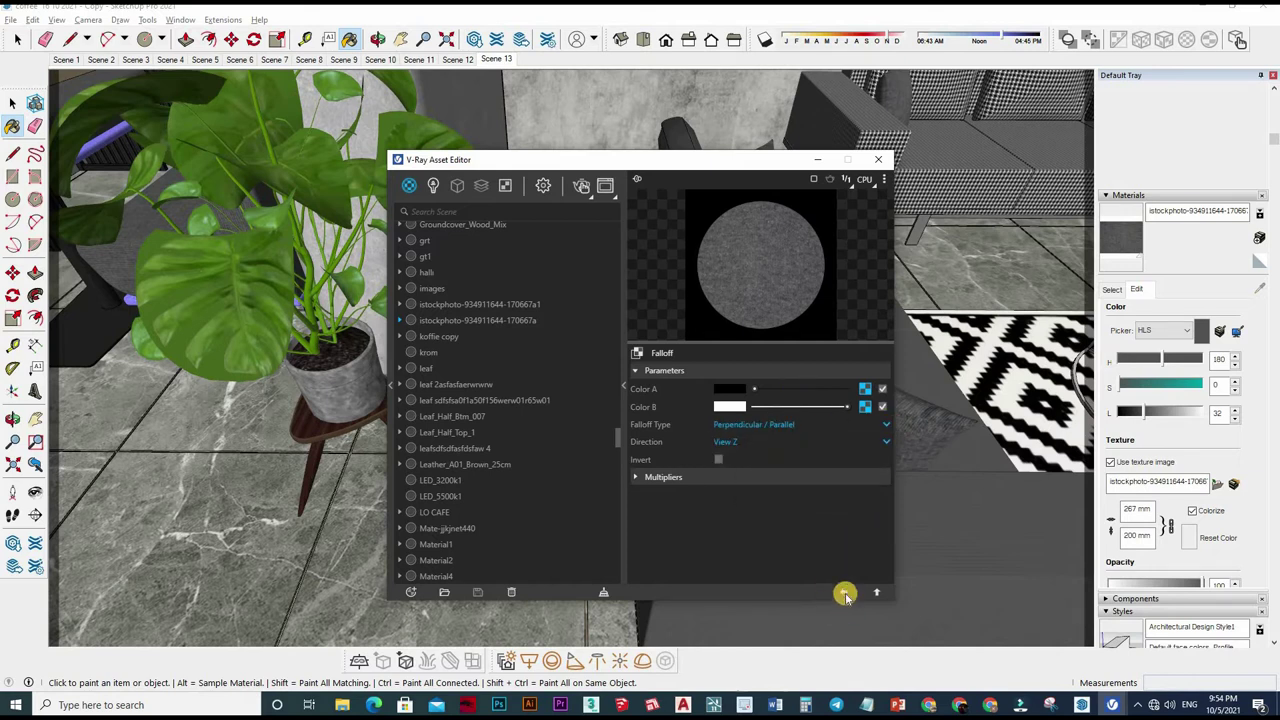
left_click(936, 459, "alt")
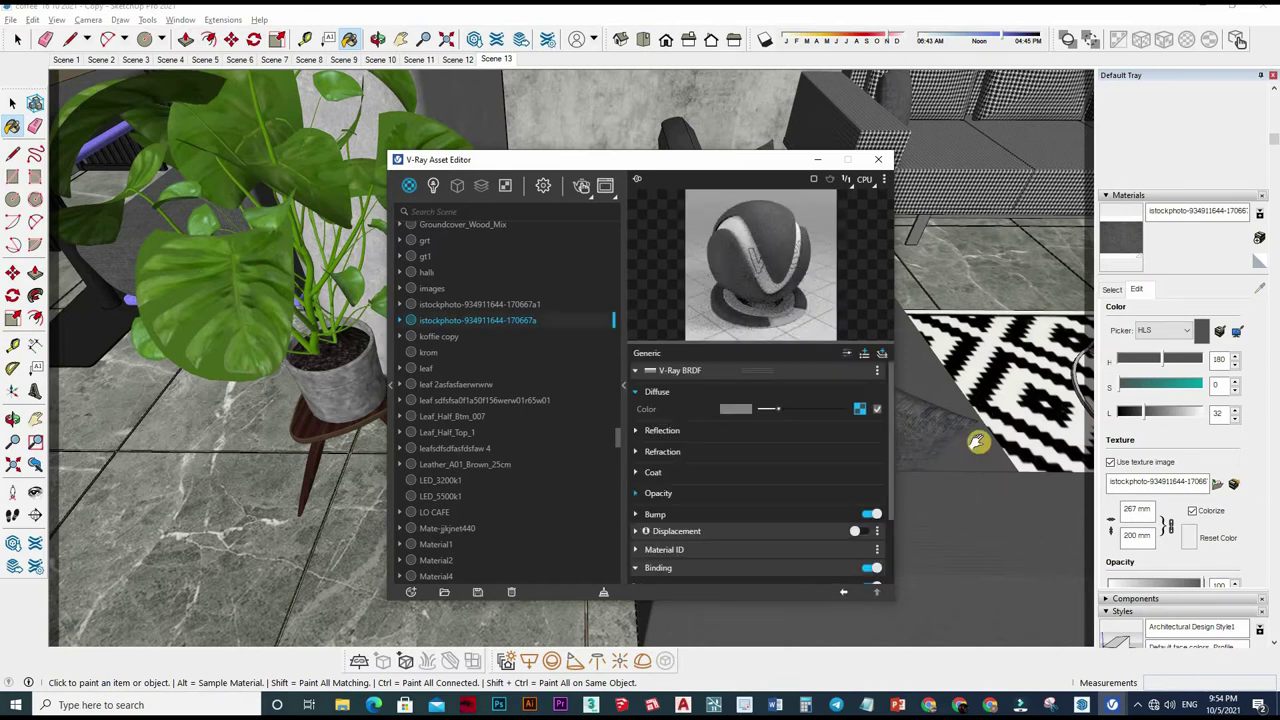
Step: Paint the sofa seat with the fabric material and close the V-Ray editor
middle_click_drag(1040, 357, 1029, 413)
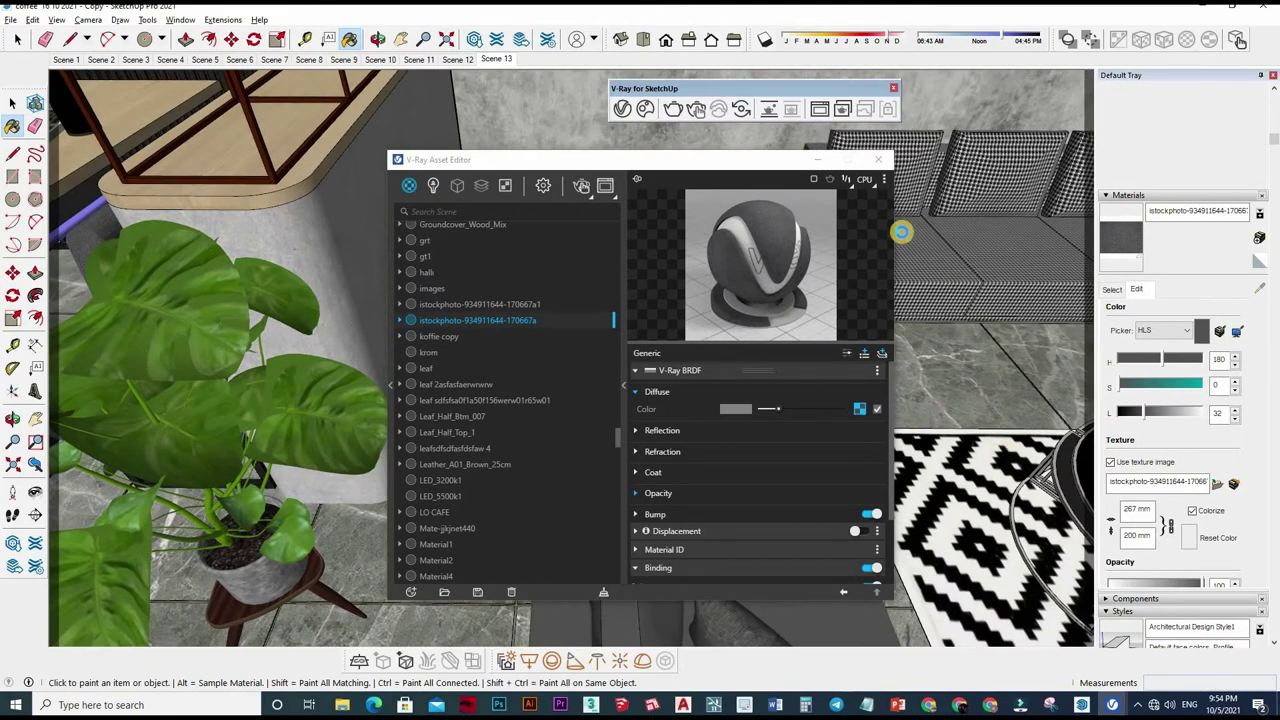
left_click(963, 282)
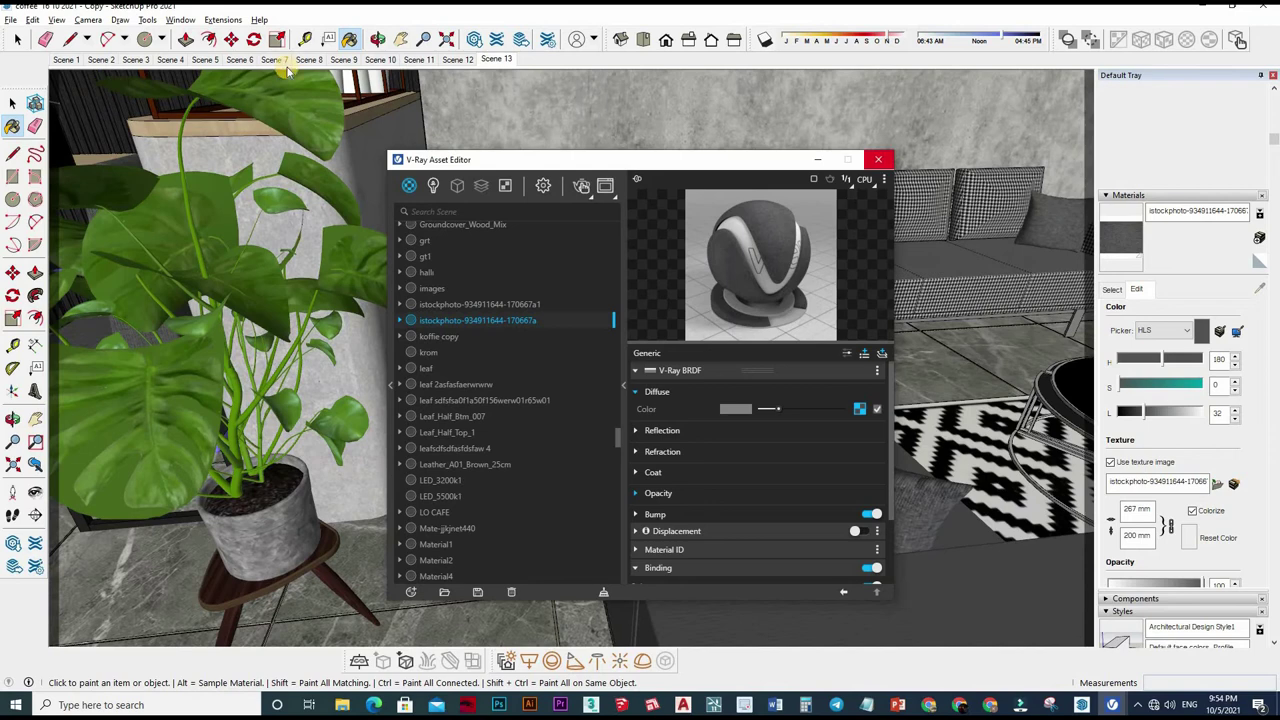
left_click(496, 59)
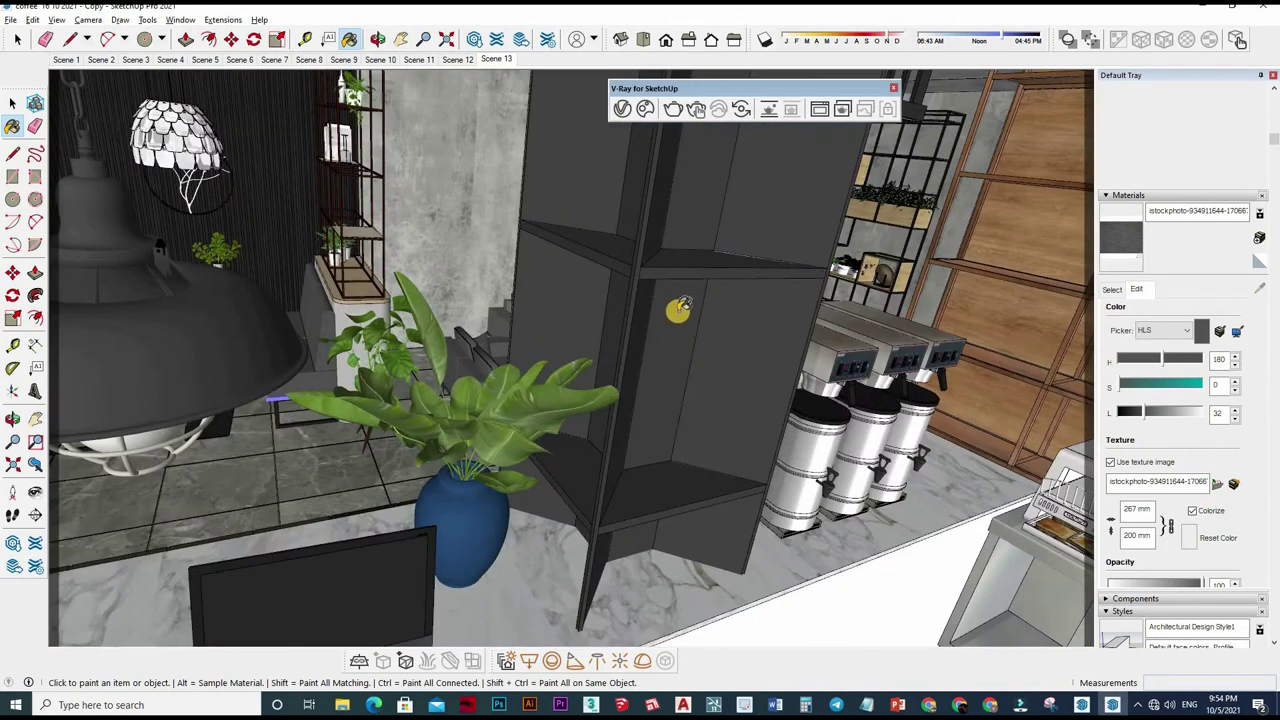
Step: Zoom and orbit to the potted-plant shelving unit and reopen the V-Ray Asset Editor
scroll(543, 348, "up", 3)
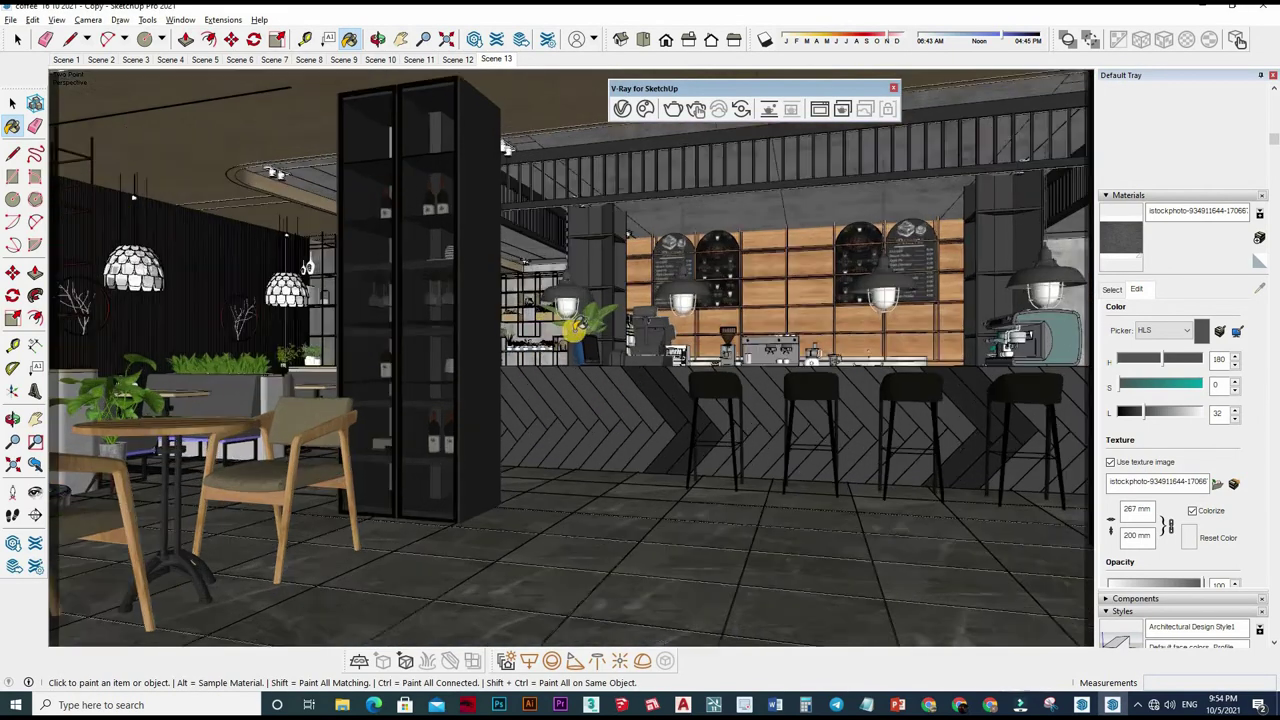
scroll(560, 355, "up", 3)
scroll(620, 370, "up", 3)
scroll(722, 390, "up", 3)
middle_click_drag(722, 388, 648, 183)
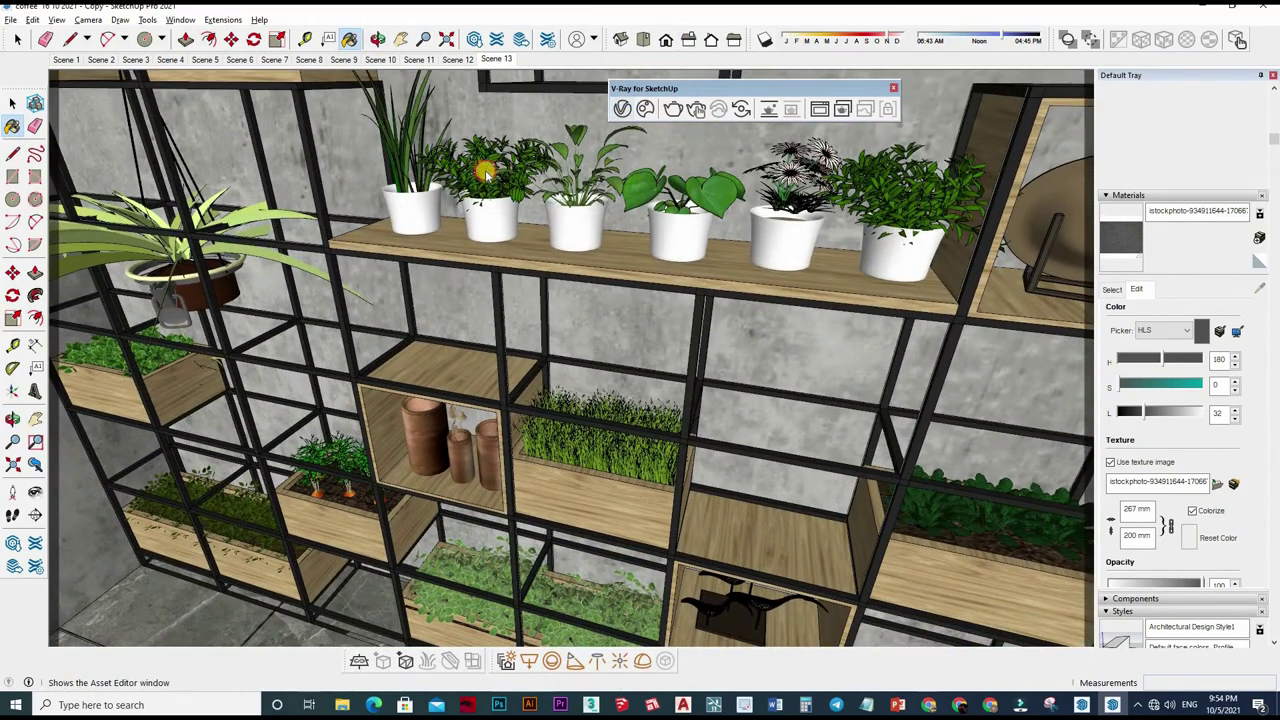
left_click(622, 108)
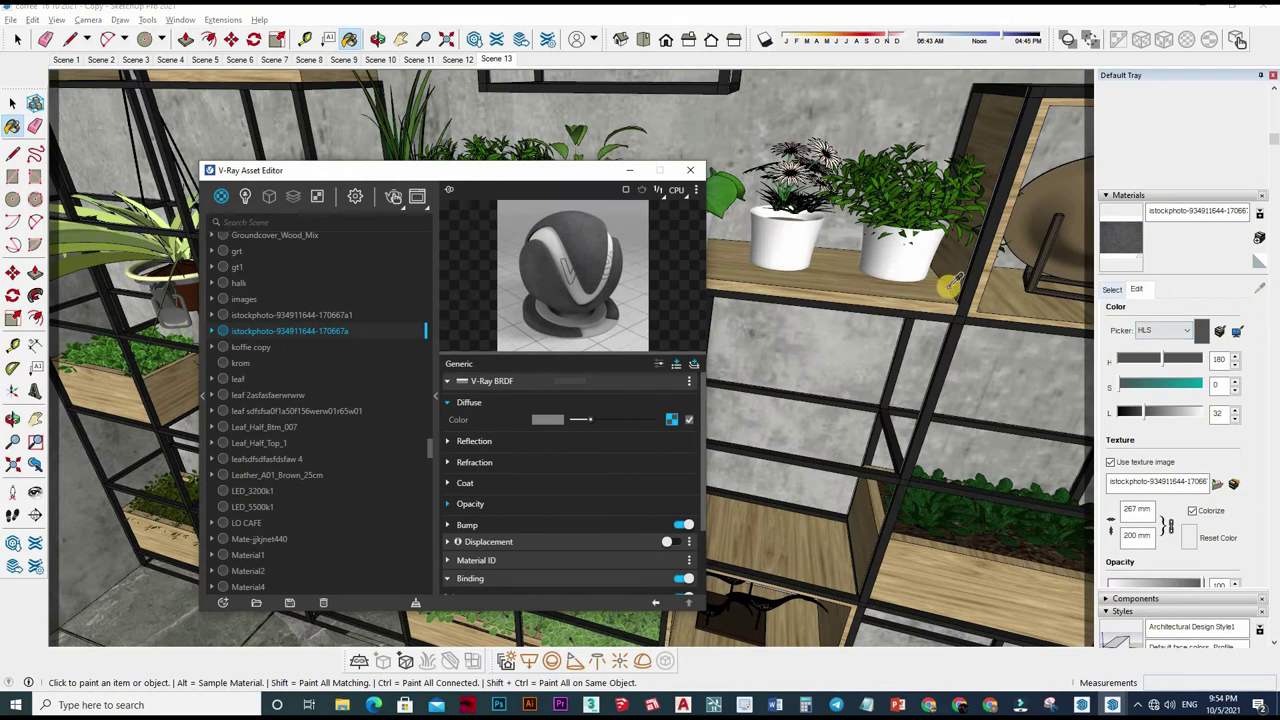
Step: Give the white pot material reflections with IOR 2 and glossiness 0.75
left_click(950, 285, "alt")
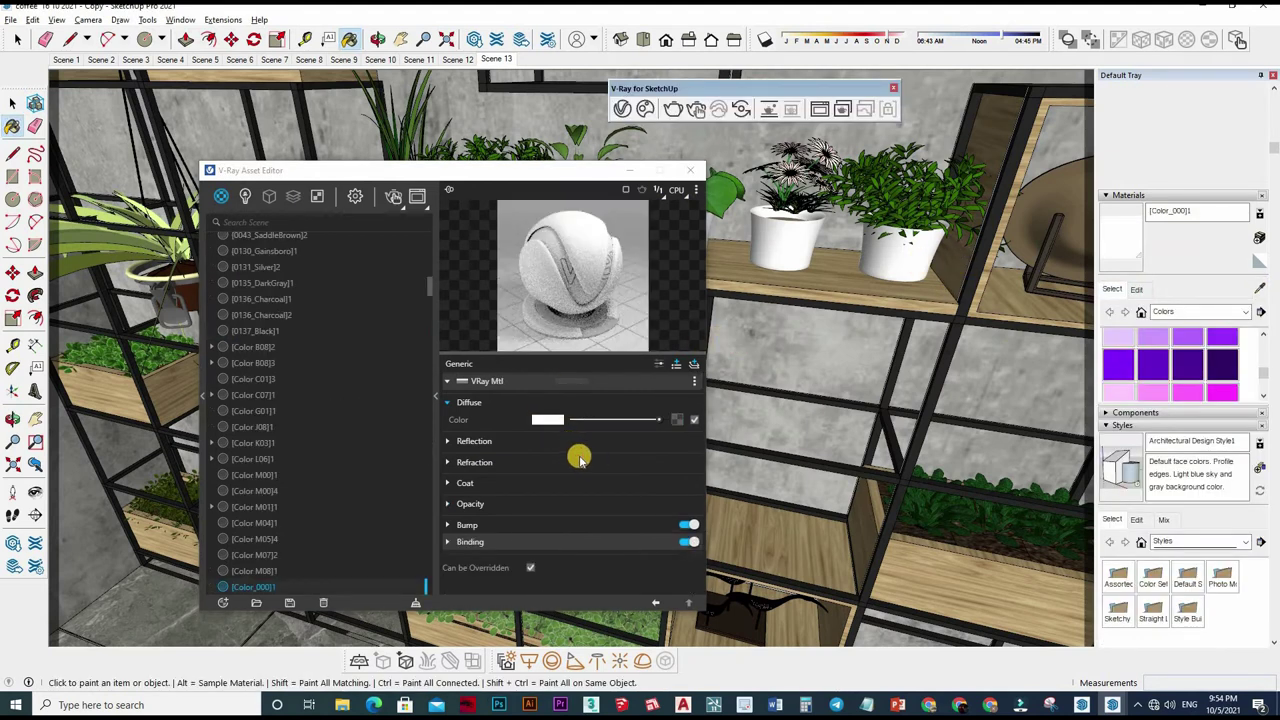
left_click(630, 441)
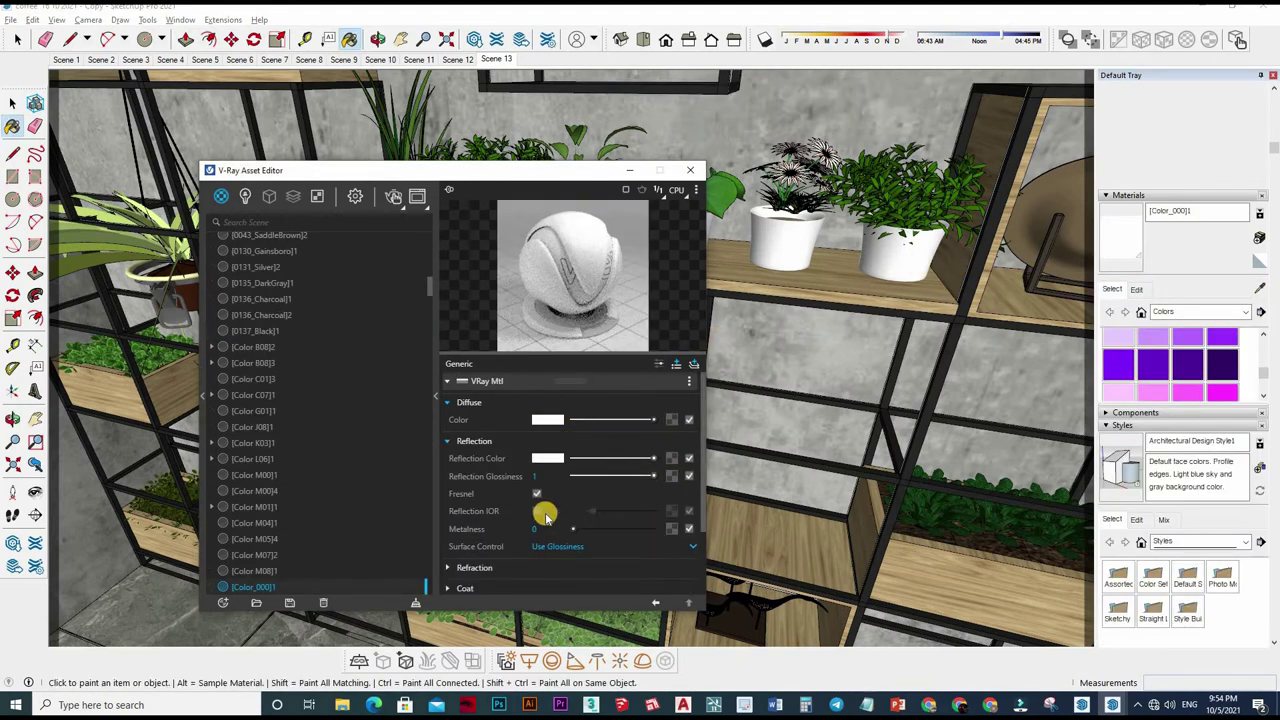
left_click(537, 511)
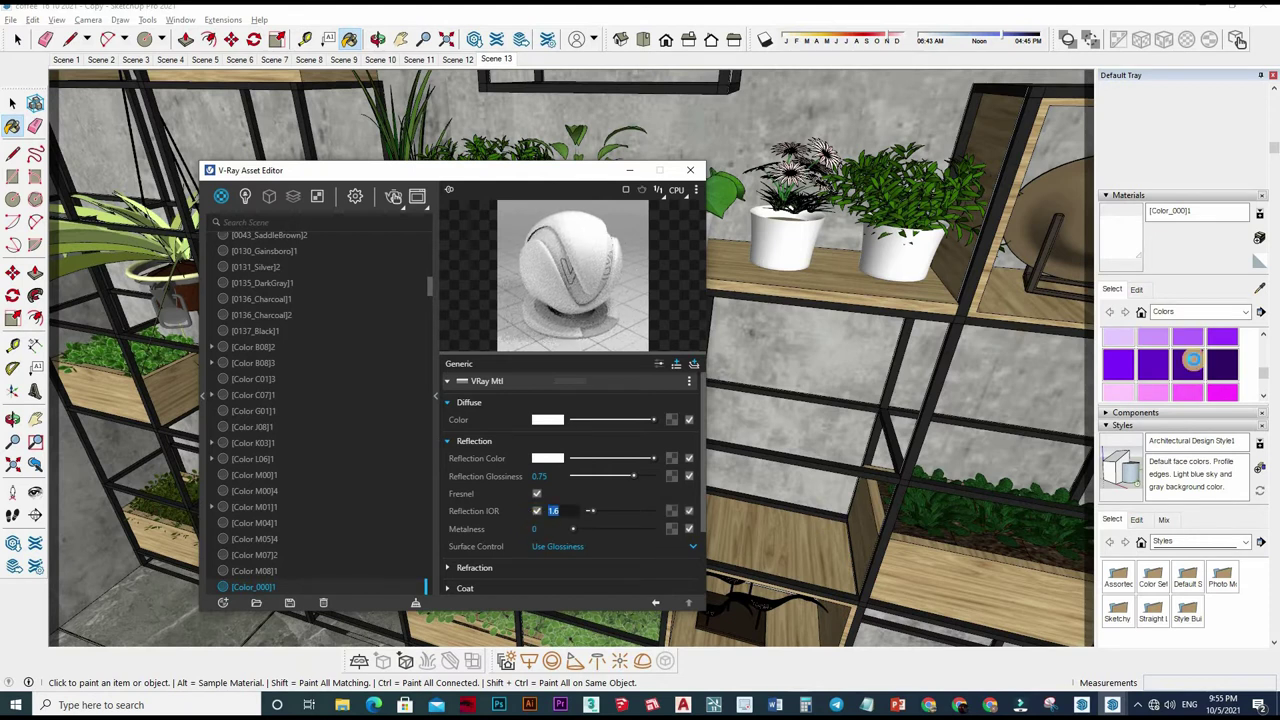
Step: Give the green leaf material white reflections with glossiness 0.6
left_click(908, 204, "alt")
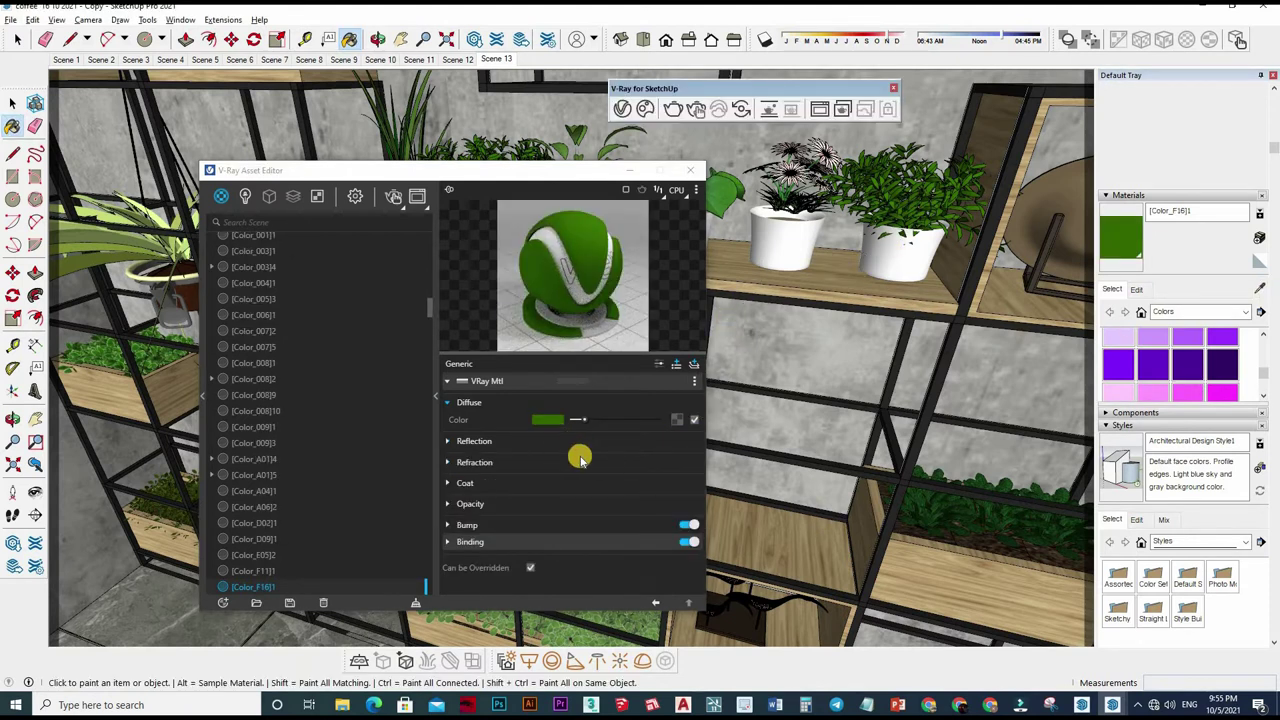
left_click(594, 444)
mouse_move(580, 458)
left_mouse_down()
mouse_move(621, 476)
mouse_move(653, 458)
left_mouse_up()
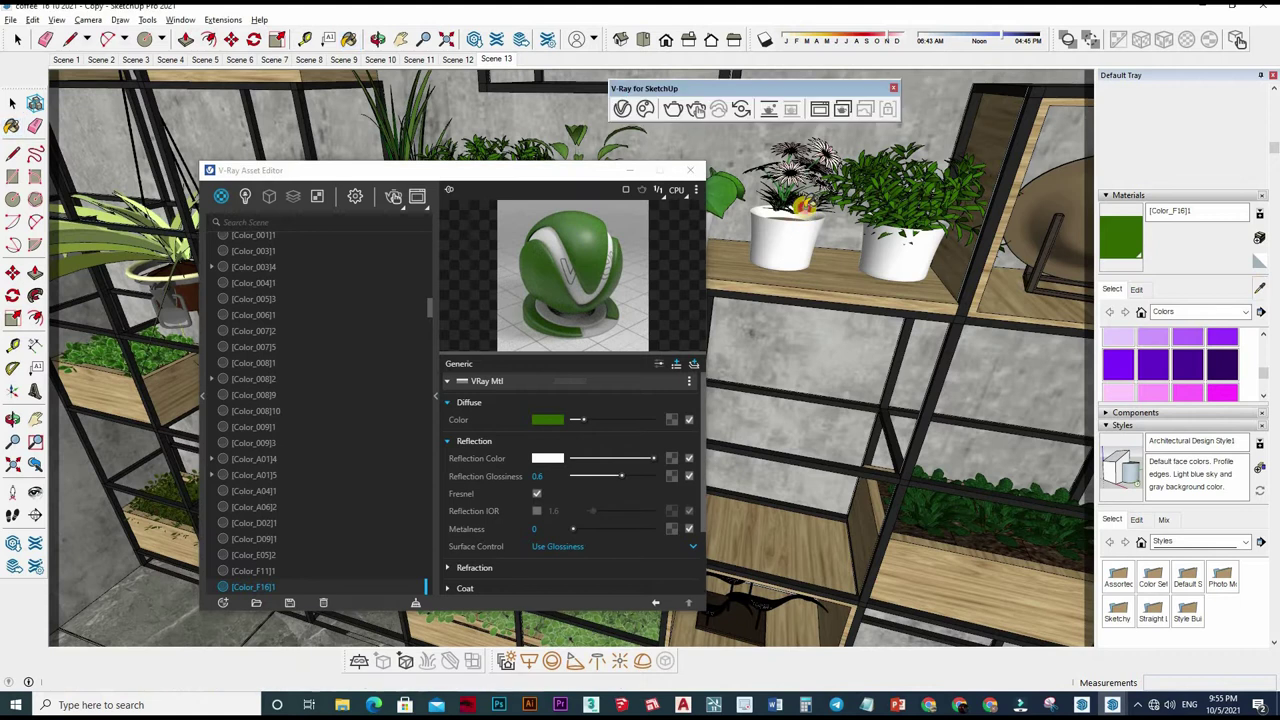
left_click(728, 286, "alt")
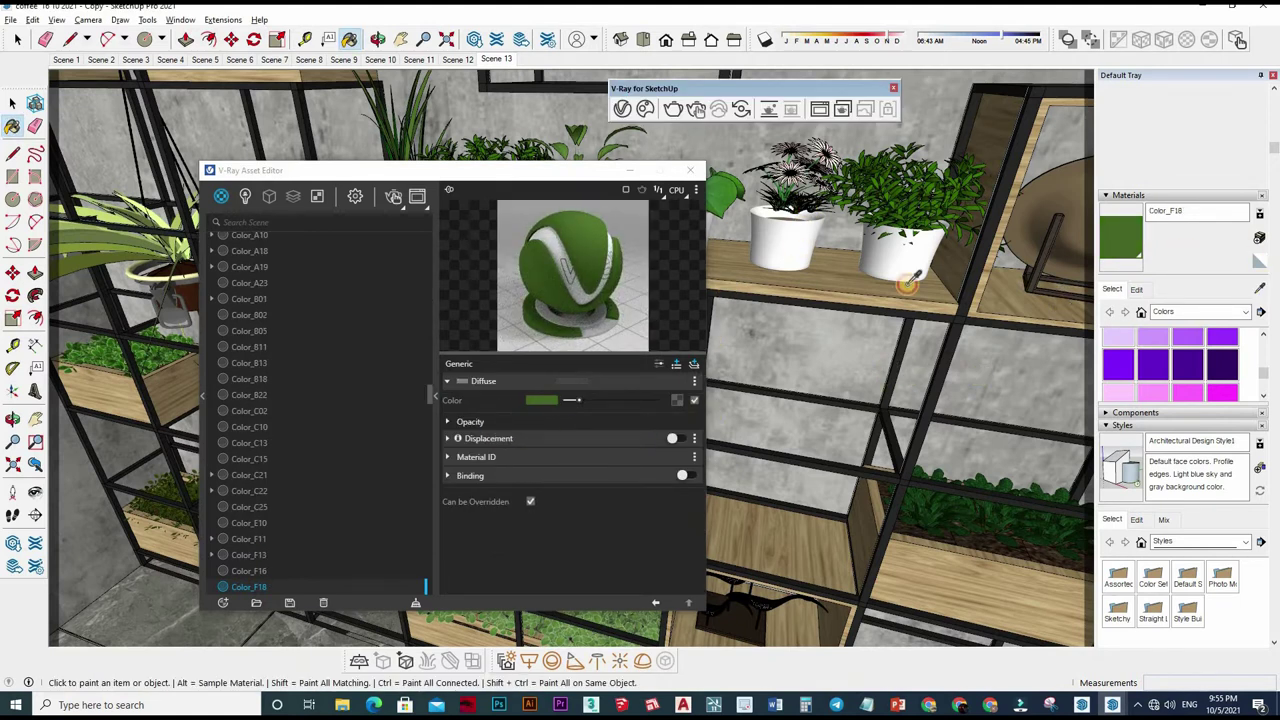
Step: Sample the 0130_Gainsboro wood shelf material and open its diffuse bitmap's image file
left_click(720, 400, "alt")
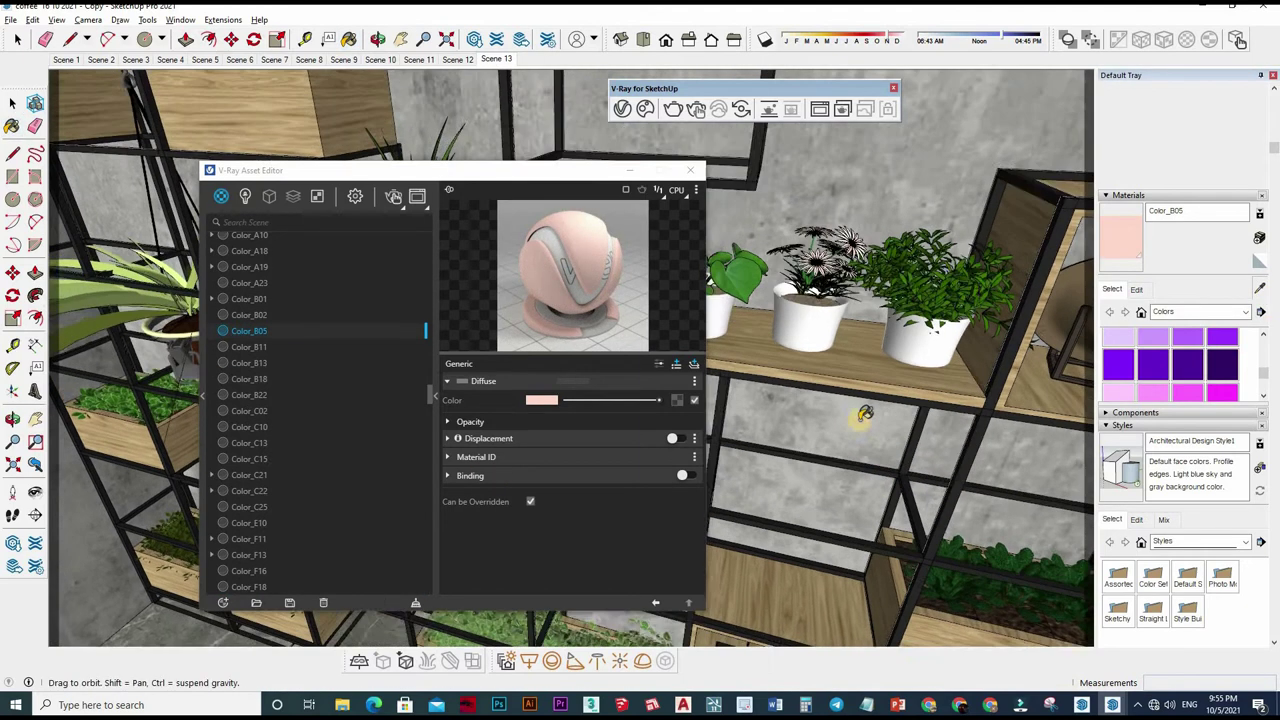
middle_click_drag(883, 403, 760, 432)
left_click(760, 432, "alt")
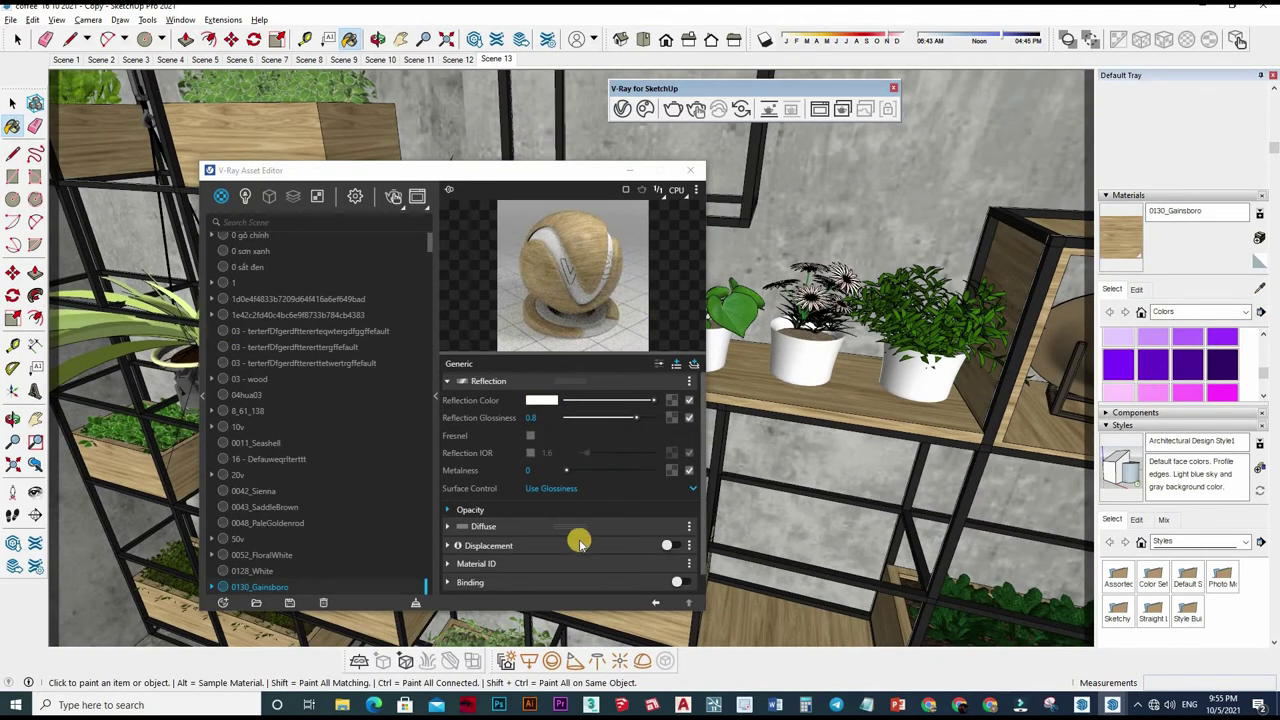
scroll(676, 482, "down", 2)
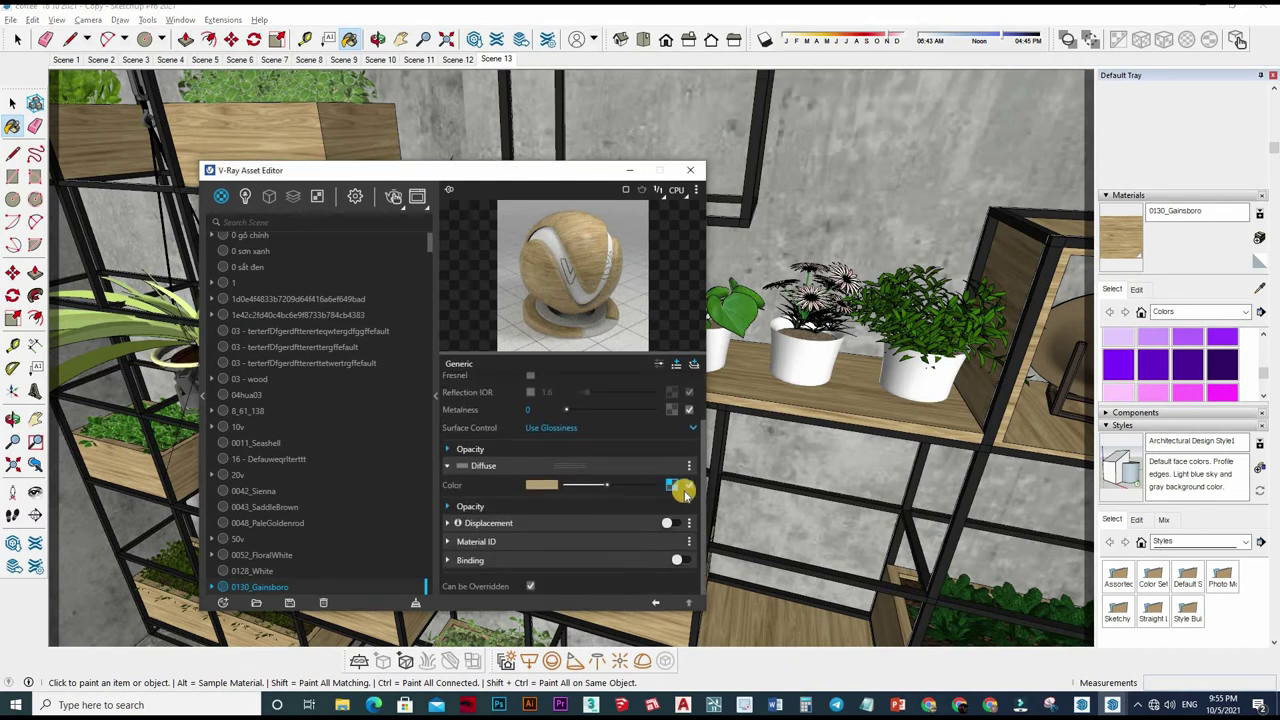
left_click(680, 484)
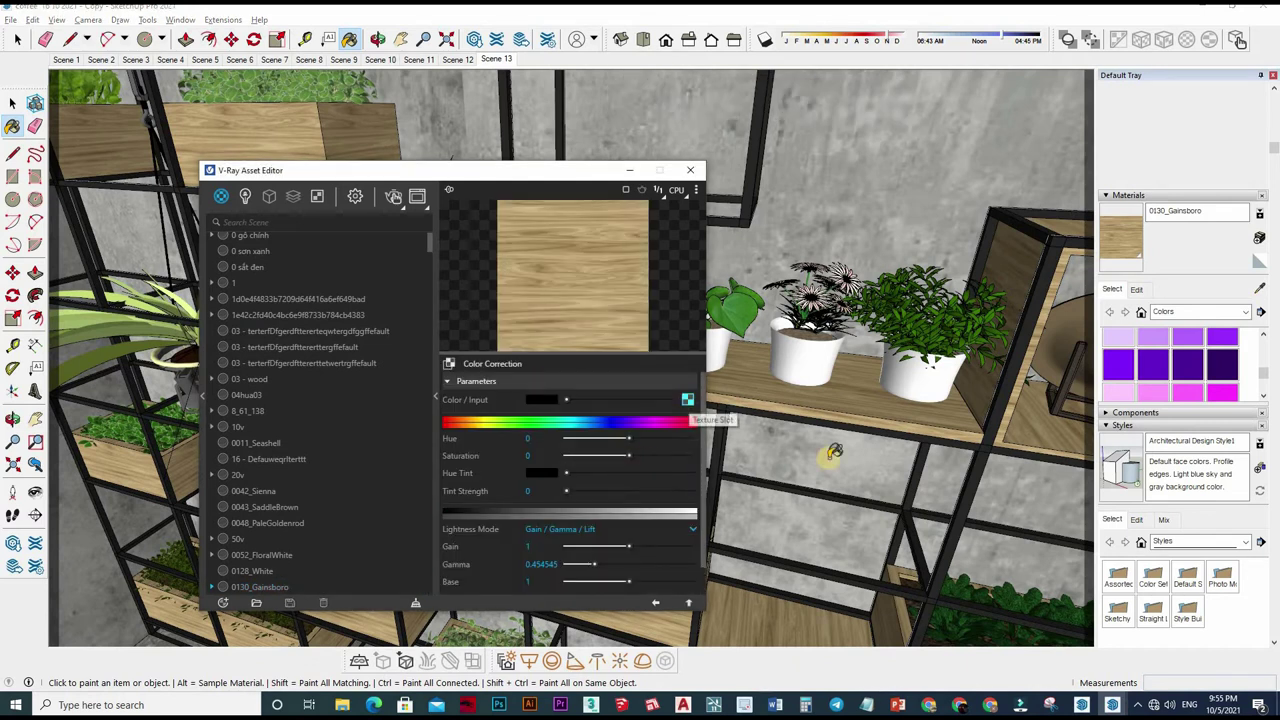
left_click(689, 400)
left_click(1138, 290)
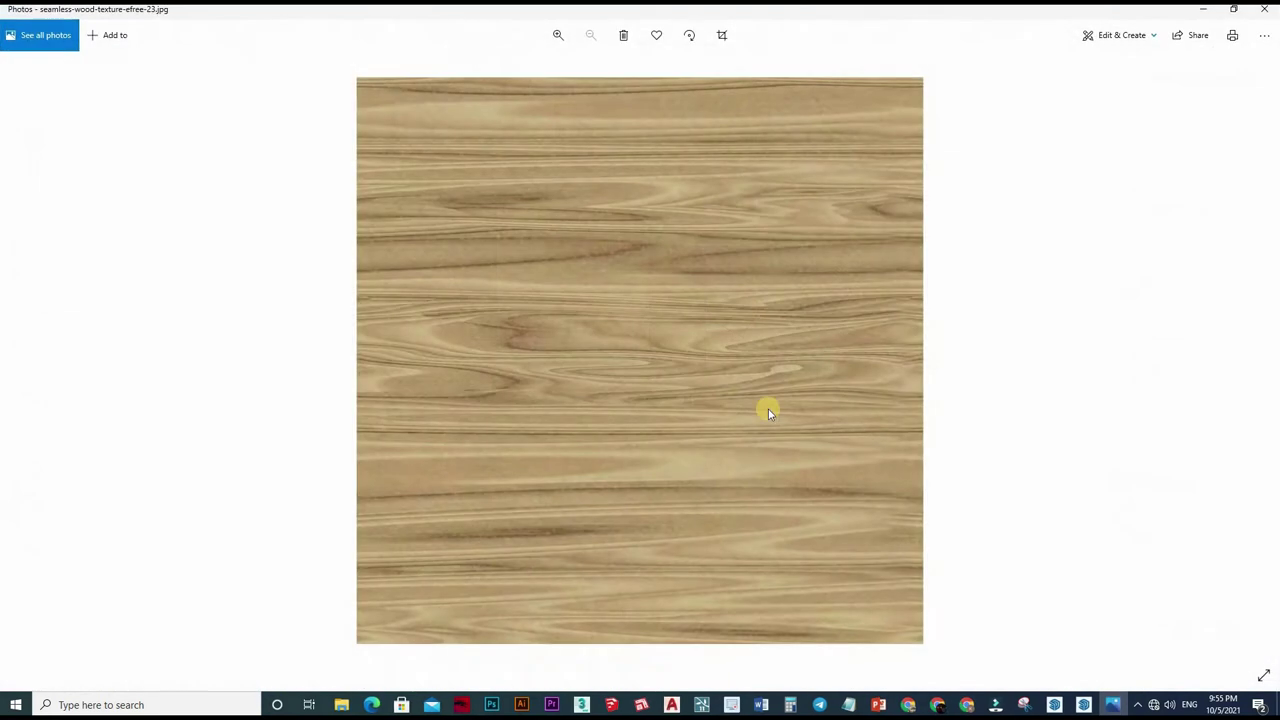
Step: Save the wood image to the TEXTURE folder as seamless-wood-texture-efree-23, then close Explorer and Photos
left_click(352, 705)
key("ctrl+v")
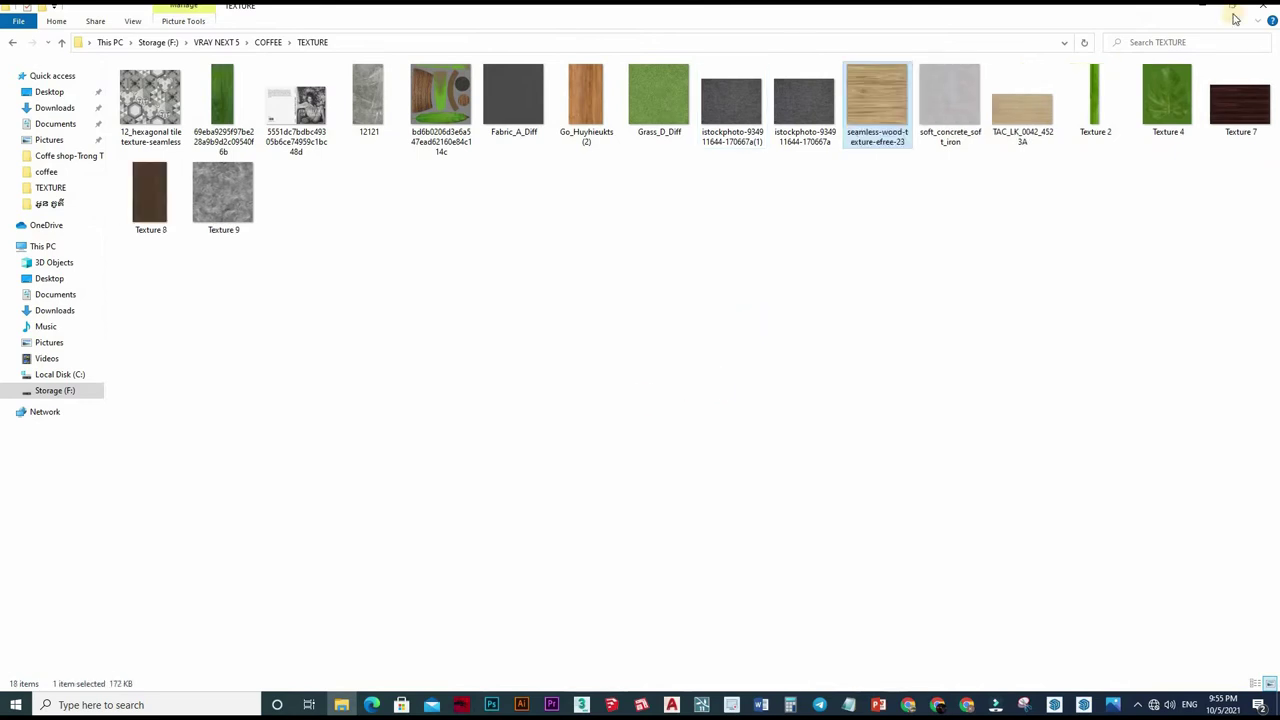
left_click(1258, 8)
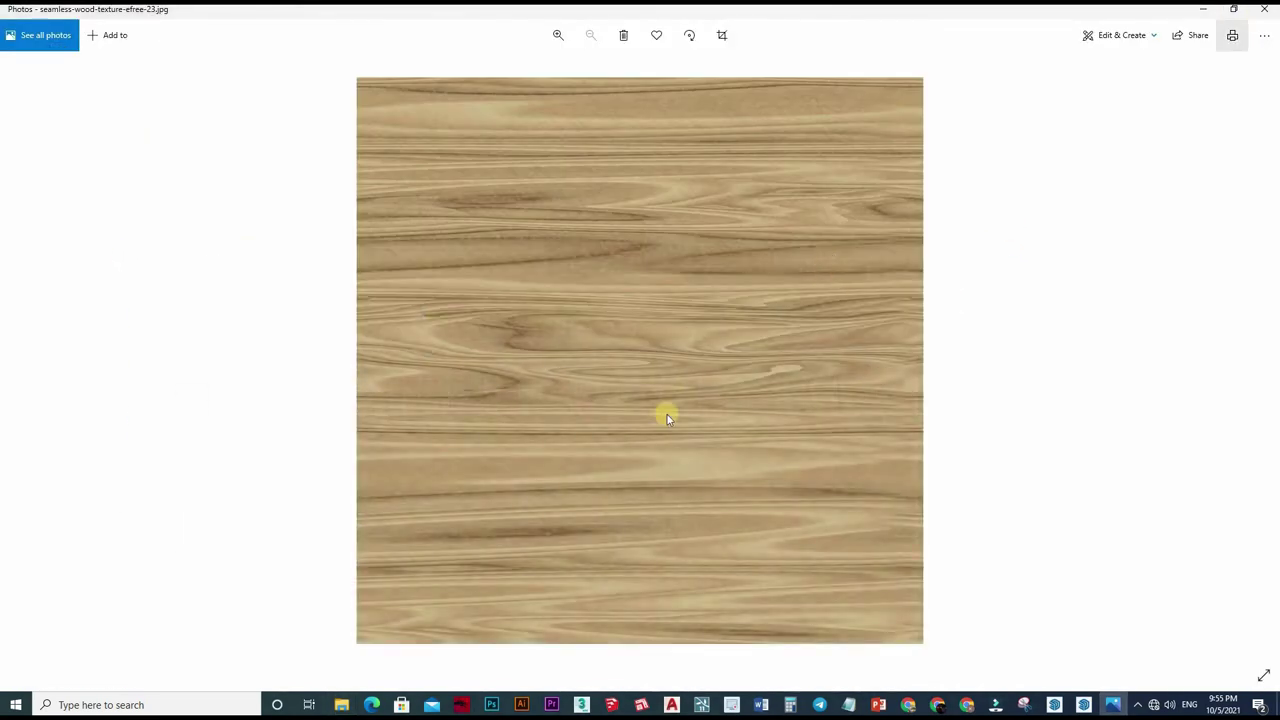
left_click(1262, 8)
left_click(697, 400)
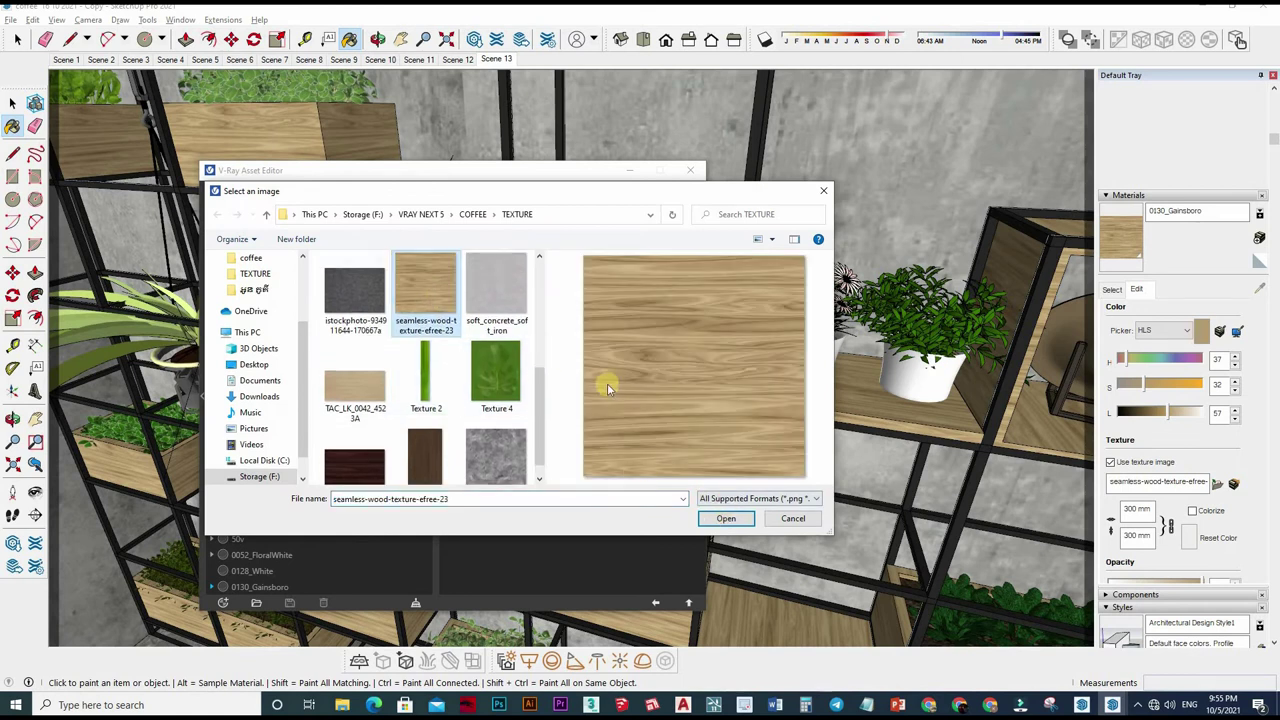
Step: Load seamless-wood-texture-efree-23 into the wood material's bitmap
left_click(726, 518)
left_click(657, 600)
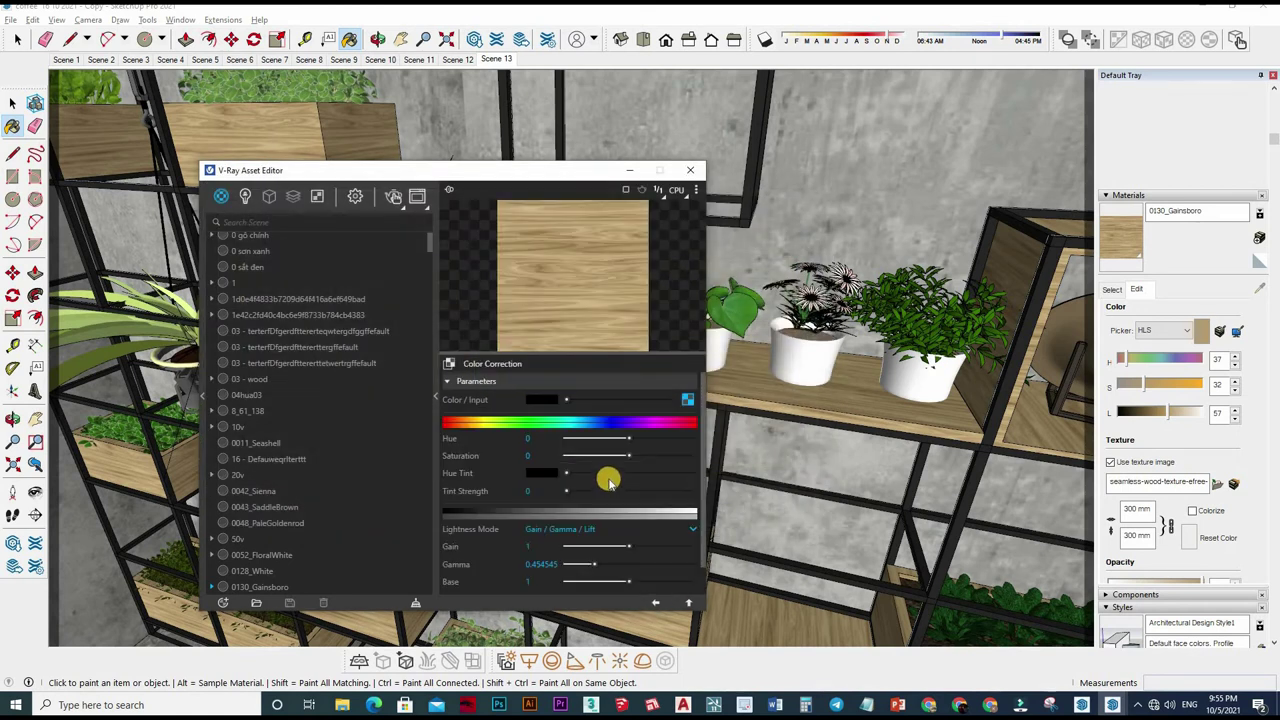
left_click(655, 601)
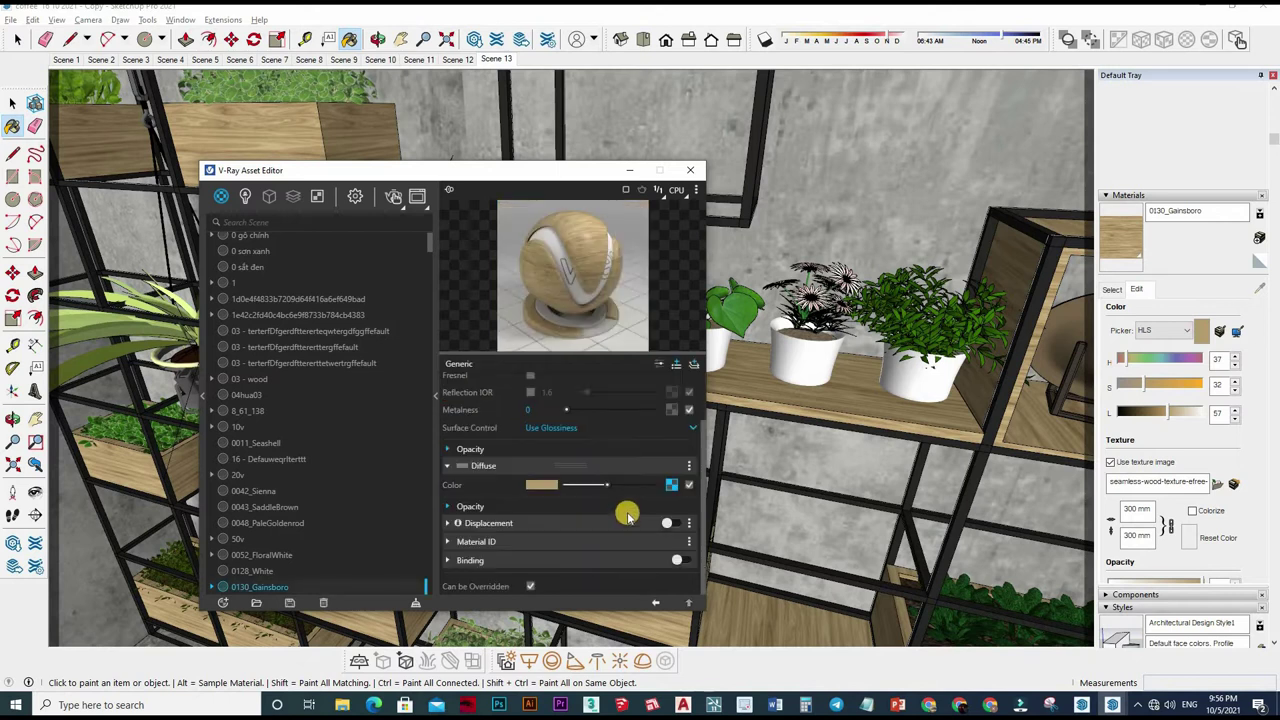
Step: Add a VRay Mtl layer to the 0130_Gainsboro material
scroll(687, 380, "up", 2)
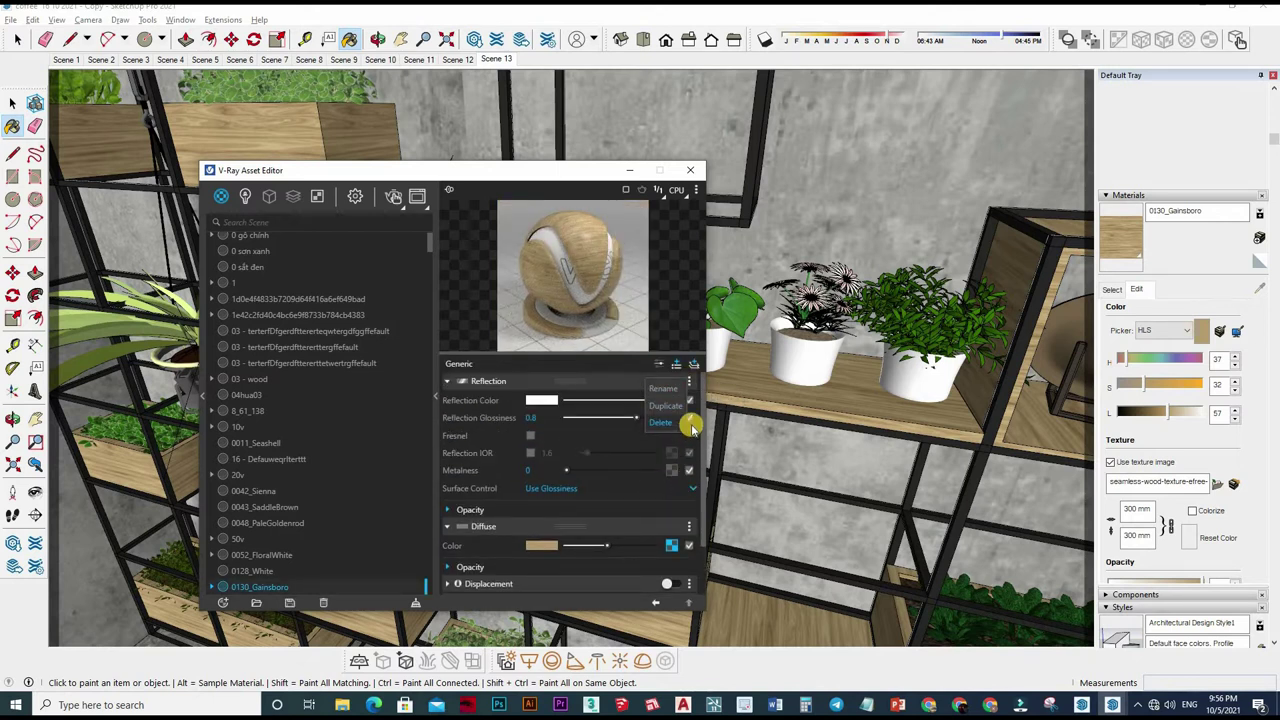
scroll(689, 423, "down", 5)
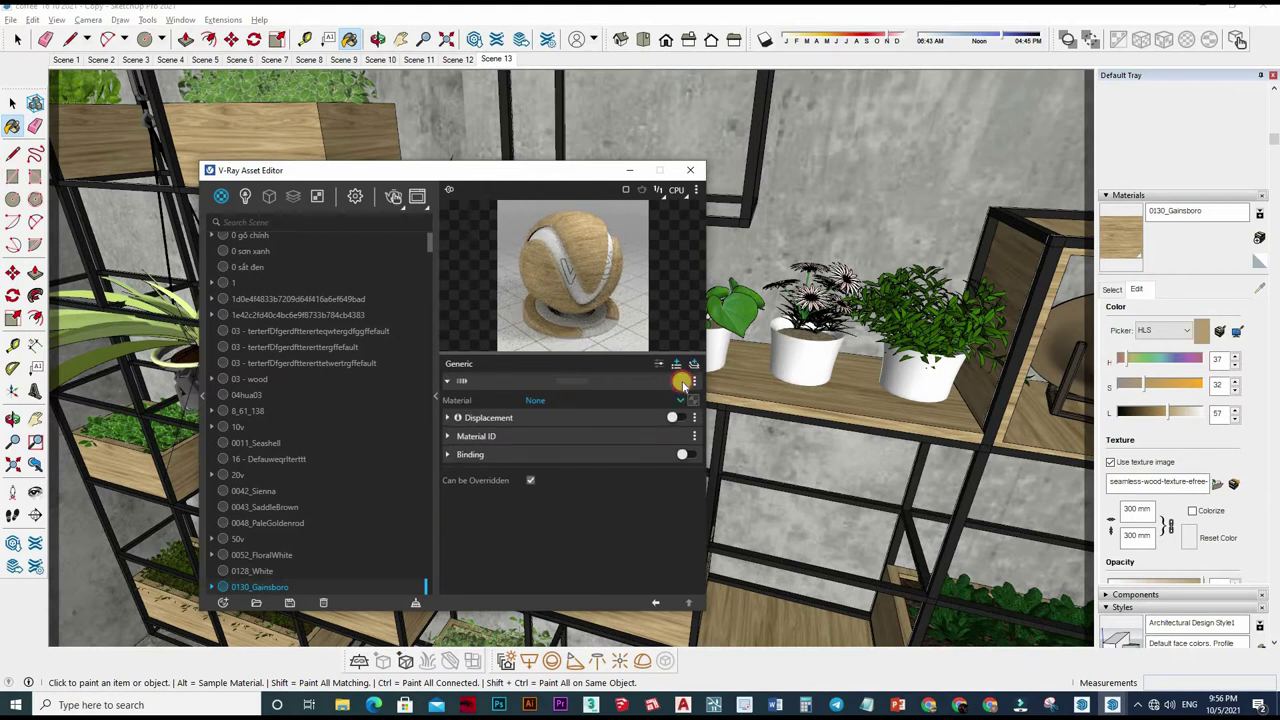
left_click(676, 364)
left_click(549, 430)
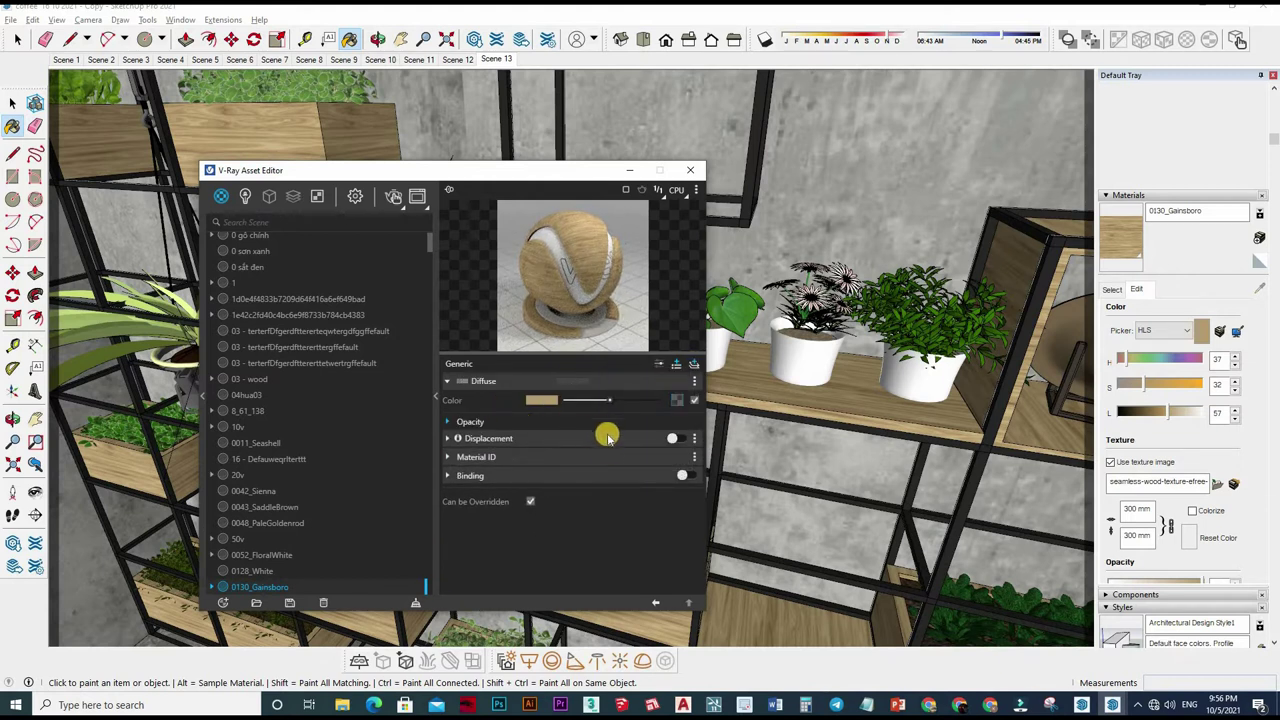
left_click(577, 400)
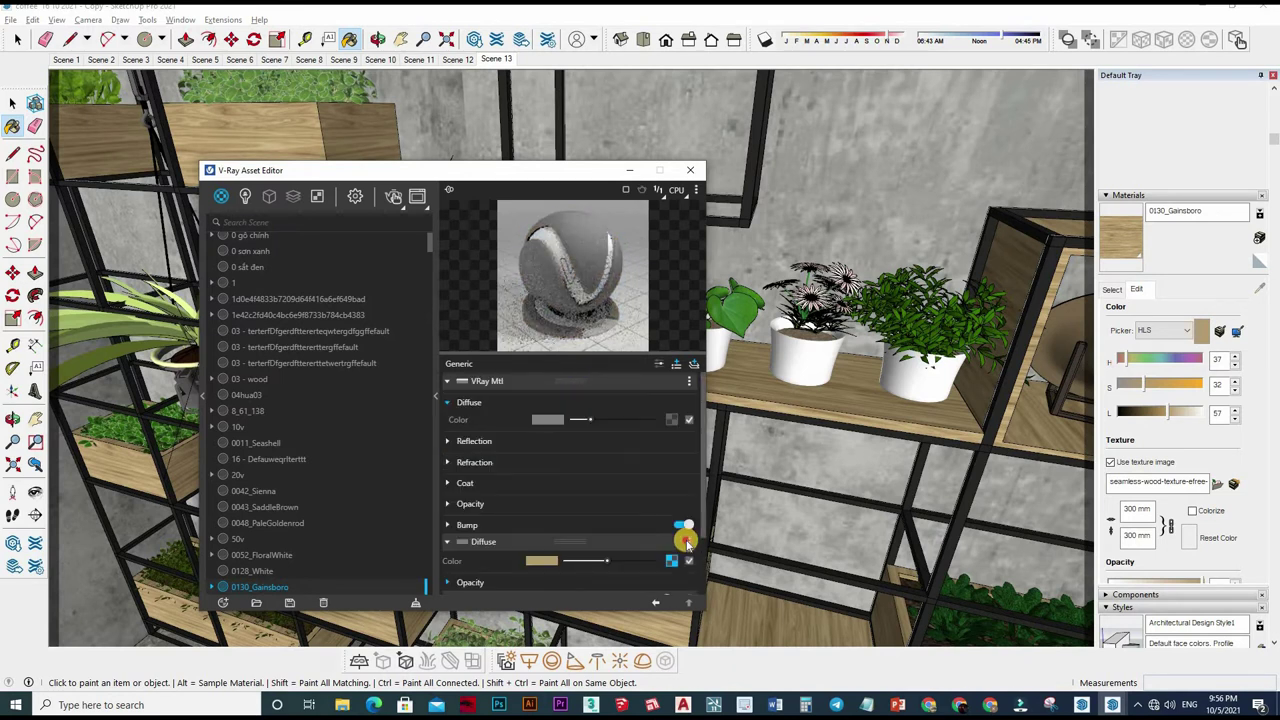
Step: Delete the leftover Diffuse layer and load the wood texture as the diffuse bitmap
left_click(689, 541)
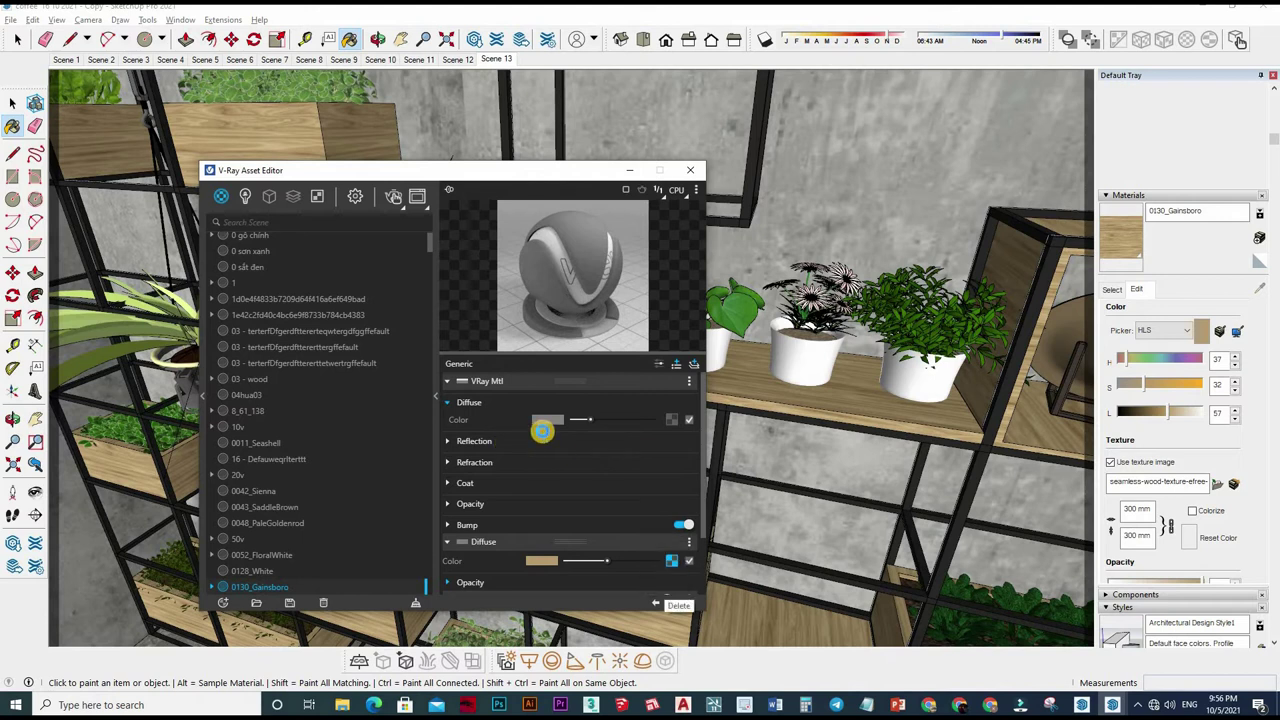
left_click(671, 420)
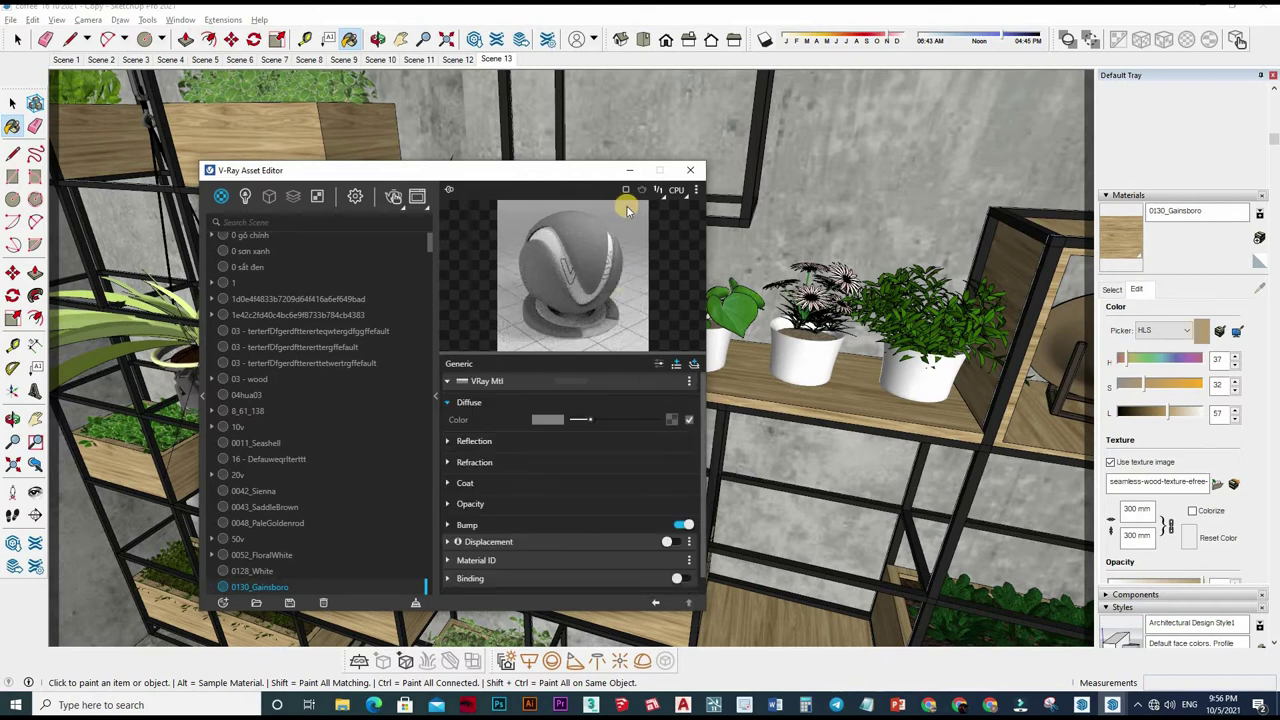
left_click(671, 420)
left_click(634, 371)
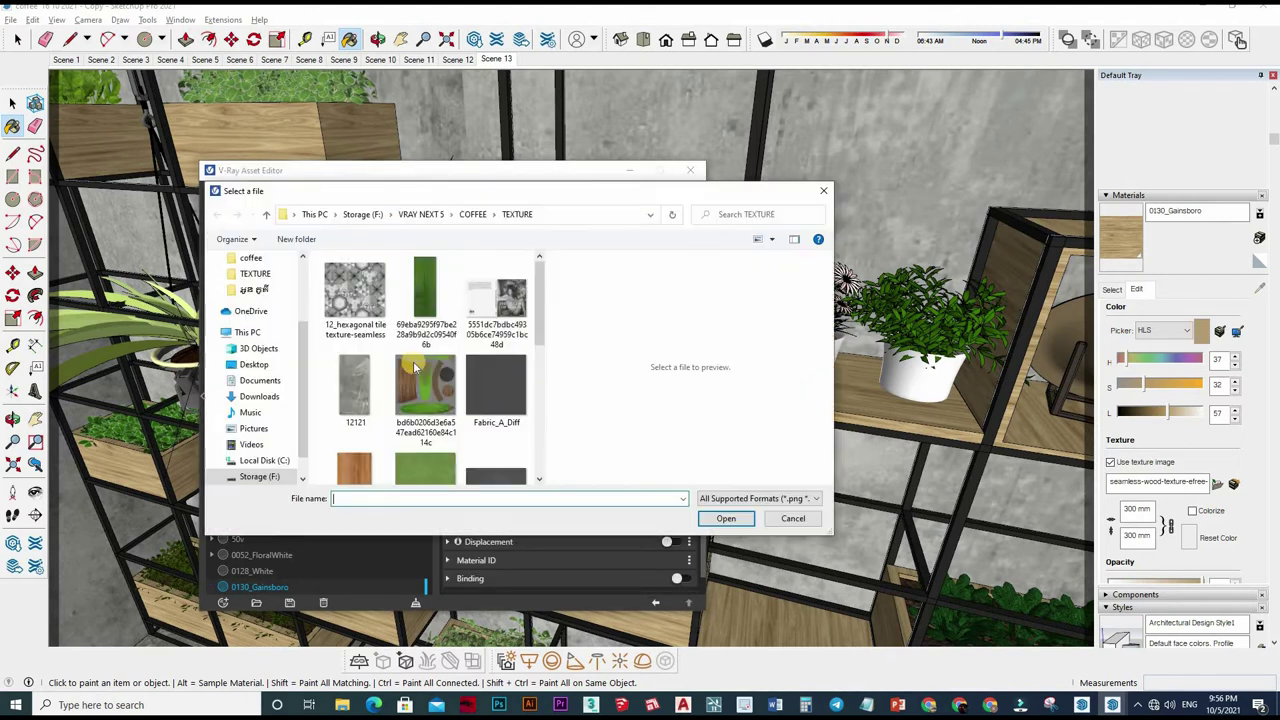
scroll(415, 368, "down", 3)
double_click(425, 335)
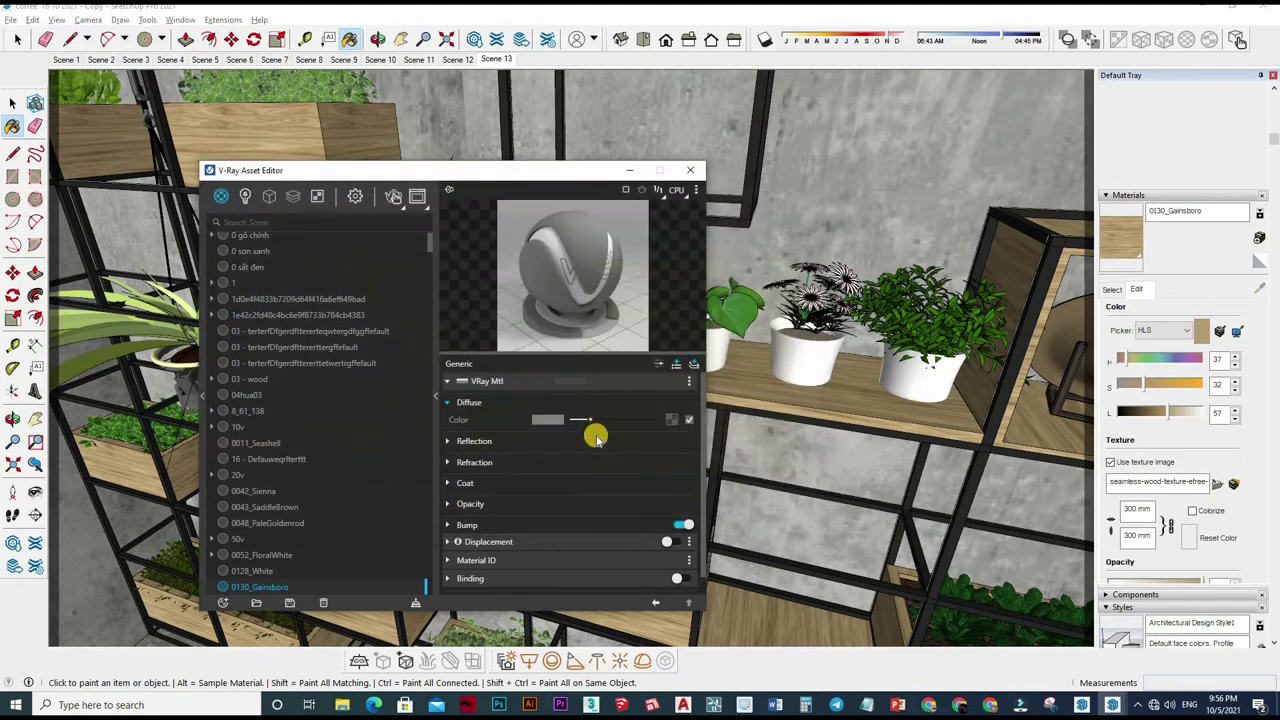
left_click(671, 420)
left_click(670, 420)
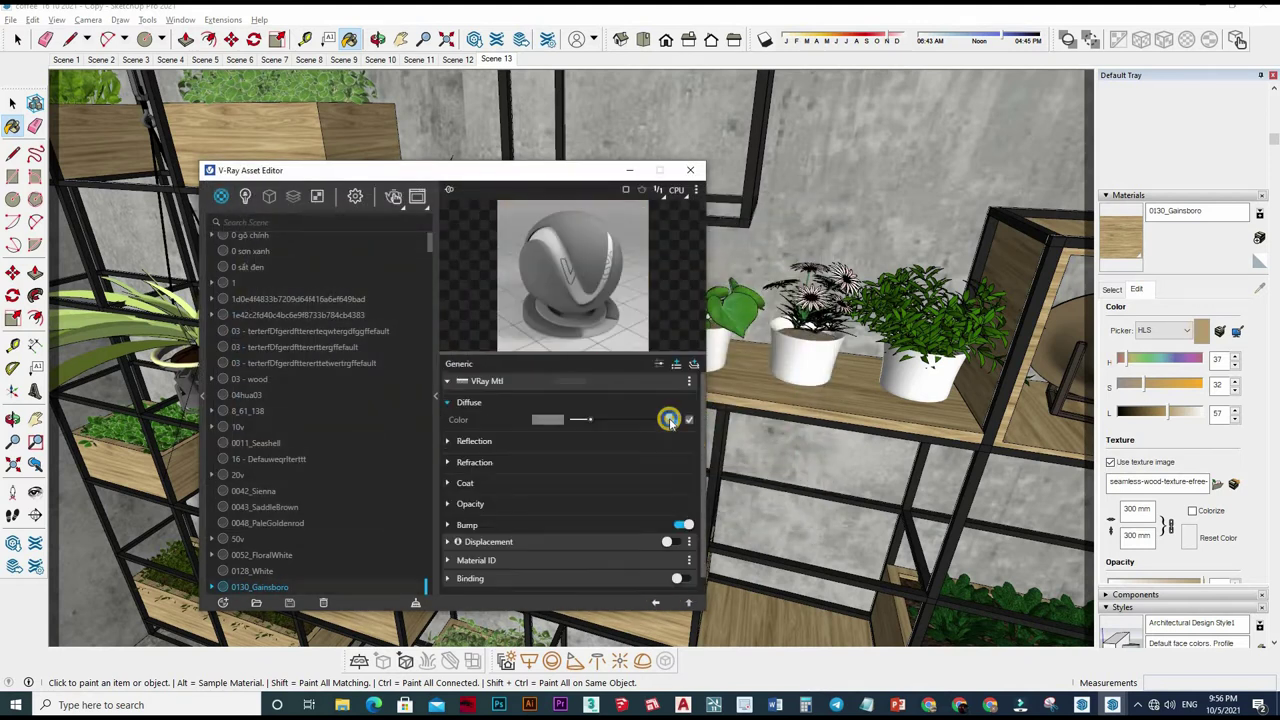
Step: Copy the wood bitmap and paste it as the Custom-mode Binding texture
right_click(620, 465)
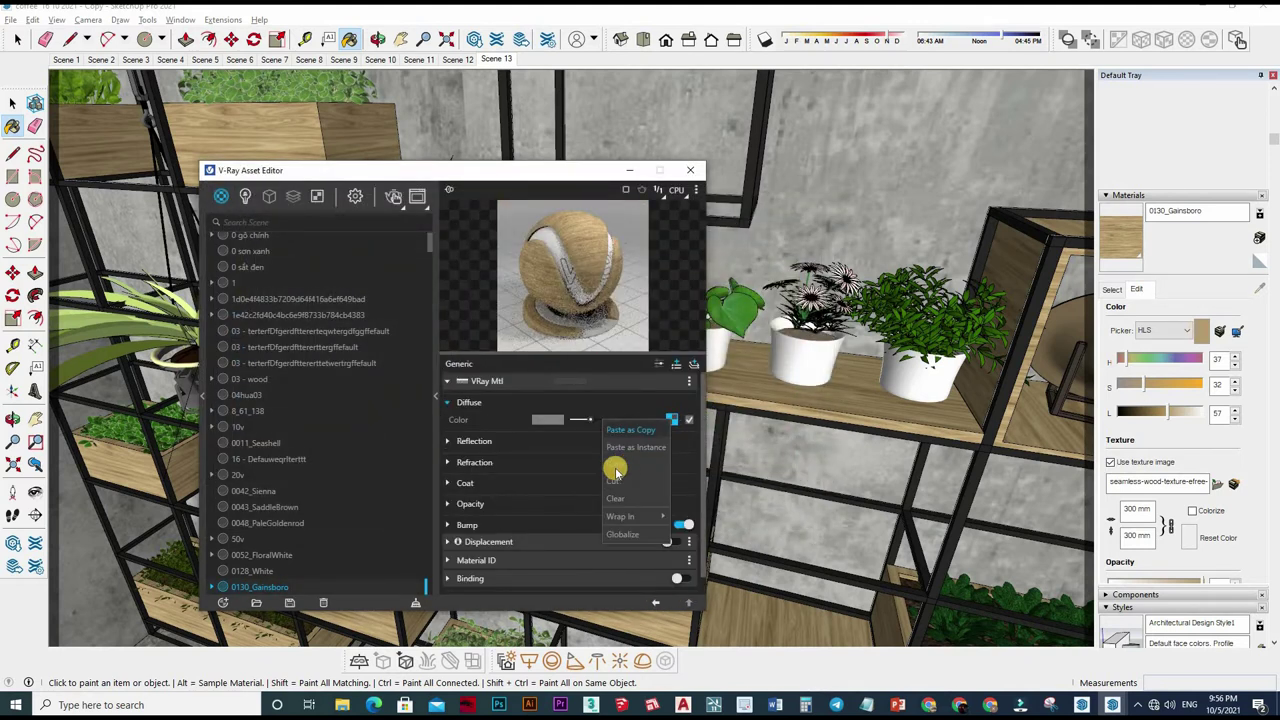
left_click(562, 555)
scroll(590, 540, "down", 1)
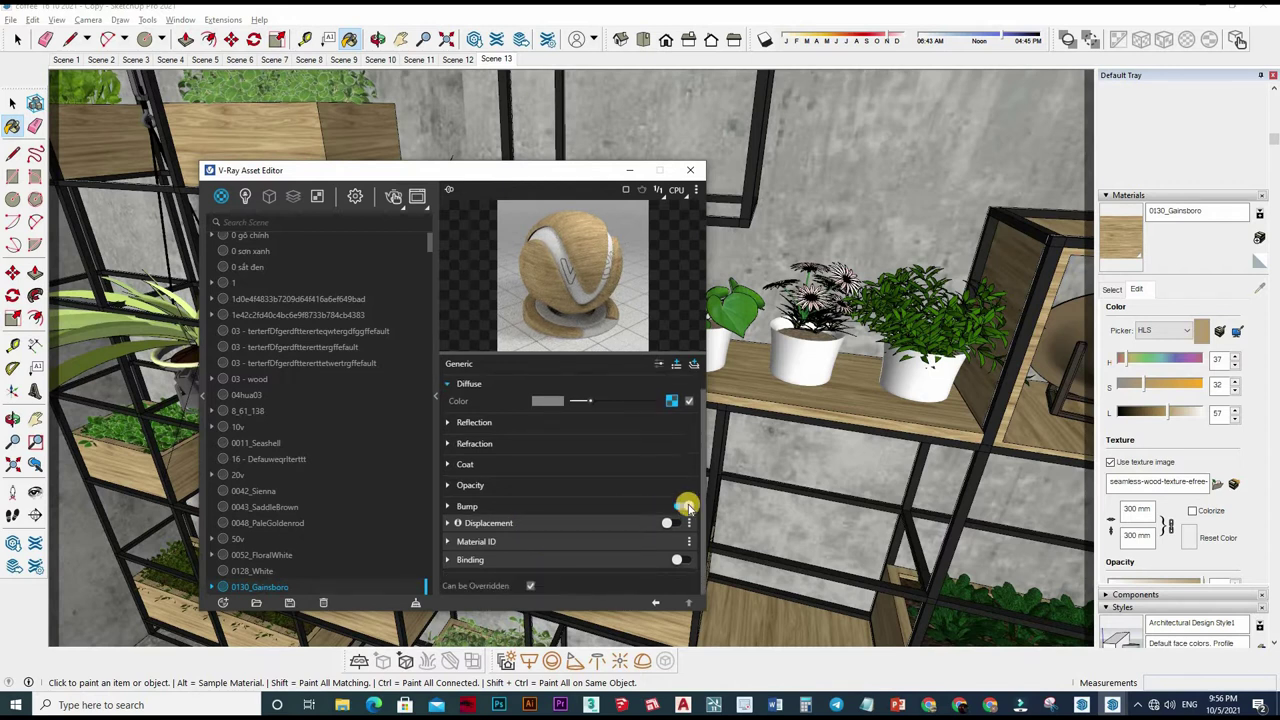
scroll(688, 507, "down", 3)
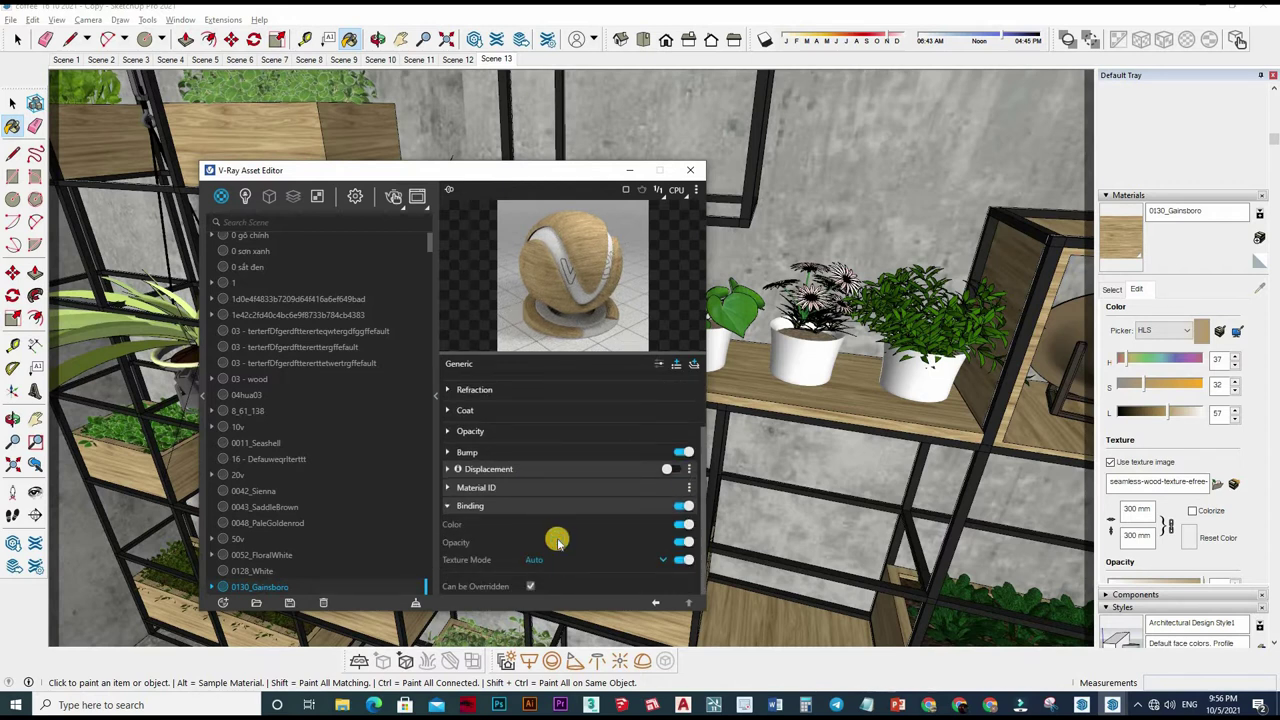
left_click(550, 542)
scroll(610, 560, "down", 1)
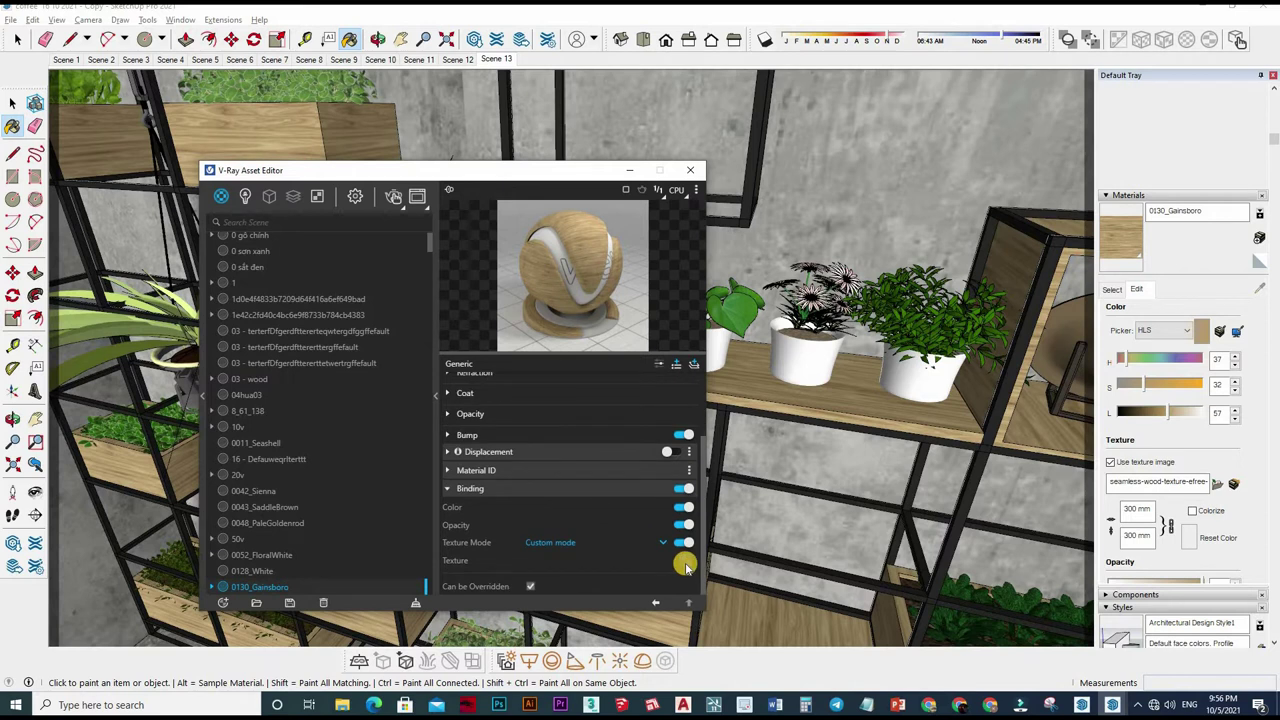
left_click(684, 560)
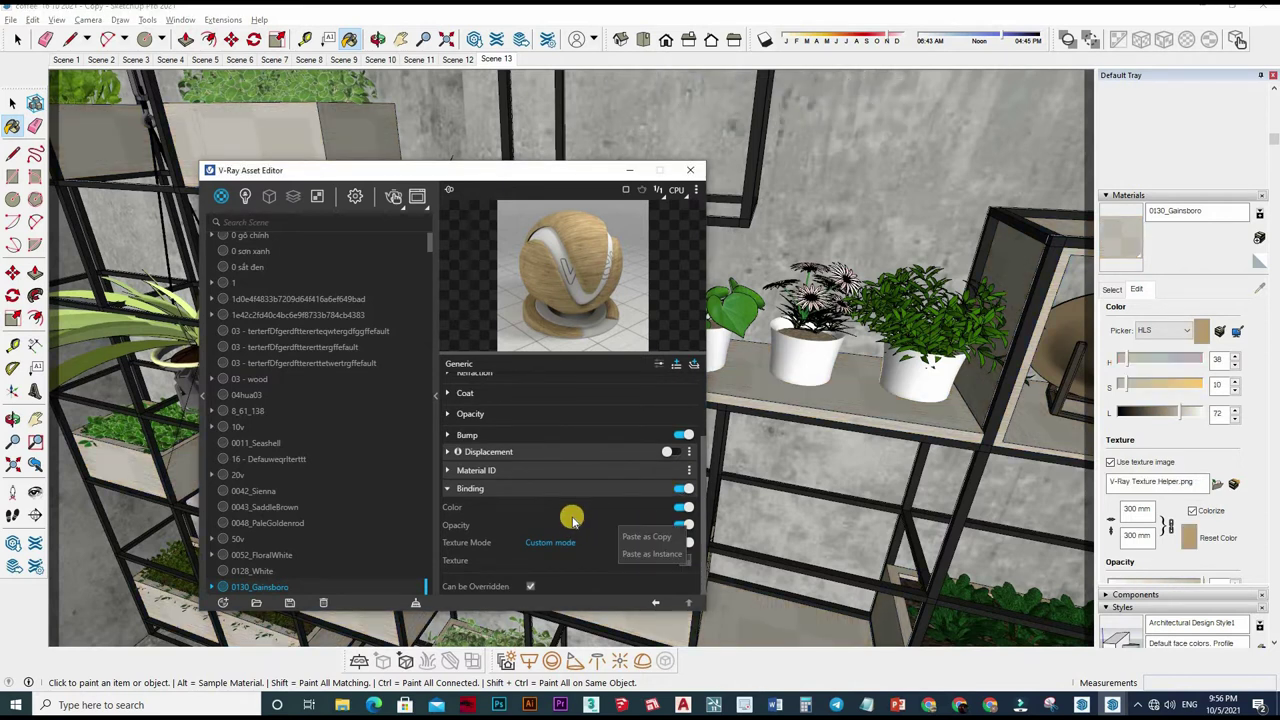
left_click(650, 545)
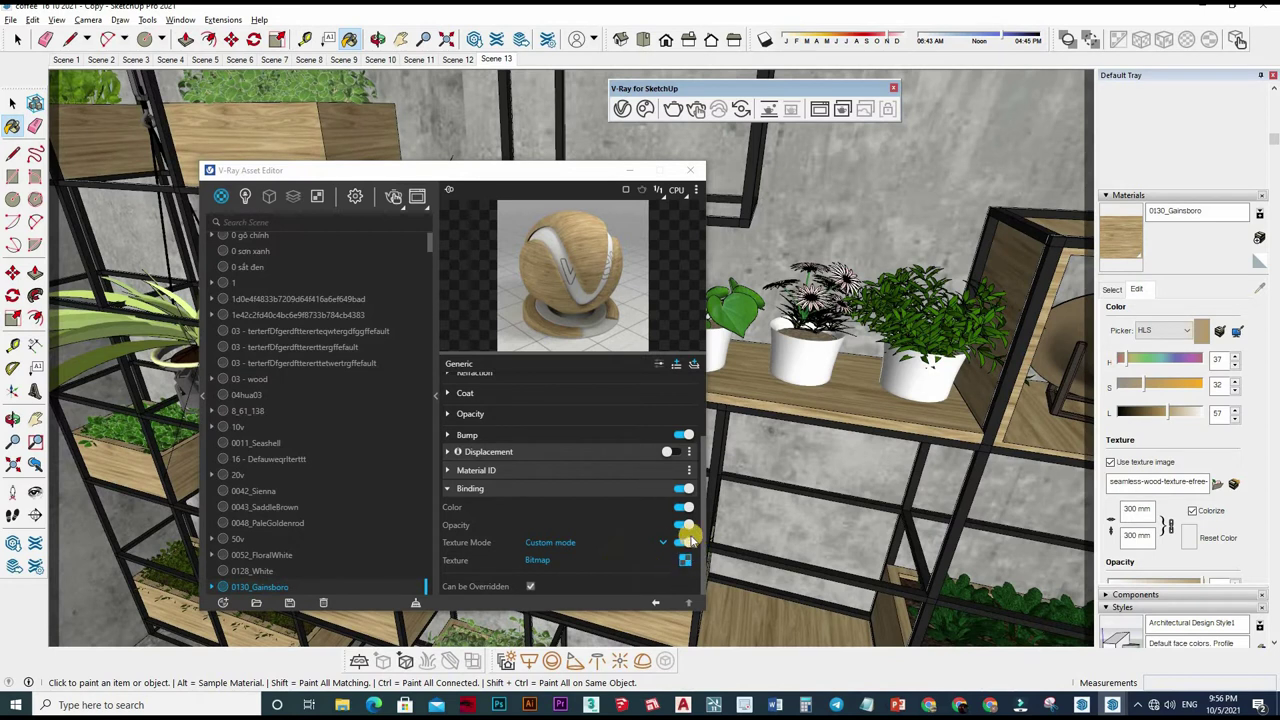
left_click(640, 485)
left_click(664, 456)
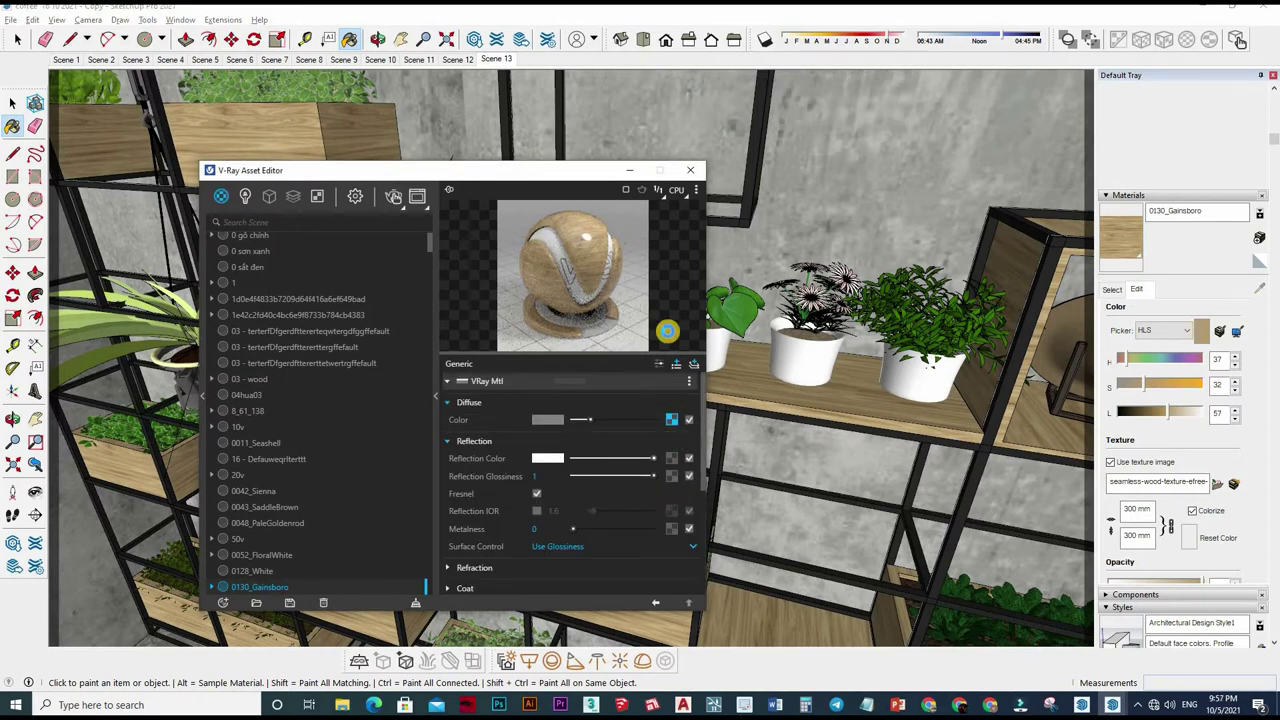
Step: Add a Color Correction texture with Brightness 0.65 to 0130_Gainsboro's reflection glossiness
left_click(671, 476)
left_click(640, 291)
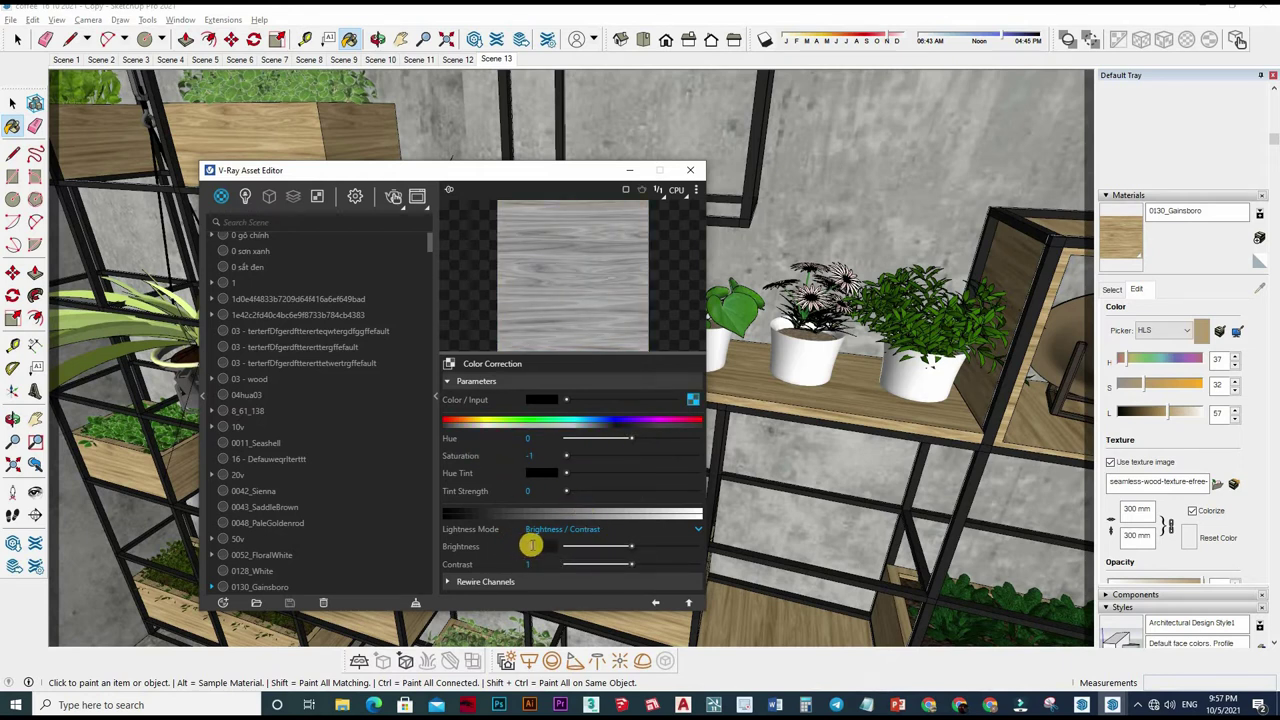
type("0.65")
key("Return")
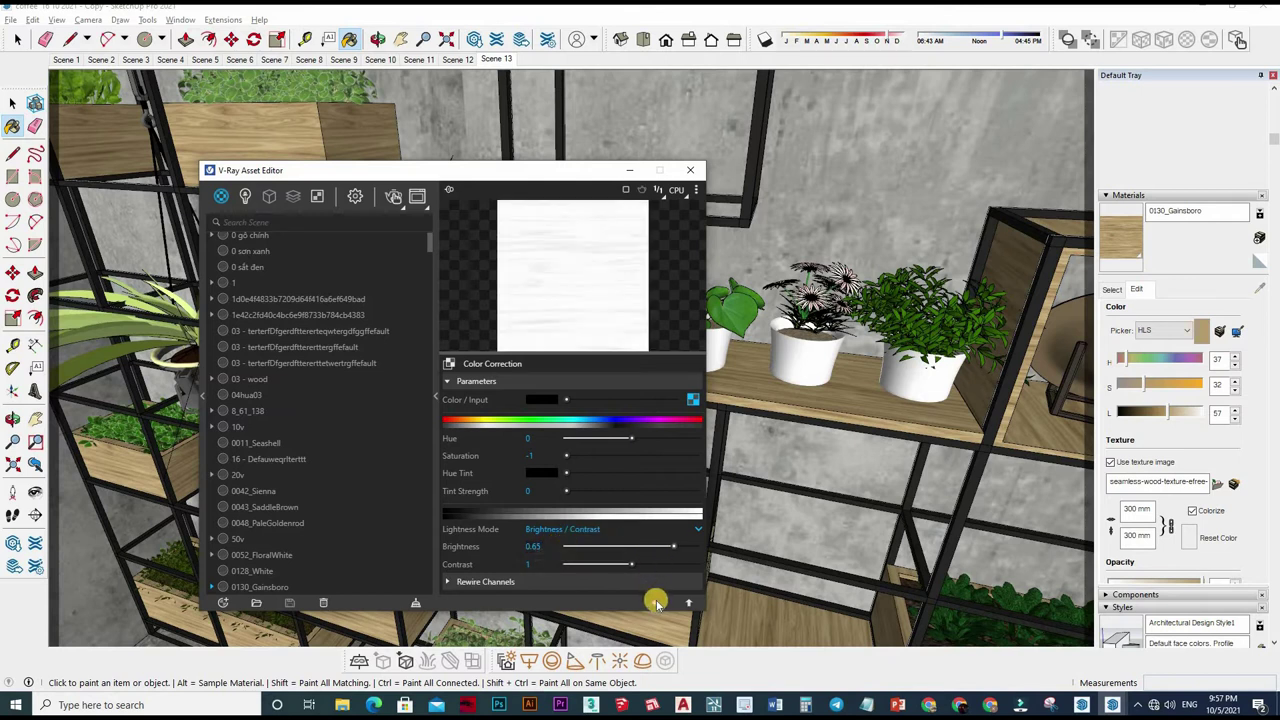
left_click(655, 602)
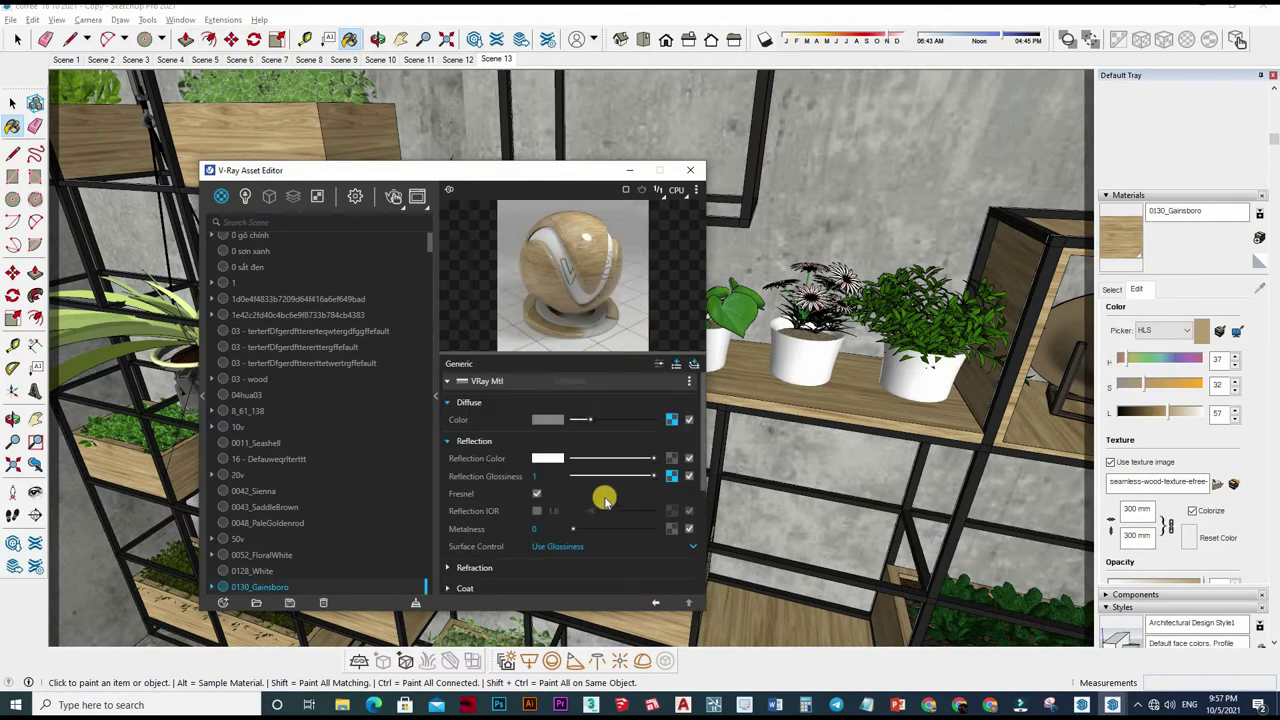
left_click(666, 482)
type("0.5")
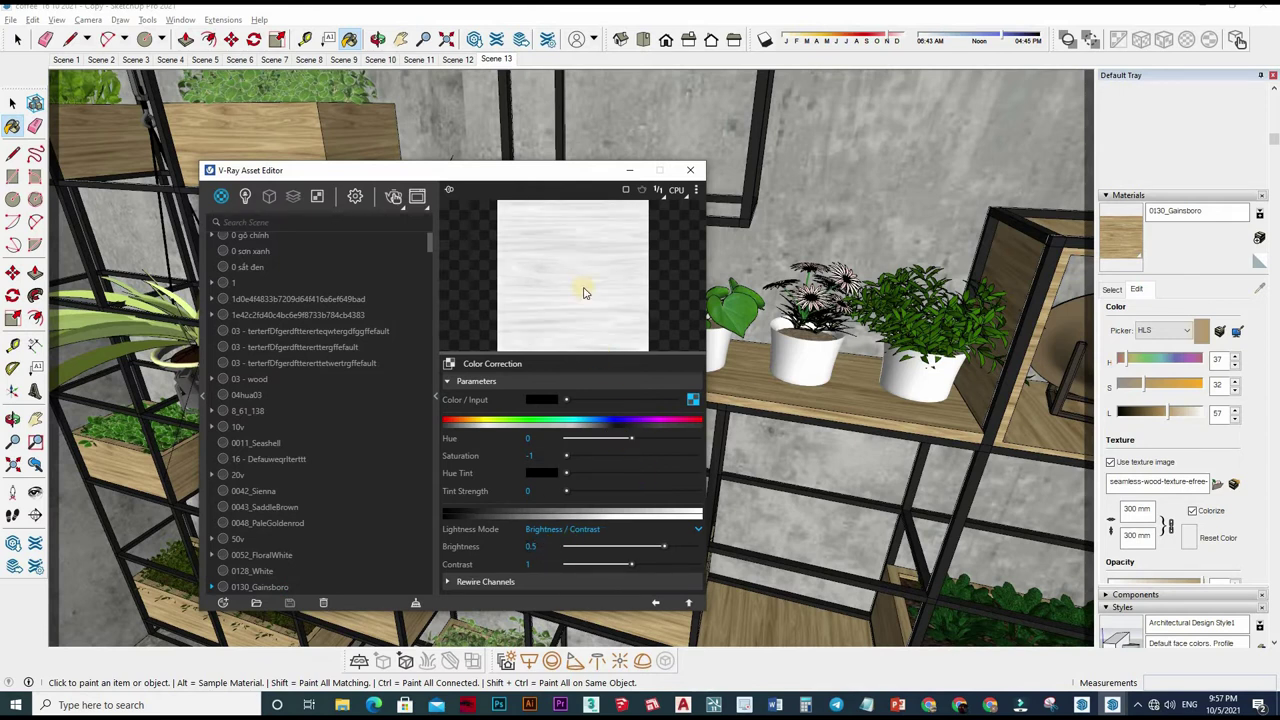
Step: Set 0130_Gainsboro's Bump amount to 0.1 and close the V-Ray Asset Editor
left_click(590, 370)
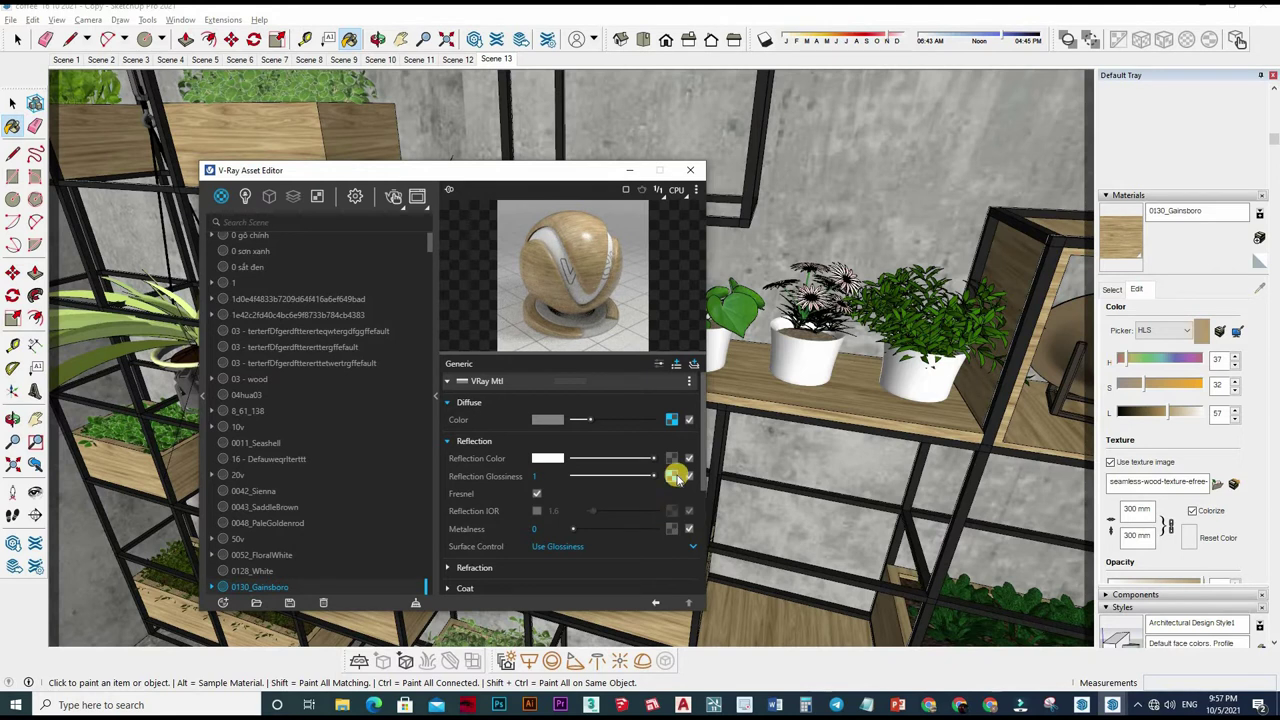
right_click(625, 415)
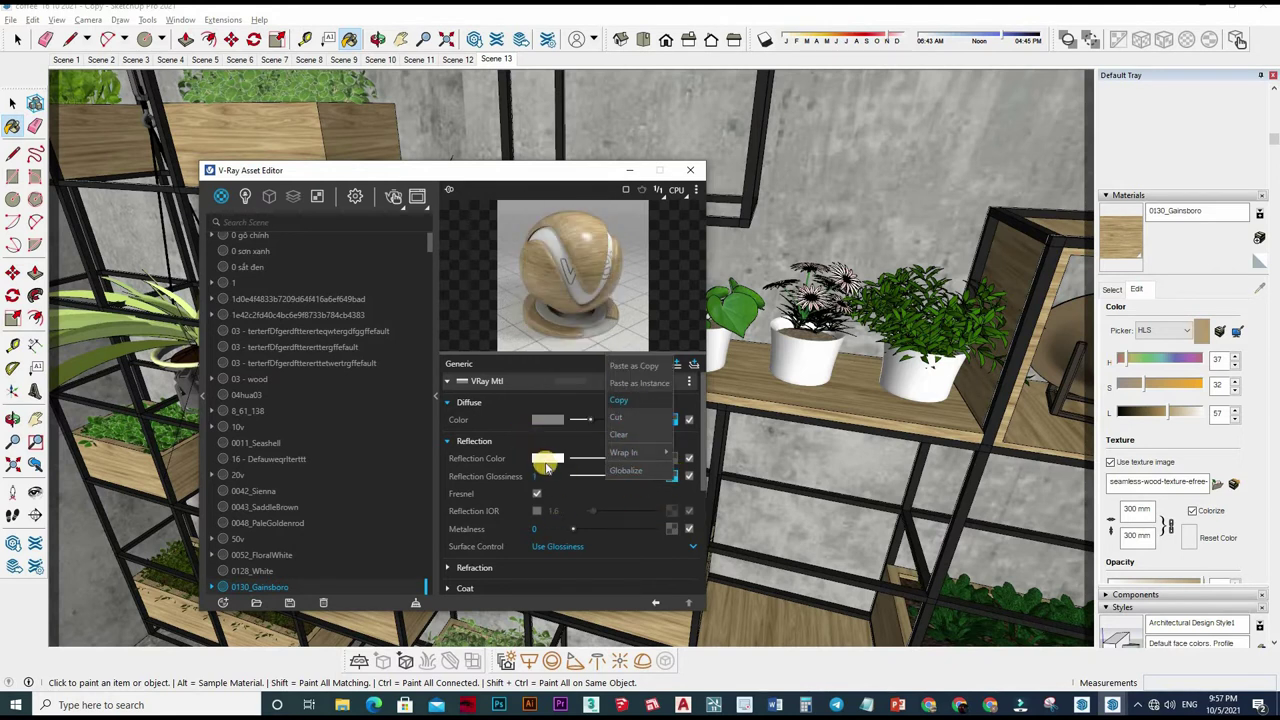
scroll(533, 457, "down", 1)
scroll(533, 460, "down", 2)
scroll(529, 520, "up", 1)
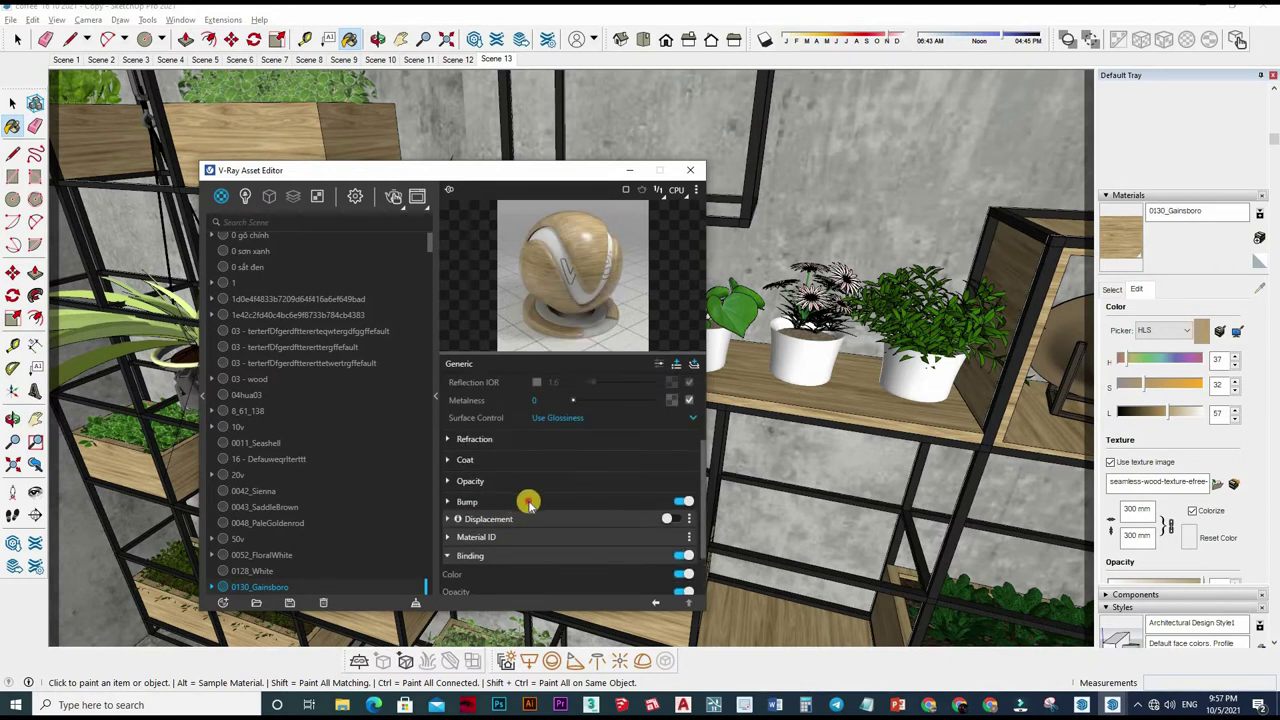
left_click(688, 521)
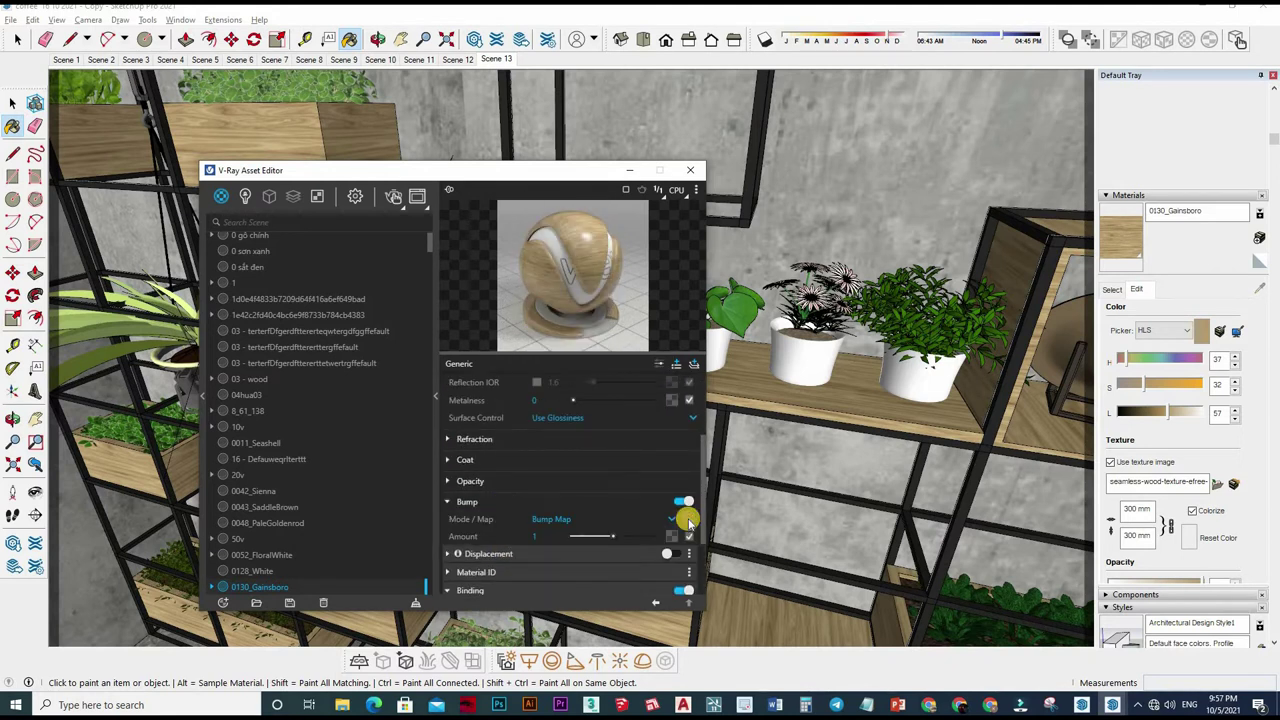
left_click(534, 540)
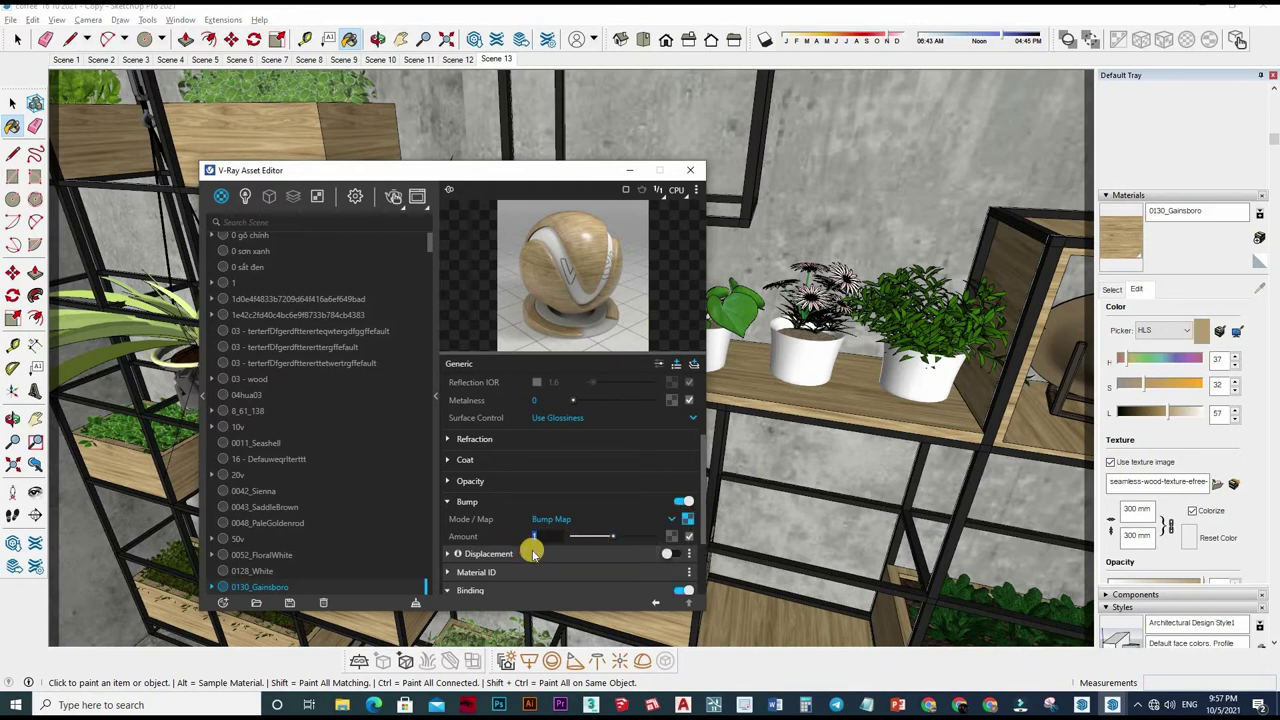
left_click(535, 551)
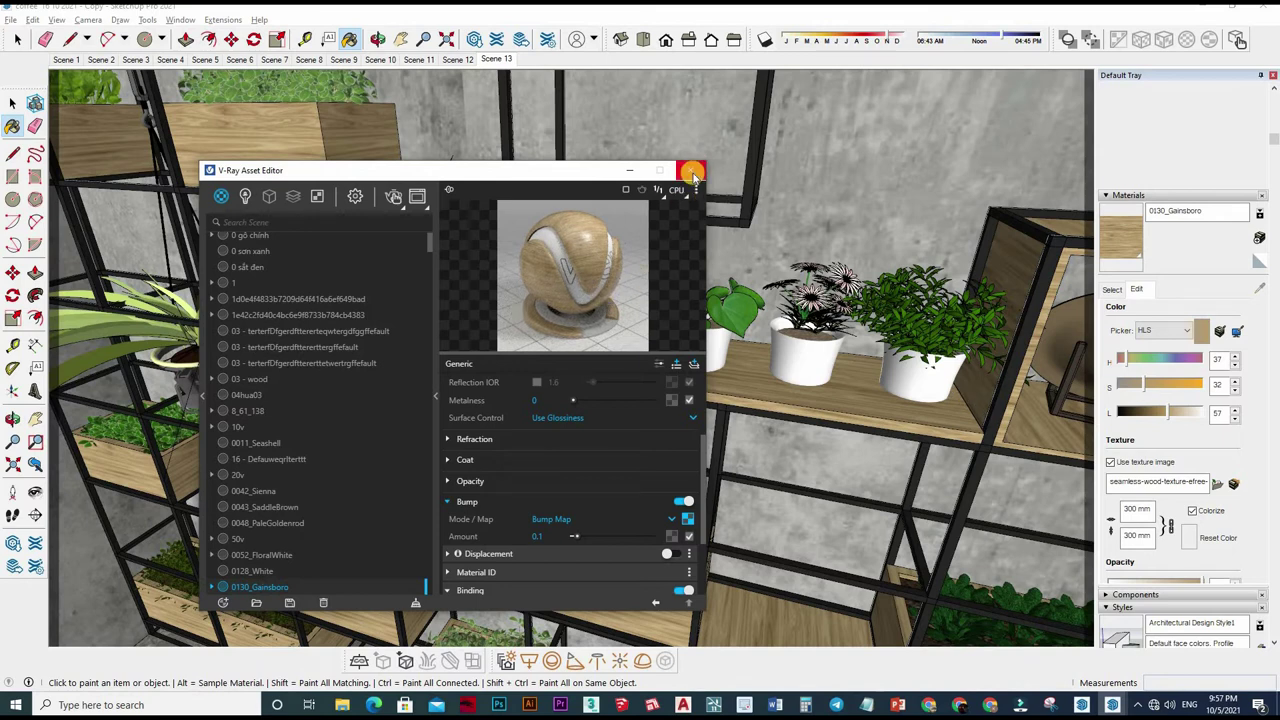
left_click(489, 60)
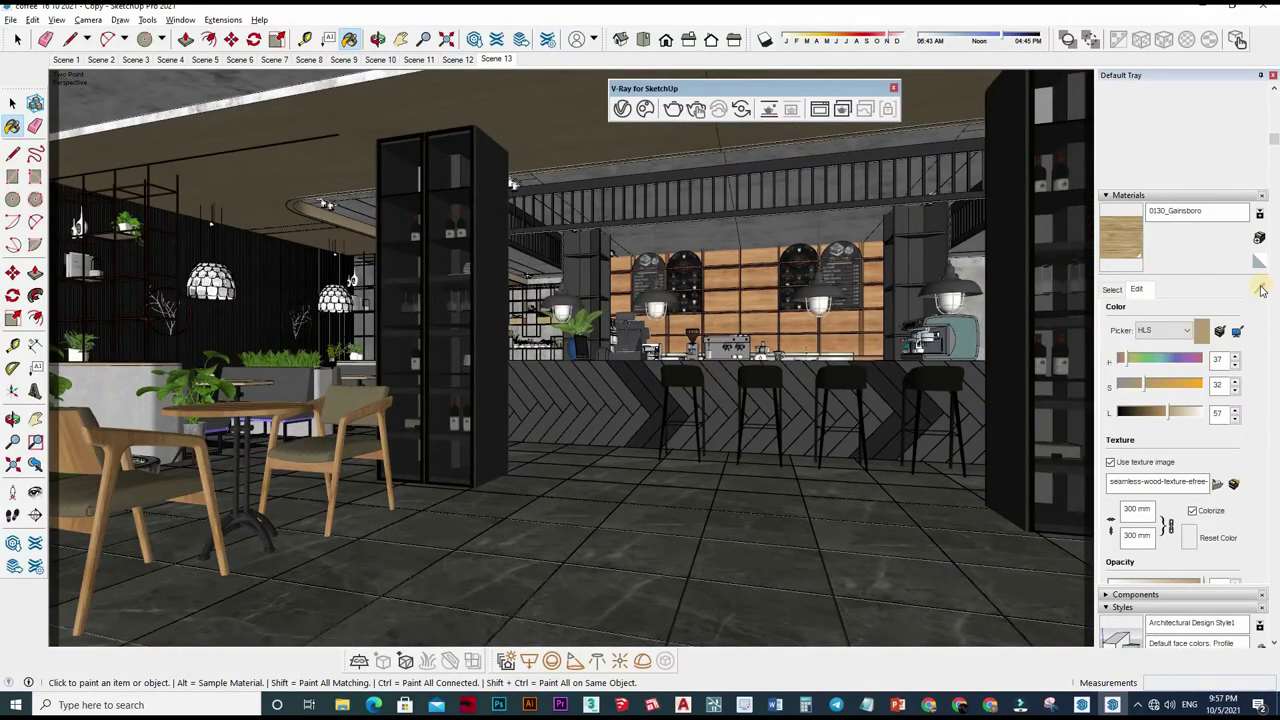
Step: Open the tong_eee30107 glass material in the V-Ray Asset Editor and expand its Refraction settings
left_click(1112, 289)
scroll(451, 350, "up", 5)
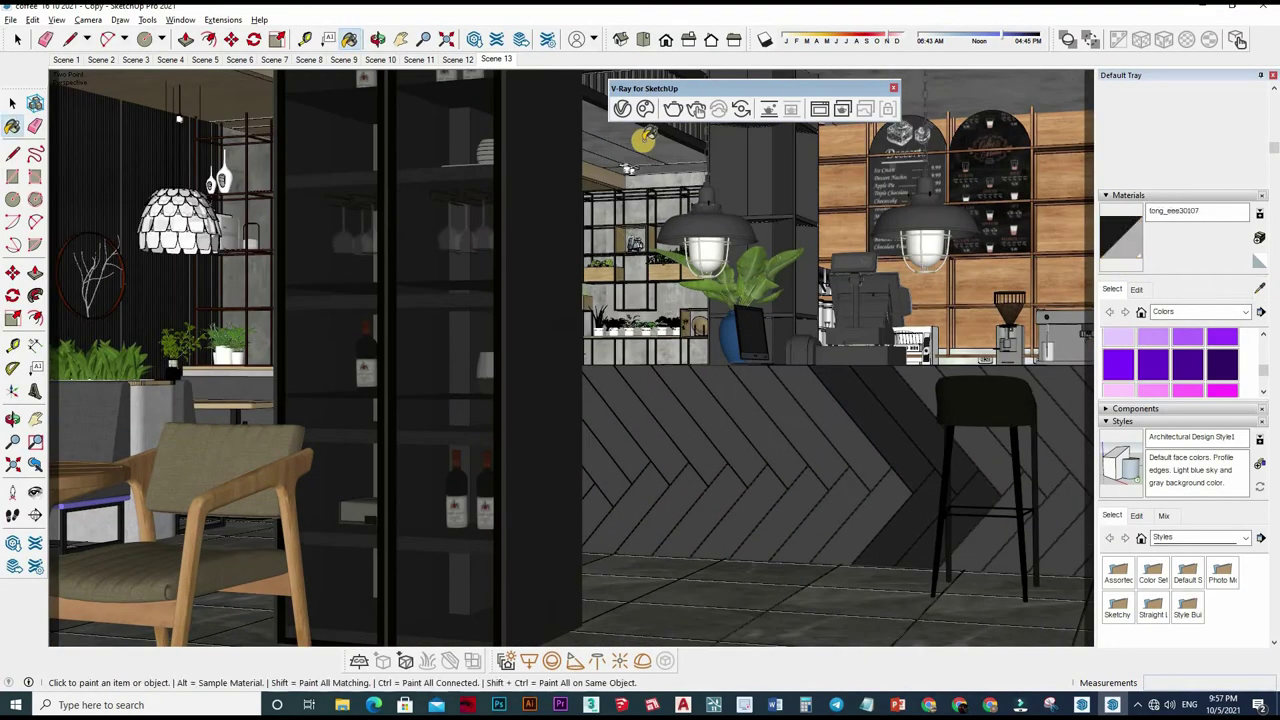
left_click(622, 108)
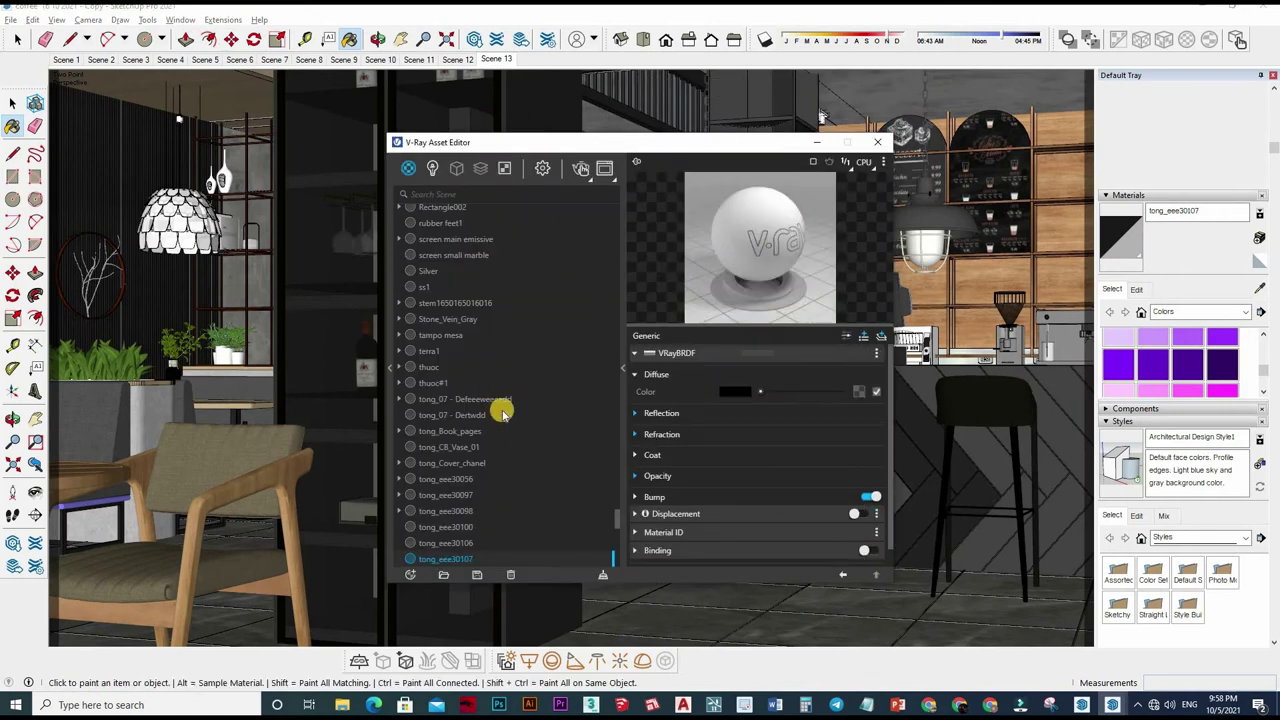
left_click(522, 397)
left_click(522, 400)
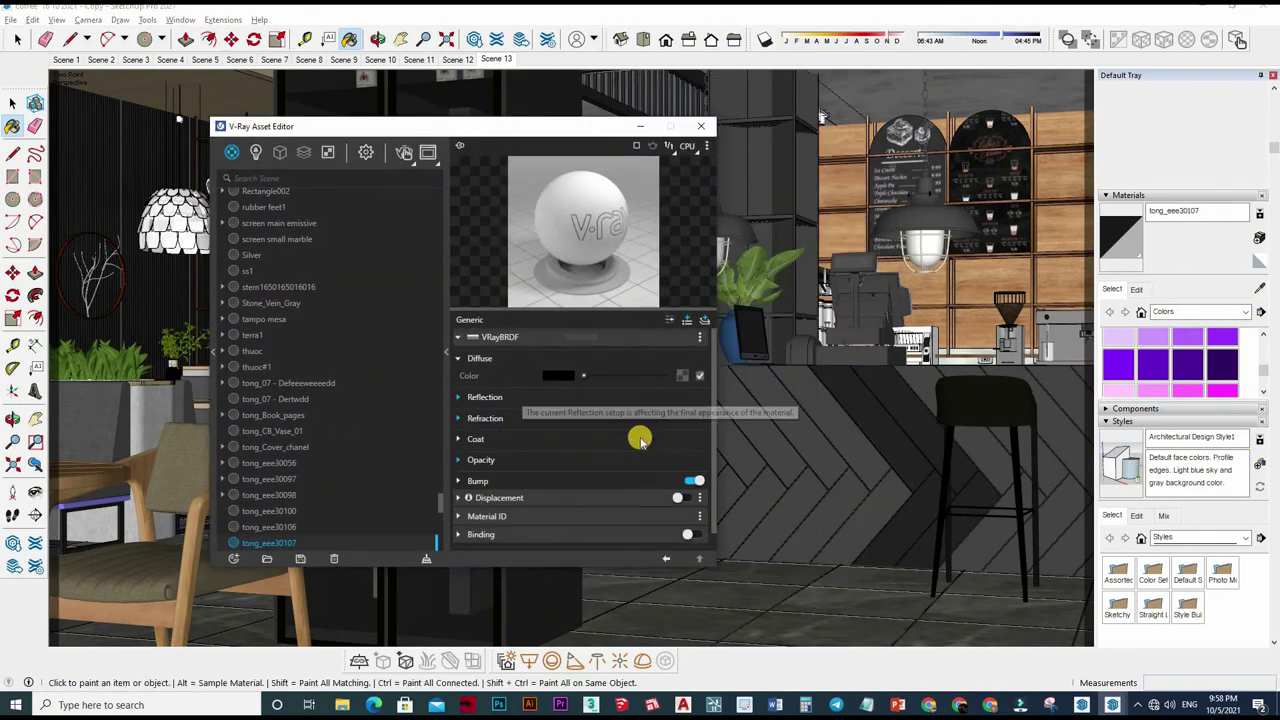
left_click(640, 420)
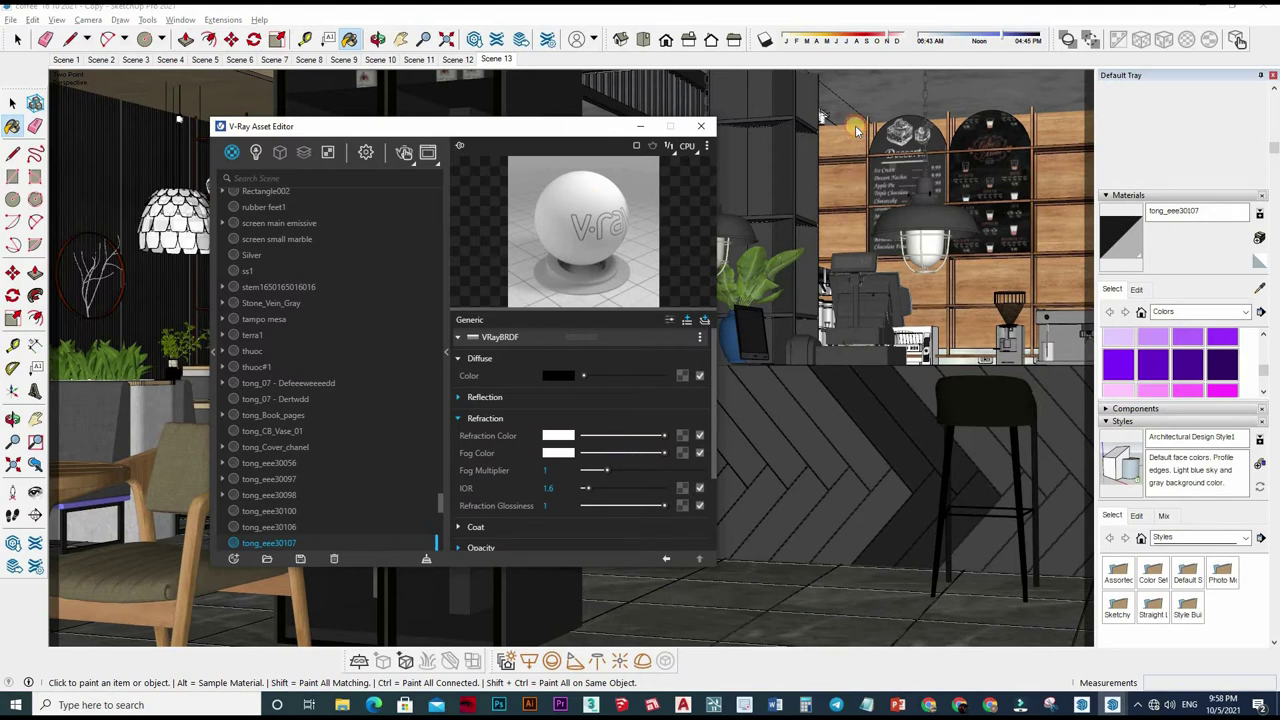
Step: Move the editor aside to view the glass cabinet, then make the glass reflective with lower glossiness
left_click_drag(450, 126, 753, 124)
left_click(441, 343, "alt")
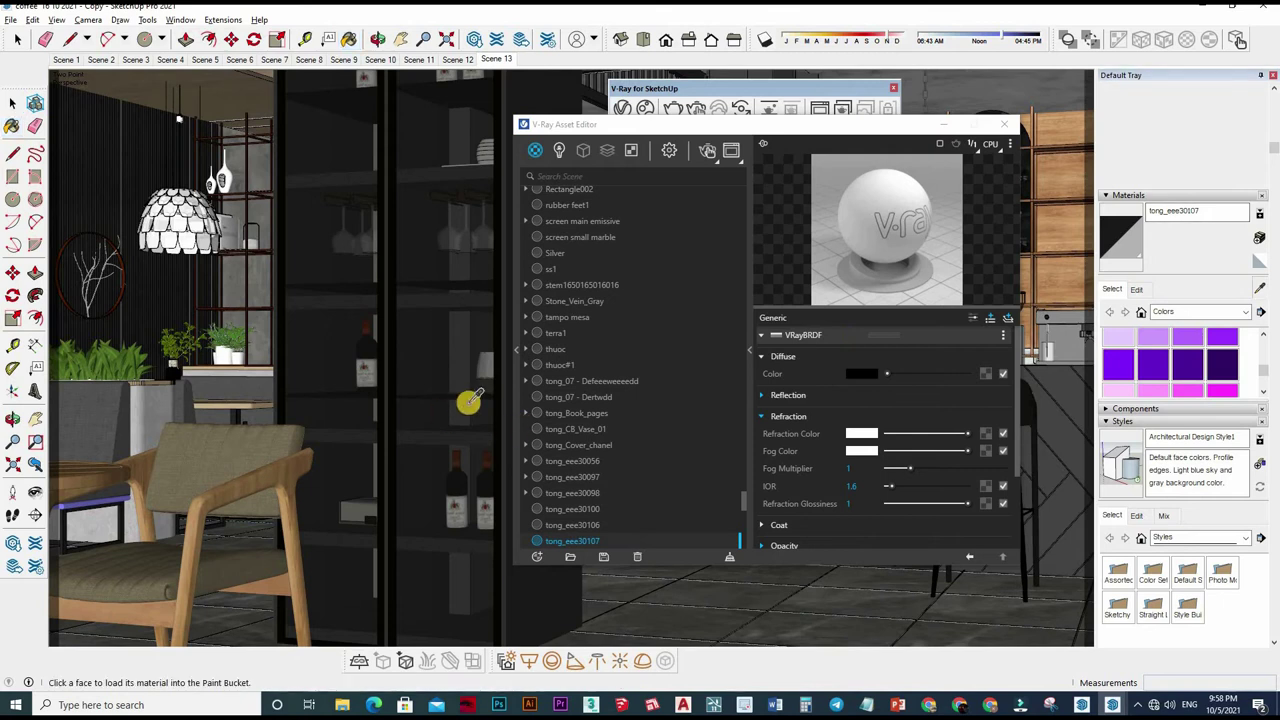
mouse_move(471, 401)
middle_mouse_down()
mouse_move(405, 390)
mouse_move(420, 335)
middle_mouse_up()
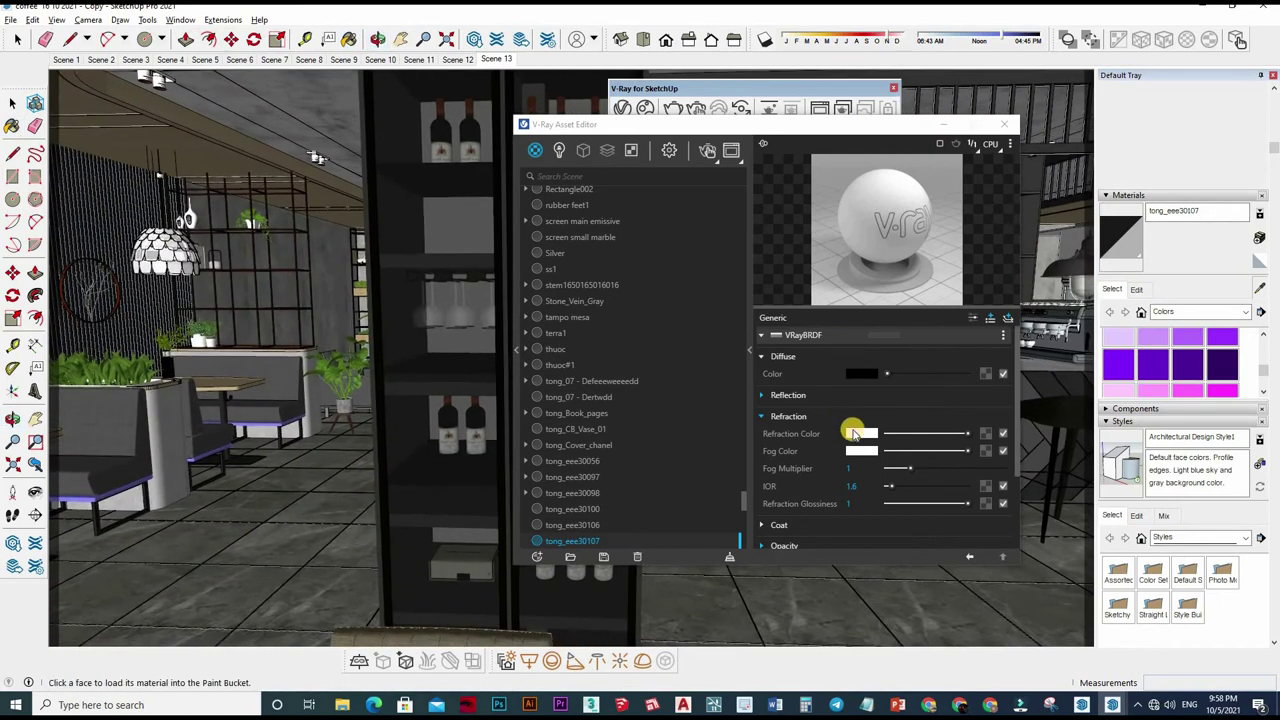
left_click(916, 455)
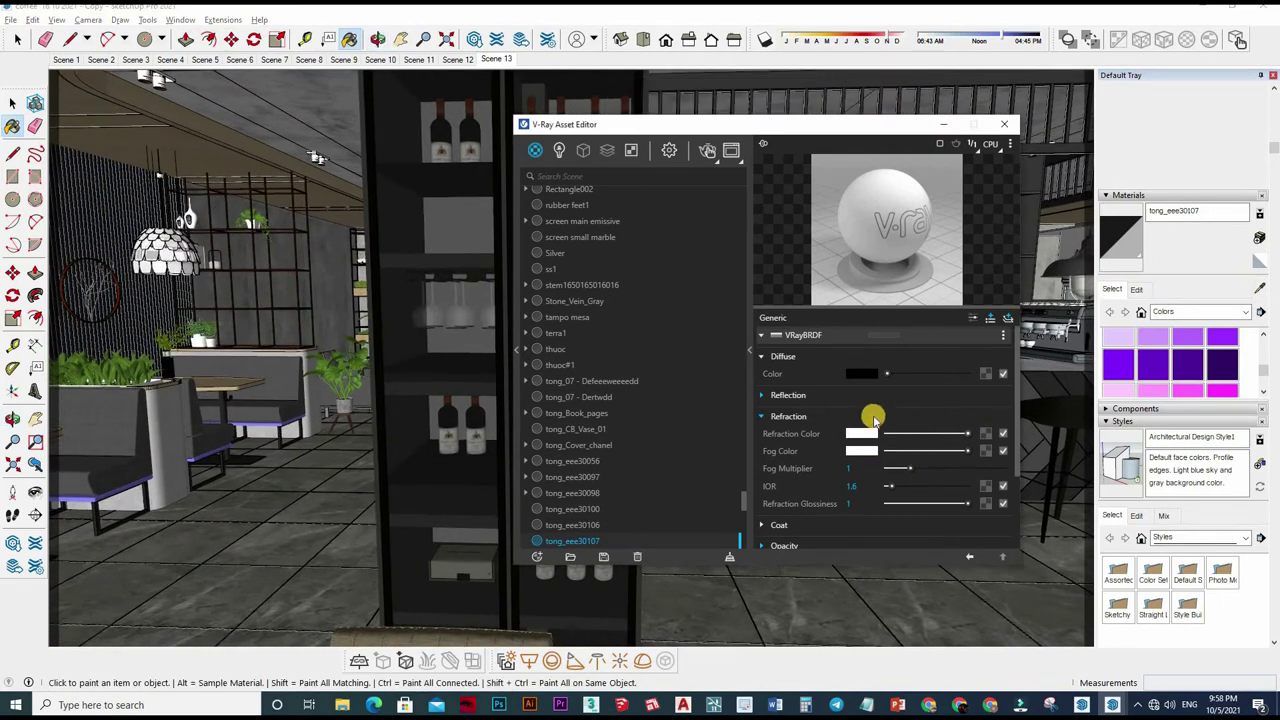
left_click(912, 398)
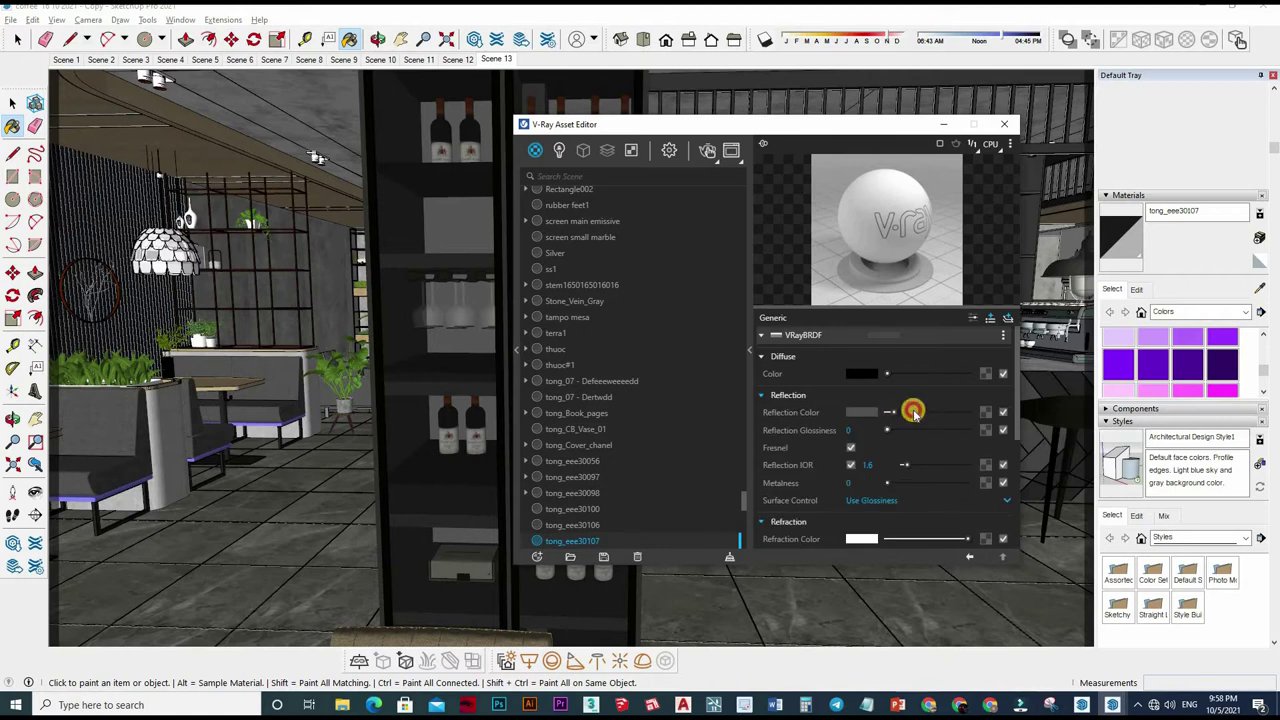
left_click(888, 430)
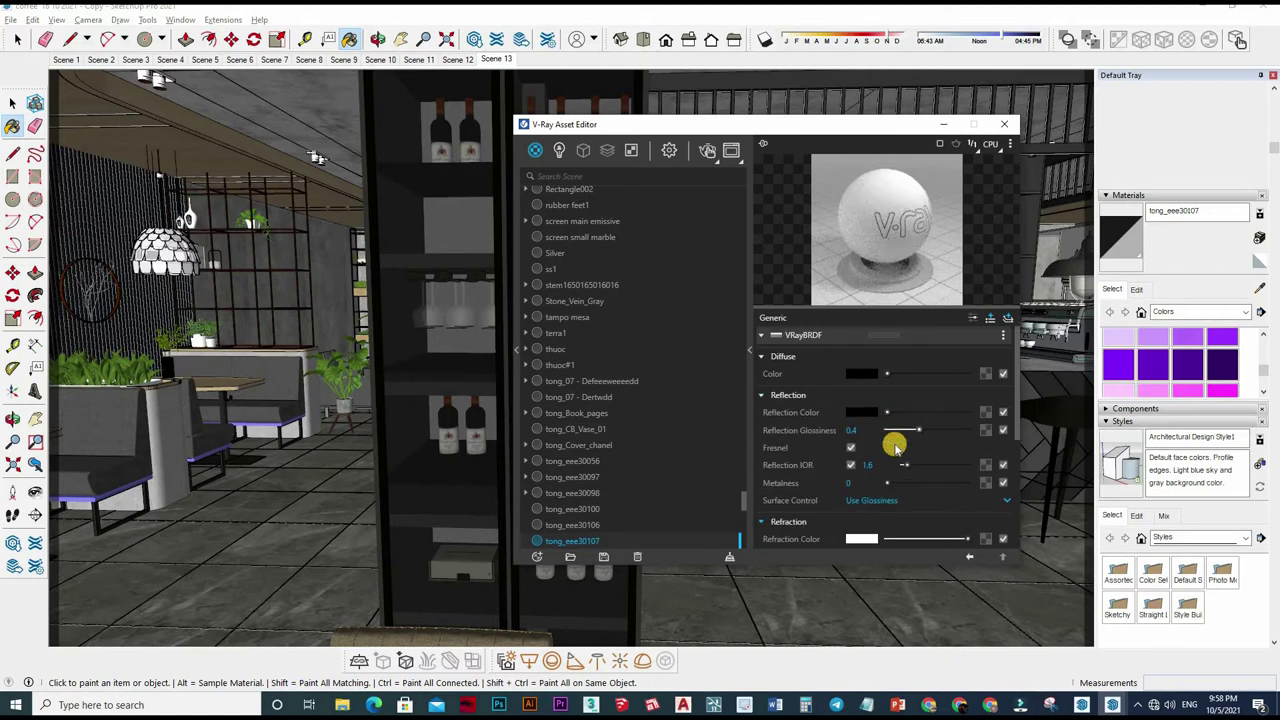
left_click(895, 427)
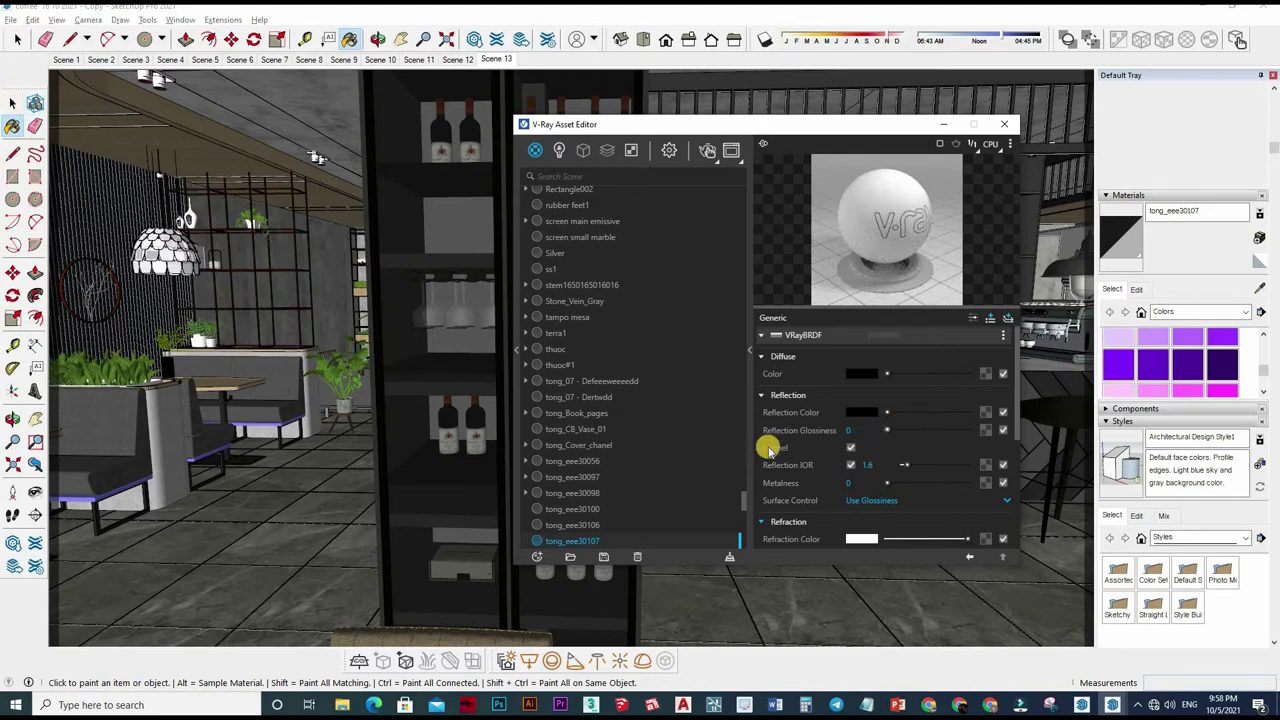
Step: Select the glass cabinet in untextured view and bring up tong_eee30107's material options
key("space")
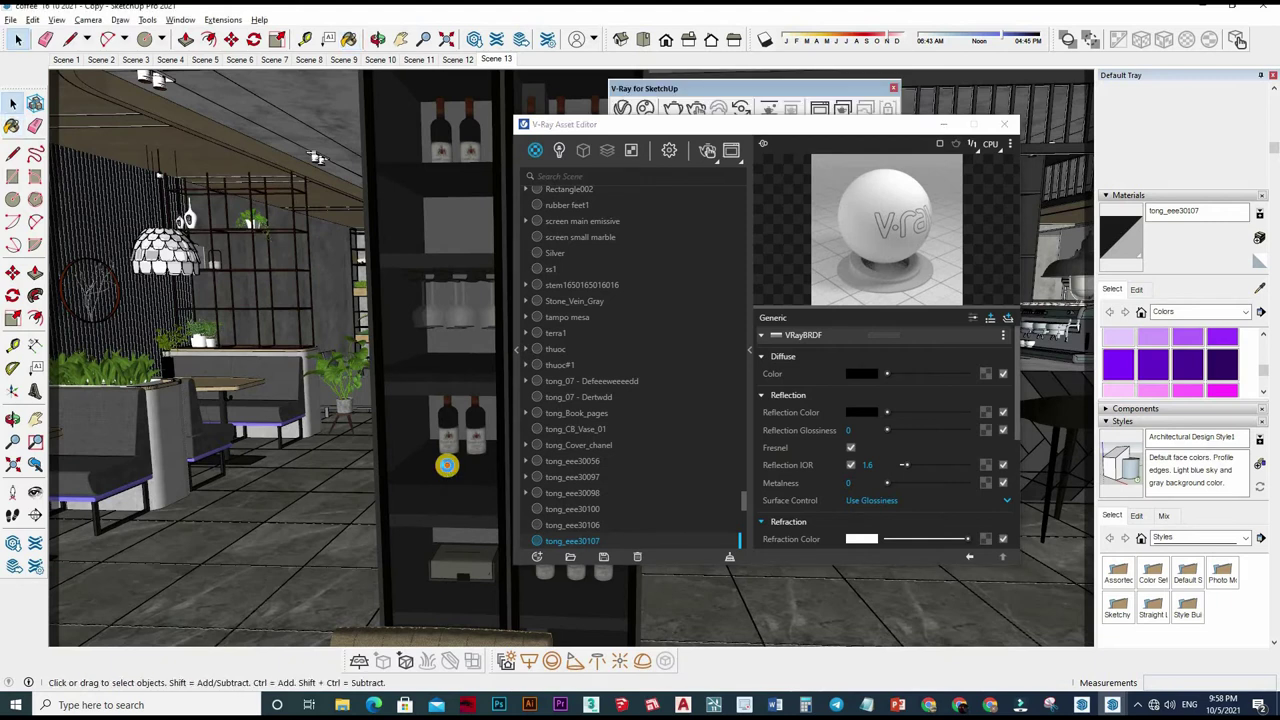
left_click(437, 482)
key("m")
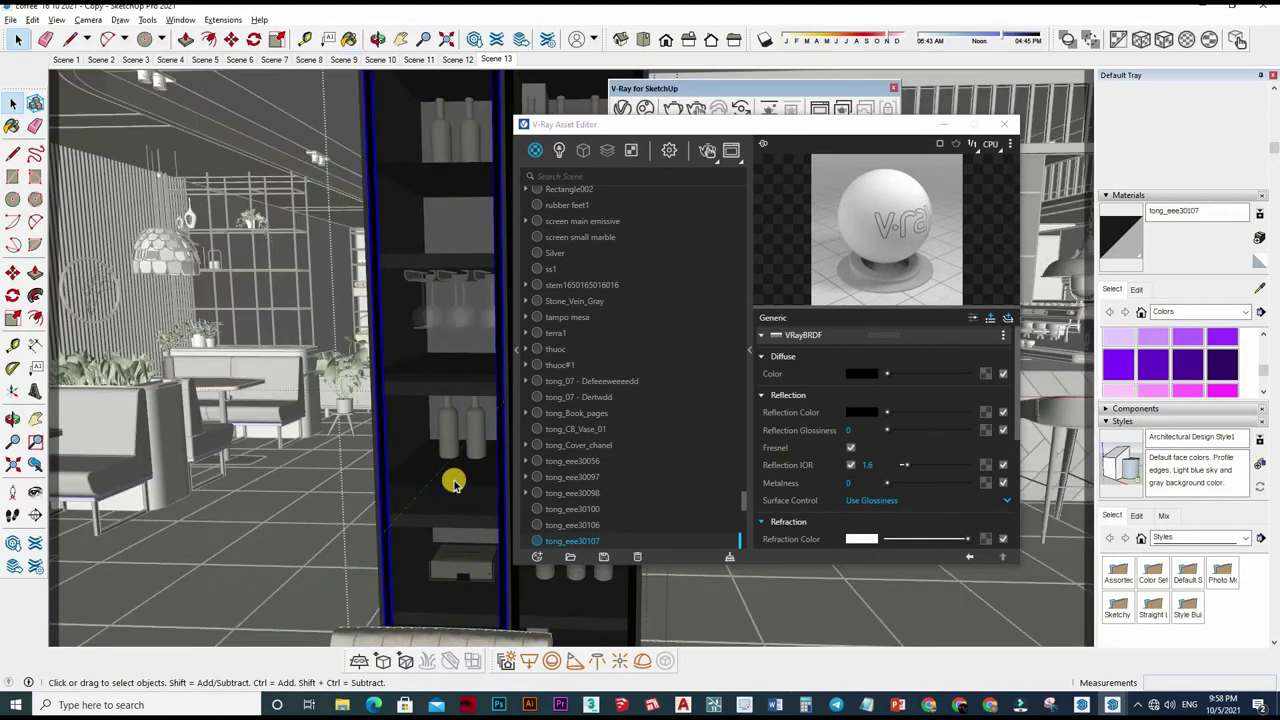
mouse_move(312, 427)
middle_mouse_down()
mouse_move(1210, 314)
mouse_move(1155, 372)
middle_mouse_up()
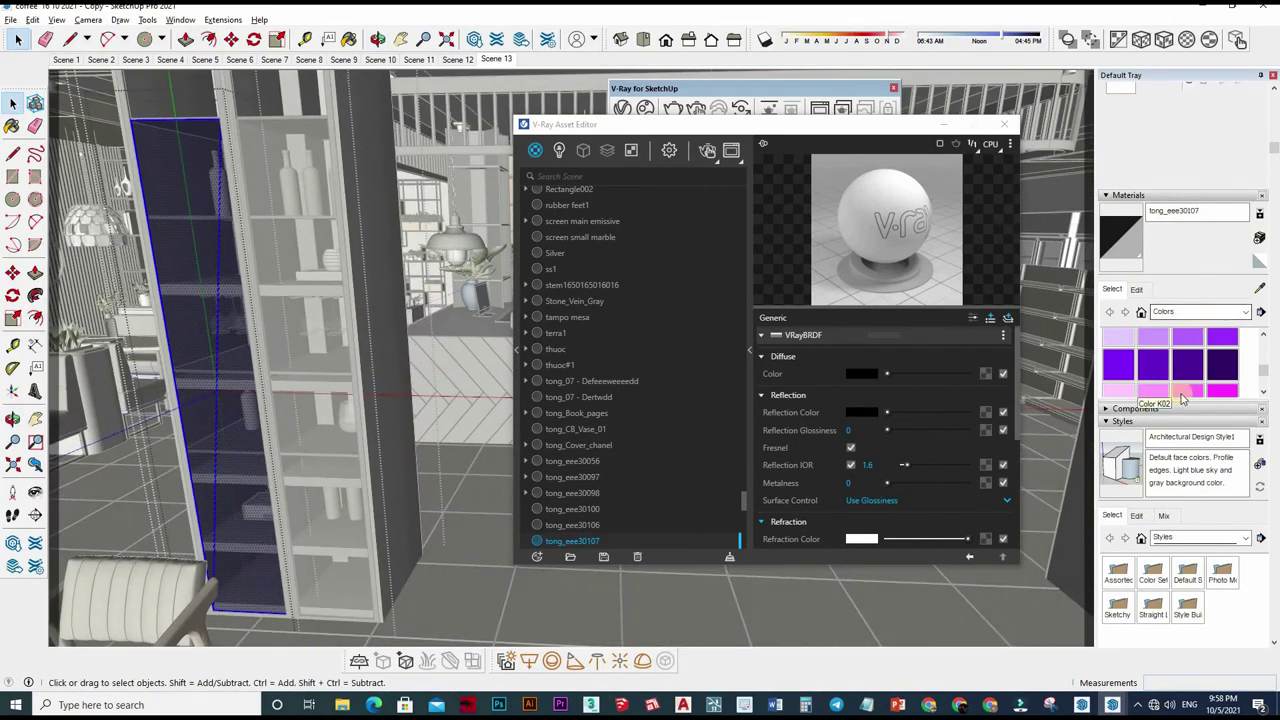
right_click(1190, 399)
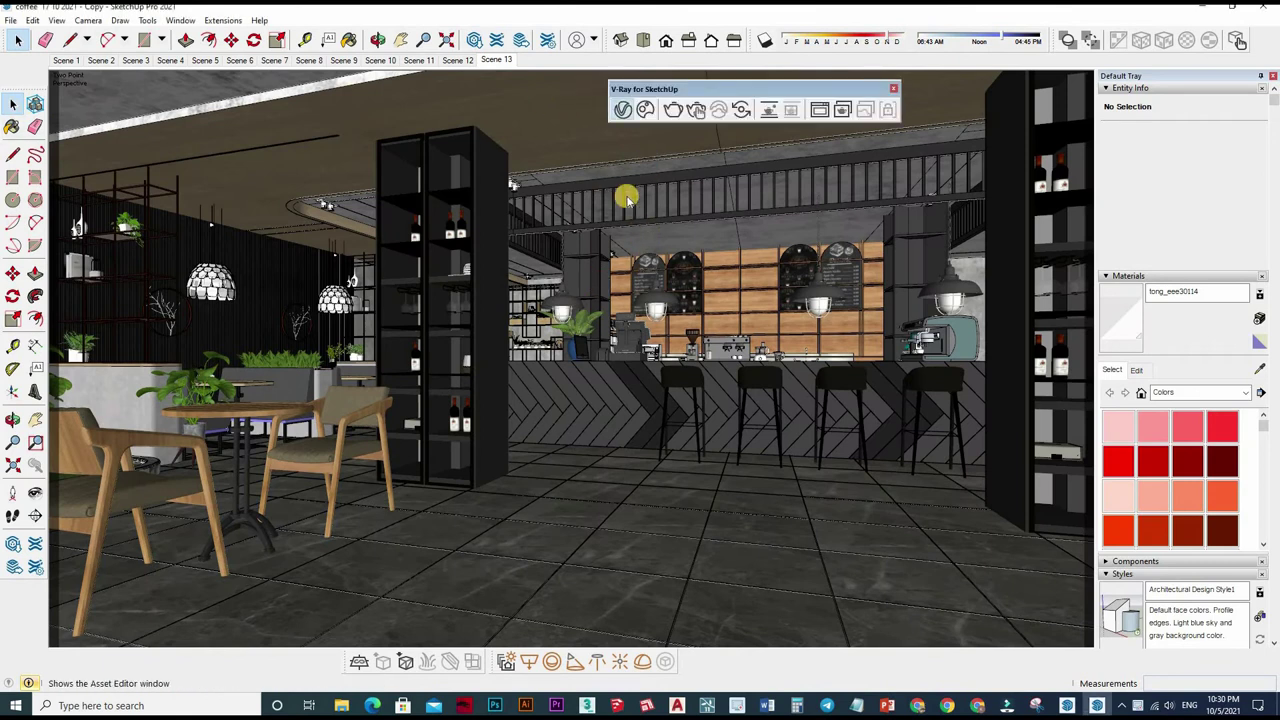
Step: Check the V-Ray camera, render output, animation and environment settings, then return to the Materials list
left_click(624, 107)
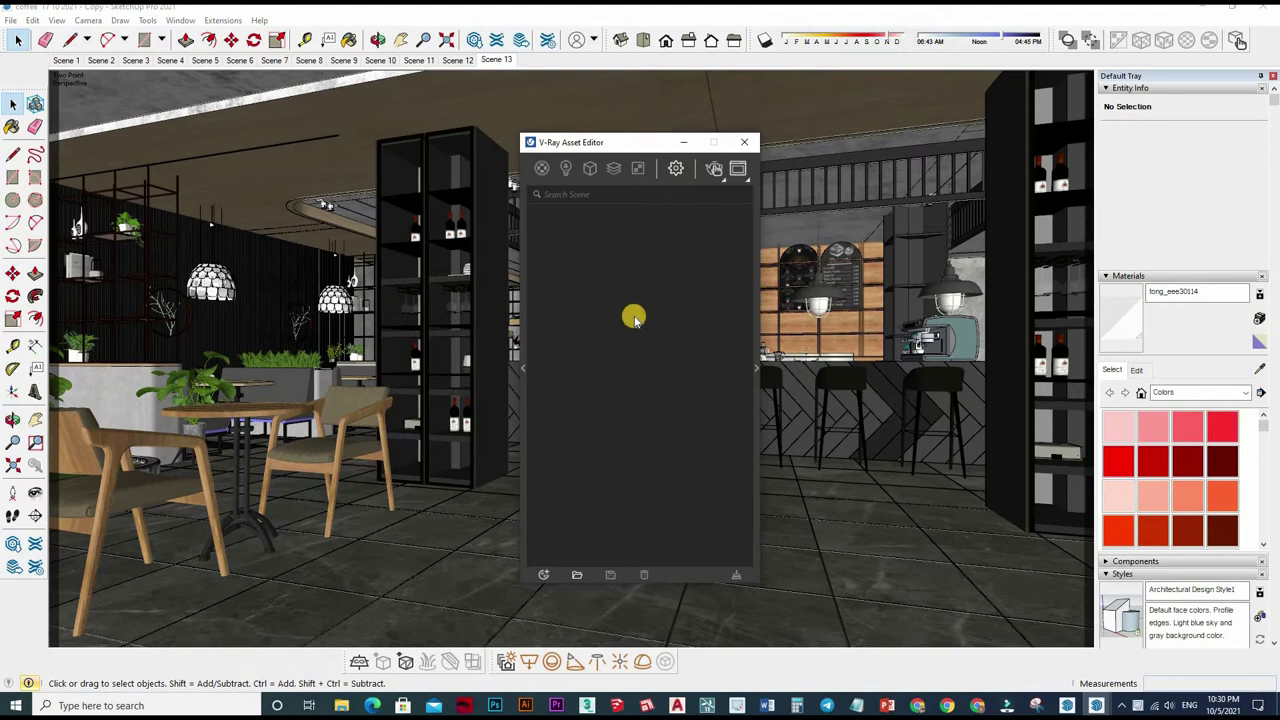
left_click(674, 170)
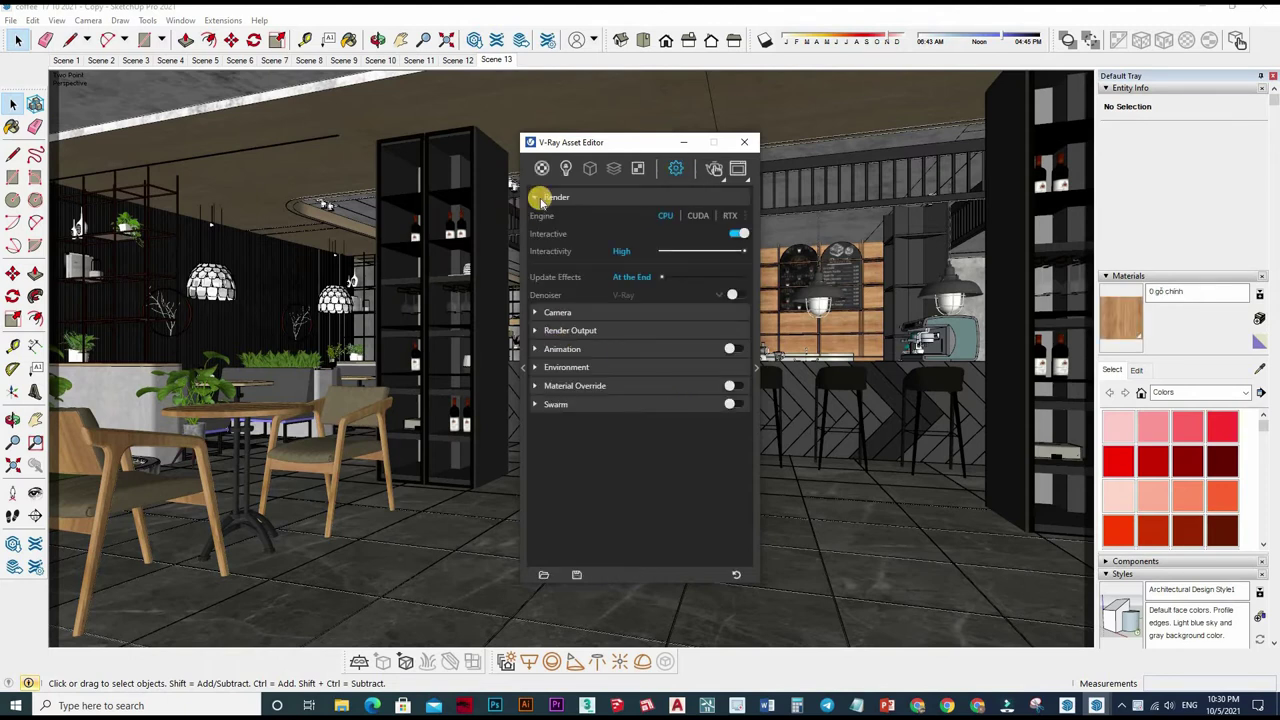
left_click(617, 342)
left_click(633, 331)
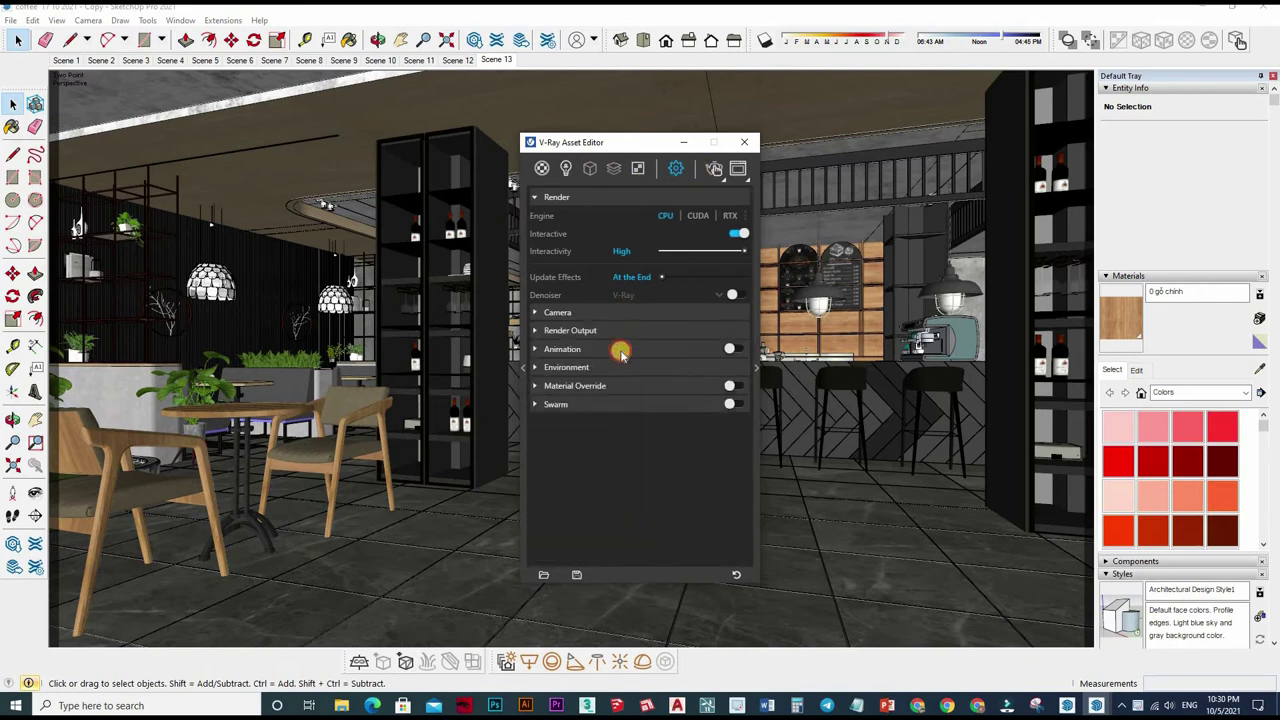
left_click(623, 340)
left_click(626, 340)
left_click(630, 349)
left_click(630, 352)
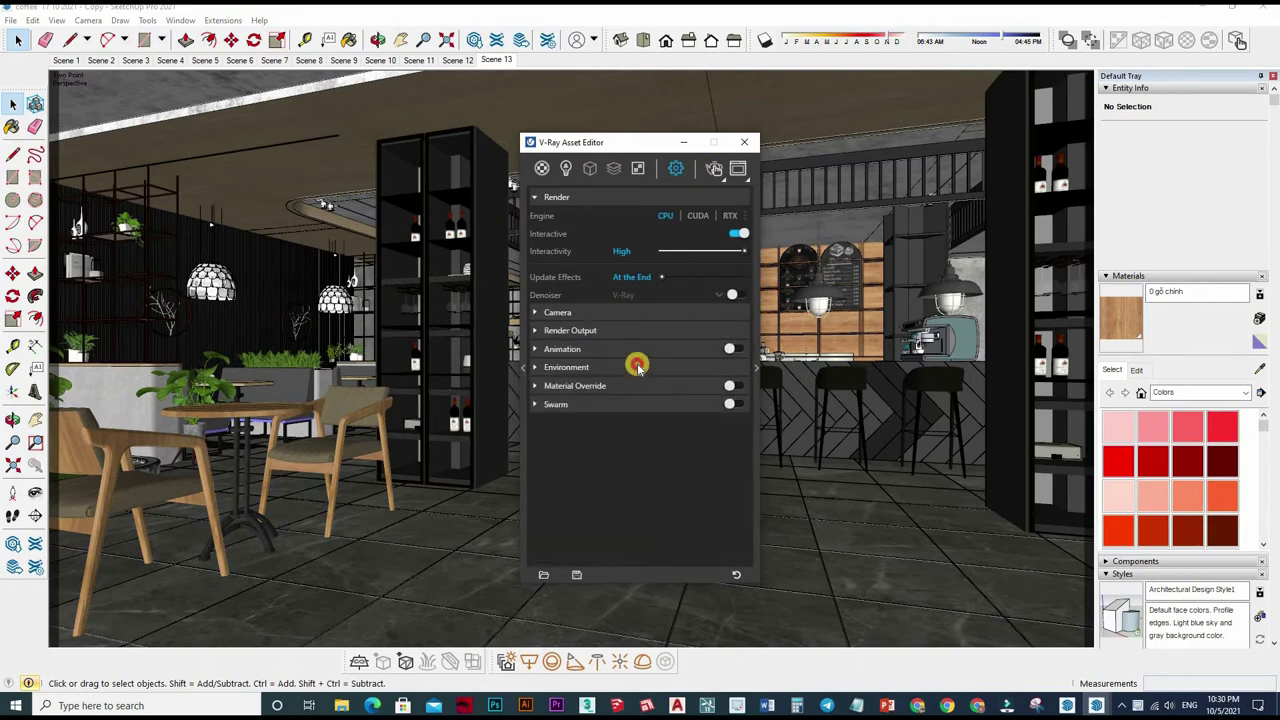
double_click(637, 367)
left_click(543, 167)
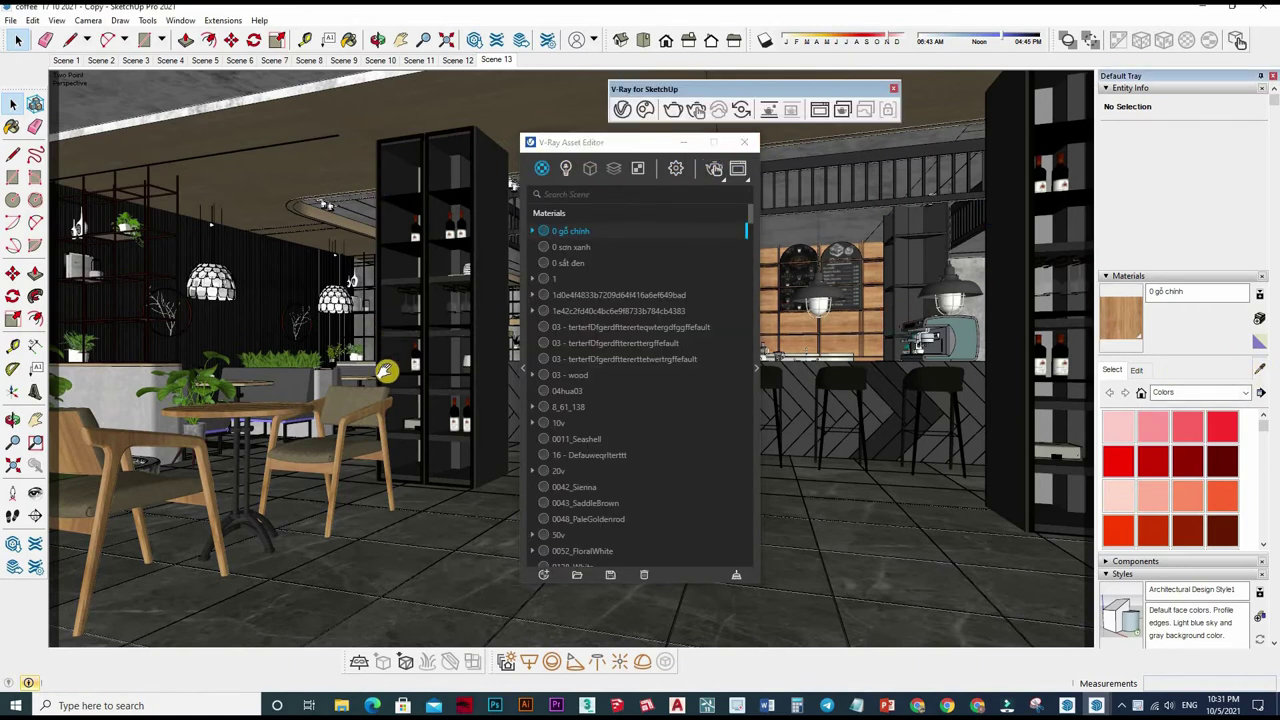
Step: Orbit up toward the ceiling beam, sampling the ceiling's material on the way
mouse_move(371, 251)
middle_mouse_down()
mouse_move(371, 386)
mouse_move(404, 282)
mouse_move(414, 326)
middle_mouse_up()
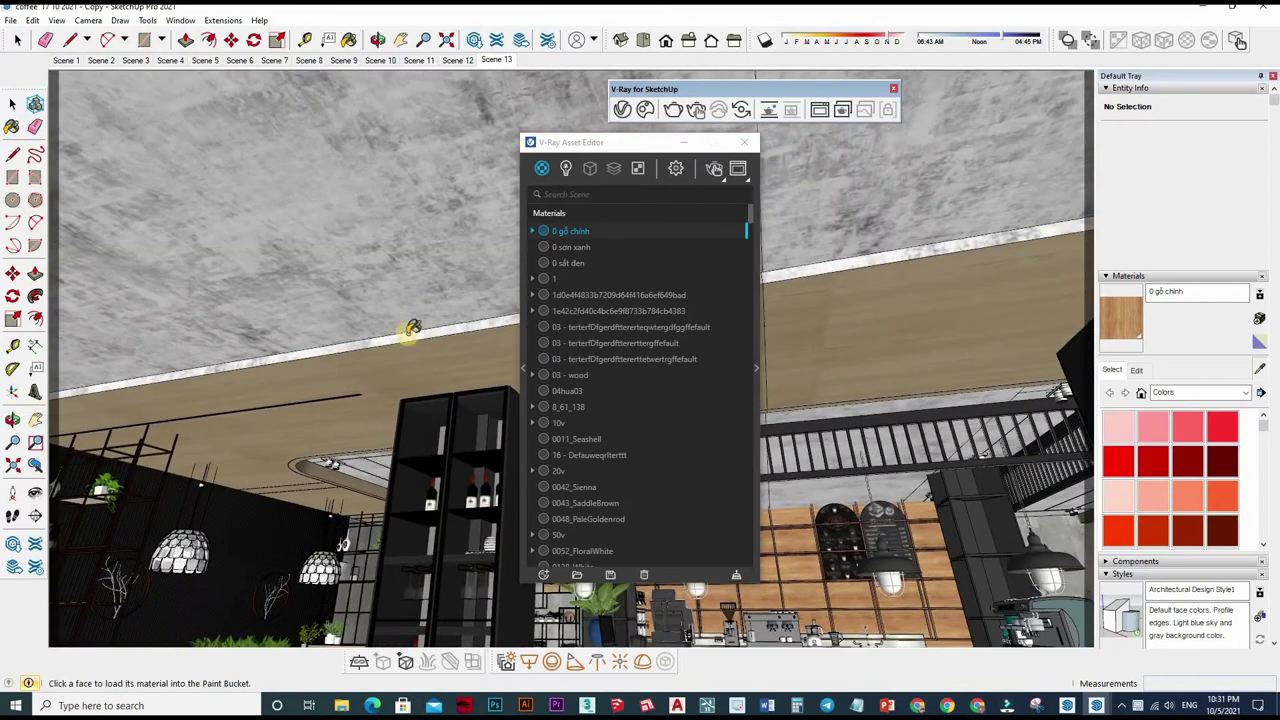
left_click(277, 350, "alt")
mouse_move(210, 350)
middle_mouse_down()
mouse_move(306, 266)
mouse_move(286, 297)
mouse_move(346, 326)
mouse_move(398, 330)
mouse_move(428, 290)
middle_mouse_up()
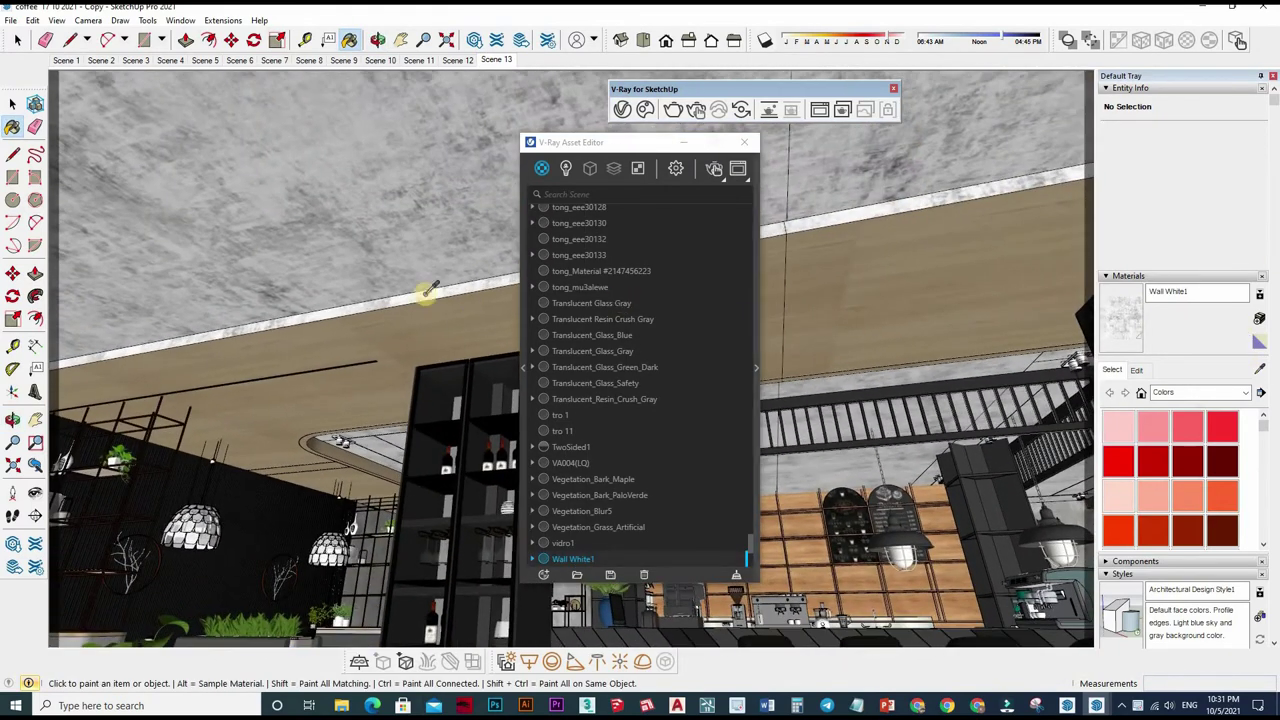
mouse_move(344, 325)
middle_mouse_down()
mouse_move(266, 100)
mouse_move(257, 277)
mouse_move(286, 363)
mouse_move(418, 308)
mouse_move(429, 323)
mouse_move(271, 286)
mouse_move(348, 112)
mouse_move(306, 108)
mouse_move(200, 150)
mouse_move(106, 160)
mouse_move(243, 251)
mouse_move(197, 211)
mouse_move(245, 164)
middle_mouse_up()
Step: Inside the ceiling group, sample Material2 from the ceiling face, then leave the group
double_click(277, 160)
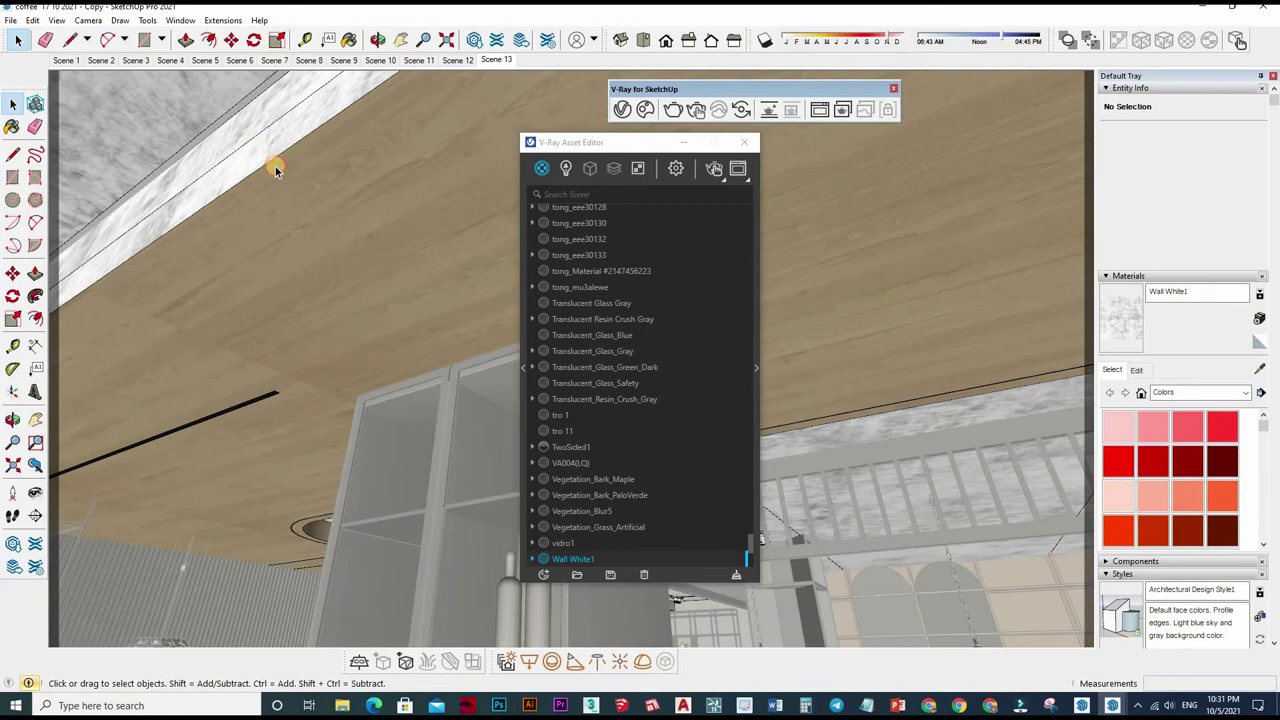
left_click(312, 138)
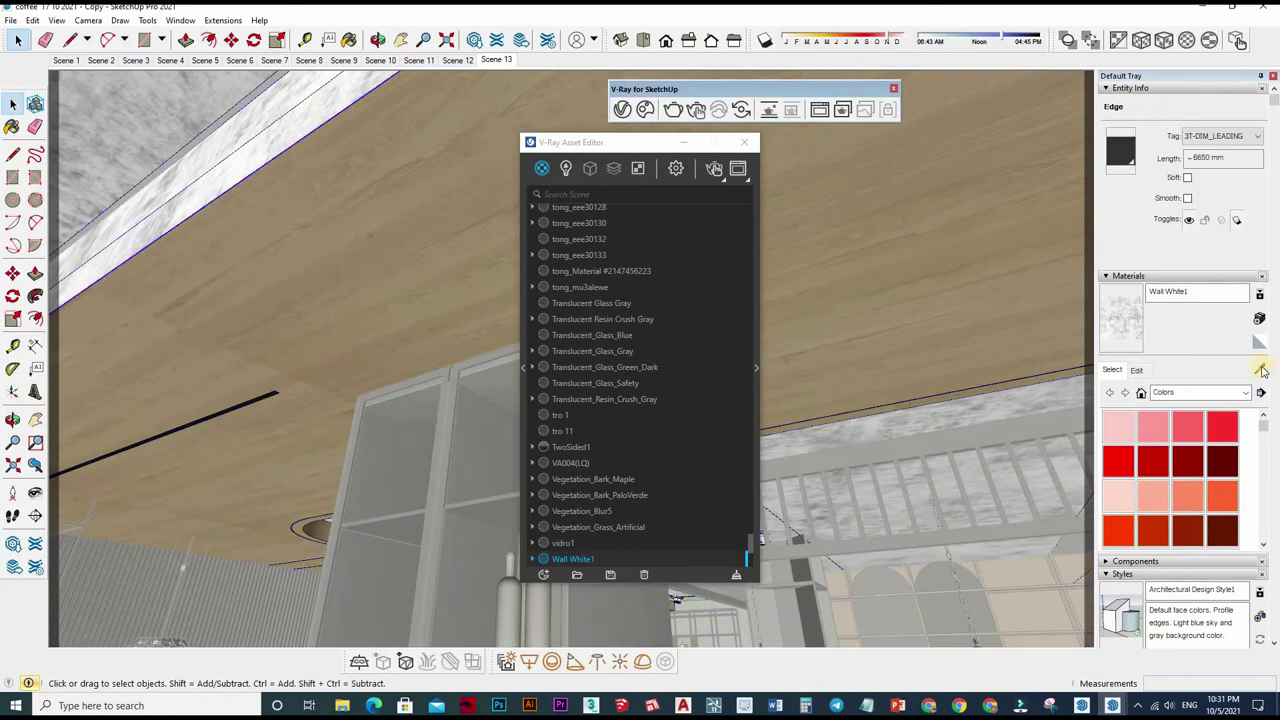
left_click(428, 215)
key("b")
left_click(350, 200, "alt")
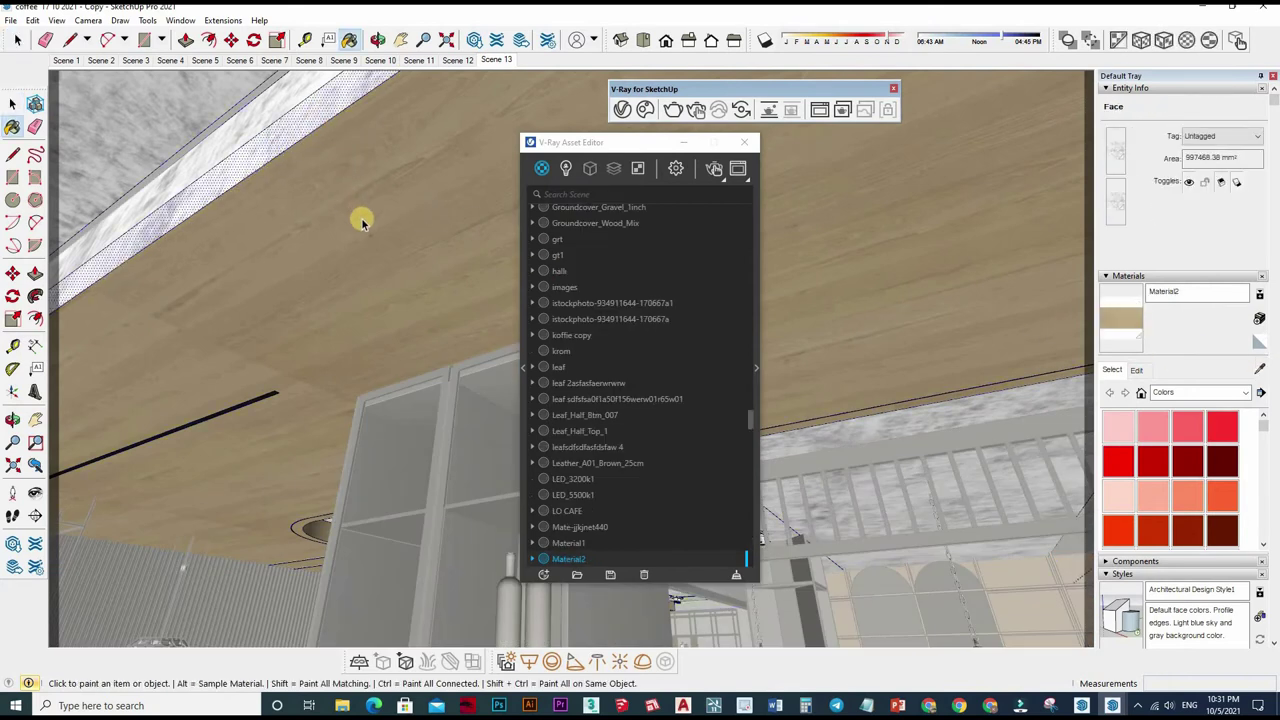
middle_click_drag(358, 225, 346, 266)
key("Escape")
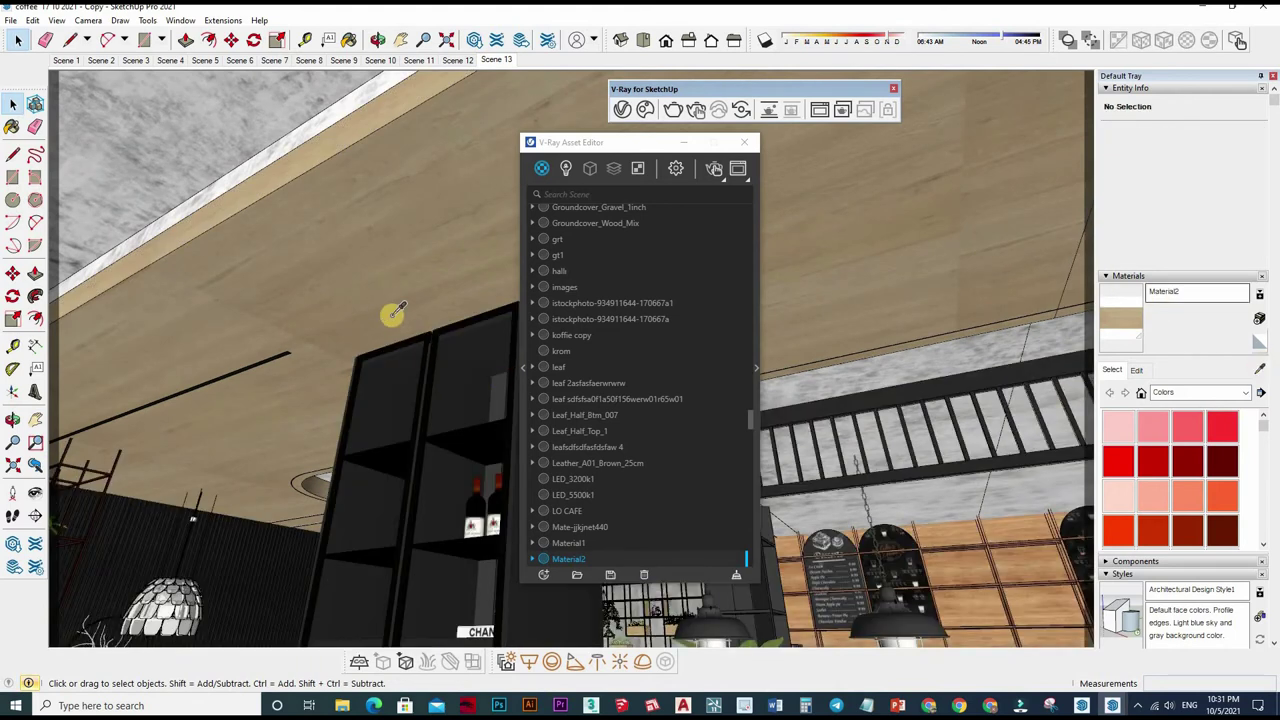
Step: Sample Wall White1 from the ceiling and bring up its V-Ray settings
key("b")
mouse_move(397, 313)
middle_mouse_down()
mouse_move(728, 328)
mouse_move(757, 366)
middle_mouse_up()
left_click(757, 366, "alt")
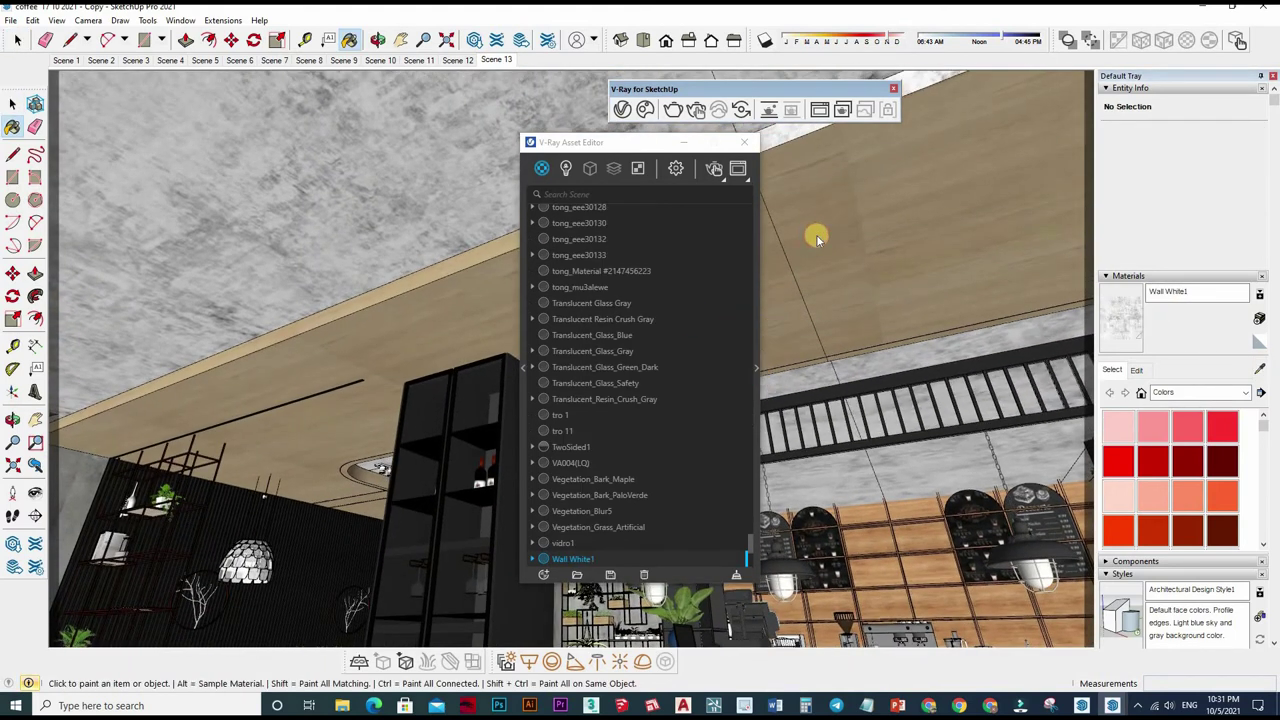
left_click(676, 103)
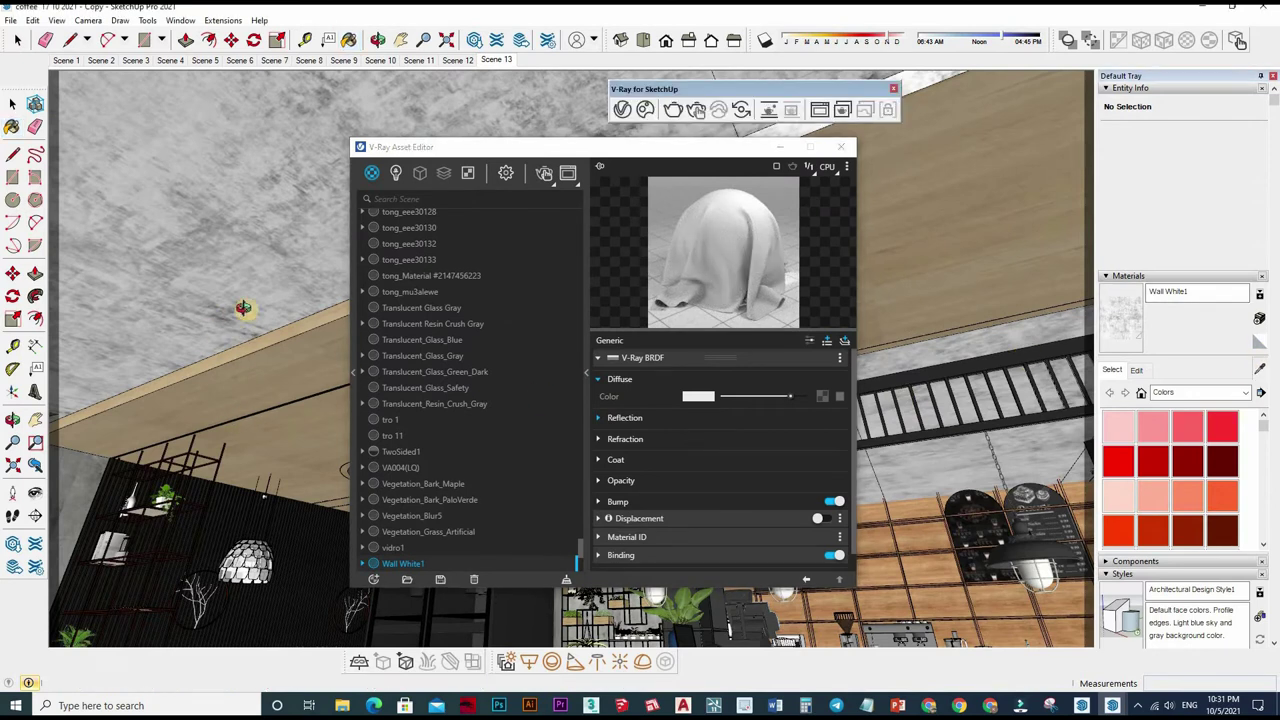
Step: Give Wall White1 a white reflection with glossiness 0.85, Fresnel on and IOR 1.55
middle_click_drag(246, 303, 246, 223)
left_click(252, 223)
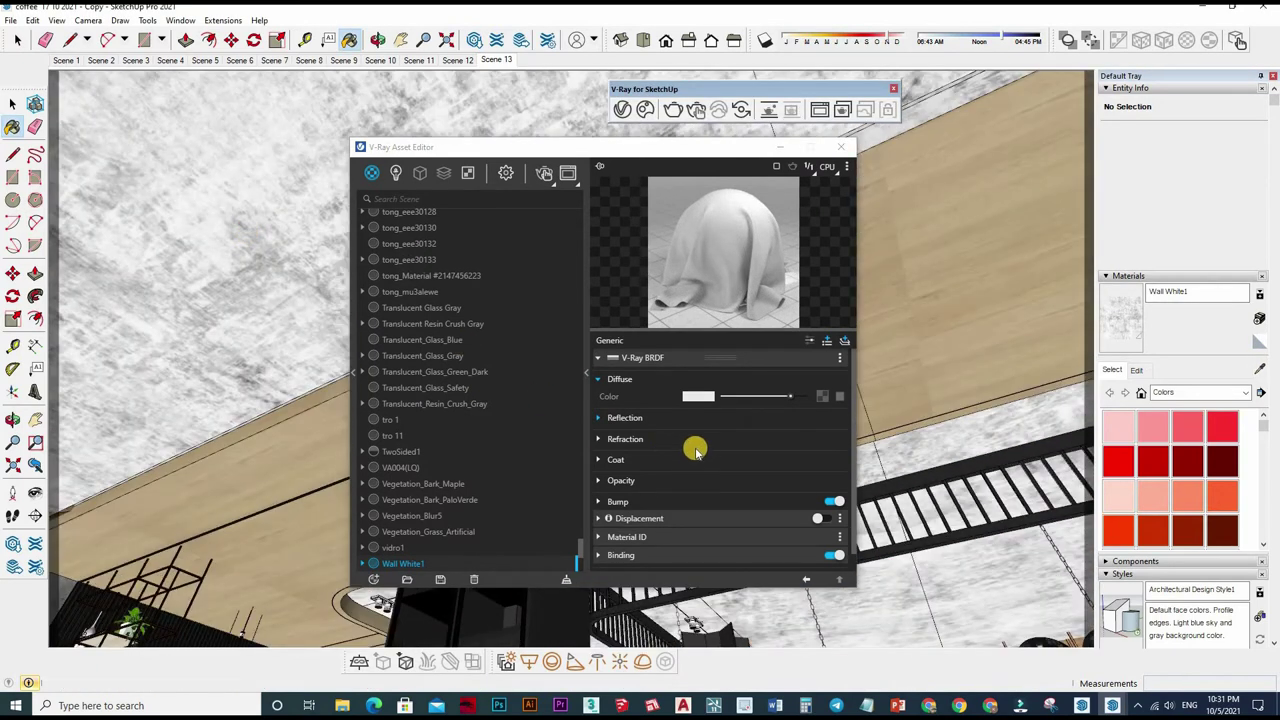
middle_click_drag(919, 360, 710, 424)
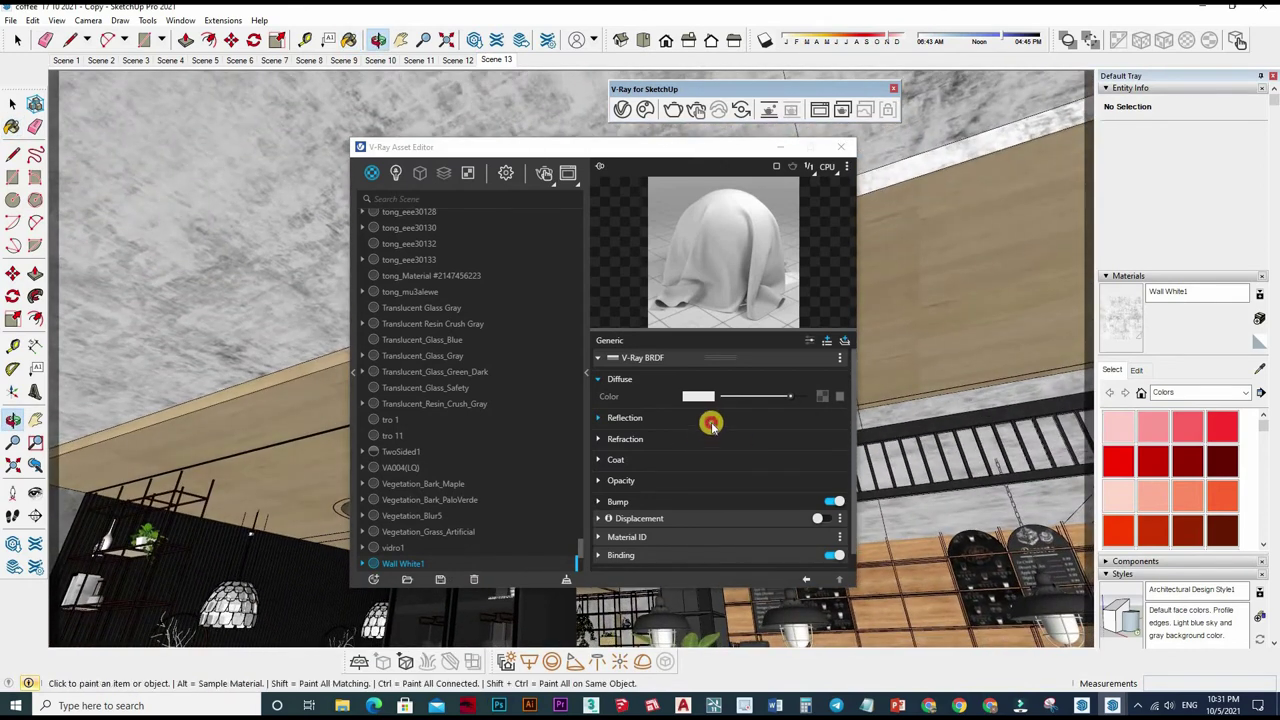
left_click(710, 424)
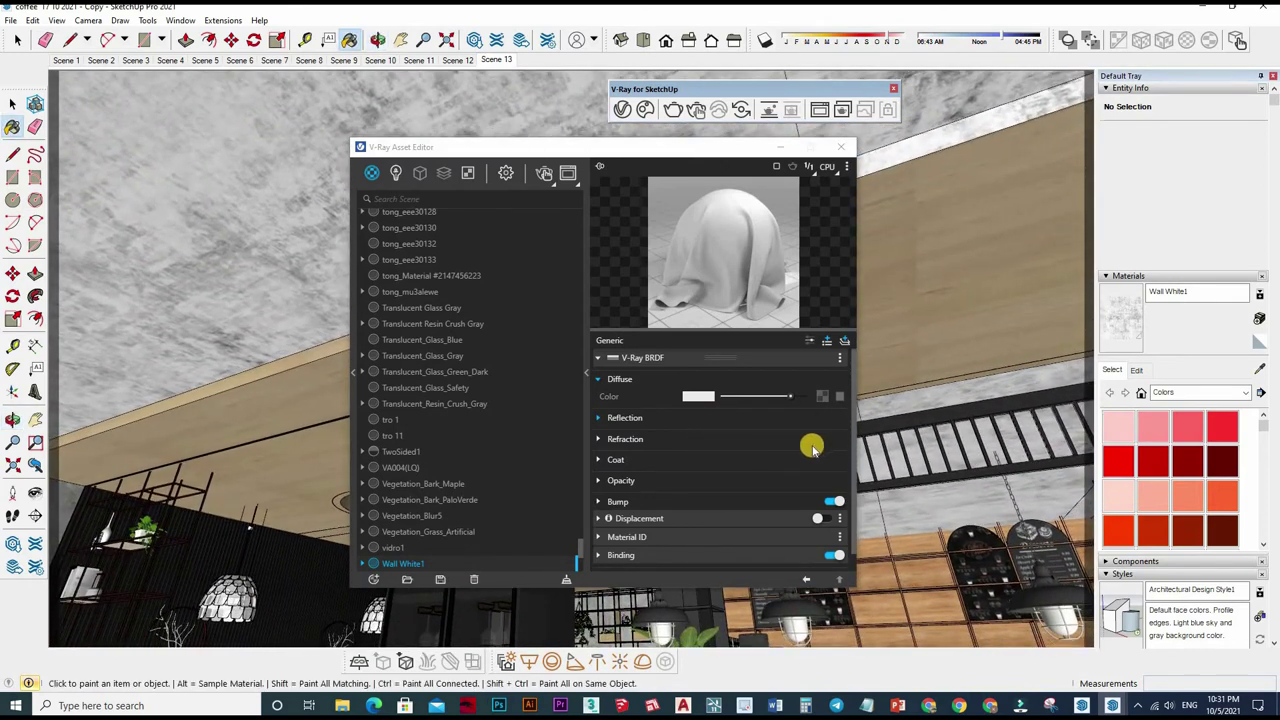
mouse_move(220, 553)
middle_mouse_down()
mouse_move(308, 582)
mouse_move(300, 540)
middle_mouse_up()
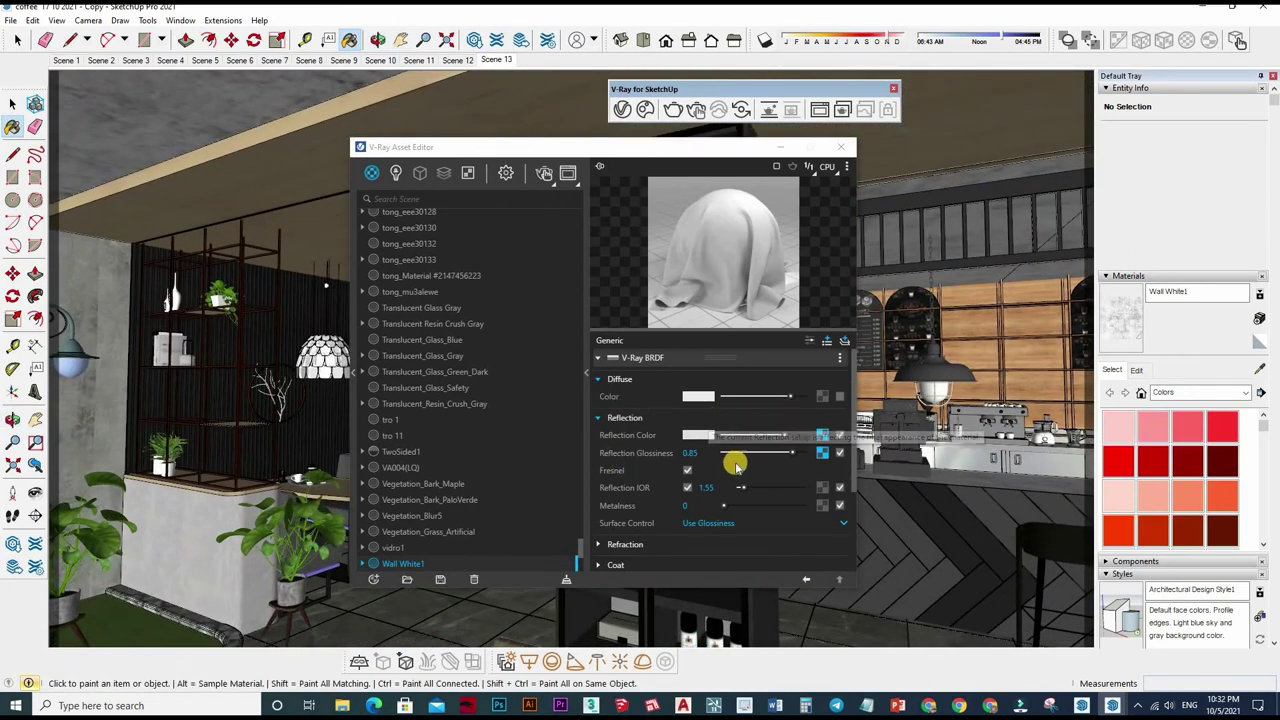
scroll(740, 440, "down", 2)
scroll(710, 425, "down", 1)
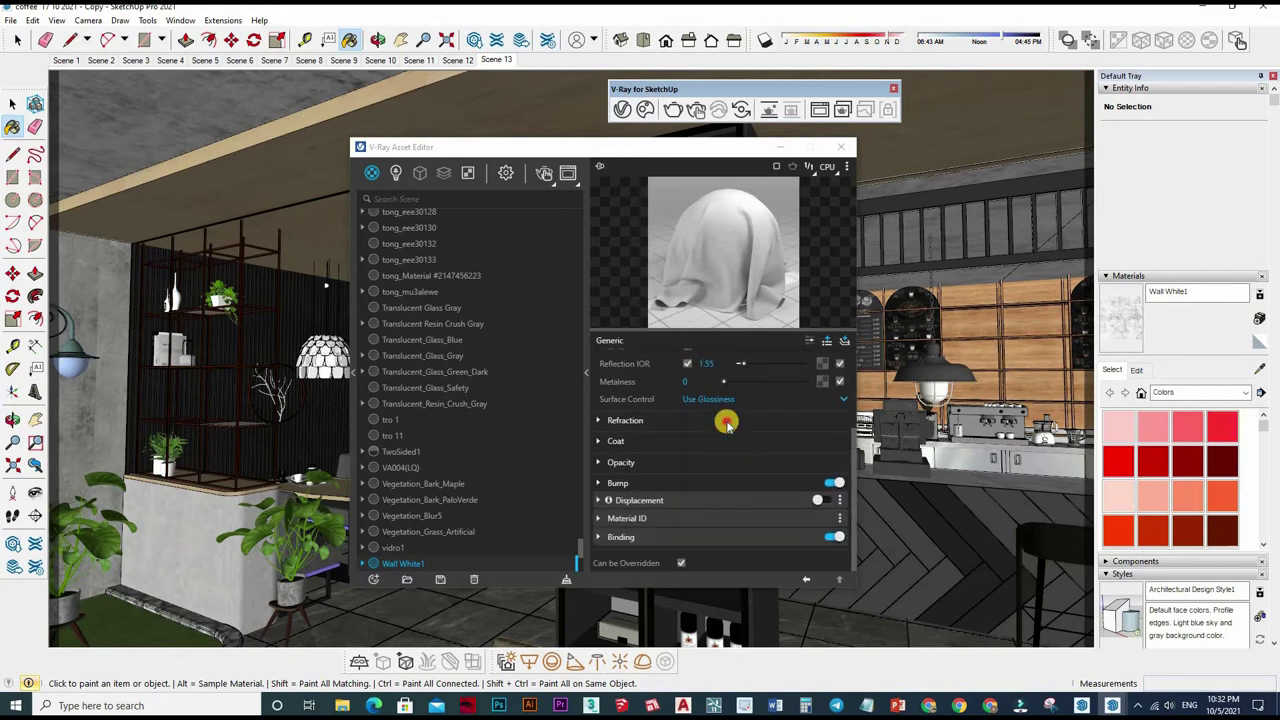
double_click(726, 420)
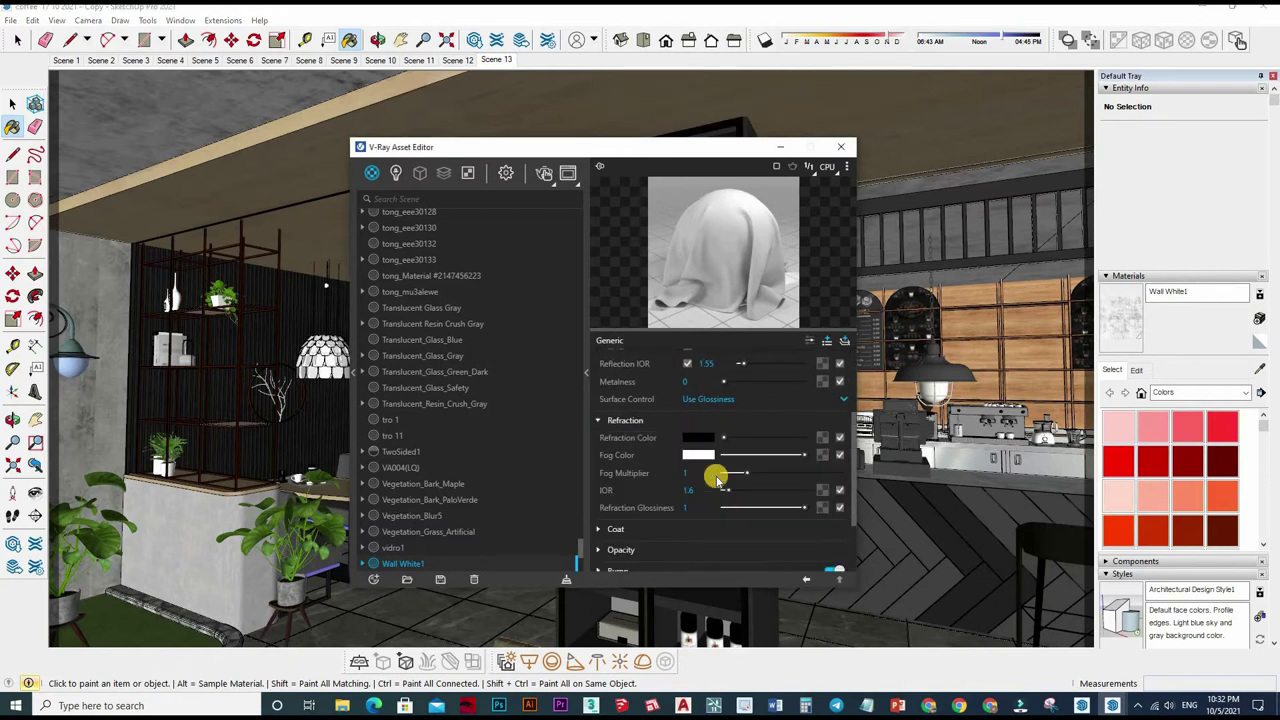
left_click(1127, 322)
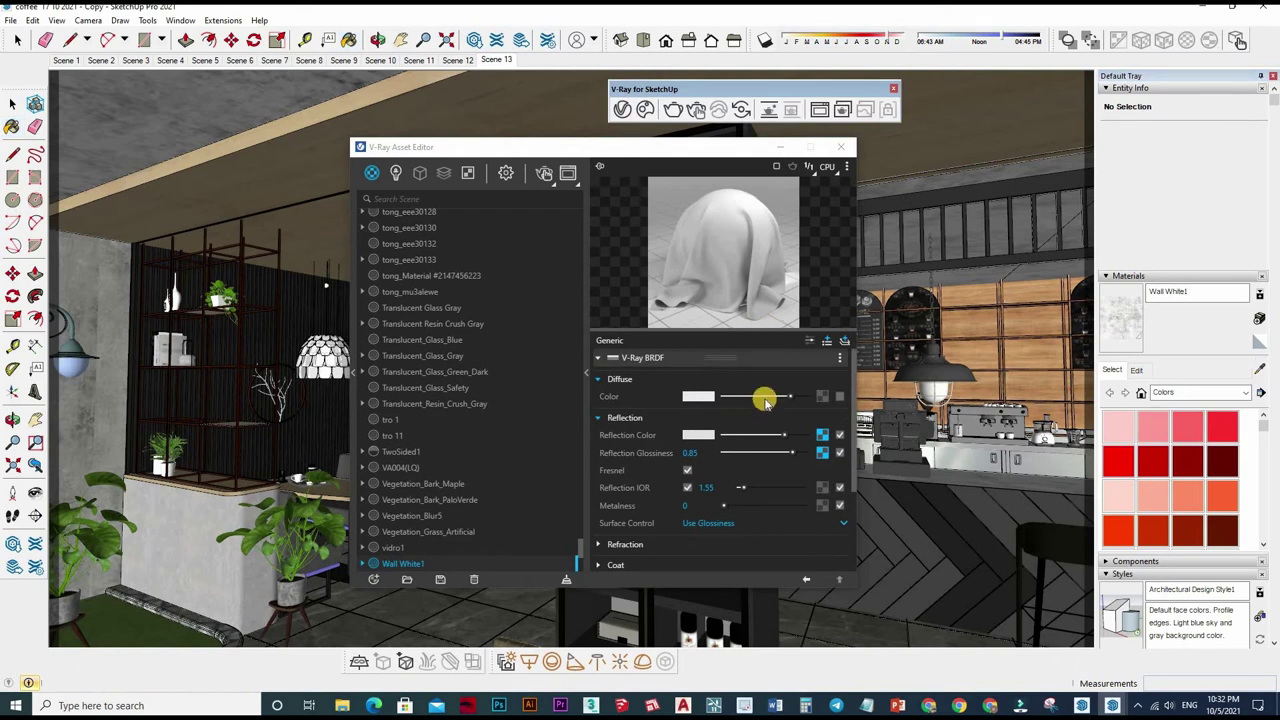
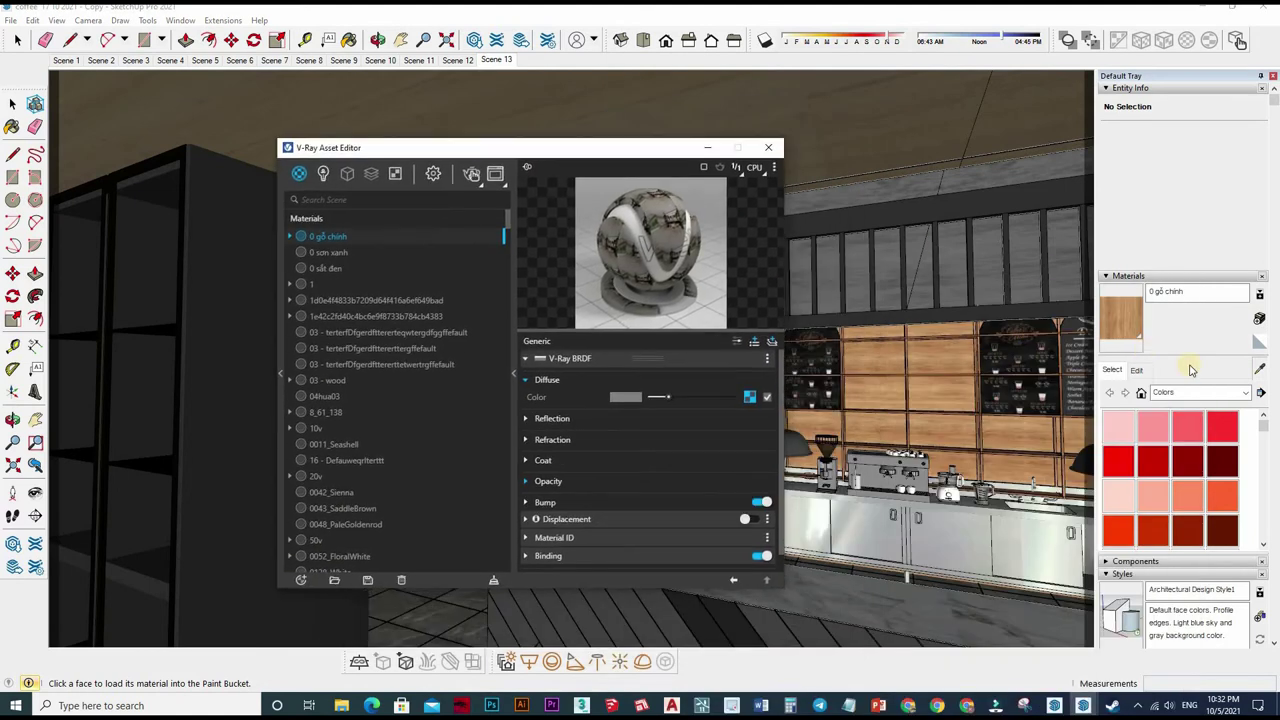
Step: Sample the wooden wall's Material2 into the V-Ray Asset Editor and select the wall shelving
left_click(952, 130, "alt")
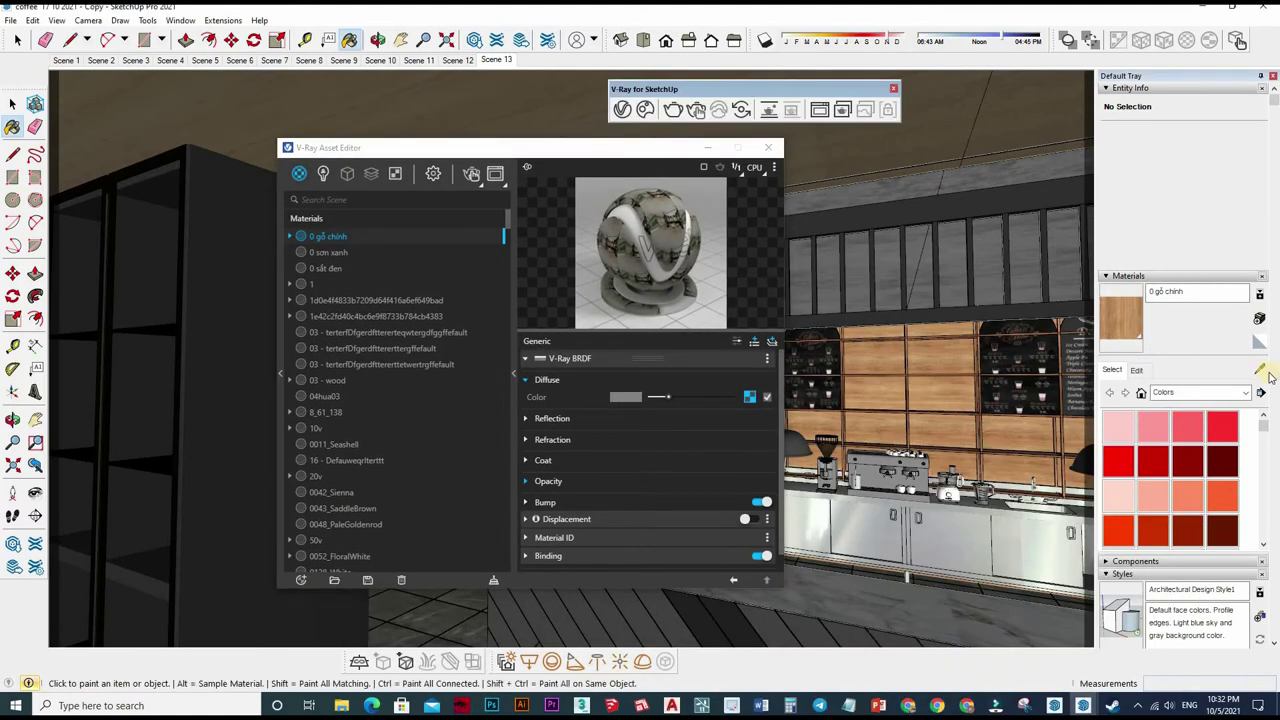
left_click(931, 372, "alt")
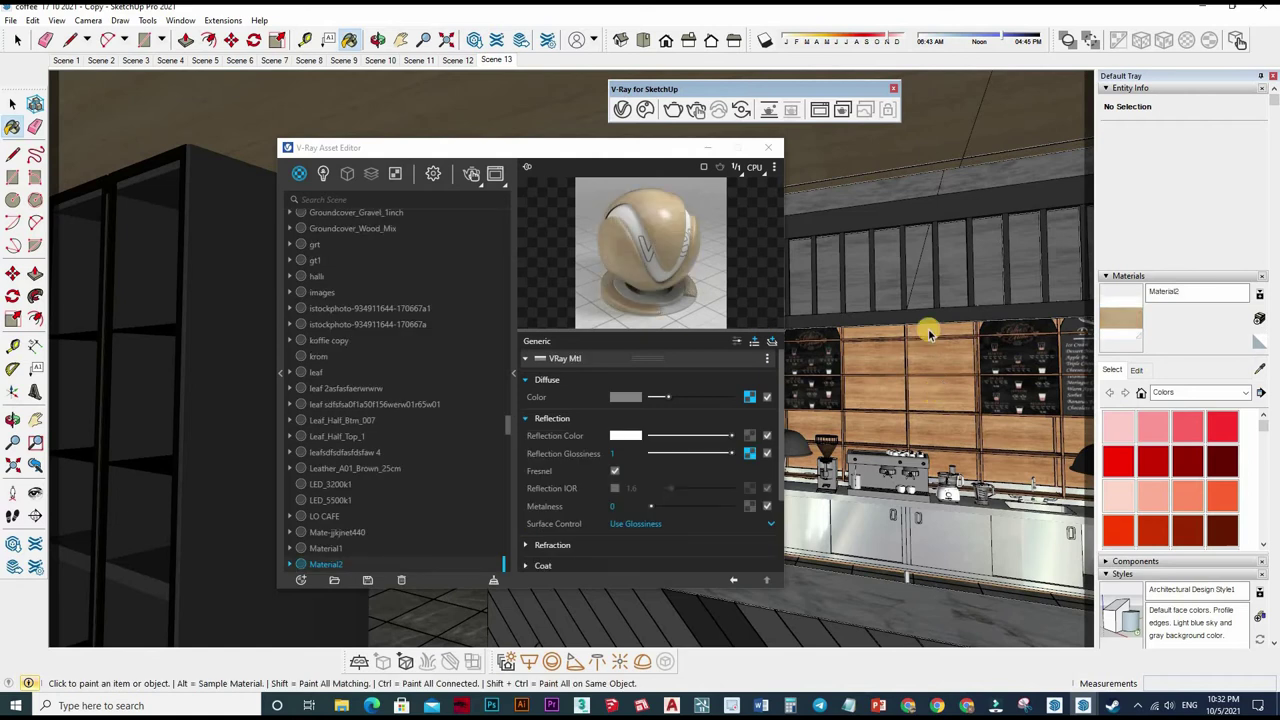
key("space")
left_click(937, 330)
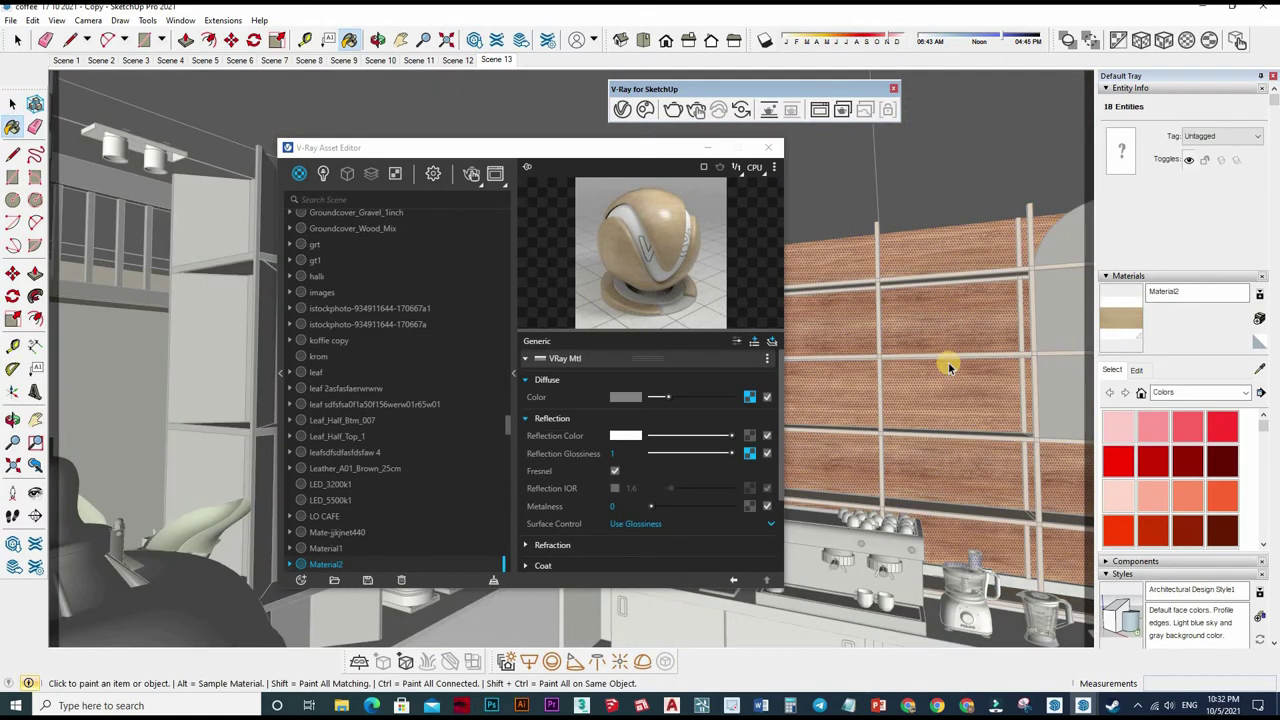
middle_click_drag(952, 353, 907, 374)
scroll(907, 374, "up", 5)
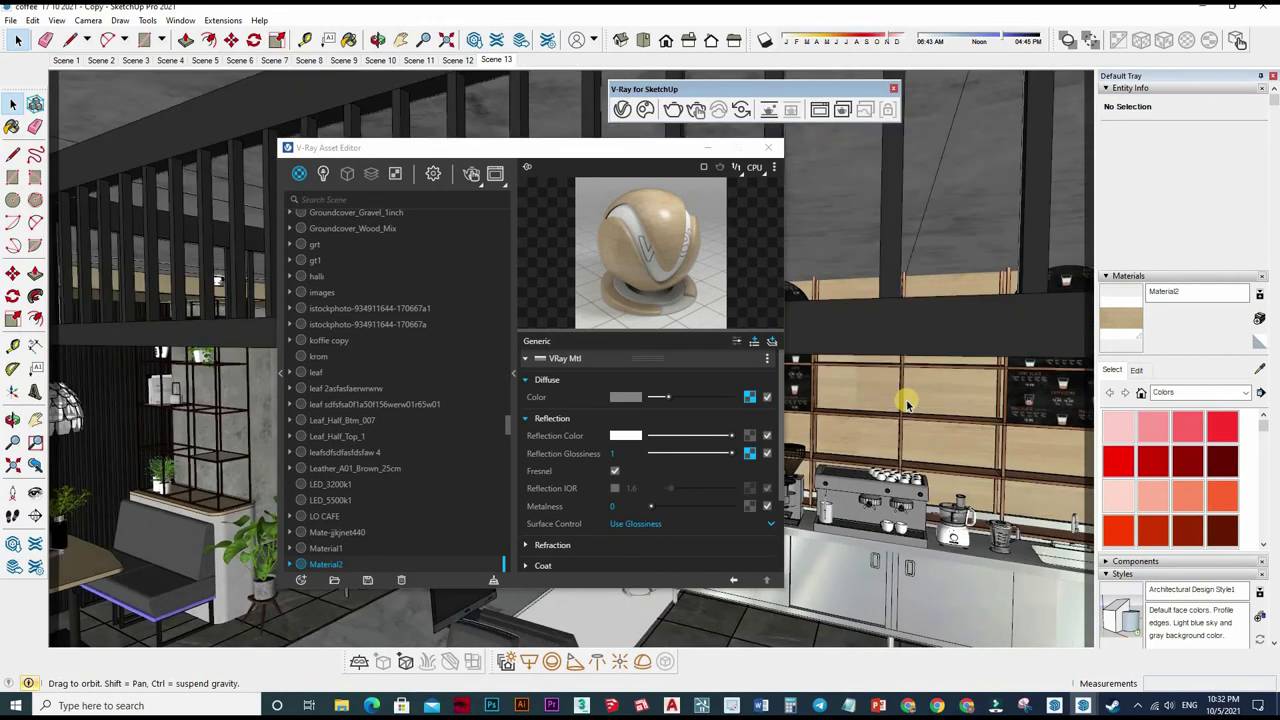
Step: Inspect the wall shelves in X-ray from several angles, selecting the wall grid and shelf trim
left_click(907, 399)
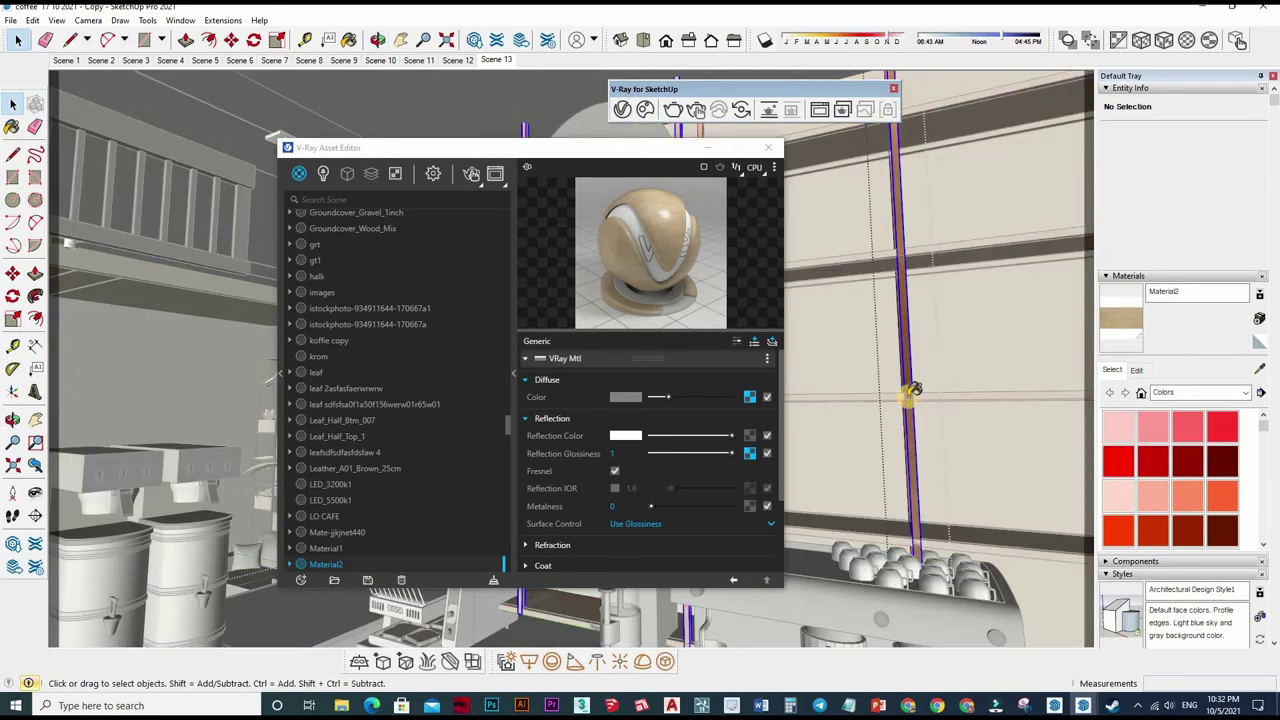
middle_click_drag(947, 396, 952, 392)
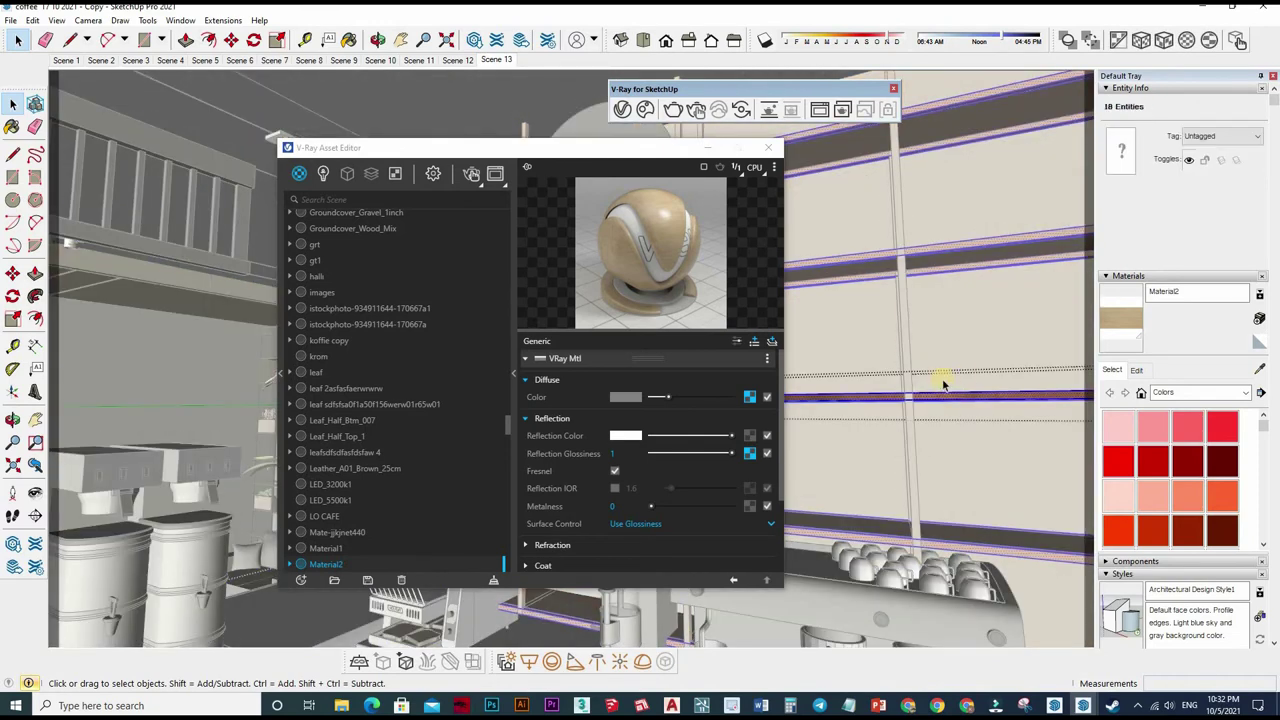
left_click(950, 385)
mouse_move(945, 380)
middle_mouse_down()
mouse_move(935, 493)
mouse_move(928, 385)
middle_mouse_up()
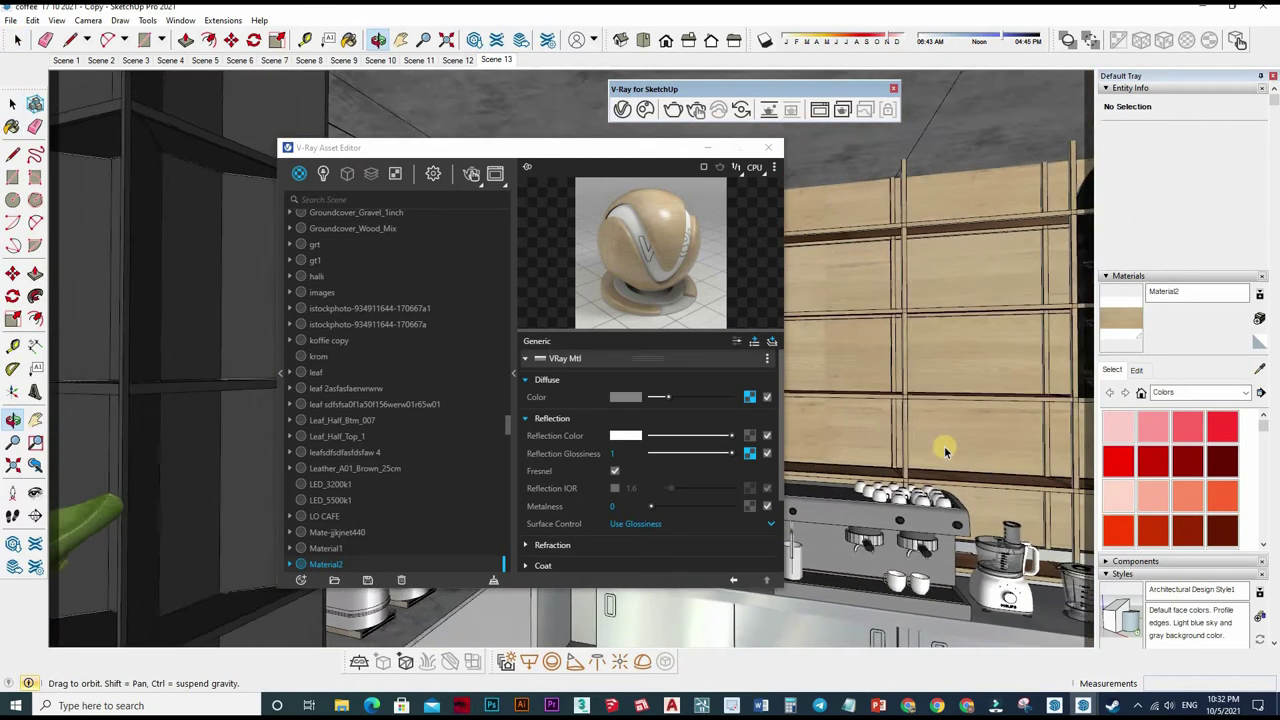
left_click(928, 385)
key("x")
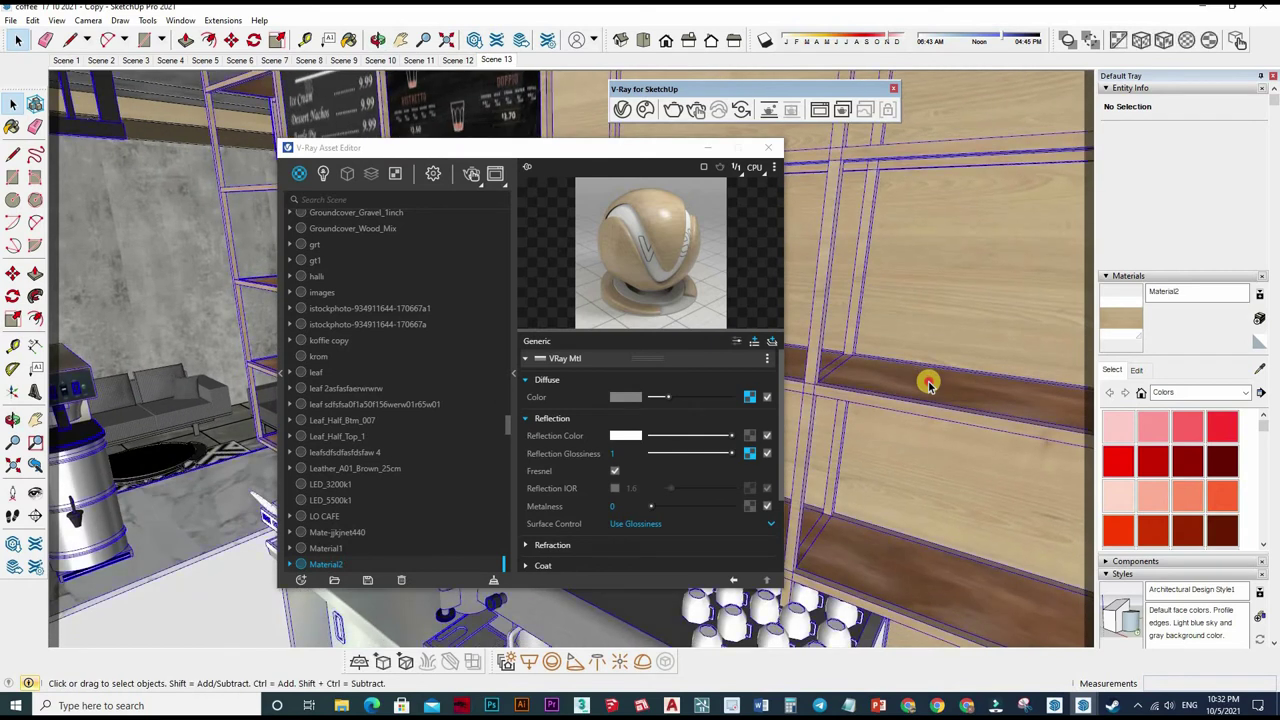
middle_click_drag(908, 380, 930, 493)
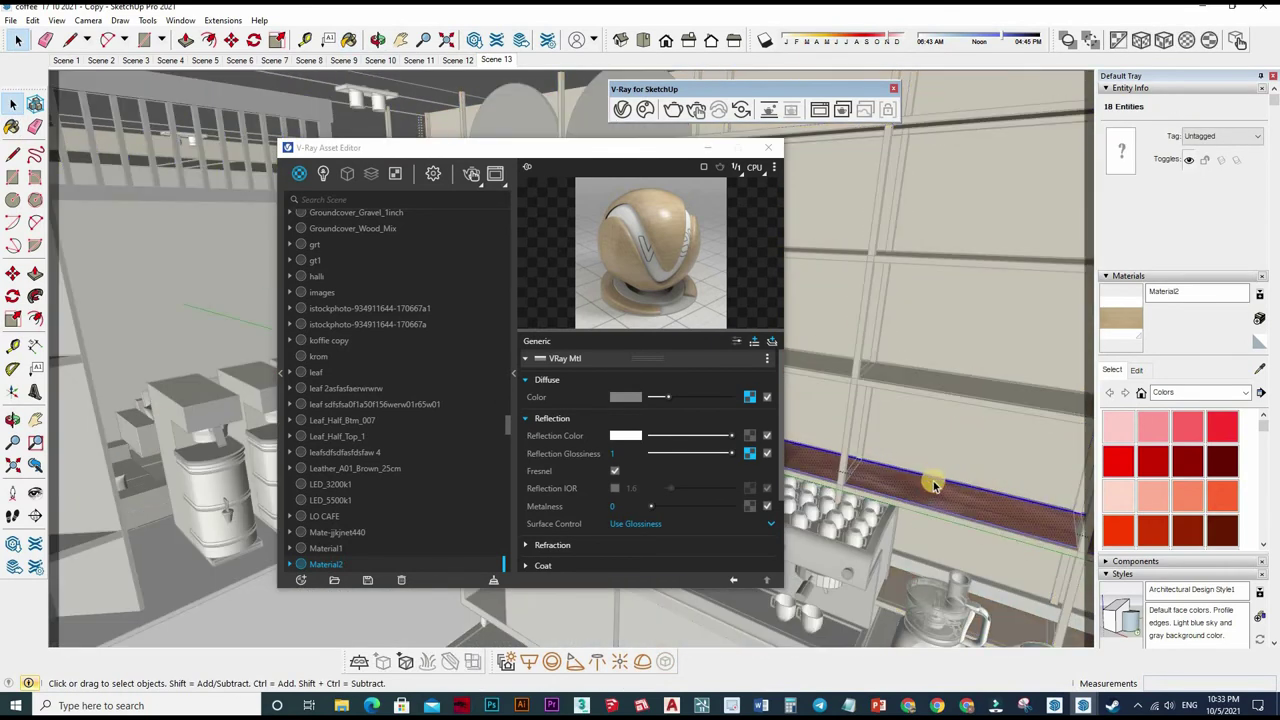
mouse_move(914, 300)
middle_mouse_down()
mouse_move(923, 380)
mouse_move(891, 257)
mouse_move(904, 324)
middle_mouse_up()
left_click(908, 314)
Step: Sample the shelf's wood material, open and close the shelf group, and orbit toward the coffee grinder
key("b")
left_click(924, 217)
mouse_move(924, 217)
middle_mouse_down()
mouse_move(929, 289)
mouse_move(957, 366)
mouse_move(934, 466)
mouse_move(939, 340)
mouse_move(934, 506)
mouse_move(871, 486)
mouse_move(923, 309)
mouse_move(1004, 346)
mouse_move(908, 371)
mouse_move(918, 384)
mouse_move(855, 268)
mouse_move(900, 330)
mouse_move(883, 381)
middle_mouse_up()
key("space")
triple_click(918, 384)
key("Escape")
key("b")
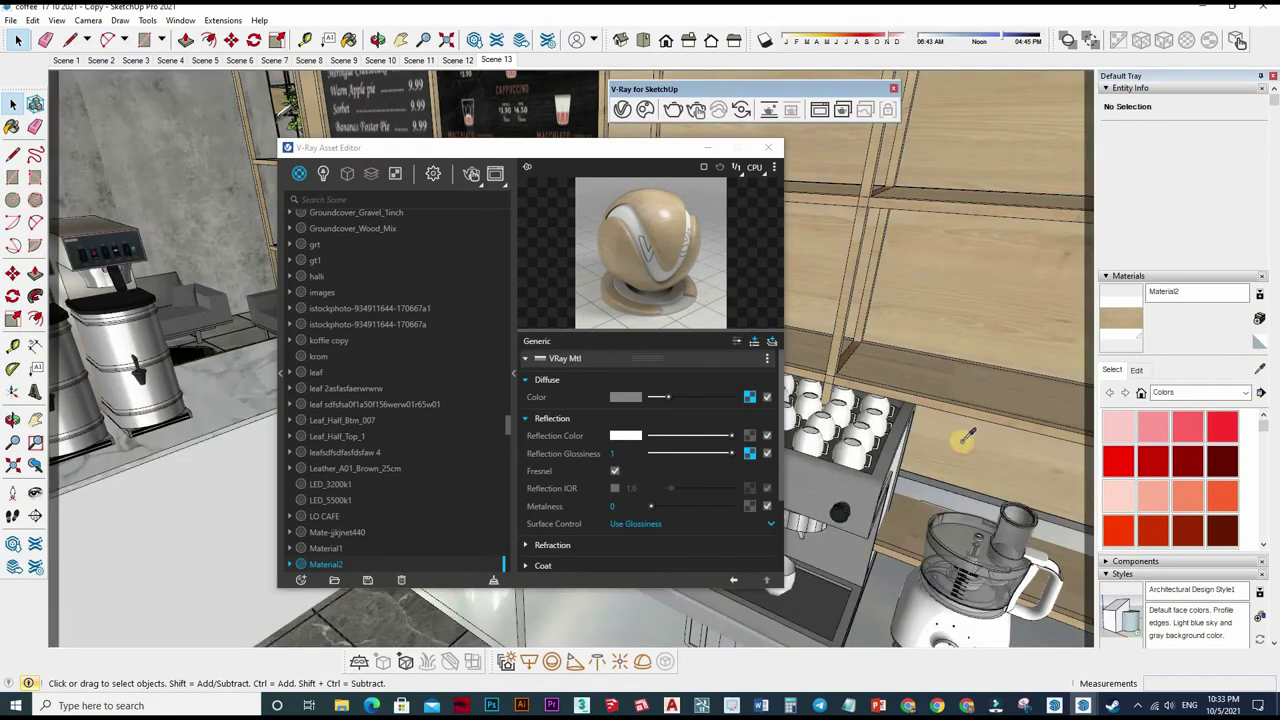
mouse_move(903, 428)
middle_mouse_down()
mouse_move(903, 377)
mouse_move(1034, 286)
mouse_move(880, 423)
mouse_move(916, 404)
mouse_move(910, 385)
mouse_move(935, 330)
middle_mouse_up()
scroll(936, 332, "up", 4)
Step: Give [0136_Charcoal]1 a white reflection, glossiness 0.8 and a custom reflection IOR of 2
left_click(920, 455, "alt")
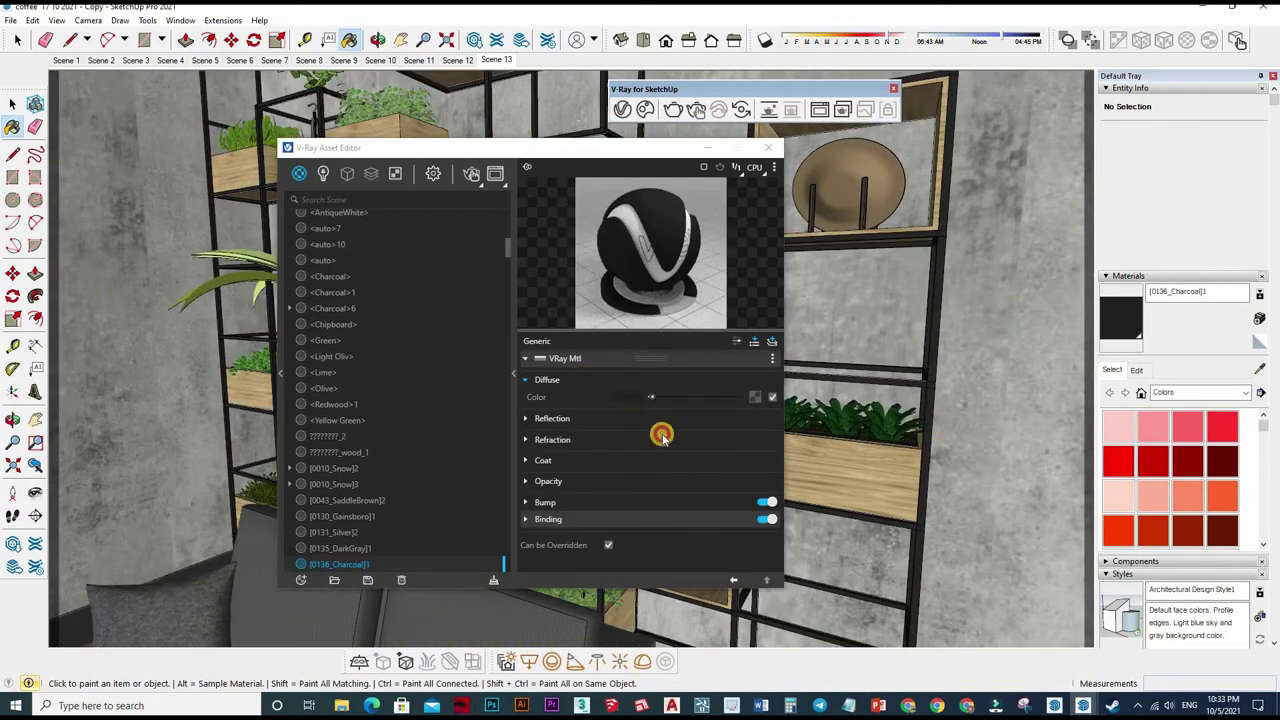
left_click(722, 437)
left_click_drag(726, 455, 720, 452)
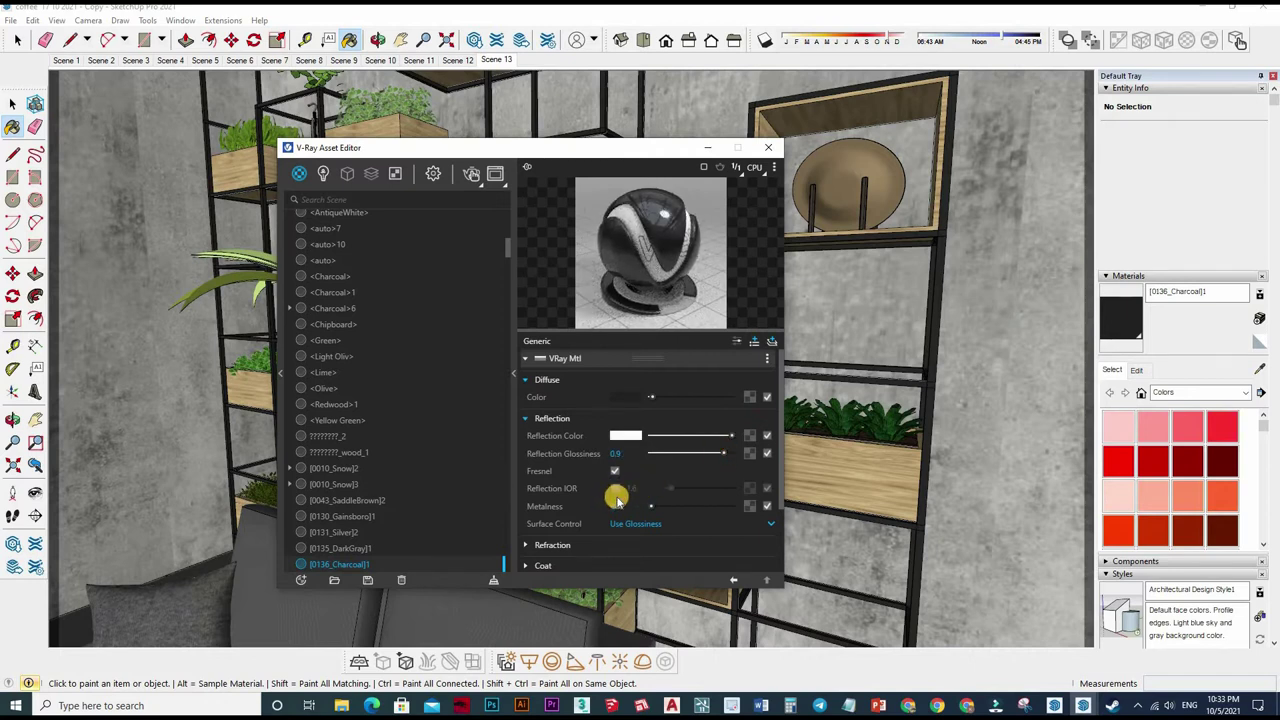
left_click(614, 488)
left_click(651, 488)
left_click(721, 456)
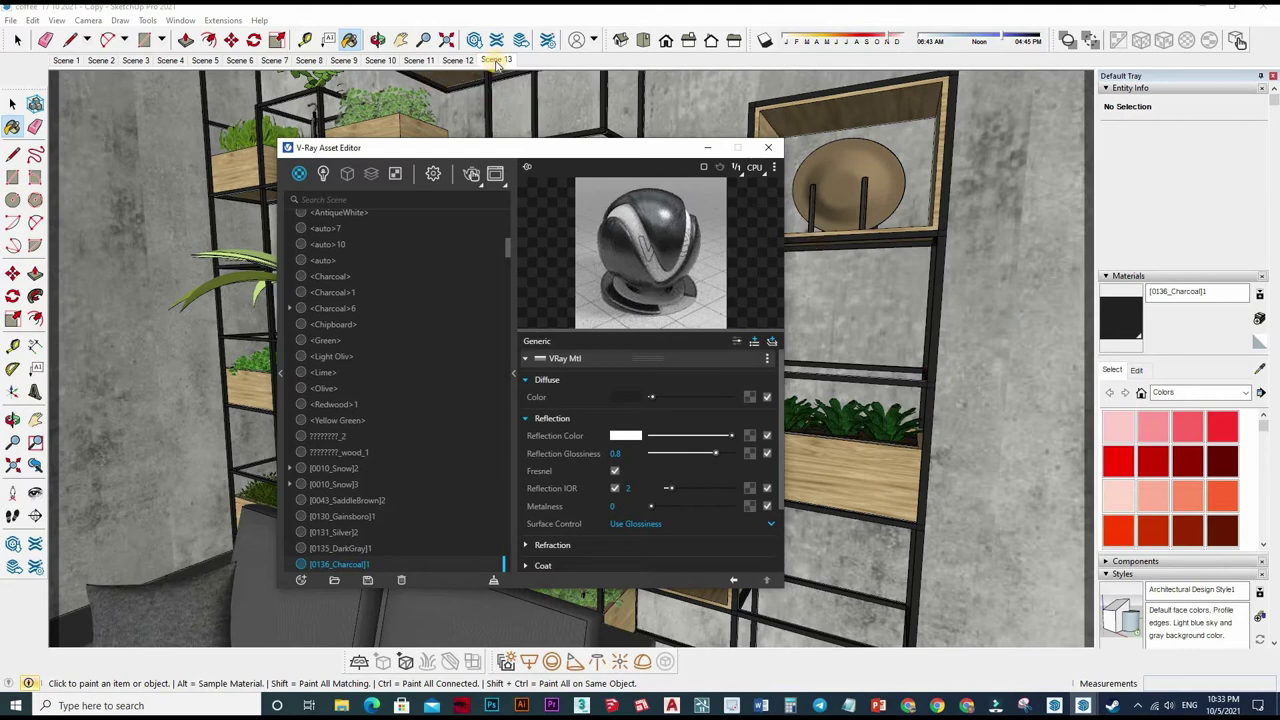
left_click(884, 266)
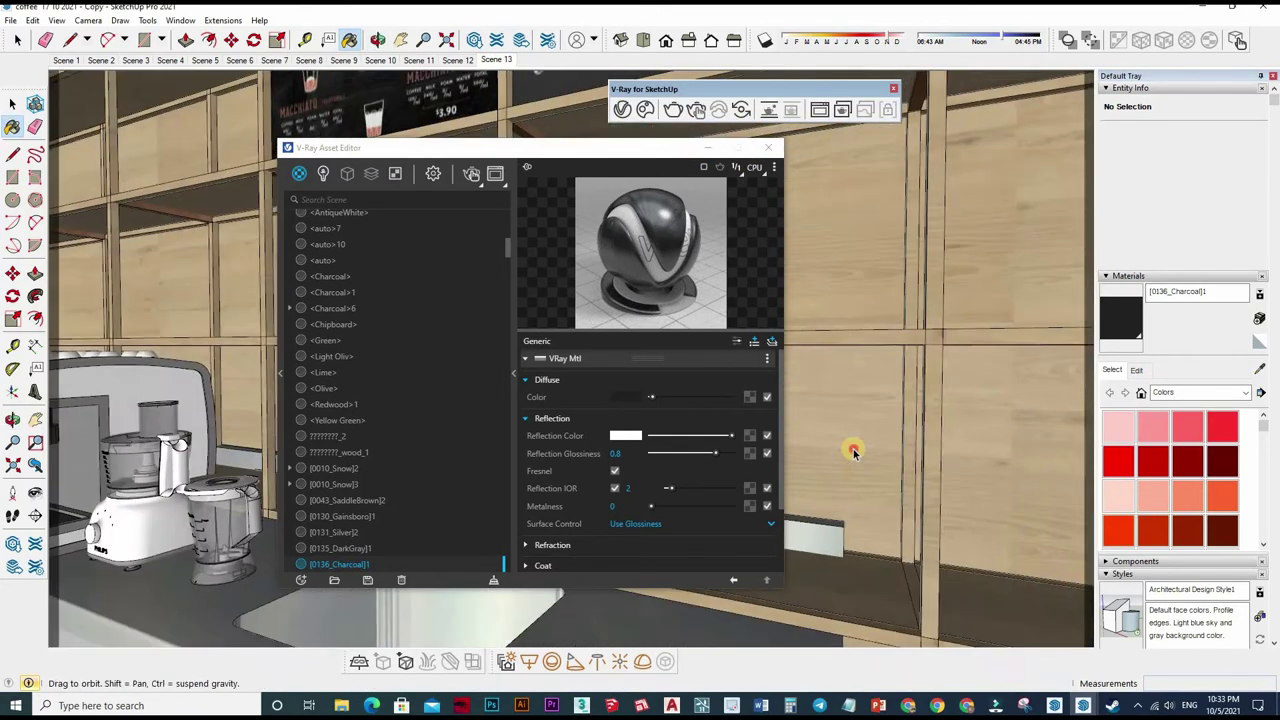
Step: Try painting a shelf post charcoal, undo it, and orbit back to the café interior
key("space")
triple_click(852, 452)
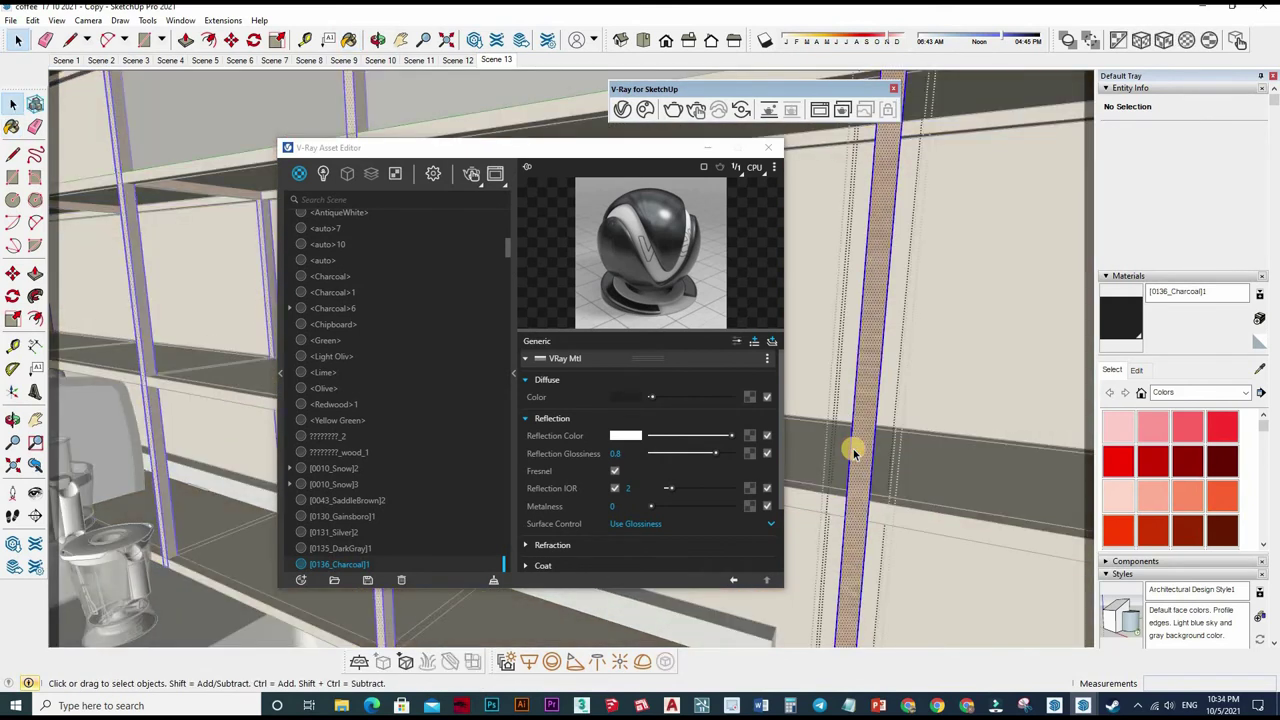
key("b")
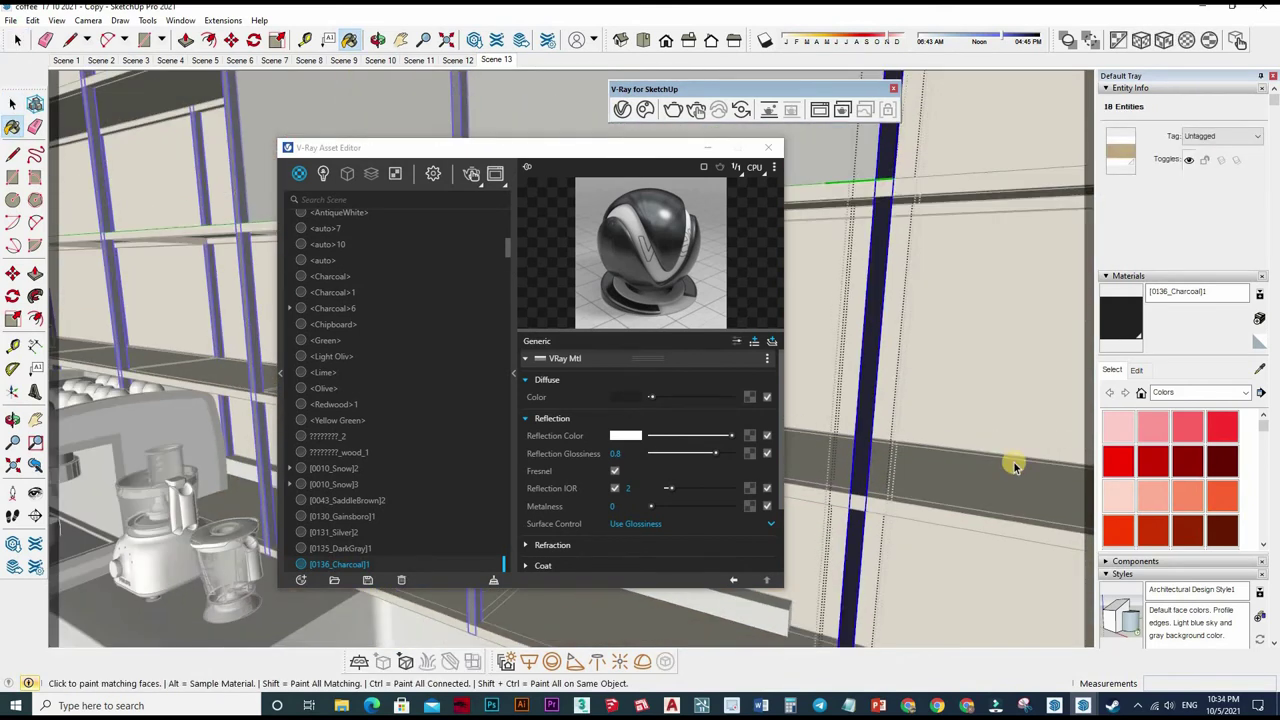
left_click(1005, 460)
key("space")
key("ctrl+z")
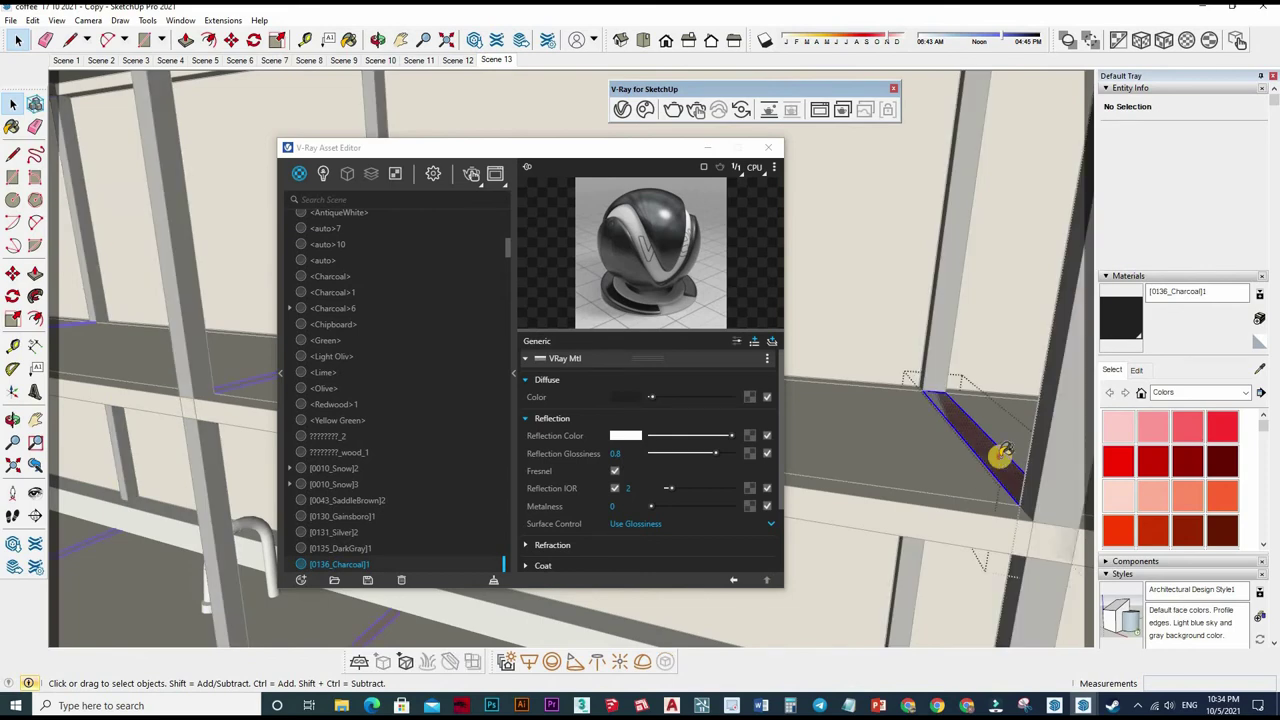
key("b")
key("space")
scroll(971, 439, "down", 10)
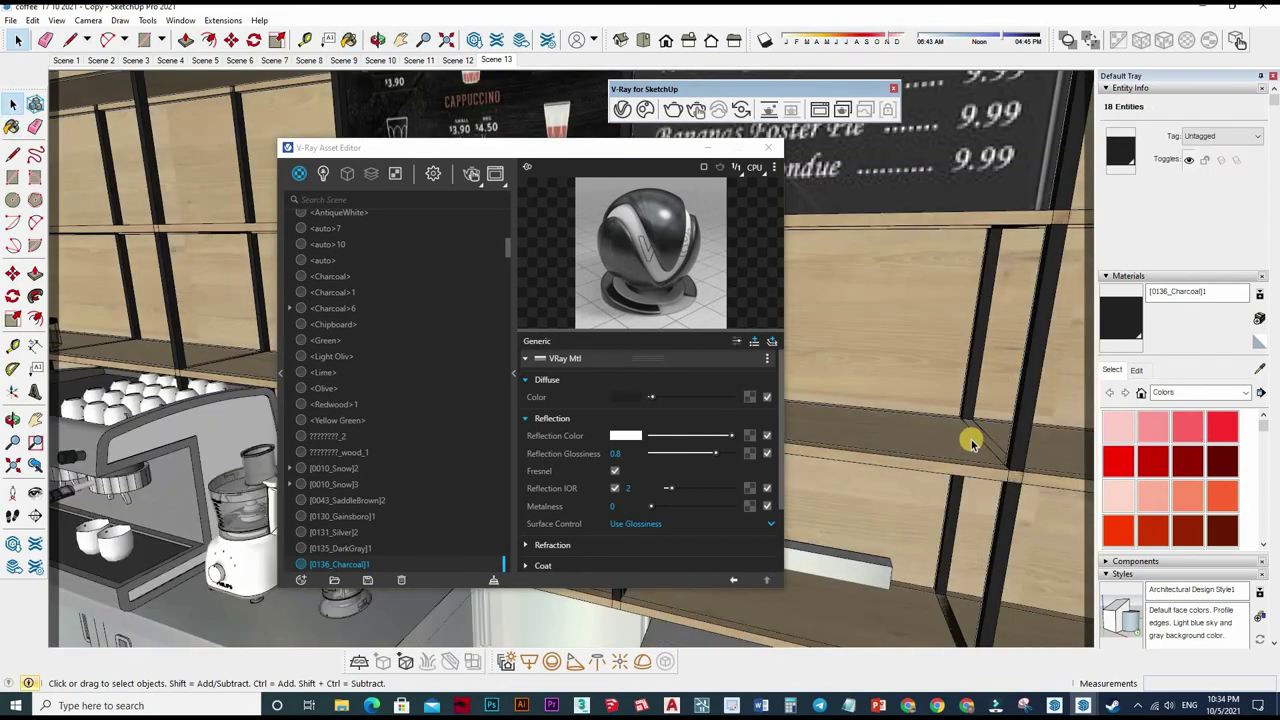
mouse_move(935, 370)
middle_mouse_down()
mouse_move(886, 363)
mouse_move(930, 285)
middle_mouse_up()
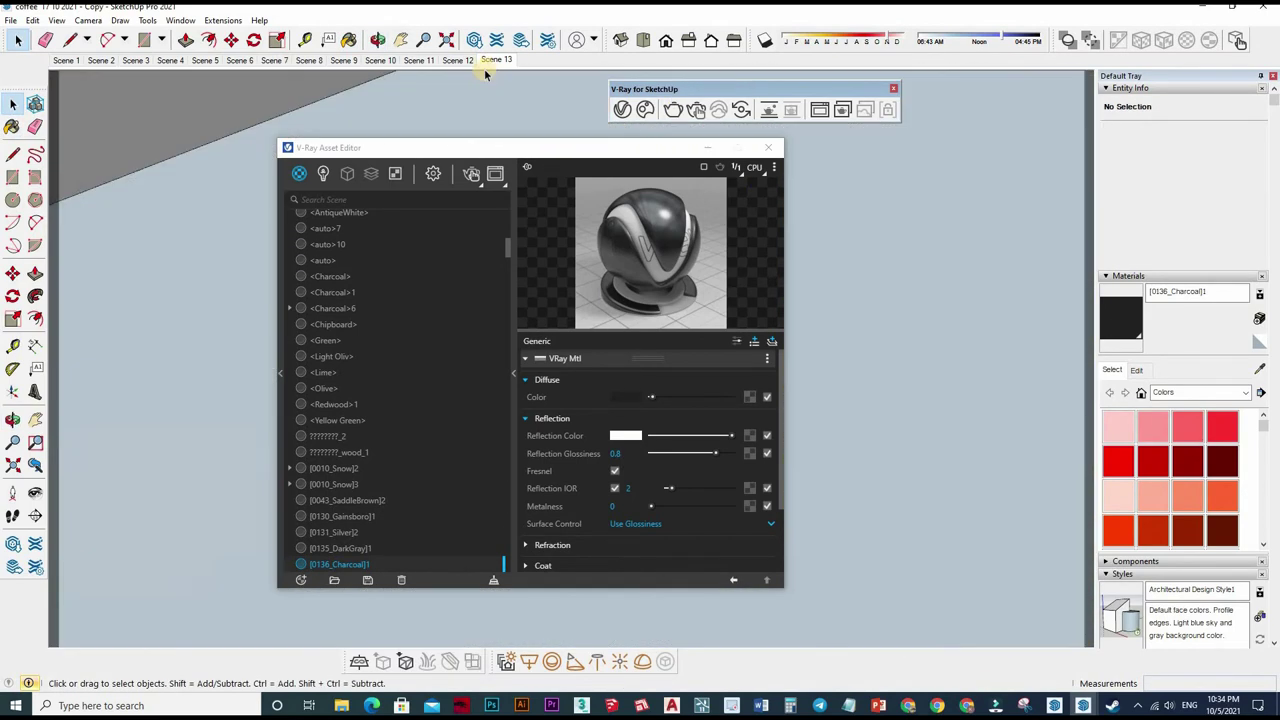
middle_click_drag(884, 350, 863, 323)
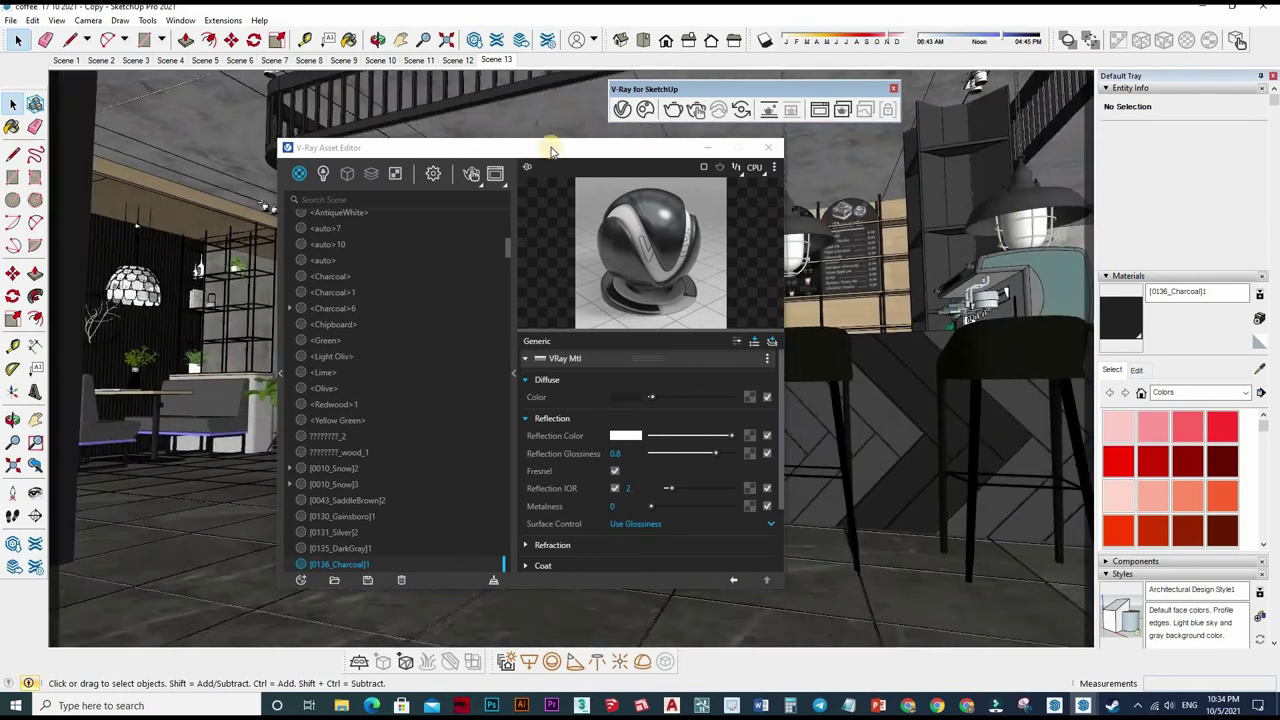
Step: Sample the bar stool's [Color M07]2 and give it a white reflection with a custom reflection IOR
scroll(903, 268, "up", 3)
key("b")
left_click(903, 268, "alt")
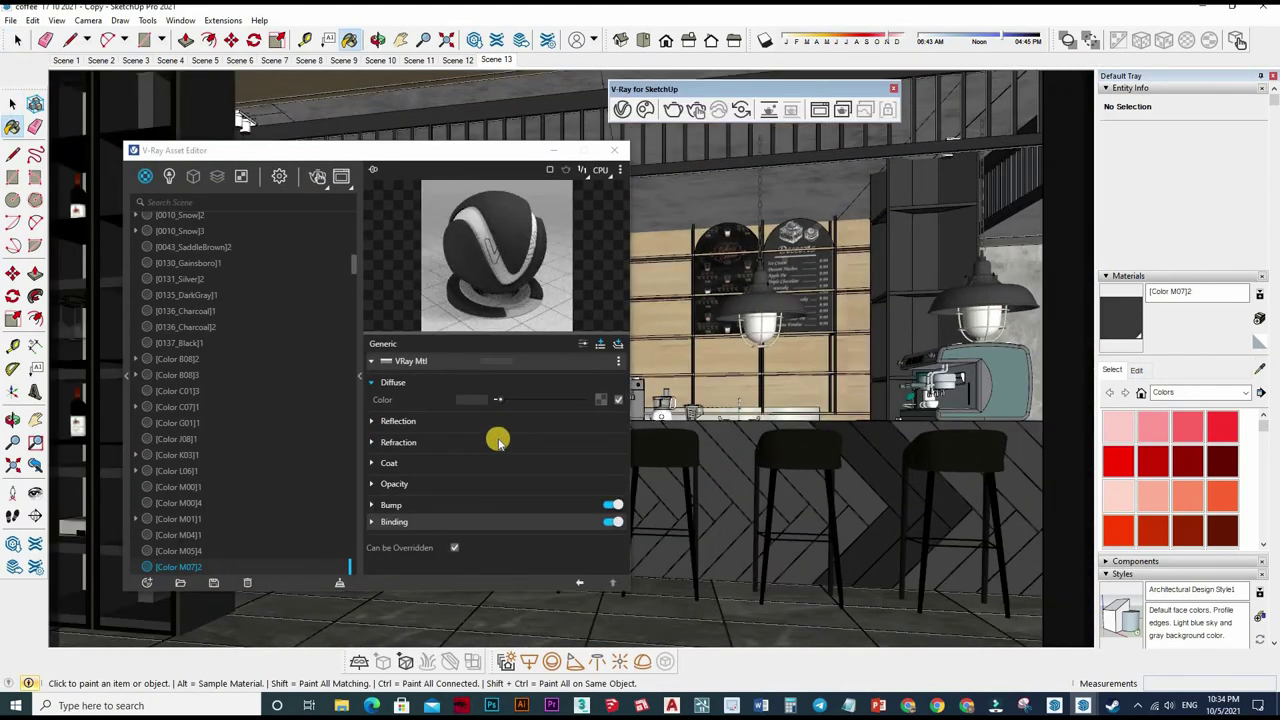
left_click(498, 428)
left_click_drag(587, 455, 563, 451)
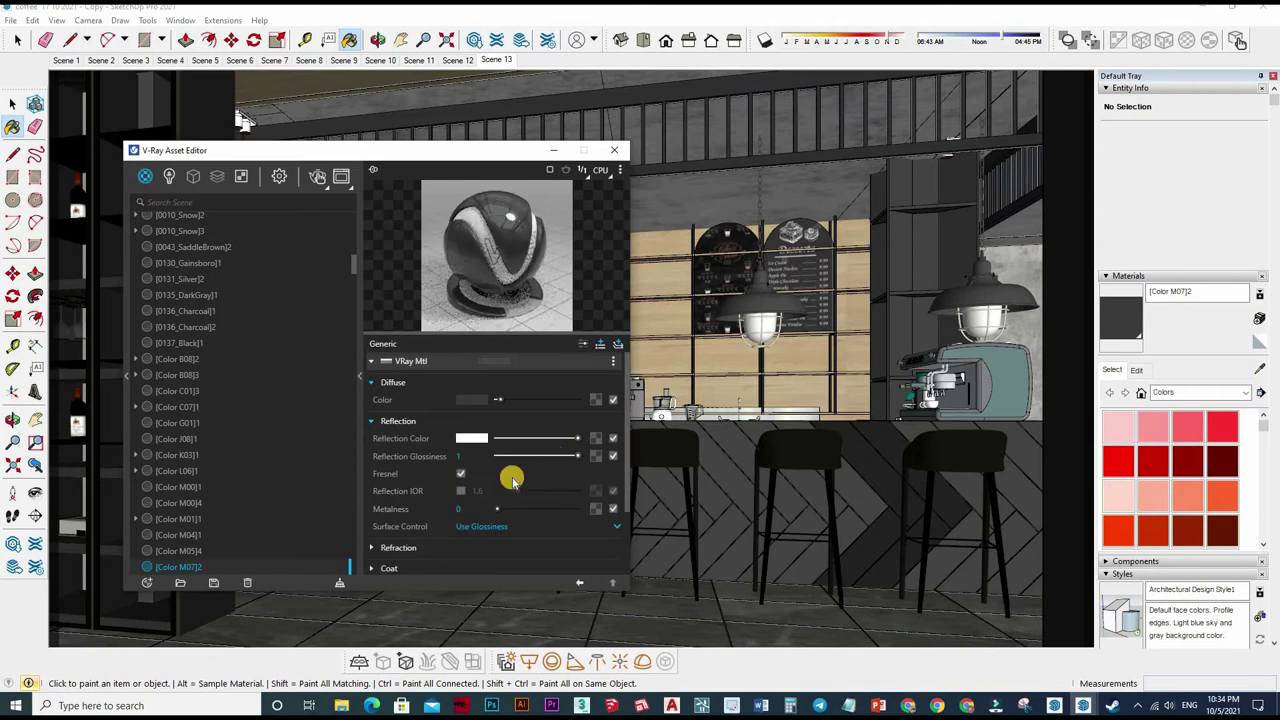
left_click(460, 490)
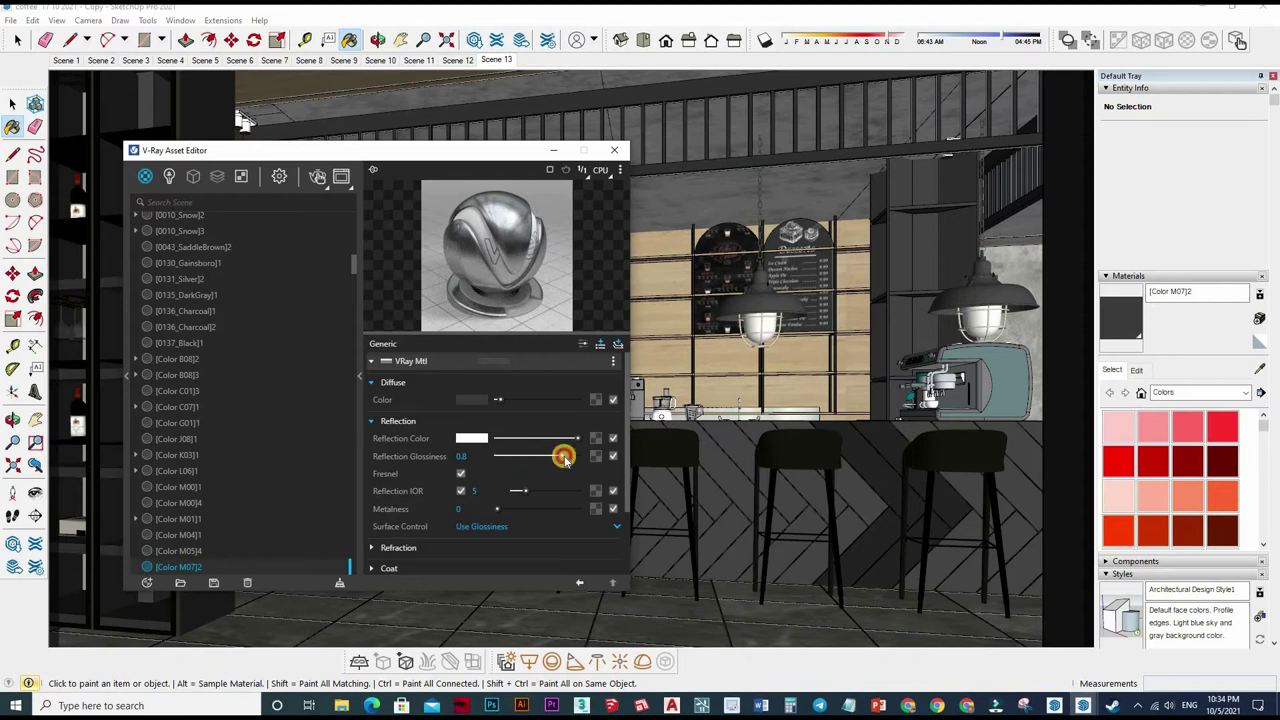
Step: Darken [Color M07]2's diffuse colour to near-black in the V-Ray Color Picker
left_click(430, 399)
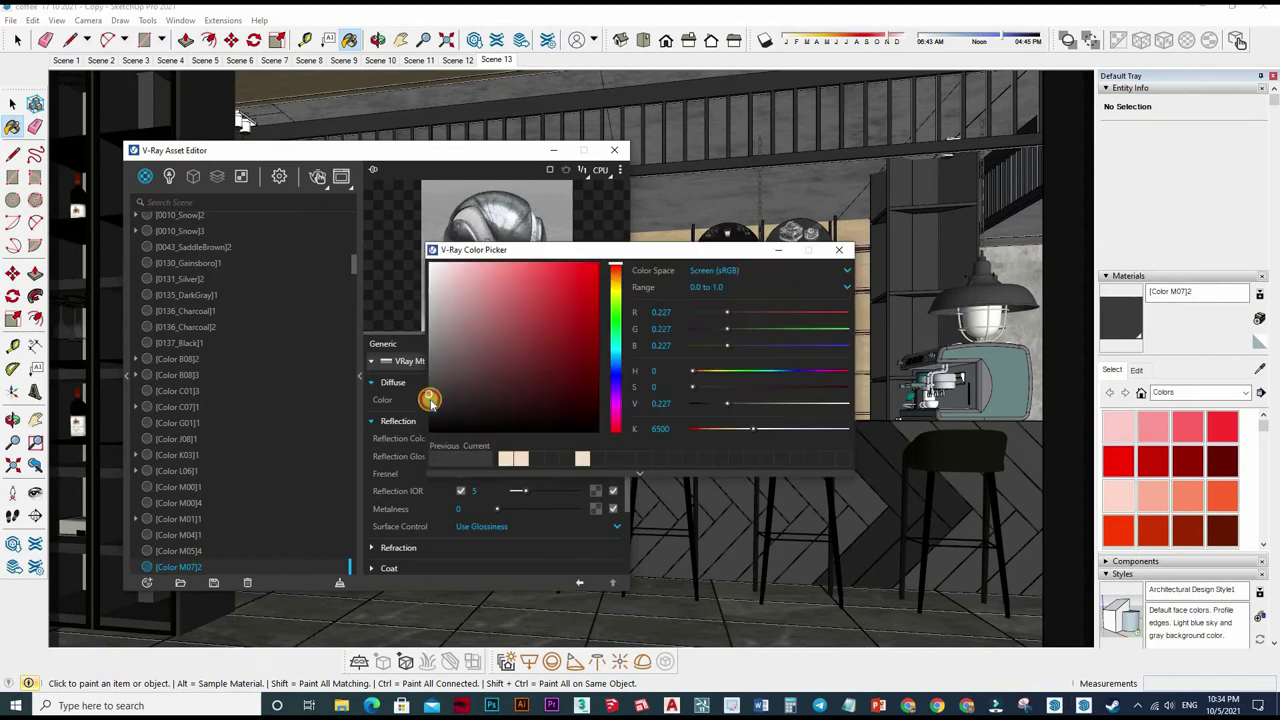
left_click(502, 400)
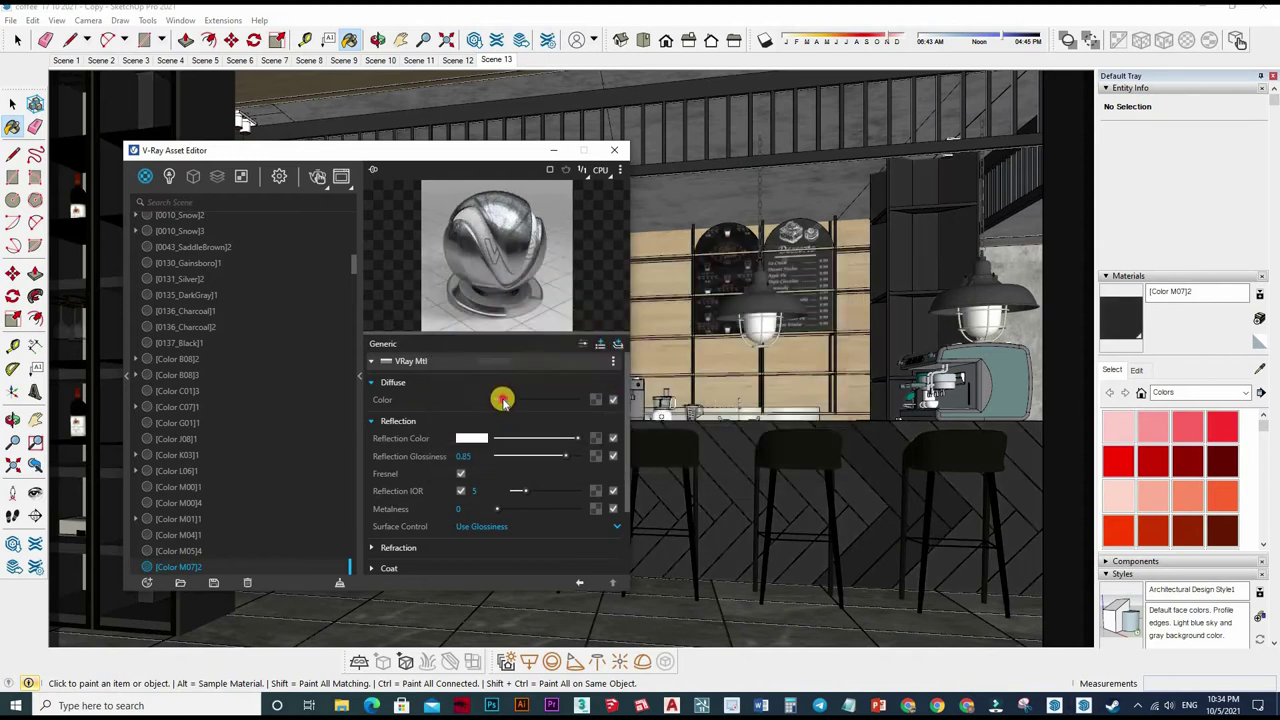
mouse_move(502, 400)
left_mouse_down()
mouse_move(534, 394)
mouse_move(500, 400)
left_mouse_up()
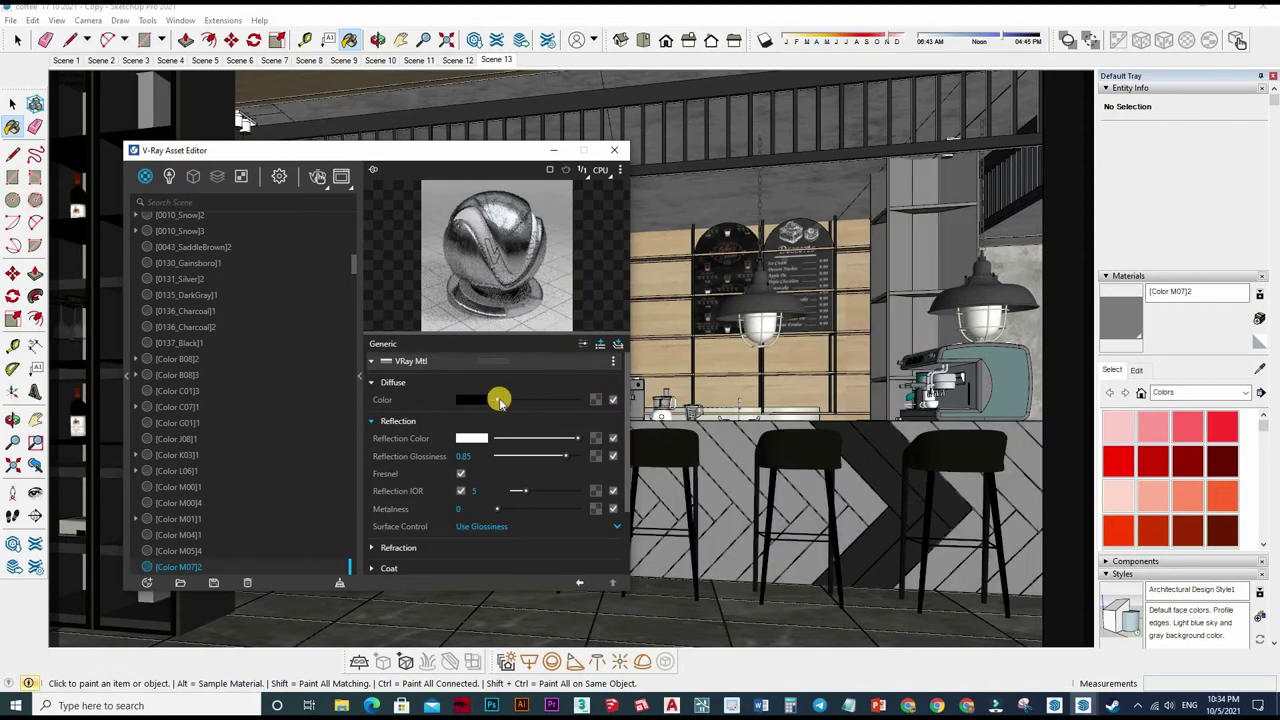
left_click(500, 400)
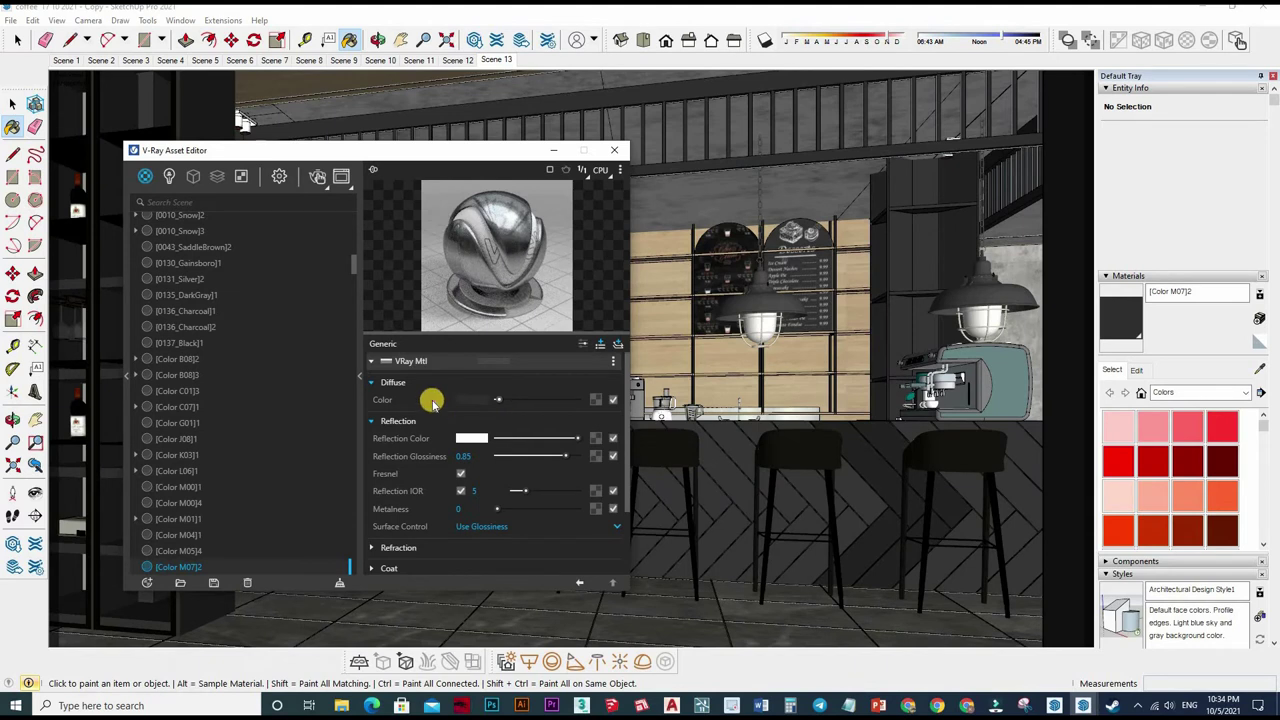
left_click(432, 402)
left_click_drag(428, 421, 428, 419)
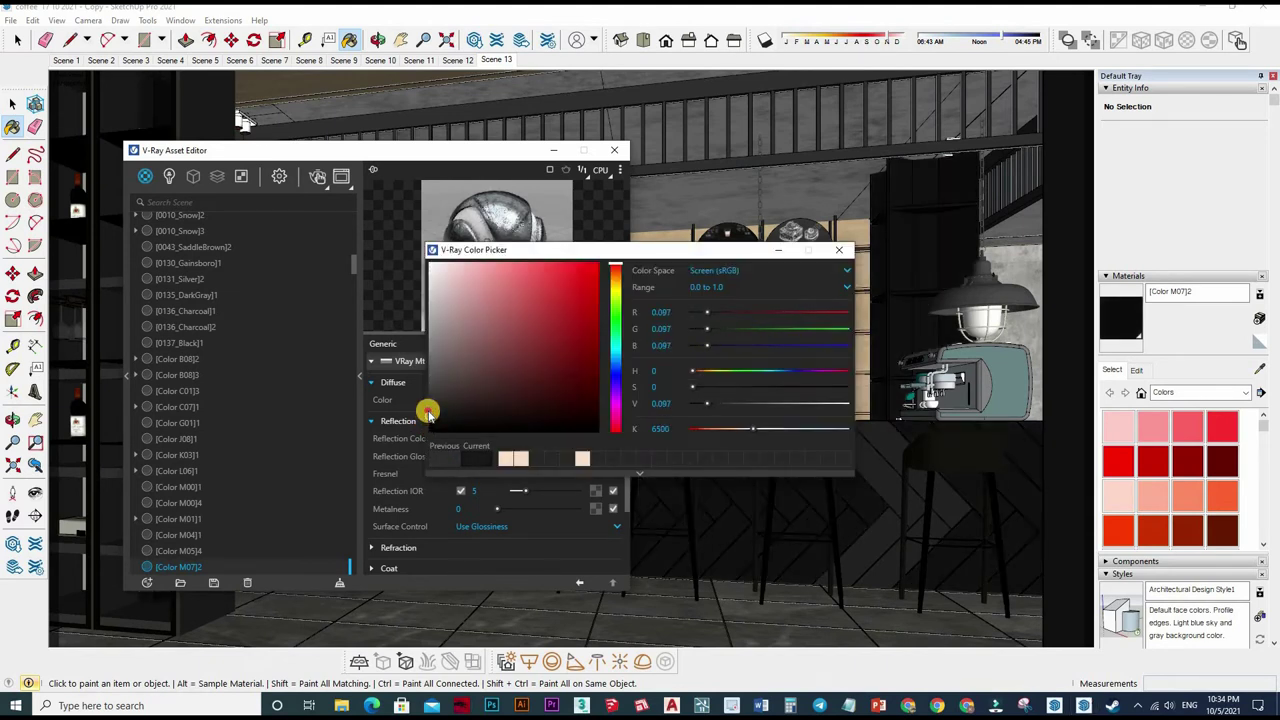
left_click(428, 410)
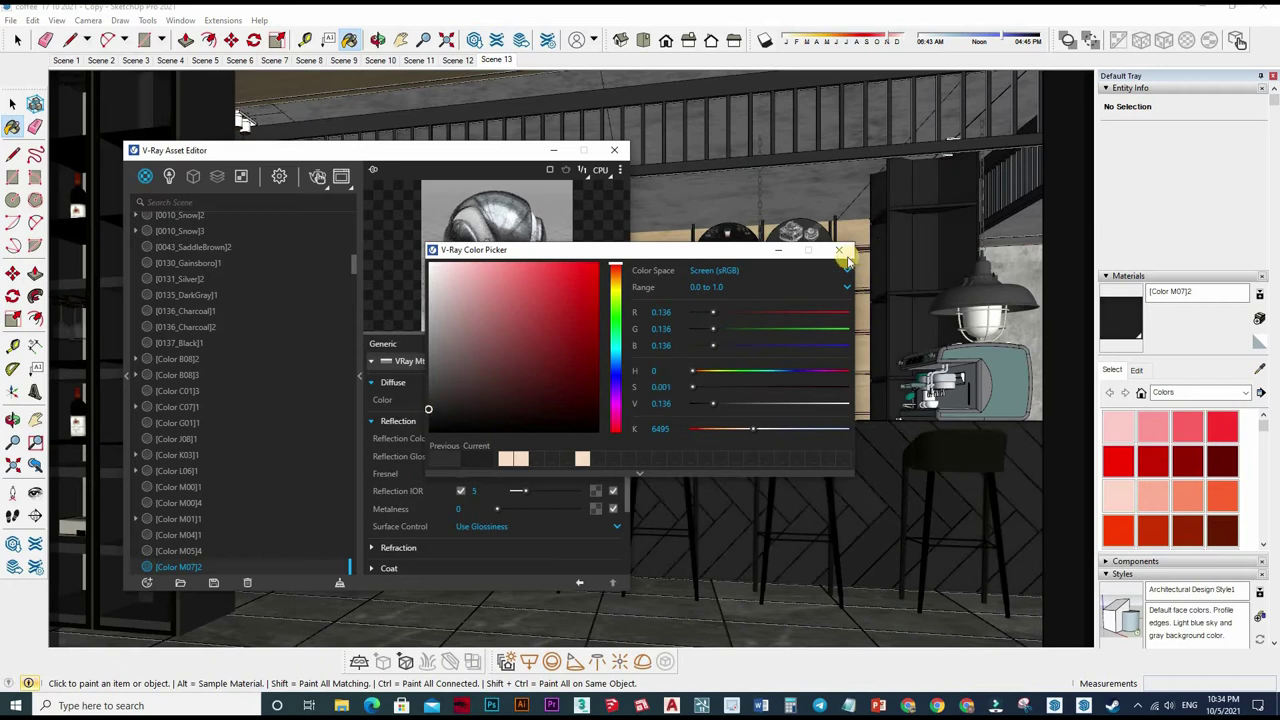
left_click(829, 477)
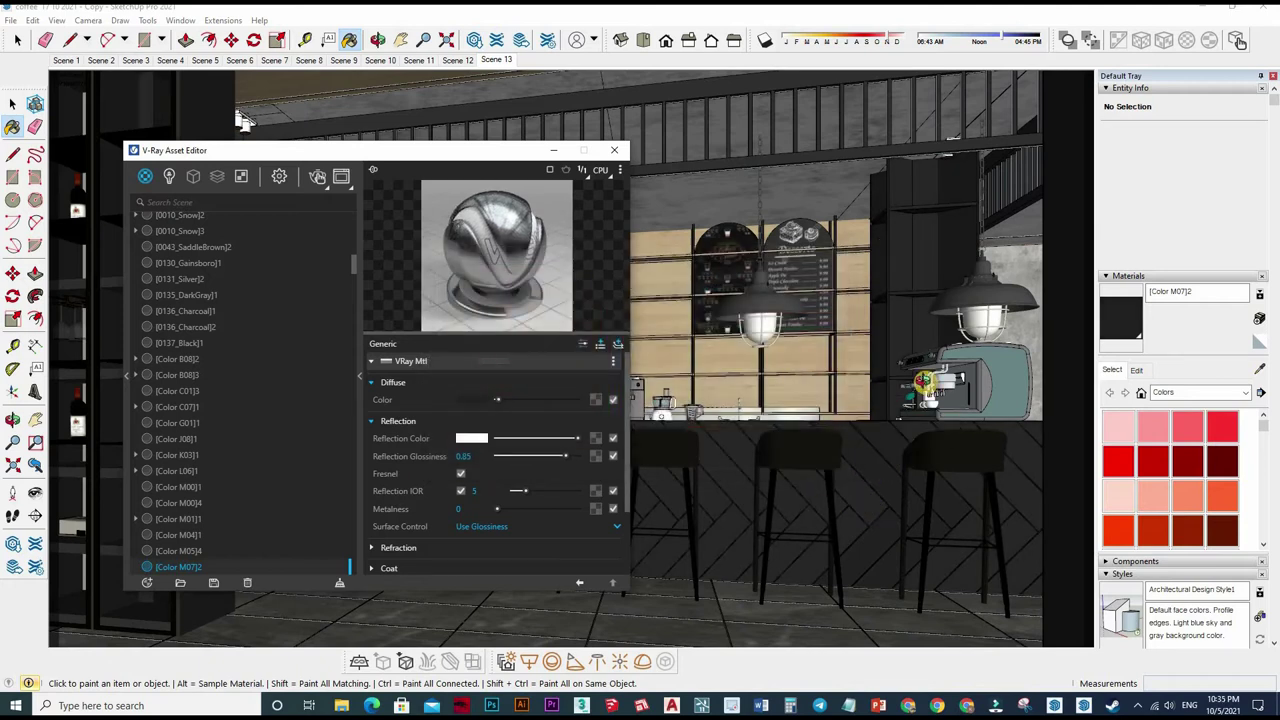
scroll(866, 449, "down", 3)
mouse_move(866, 449)
middle_mouse_down()
mouse_move(720, 463)
mouse_move(809, 474)
mouse_move(948, 414)
middle_mouse_up()
scroll(809, 474, "up", 3)
Step: Sample Color M08 and [Color M07]2 from the bar counter and expand the reflection settings
key("b")
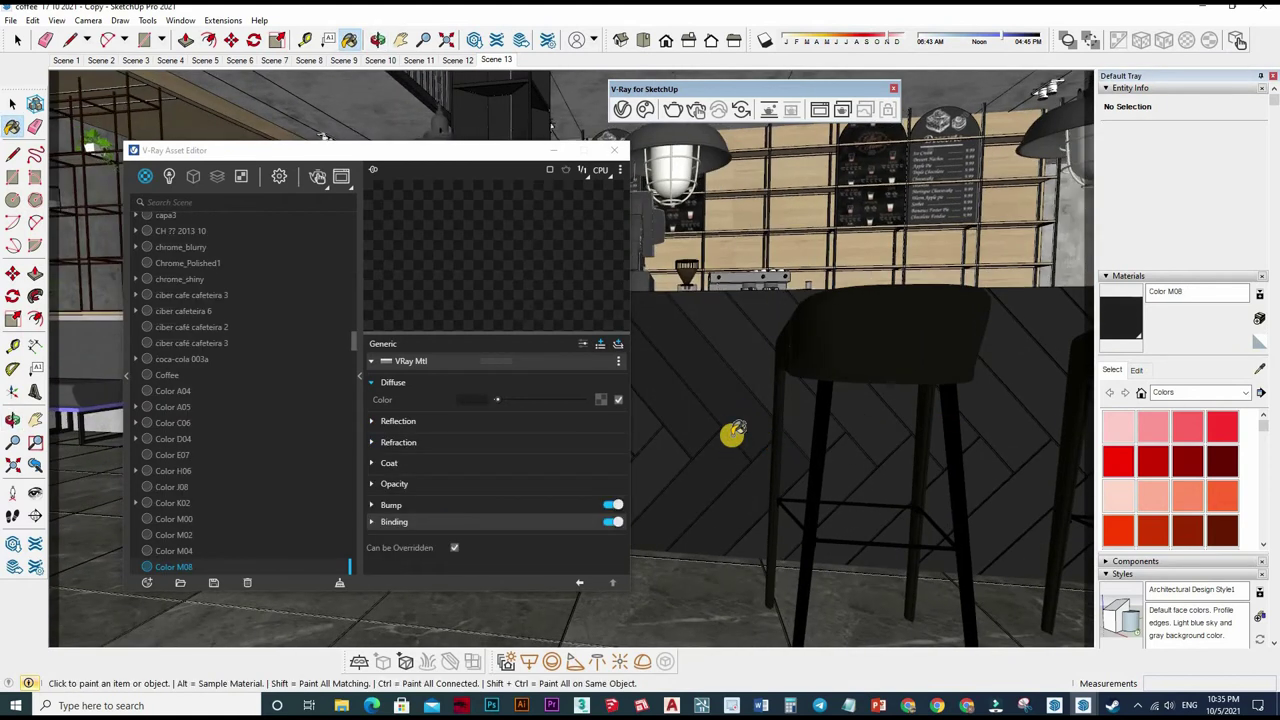
left_click(730, 436, "alt")
scroll(797, 413, "down", 2)
scroll(1003, 400, "down", 1)
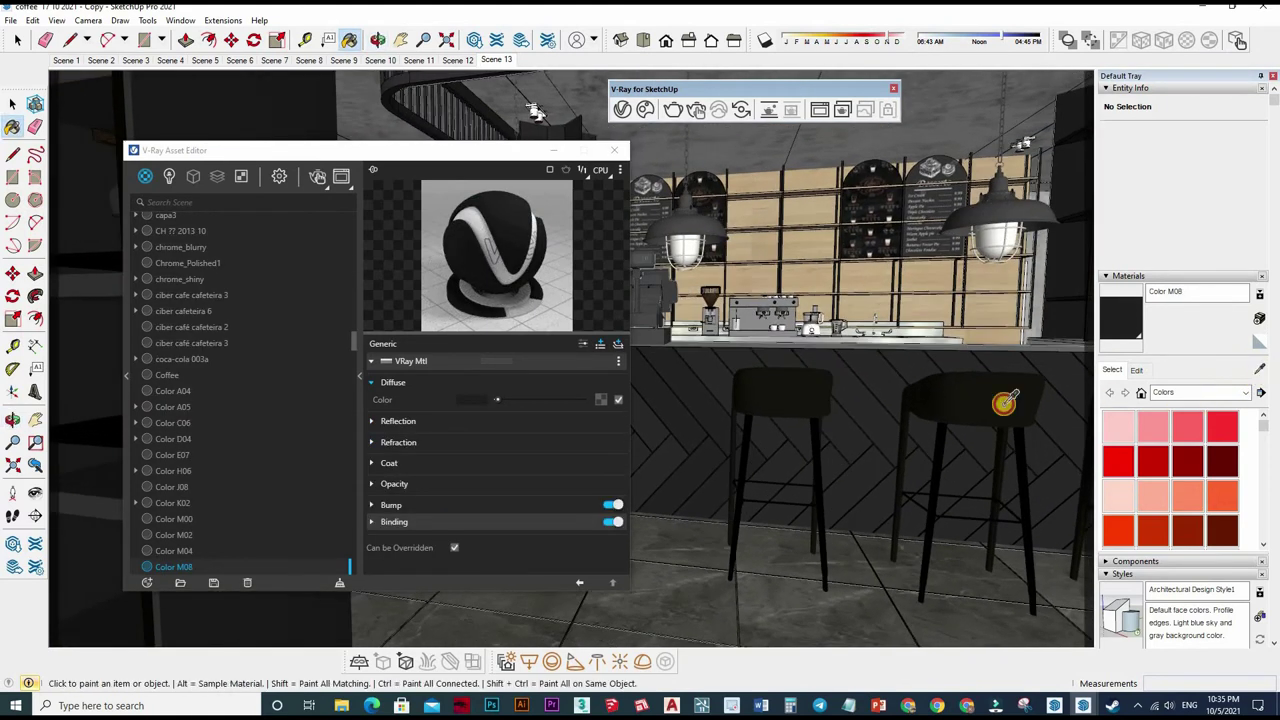
left_click(940, 360, "alt")
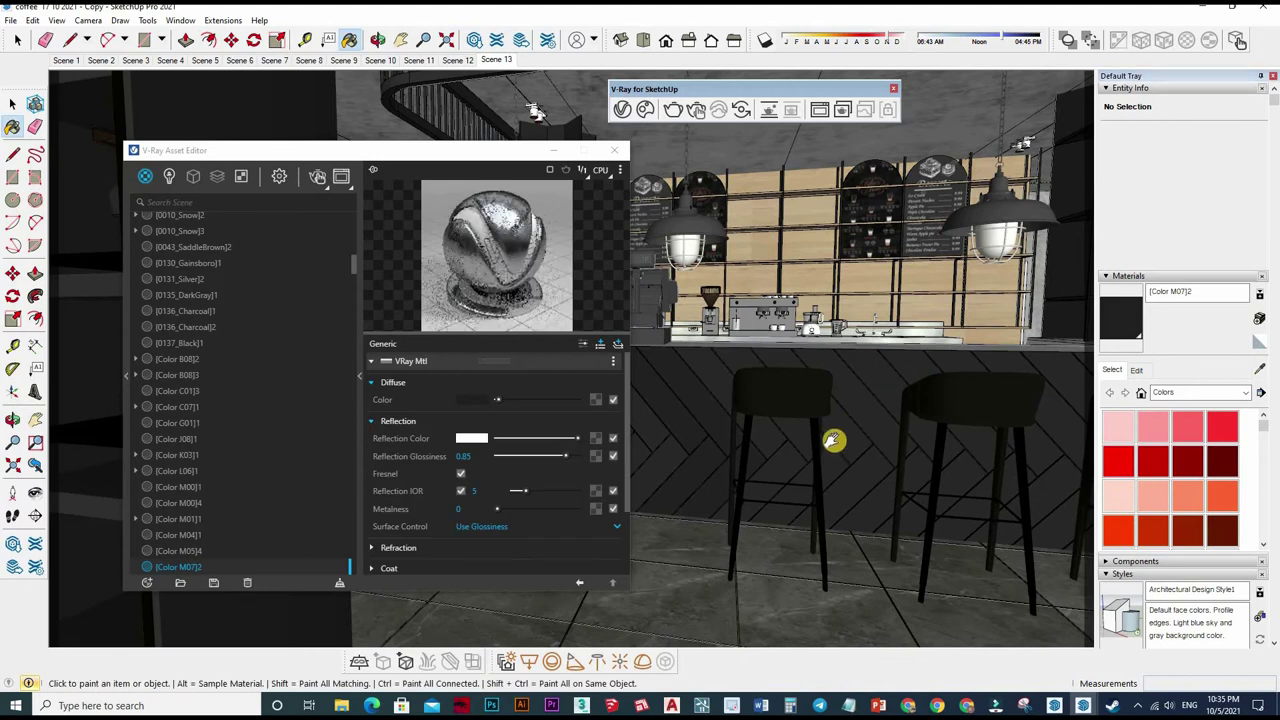
mouse_move(831, 437)
middle_mouse_down()
mouse_move(820, 449)
mouse_move(1010, 395)
mouse_move(990, 262)
middle_mouse_up()
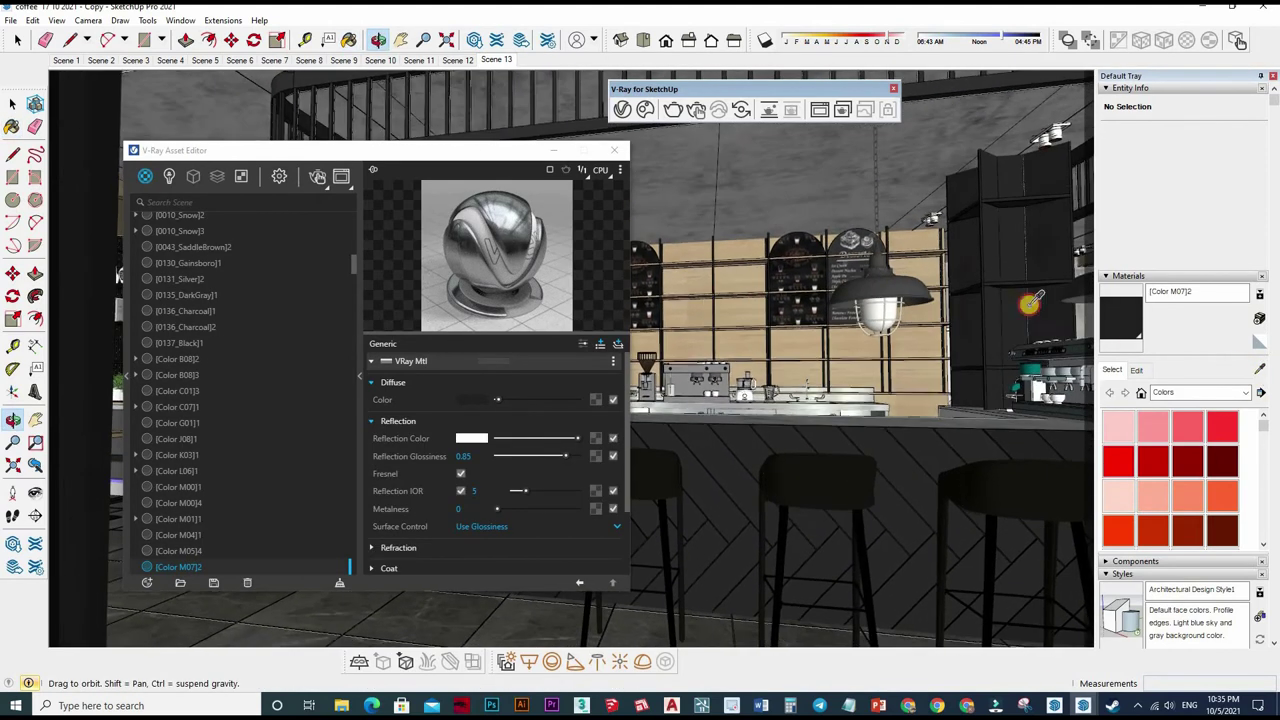
key("alt")
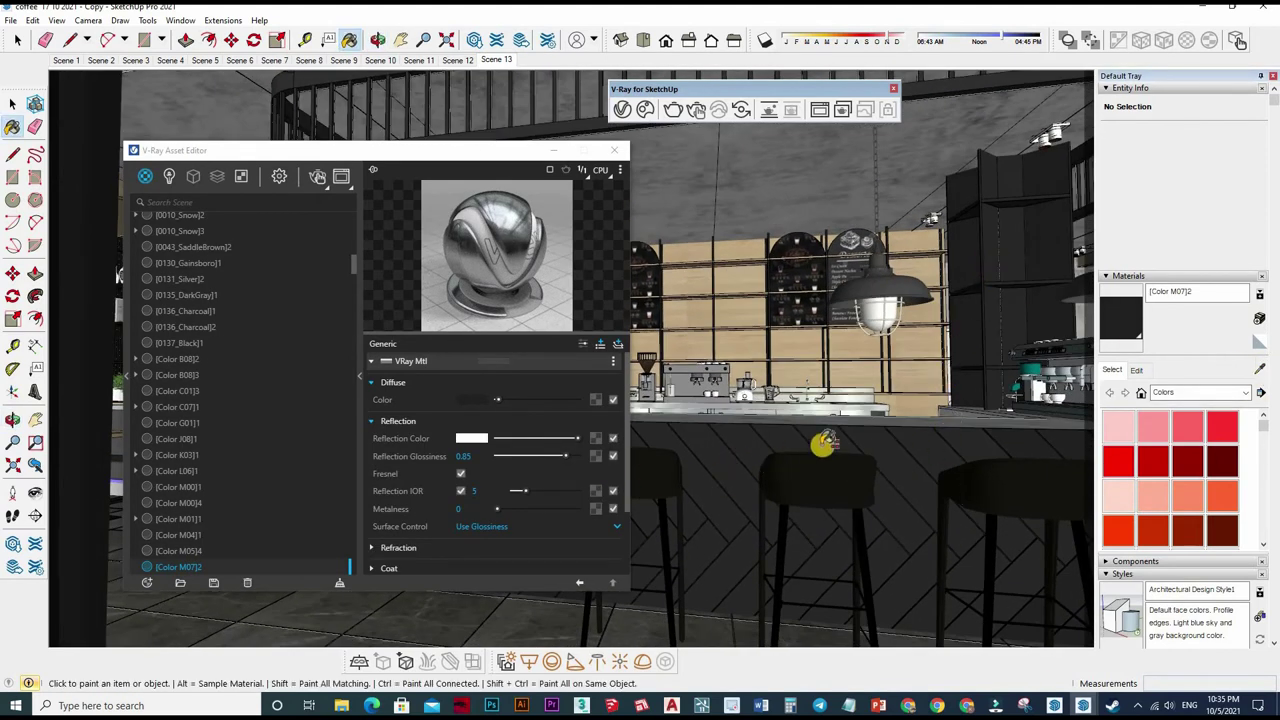
middle_click_drag(923, 420, 1254, 372)
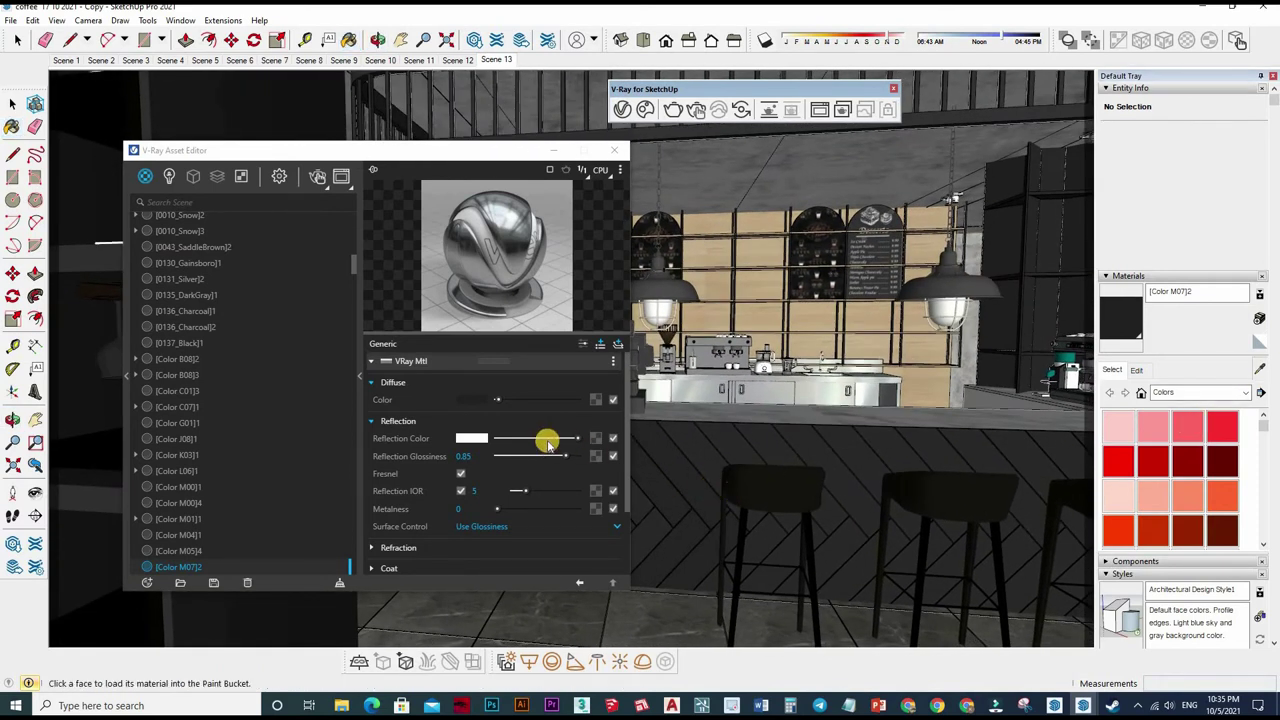
left_click(471, 422)
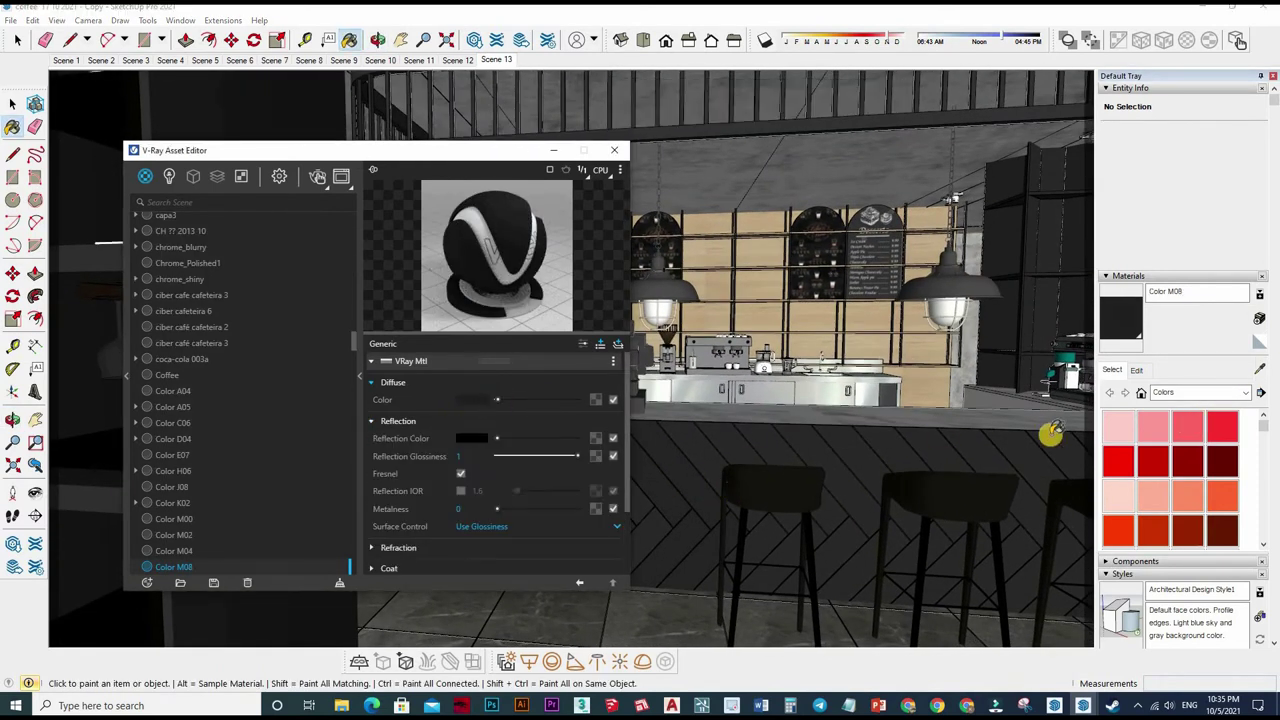
key("space")
mouse_move(897, 488)
middle_mouse_down()
mouse_move(990, 330)
mouse_move(935, 392)
mouse_move(1182, 465)
middle_mouse_up()
Step: Load the shelf post's grey [Color M04]1 material into the V-Ray Asset Editor
left_click(990, 330)
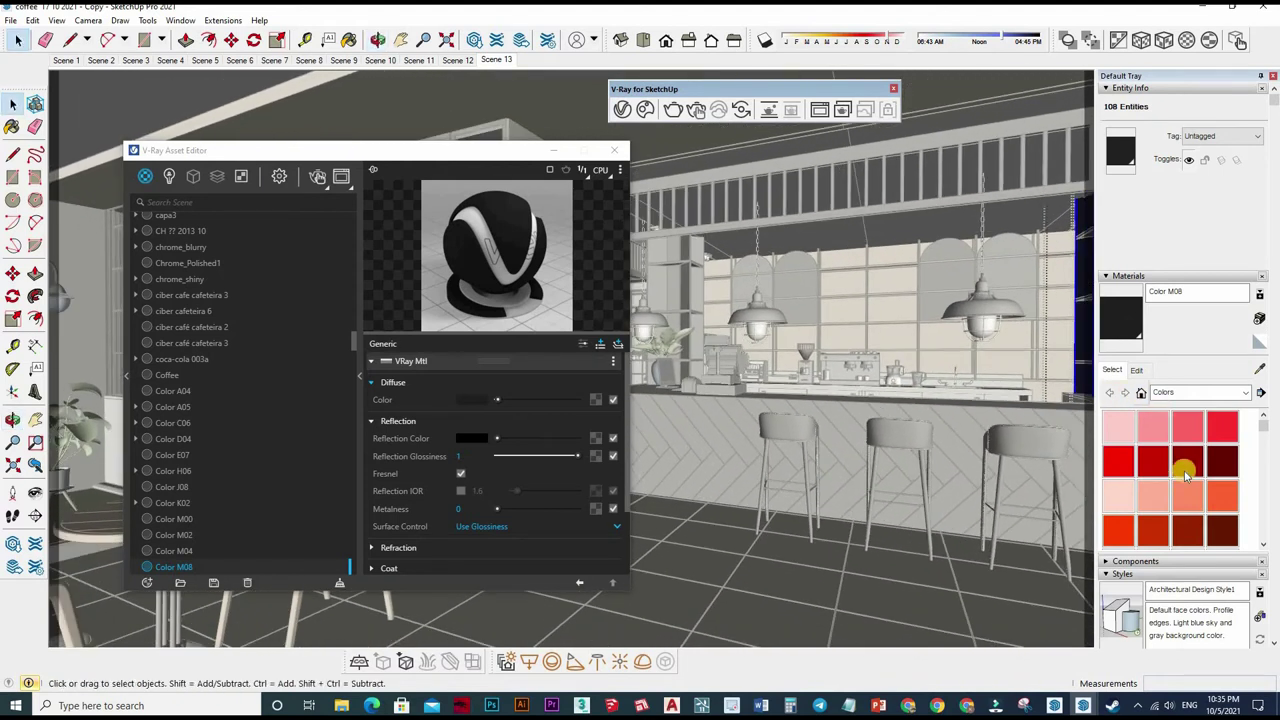
scroll(1185, 475, "down", 3)
scroll(1185, 475, "down", 3)
scroll(1185, 475, "down", 3)
scroll(1185, 475, "down", 2)
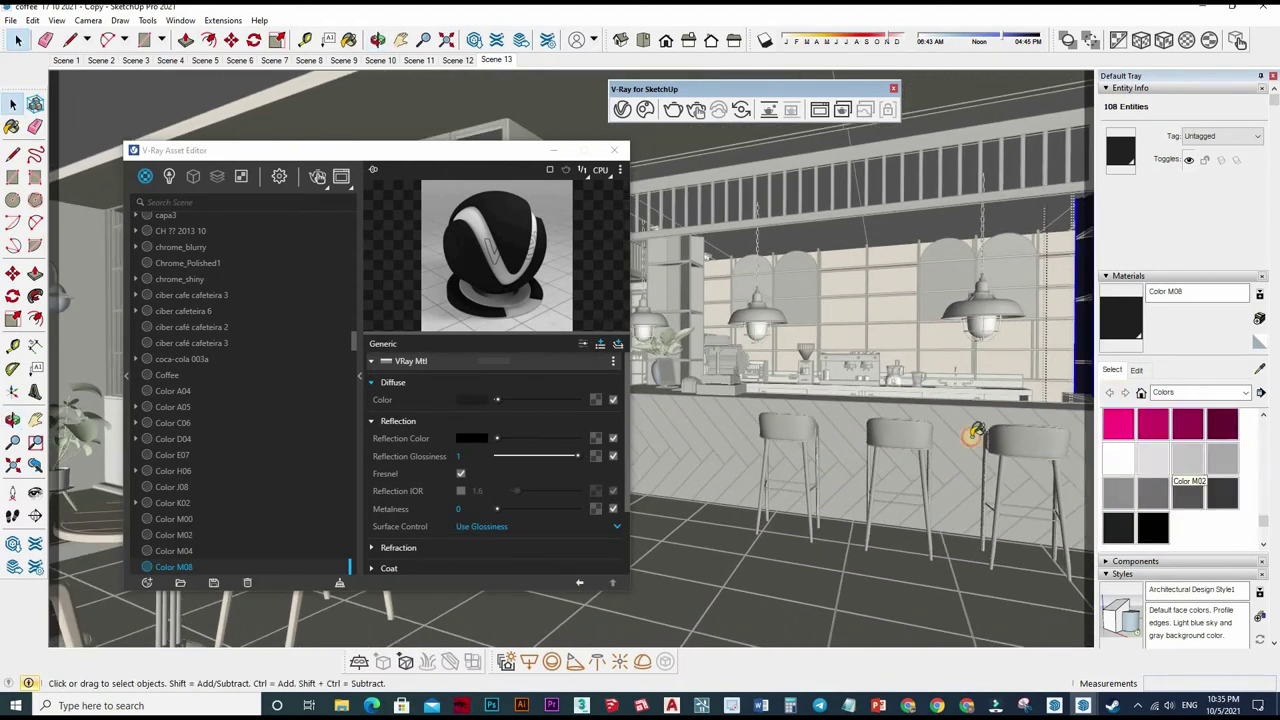
key("b")
left_click(950, 422, "alt")
mouse_move(968, 408)
middle_mouse_down()
mouse_move(920, 386)
mouse_move(988, 390)
mouse_move(657, 337)
middle_mouse_up()
left_click(988, 390)
key("space")
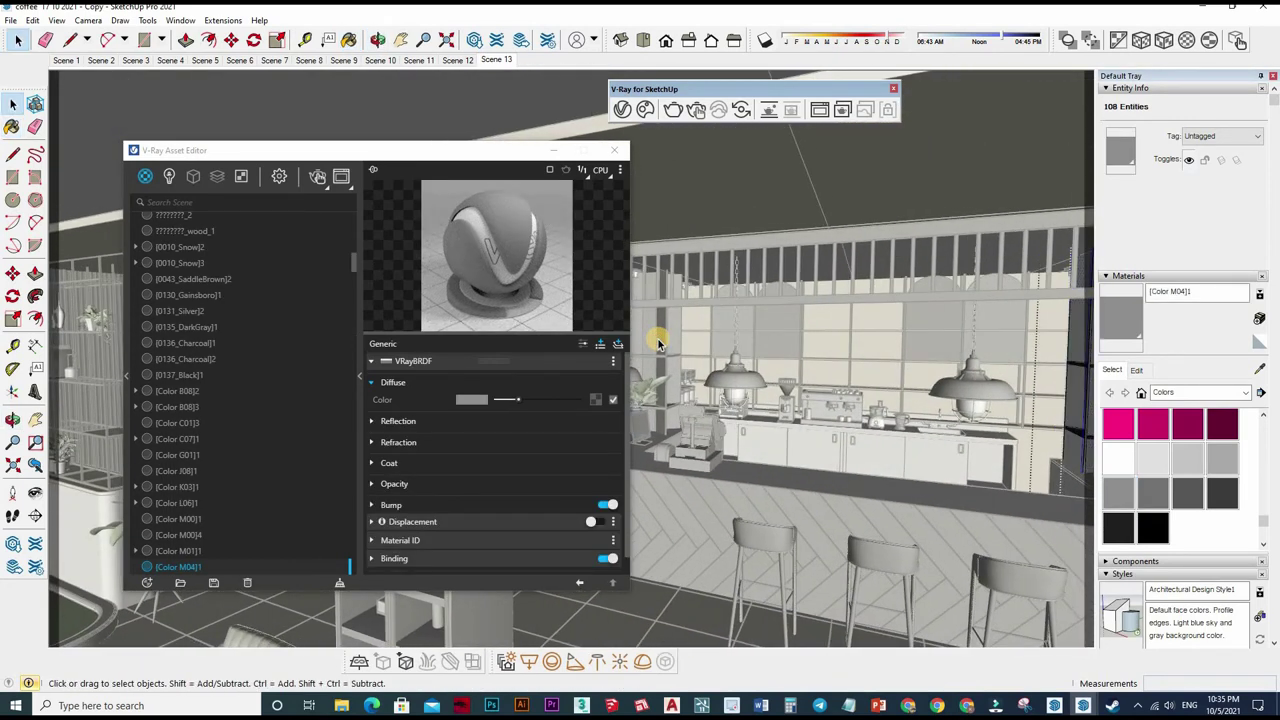
left_click(660, 336)
scroll(658, 358, "up", 3)
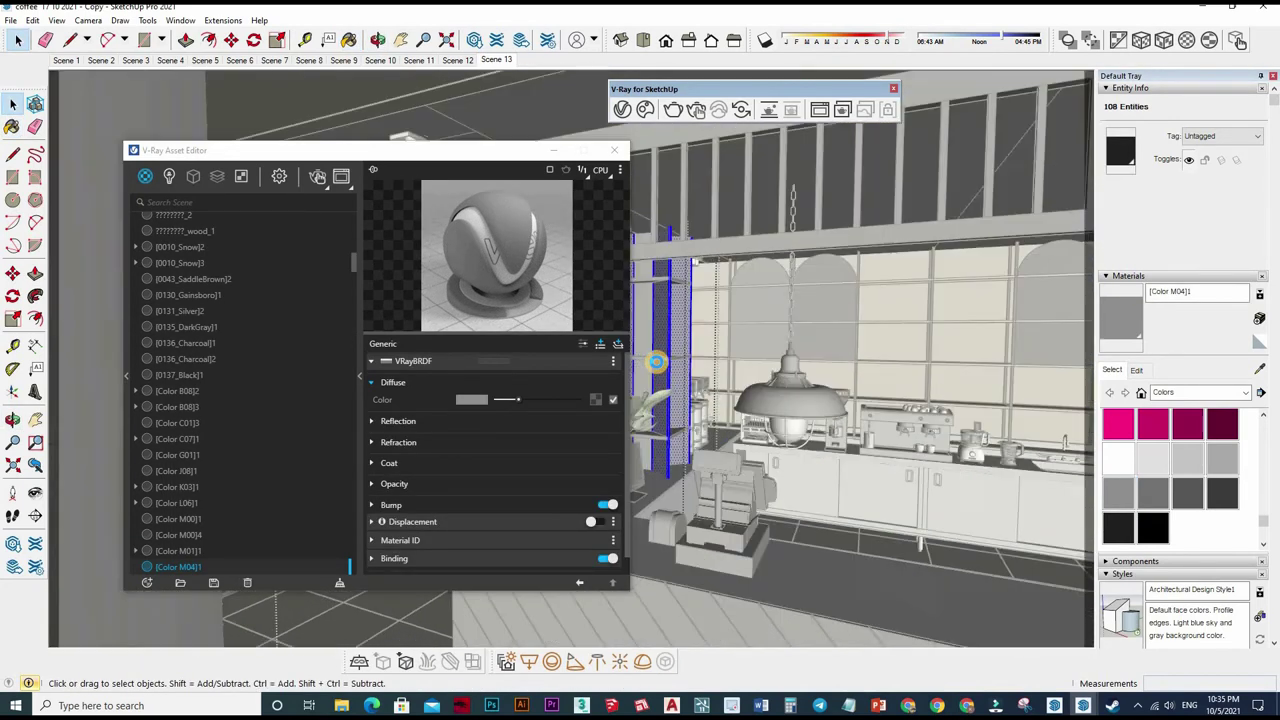
scroll(656, 361, "up", 3)
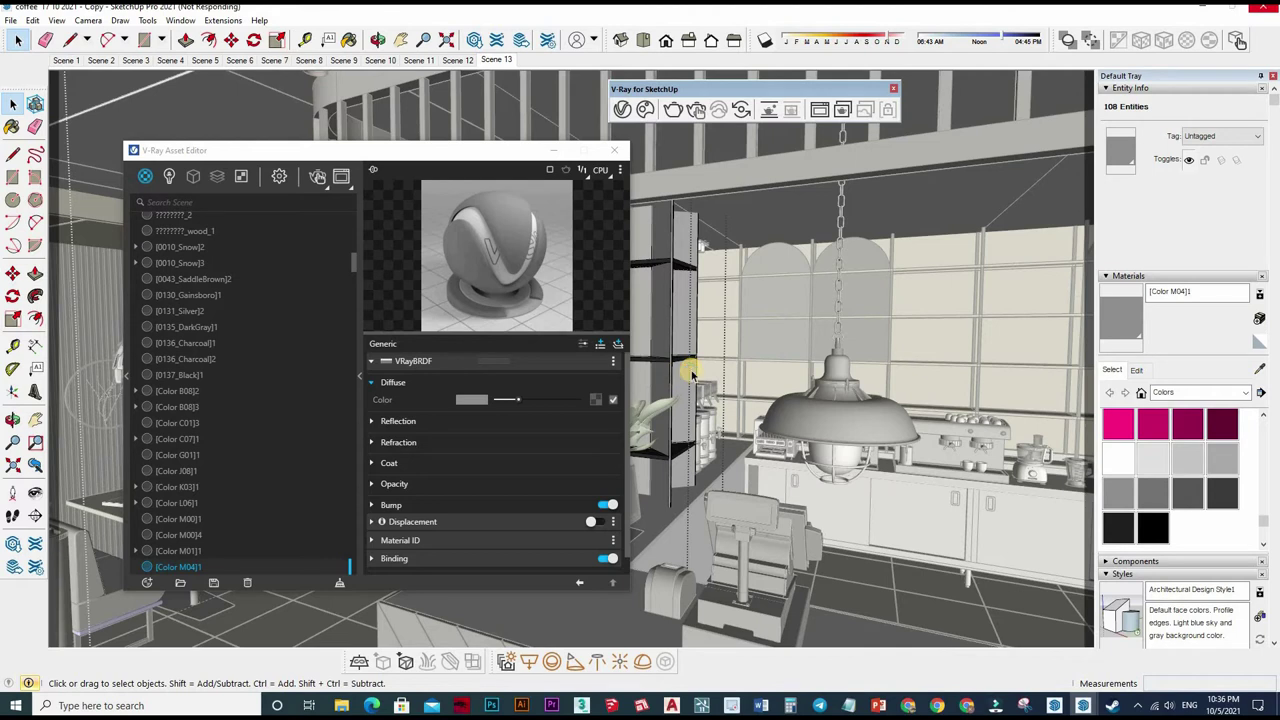
Step: Open the shelf group and orbit around the shelves toward the kitchen counter
left_click(702, 367)
scroll(777, 366, "up", 3)
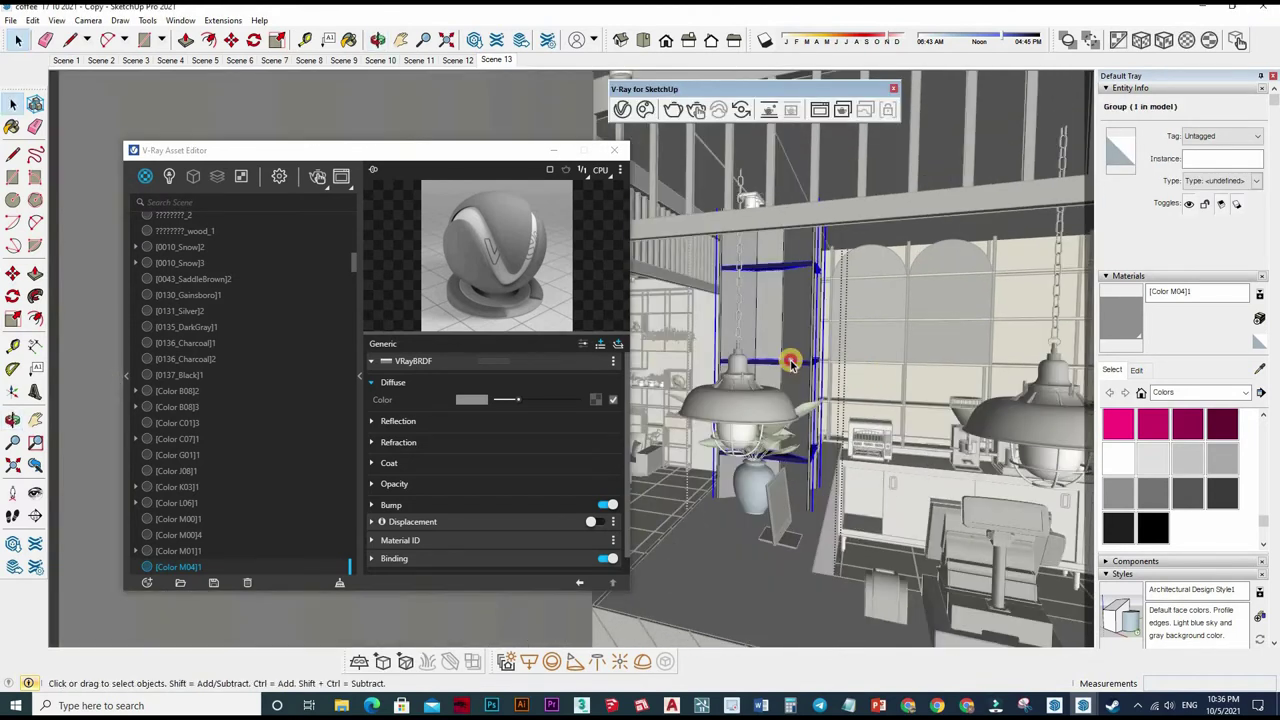
scroll(790, 363, "up", 3)
triple_click(726, 380)
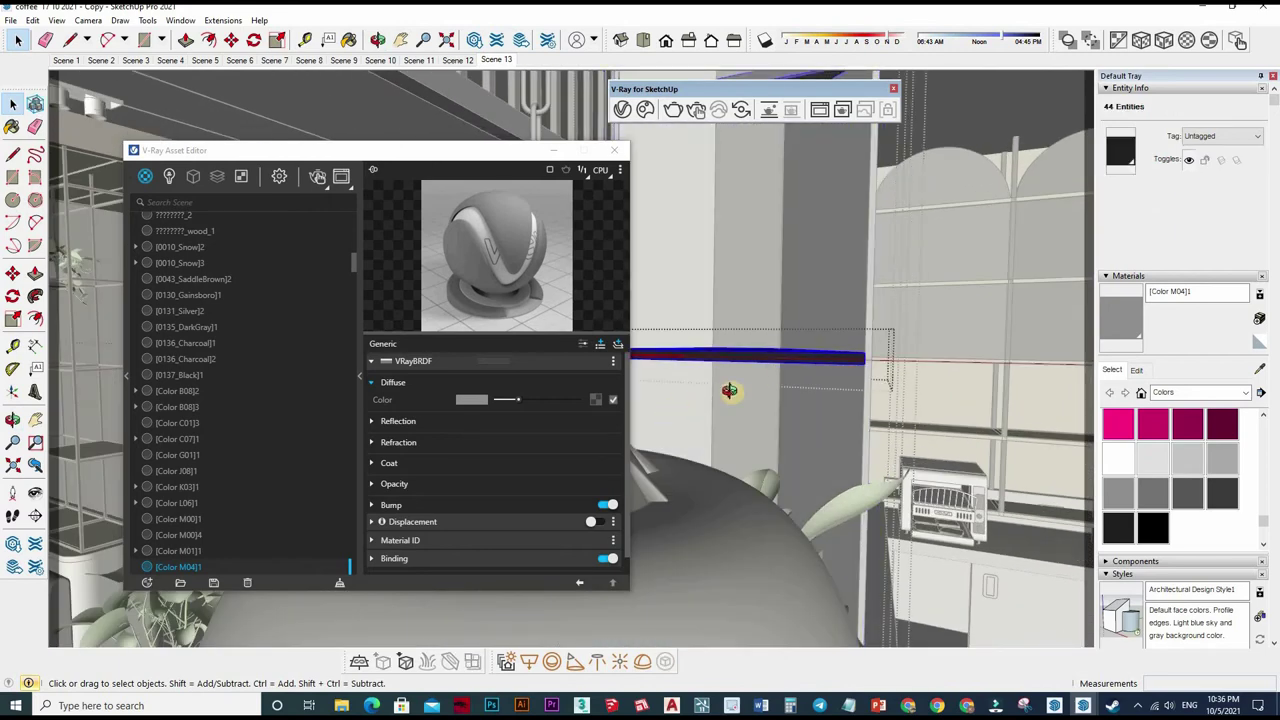
mouse_move(728, 380)
middle_mouse_down()
mouse_move(760, 390)
mouse_move(780, 357)
middle_mouse_up()
key("b")
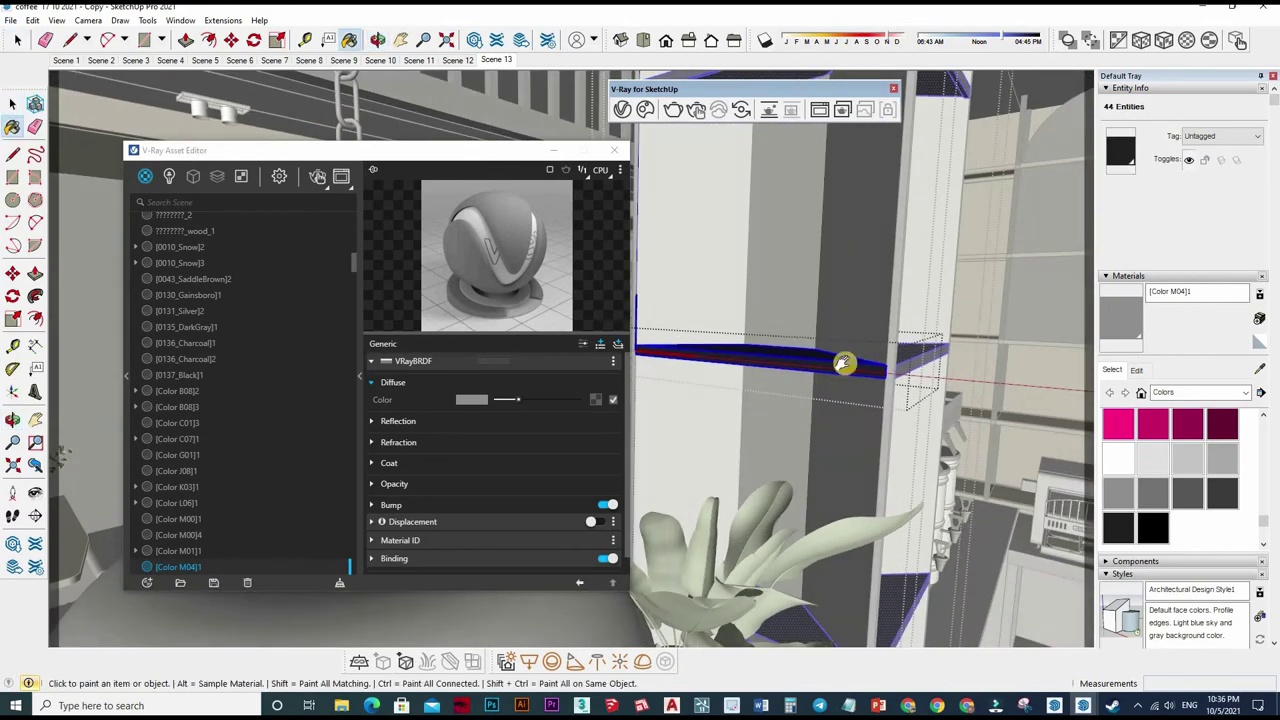
scroll(961, 317, "down", 3)
mouse_move(961, 317)
middle_mouse_down()
mouse_move(934, 373)
mouse_move(957, 400)
mouse_move(980, 371)
mouse_move(990, 392)
mouse_move(951, 400)
mouse_move(957, 386)
middle_mouse_up()
key("space")
scroll(1020, 383, "up", 2)
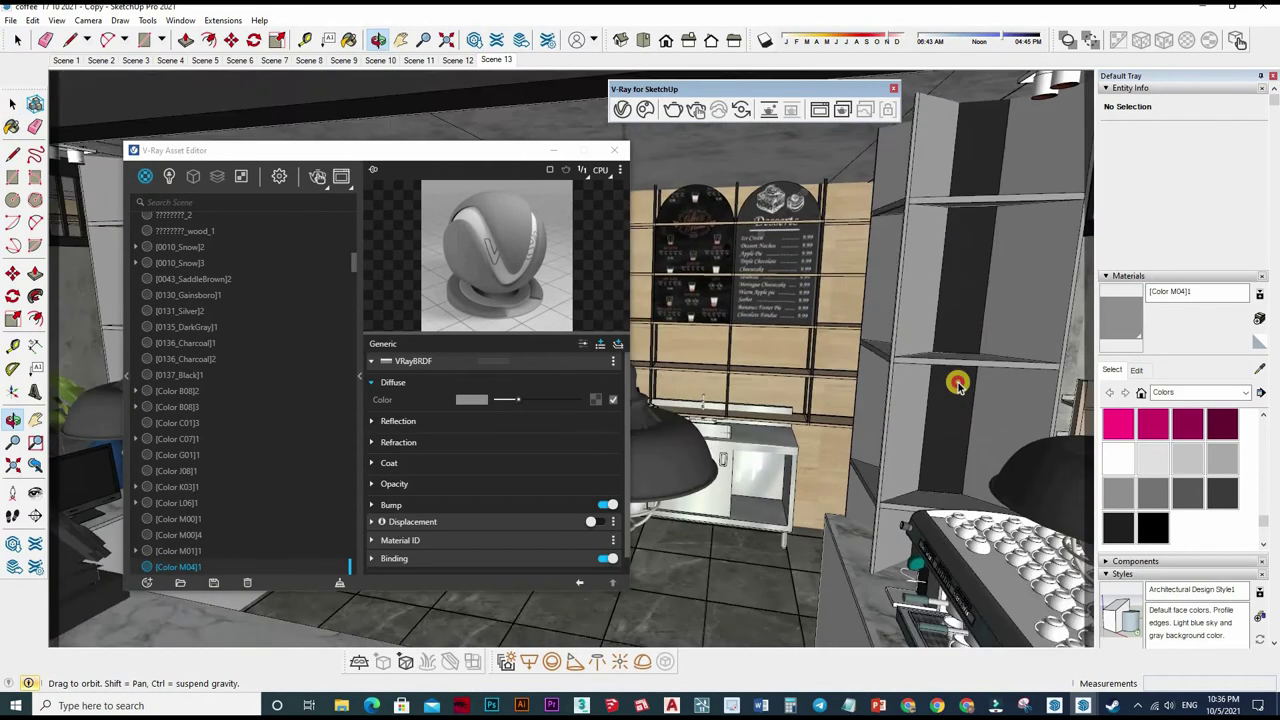
Step: Toggle textures off and on to inspect the shelf parts, then return to the saved counter view
key("alt+5")
triple_click(960, 381)
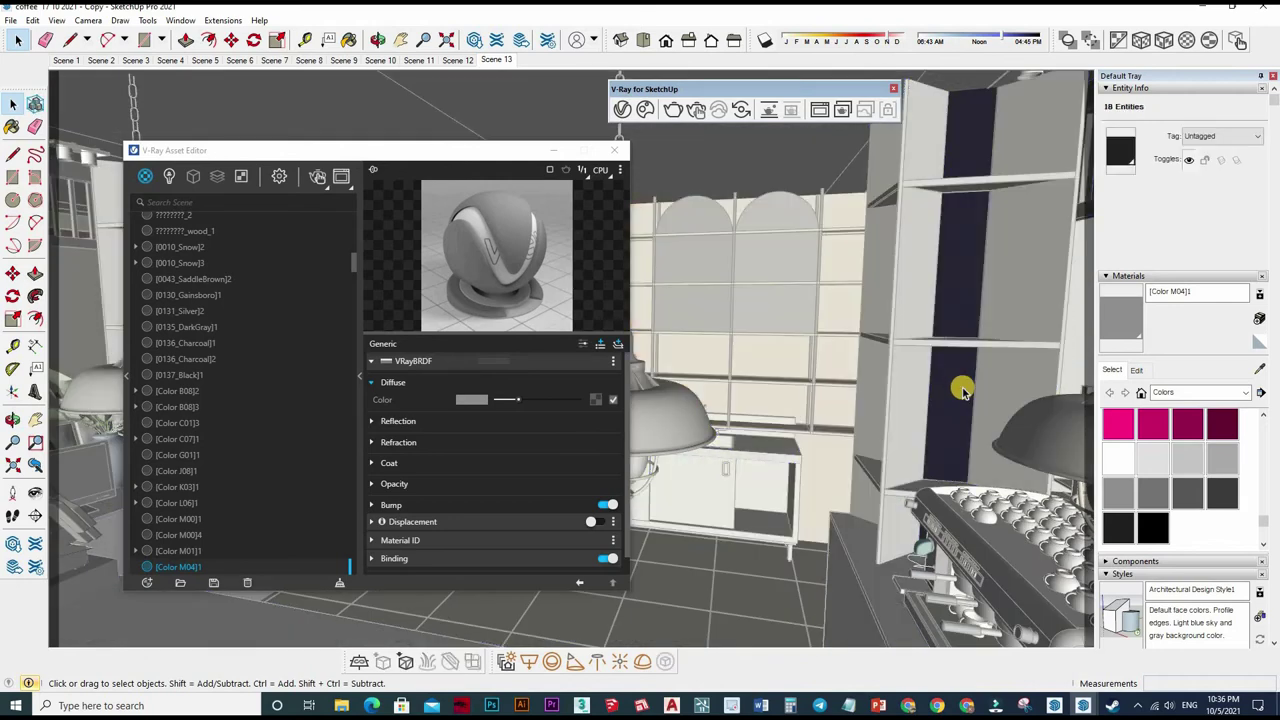
key("b")
key("space")
scroll(879, 390, "down", 3)
mouse_move(879, 390)
middle_mouse_down()
mouse_move(904, 391)
mouse_move(643, 342)
mouse_move(676, 323)
mouse_move(665, 310)
middle_mouse_up()
key("alt+6")
scroll(660, 302, "up", 3)
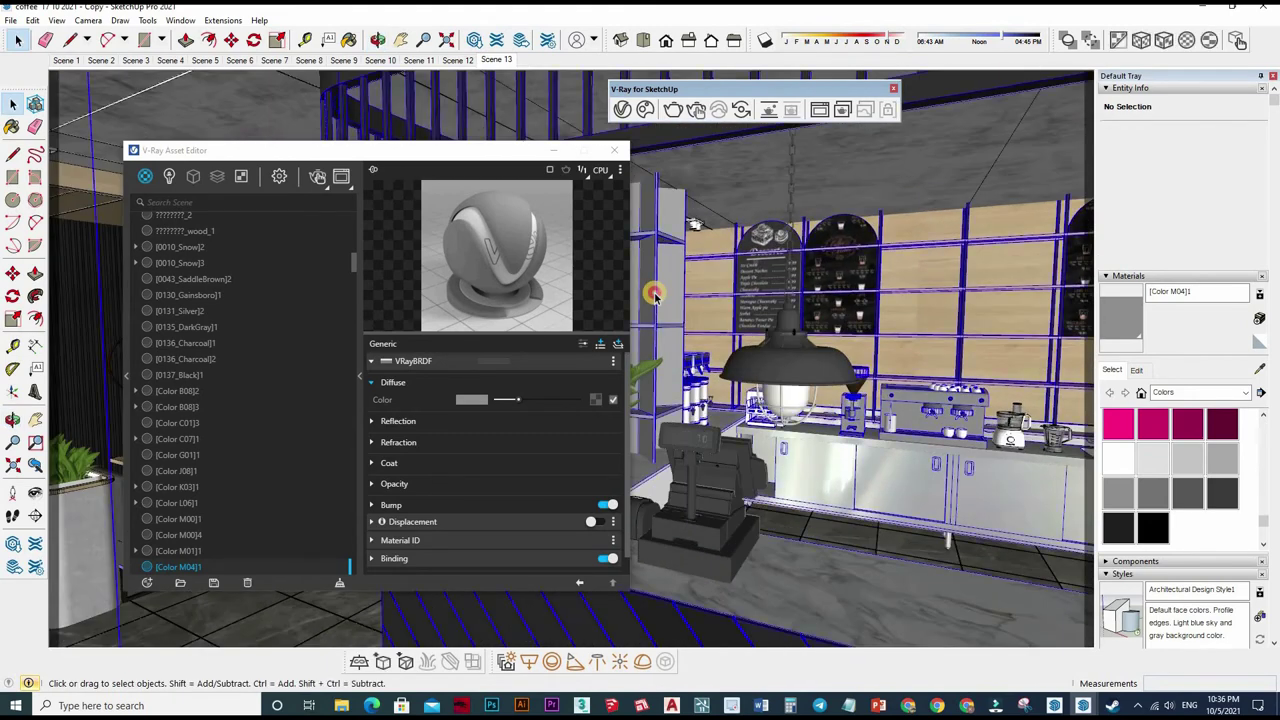
key("alt+5")
left_click(655, 297)
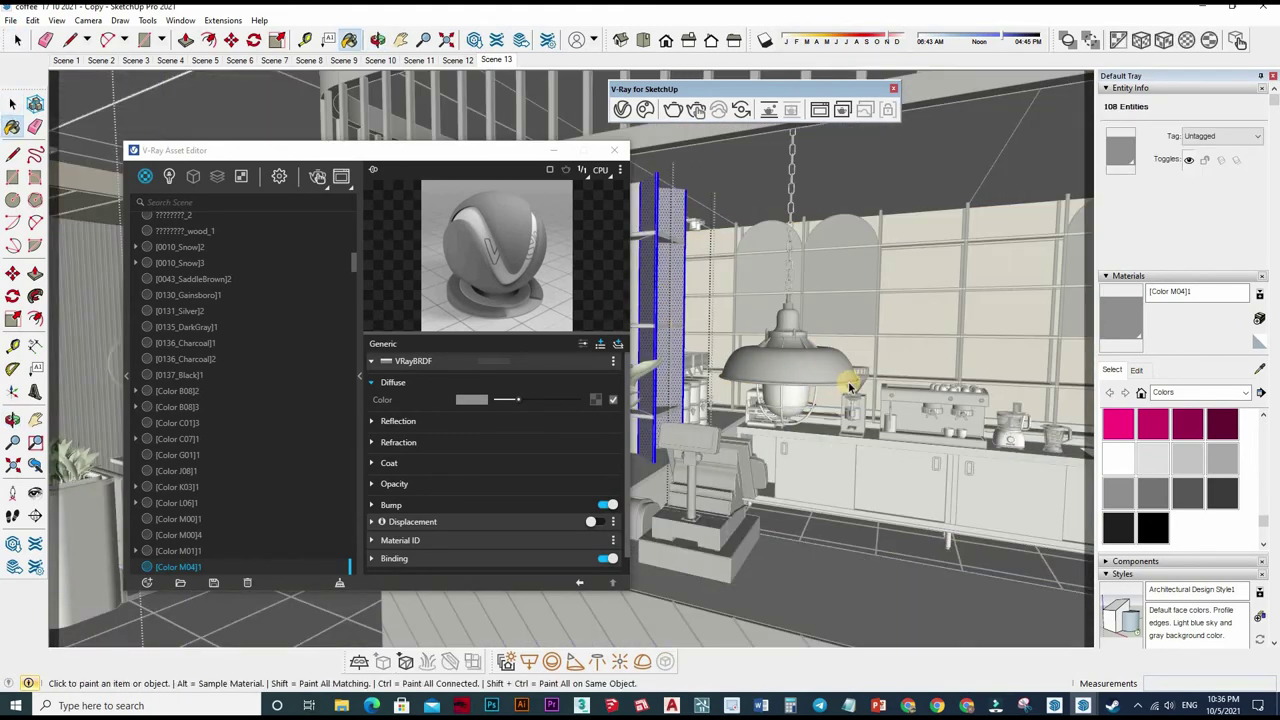
key("Page_Up")
key("b")
middle_click_drag(845, 350, 745, 316)
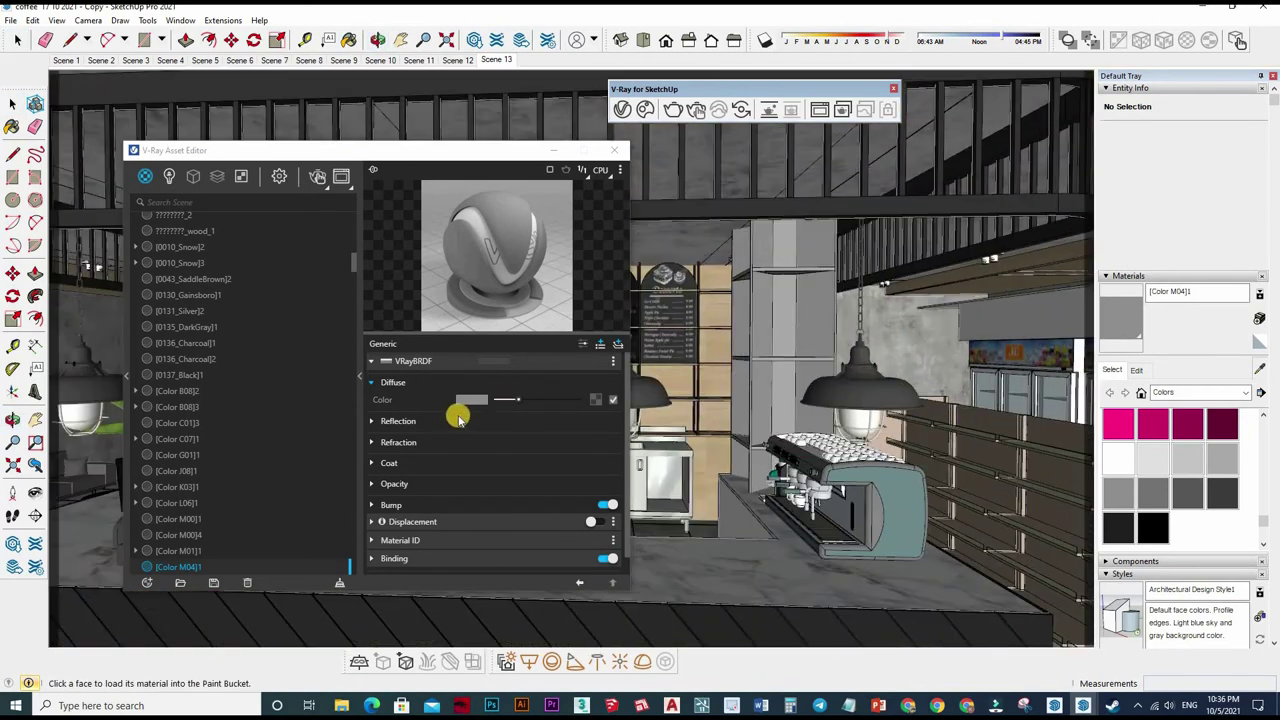
Step: Set [Color M04]1's diffuse to near-black, its reflection colour to white, and reflection IOR to 2
left_click(488, 424)
left_click(458, 399)
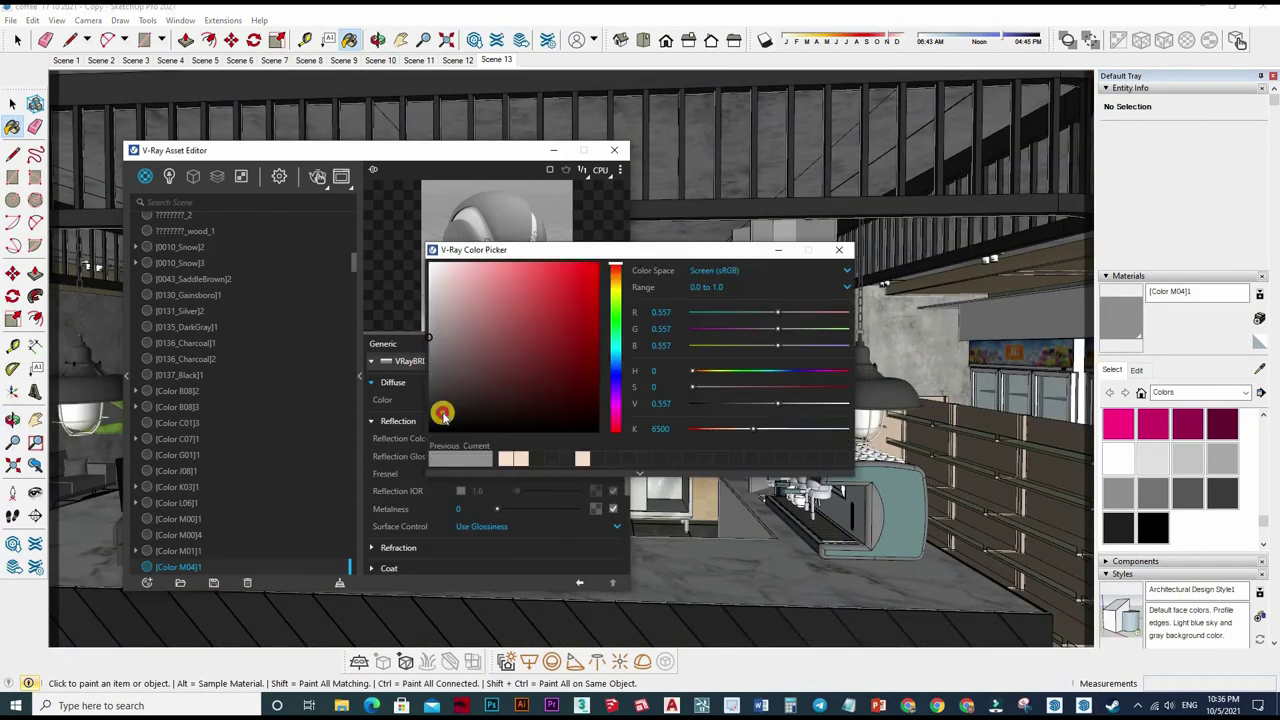
left_click(441, 418)
left_click_drag(441, 416, 438, 415)
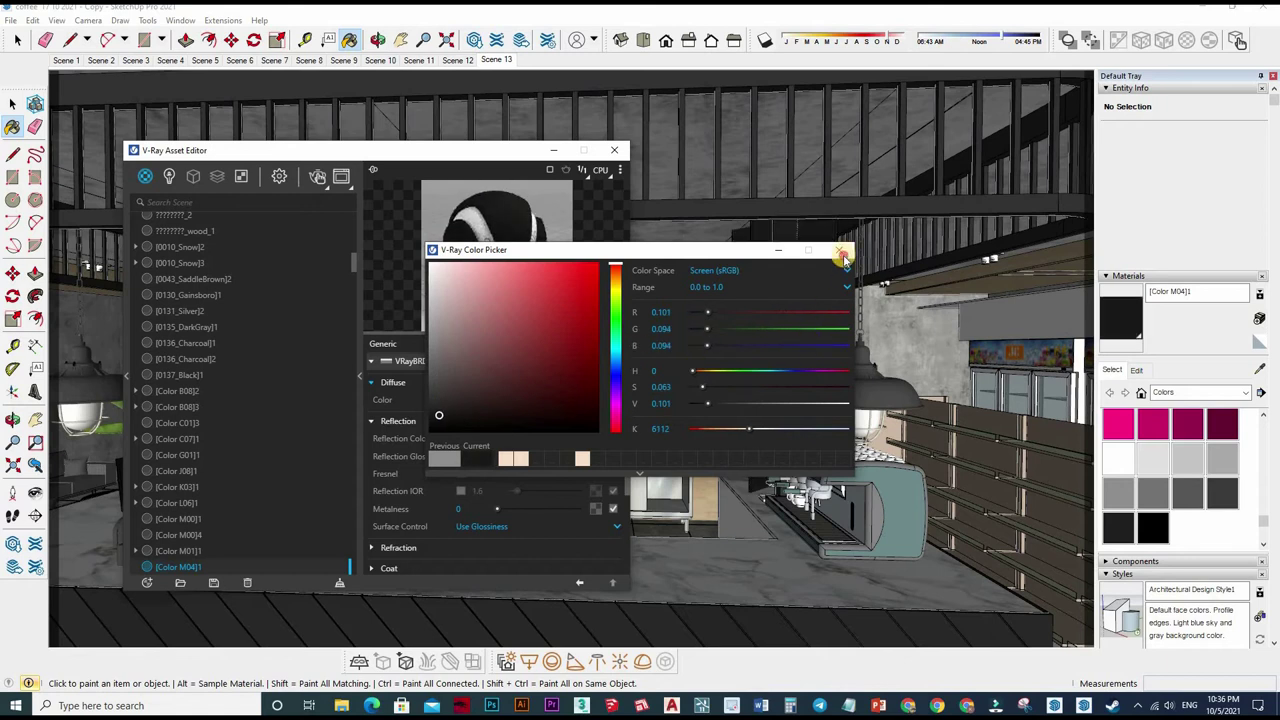
key("Return")
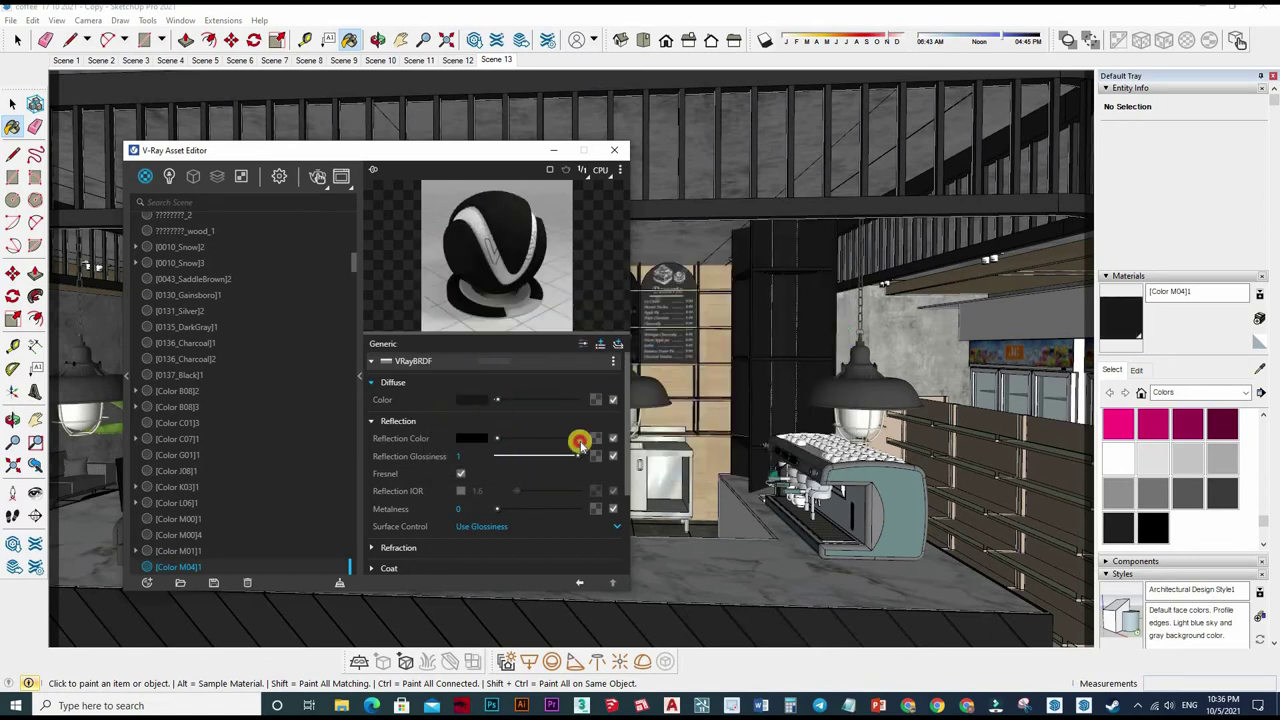
left_click_drag(580, 456, 533, 462)
left_click(462, 491)
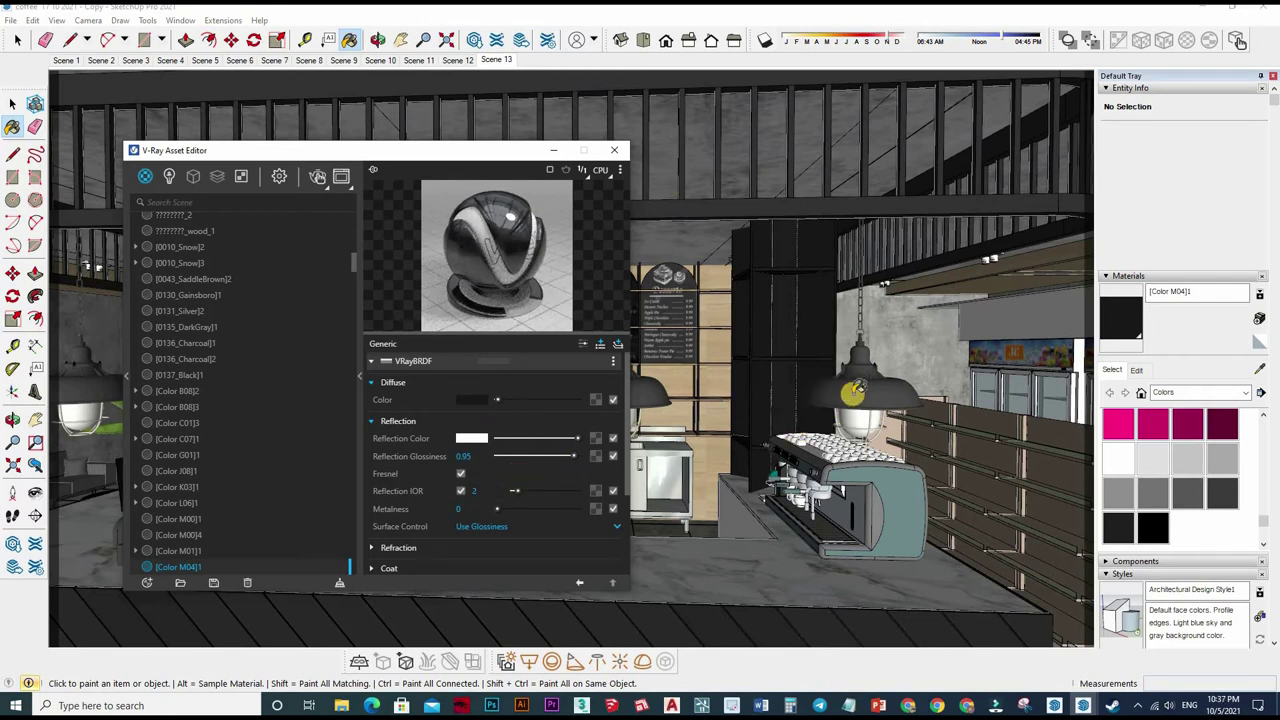
mouse_move(815, 395)
middle_mouse_down()
mouse_move(790, 430)
mouse_move(1258, 380)
middle_mouse_up()
scroll(785, 415, "up", 2)
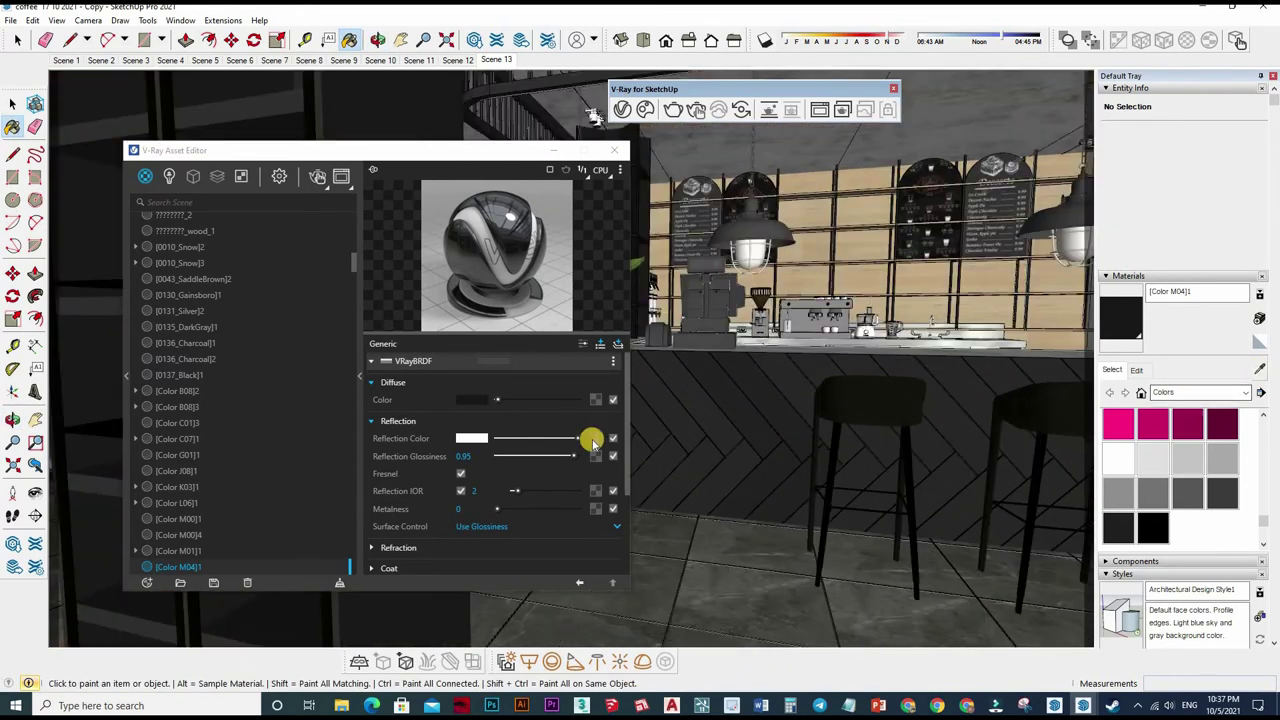
Step: Make Color M08's reflection fully white and edit its reflection IOR value
left_click(535, 460)
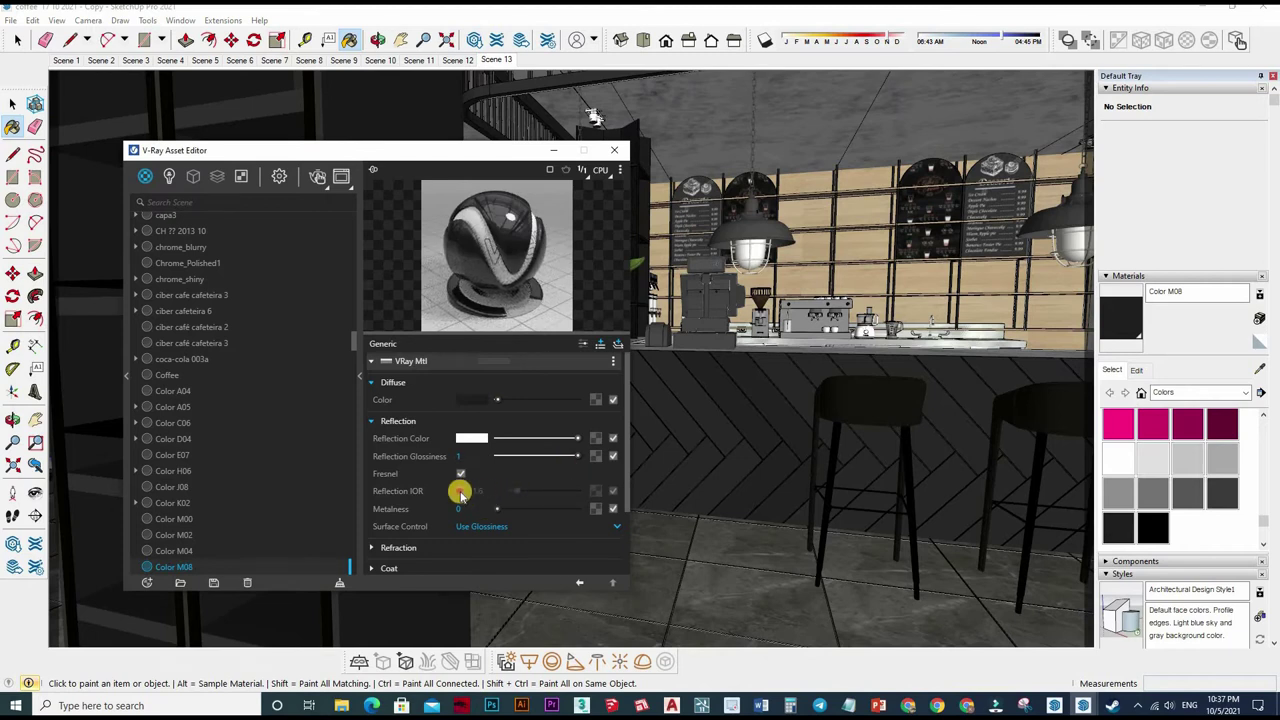
left_click(466, 492)
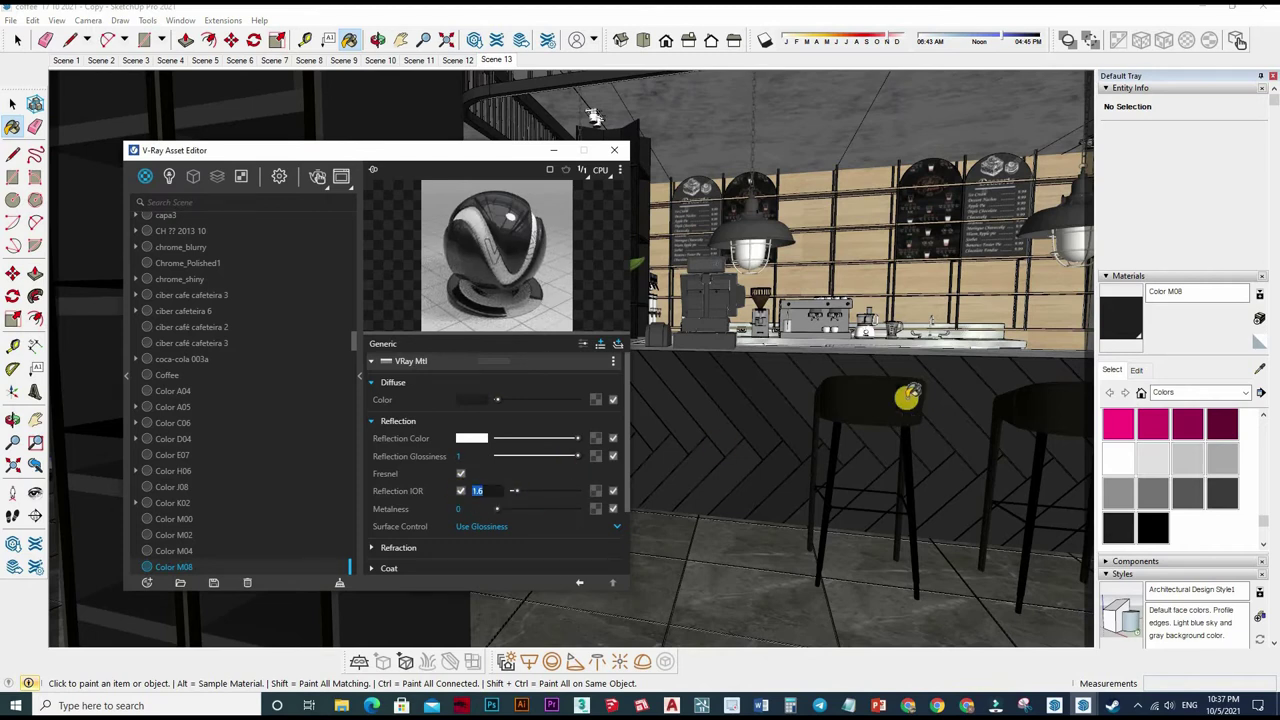
type("3")
key("alt")
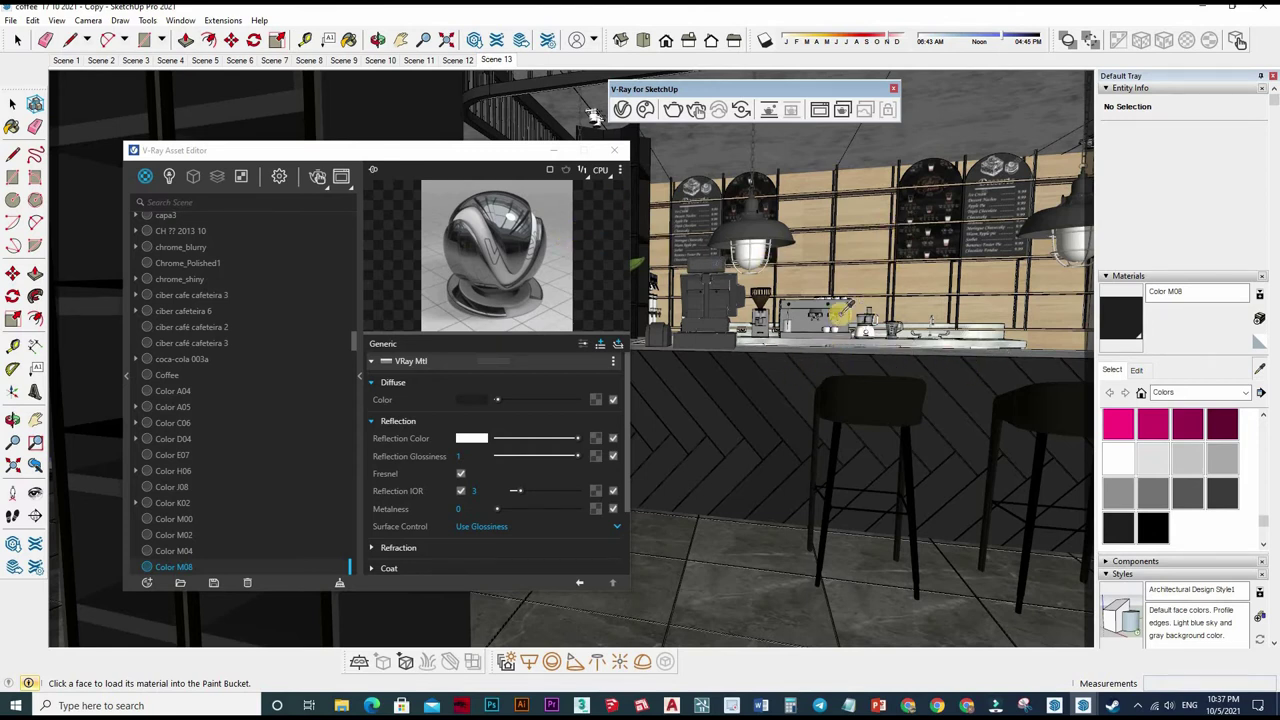
mouse_move(594, 114)
middle_mouse_down()
mouse_move(857, 214)
mouse_move(527, 343)
middle_mouse_up()
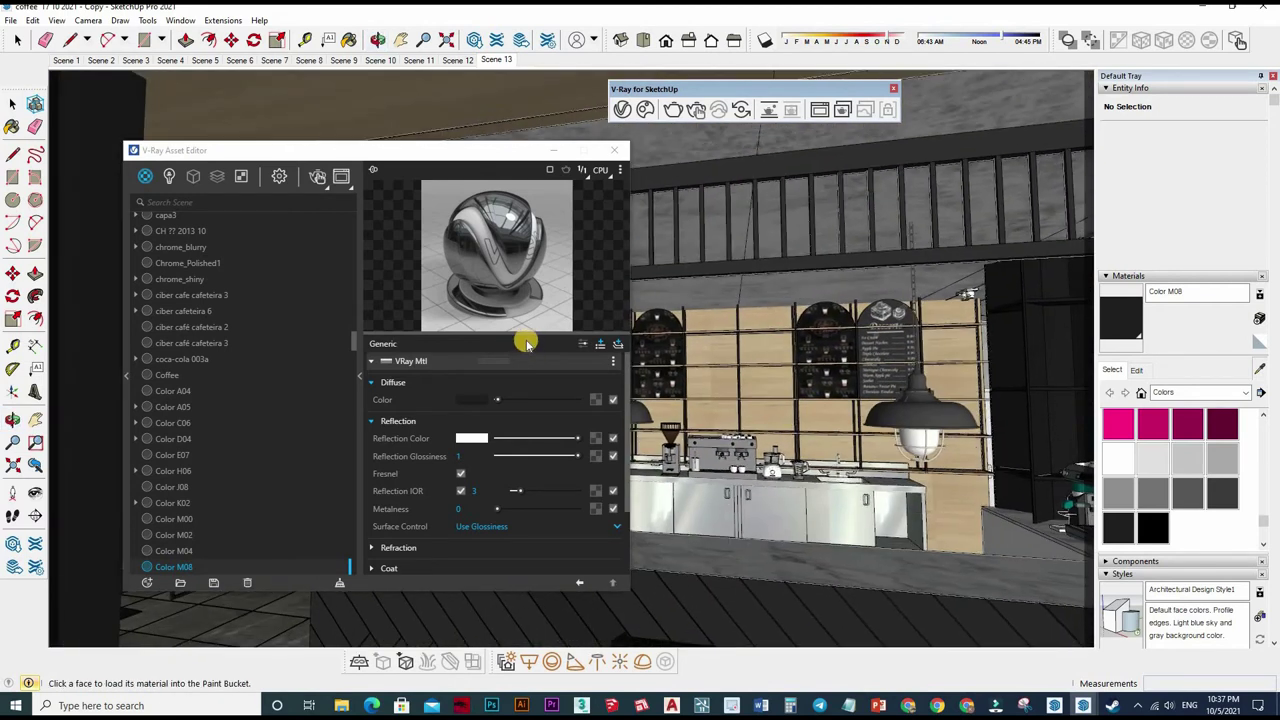
Step: Brighten [Color B08]3's reflection colour and set its reflection IOR to 2
left_click(541, 423)
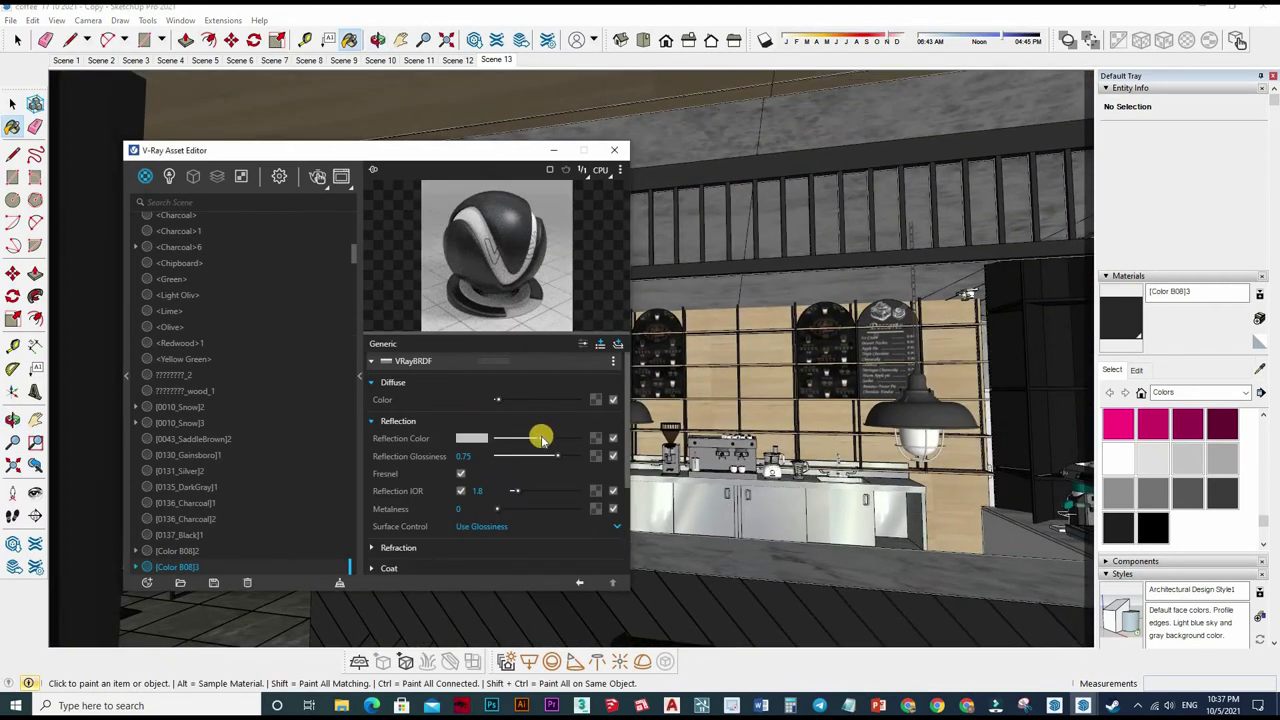
left_click_drag(561, 457, 557, 458)
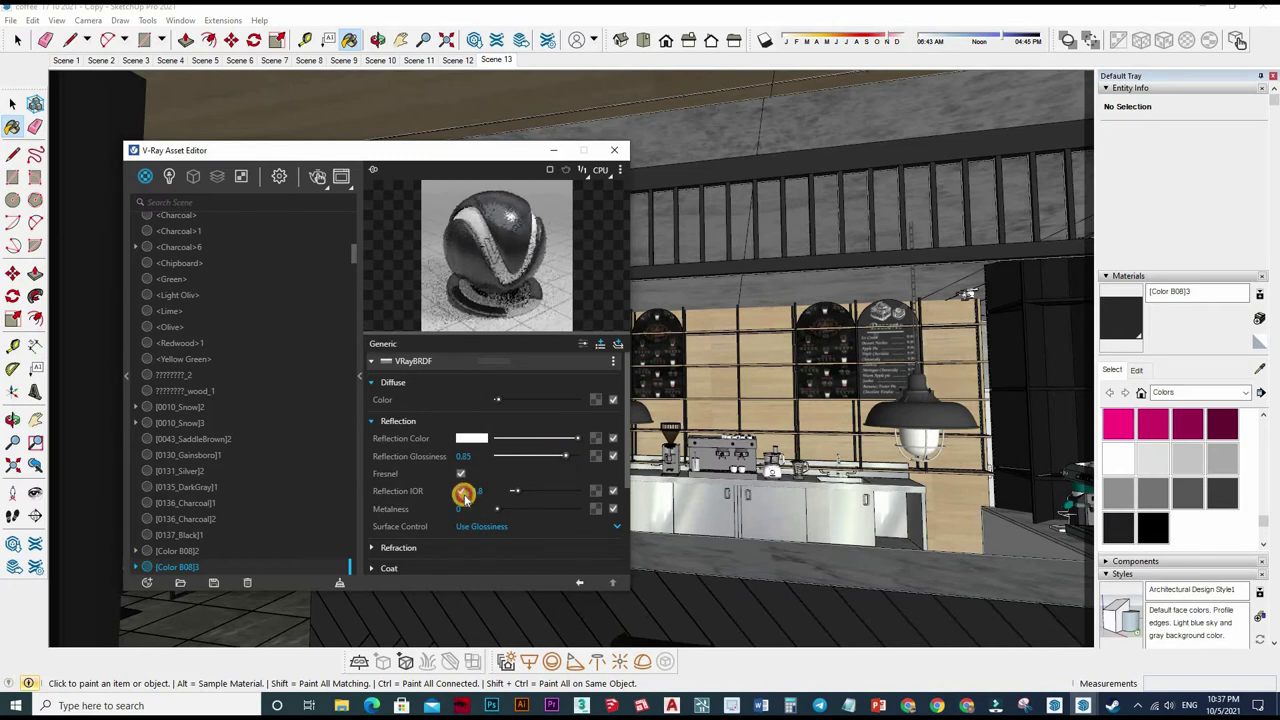
type("2")
key("Return")
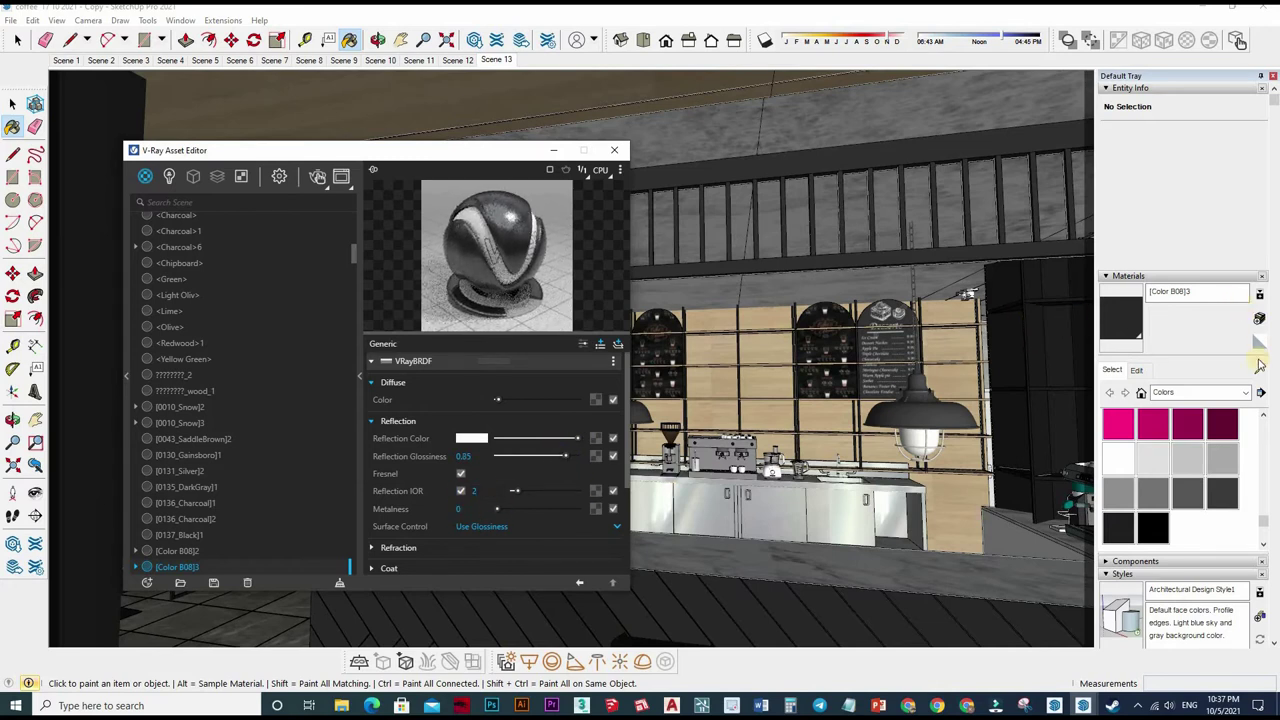
mouse_move(868, 360)
middle_mouse_down()
mouse_move(803, 444)
mouse_move(837, 343)
mouse_move(820, 294)
middle_mouse_up()
left_click(820, 294, "alt")
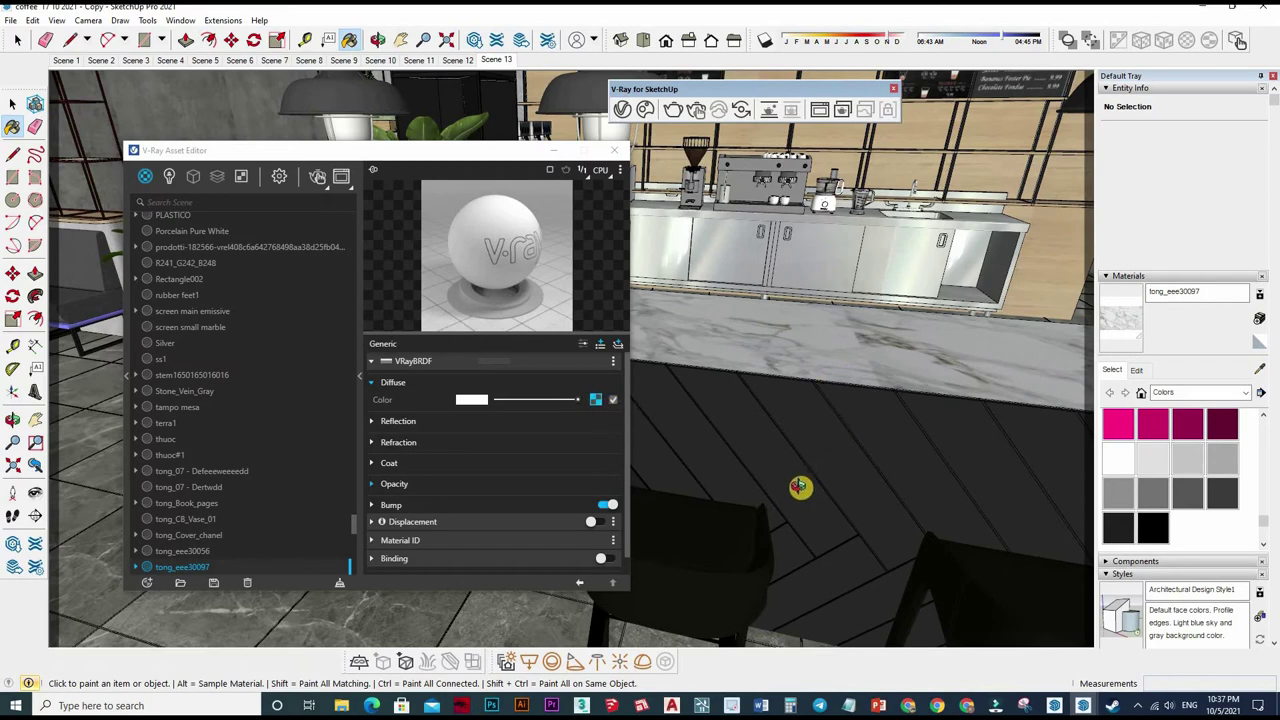
Step: Sample the black bar stool's tong_eee30132 and give it white reflection, glossiness 0.8, IOR 2
mouse_move(800, 487)
middle_mouse_down()
mouse_move(820, 346)
mouse_move(723, 514)
mouse_move(951, 414)
middle_mouse_up()
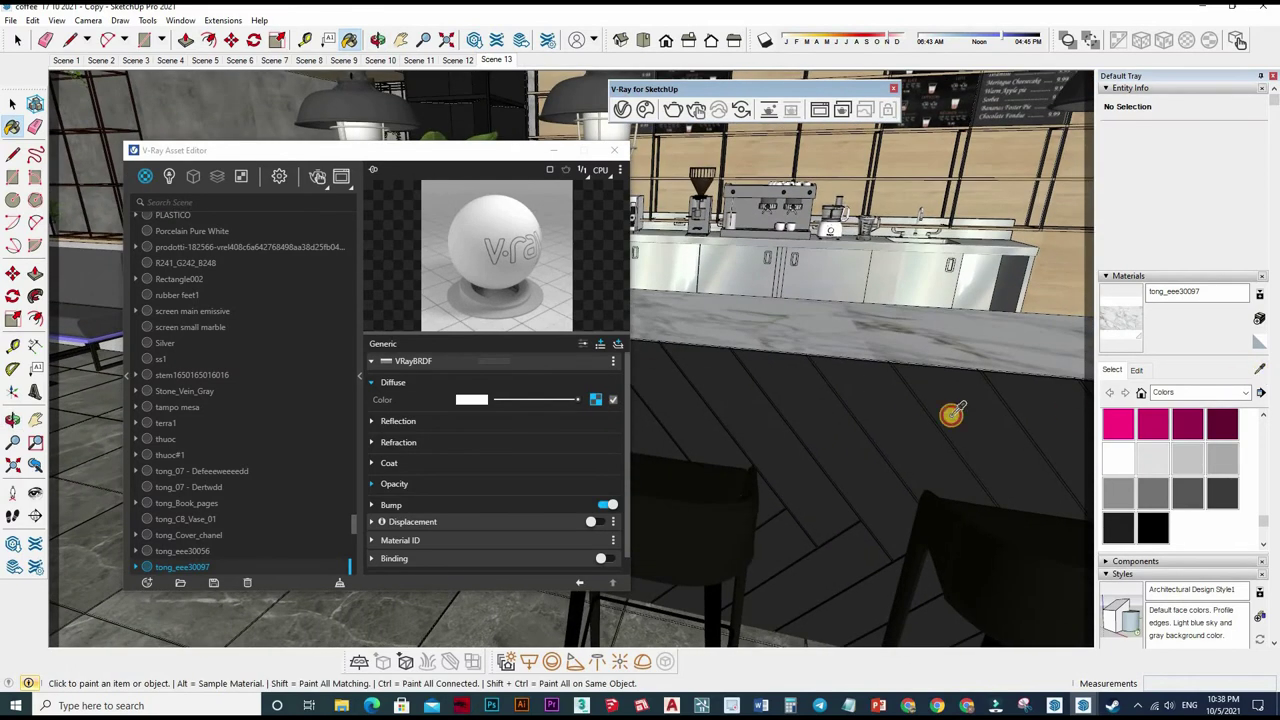
mouse_move(820, 343)
middle_mouse_down()
mouse_move(723, 423)
mouse_move(720, 330)
middle_mouse_up()
left_click(720, 330, "alt")
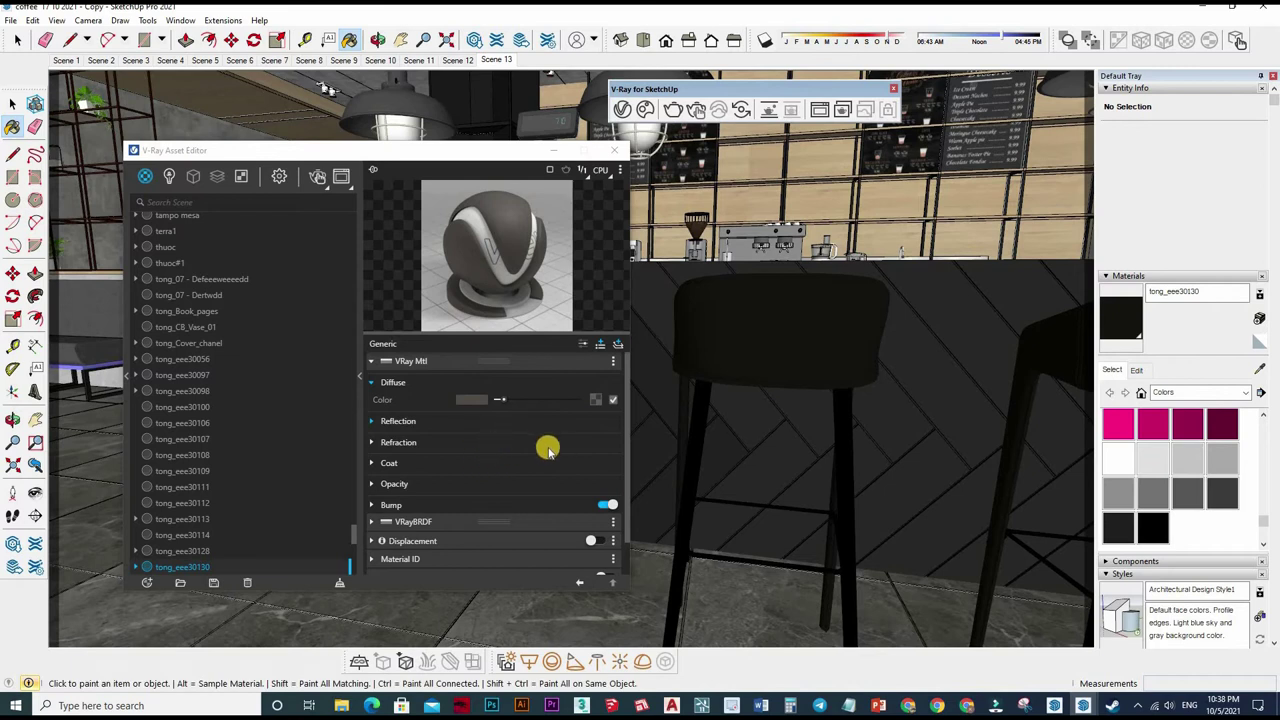
left_click(520, 421)
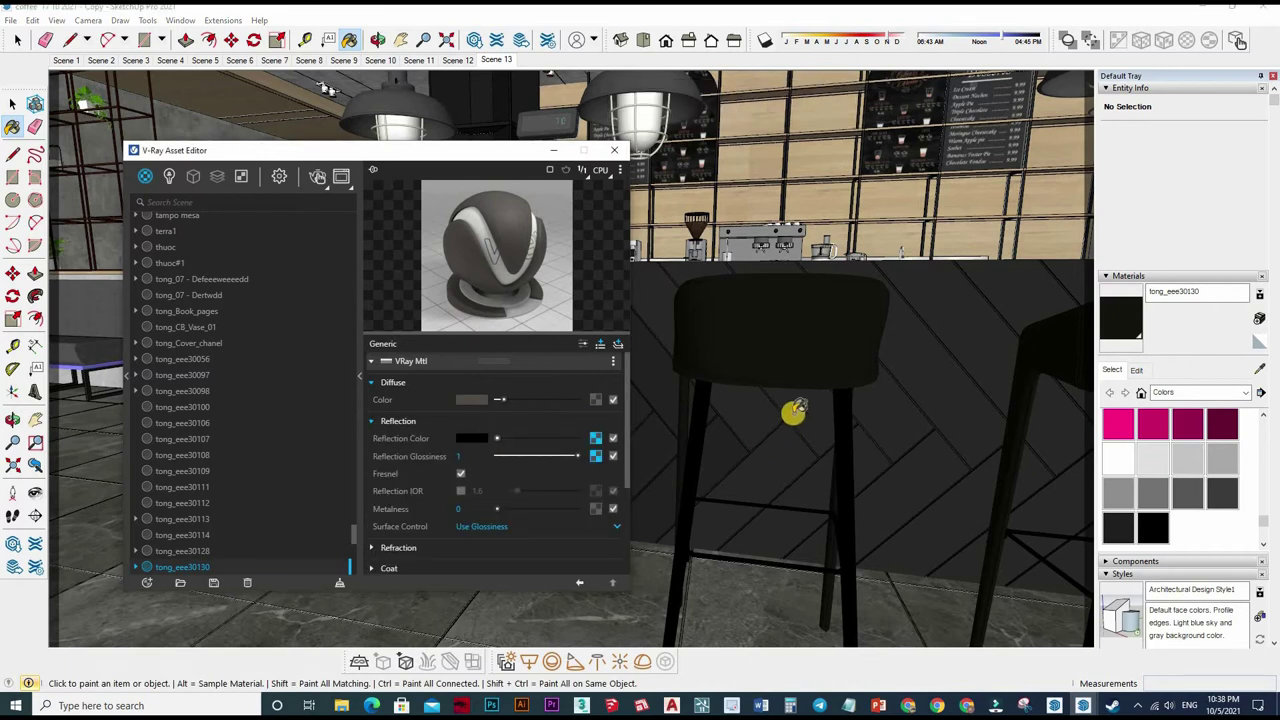
mouse_move(973, 410)
middle_mouse_down()
mouse_move(760, 403)
mouse_move(771, 420)
mouse_move(623, 449)
mouse_move(779, 458)
middle_mouse_up()
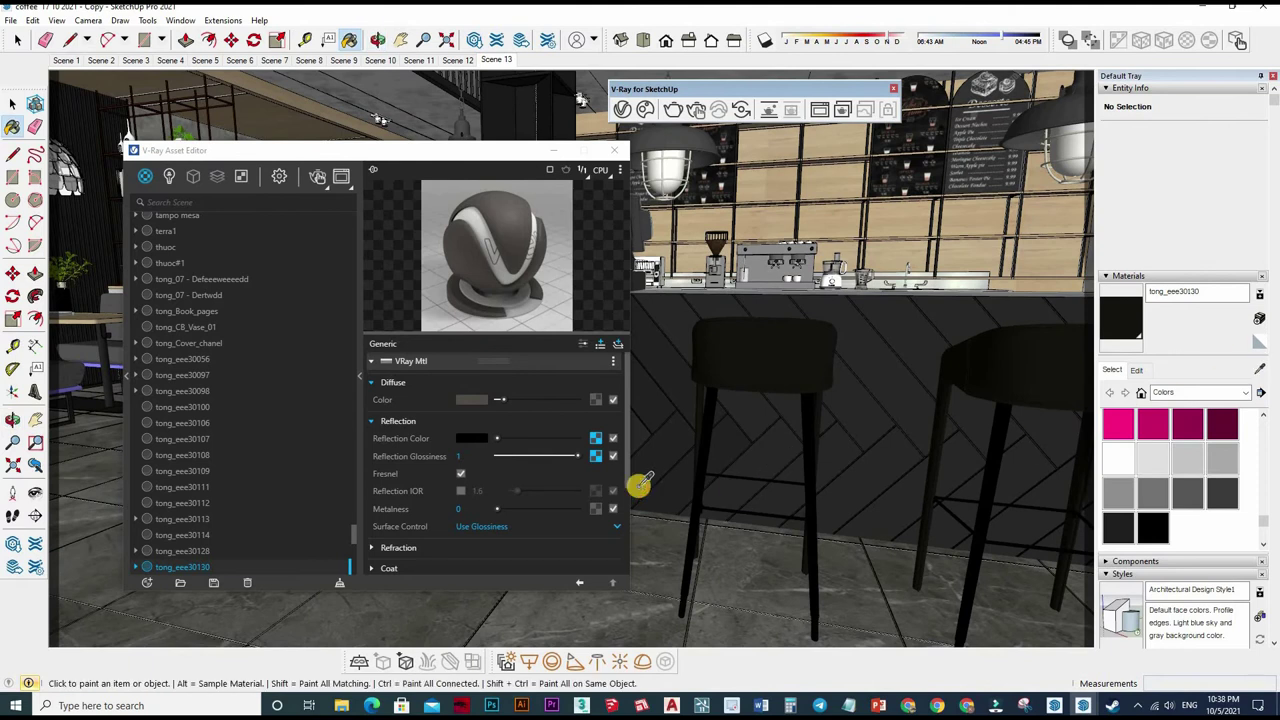
key("alt")
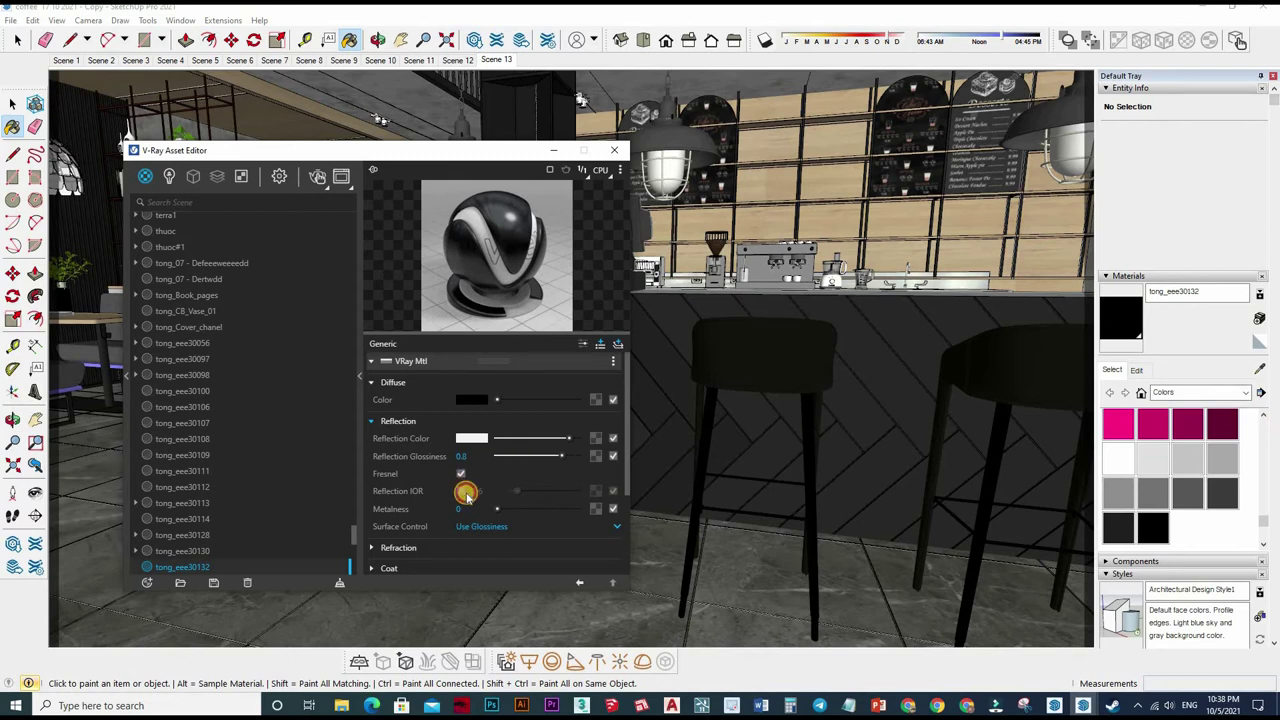
left_click(462, 491)
key("Return")
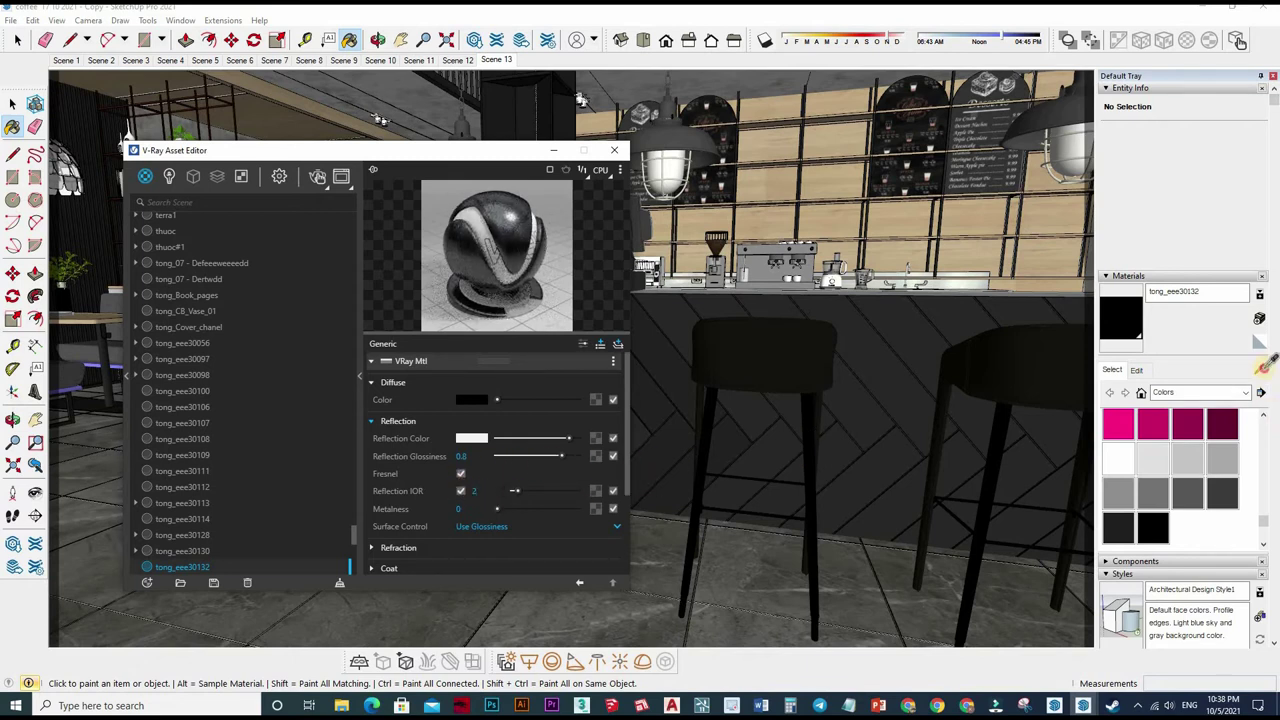
left_click(831, 332, "alt")
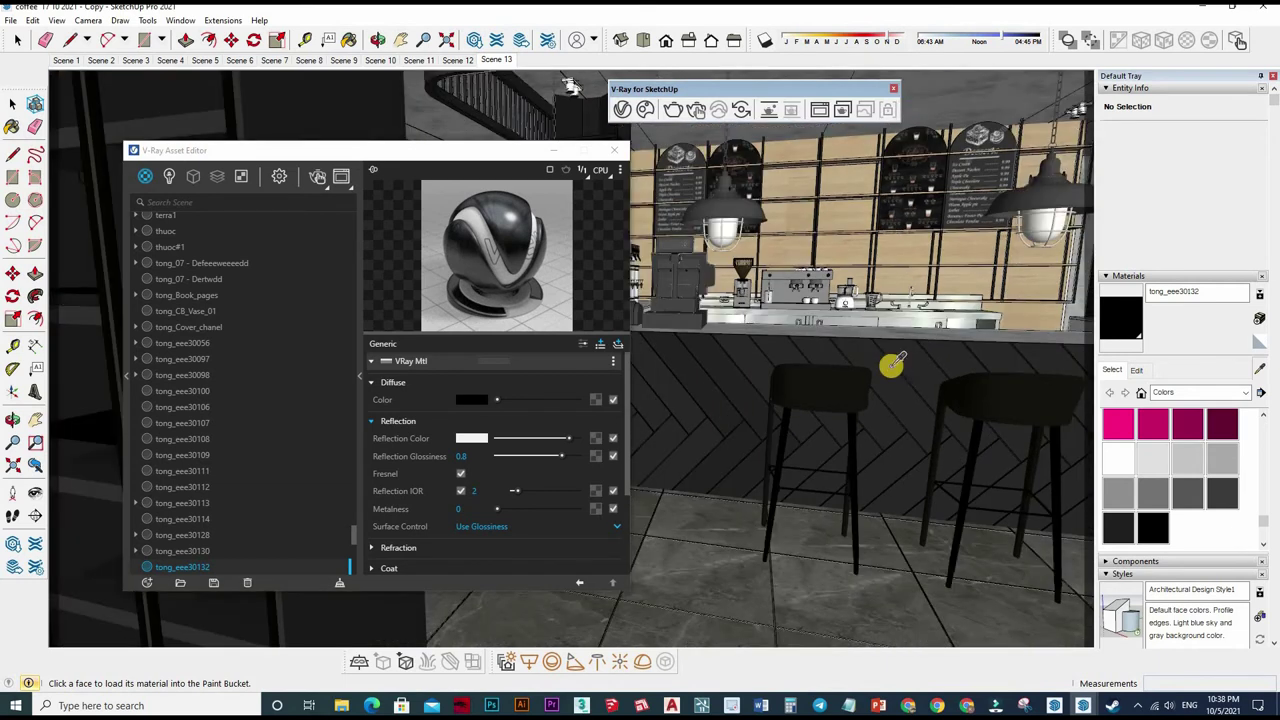
scroll(873, 341, "down", 2)
middle_click_drag(882, 362, 790, 312)
Step: Give the counter's dark grey 03 material a white reflection, glossiness 0.85, and custom IOR
left_click(790, 313, "alt")
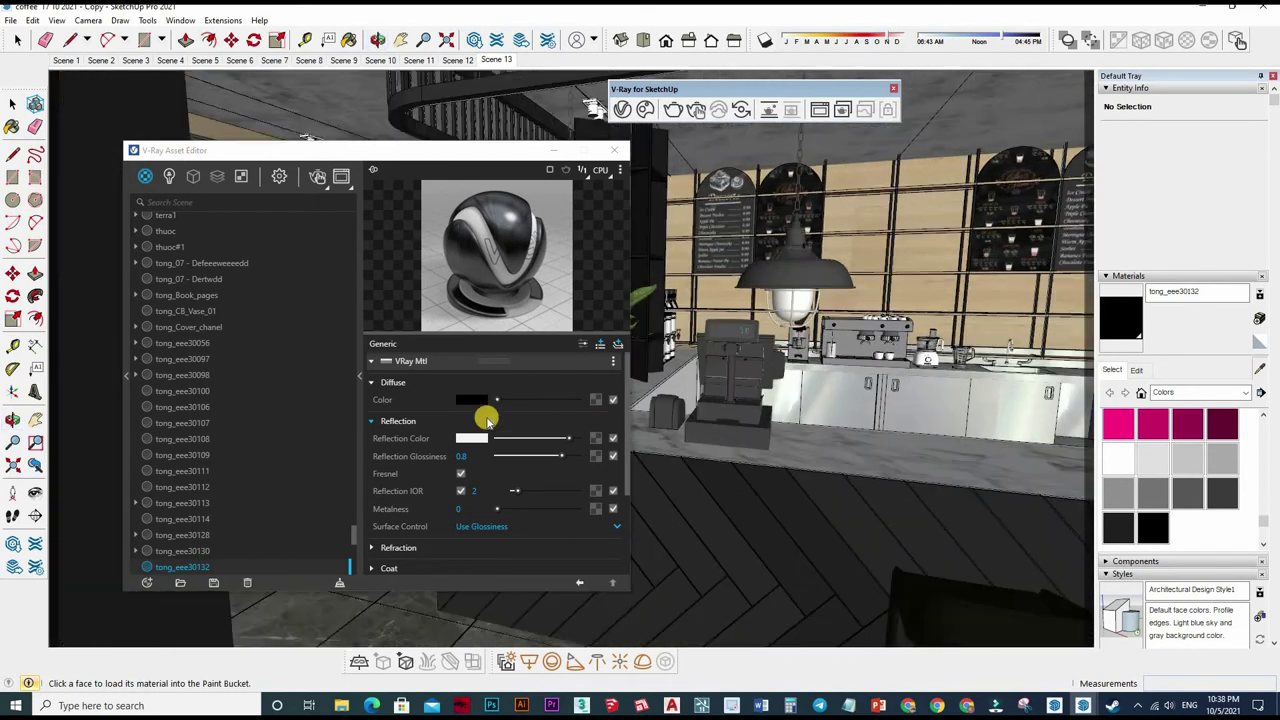
left_click(577, 438)
left_click_drag(578, 456, 565, 456)
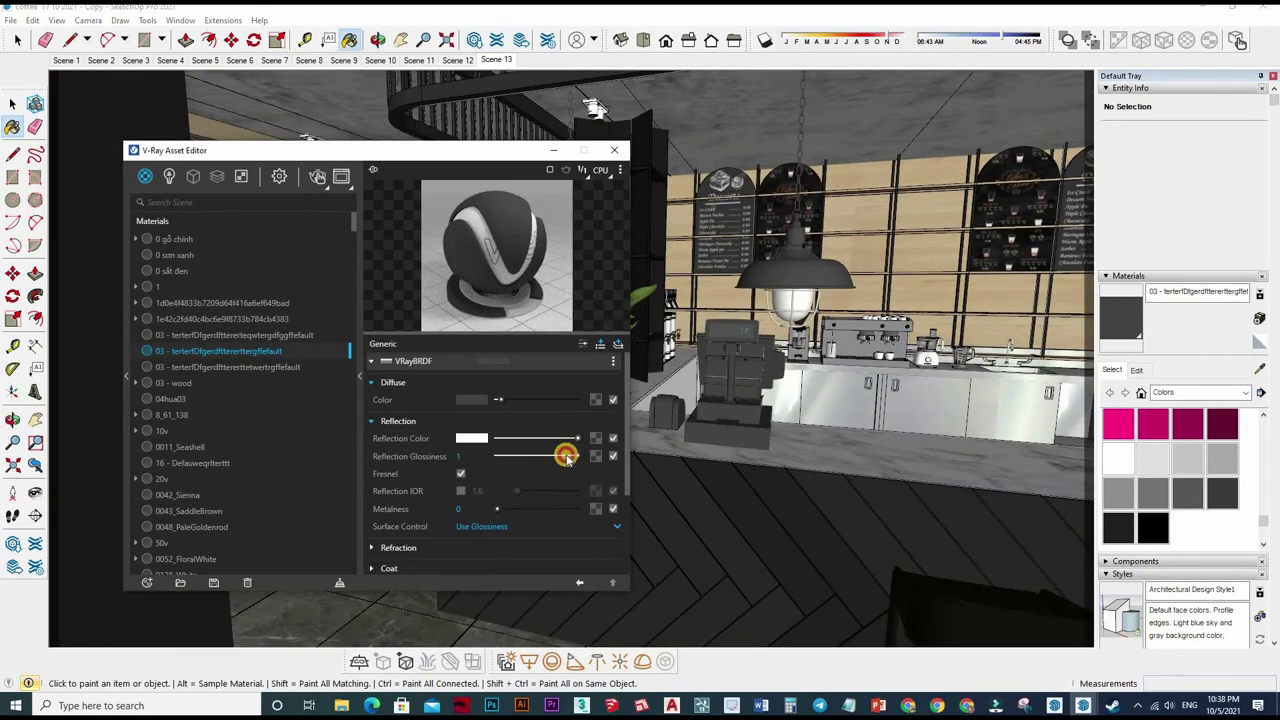
left_click(462, 491)
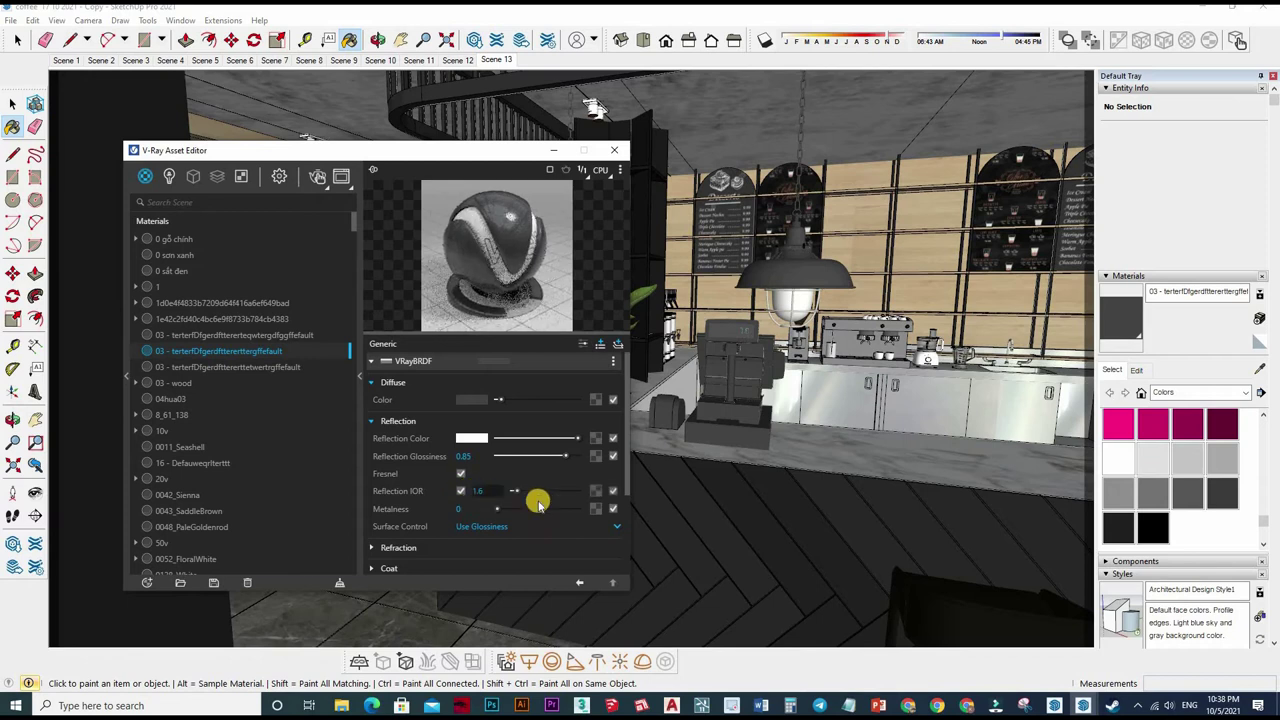
type("2")
Step: Give the pendant globe's grey 03 material a white reflection, glossiness 0.8 and IOR 2
left_click(790, 316, "alt")
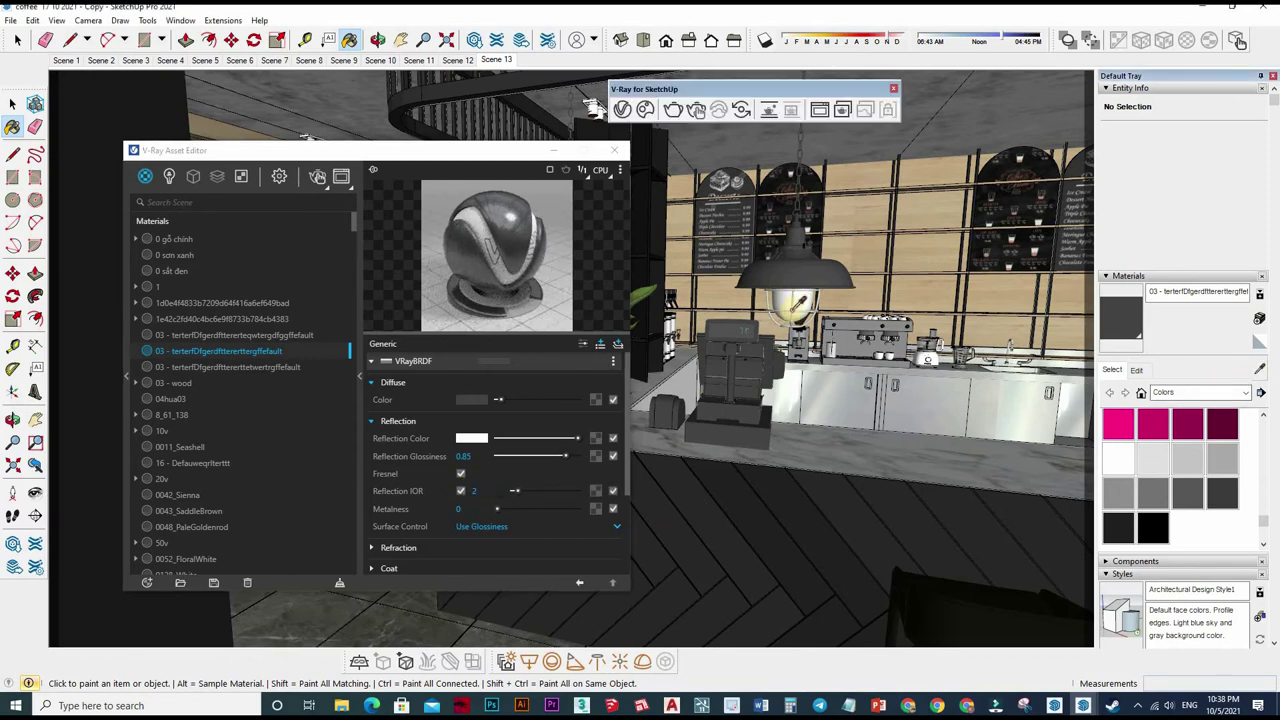
scroll(790, 316, "up", 3)
left_click(790, 316, "alt")
scroll(700, 345, "up", 2)
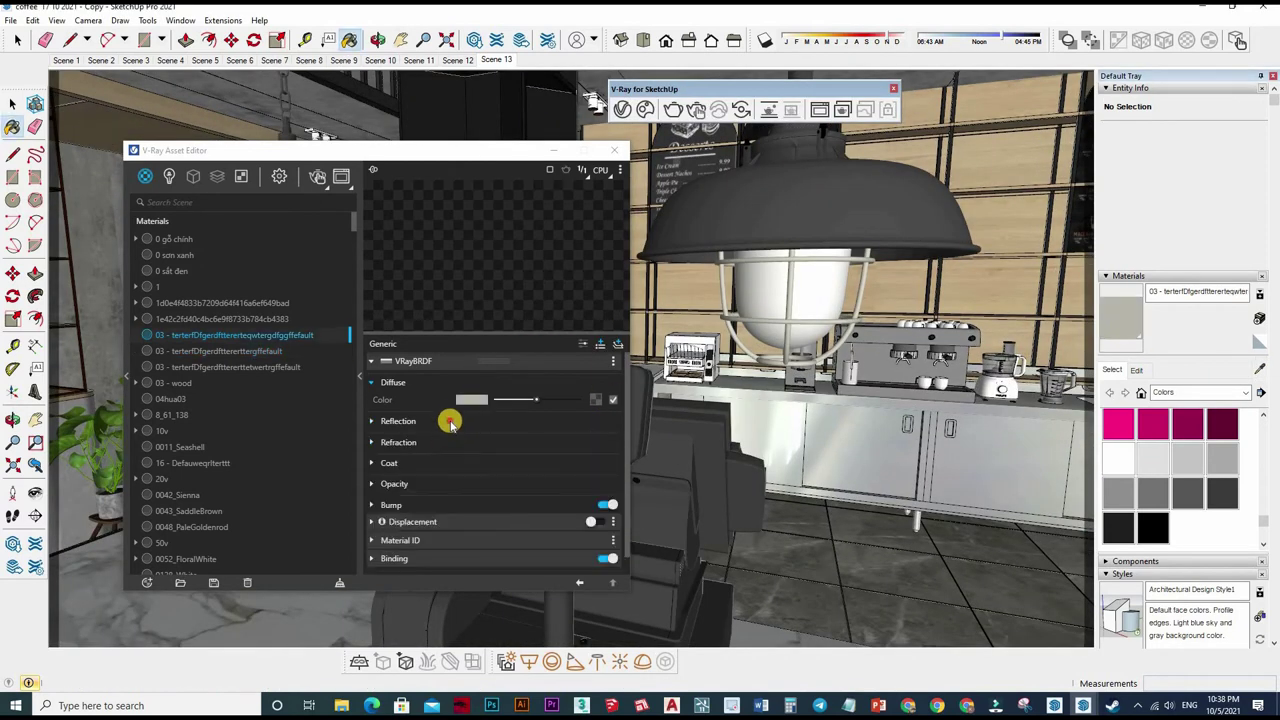
left_click(578, 438)
left_click_drag(577, 456, 561, 456)
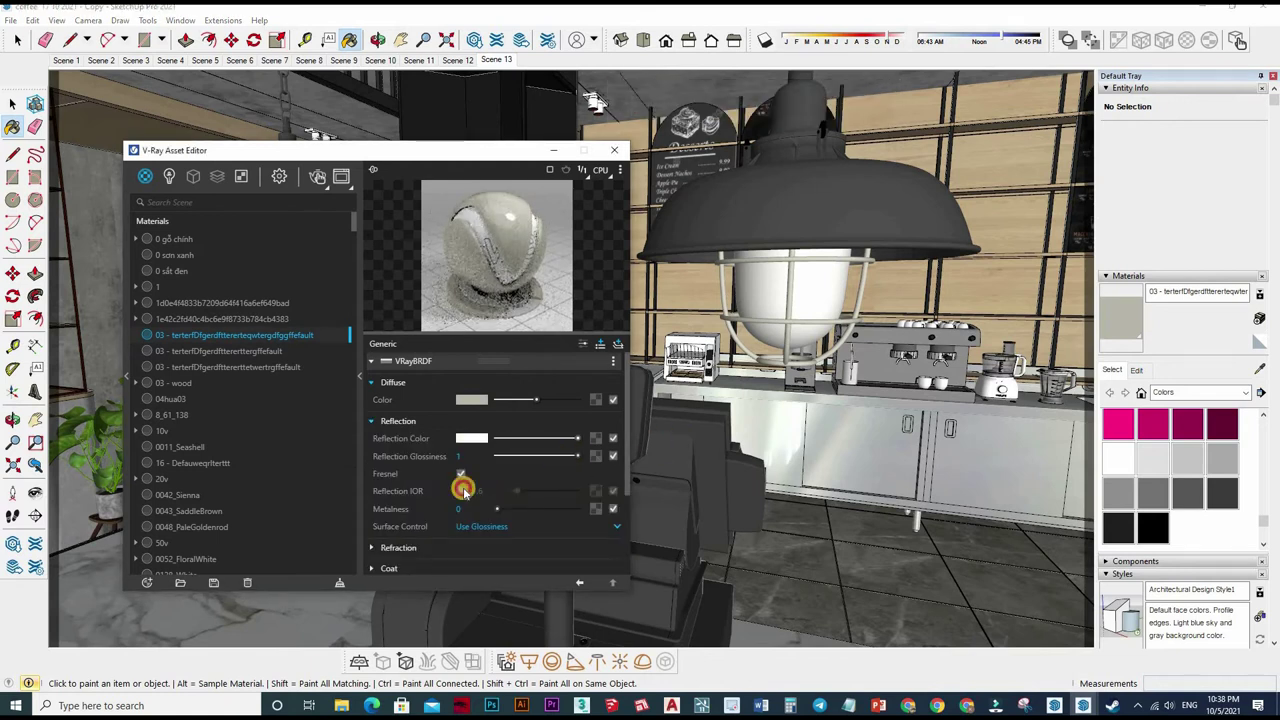
left_click(459, 492)
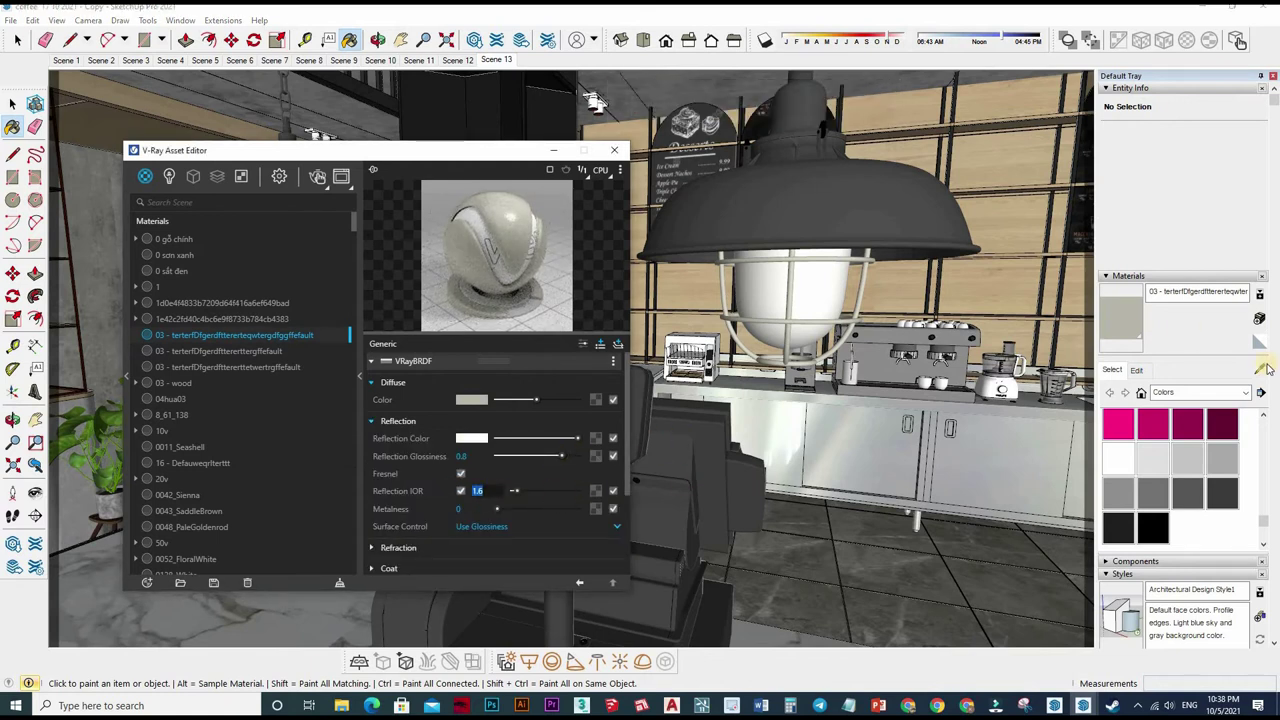
type("2")
Step: Give _Black marble a light grey reflection with glossiness 0.7
middle_click_drag(878, 323, 851, 490)
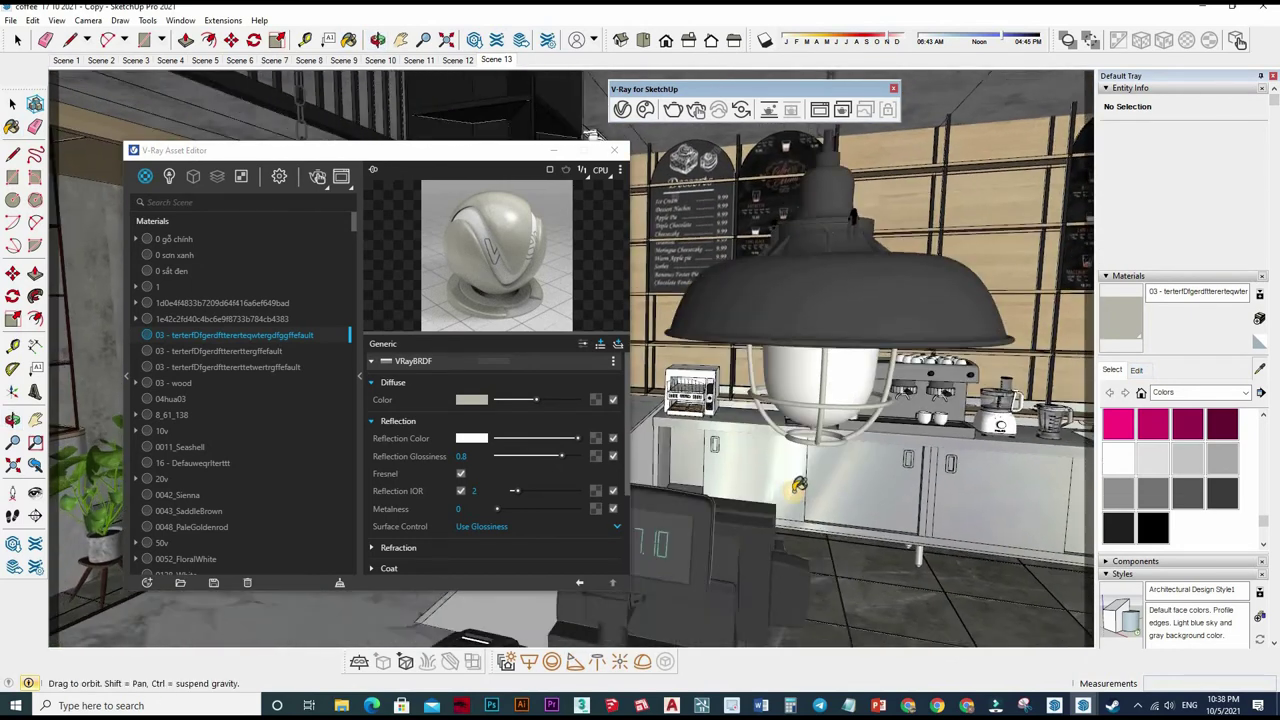
key("b")
left_click(851, 490, "alt")
left_click(499, 425)
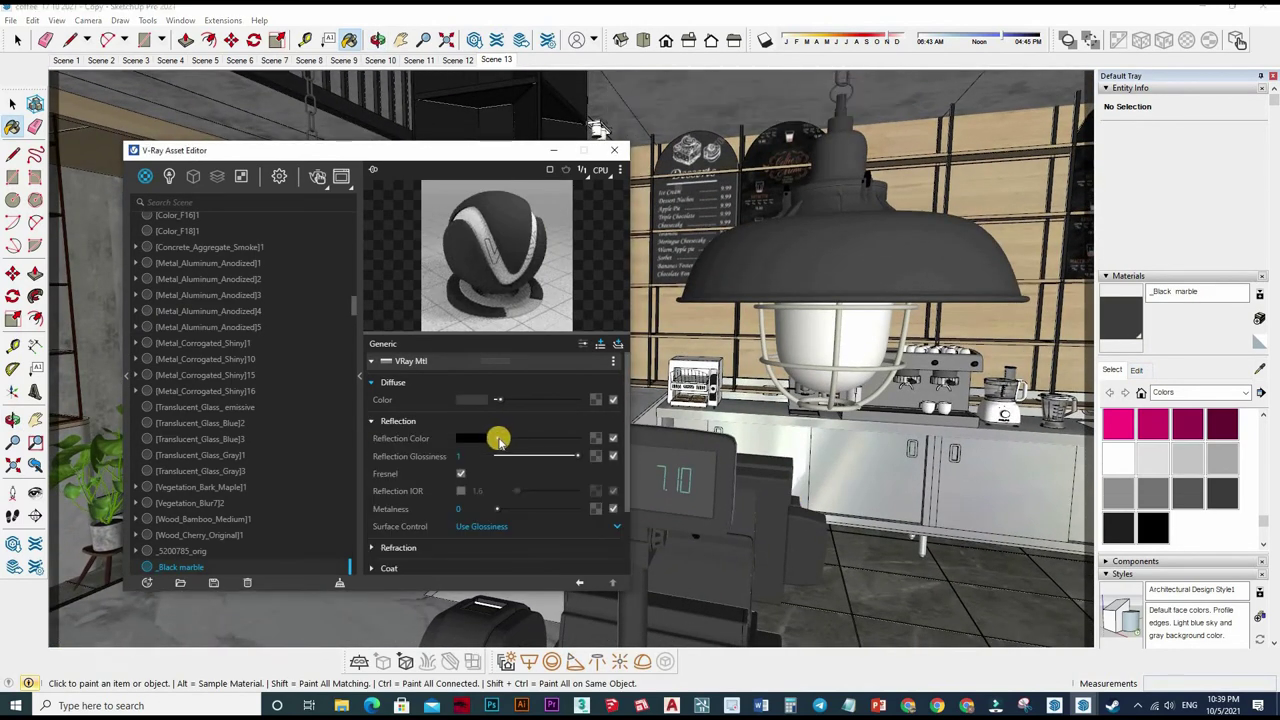
left_click_drag(575, 458, 537, 456)
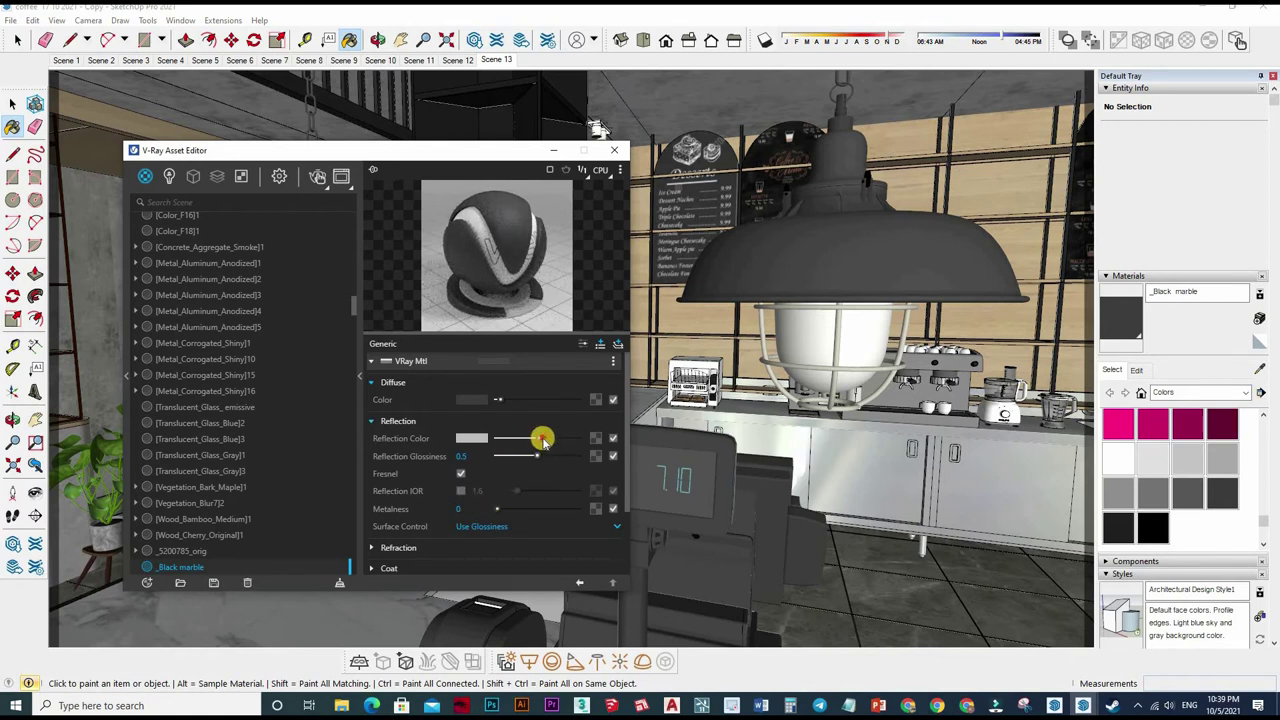
left_click(553, 456)
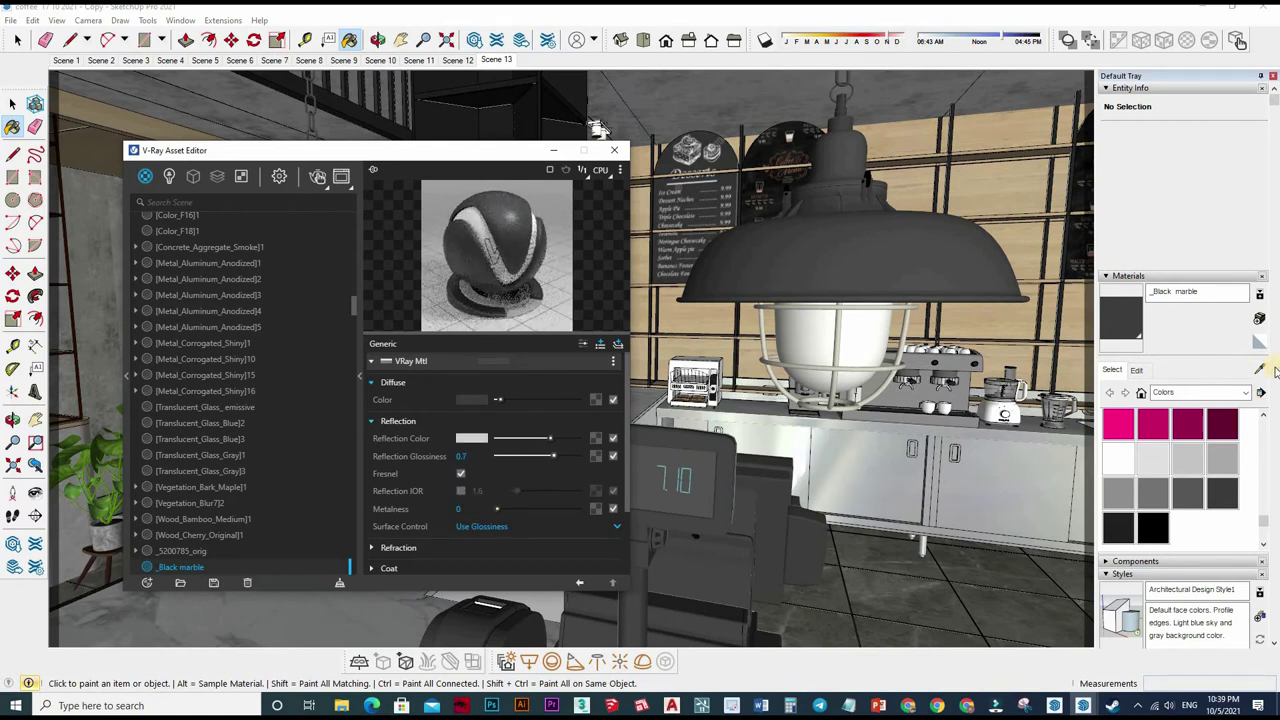
Step: Set the pager material's diffuse to black and its reflection IOR to 2
mouse_move(962, 378)
middle_mouse_down()
mouse_move(812, 437)
mouse_move(457, 423)
middle_mouse_up()
left_click(812, 437, "alt")
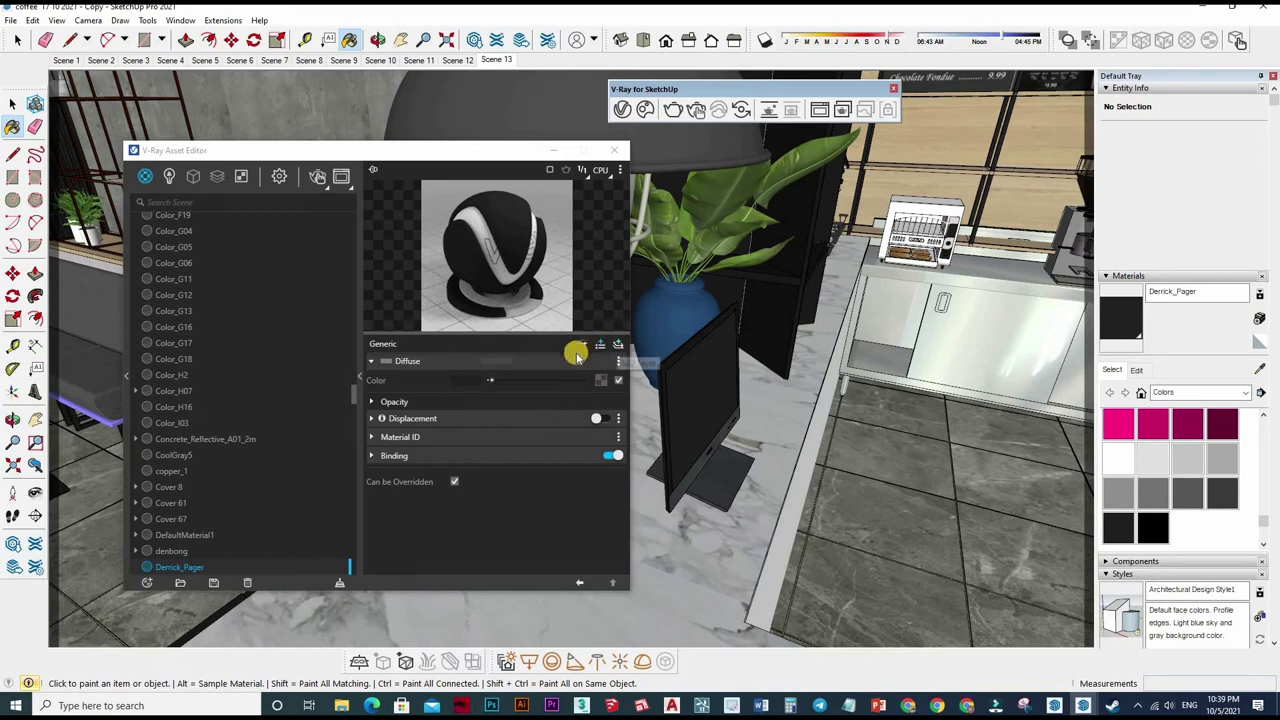
left_click(617, 345)
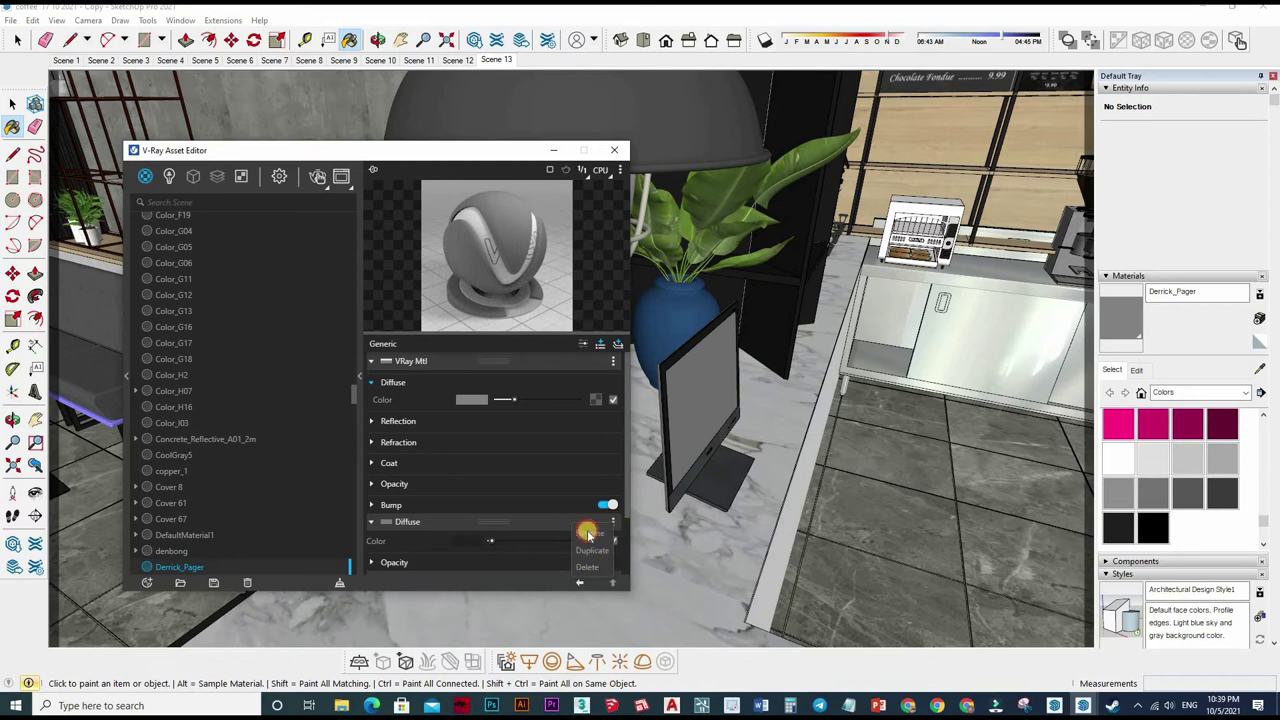
scroll(460, 366, "down", 5)
scroll(477, 399, "up", 3)
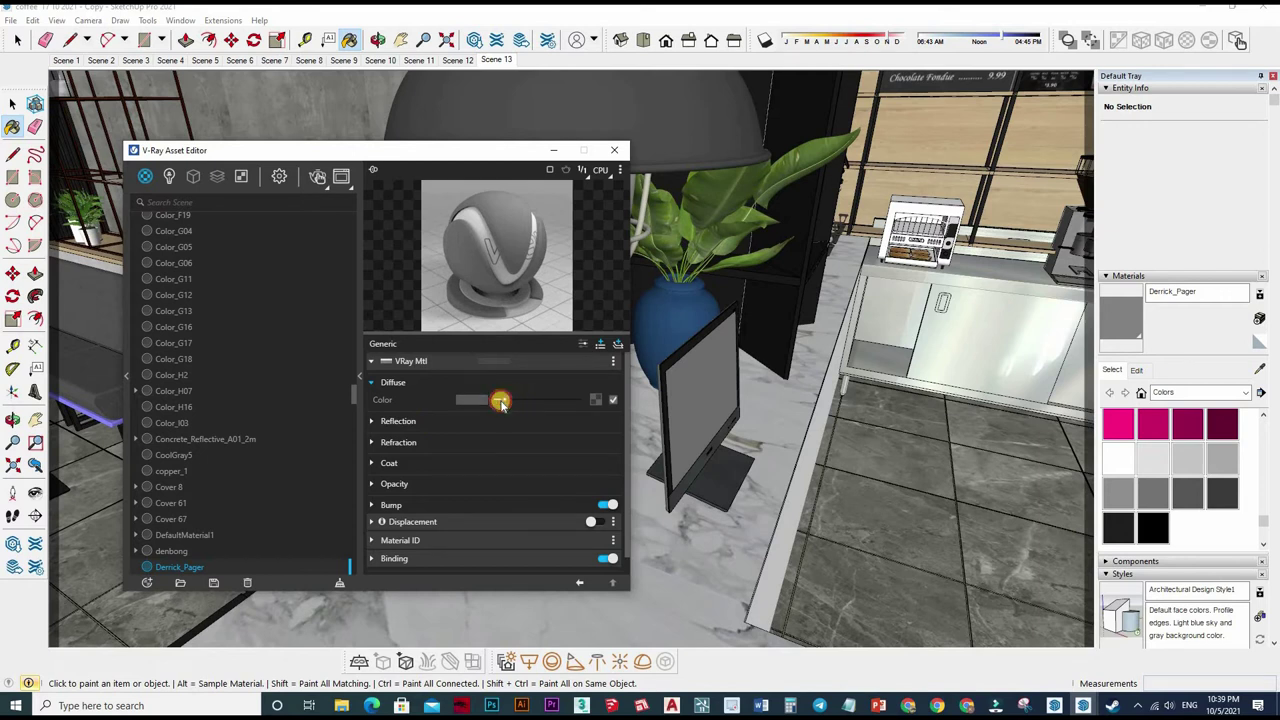
left_click_drag(500, 402, 497, 400)
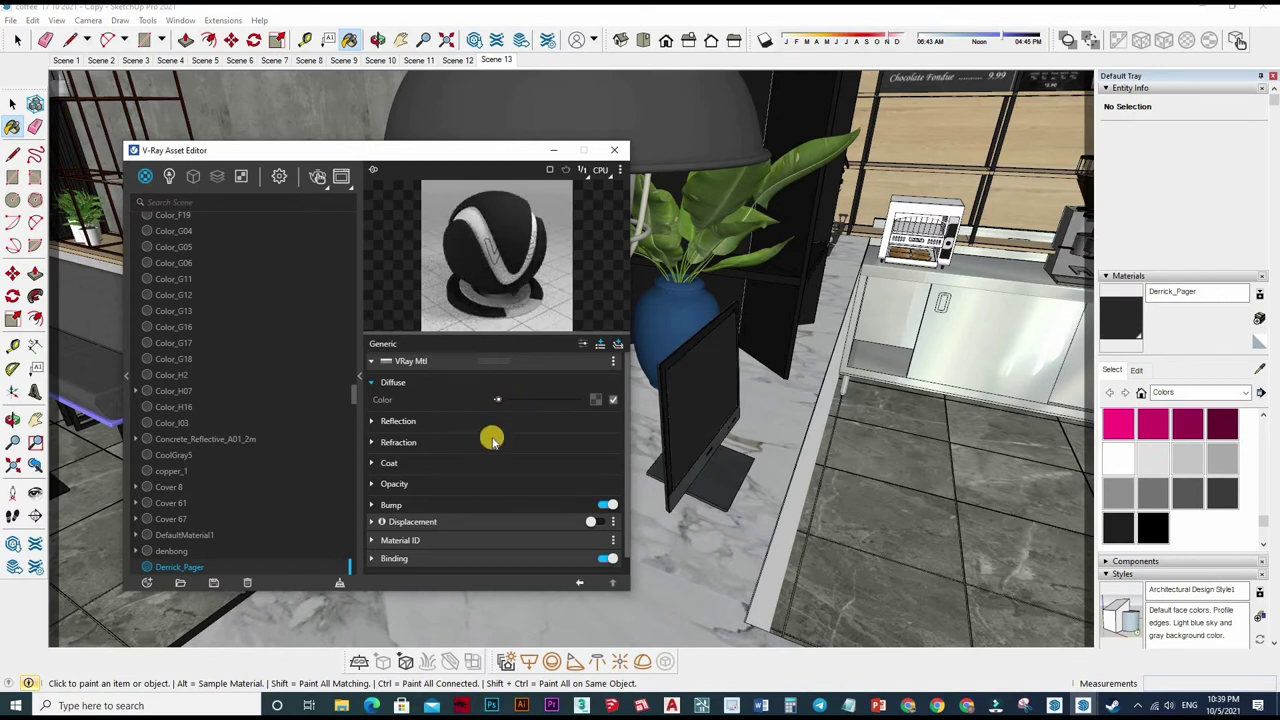
left_click(398, 421)
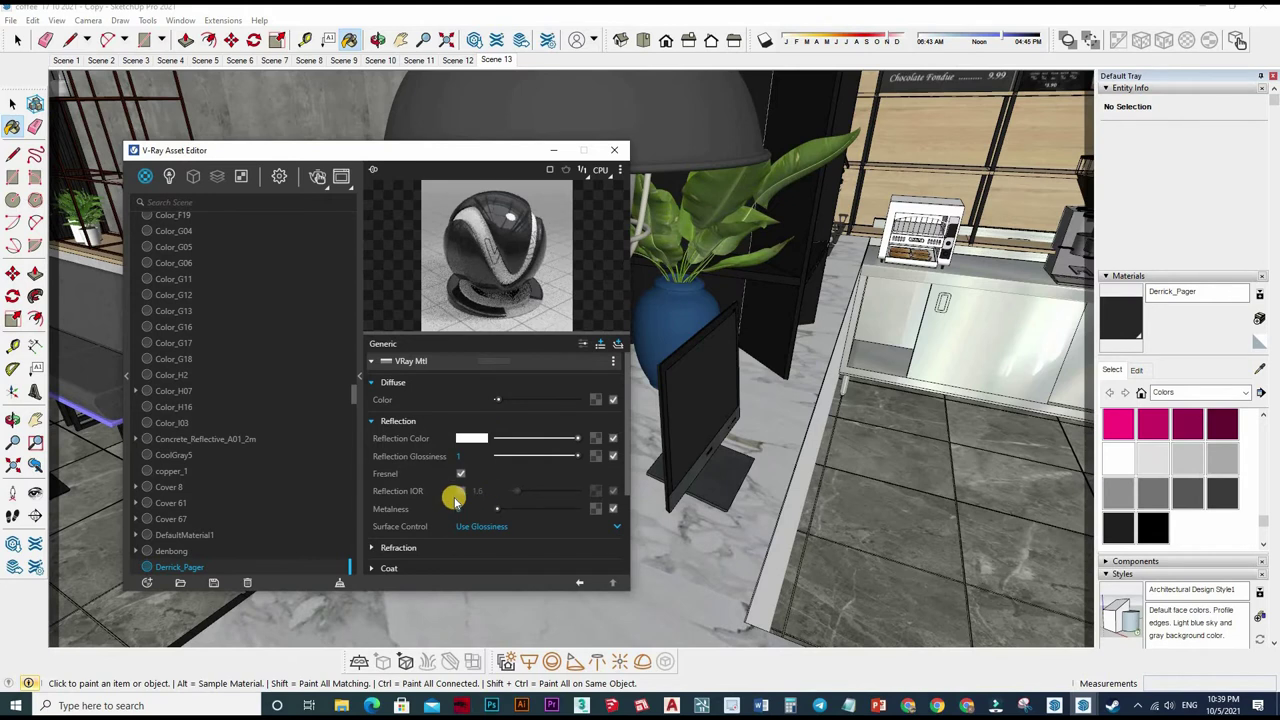
left_click_drag(449, 490, 515, 498)
type("2")
key("Return")
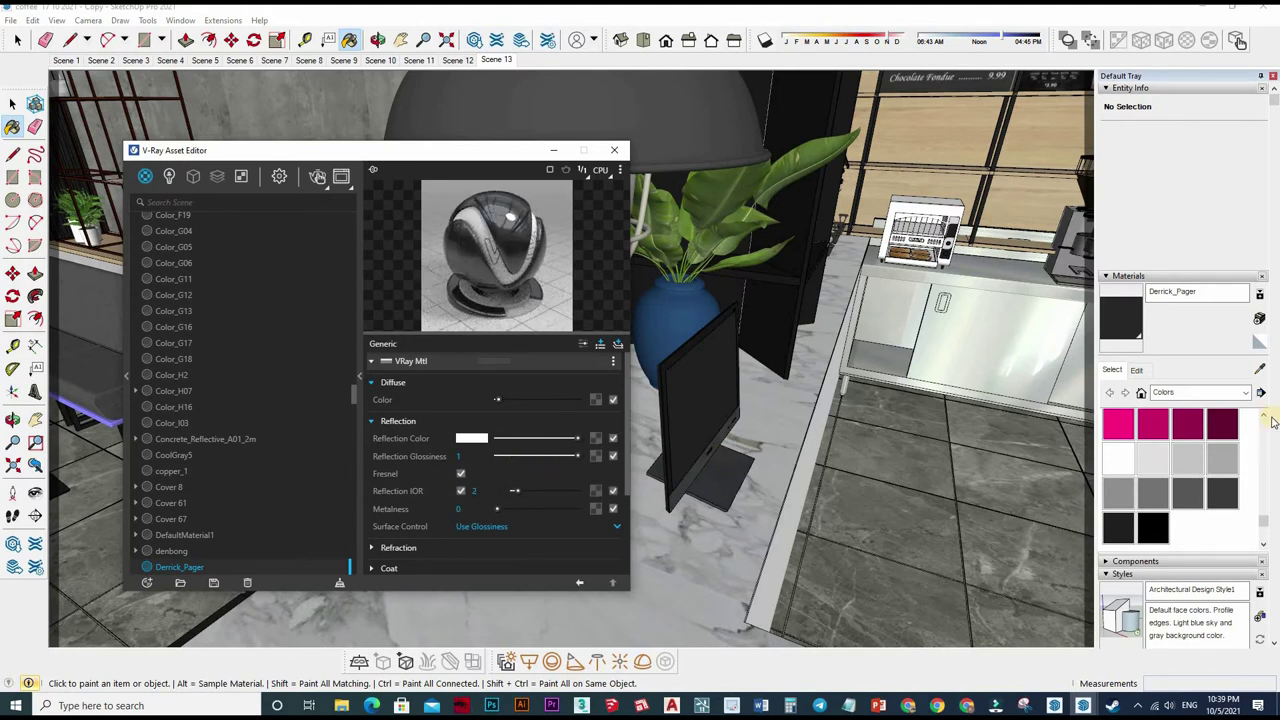
Step: Set Material-37's reflection glossiness to 0.85 and enable a custom IOR of 2
left_click(670, 249, "alt")
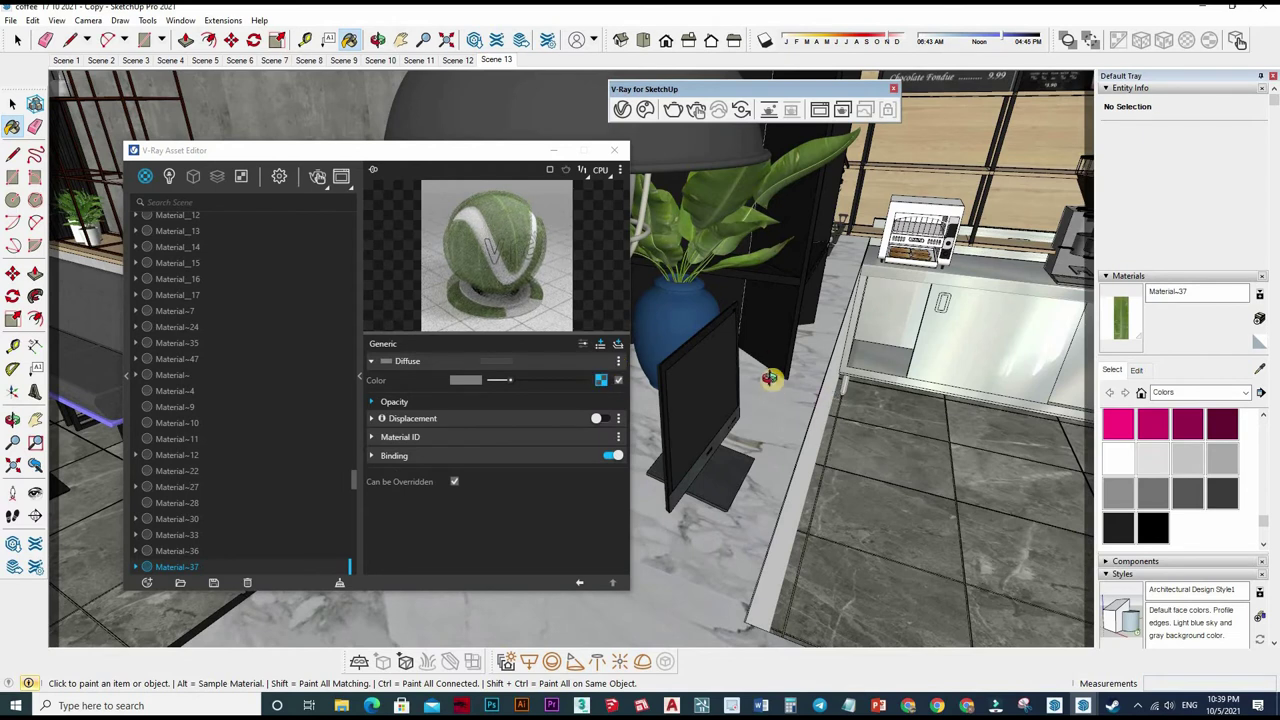
middle_click_drag(780, 365, 670, 305)
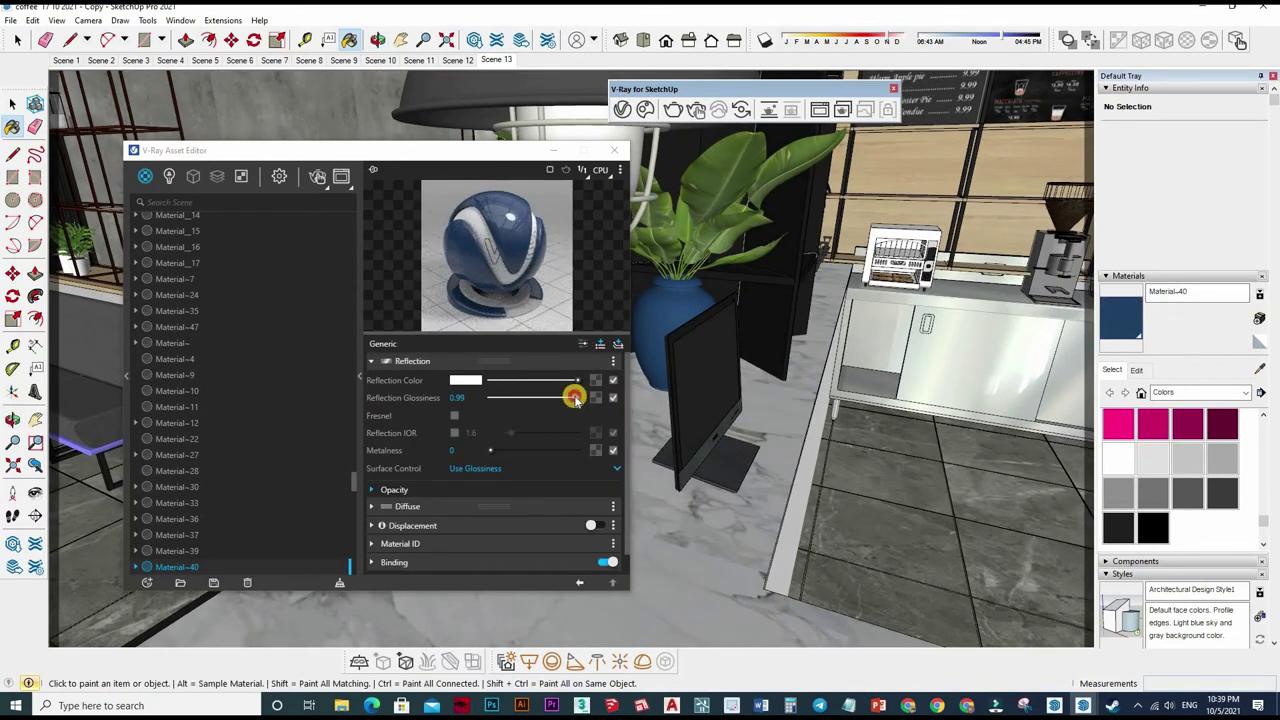
left_click_drag(568, 398, 564, 398)
left_click(454, 433)
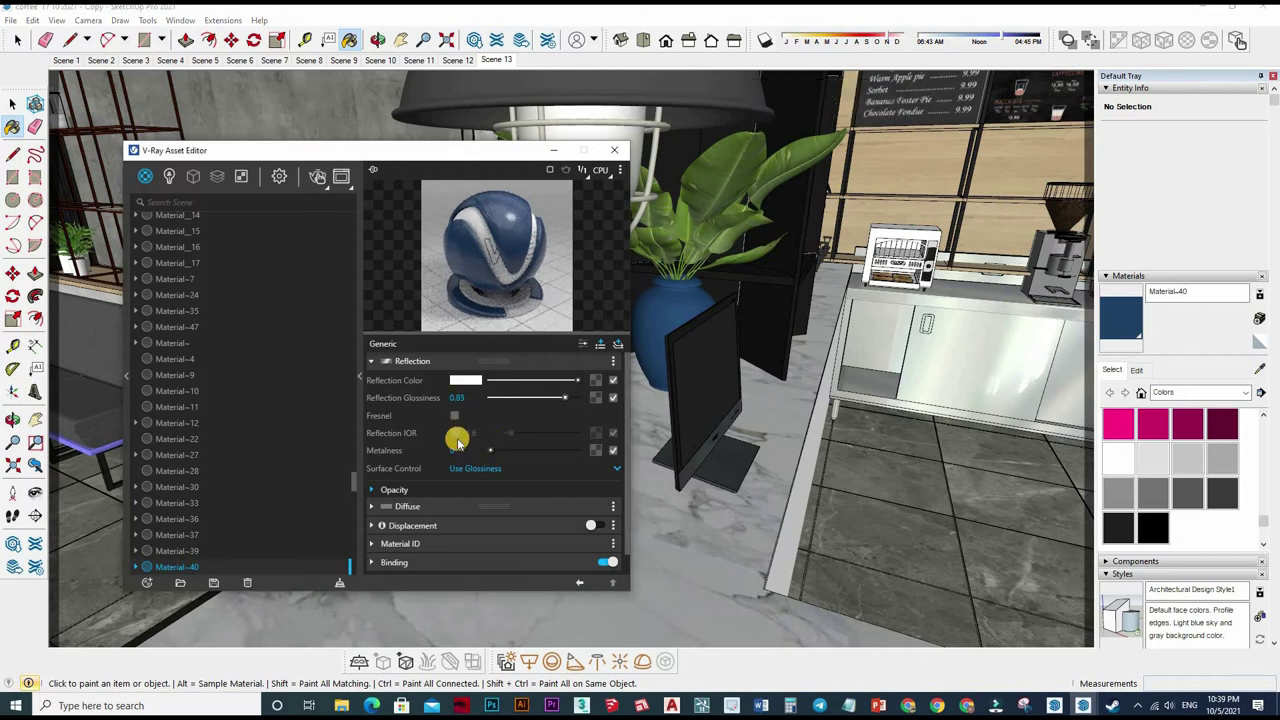
left_click_drag(508, 437, 511, 433)
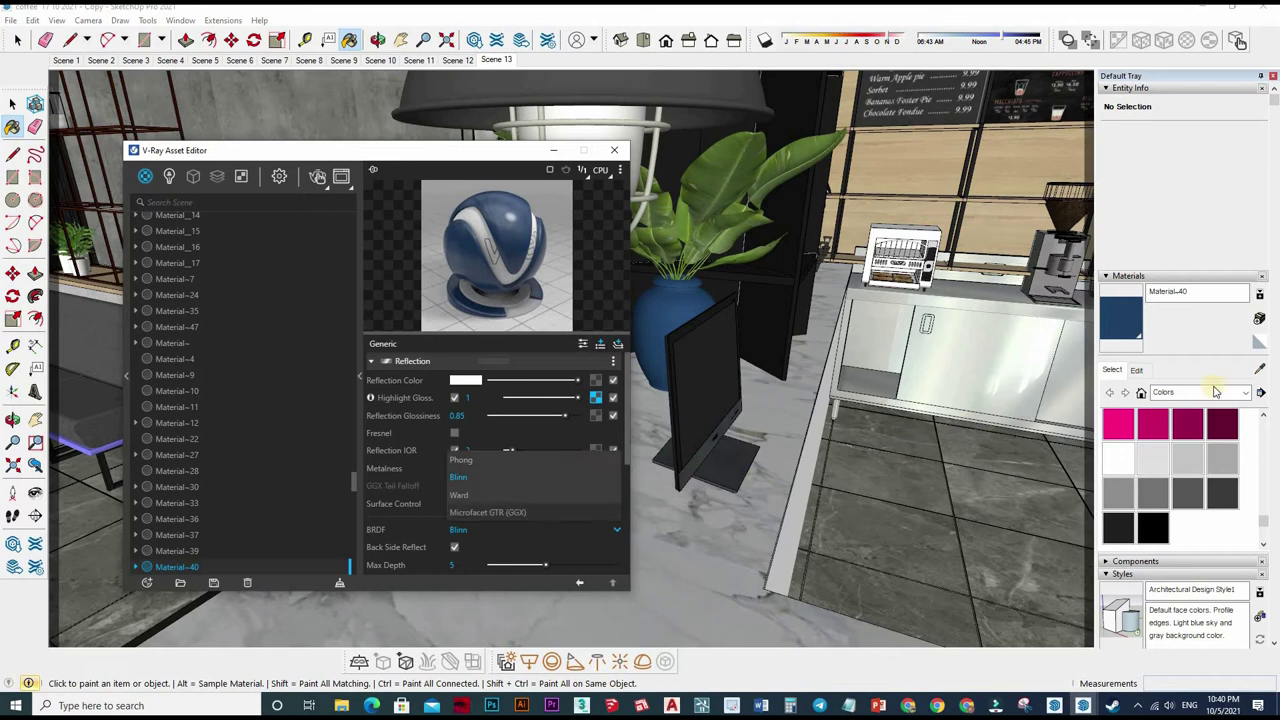
Step: Check Material-37's LeavesTropical.jpg texture, then maximize File Explorer on Storage (F:)
left_click(694, 251, "alt")
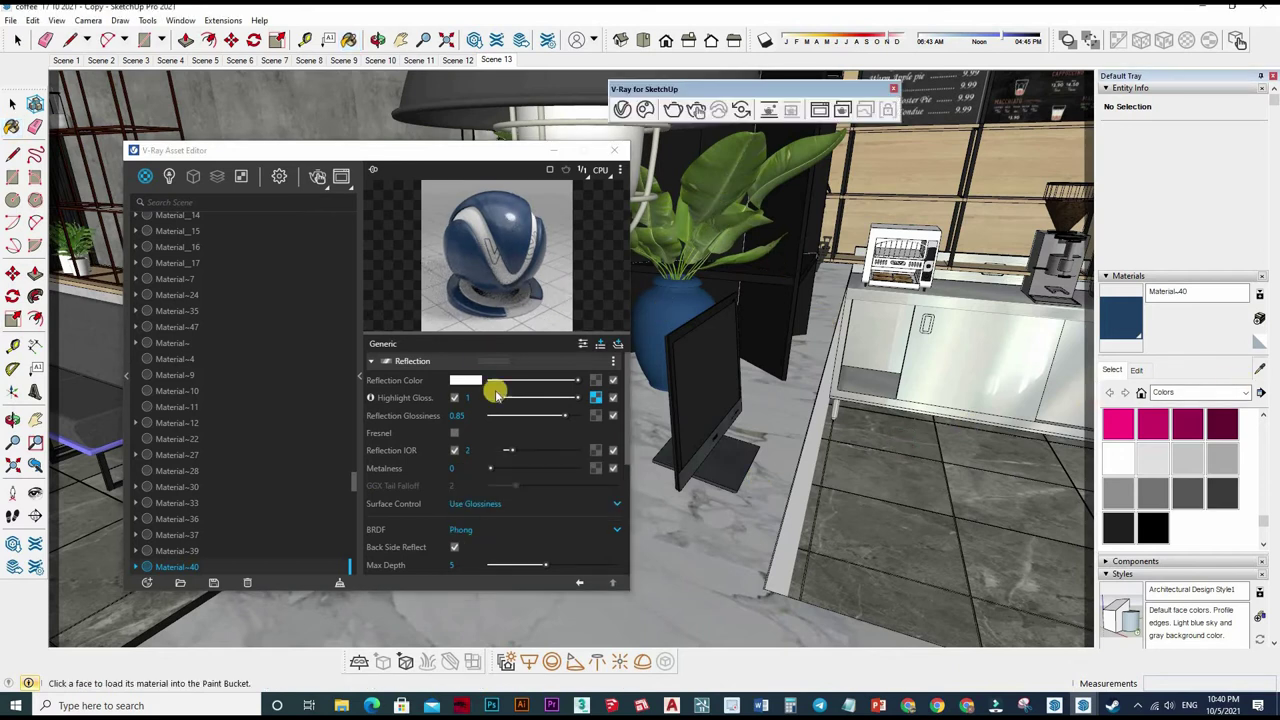
left_click(610, 381)
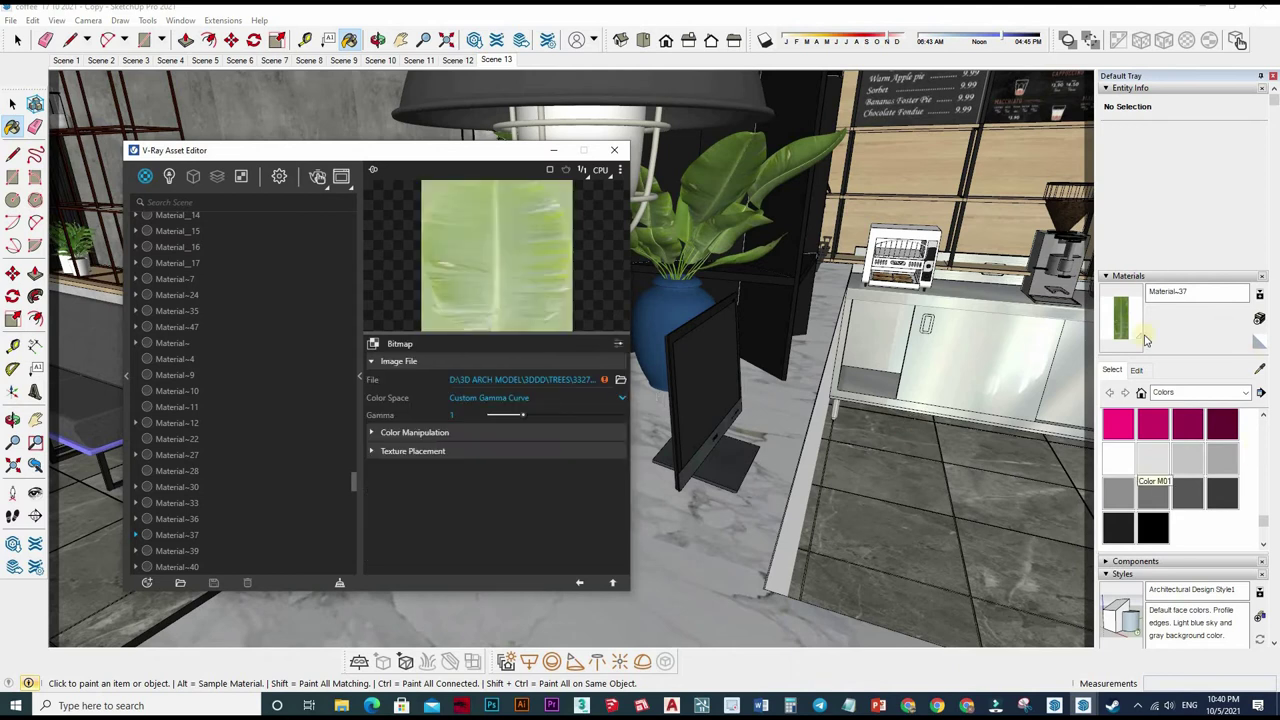
left_click(1143, 371)
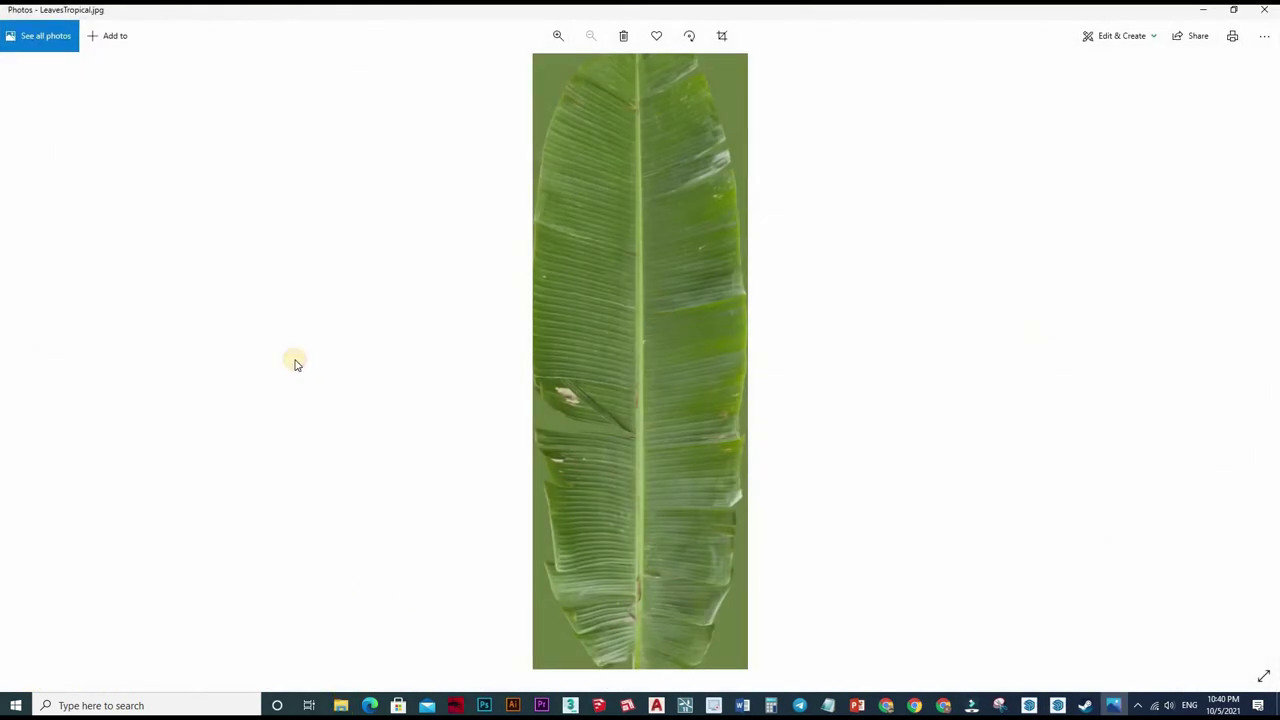
key("super+e")
left_click(803, 197)
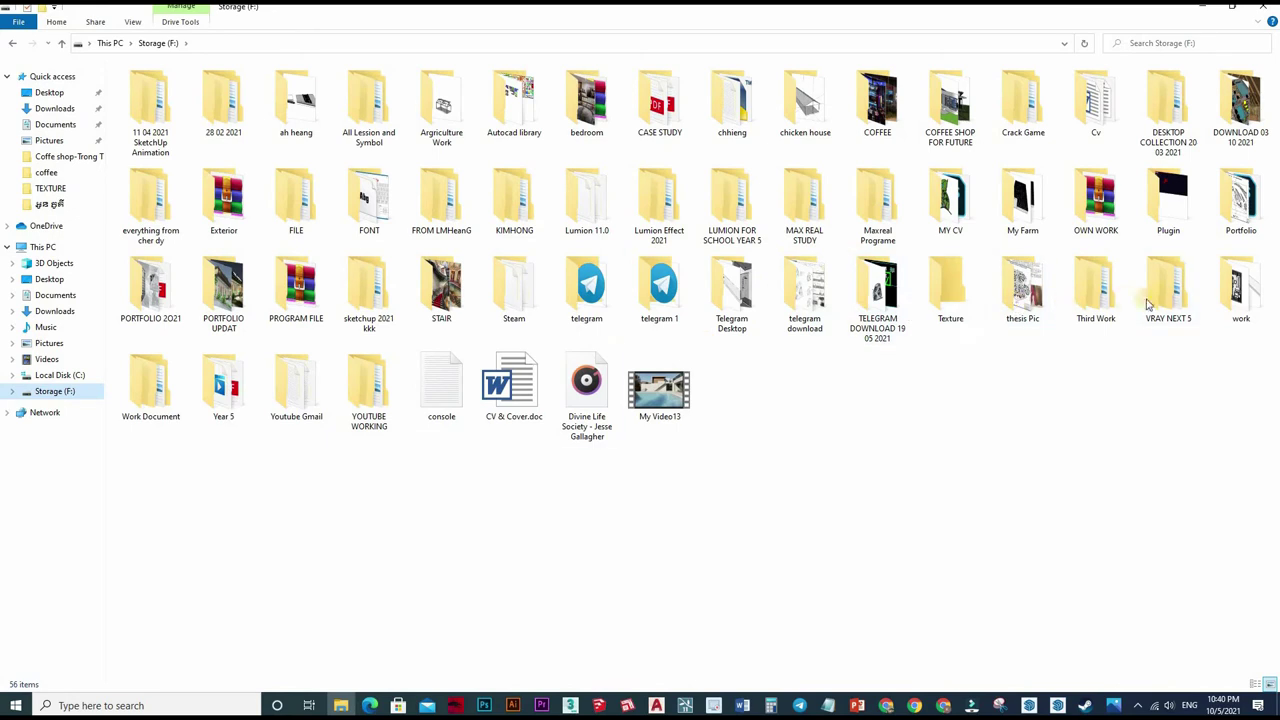
Step: Paste LeavesTropical into VRAY NEXT 5\COFFEE\TEXTURE, then close Explorer and Photos
double_click(1165, 292)
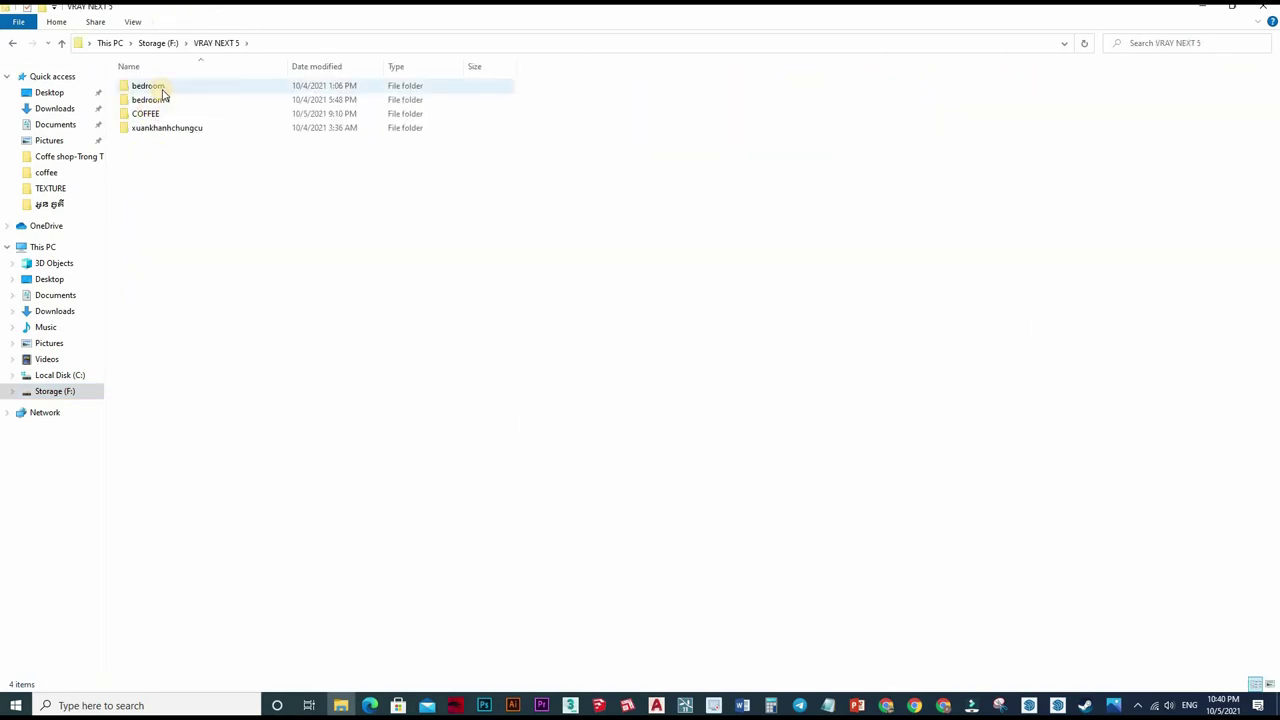
key("Down")
key("Down")
key("Return")
key("Return")
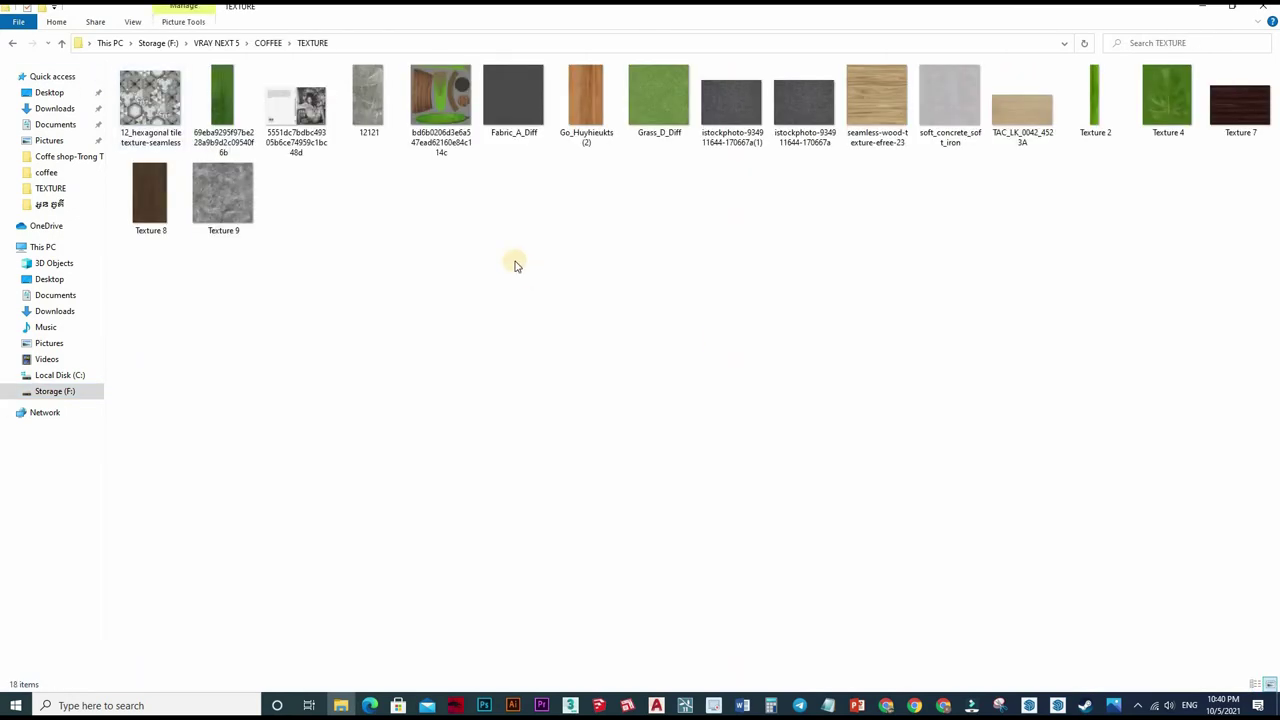
key("ctrl+v")
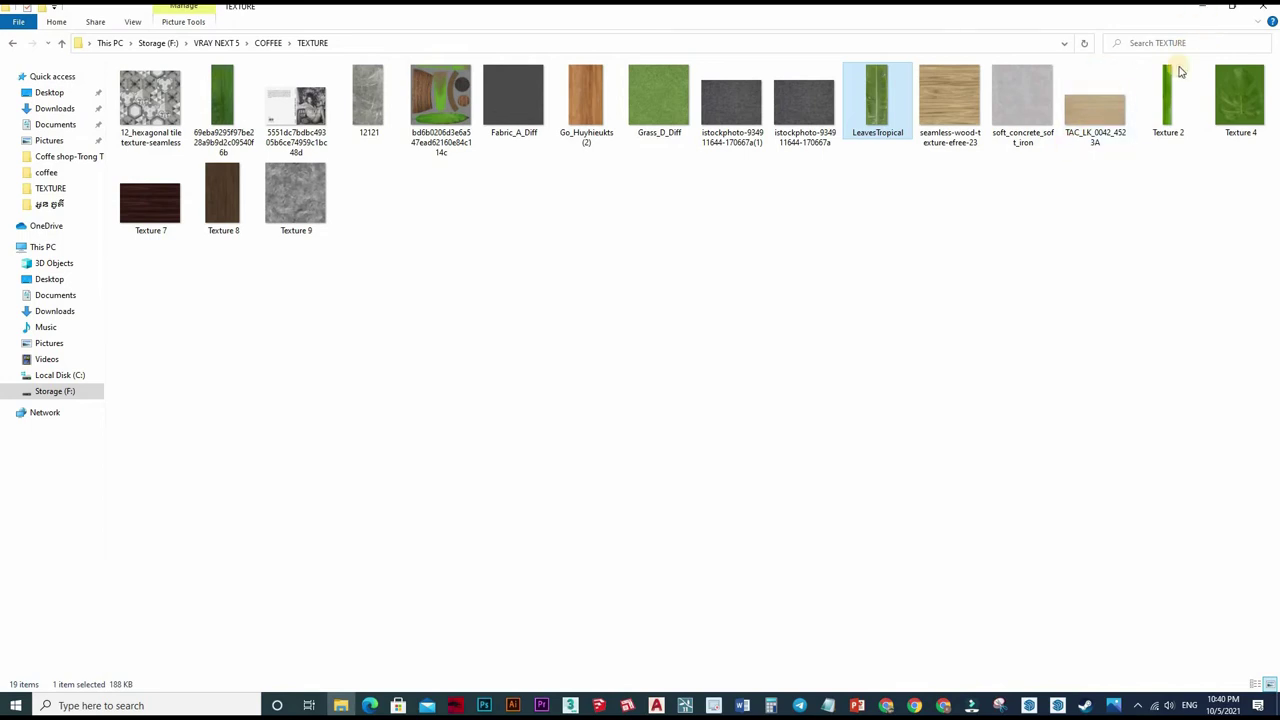
left_click(1262, 8)
left_click(1262, 8)
Step: Cancel the new-image choice and delete Material-37's Diffuse layer
left_click(586, 386)
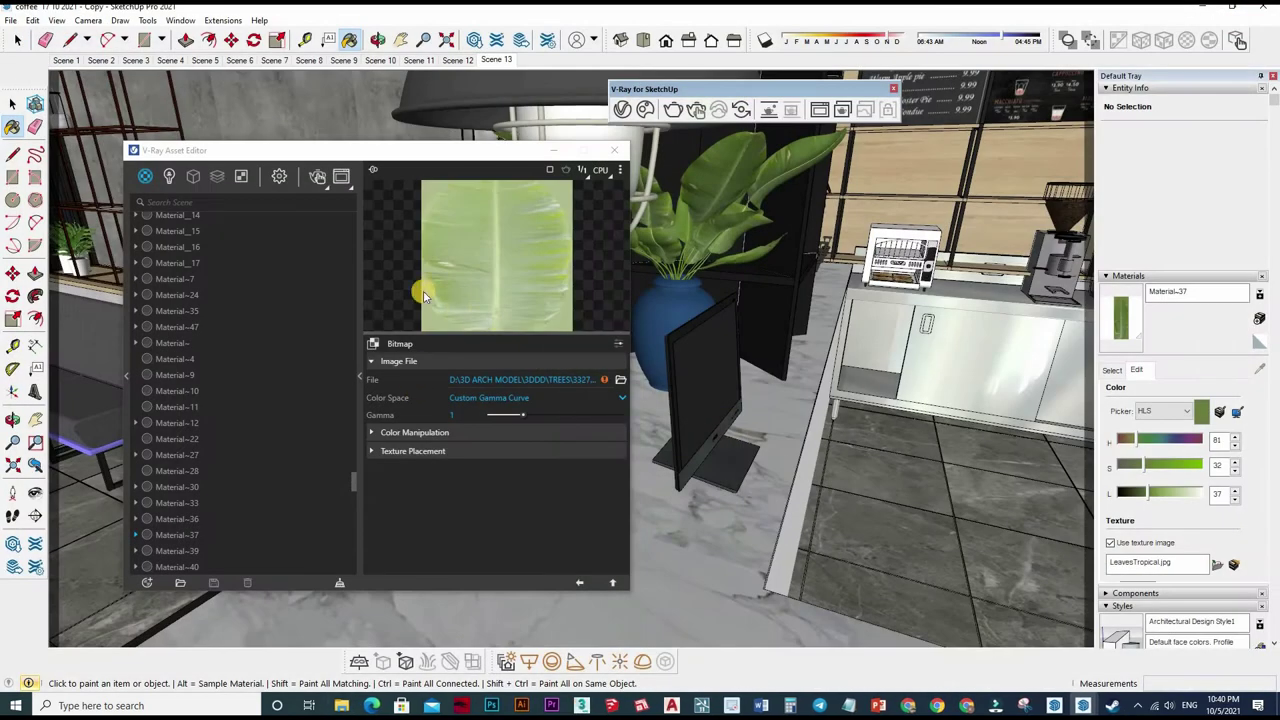
scroll(356, 300, "down", 2)
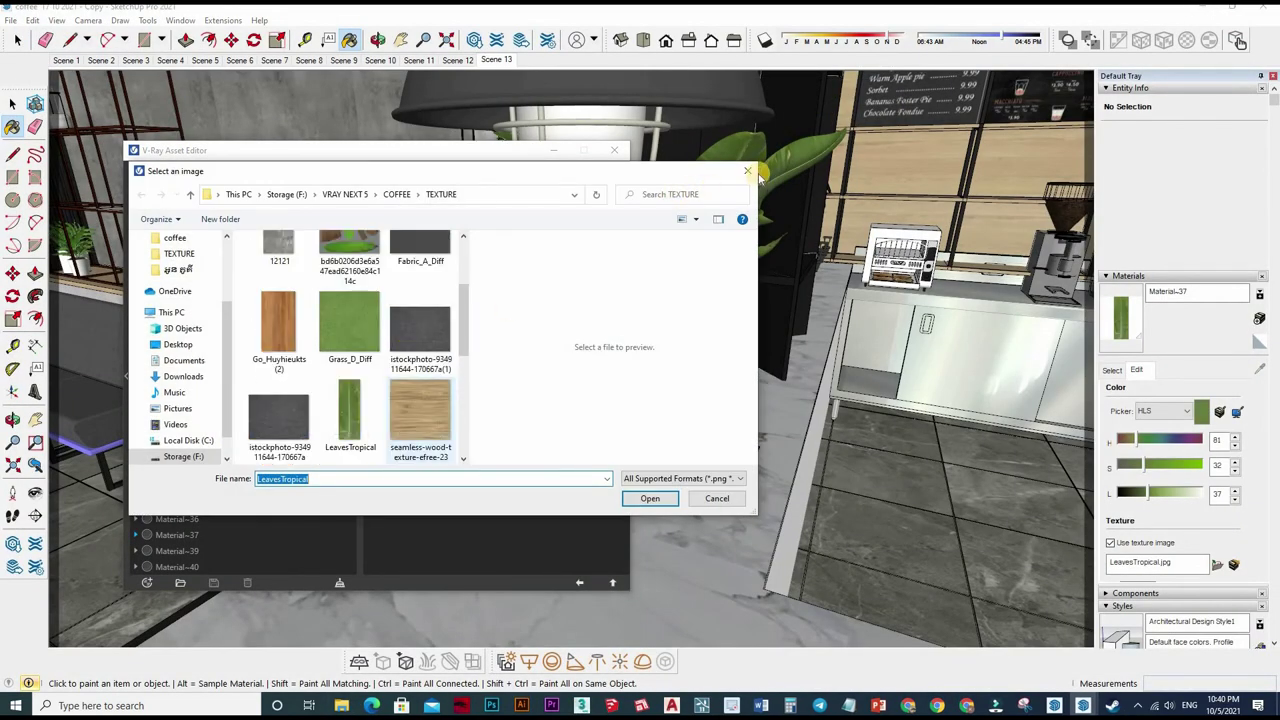
key("Escape")
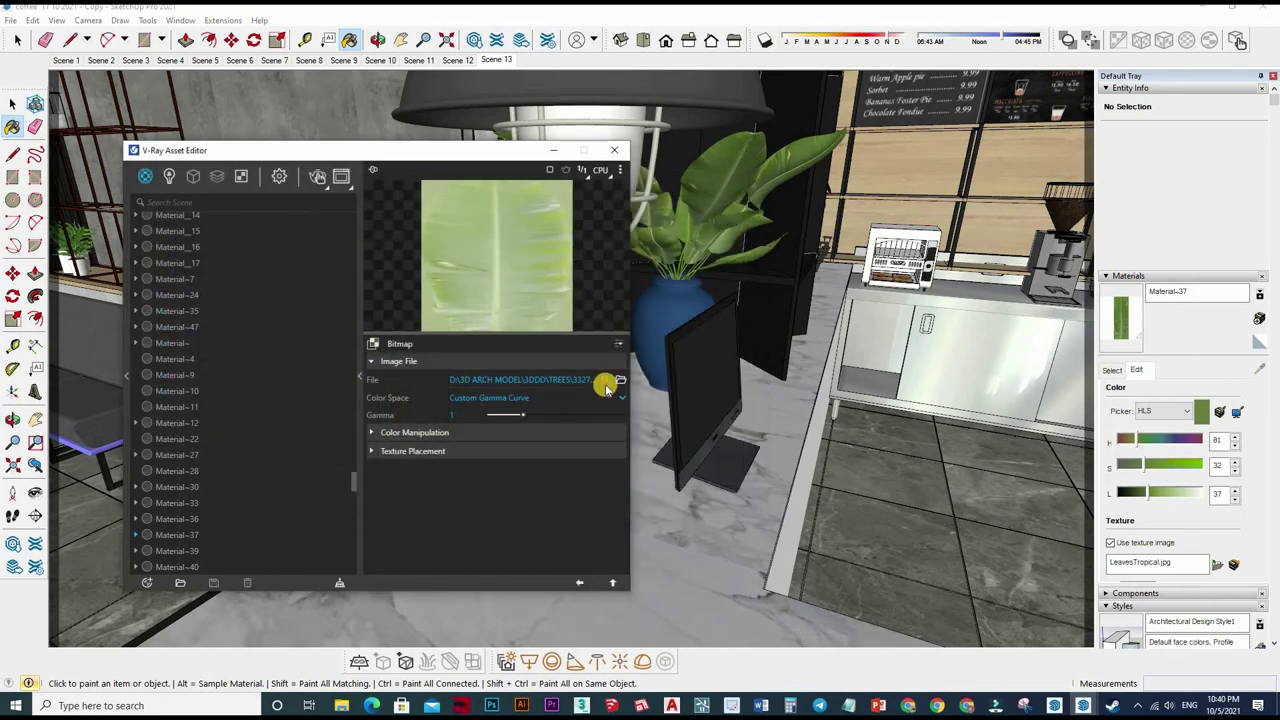
left_click(579, 582)
left_click(611, 368)
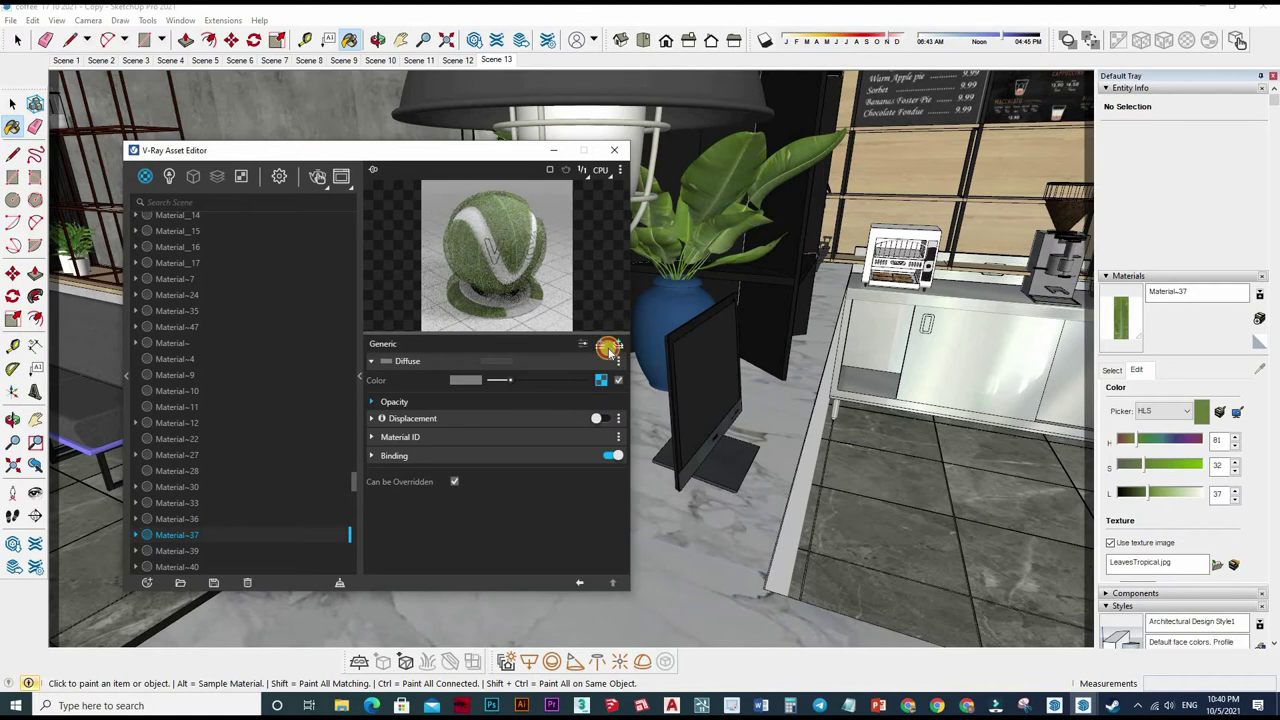
left_click(580, 365)
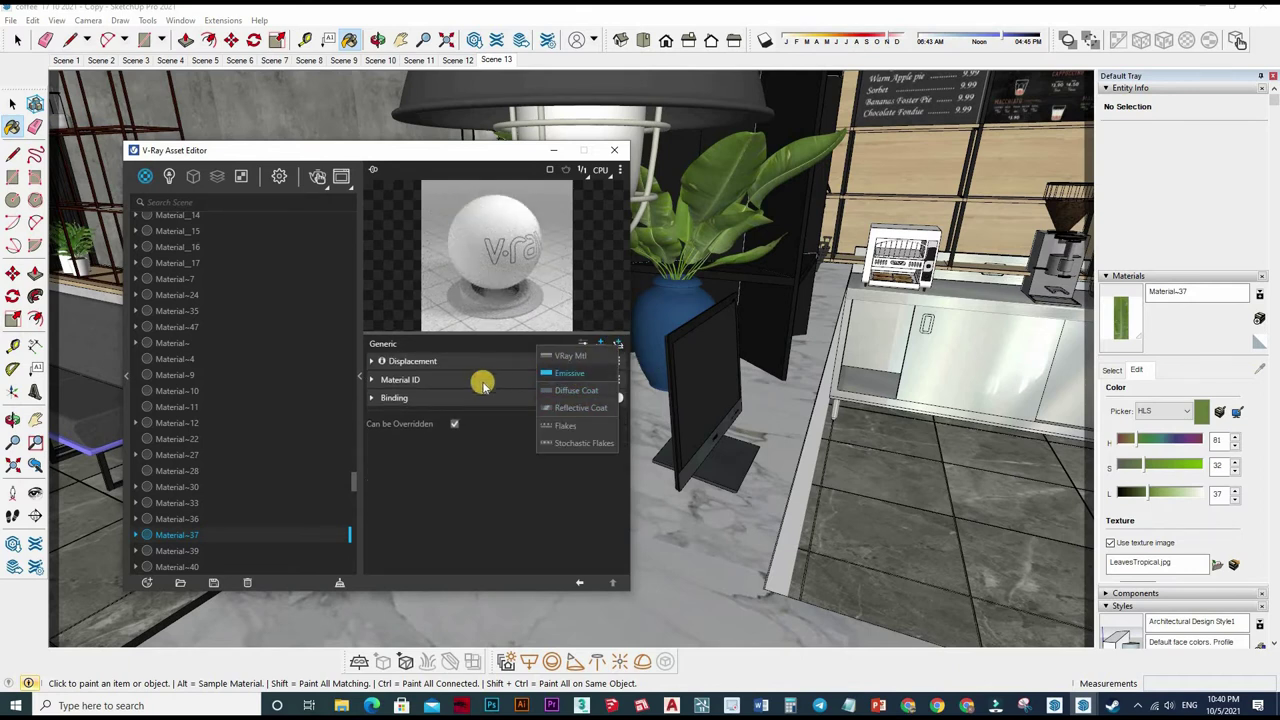
Step: Add a VRay Mtl layer to Material-37
left_click(443, 390)
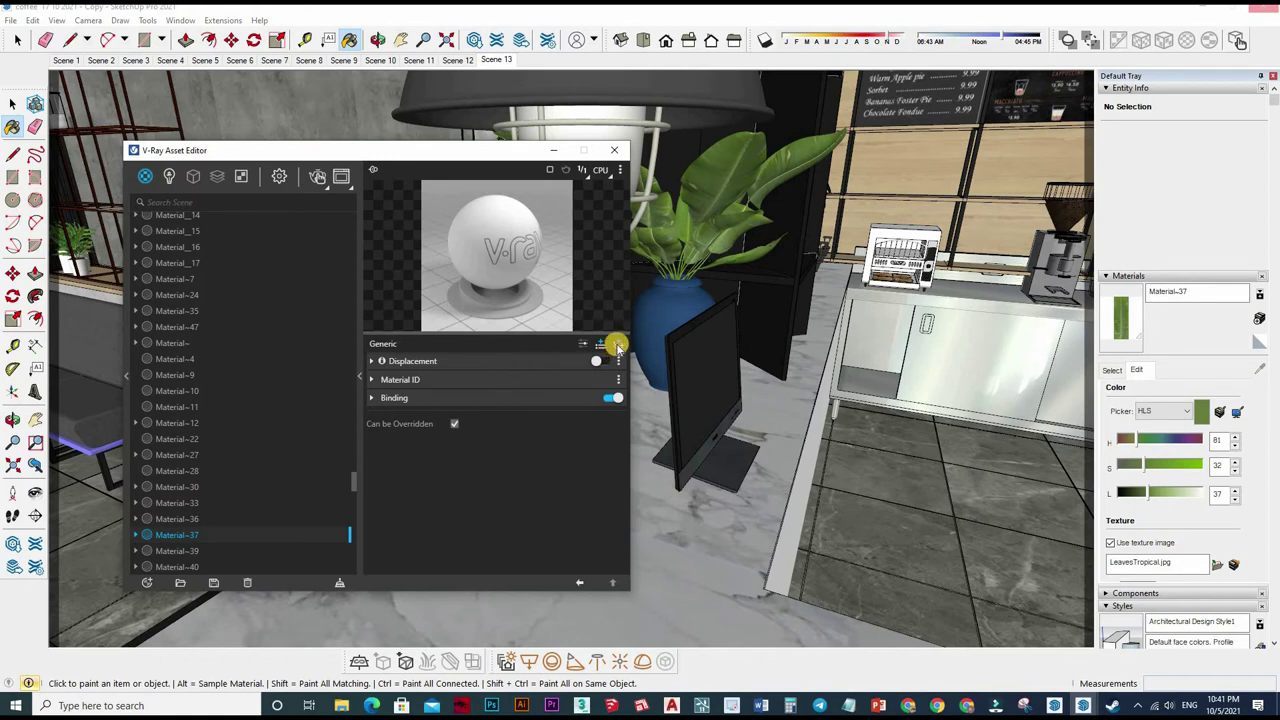
left_click(612, 348)
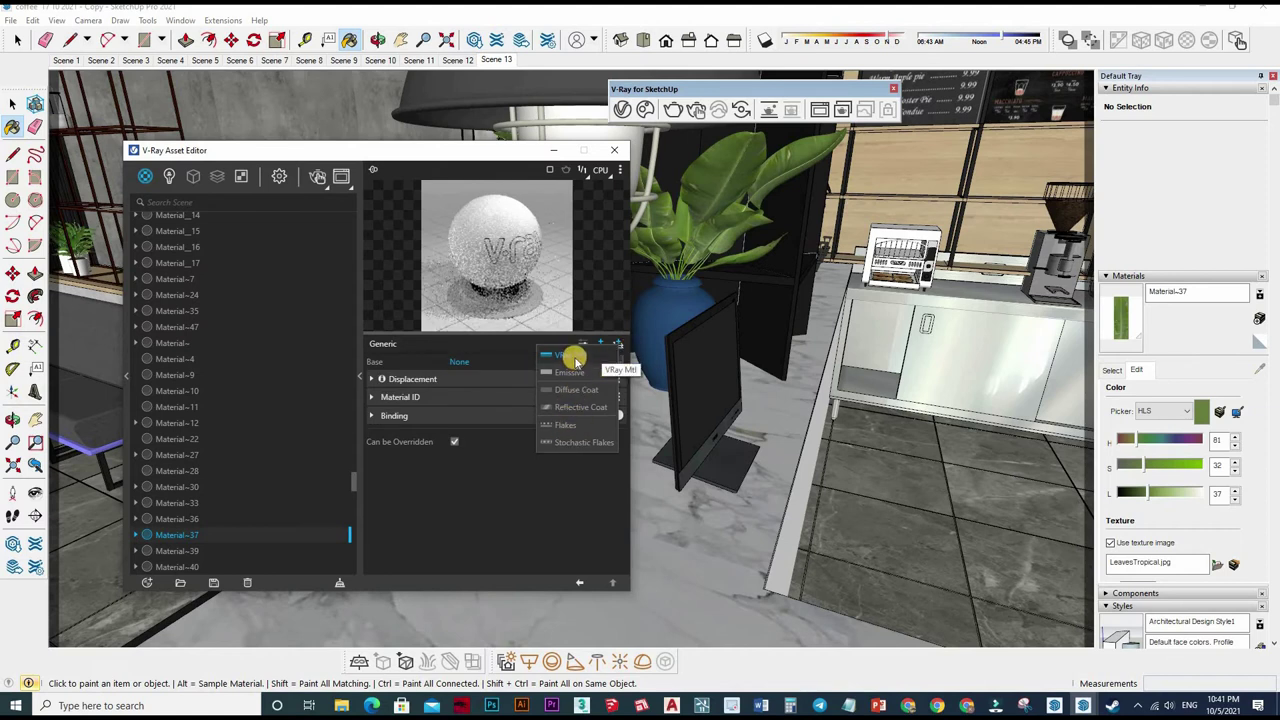
left_click(466, 419)
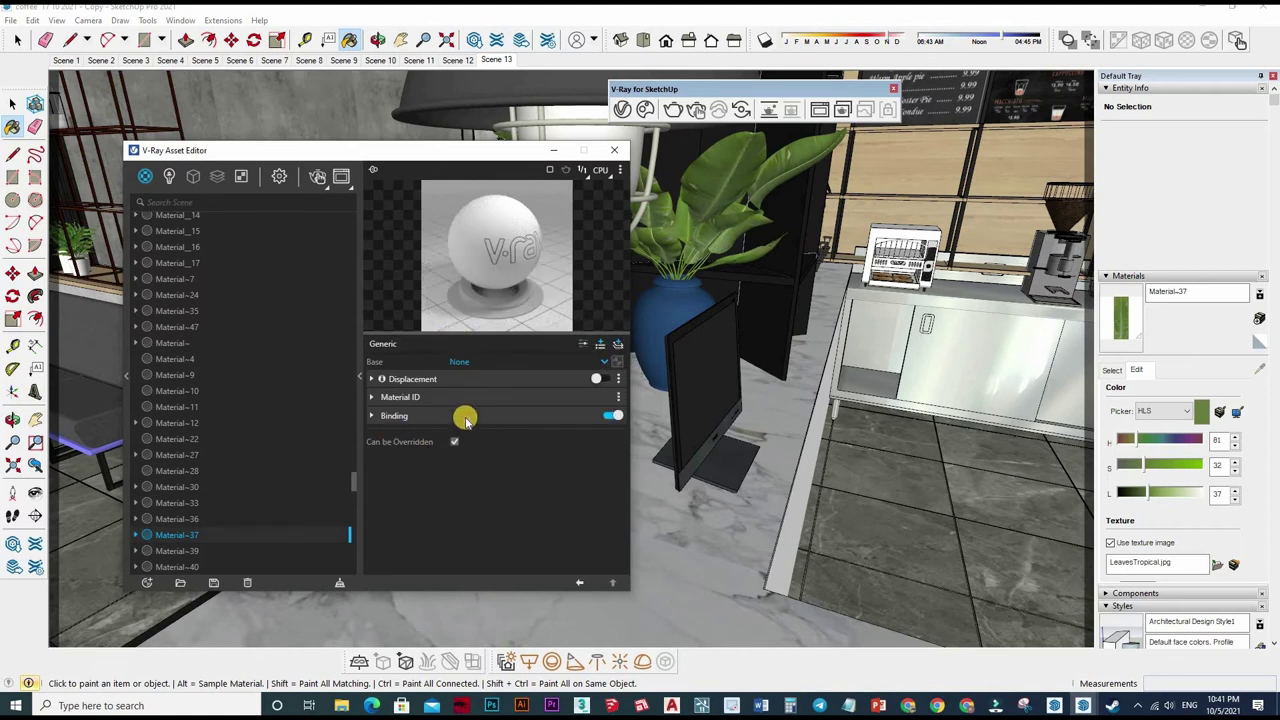
Step: Load LeavesTropical as a Bitmap texture into the VRay Mtl's Diffuse Color
left_click(591, 398)
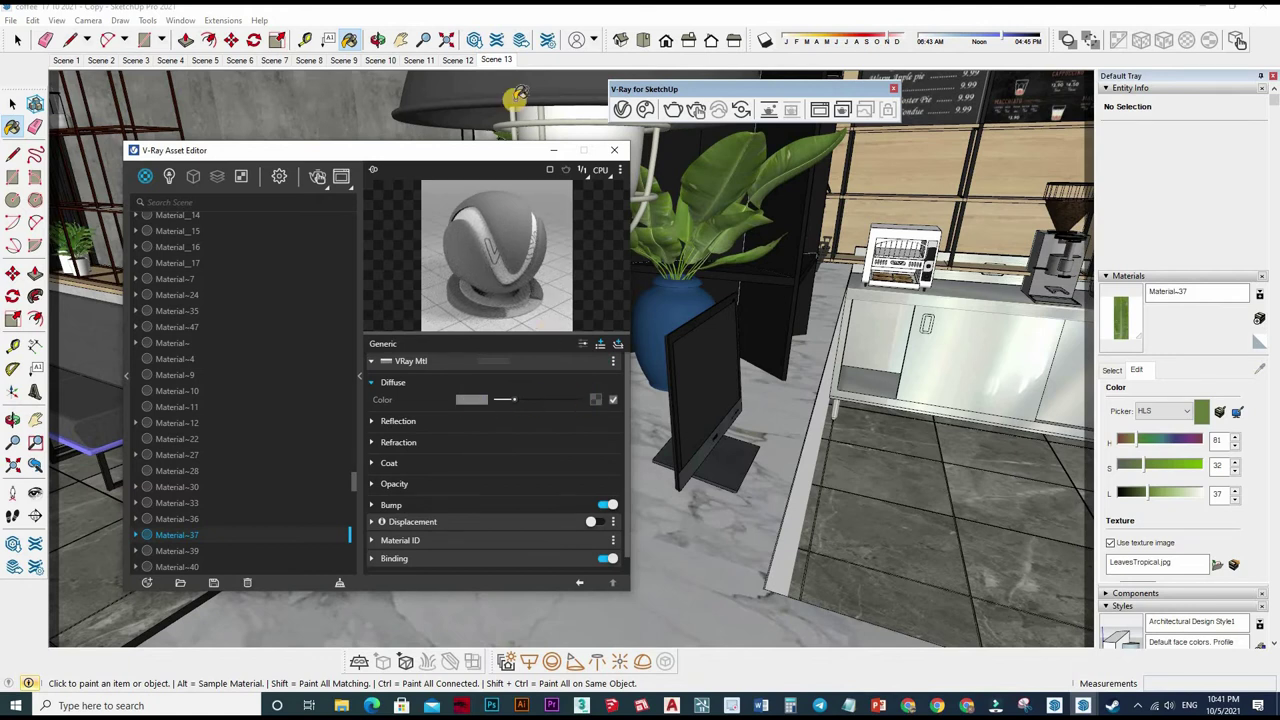
left_click(545, 185)
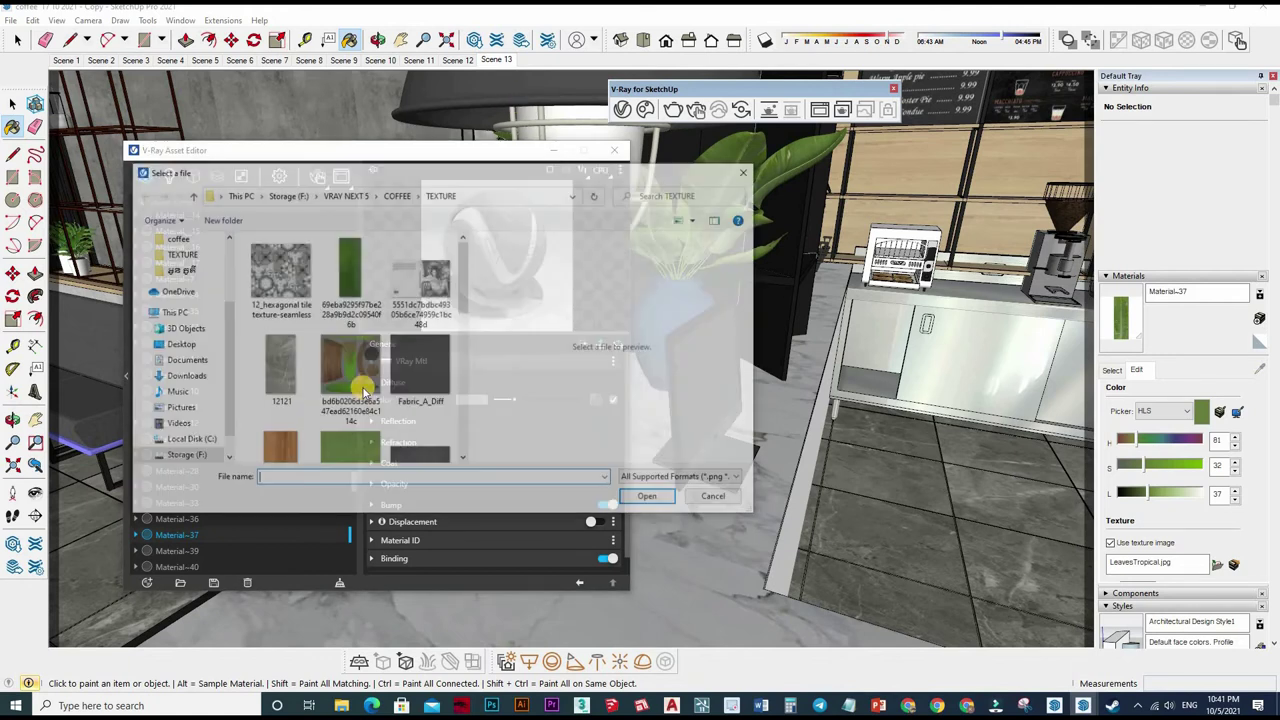
scroll(370, 344, "down", 3)
double_click(346, 337)
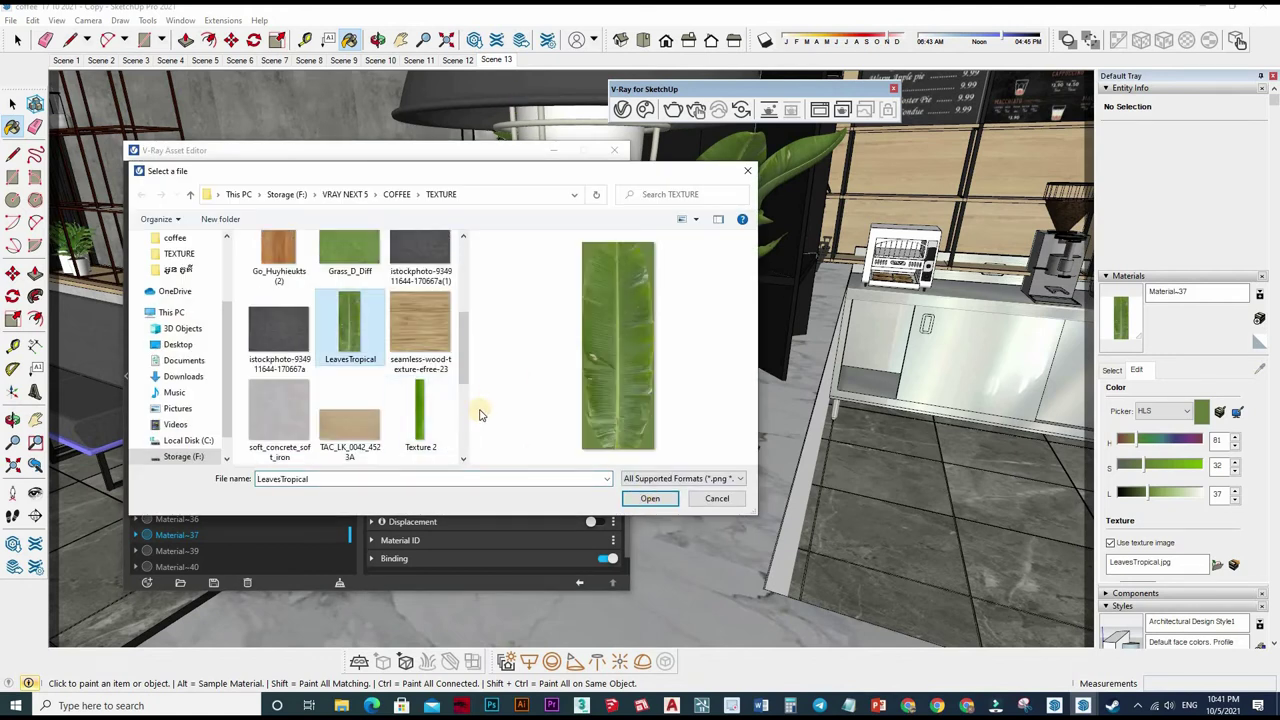
left_click(597, 400)
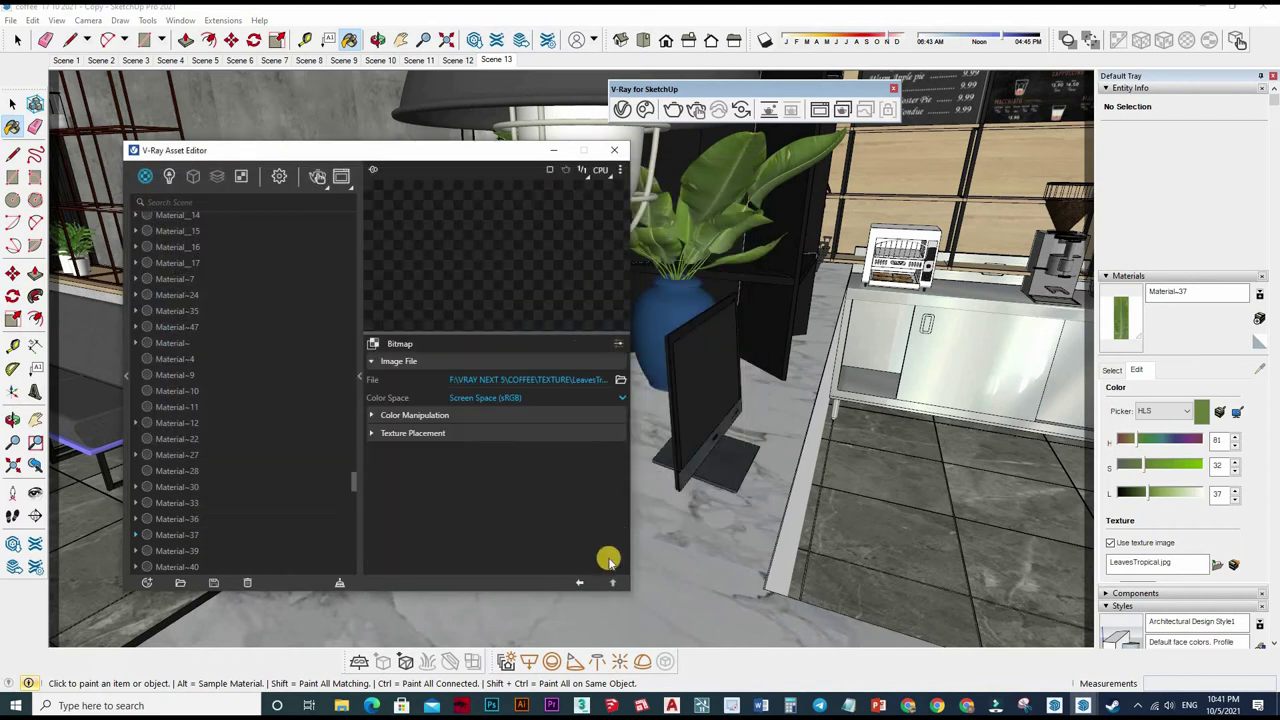
key("alt+Left")
Step: Copy the Binding leaf texture for pasting into Reflection Glossiness
right_click(596, 400)
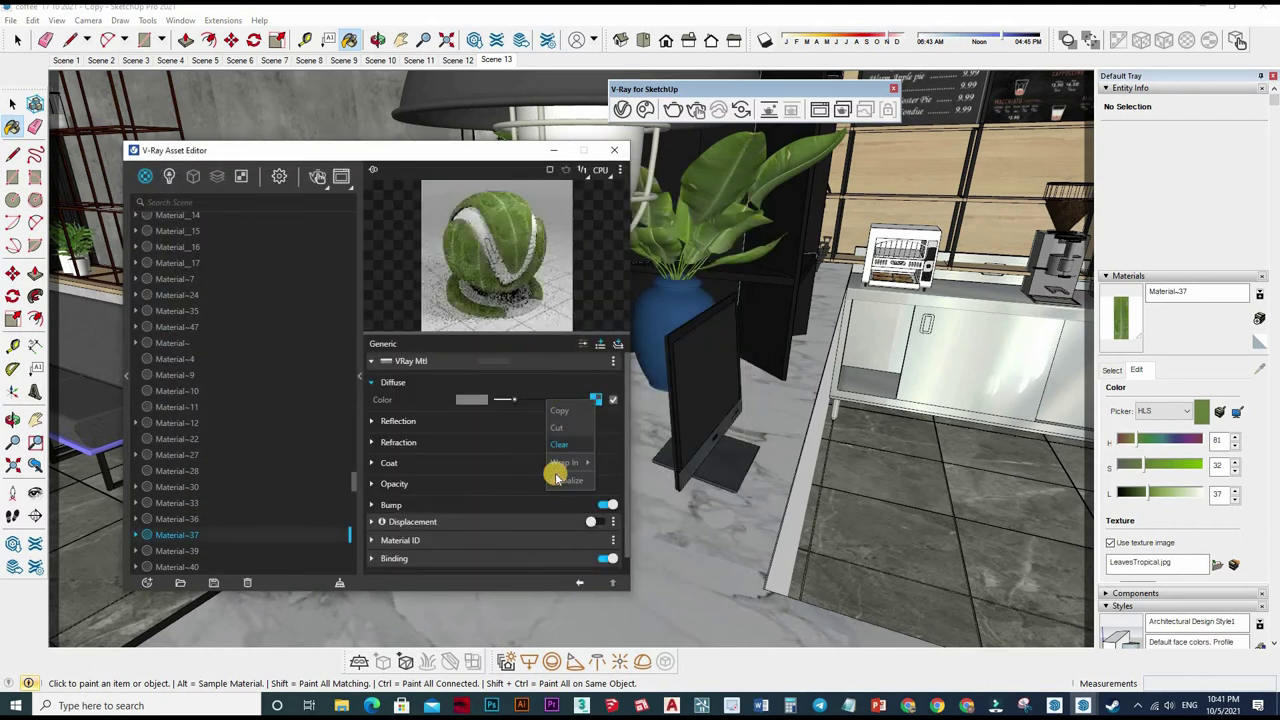
scroll(500, 530, "down", 1)
left_click(590, 540)
scroll(598, 540, "down", 4)
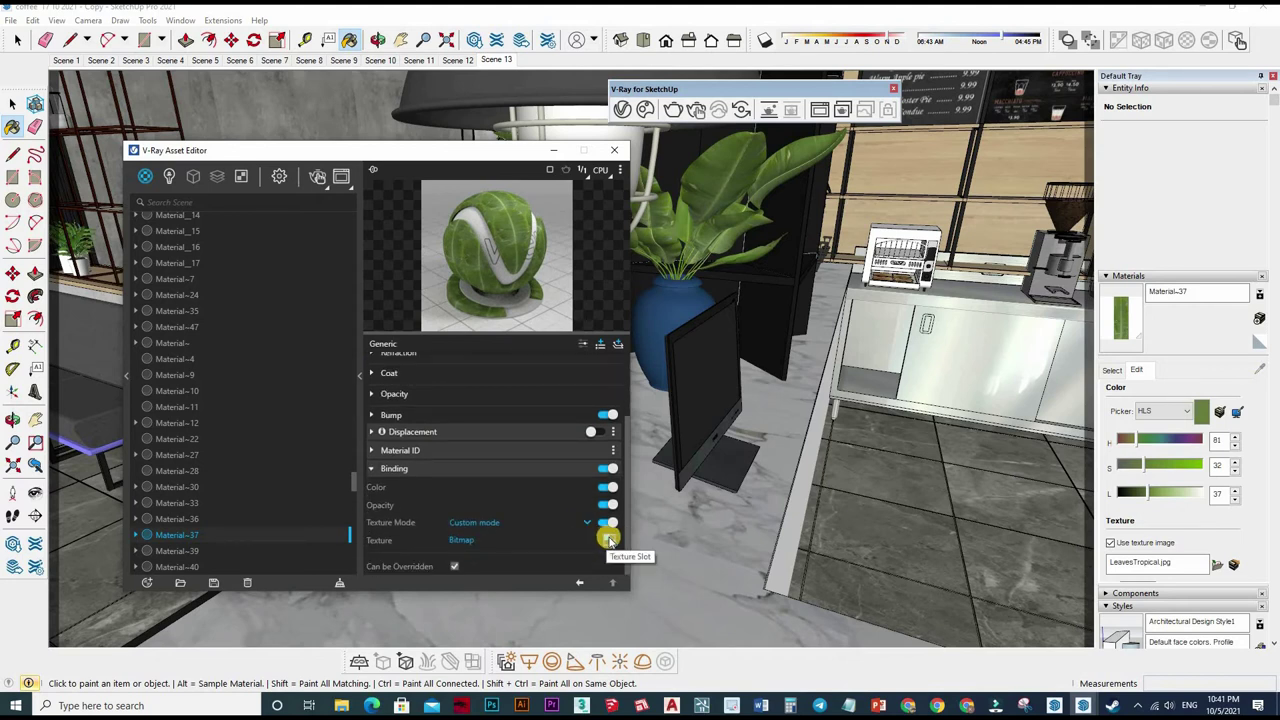
right_click(609, 540)
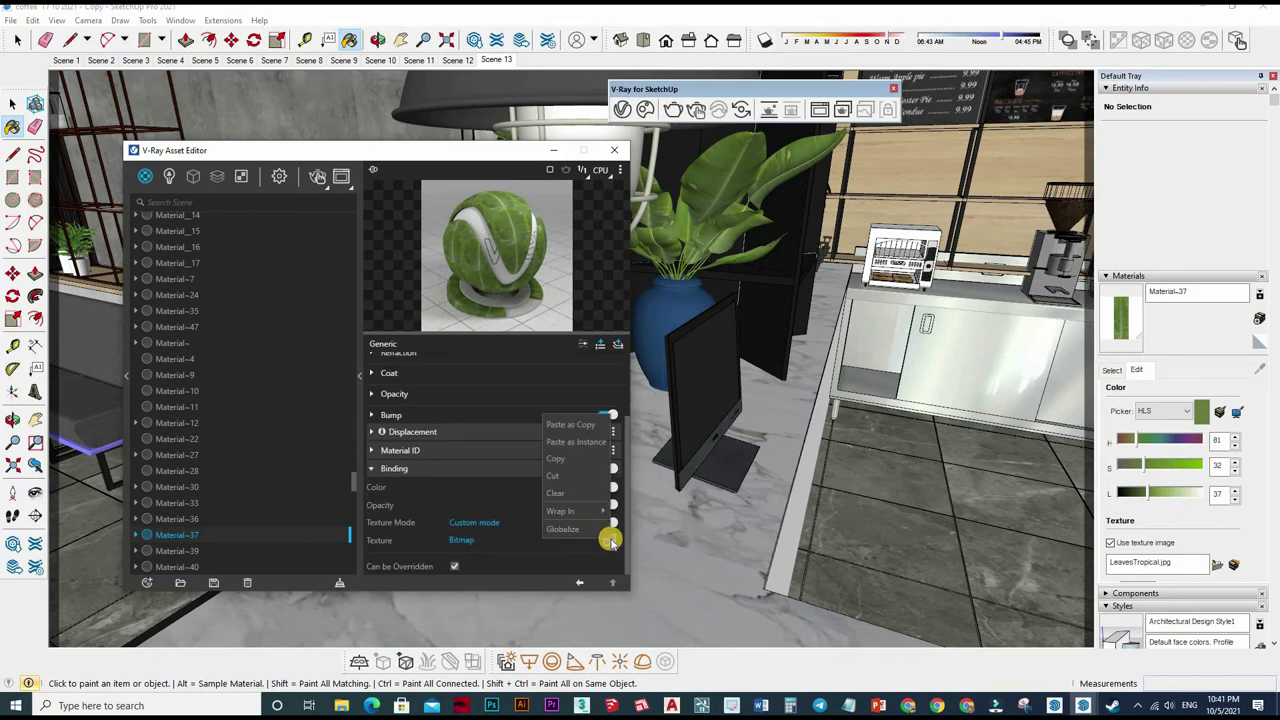
left_click(581, 583)
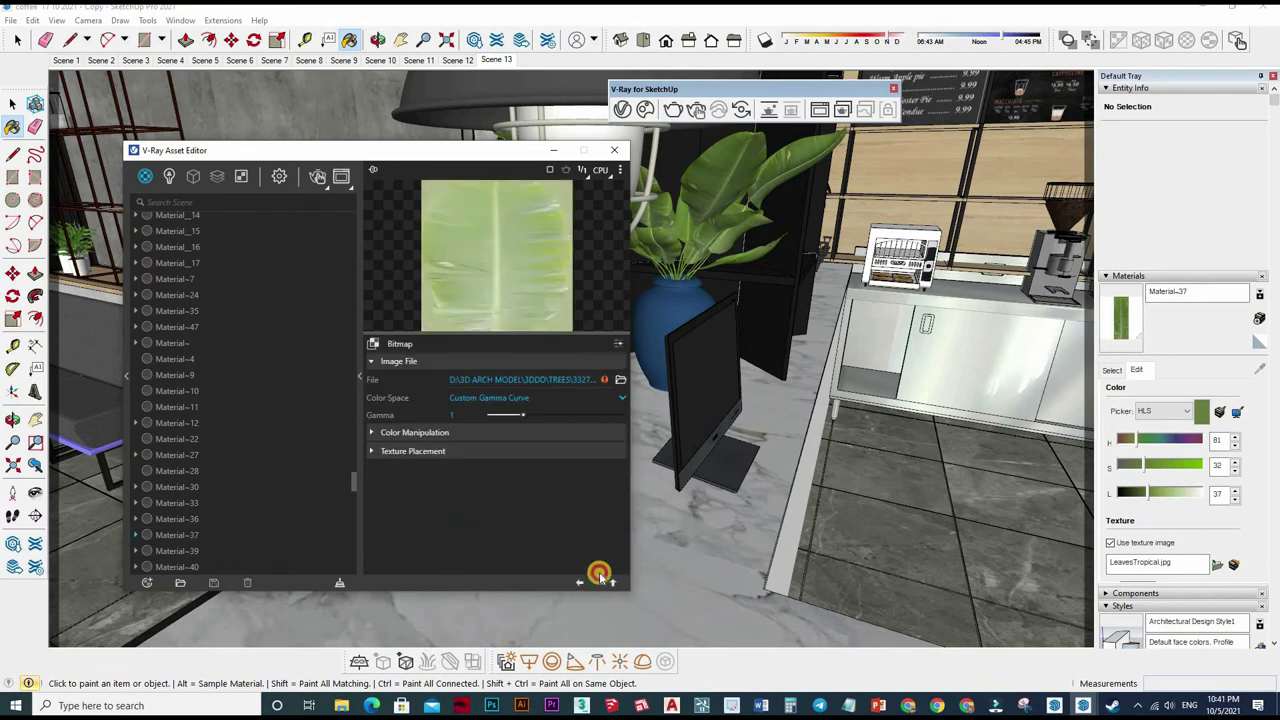
right_click(600, 535)
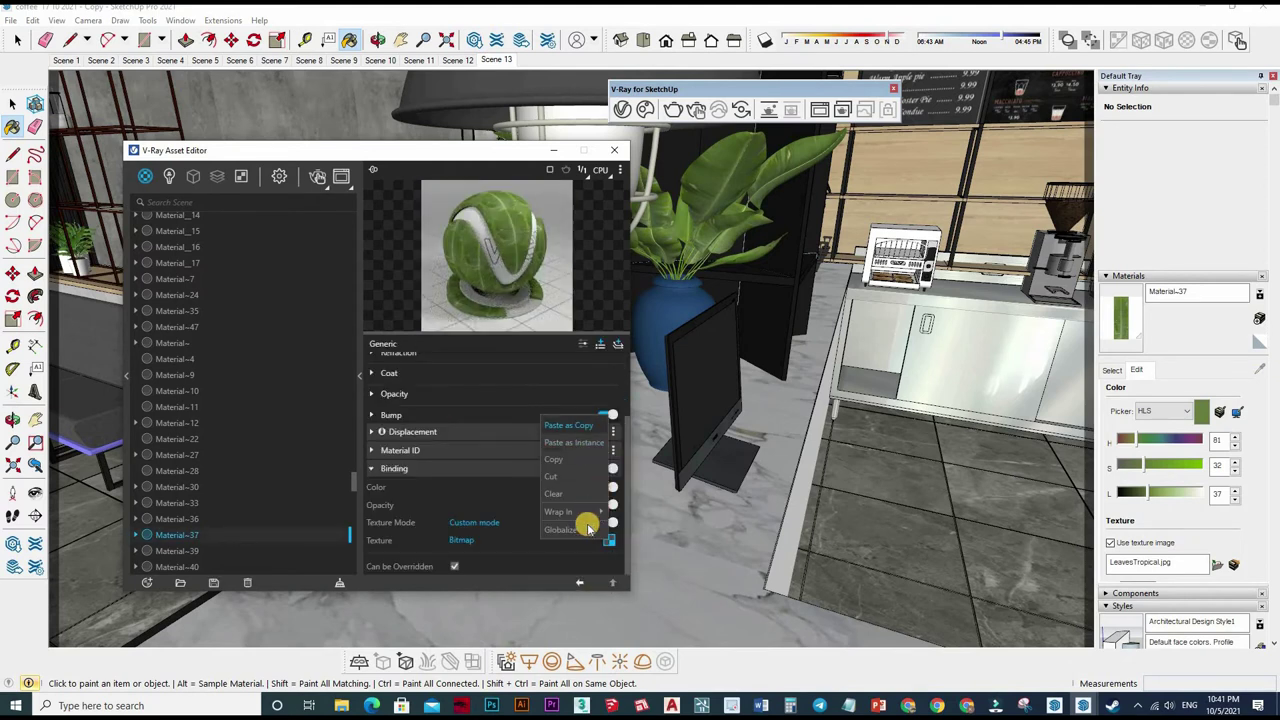
left_click(585, 537)
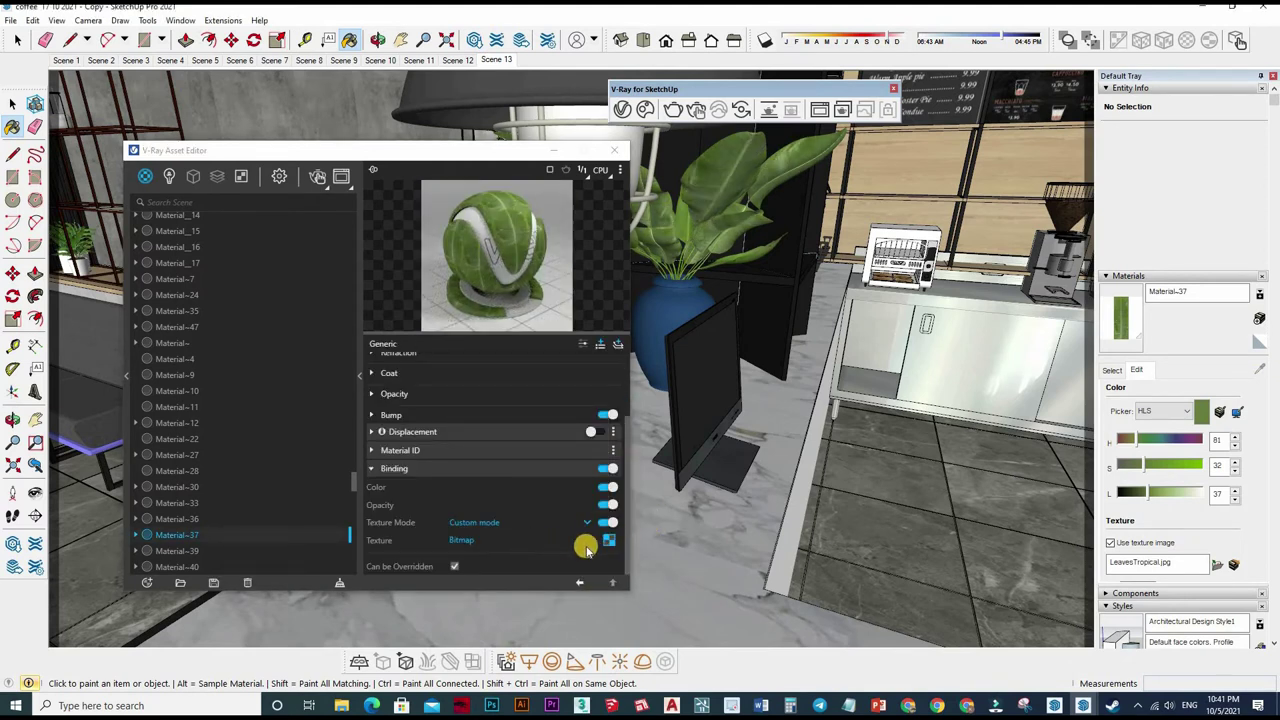
right_click(609, 540)
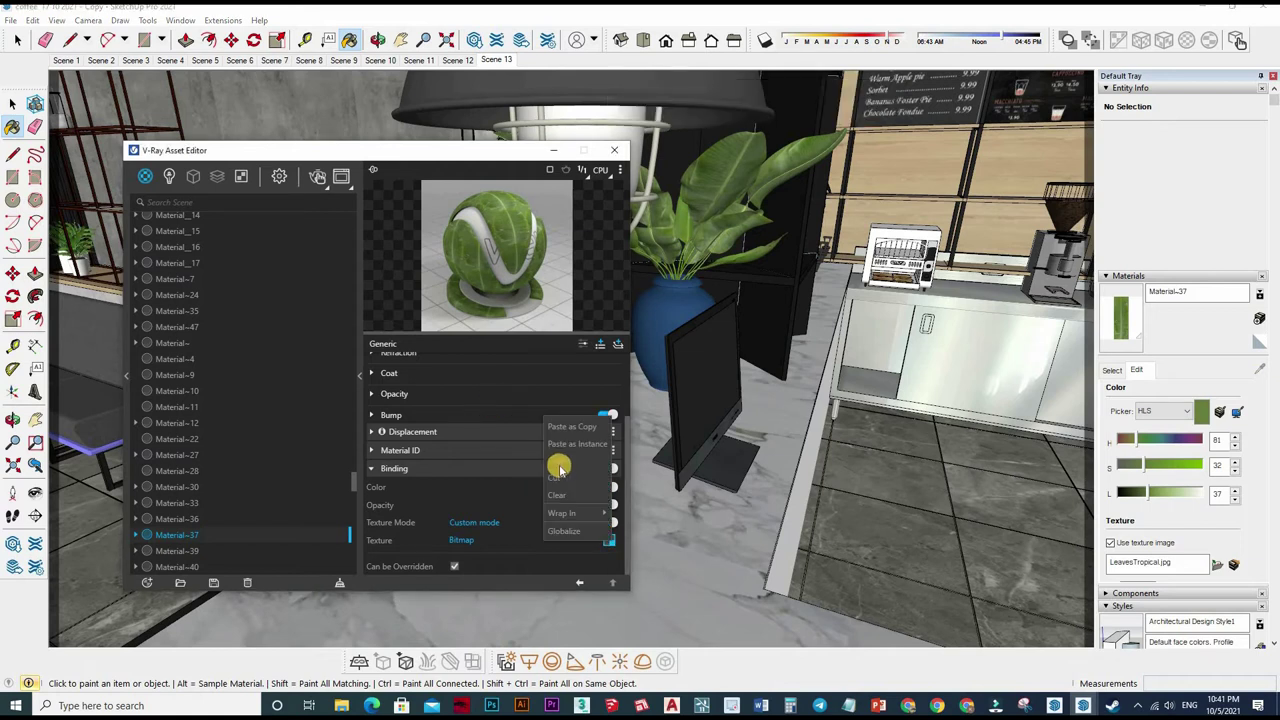
left_click(505, 420)
scroll(505, 420, "up", 3)
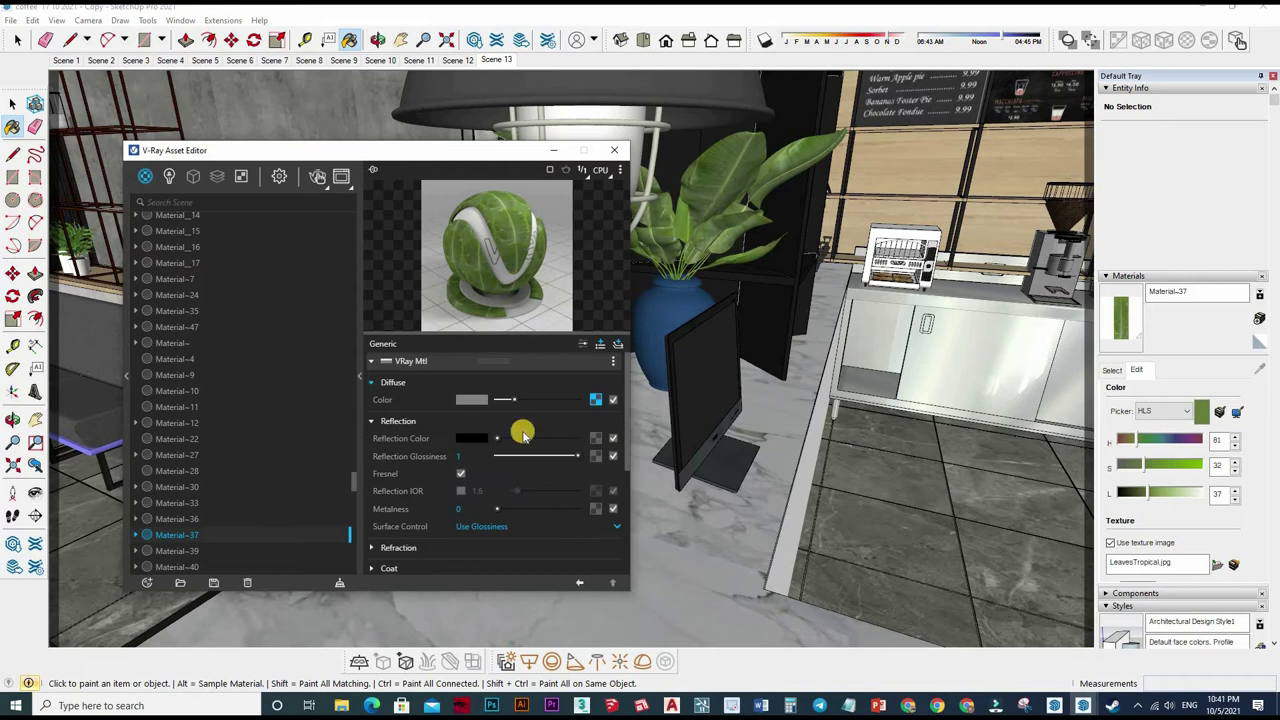
right_click(597, 455)
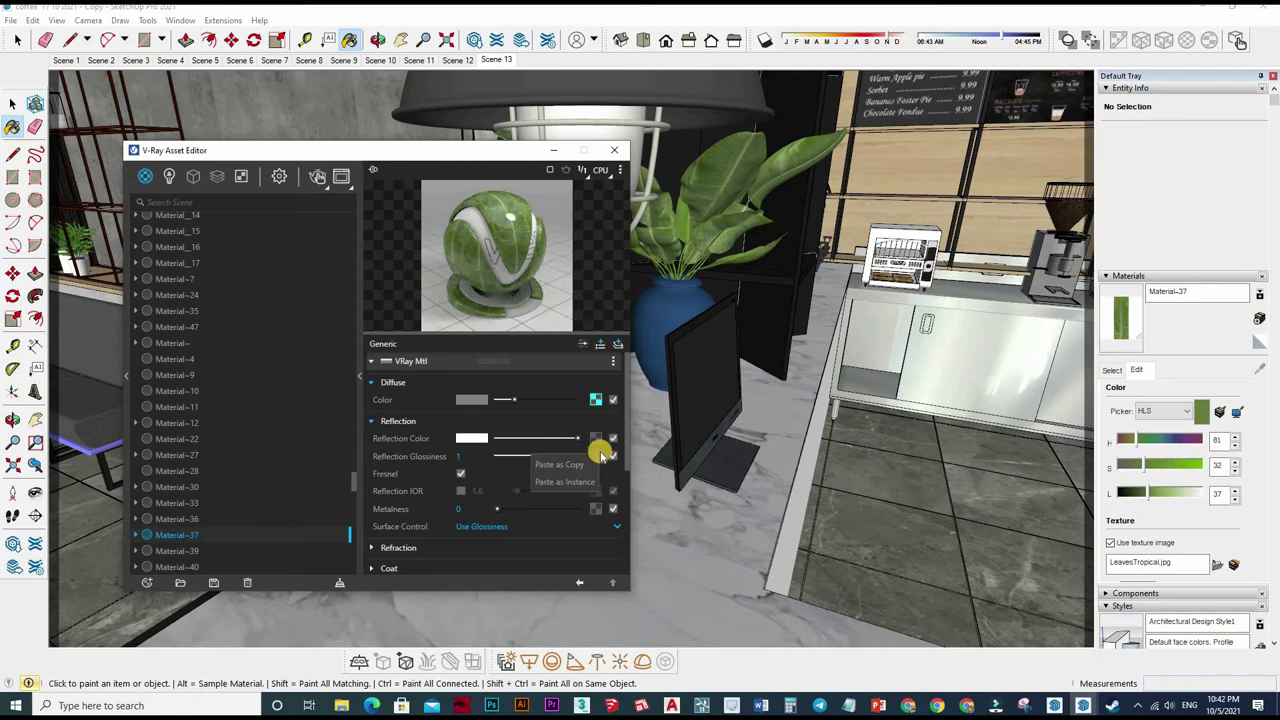
right_click(571, 255)
Step: Paste the leaf texture into Reflection Glossiness and set its colour-correction brightness to 0.564
left_click(613, 385)
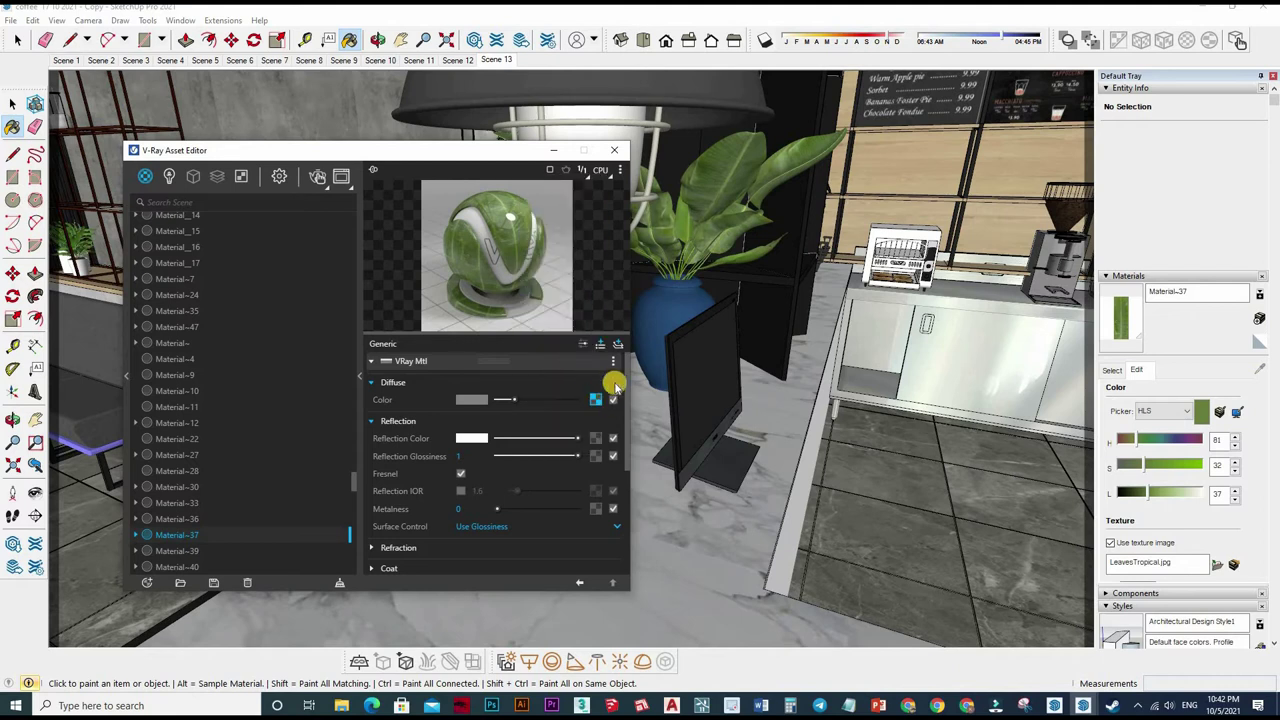
left_click(615, 387)
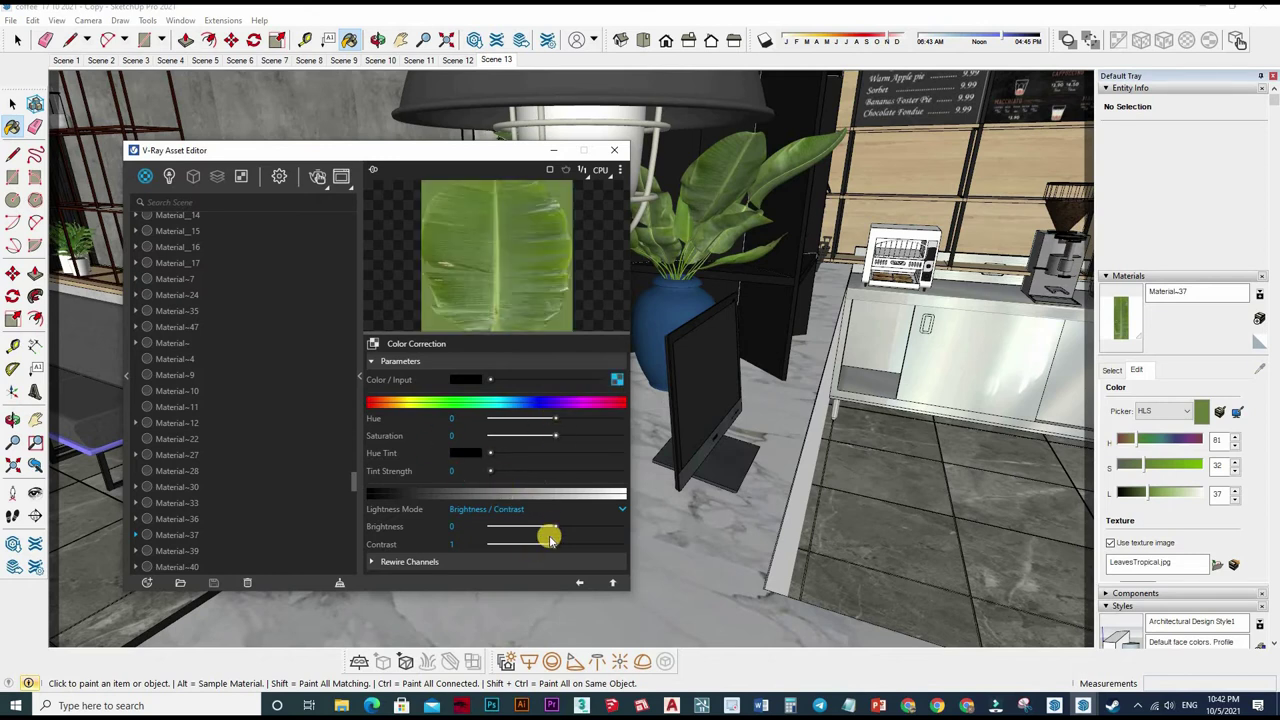
left_click_drag(550, 538, 580, 515)
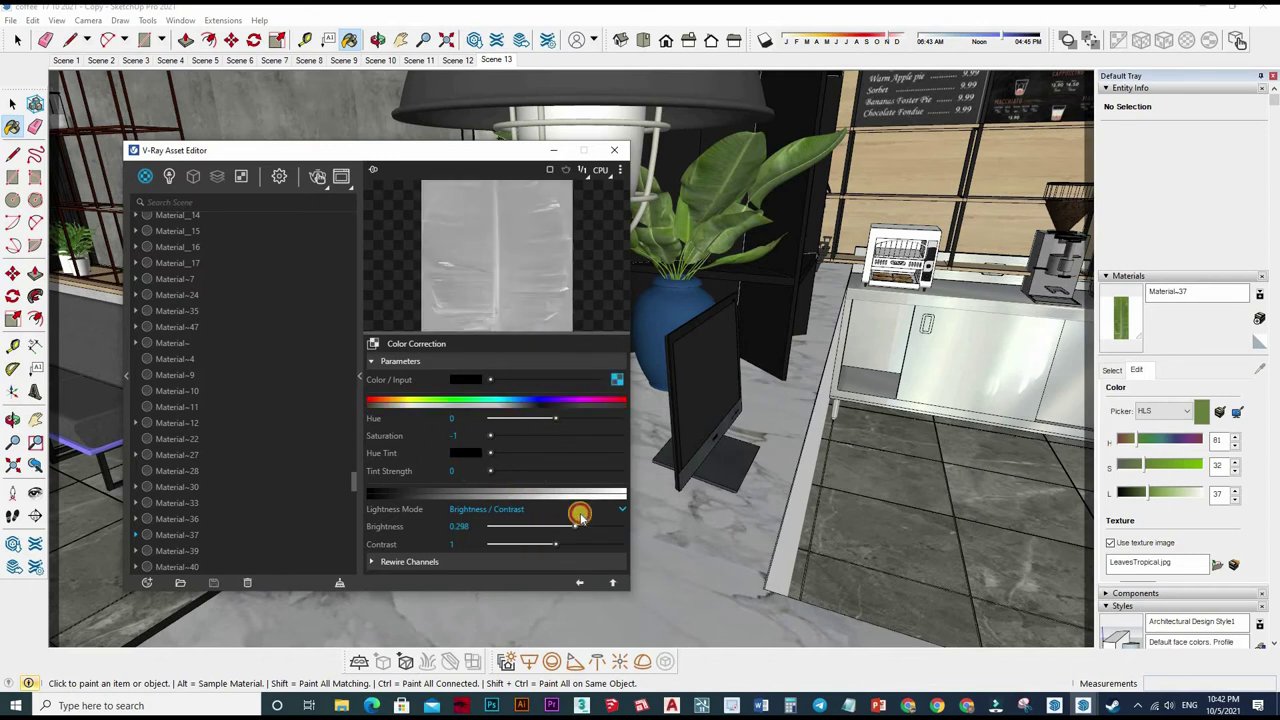
left_click(611, 450)
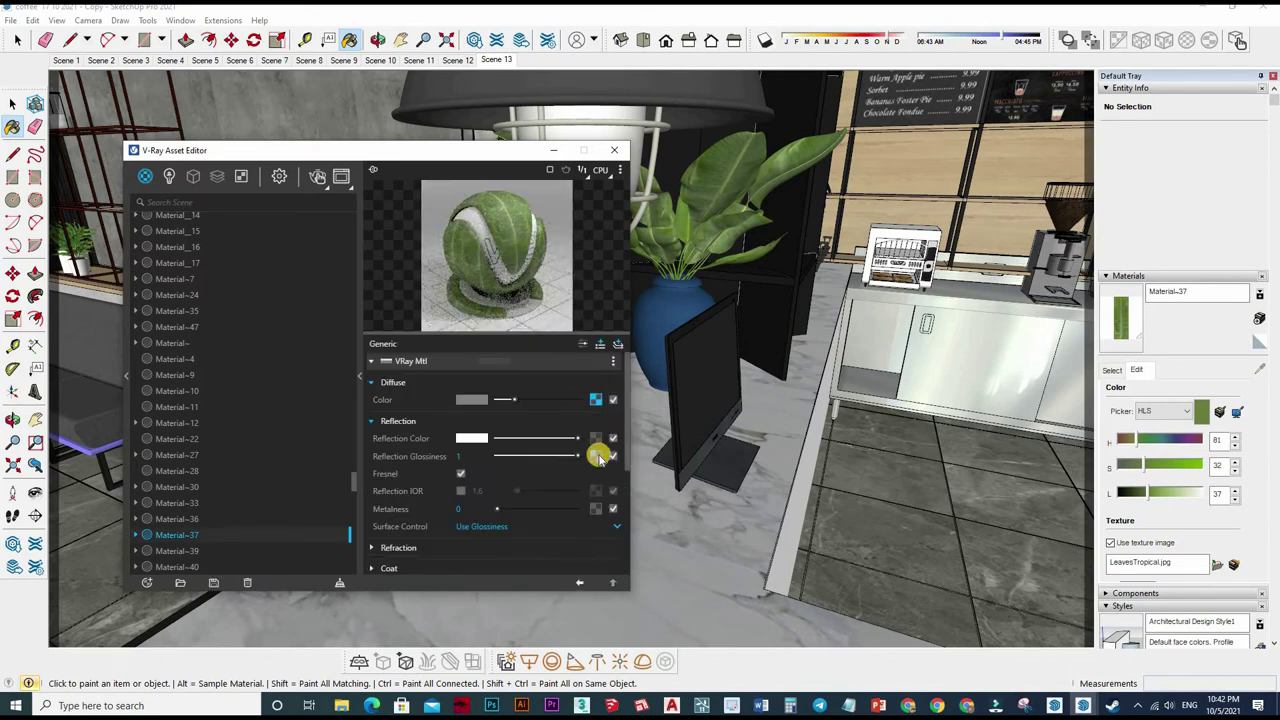
left_click(578, 527)
left_click_drag(594, 528, 580, 577)
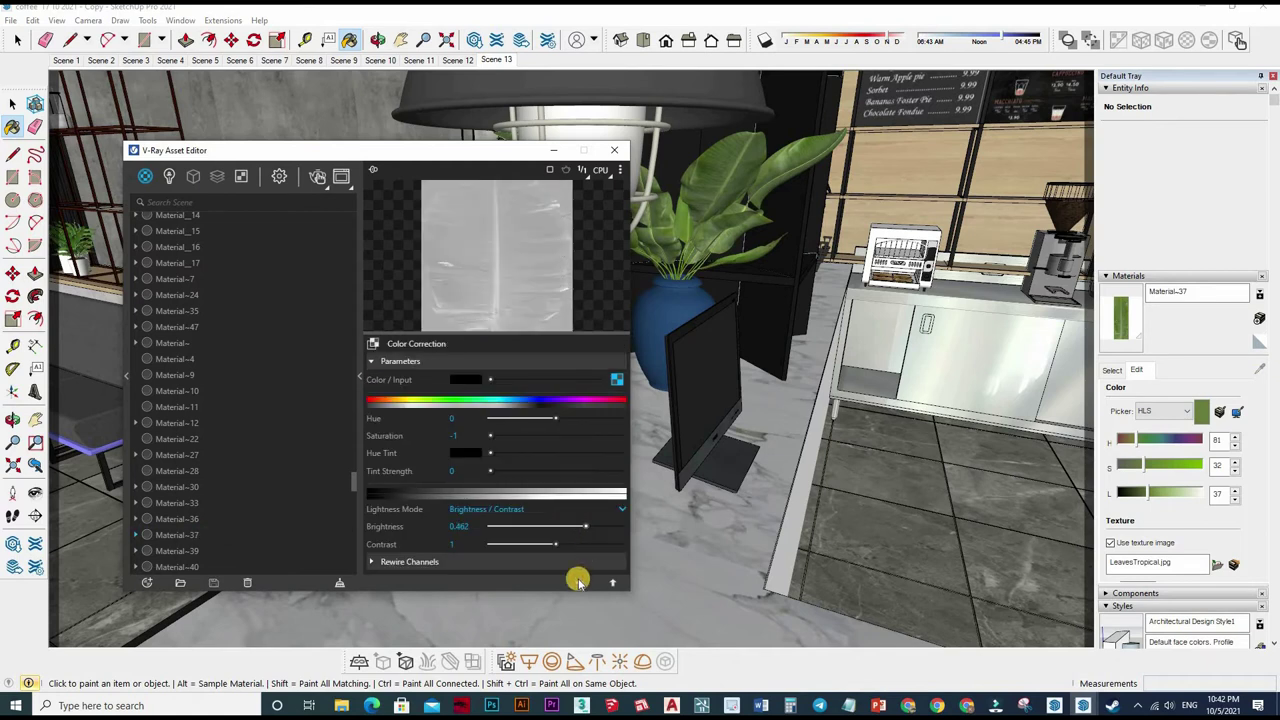
left_click(585, 455)
left_click(595, 456)
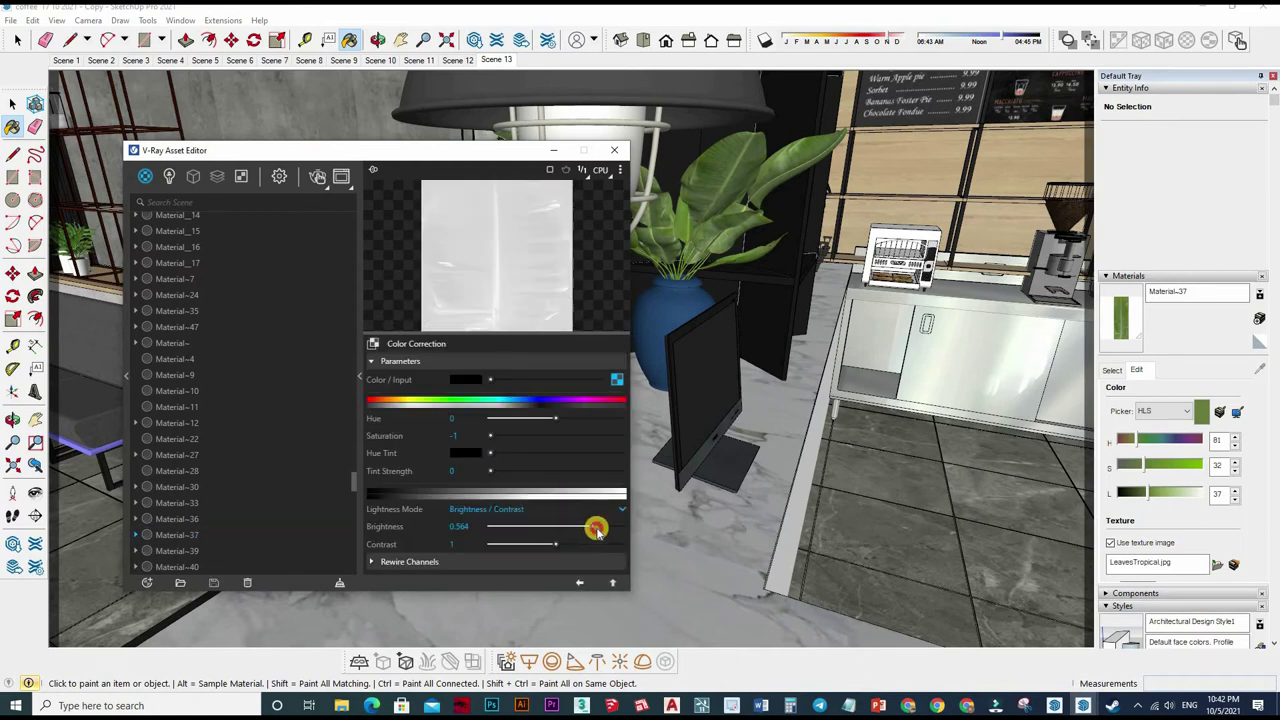
left_click(584, 581)
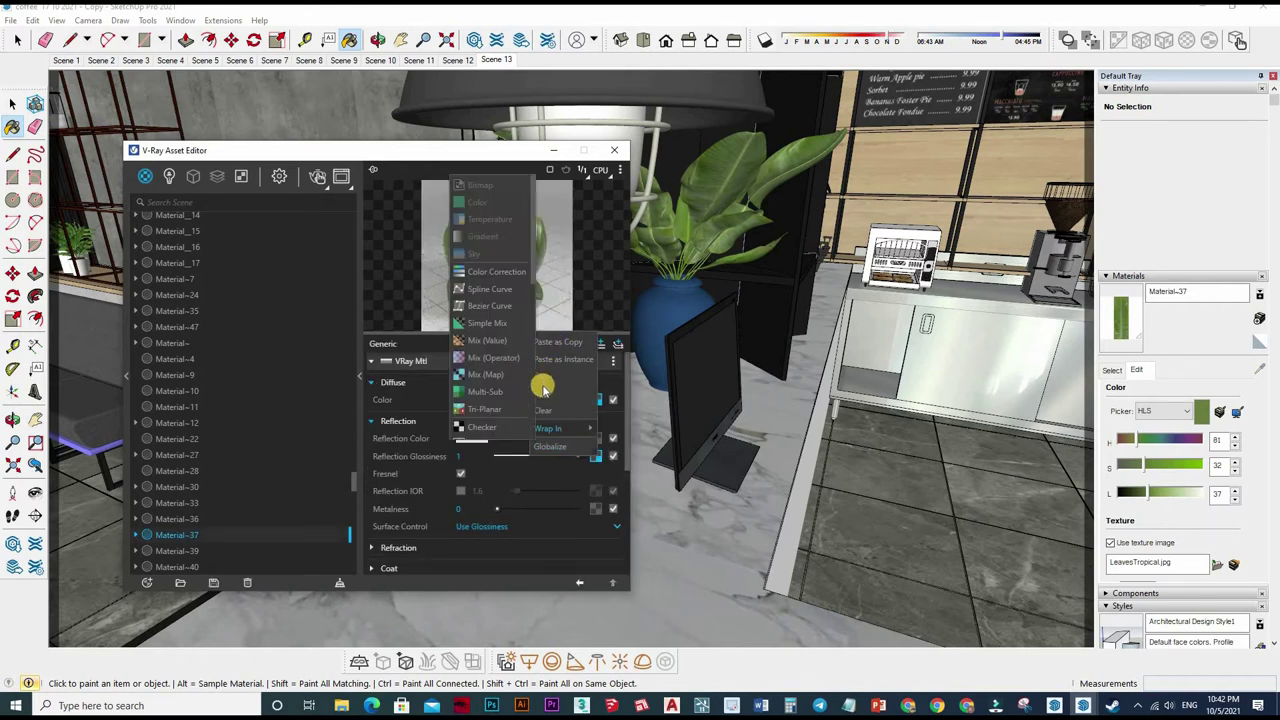
Step: Turn on Material-37's Bump in Bump Map mode with an amount of 0.1
scroll(459, 446, "down", 1)
scroll(459, 446, "down", 5)
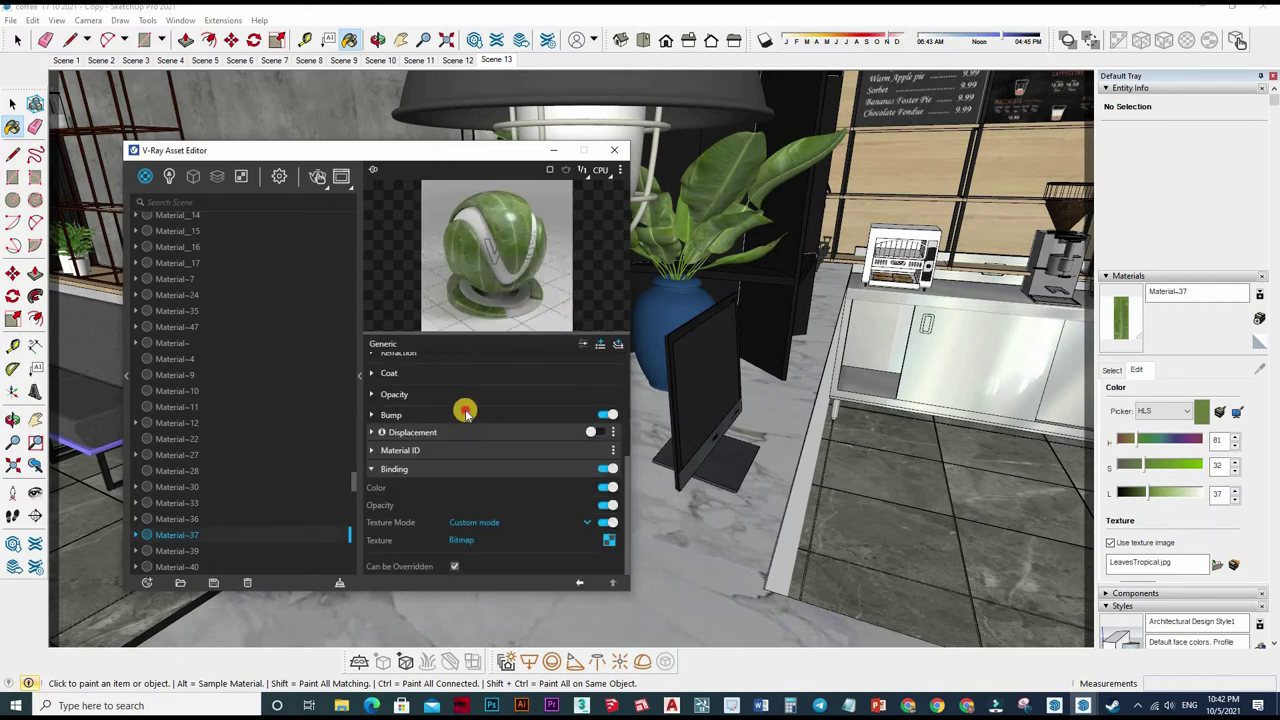
left_click(611, 420)
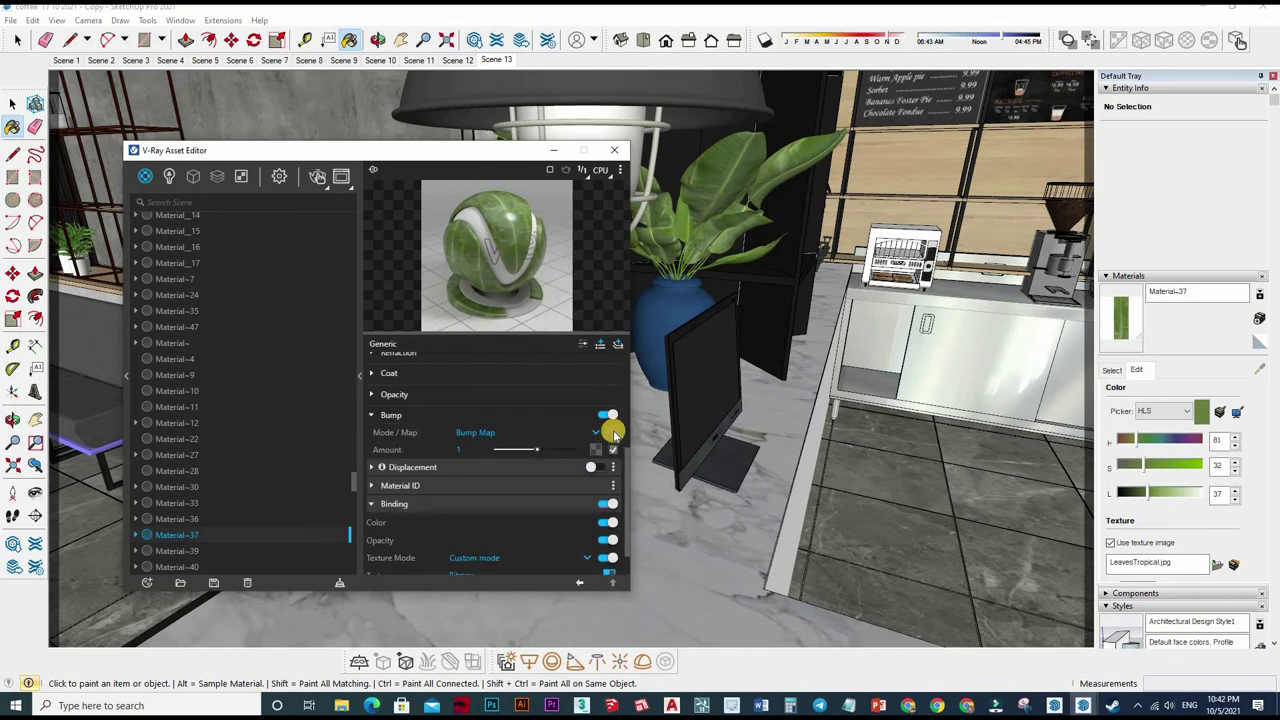
left_click(582, 441)
double_click(458, 450)
type("0.1")
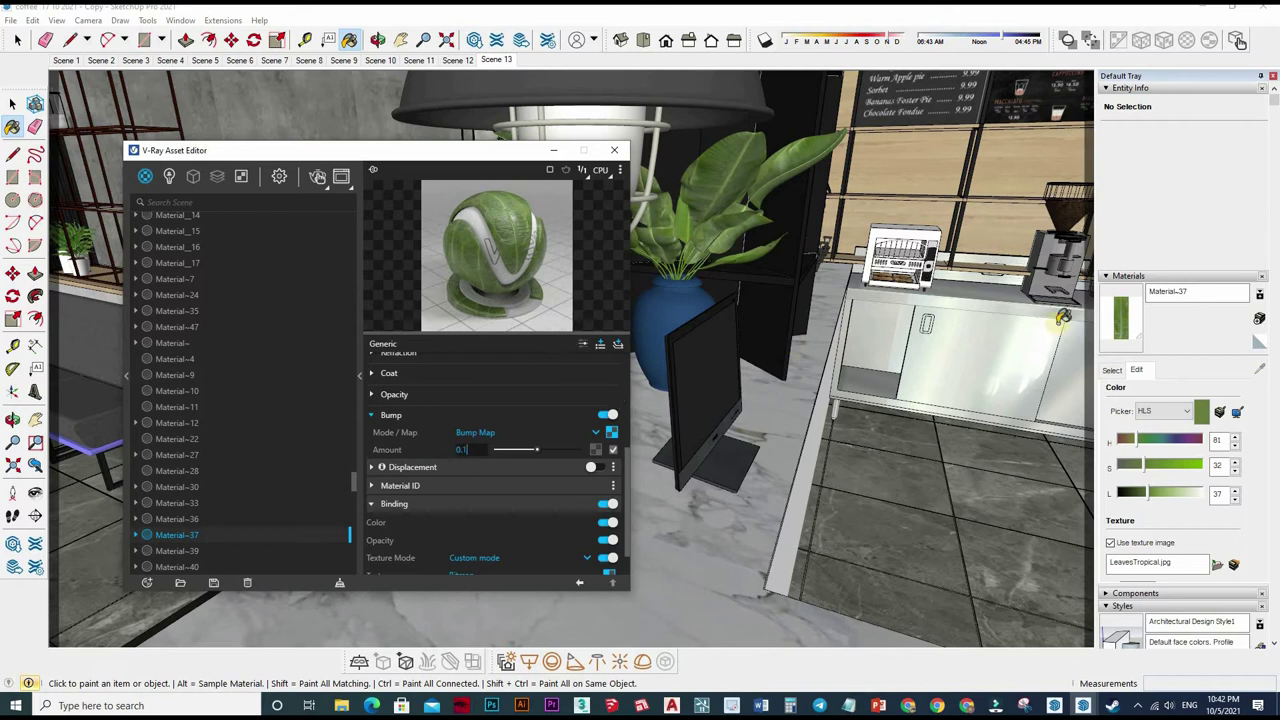
key("Return")
left_click(1112, 369)
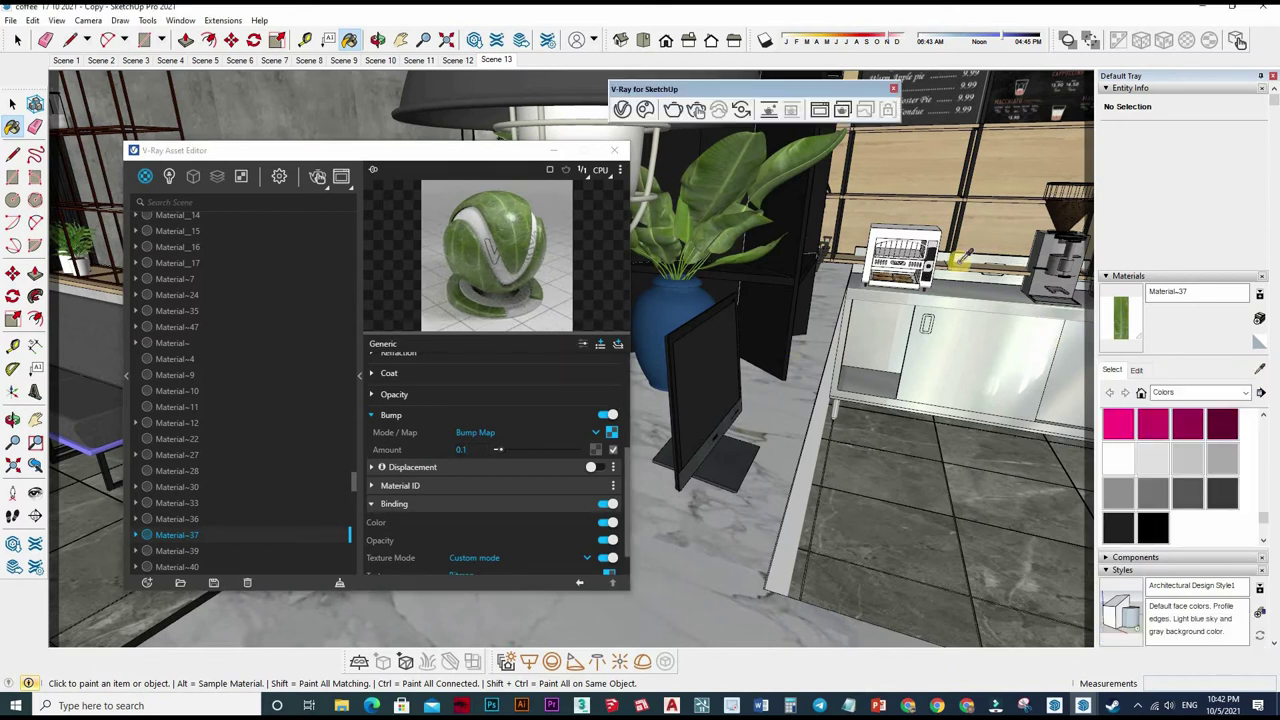
Step: Sample the counter's [Color_003]4 material and open its diffuse colour-correction and texture settings
middle_click_drag(910, 413, 486, 334)
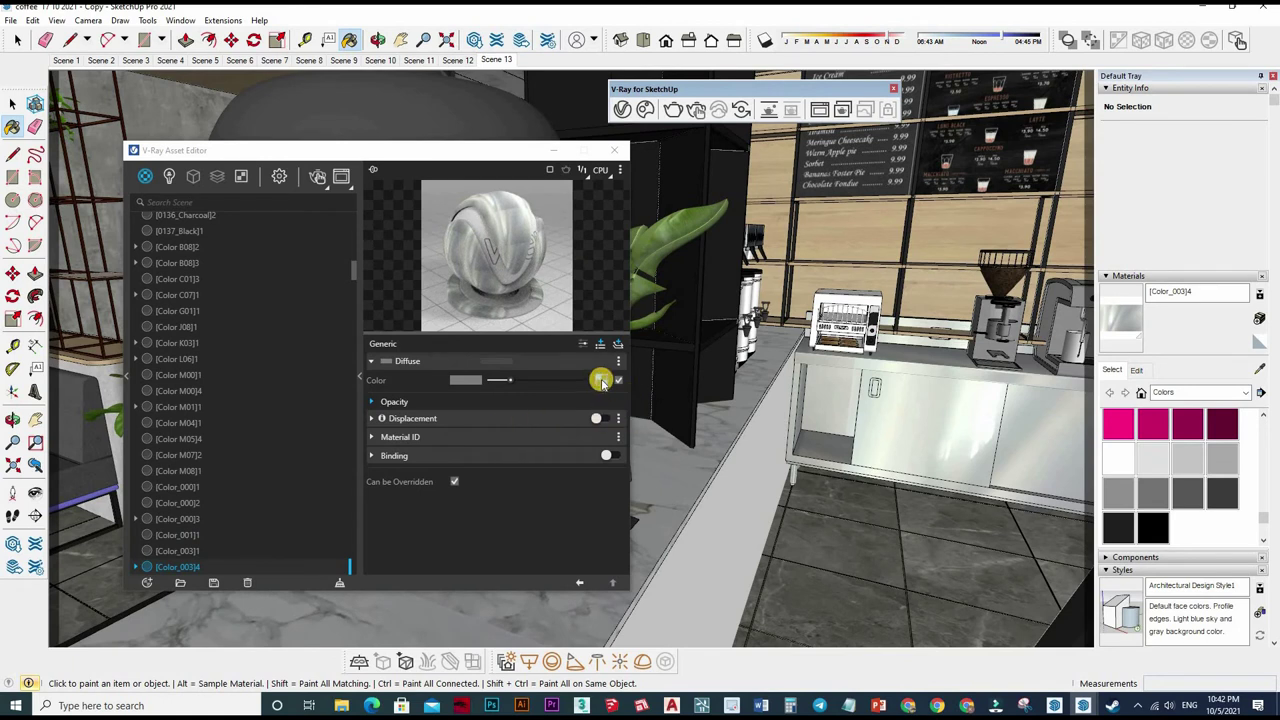
left_click(600, 381)
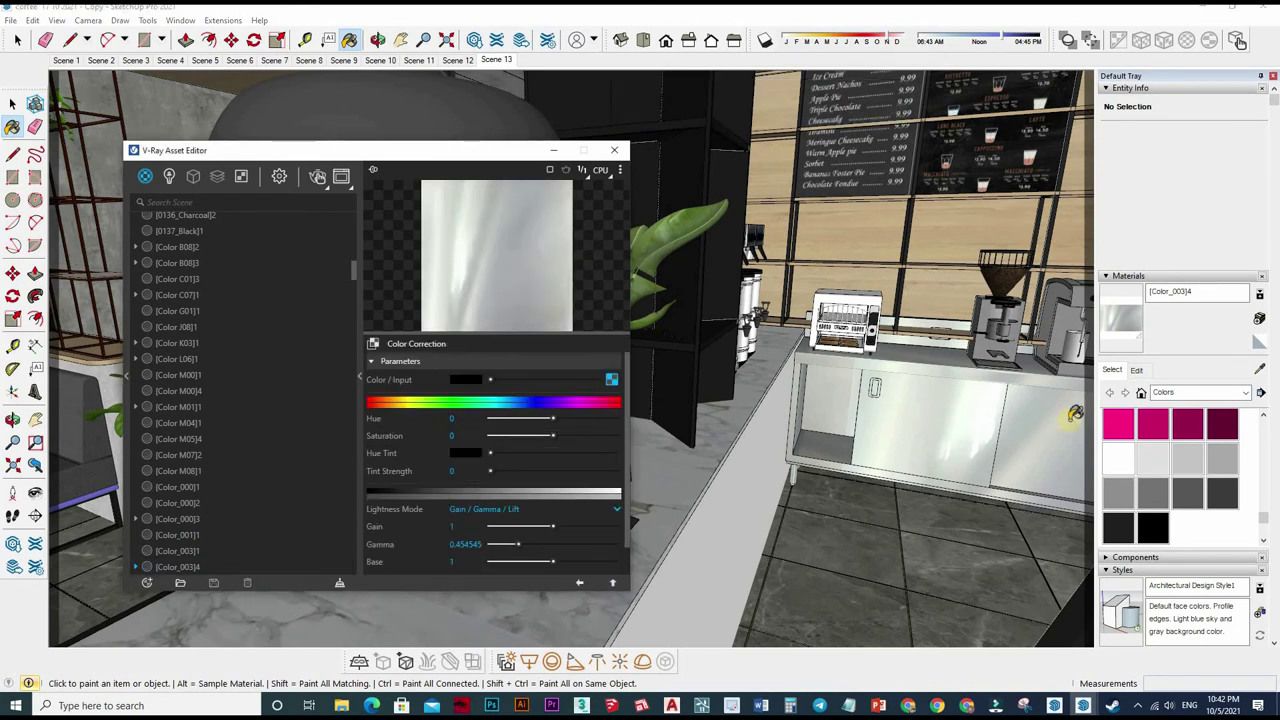
left_click(1137, 370)
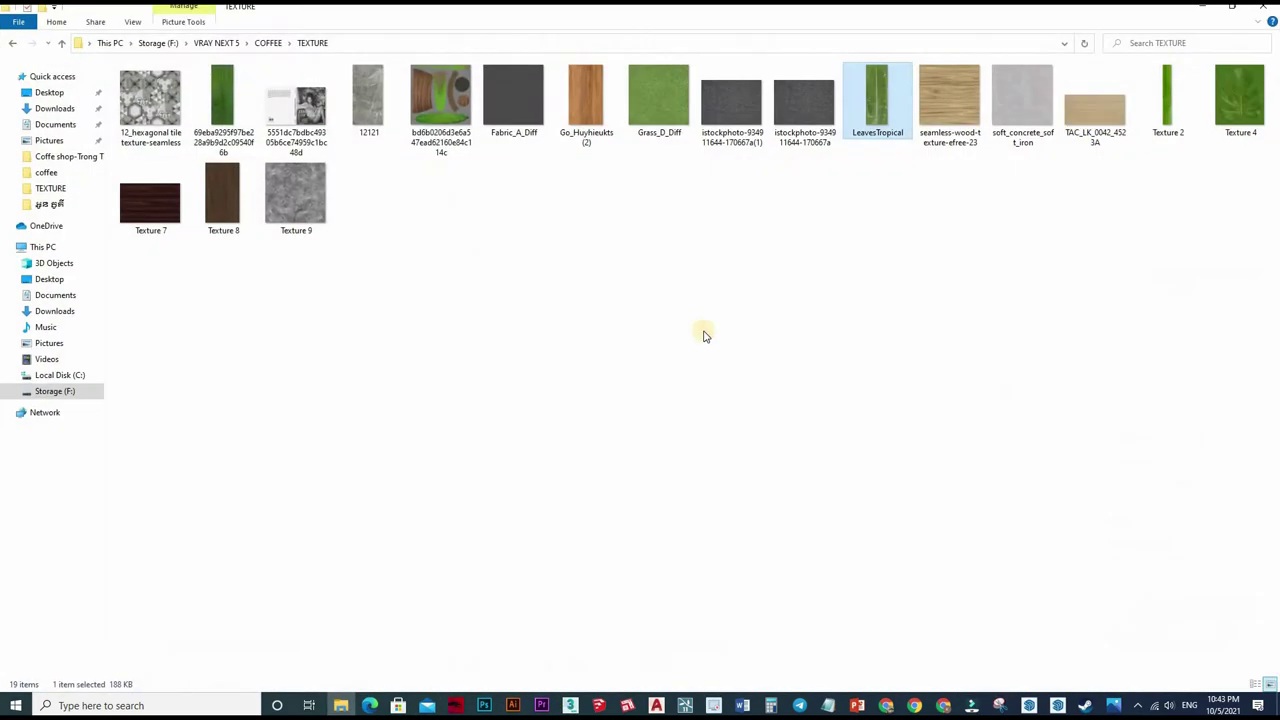
Step: Paste stainless_steel_coil_03 into the COFFEE TEXTURE folder
key("ctrl+v")
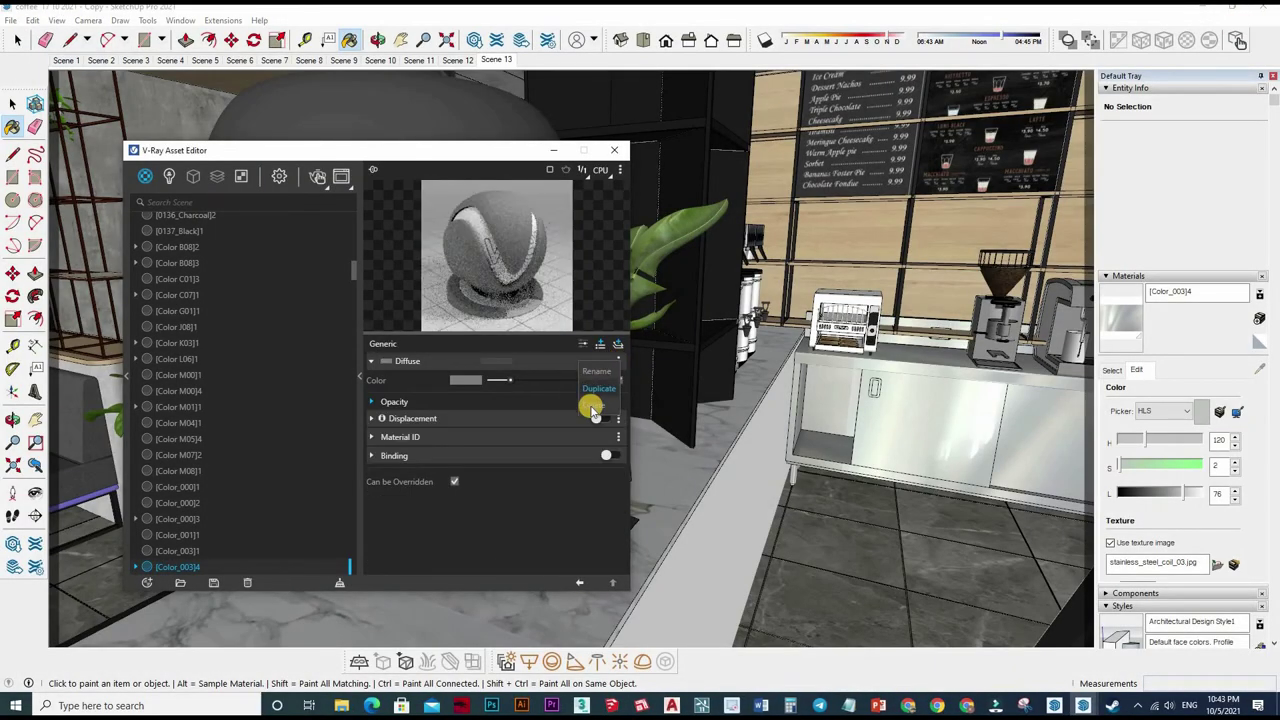
Step: Clear [Color_003]4's base layer and add a VRay Mtl layer
left_click(618, 345)
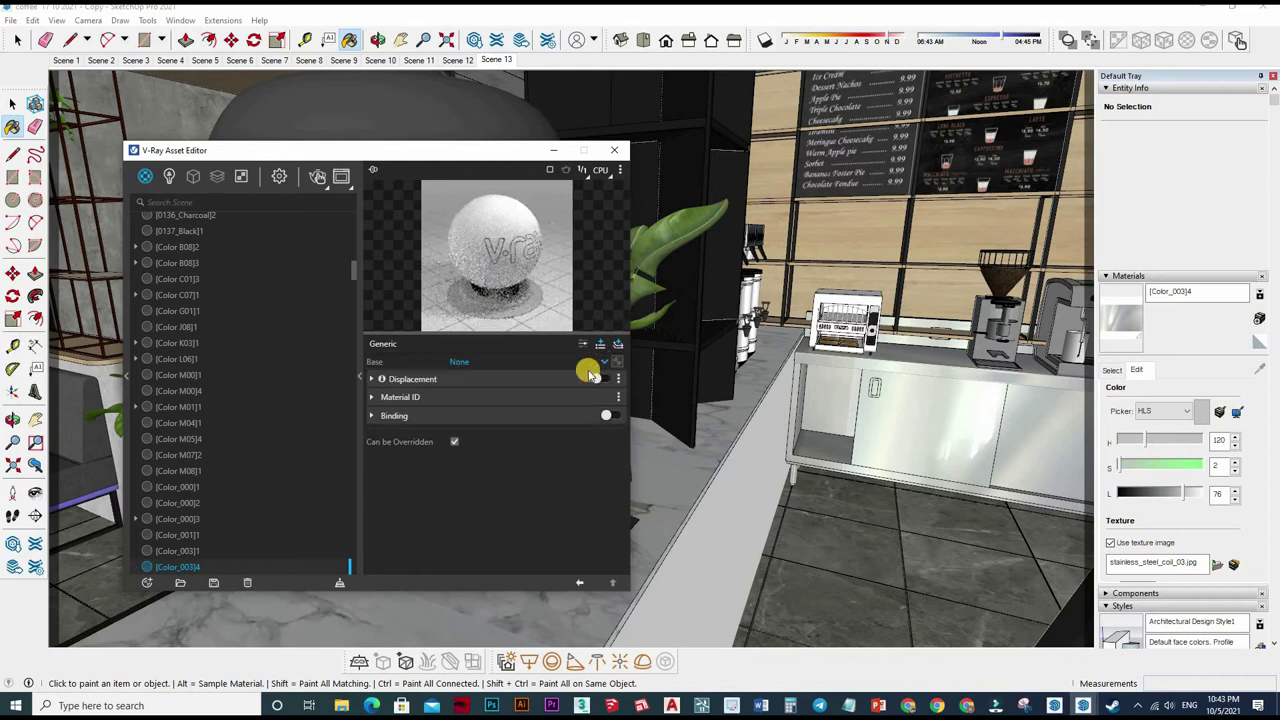
left_click(599, 344)
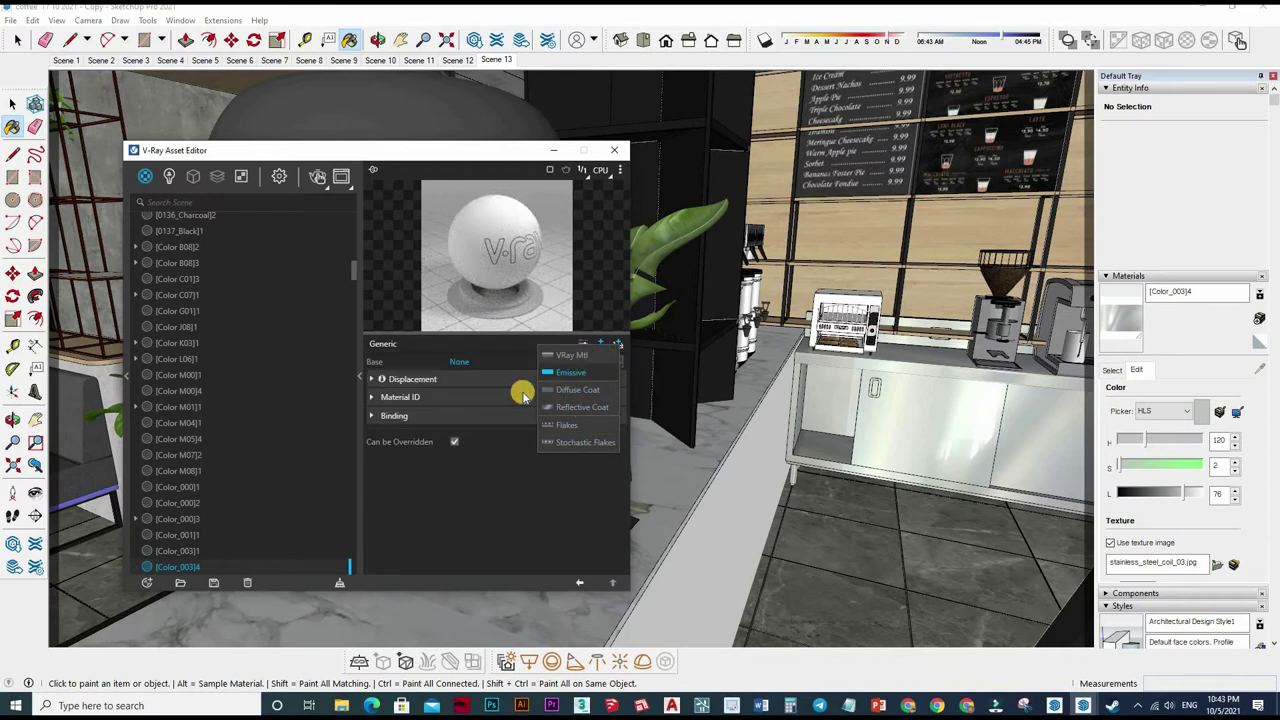
left_click(565, 356)
Step: Load stainless_steel_coil_03 as a Bitmap into the diffuse colour
left_click(545, 171)
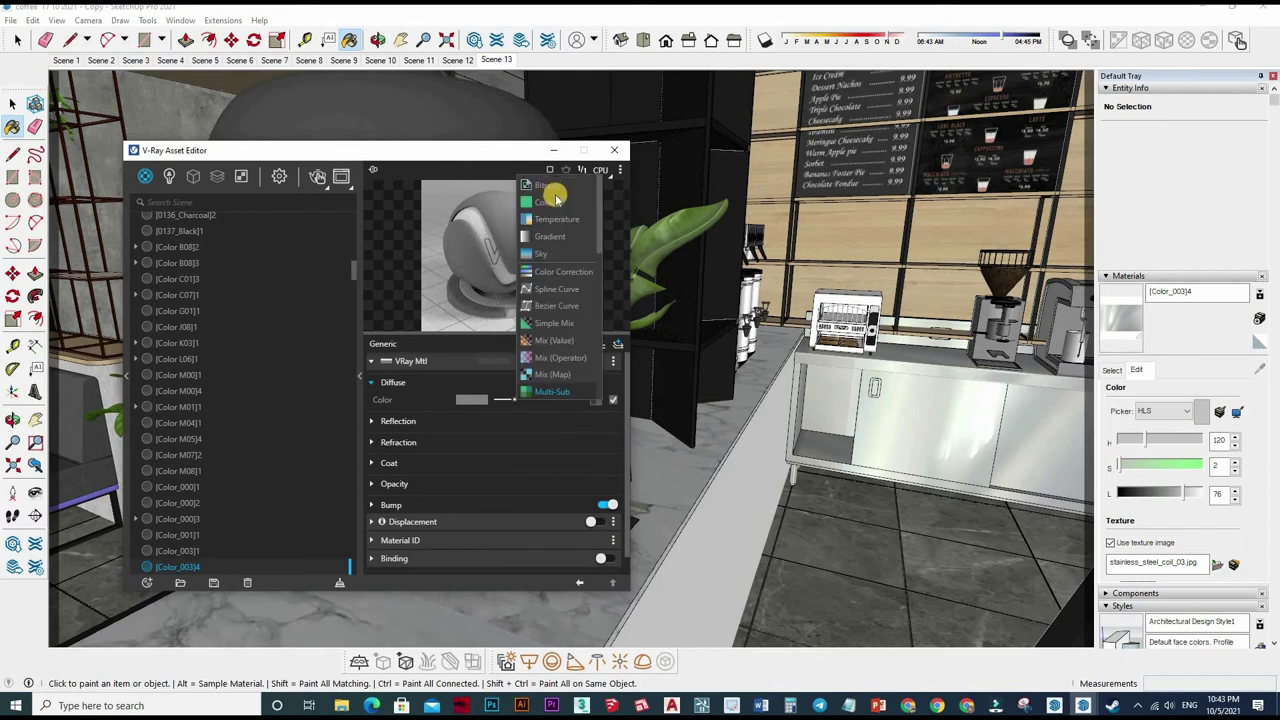
left_click(397, 336)
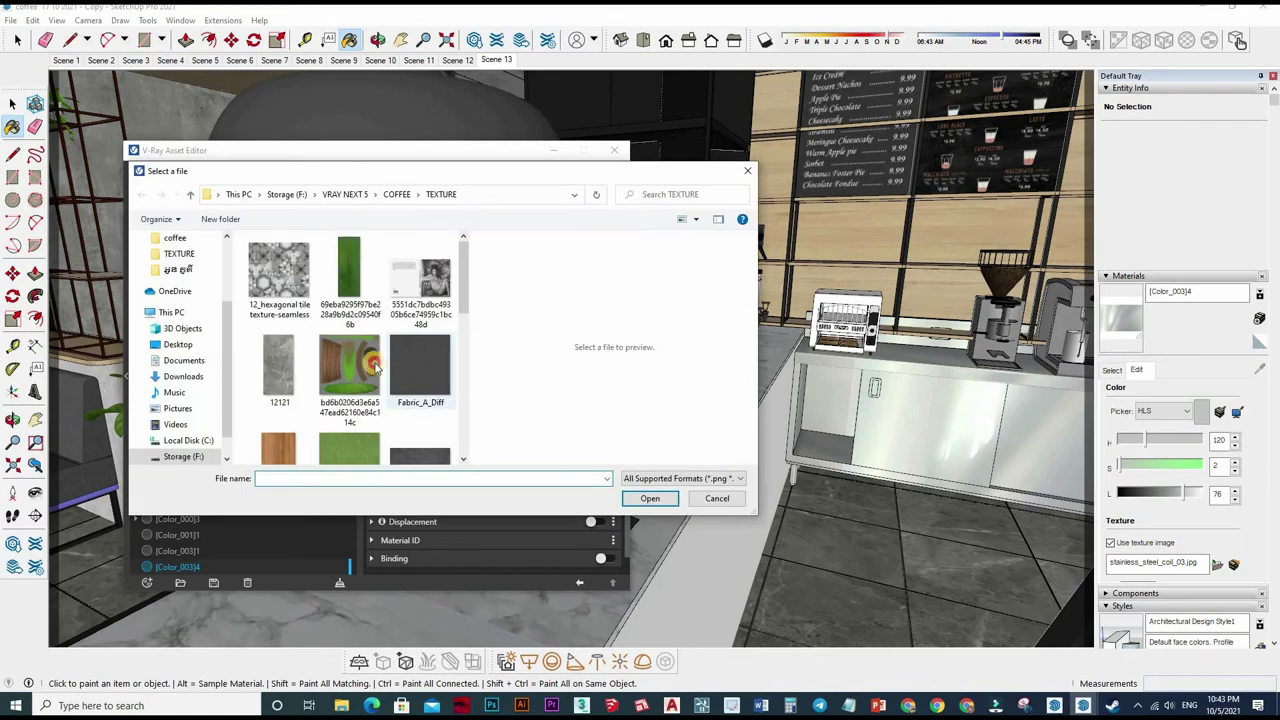
scroll(350, 345, "down", 2)
left_click(350, 345)
key("Return")
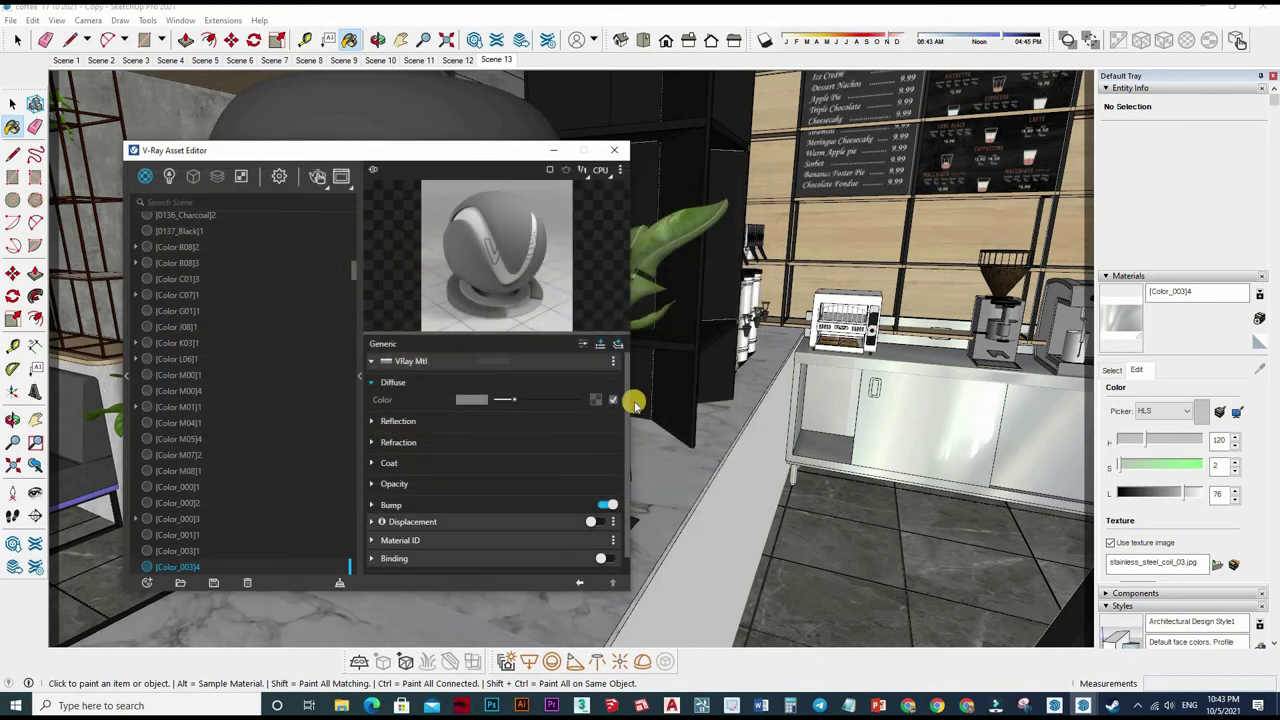
left_click(634, 401)
Step: Copy the steel bitmap from [Color_003]4's Diffuse slot
left_click(596, 400)
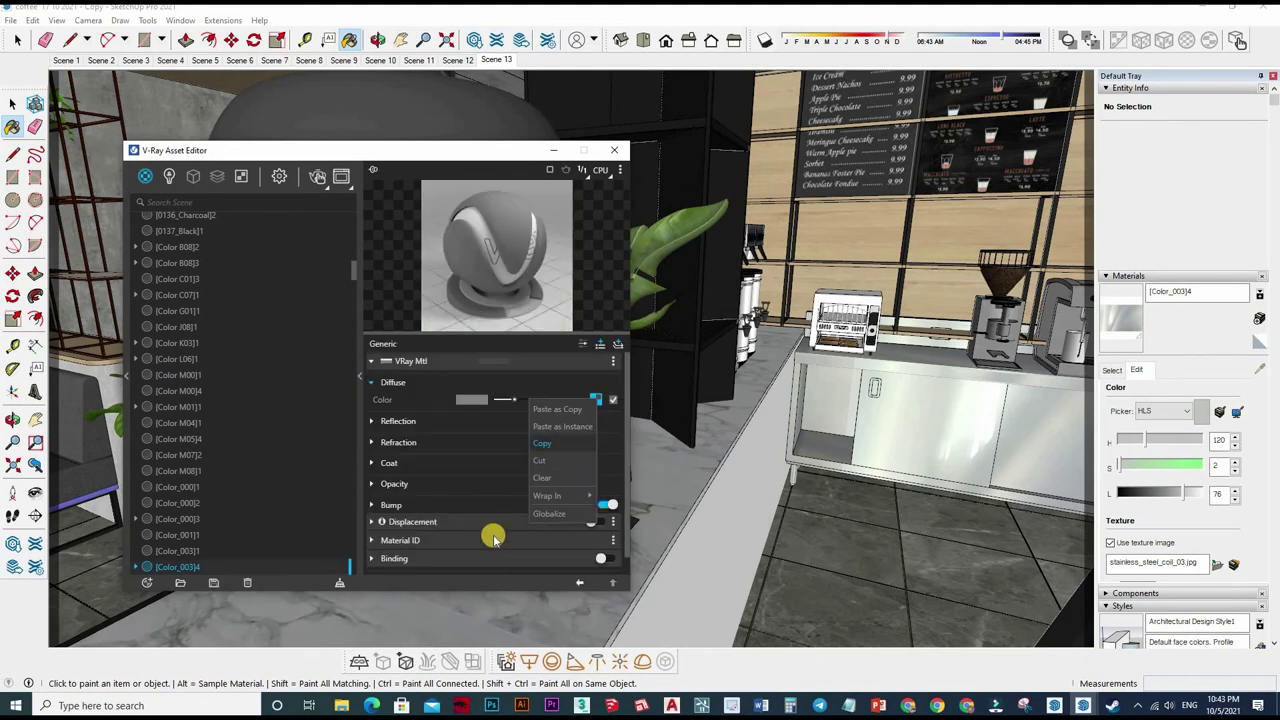
scroll(600, 490, "down", 1)
left_click(608, 485)
Step: Enable Binding in Custom mode and paste a copy of the steel bitmap as its texture
scroll(608, 485, "down", 1)
left_click(606, 486)
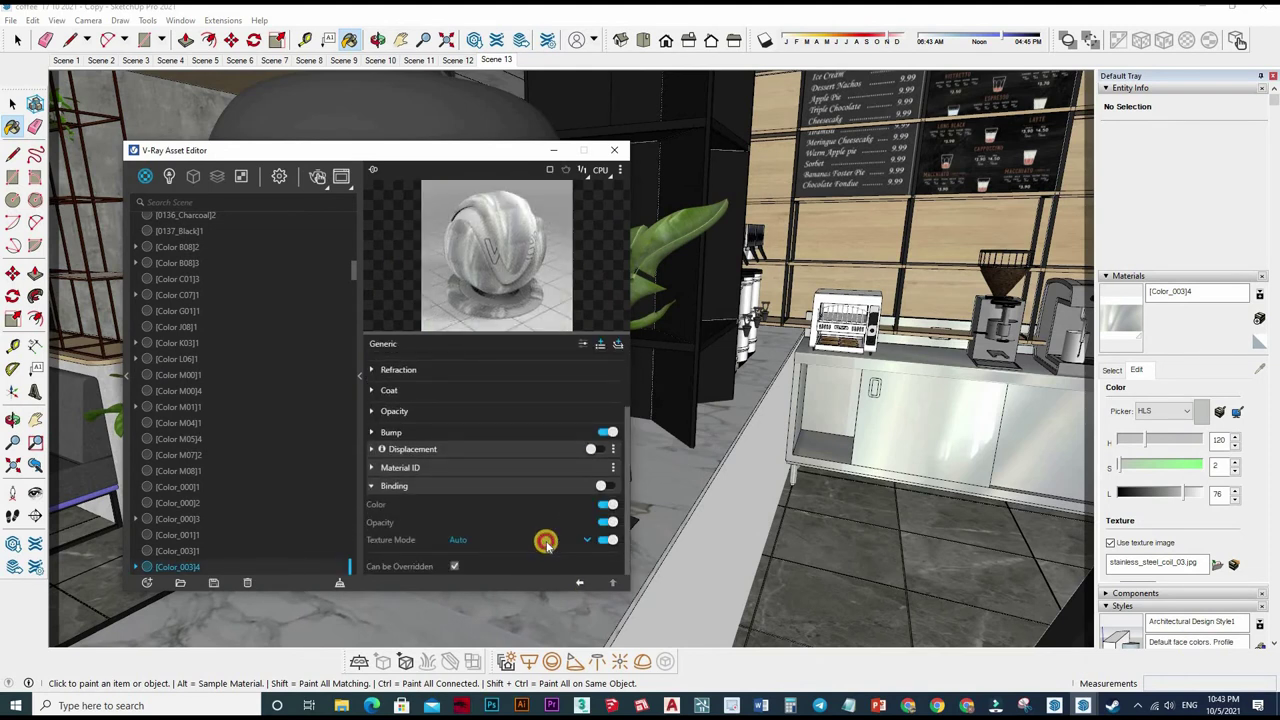
left_click(474, 522)
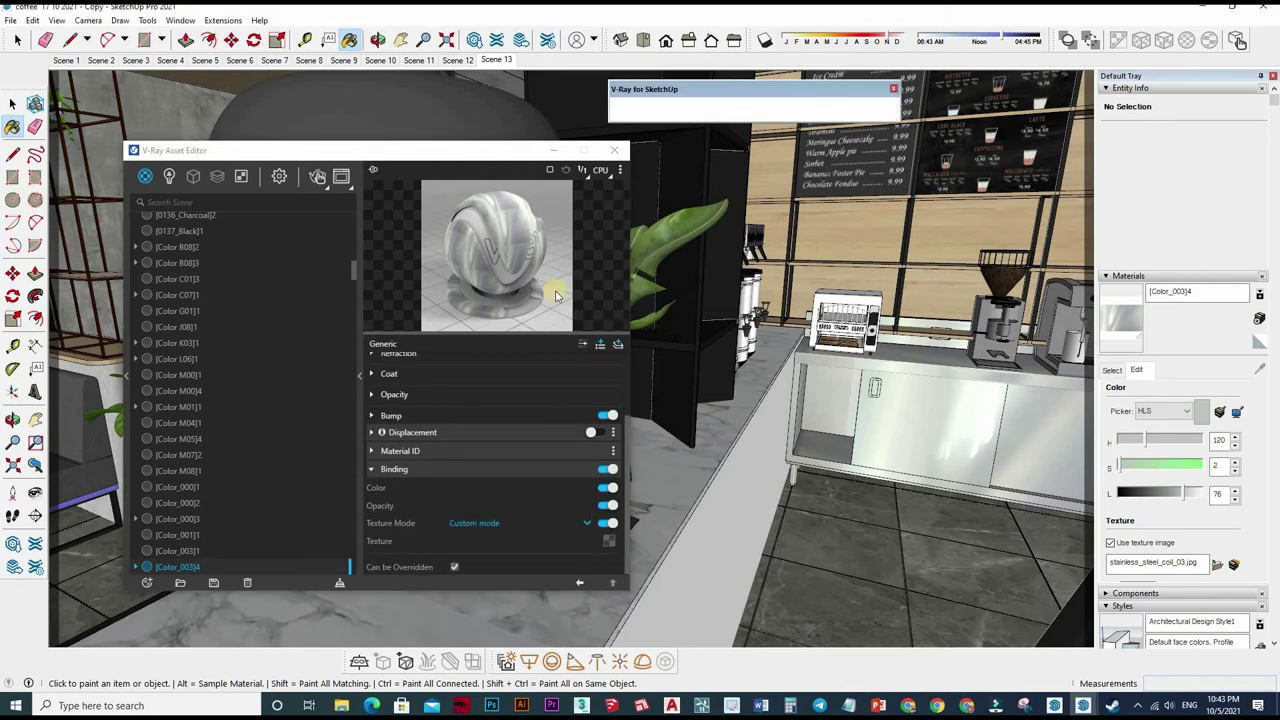
left_click(474, 543)
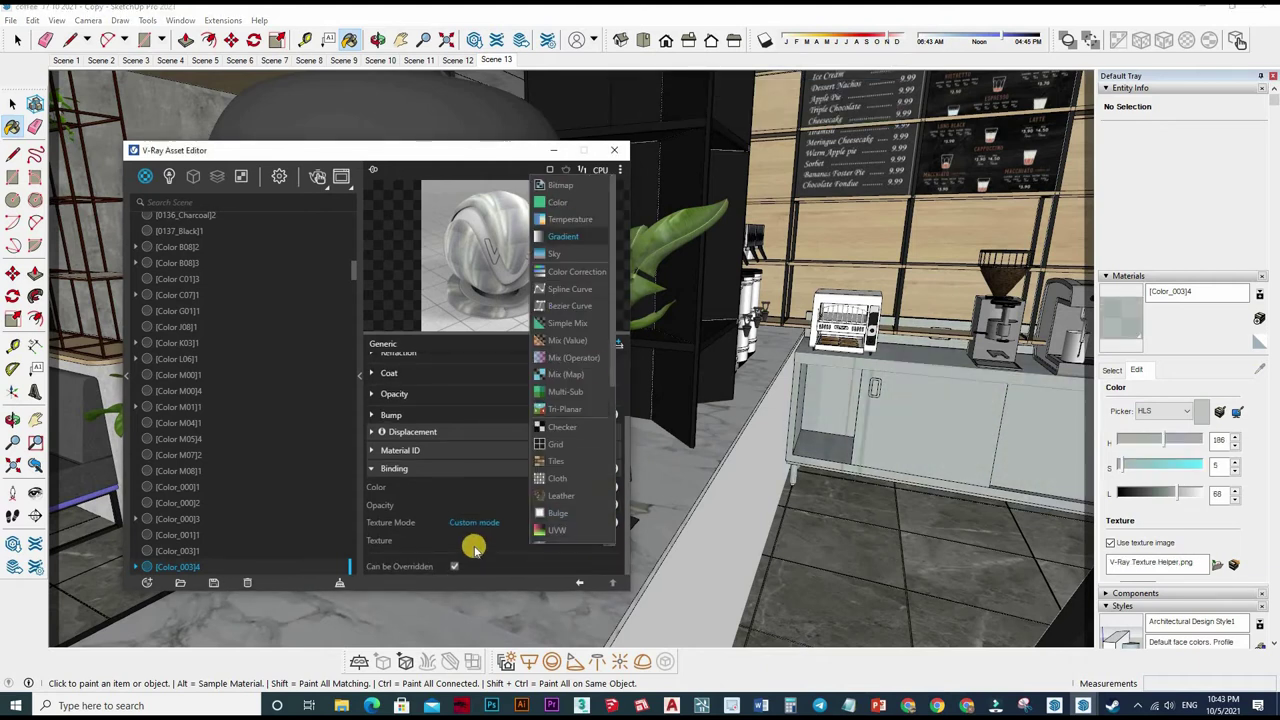
left_click(606, 533)
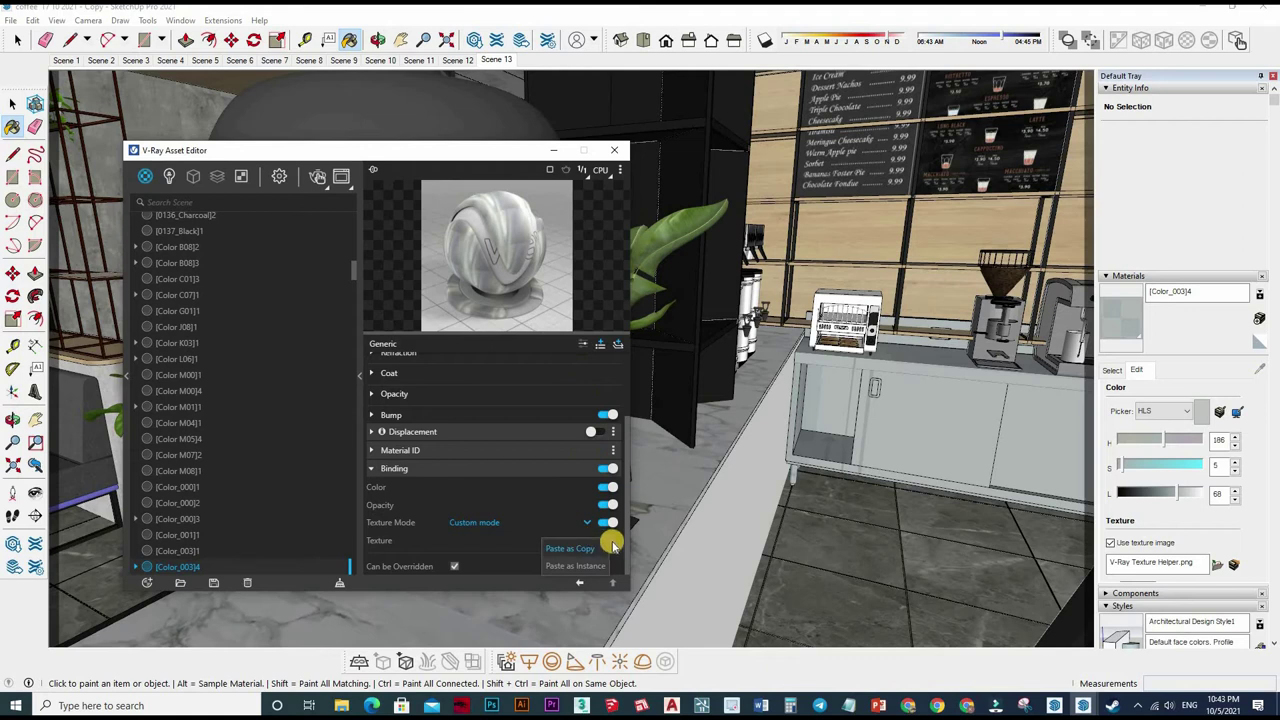
left_click(609, 539)
right_click(580, 450)
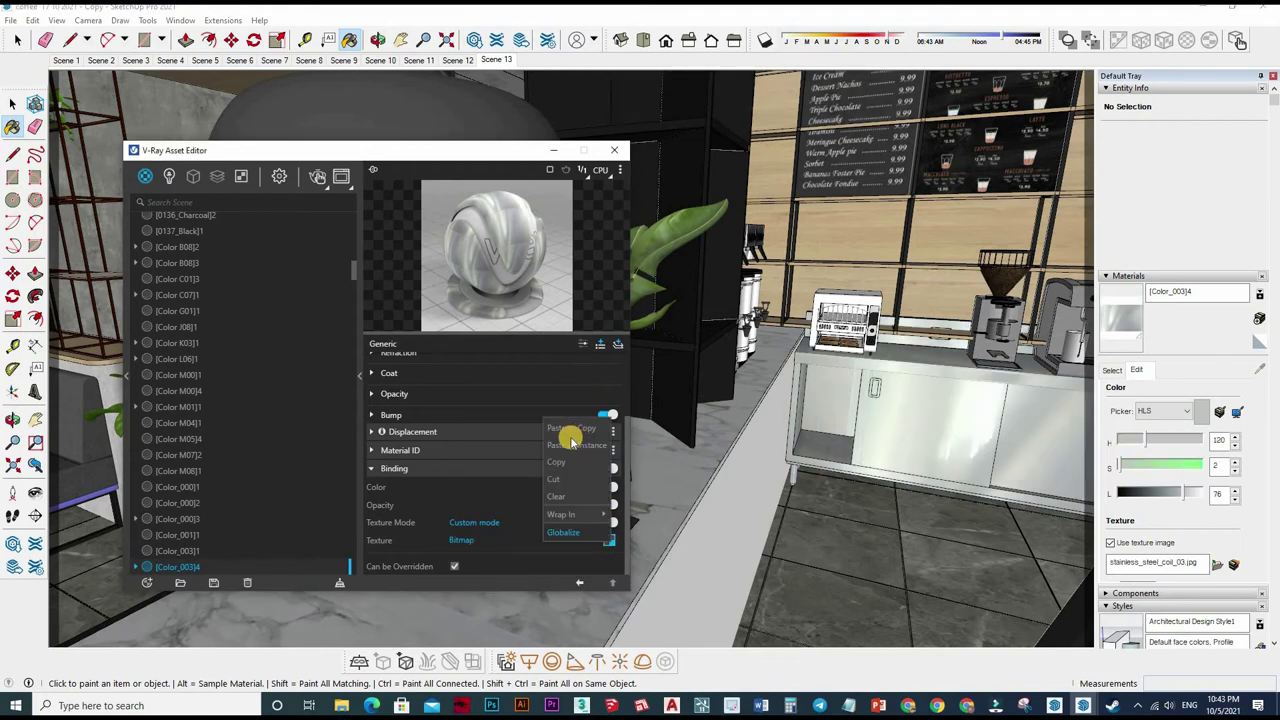
scroll(594, 443, "up", 2)
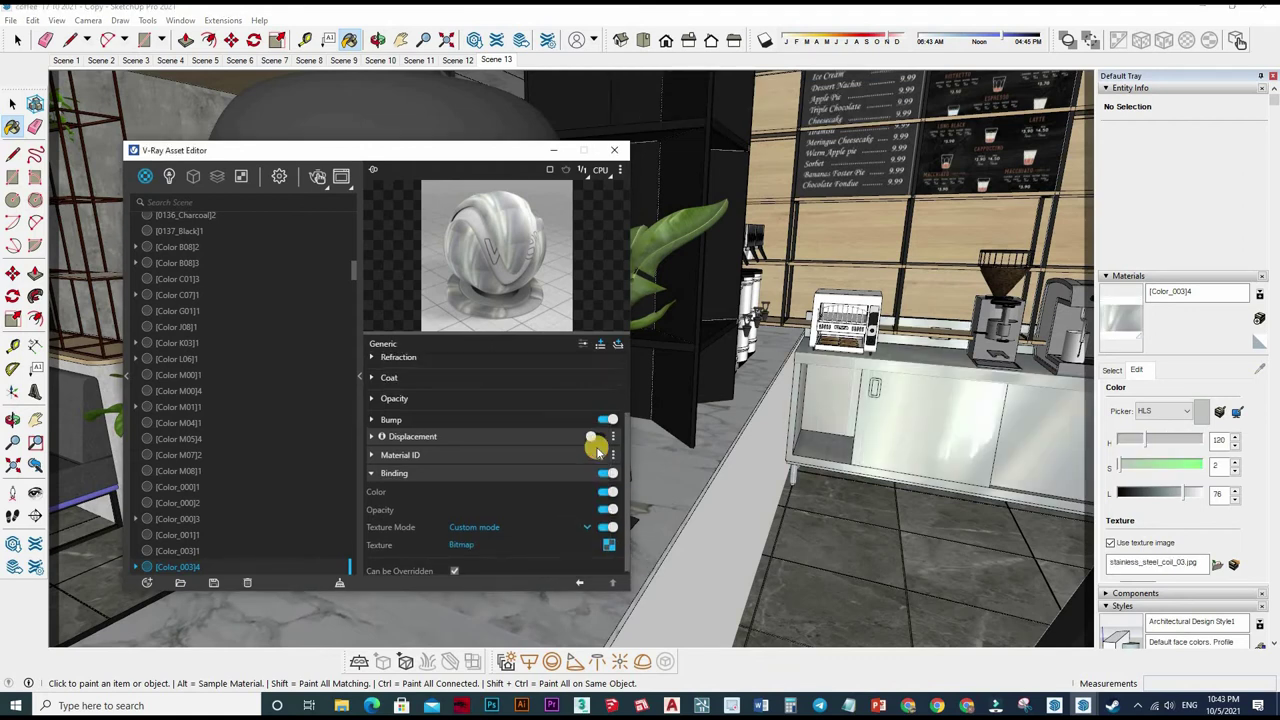
scroll(560, 437, "up", 2)
scroll(598, 467, "up", 1)
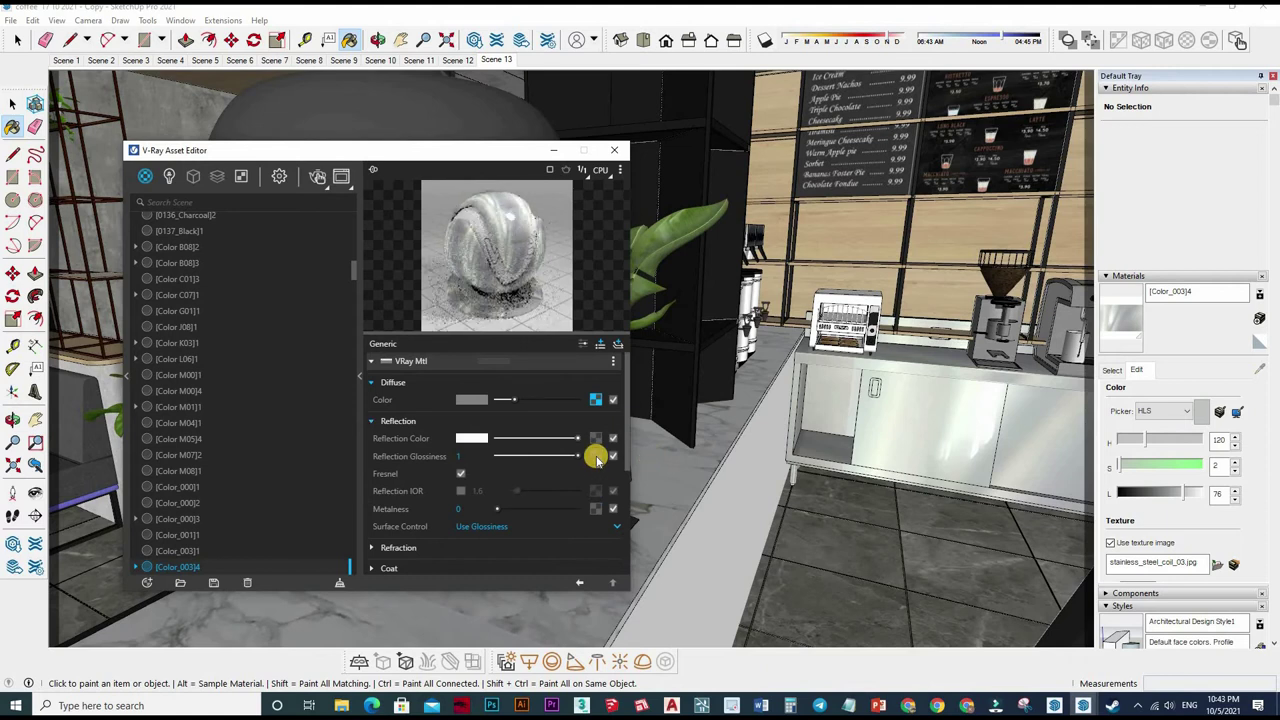
Step: Map Reflection Glossiness to a Color Correction of the steel bitmap with Brightness 0.503
left_click(596, 456)
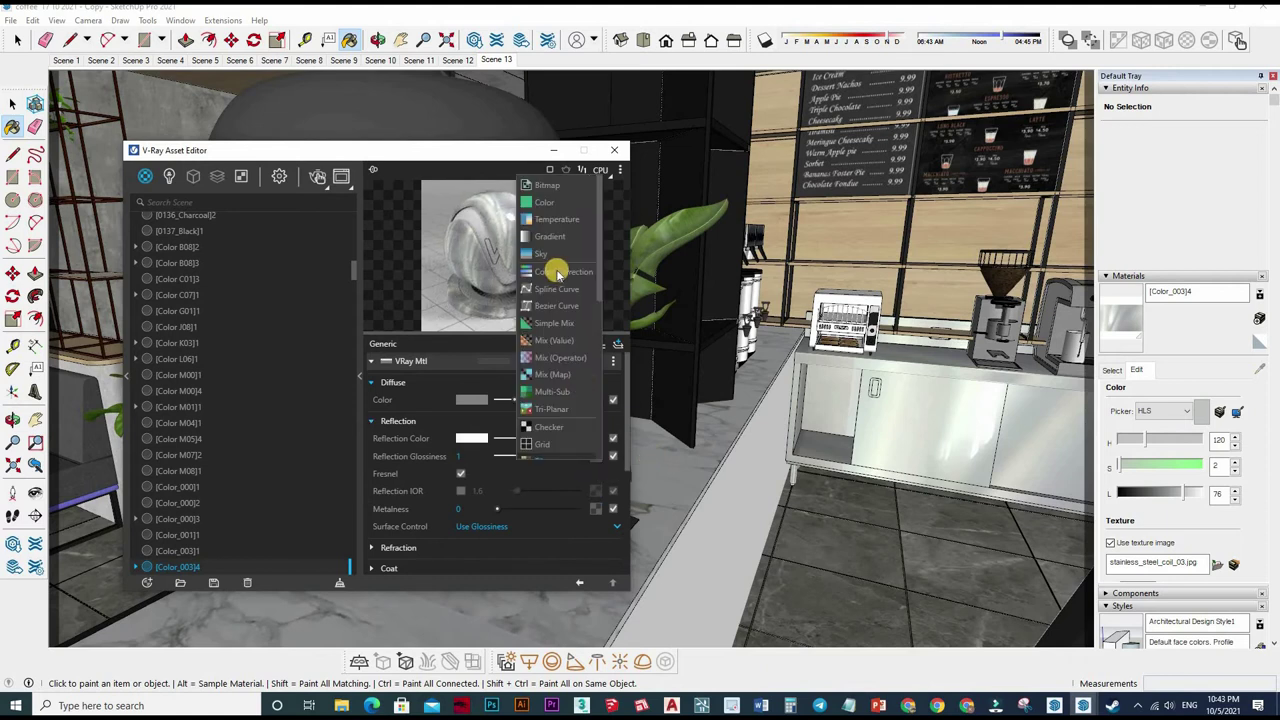
left_click(570, 444)
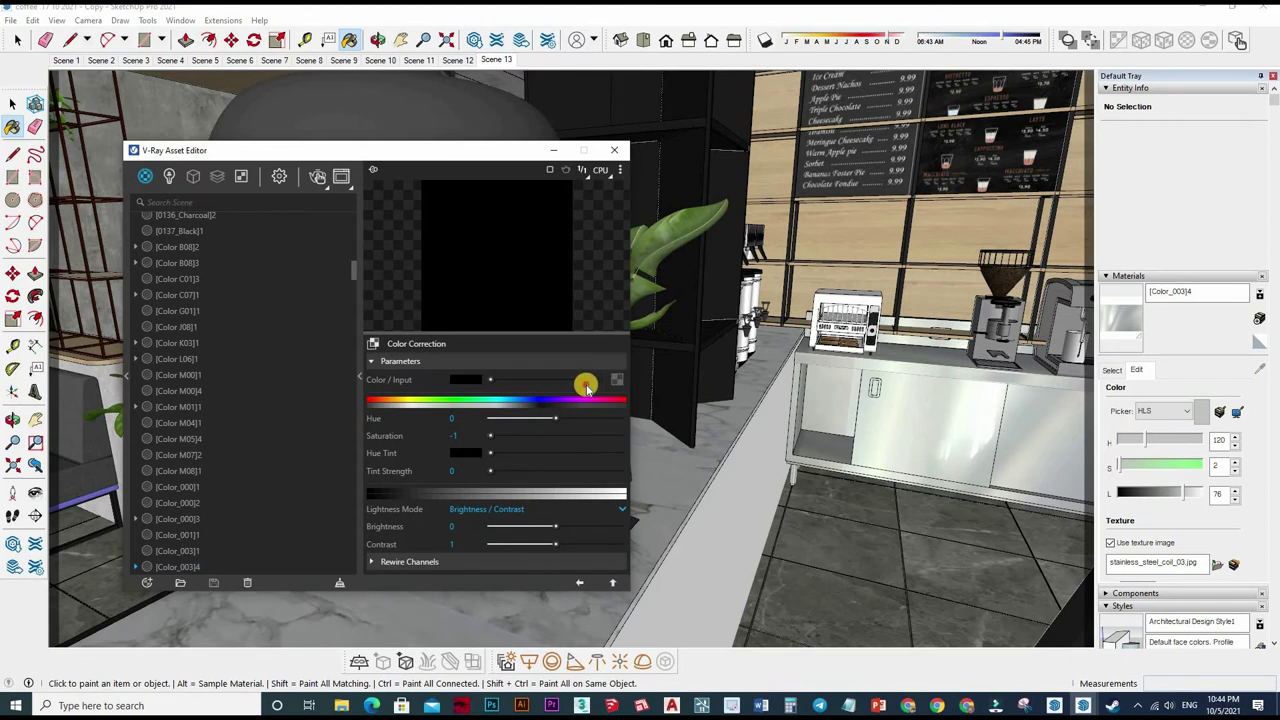
left_click(587, 387)
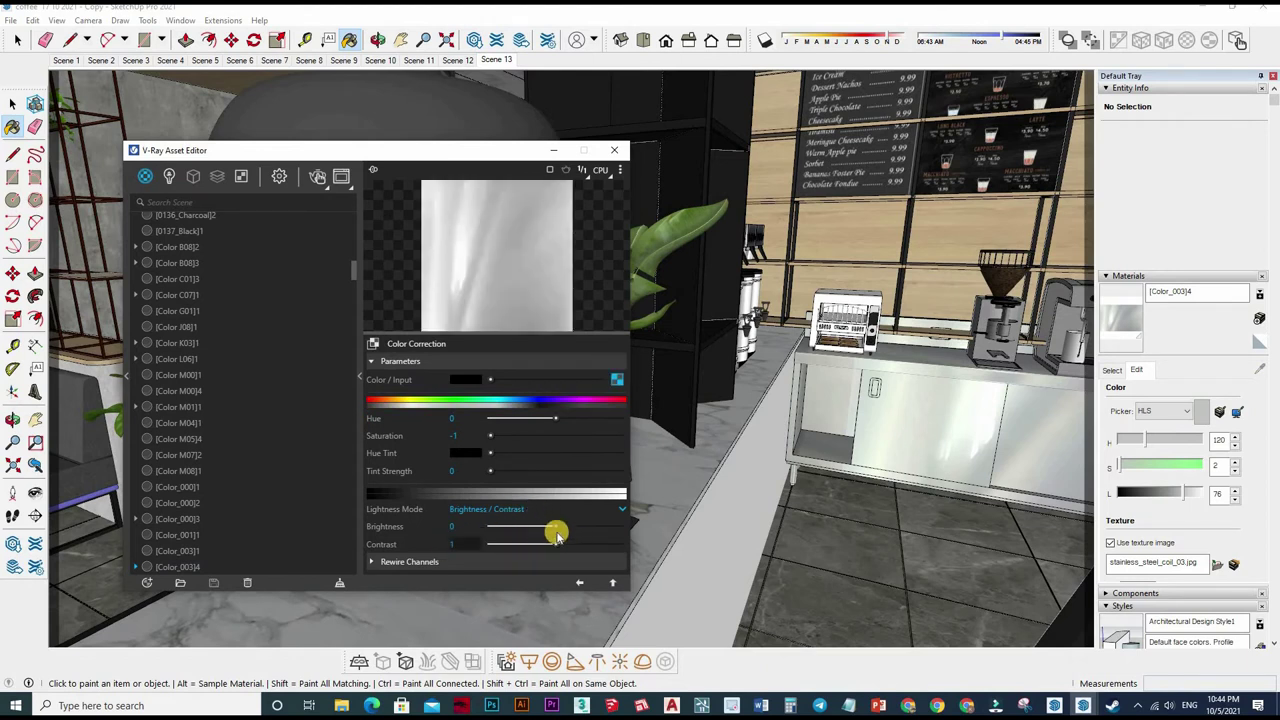
left_click(586, 530)
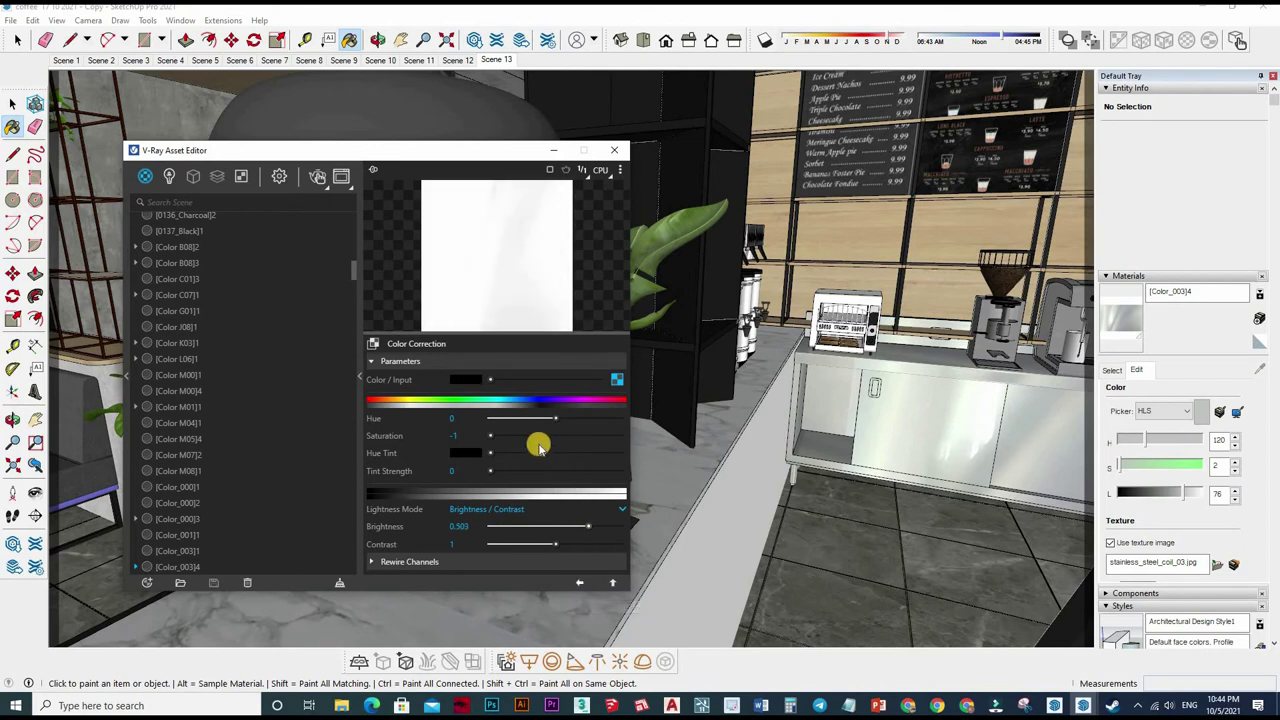
left_click(579, 582)
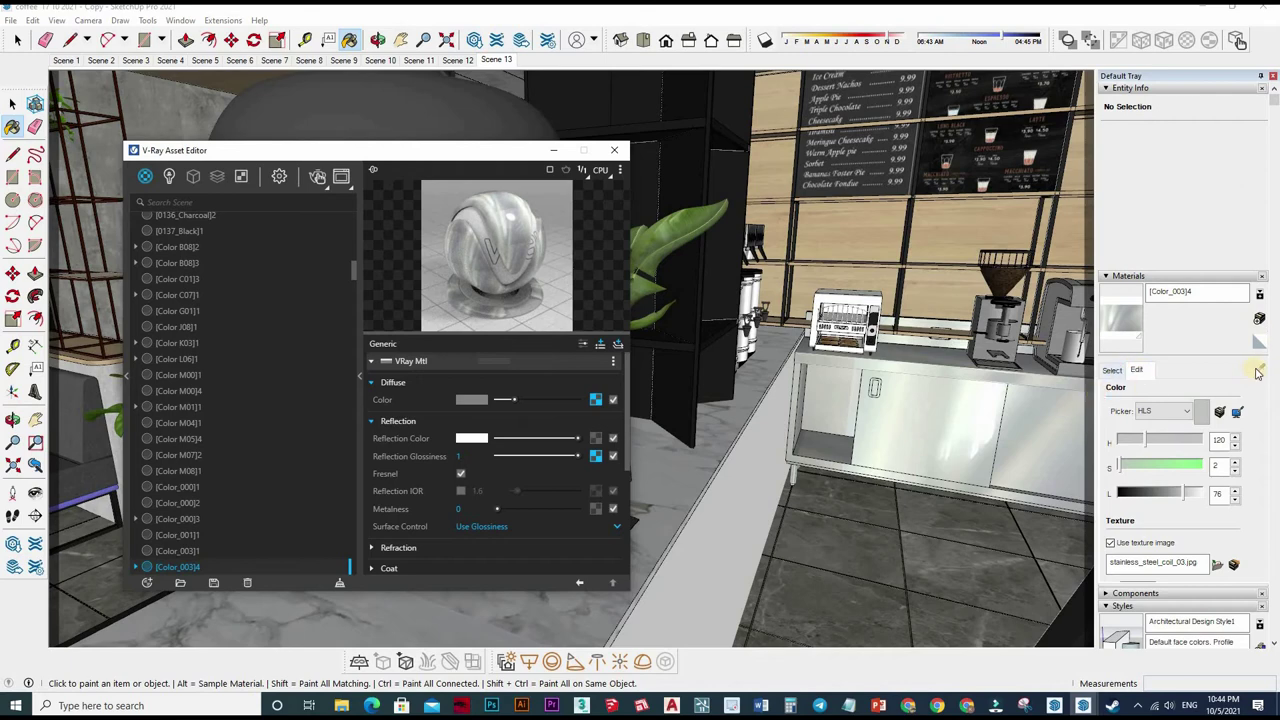
Step: Zoom and orbit from the counter close-up out to the pendant lamp and register
scroll(840, 280, "down", 3)
scroll(858, 330, "up", 5)
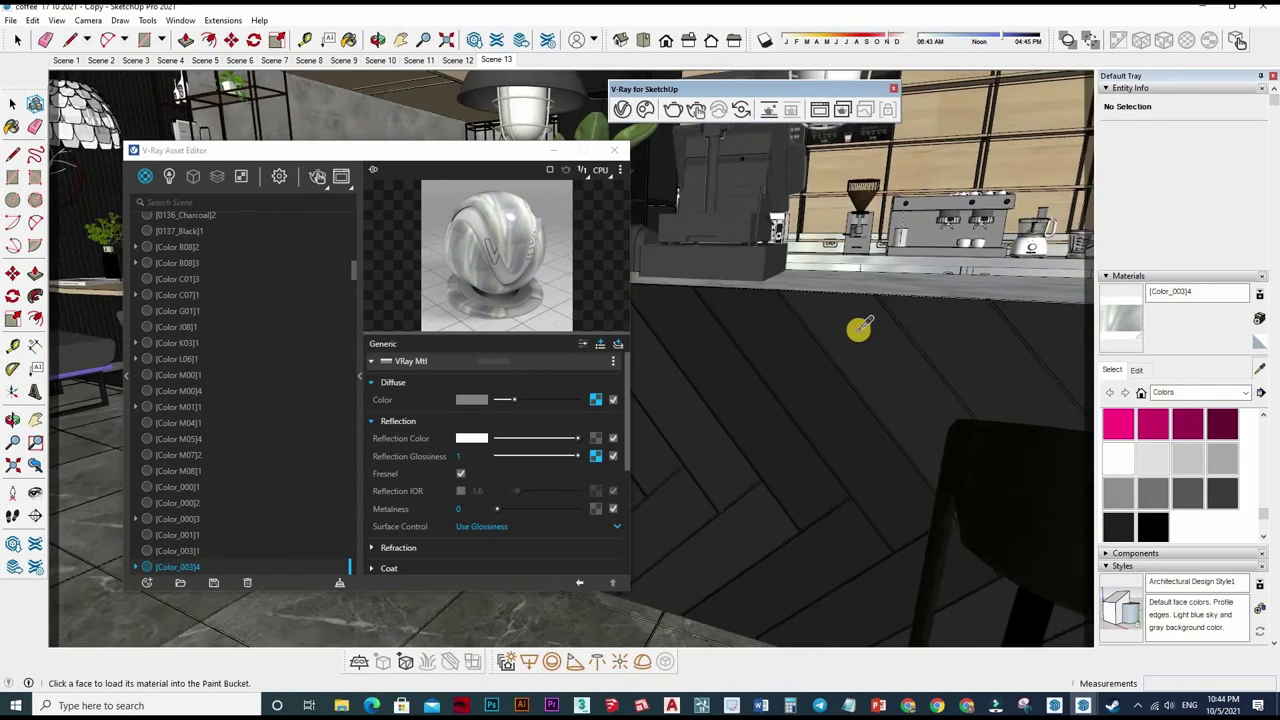
scroll(820, 363, "down", 5)
mouse_move(820, 363)
middle_mouse_down()
mouse_move(769, 368)
mouse_move(820, 300)
middle_mouse_up()
scroll(820, 290, "up", 3)
scroll(835, 280, "up", 3)
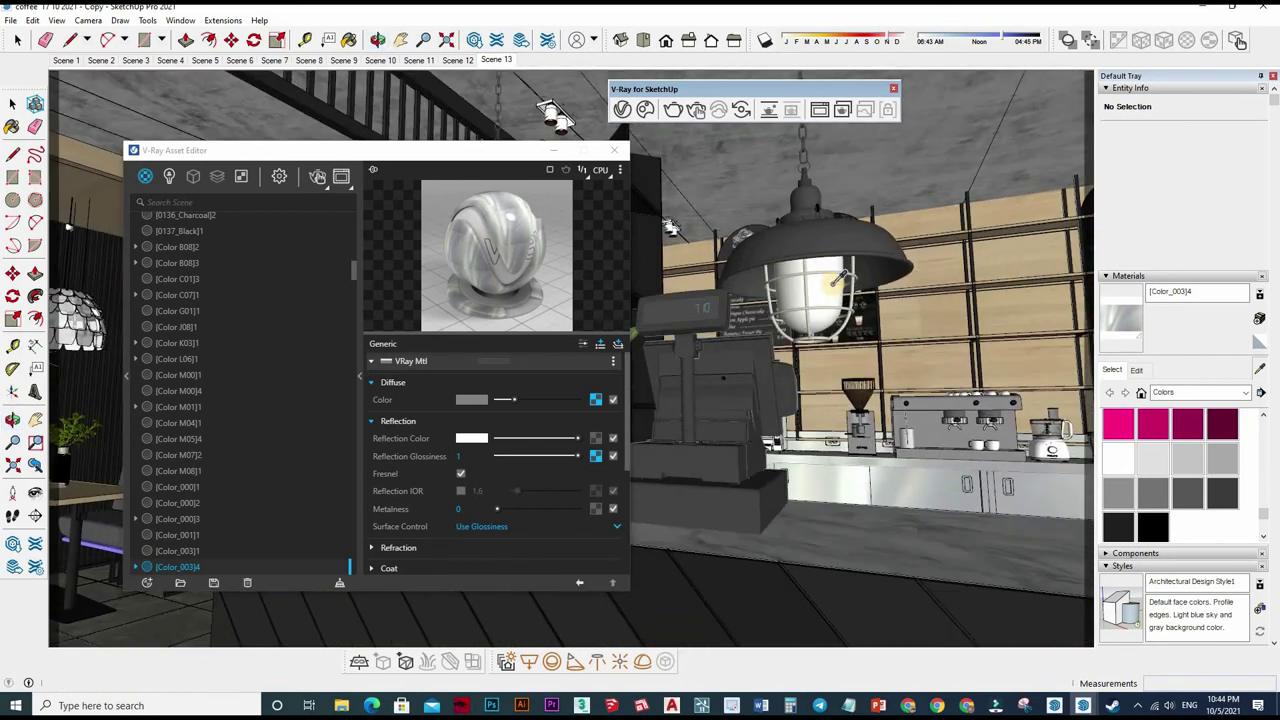
scroll(838, 283, "up", 2)
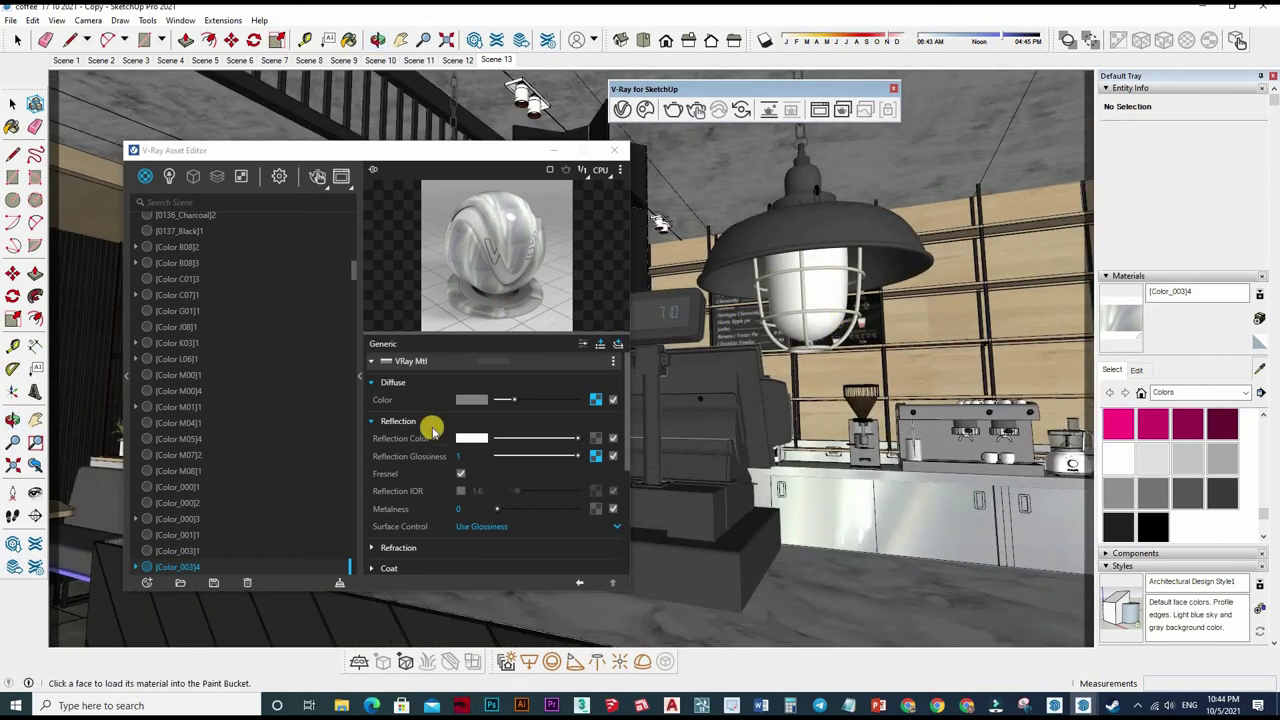
Step: Open the pendant lamp group and select all of its glass
key("space")
left_click(825, 296)
double_click(825, 296)
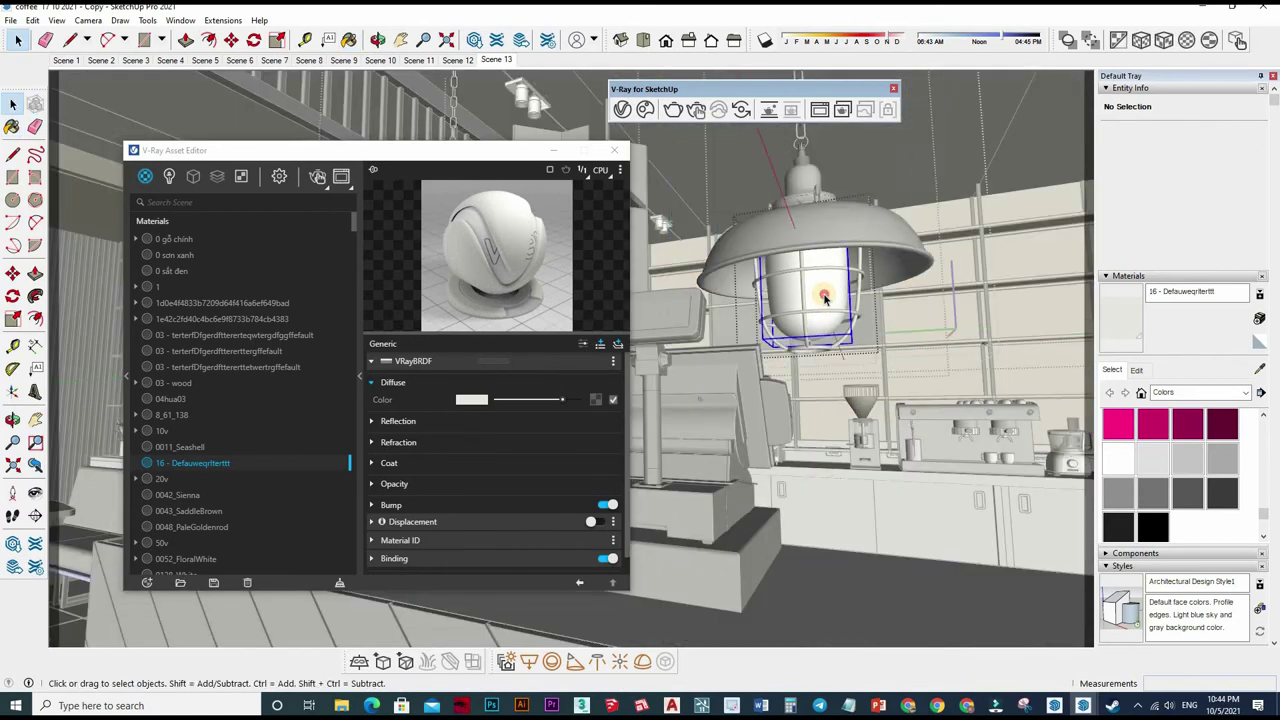
left_click(831, 298)
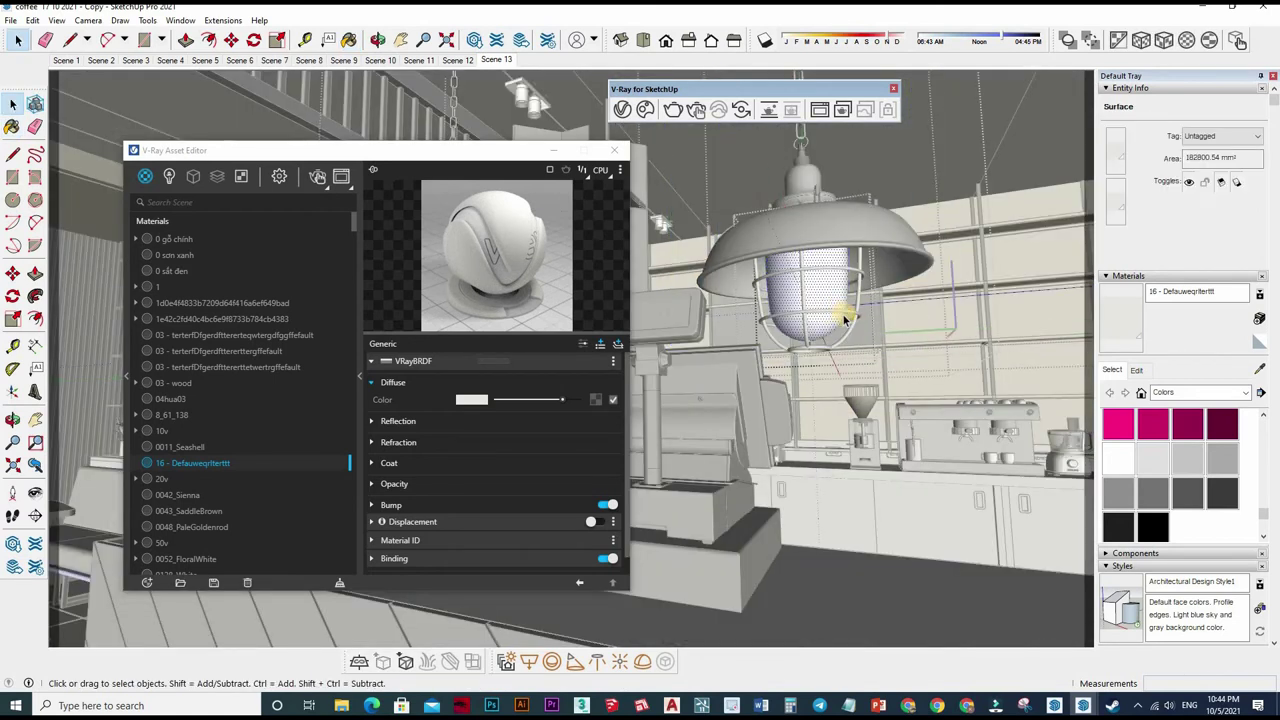
key("ctrl+a")
middle_click_drag(935, 325, 1172, 484)
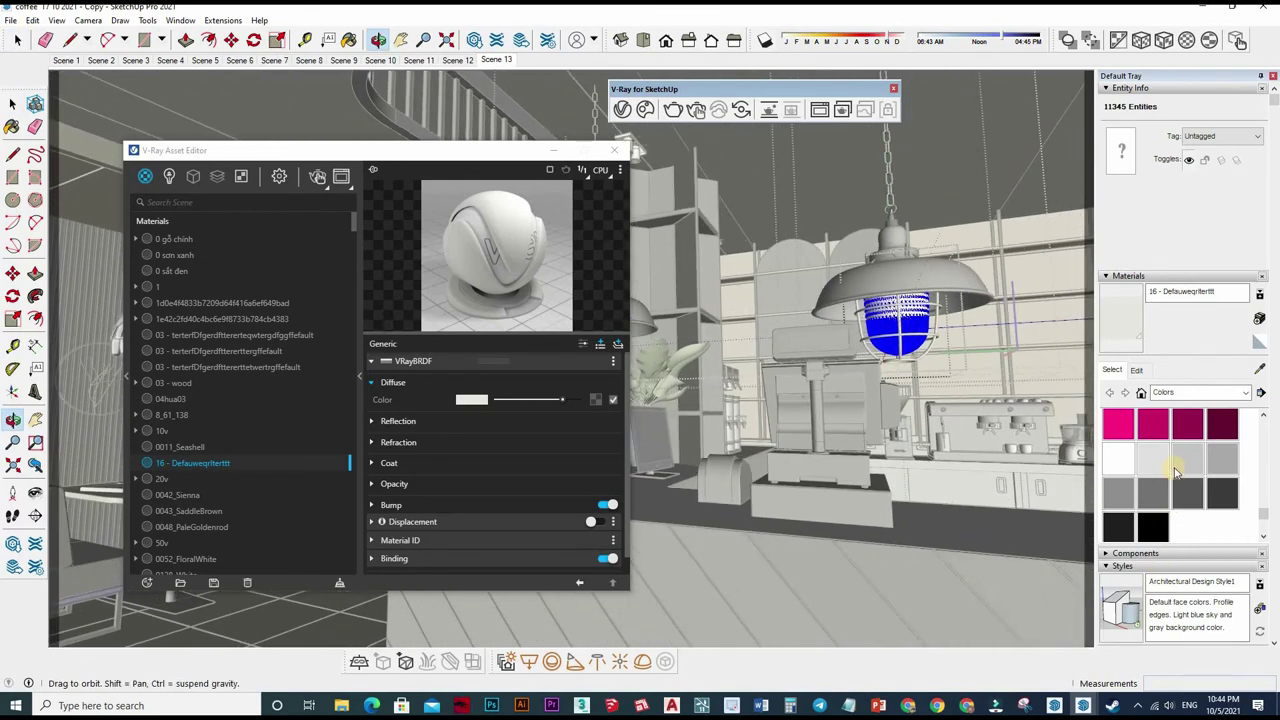
scroll(1172, 484, "up", 2)
scroll(1172, 484, "up", 2)
scroll(1165, 488, "down", 1)
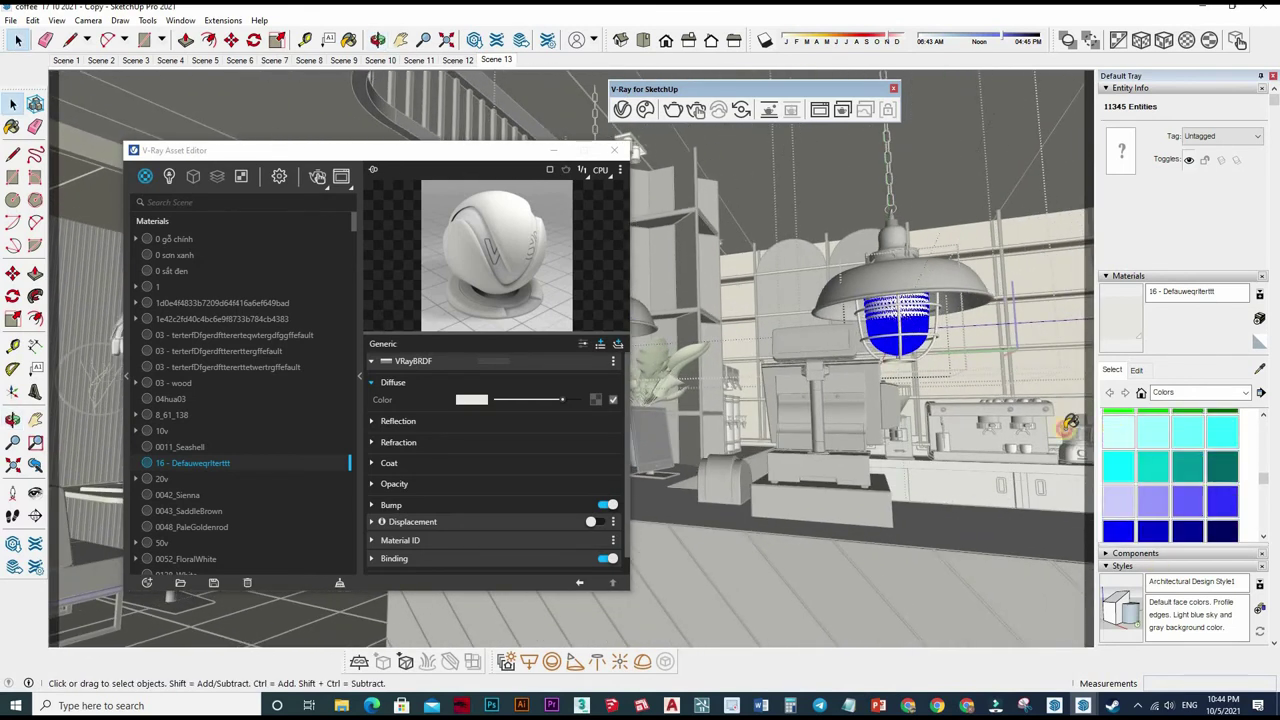
Step: Paint the selected lamp glass with the light peach Color C01 material
key("b")
scroll(1175, 478, "down", 2)
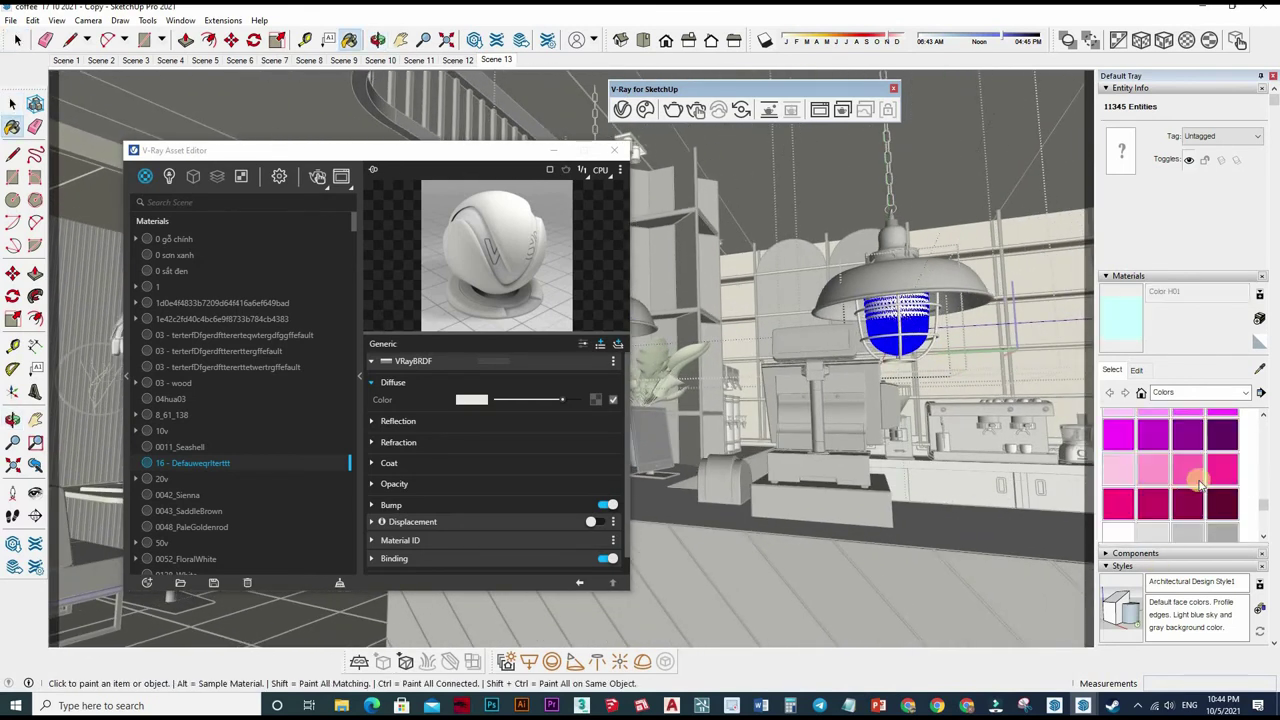
scroll(1190, 480, "down", 1)
scroll(1190, 480, "up", 2)
scroll(1175, 478, "up", 3)
left_click(1010, 395, "alt")
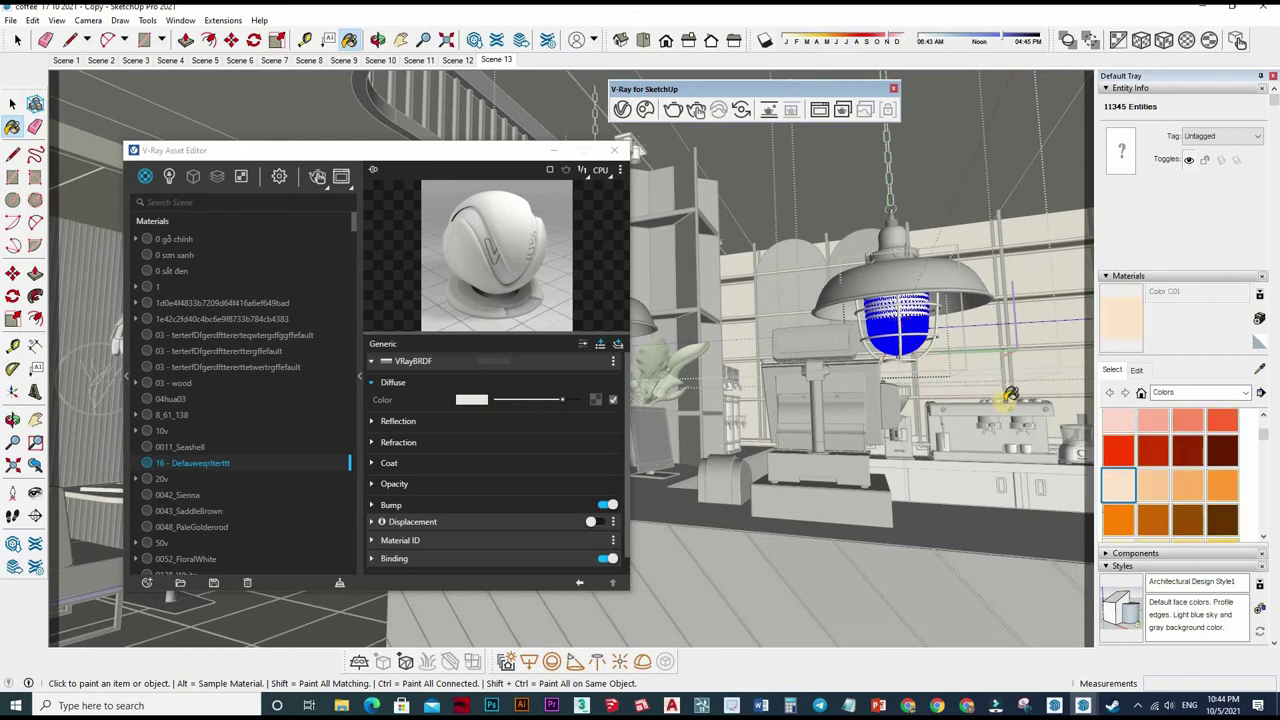
key("space")
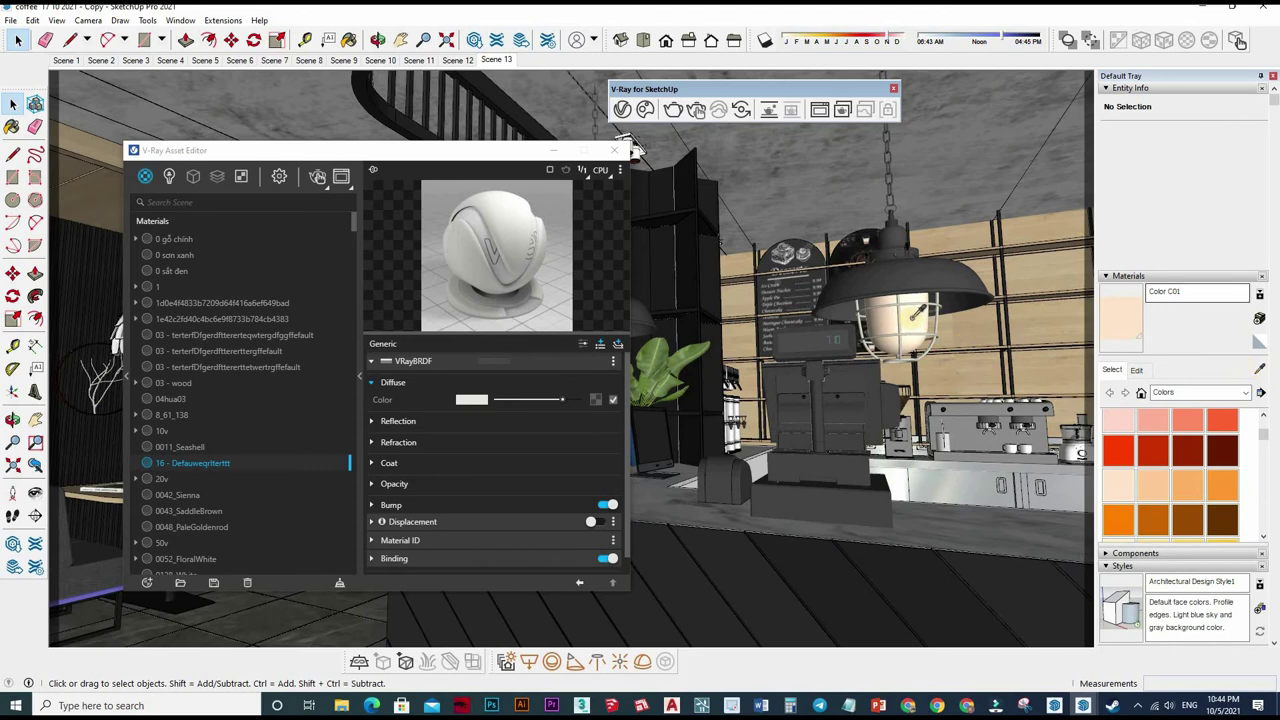
key("b")
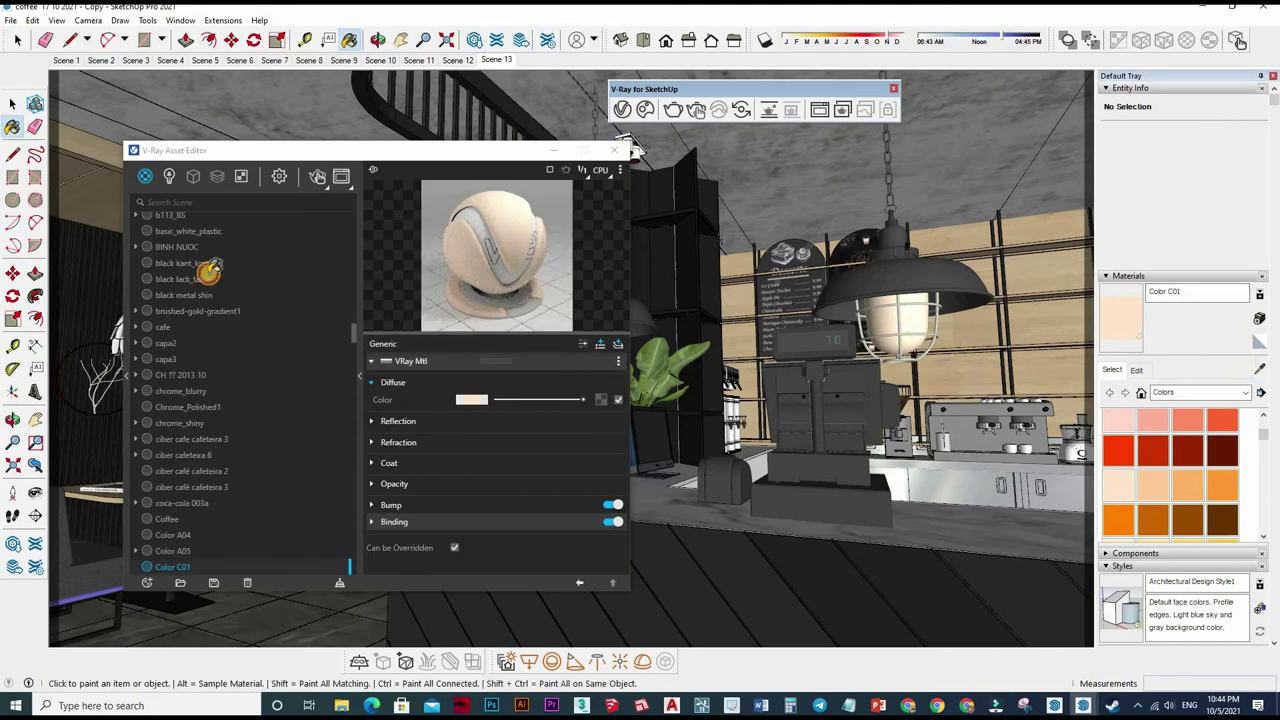
Step: Close the Asset Editor and place a V-Ray Omni Light at the front pendant lamp
left_click(614, 150)
key("space")
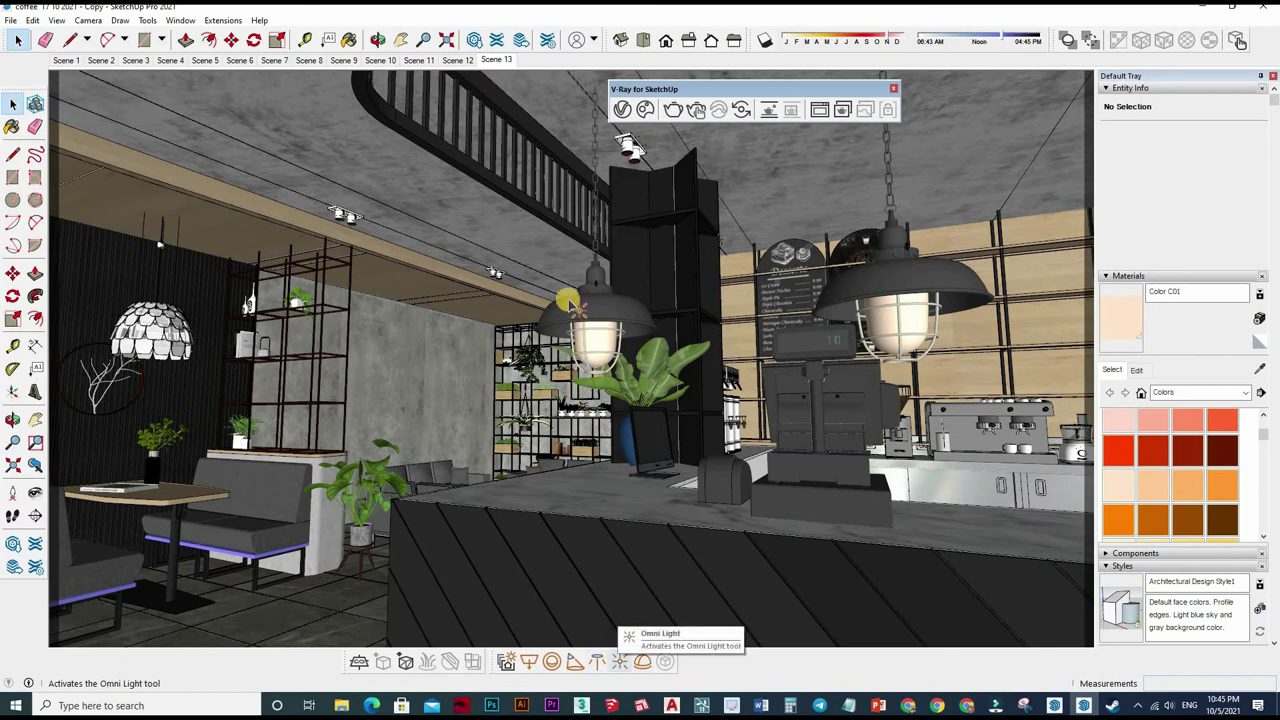
left_click(620, 661)
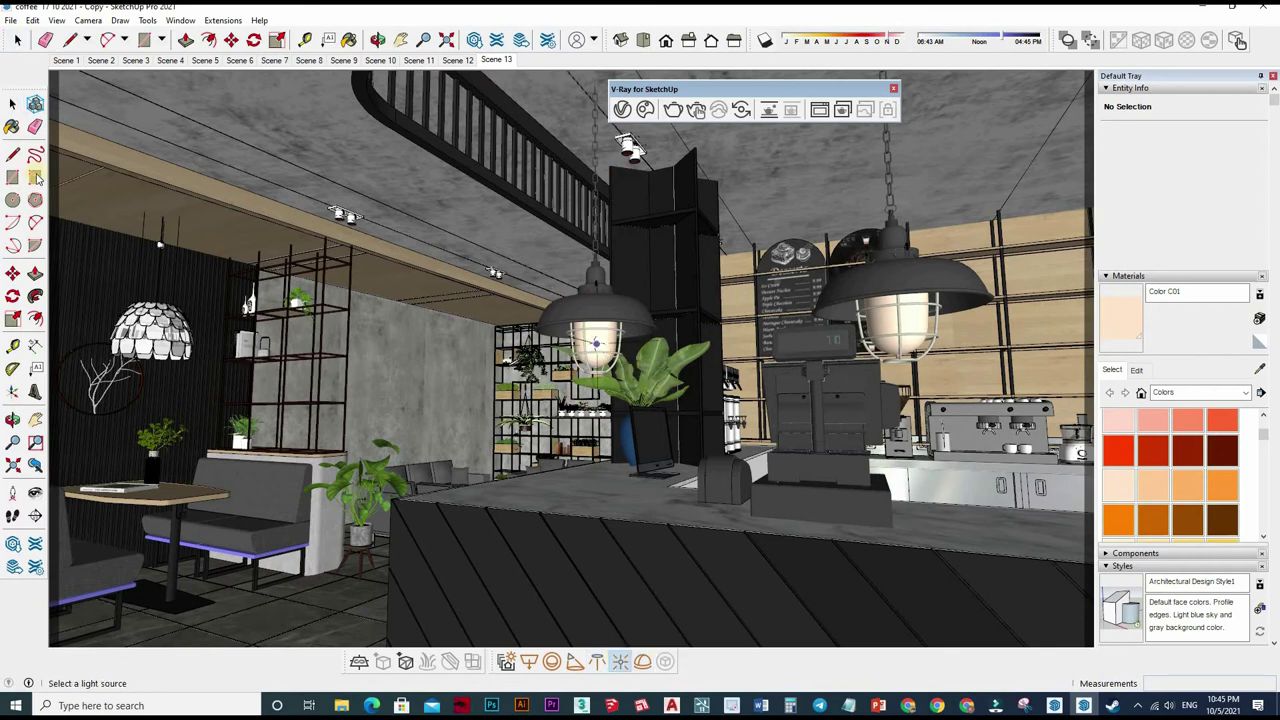
left_click(12, 104)
scroll(628, 375, "up", 4)
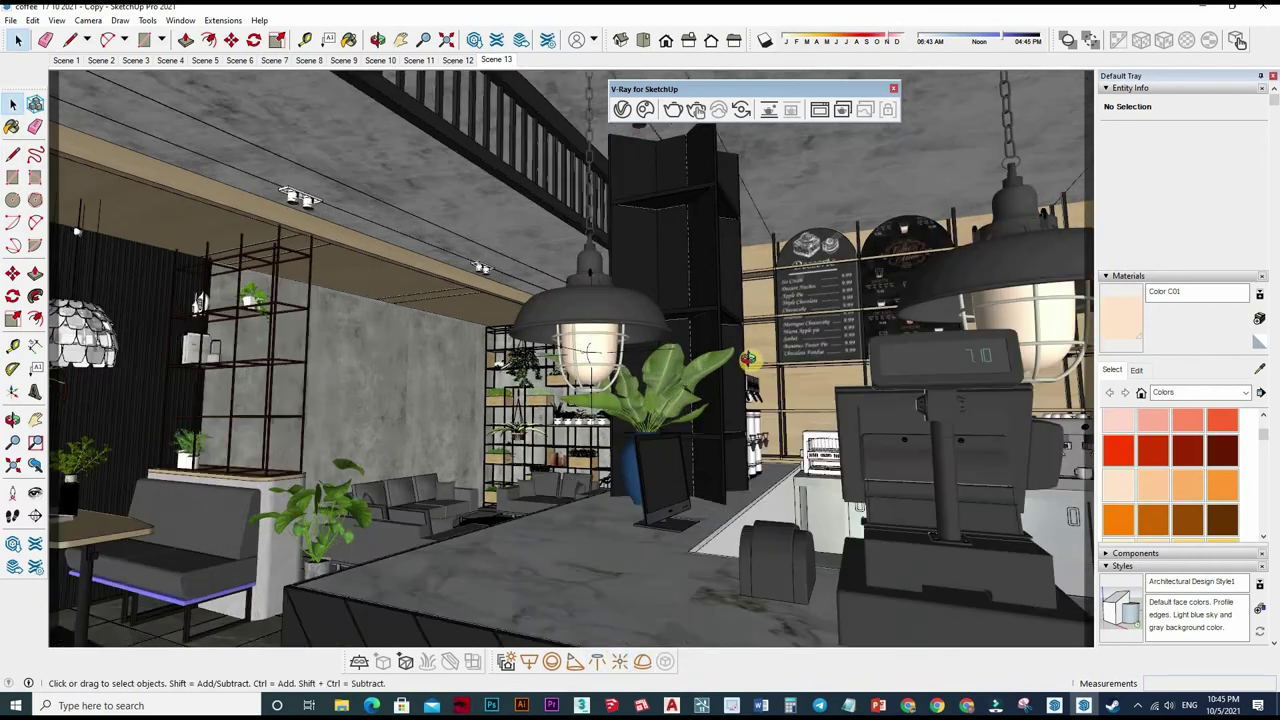
middle_click_drag(628, 375, 613, 424)
scroll(613, 424, "up", 2)
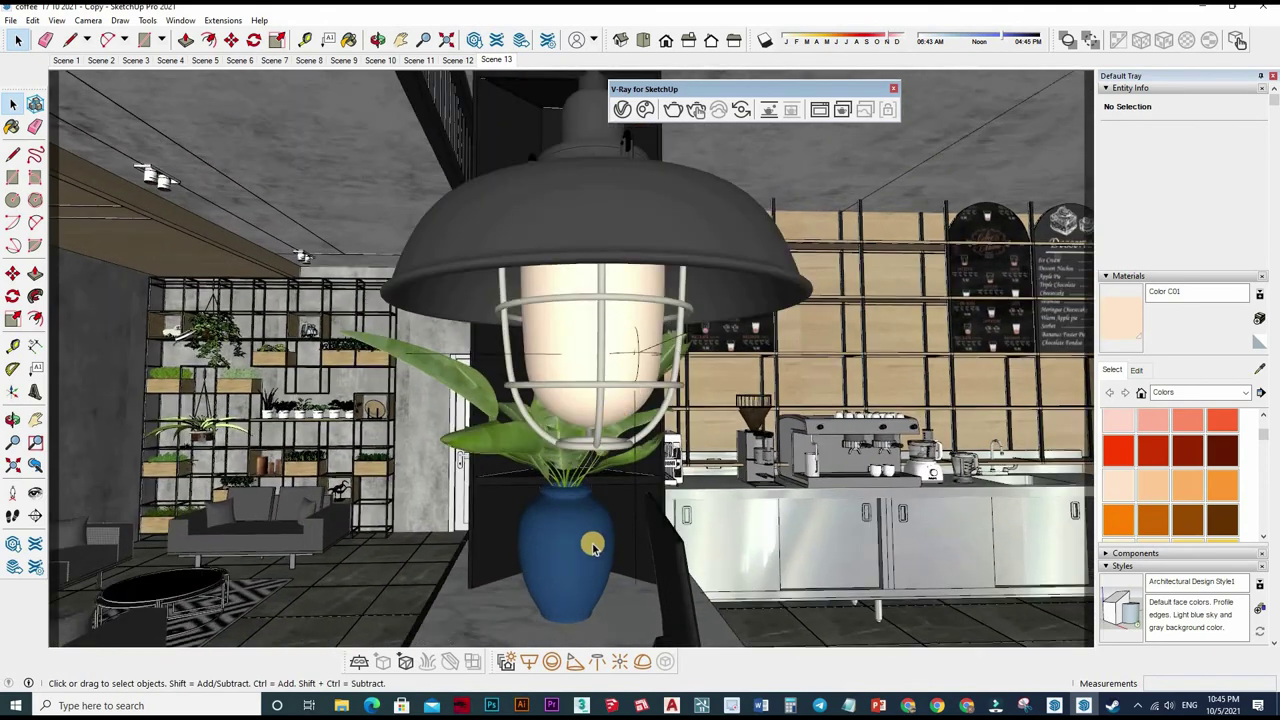
Step: Move the Omni Light into position inside the lamp's glass globe
left_click(616, 448)
key("m")
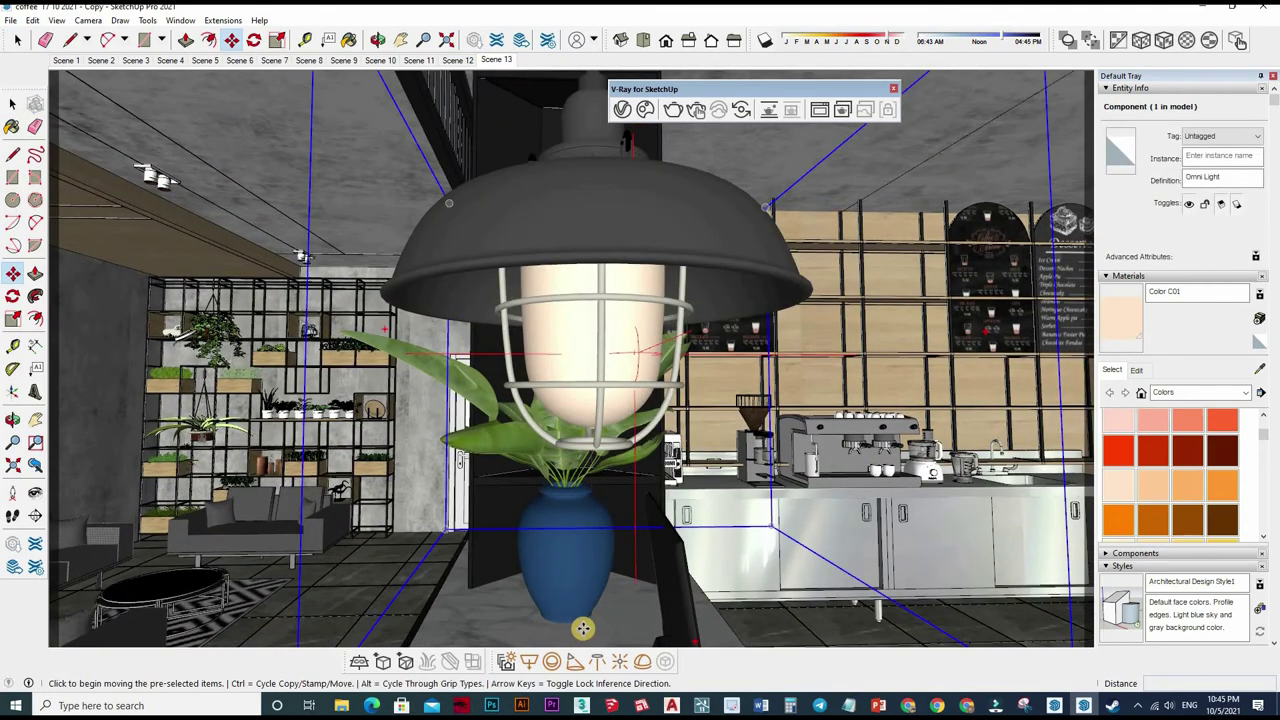
left_click(580, 626)
mouse_move(383, 615)
middle_mouse_down()
mouse_move(500, 628)
mouse_move(528, 608)
mouse_move(517, 530)
mouse_move(571, 477)
mouse_move(573, 600)
middle_mouse_up()
left_click(526, 612)
scroll(573, 600, "up", 3)
left_click(571, 566)
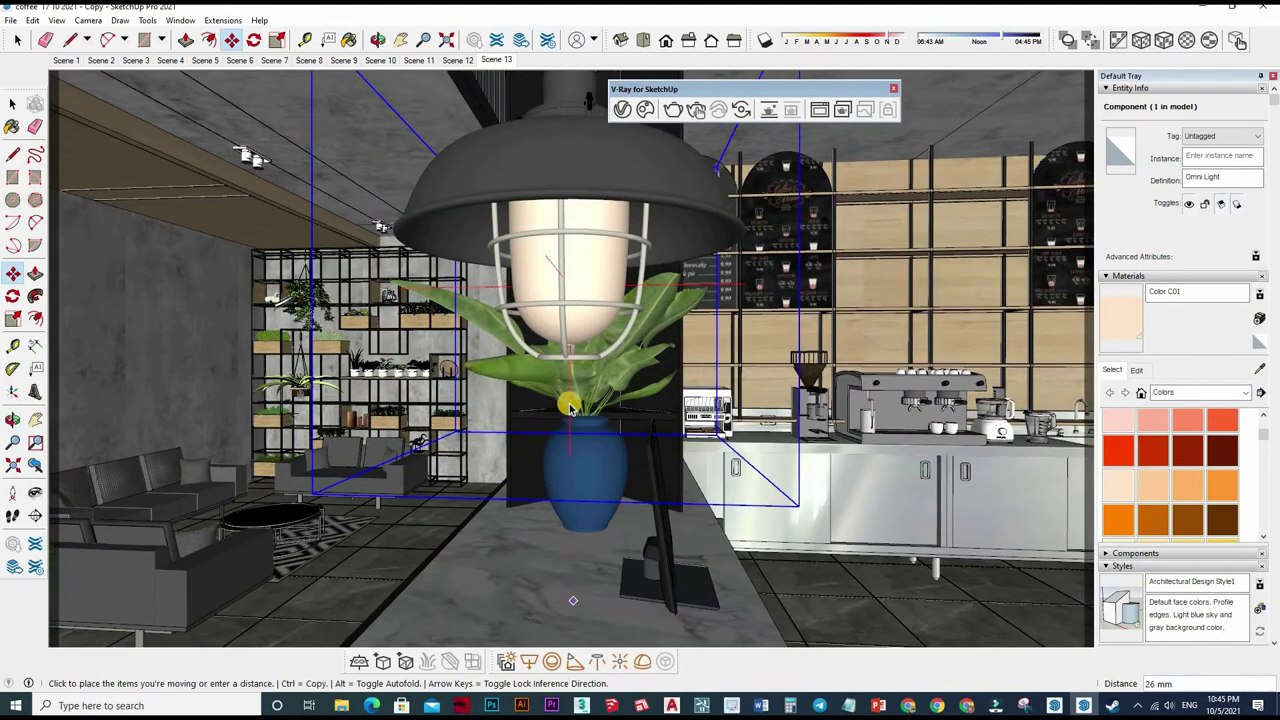
left_click(570, 405)
key("space")
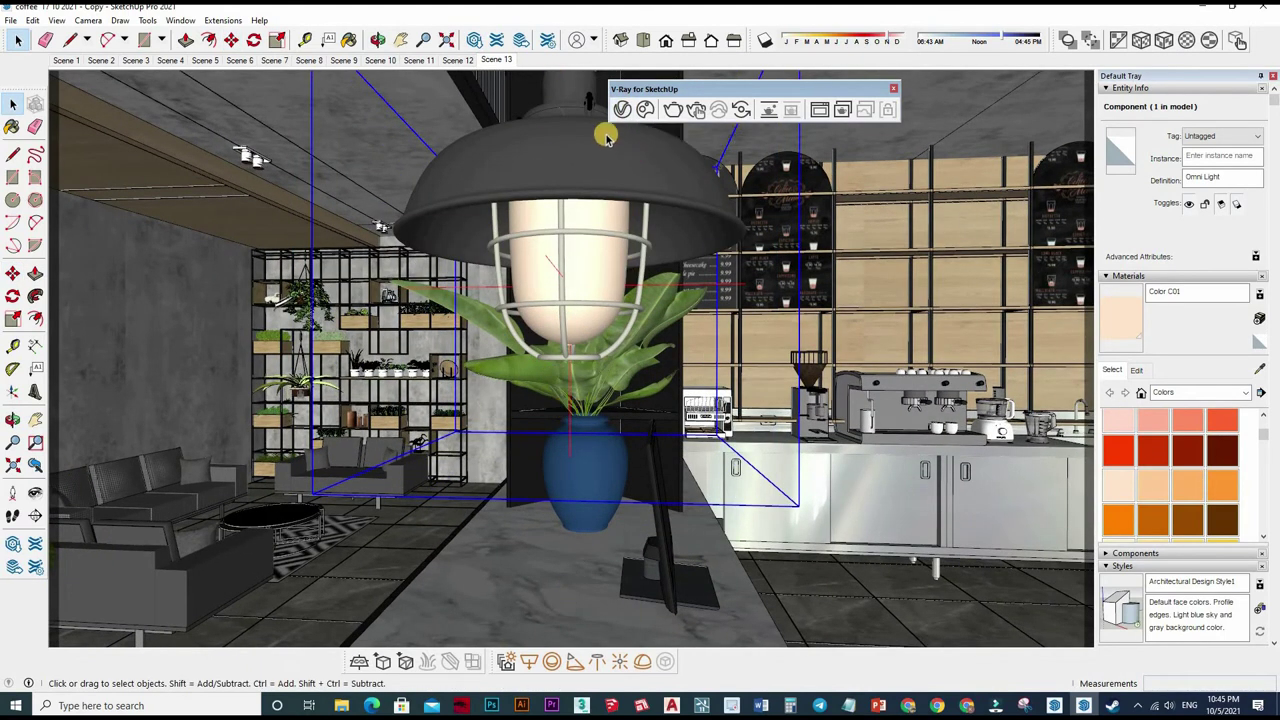
Step: Give the Omni Light a peach colour and turn off Affect Specular
left_click(622, 109)
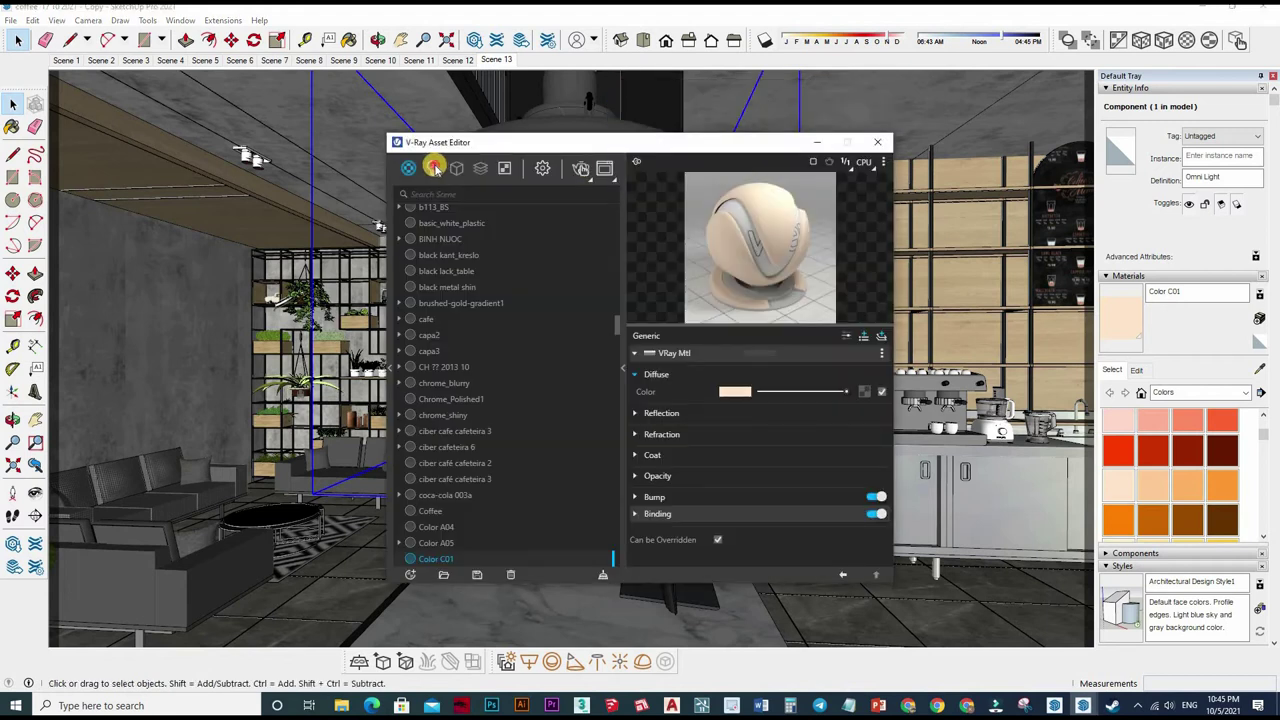
left_click(432, 168)
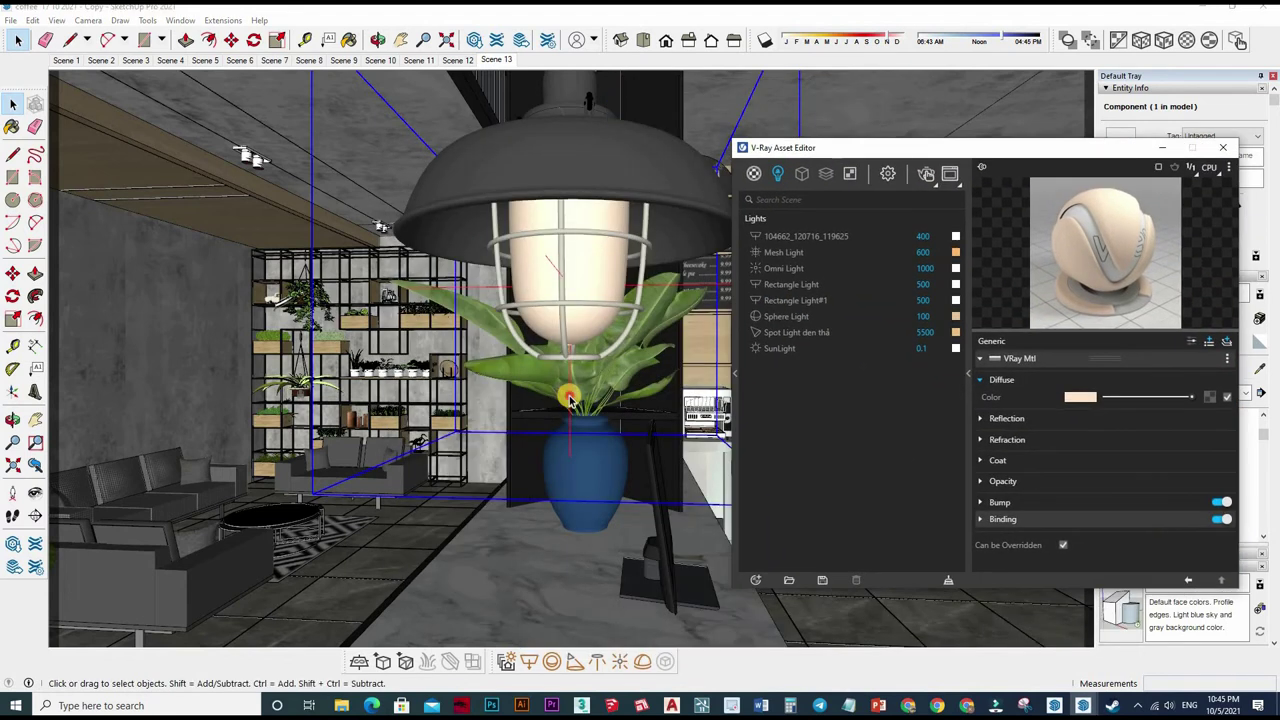
left_click(785, 268)
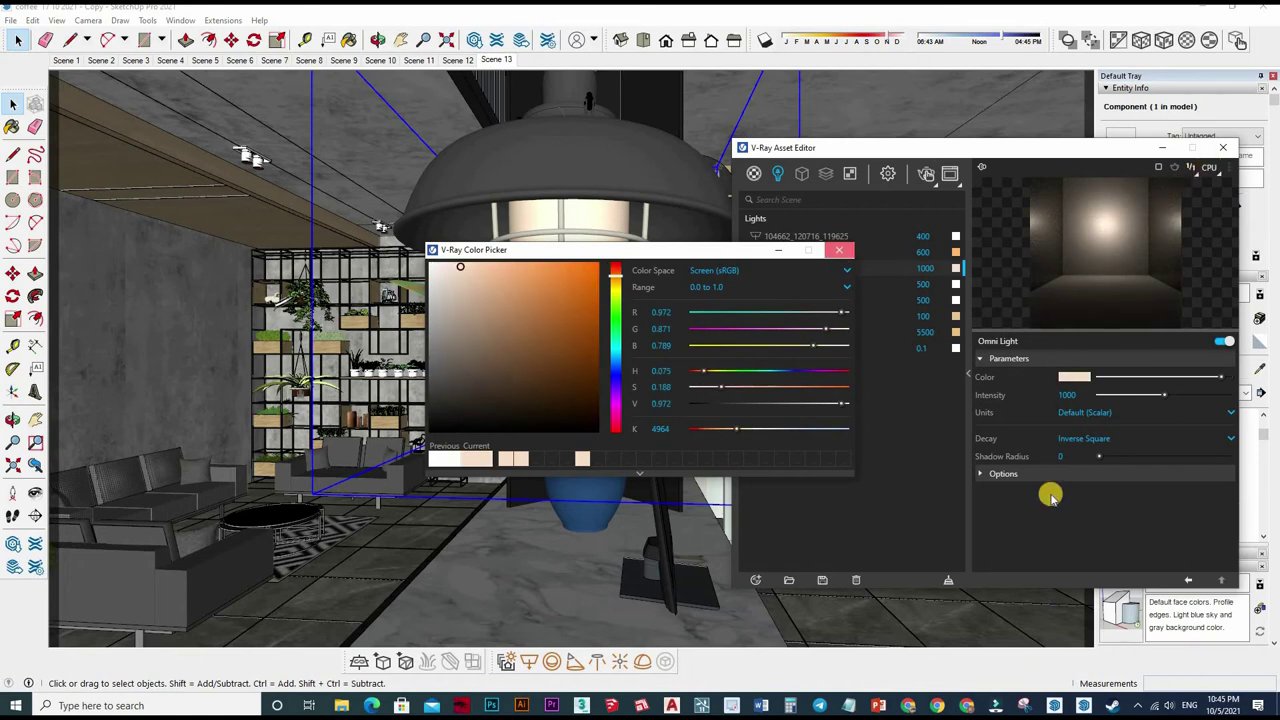
left_click(1015, 476)
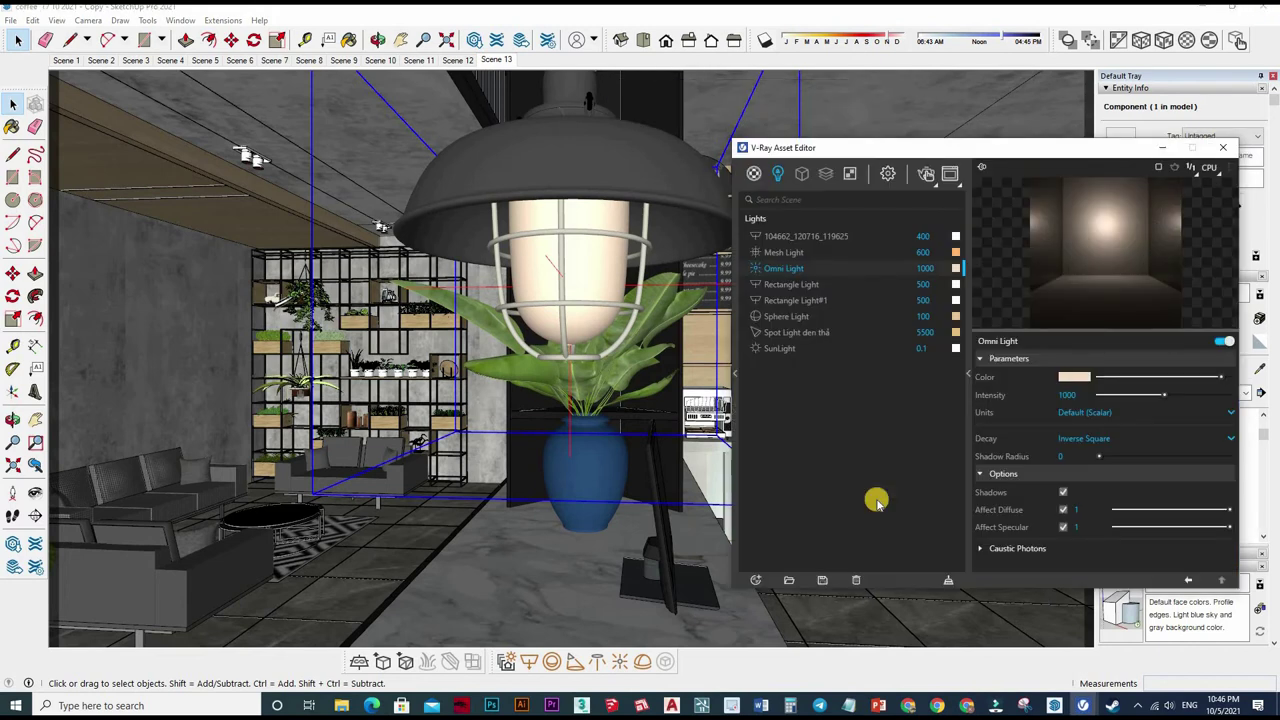
left_click(1043, 532)
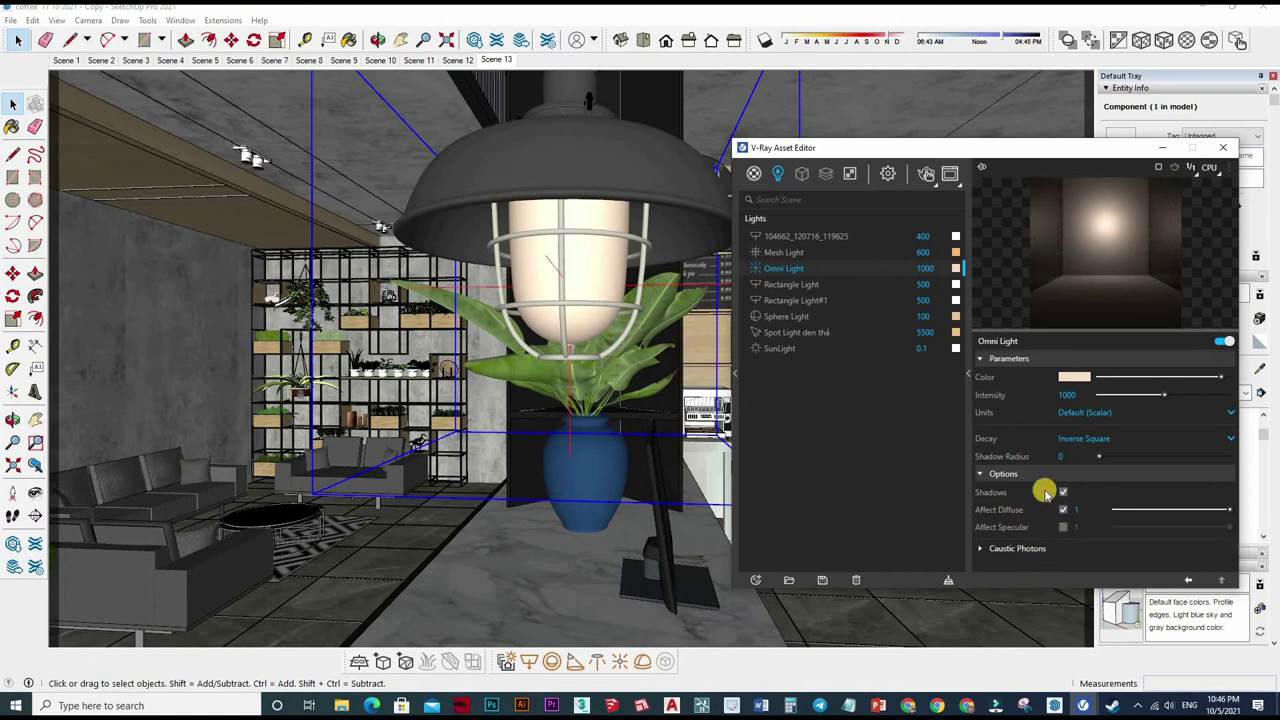
left_click(1222, 147)
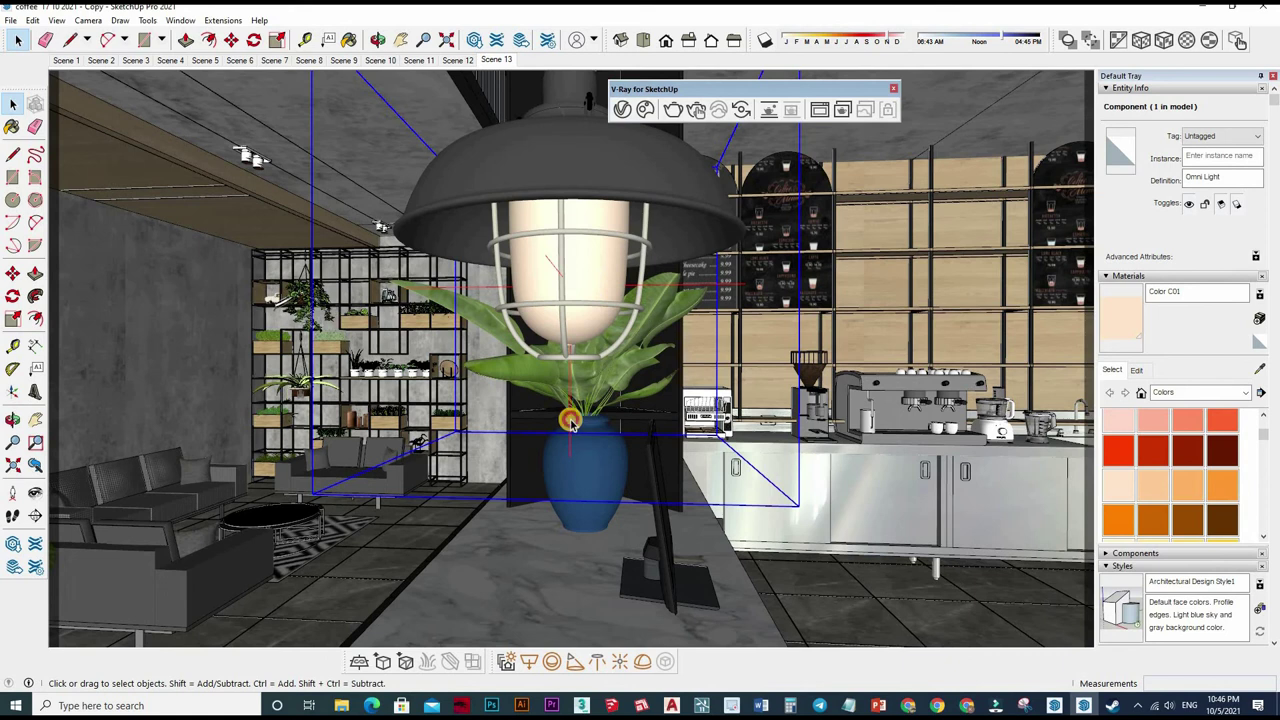
Step: Copy the Omni Light with Move into the neighbouring pendant lamp
key("m")
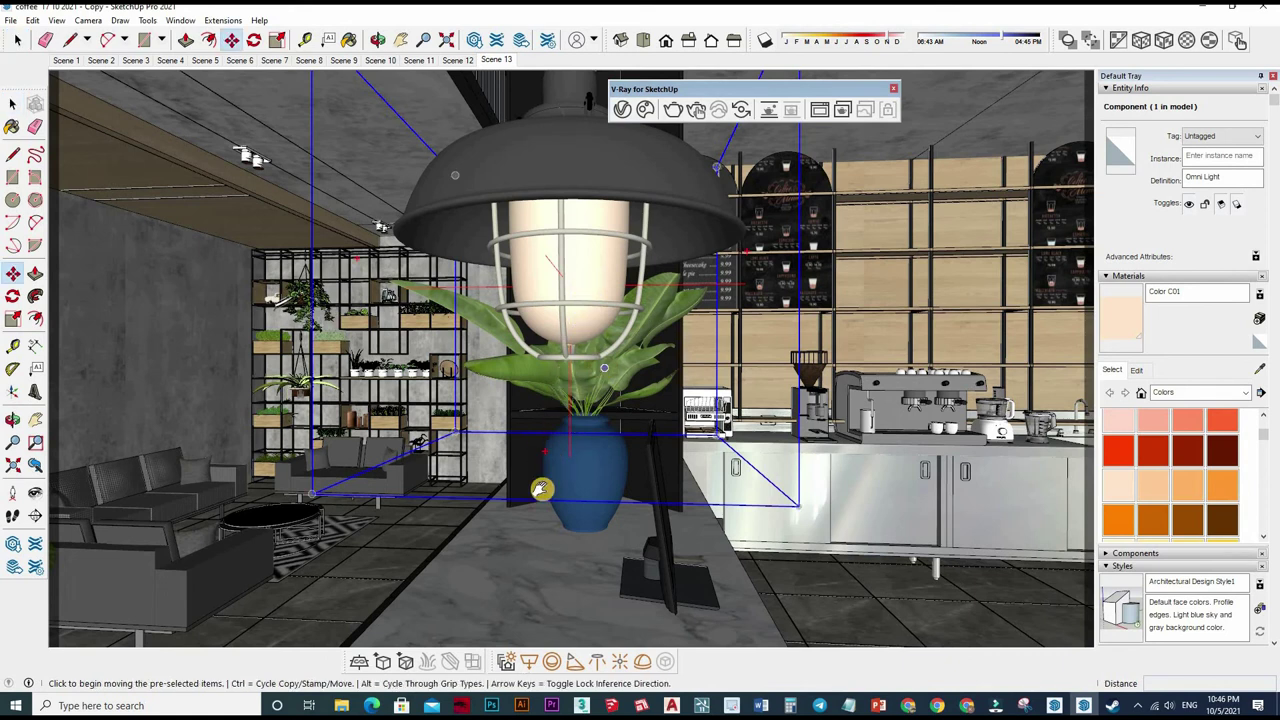
middle_click_drag(540, 273, 534, 226)
scroll(534, 226, "up", 2)
scroll(530, 229, "up", 1)
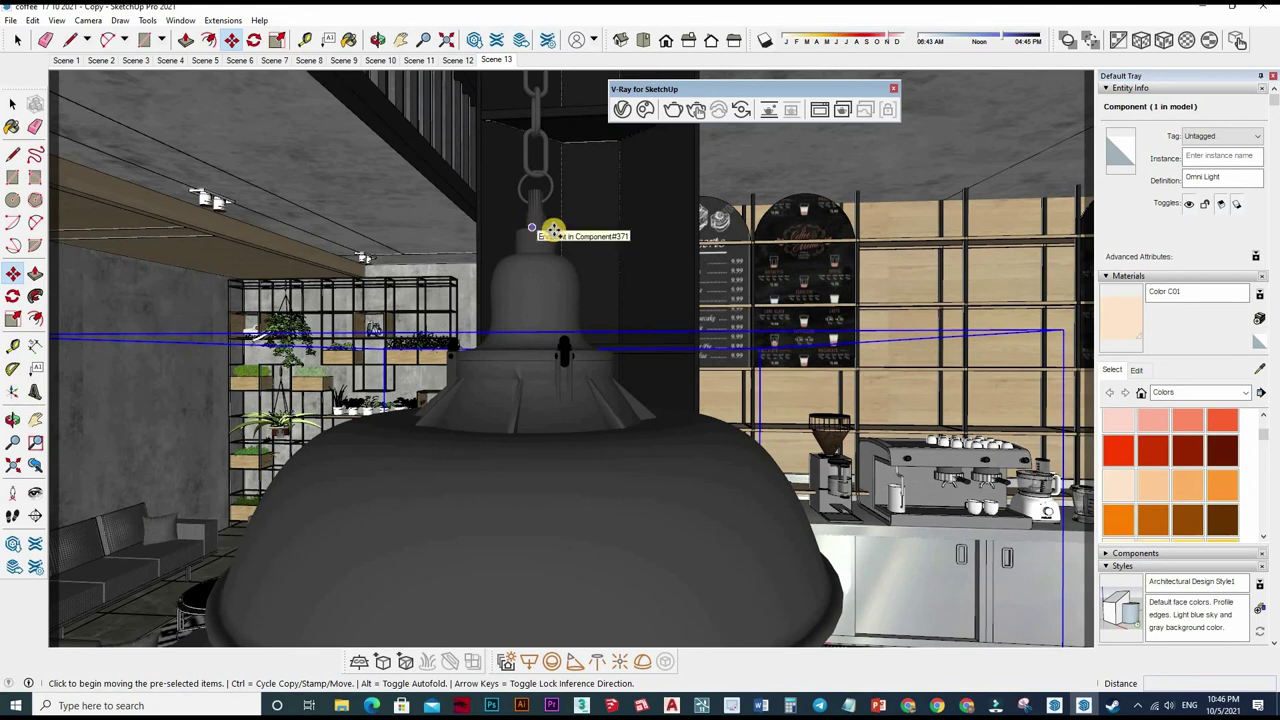
left_click(554, 229)
scroll(623, 263, "down", 3)
middle_click_drag(623, 263, 833, 317)
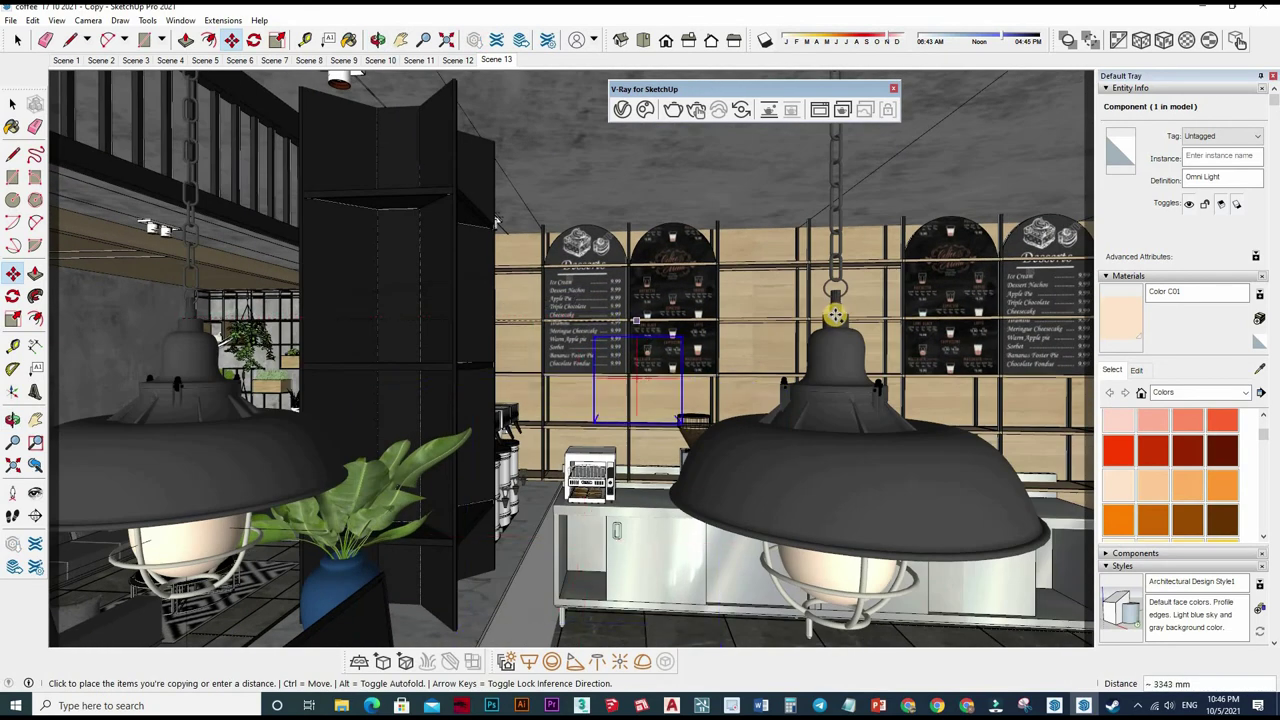
left_click(835, 316)
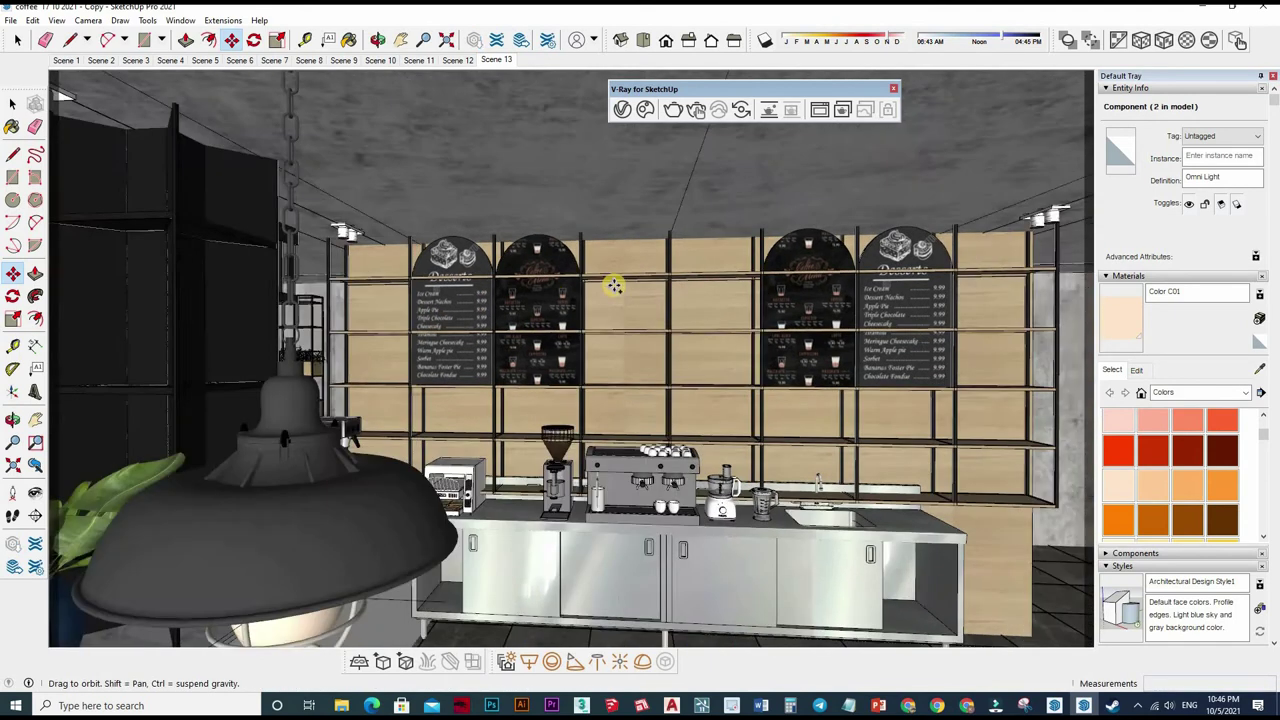
Step: Place a third copy of the Omni Light in another pendant lamp
middle_click_drag(835, 316, 603, 273)
left_click(603, 273)
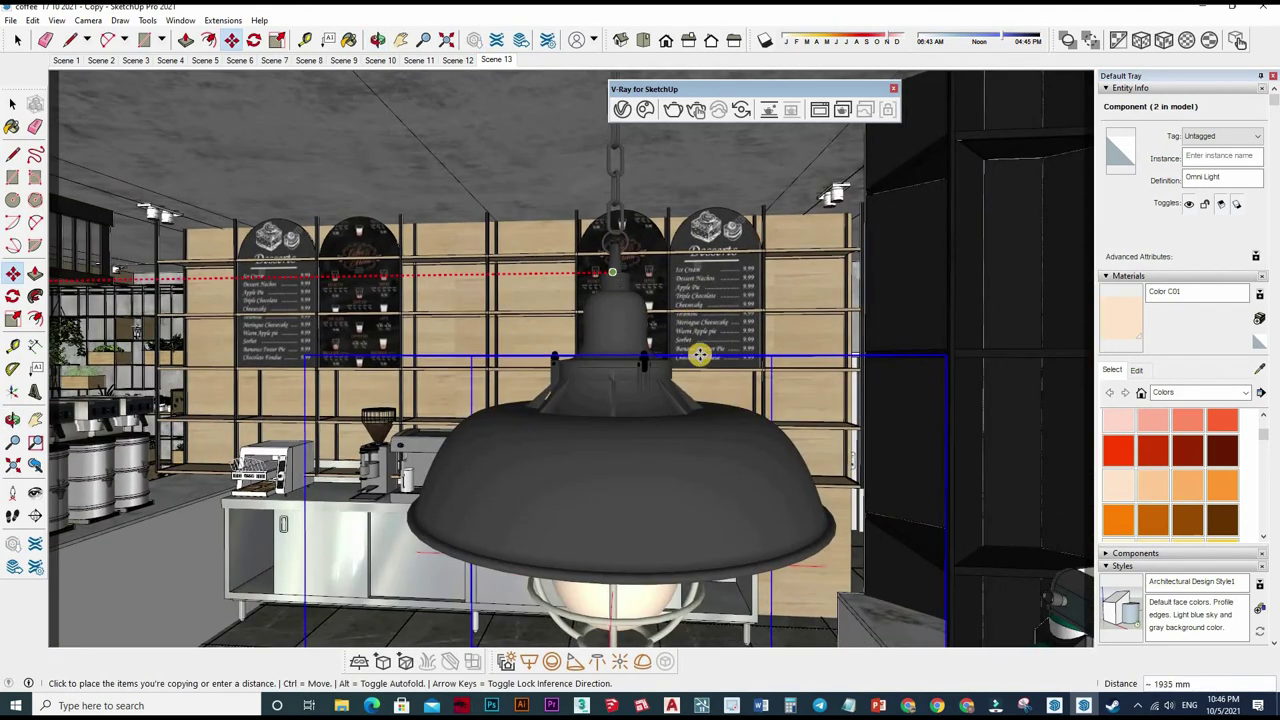
left_click(690, 320)
scroll(680, 330, "down", 3)
scroll(650, 332, "down", 4)
scroll(645, 332, "up", 2)
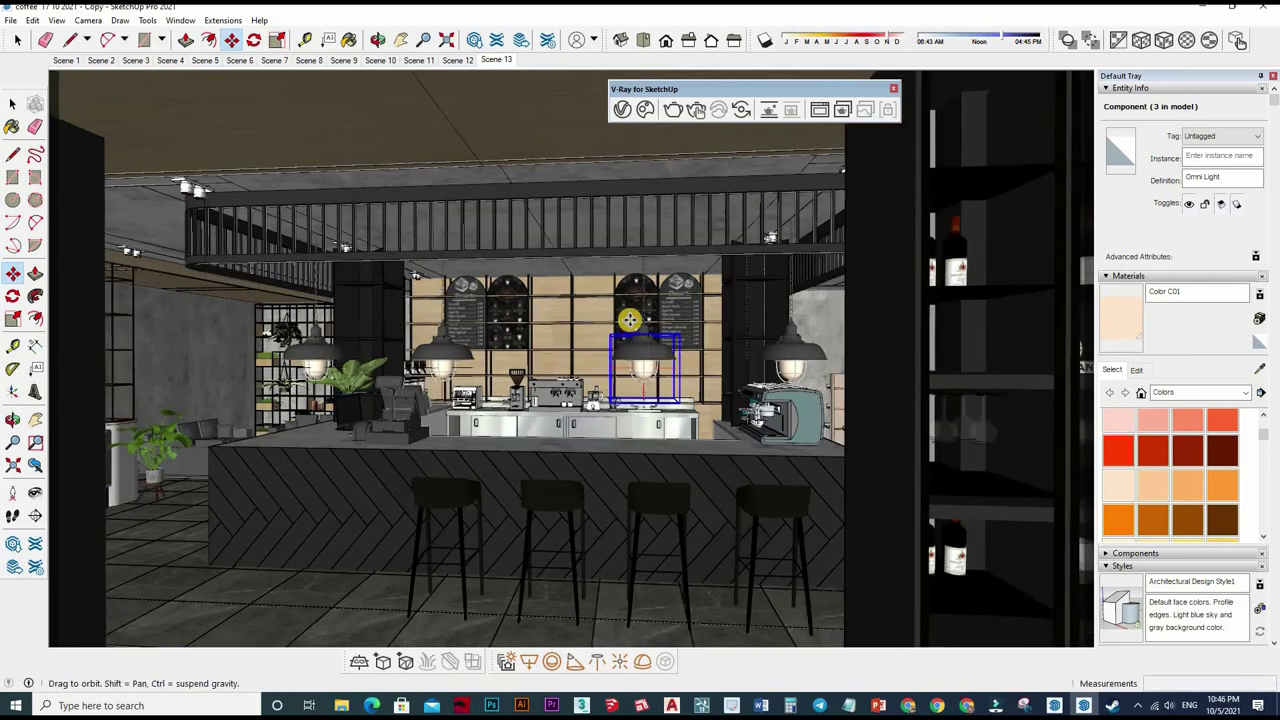
scroll(620, 330, "up", 2)
scroll(620, 331, "up", 3)
scroll(612, 345, "up", 3)
scroll(610, 352, "down", 3)
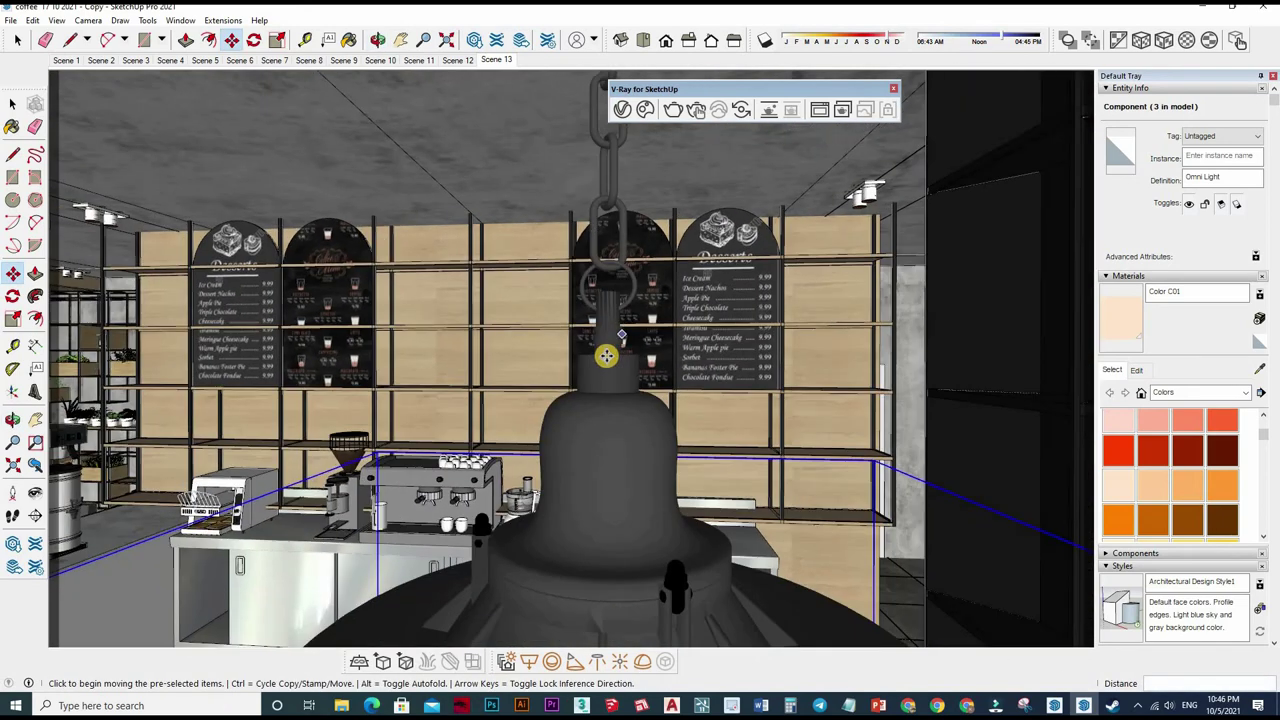
Step: Start one more light copy, then return to the Select tool and zoom out
left_click(656, 358)
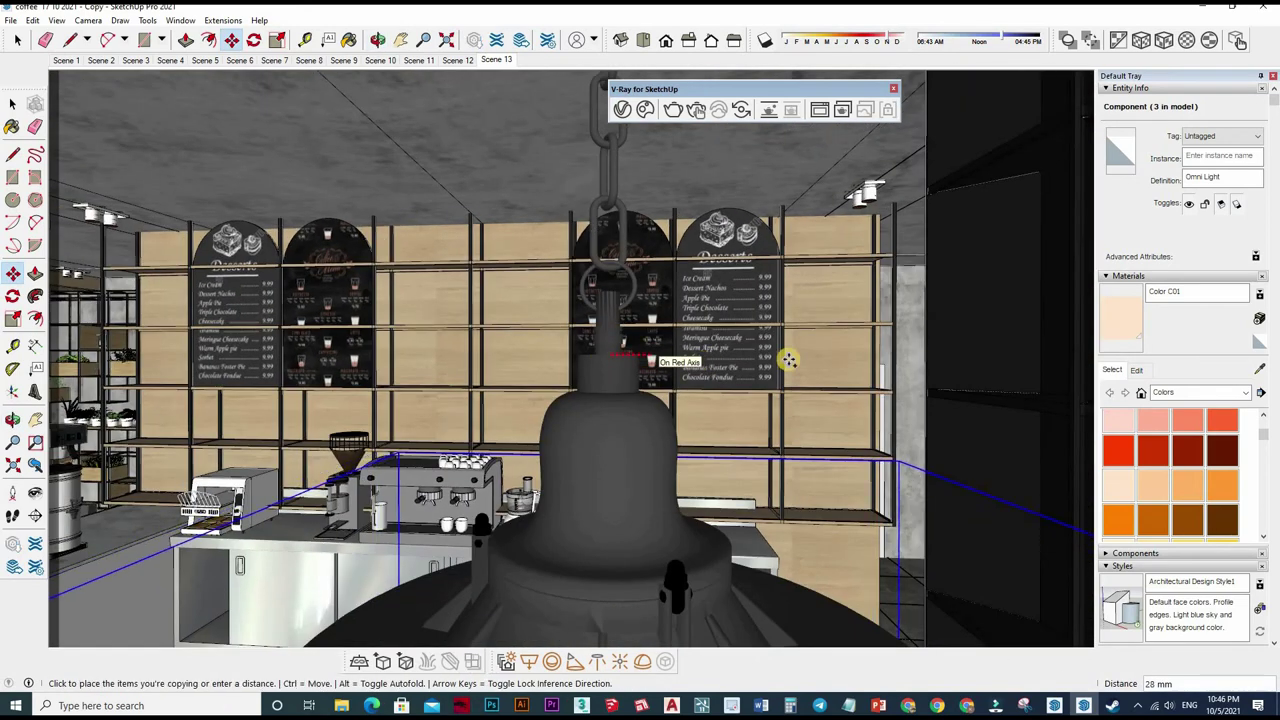
scroll(697, 360, "down", 4)
scroll(697, 360, "down", 2)
scroll(618, 337, "up", 8)
scroll(618, 337, "down", 8)
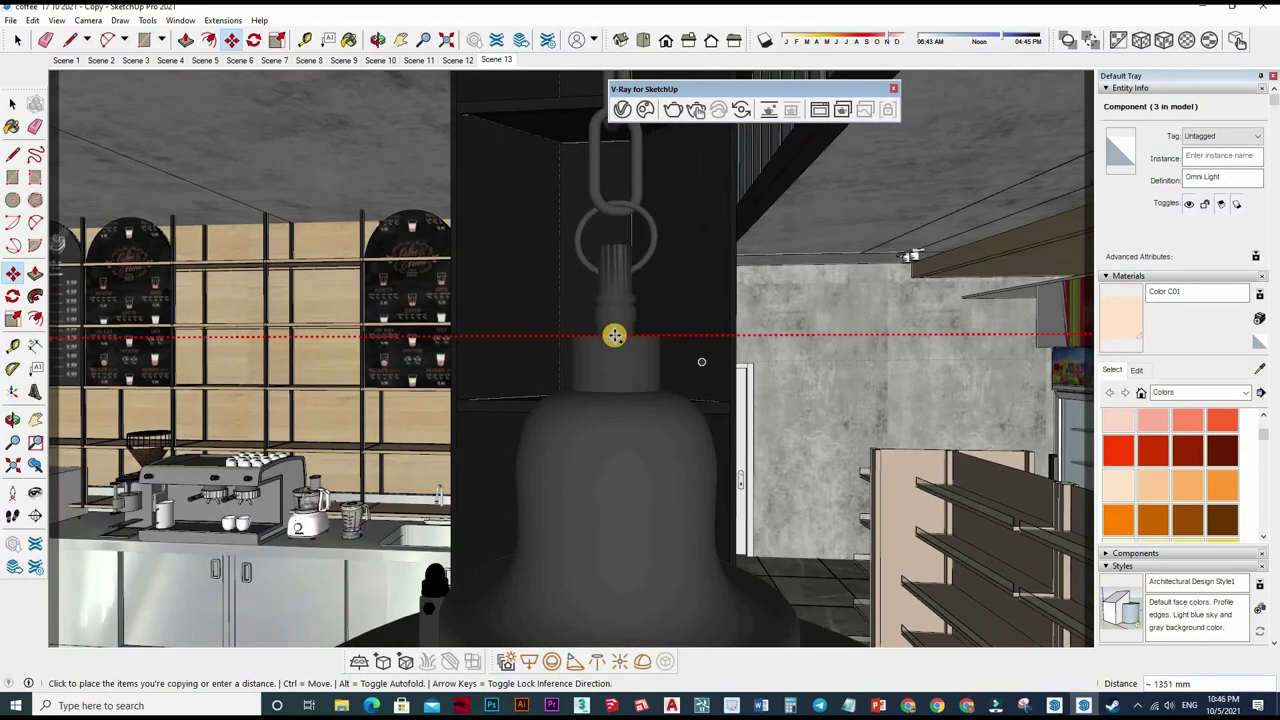
key("space")
scroll(785, 367, "up", 2)
scroll(785, 367, "down", 4)
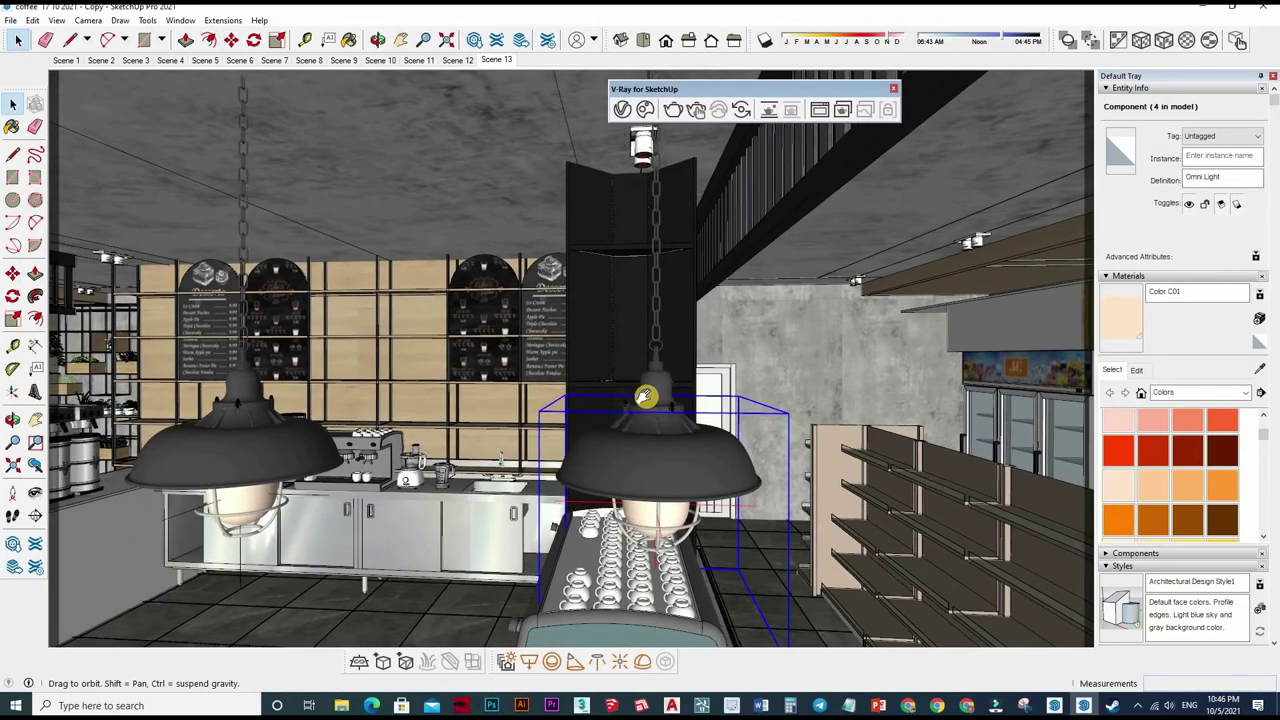
scroll(672, 380, "down", 4)
scroll(700, 257, "down", 4)
Step: Switch to the Scene 13 view and zoom around the progressive render to check the noise
left_click(490, 60)
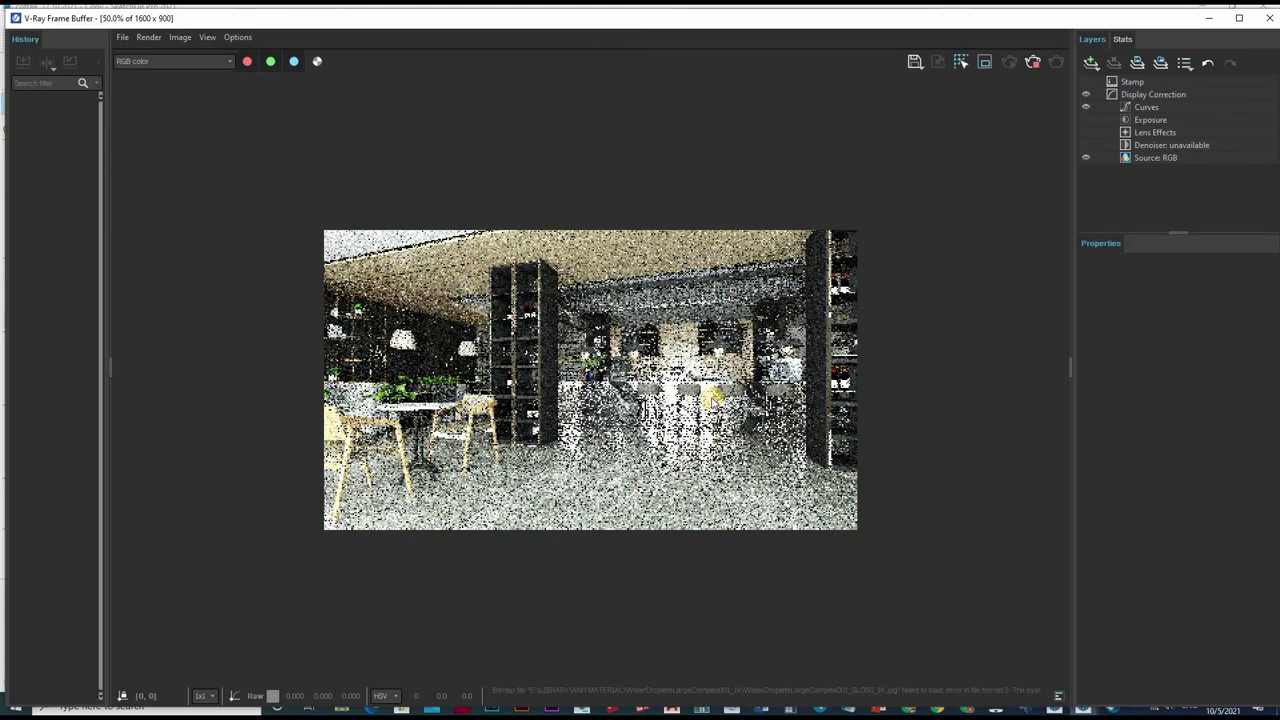
scroll(710, 400, "up", 2)
scroll(705, 412, "down", 1)
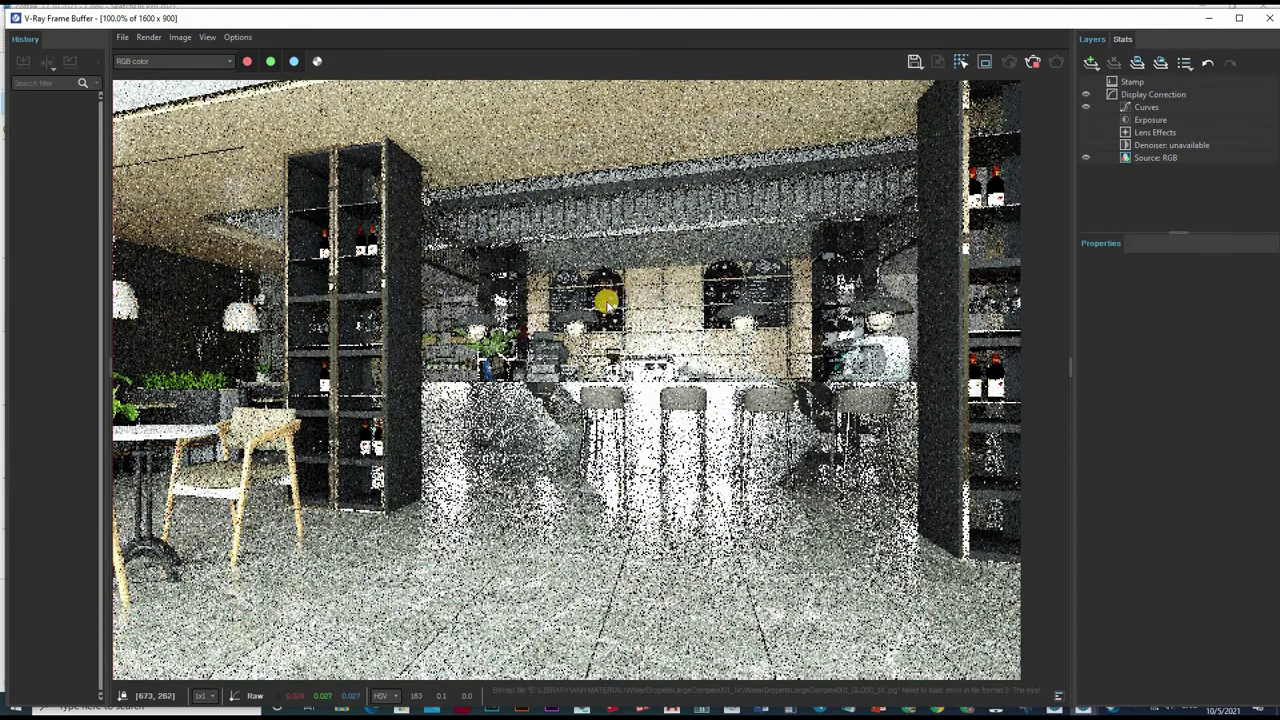
scroll(605, 300, "up", 1)
scroll(603, 297, "up", 2)
scroll(700, 400, "down", 2)
scroll(760, 467, "down", 1)
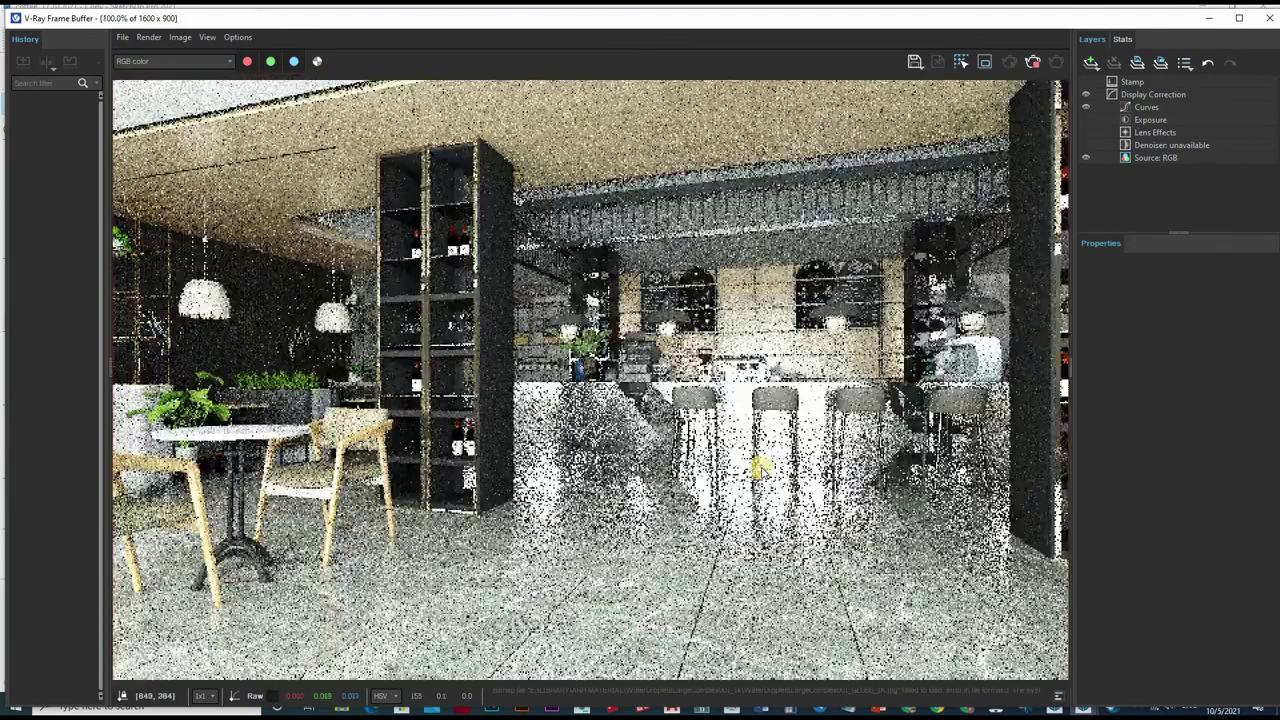
scroll(686, 449, "up", 1)
scroll(686, 449, "down", 2)
scroll(695, 457, "up", 1)
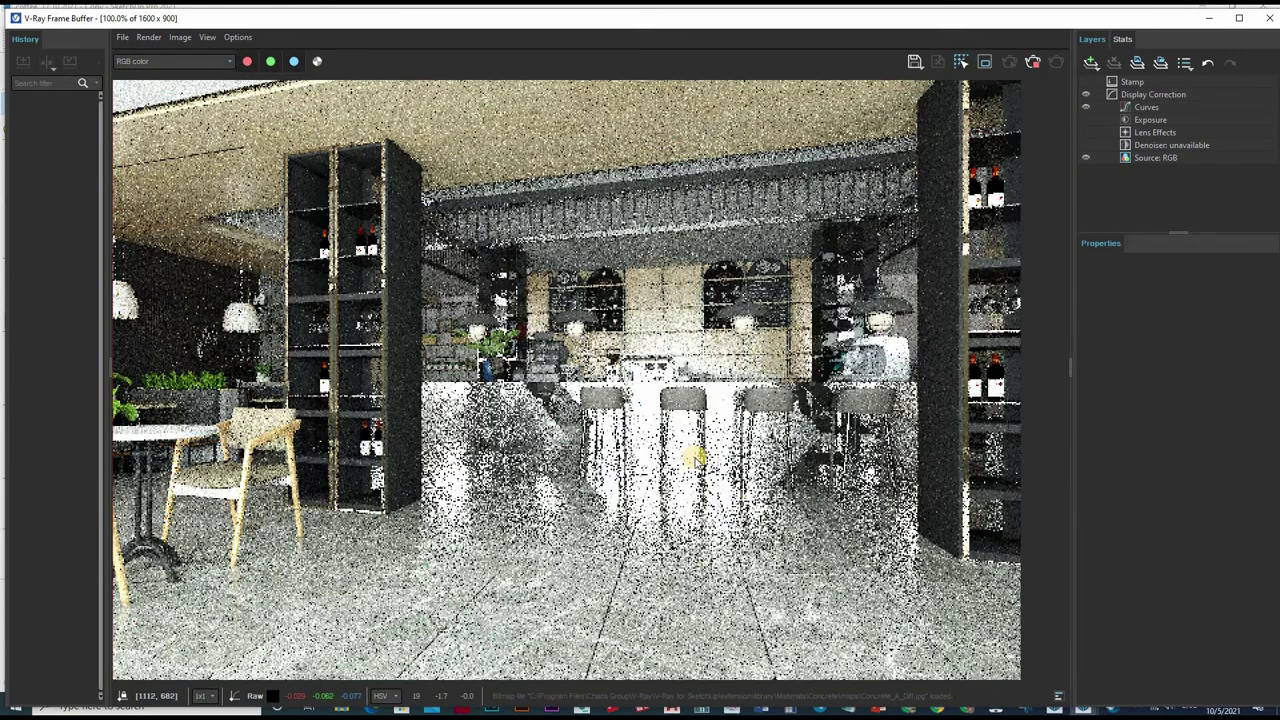
scroll(918, 398, "down", 1)
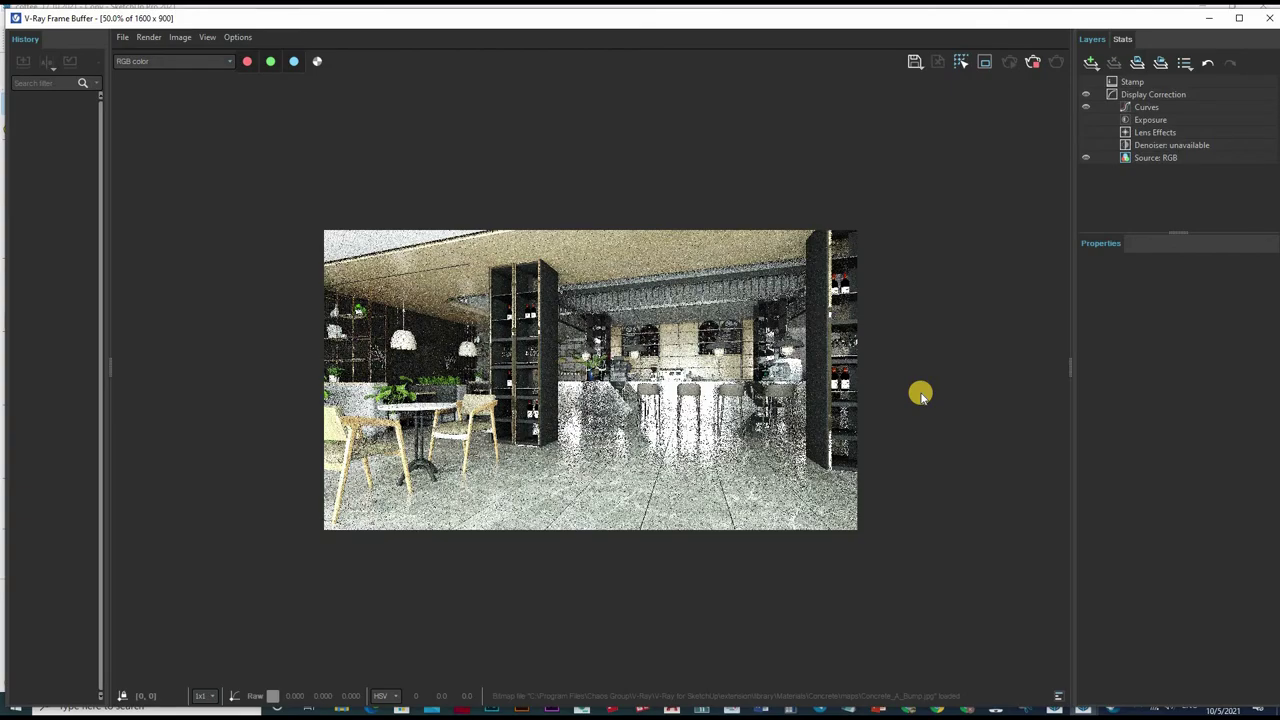
Step: Zoom and pan the render over the wine shelf, stools and counter, then fit it back in view
scroll(720, 380, "up", 1)
scroll(565, 295, "up", 1)
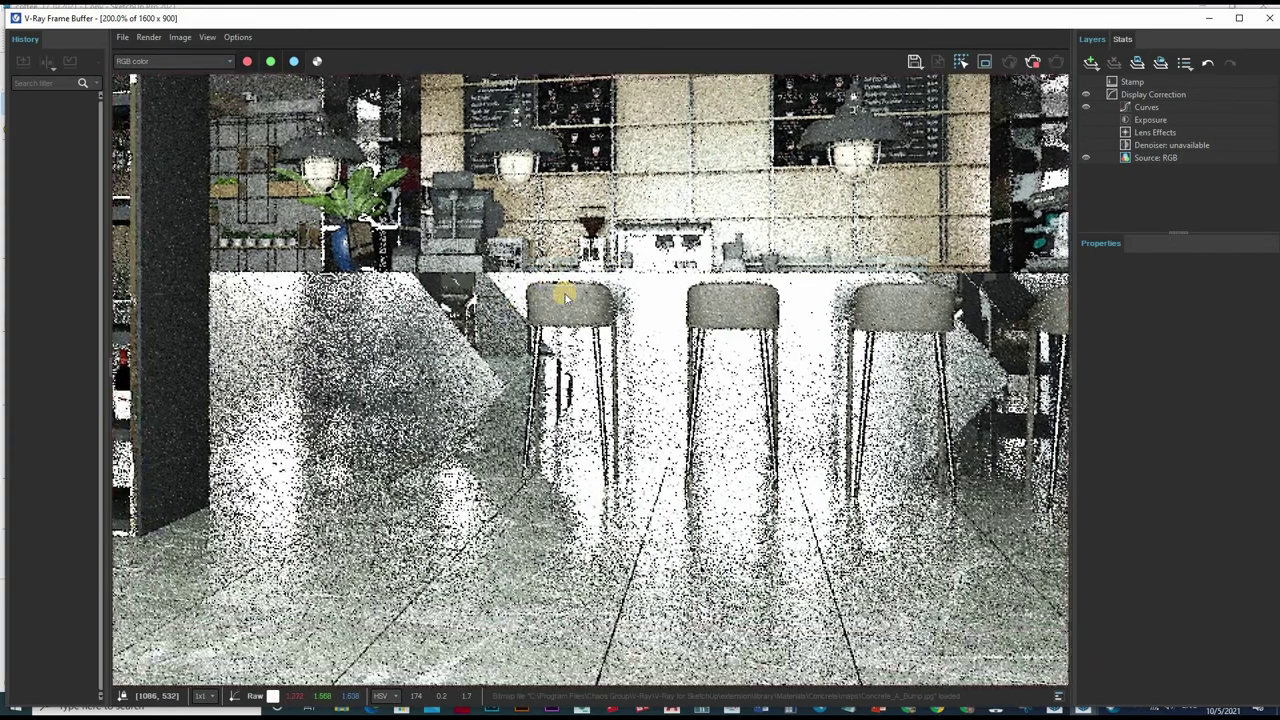
middle_click_drag(491, 440, 596, 448)
scroll(596, 448, "up", 3)
scroll(596, 448, "down", 3)
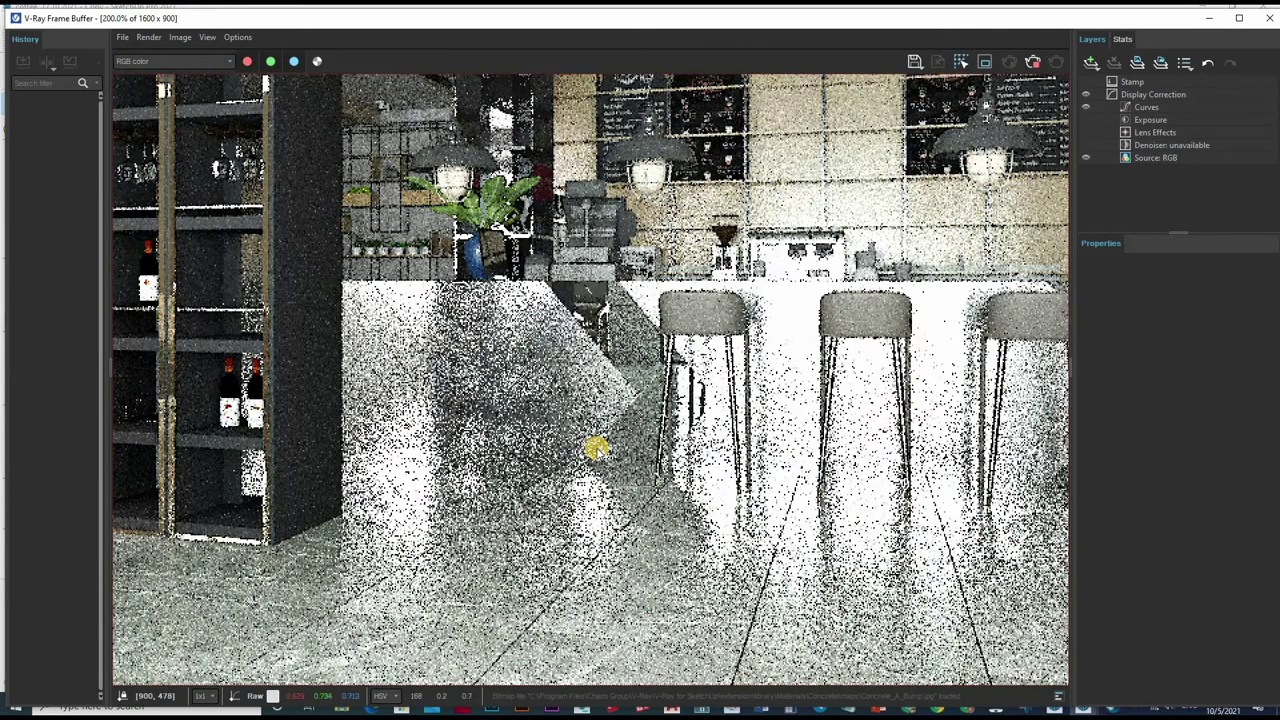
scroll(595, 447, "down", 1)
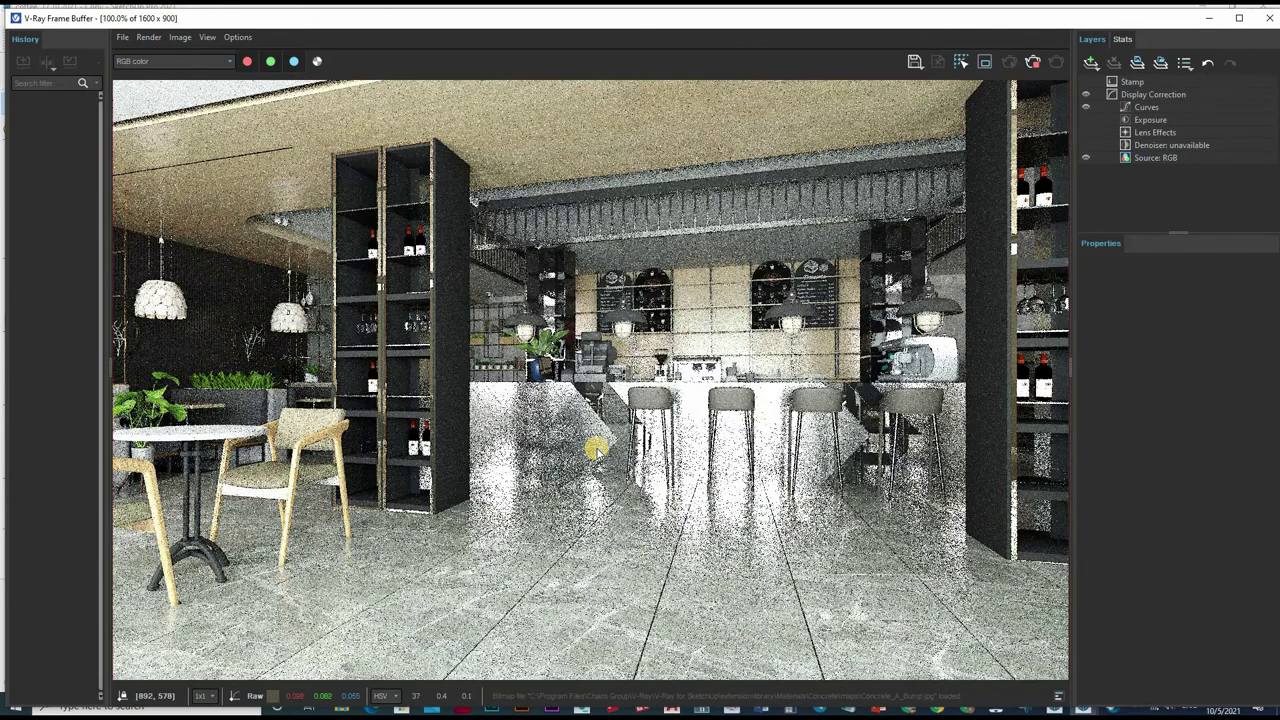
scroll(672, 456, "up", 1)
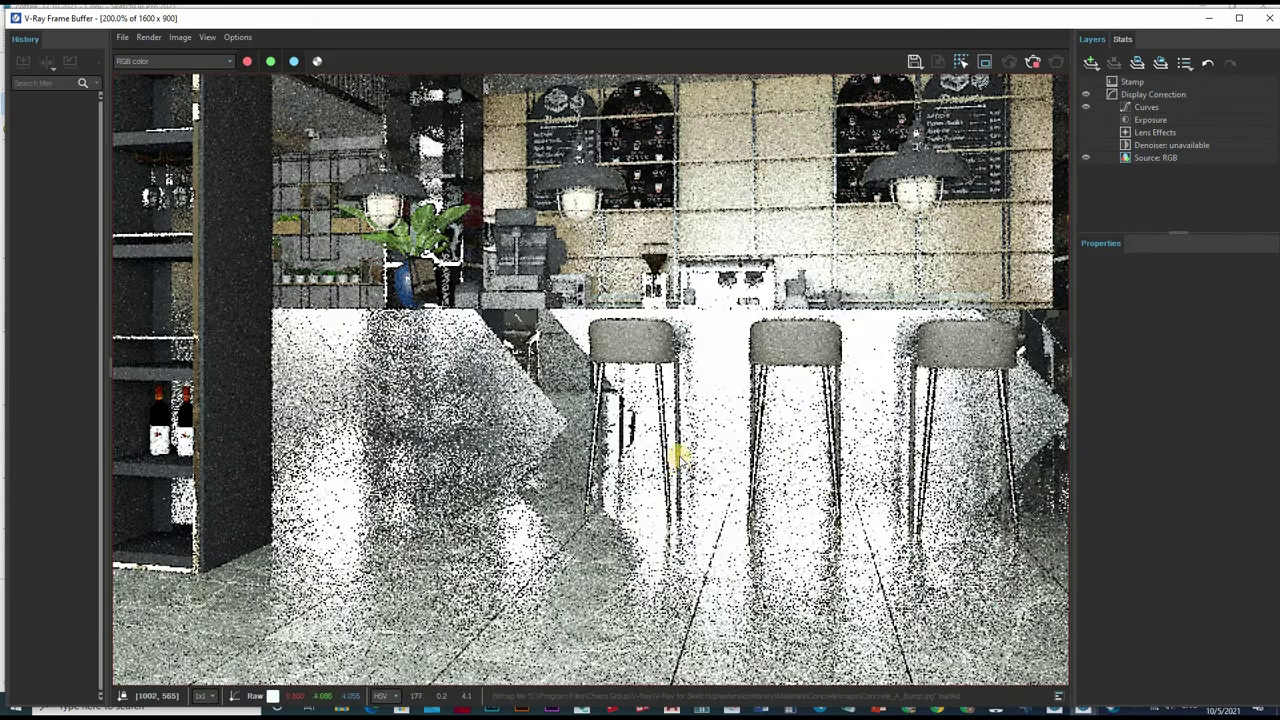
scroll(677, 458, "down", 1)
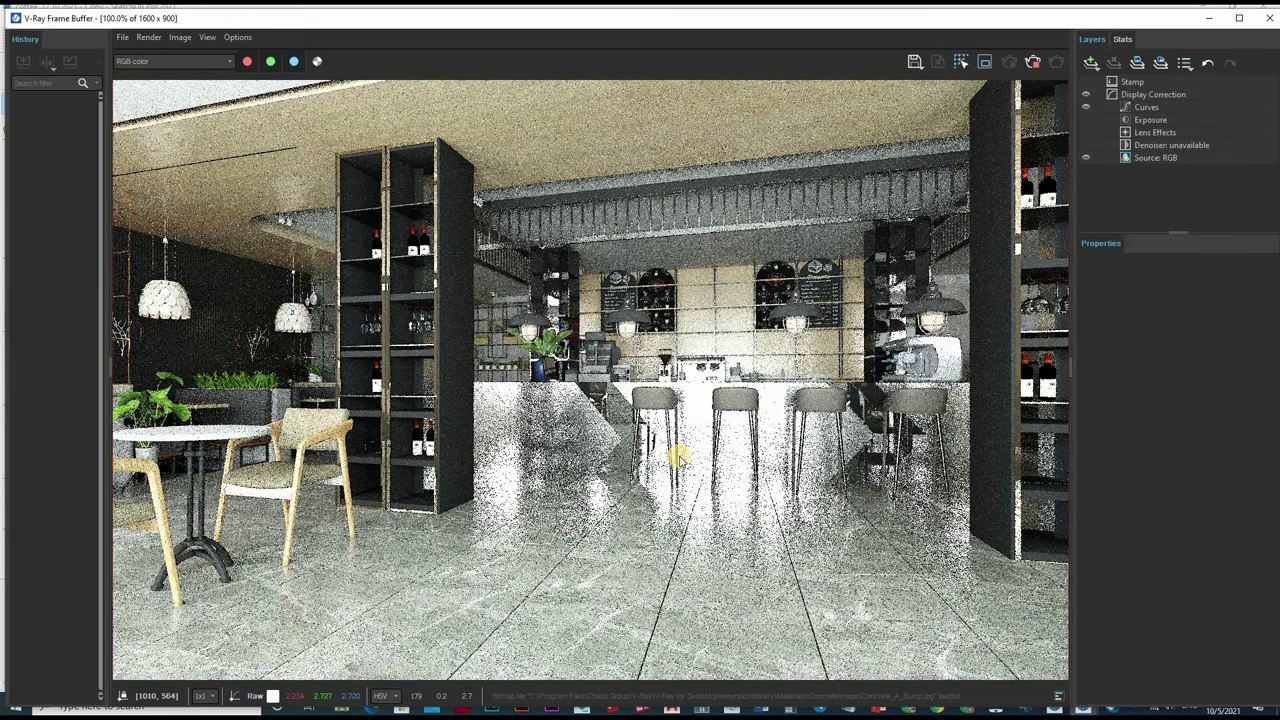
scroll(632, 395, "up", 2)
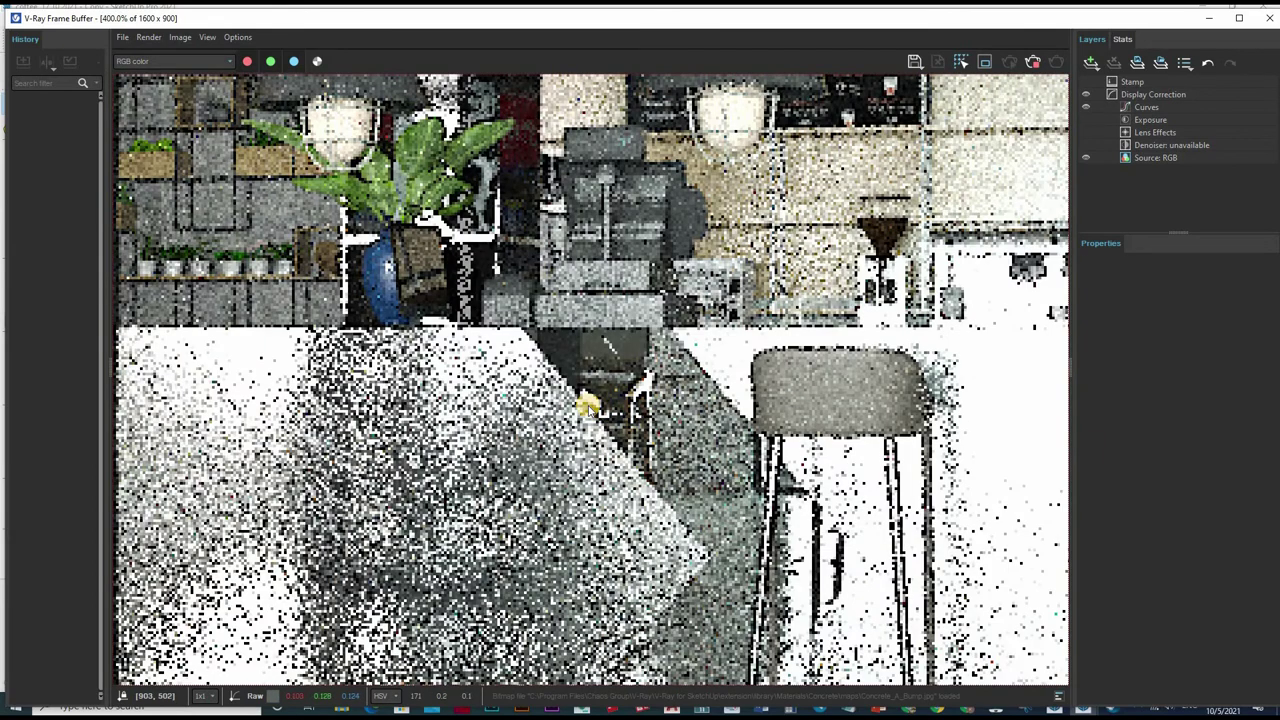
scroll(588, 405, "down", 1)
scroll(868, 525, "down", 1)
scroll(866, 508, "up", 1)
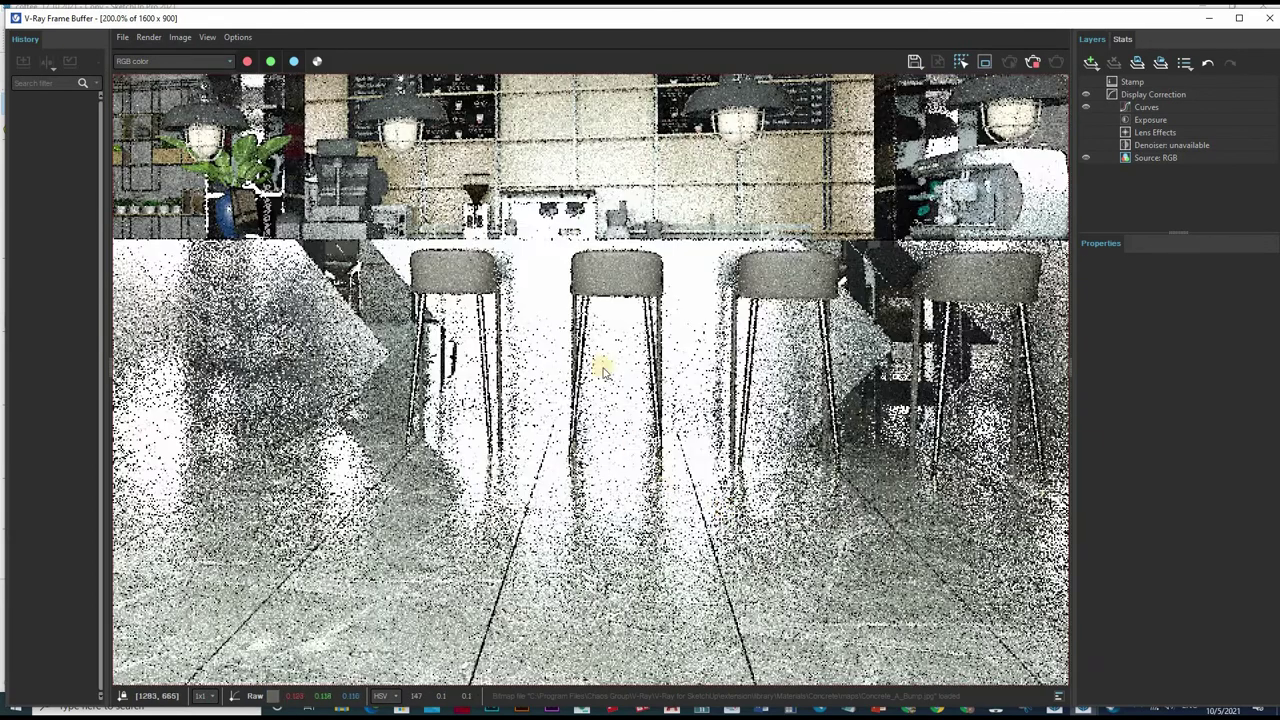
scroll(603, 370, "down", 1)
scroll(878, 330, "up", 2)
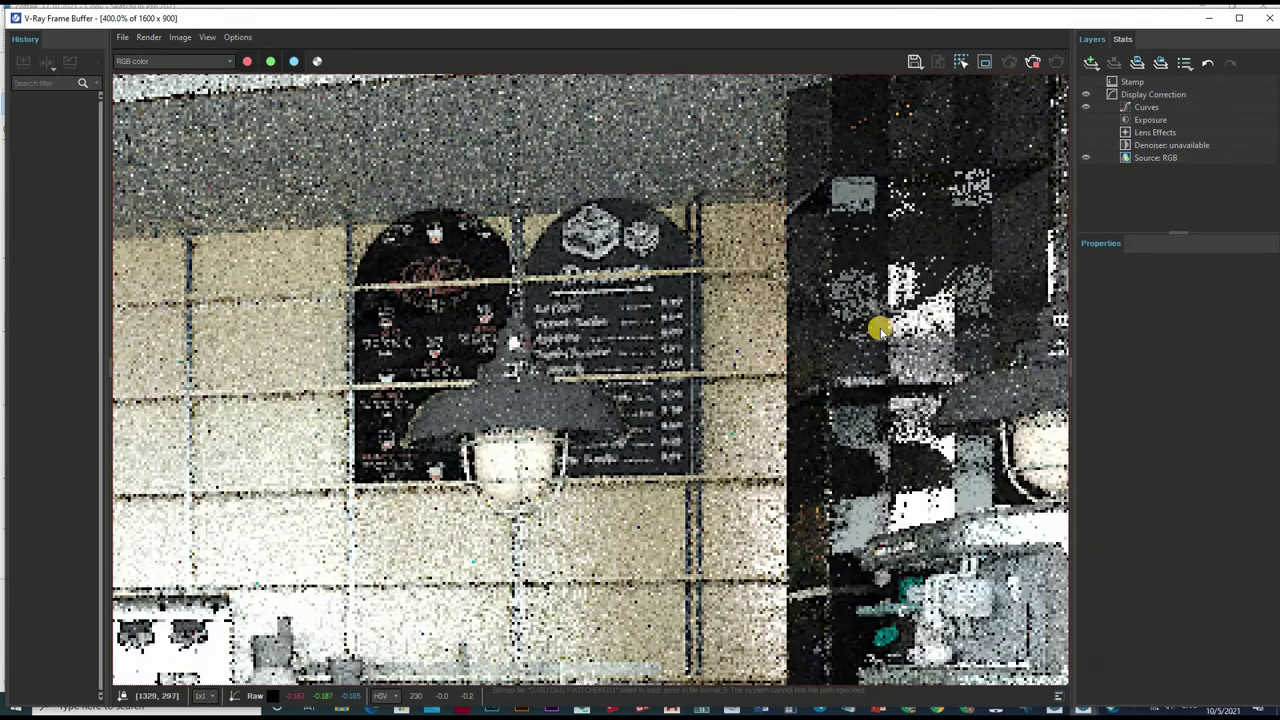
scroll(888, 345, "down", 1)
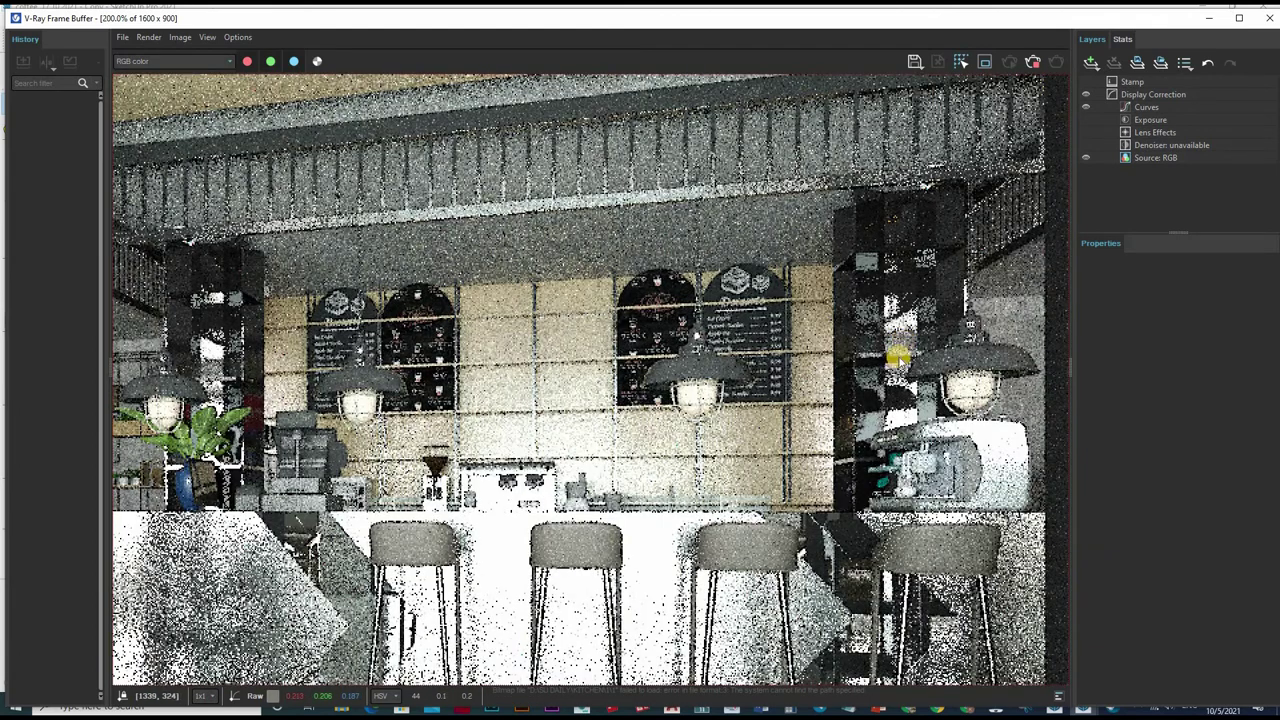
scroll(886, 275, "down", 1)
scroll(877, 314, "up", 1)
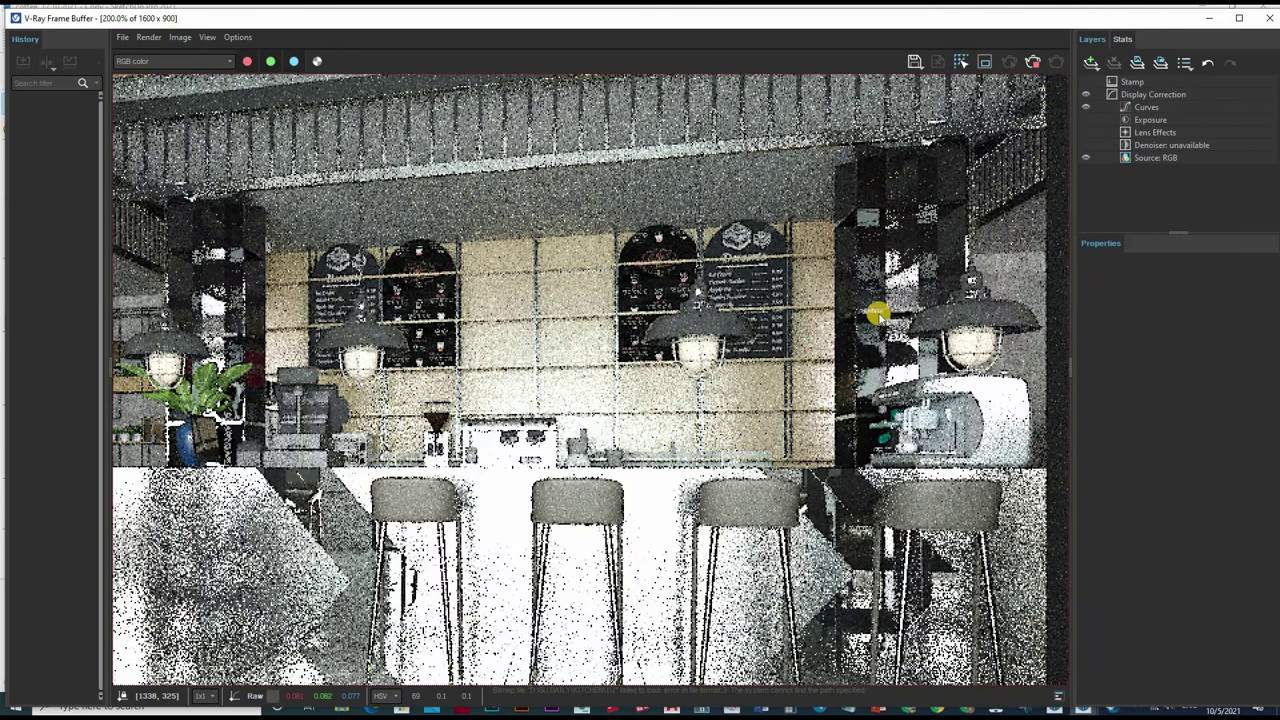
left_click(1034, 62)
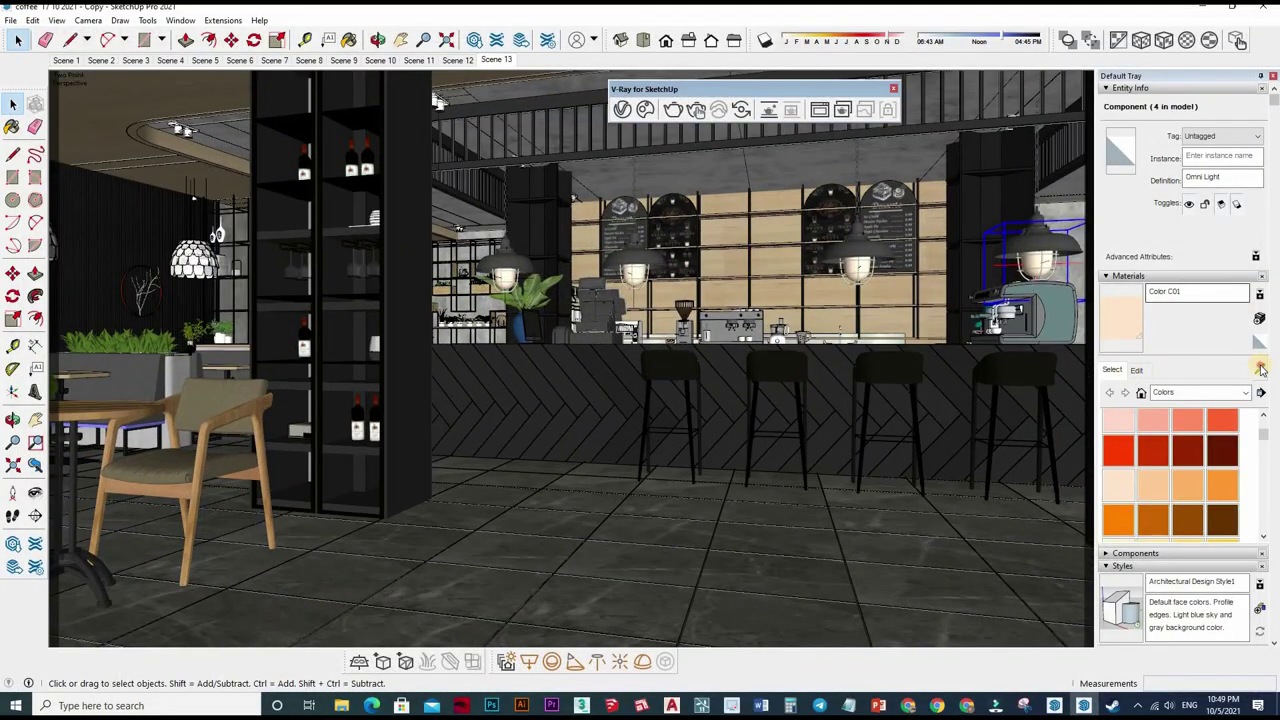
Step: Sample the black back-wall material and lower its reflection glossiness
left_click(1260, 369)
scroll(837, 377, "up", 1)
scroll(810, 380, "up", 1)
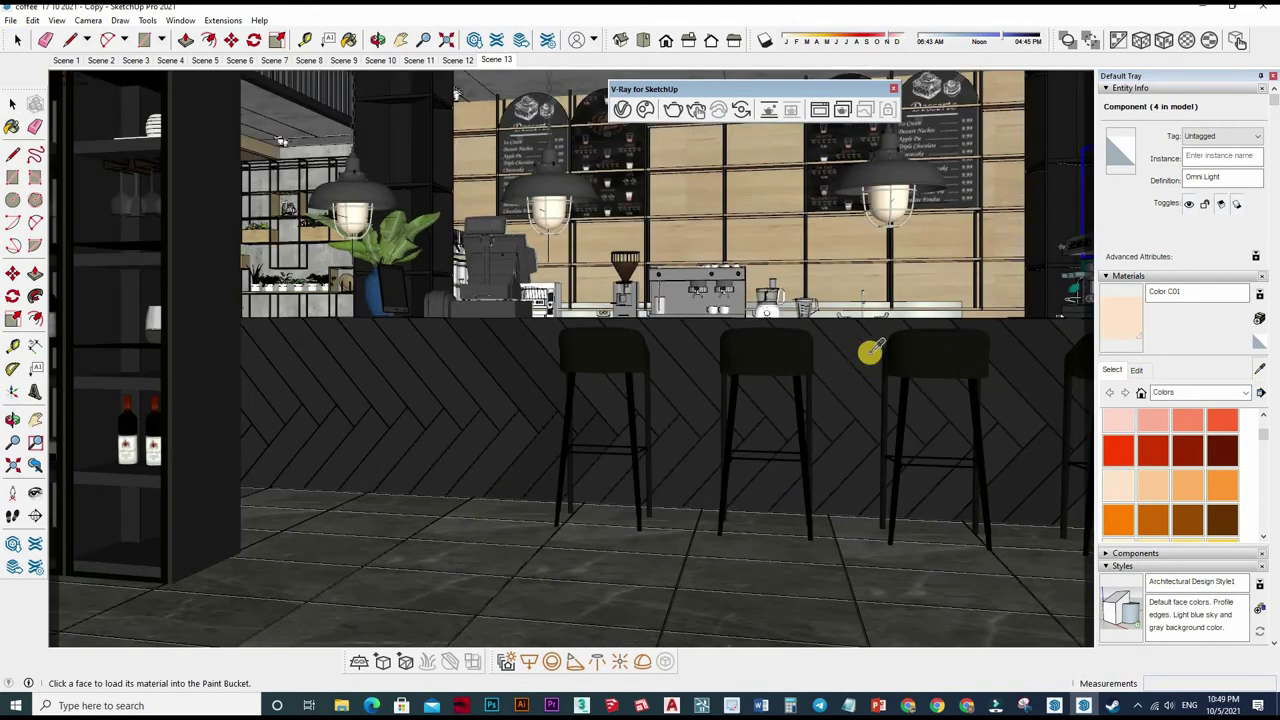
mouse_move(870, 350)
middle_mouse_down()
mouse_move(885, 345)
mouse_move(620, 73)
middle_mouse_up()
scroll(905, 305, "up", 2)
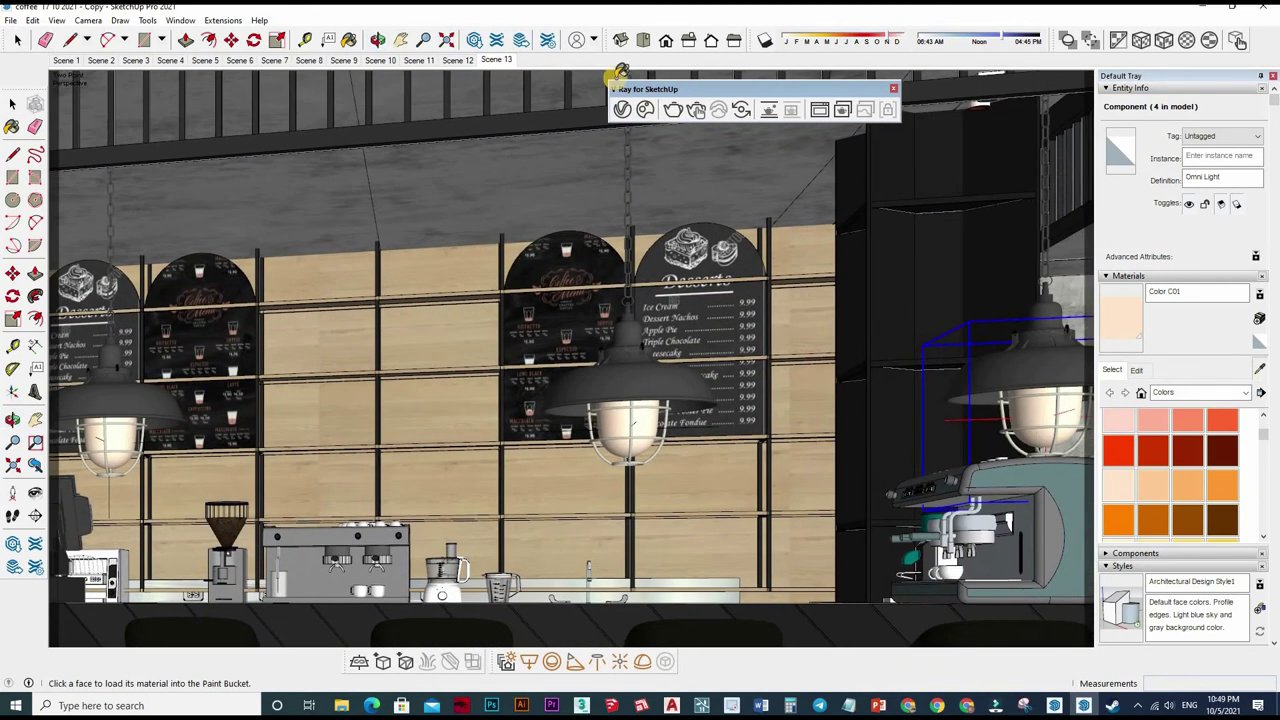
left_click(620, 73)
left_click(622, 109)
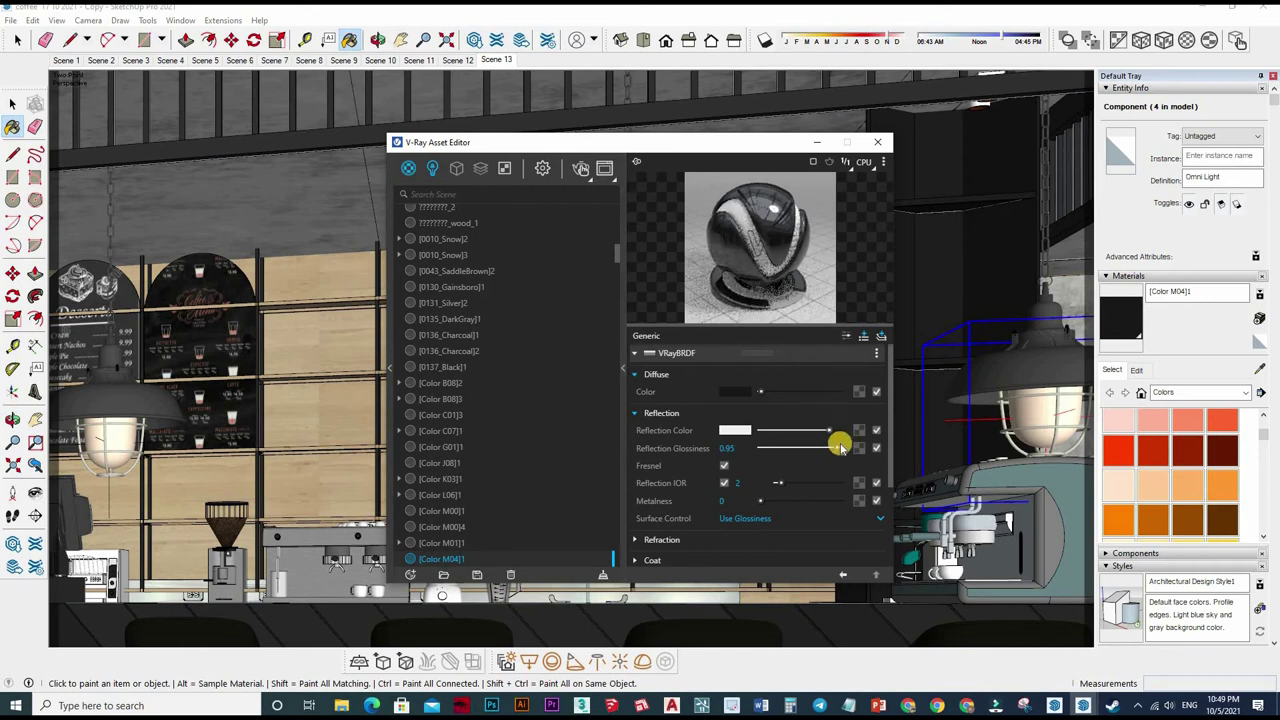
left_click_drag(838, 431, 824, 448)
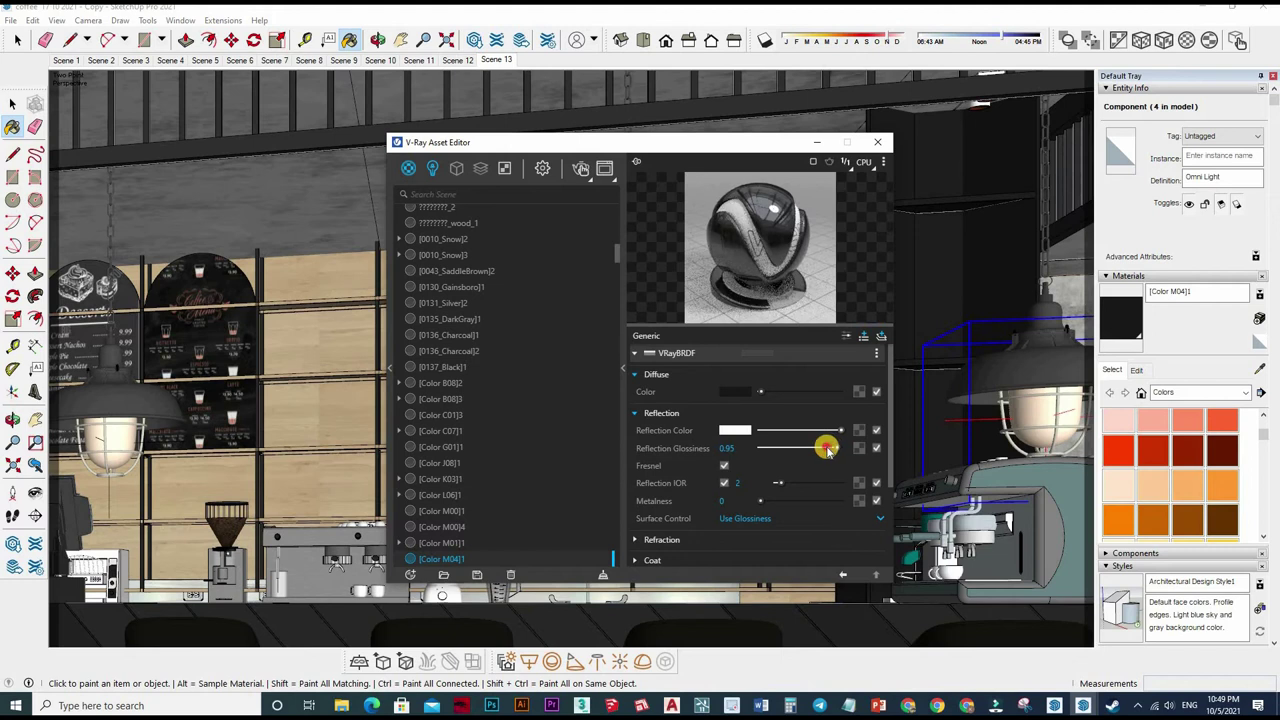
Step: Sample [Color M07]2, drop its reflection glossiness from 0.85 to 0.75 and lower its IOR
left_click(1005, 389)
middle_click_drag(335, 589, 747, 425)
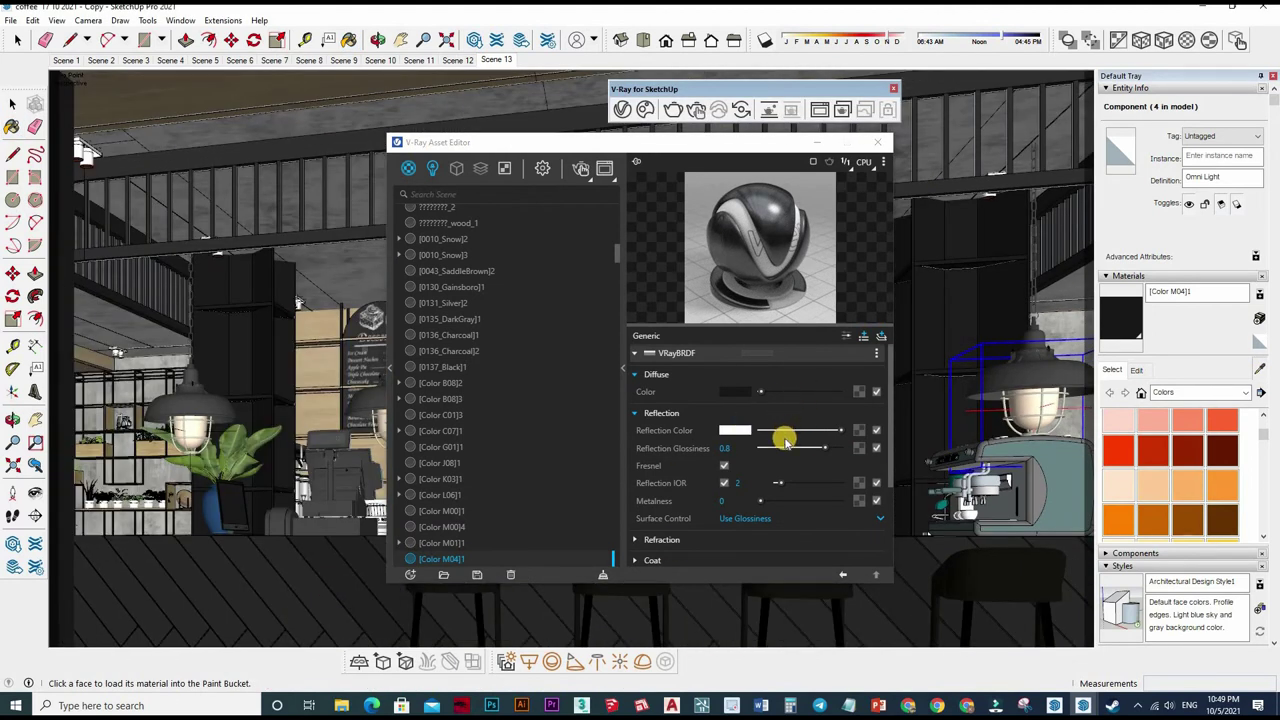
left_click(782, 434, "alt")
left_click_drag(828, 448, 820, 448)
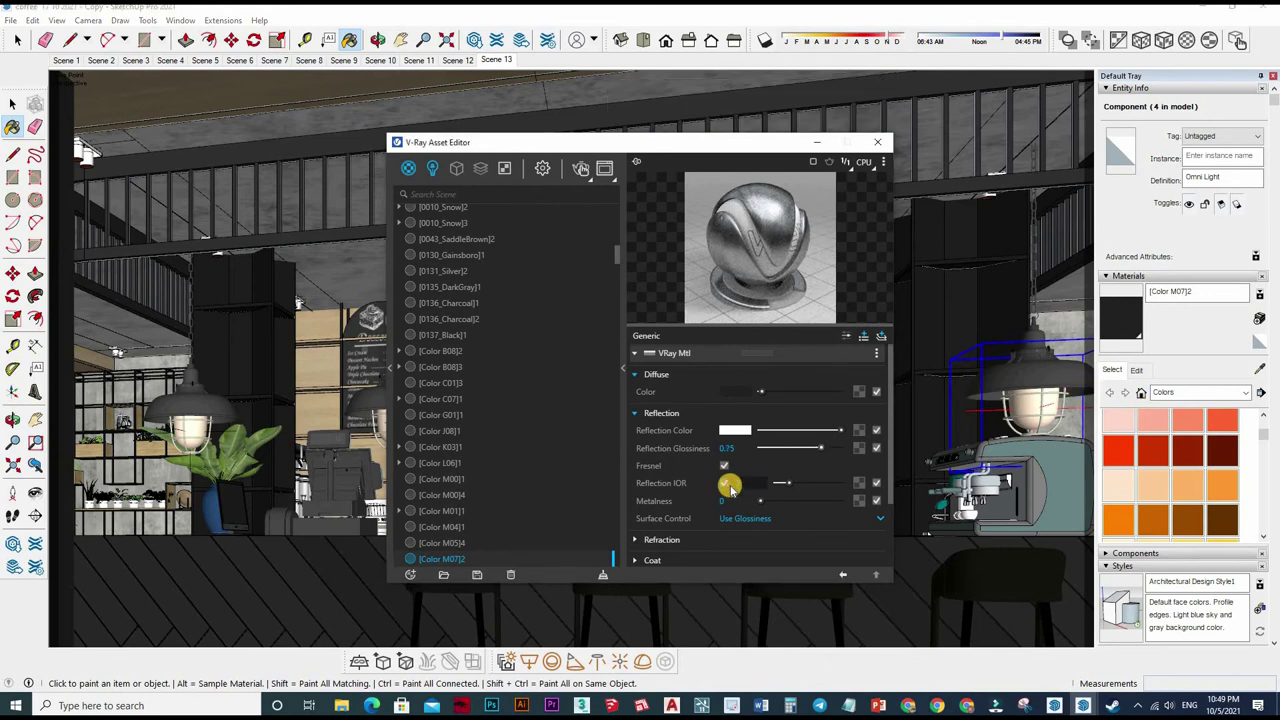
left_click_drag(749, 483, 705, 498)
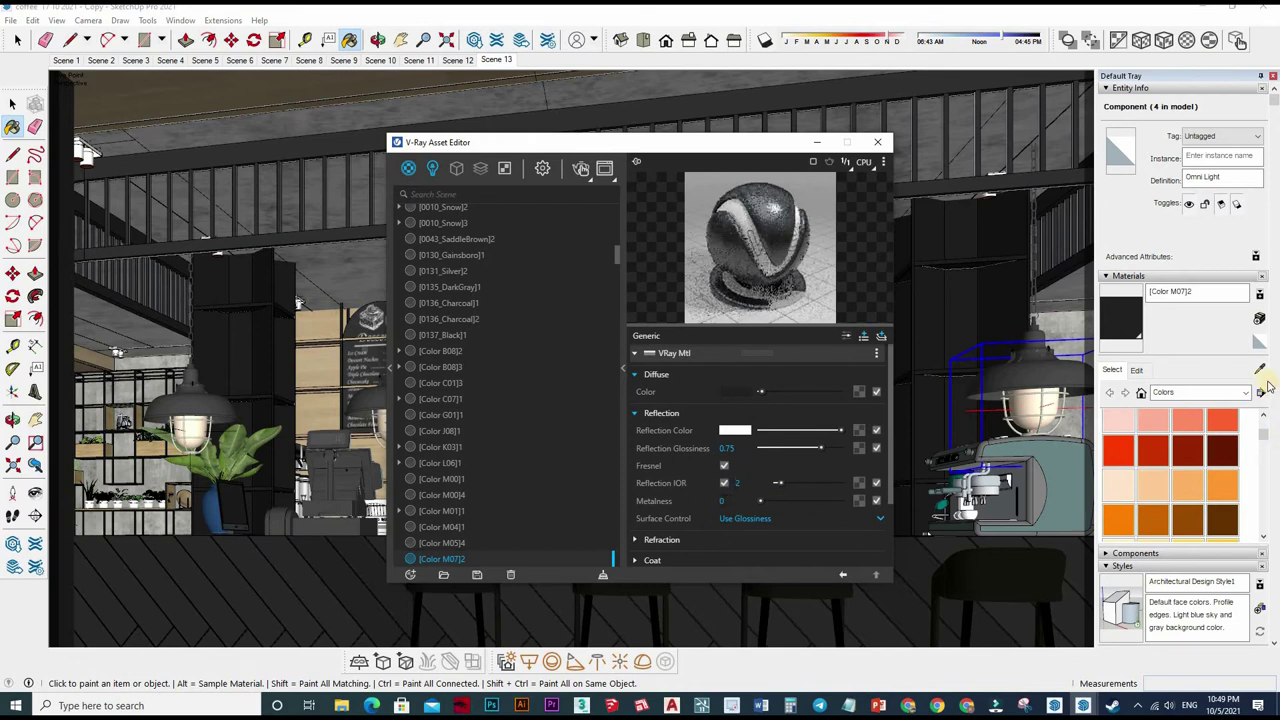
Step: Set Color M08's reflection IOR to 2 and glossiness to 0.8
left_click(346, 563, "alt")
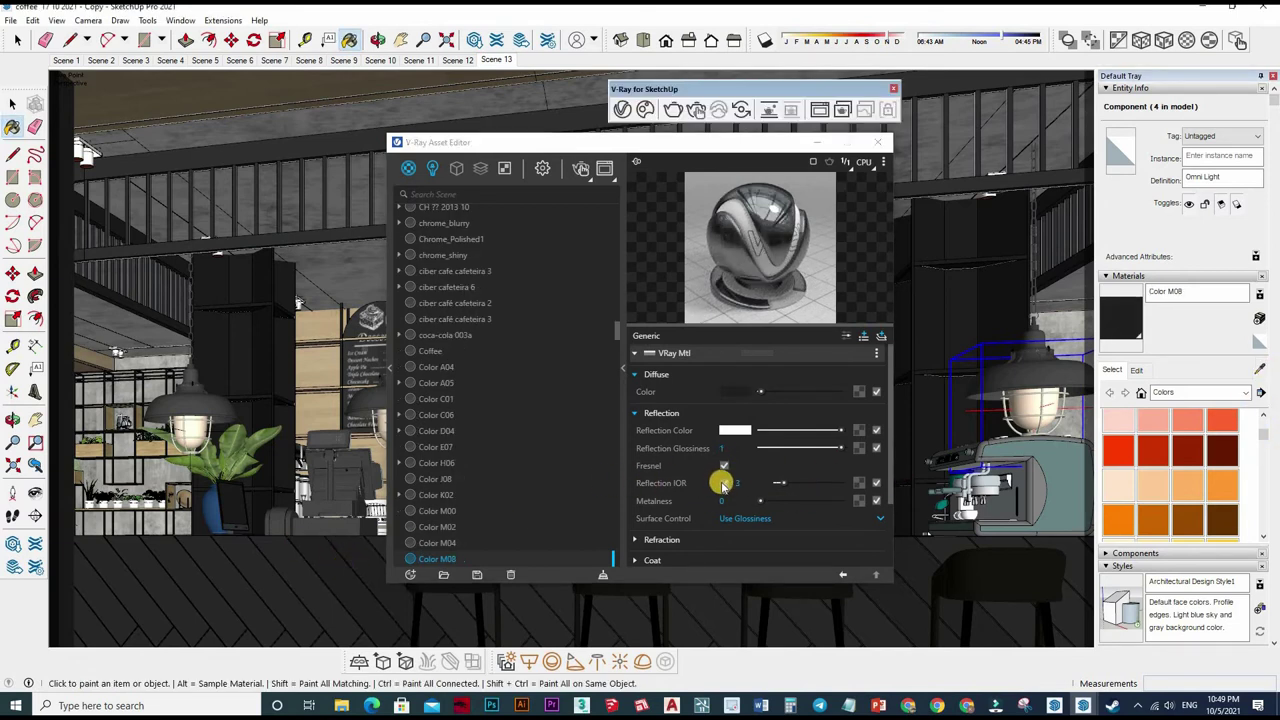
left_click_drag(724, 488, 722, 472)
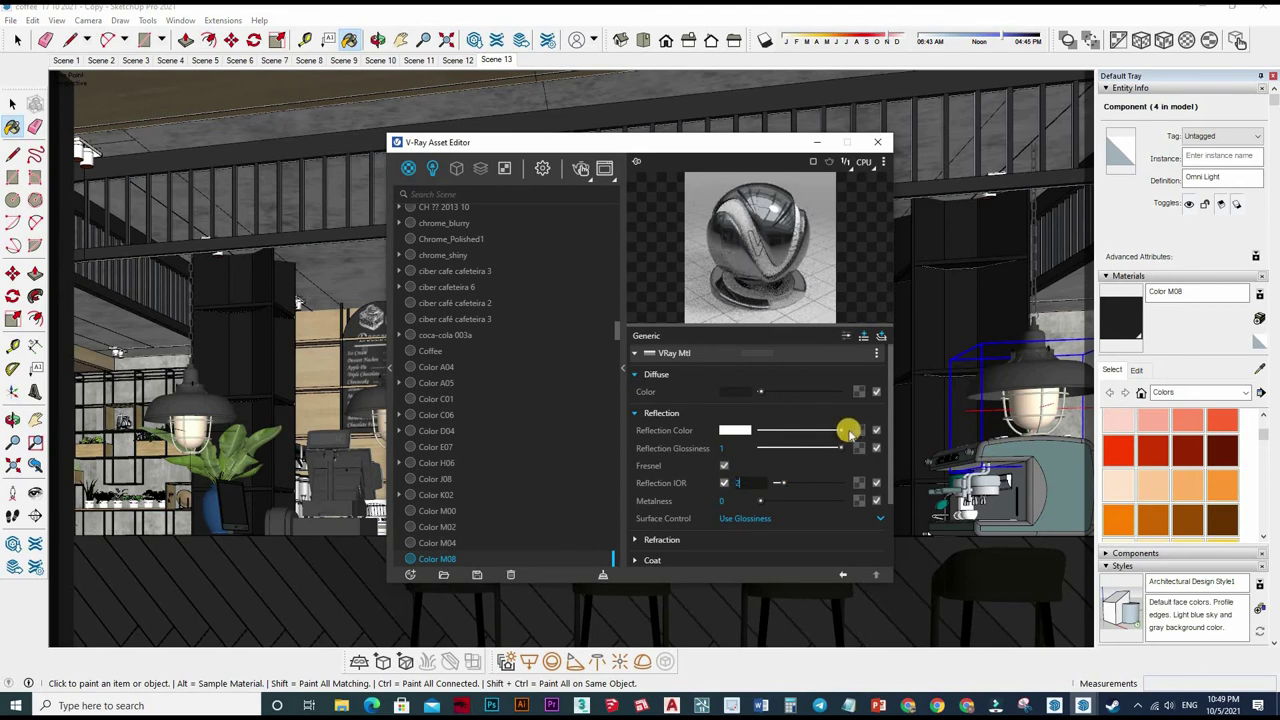
left_click_drag(843, 453, 825, 451)
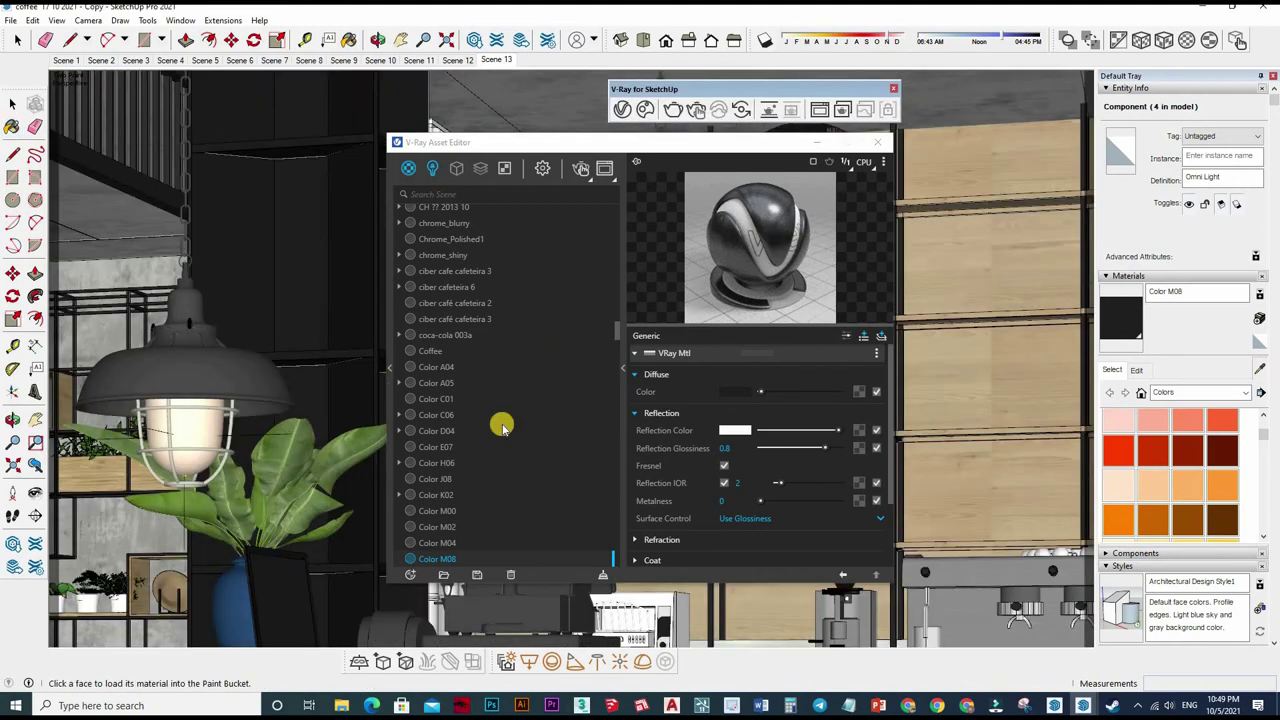
Step: Rename the peach Color C01 material to 'lamp'
left_click(432, 398)
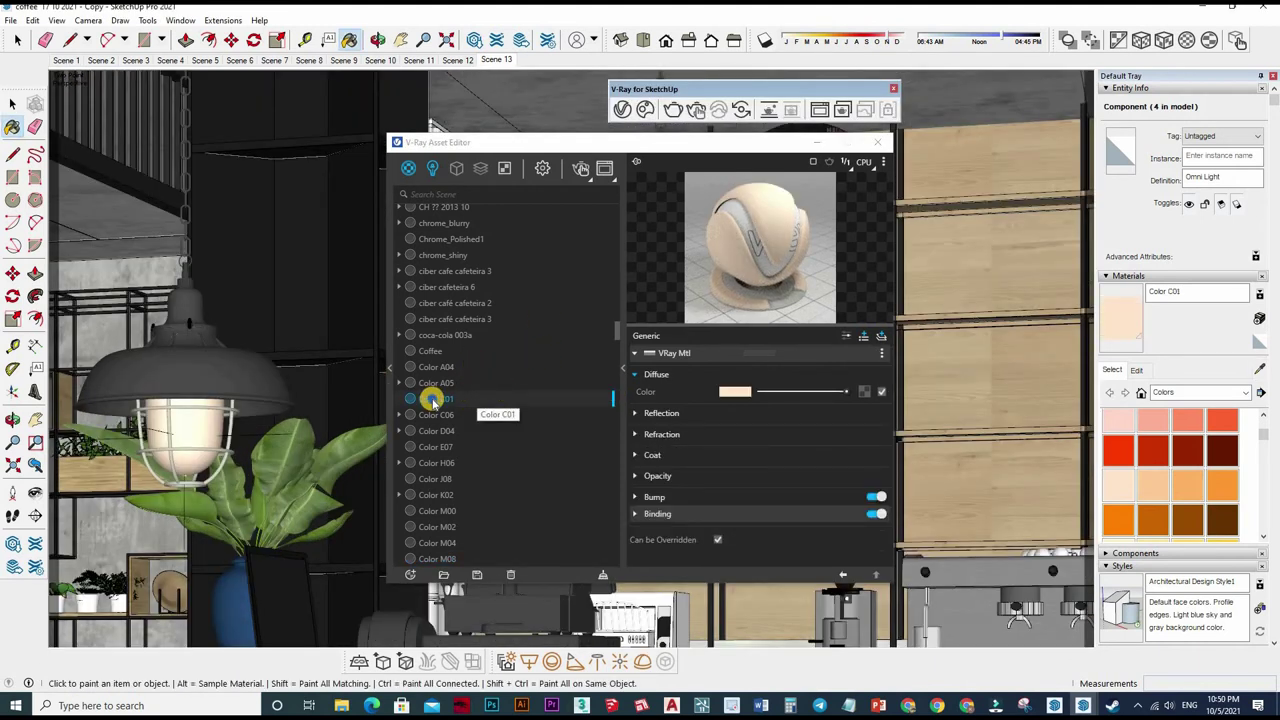
right_click(434, 399)
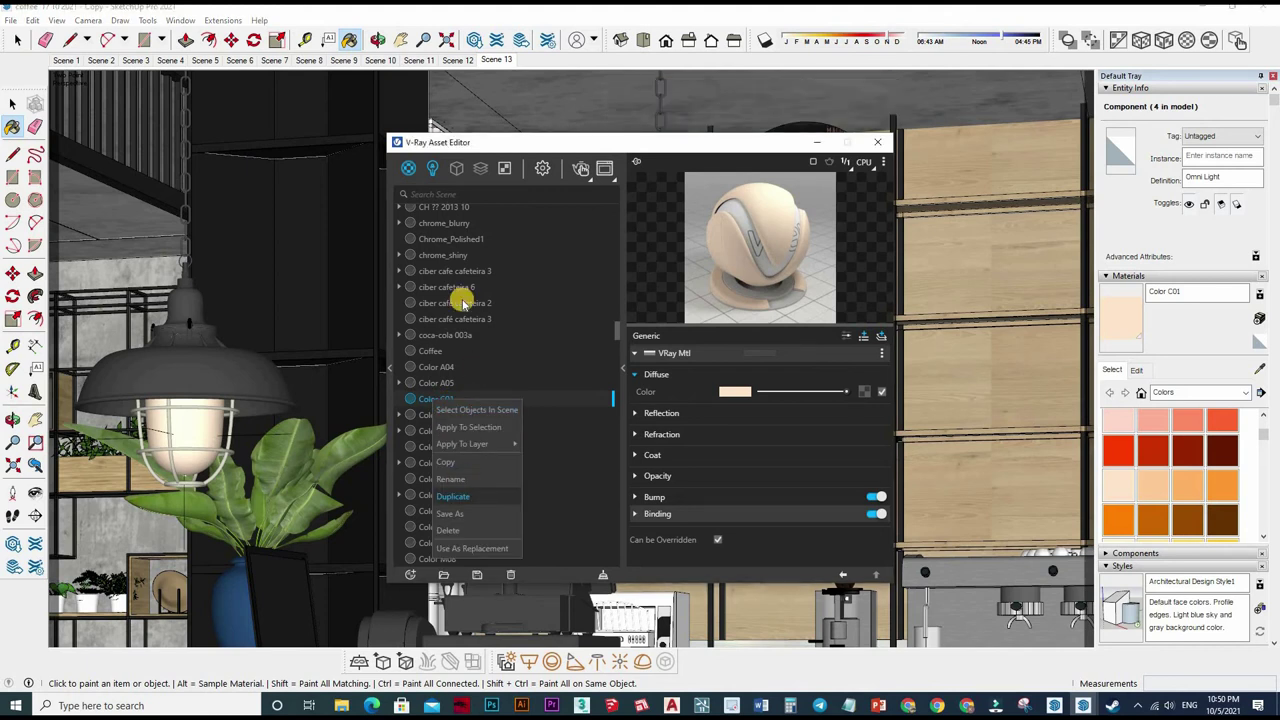
left_click(483, 410)
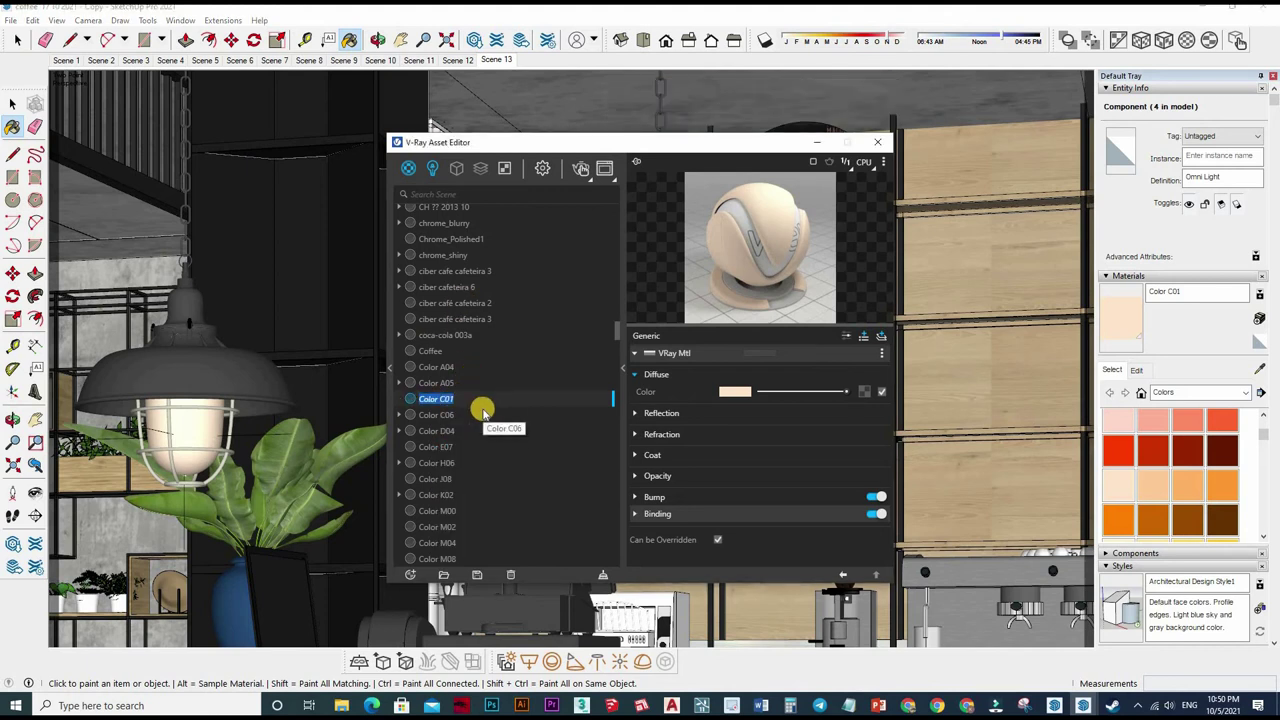
type("lo")
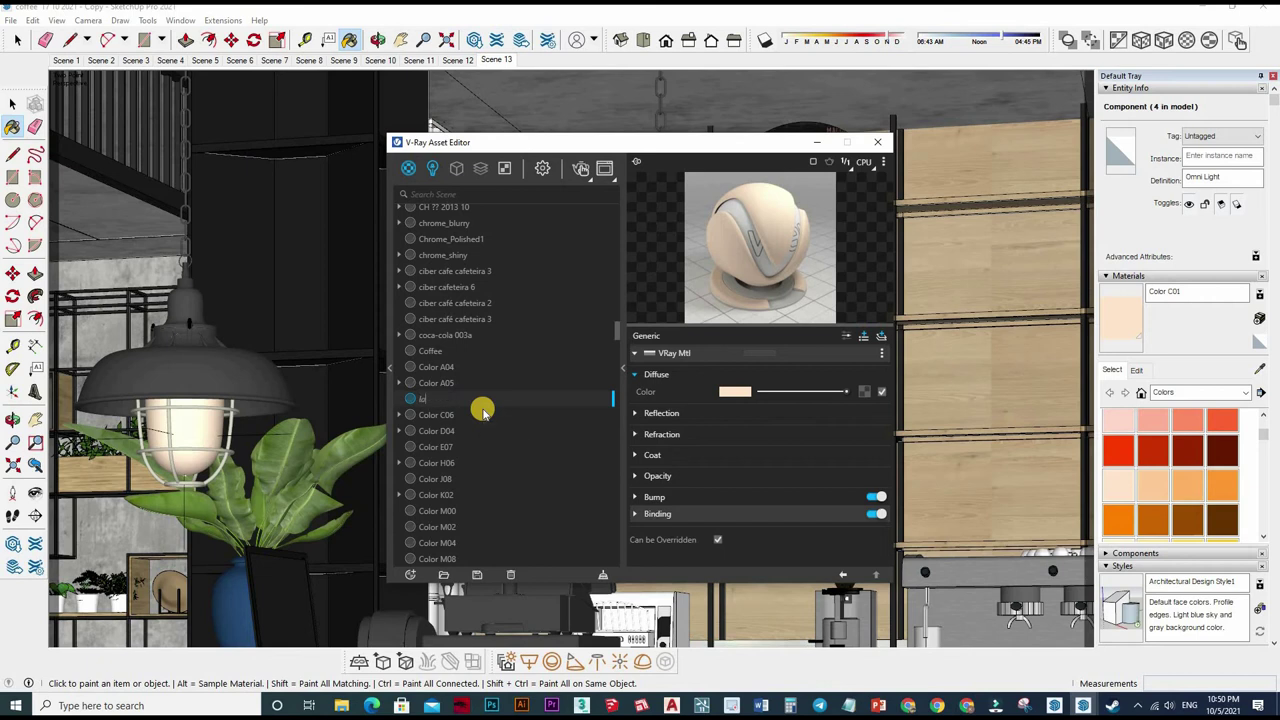
key("Return")
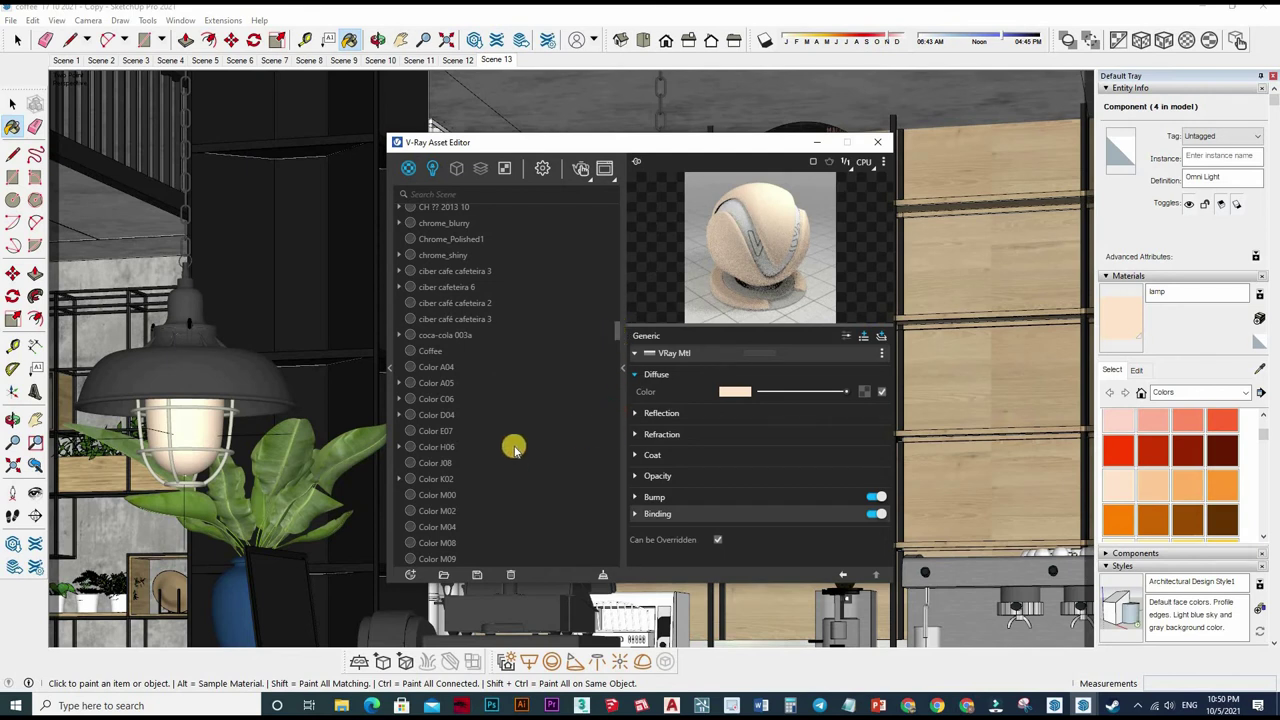
Step: Duplicate the lamp material to create lamp#1
scroll(523, 394, "down", 3)
scroll(490, 375, "down", 5)
scroll(455, 375, "down", 5)
scroll(447, 440, "up", 4)
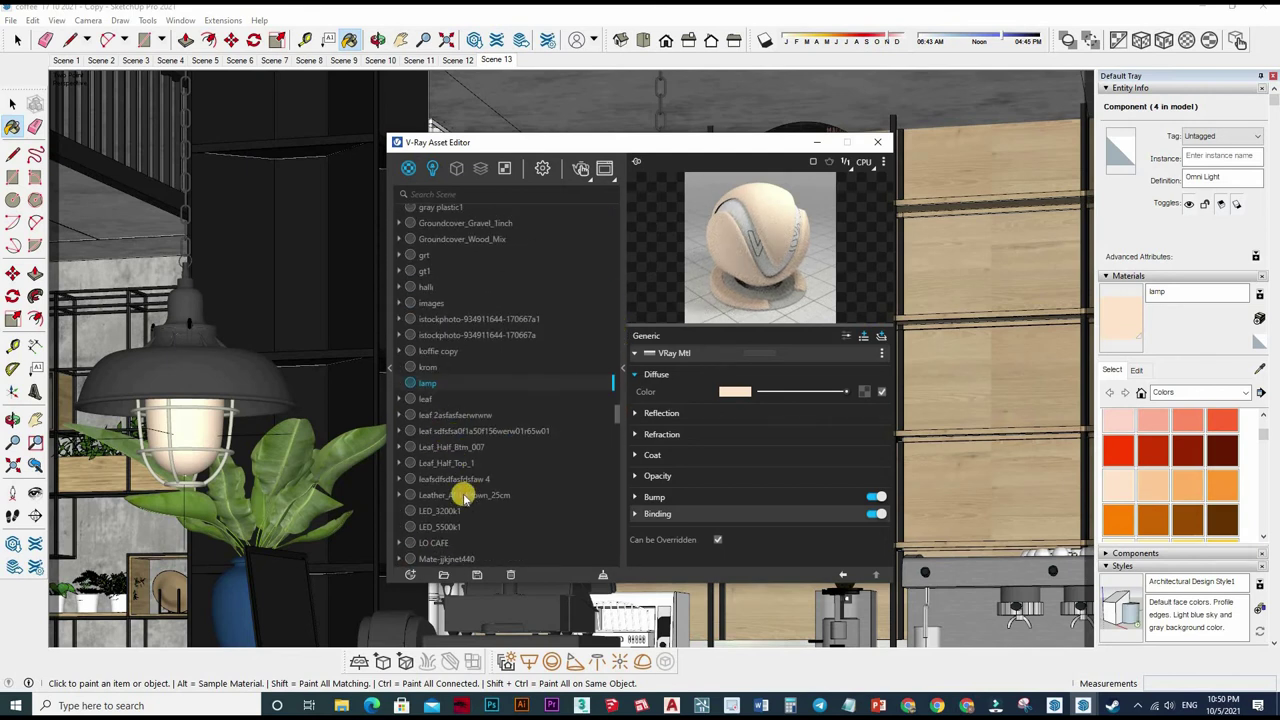
right_click(460, 485)
left_click(491, 400)
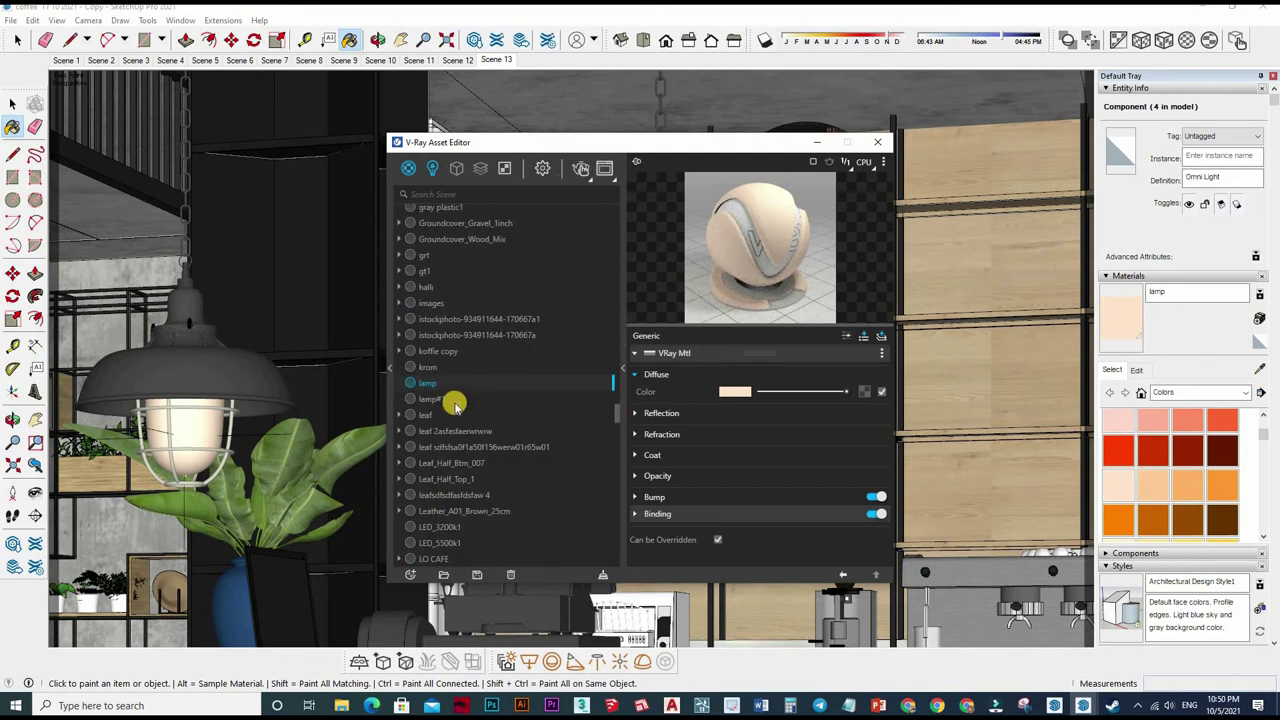
left_click(413, 578)
mouse_move(440, 557)
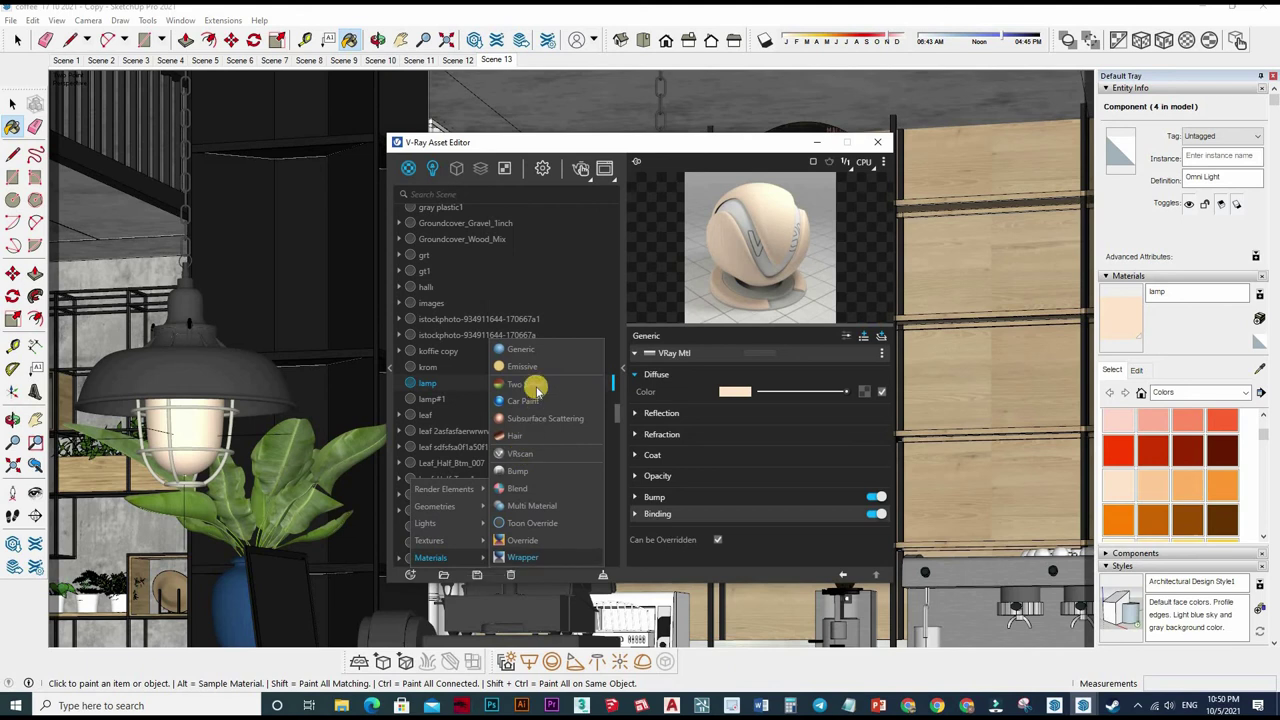
Step: Add a new Two Sided material and raise its translucency
left_click(531, 507)
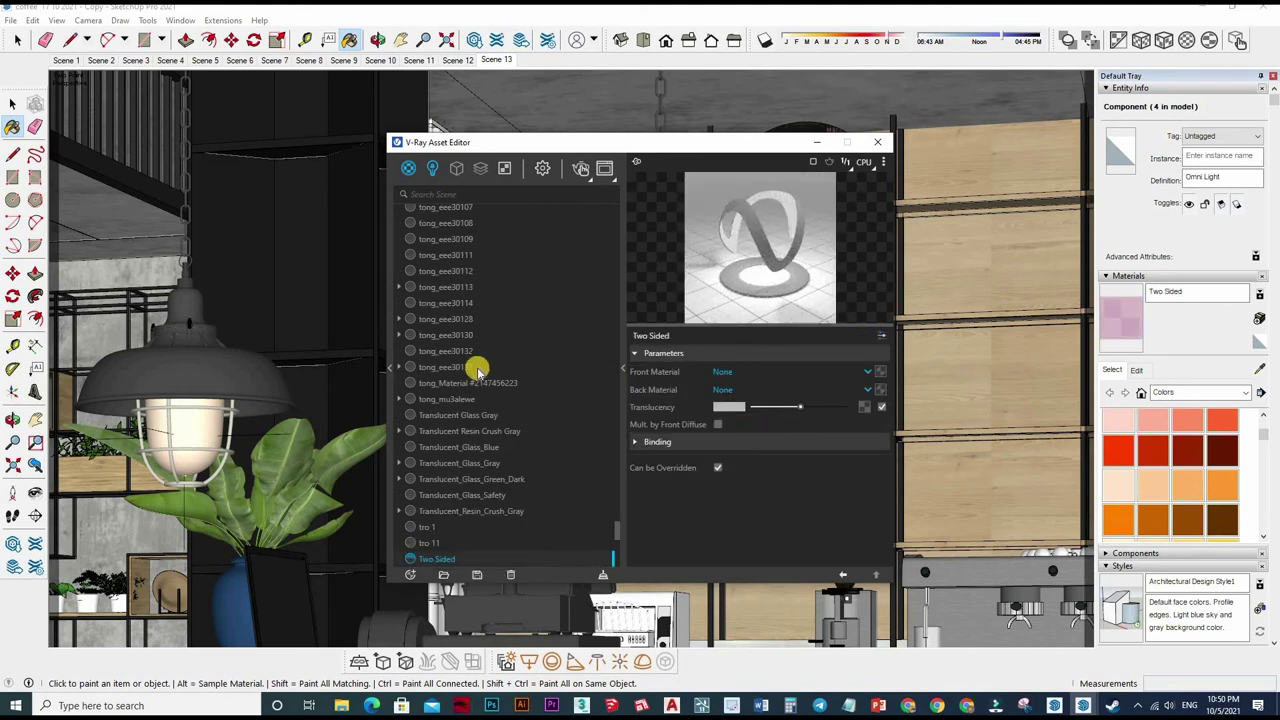
scroll(478, 370, "up", 5)
scroll(489, 397, "up", 5)
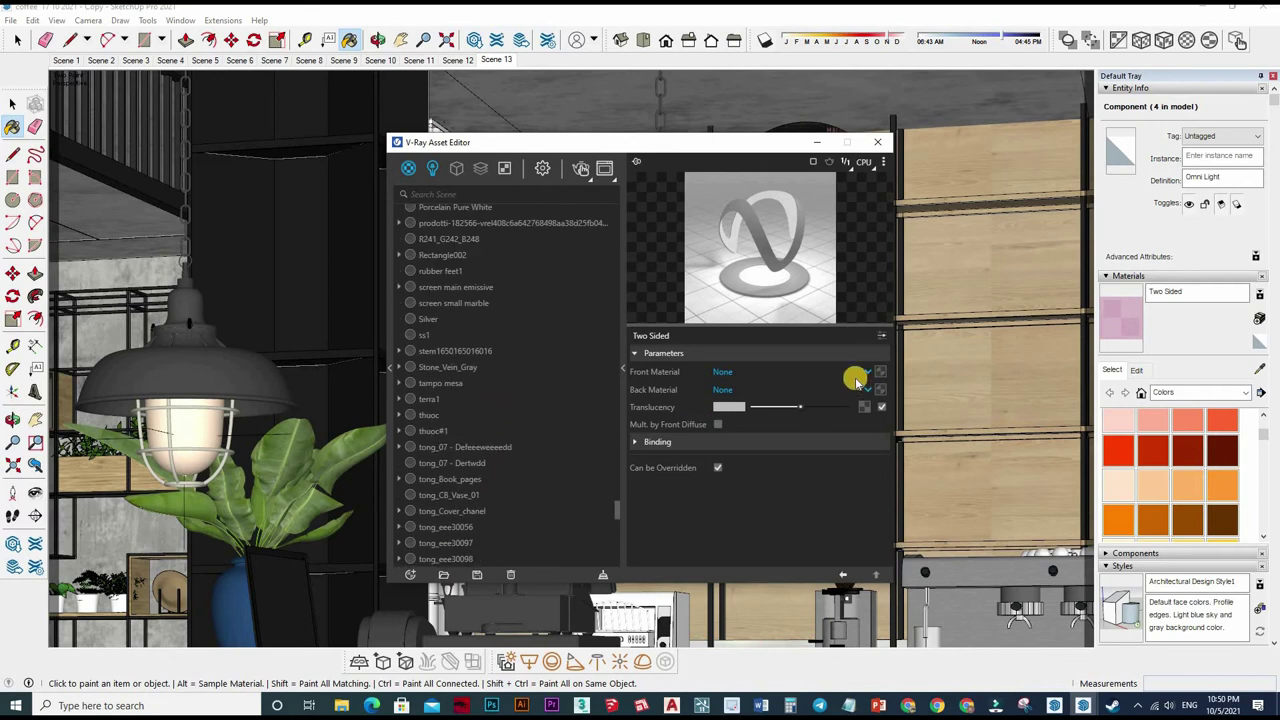
left_click(810, 407)
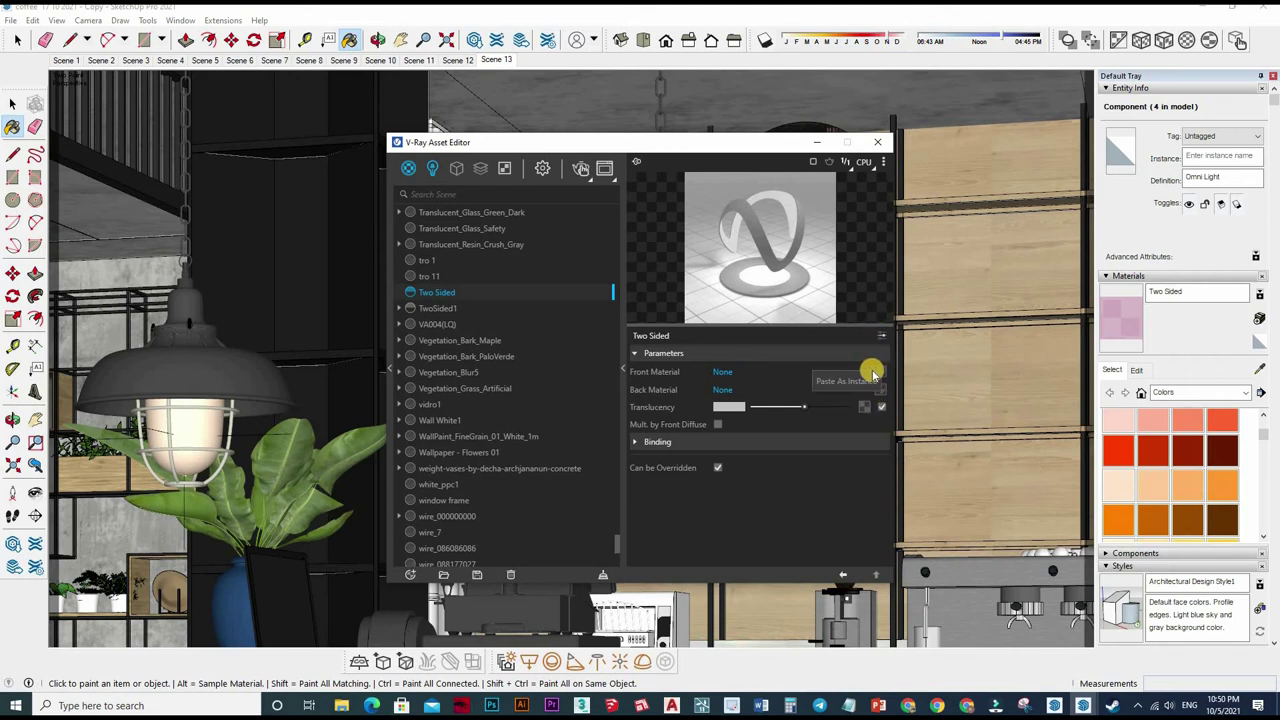
Step: Set the Two Sided material's Front Material to lamp
left_click(869, 373)
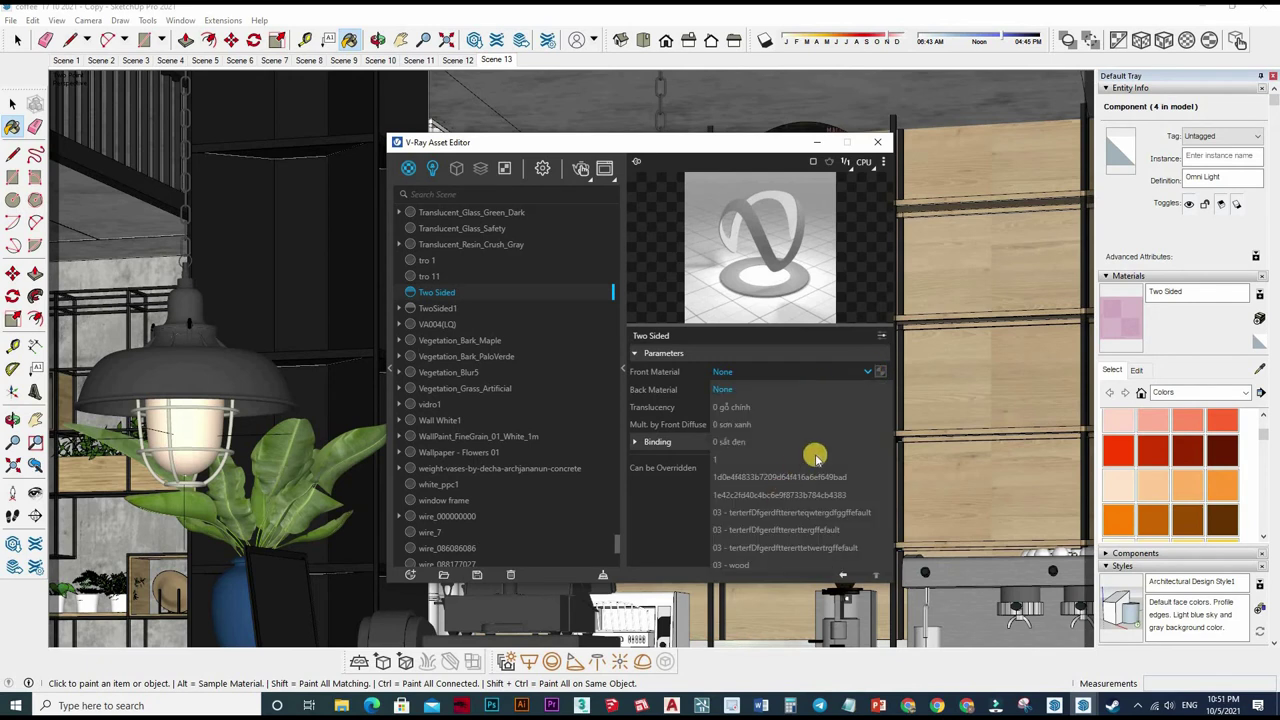
scroll(790, 472, "down", 2)
scroll(790, 472, "down", 1)
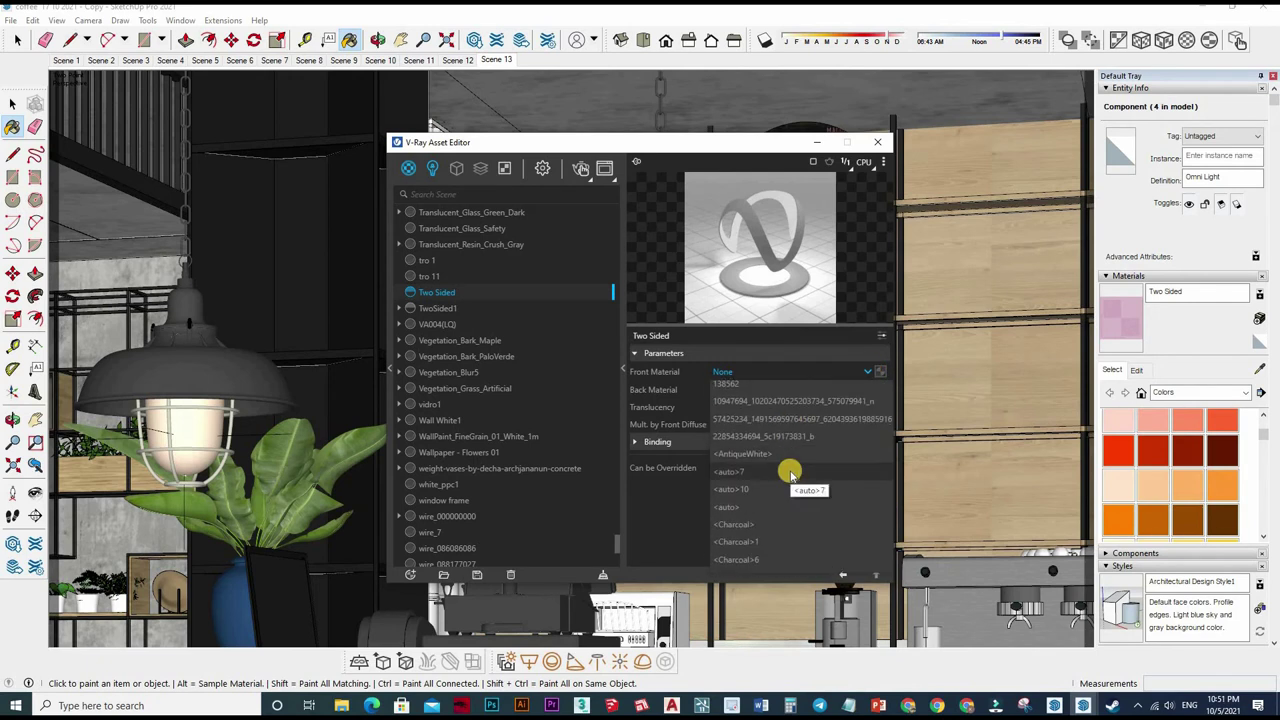
scroll(790, 472, "down", 2)
scroll(790, 472, "down", 1)
scroll(790, 472, "down", 2)
scroll(788, 473, "down", 1)
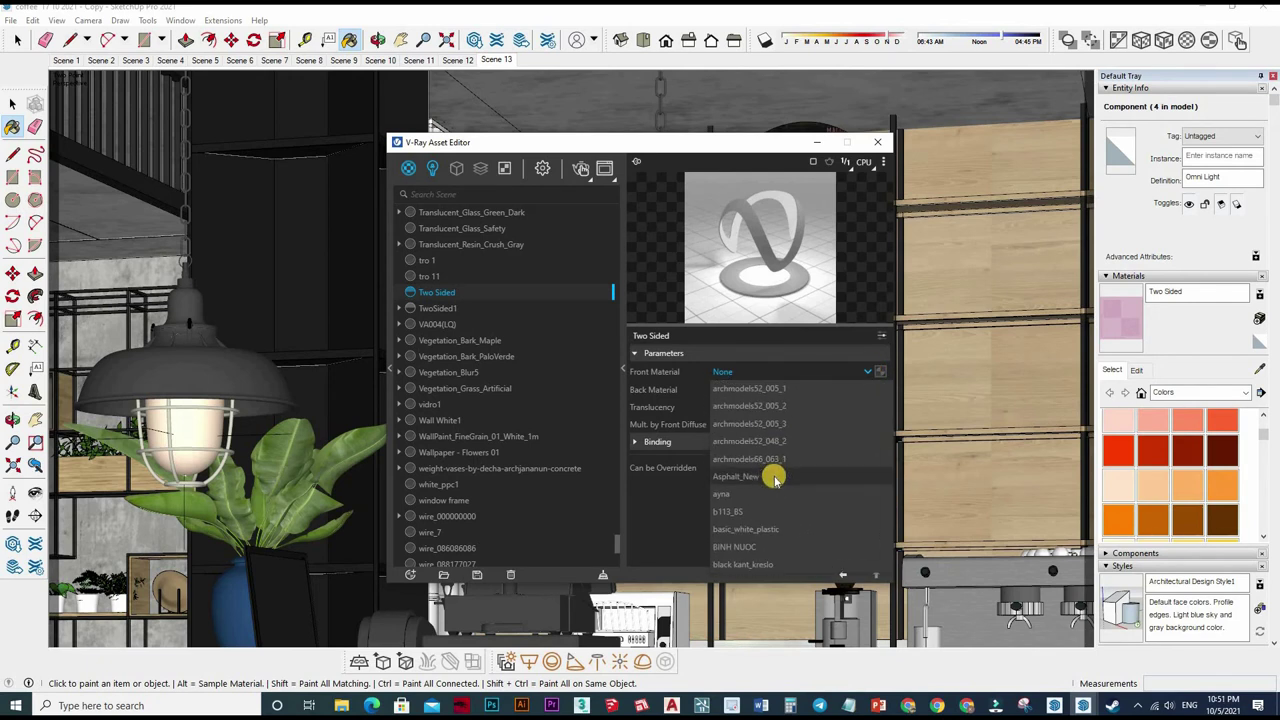
scroll(785, 475, "down", 2)
scroll(780, 478, "down", 1)
scroll(778, 479, "down", 2)
scroll(776, 478, "down", 2)
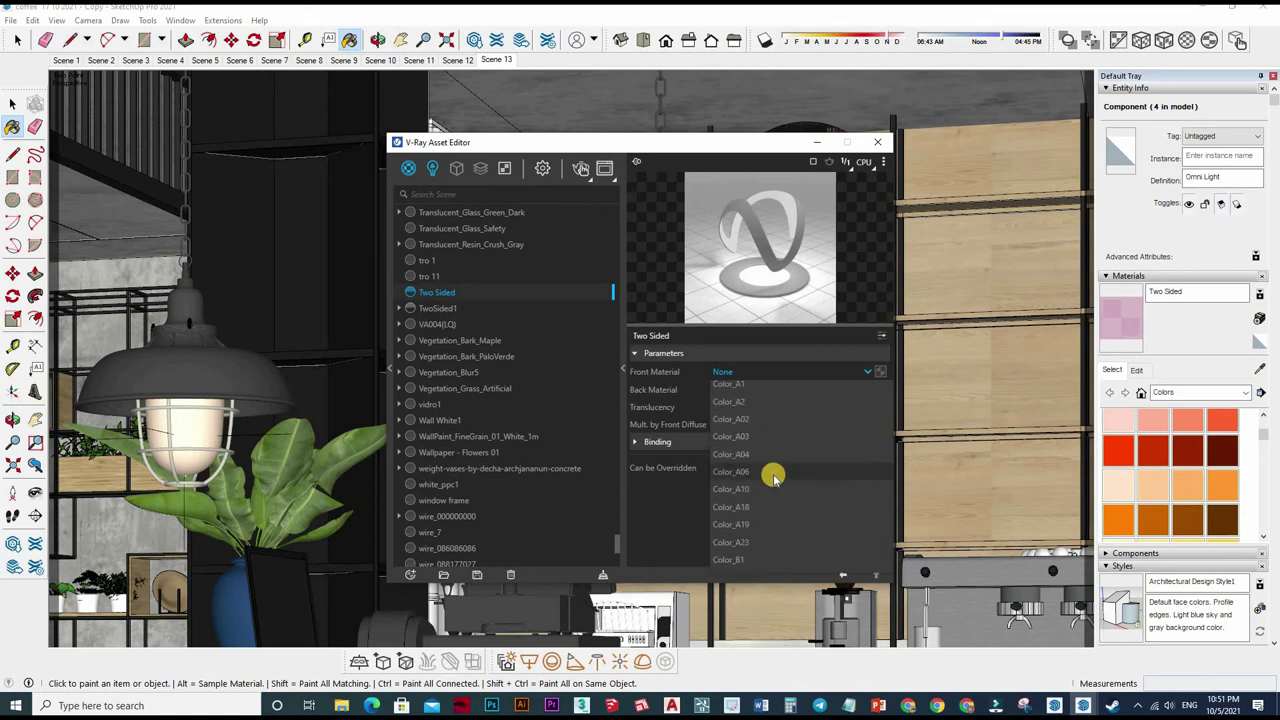
scroll(775, 477, "down", 2)
scroll(773, 477, "down", 2)
scroll(773, 477, "down", 2)
scroll(773, 477, "down", 2)
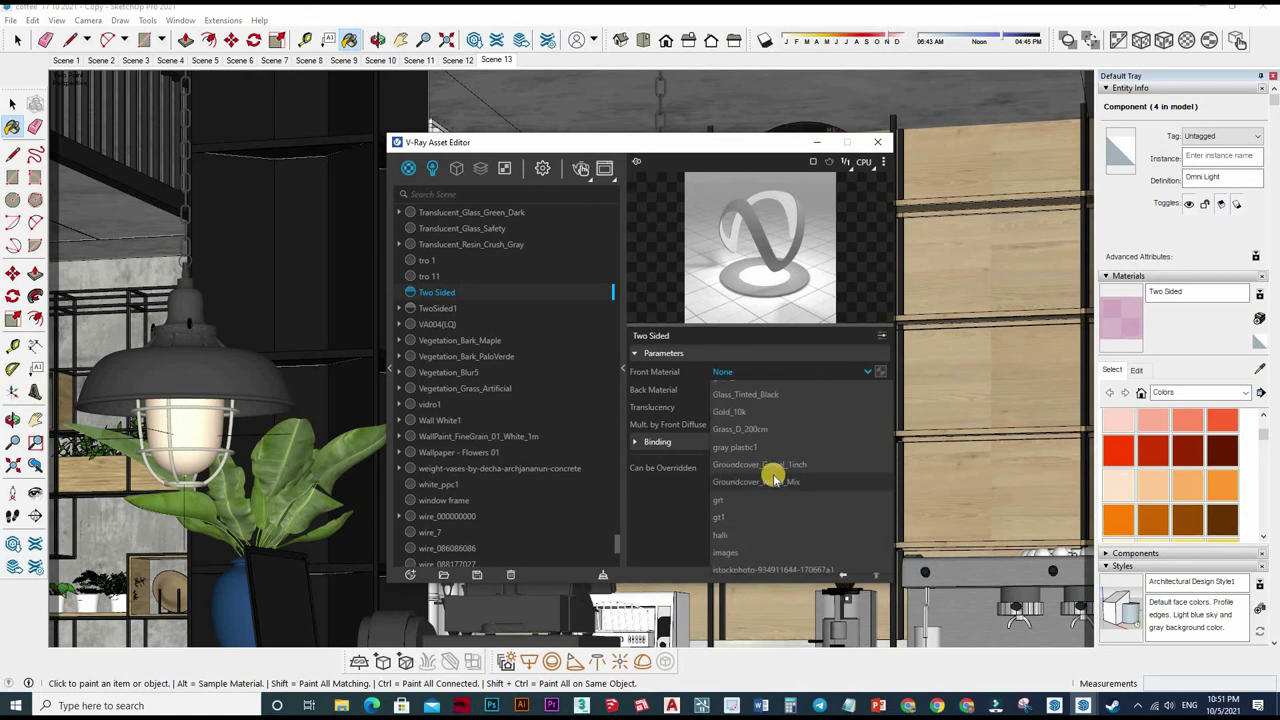
scroll(773, 477, "down", 2)
scroll(767, 475, "up", 2)
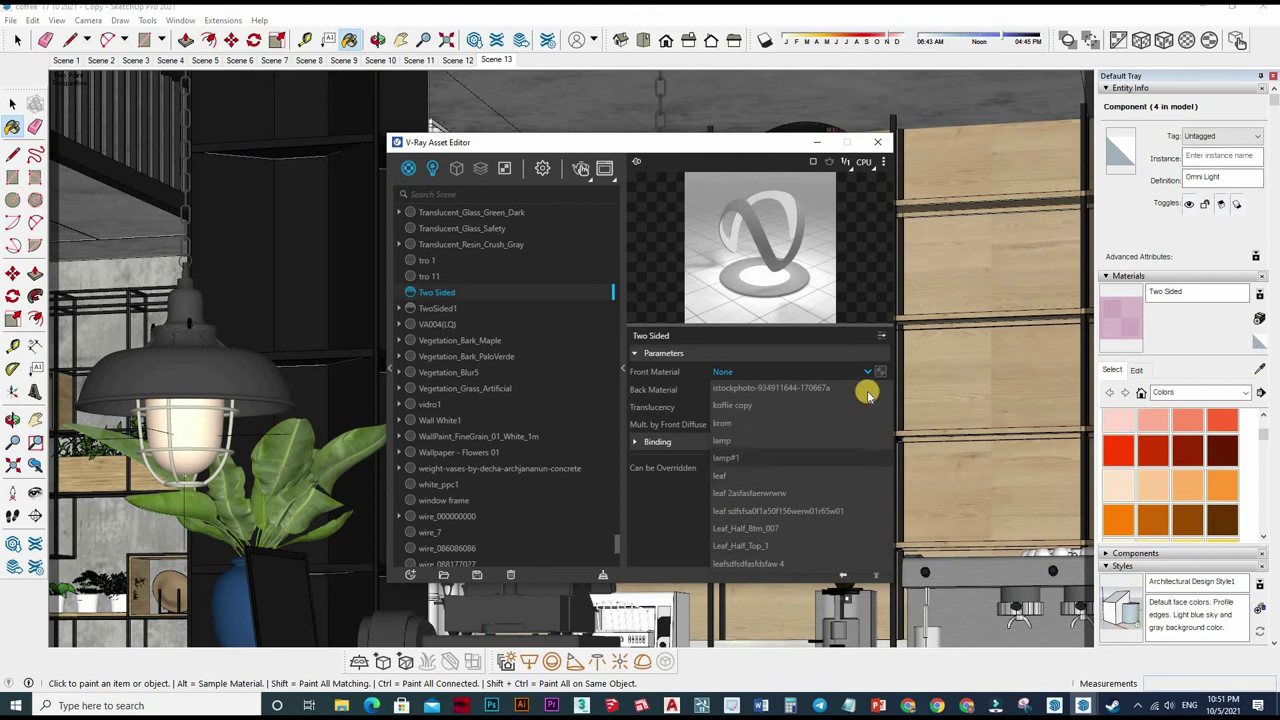
left_click(866, 390)
Step: Set the Back Material to lamp#1 and fine-tune the translucency slider
left_click(864, 390)
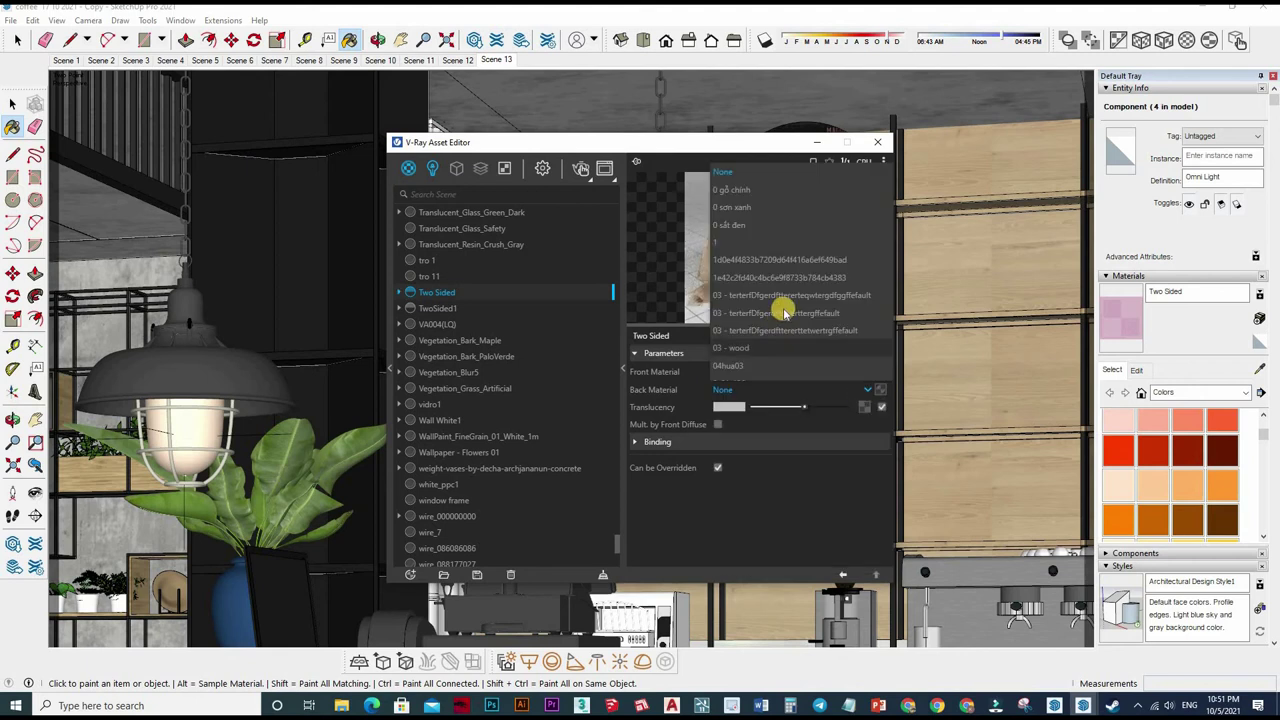
scroll(786, 302, "down", 2)
scroll(786, 302, "down", 2)
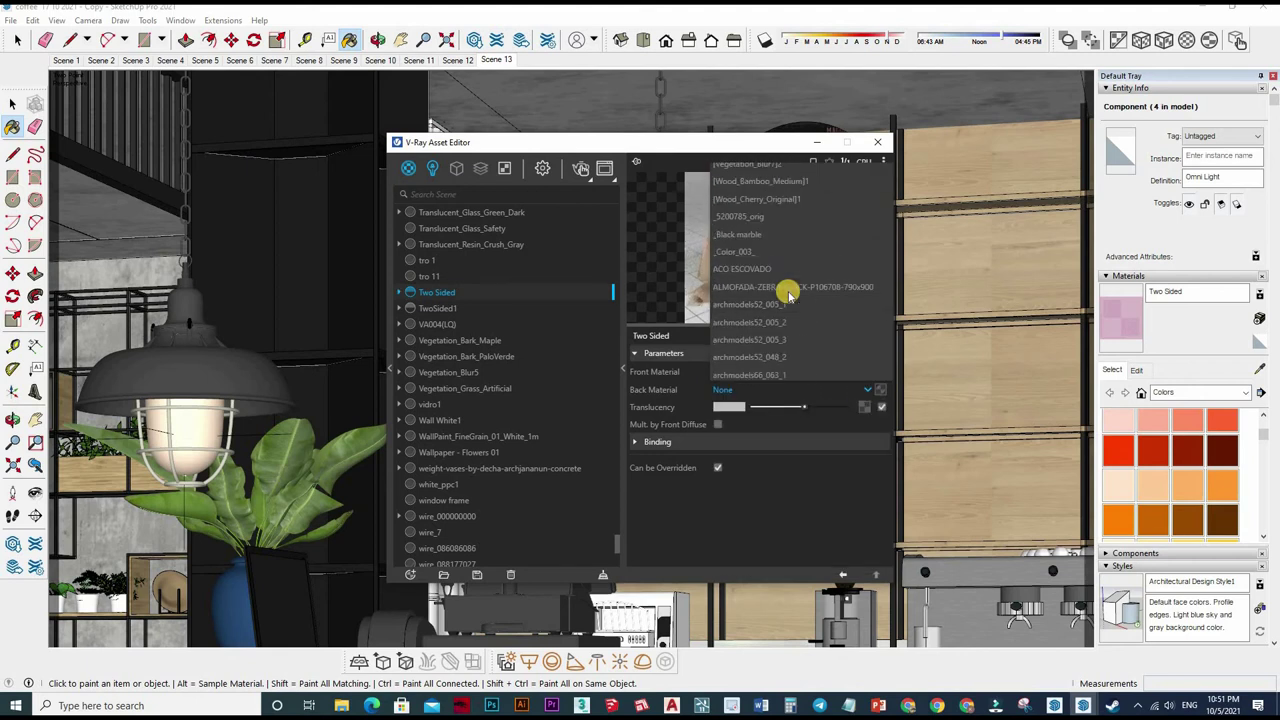
scroll(786, 302, "down", 2)
scroll(787, 300, "down", 2)
scroll(786, 298, "down", 2)
scroll(786, 298, "down", 2)
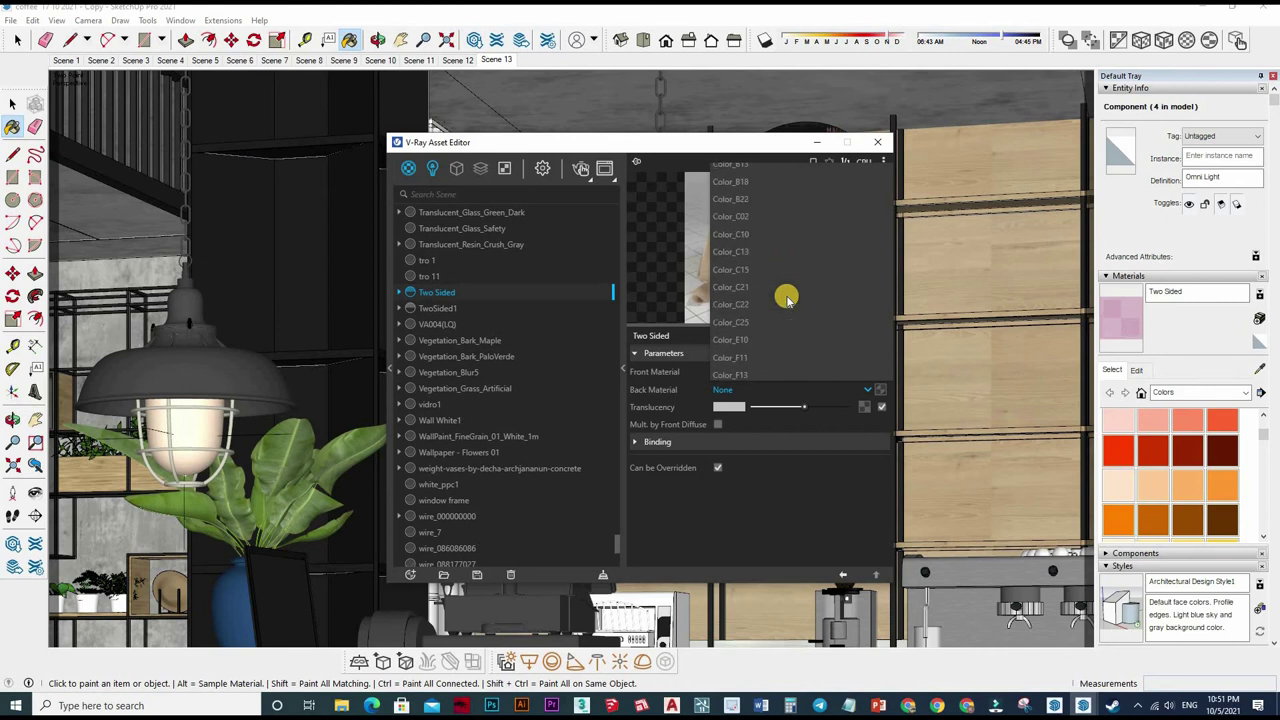
scroll(786, 298, "down", 2)
scroll(786, 298, "down", 2)
scroll(786, 298, "down", 2)
scroll(786, 298, "down", 2)
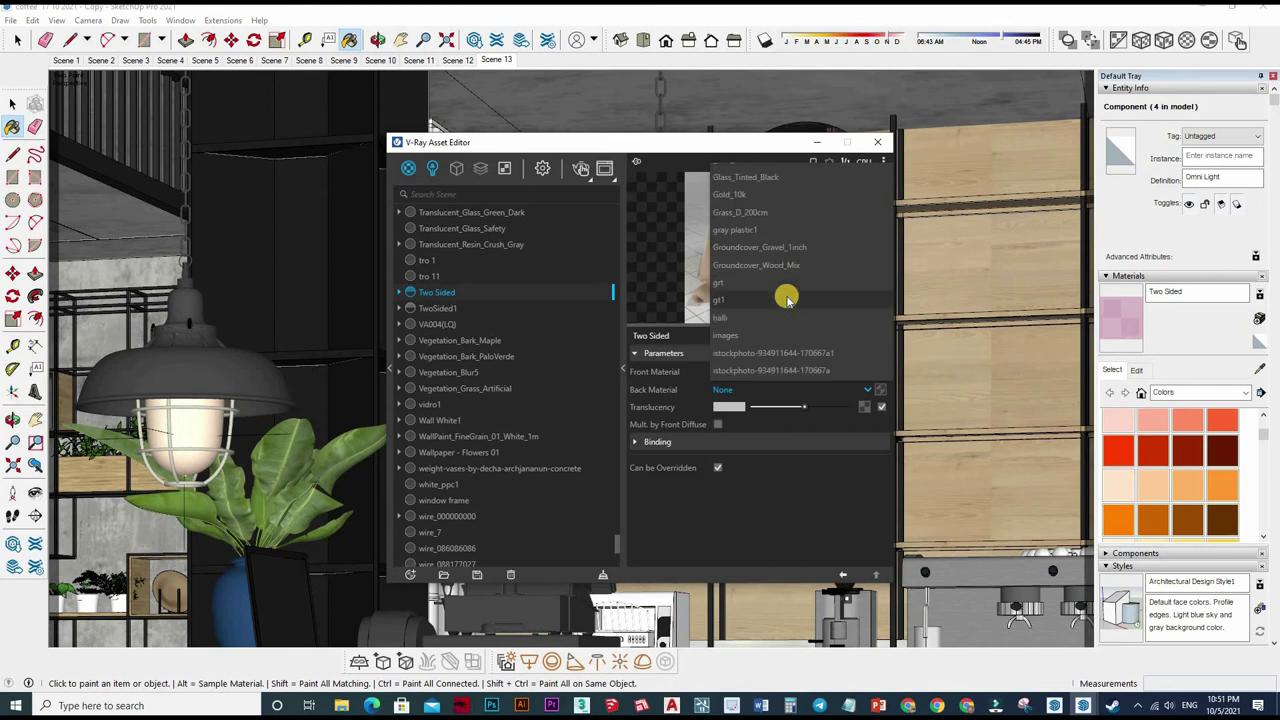
scroll(786, 300, "down", 2)
scroll(784, 300, "up", 3)
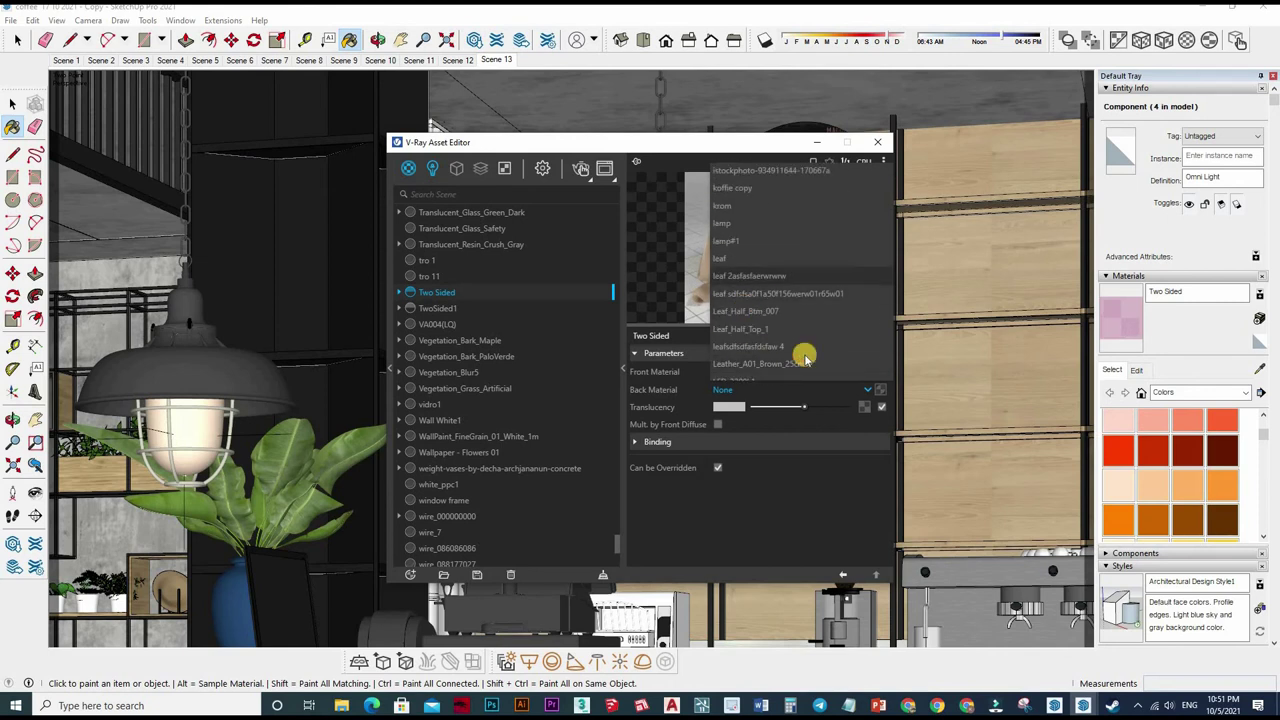
left_click(806, 351)
left_click_drag(800, 411, 813, 410)
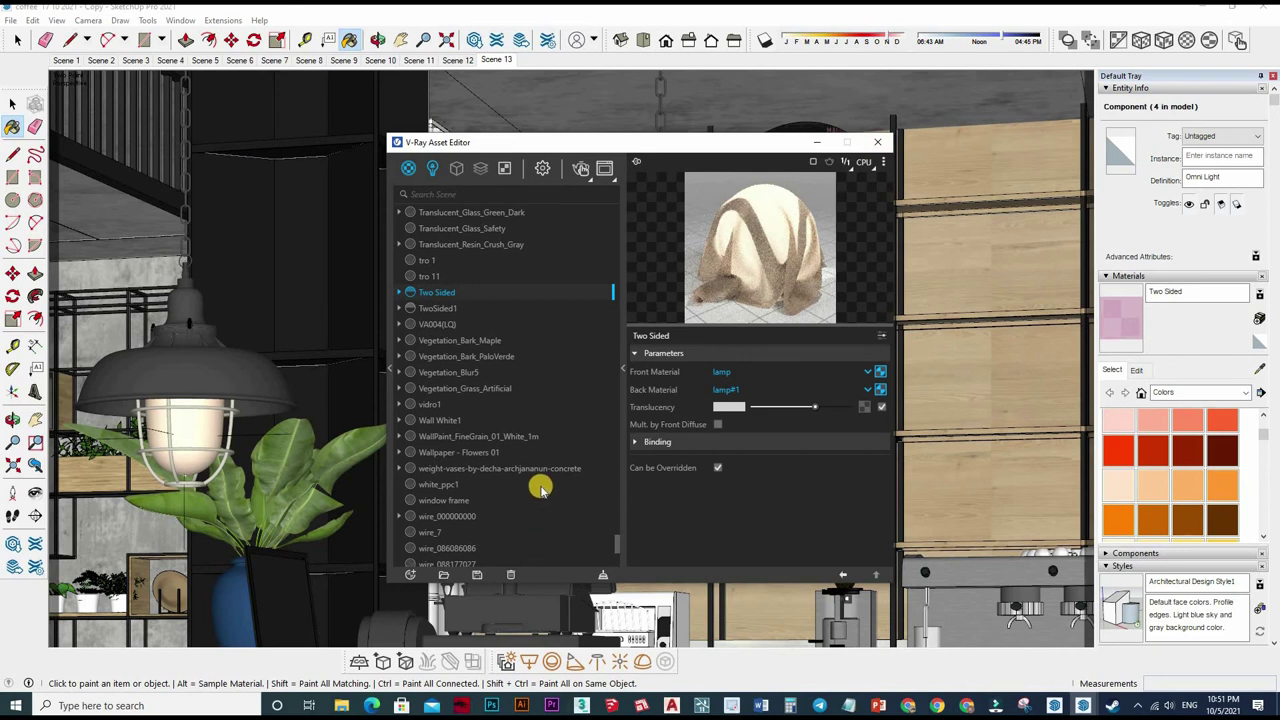
Step: Mark the Two Sided material as the replacement material
right_click(487, 297)
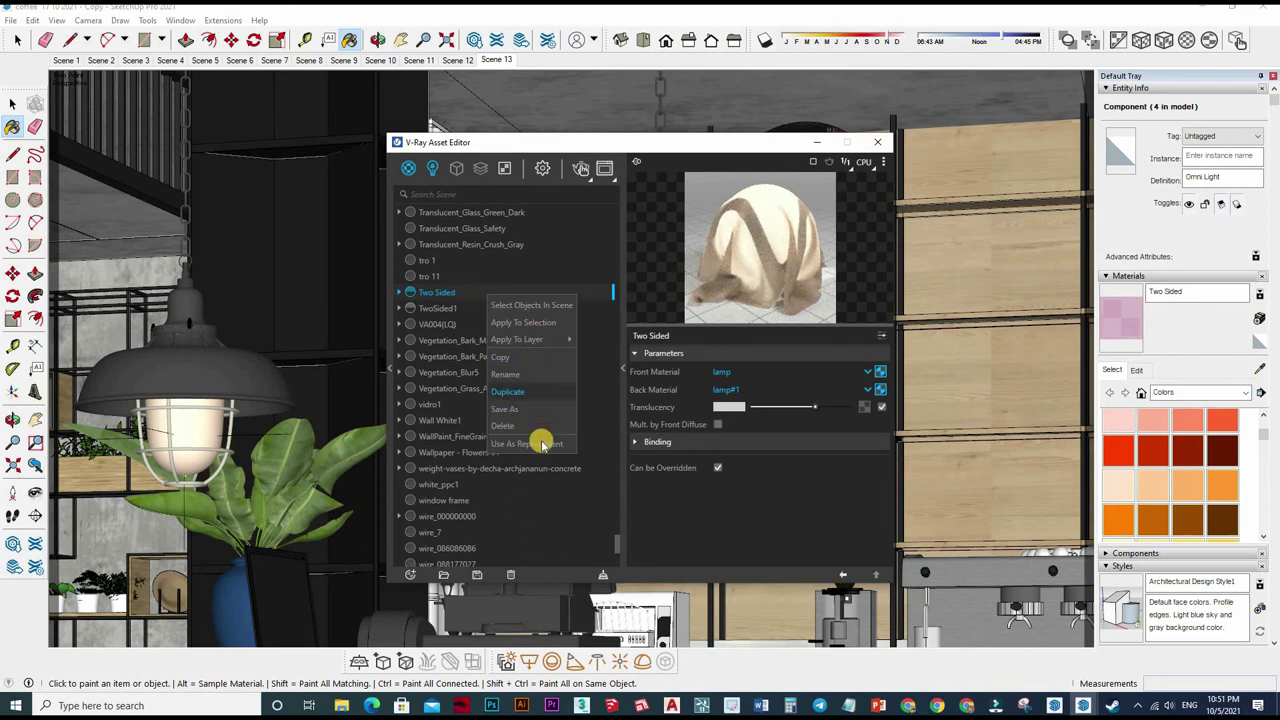
scroll(497, 375, "up", 2)
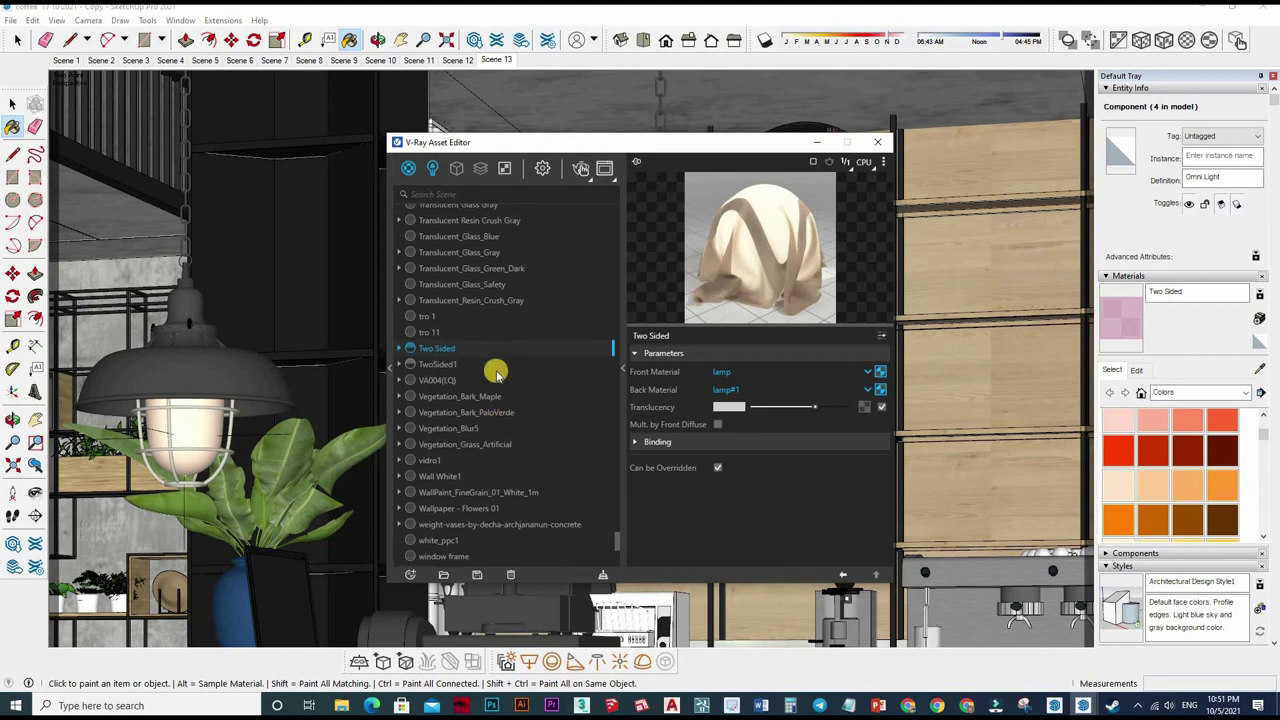
scroll(497, 372, "up", 3)
scroll(500, 376, "up", 5)
scroll(507, 383, "down", 7)
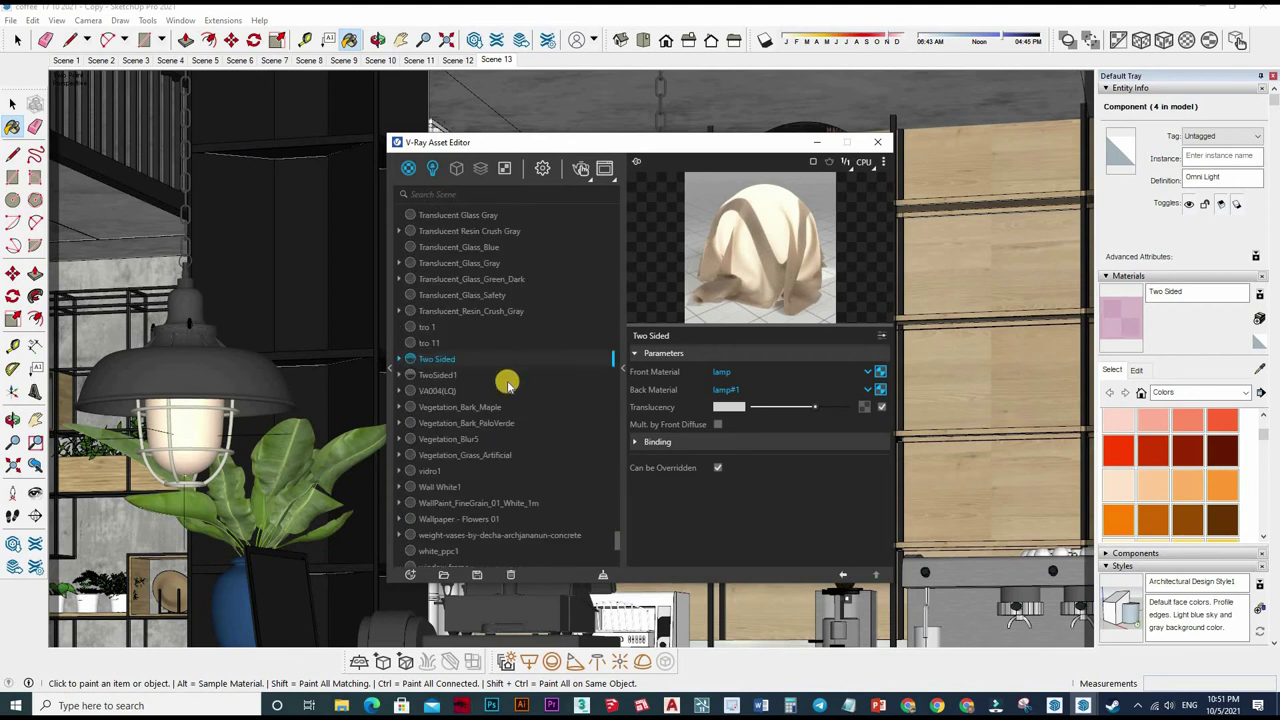
scroll(497, 375, "up", 10)
scroll(491, 360, "up", 10)
scroll(491, 357, "up", 10)
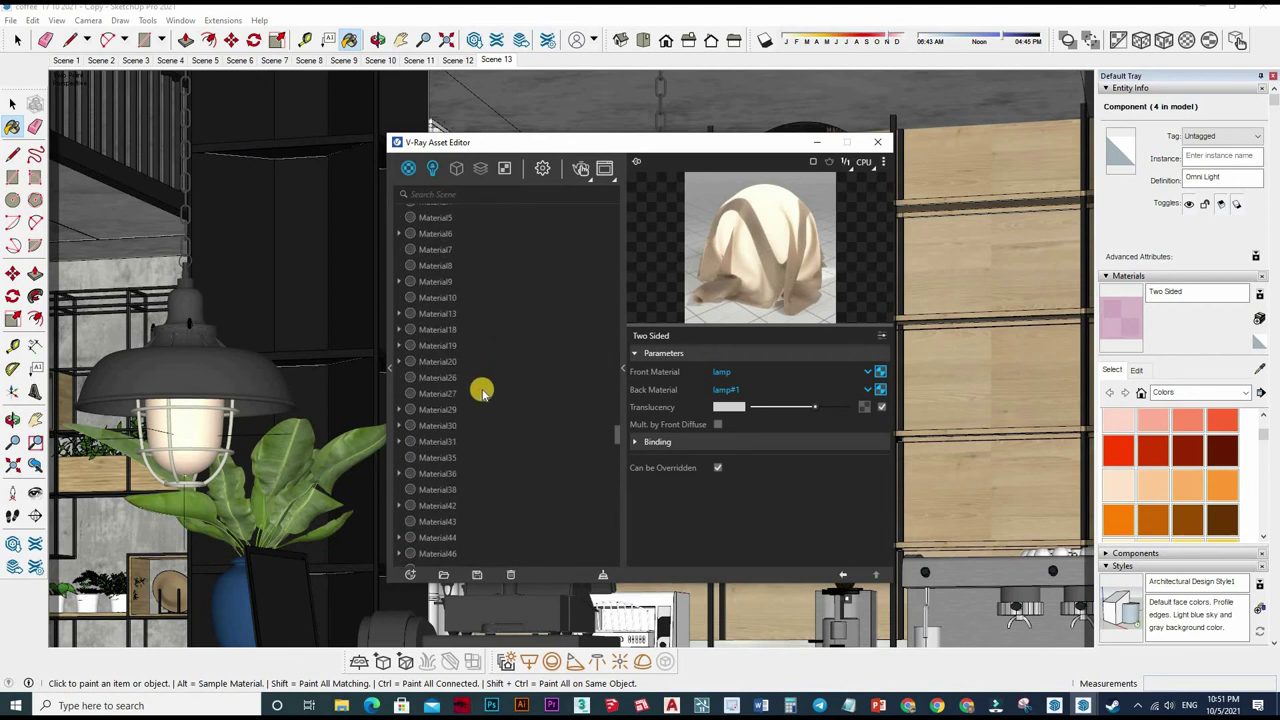
scroll(481, 394, "up", 10)
scroll(478, 398, "down", 3)
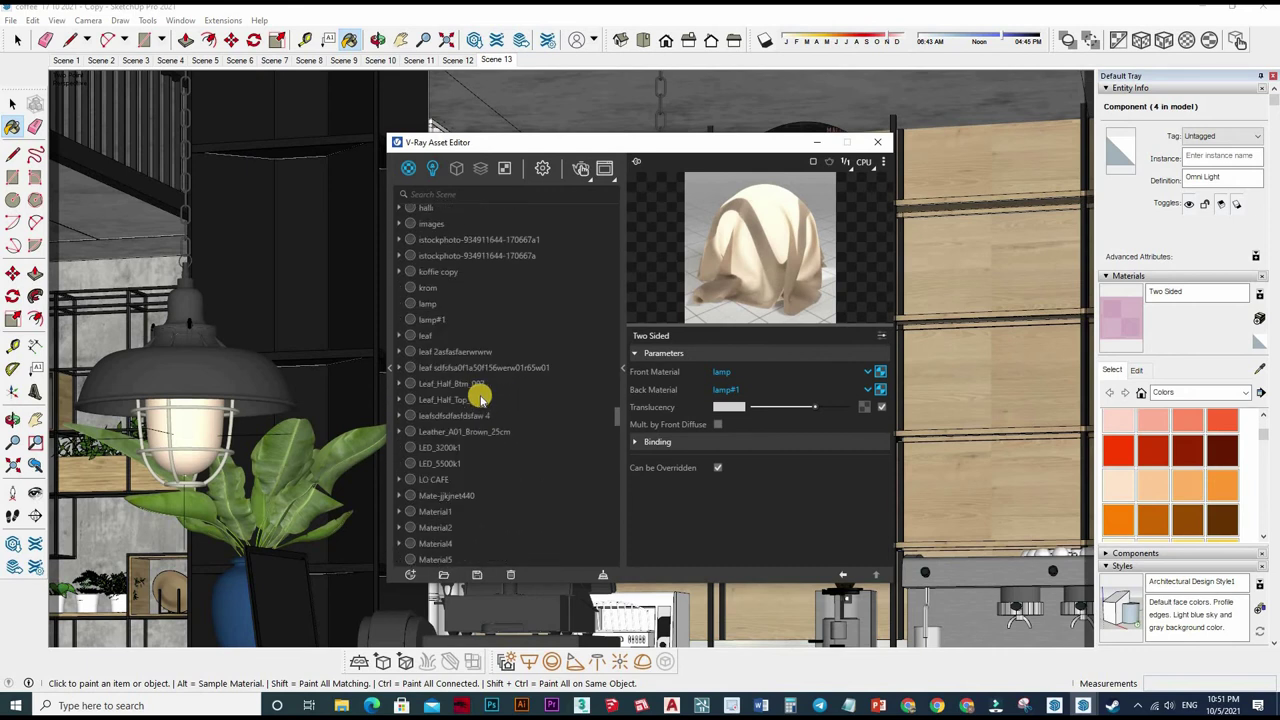
scroll(470, 380, "down", 3)
scroll(435, 299, "up", 1)
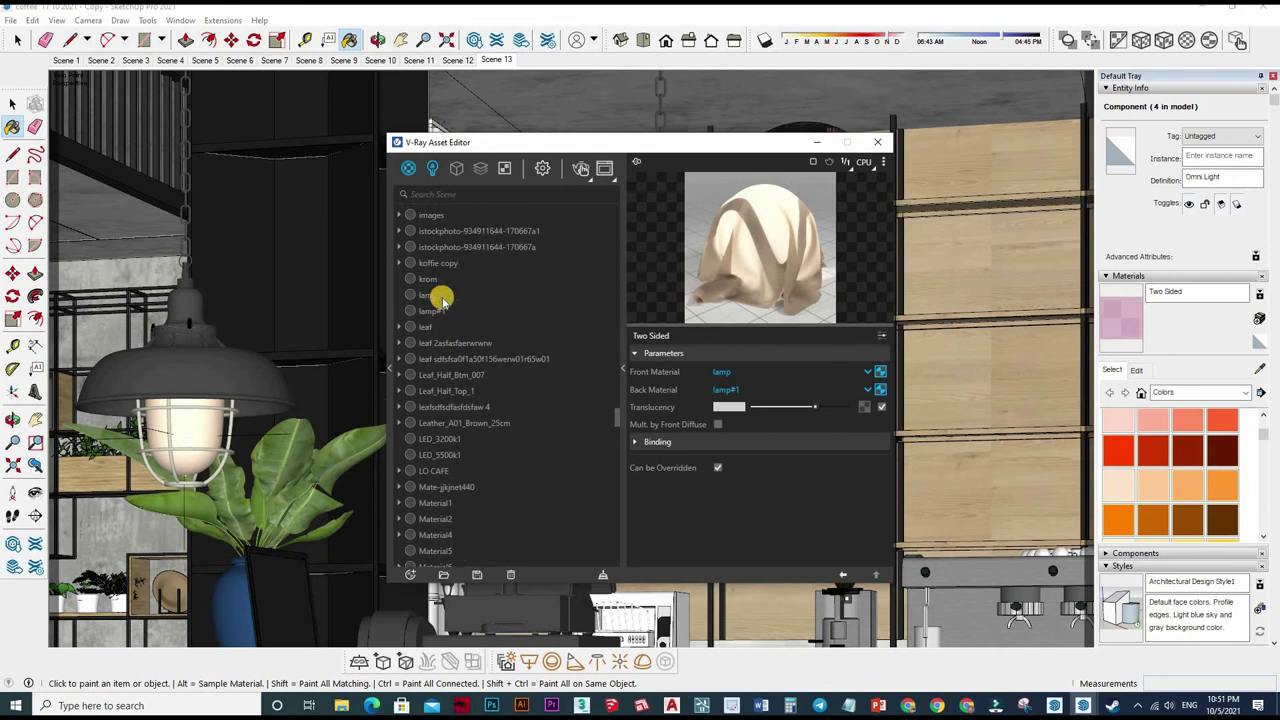
Step: Replace lamp with Two Sided and paint the pendant lamp glass with it
right_click(443, 299)
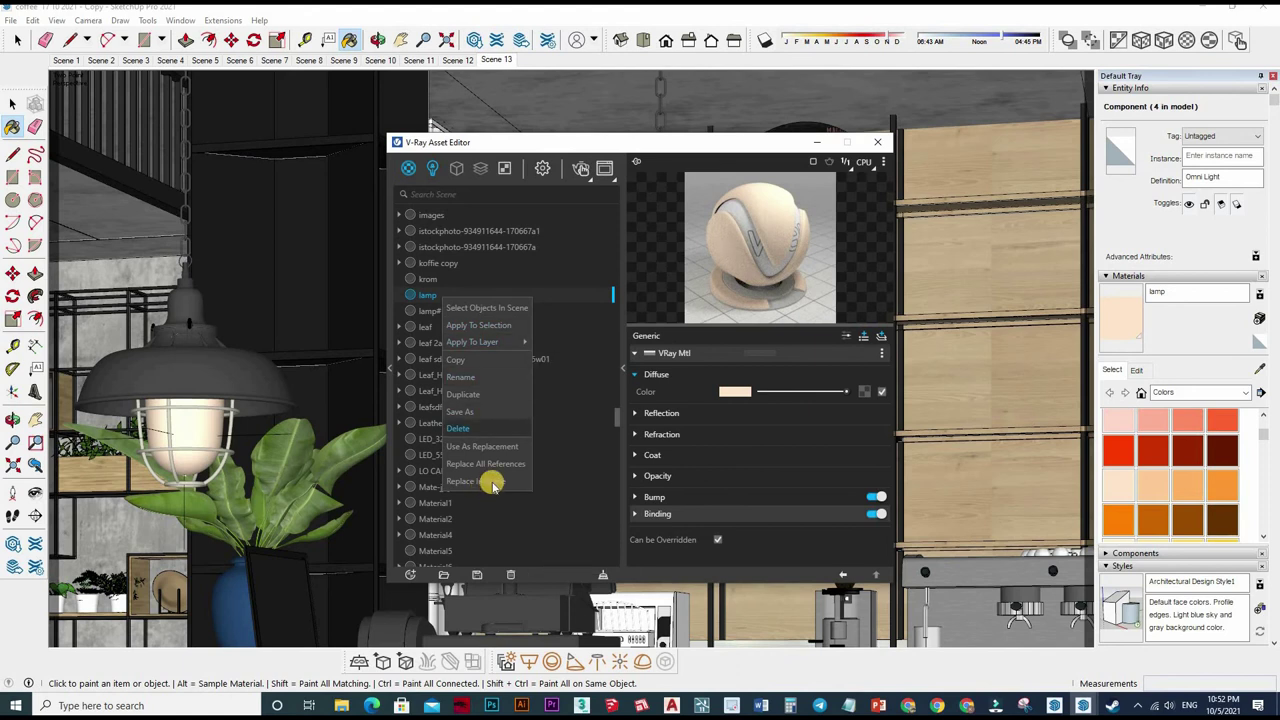
left_click(570, 393)
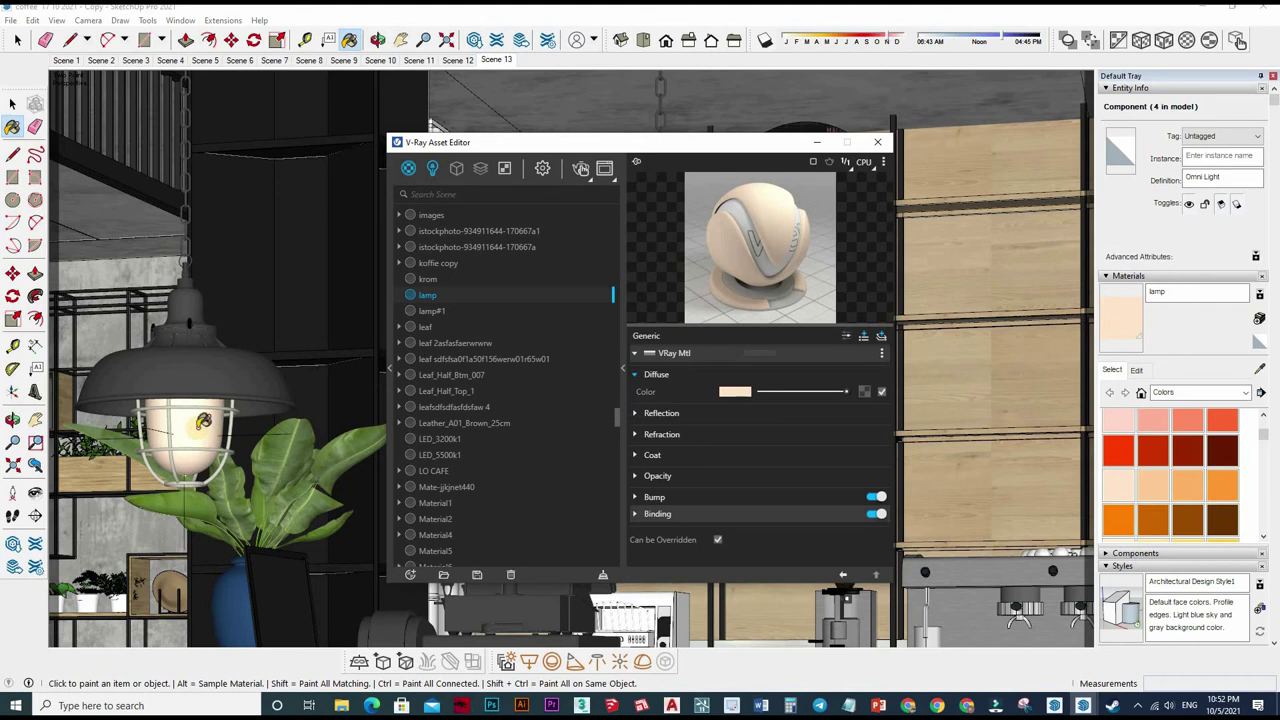
left_click(203, 421)
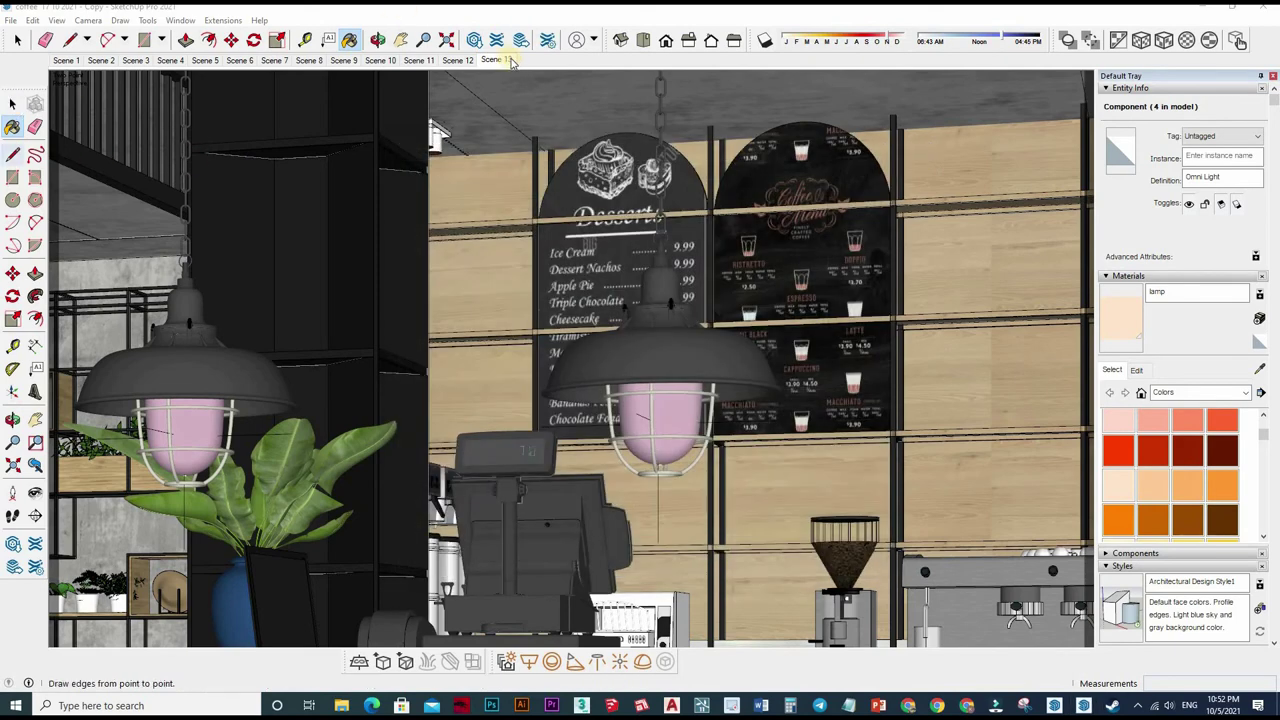
Step: Return to the Scene 13 wide view of the café bar and seating
left_click(14, 104)
scroll(530, 345, "down", 3)
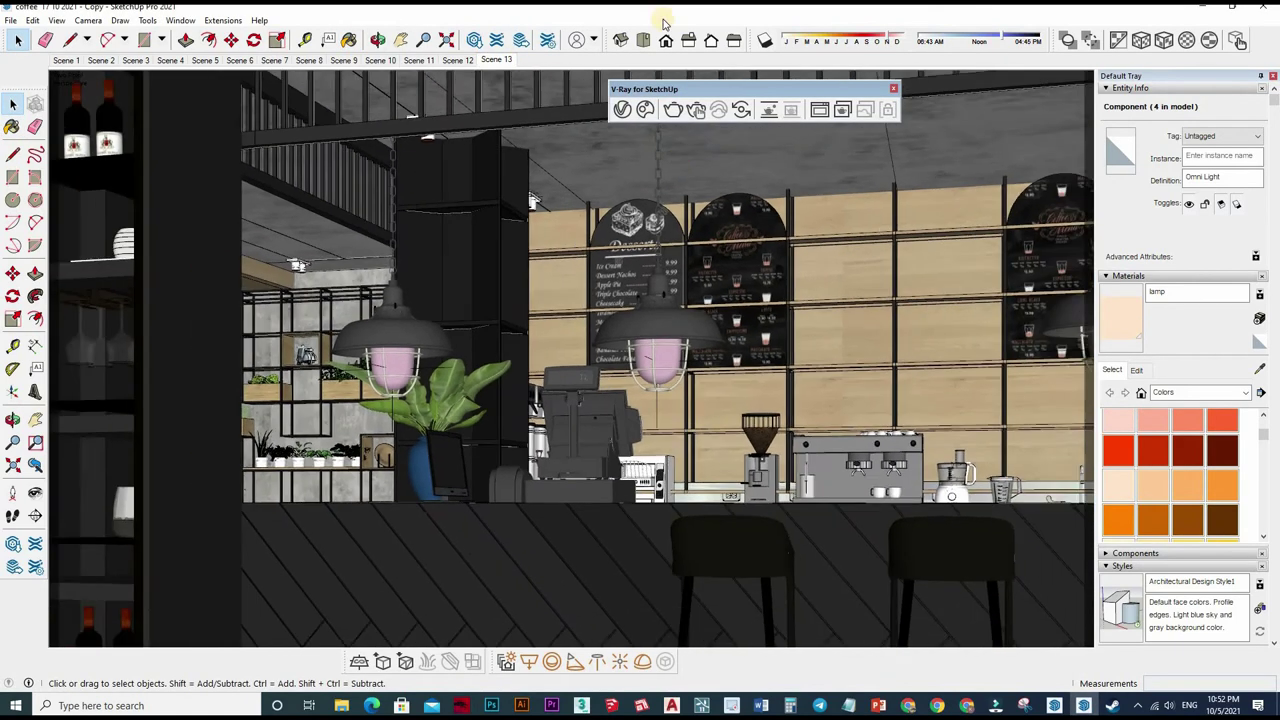
scroll(600, 335, "down", 3)
scroll(700, 320, "down", 3)
scroll(781, 312, "down", 2)
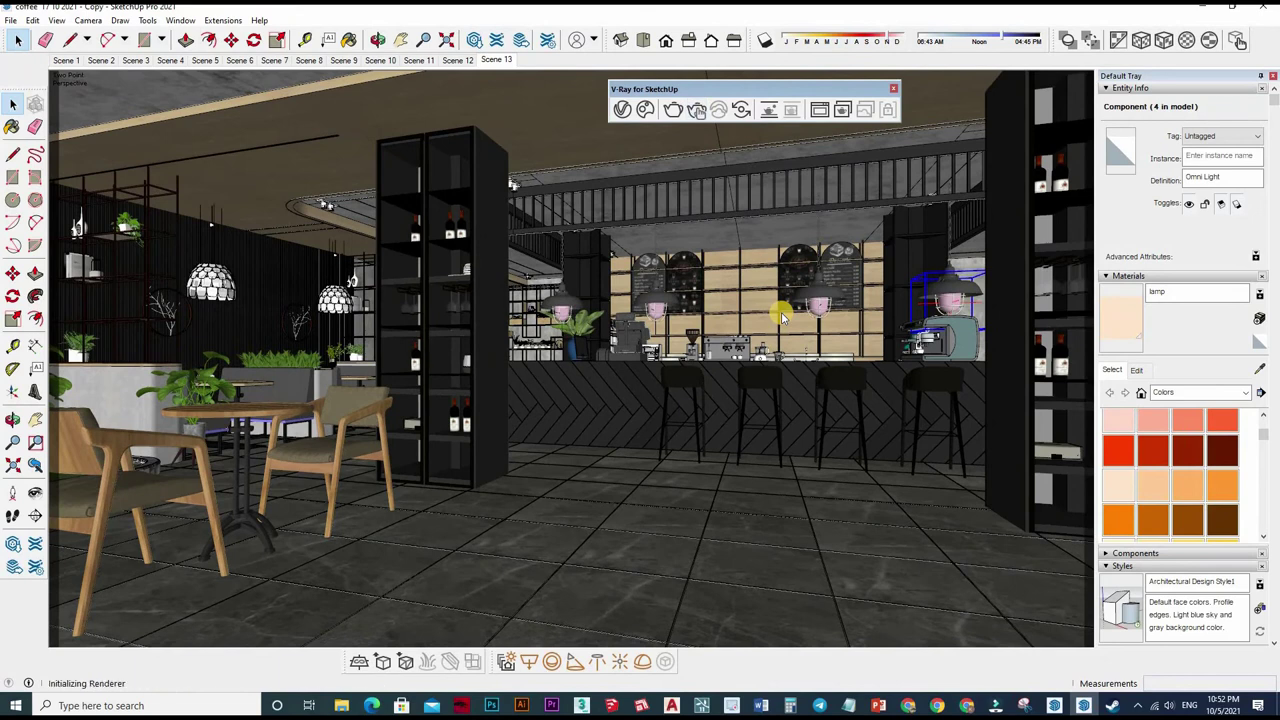
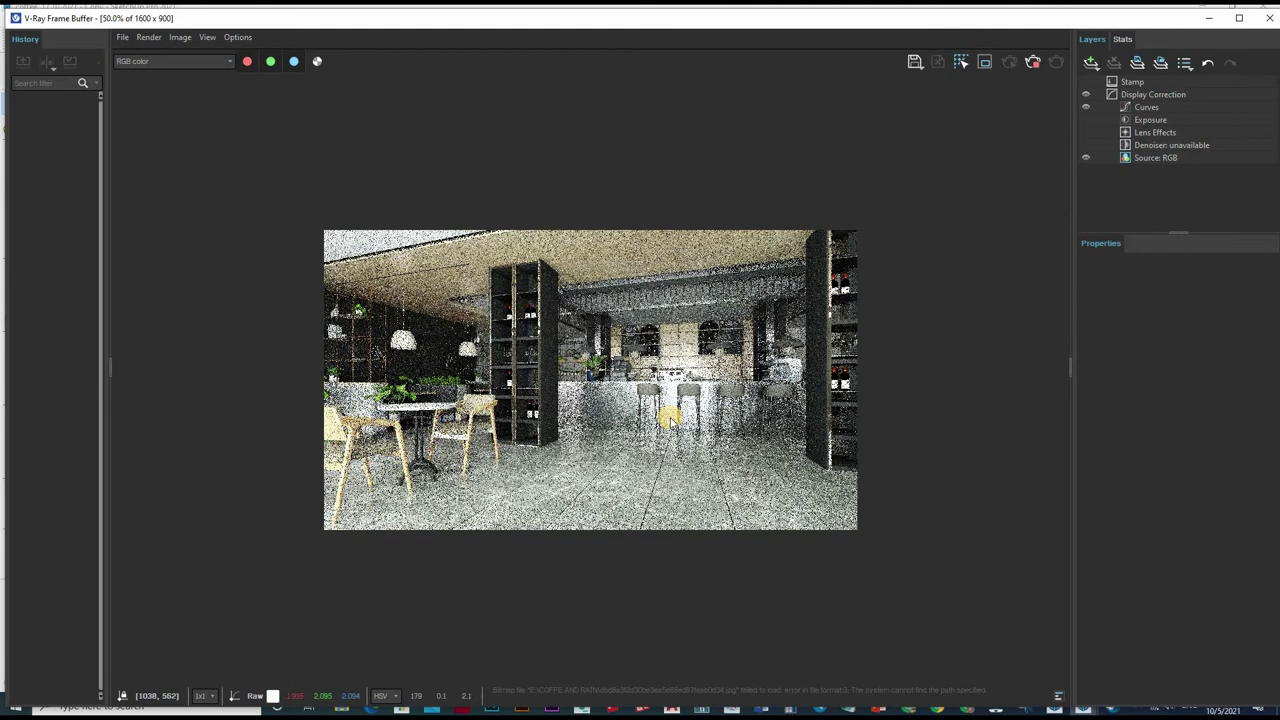
Step: Zoom in and out of the noisy café render in the V-Ray Frame Buffer to inspect the grain
scroll(538, 443, "up", 2)
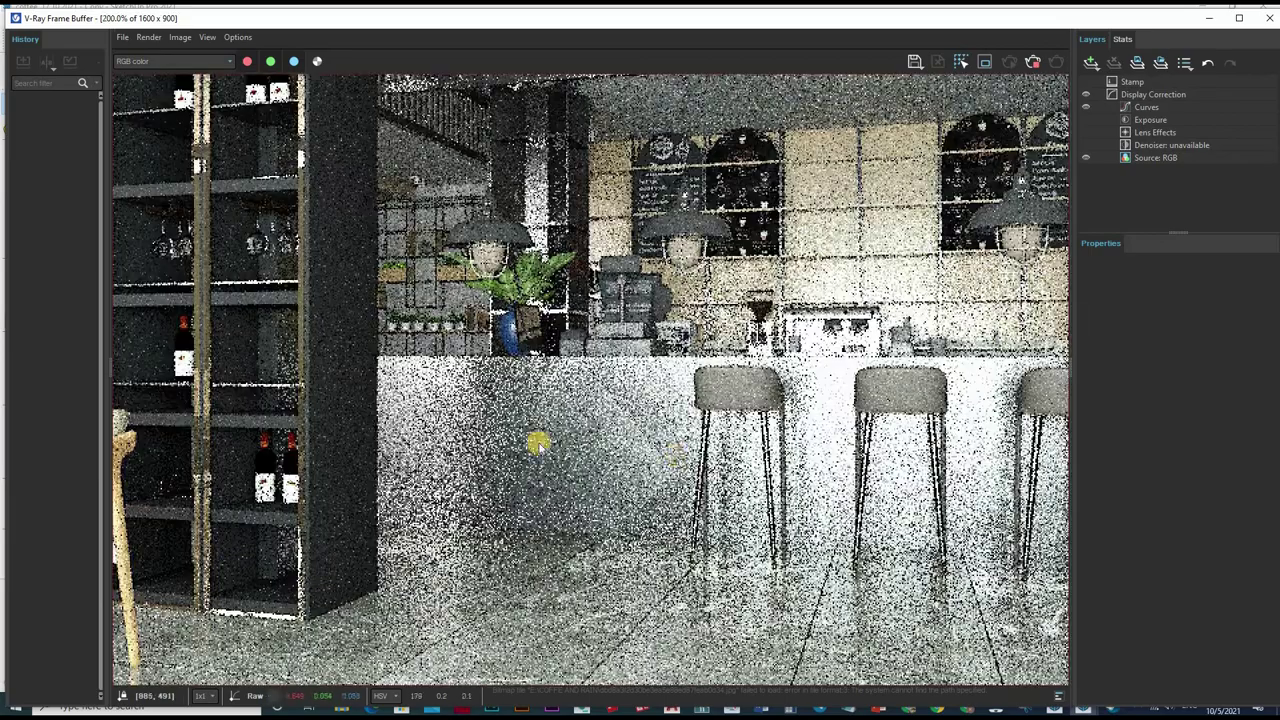
scroll(620, 430, "up", 1)
scroll(629, 249, "down", 1)
scroll(612, 249, "up", 2)
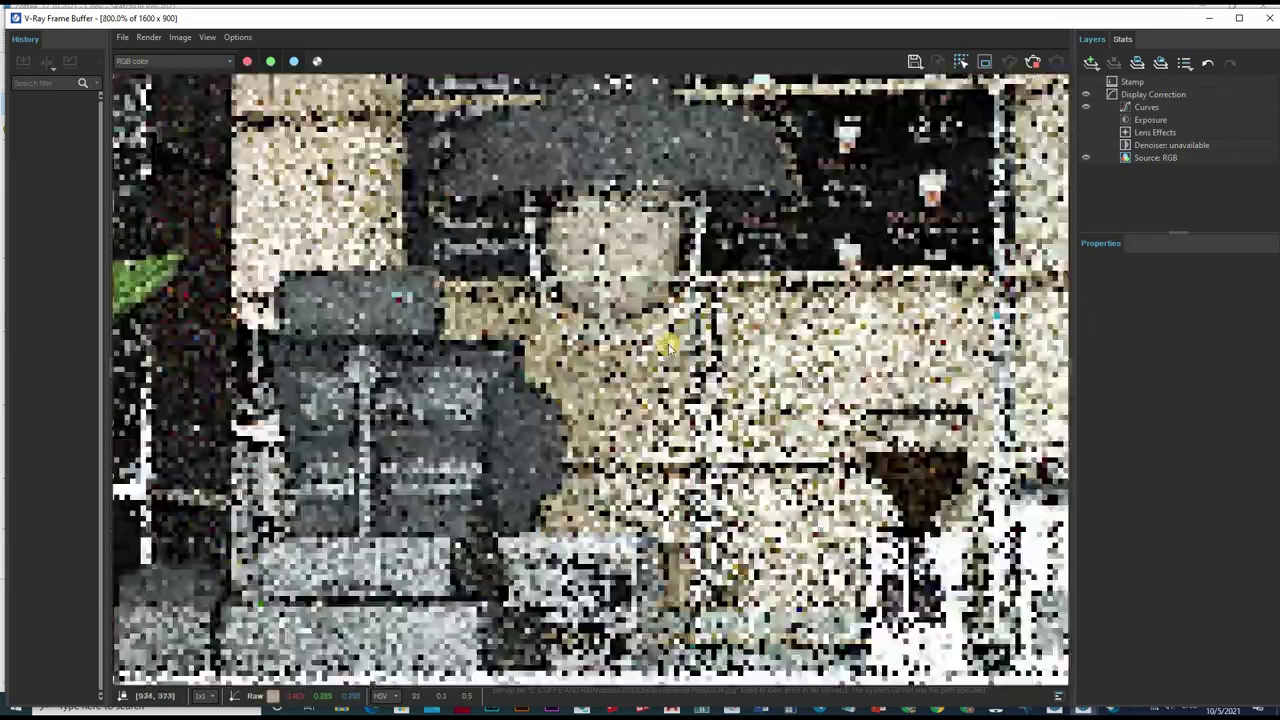
scroll(668, 345, "down", 1)
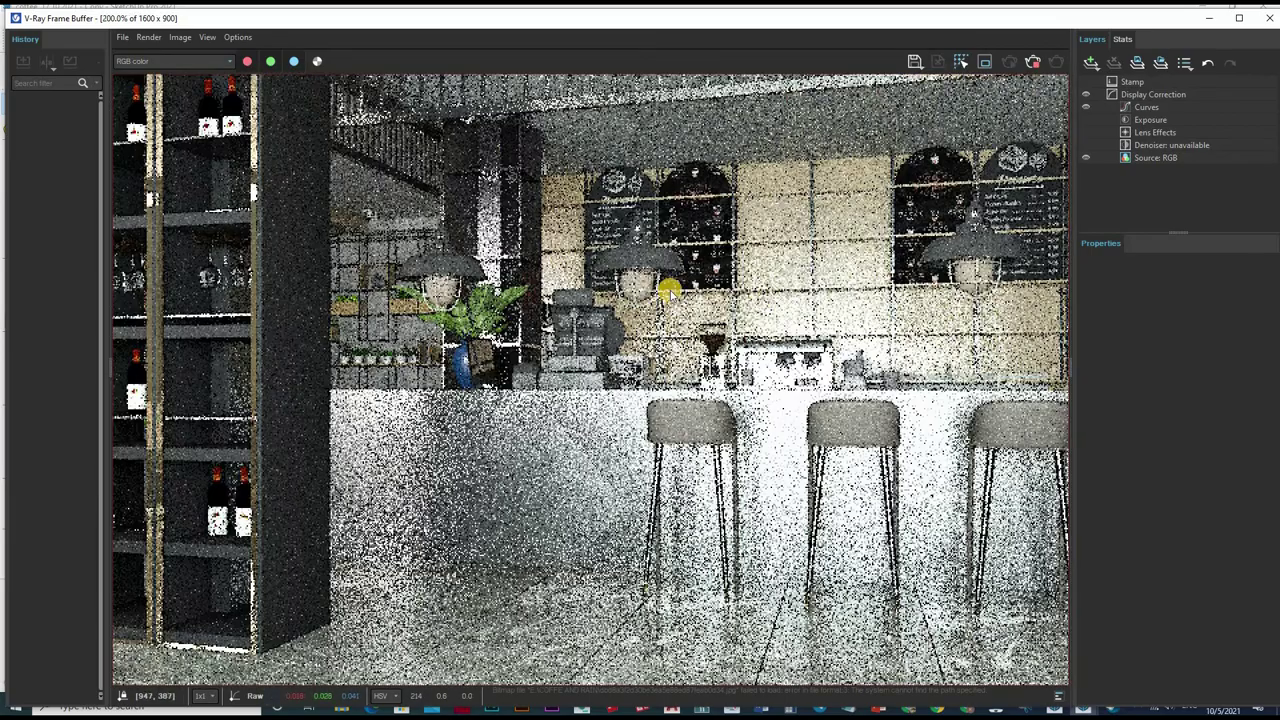
scroll(655, 303, "down", 1)
scroll(660, 300, "up", 1)
scroll(660, 300, "down", 1)
scroll(900, 150, "up", 1)
scroll(1030, 90, "down", 1)
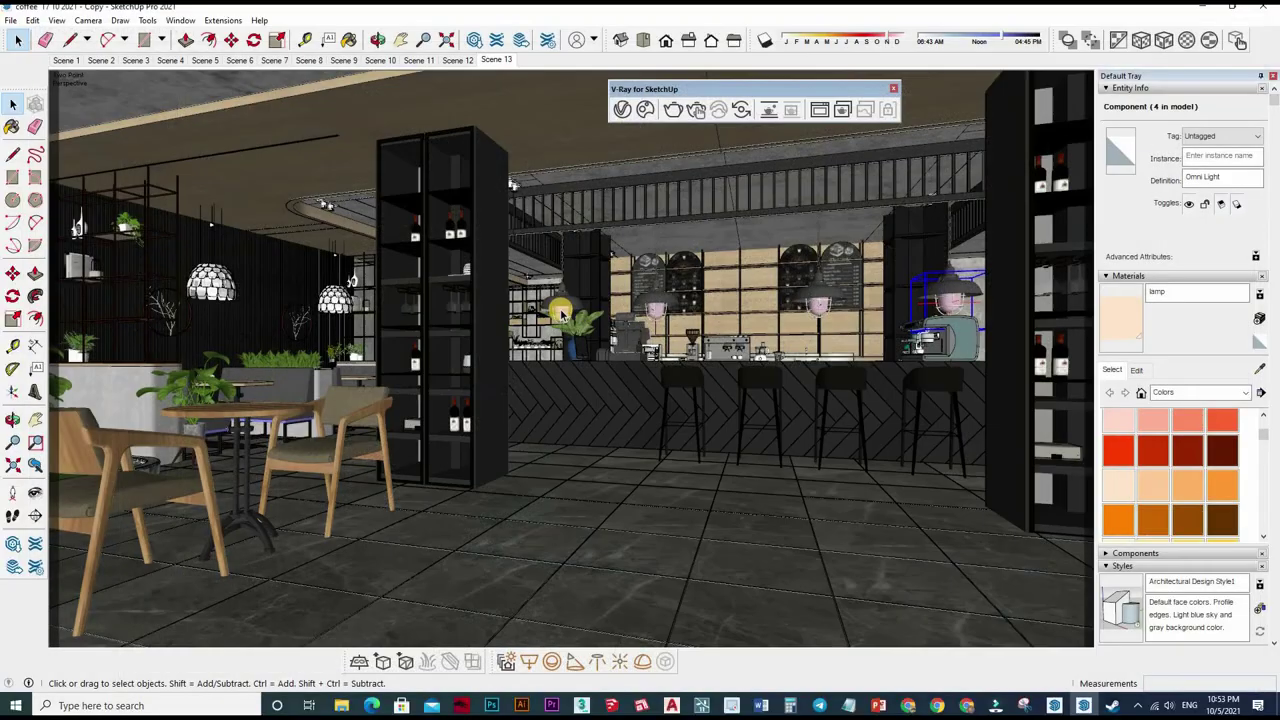
Step: Select the pendant lamps' glass globes and try shifting them with the Move tool
scroll(556, 320, "up", 2)
scroll(560, 320, "up", 2)
scroll(565, 320, "up", 2)
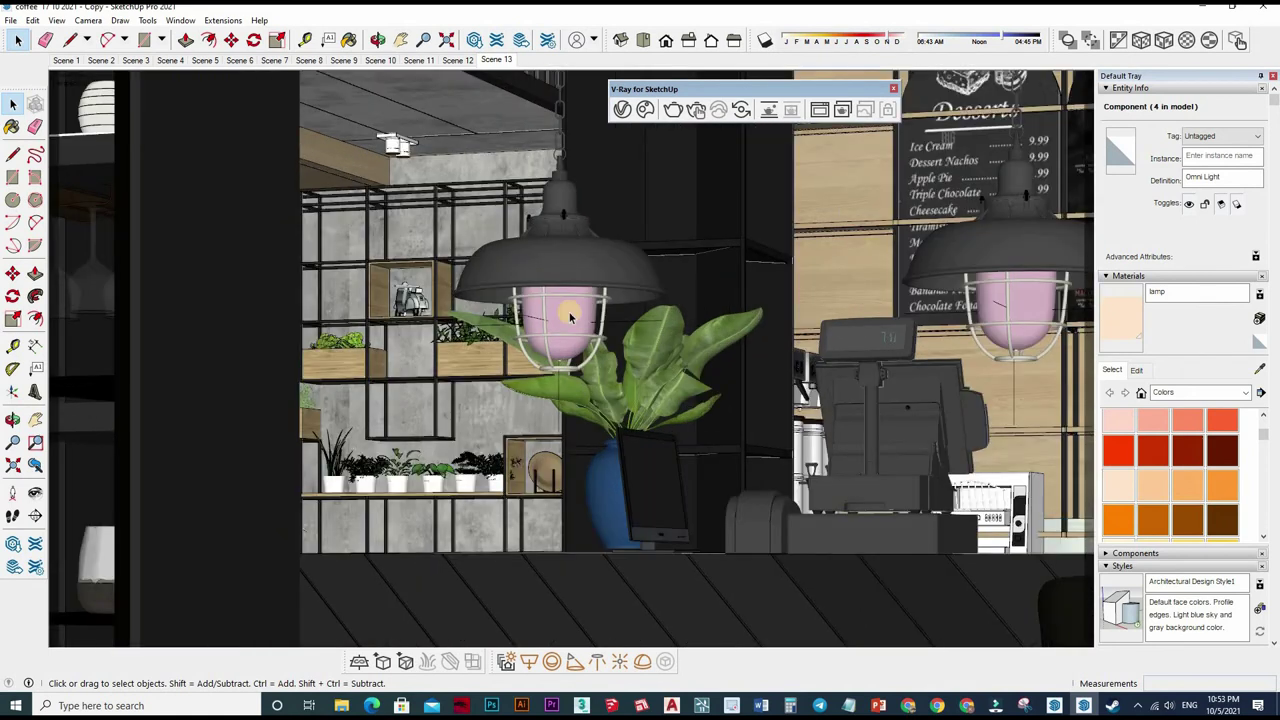
left_click(570, 320)
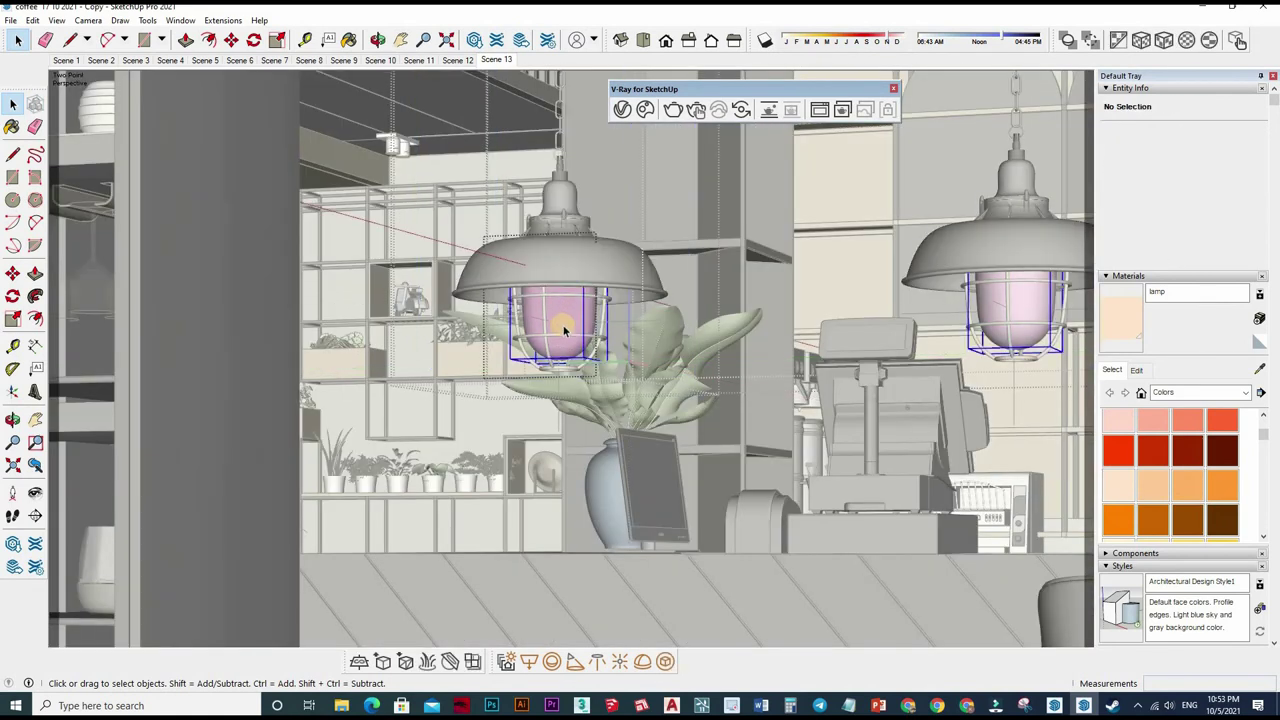
left_click(565, 320)
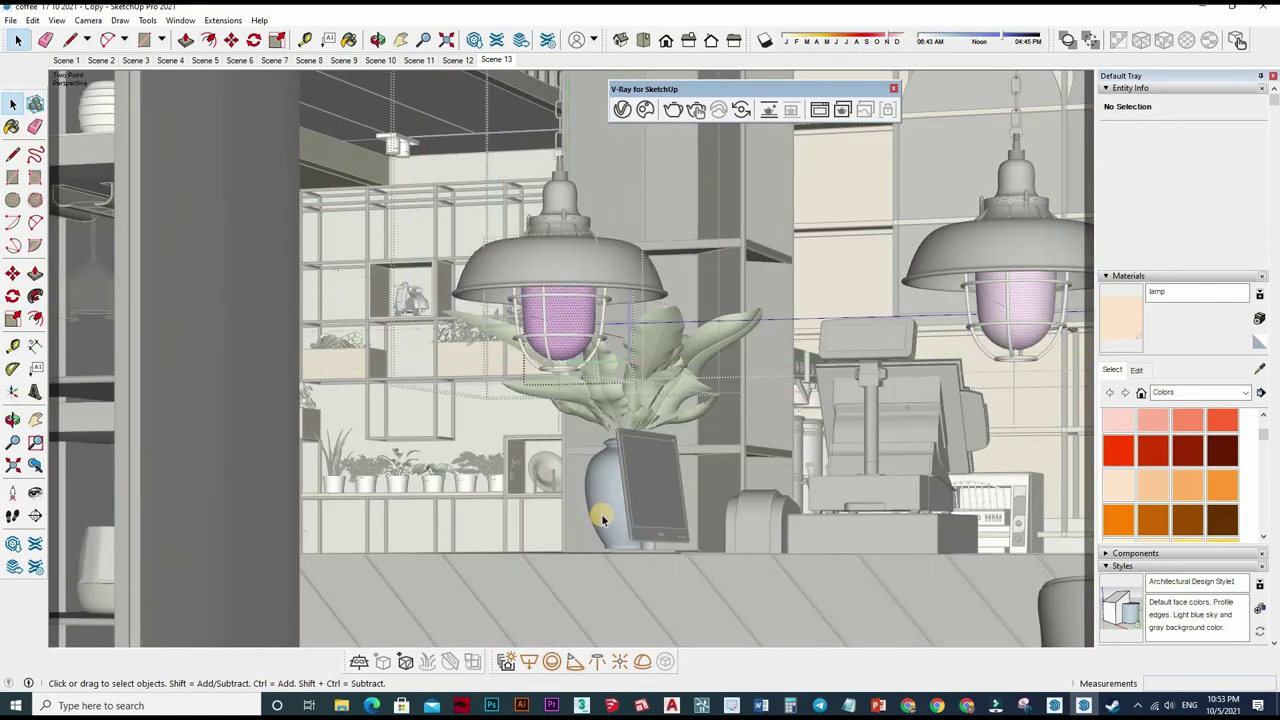
key("m")
left_click(580, 612)
middle_click_drag(580, 612, 594, 557)
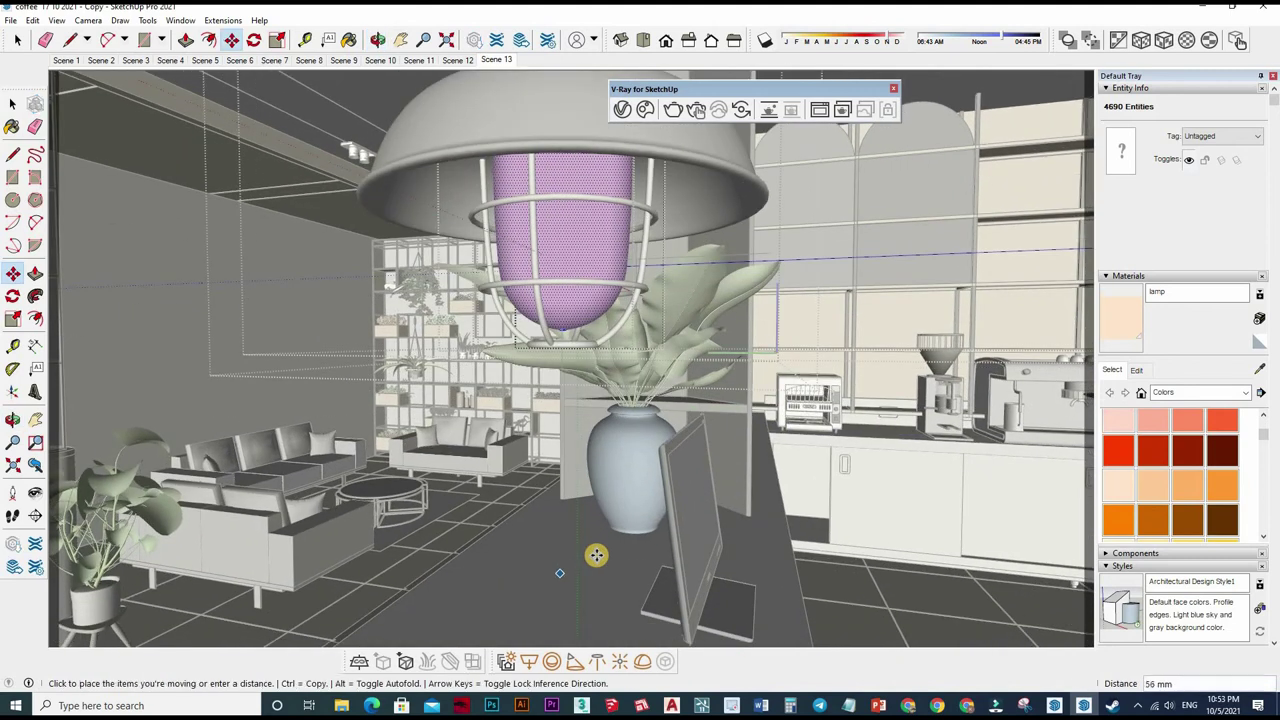
left_click(596, 555)
key("space")
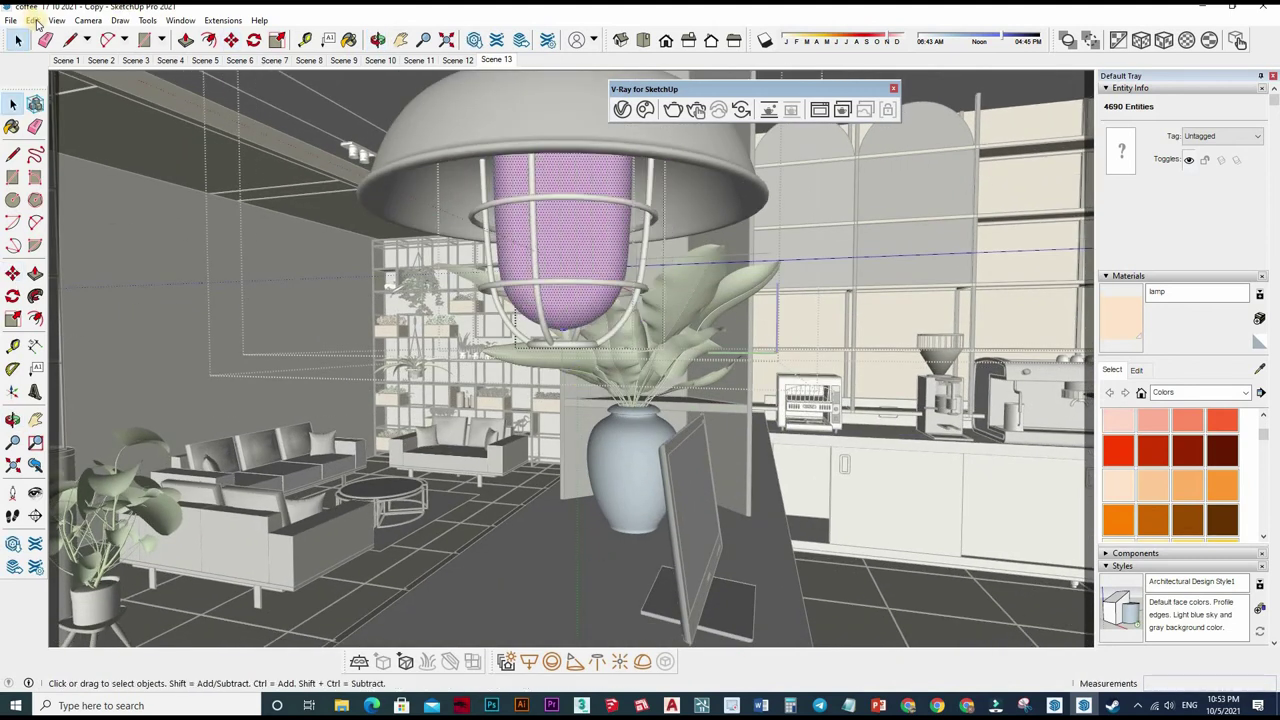
Step: Cut the lamp's glass from its inner group and Paste In Place in the outer lamp group
left_click(32, 20)
left_click(60, 72)
left_click(590, 248)
triple_click(590, 248)
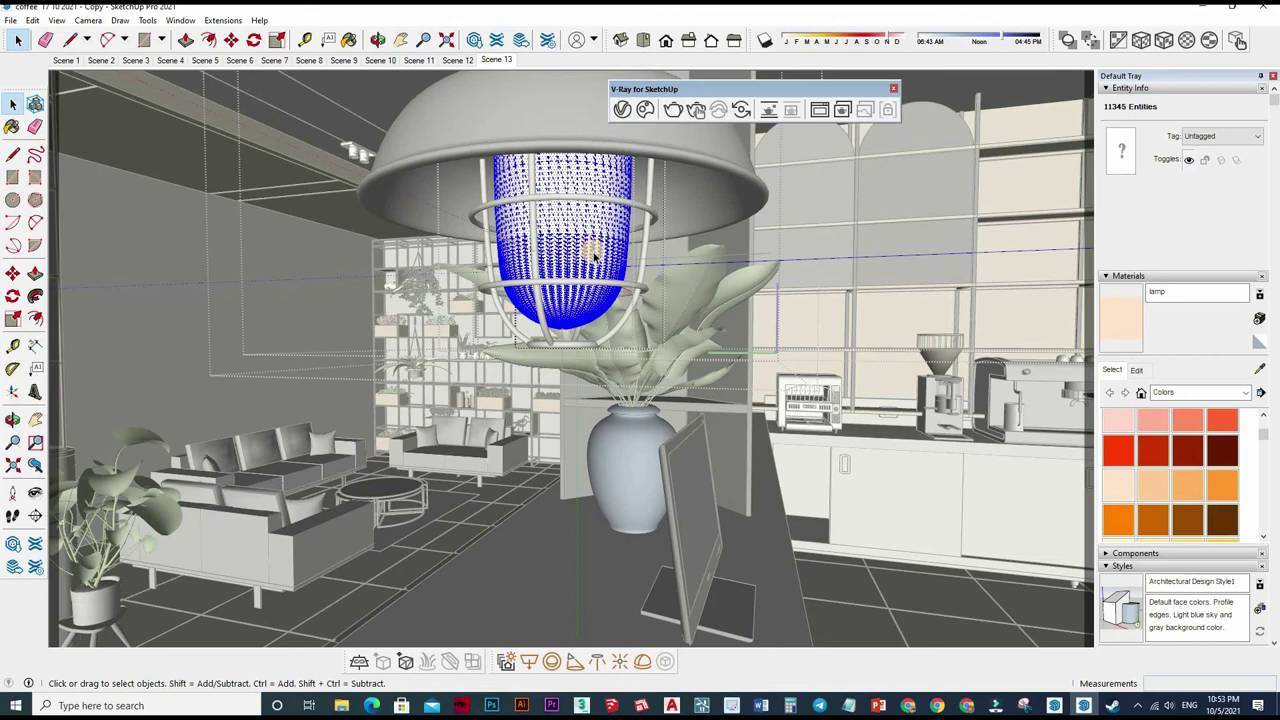
key("Delete")
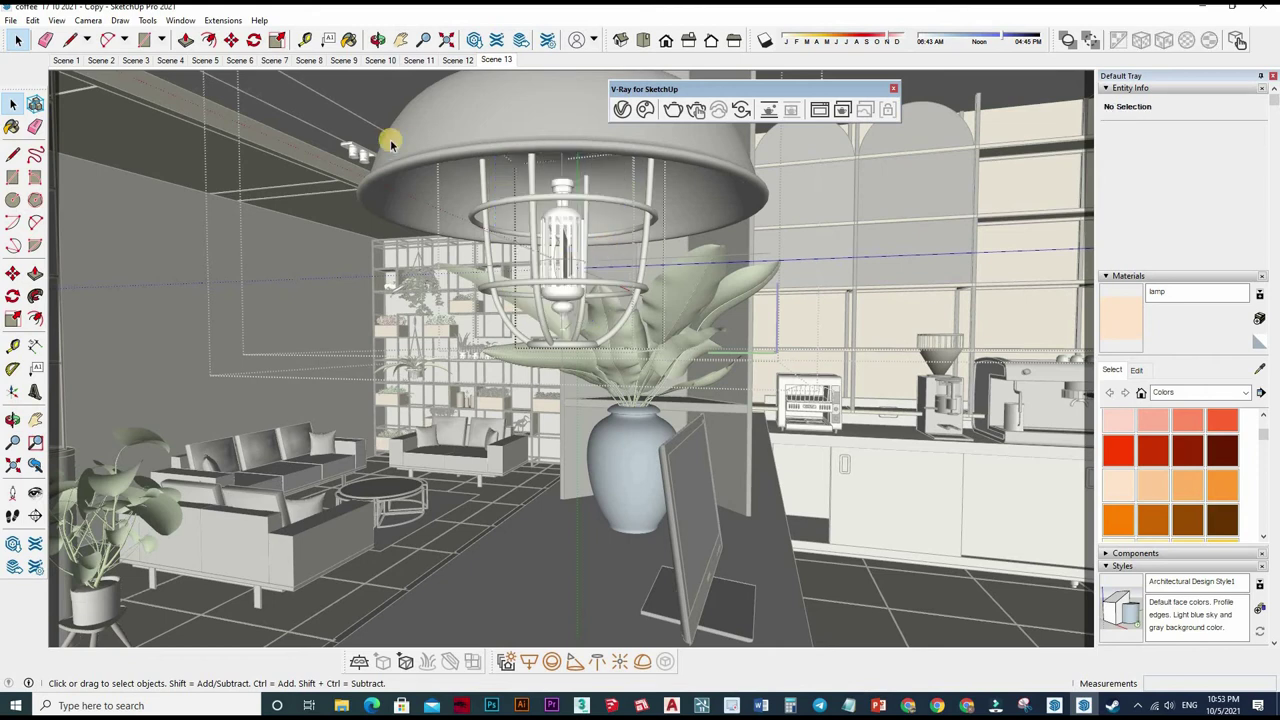
left_click(597, 234)
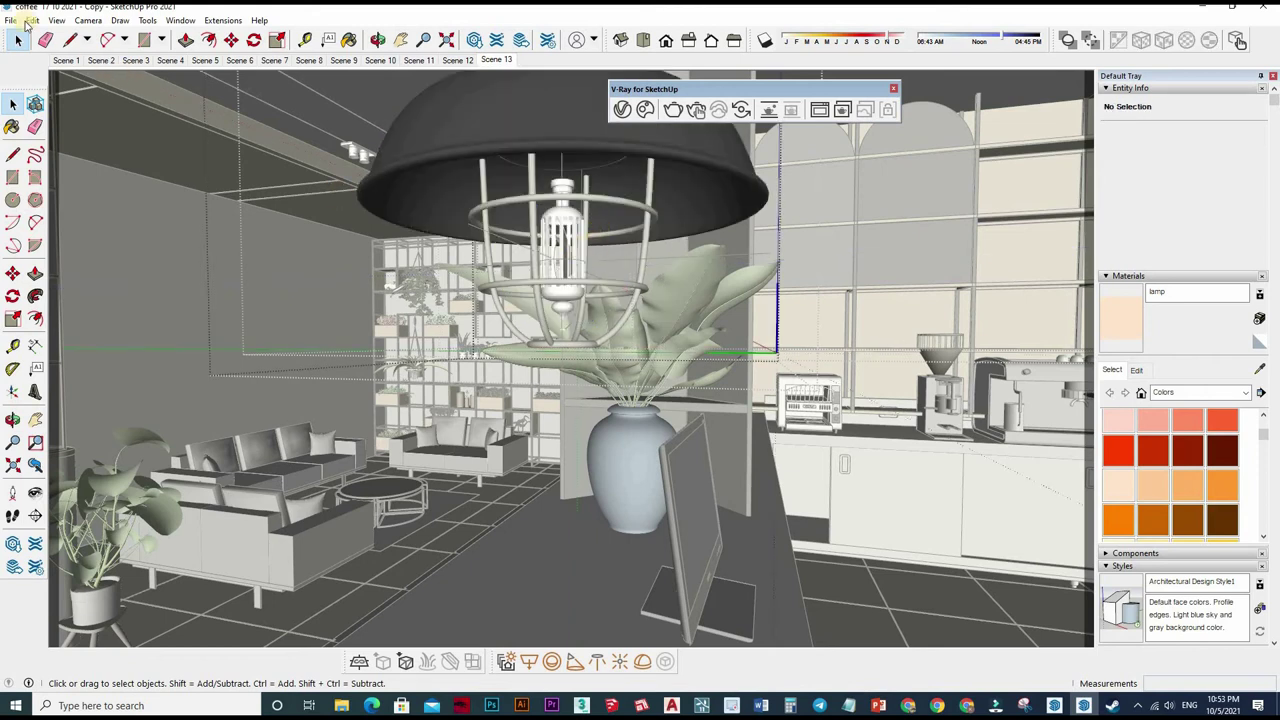
left_click(33, 20)
left_click(580, 318)
left_click(114, 94)
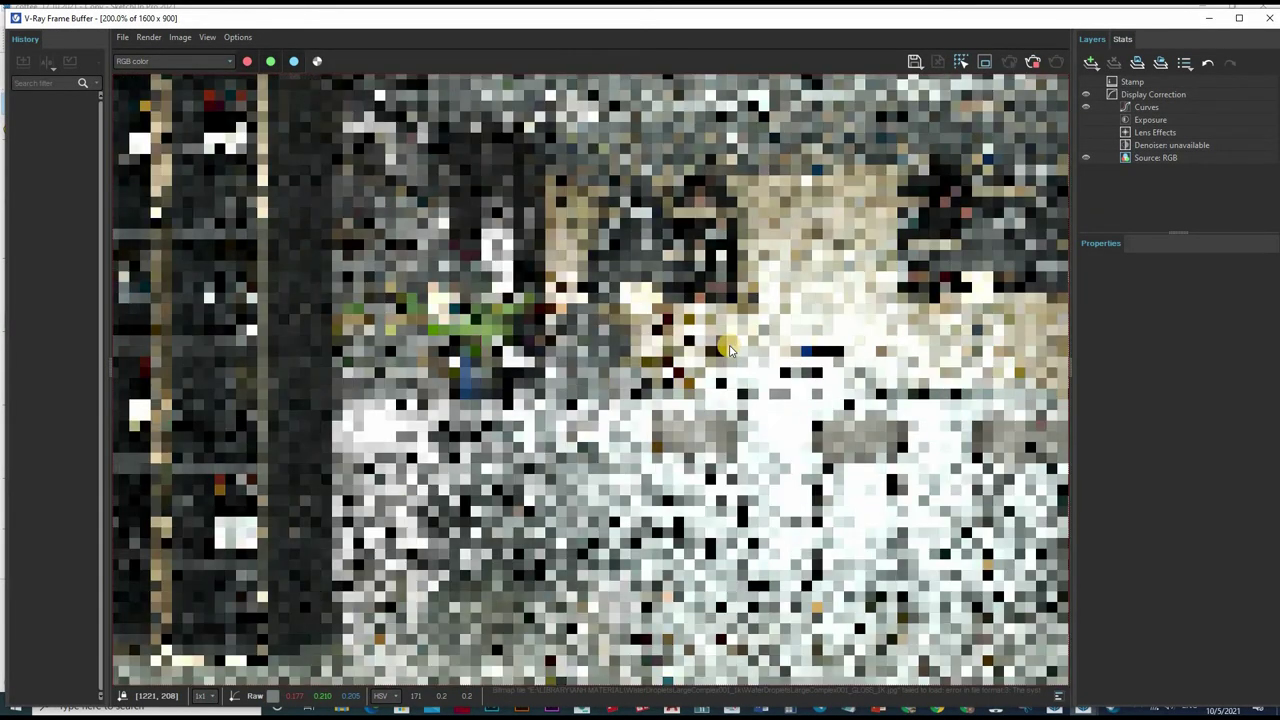
Step: Zoom around the counter-lamp region render to check how much noise remains
scroll(731, 350, "down", 2)
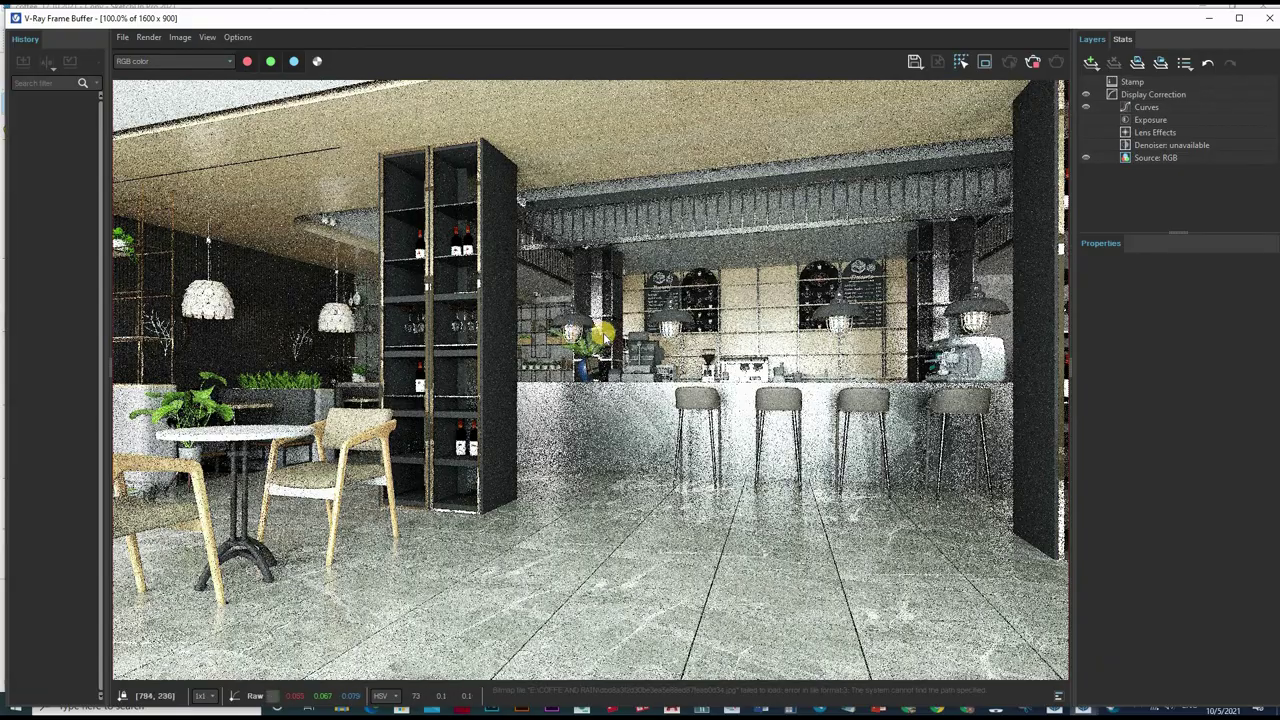
scroll(583, 338, "up", 1)
scroll(835, 335, "up", 3)
scroll(835, 335, "down", 1)
scroll(750, 405, "down", 1)
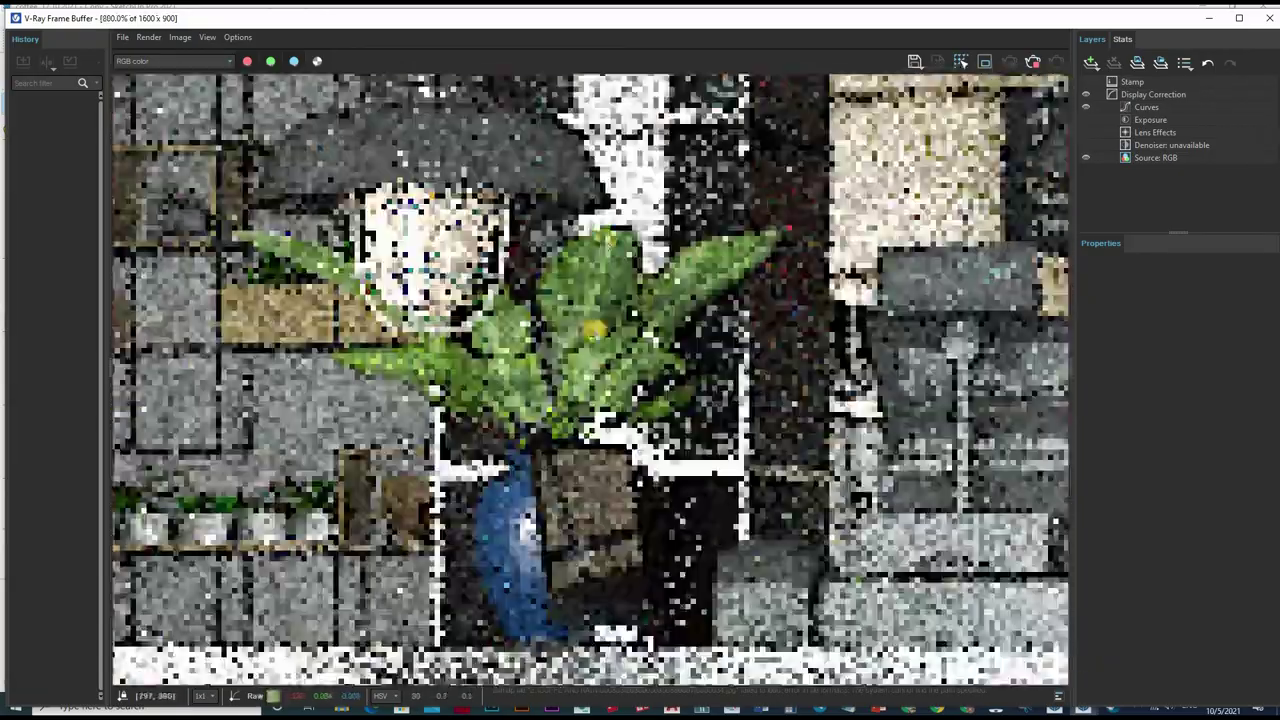
scroll(659, 475, "down", 1)
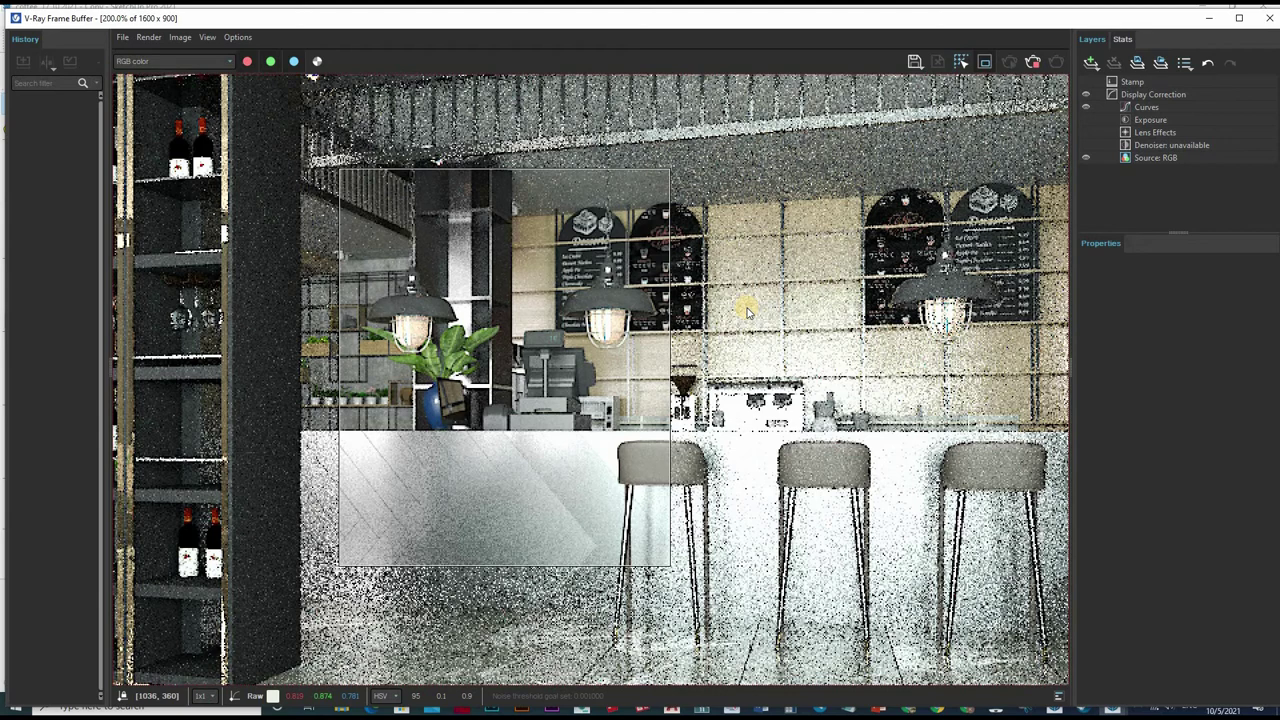
scroll(588, 348, "up", 1)
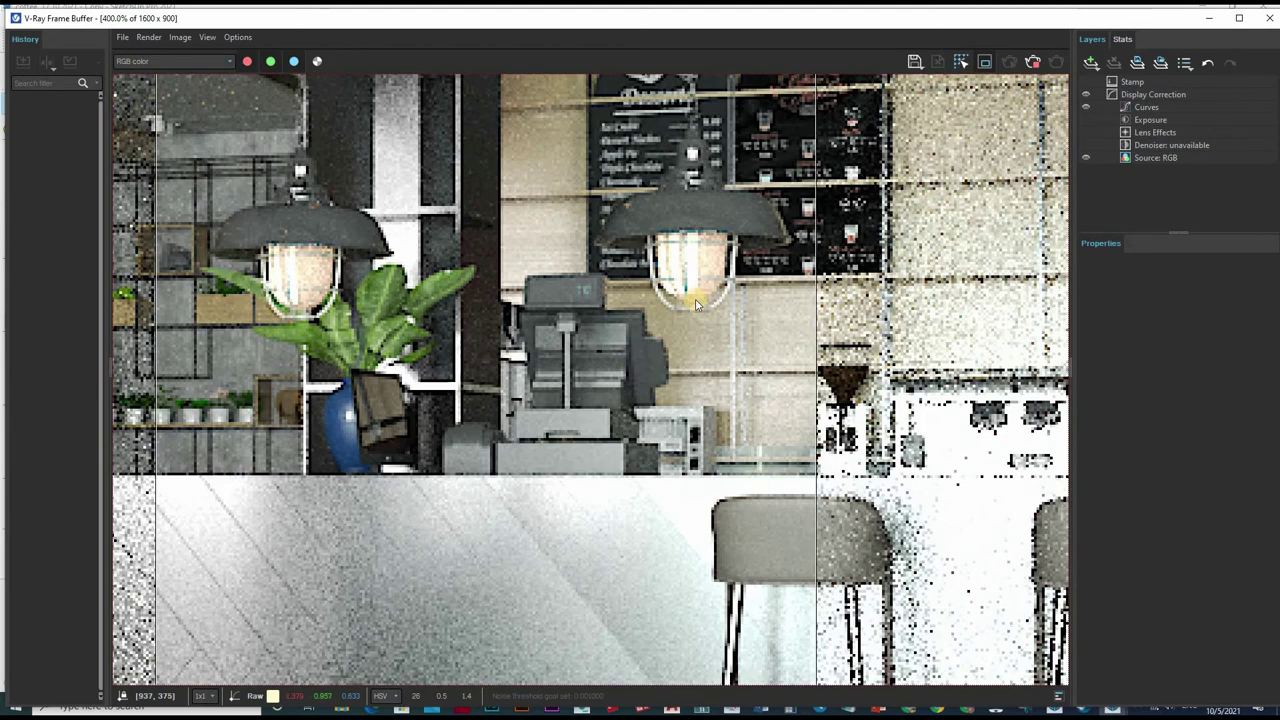
scroll(588, 348, "down", 3)
scroll(989, 100, "up", 1)
scroll(989, 100, "down", 1)
Step: Close the render, sample tong_eee30098 with Paint Bucket, and open its Reflection settings in the Asset Editor
left_click(1268, 18)
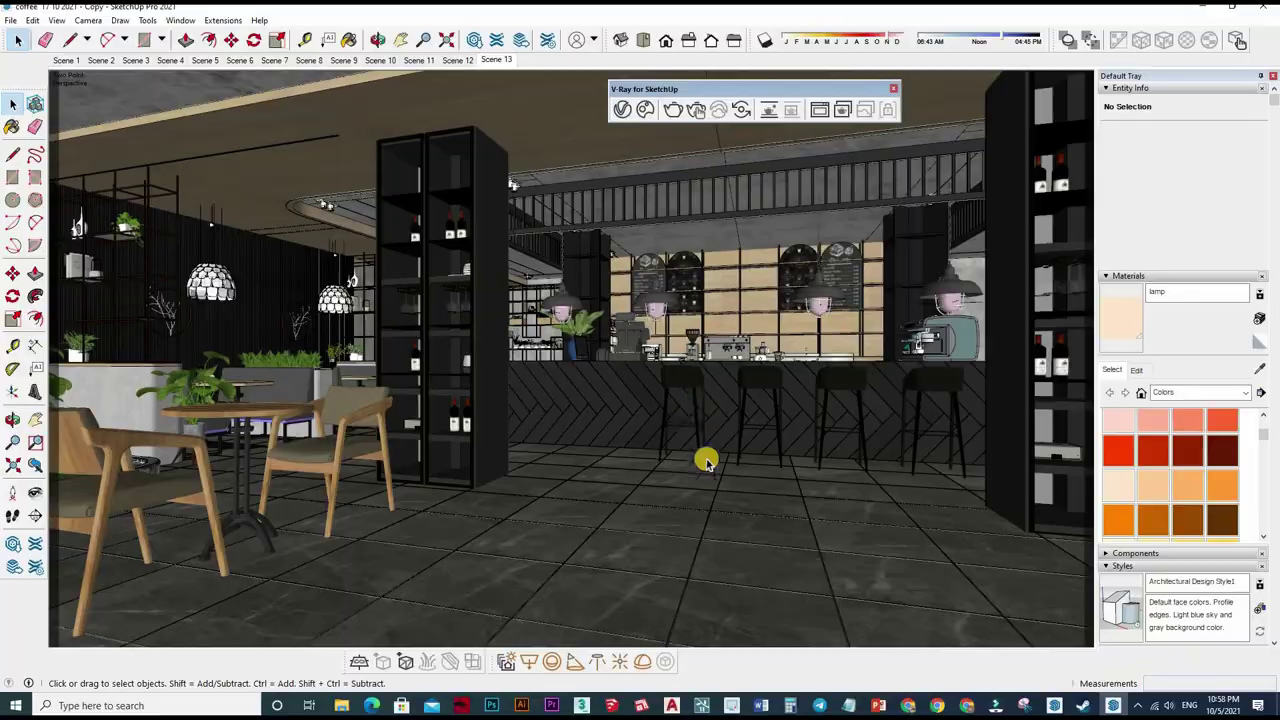
left_click(766, 495)
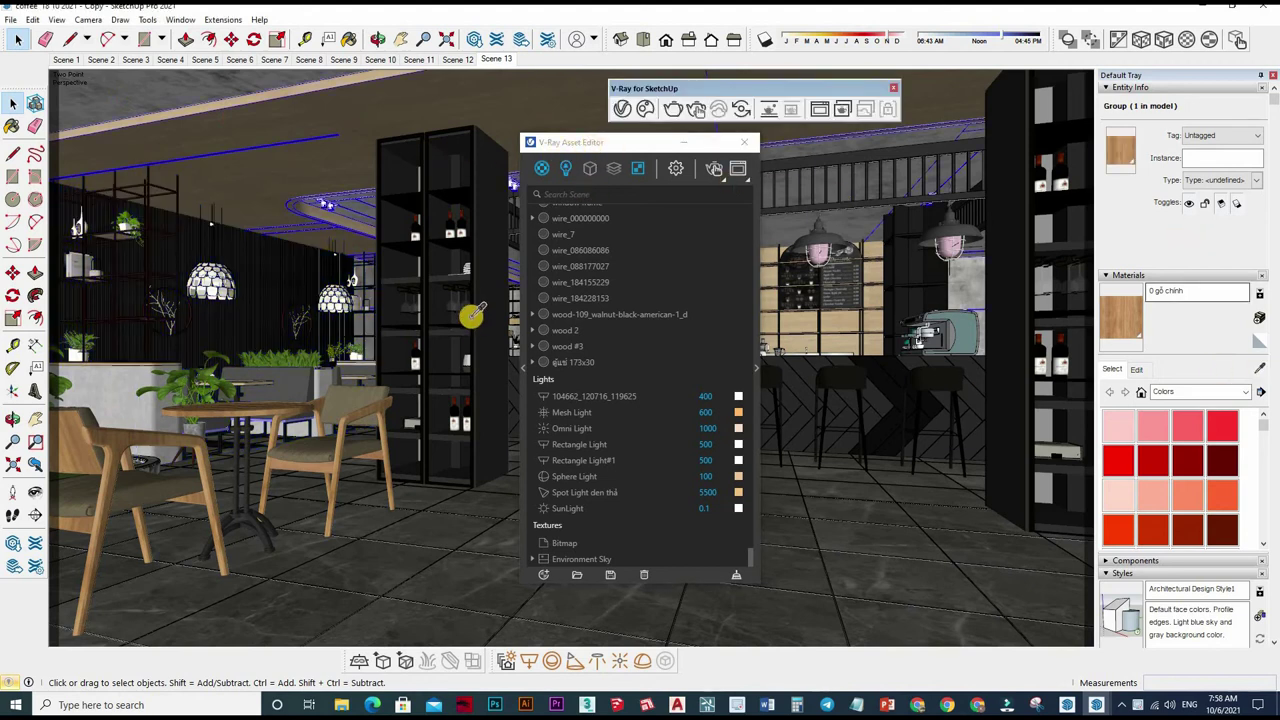
key("b")
scroll(385, 352, "up", 3)
scroll(385, 352, "up", 3)
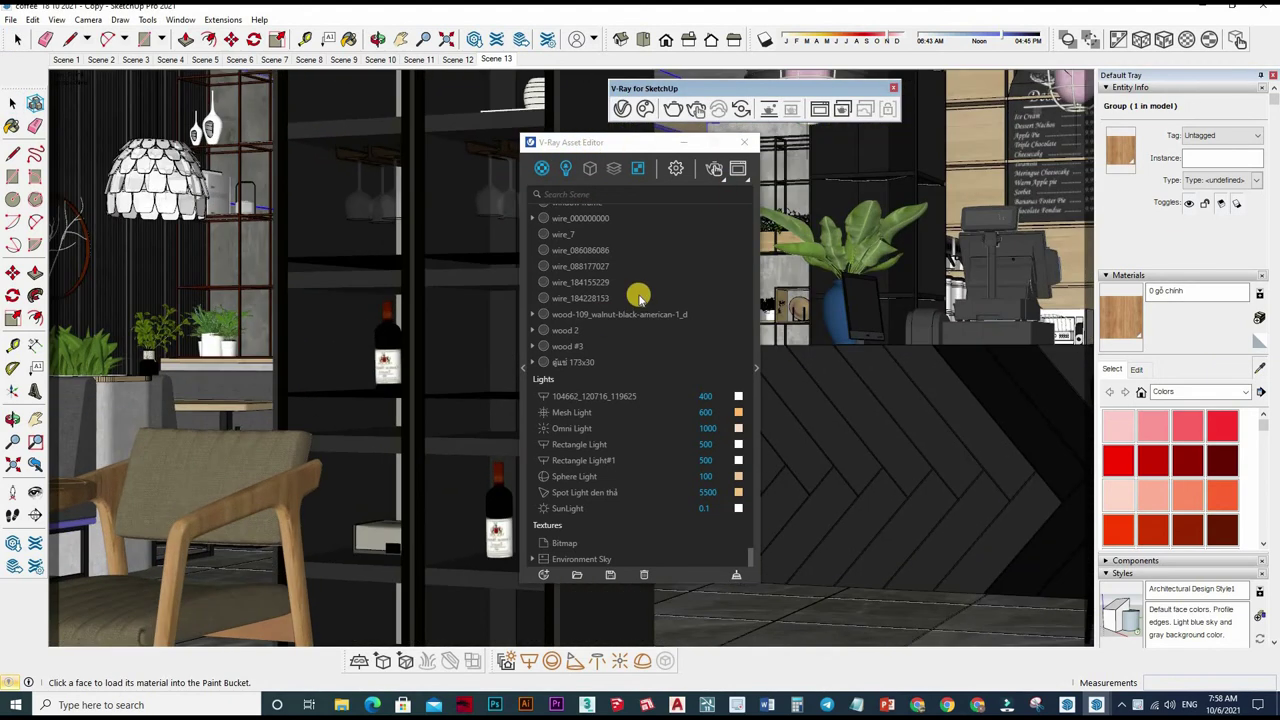
left_click(752, 368, "alt")
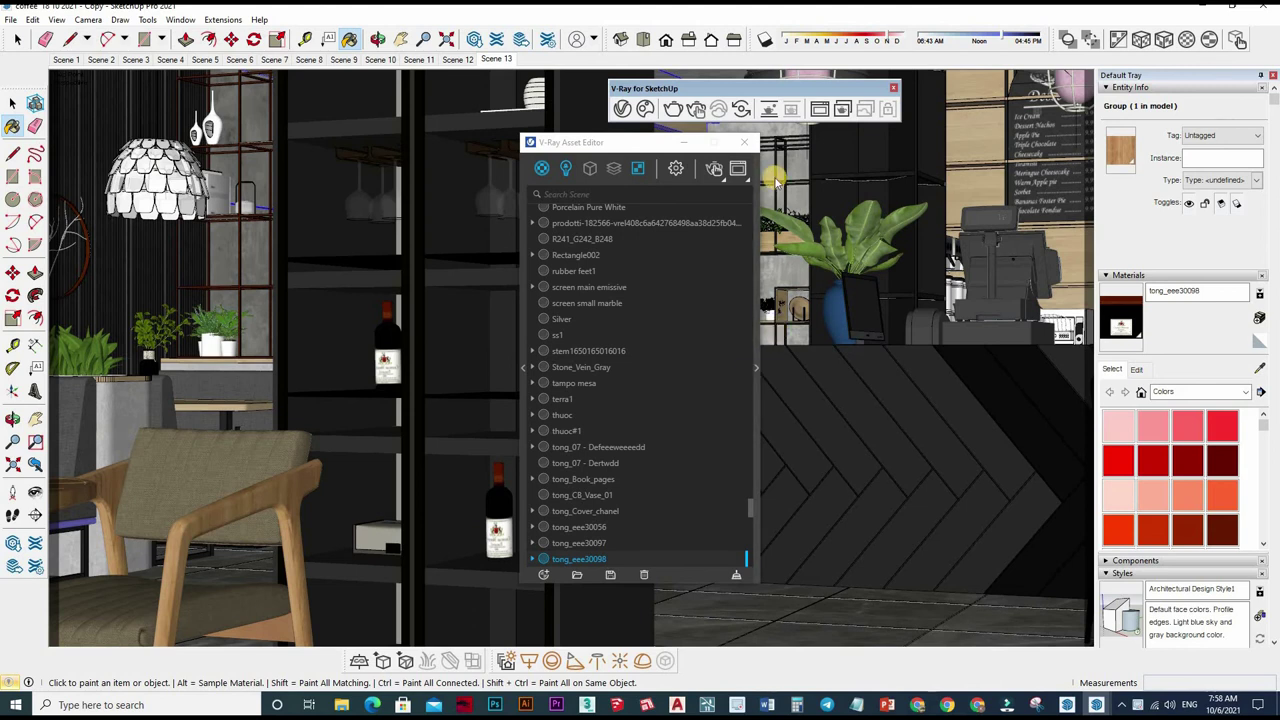
left_click(756, 366)
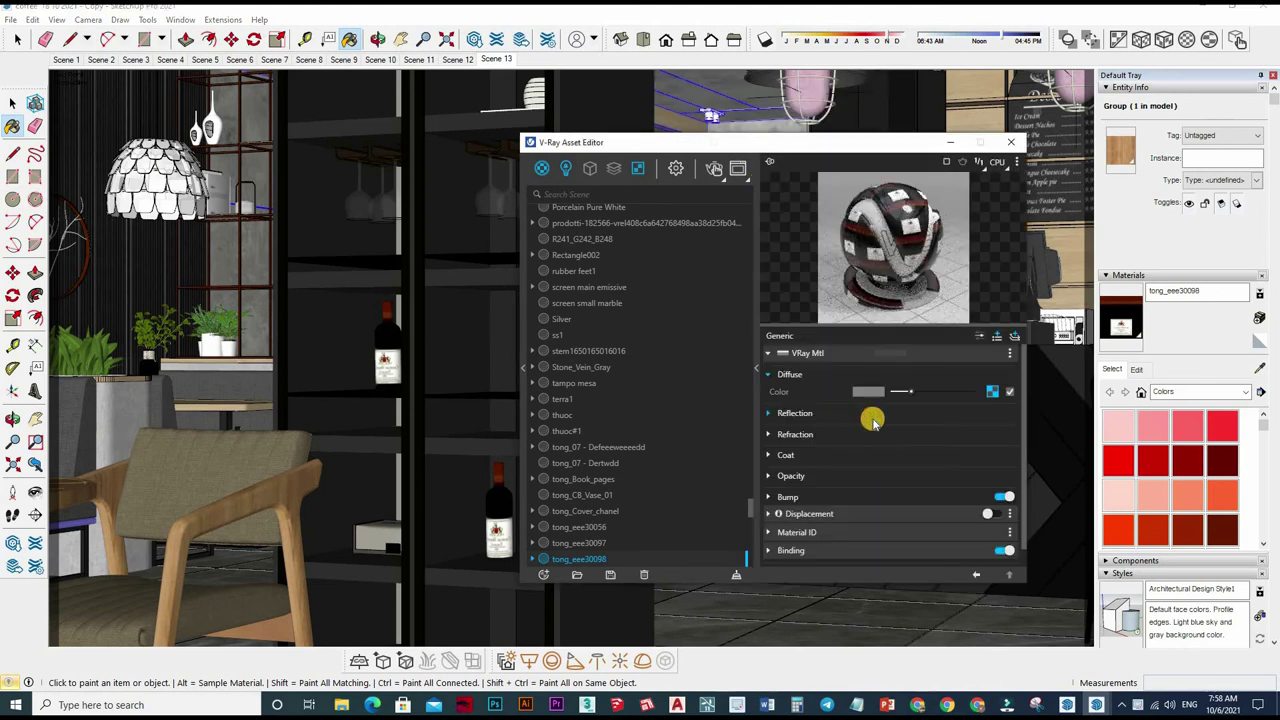
left_click(866, 416)
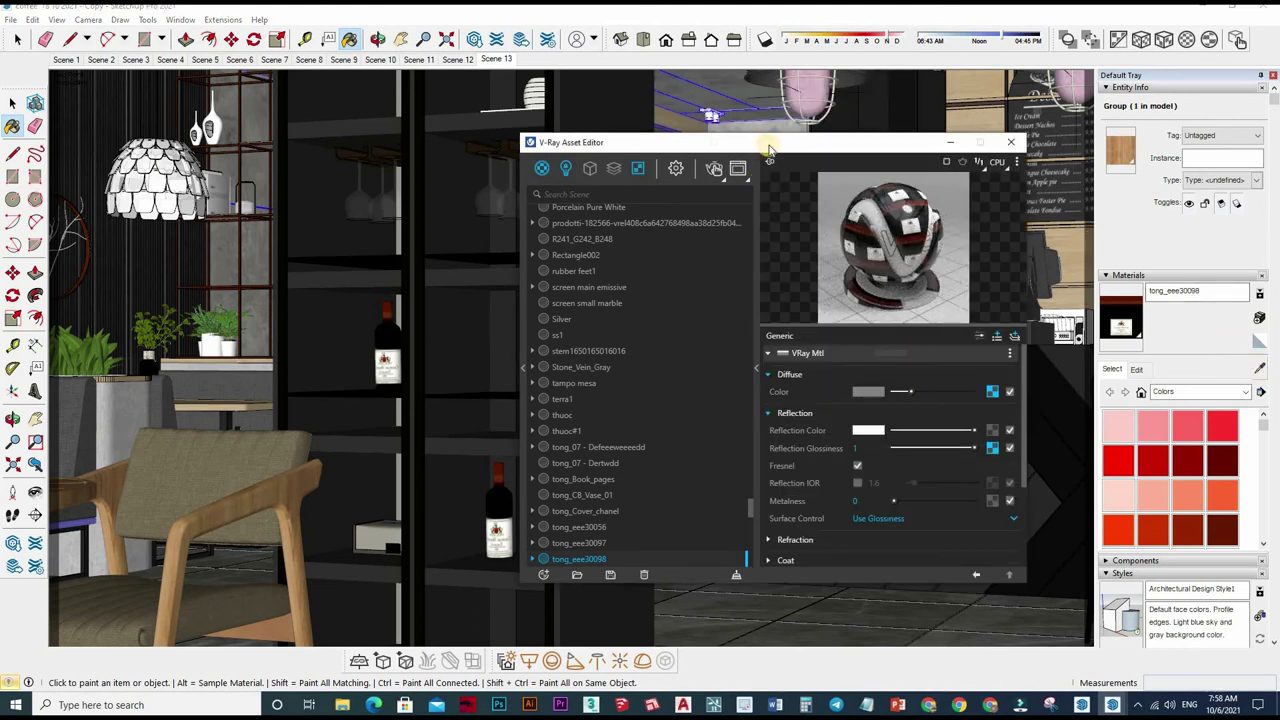
left_click_drag(600, 142, 43, 199)
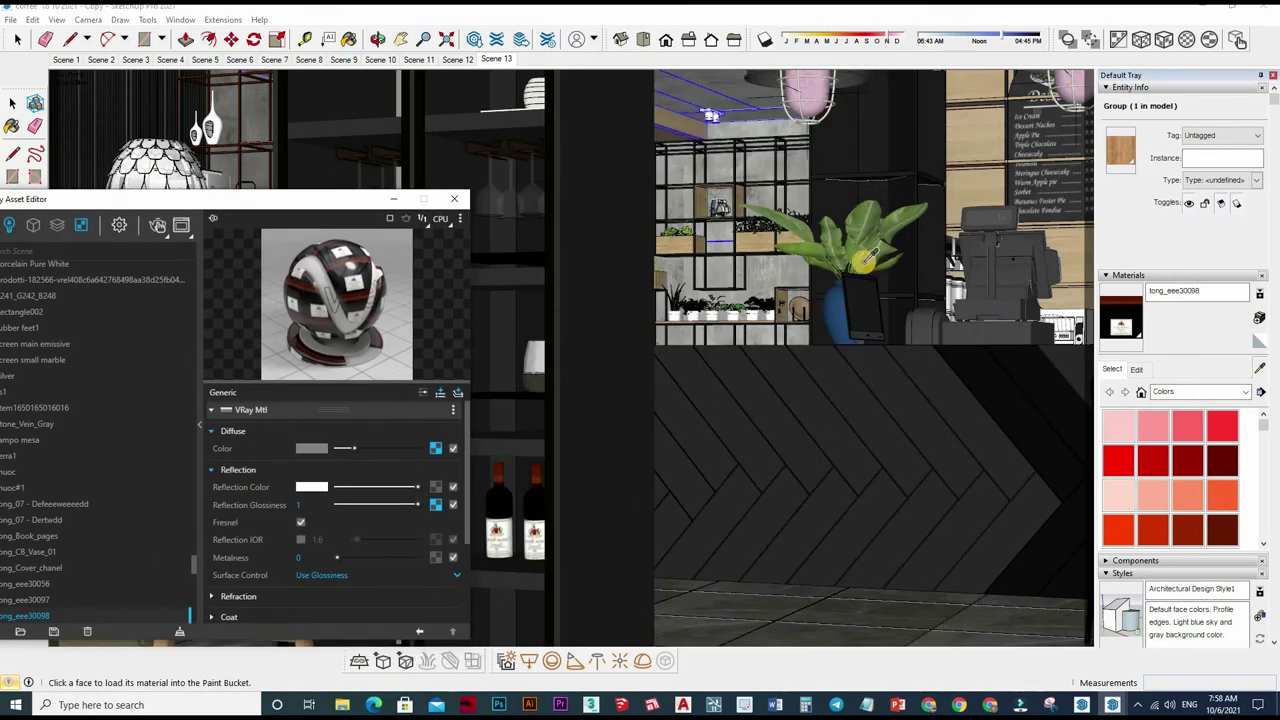
mouse_move(793, 431)
middle_mouse_down()
mouse_move(794, 465)
mouse_move(811, 409)
mouse_move(794, 398)
mouse_move(757, 274)
mouse_move(892, 337)
mouse_move(754, 431)
mouse_move(783, 429)
mouse_move(786, 443)
mouse_move(727, 378)
mouse_move(723, 337)
middle_mouse_up()
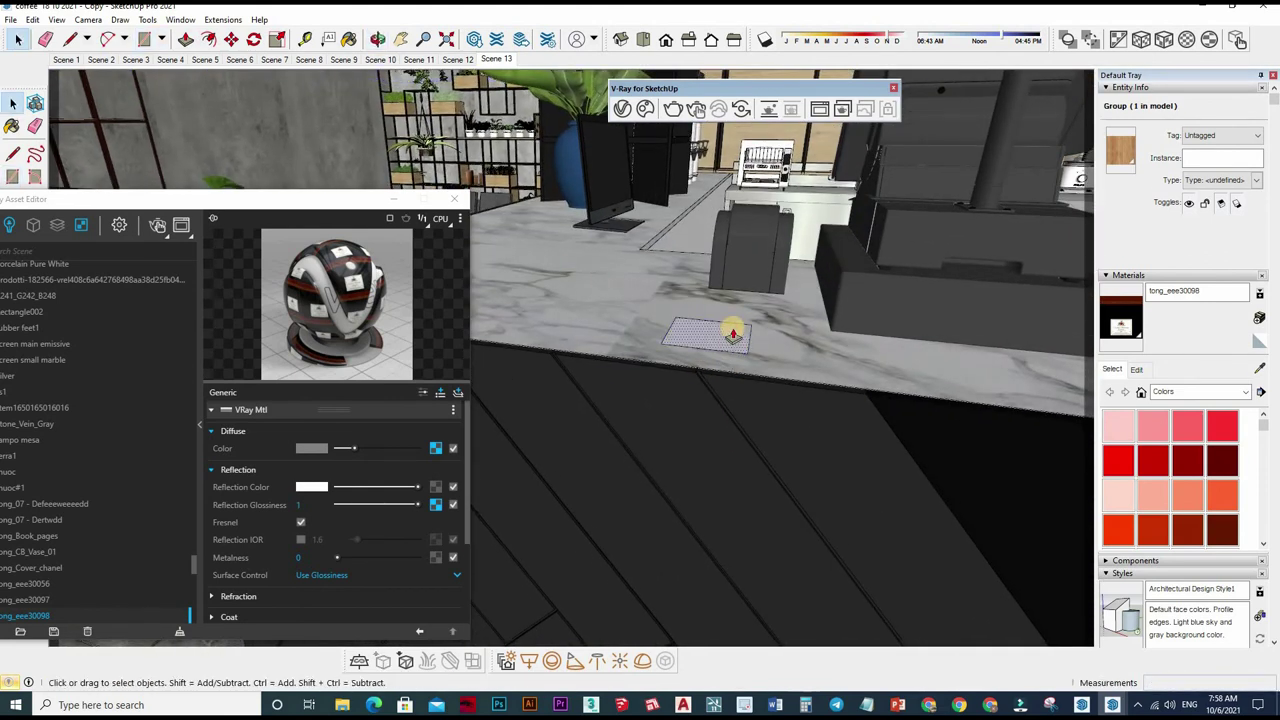
Step: Push/Pull a small rectangle on the counter into a box and make it a group
left_click(733, 345)
key("p")
left_click(733, 340)
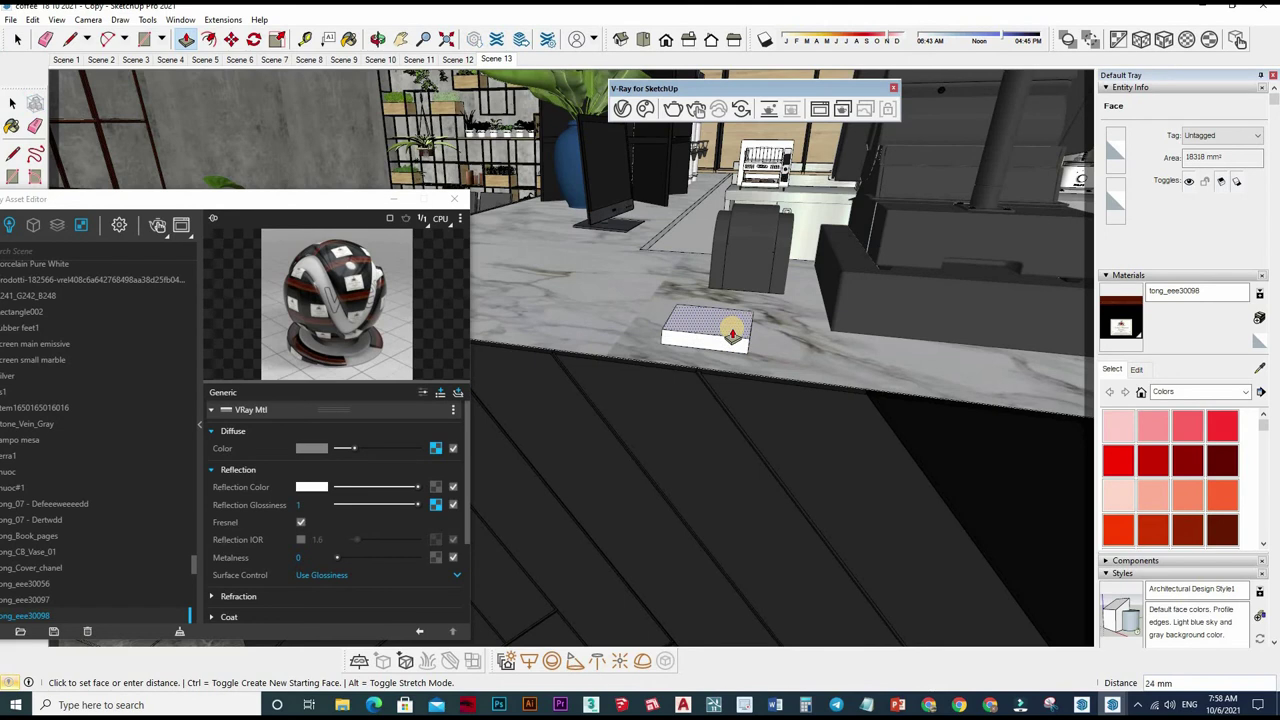
left_click(731, 333)
key("space")
left_click_drag(766, 437, 731, 330)
right_click(731, 330)
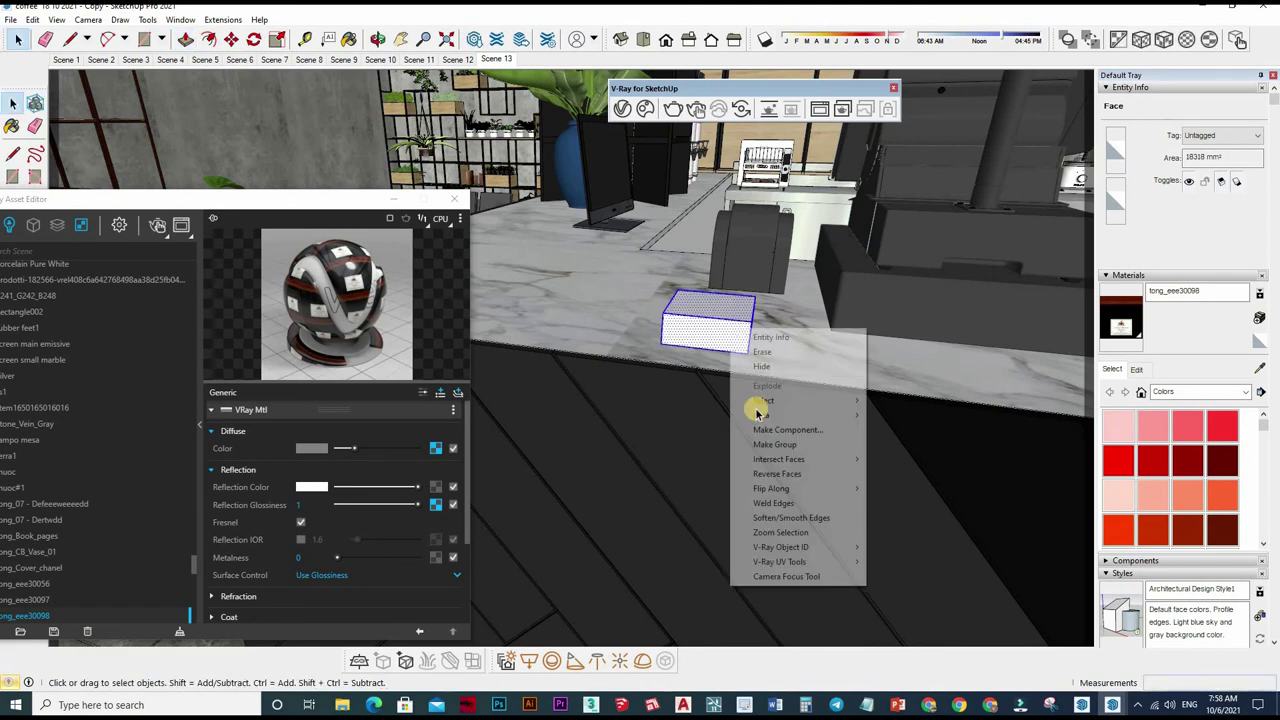
left_click(800, 444)
Step: Move the box group down into the counter's base corner at floor level
key("m")
left_click(829, 460)
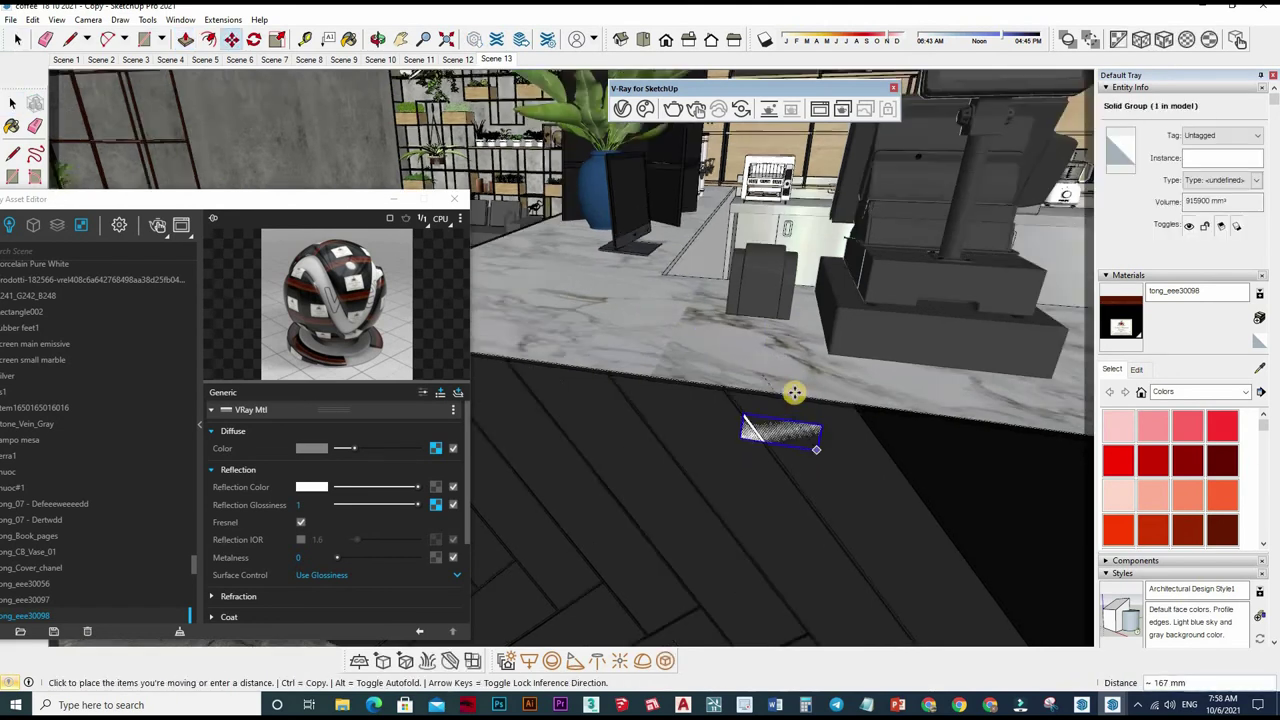
mouse_move(794, 391)
middle_mouse_down()
mouse_move(579, 457)
mouse_move(1057, 385)
mouse_move(677, 509)
middle_mouse_up()
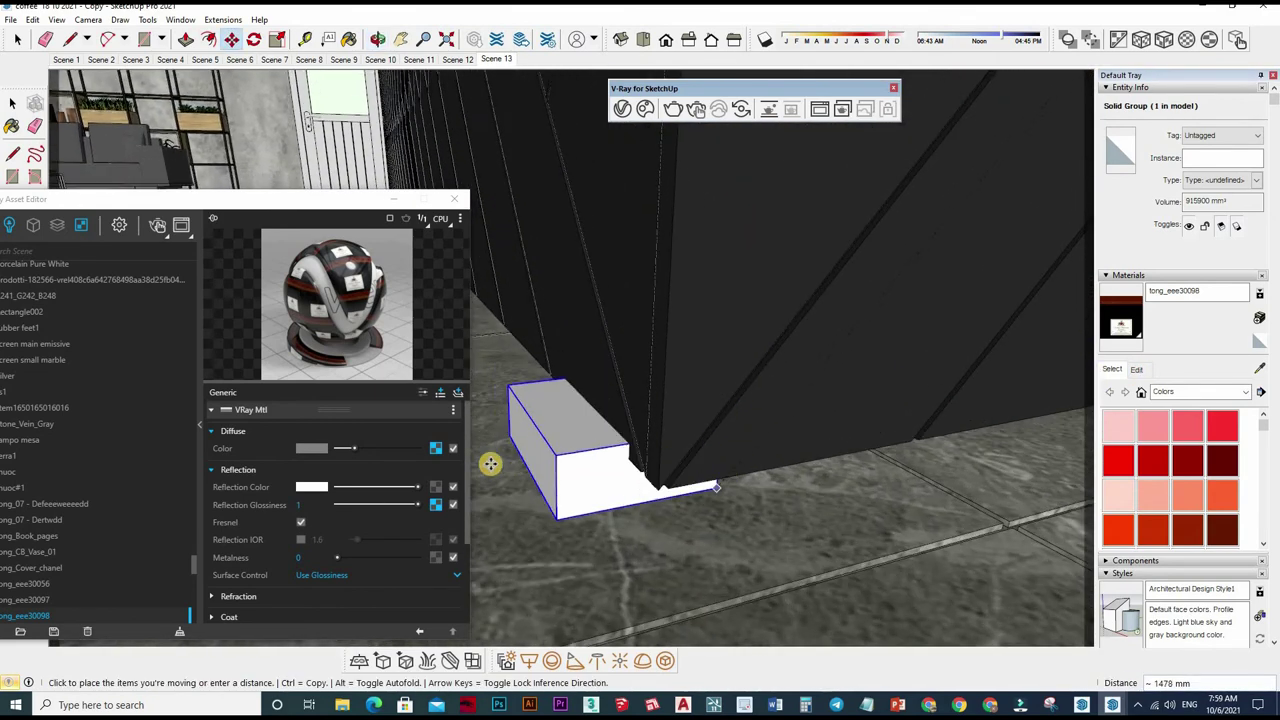
left_click(567, 469)
scroll(708, 457, "up", 2)
left_click(708, 457)
scroll(677, 507, "up", 2)
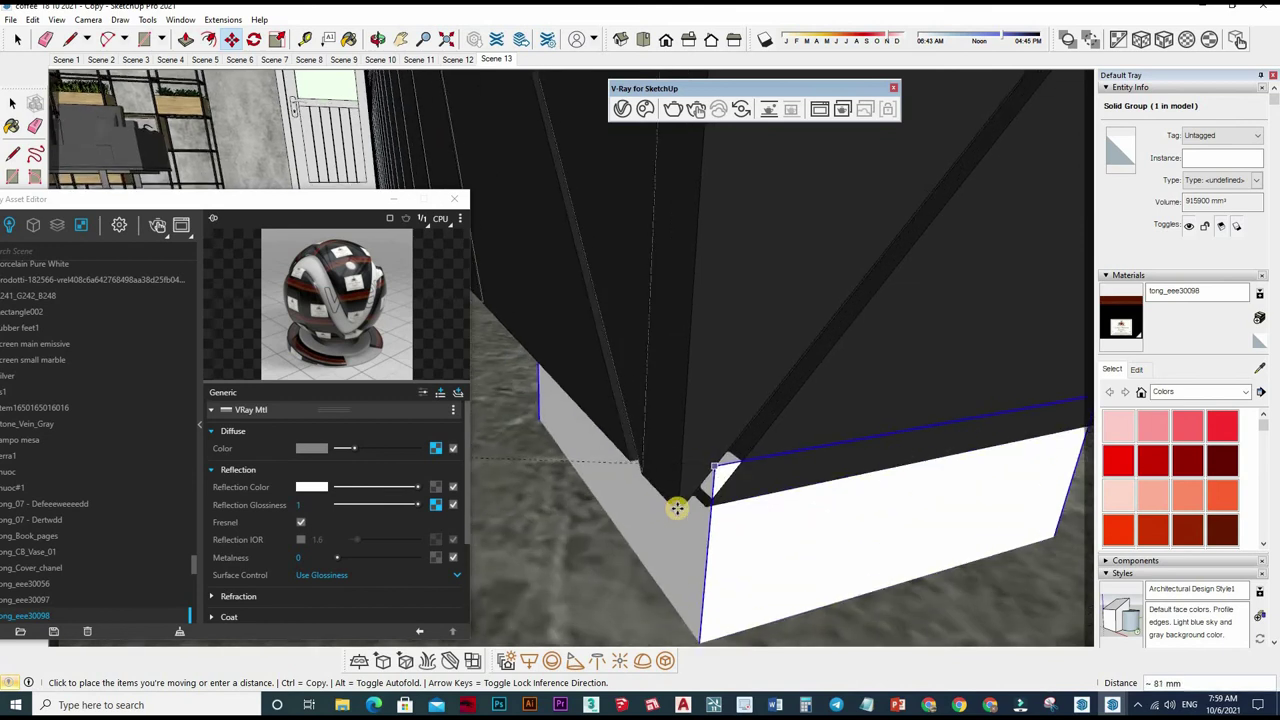
scroll(690, 498, "up", 2)
left_click(677, 505)
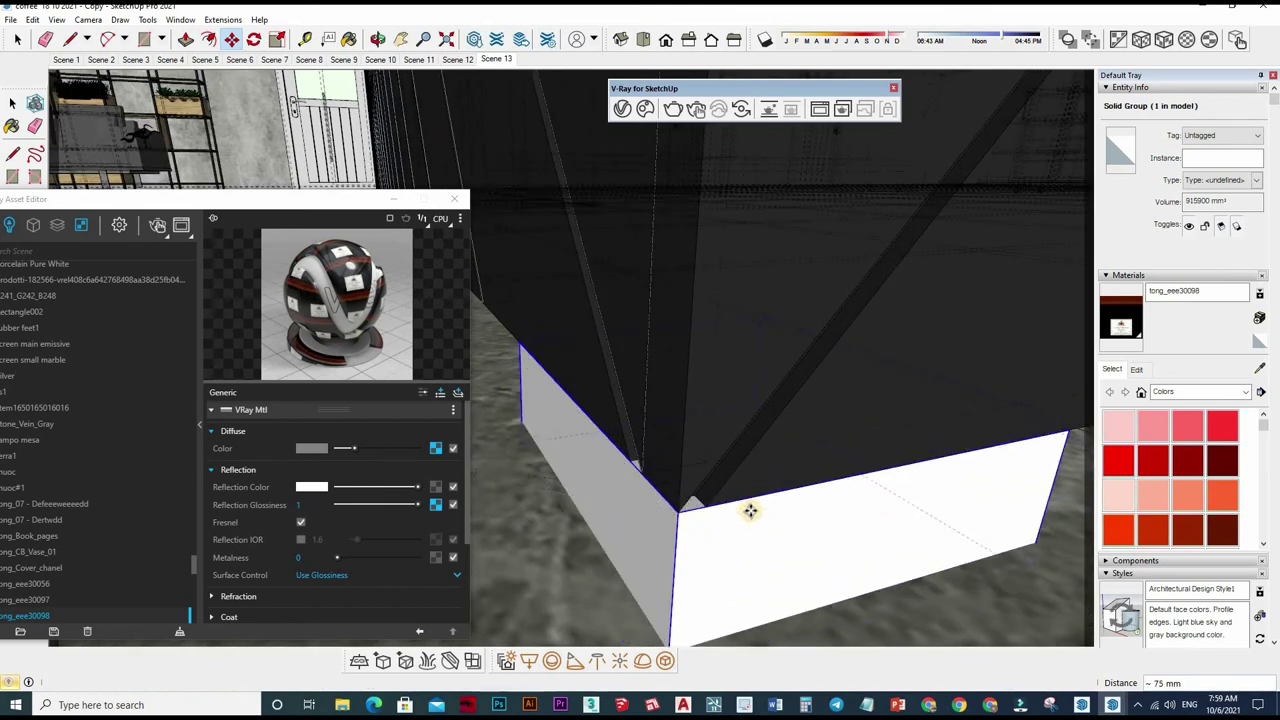
scroll(884, 491, "down", 2)
Step: Push/Pull the white base strip's face out to its new thickness and check it from around
middle_click_drag(748, 480, 700, 503)
key("space")
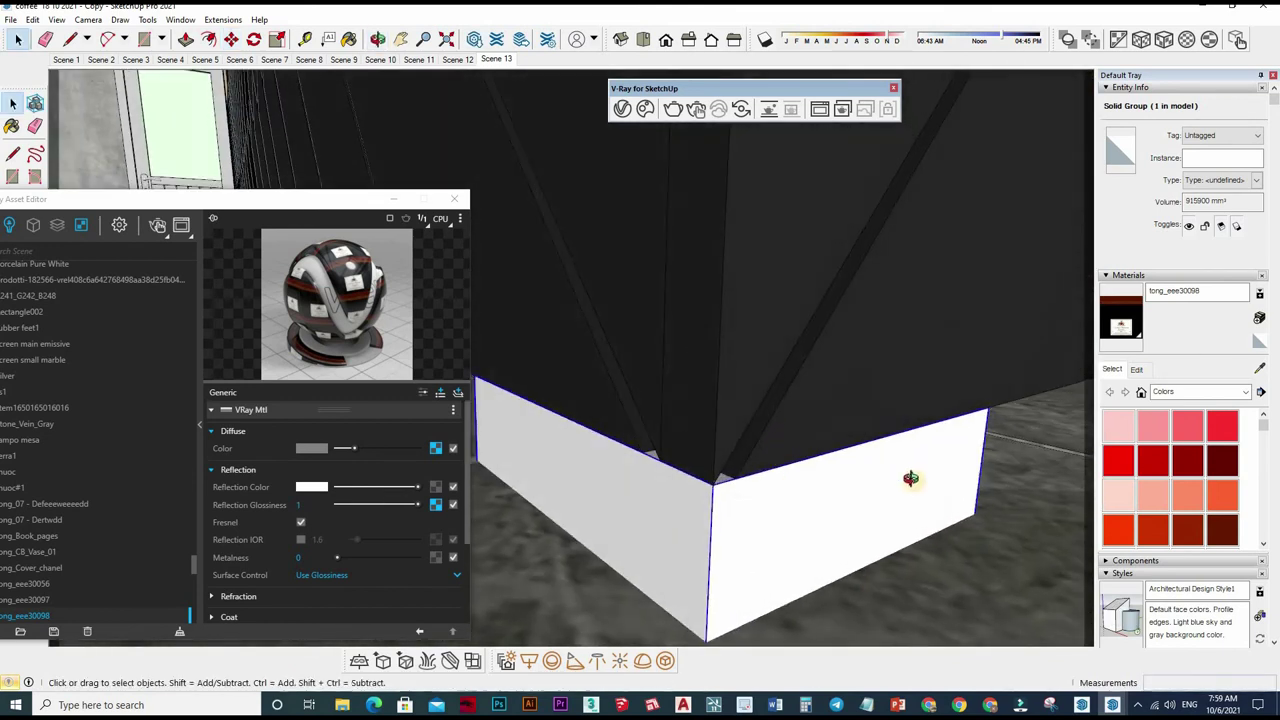
middle_click_drag(911, 480, 593, 418)
left_click(837, 471)
key("p")
left_click(660, 443)
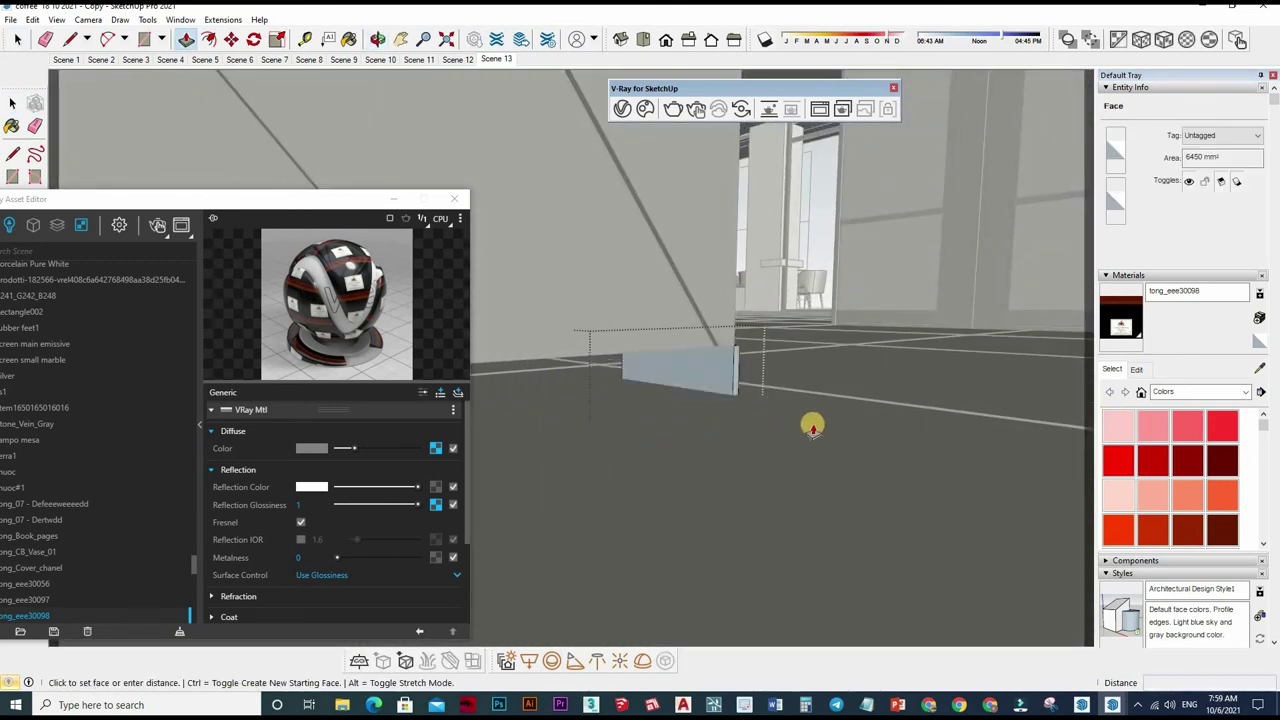
mouse_move(811, 423)
middle_mouse_down()
mouse_move(968, 447)
mouse_move(743, 400)
mouse_move(680, 423)
mouse_move(1135, 445)
mouse_move(700, 457)
mouse_move(743, 486)
mouse_move(698, 465)
mouse_move(946, 489)
mouse_move(916, 497)
middle_mouse_up()
scroll(698, 465, "up", 3)
mouse_move(693, 417)
left_mouse_down()
mouse_move(817, 406)
mouse_move(823, 294)
mouse_move(957, 289)
mouse_move(1023, 182)
mouse_move(914, 143)
mouse_move(811, 491)
mouse_move(757, 251)
mouse_move(855, 530)
left_mouse_up()
mouse_move(855, 530)
middle_mouse_down()
mouse_move(808, 316)
mouse_move(866, 451)
mouse_move(923, 500)
mouse_move(911, 480)
middle_mouse_up()
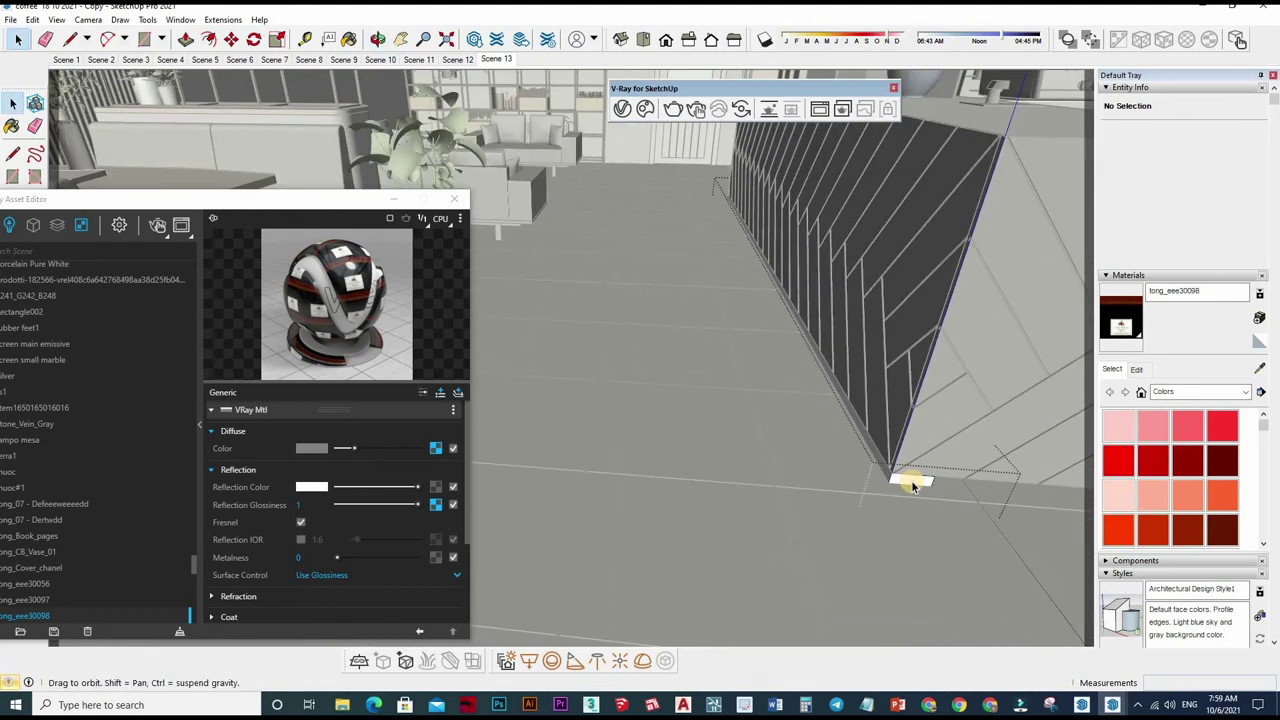
scroll(911, 480, "up", 2)
scroll(935, 490, "up", 2)
Step: Select the strip's short end edge and begin a Ctrl-copy move of it
mouse_move(818, 467)
middle_mouse_down()
mouse_move(486, 329)
mouse_move(886, 509)
mouse_move(786, 337)
mouse_move(943, 559)
mouse_move(903, 535)
middle_mouse_up()
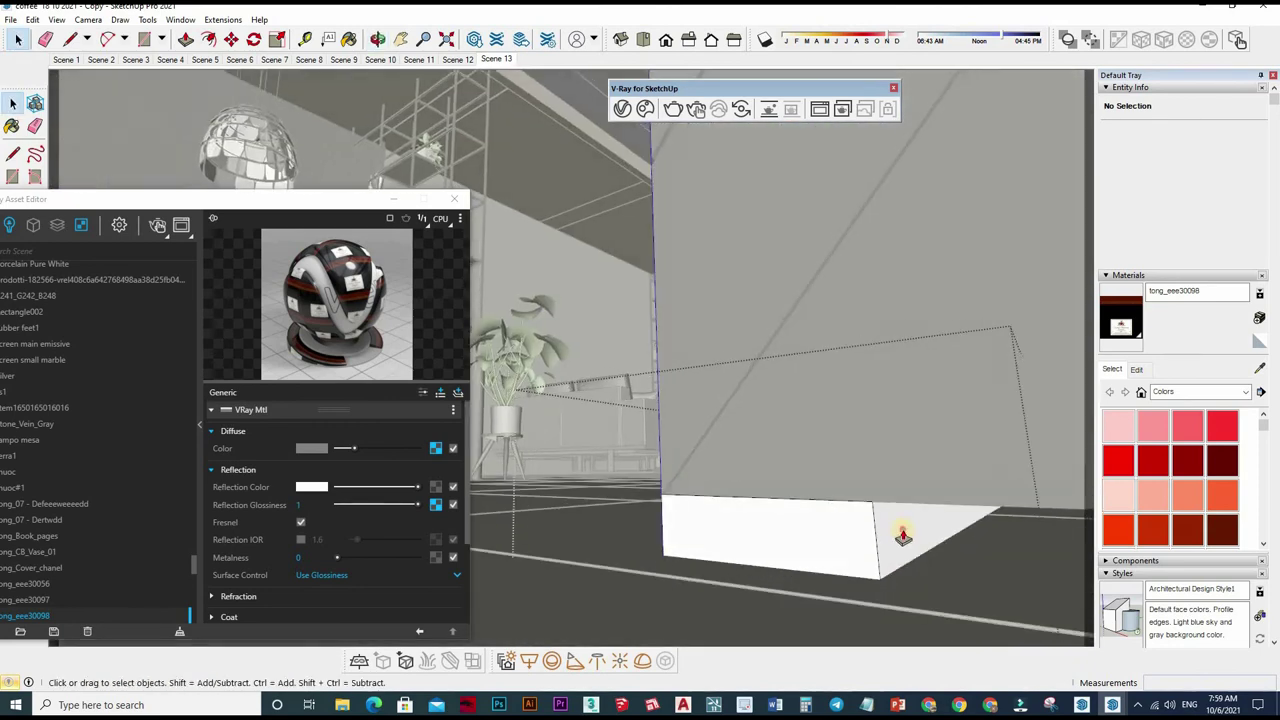
mouse_move(941, 484)
middle_mouse_down()
mouse_move(920, 549)
mouse_move(966, 363)
mouse_move(889, 611)
mouse_move(1011, 273)
mouse_move(977, 437)
middle_mouse_up()
key("p")
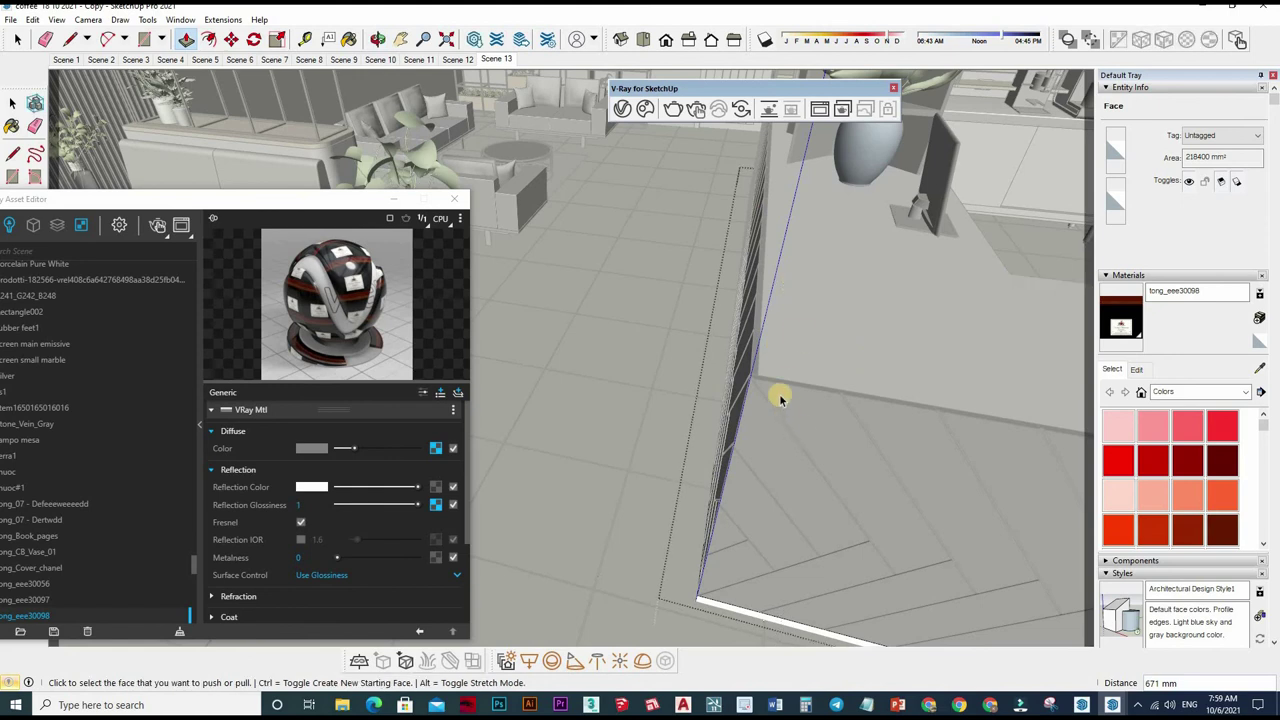
scroll(777, 394, "up", 3)
key("space")
scroll(851, 451, "up", 3)
middle_click_drag(851, 455, 827, 435)
left_click(824, 437)
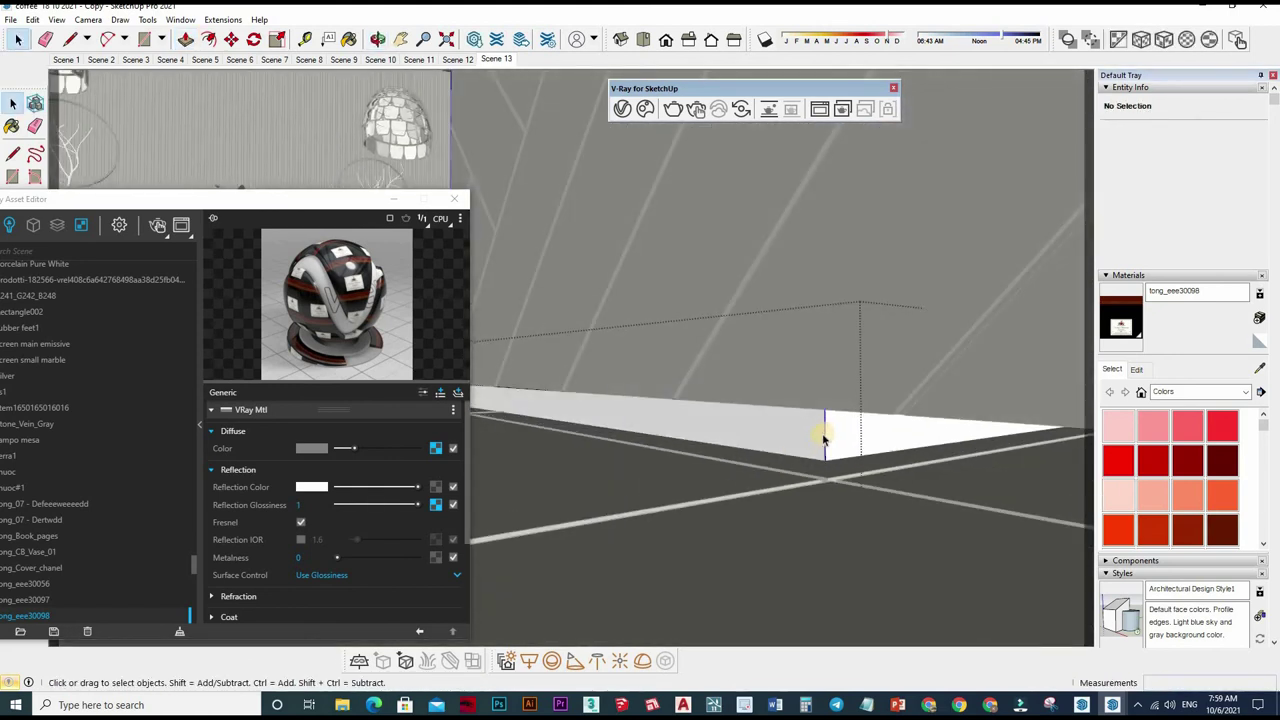
left_click(829, 405)
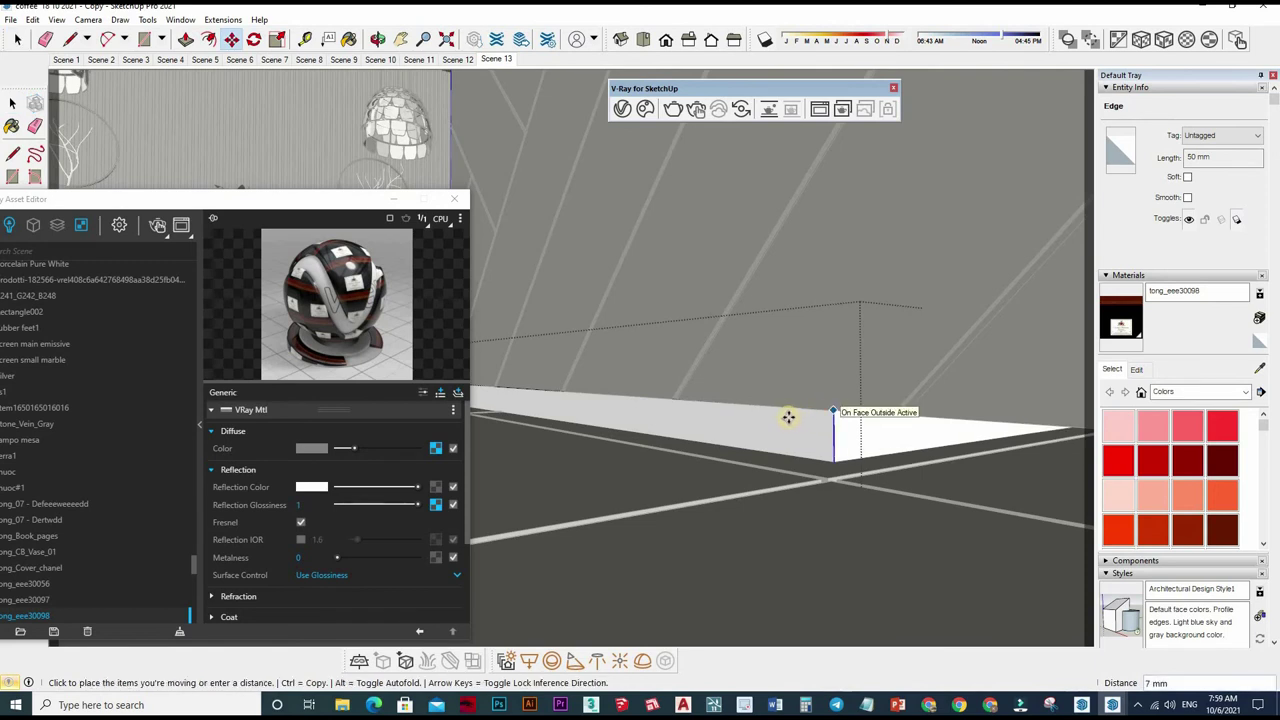
key("ctrl")
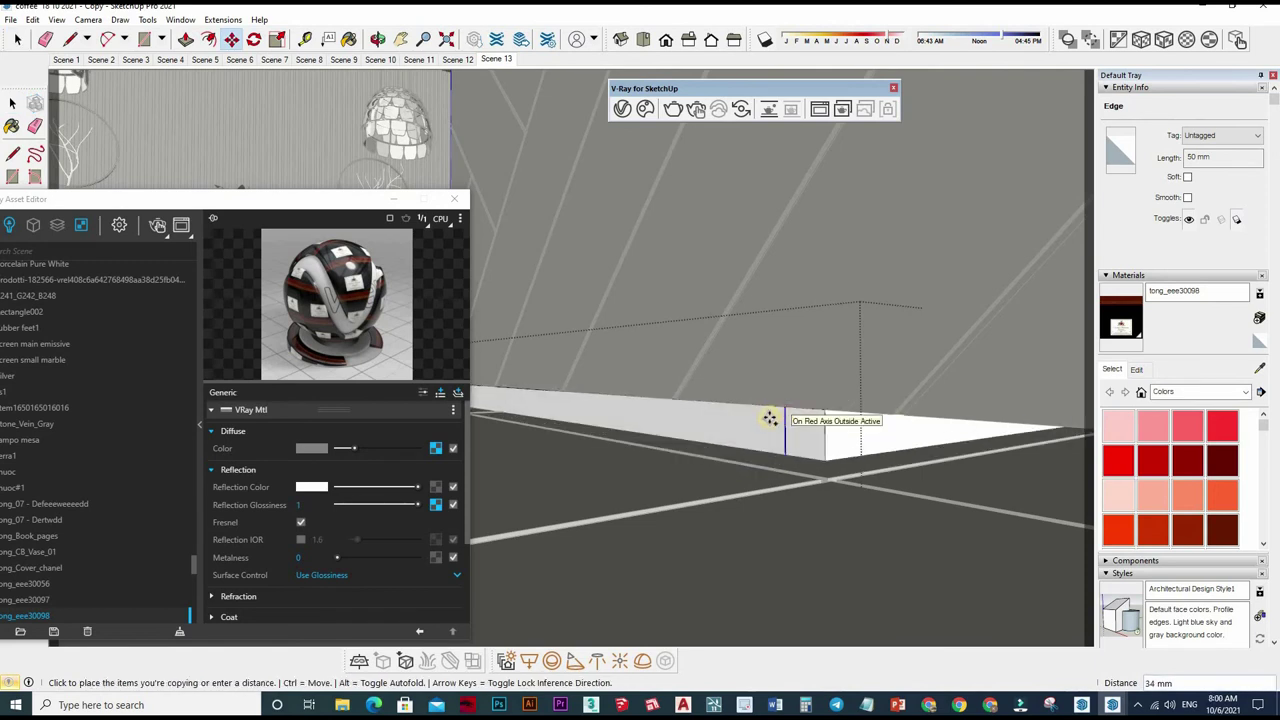
Step: Orbit and zoom around the counter wall, stool and base to trace the strip's path
mouse_move(831, 573)
middle_mouse_down()
mouse_move(791, 383)
mouse_move(797, 460)
mouse_move(711, 594)
mouse_move(775, 657)
mouse_move(894, 603)
mouse_move(986, 531)
mouse_move(841, 547)
middle_mouse_up()
middle_click_drag(775, 382, 771, 451)
scroll(837, 377, "up", 3)
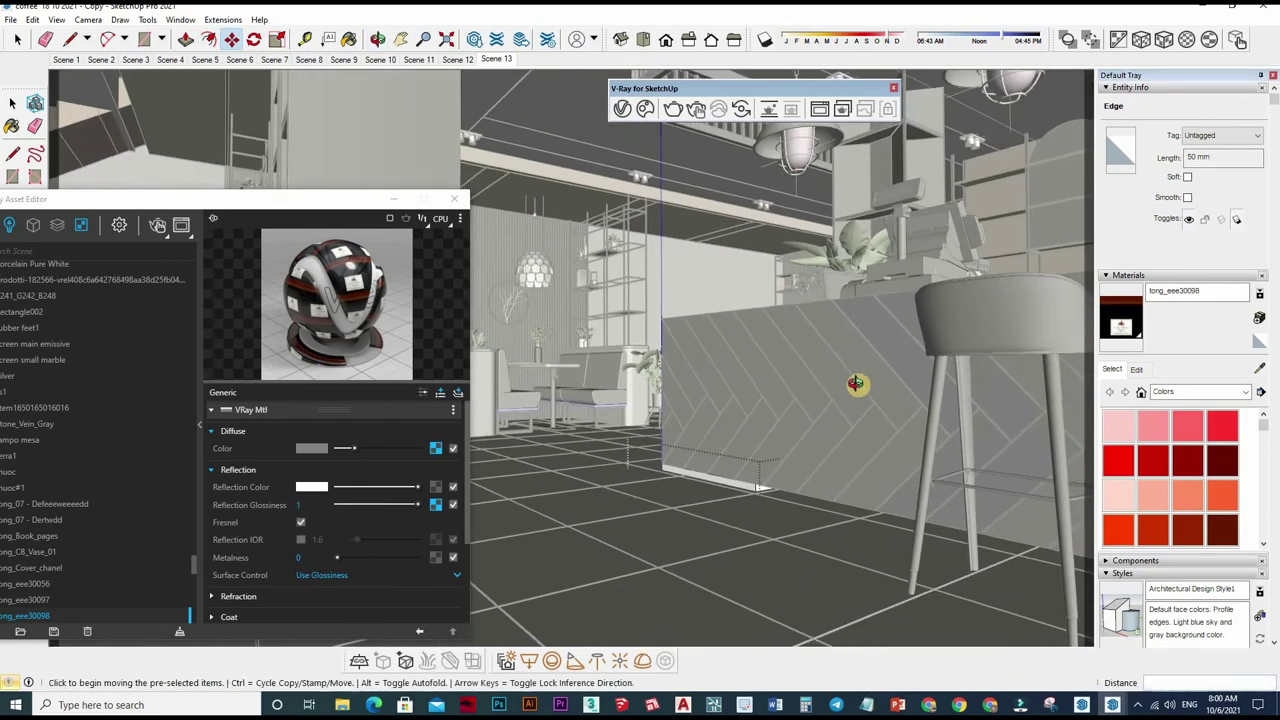
scroll(886, 414, "up", 3)
mouse_move(886, 414)
middle_mouse_down()
mouse_move(880, 394)
mouse_move(851, 486)
mouse_move(812, 481)
middle_mouse_up()
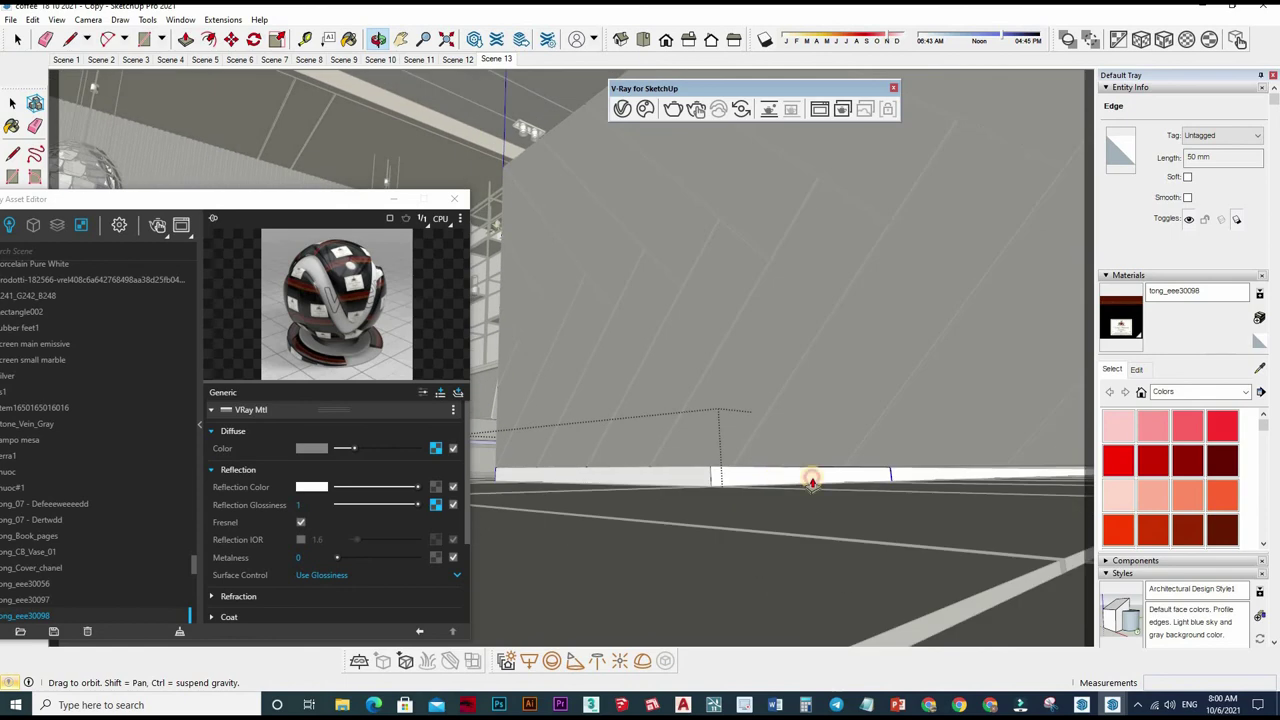
mouse_move(894, 563)
middle_mouse_down()
mouse_move(908, 531)
mouse_move(831, 437)
mouse_move(931, 443)
mouse_move(894, 460)
mouse_move(666, 449)
mouse_move(666, 337)
middle_mouse_up()
scroll(666, 360, "up", 2)
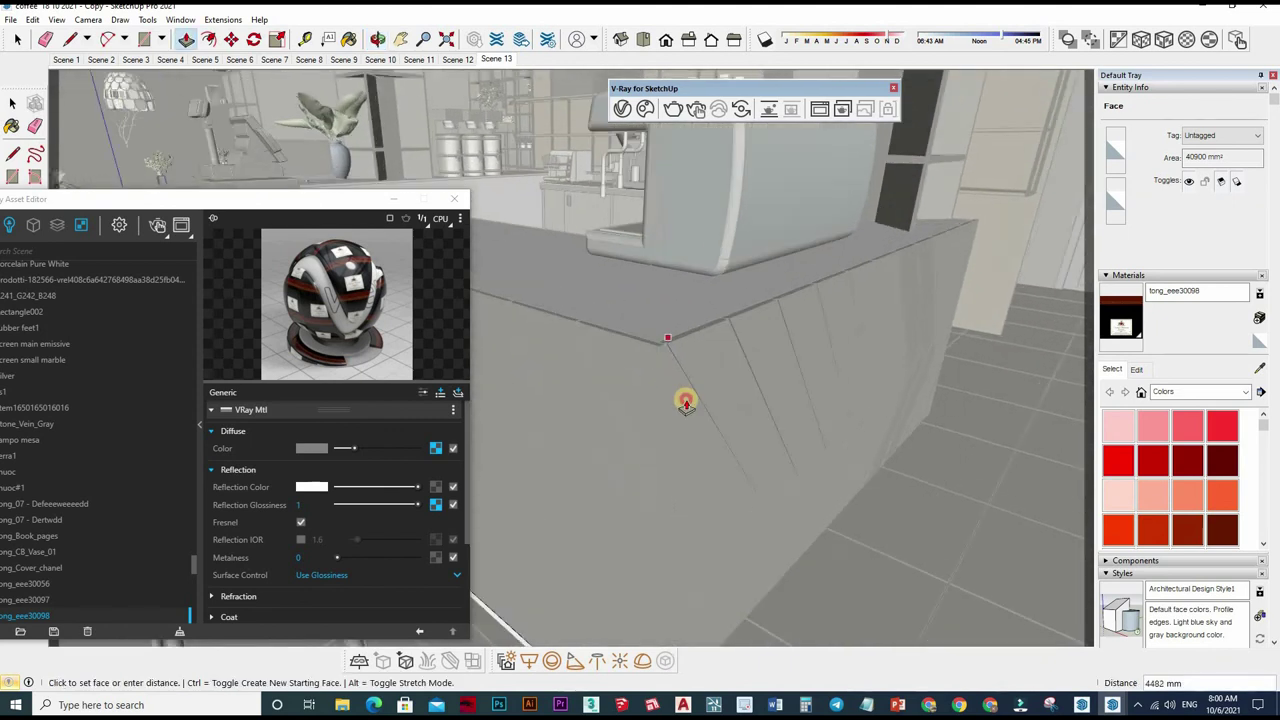
scroll(690, 420, "up", 2)
scroll(760, 457, "down", 2)
mouse_move(803, 454)
middle_mouse_down()
mouse_move(871, 346)
mouse_move(837, 331)
mouse_move(860, 467)
mouse_move(951, 508)
mouse_move(894, 463)
middle_mouse_up()
scroll(900, 463, "up", 2)
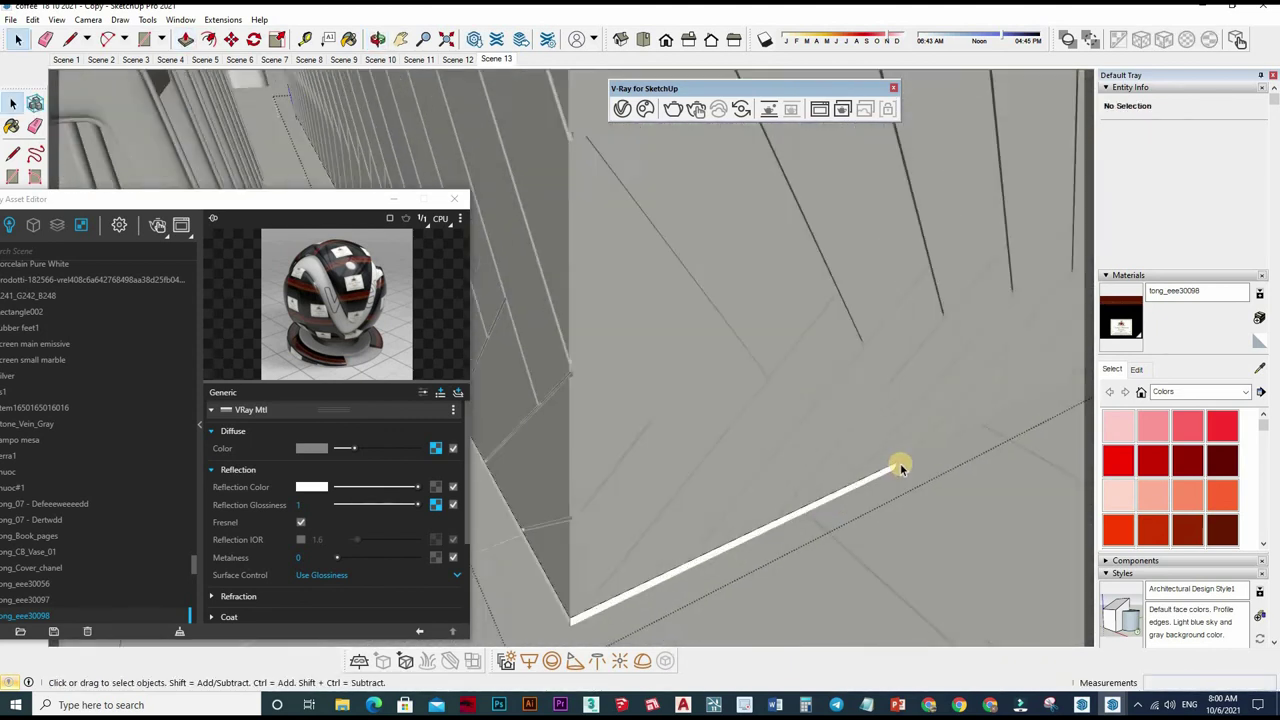
scroll(900, 470, "up", 2)
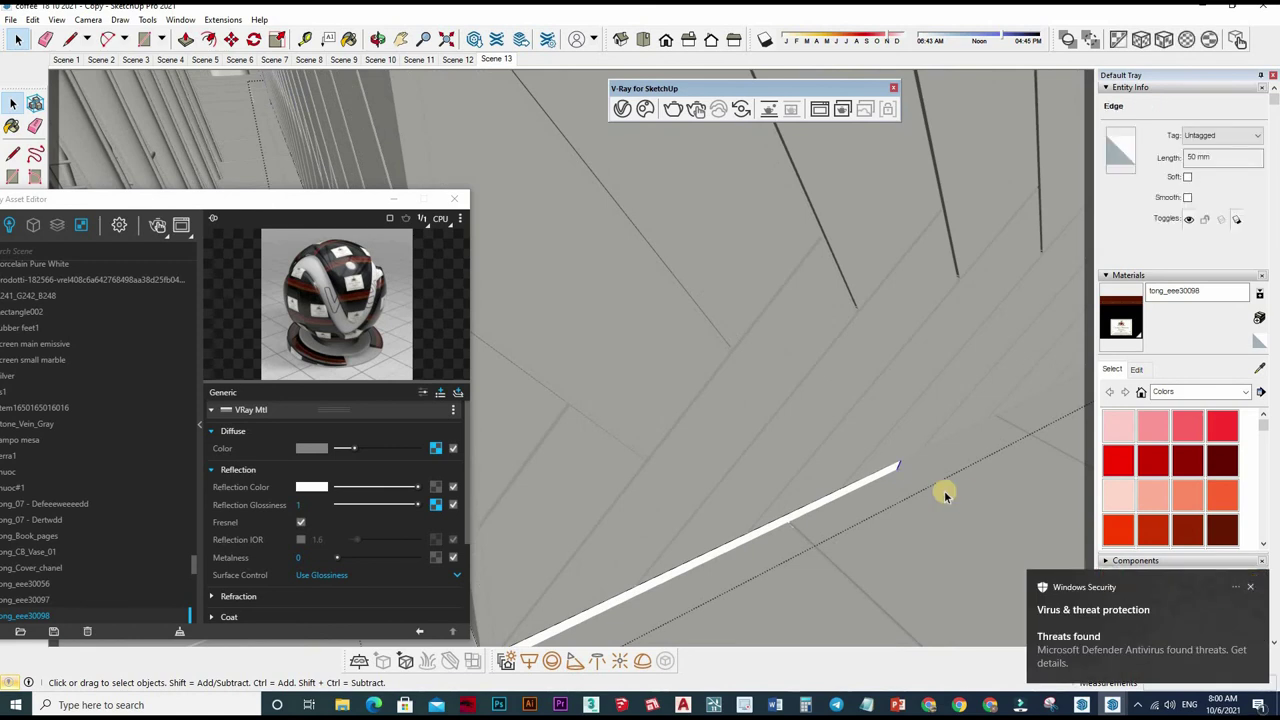
Step: Cancel the pending edge copy and view the strip's corner from a new angle on the counter base
key("m")
middle_click_drag(777, 529, 697, 486)
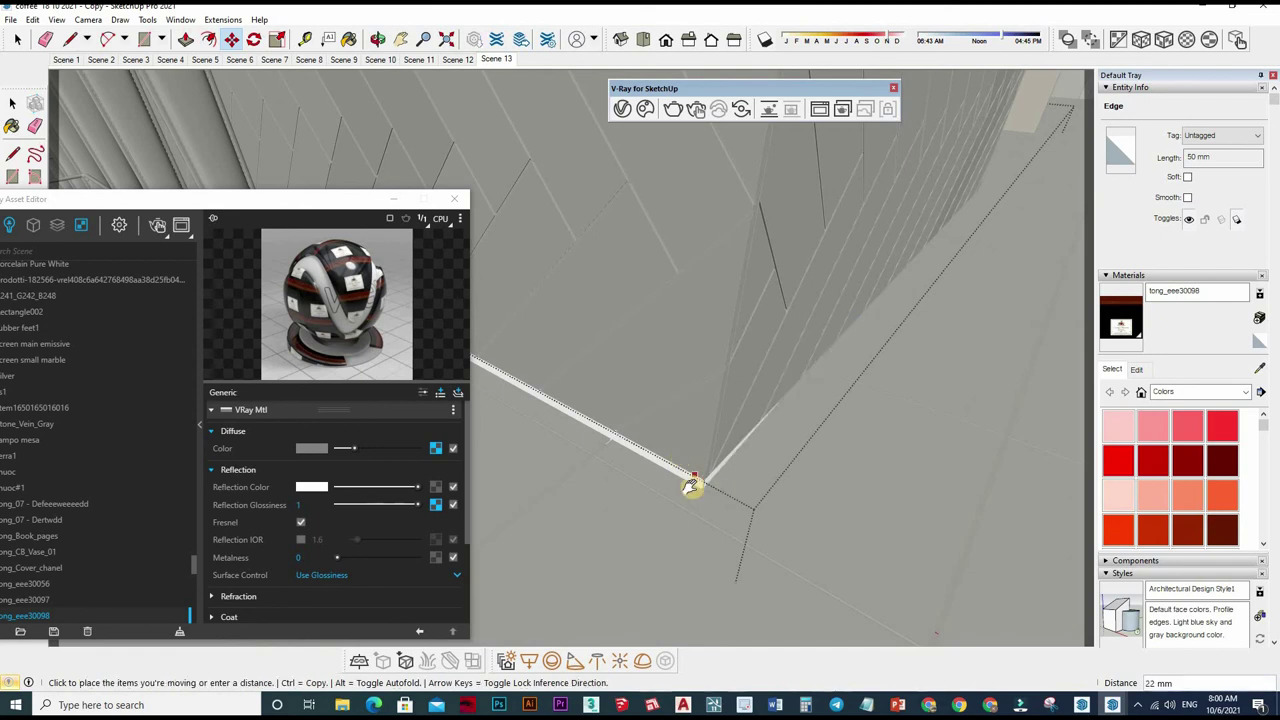
scroll(759, 531, "down", 5)
middle_click_drag(740, 334, 737, 300)
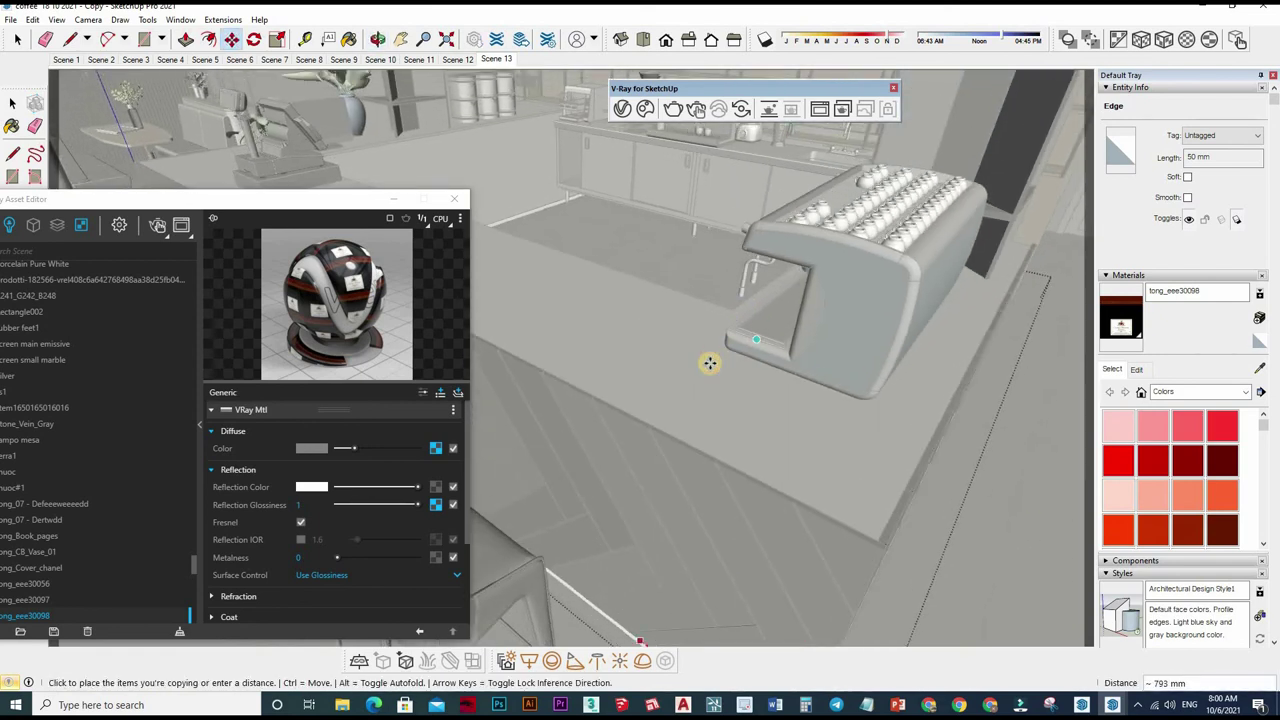
scroll(840, 351, "up", 3)
key("Escape")
scroll(591, 320, "down", 5)
mouse_move(591, 320)
middle_mouse_down()
mouse_move(763, 391)
mouse_move(920, 503)
mouse_move(823, 409)
mouse_move(771, 423)
mouse_move(820, 437)
mouse_move(811, 449)
middle_mouse_up()
scroll(757, 409, "up", 3)
scroll(799, 373, "up", 3)
key("space")
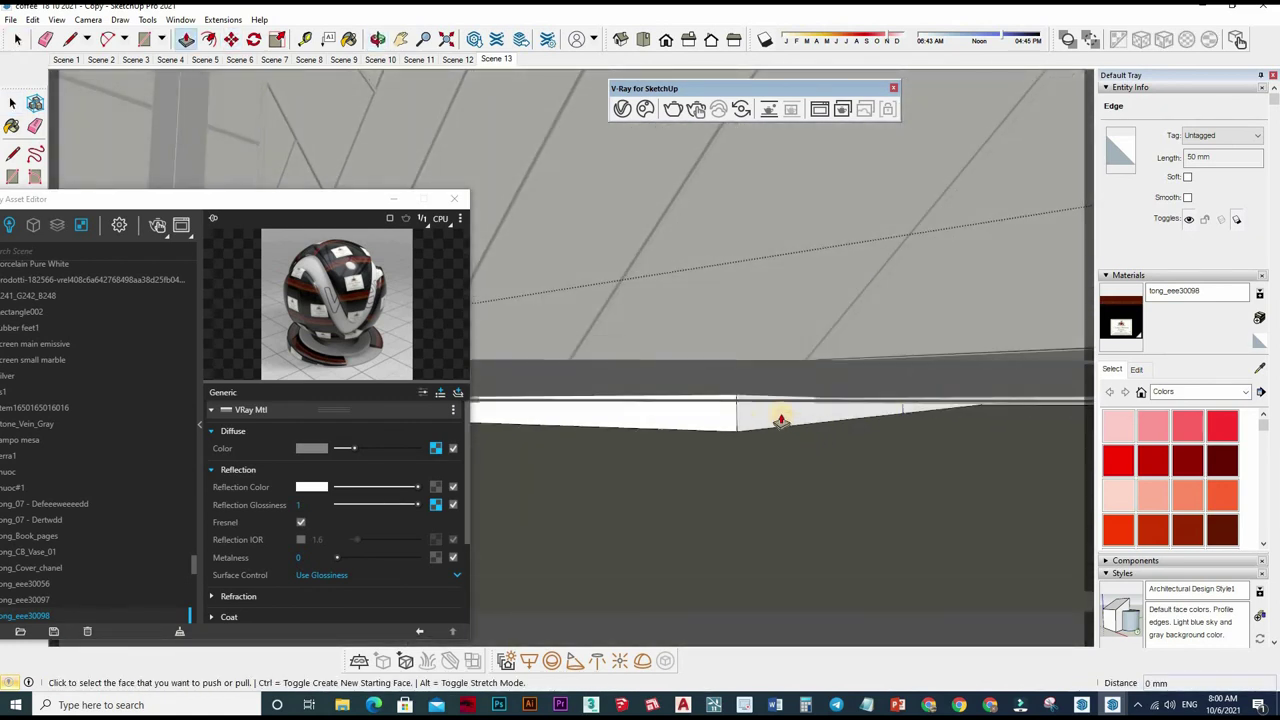
mouse_move(1088, 430)
middle_mouse_down()
mouse_move(937, 451)
mouse_move(817, 380)
mouse_move(903, 366)
mouse_move(799, 412)
mouse_move(966, 297)
mouse_move(980, 309)
mouse_move(766, 394)
mouse_move(983, 428)
mouse_move(737, 537)
mouse_move(926, 486)
mouse_move(923, 500)
mouse_move(877, 423)
mouse_move(914, 386)
mouse_move(1080, 463)
mouse_move(713, 441)
mouse_move(894, 423)
mouse_move(371, 420)
mouse_move(786, 423)
mouse_move(503, 440)
mouse_move(757, 471)
mouse_move(707, 511)
mouse_move(778, 491)
middle_mouse_up()
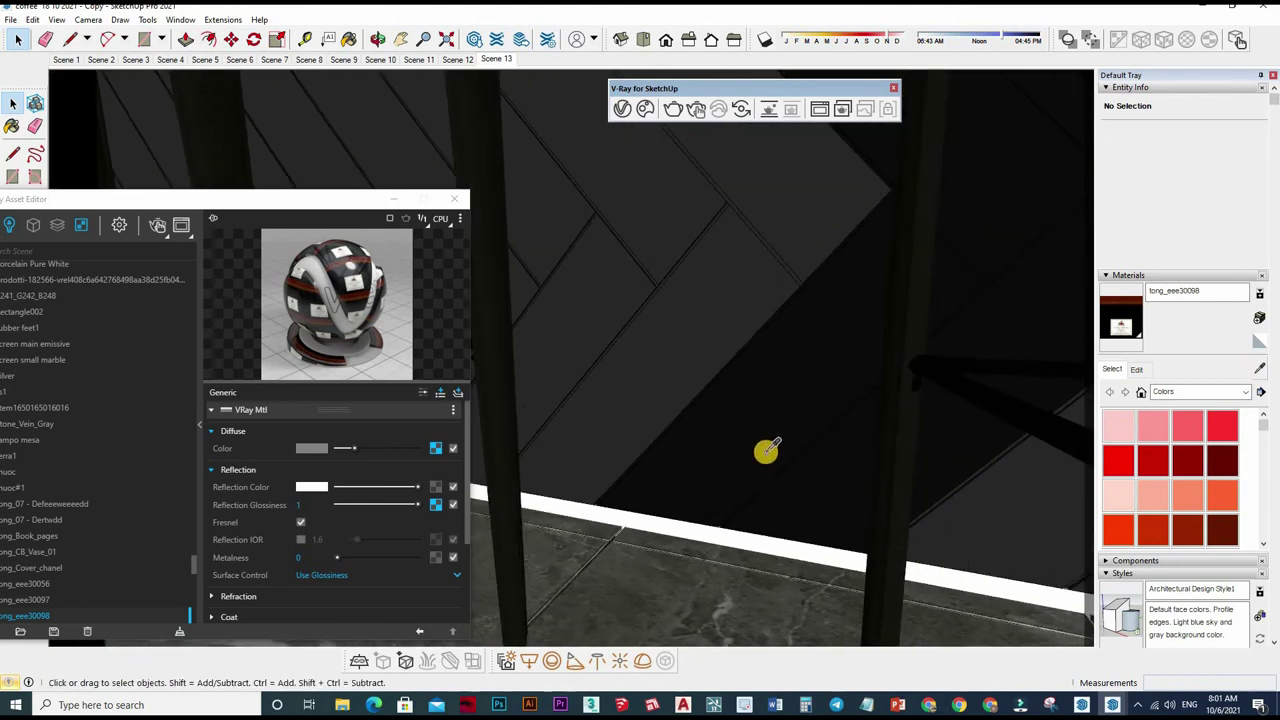
Step: Sample Material2 and paint the white base strip under the bar counter with it
scroll(755, 404, "down", 5)
middle_click_drag(729, 426, 133, 145)
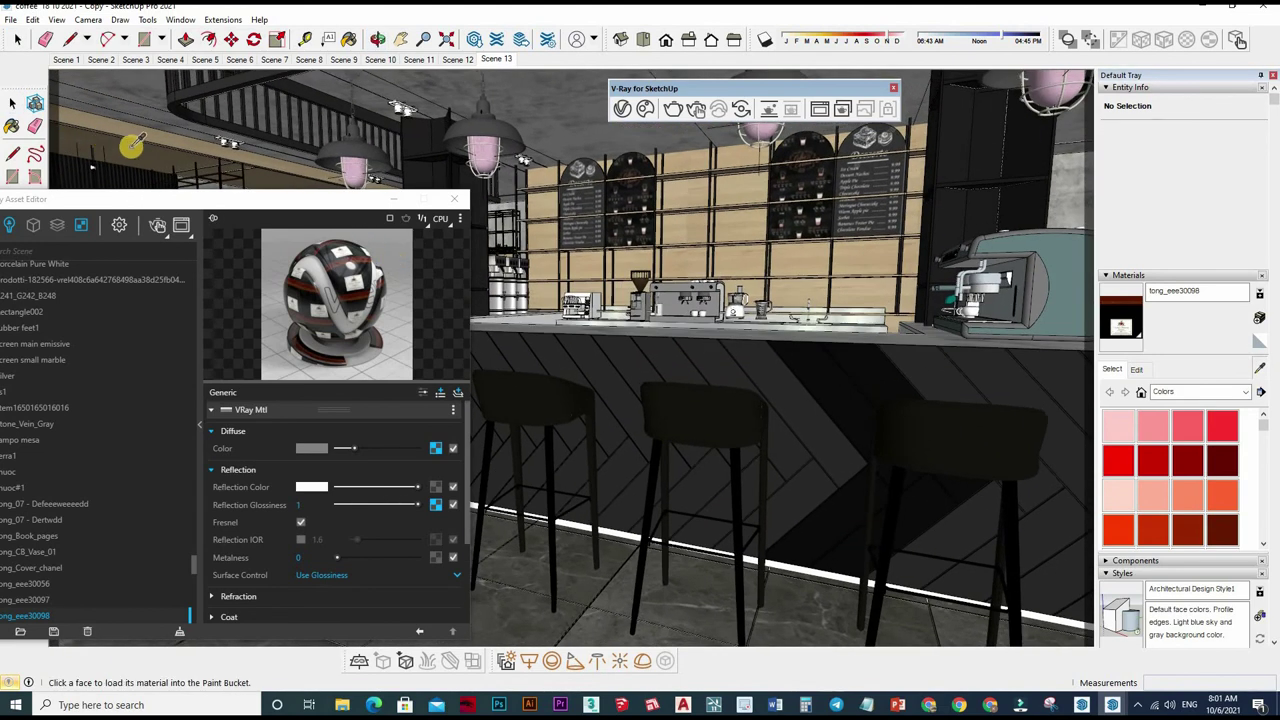
left_click(807, 523, "alt")
middle_click_drag(766, 551, 787, 533)
scroll(806, 541, "up", 3)
scroll(790, 510, "up", 1)
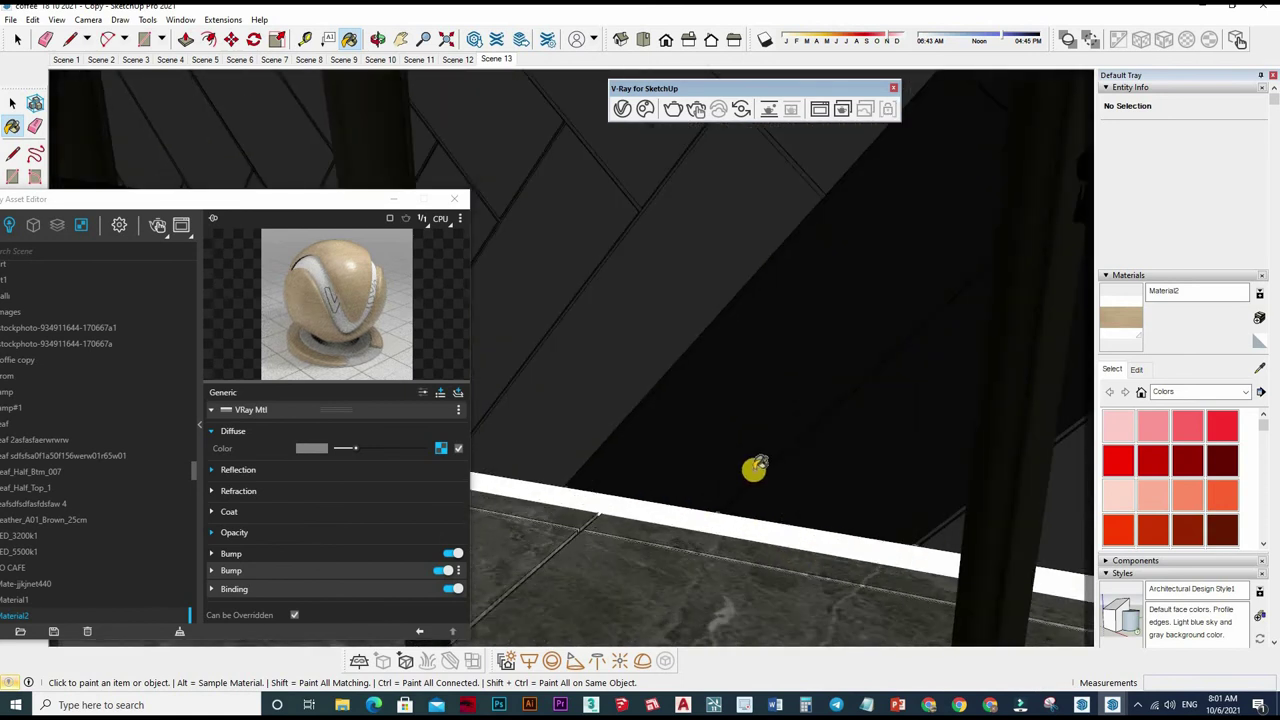
left_click(773, 468)
scroll(773, 455, "down", 2)
scroll(903, 417, "down", 2)
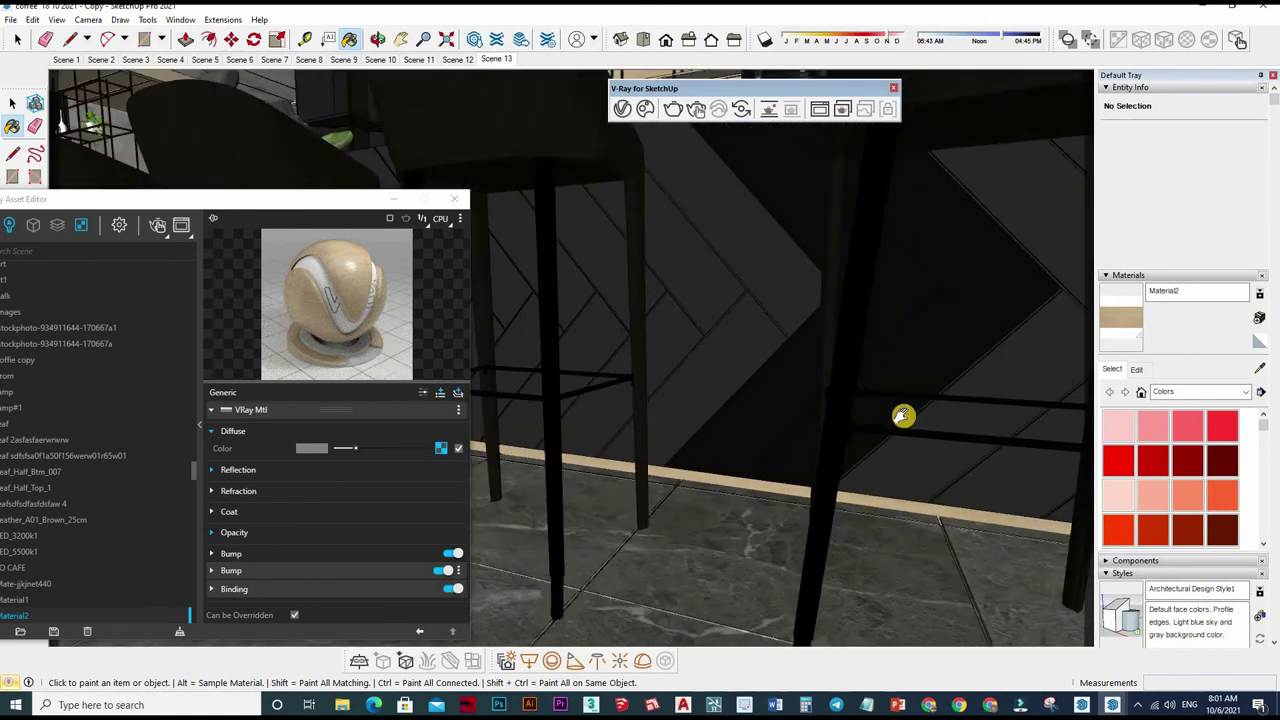
scroll(766, 423, "down", 2)
mouse_move(766, 423)
middle_mouse_down()
mouse_move(706, 359)
mouse_move(737, 423)
mouse_move(686, 451)
mouse_move(763, 452)
middle_mouse_up()
scroll(748, 453, "up", 4)
Step: Adjust the painted base strip with Push/Pull at its wall corner
key("space")
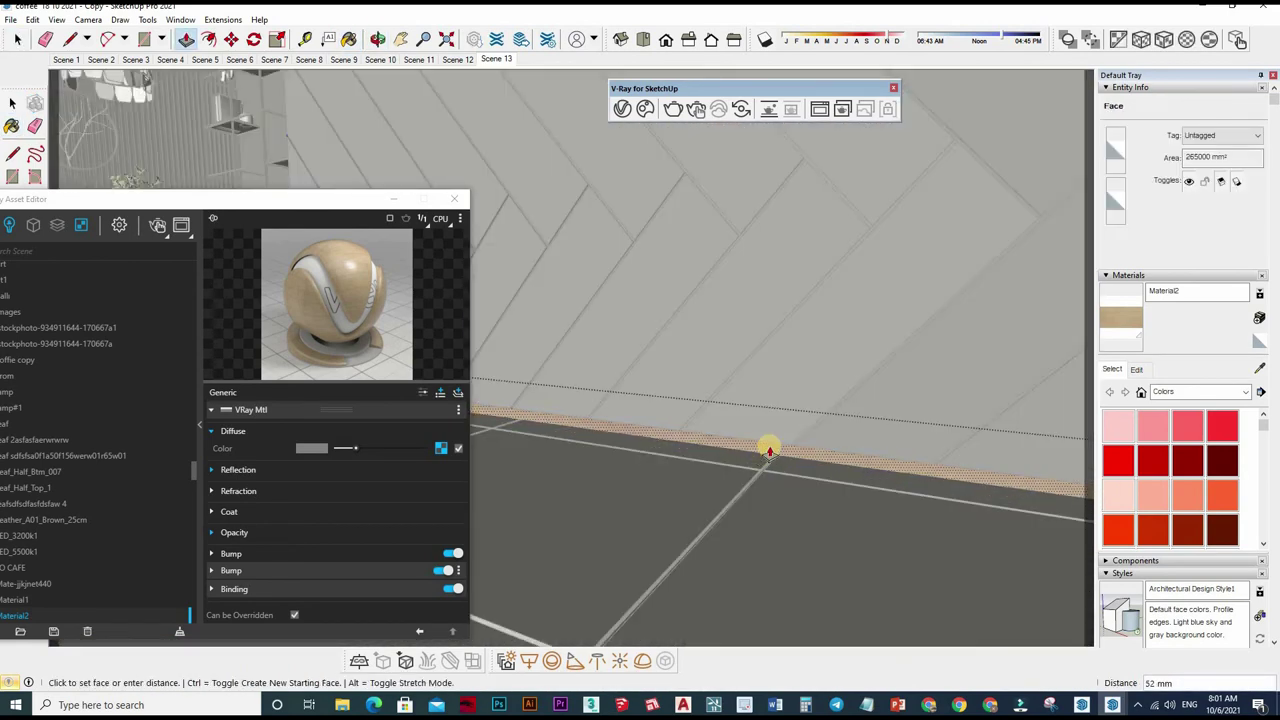
mouse_move(738, 428)
middle_mouse_down()
mouse_move(1029, 417)
mouse_move(629, 409)
mouse_move(646, 434)
mouse_move(680, 425)
middle_mouse_up()
key("space")
scroll(680, 425, "up", 1)
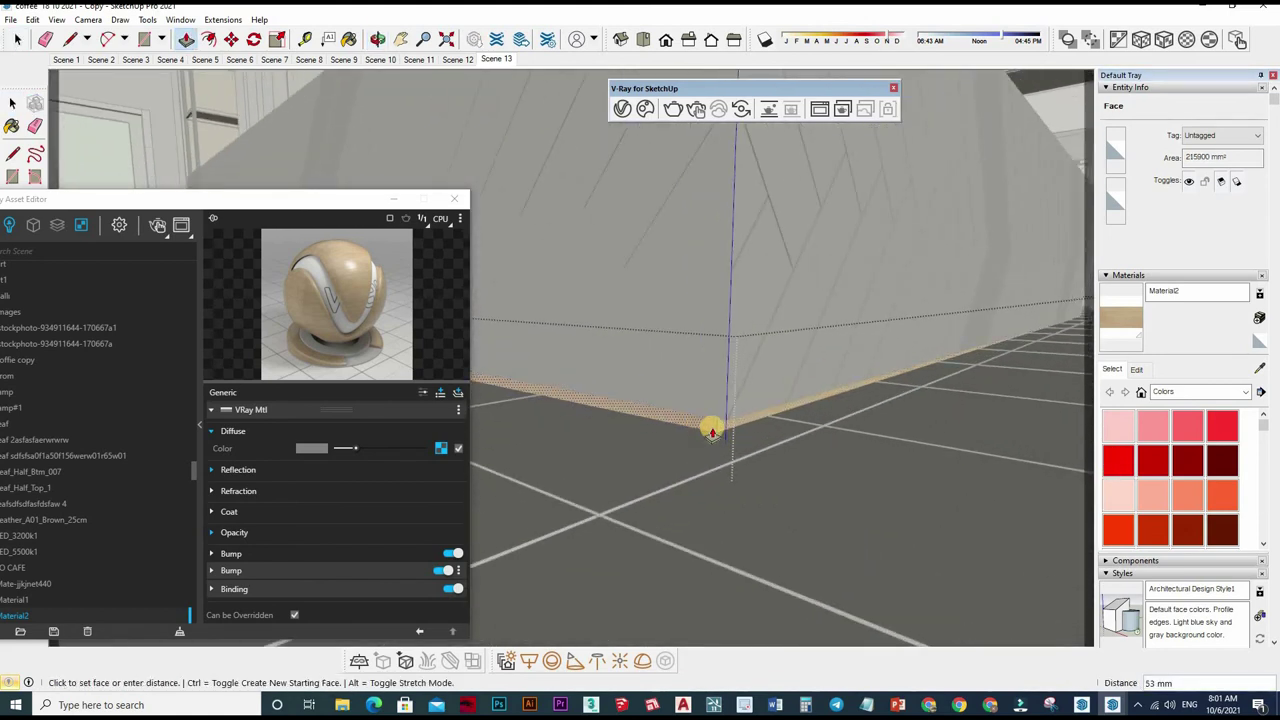
key("space")
scroll(740, 471, "down", 3)
mouse_move(740, 471)
middle_mouse_down()
mouse_move(823, 434)
mouse_move(816, 445)
middle_mouse_up()
Step: Return to the Scene 13 view, check the strip by the stools, and close the V-Ray material editor
left_click(497, 59)
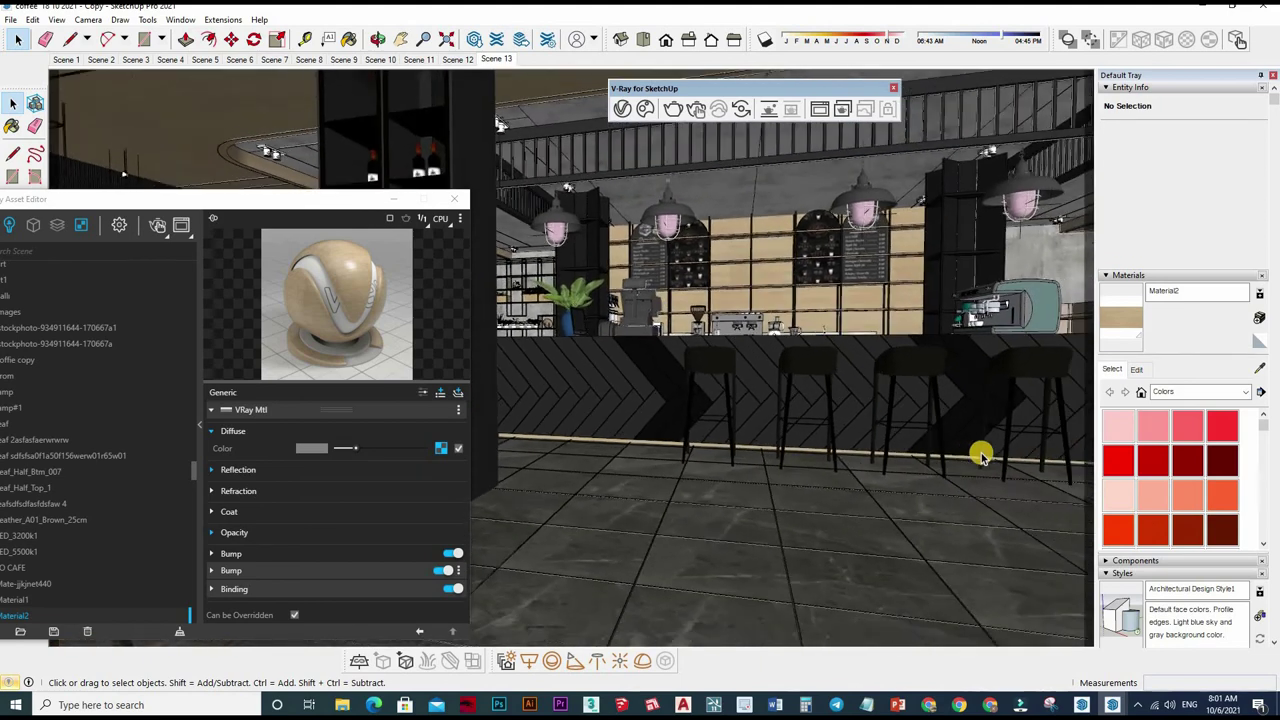
mouse_move(651, 459)
middle_mouse_down()
mouse_move(777, 471)
mouse_move(849, 437)
mouse_move(889, 466)
mouse_move(857, 478)
middle_mouse_up()
scroll(857, 478, "down", 3)
scroll(831, 480, "up", 3)
scroll(837, 477, "up", 3)
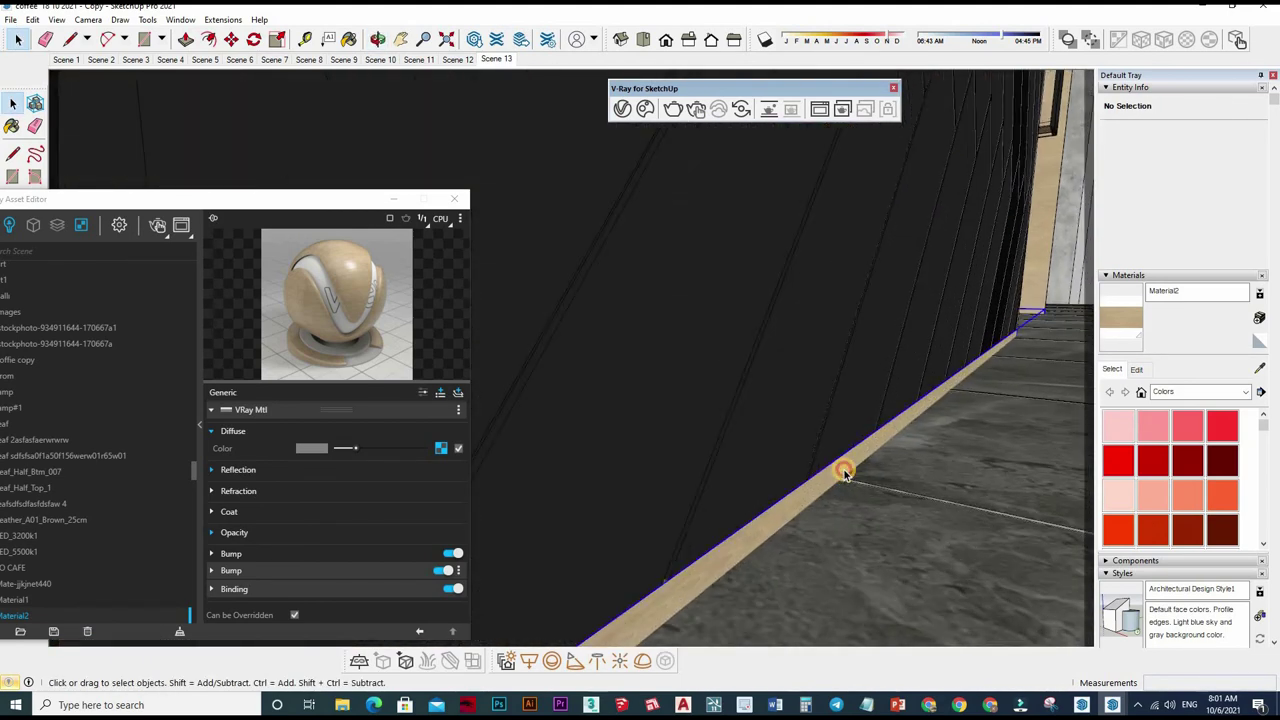
key("space")
scroll(900, 380, "down", 2)
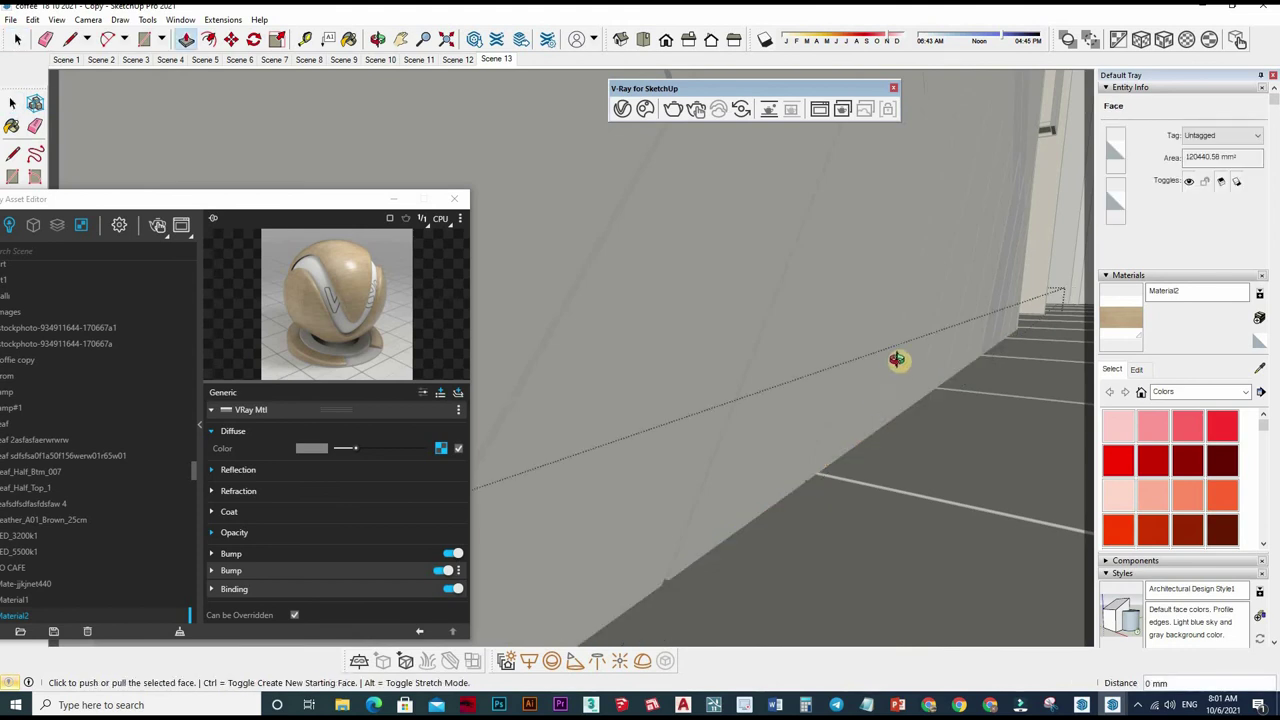
scroll(900, 366, "down", 3)
scroll(915, 380, "down", 3)
middle_click_drag(909, 389, 810, 461, "shift")
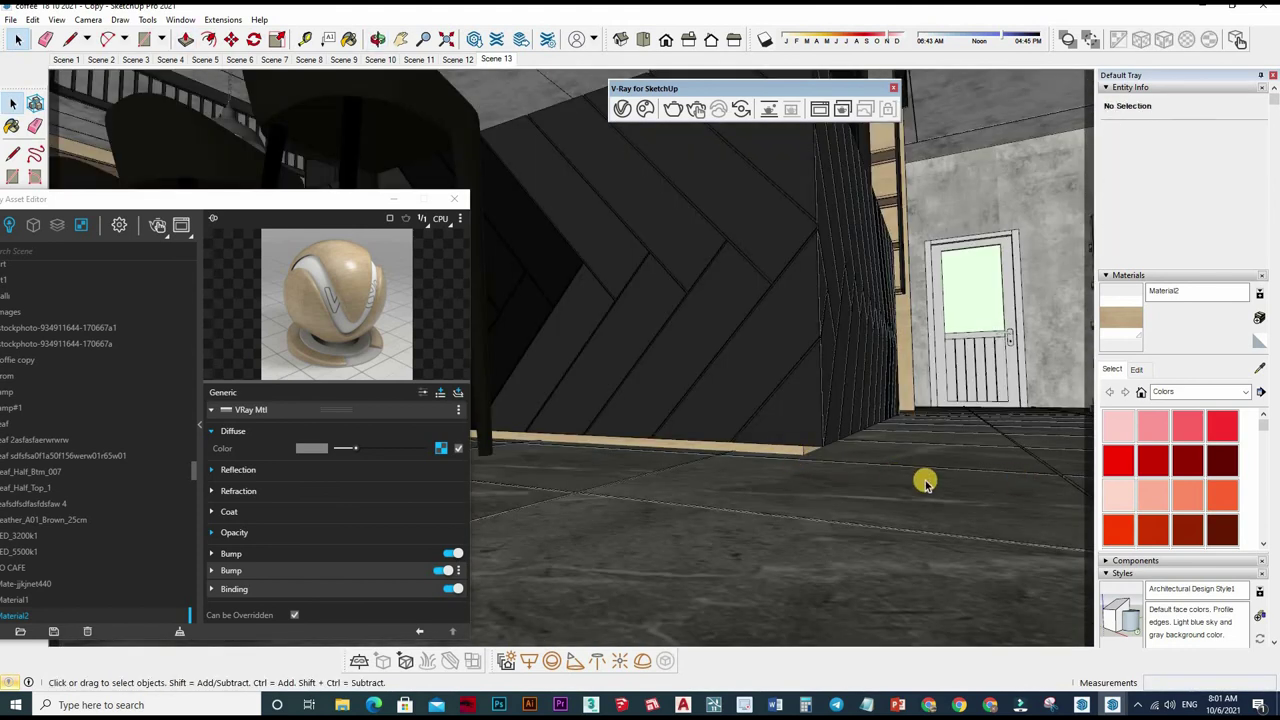
mouse_move(923, 480)
middle_mouse_down()
mouse_move(943, 526)
mouse_move(666, 229)
mouse_move(598, 664)
middle_mouse_up()
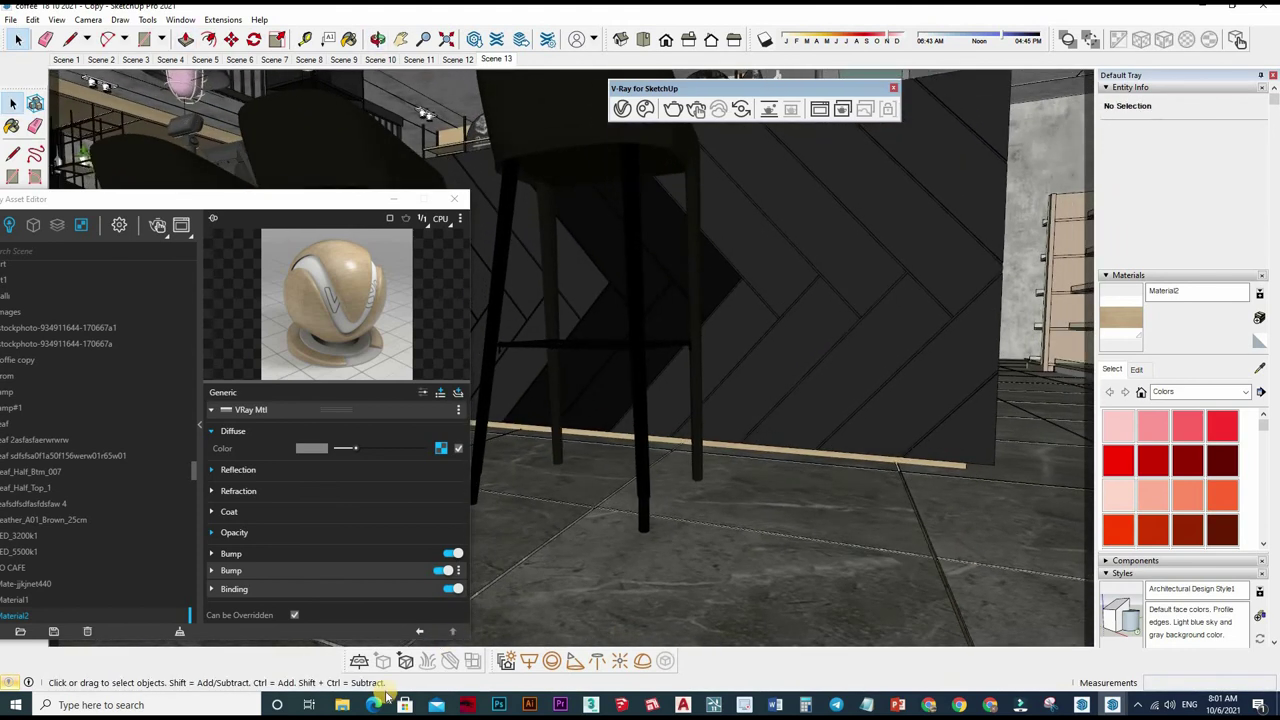
left_click(38, 130)
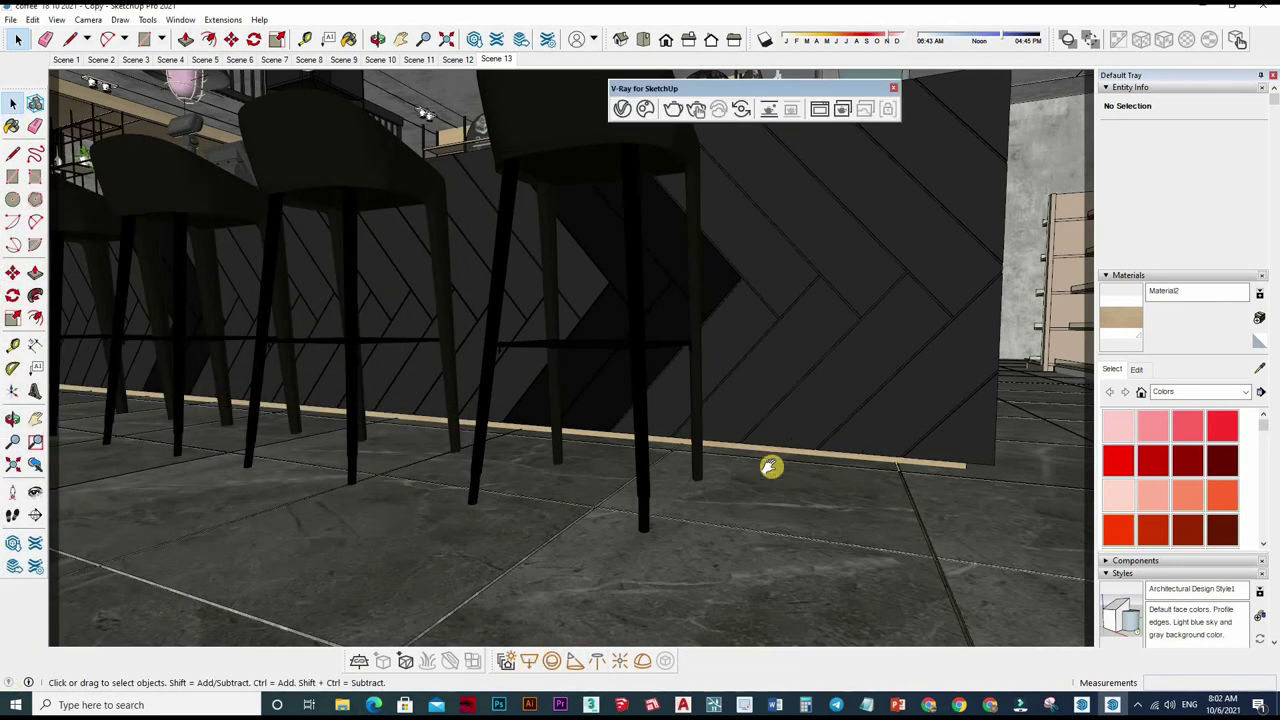
Step: Tilt the view down to the counter base and cancel the pending measurement
mouse_move(698, 432)
middle_mouse_down()
mouse_move(766, 500)
mouse_move(765, 472)
middle_mouse_up()
mouse_move(766, 422)
middle_mouse_down()
mouse_move(691, 414)
mouse_move(702, 425)
middle_mouse_up()
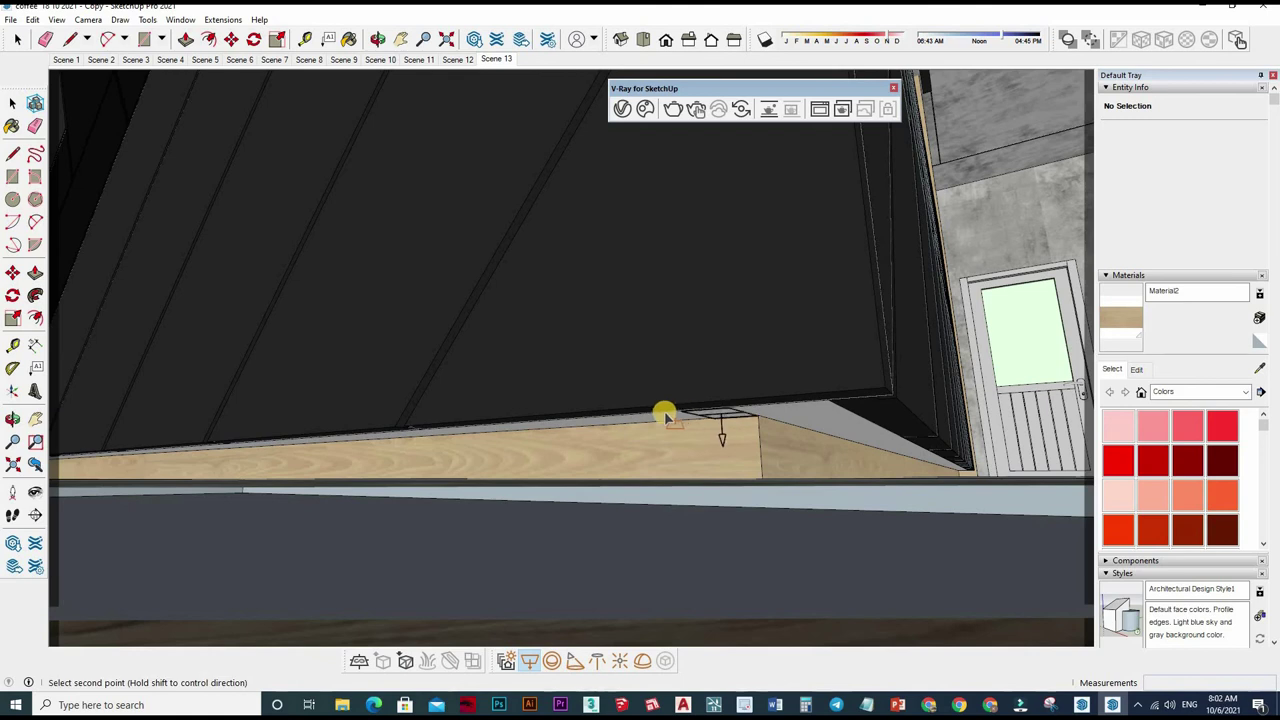
key("Escape")
key("space")
scroll(713, 420, "up", 2)
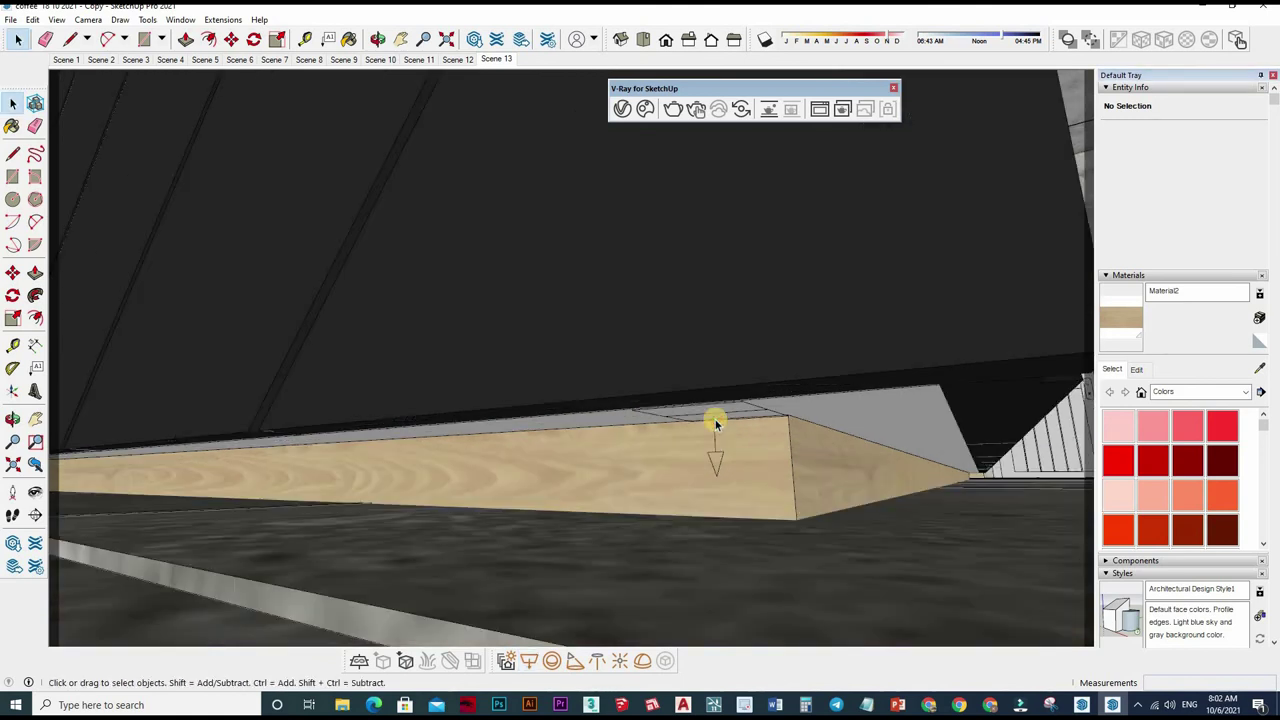
Step: Scale the hidden Rectangle Light#2 lengthwise along the wood base strip
left_click(715, 424)
key("s")
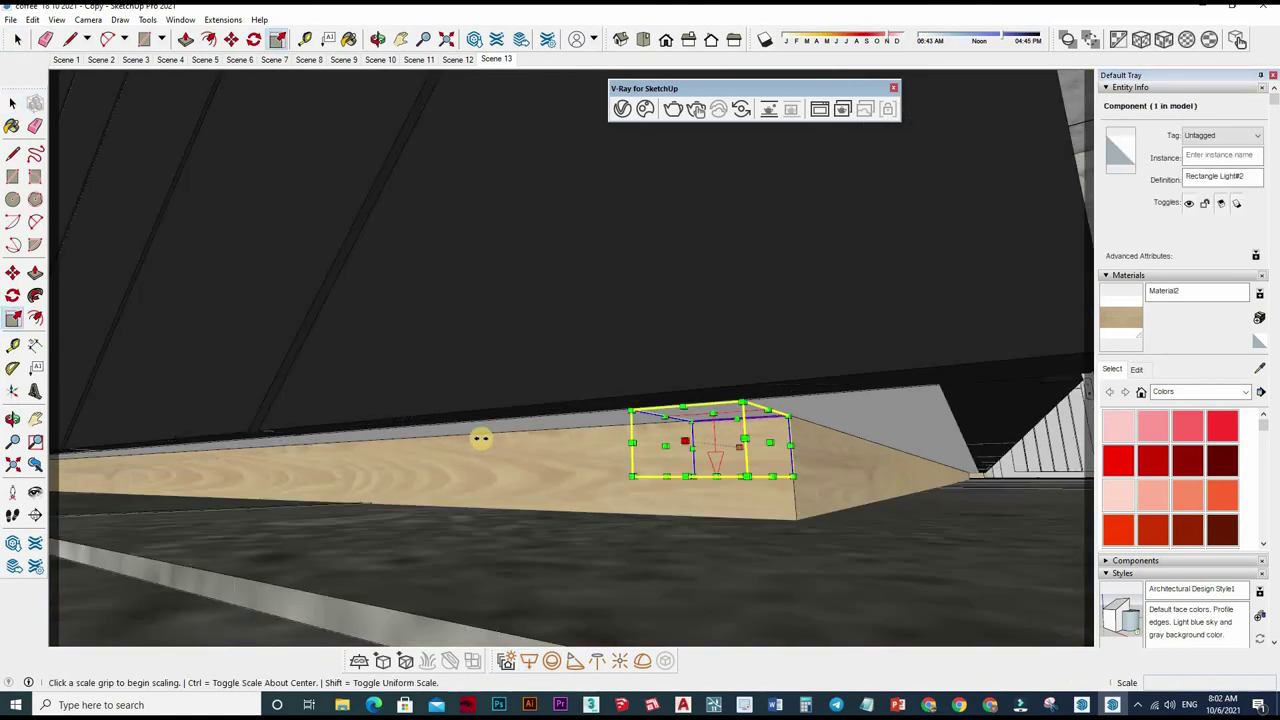
left_click(670, 446)
scroll(643, 343, "down", 3)
scroll(777, 448, "up", 5)
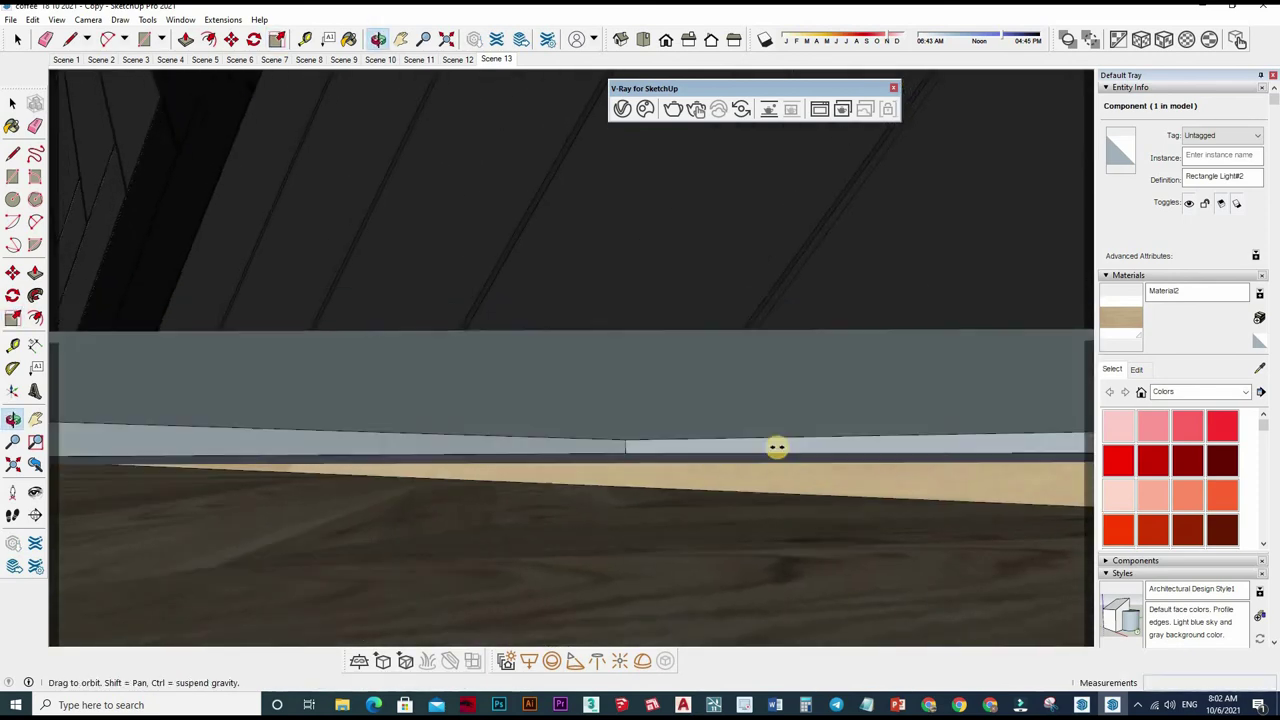
scroll(869, 380, "up", 3)
scroll(815, 366, "down", 2)
scroll(815, 366, "down", 2)
scroll(834, 331, "down", 2)
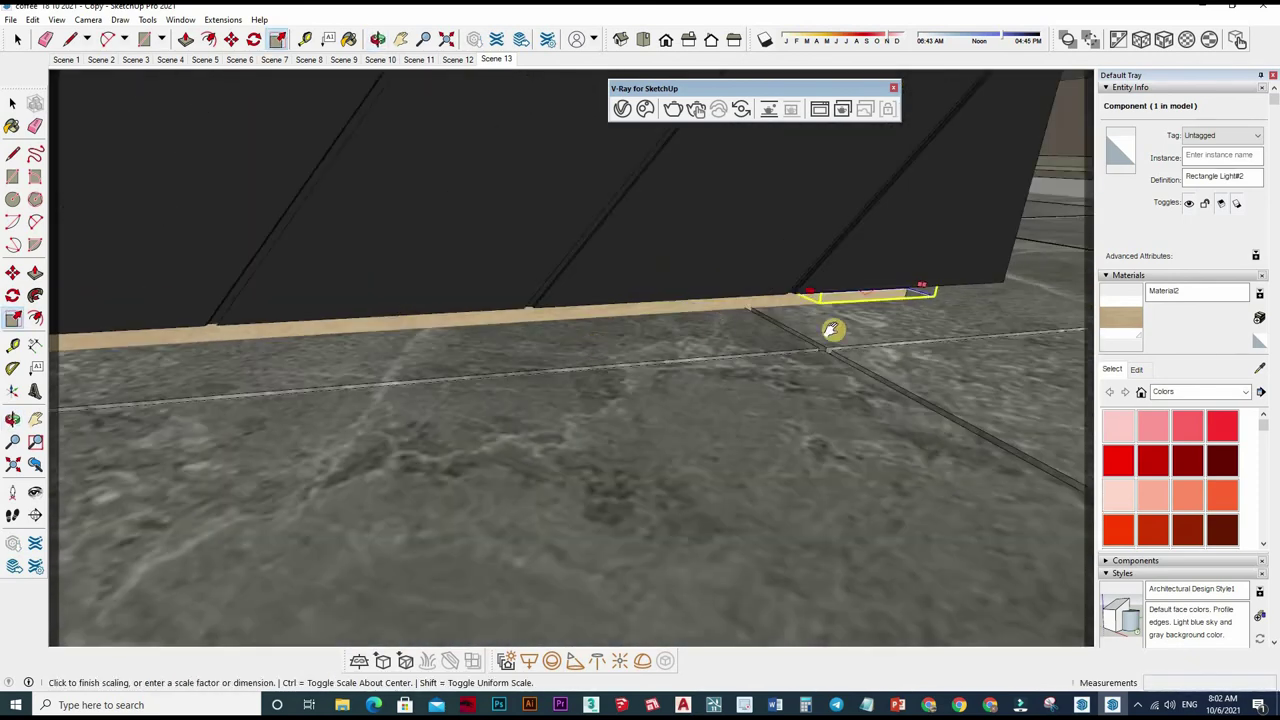
scroll(826, 343, "down", 3)
mouse_move(826, 343)
middle_mouse_down()
mouse_move(335, 385)
mouse_move(537, 323)
mouse_move(571, 329)
mouse_move(580, 354)
mouse_move(518, 349)
middle_mouse_up()
scroll(518, 349, "up", 2)
scroll(526, 277, "up", 2)
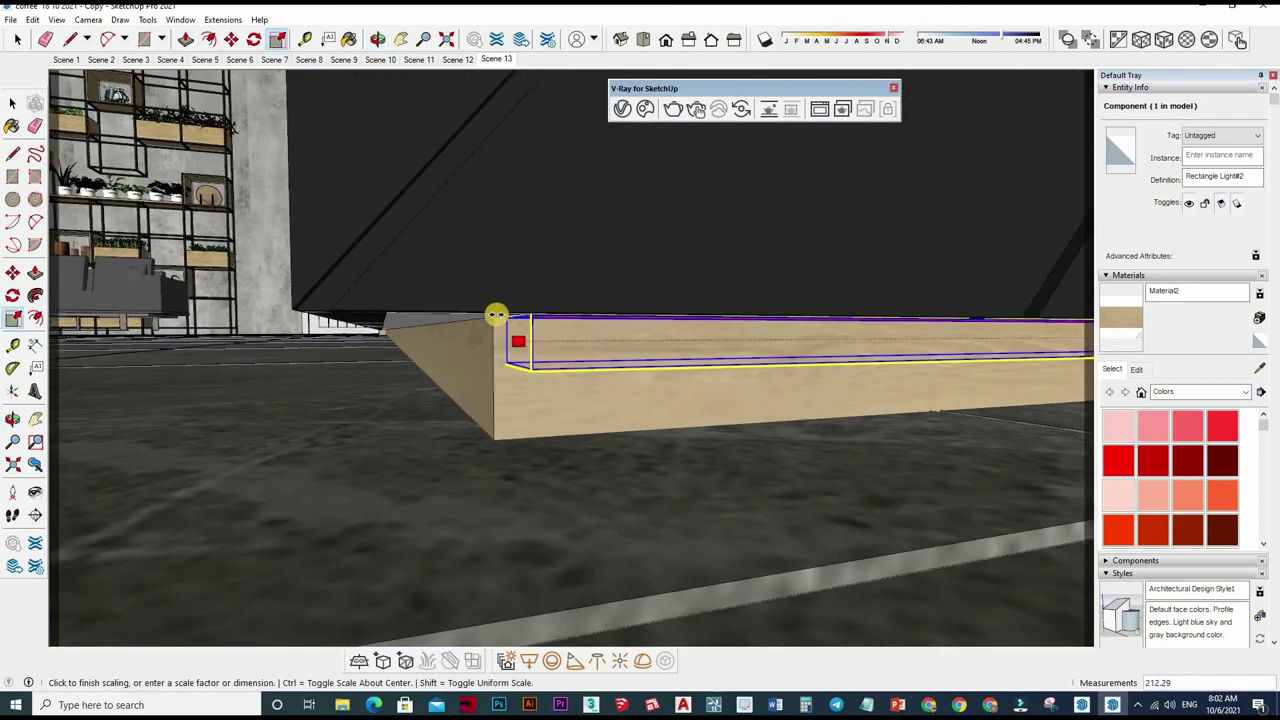
scroll(494, 314, "up", 2)
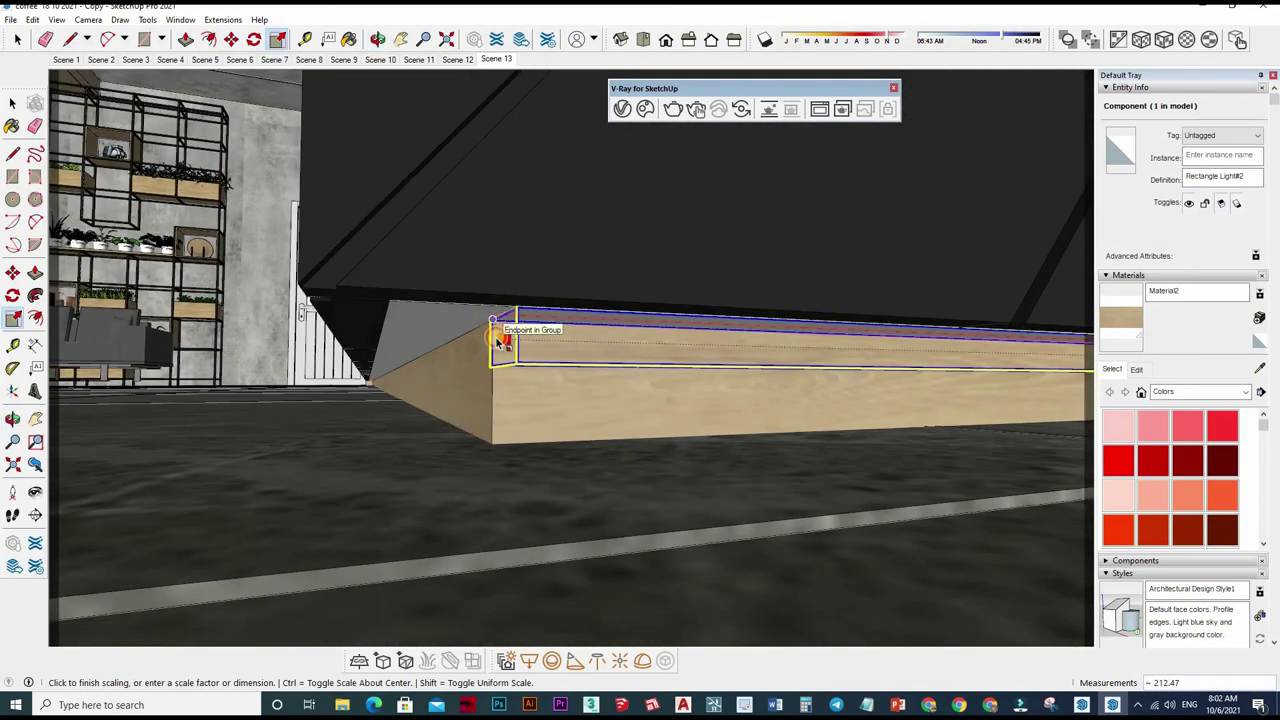
key("space")
Step: Scale a short light box to fit the angled end piece of the base strip
left_click(519, 316)
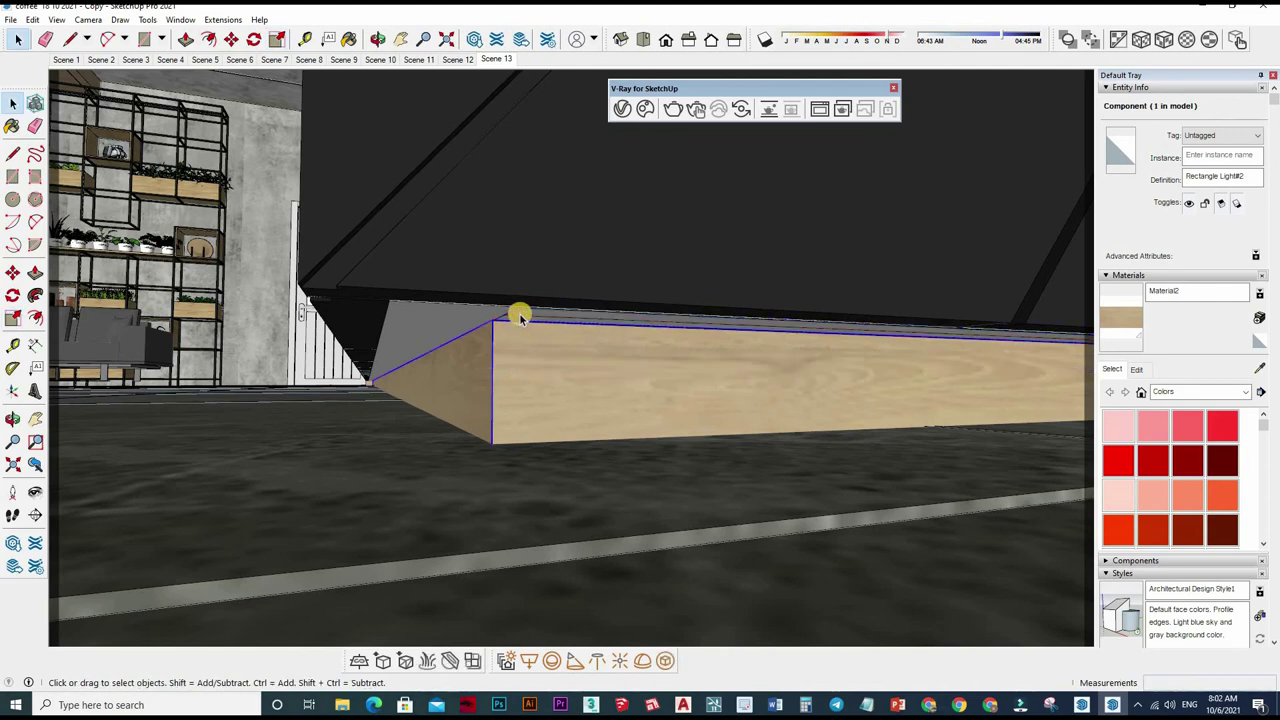
left_click(609, 291)
middle_click_drag(609, 291, 477, 360)
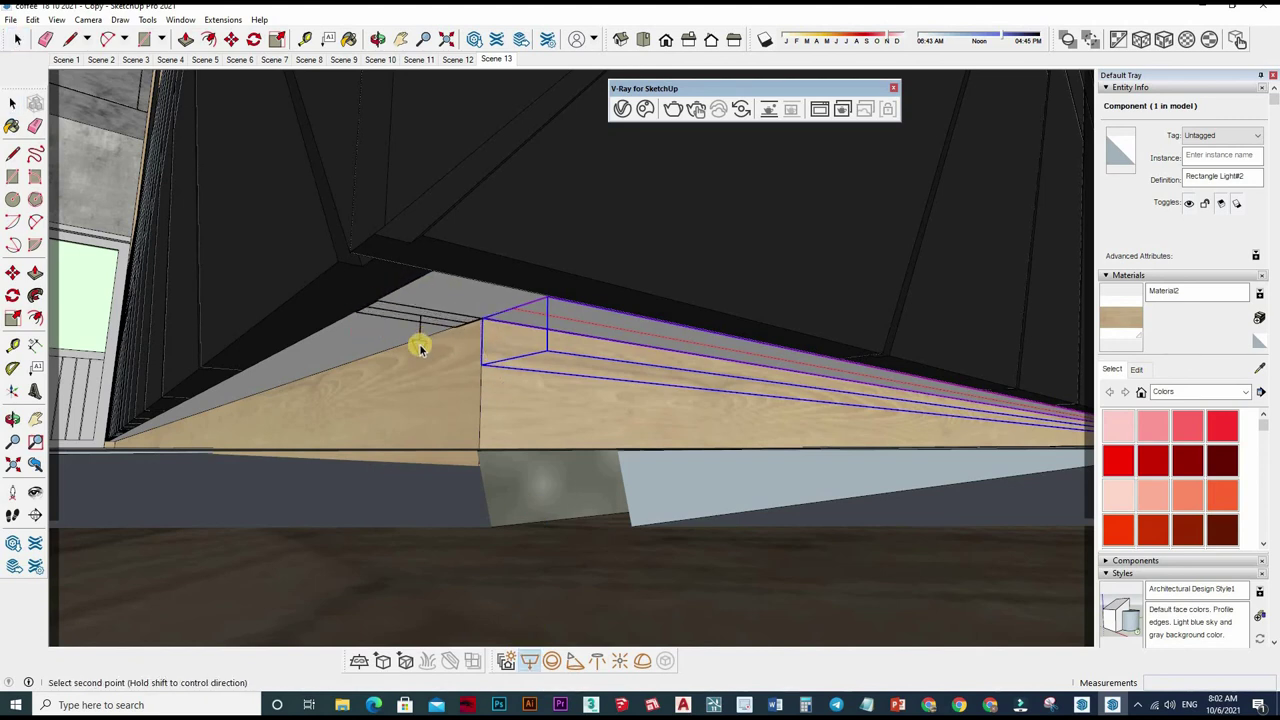
key("ctrl+z")
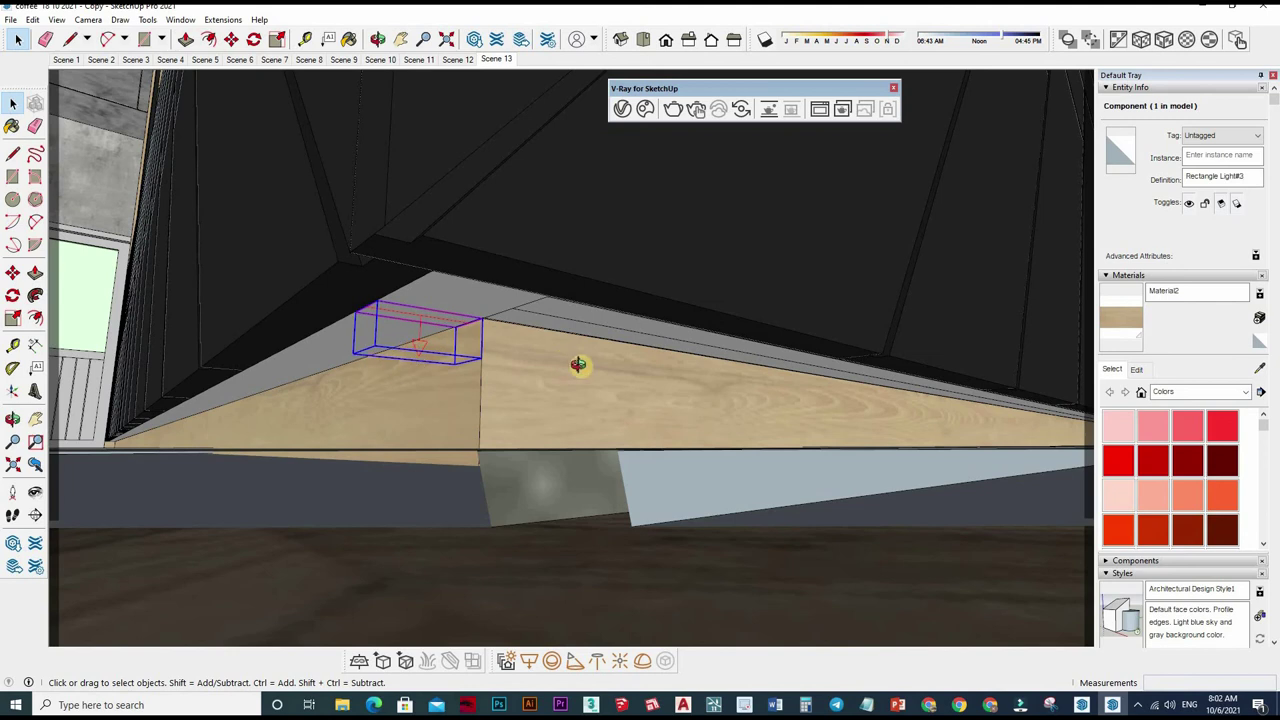
key("s")
mouse_move(400, 329)
middle_mouse_down()
mouse_move(380, 303)
mouse_move(390, 325)
middle_mouse_up()
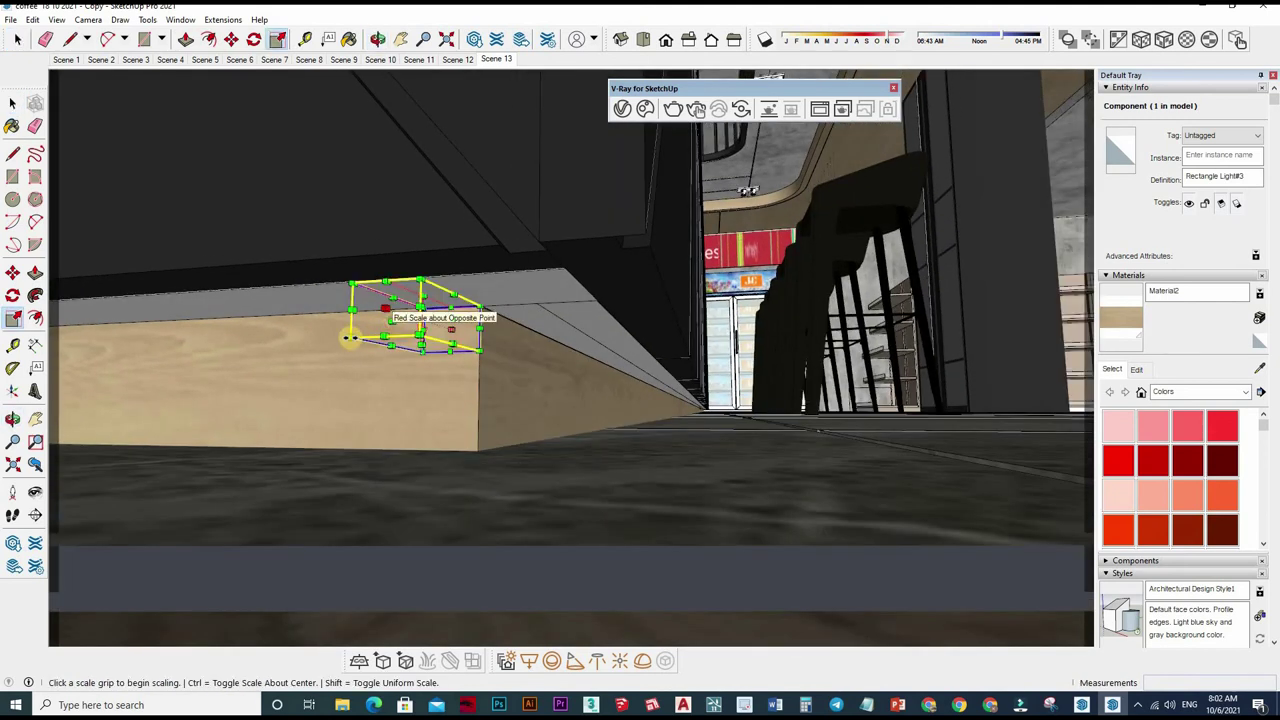
left_click(391, 321)
mouse_move(647, 438)
middle_mouse_down()
mouse_move(811, 423)
mouse_move(323, 449)
mouse_move(466, 366)
mouse_move(448, 444)
mouse_move(891, 494)
mouse_move(457, 497)
mouse_move(851, 466)
mouse_move(423, 491)
mouse_move(487, 500)
middle_mouse_up()
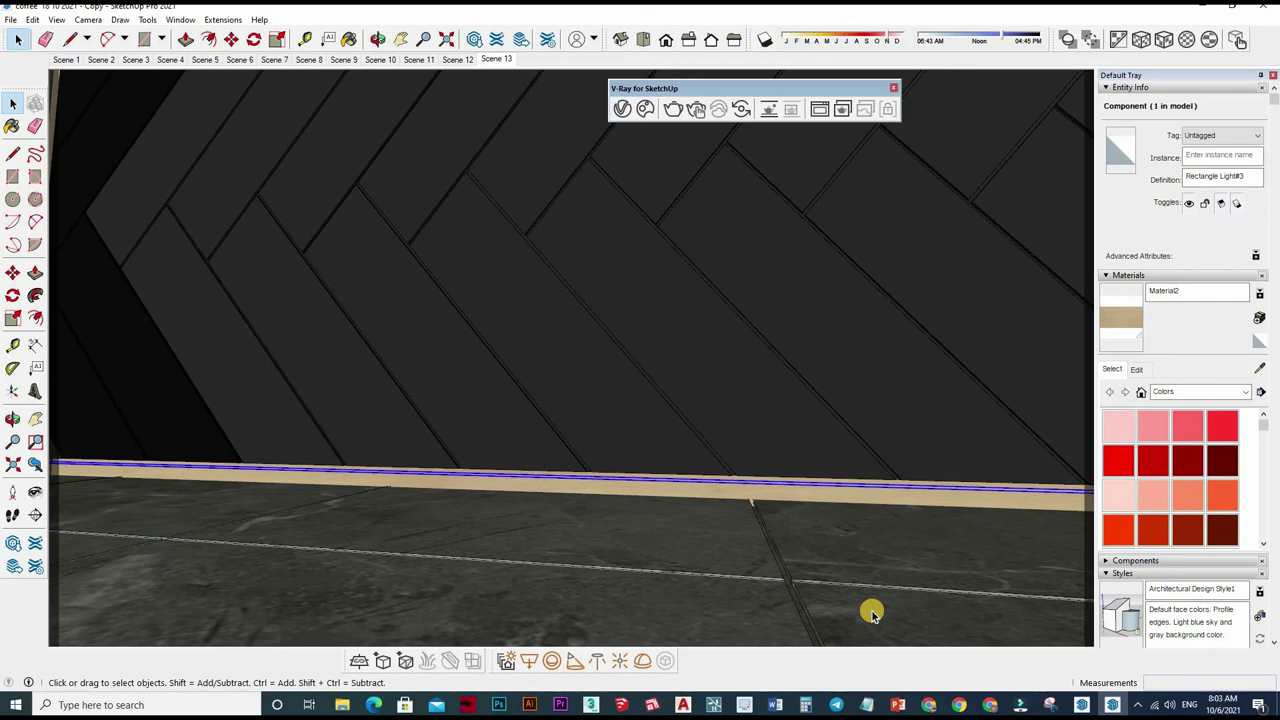
Step: Start moving the short rectangle light with Ctrl held to make a copy
scroll(700, 395, "down", 3)
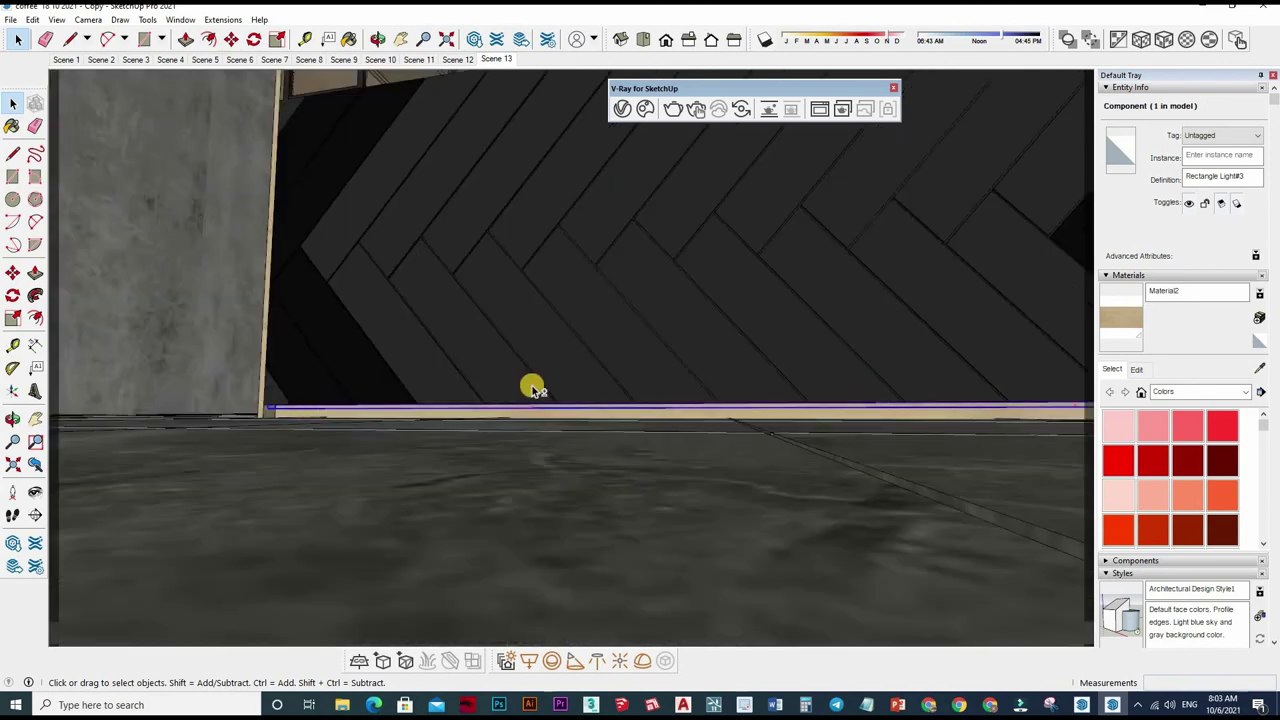
mouse_move(531, 383)
middle_mouse_down()
mouse_move(886, 477)
mouse_move(691, 443)
mouse_move(647, 510)
middle_mouse_up()
scroll(640, 527, "down", 5)
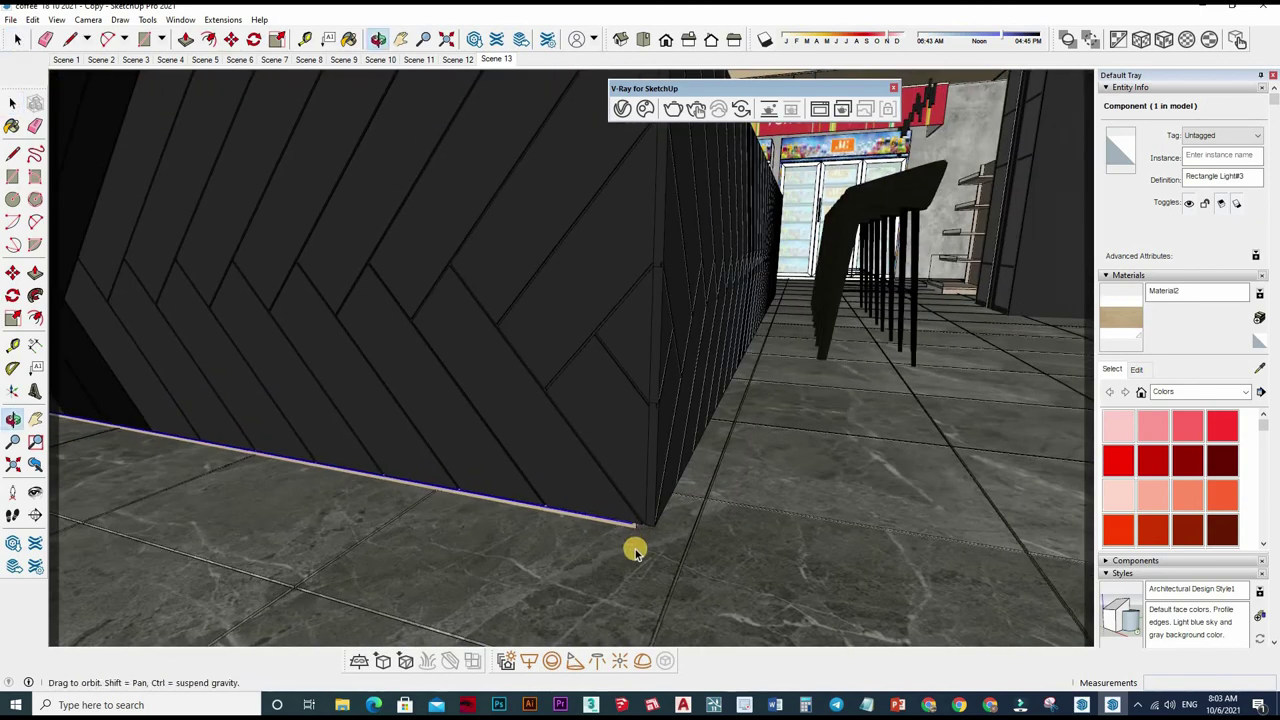
scroll(500, 277, "up", 3)
scroll(411, 311, "up", 3)
scroll(515, 469, "up", 5)
scroll(515, 469, "down", 5)
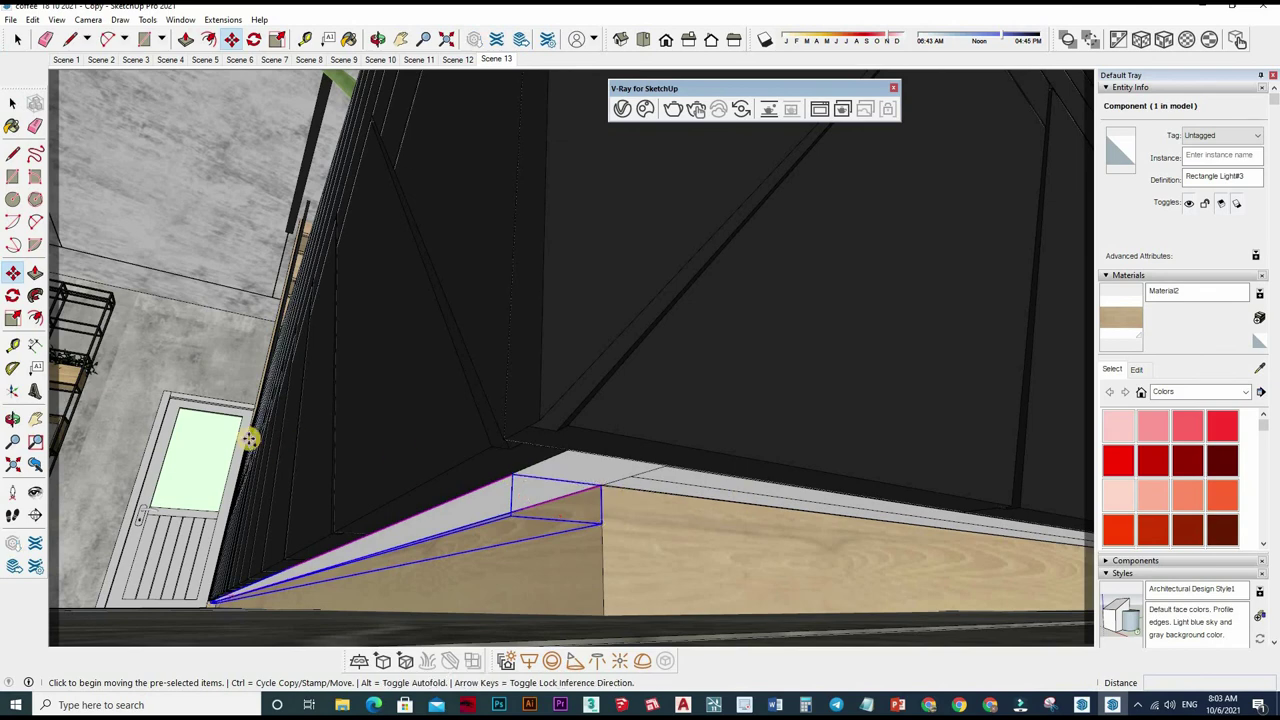
left_click(604, 521)
key("ctrl")
scroll(606, 523, "up", 5)
Step: Place the copy of Rectangle Light#3 at the opposite angled end of the strip
mouse_move(477, 420)
middle_mouse_down()
mouse_move(914, 266)
mouse_move(443, 320)
mouse_move(514, 334)
middle_mouse_up()
scroll(777, 363, "down", 3)
scroll(723, 374, "up", 2)
mouse_move(723, 374)
middle_mouse_down()
mouse_move(731, 400)
mouse_move(706, 397)
middle_mouse_up()
scroll(626, 346, "up", 3)
mouse_move(626, 346)
middle_mouse_down()
mouse_move(686, 423)
mouse_move(612, 417)
mouse_move(646, 446)
mouse_move(617, 369)
mouse_move(570, 324)
mouse_move(597, 369)
mouse_move(551, 357)
middle_mouse_up()
scroll(612, 417, "down", 3)
scroll(480, 329, "up", 3)
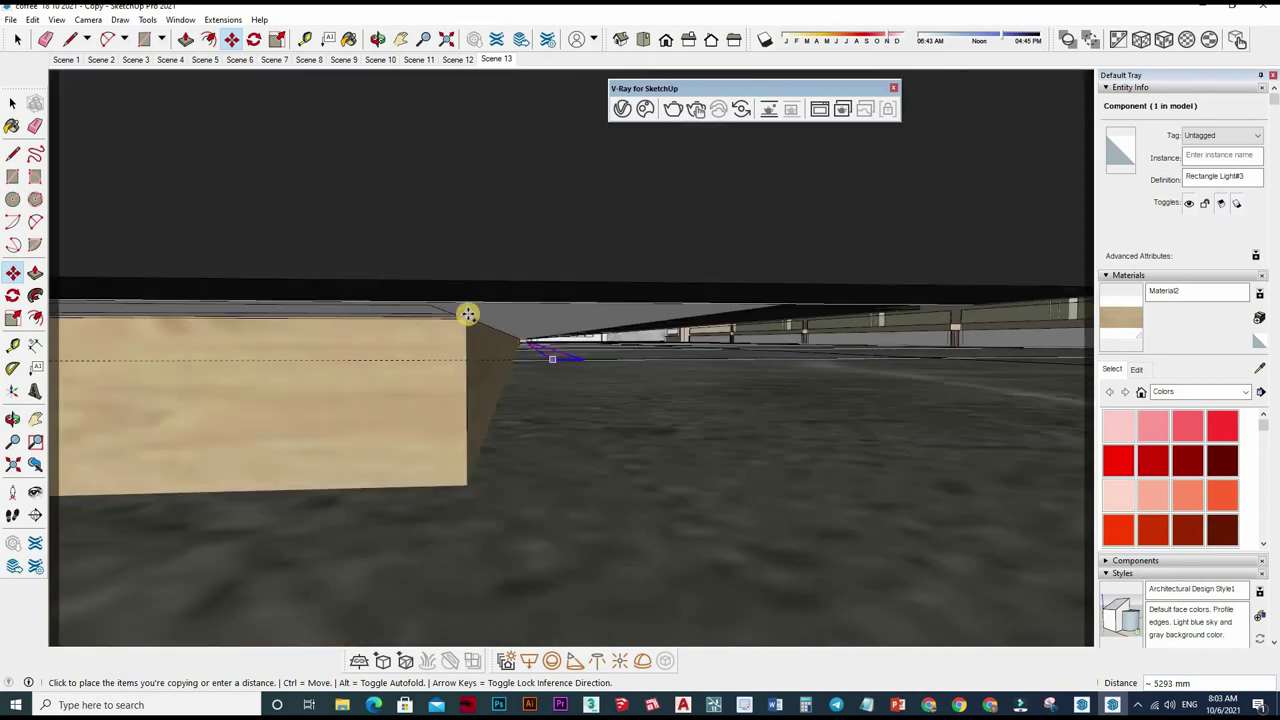
middle_click_drag(467, 314, 722, 418)
key("space")
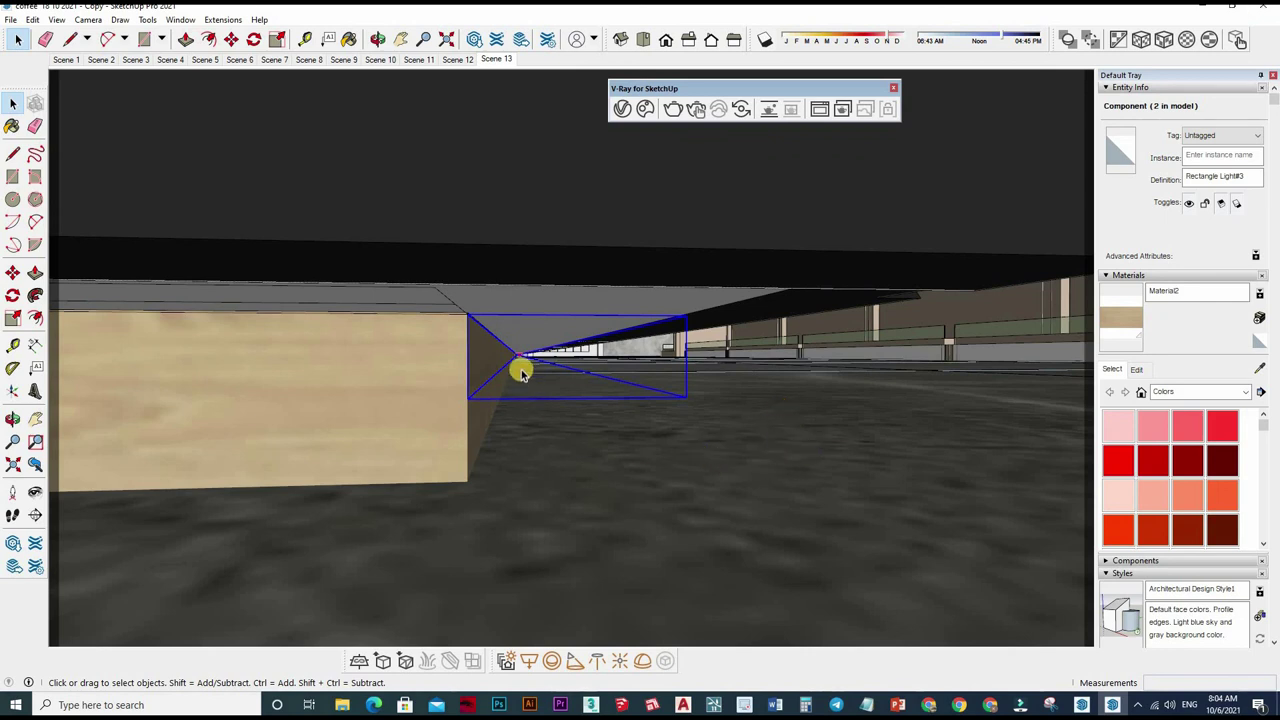
Step: Set Rectangle Light#3 intensity to 50 and make it invisible
left_click(622, 108)
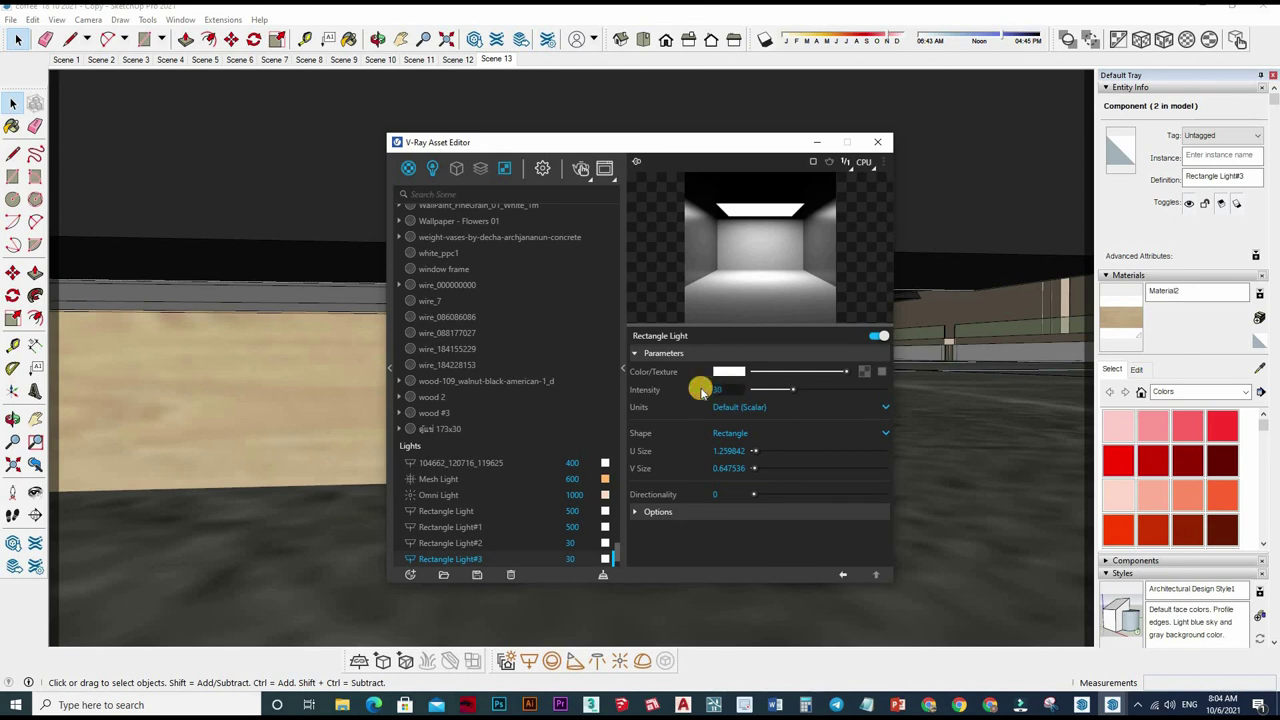
type("50")
key("Return")
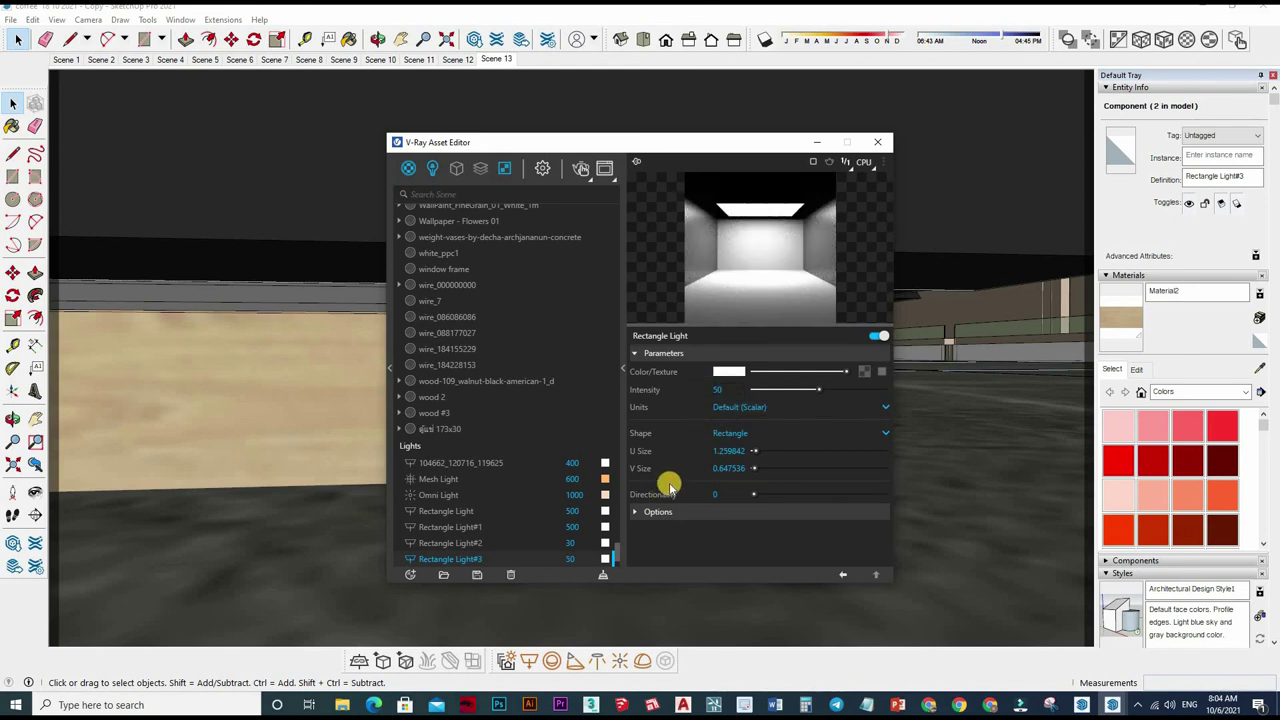
left_click(720, 519)
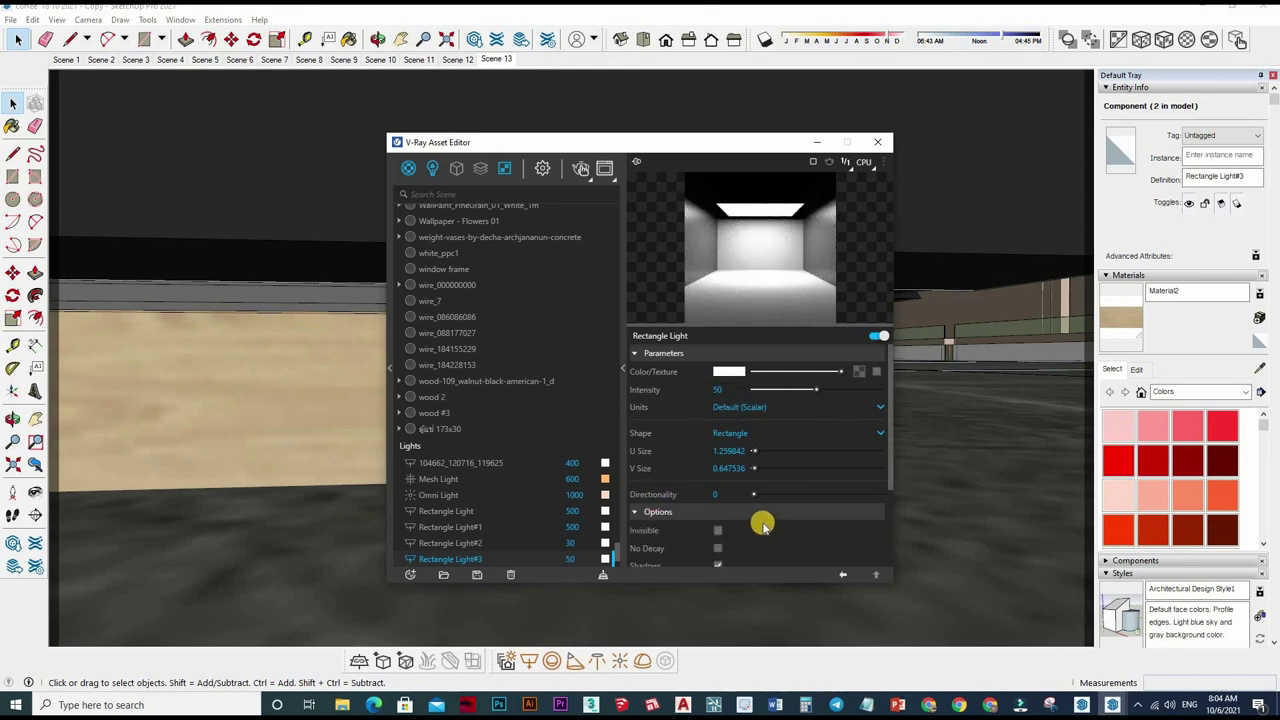
scroll(718, 521, "down", 3)
left_click(718, 519)
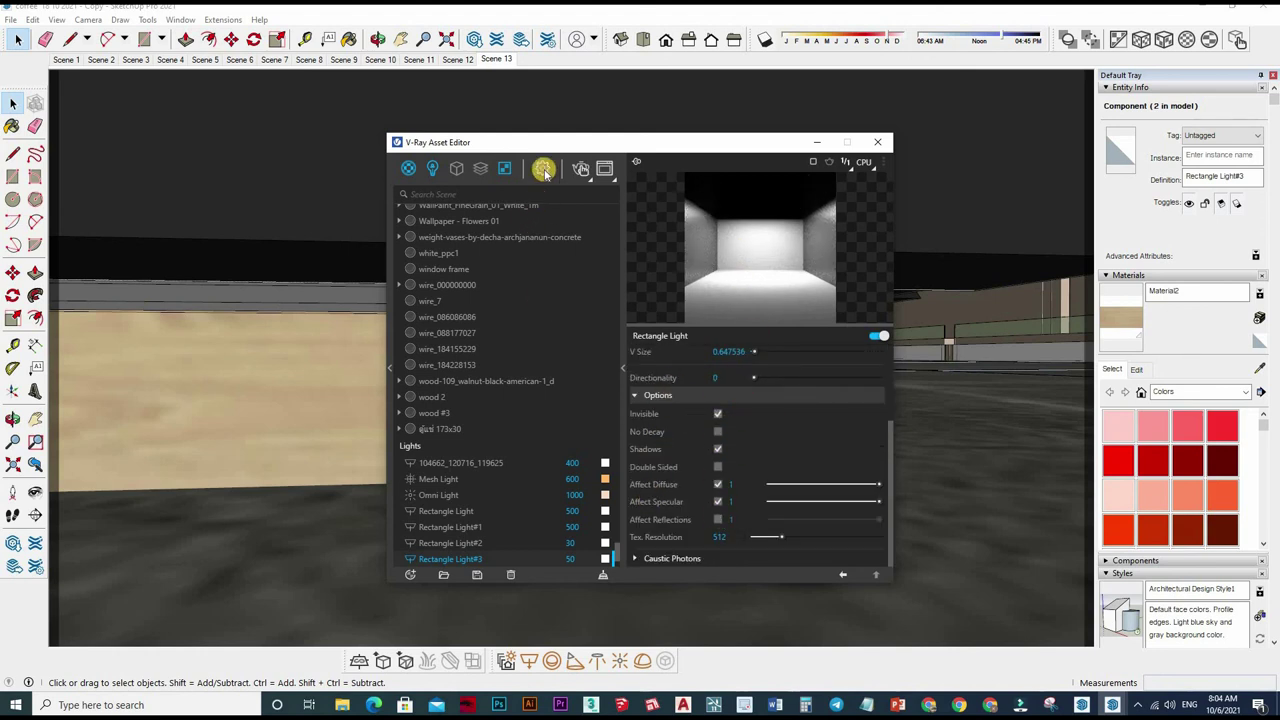
Step: Give Rectangle Light#3 a warm colour, affecting reflections but not specular
left_click(434, 172)
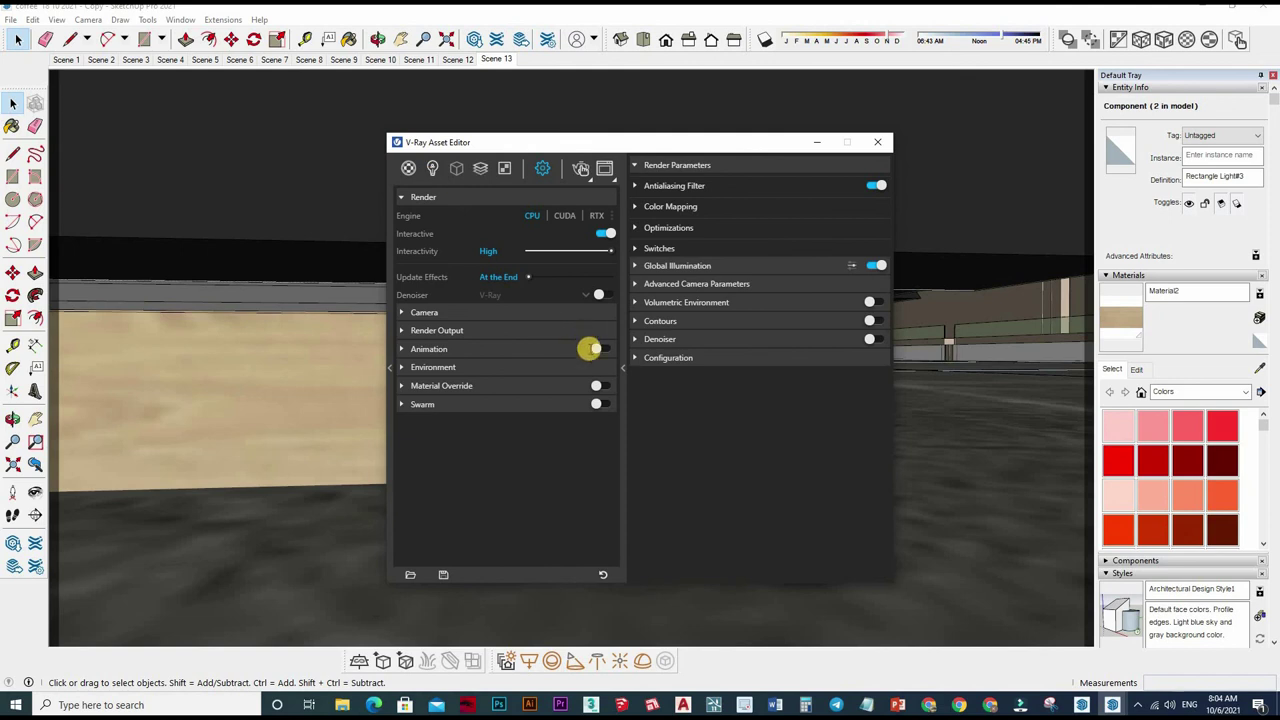
left_click(610, 327)
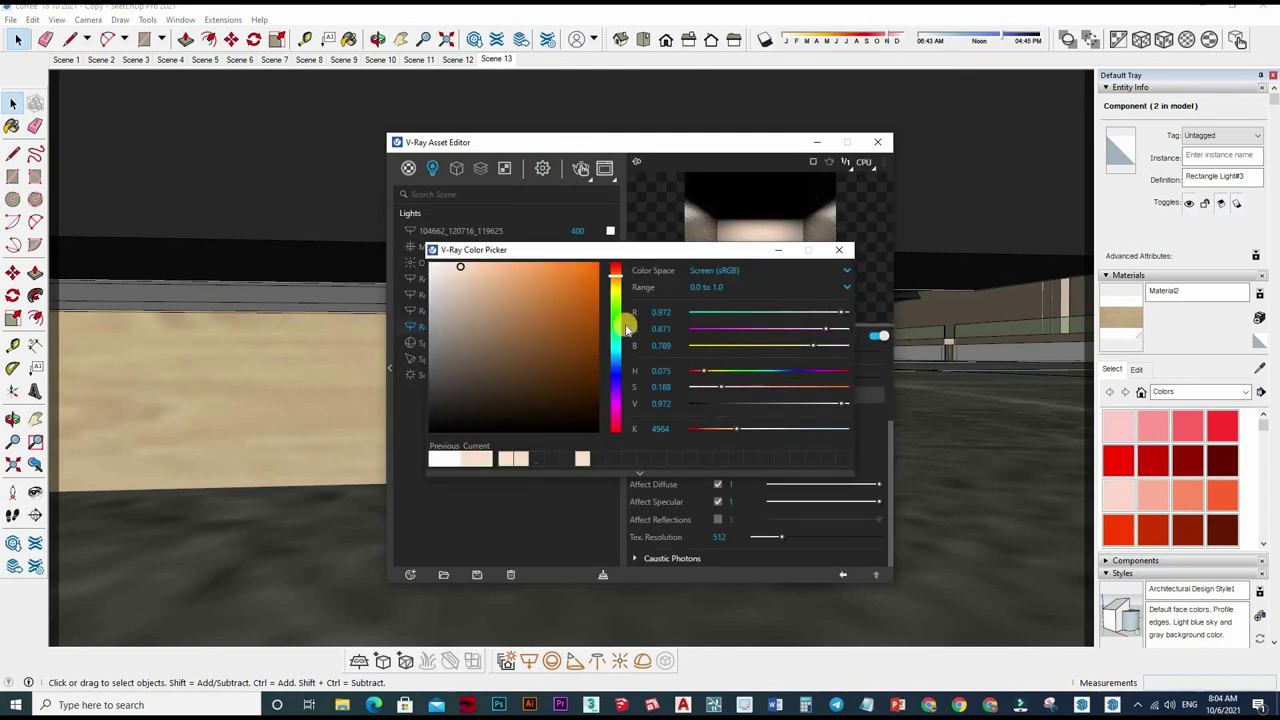
left_click(611, 332)
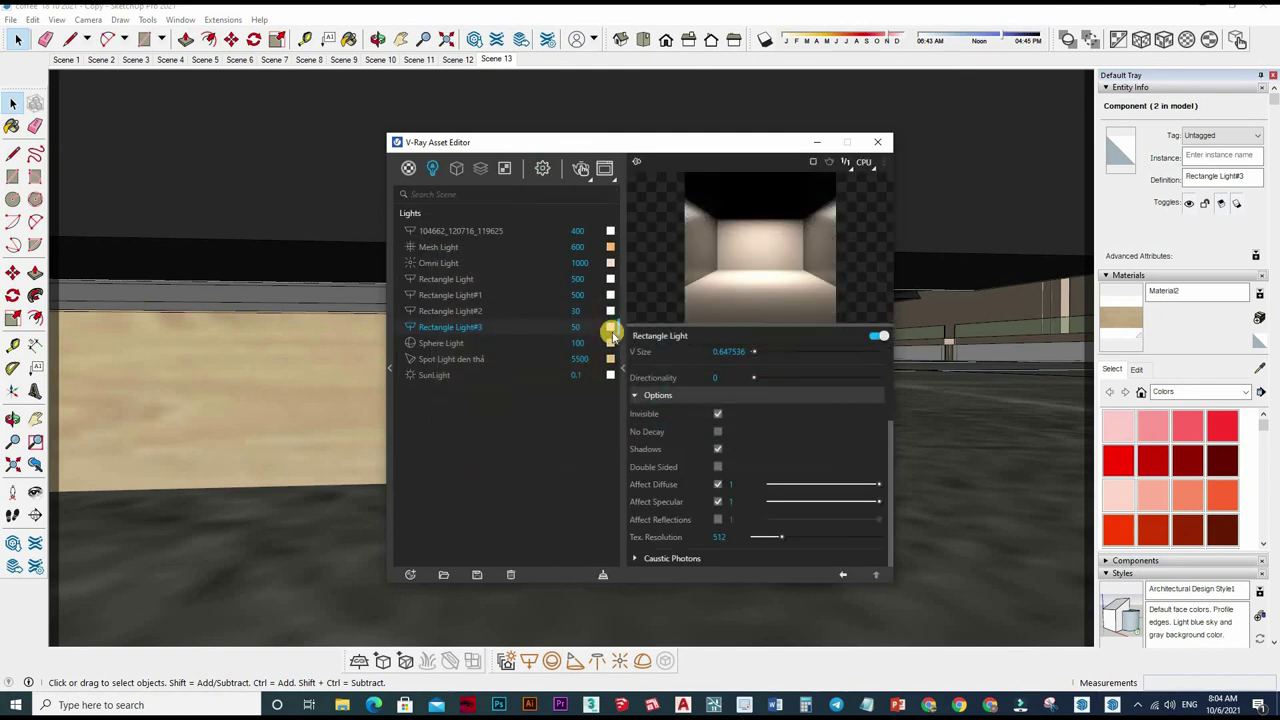
left_click(716, 502)
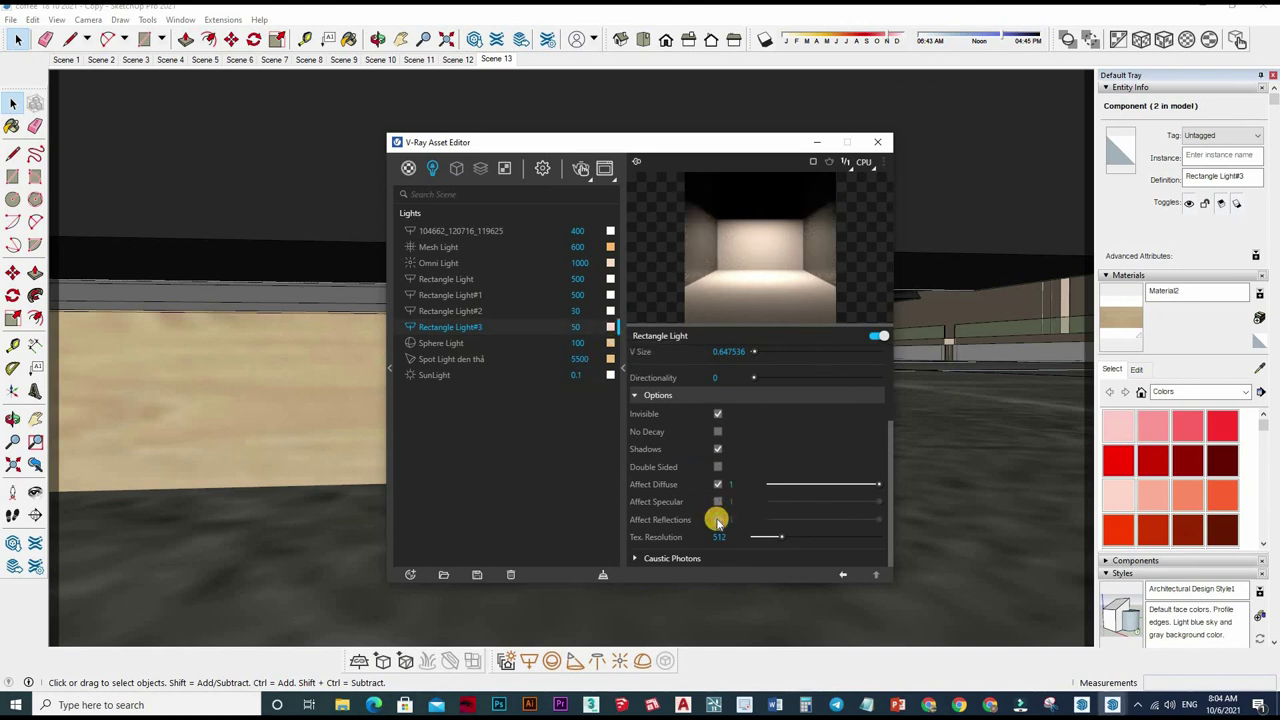
left_click(717, 520)
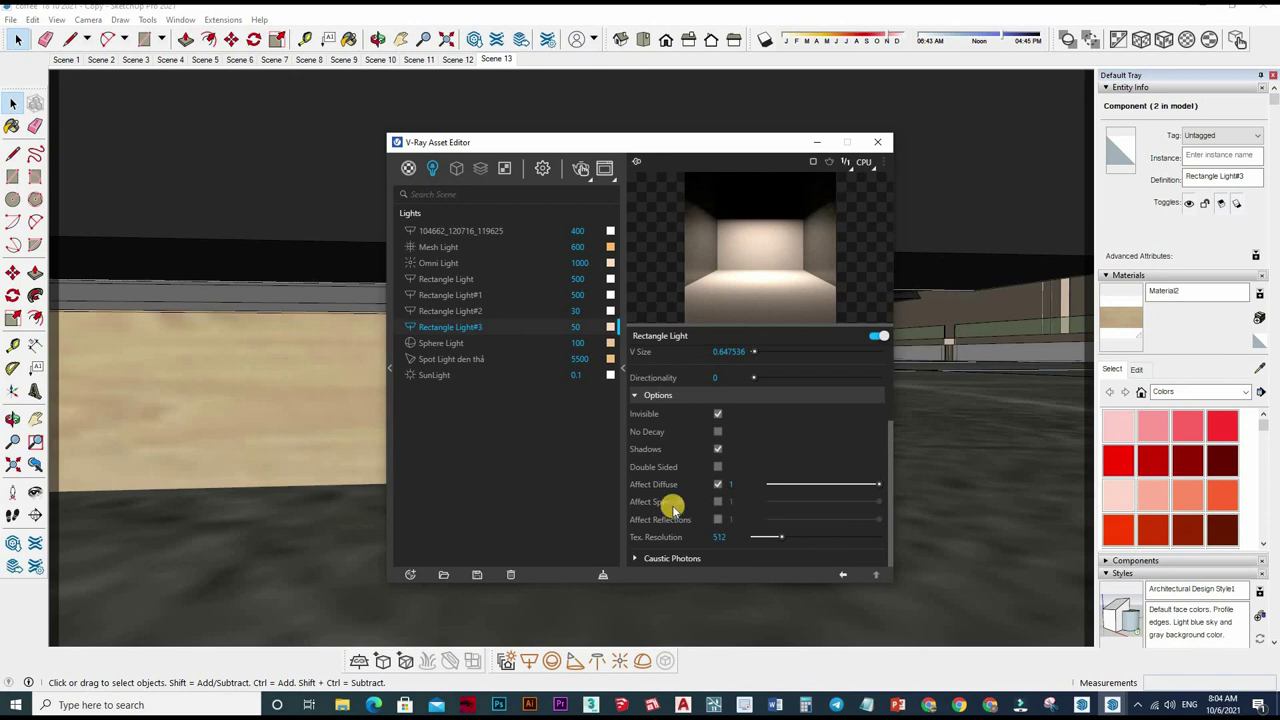
Step: Paste the warm colour onto Rectangle Light#2 and set its intensity to 50
right_click(610, 328)
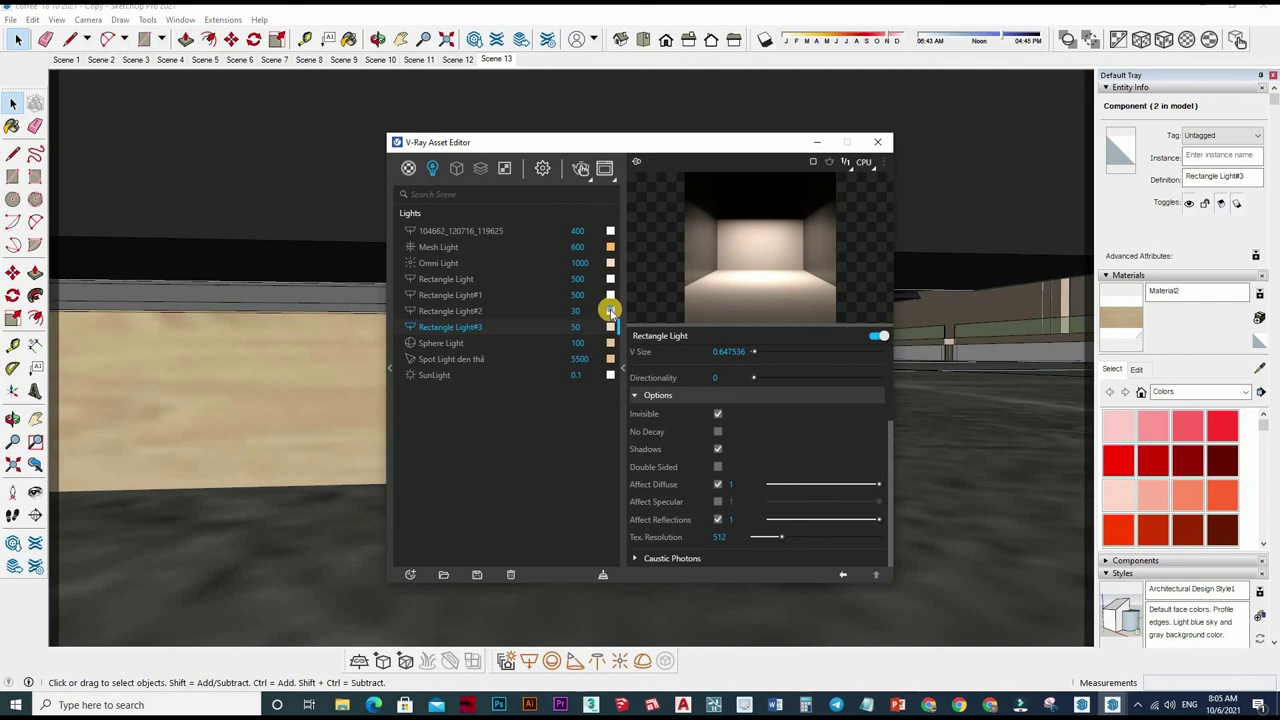
right_click(610, 312)
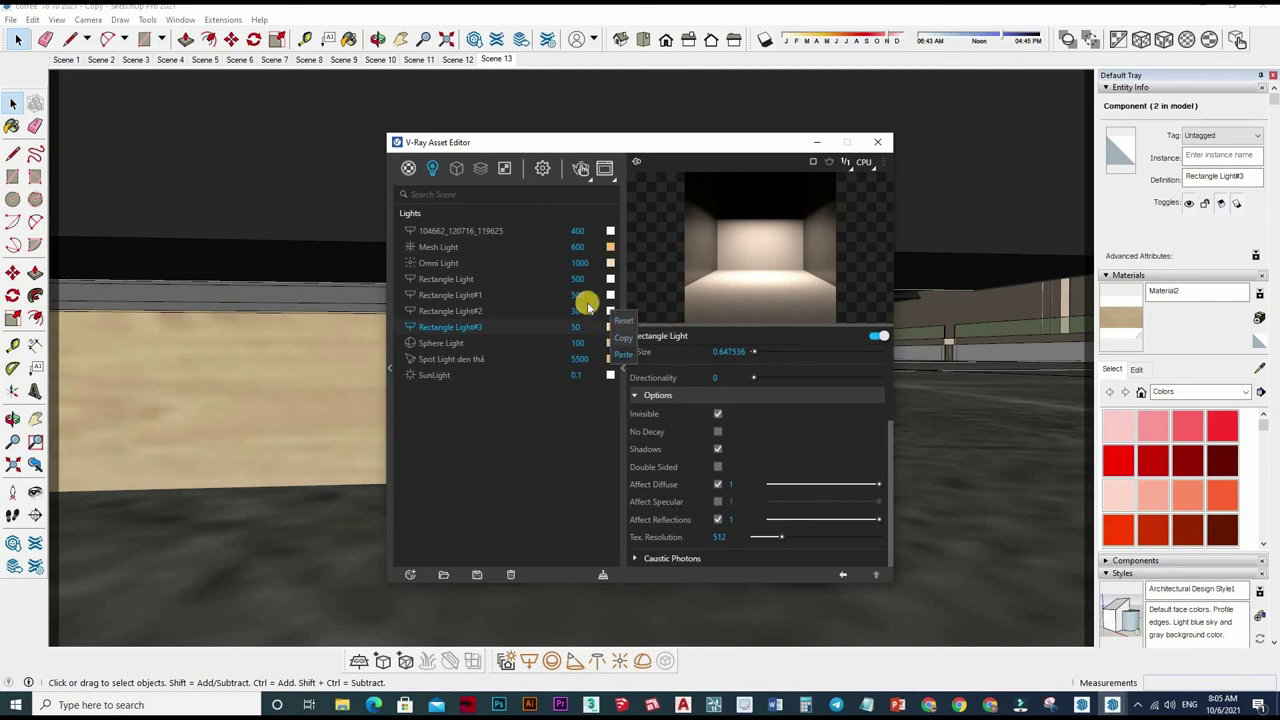
left_click(620, 356)
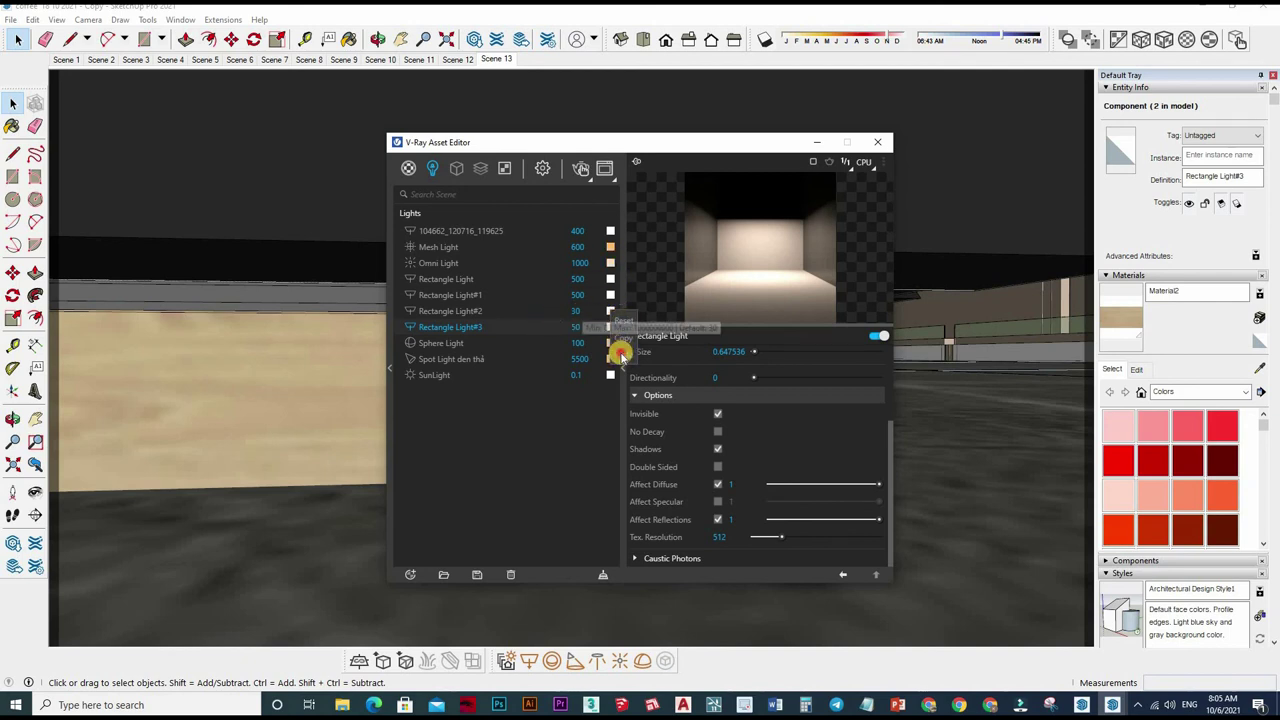
left_click(584, 312)
type("50")
left_click(552, 312)
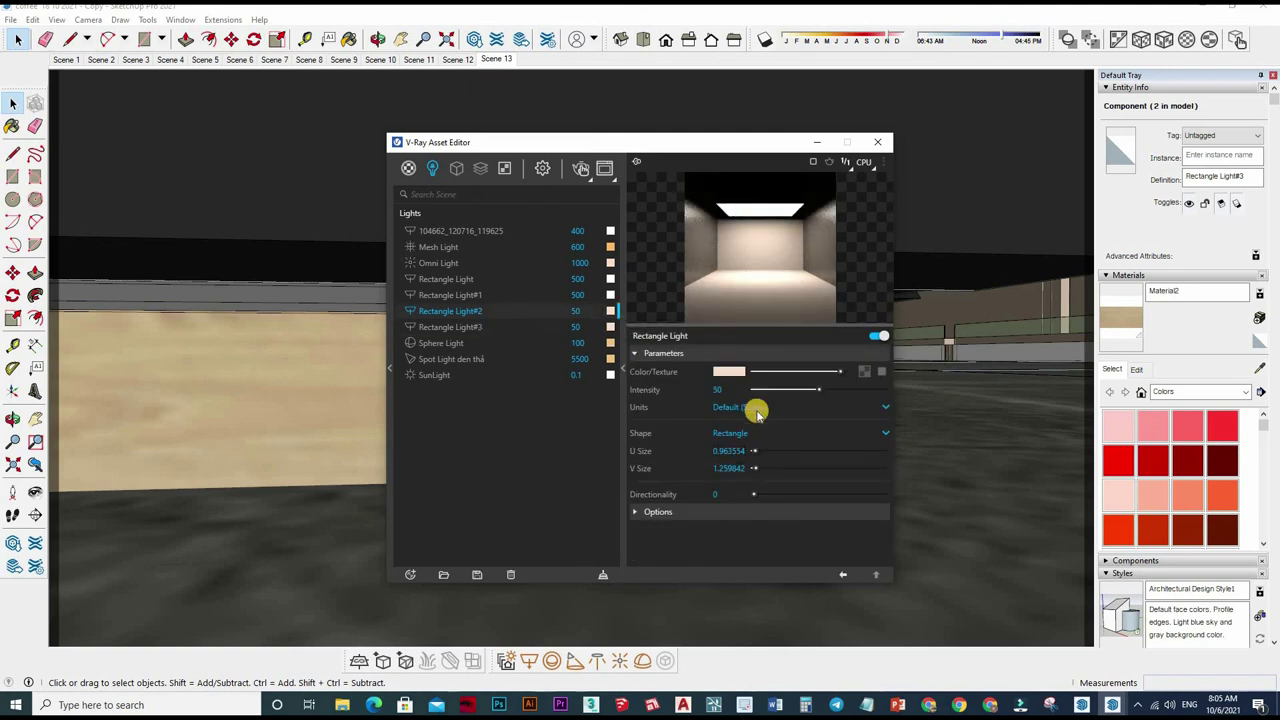
left_click(750, 510)
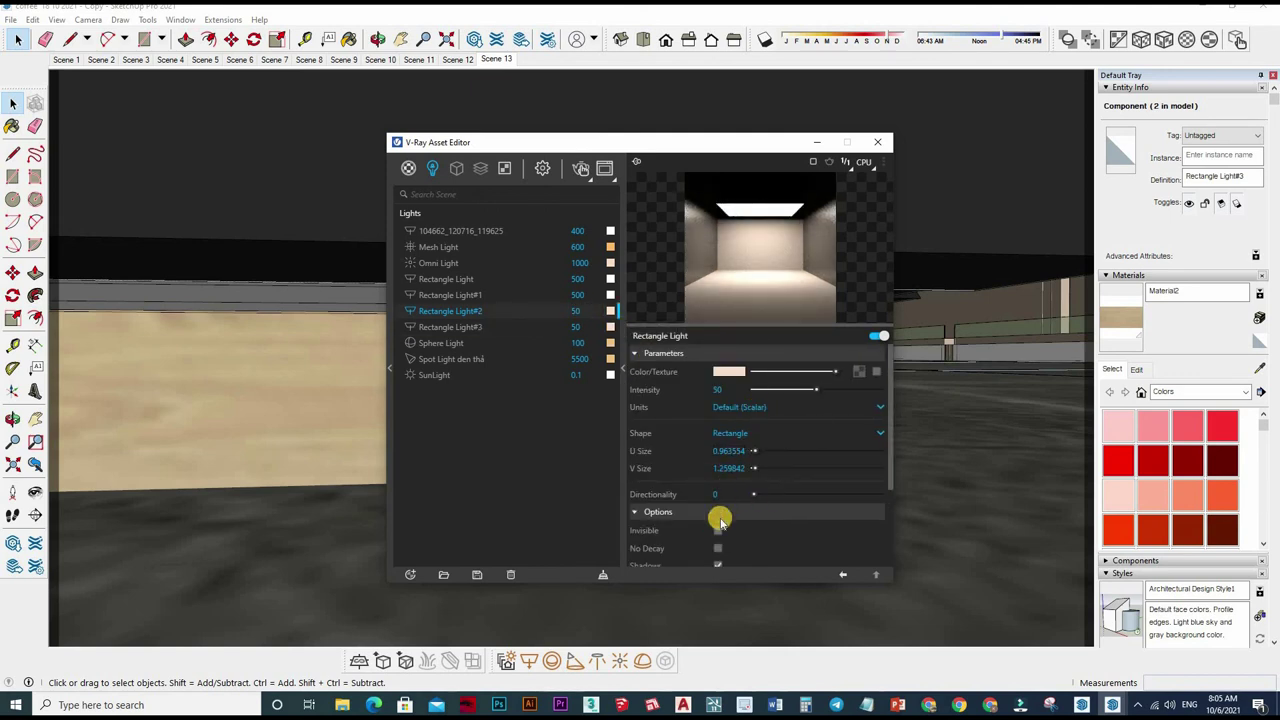
scroll(720, 519, "down", 2)
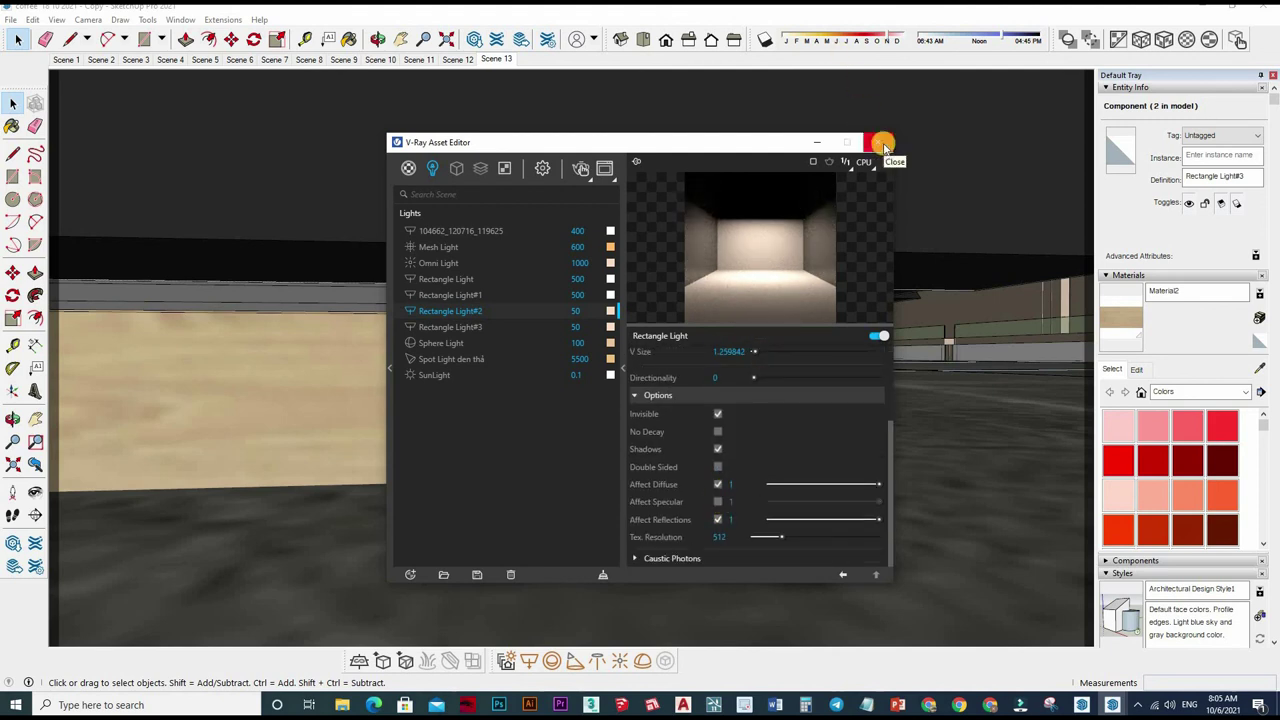
Step: Close the V-Ray Asset Editor and go to Scene 13, zooming toward the railing
left_click(881, 144)
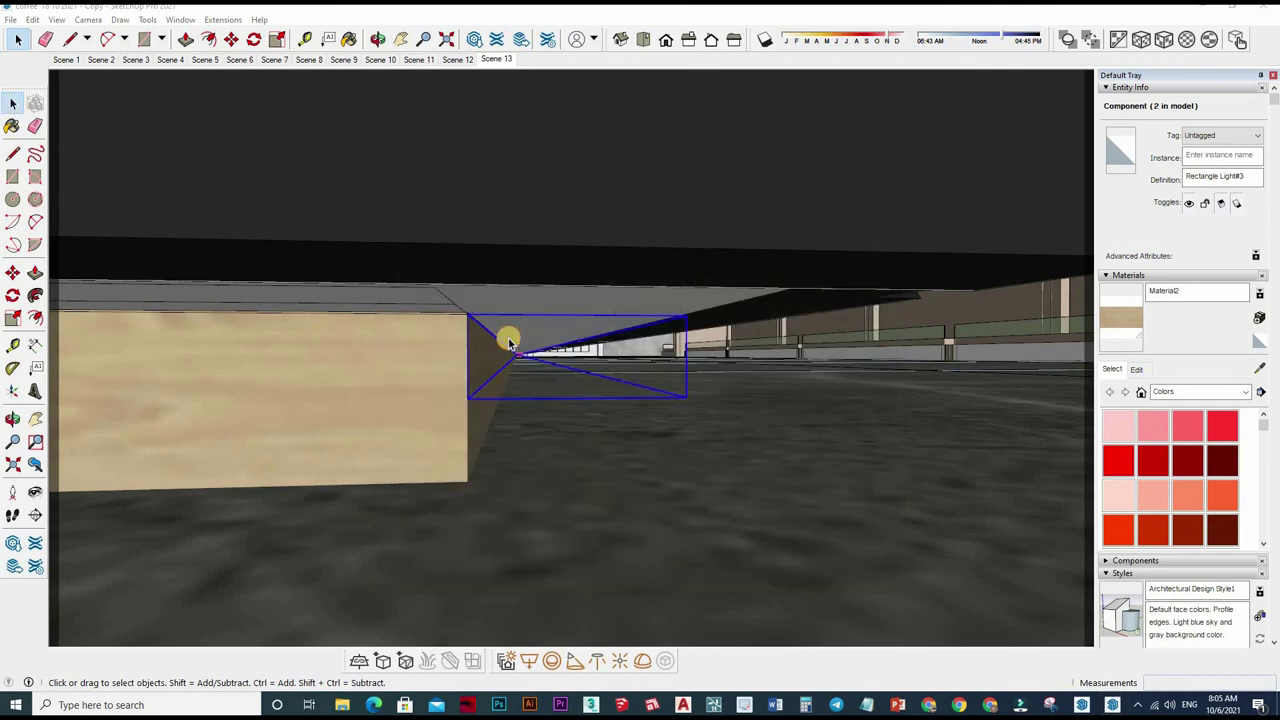
left_click(500, 62)
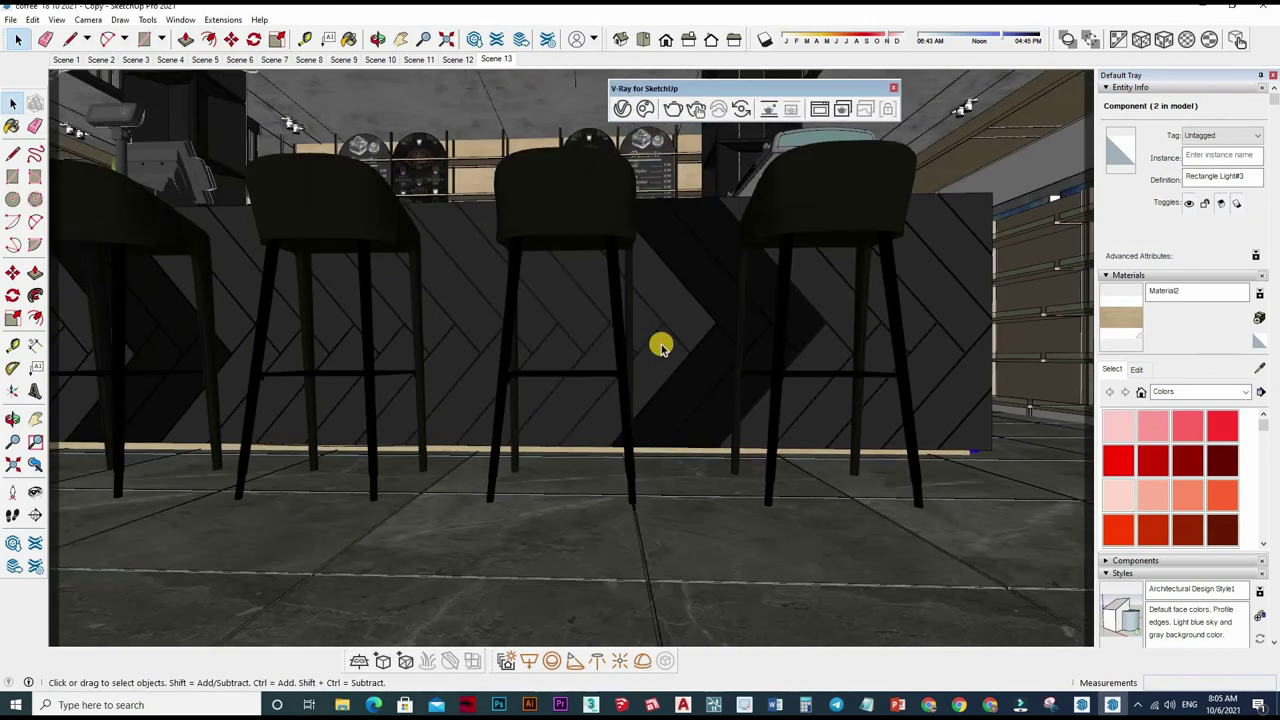
scroll(722, 205, "up", 3)
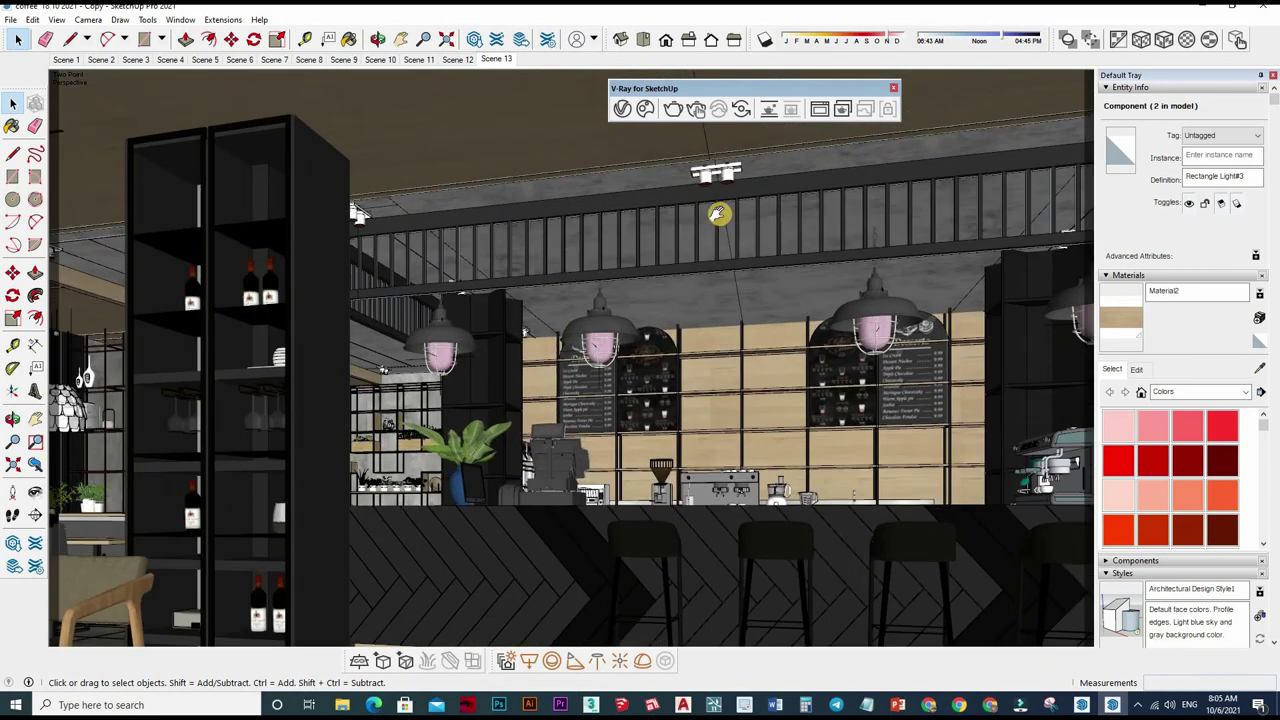
scroll(720, 225, "up", 3)
middle_click_drag(720, 230, 694, 357)
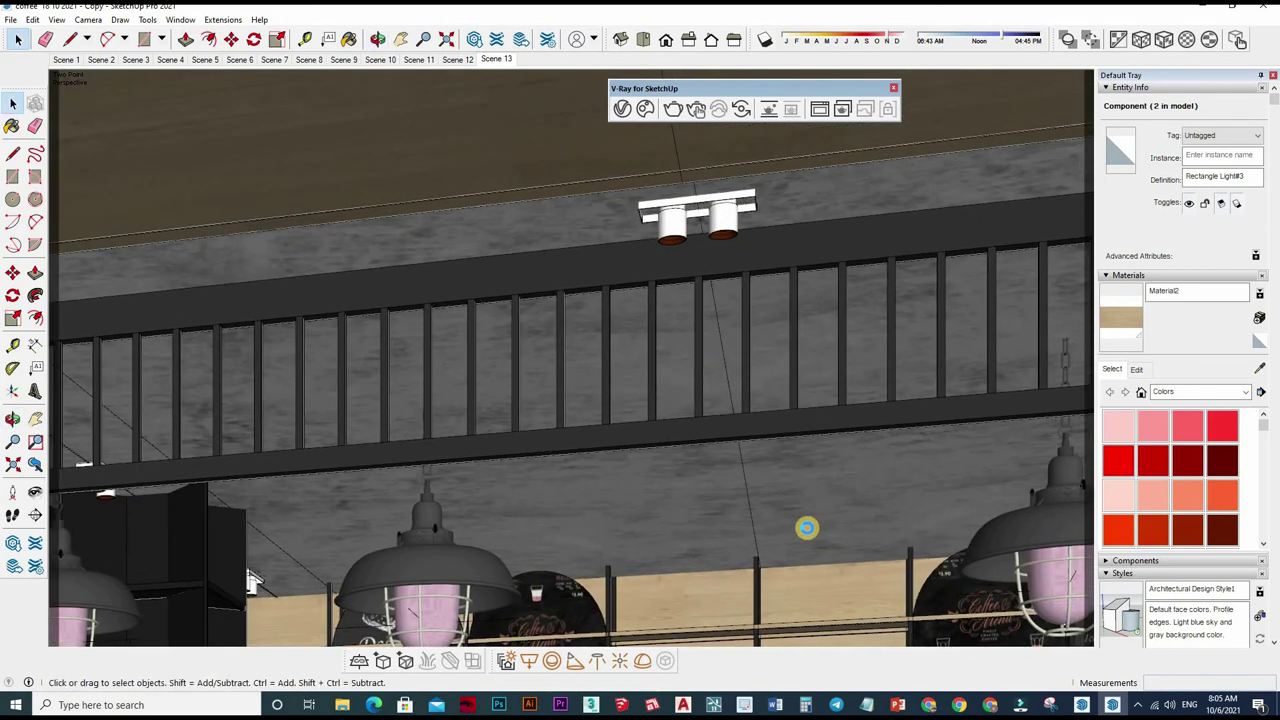